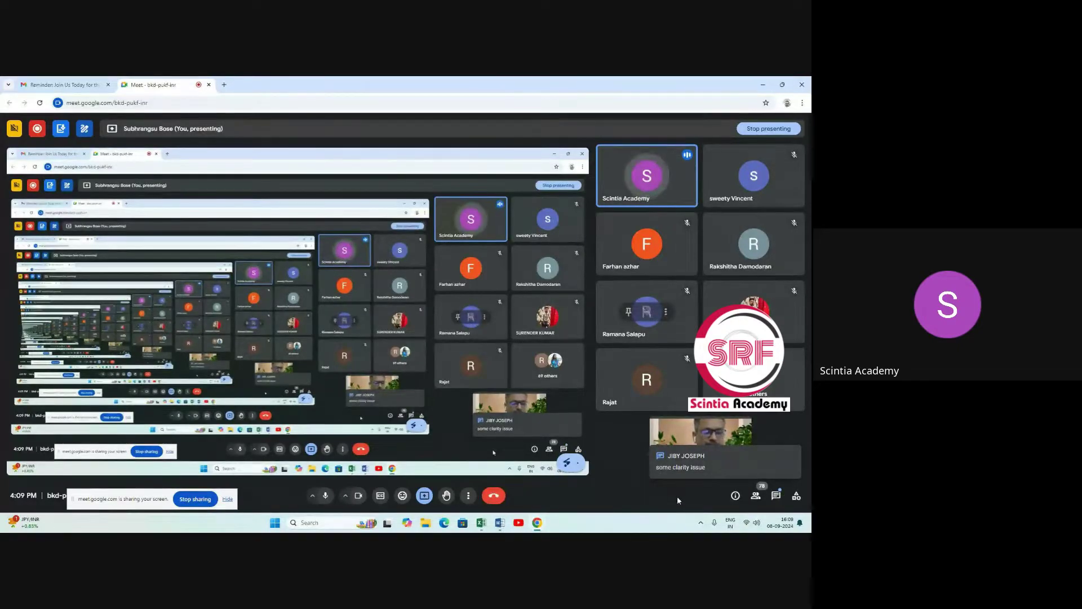
# Switch to Word and show the Excel for Data Science course document.
pyautogui.click(501, 524)
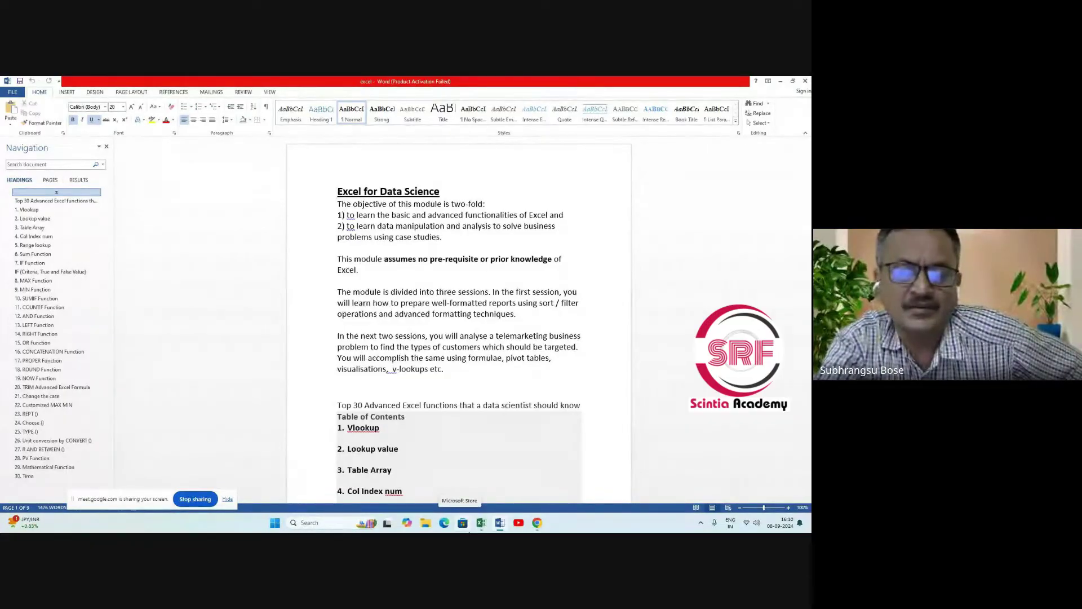
# Switch to Excel and show the SaleData workbook from the start of its sales table.
pyautogui.moveTo(476, 533)
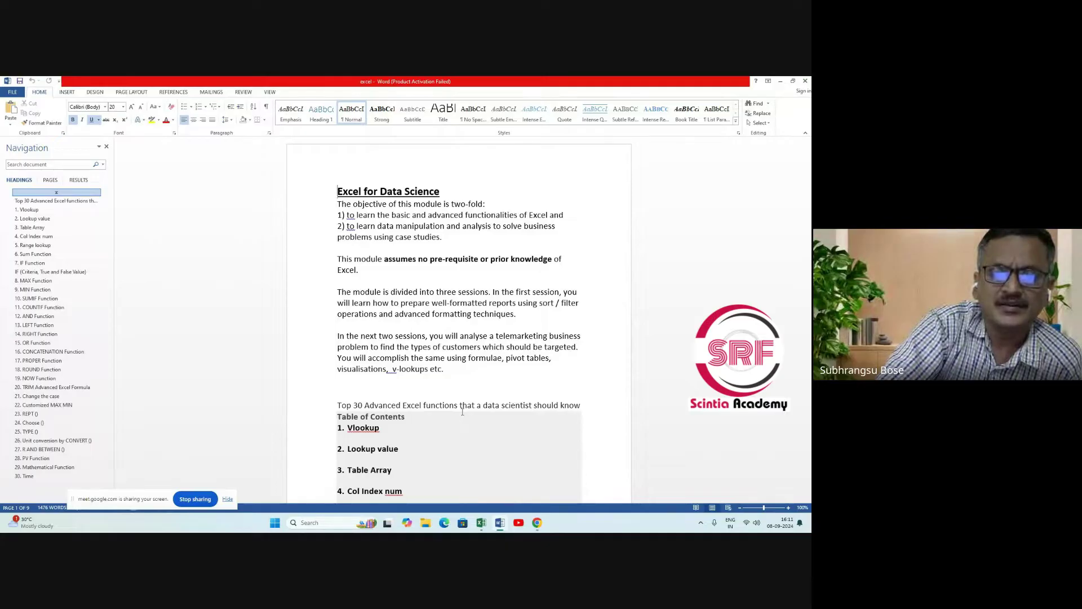
pyautogui.click(483, 526)
pyautogui.scroll(4, 147, 257)
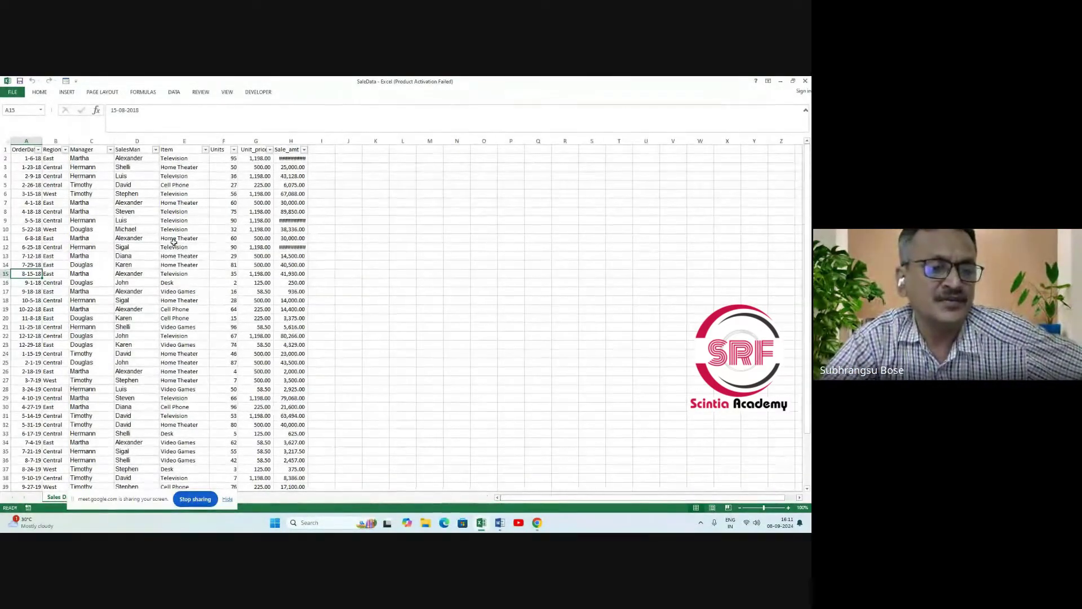
pyautogui.click(455, 272)
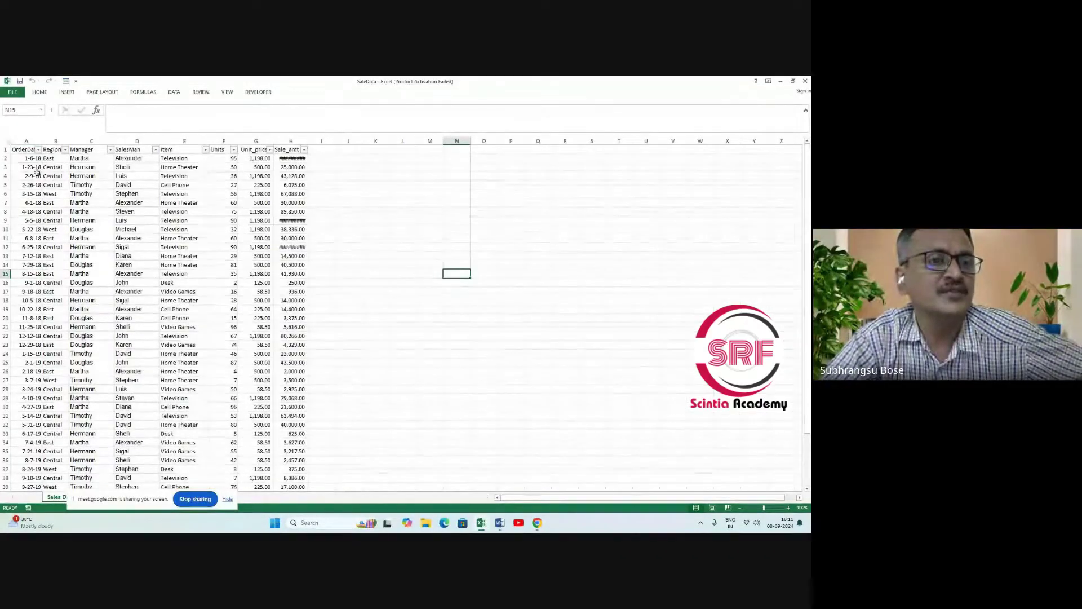
# Examine the column headers of the sales table one by one, from OrderDate through Sale_amt.
pyautogui.click(26, 150)
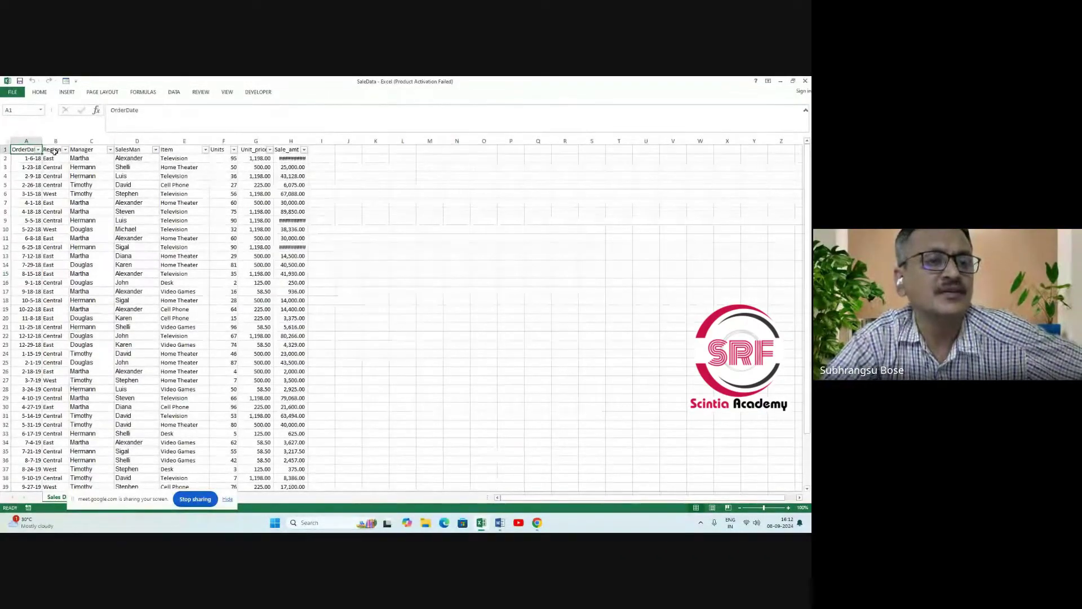
pyautogui.click(53, 150)
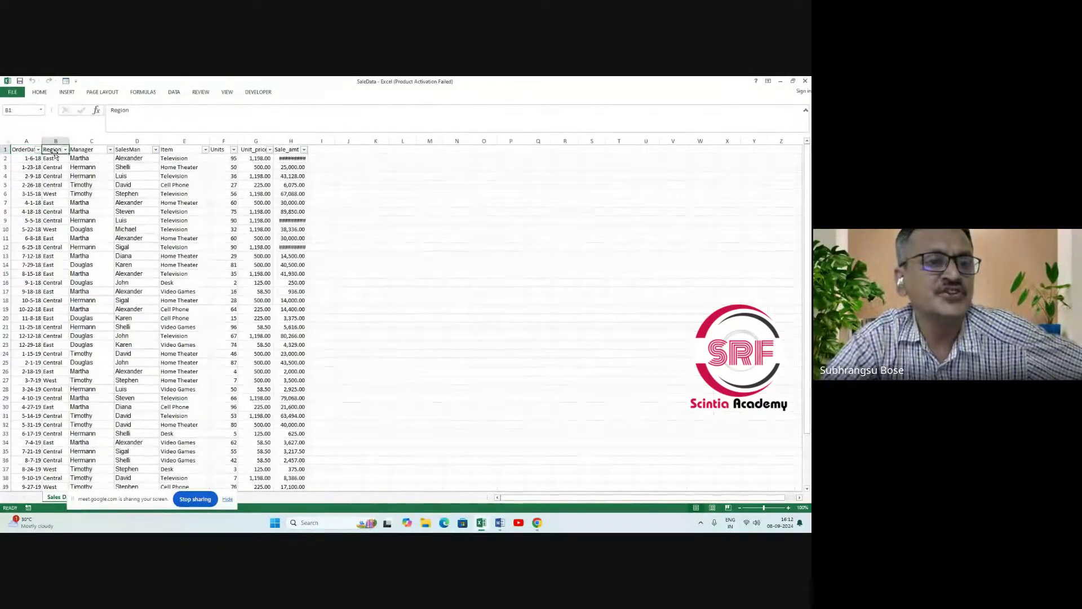
pyautogui.click(89, 150)
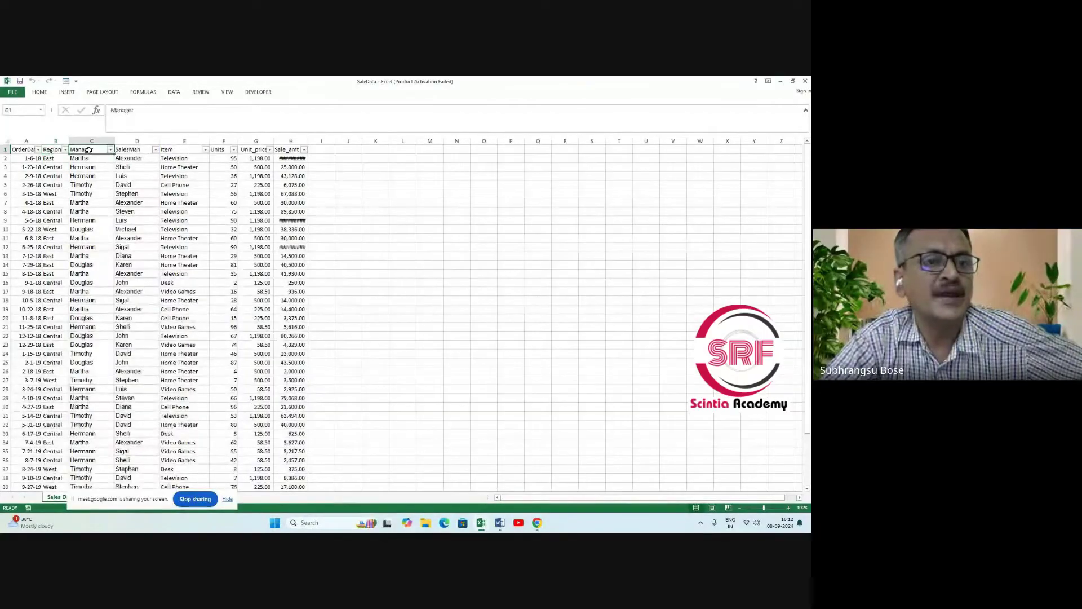
pyautogui.click(124, 151)
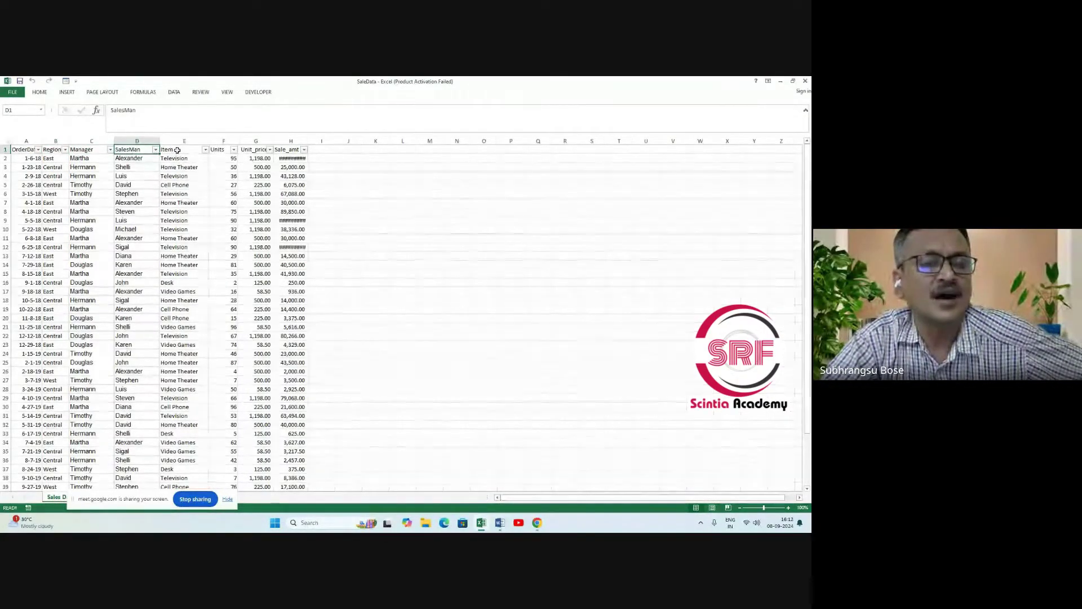
pyautogui.click(172, 150)
pyautogui.click(223, 151)
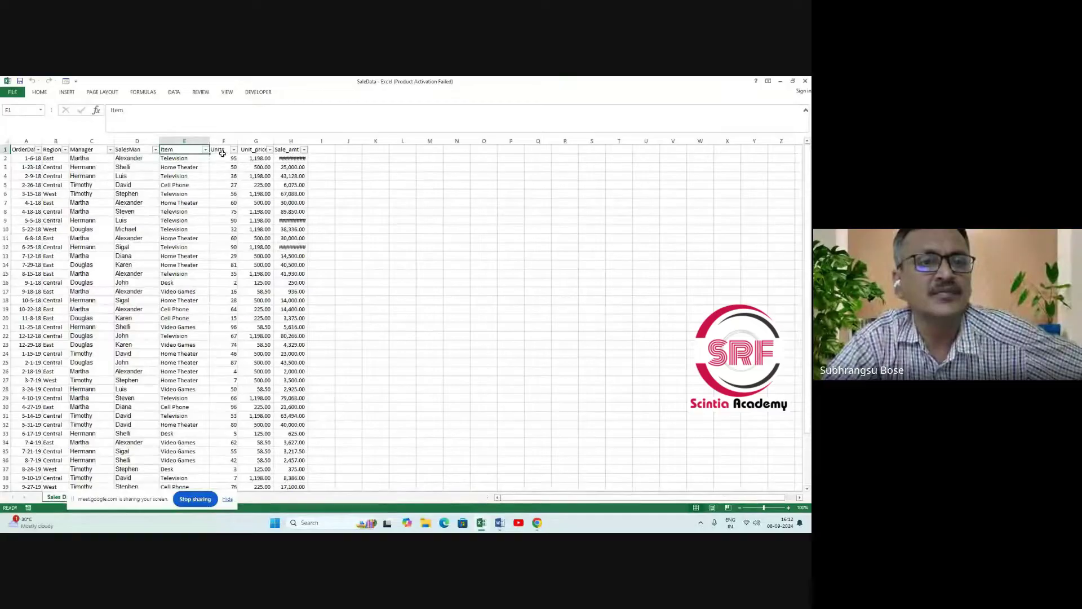
pyautogui.click(252, 151)
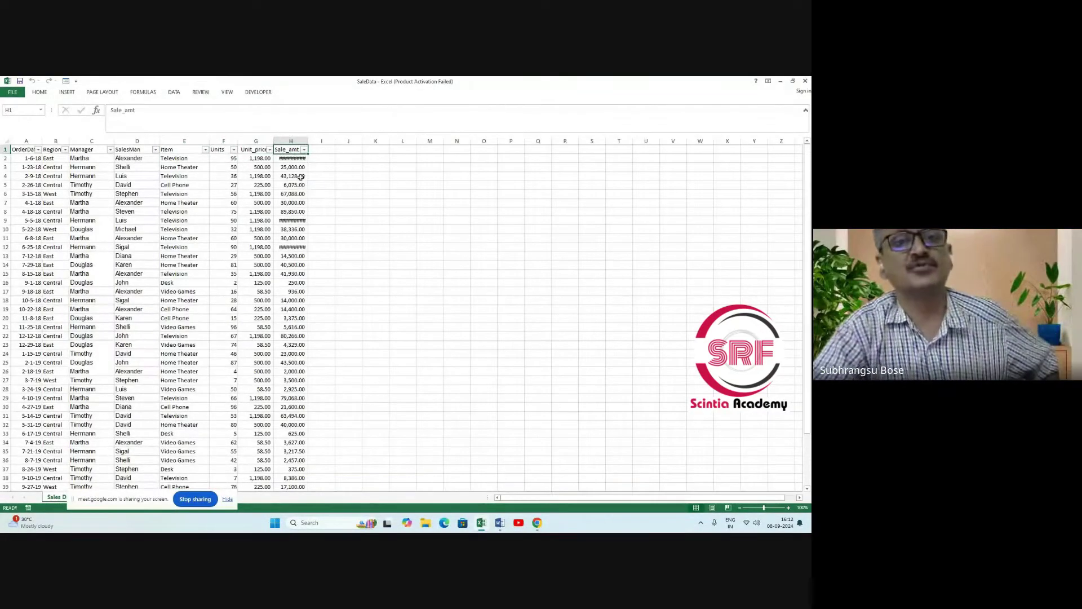
# Widen the Sale_amt column so its full amounts fit, and zoom the worksheet to 200%.
pyautogui.moveTo(308, 141); pyautogui.dragTo(318, 154)
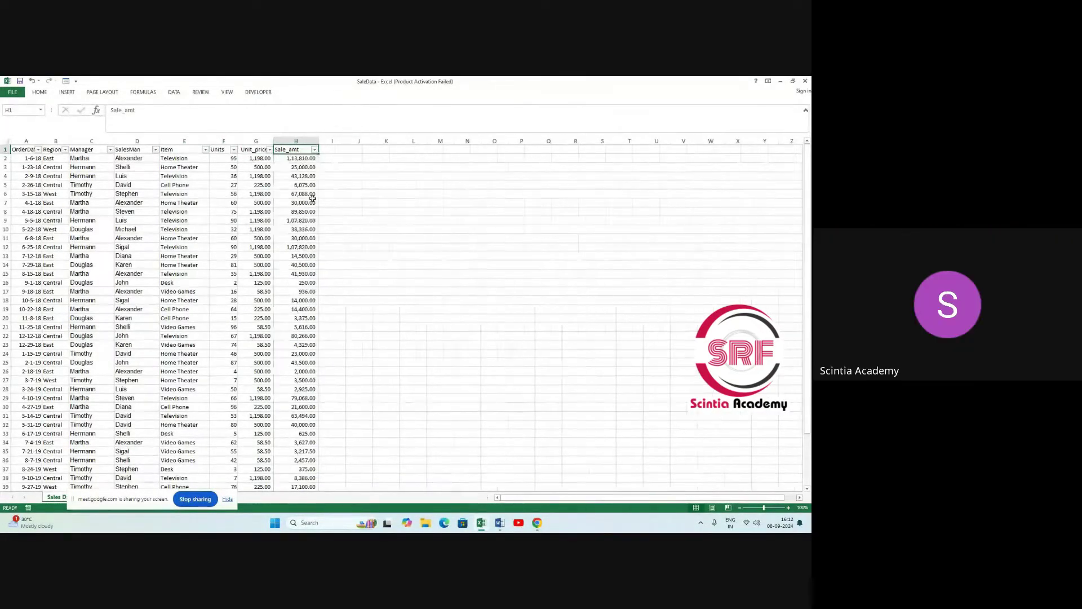
pyautogui.click(332, 211)
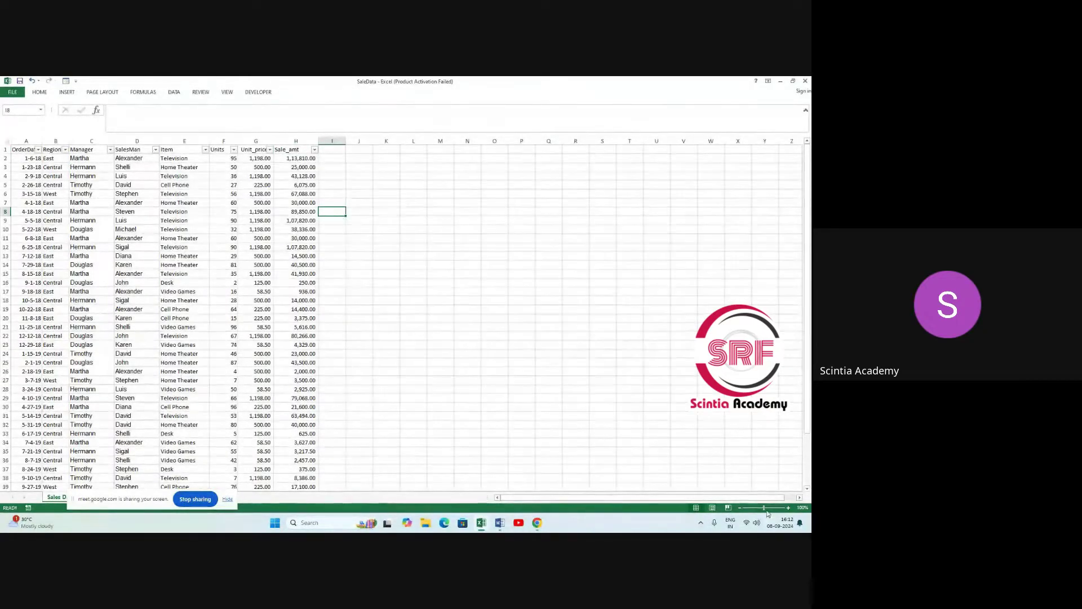
pyautogui.moveTo(765, 508); pyautogui.dragTo(768, 508)
pyautogui.scroll(3, 287, 301)
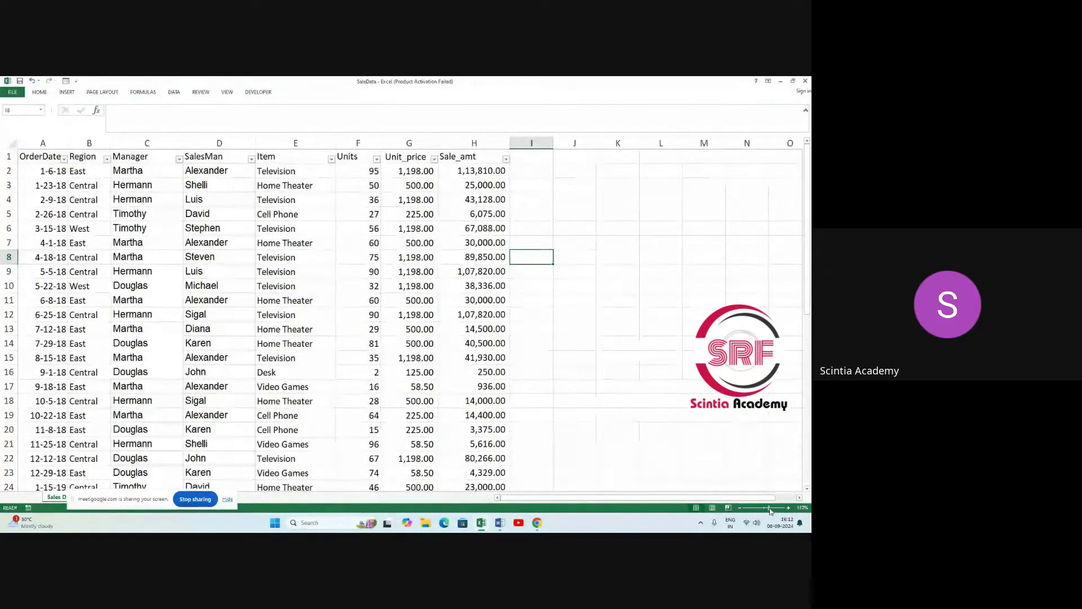
pyautogui.keyDown('ctrl'); pyautogui.scroll(3, 485, 367); pyautogui.keyUp('ctrl')
pyautogui.scroll(1, 357, 353)
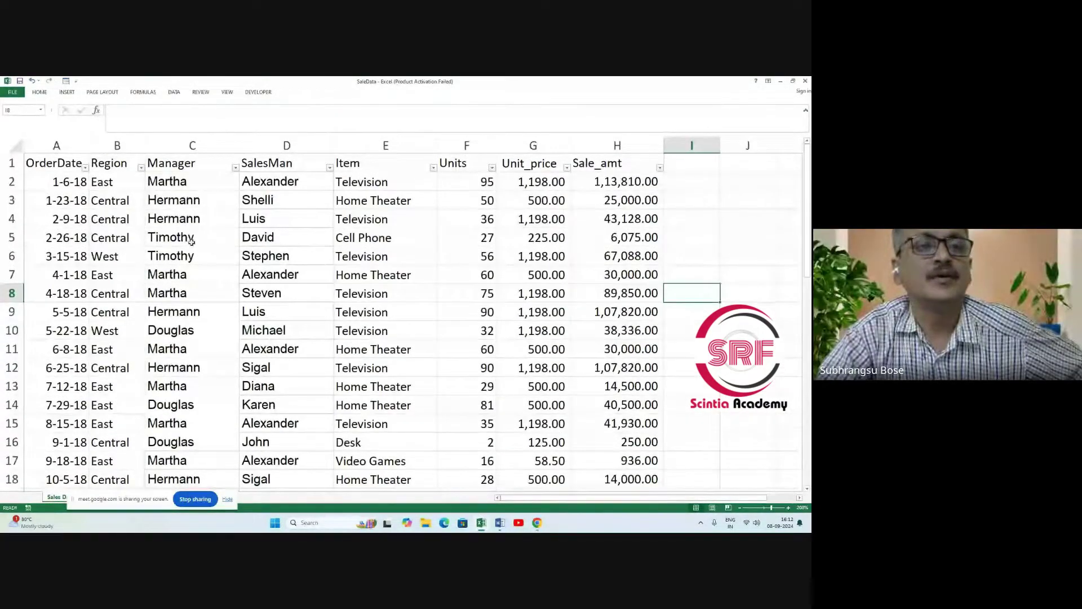
# Look through the sales records starting from cell A1 and return to the header row.
pyautogui.hotkey('ctrl', 'Home')
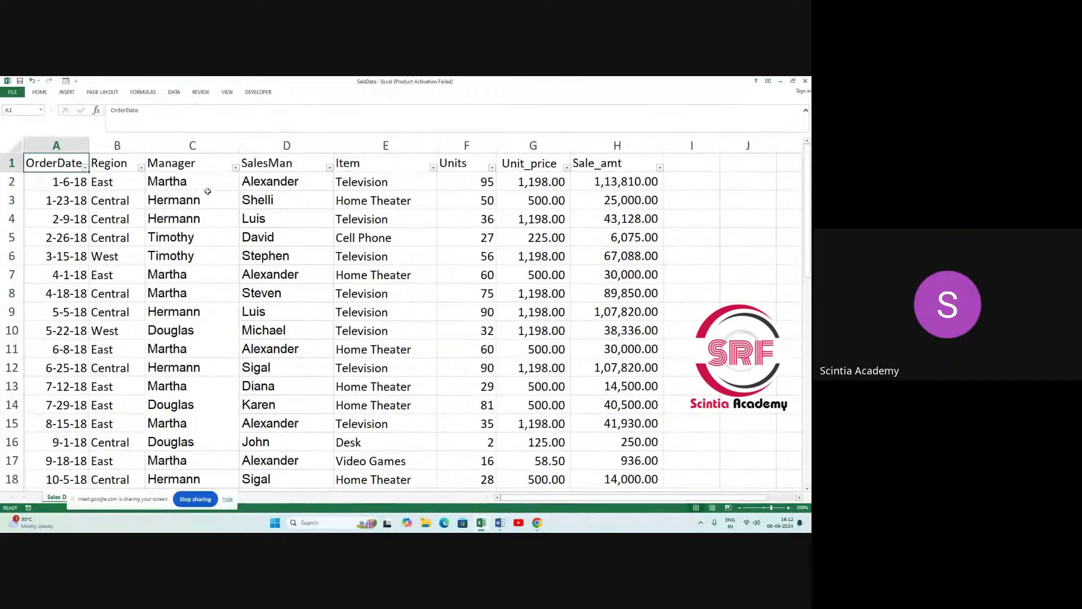
pyautogui.scroll(-2, 290, 234)
pyautogui.scroll(2, 282, 242)
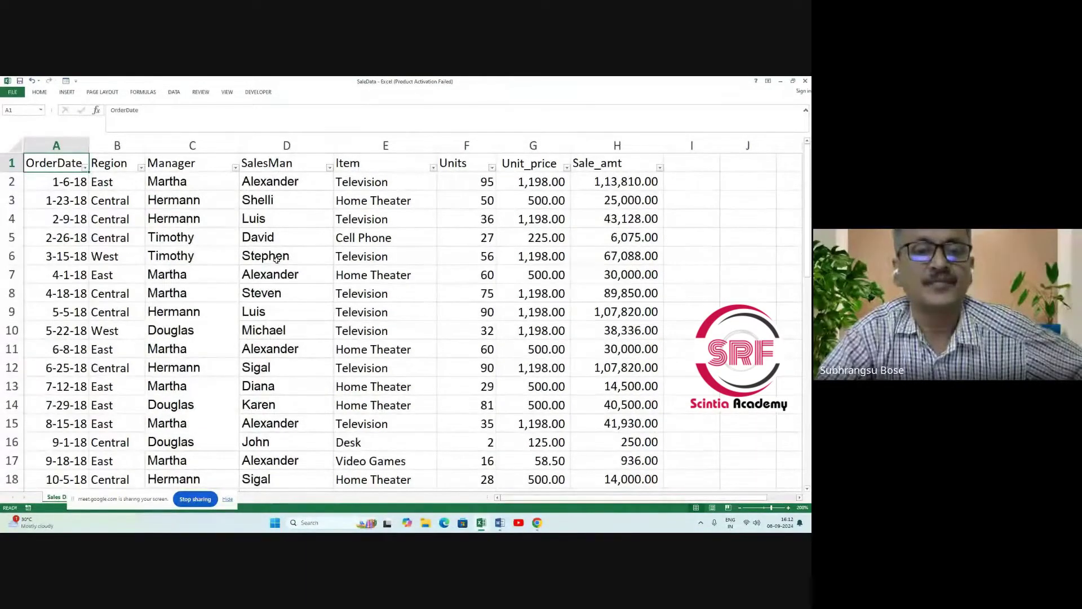
pyautogui.scroll(-1, 274, 268)
pyautogui.scroll(-4, 275, 279)
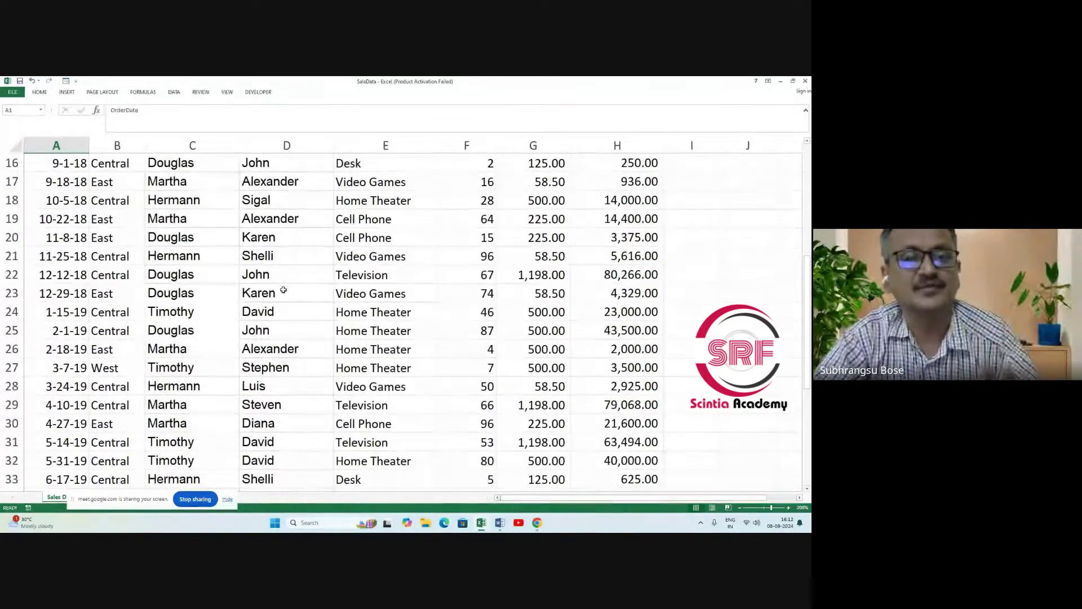
pyautogui.scroll(4, 273, 287)
pyautogui.scroll(1, 273, 287)
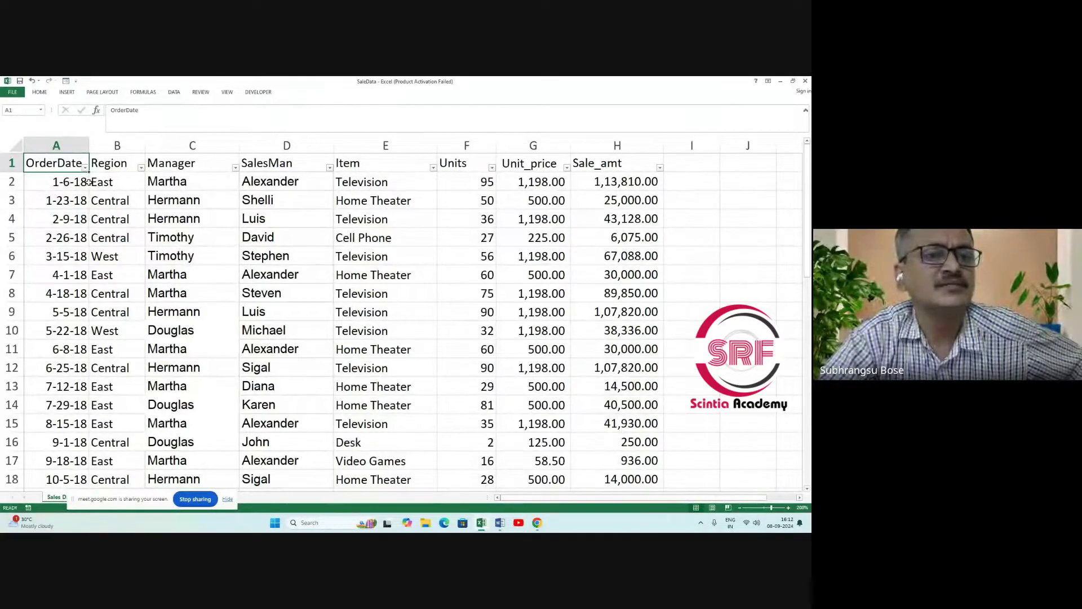
# Examine the Region, Manager and SalesMan headers, and the first record's fields from manager through the sale amount formula.
pyautogui.click(108, 166)
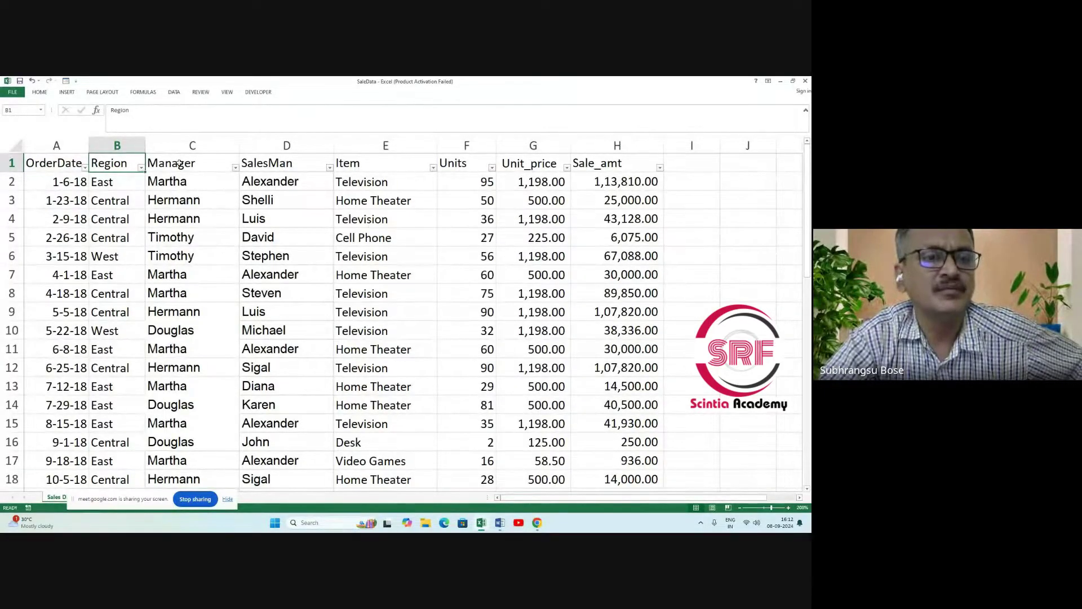
pyautogui.click(179, 164)
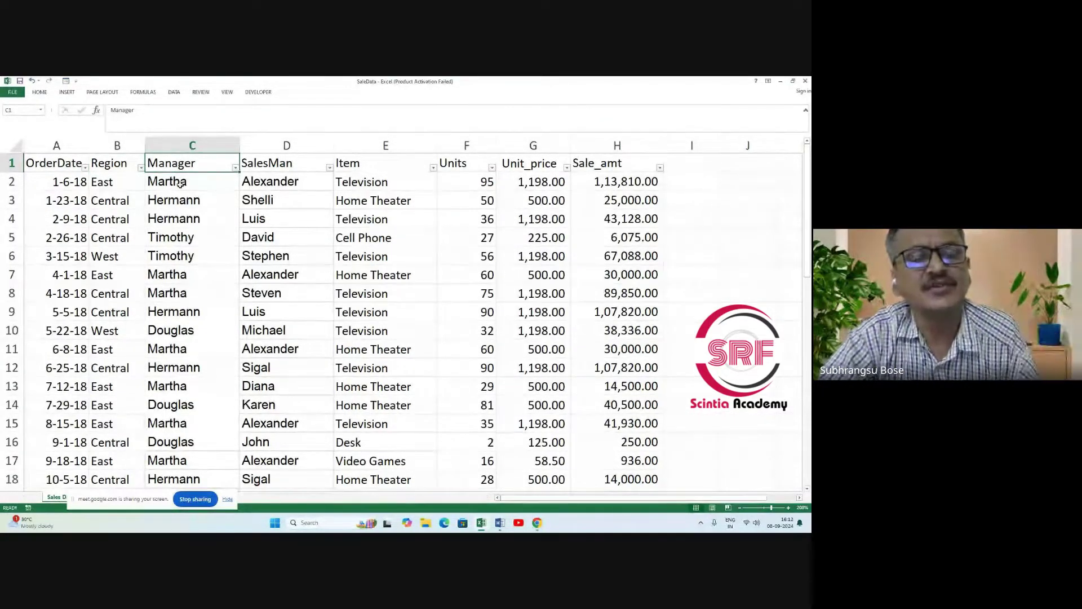
pyautogui.click(265, 168)
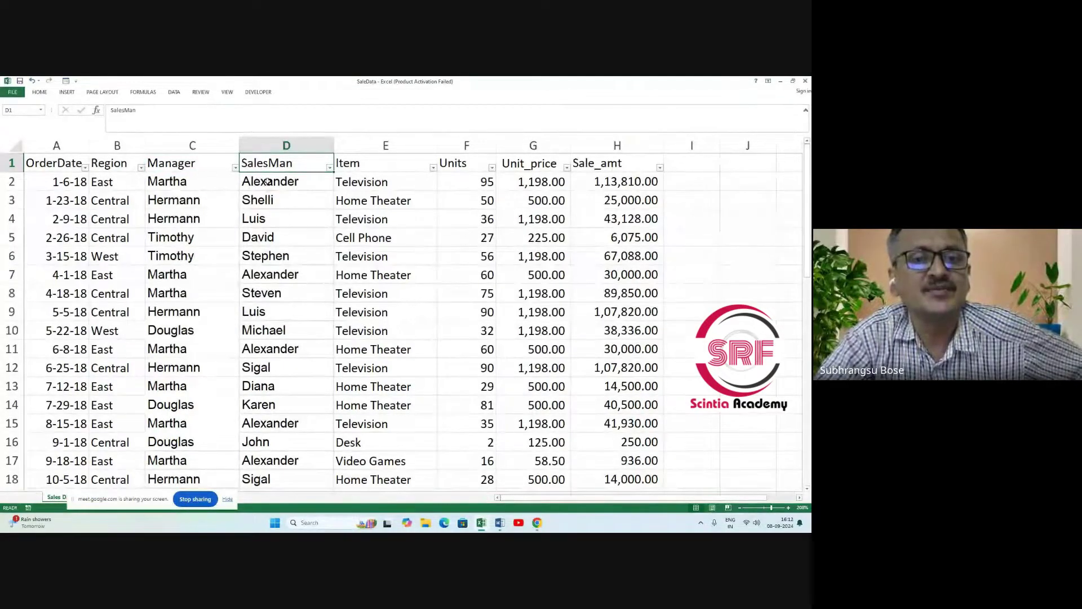
pyautogui.click(210, 184)
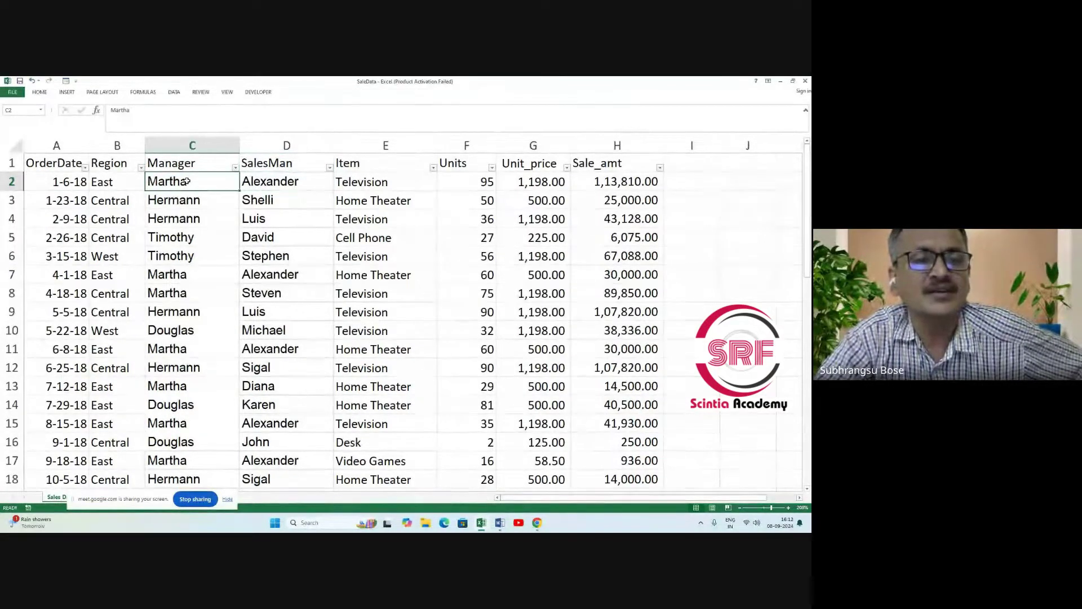
pyautogui.click(272, 183)
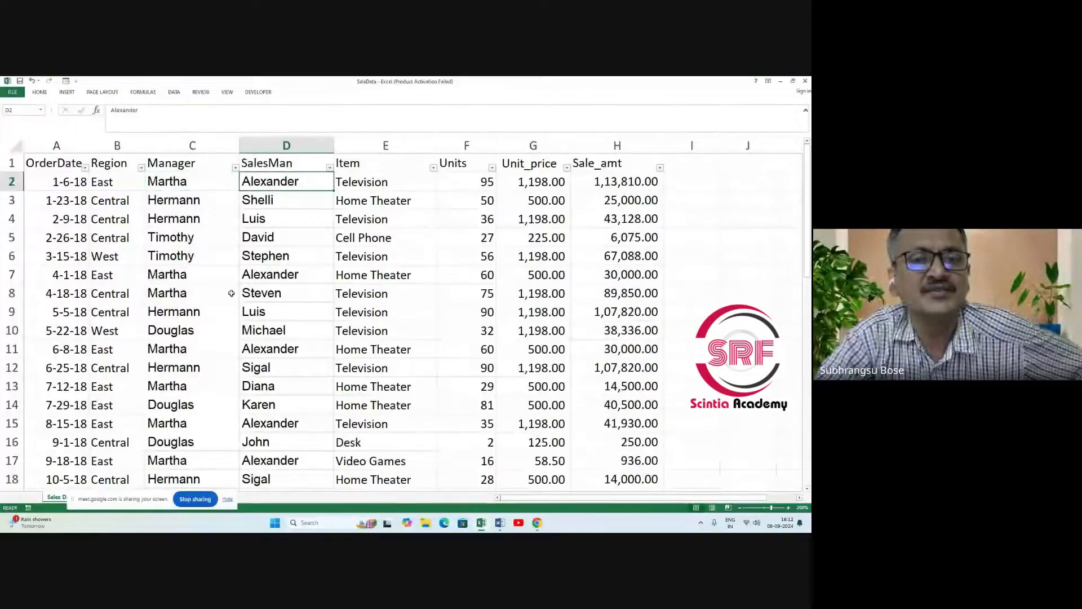
pyautogui.click(354, 182)
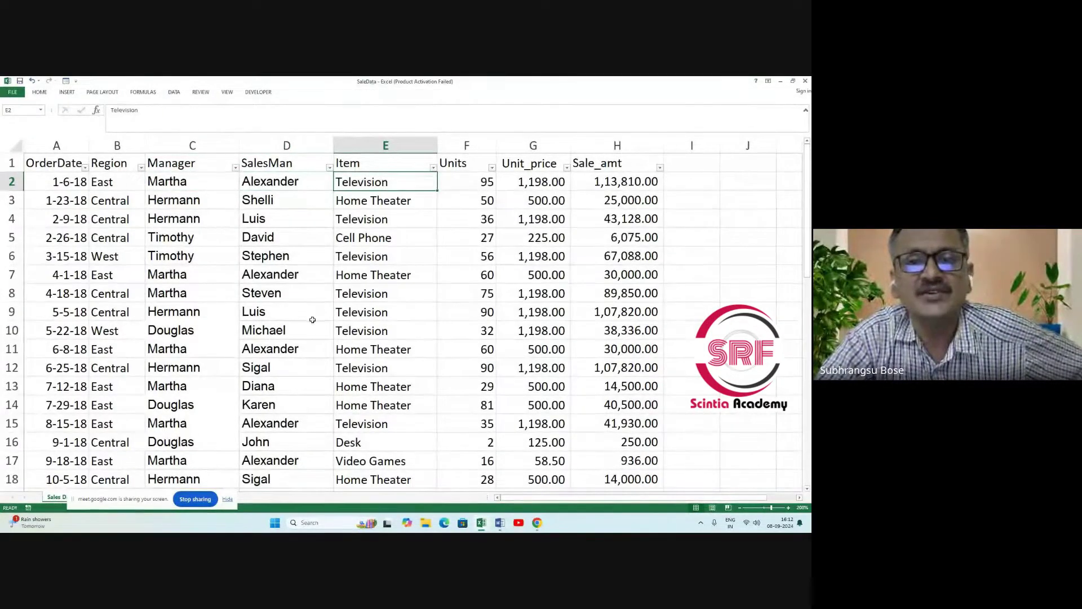
pyautogui.click(475, 181)
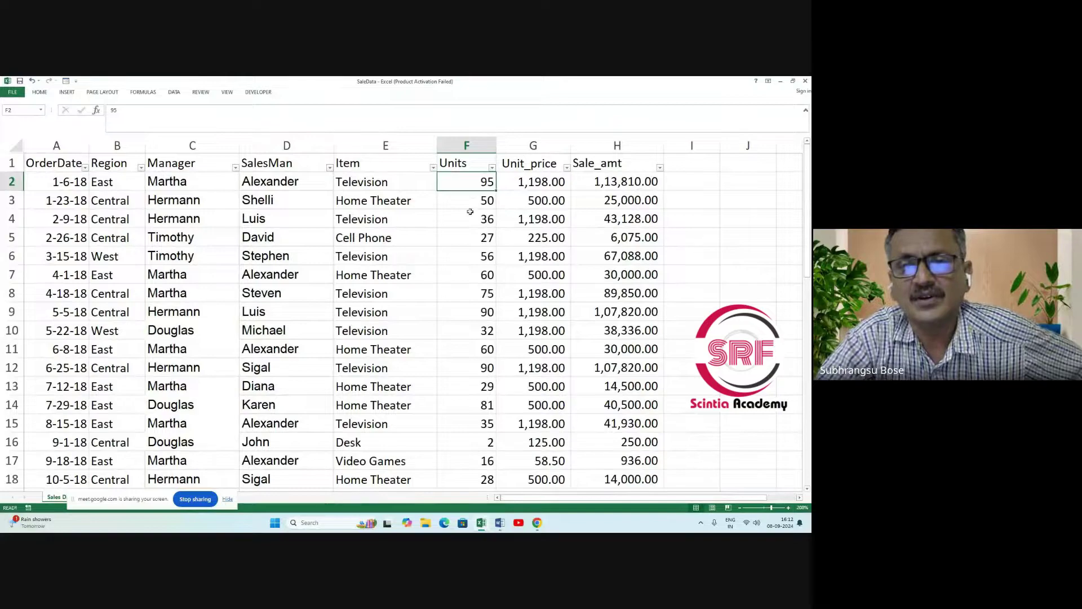
pyautogui.click(536, 178)
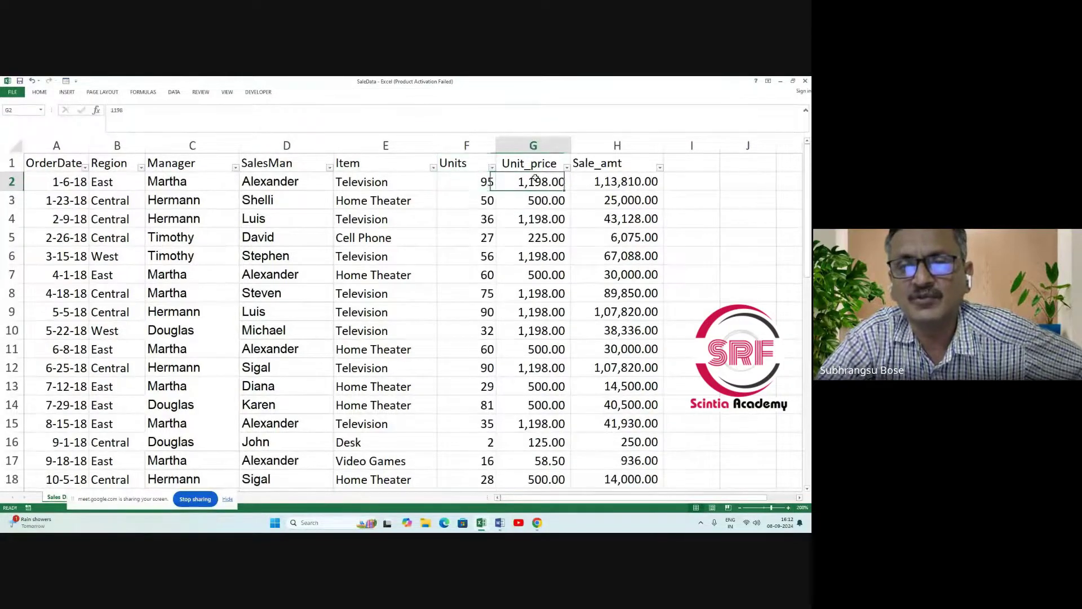
pyautogui.click(625, 180)
# Review the sales records further down the sheet and compare the item, region and manager entries in the first rows.
pyautogui.scroll(-5, 276, 304)
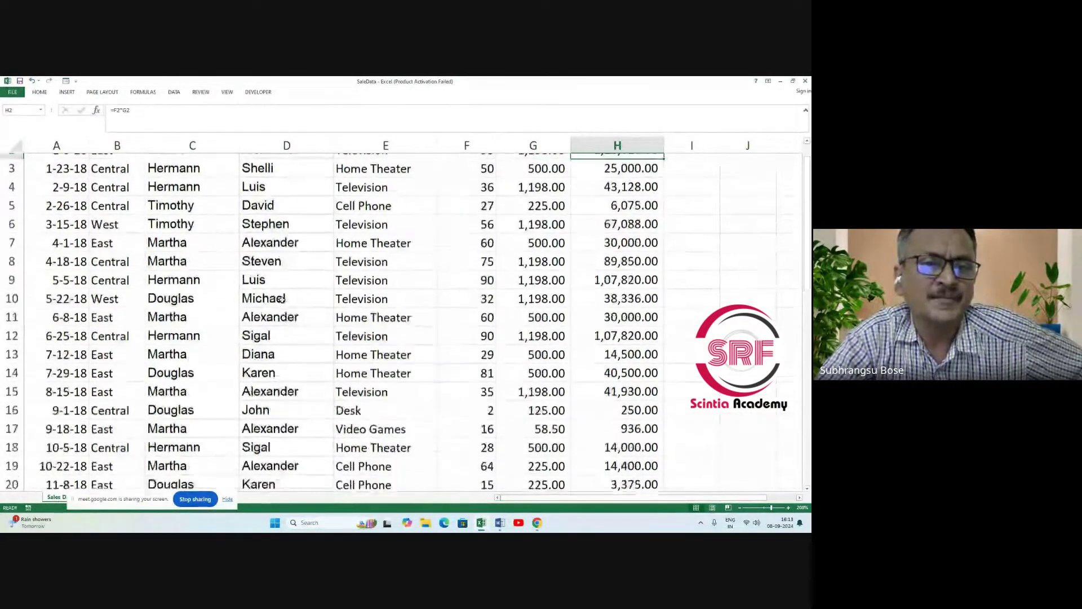
pyautogui.scroll(2, 288, 300)
pyautogui.scroll(3, 289, 300)
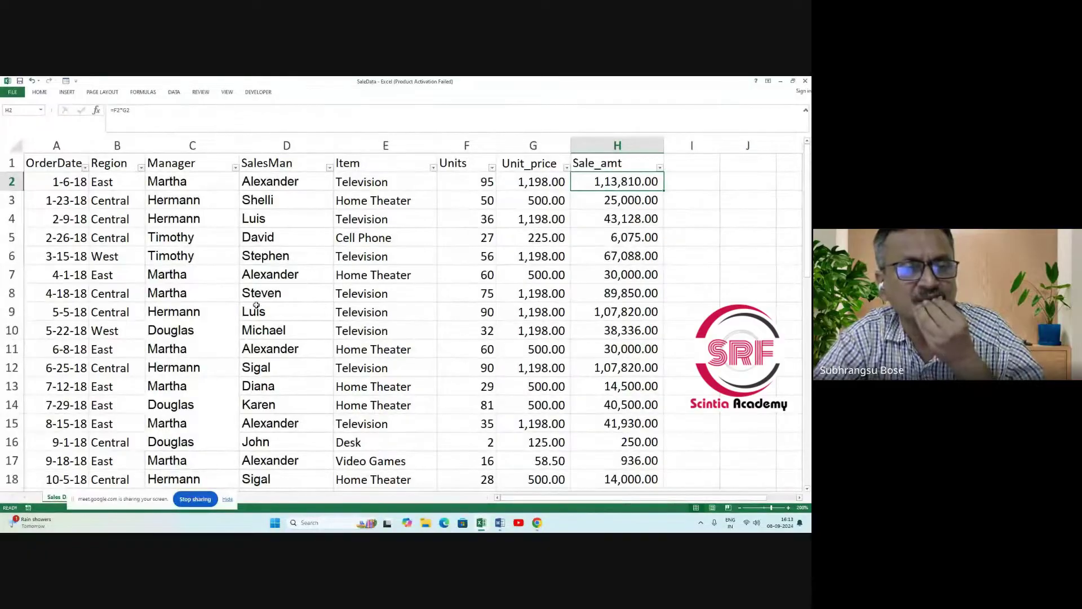
pyautogui.scroll(-3, 246, 308)
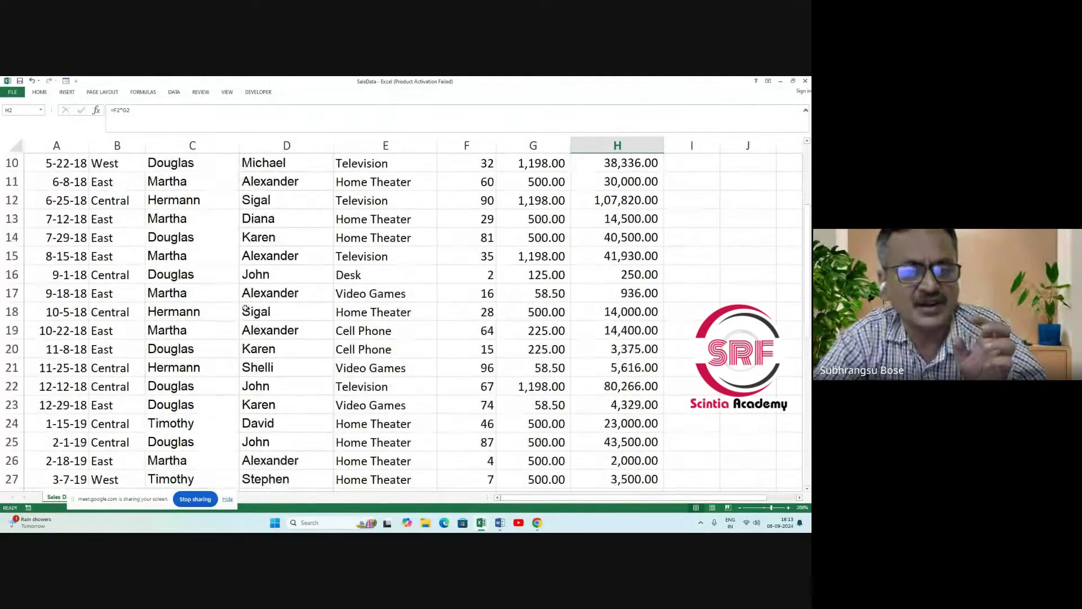
pyautogui.scroll(3, 245, 309)
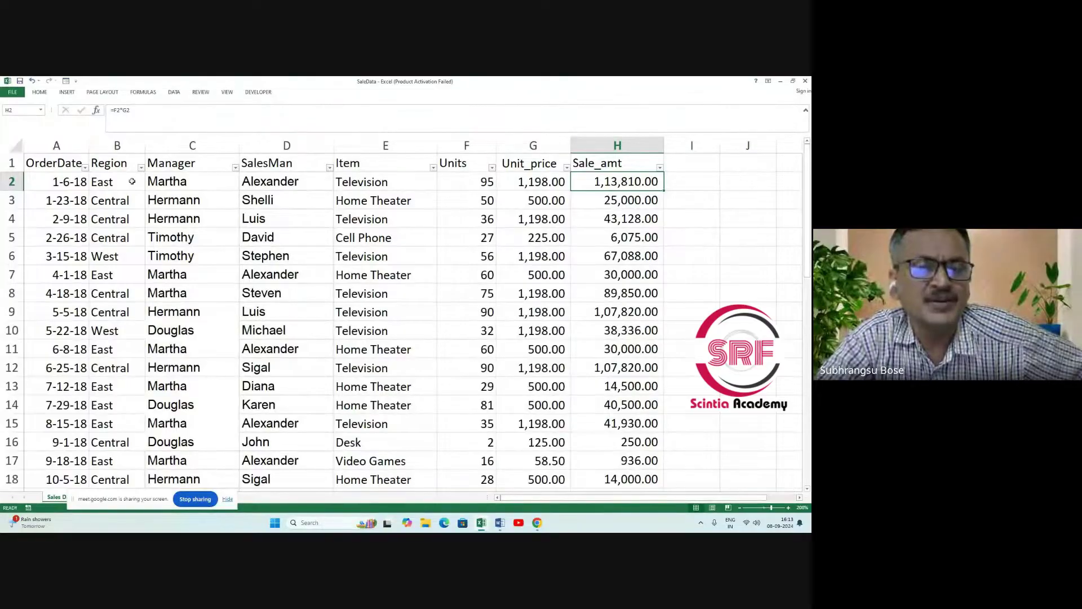
pyautogui.click(381, 183)
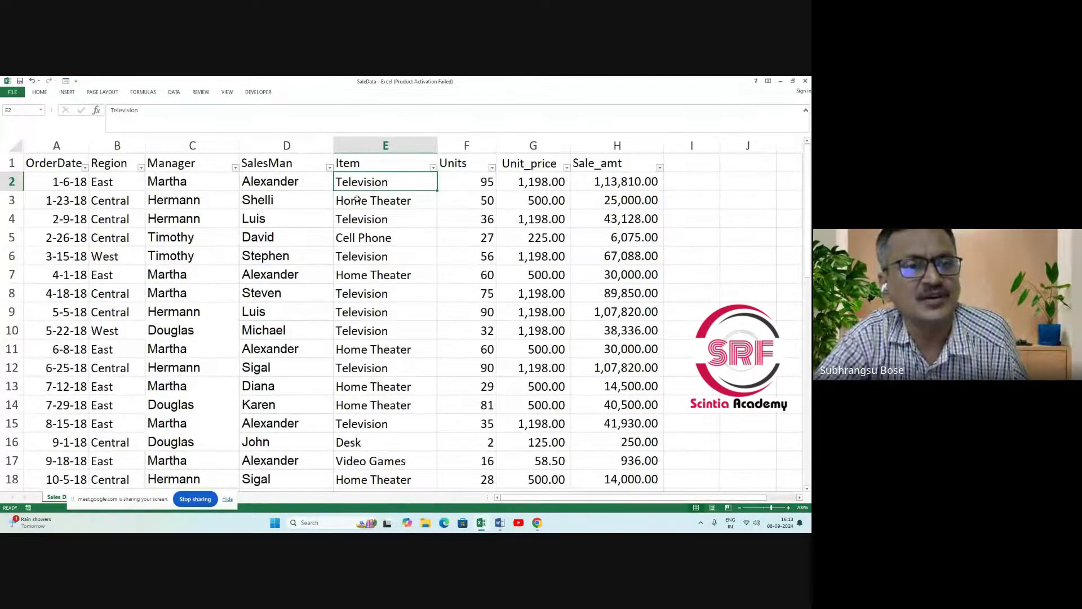
pyautogui.click(133, 183)
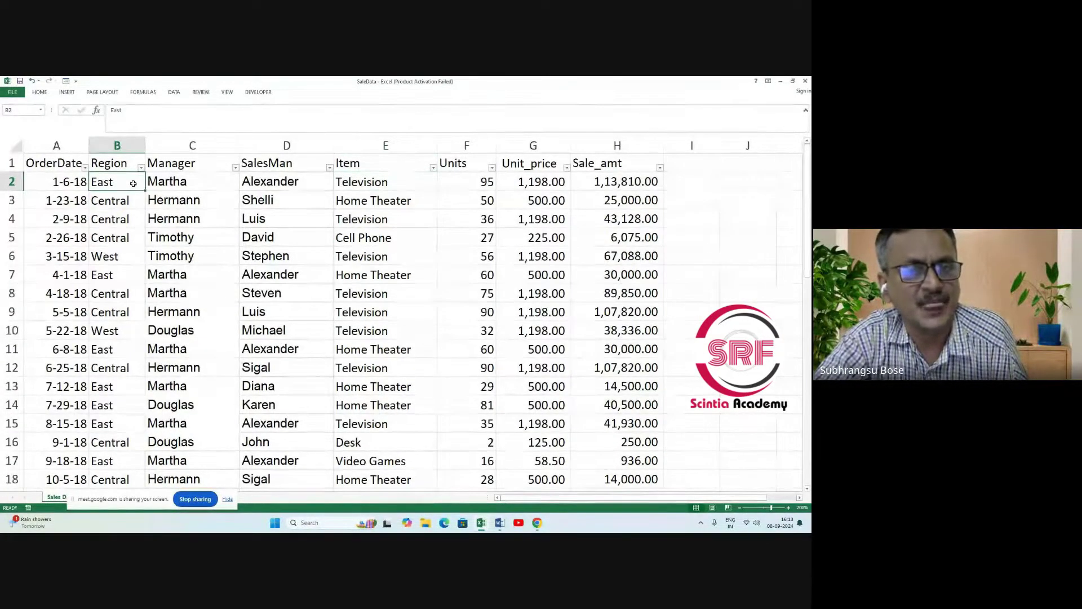
pyautogui.click(385, 224)
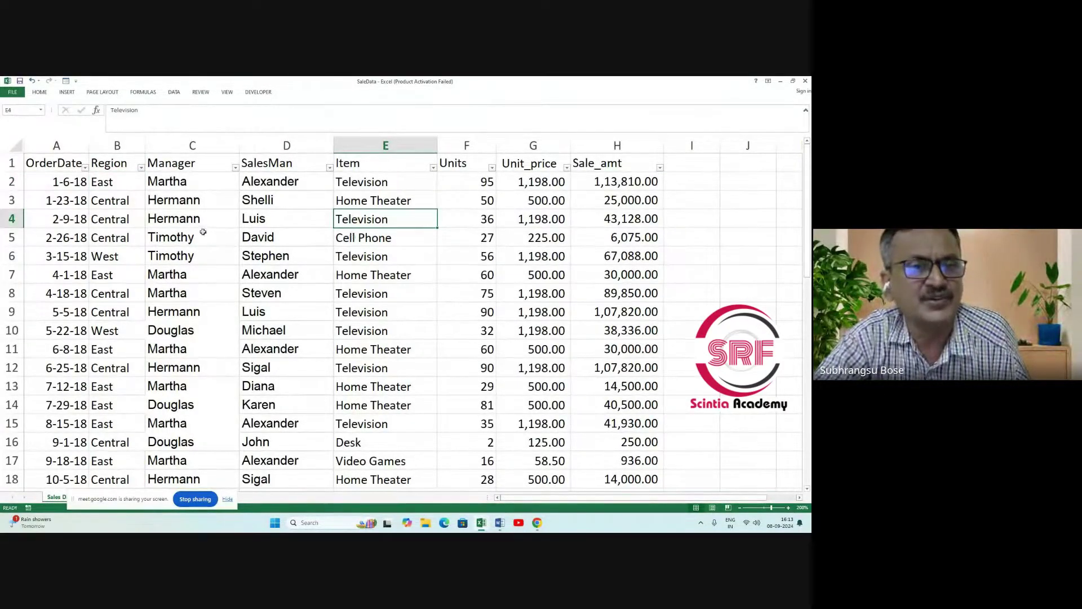
pyautogui.click(191, 186)
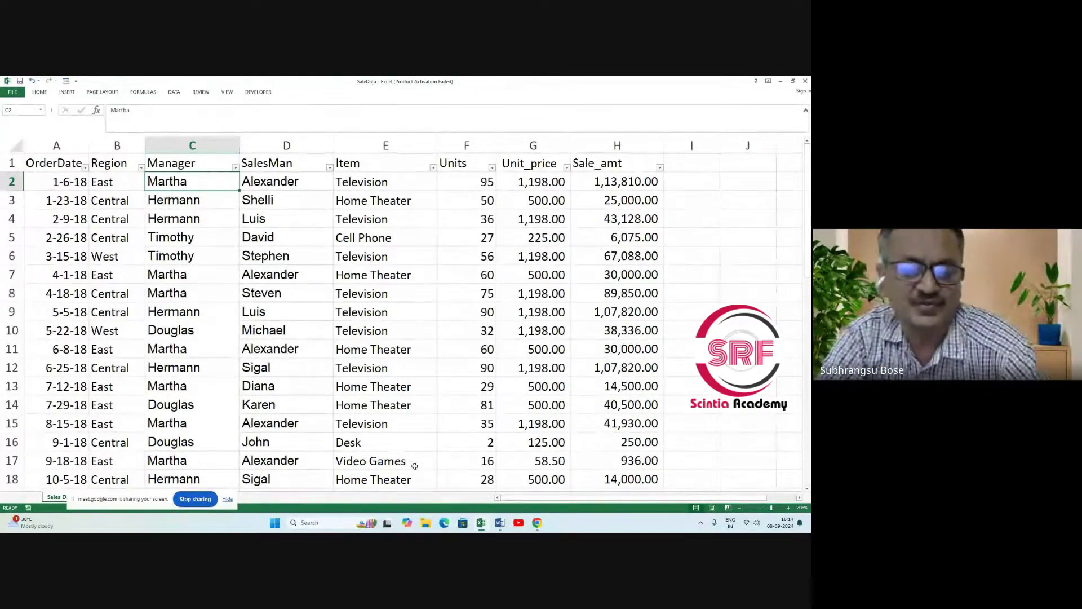
pyautogui.scroll(-7, 410, 464)
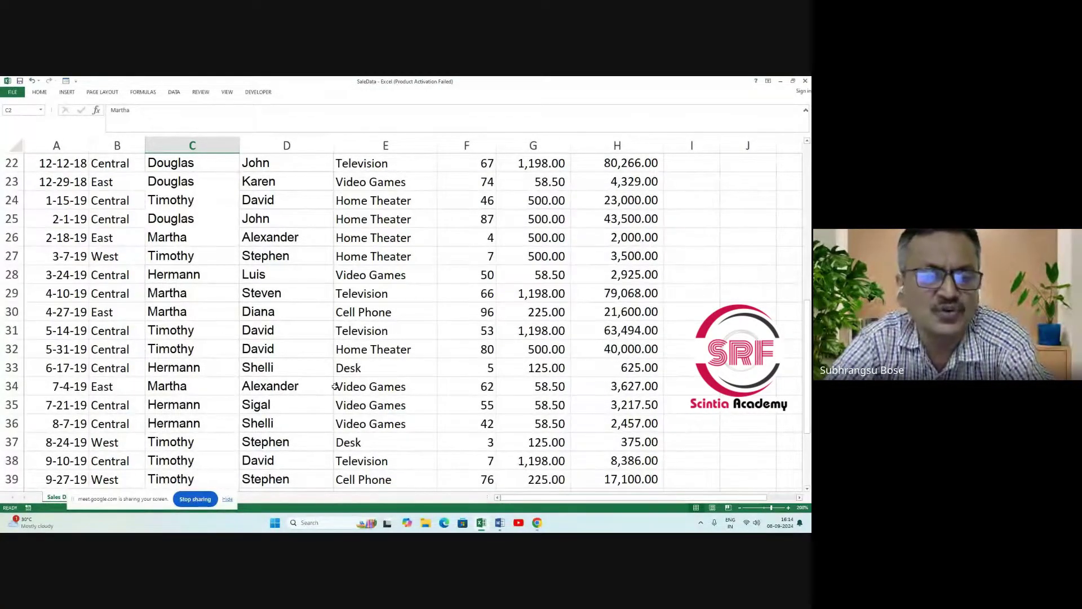
# Look over the sales records again from the lower rows back to the header row, and show the basic formatting commands.
pyautogui.scroll(6, 314, 295)
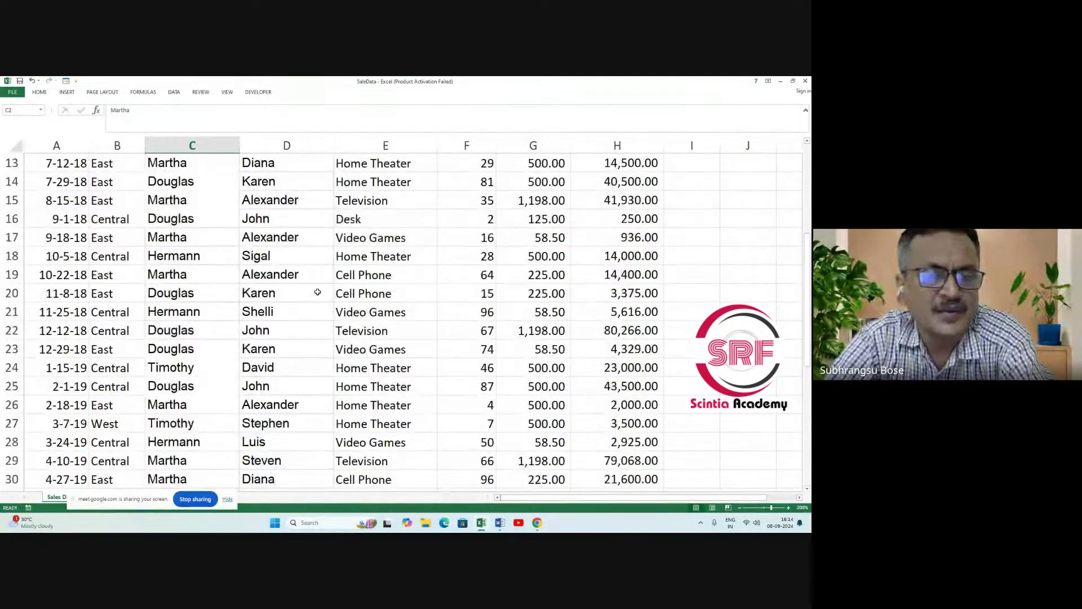
pyautogui.scroll(1, 317, 291)
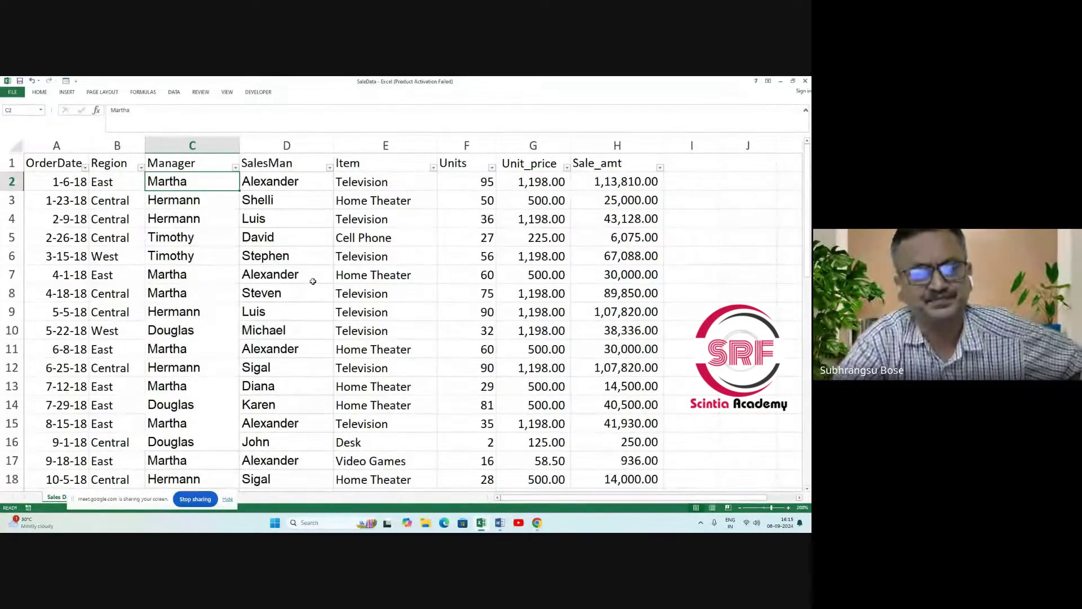
pyautogui.scroll(-2, 259, 278)
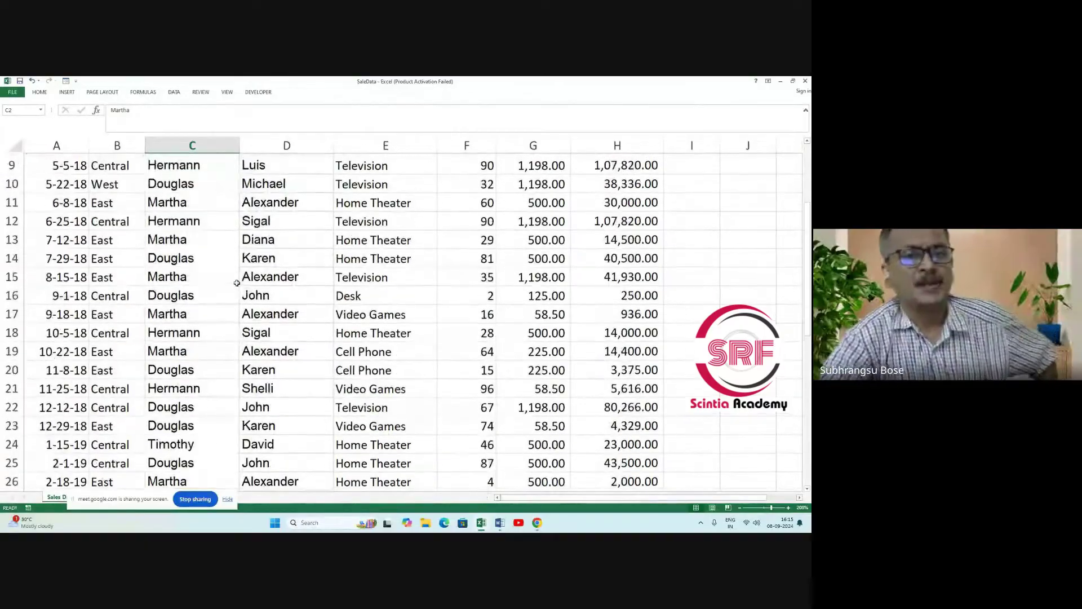
pyautogui.scroll(2, 241, 275)
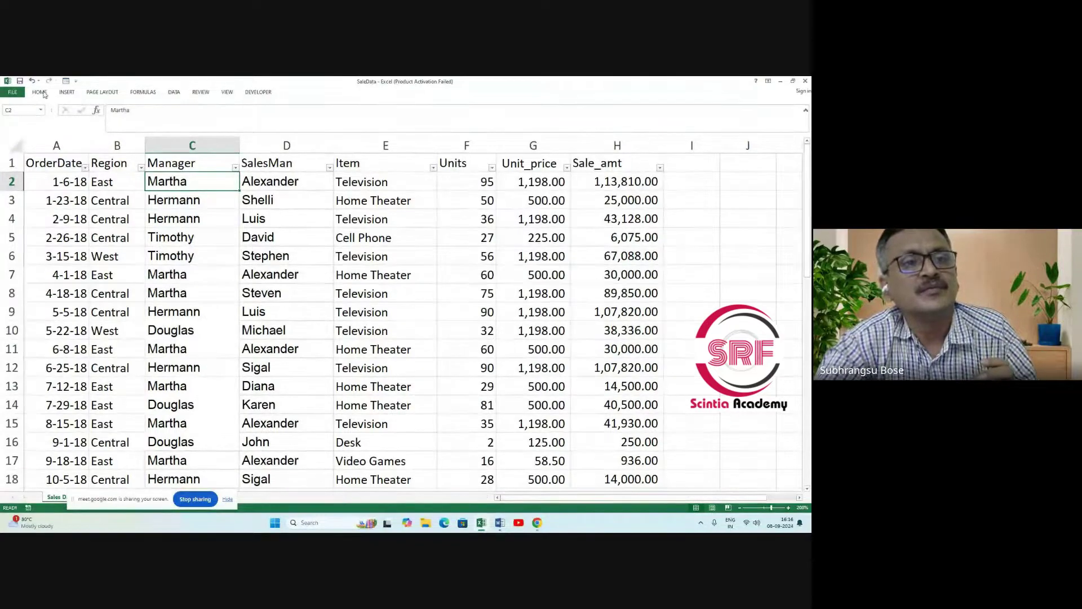
pyautogui.click(47, 92)
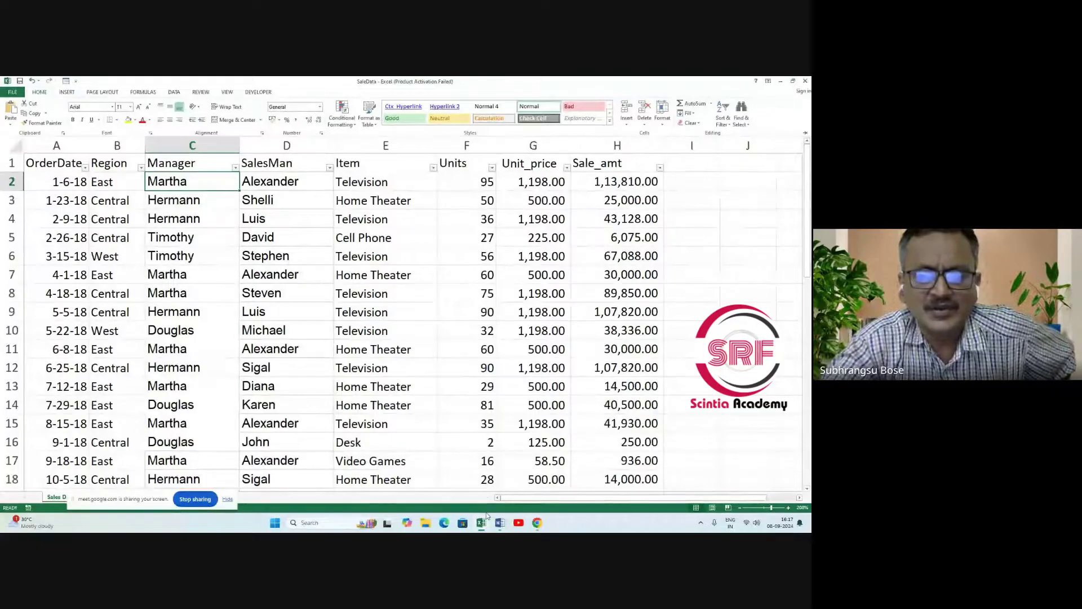
# Switch to the Word document and review the module's introduction and its table of contents of advanced Excel functions.
pyautogui.click(501, 523)
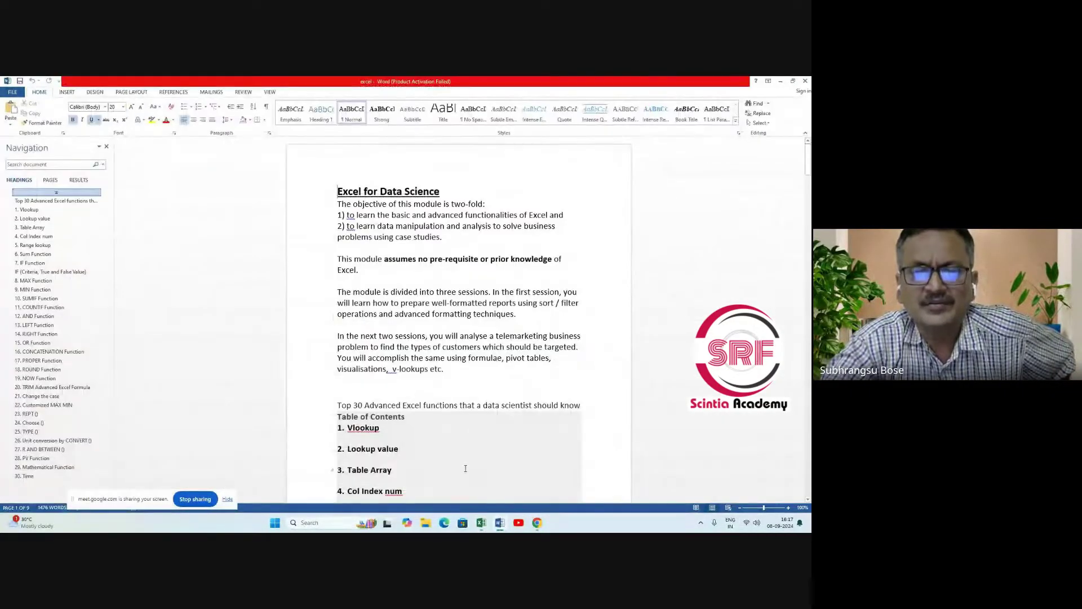
pyautogui.scroll(-2, 413, 336)
pyautogui.scroll(-2, 413, 337)
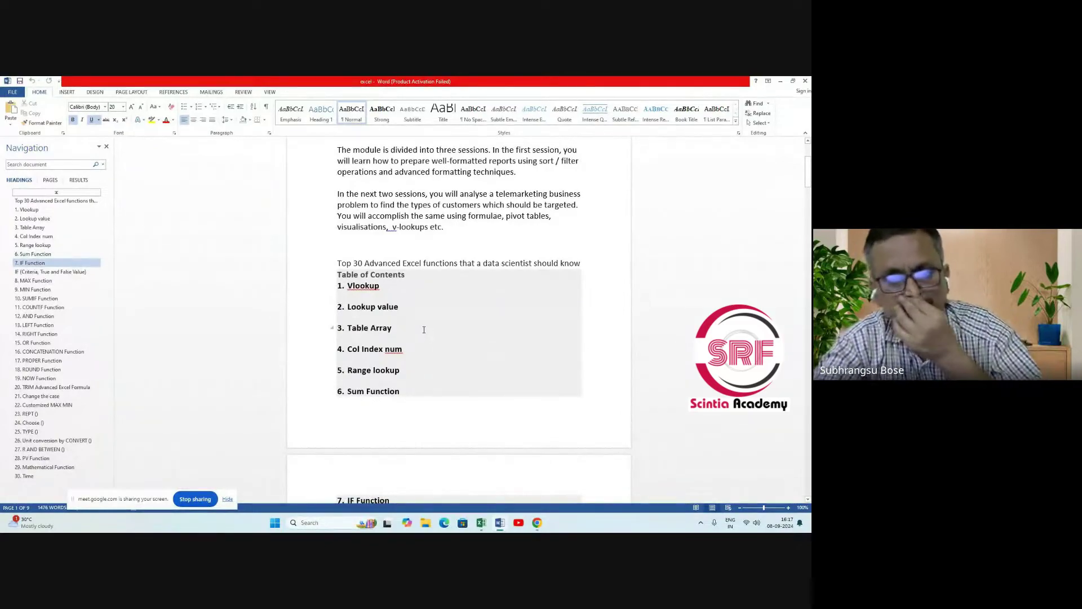
pyautogui.scroll(2, 428, 327)
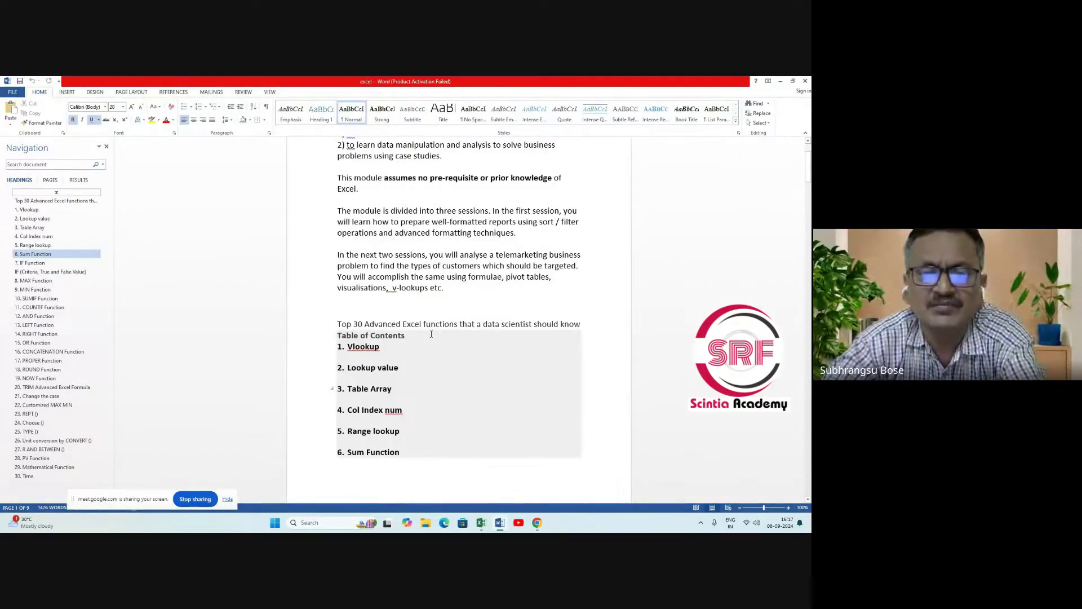
pyautogui.scroll(-8, 431, 335)
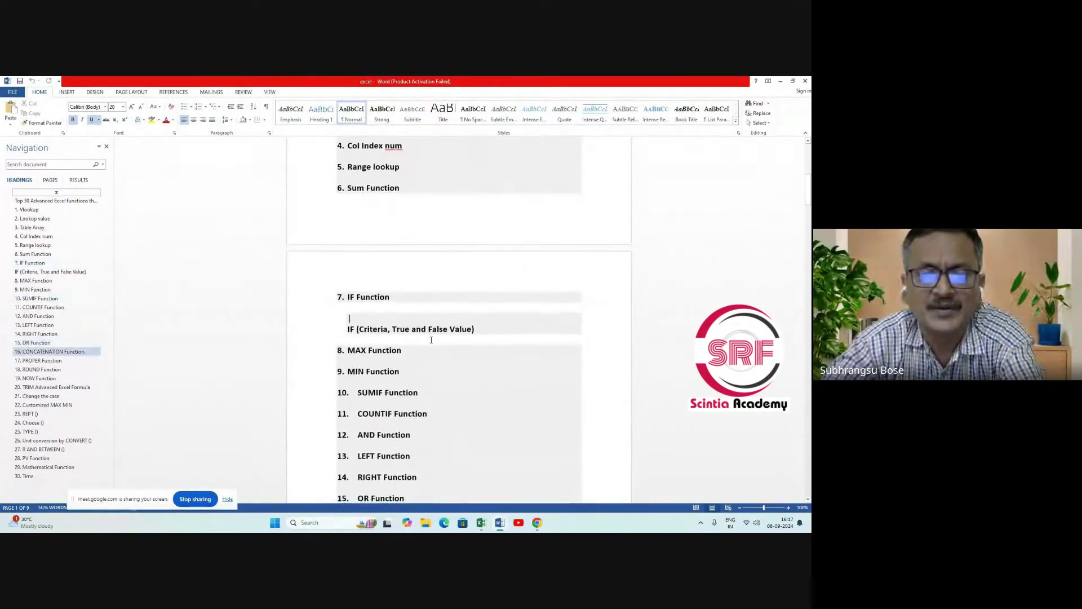
pyautogui.scroll(-4, 431, 341)
pyautogui.scroll(3, 433, 358)
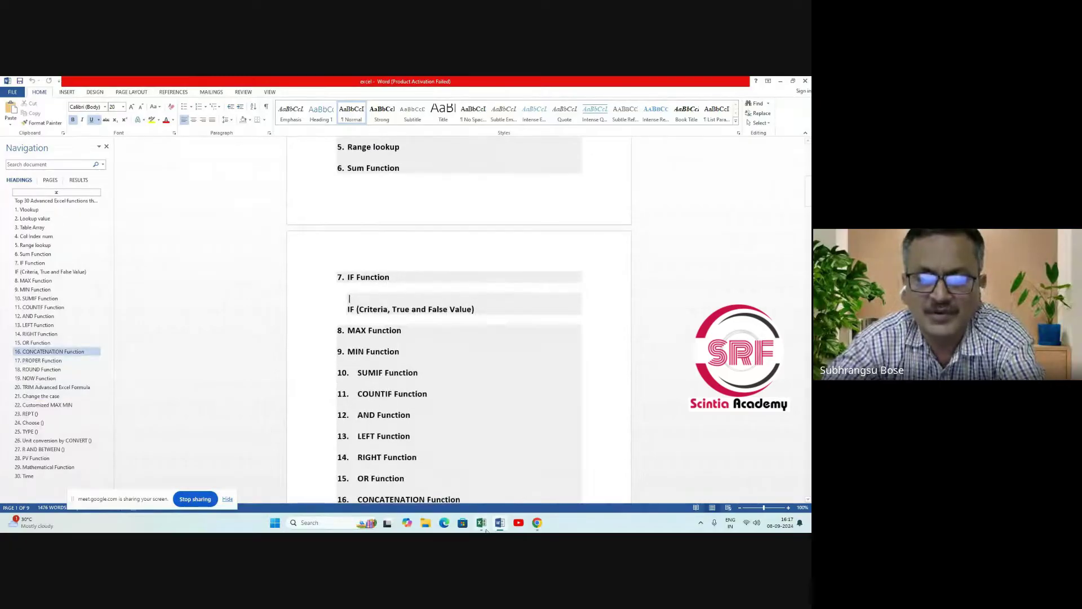
# Return to the SaleData workbook in Excel, add a blank worksheet after the SaleData sheet and zoom it to 154%.
pyautogui.click(482, 525)
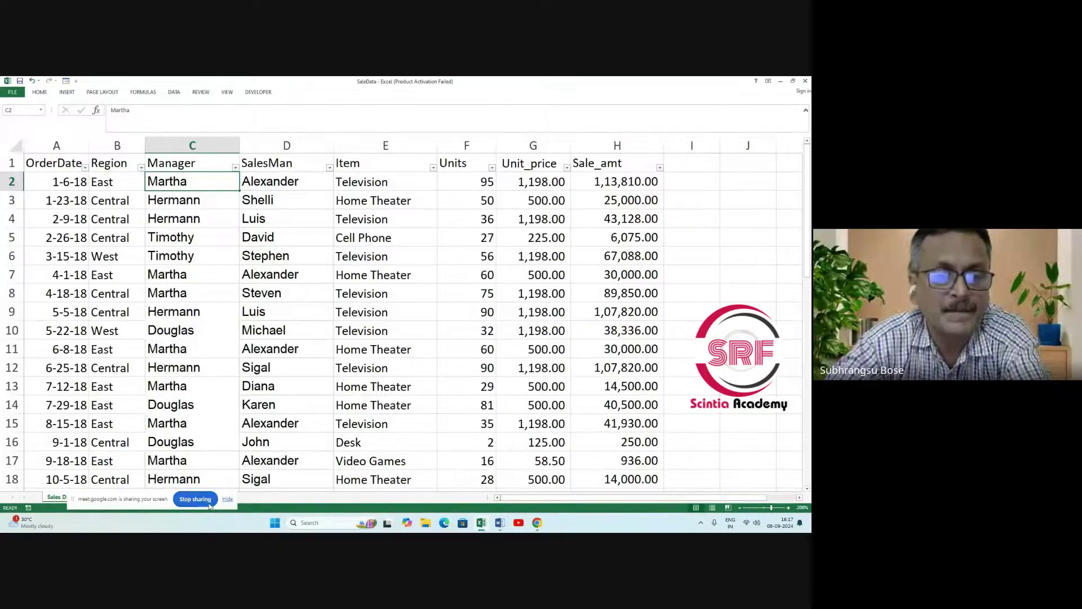
pyautogui.moveTo(135, 499); pyautogui.dragTo(81, 443)
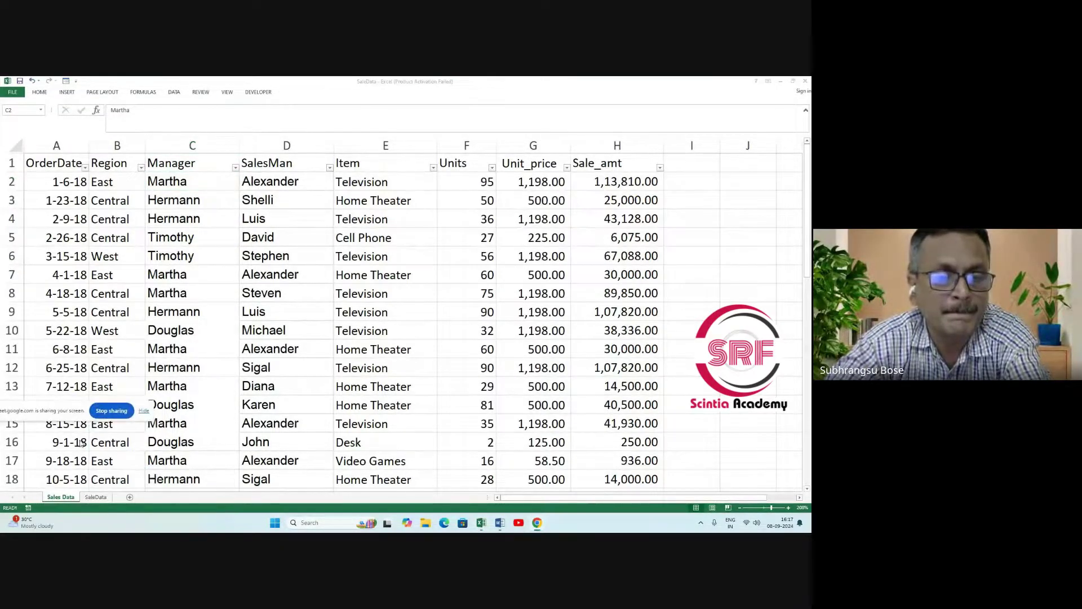
pyautogui.click(95, 497)
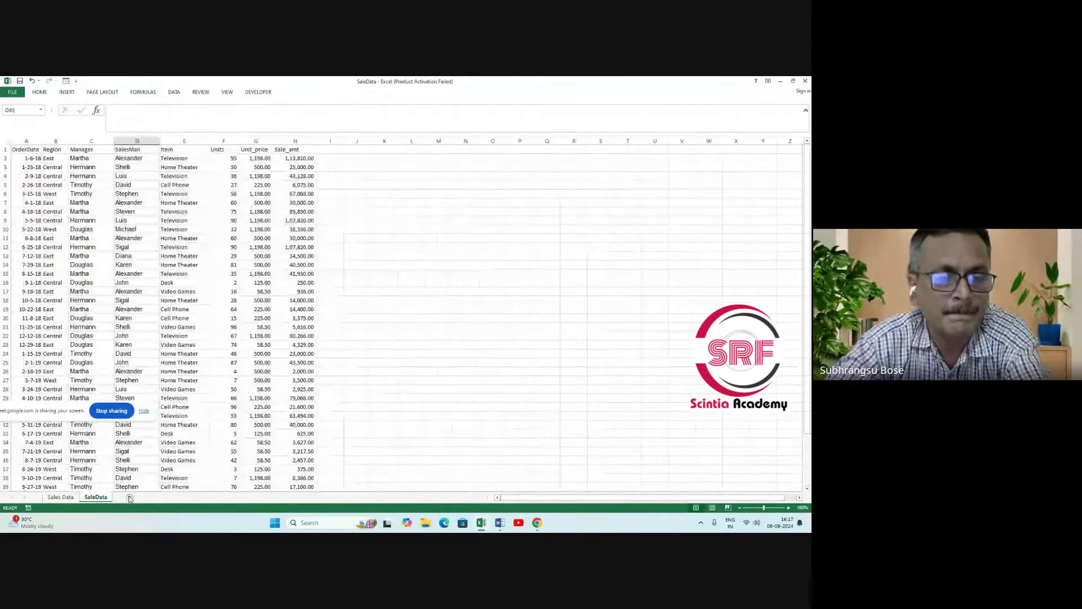
pyautogui.click(129, 496)
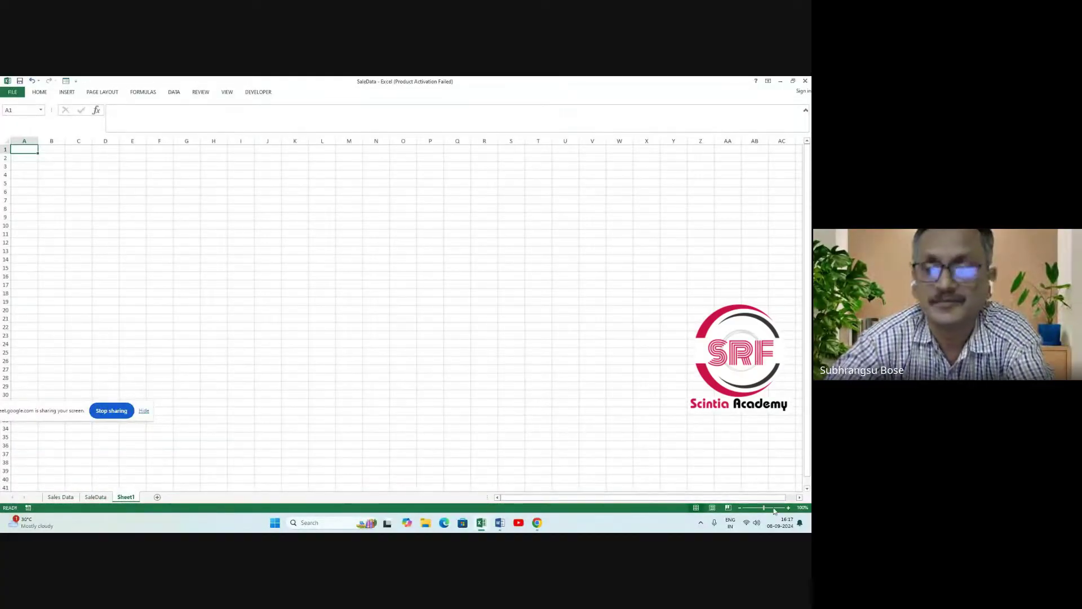
pyautogui.moveTo(765, 509); pyautogui.dragTo(768, 508)
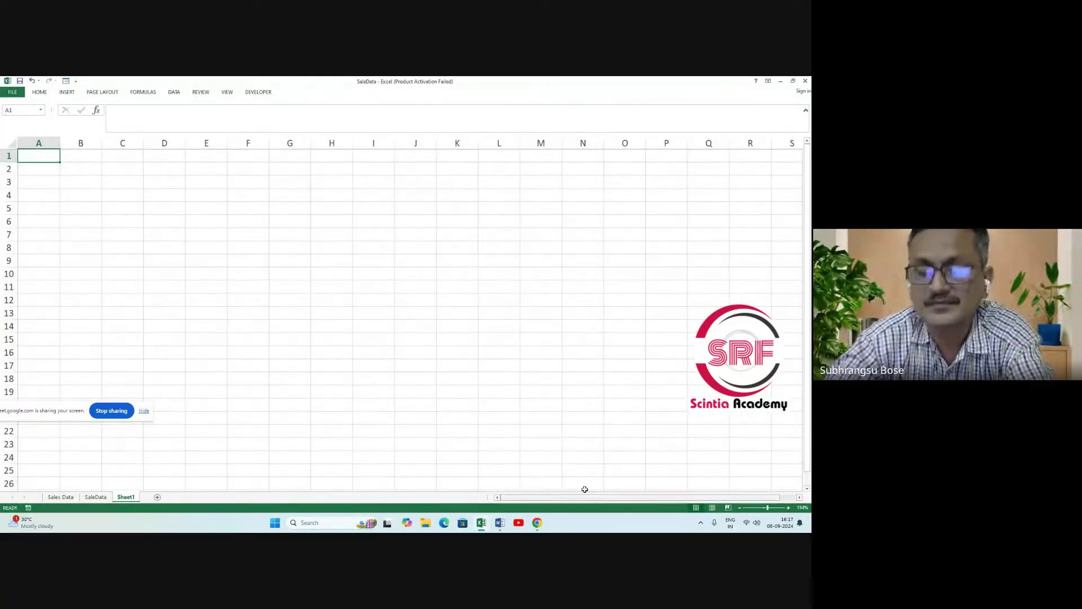
pyautogui.click(123, 192)
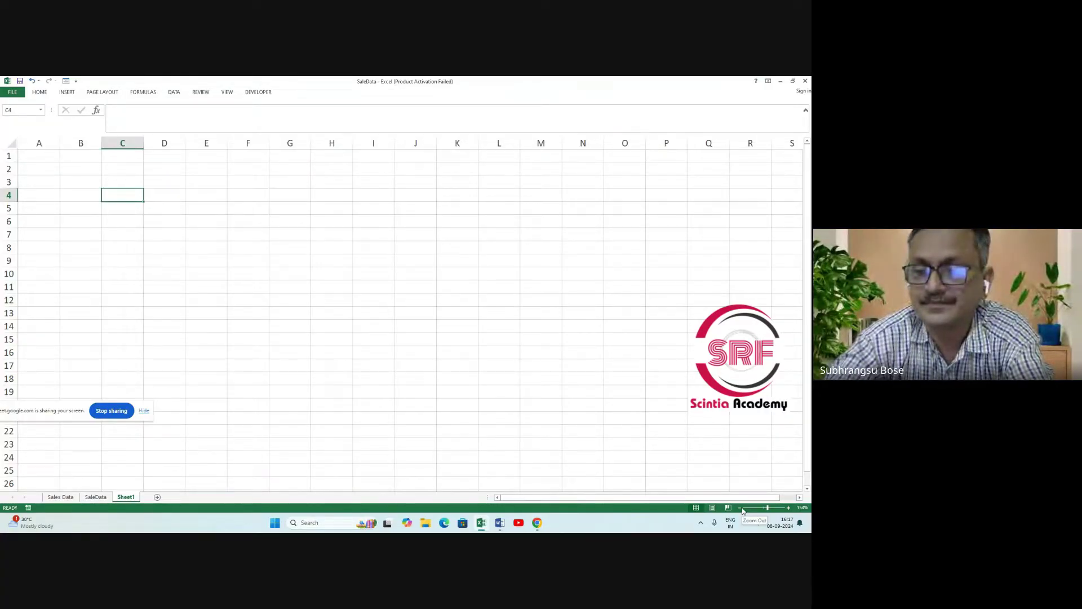
# Switch to the Word document and skim the remaining contents and the function descriptions from VLOOKUP to the IF function.
pyautogui.click(499, 523)
pyautogui.scroll(-10, 456, 413)
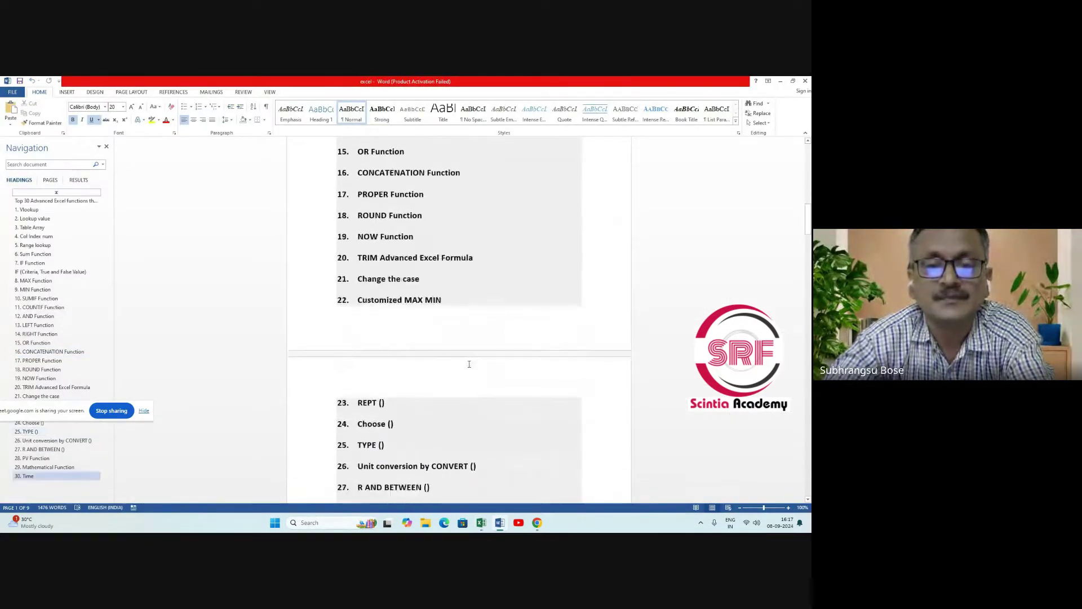
pyautogui.scroll(-8, 469, 364)
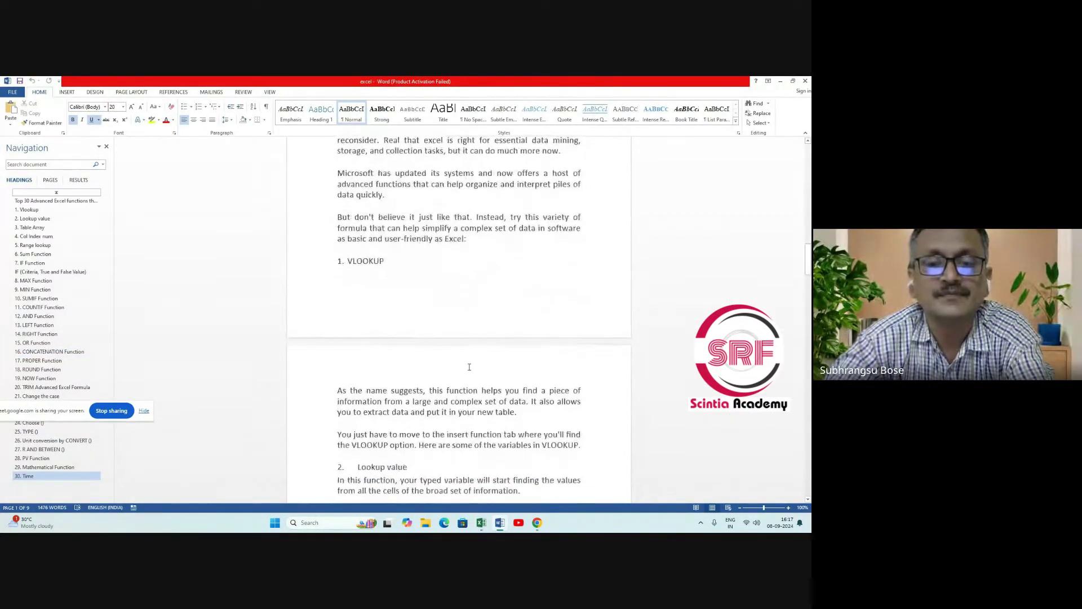
pyautogui.scroll(-6, 469, 367)
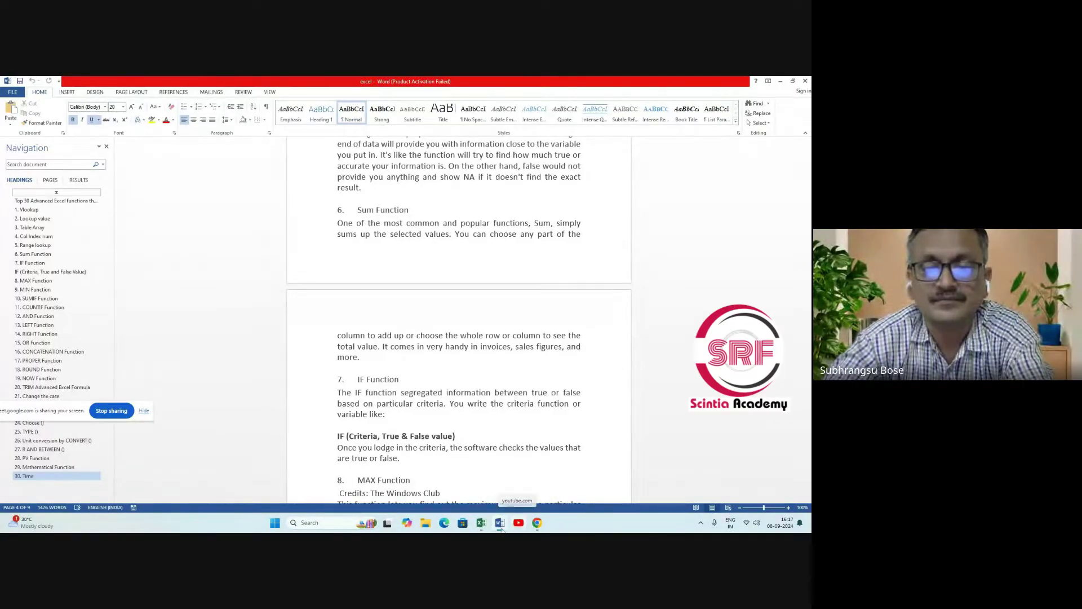
# Switch back to Excel and examine the Insert Function categories and the descriptions of SUM, AVERAGE and IF, without inserting any.
pyautogui.click(482, 525)
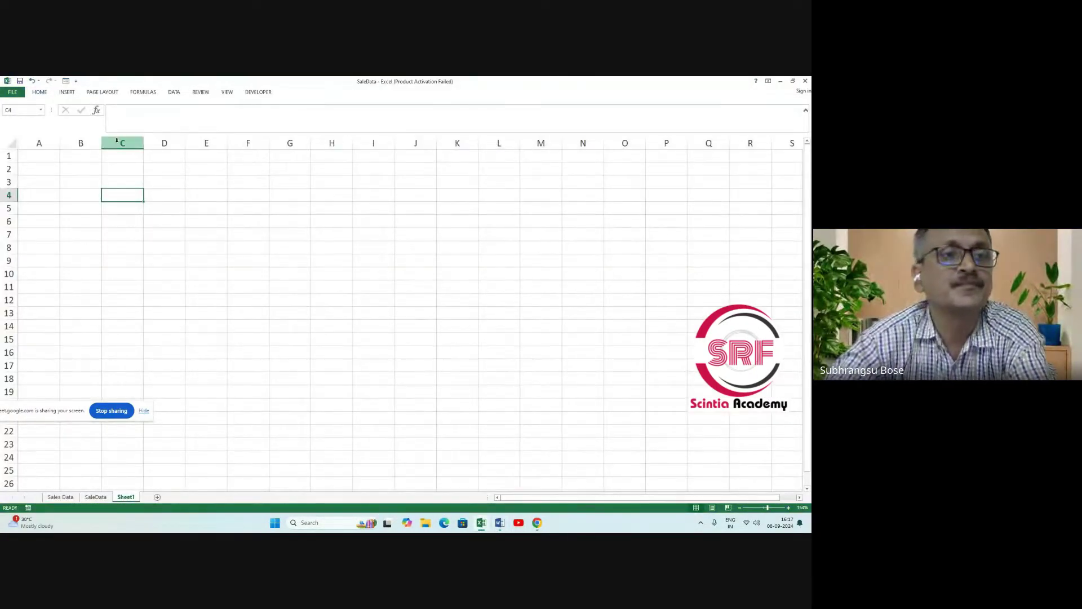
pyautogui.click(97, 110)
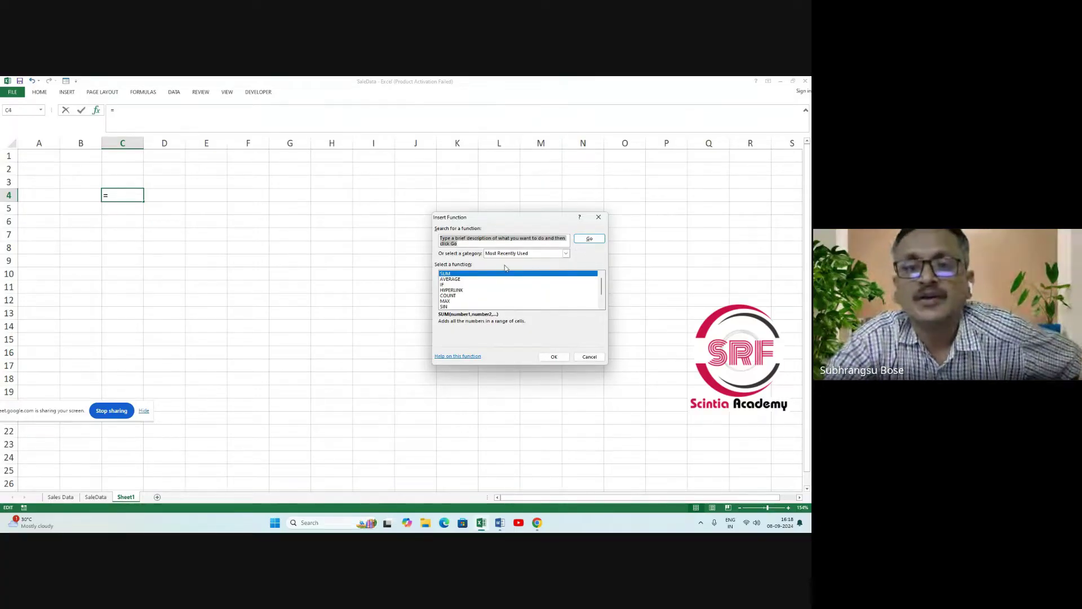
pyautogui.click(540, 255)
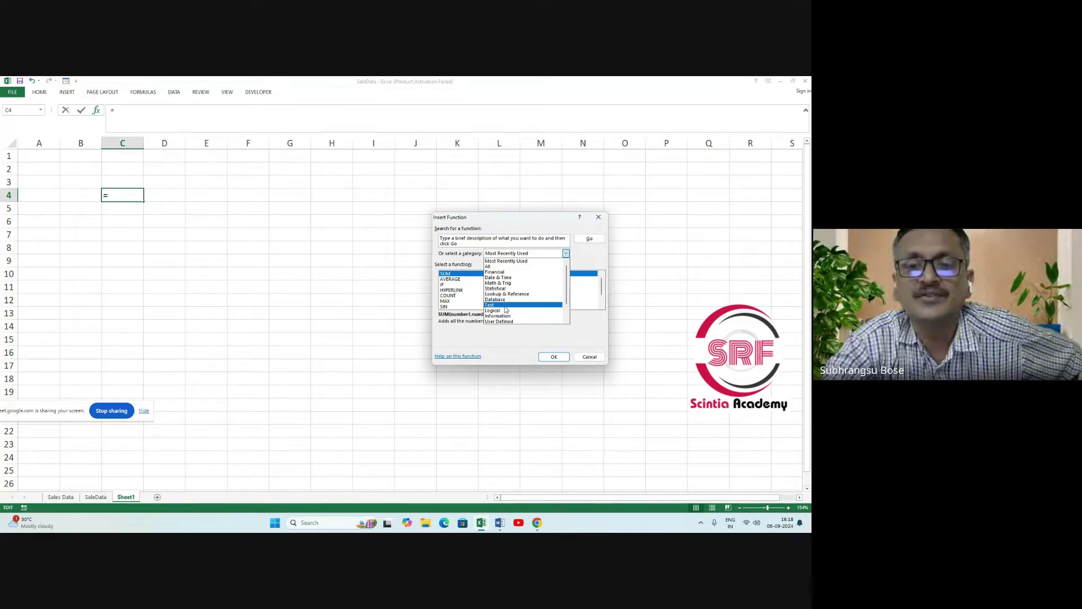
pyautogui.click(566, 305)
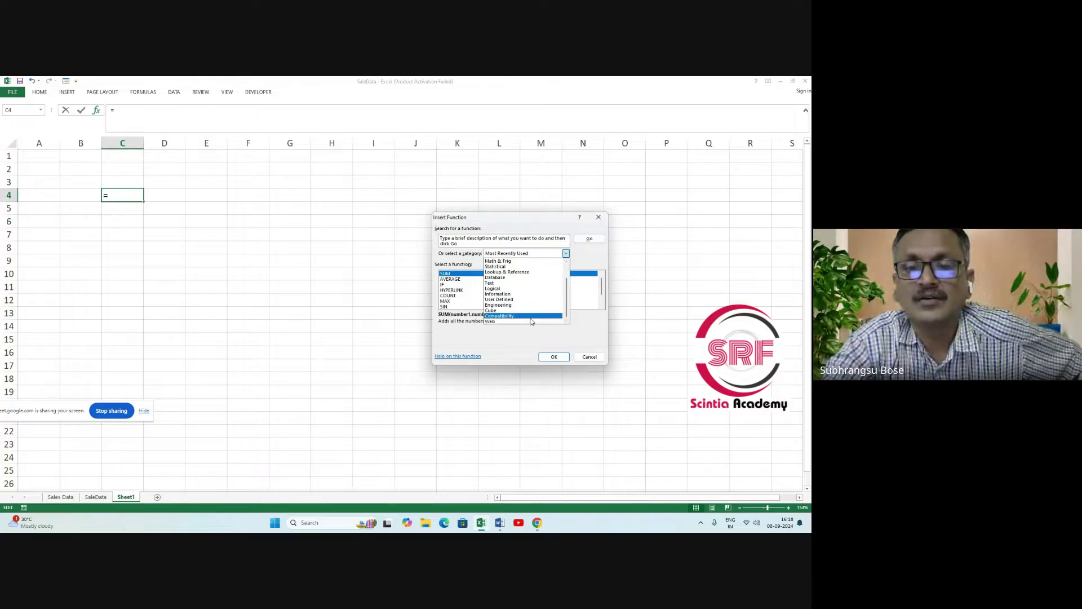
pyautogui.moveTo(567, 292); pyautogui.dragTo(571, 278)
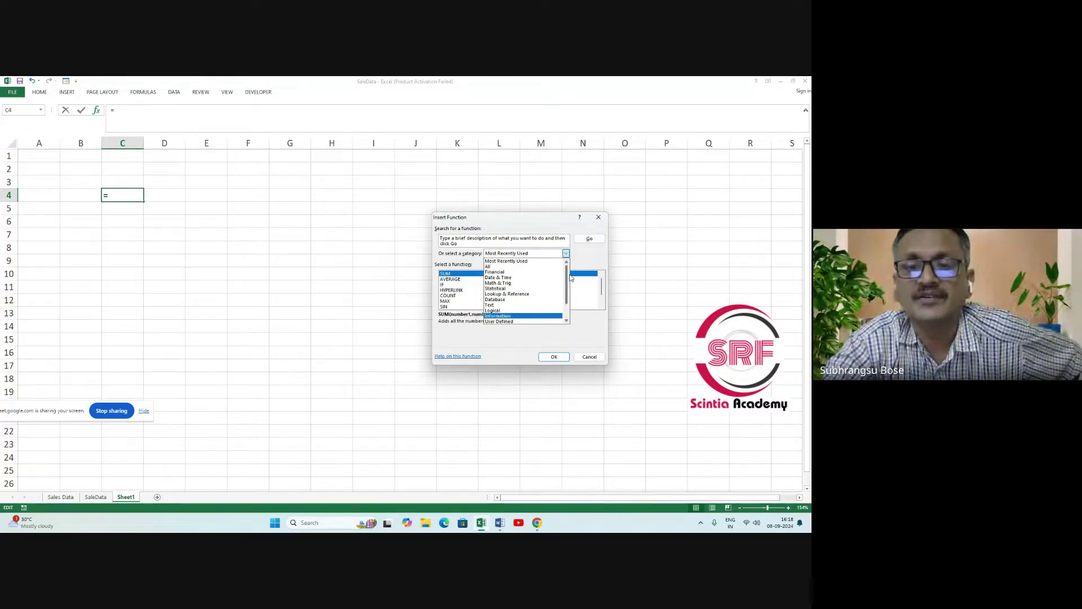
pyautogui.click(461, 285)
pyautogui.click(454, 274)
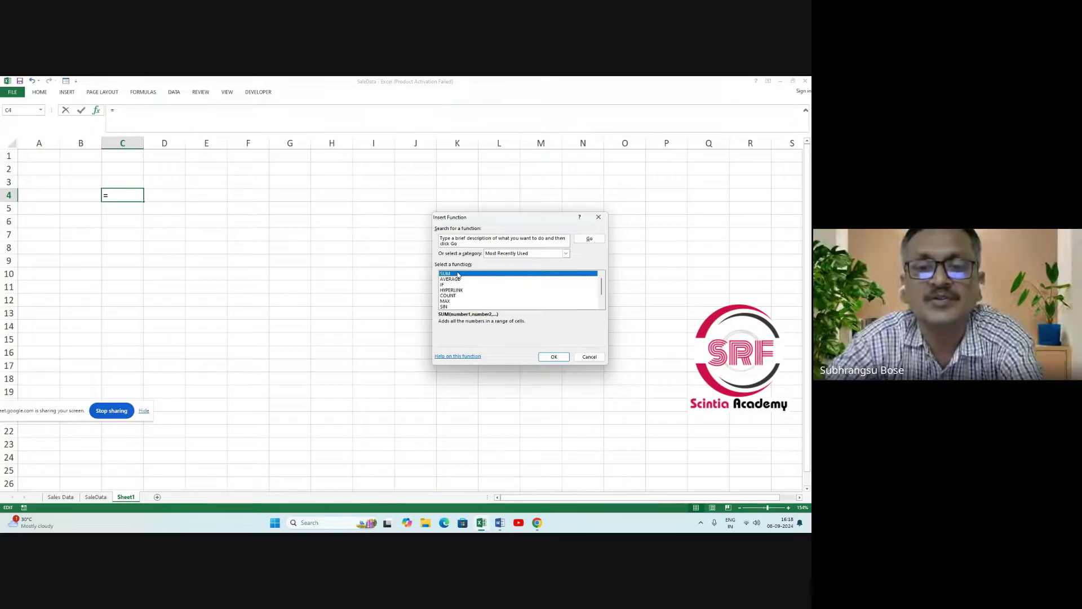
pyautogui.click(457, 280)
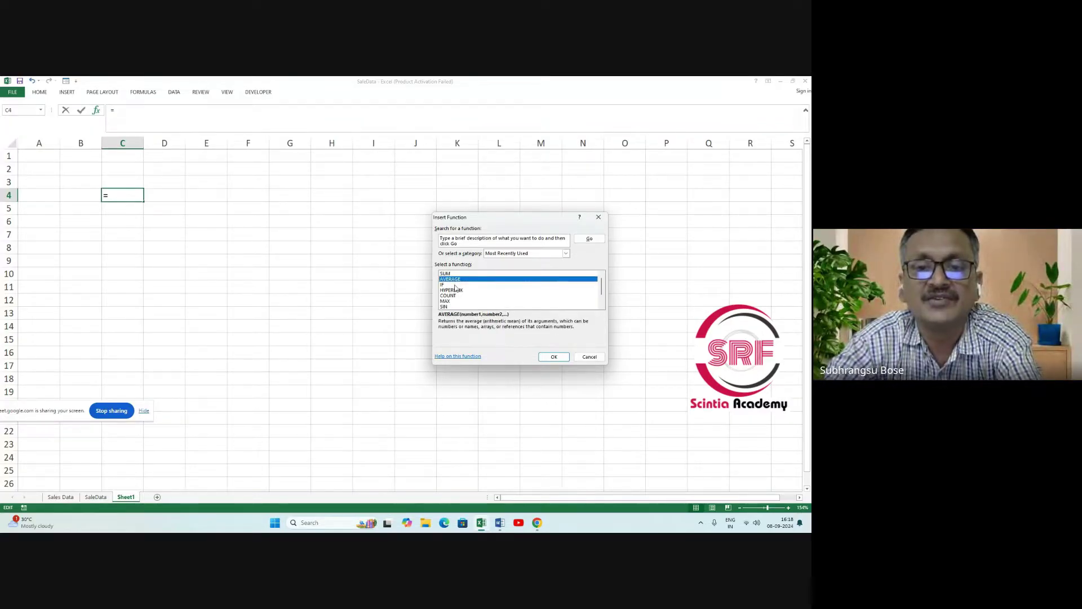
pyautogui.click(456, 285)
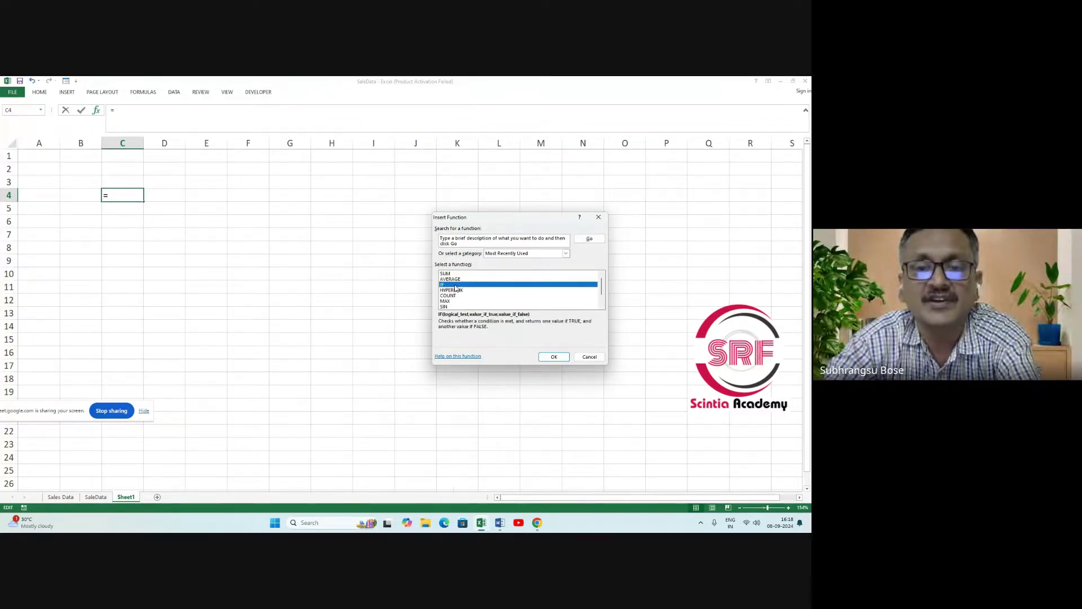
pyautogui.click(590, 356)
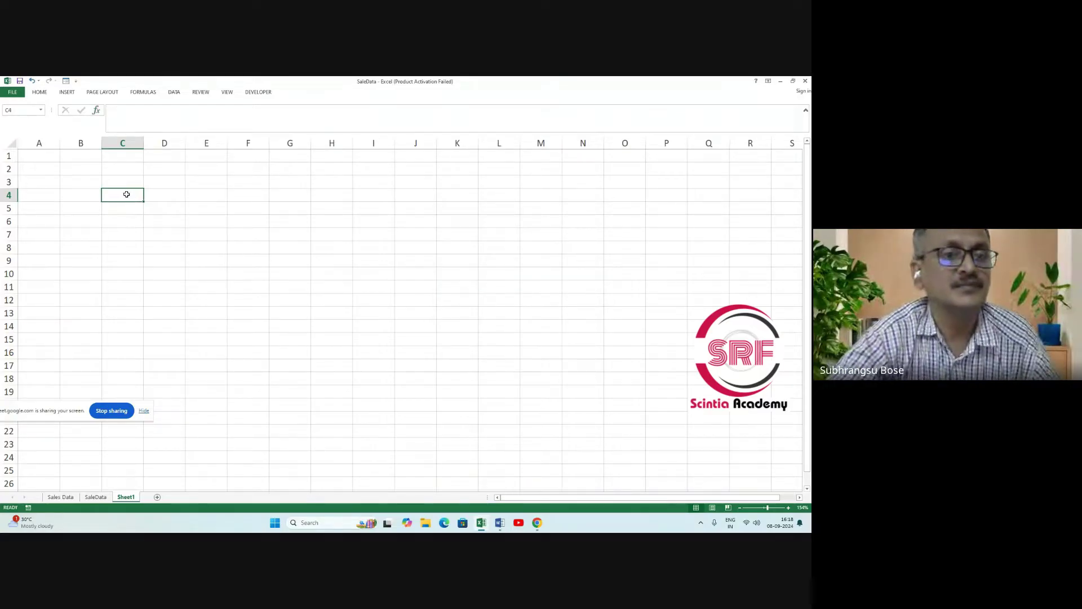
# Enter the numbers 4, 5, 6 and 7 in cells C3 to C6 of the new worksheet.
pyautogui.click(110, 217)
pyautogui.click(111, 177)
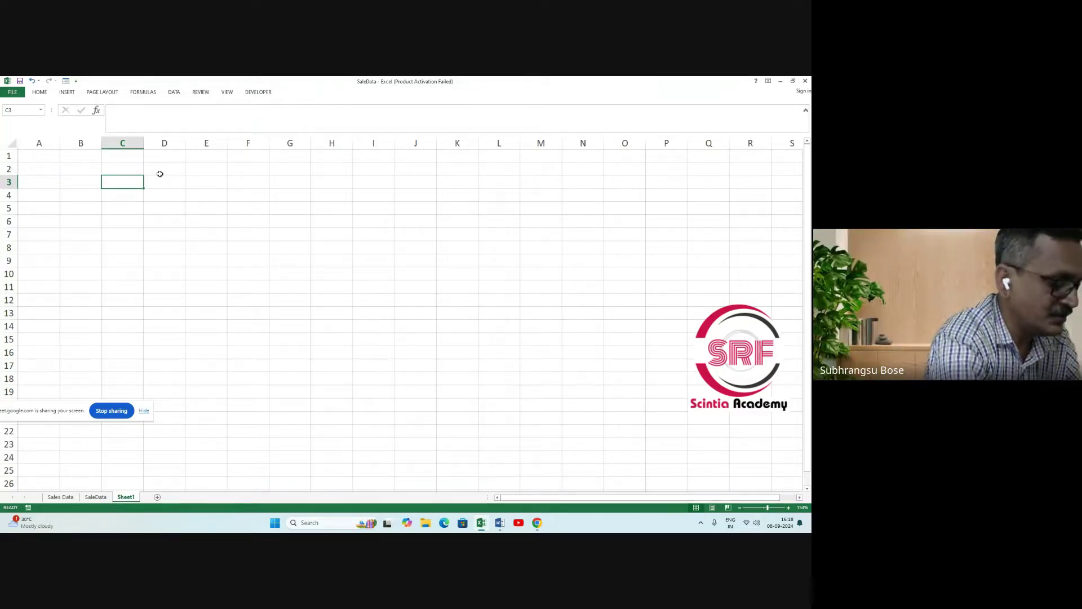
pyautogui.write('4')
pyautogui.press('Return')
pyautogui.write('5')
pyautogui.press('Return')
pyautogui.write('6')
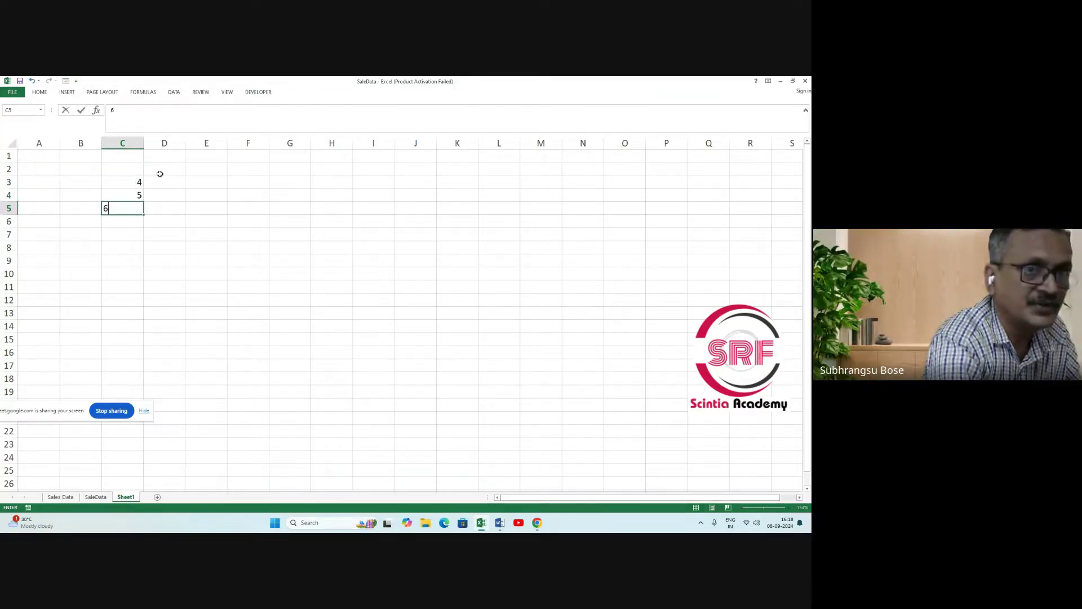
pyautogui.press('Return')
pyautogui.write('7')
pyautogui.press('Return')
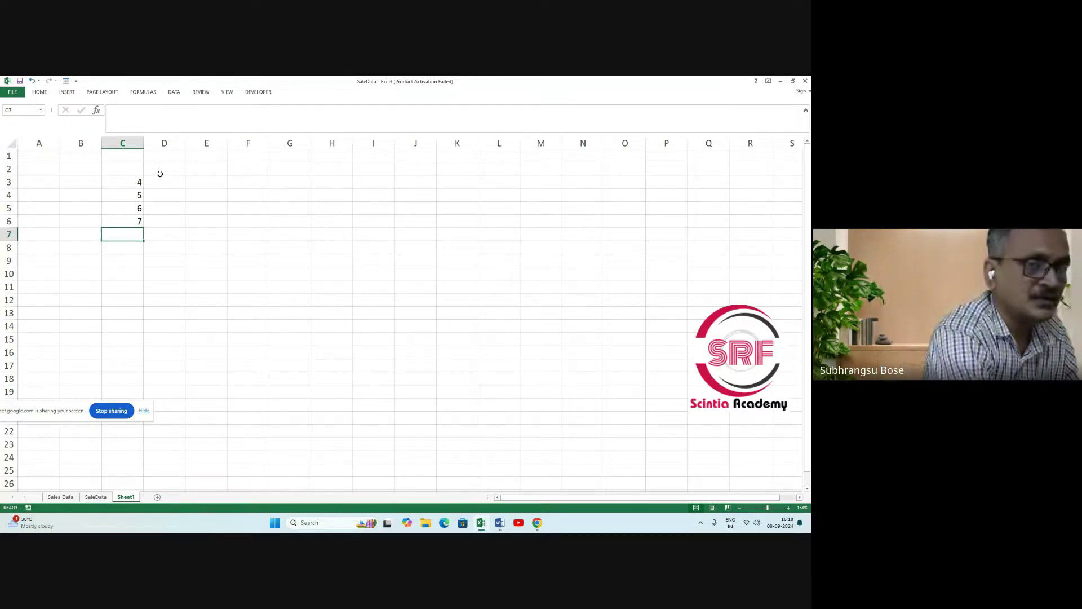
# Label cell B7 as Sum, in the row just below the numbers.
pyautogui.press('Left')
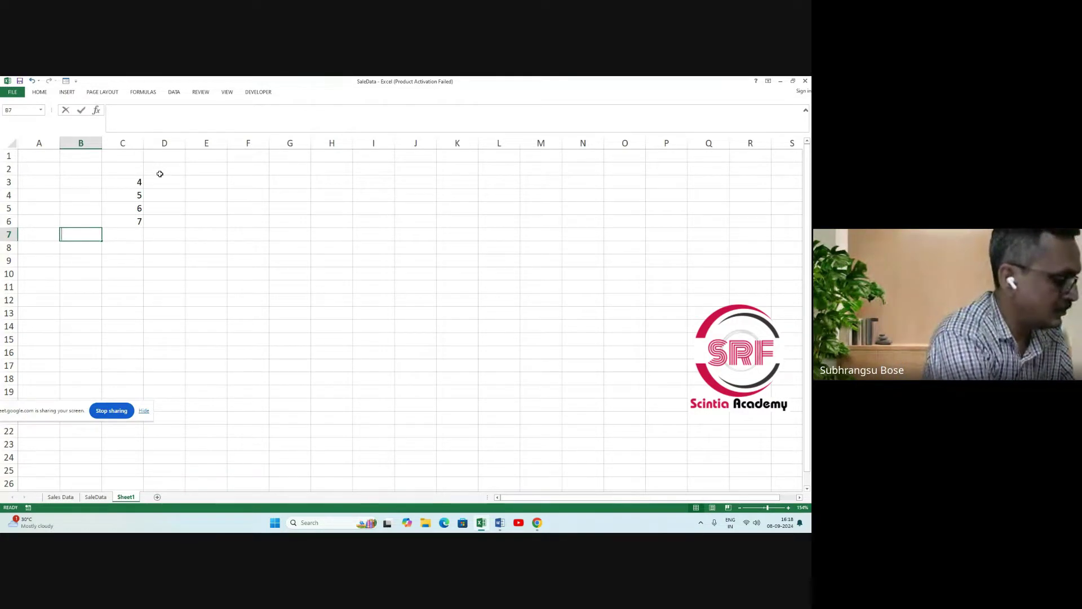
pyautogui.write('Sum')
pyautogui.press('Right')
pyautogui.write('=')
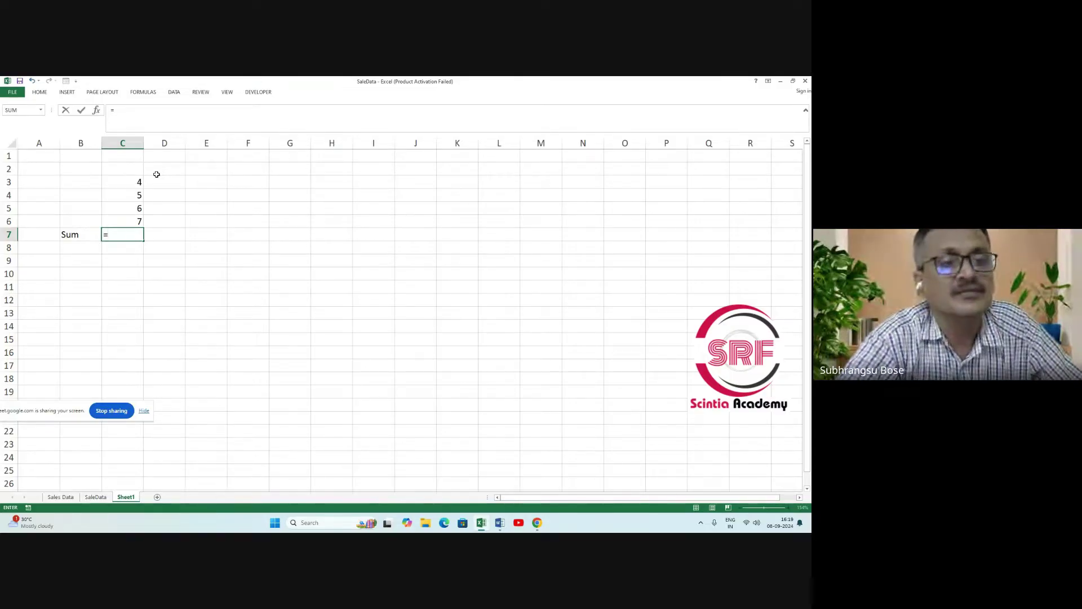
pyautogui.press('Escape')
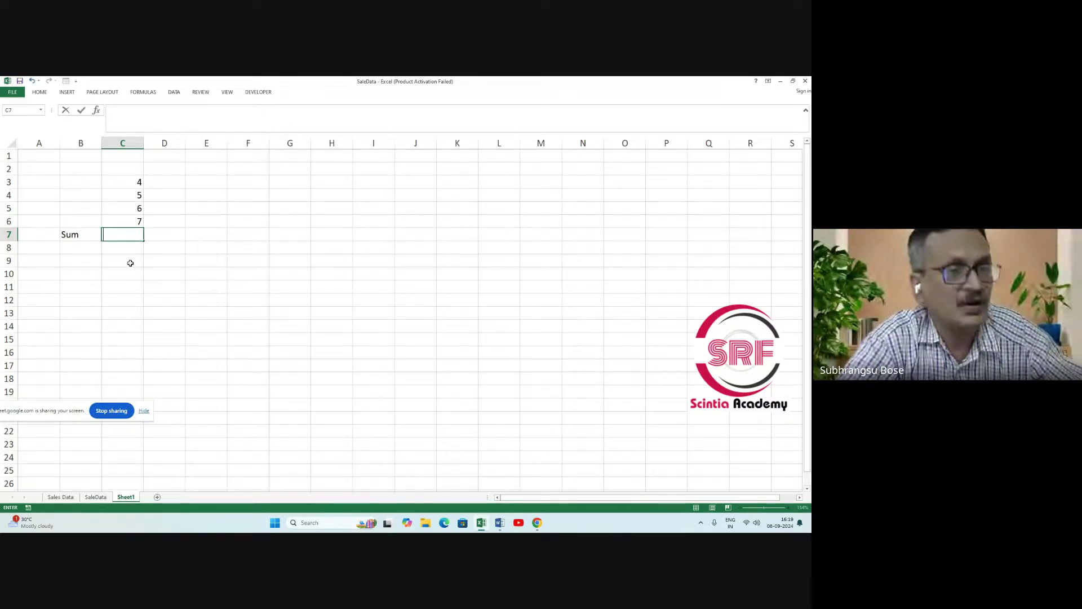
pyautogui.click(116, 258)
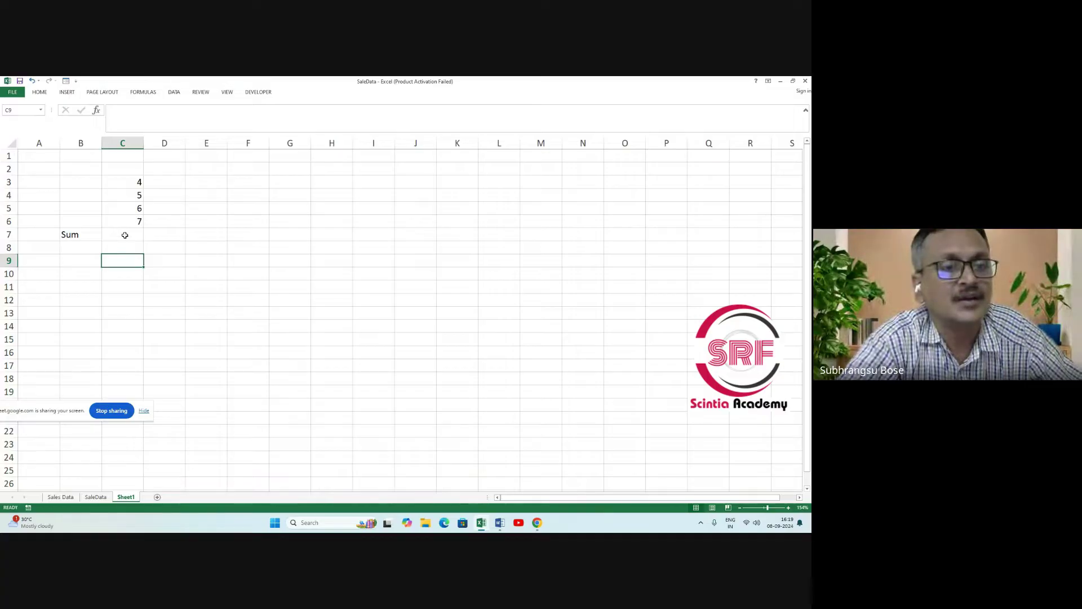
# Add up the numbers in C3:C6 with a SUM formula in cell C7 and review the formula's source range.
pyautogui.click(125, 235)
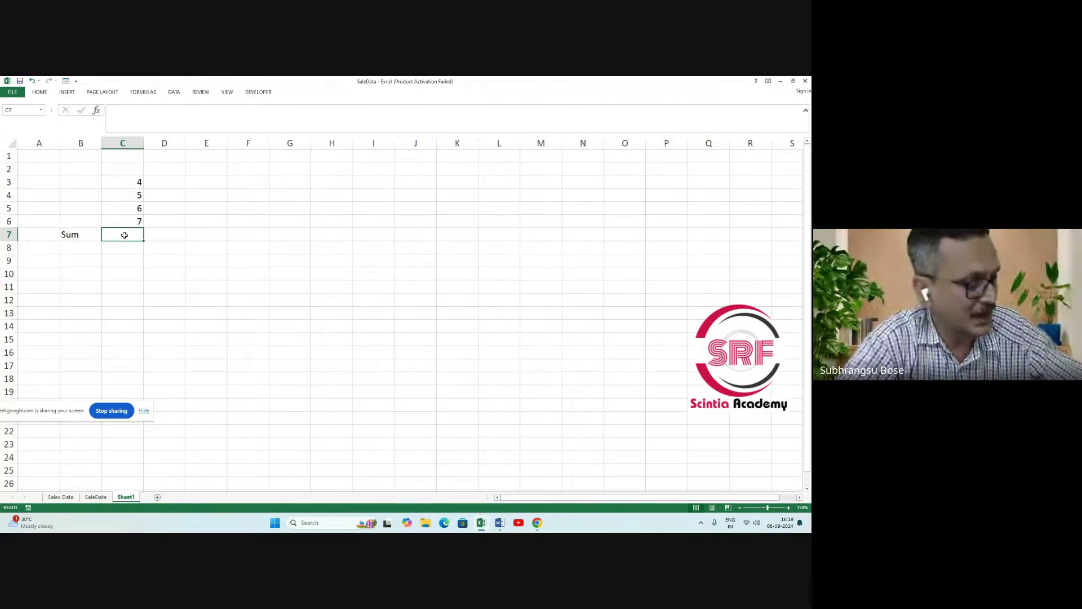
pyautogui.write('=')
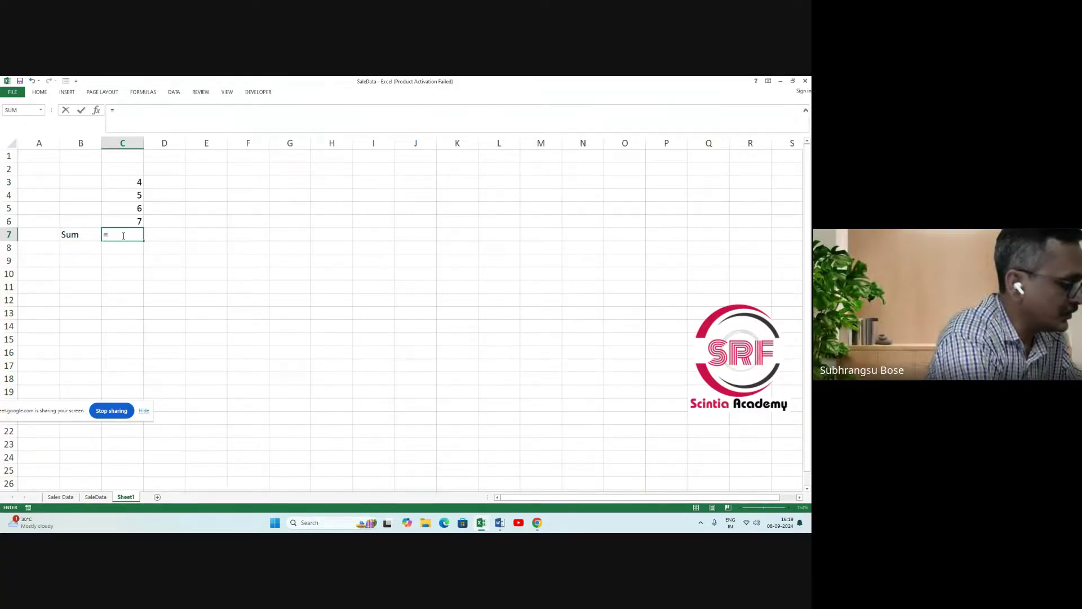
pyautogui.write('su')
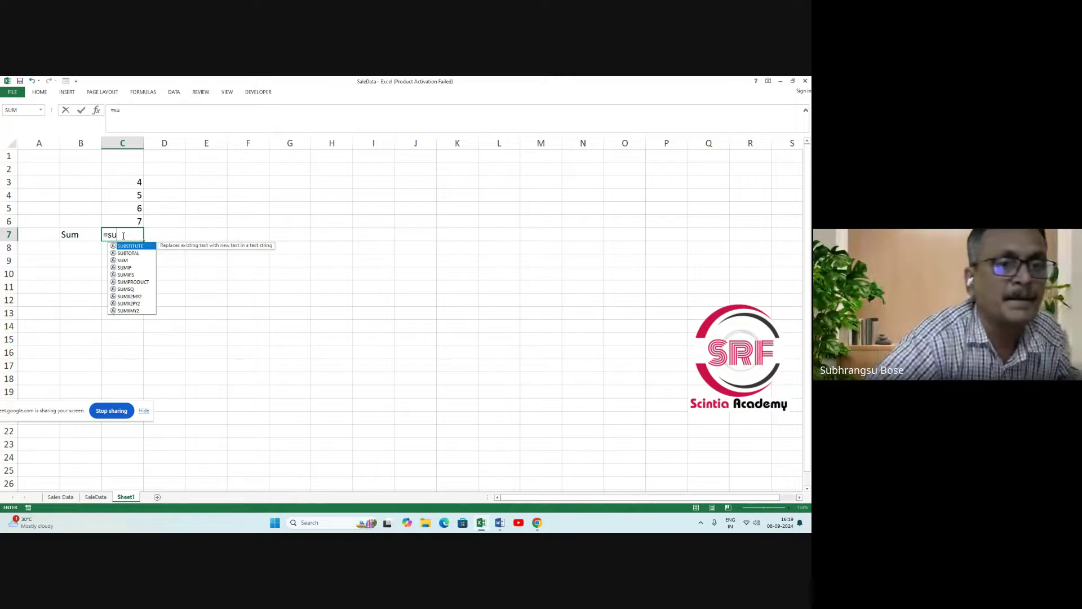
pyautogui.doubleClick(124, 260)
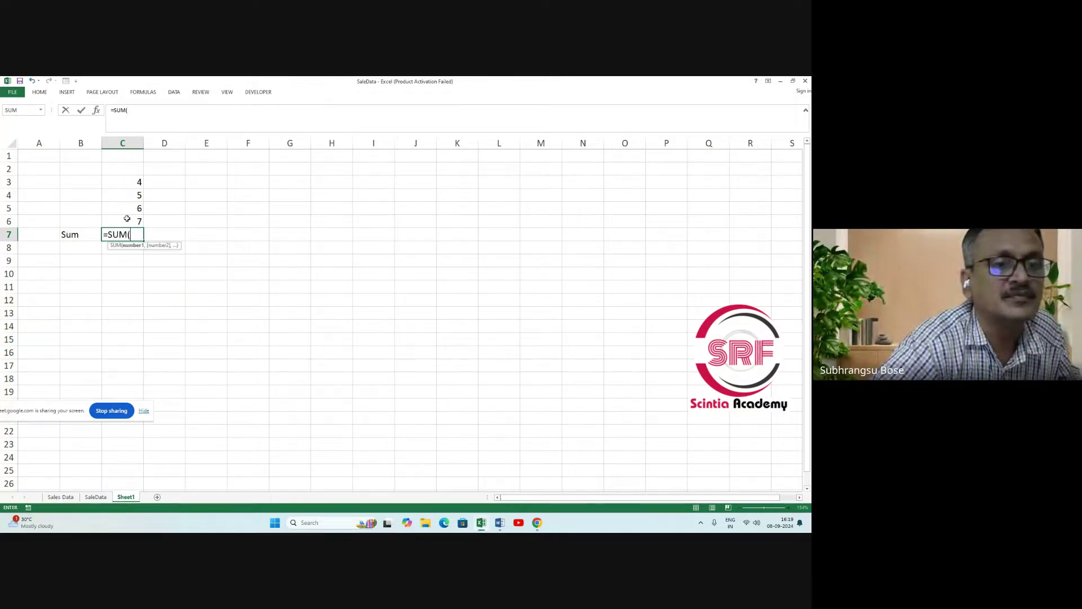
pyautogui.moveTo(130, 181); pyautogui.dragTo(130, 221)
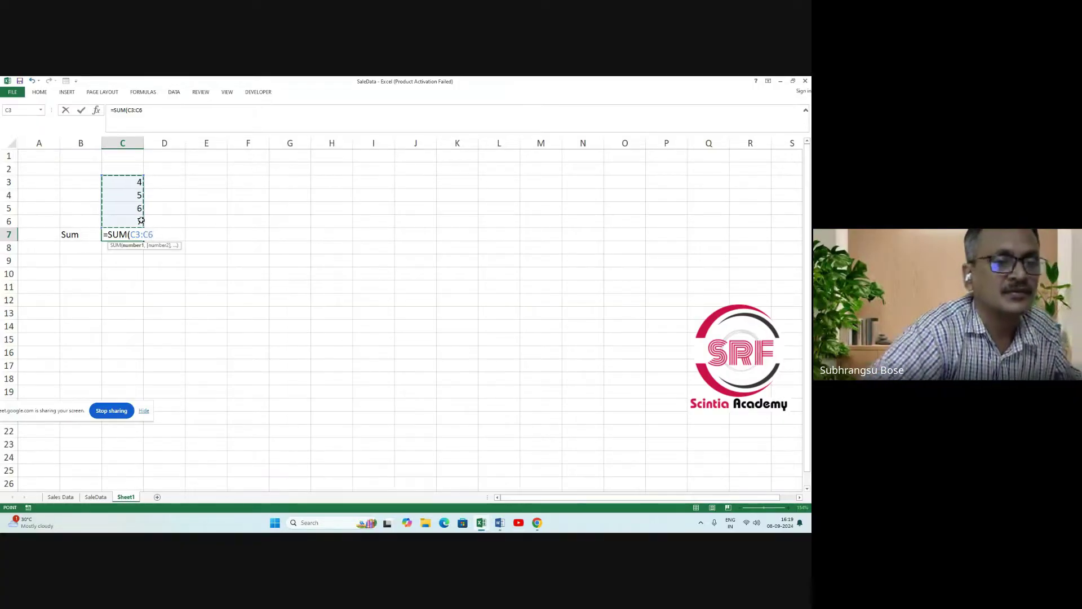
pyautogui.press('Return')
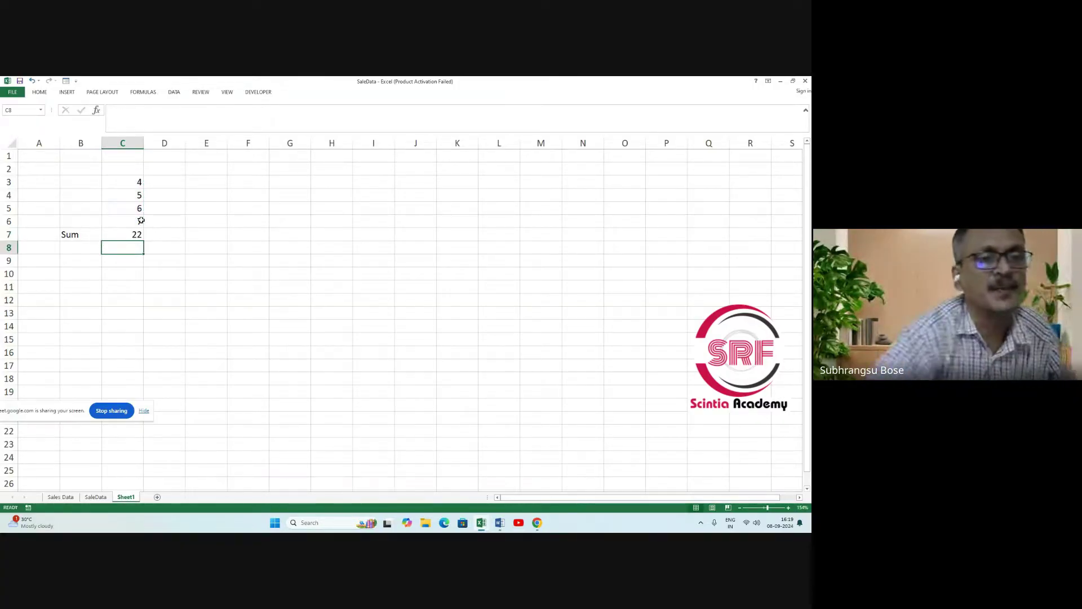
pyautogui.click(127, 235)
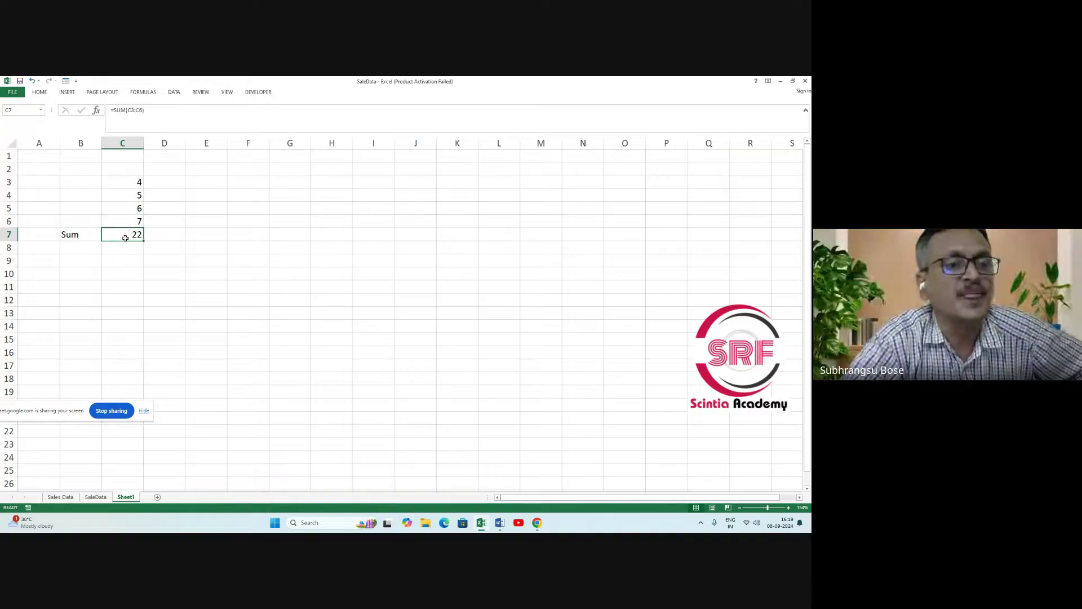
pyautogui.moveTo(126, 181); pyautogui.dragTo(125, 217)
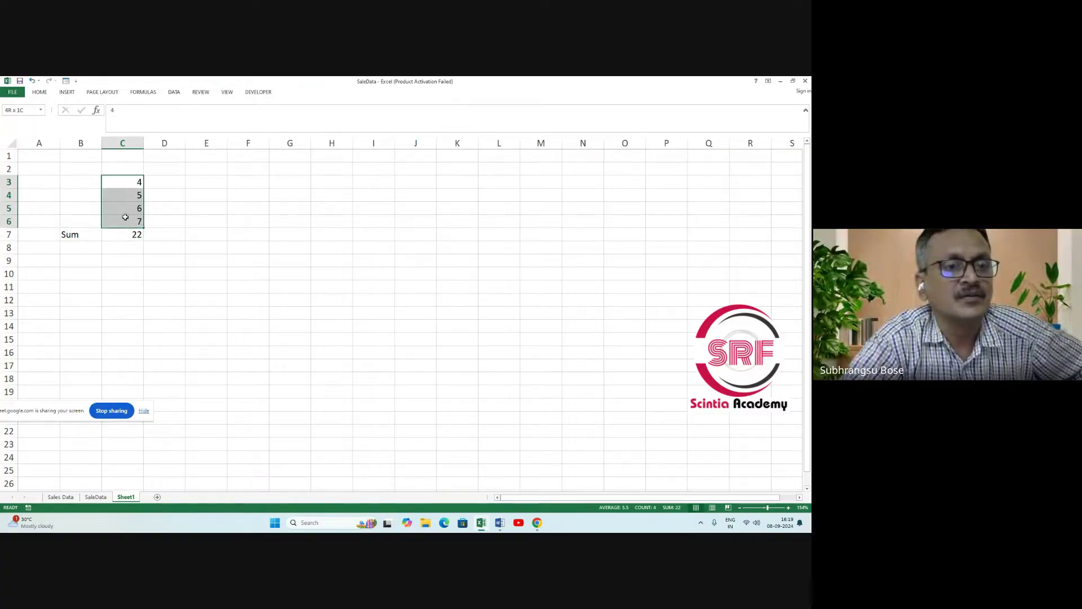
pyautogui.click(132, 236)
# Label cell B8 as IF, in the row directly below the Sum label.
pyautogui.click(128, 248)
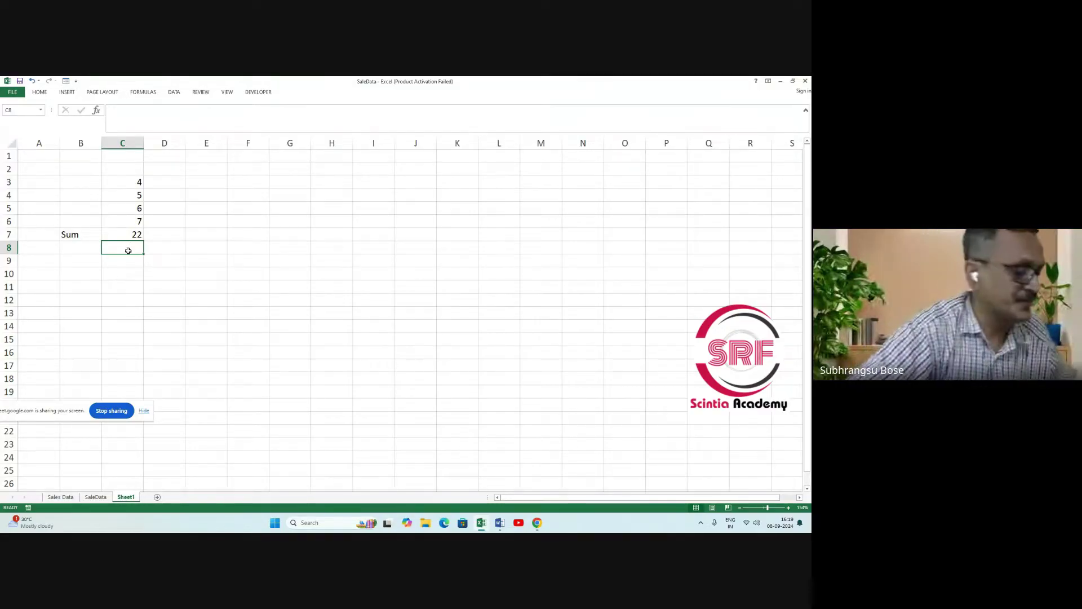
pyautogui.click(83, 250)
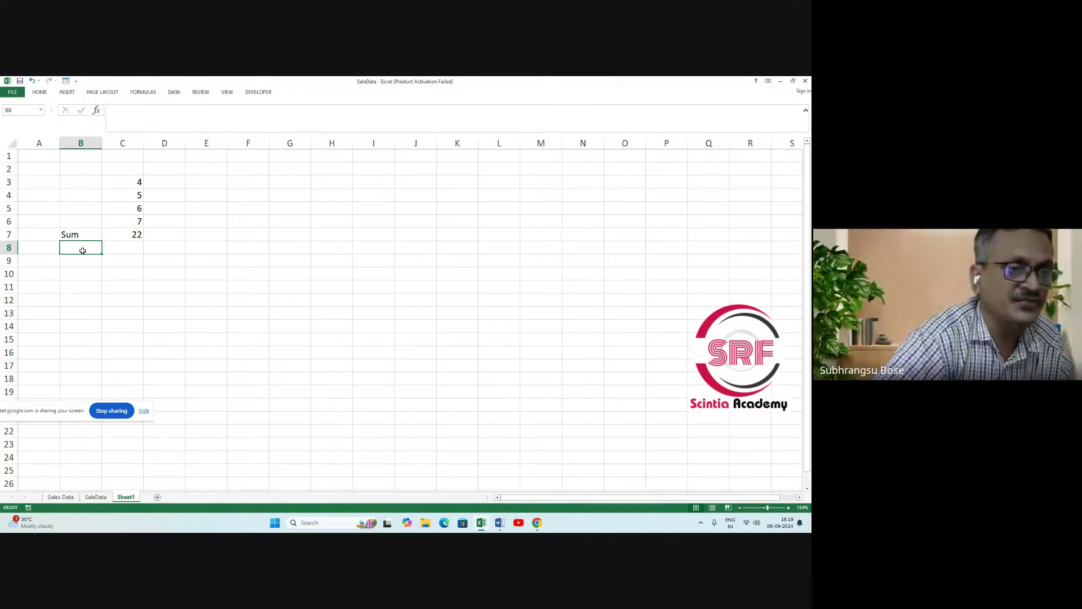
pyautogui.write('IF')
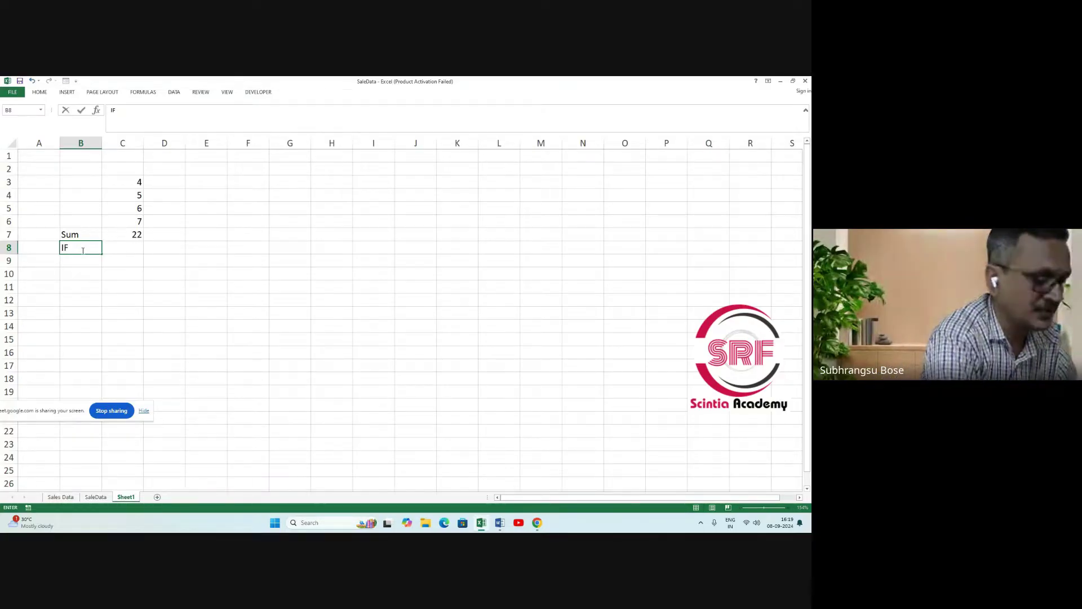
pyautogui.press('Tab')
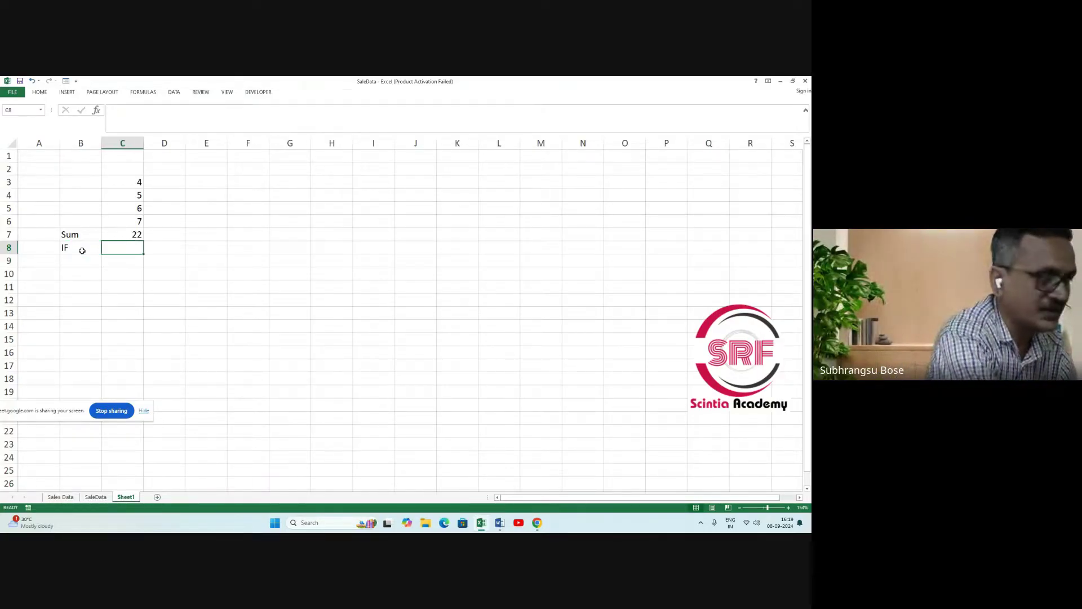
pyautogui.press('Right')
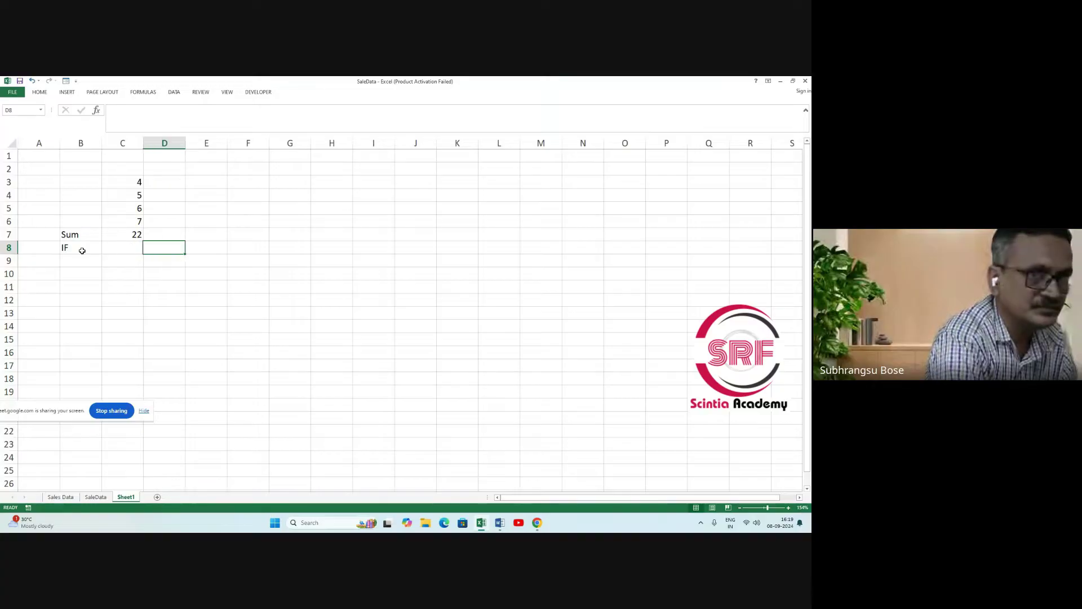
# Begin an IF formula in cell C8 with the logical test C7=22.
pyautogui.press('Left')
pyautogui.write('=')
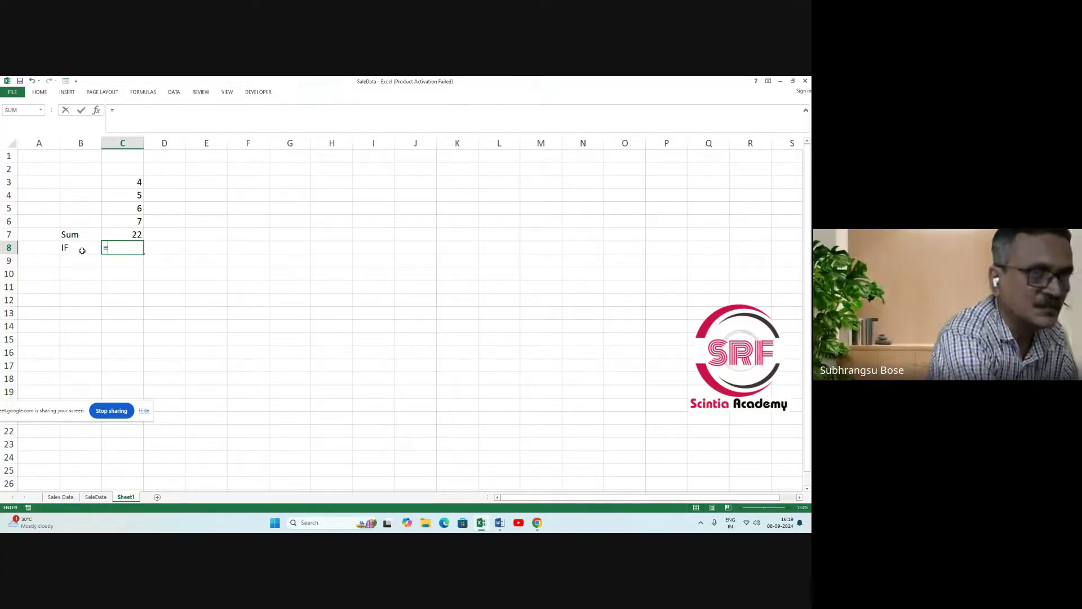
pyautogui.write('i')
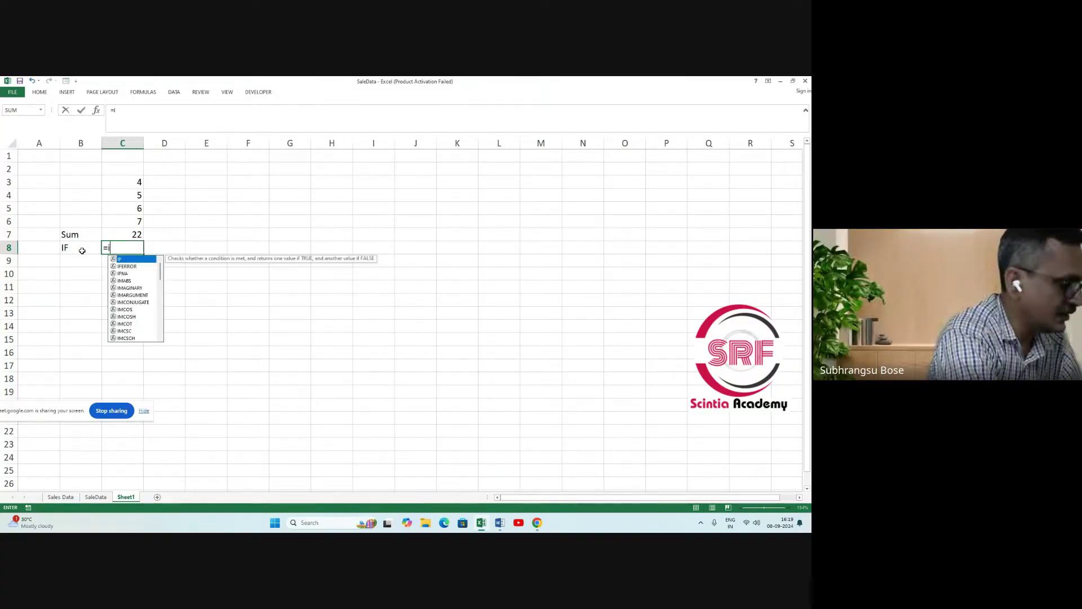
pyautogui.write('gf')
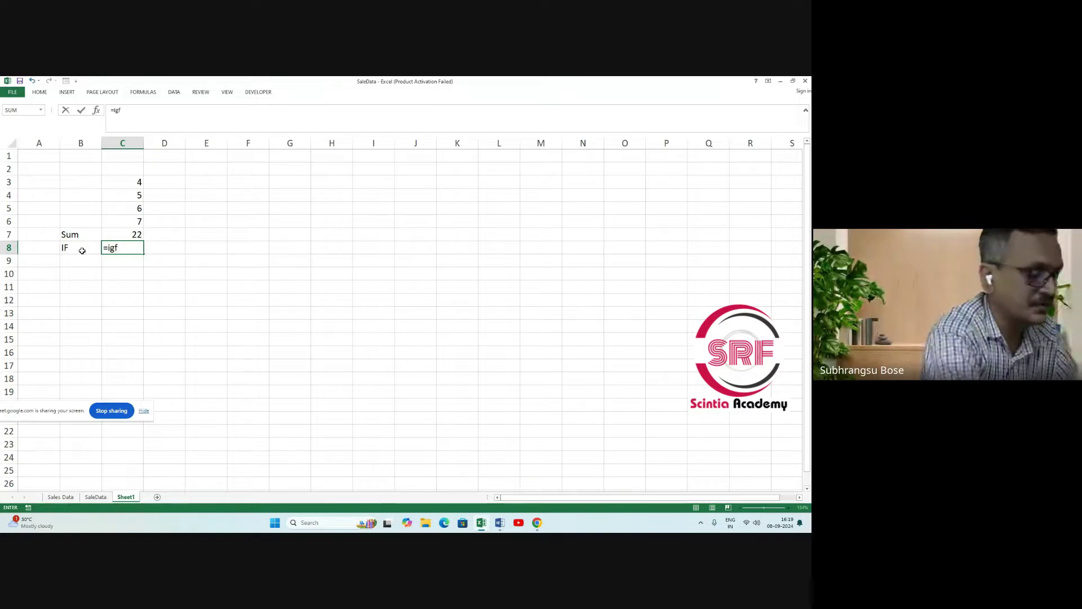
pyautogui.press('BackSpace')
pyautogui.press('BackSpace')
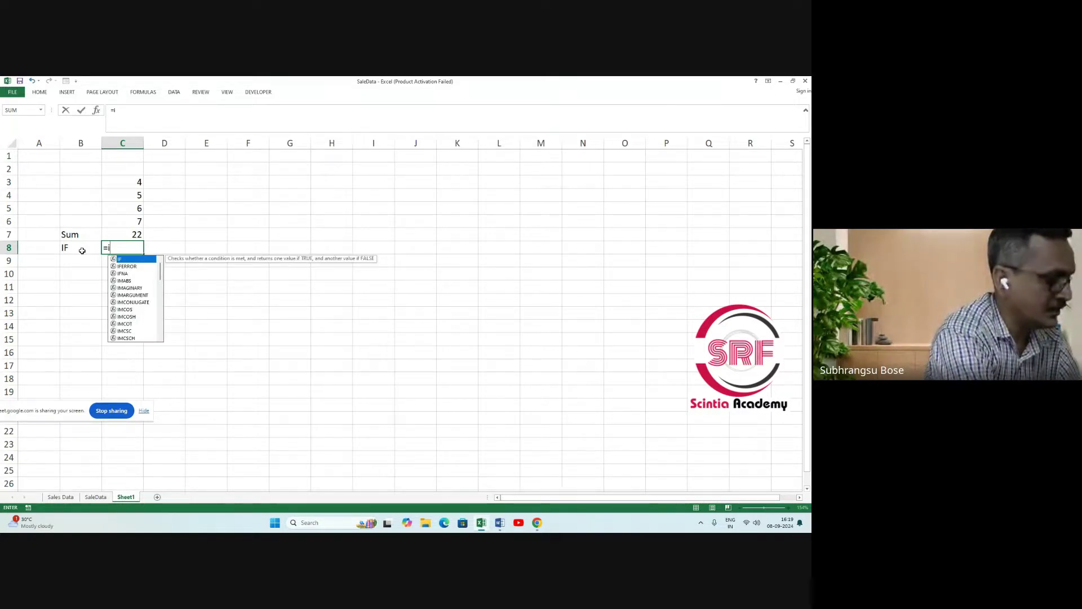
pyautogui.write('f')
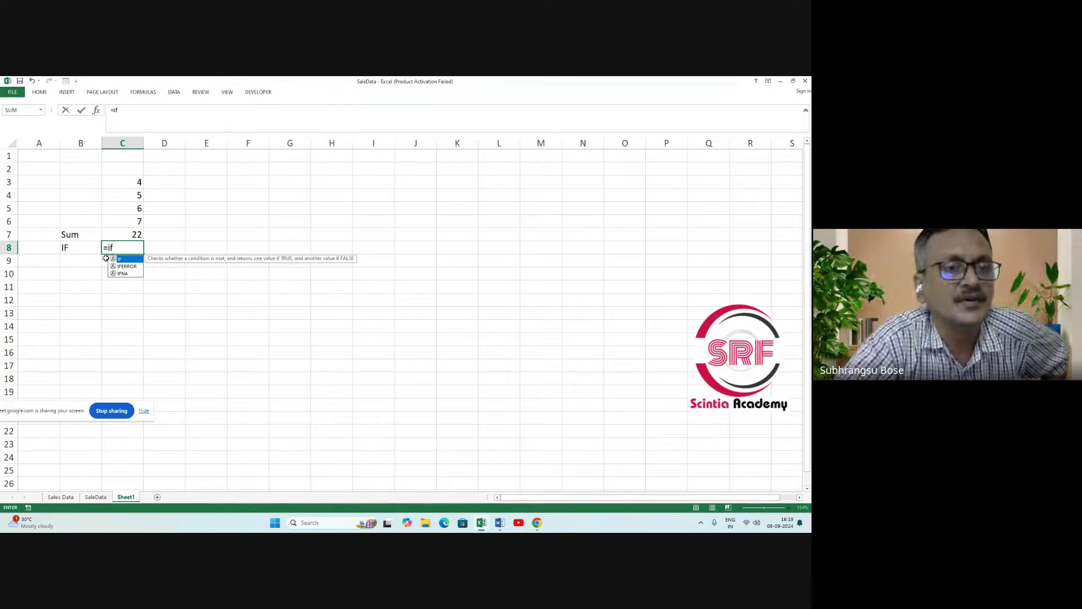
pyautogui.doubleClick(128, 259)
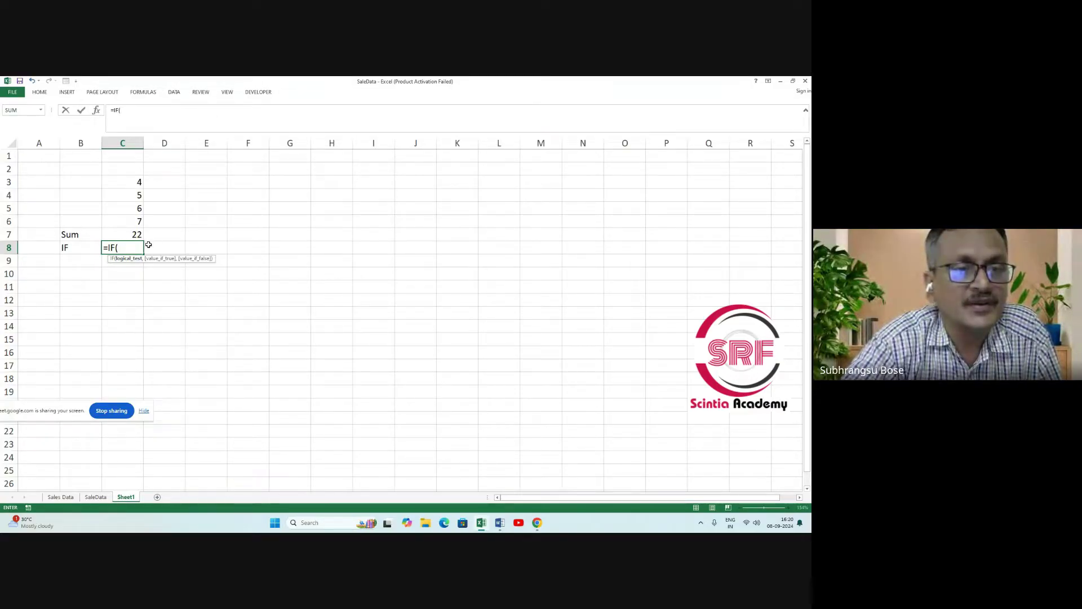
pyautogui.click(120, 235)
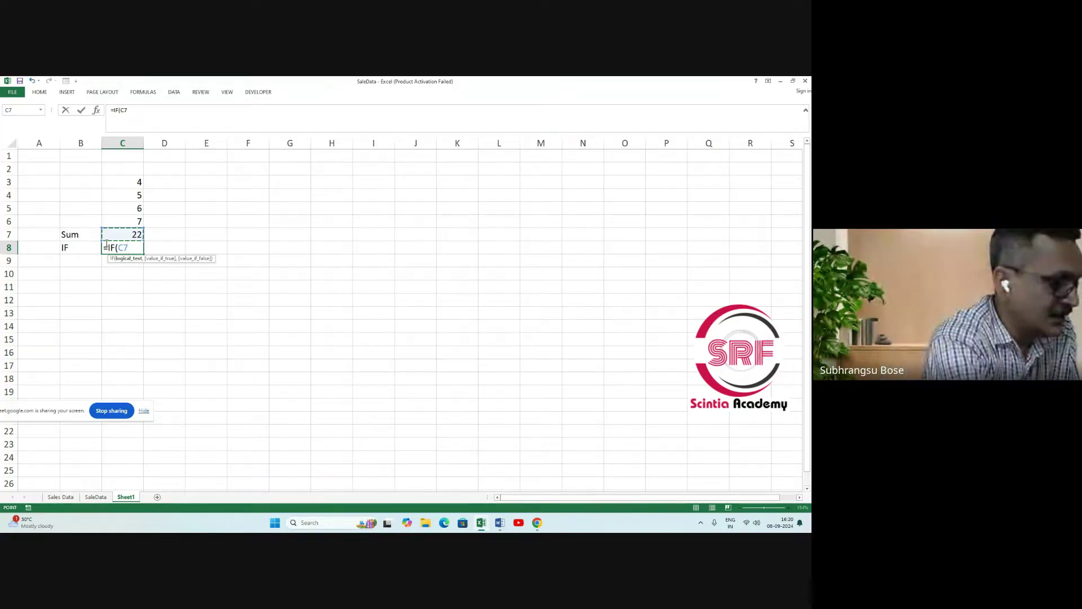
pyautogui.write('=')
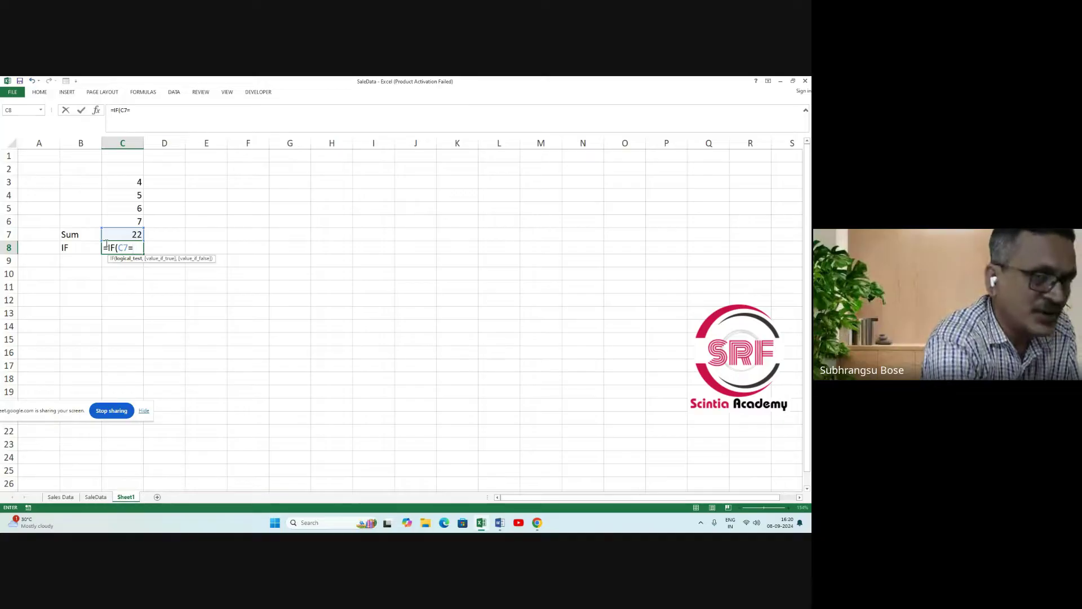
pyautogui.write('22')
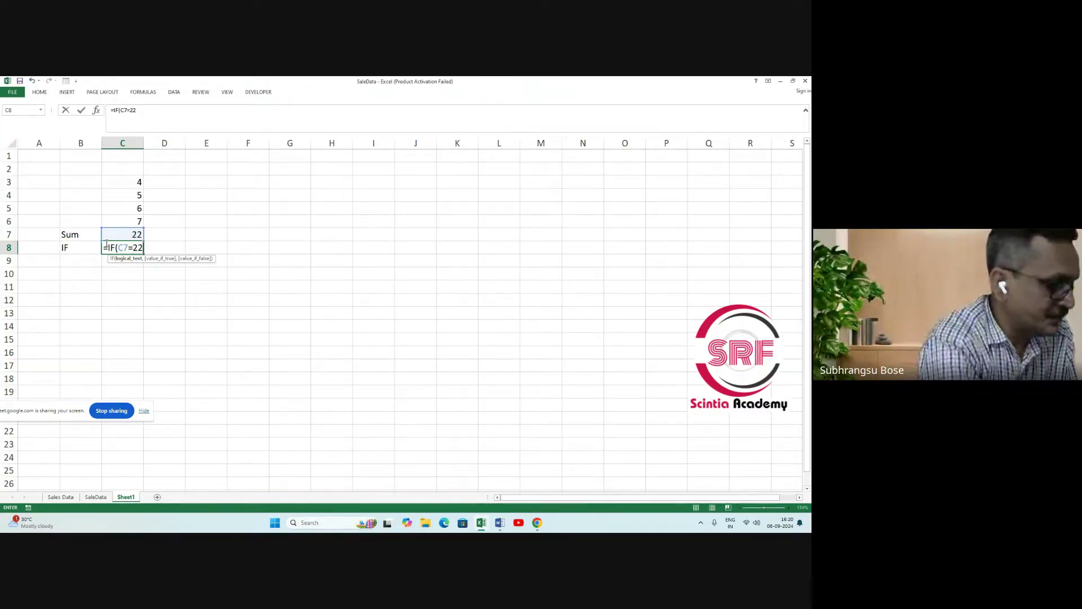
# Complete the IF formula in C8 with "x" as the true value and unquoted o as the false value, then review it.
pyautogui.write(',')
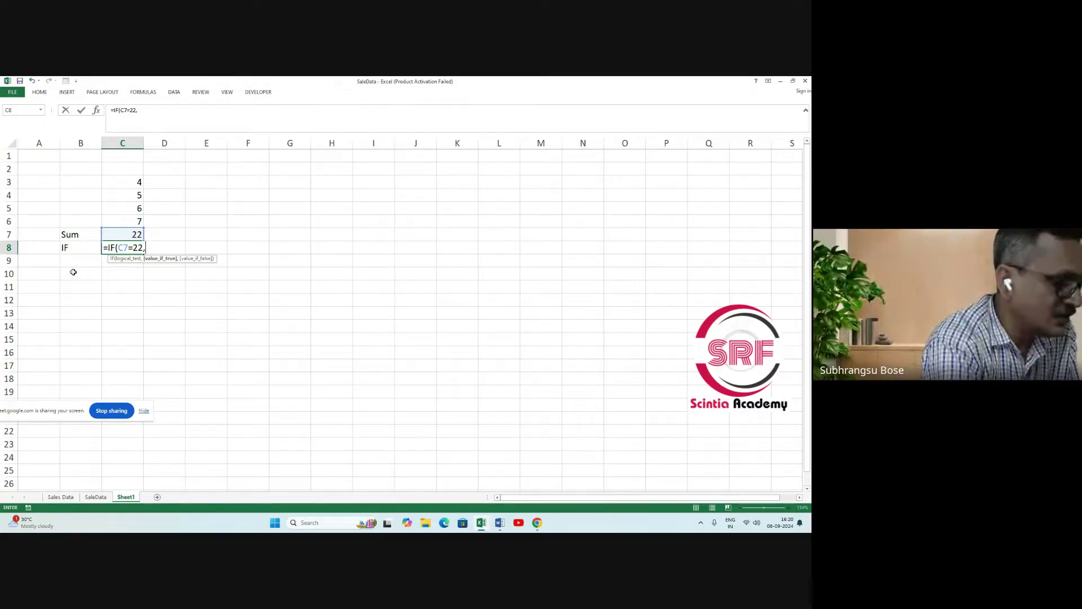
pyautogui.write('1')
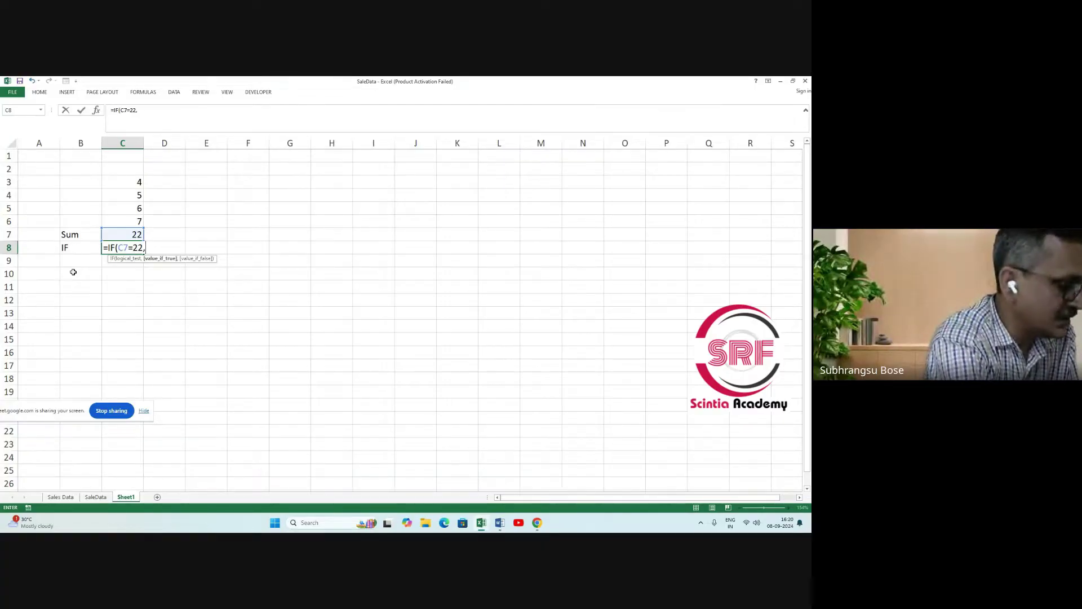
pyautogui.write('"')
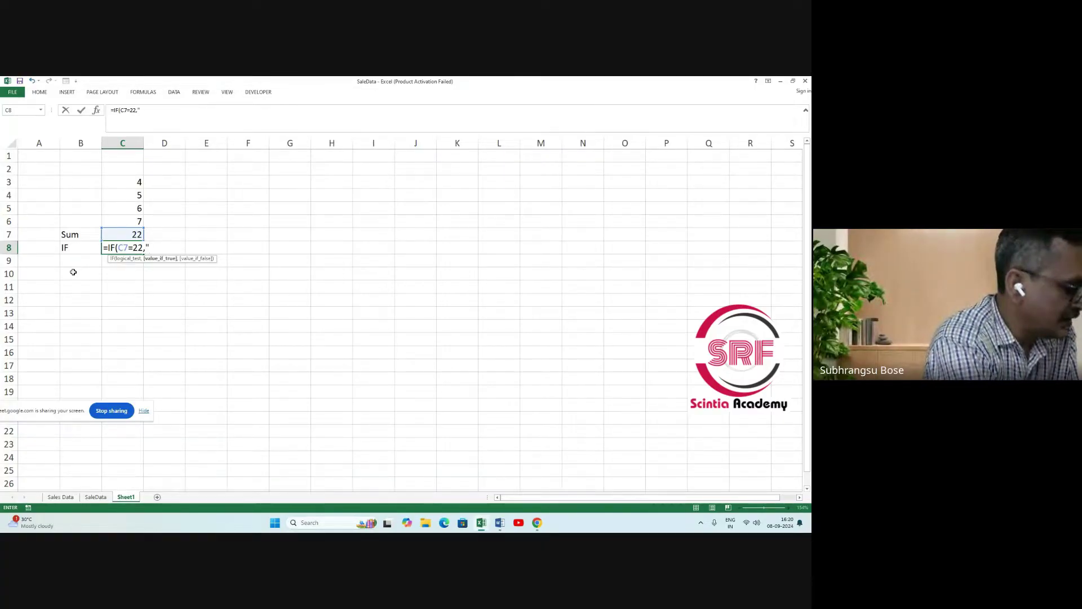
pyautogui.write('x')
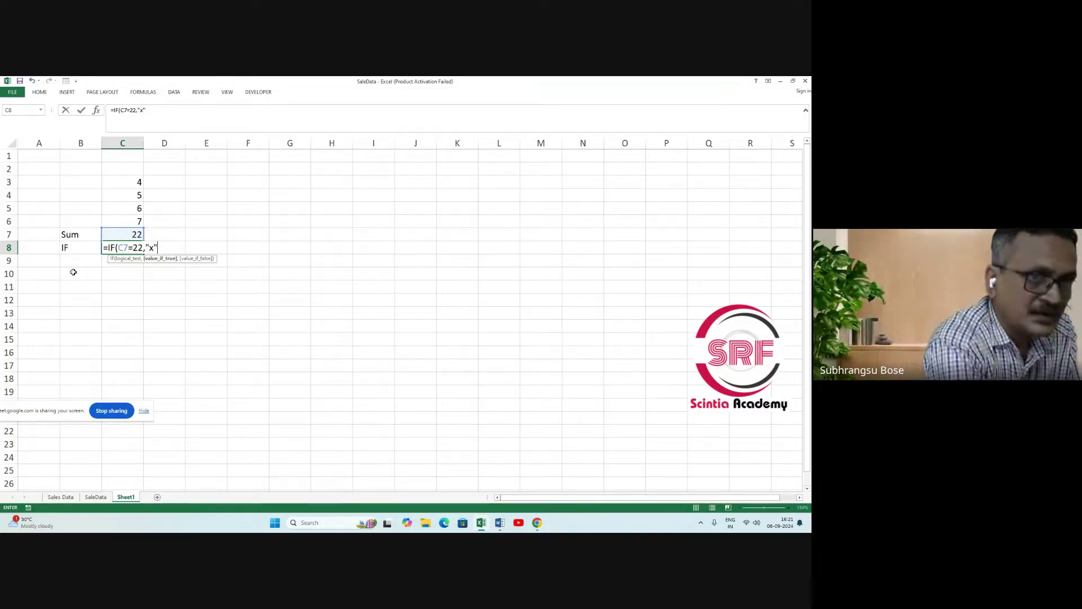
pyautogui.write(',')
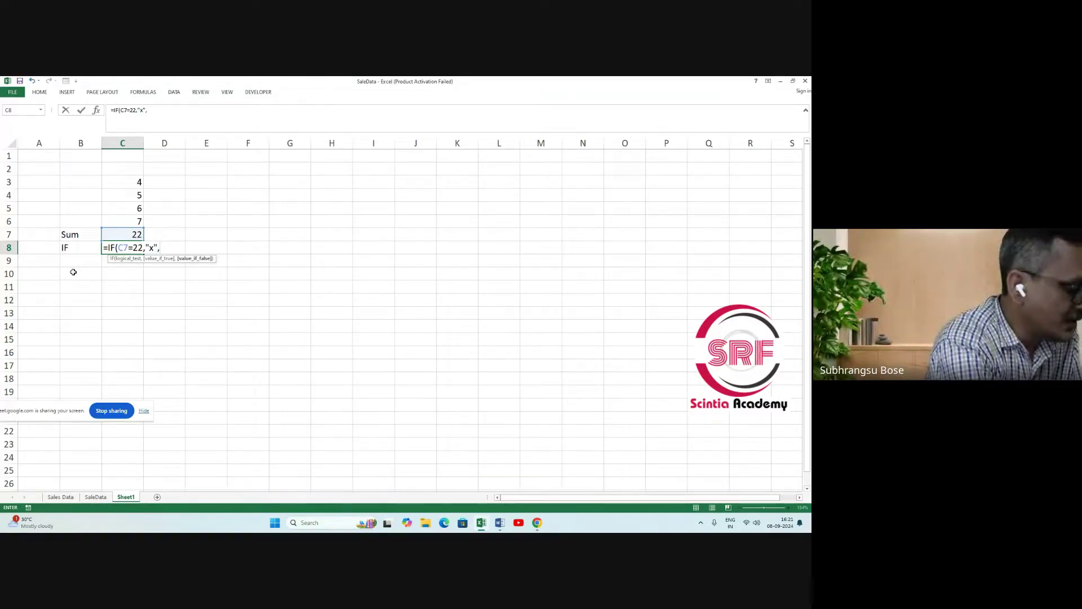
pyautogui.write('o)')
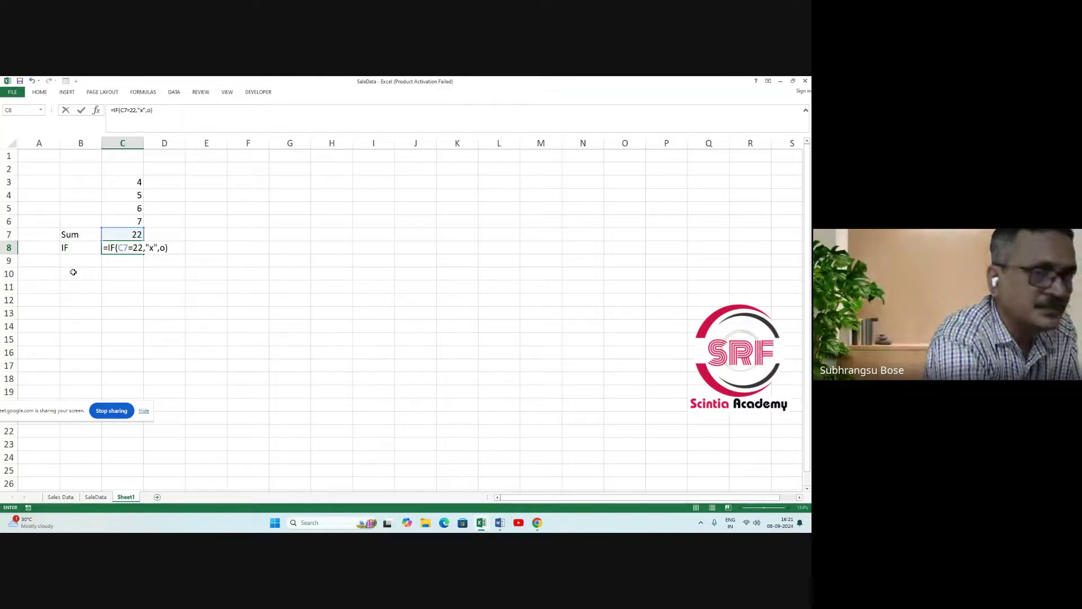
pyautogui.press('Return')
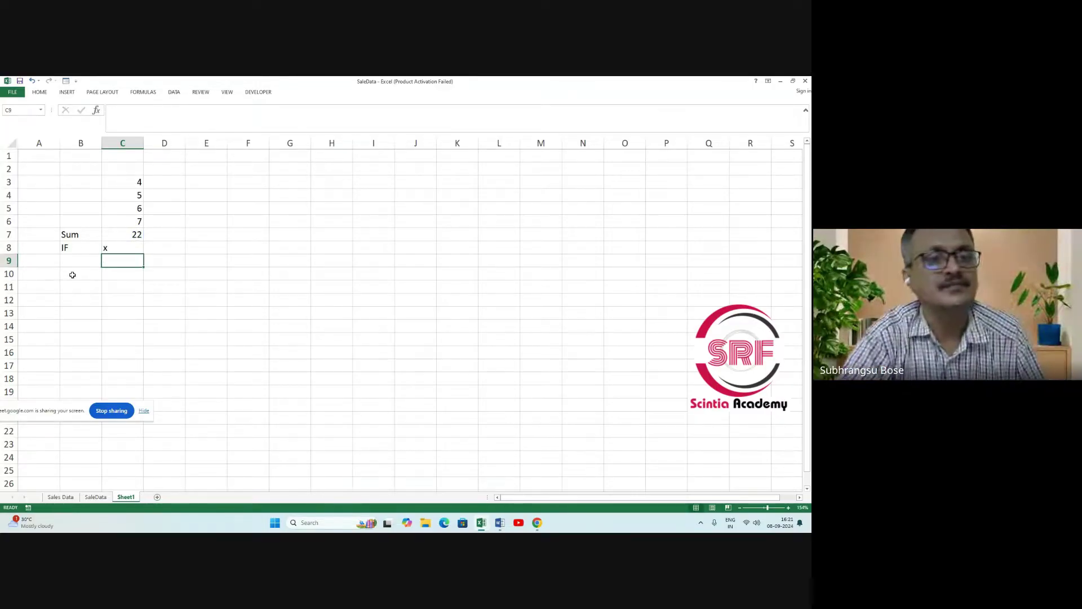
pyautogui.click(127, 249)
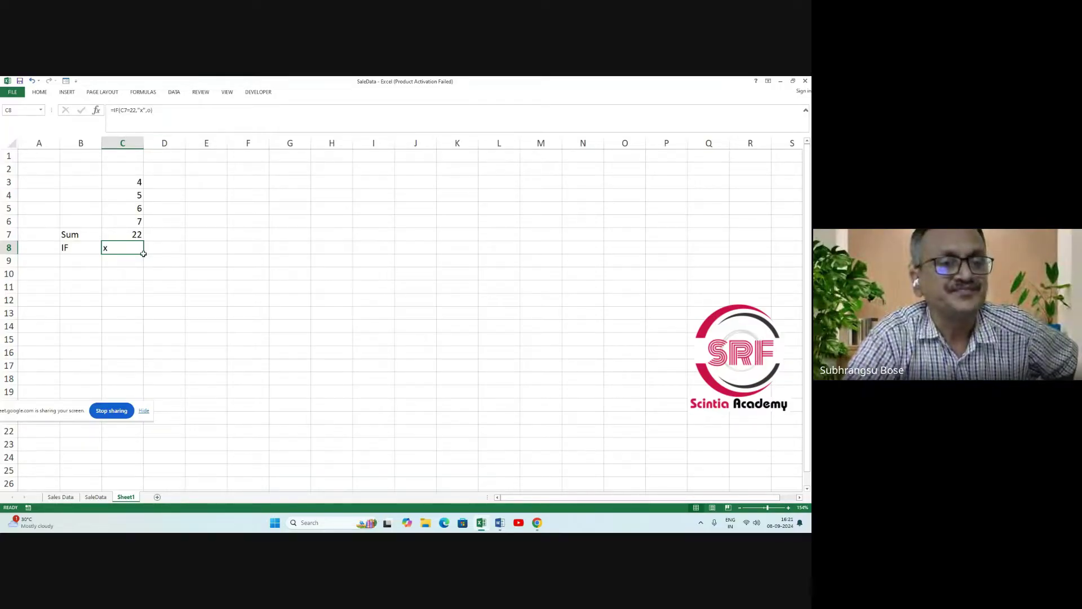
pyautogui.click(116, 261)
pyautogui.click(118, 247)
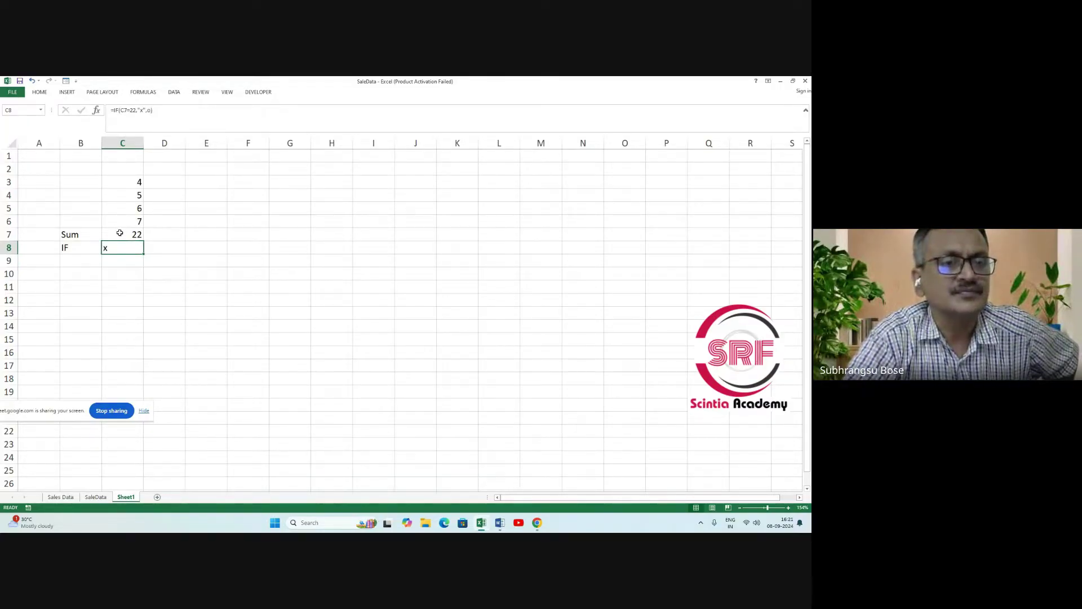
# Change the number in cell C3 to 5 and check how the sum in C7 and the IF formula in C8 respond.
pyautogui.click(120, 233)
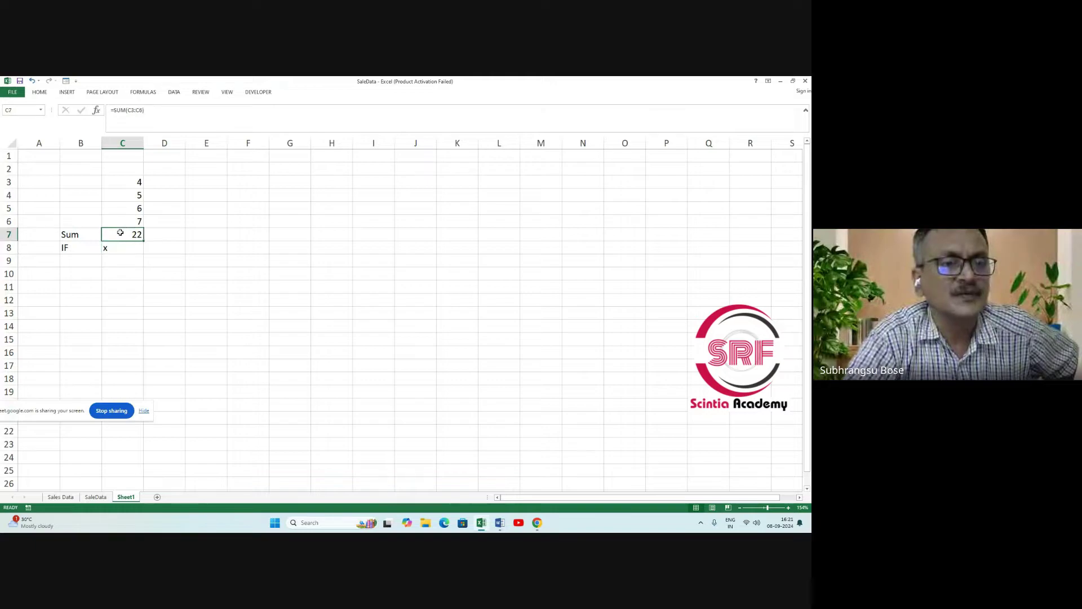
pyautogui.click(128, 182)
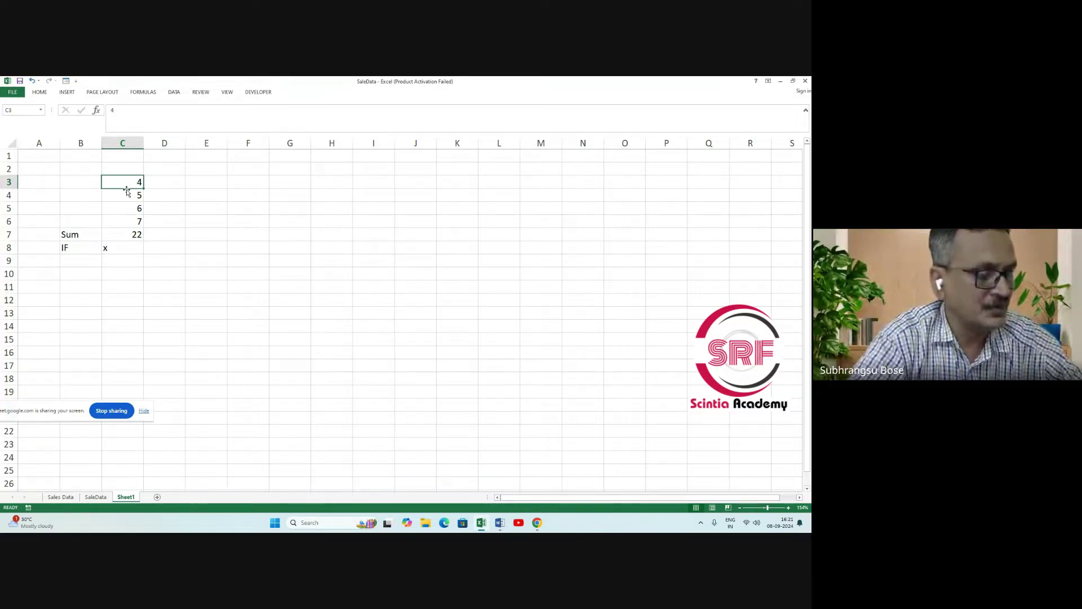
pyautogui.write('5')
pyautogui.click(207, 221)
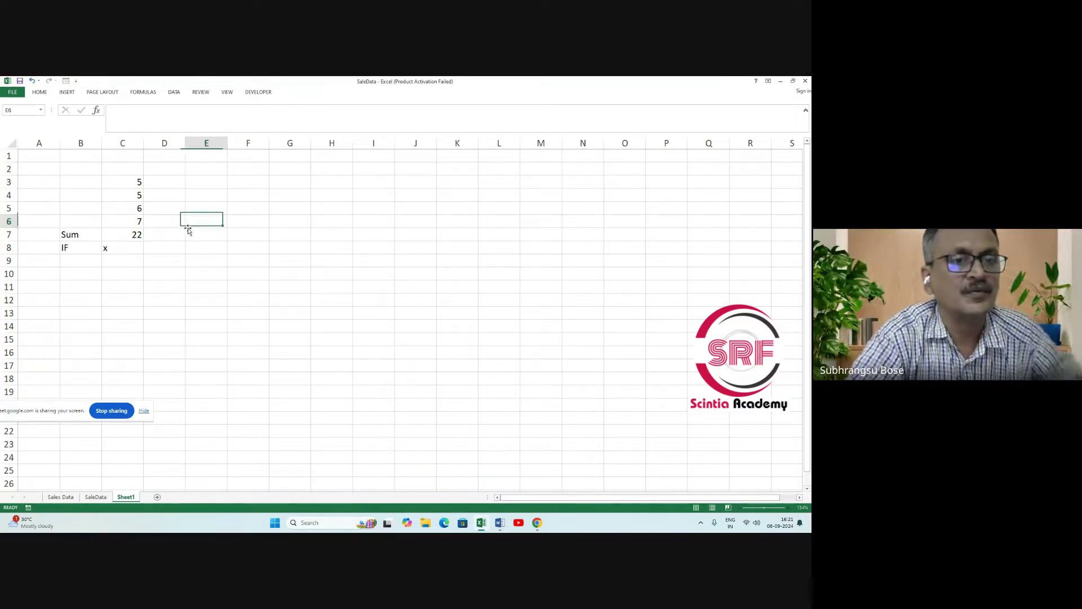
pyautogui.click(138, 235)
pyautogui.click(127, 251)
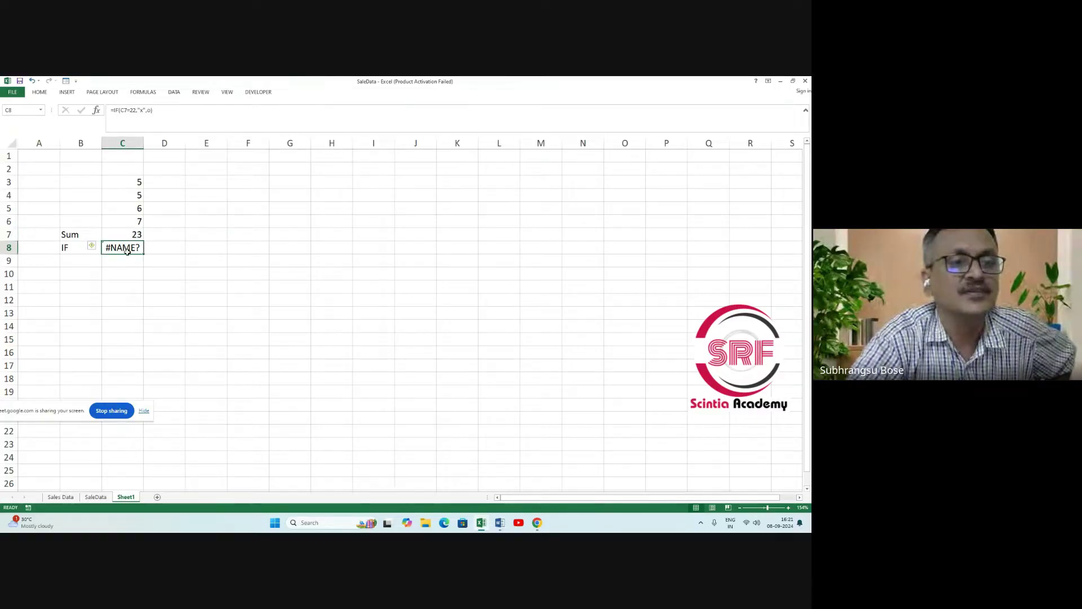
# Replace the false value in C8's IF formula with 0 and check the formula against the sum in C7.
pyautogui.click(152, 109)
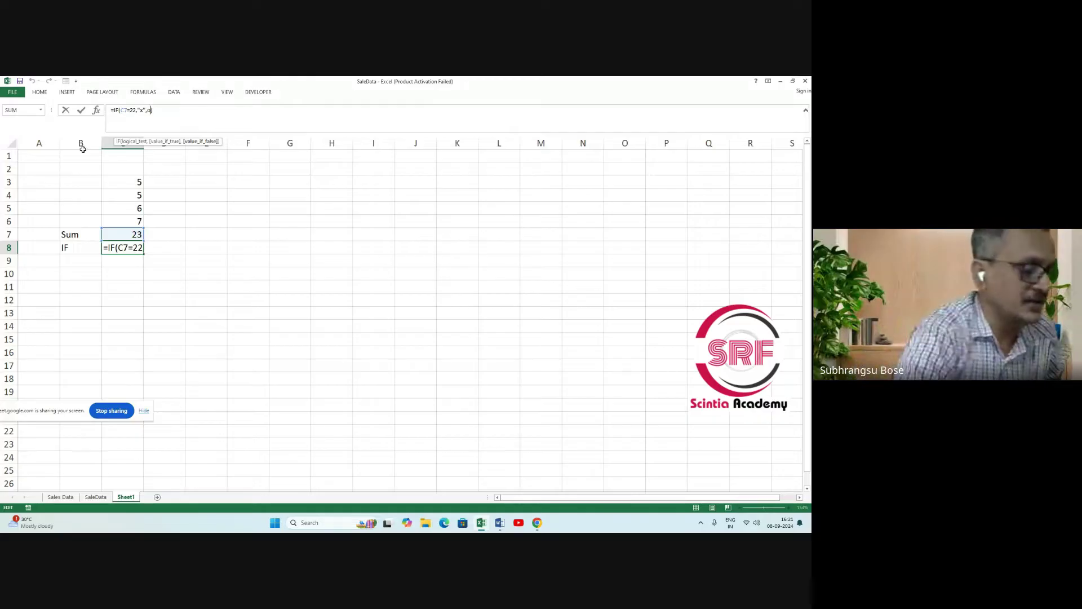
pyautogui.press('BackSpace')
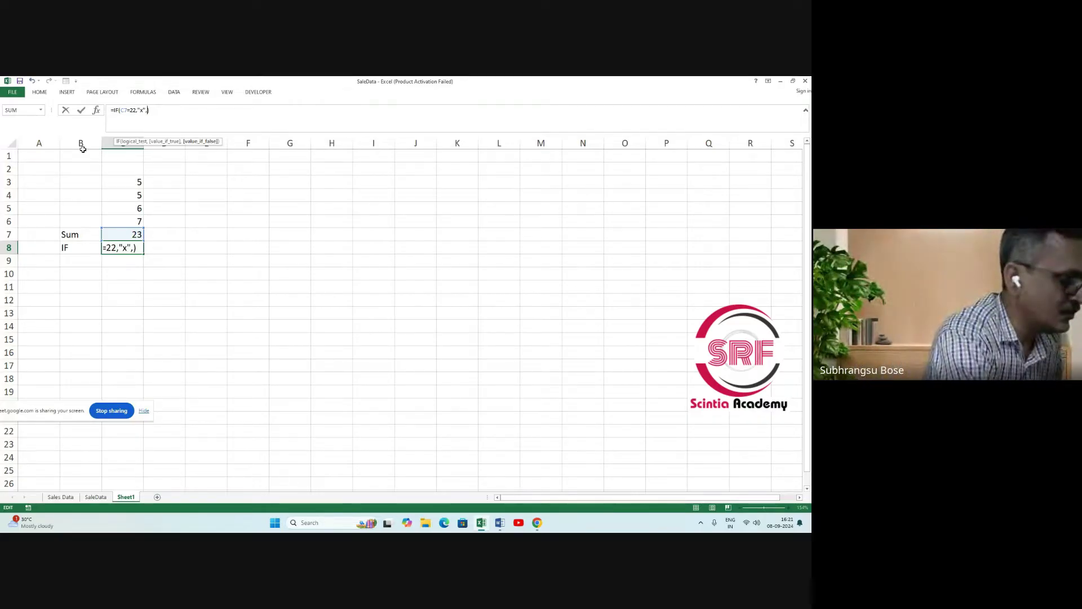
pyautogui.write('0')
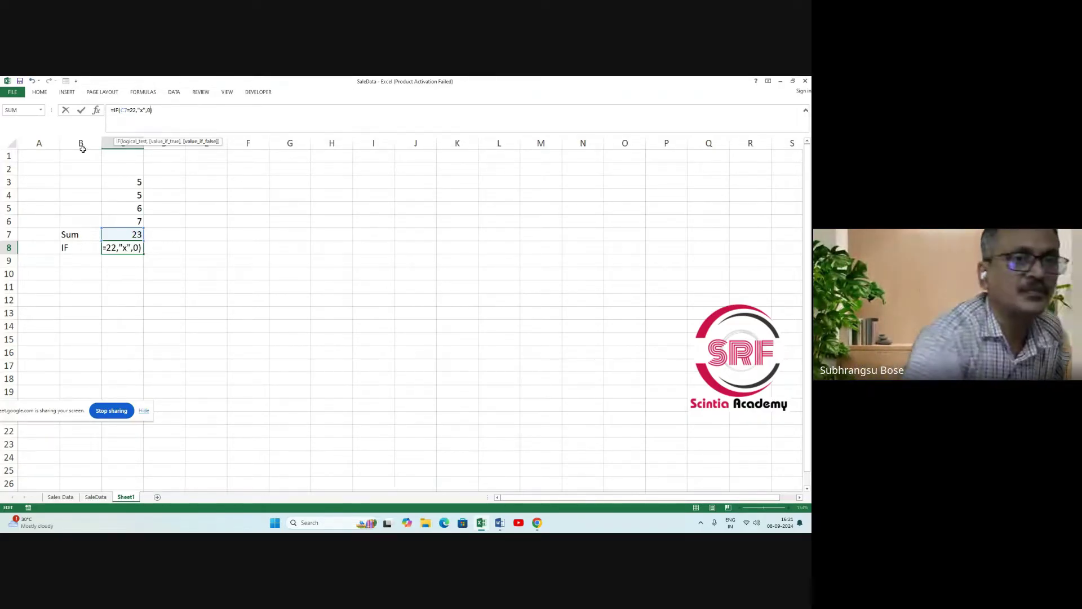
pyautogui.click(199, 250)
pyautogui.click(131, 251)
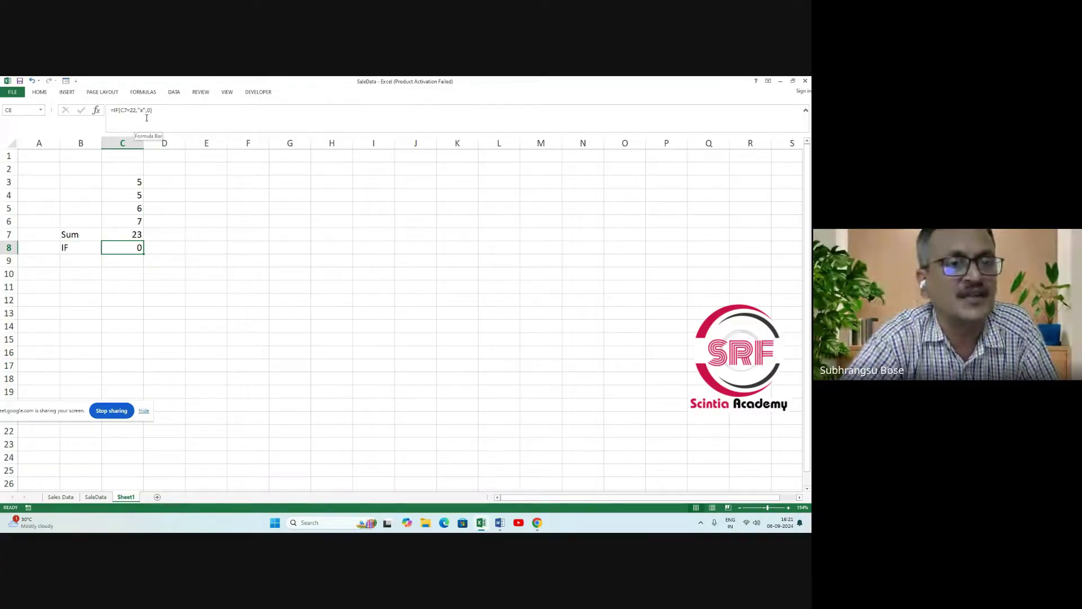
pyautogui.click(133, 236)
pyautogui.click(131, 248)
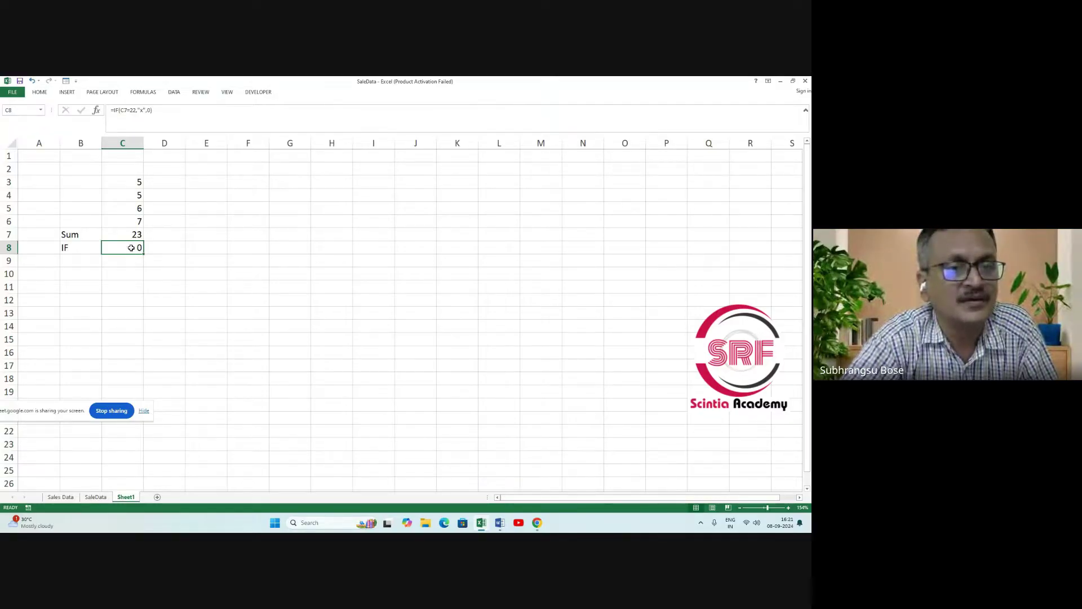
pyautogui.click(126, 273)
pyautogui.click(127, 250)
pyautogui.click(124, 264)
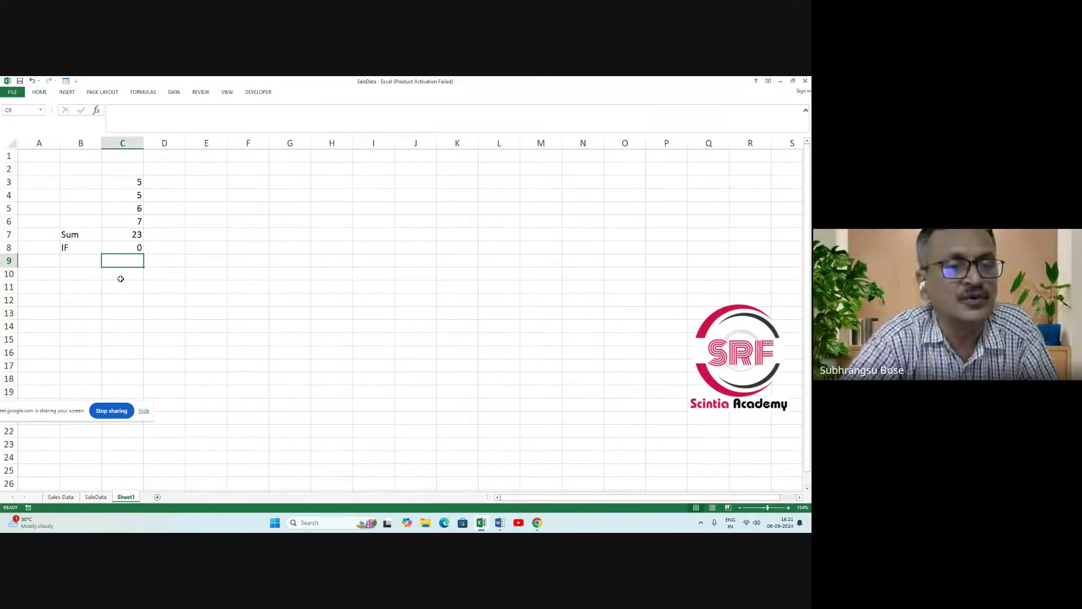
pyautogui.click(131, 249)
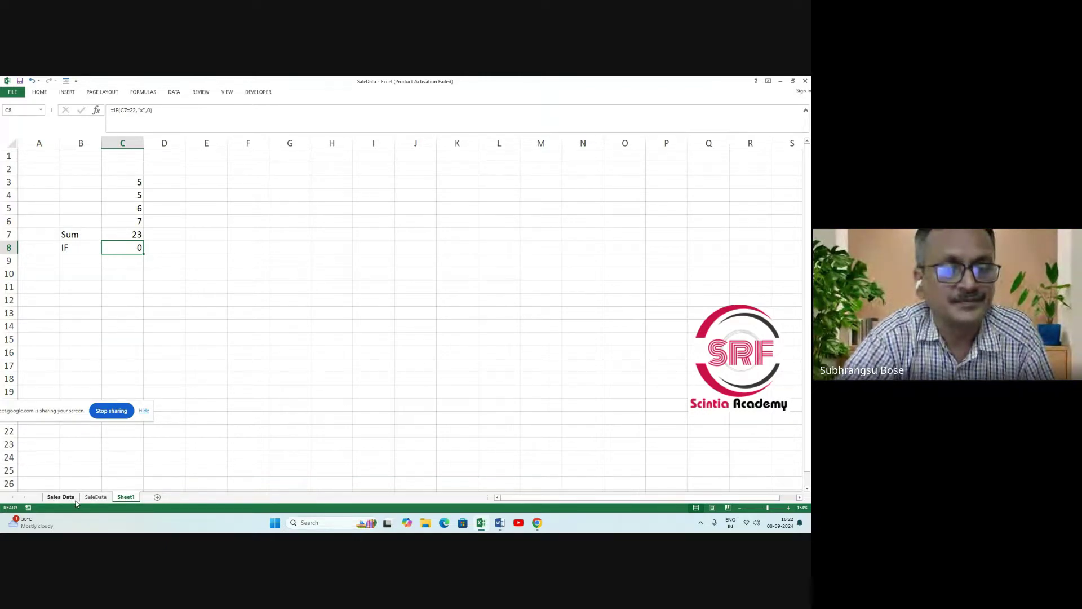
# Read the IF and MAX function sections in the Word notes, comparing them with the Excel worksheet.
pyautogui.click(500, 523)
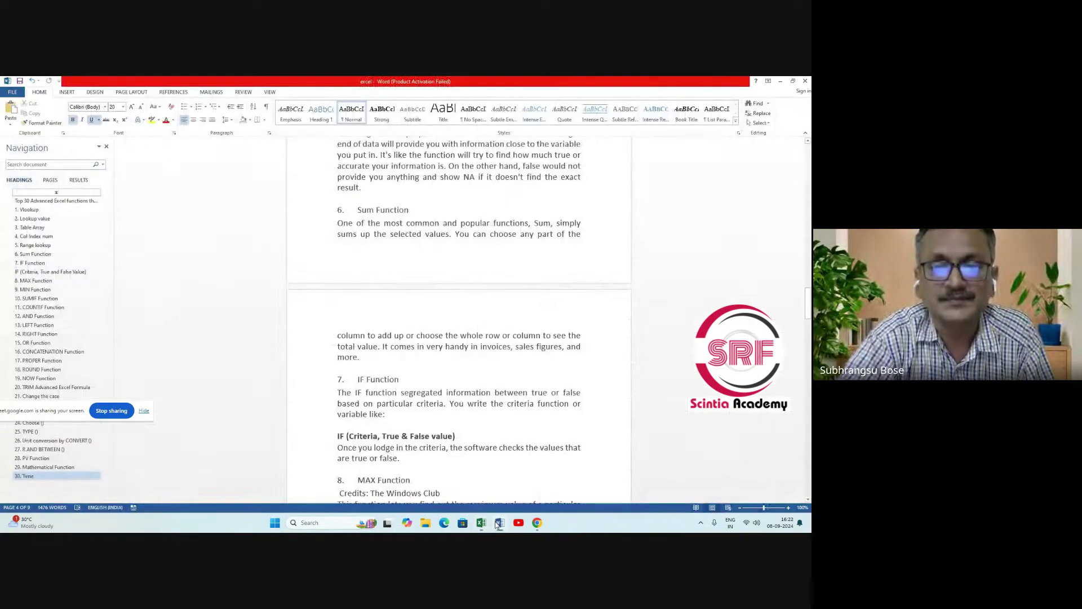
pyautogui.scroll(-2, 380, 284)
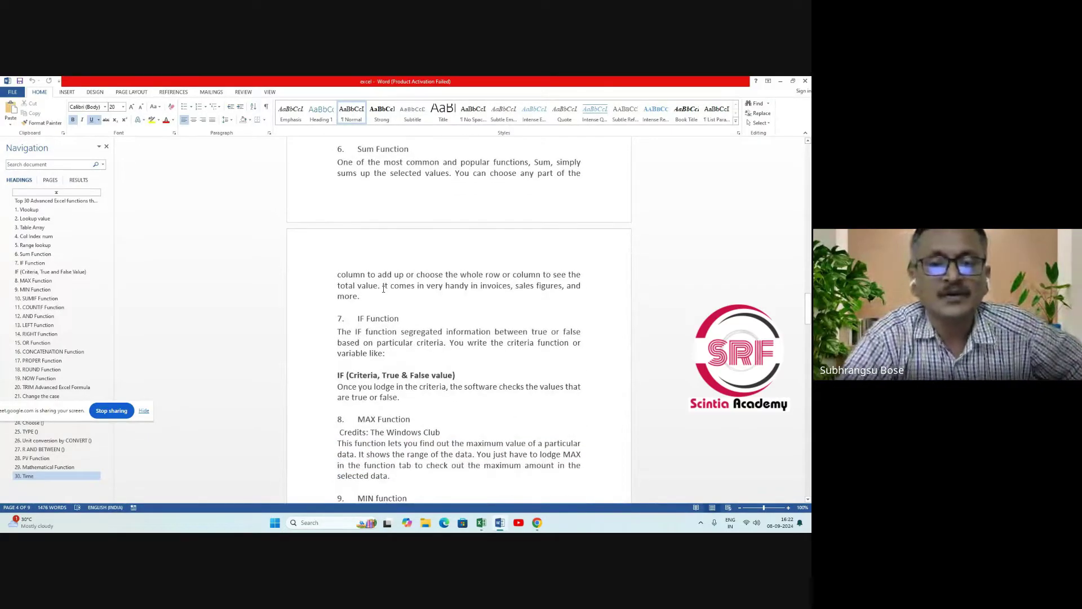
pyautogui.scroll(-2, 360, 315)
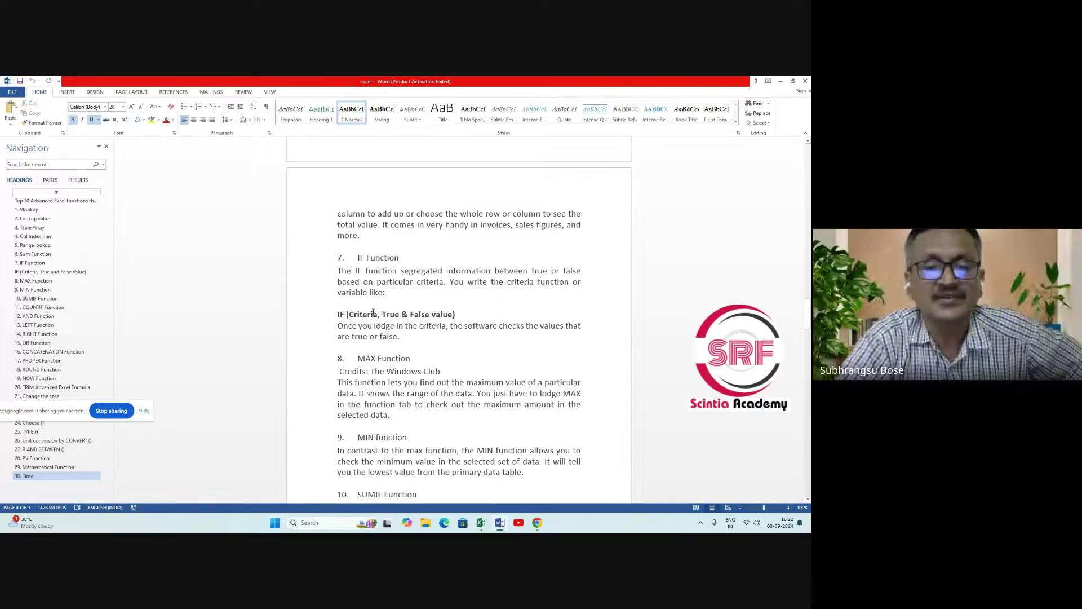
pyautogui.click(483, 523)
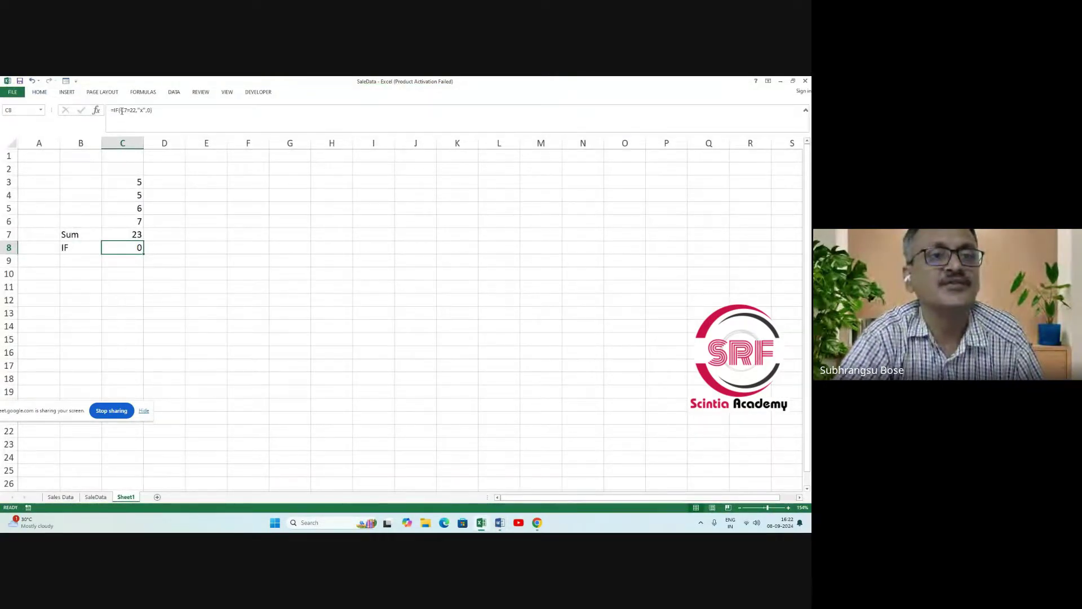
pyautogui.click(500, 523)
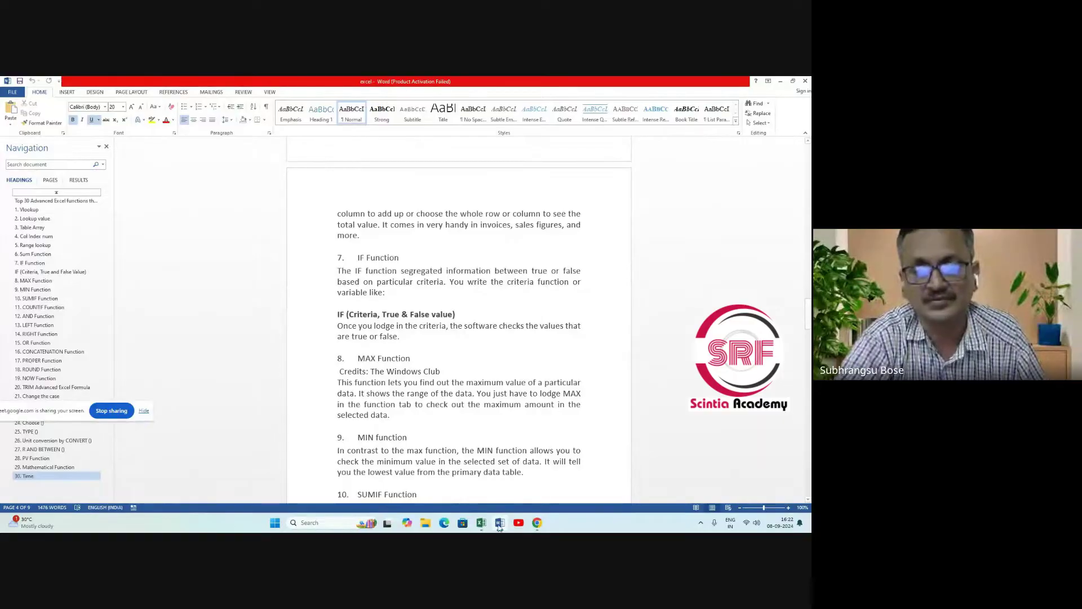
pyautogui.moveTo(499, 525)
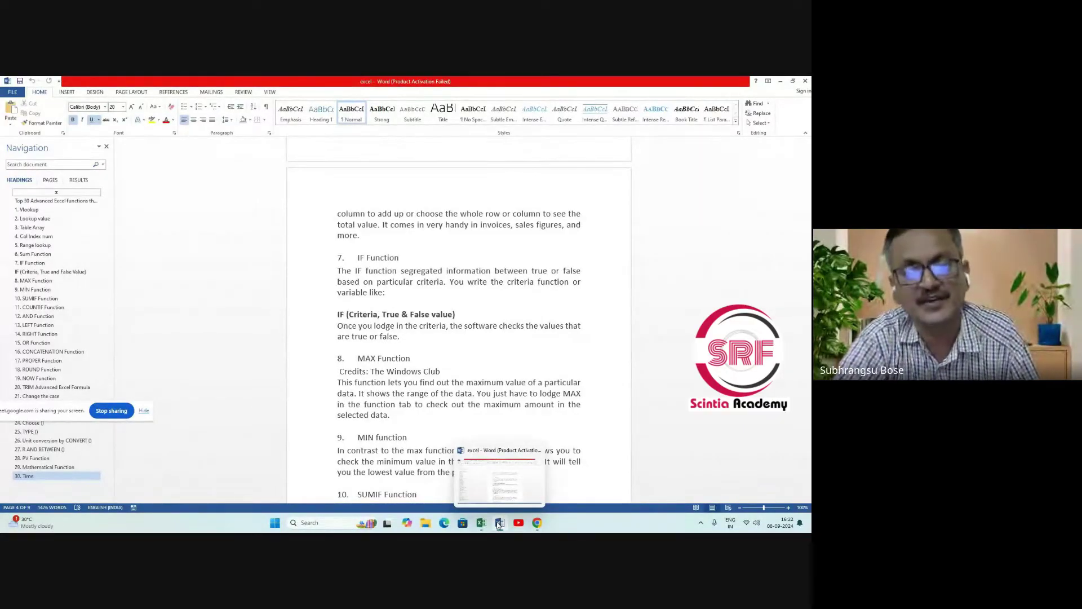
pyautogui.click(499, 525)
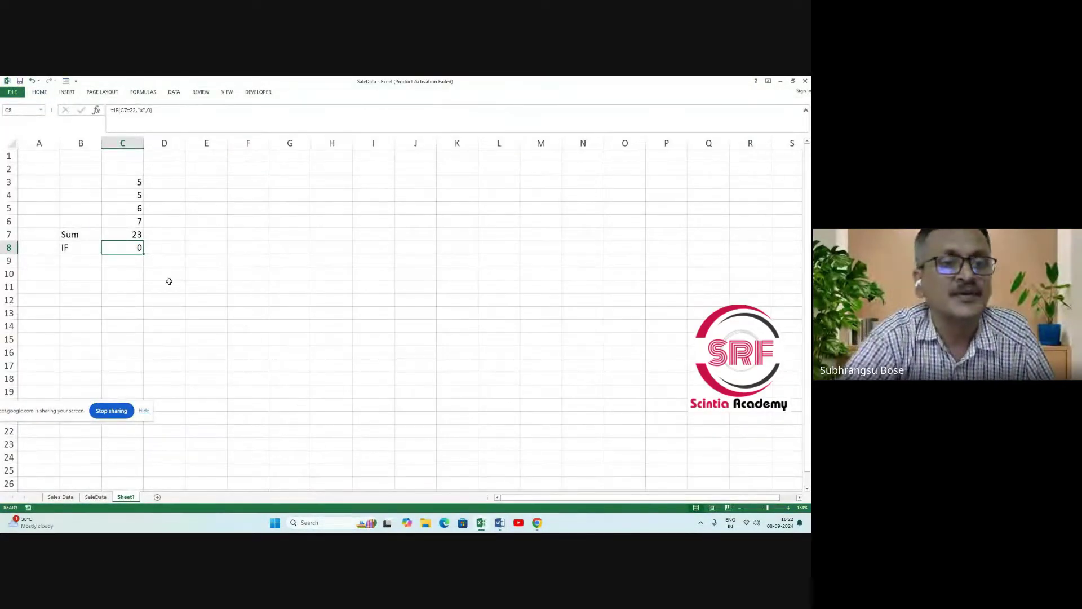
pyautogui.click(72, 260)
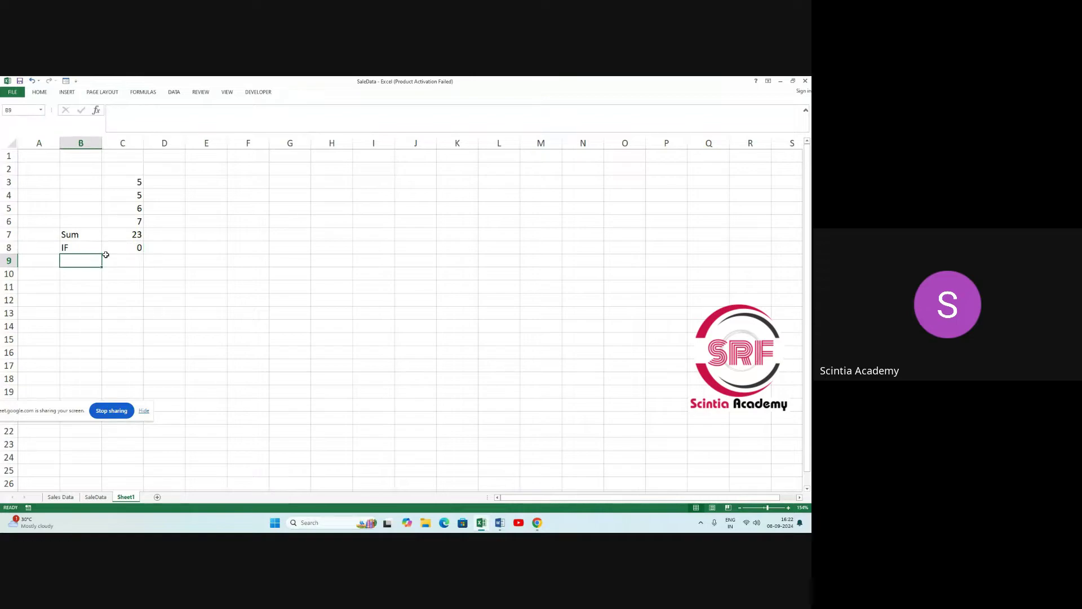
pyautogui.write('Ma')
pyautogui.press('BackSpace')
pyautogui.press('BackSpace')
pyautogui.click(132, 247)
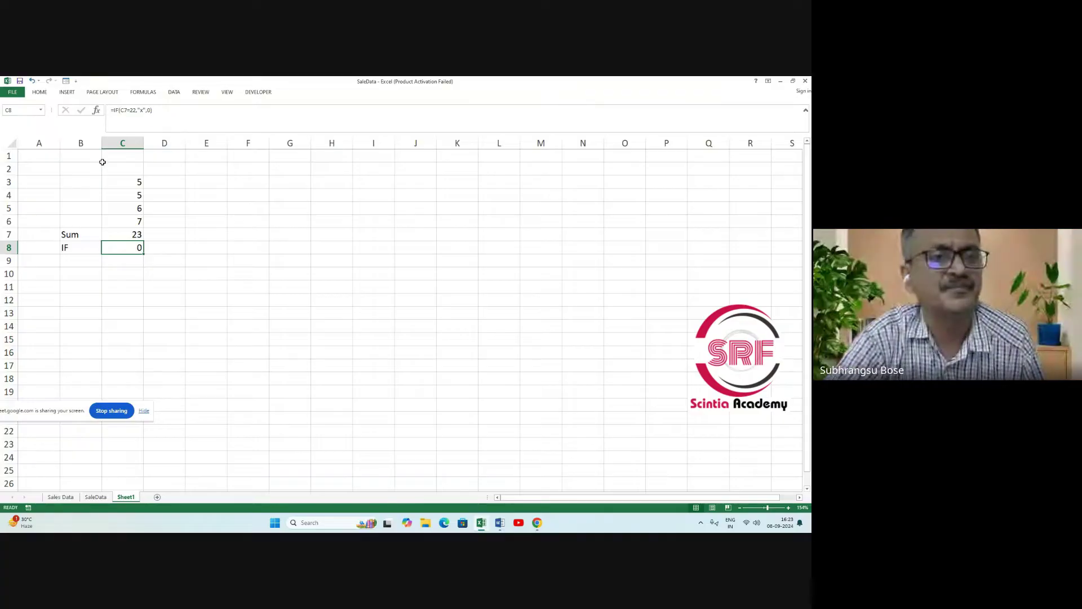
# Change the number in C3 to 4 and check the IF formula in C8.
pyautogui.click(131, 234)
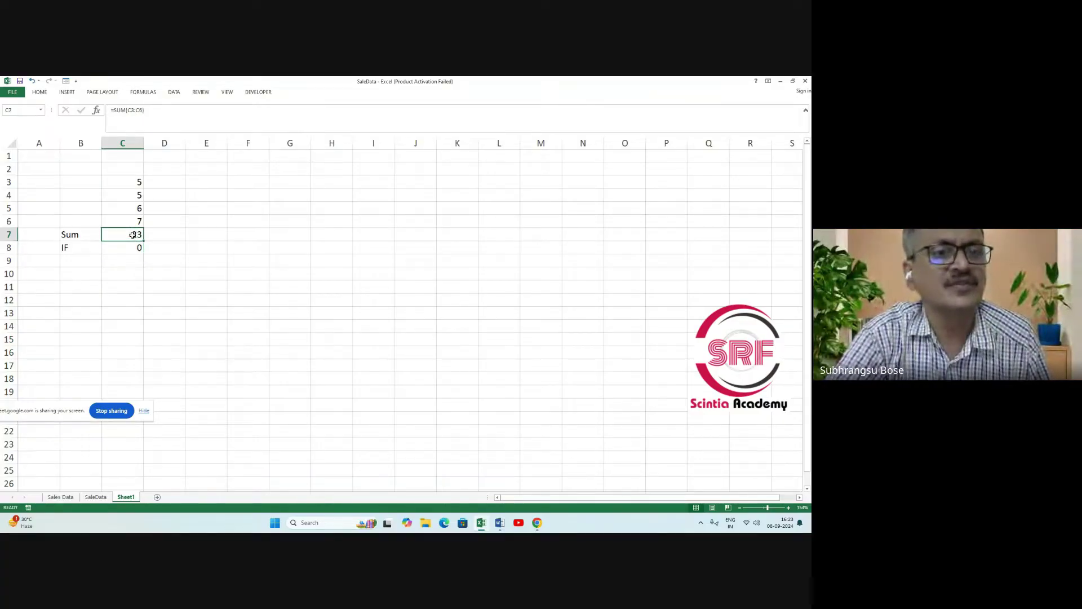
pyautogui.click(131, 221)
pyautogui.click(132, 184)
pyautogui.write('4')
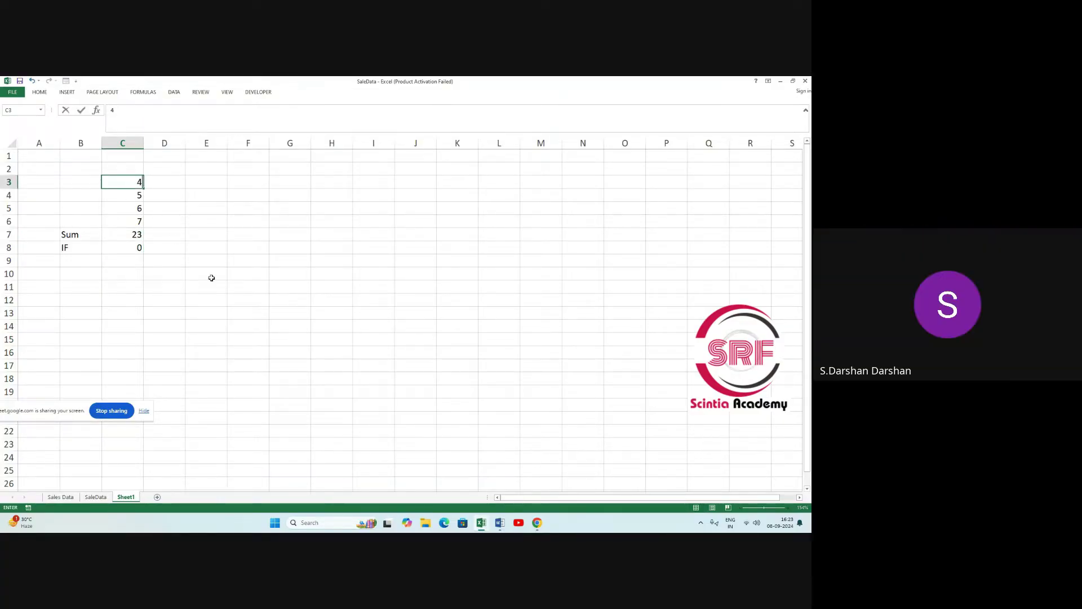
pyautogui.click(208, 285)
pyautogui.click(115, 251)
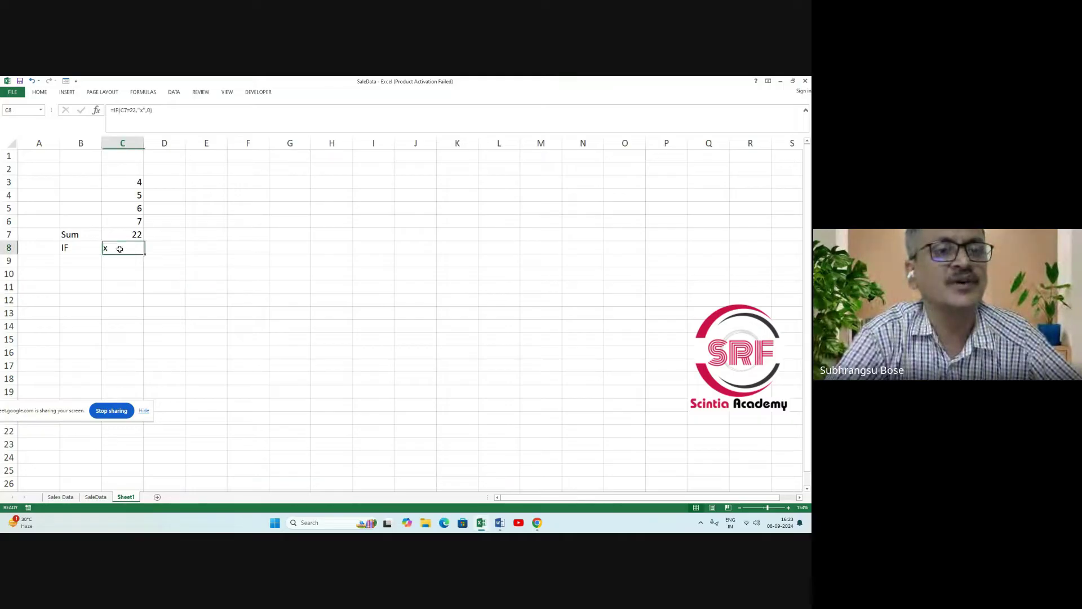
# Test the IF formula with other sums by setting C3 to 10, 5, 3 and 0 in turn.
pyautogui.click(124, 185)
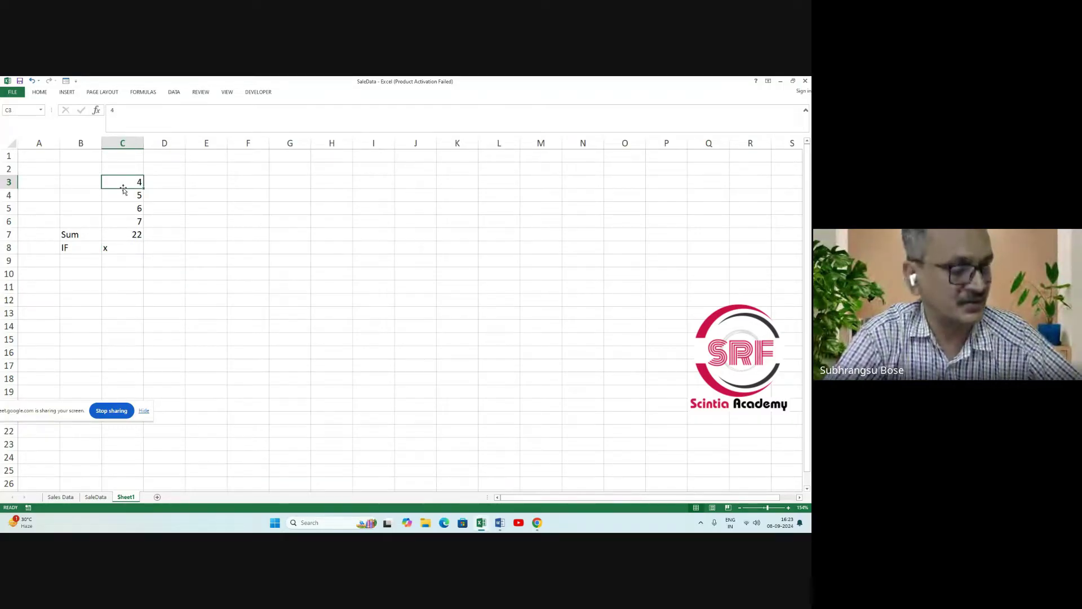
pyautogui.write('10')
pyautogui.click(172, 273)
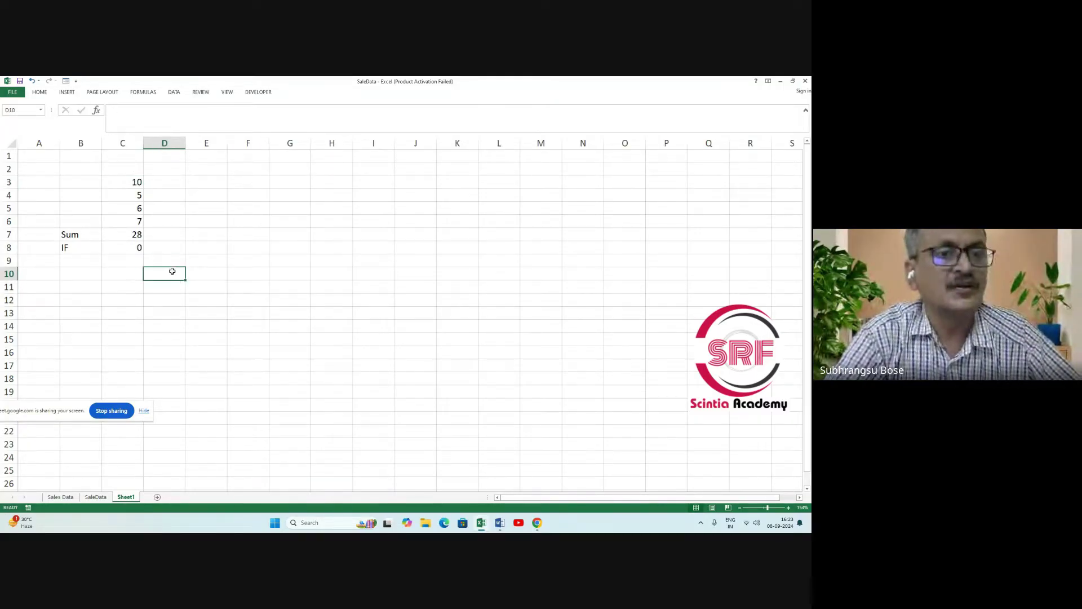
pyautogui.click(130, 184)
pyautogui.write('5')
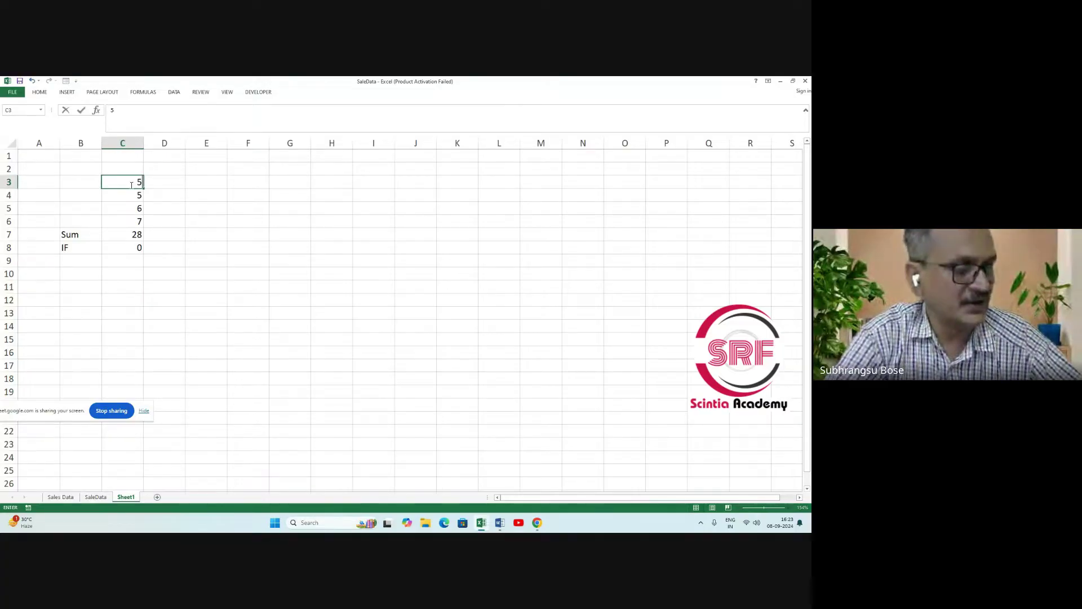
pyautogui.moveTo(208, 274); pyautogui.dragTo(181, 276)
pyautogui.click(136, 183)
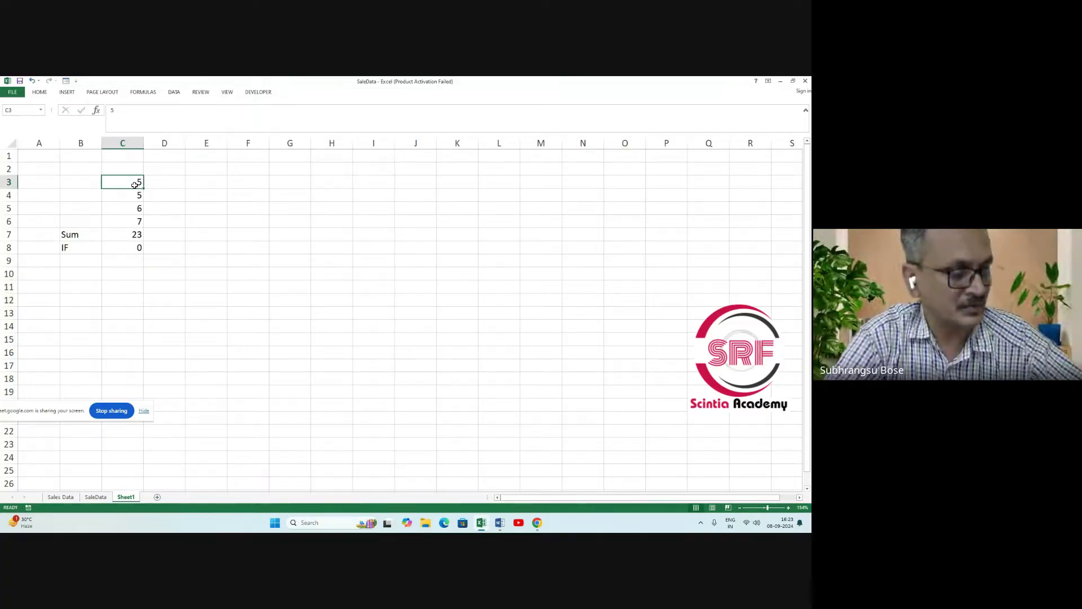
pyautogui.write('3')
pyautogui.click(160, 272)
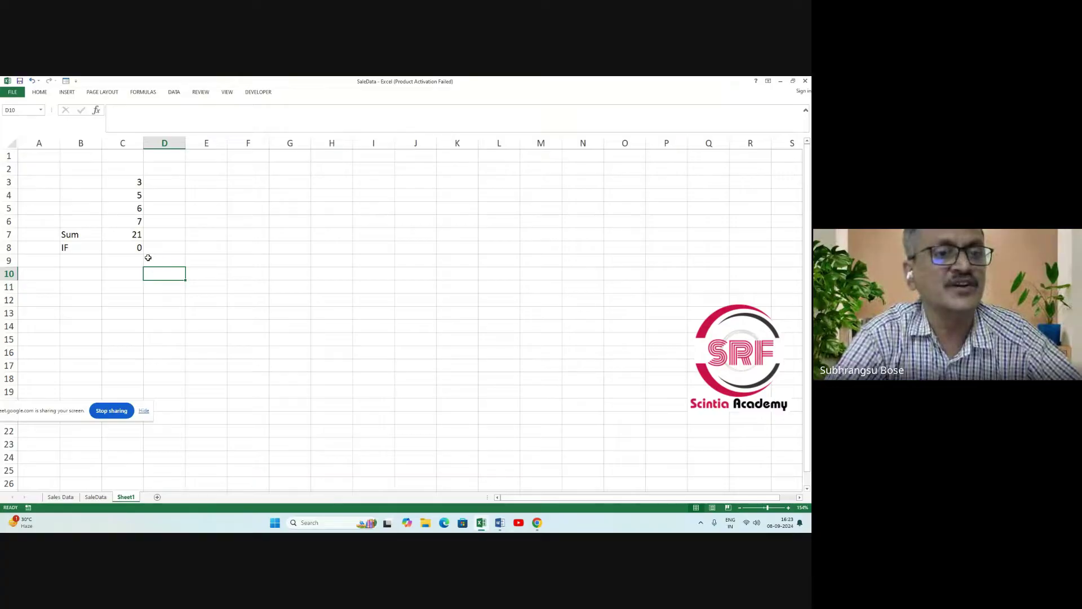
pyautogui.click(122, 185)
pyautogui.write('0')
pyautogui.click(173, 302)
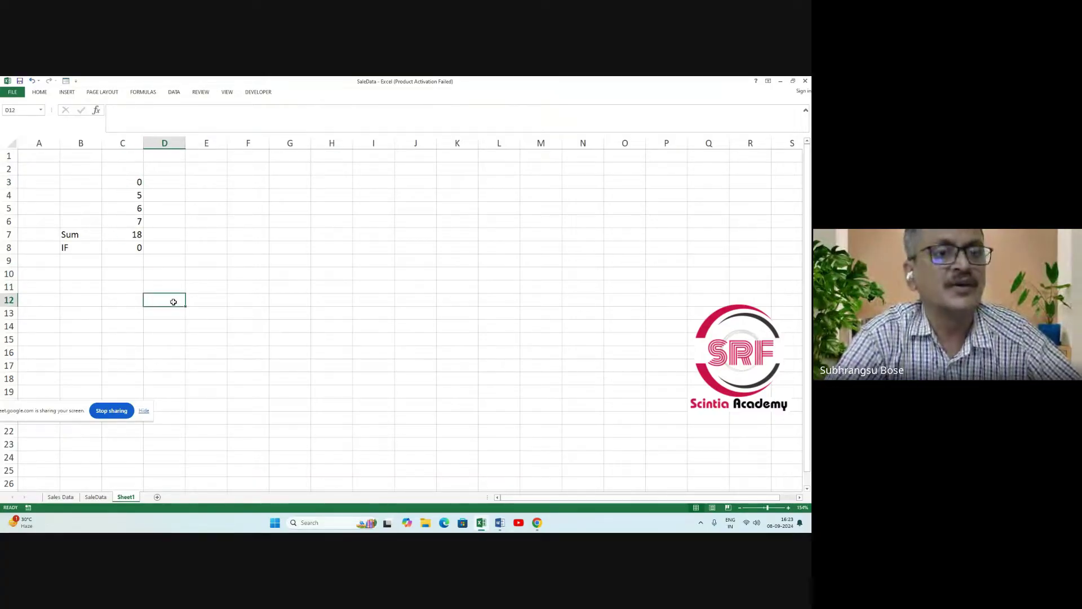
# Set the number in cell C3 back to 4 so the IF test is met again.
pyautogui.click(132, 186)
pyautogui.write('4')
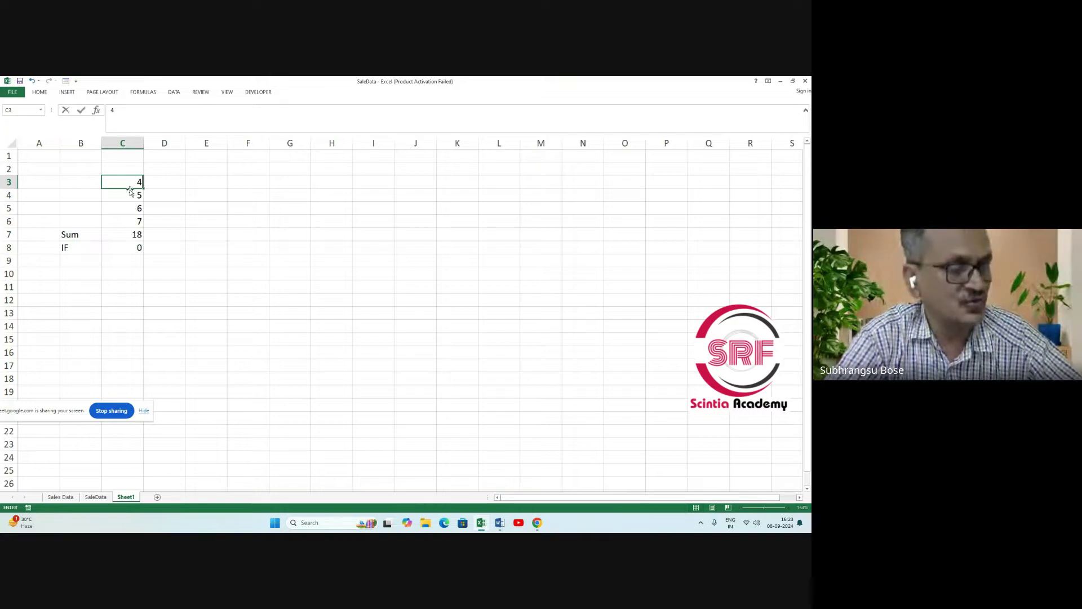
pyautogui.click(165, 300)
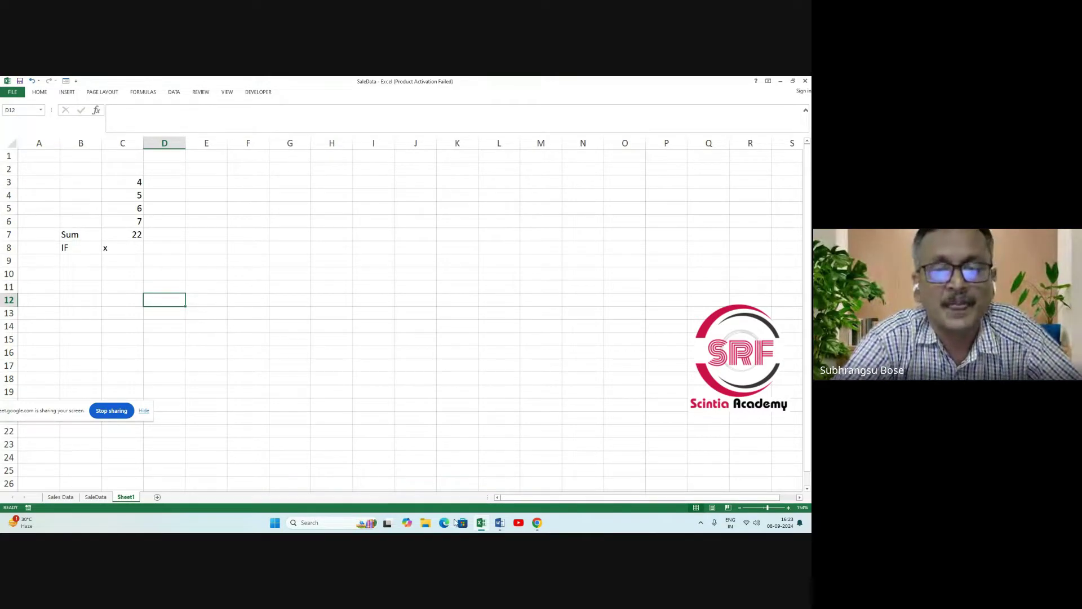
# Consult the MAX section in the Word notes and label cell B9 as Max in the Excel worksheet.
pyautogui.click(479, 485)
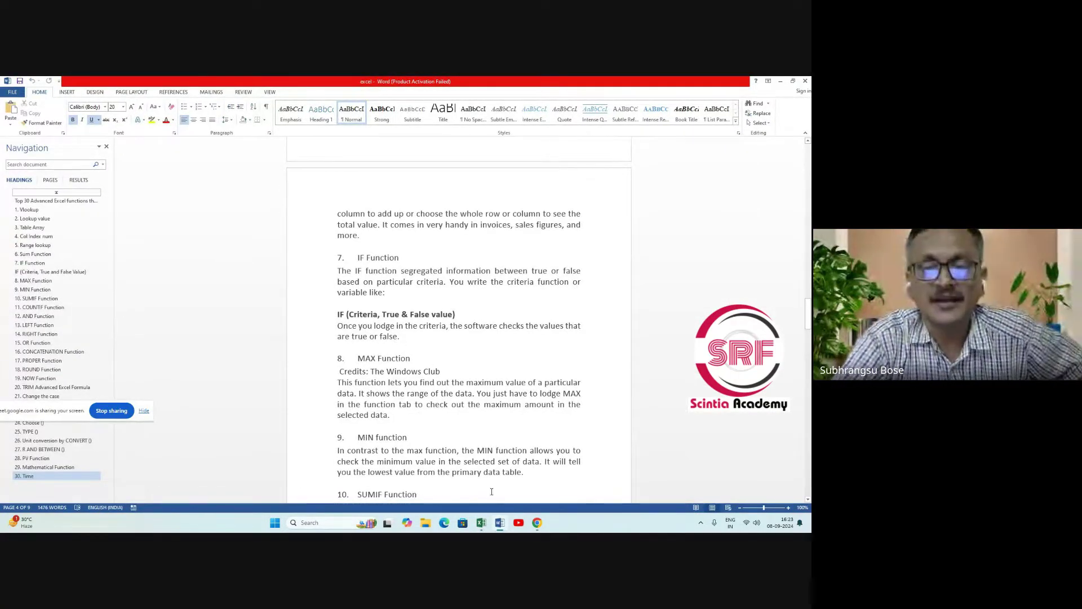
pyautogui.click(481, 522)
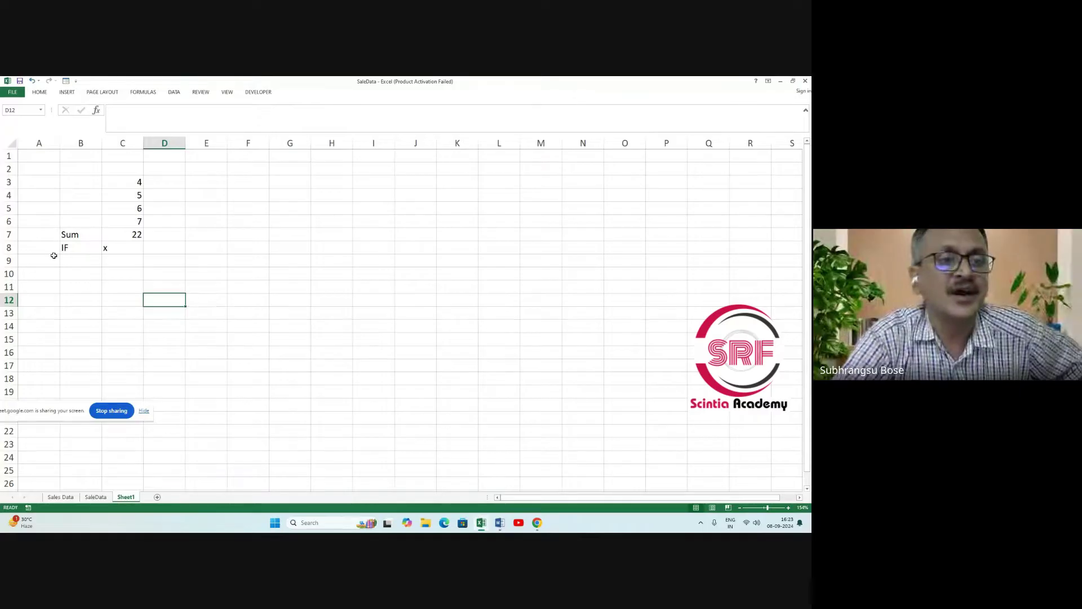
pyautogui.click(89, 263)
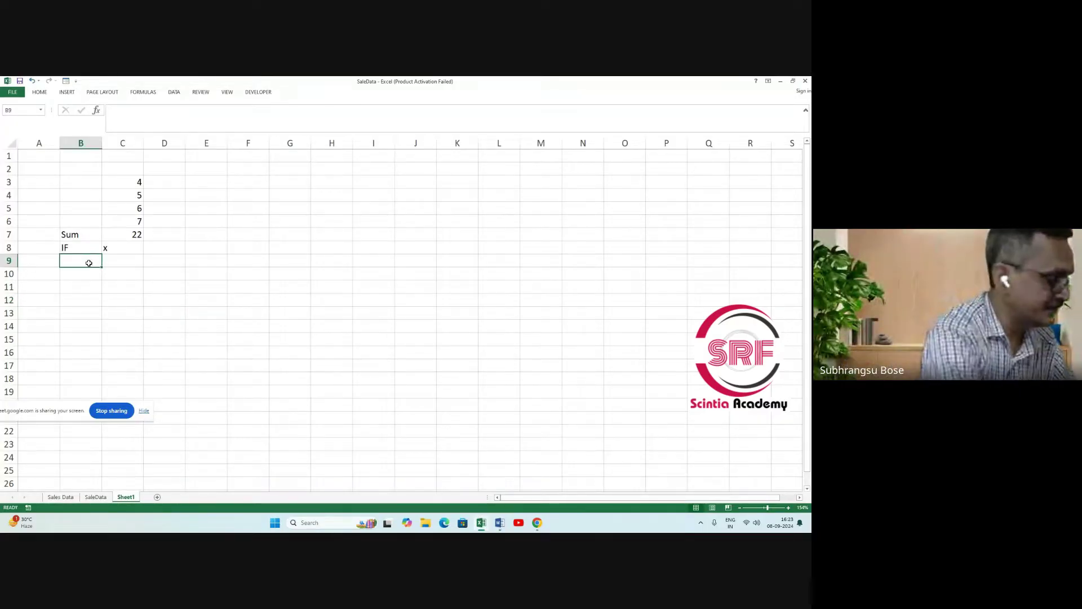
pyautogui.write('Max')
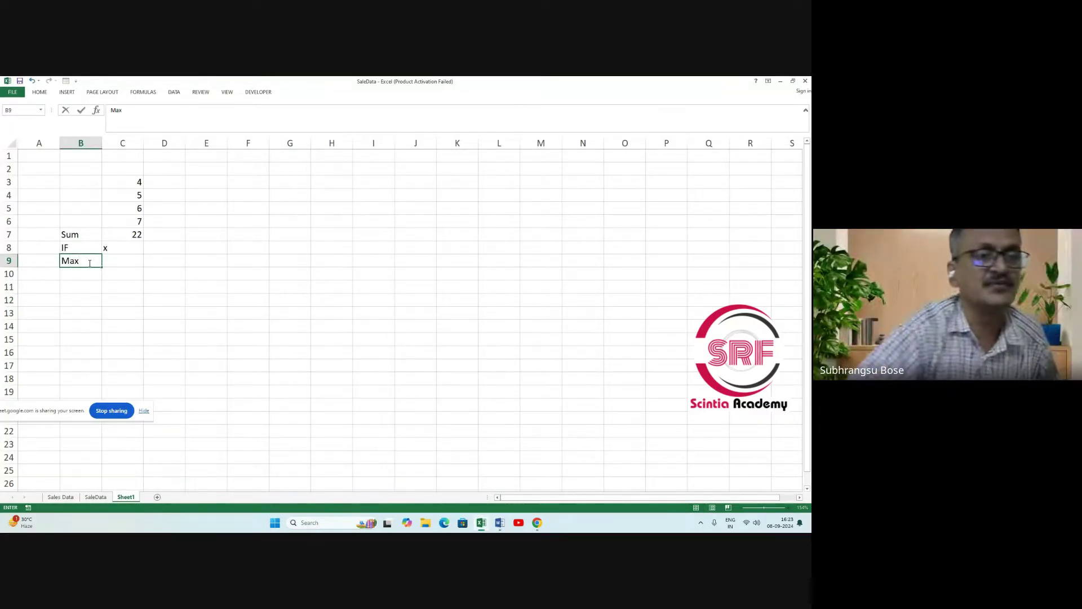
# Apply all borders to the four sample numbers in C3:C6.
pyautogui.moveTo(138, 181); pyautogui.dragTo(141, 226)
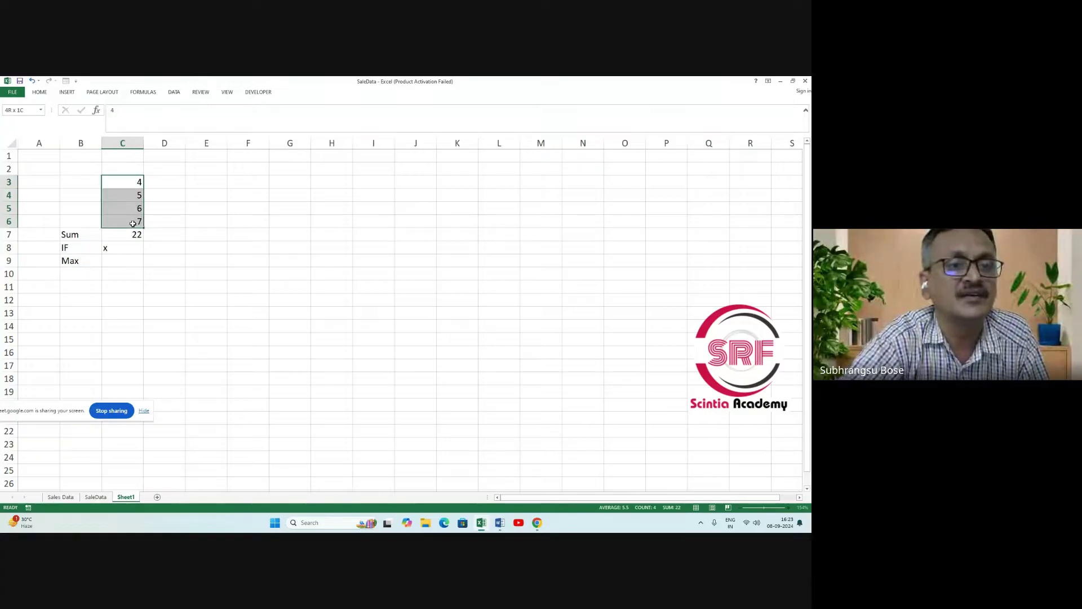
pyautogui.click(38, 92)
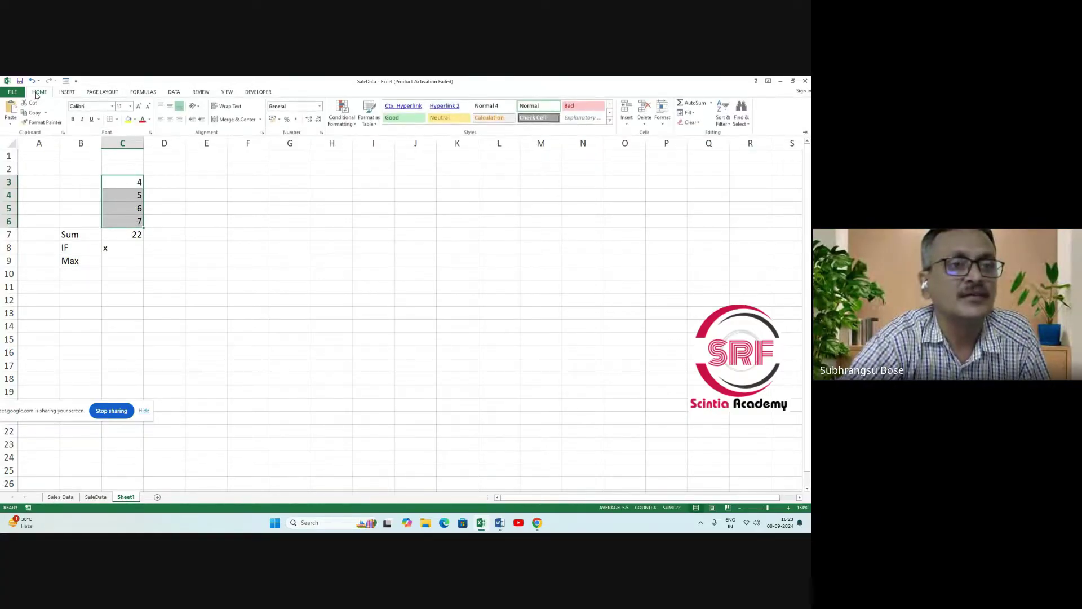
pyautogui.click(117, 119)
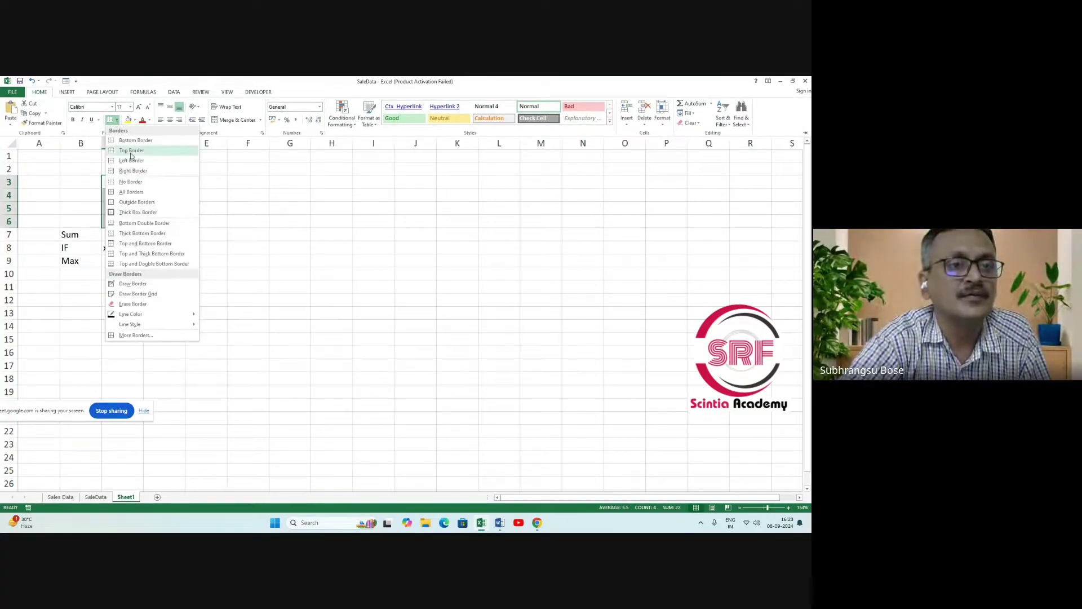
pyautogui.click(132, 191)
pyautogui.click(192, 287)
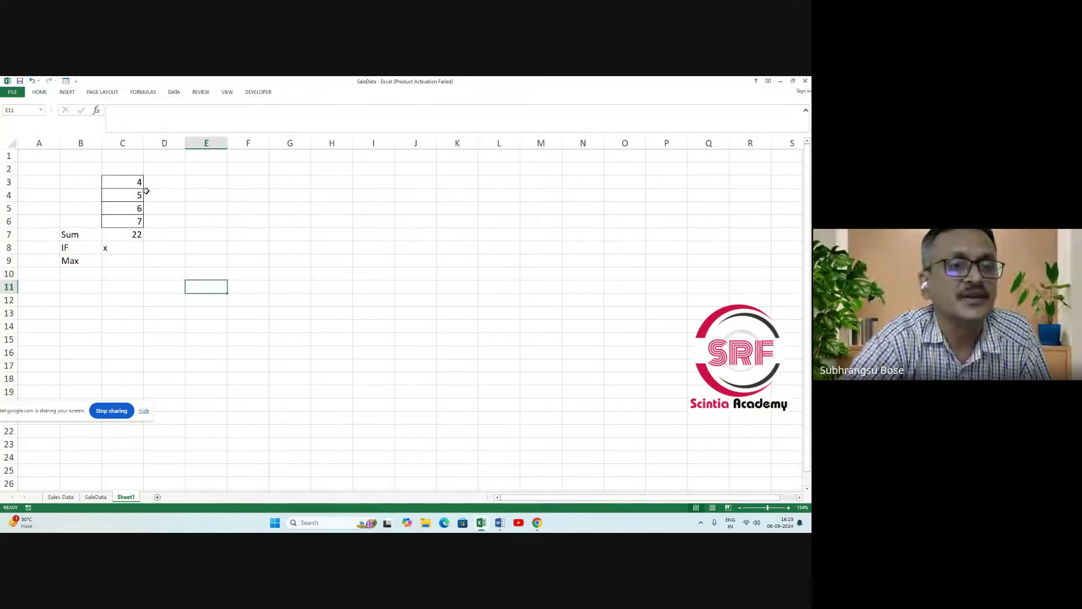
# Enter =MAX(C3:C6) in cell C9 to find the largest of the four sample numbers.
pyautogui.click(137, 233)
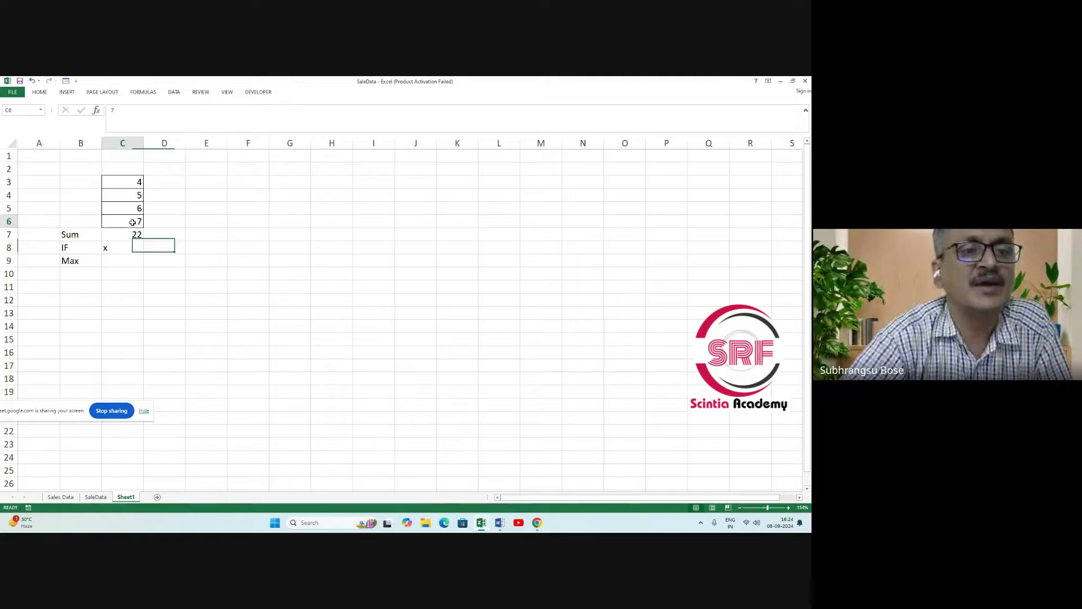
pyautogui.click(124, 264)
pyautogui.write('=')
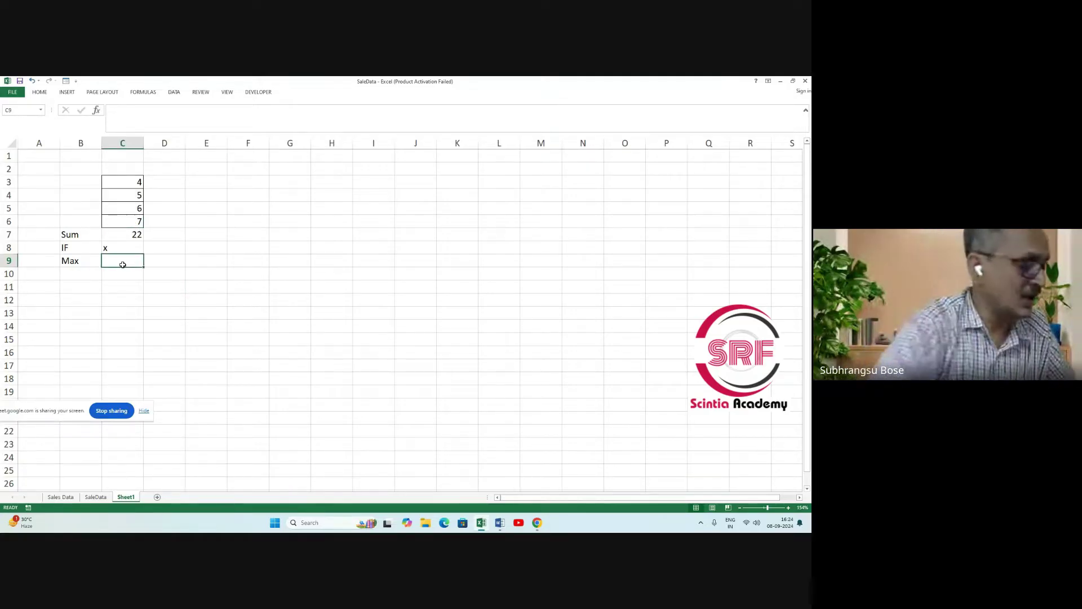
pyautogui.write('max')
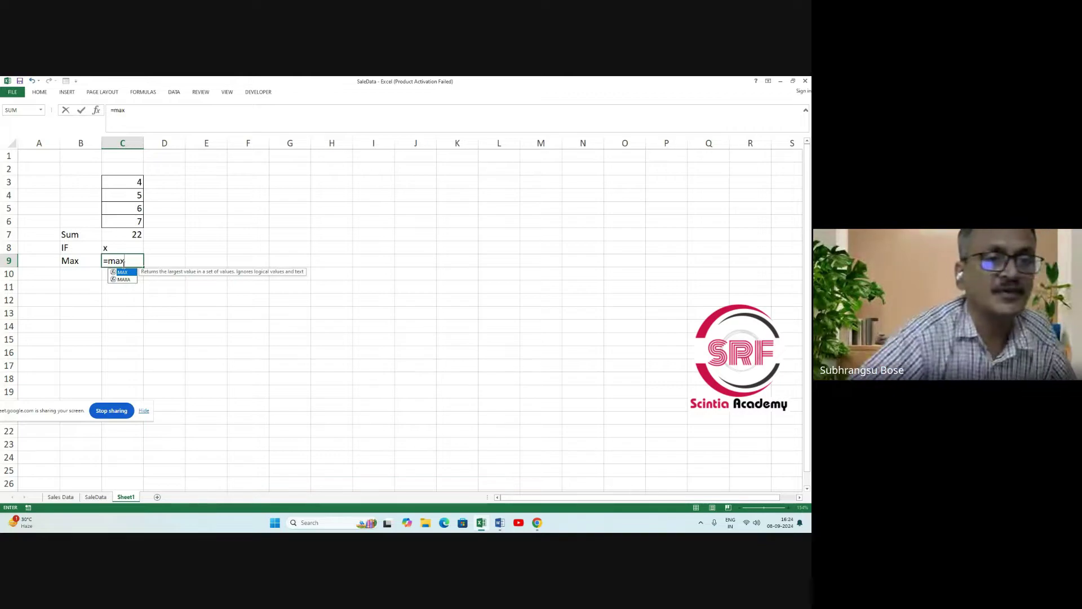
pyautogui.doubleClick(128, 273)
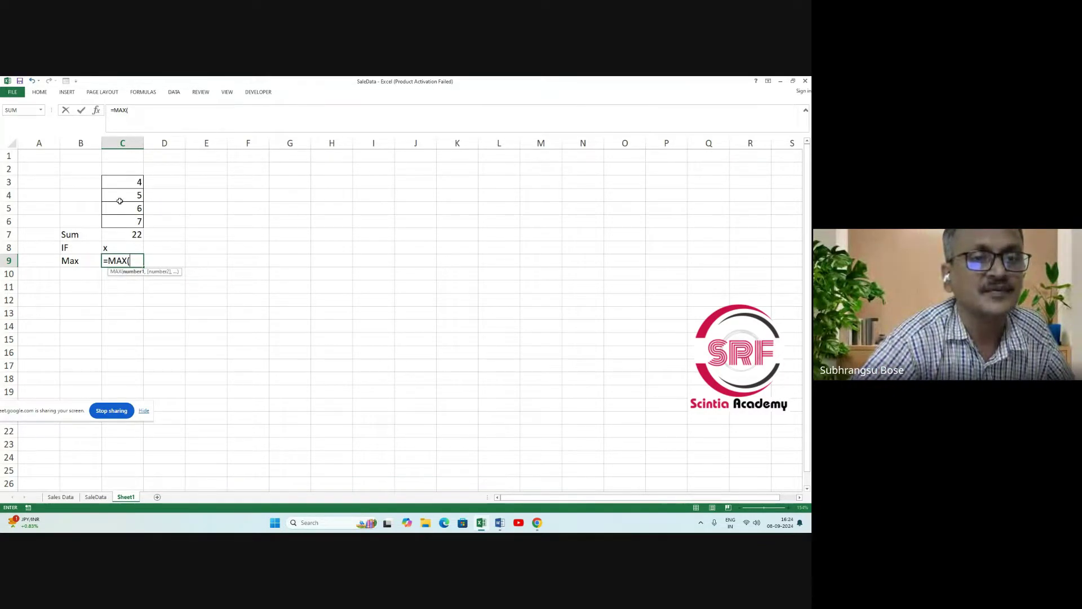
pyautogui.moveTo(125, 181); pyautogui.dragTo(136, 222)
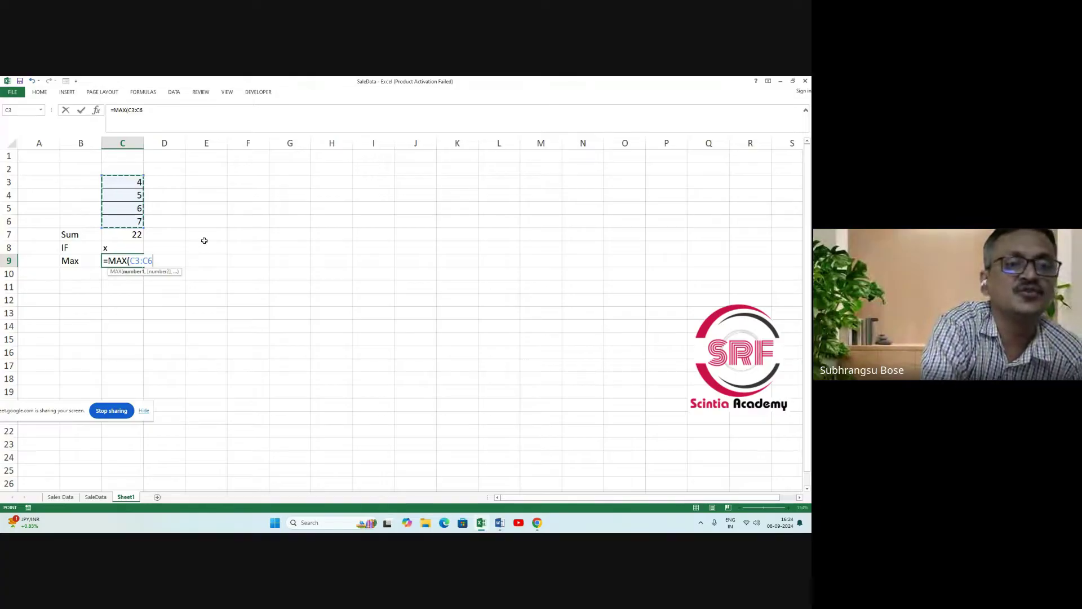
pyautogui.write(')')
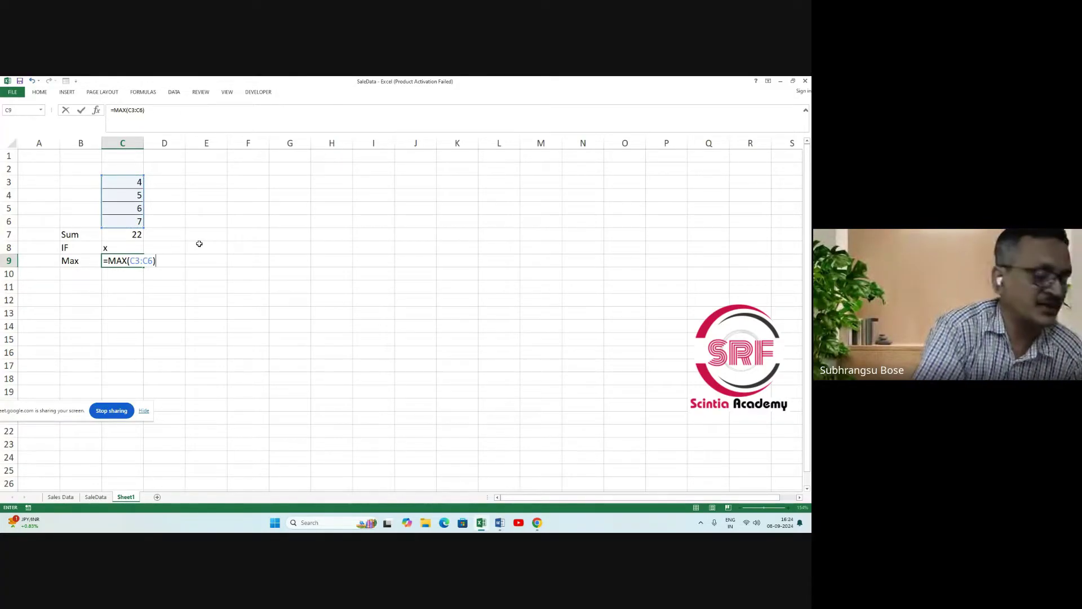
pyautogui.press('Return')
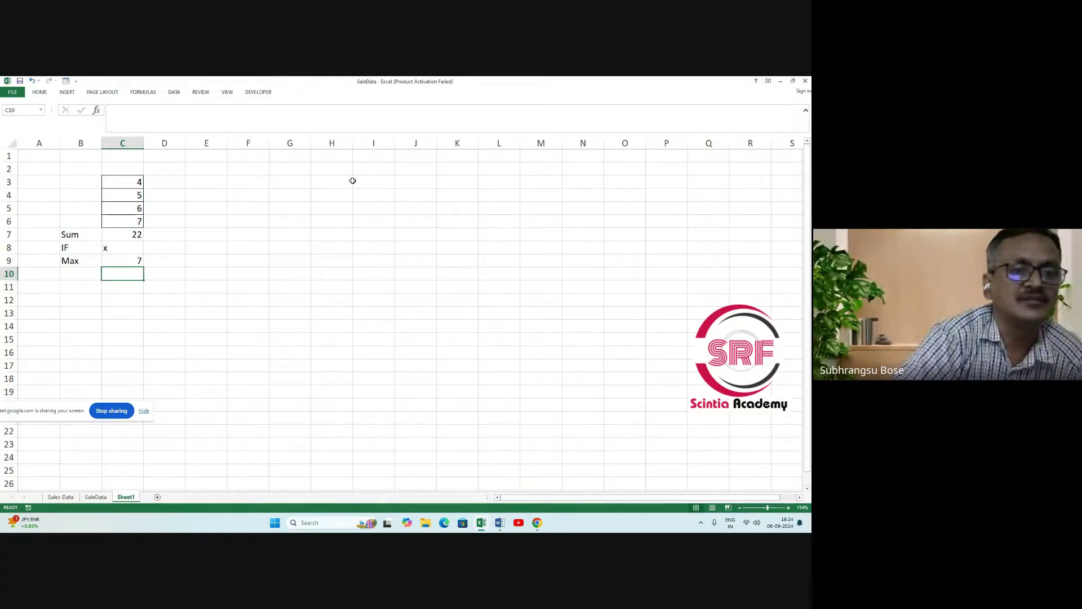
pyautogui.click(118, 221)
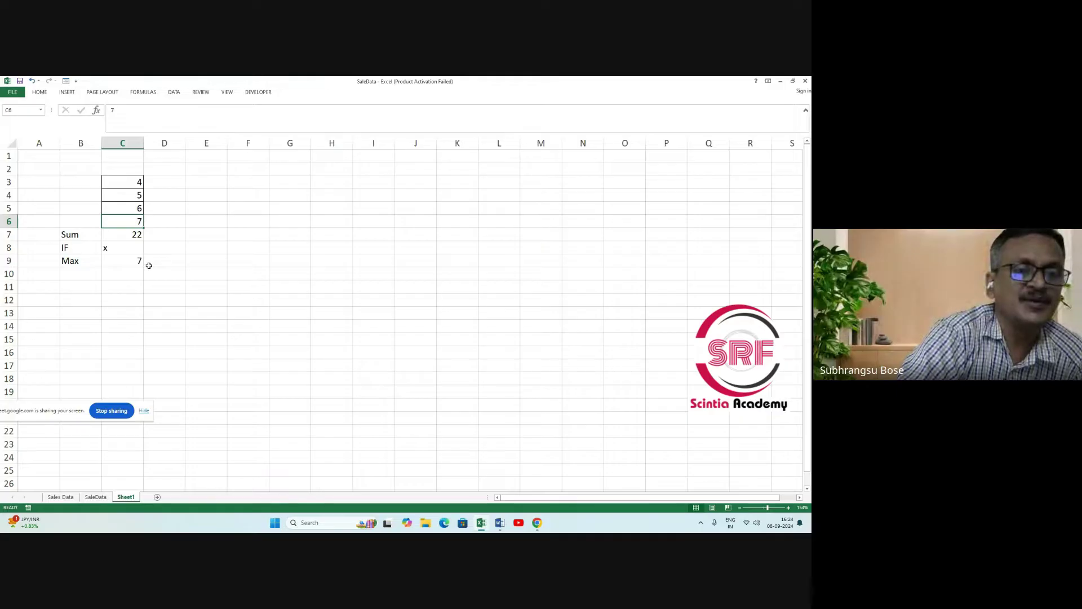
# Label cell B10 as MIN and enter =MIN(C3:C6) in C10 to find the smallest sample number.
pyautogui.click(87, 273)
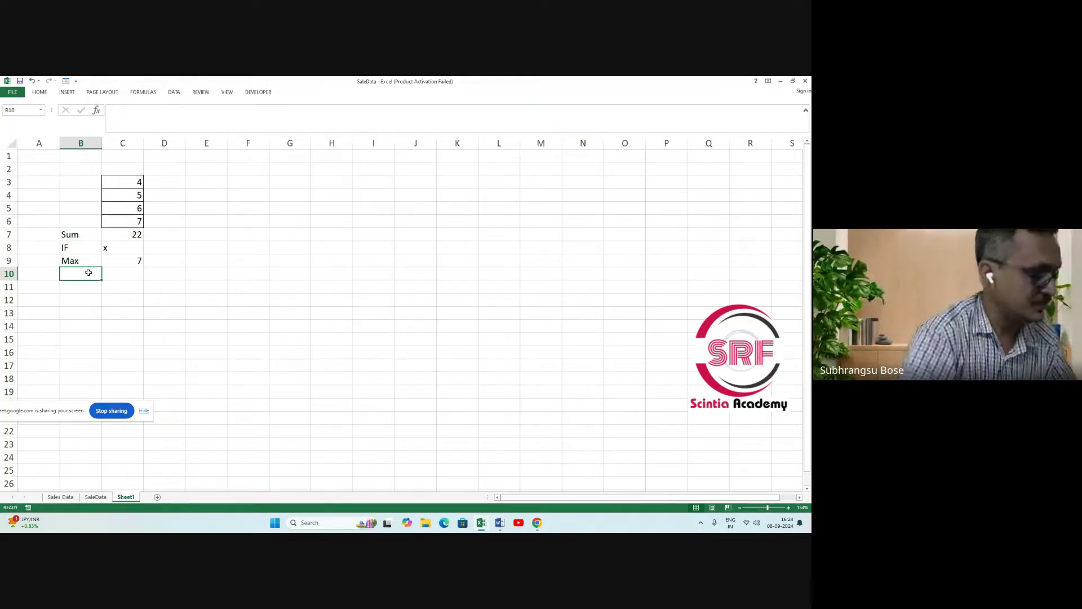
pyautogui.write('MIN')
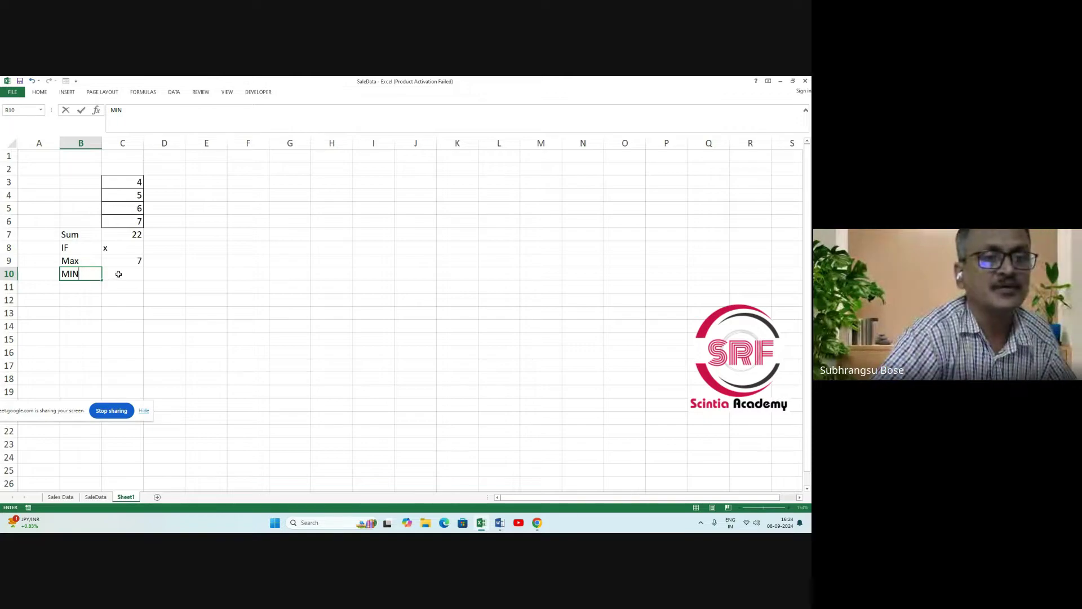
pyautogui.click(117, 275)
pyautogui.write('=')
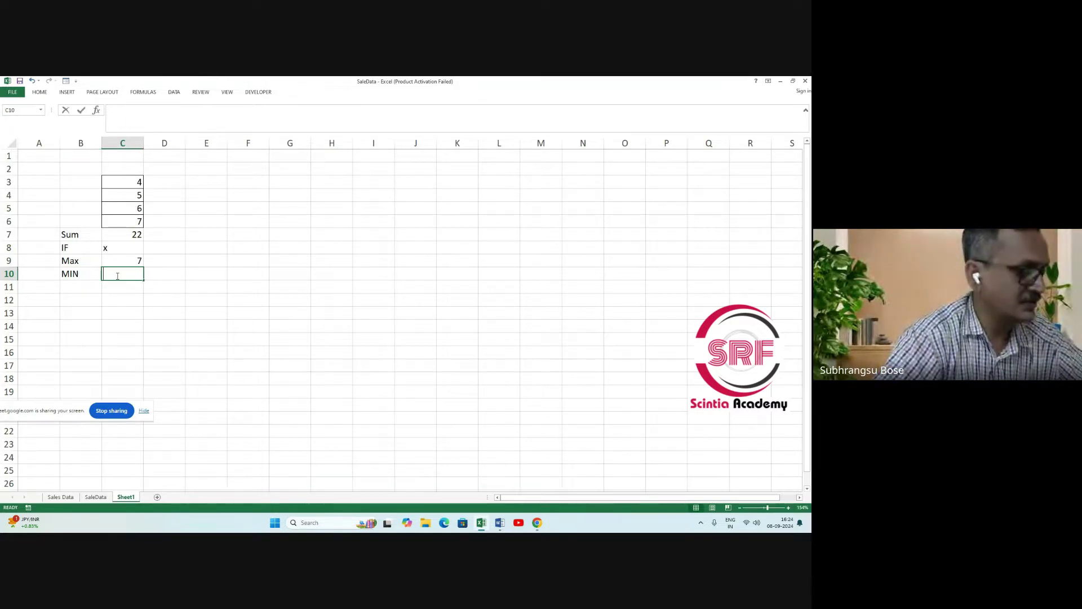
pyautogui.write('min')
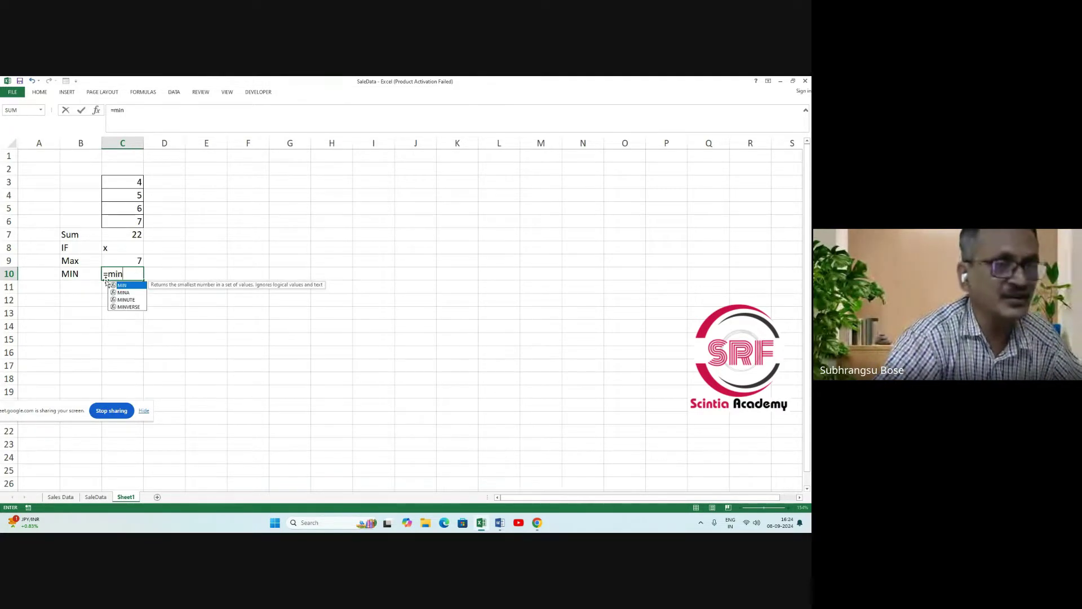
pyautogui.doubleClick(139, 286)
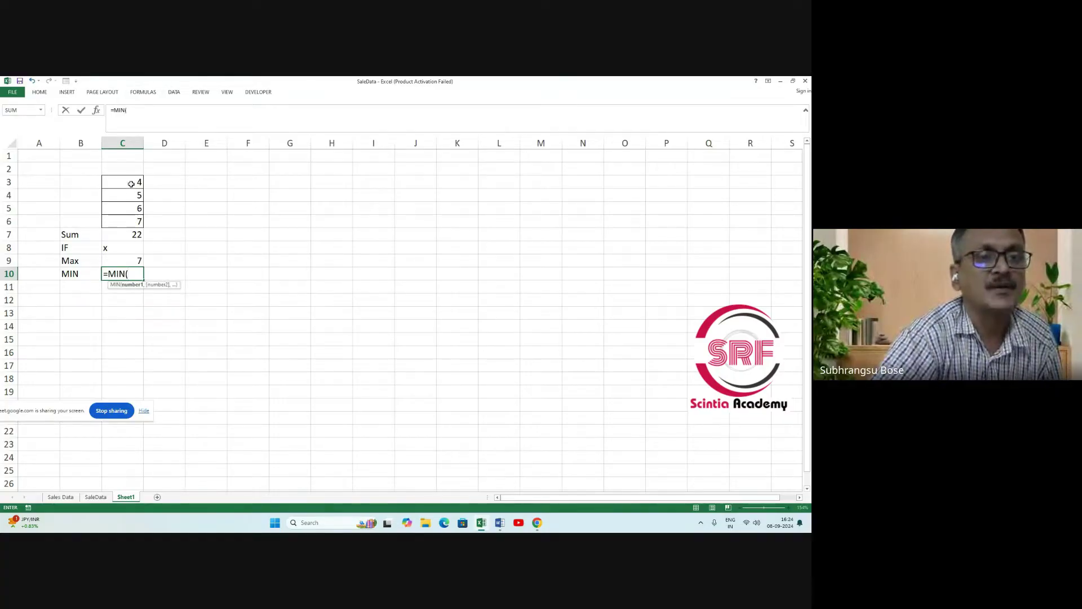
pyautogui.moveTo(129, 182); pyautogui.dragTo(130, 221)
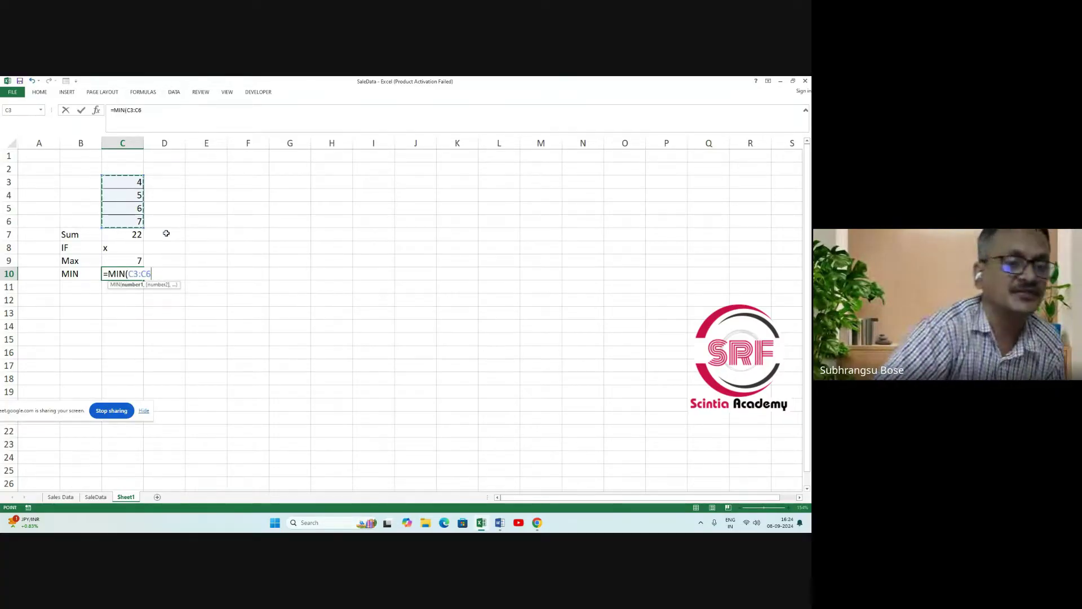
pyautogui.write(')')
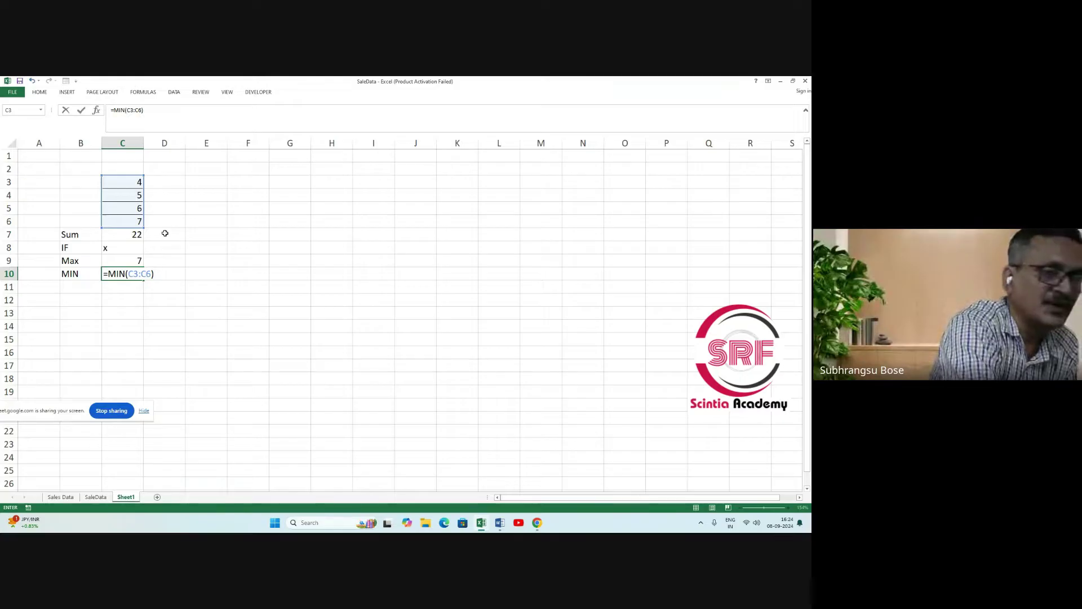
pyautogui.press('Return')
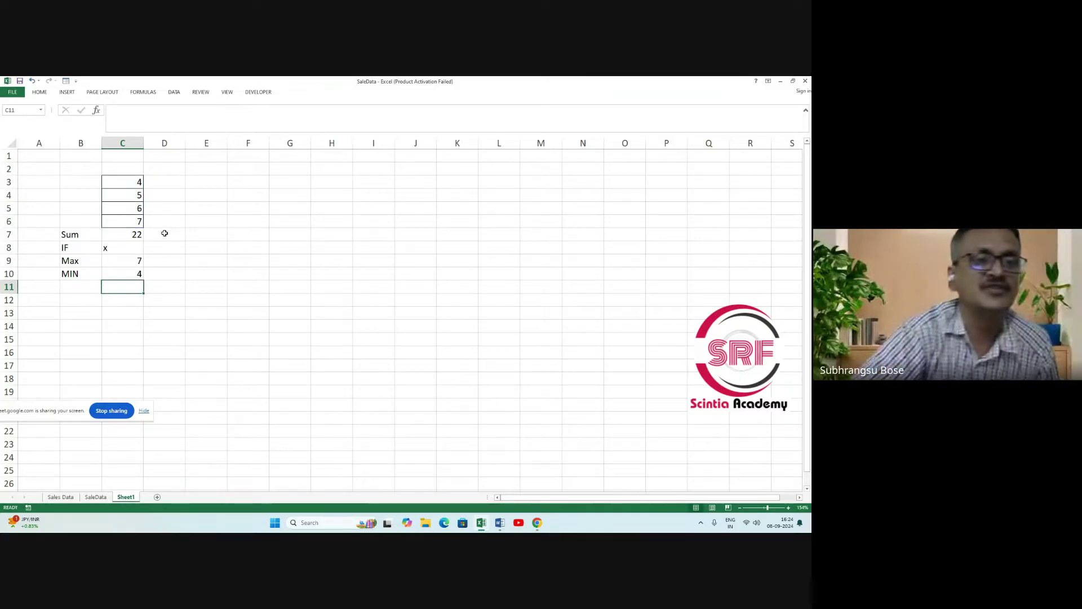
# Label cell B11 as Average and enter =AVERAGE(C3:C6) in C11.
pyautogui.click(90, 291)
pyautogui.write('A')
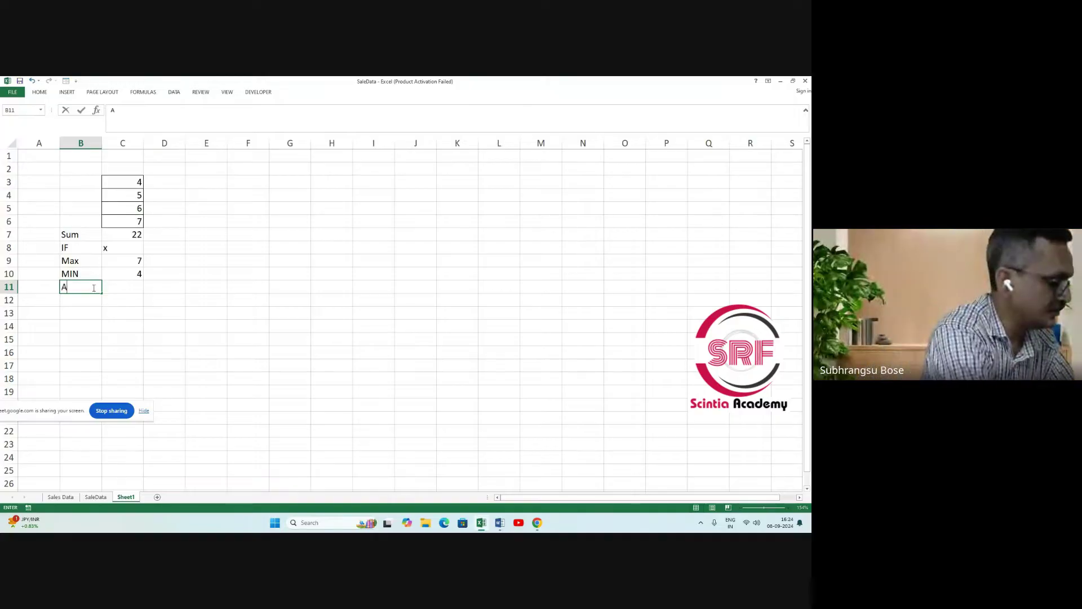
pyautogui.write('verage')
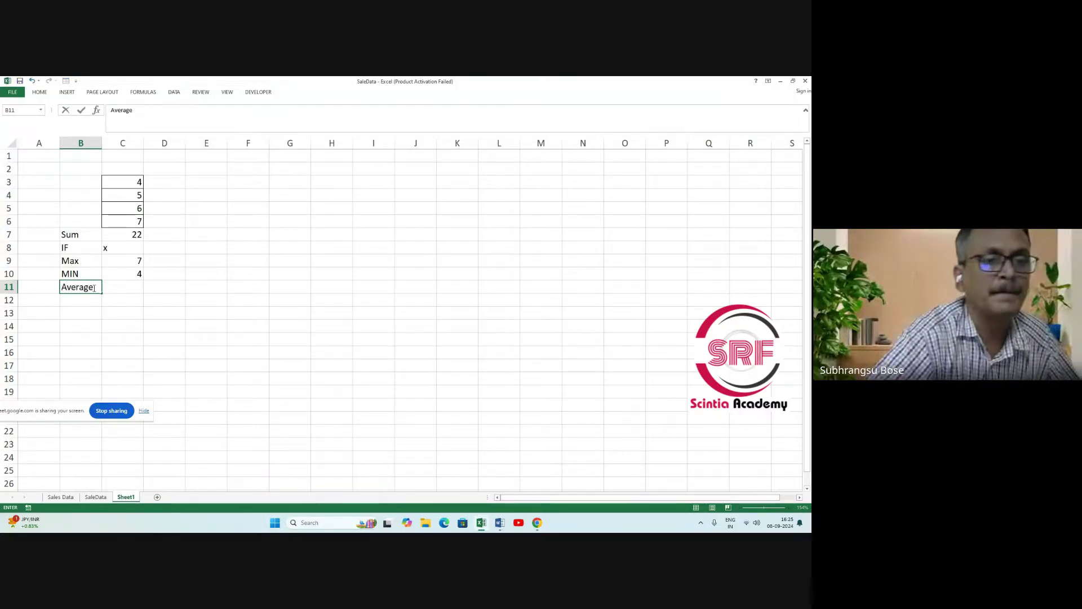
pyautogui.click(117, 288)
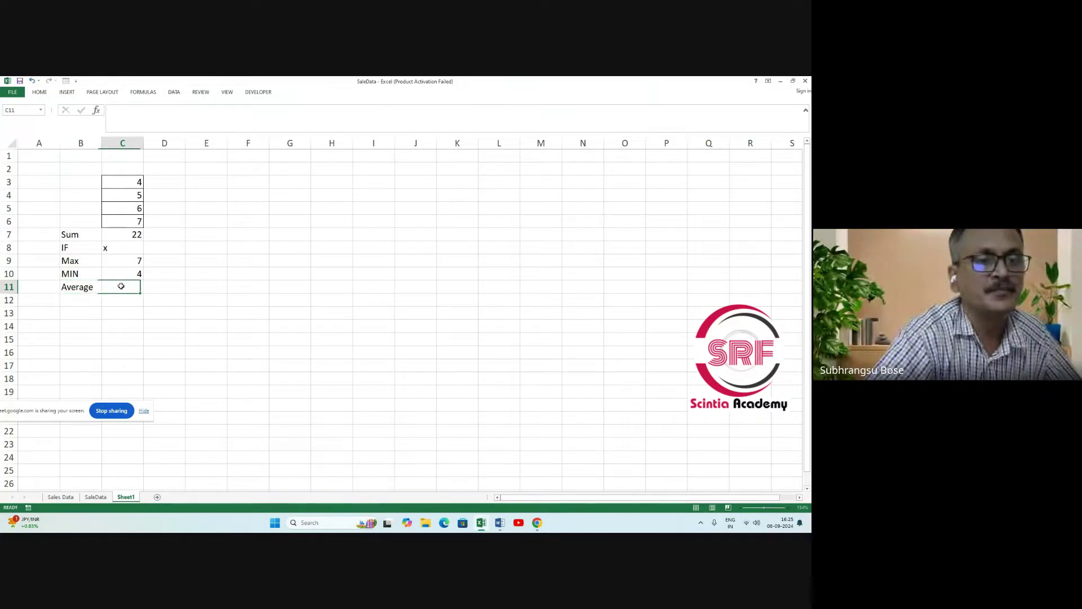
pyautogui.write('=av')
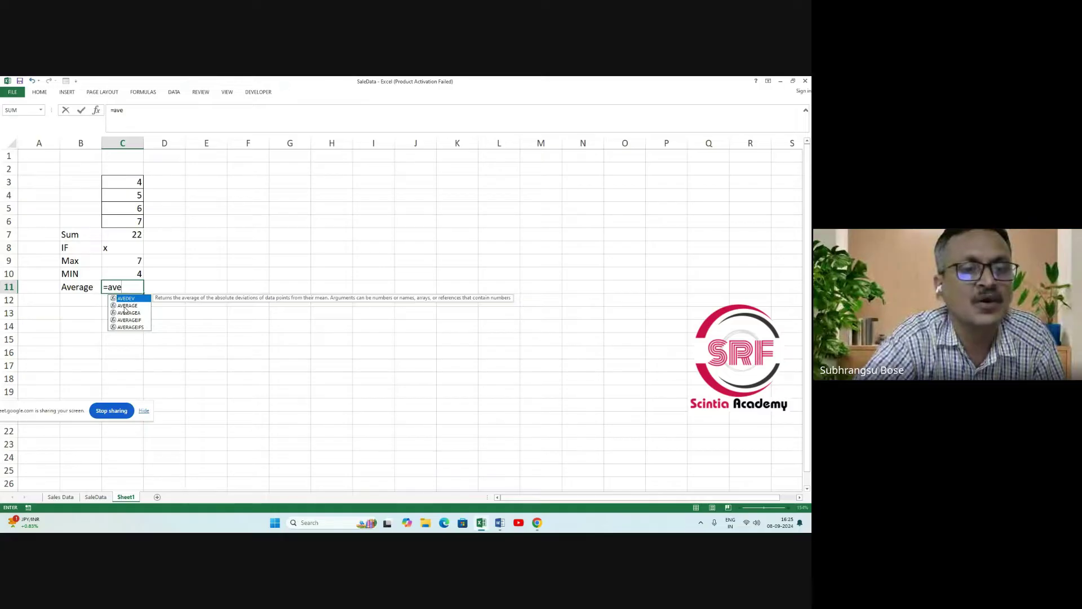
pyautogui.write('e')
pyautogui.doubleClick(125, 306)
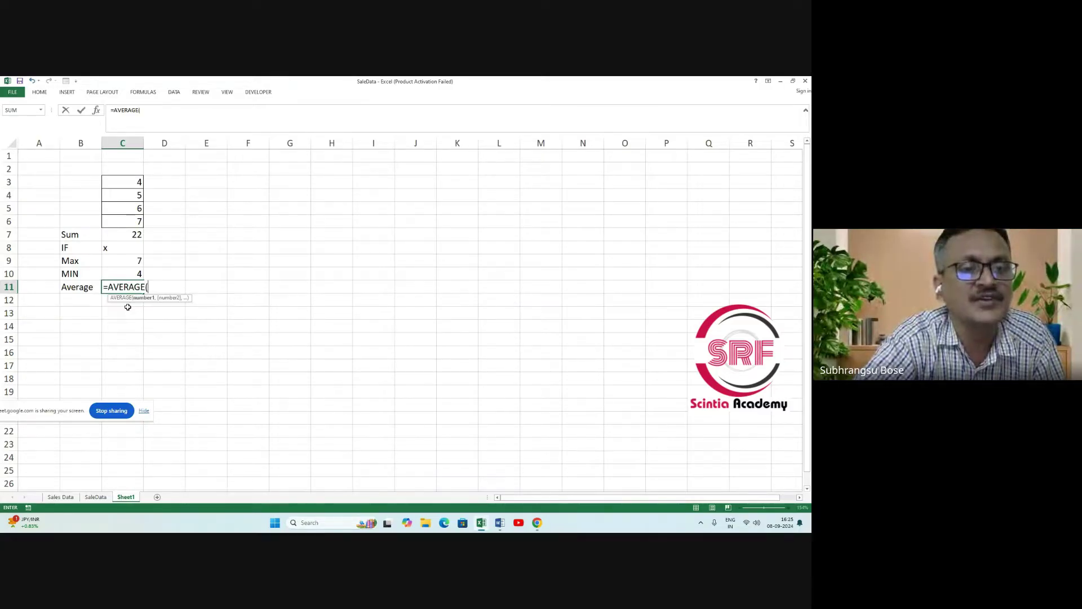
pyautogui.moveTo(124, 185); pyautogui.dragTo(133, 226)
pyautogui.write(')')
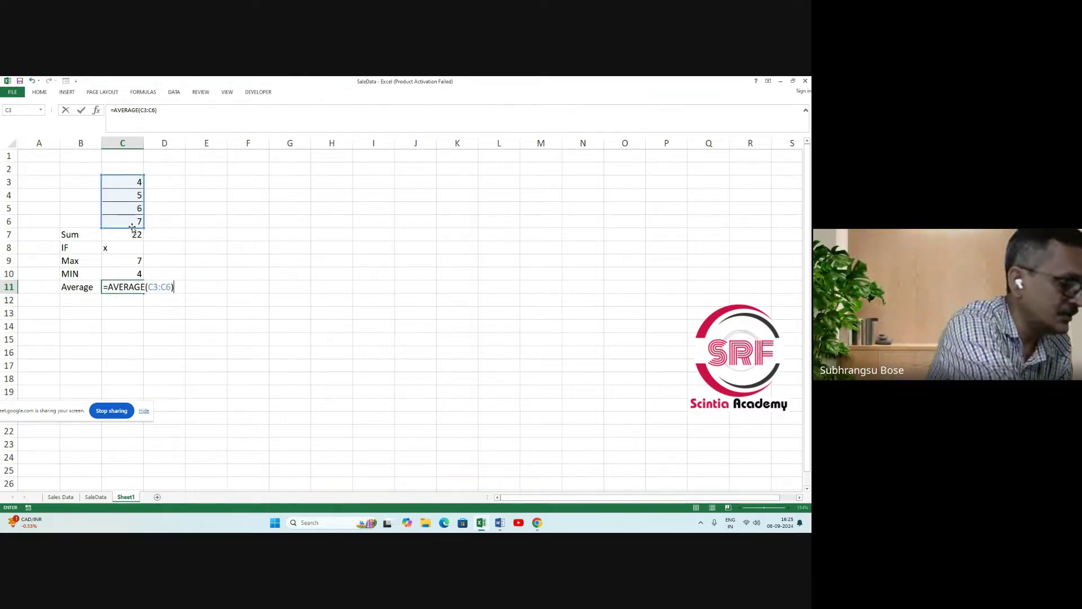
pyautogui.press('Return')
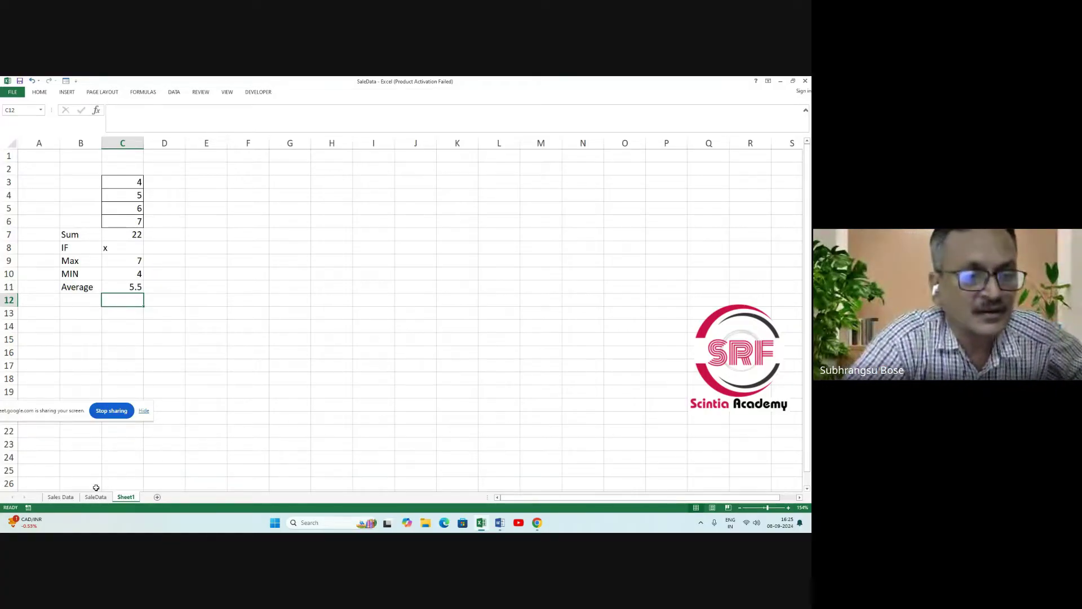
# Examine the sales records in the Sales Data sheet from the header row down to the totals below the last record.
pyautogui.click(66, 498)
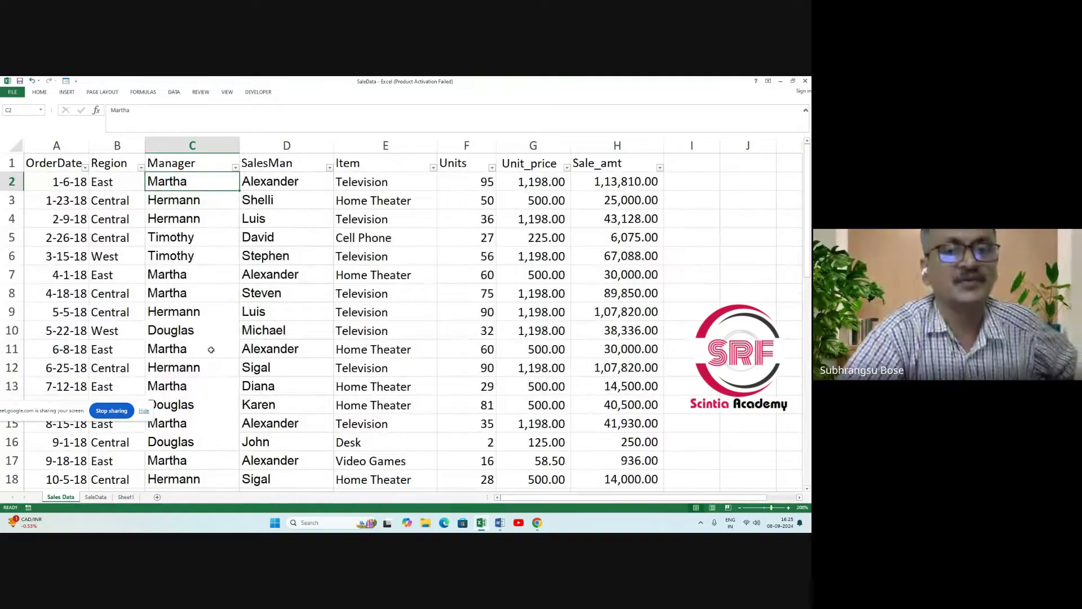
pyautogui.scroll(-3, 270, 316)
pyautogui.scroll(3, 459, 225)
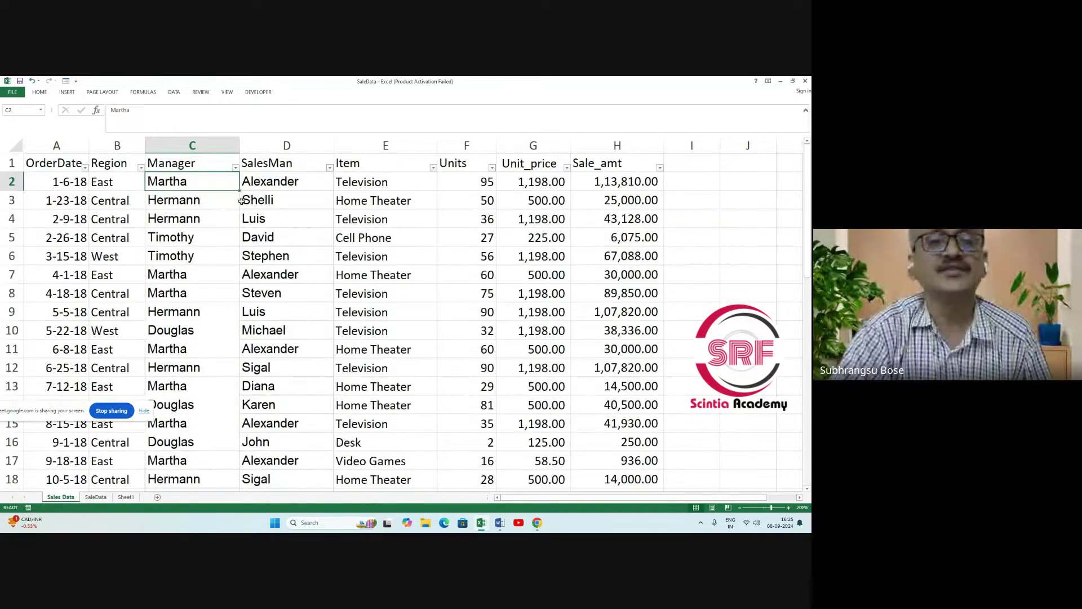
pyautogui.scroll(-1, 62, 169)
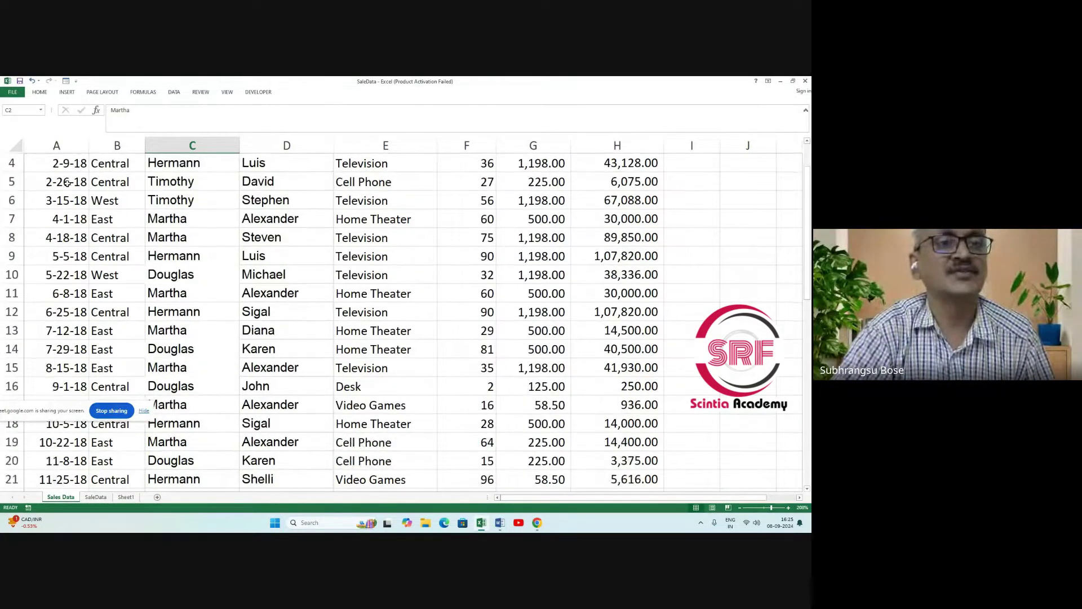
pyautogui.scroll(1, 68, 183)
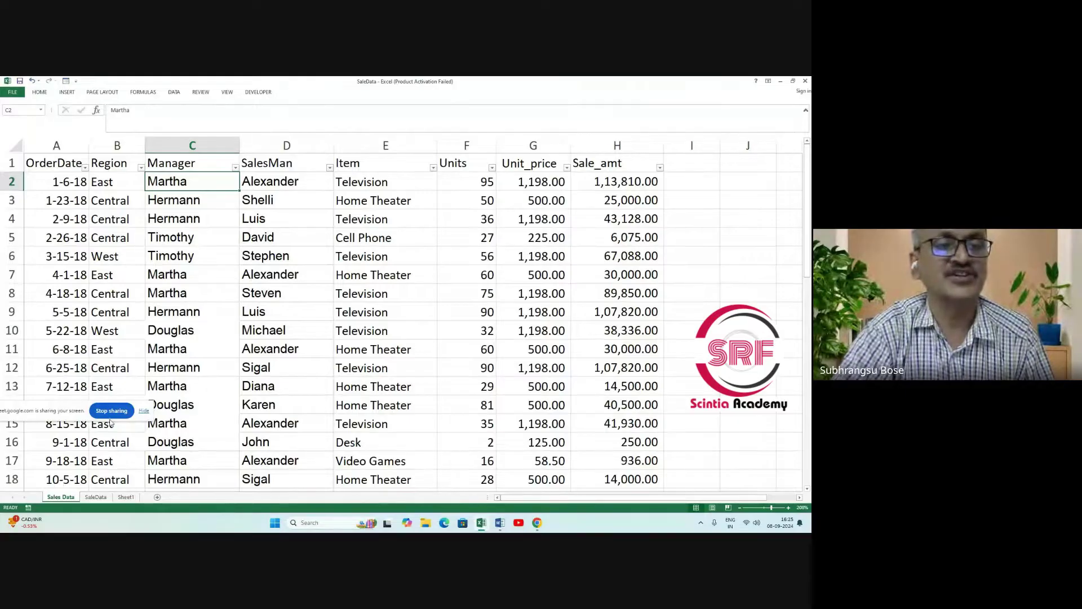
pyautogui.scroll(-5, 431, 244)
pyautogui.scroll(-1, 466, 313)
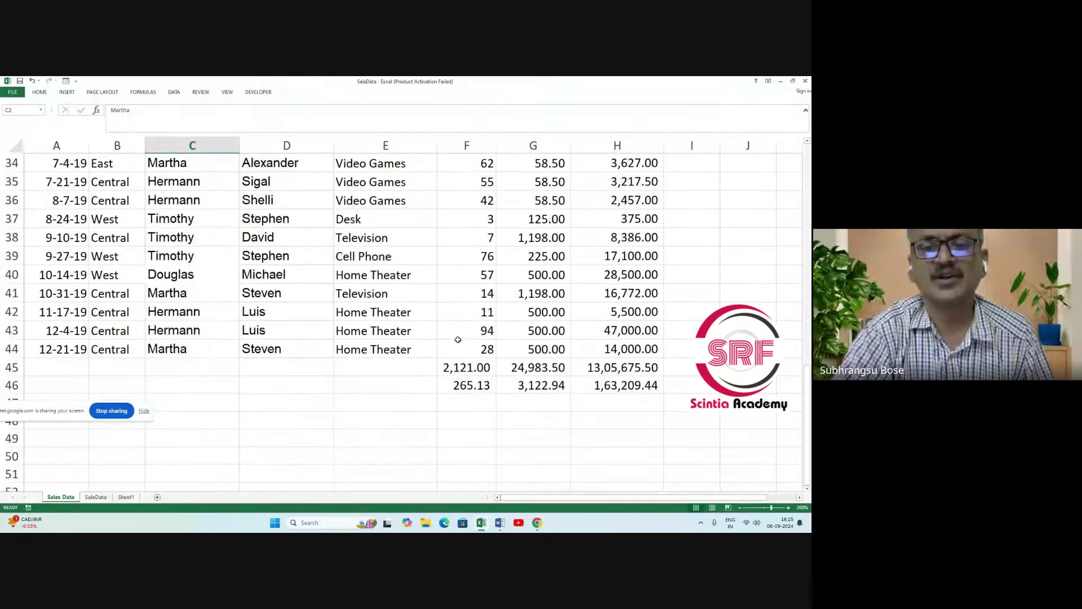
pyautogui.scroll(2, 459, 333)
pyautogui.scroll(-2, 456, 345)
# Clear the existing totals below the Units, Unit_price and Sale_amt columns by deleting the contents of F45:I49.
pyautogui.click(457, 364)
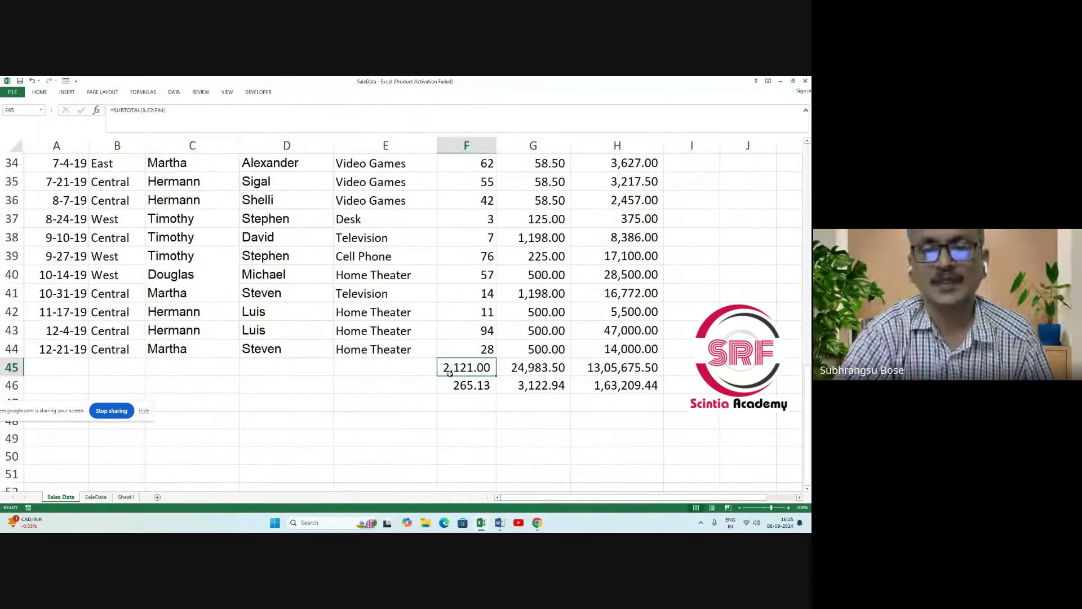
pyautogui.click(462, 420)
pyautogui.click(473, 372)
pyautogui.moveTo(479, 379); pyautogui.dragTo(680, 437)
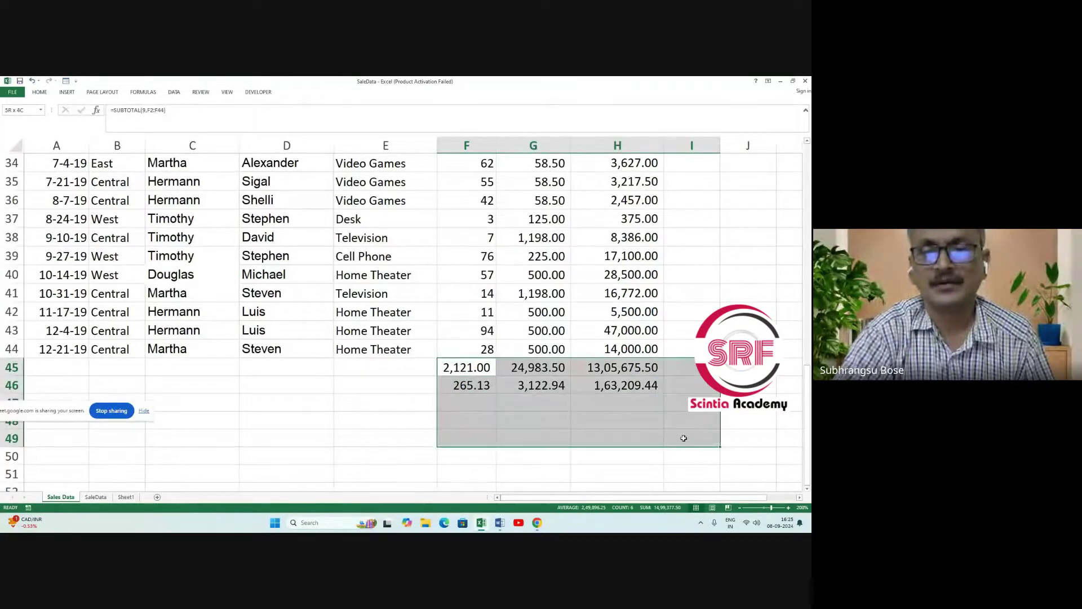
pyautogui.press('Delete')
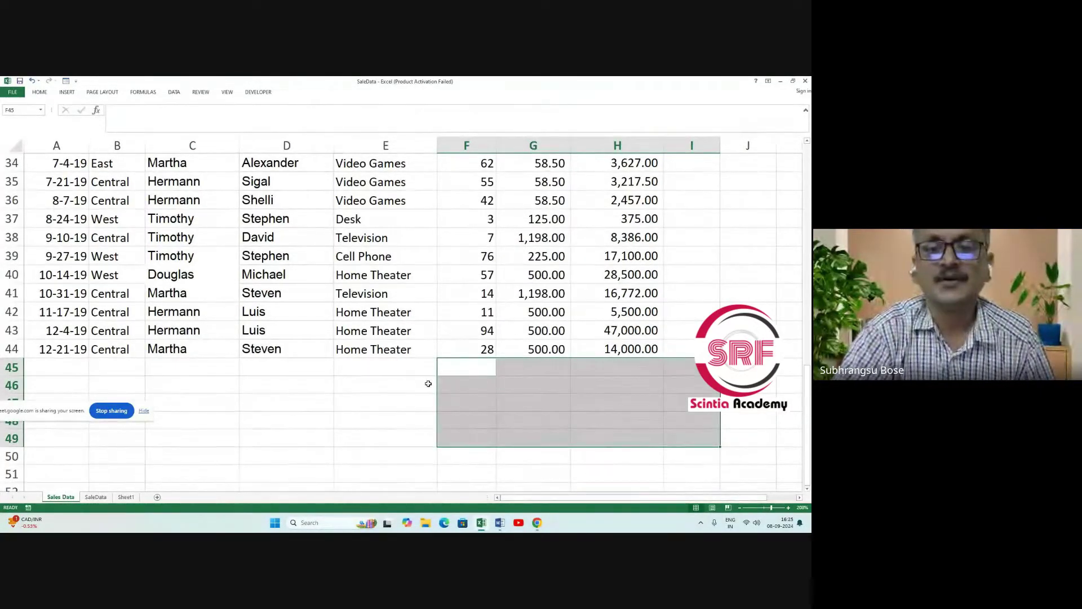
# Total the Units column by entering =SUM(F2:F44) in F45, directly below the last sales record.
pyautogui.scroll(11, 474, 383)
pyautogui.scroll(-5, 468, 355)
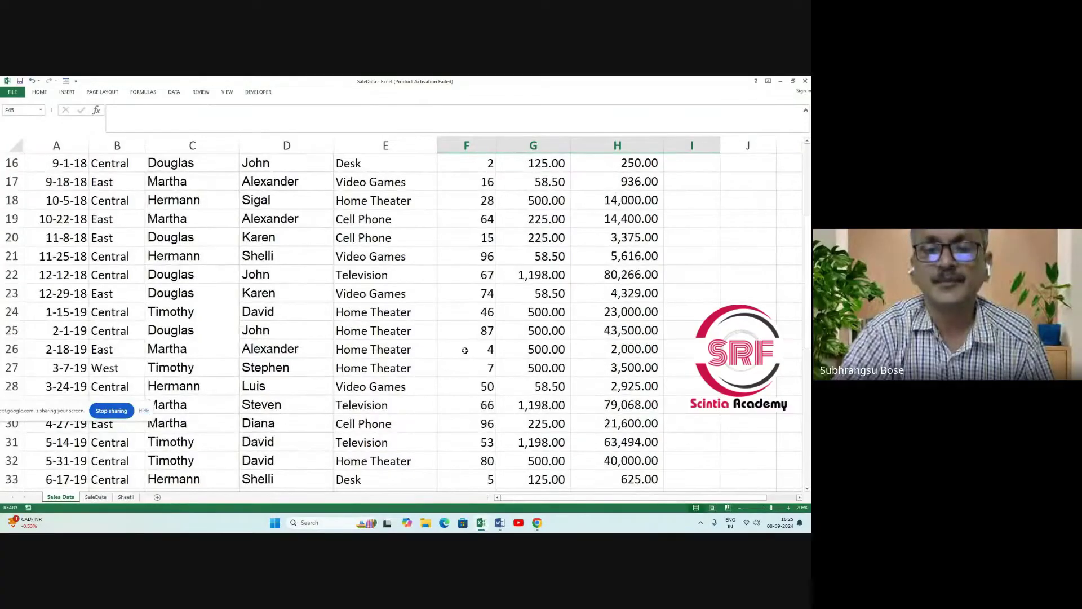
pyautogui.scroll(-8, 465, 351)
pyautogui.click(417, 326)
pyautogui.click(470, 255)
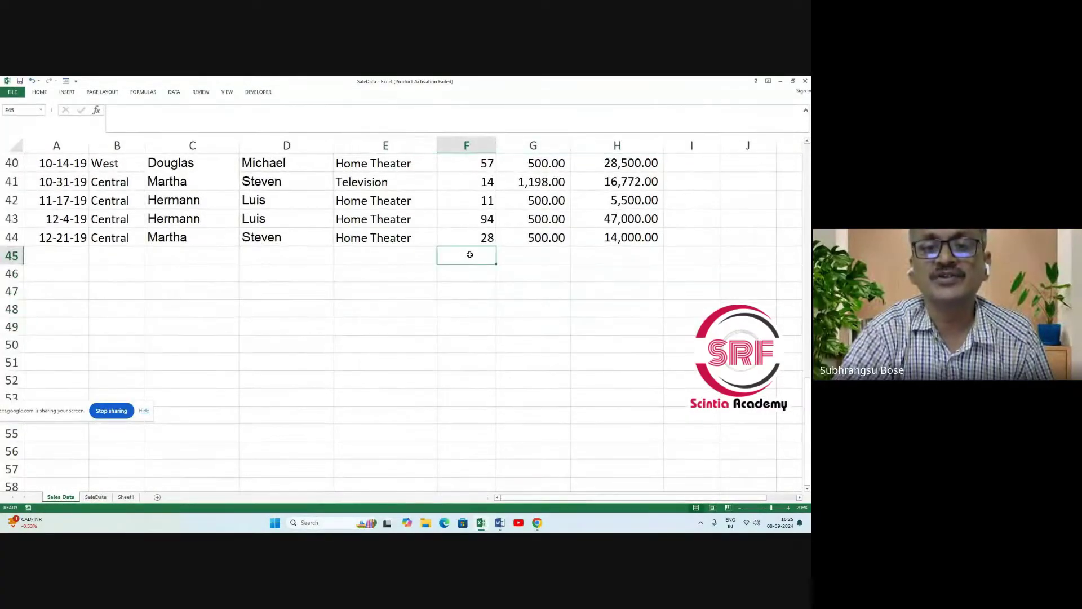
pyautogui.scroll(3, 467, 292)
pyautogui.scroll(-1, 476, 367)
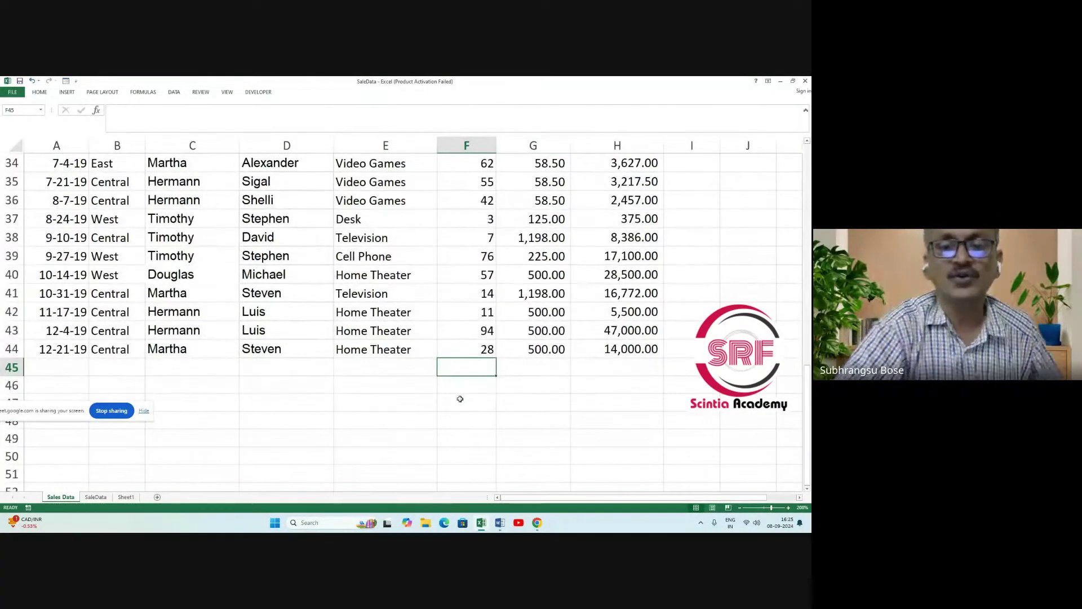
pyautogui.write('=')
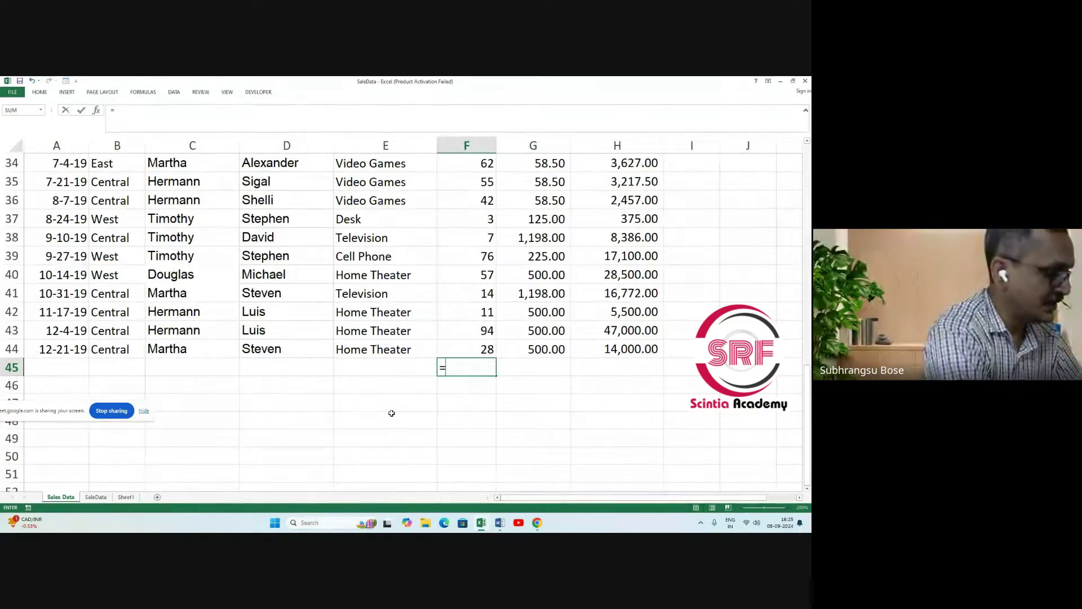
pyautogui.write('sum')
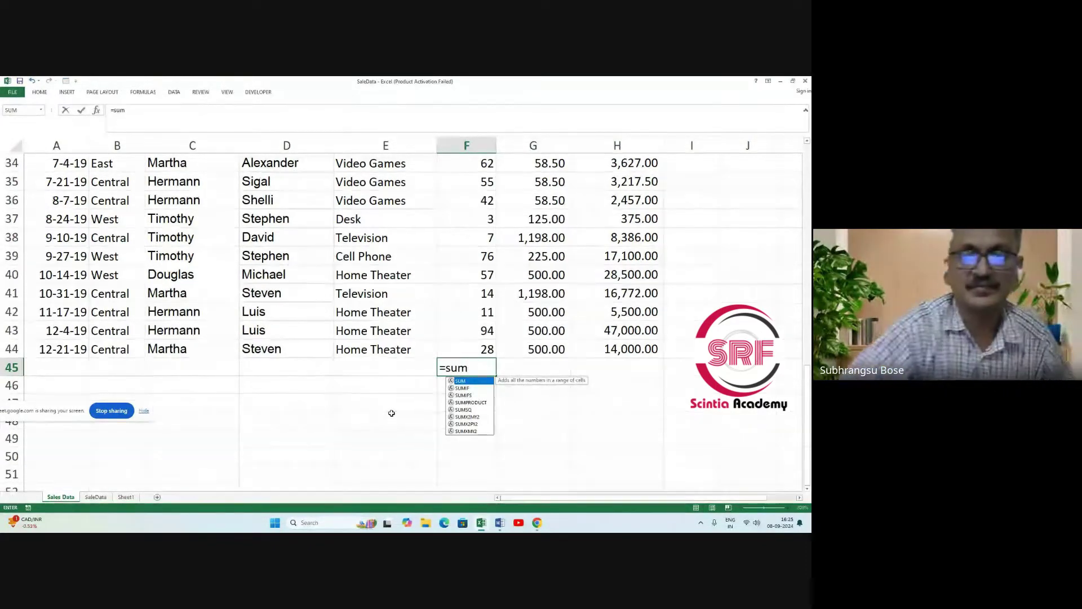
pyautogui.click(474, 374)
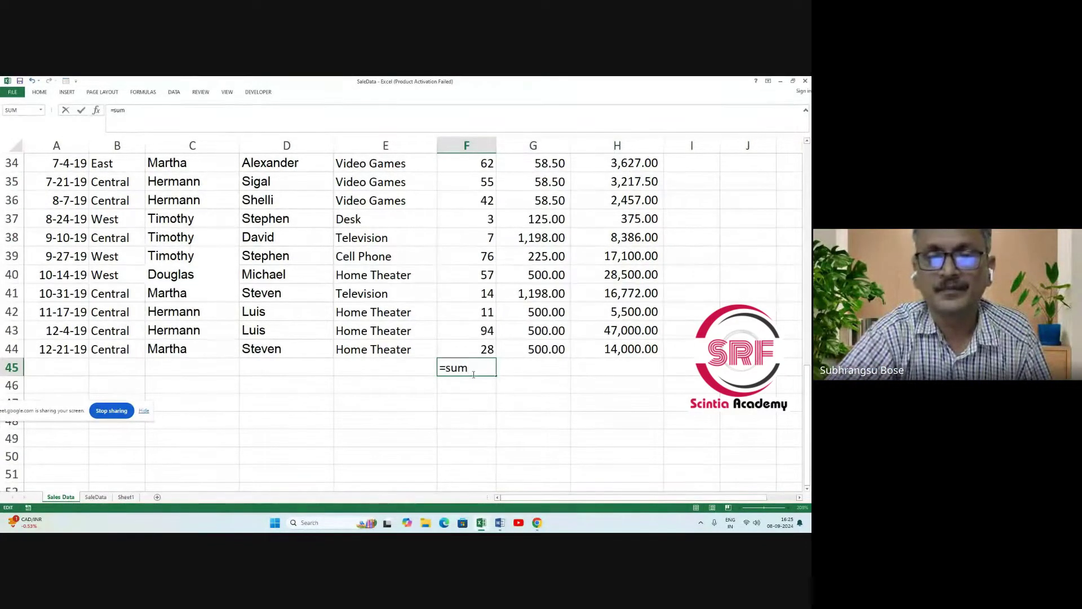
pyautogui.press('BackSpace')
pyautogui.write('m')
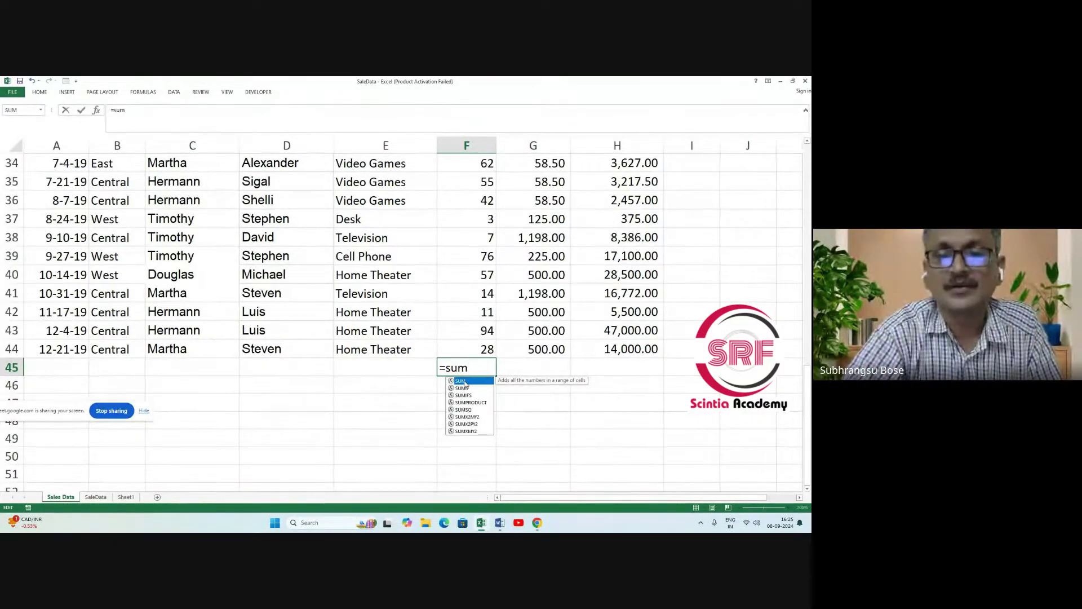
pyautogui.doubleClick(466, 383)
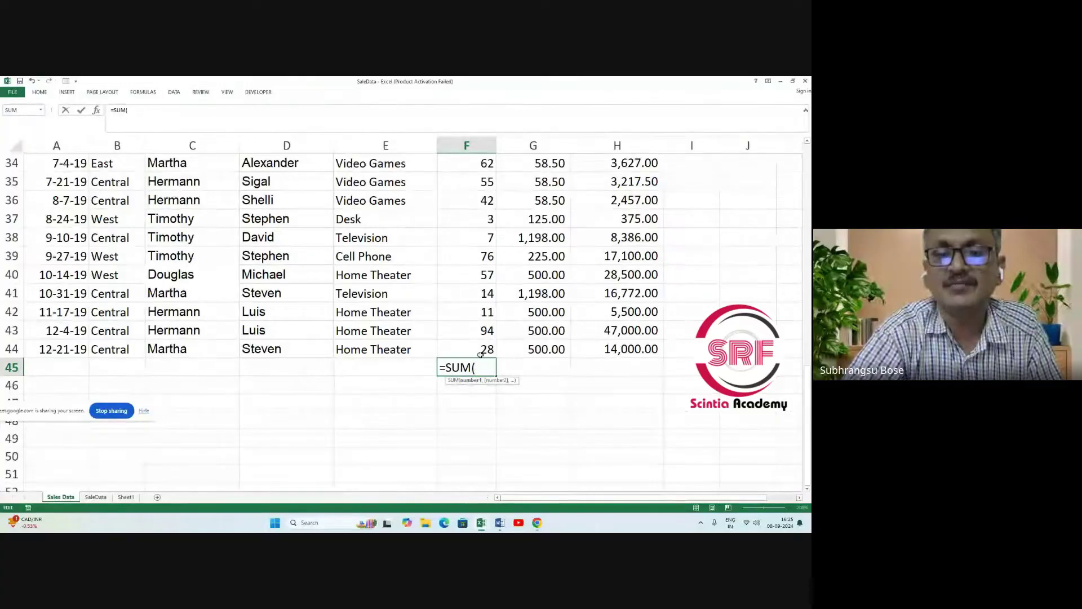
pyautogui.moveTo(480, 351); pyautogui.dragTo(474, 179)
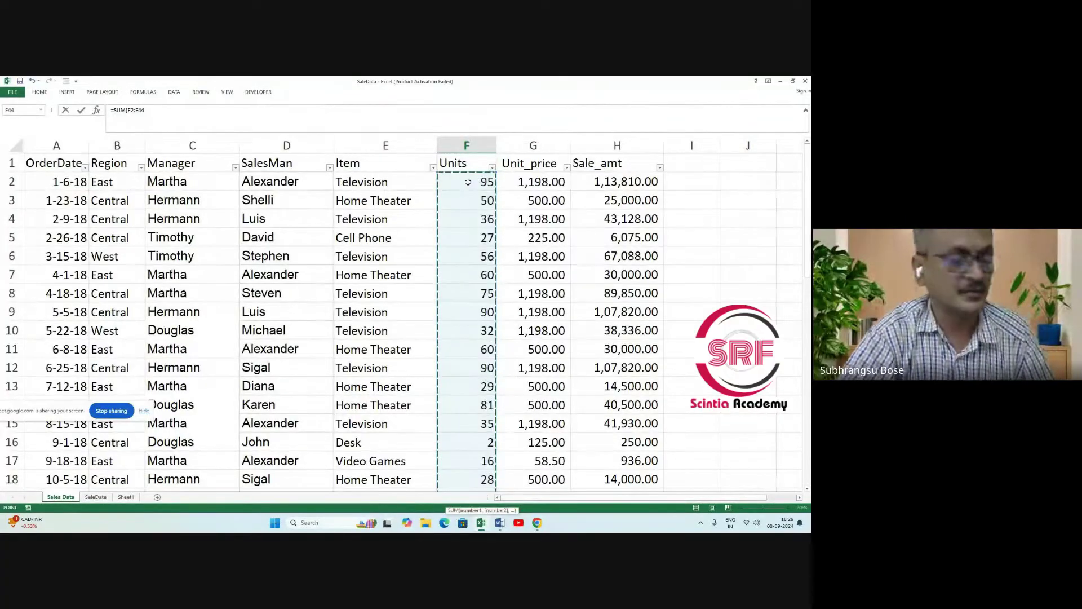
pyautogui.press('Return')
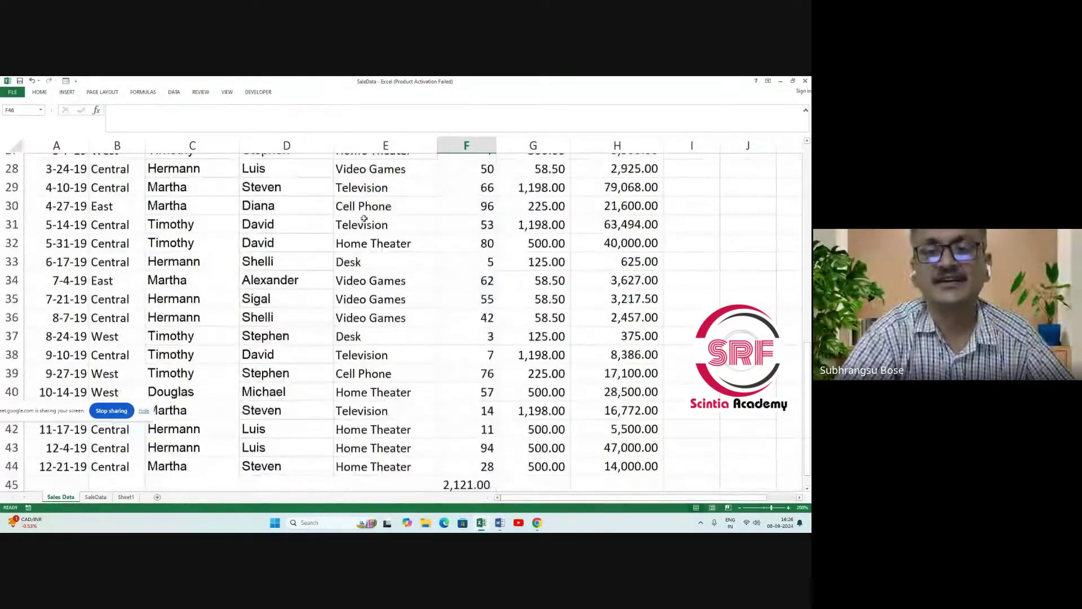
# Format the Units total in F45 with the Number category and 0 decimal places.
pyautogui.scroll(-3, 457, 324)
pyautogui.press('Up')
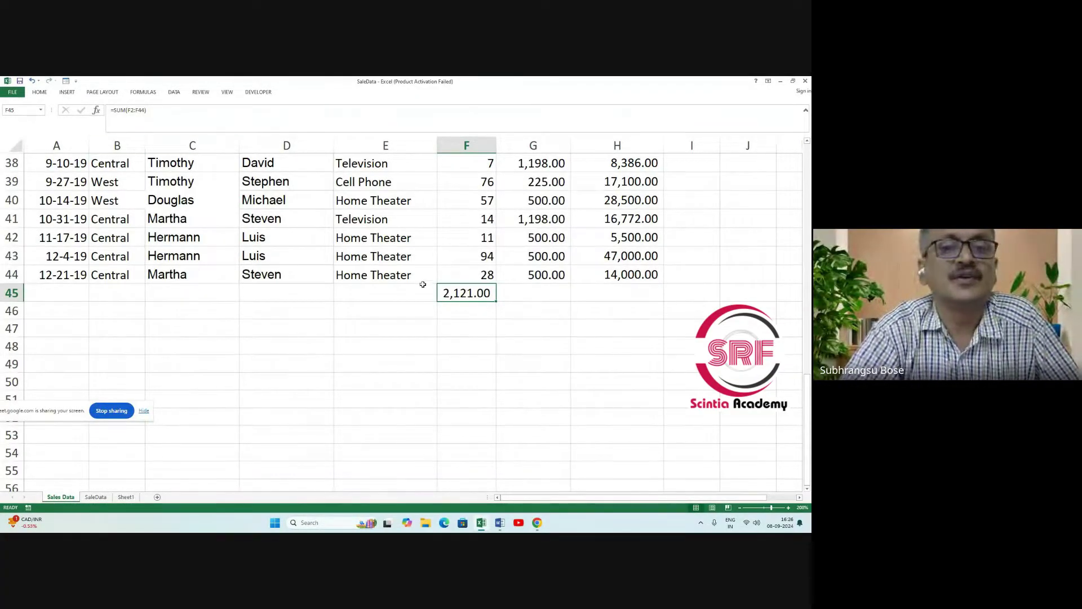
pyautogui.rightClick(461, 296)
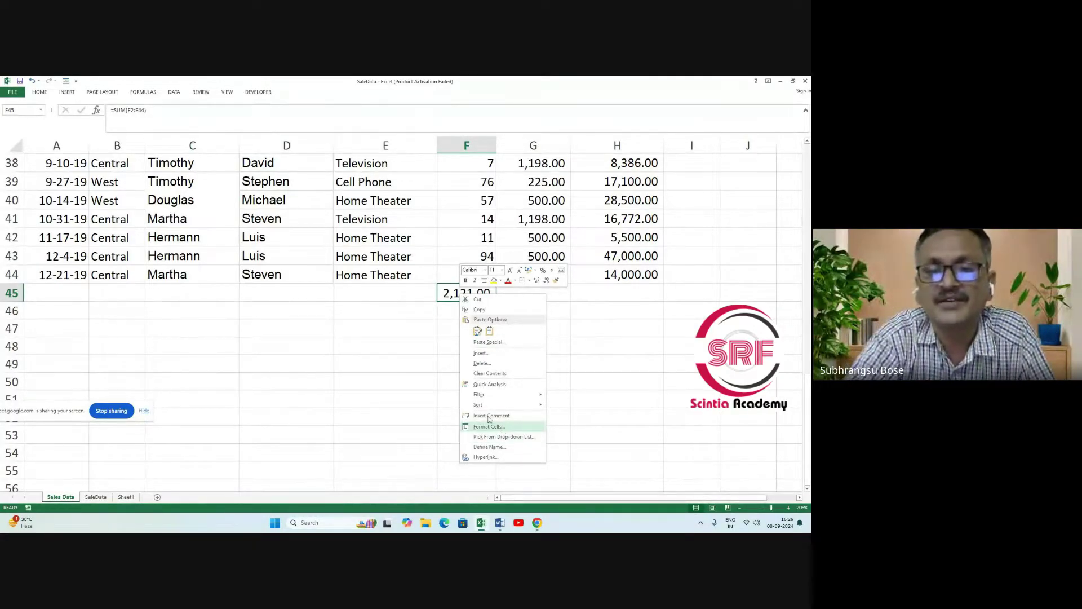
pyautogui.click(453, 295)
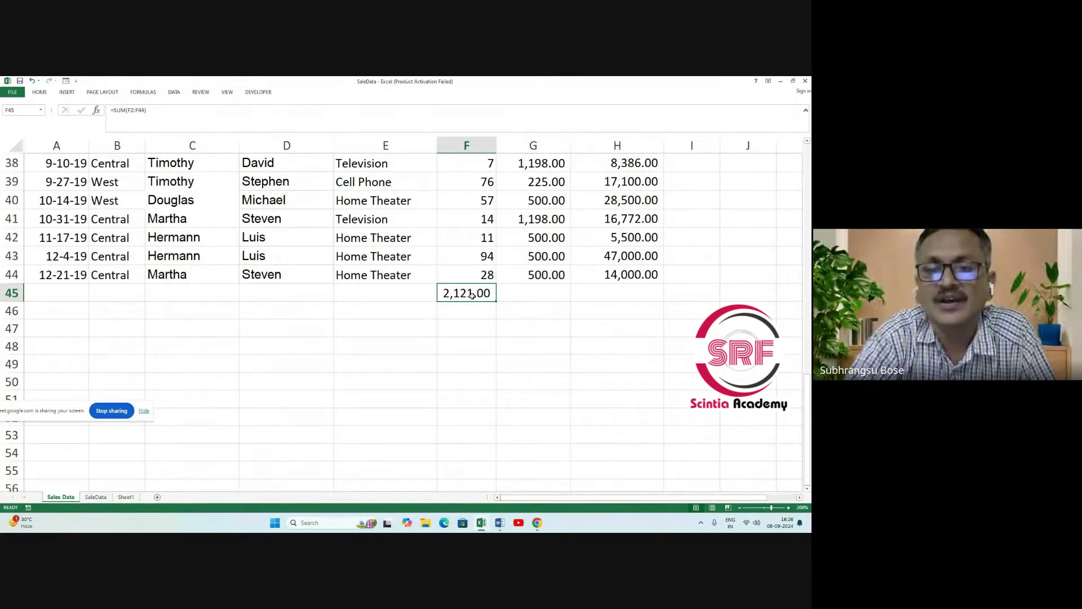
pyautogui.rightClick(472, 295)
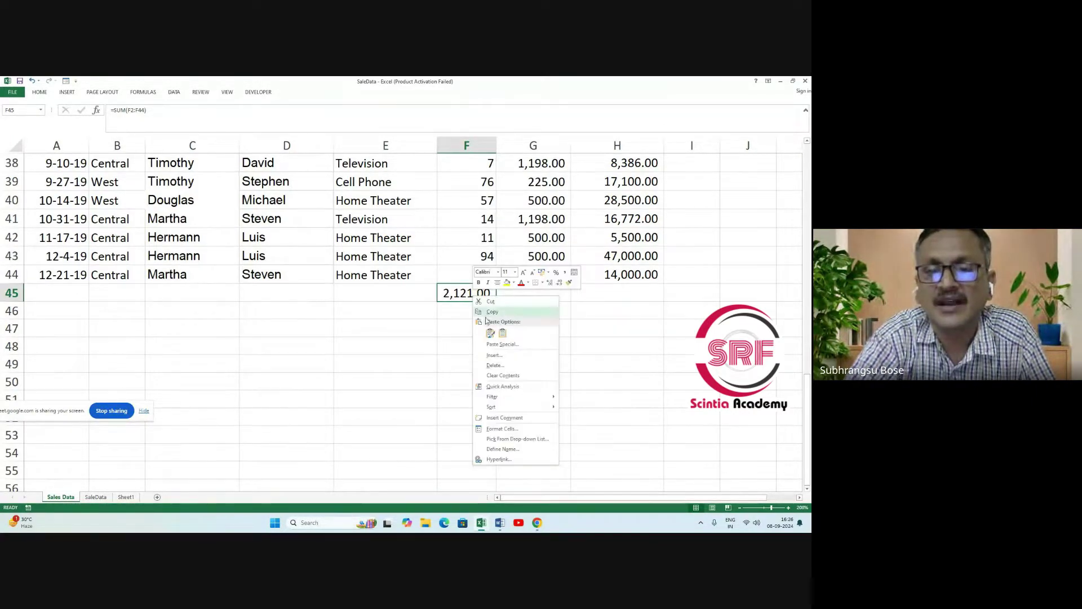
pyautogui.click(499, 431)
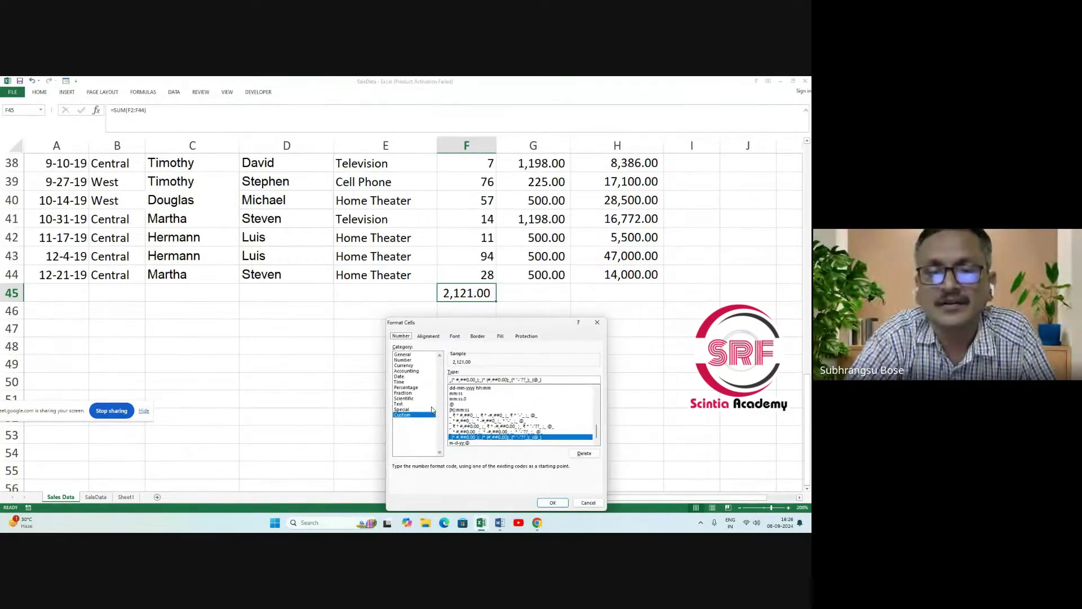
pyautogui.click(410, 363)
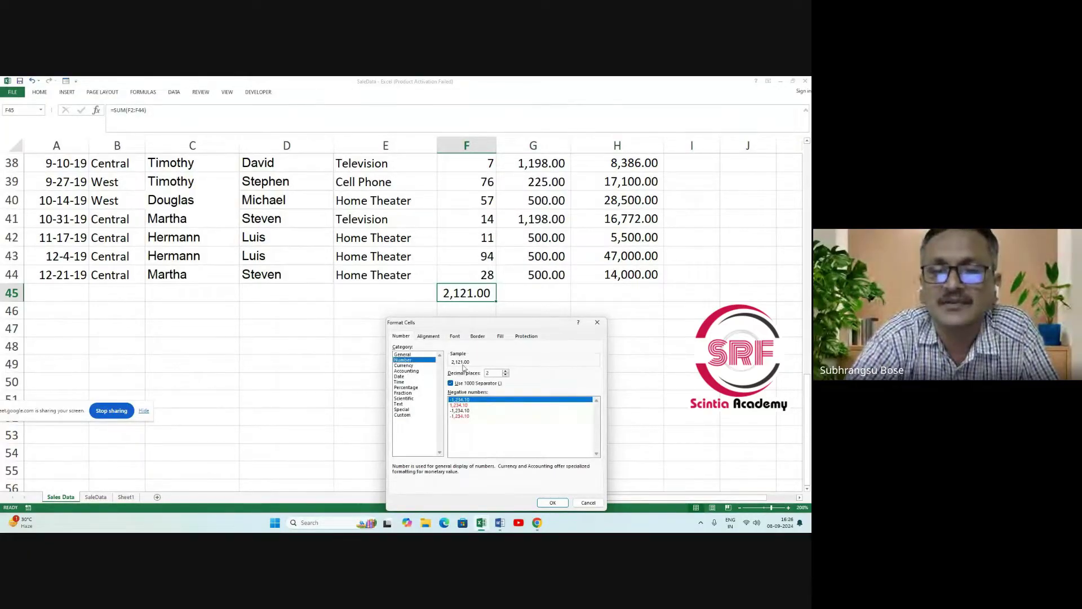
pyautogui.click(506, 372)
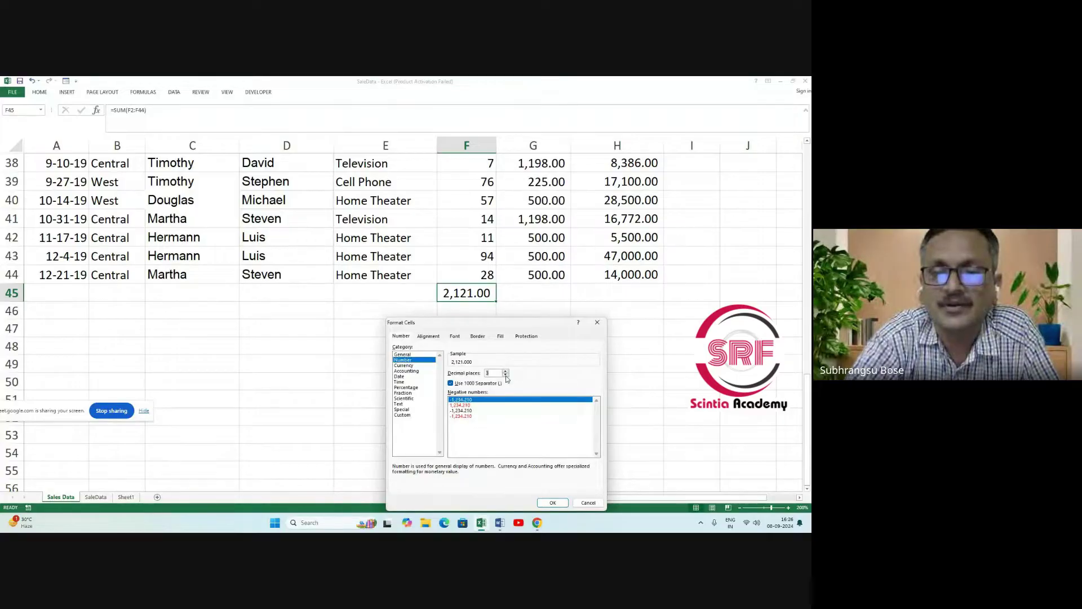
pyautogui.click(507, 375)
pyautogui.click(506, 375)
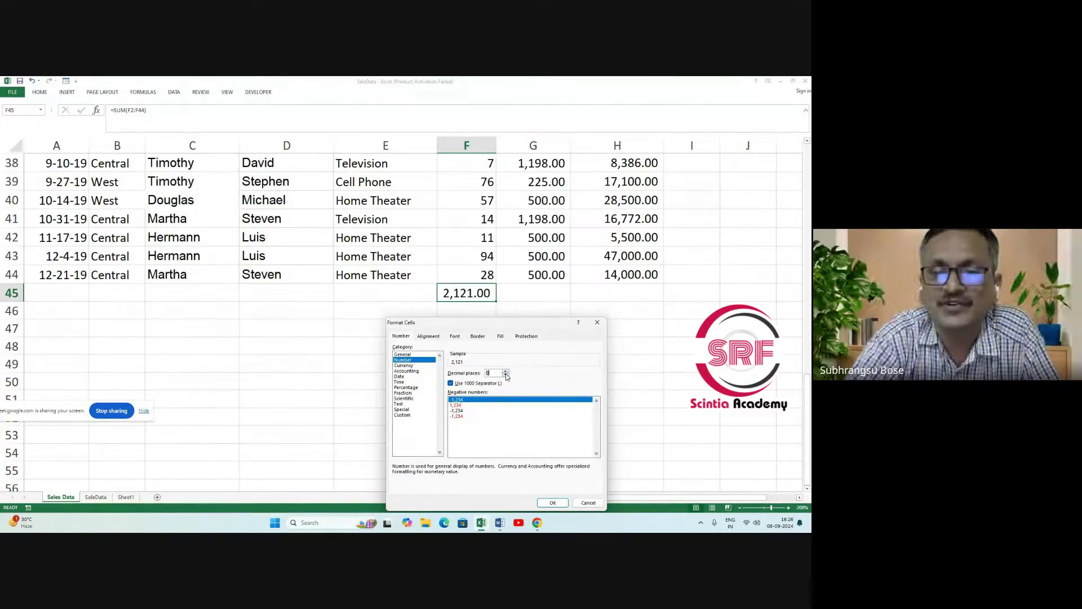
pyautogui.click(553, 502)
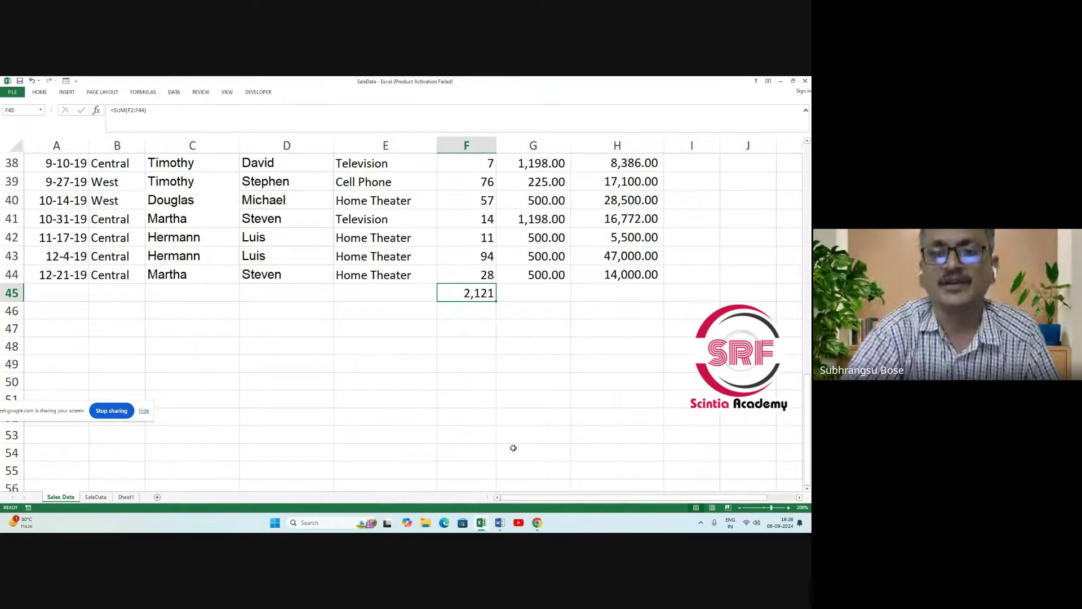
pyautogui.click(474, 362)
pyautogui.press('Up')
pyautogui.press('Up')
pyautogui.press('Up')
pyautogui.press('Up')
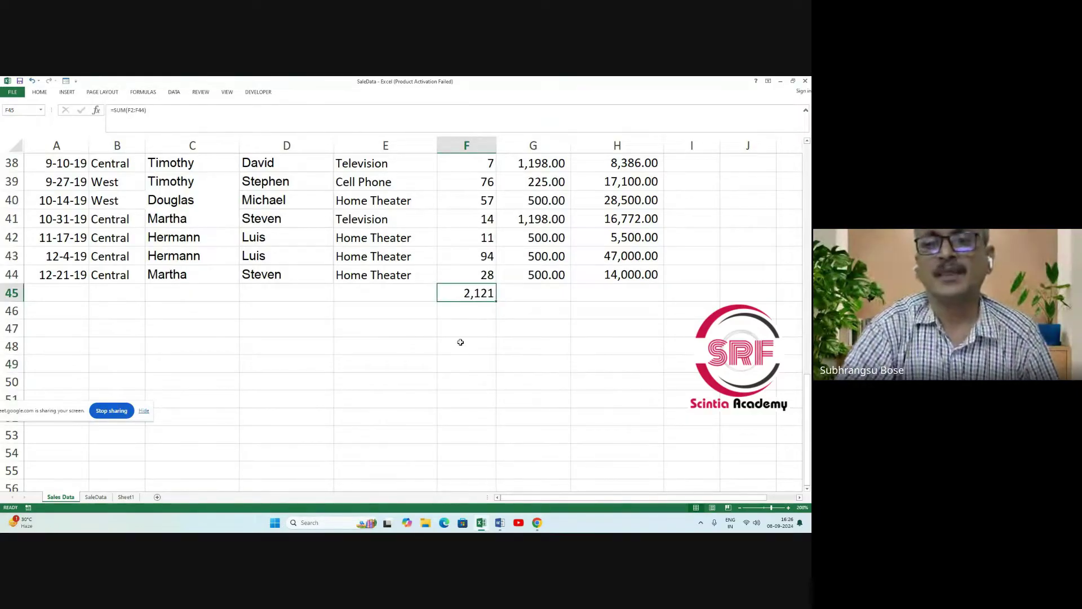
# Total the Unit_price column by entering =SUM(G2:G44) in G45.
pyautogui.click(522, 294)
pyautogui.write('=sum')
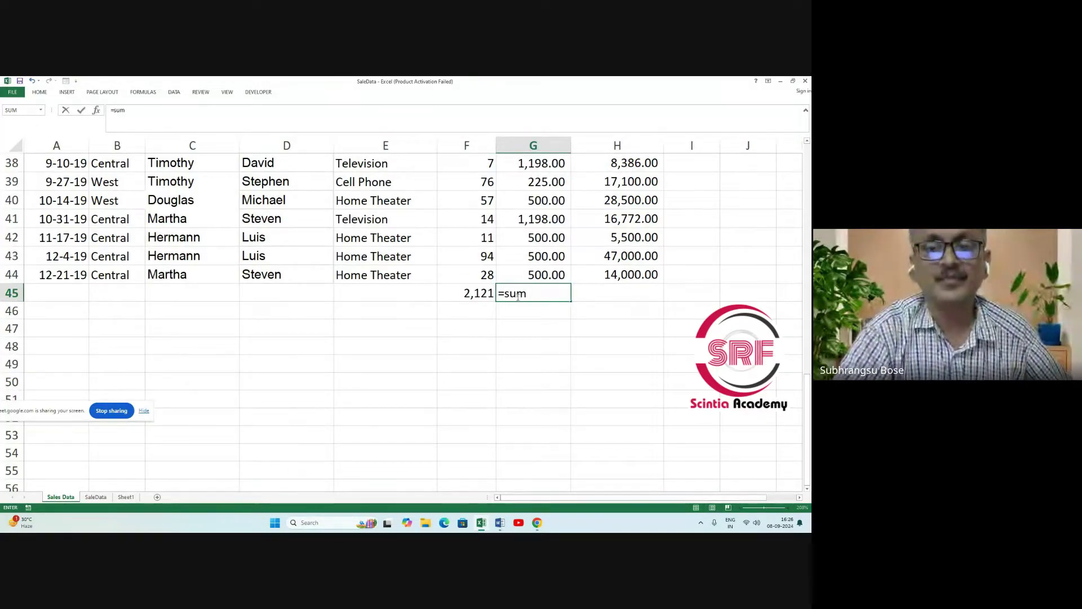
pyautogui.press('BackSpace')
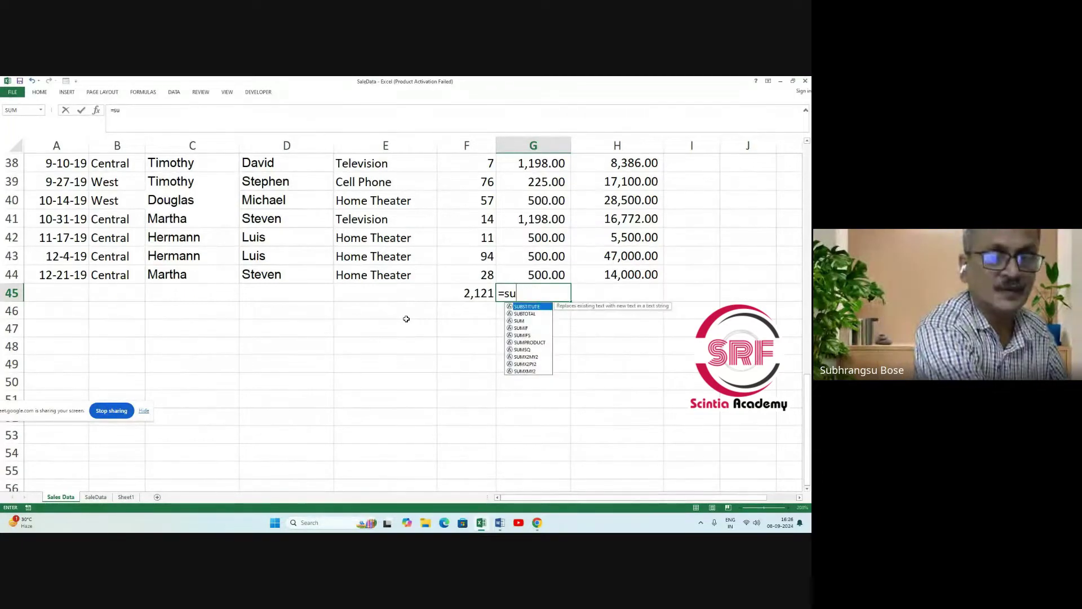
pyautogui.press('BackSpace')
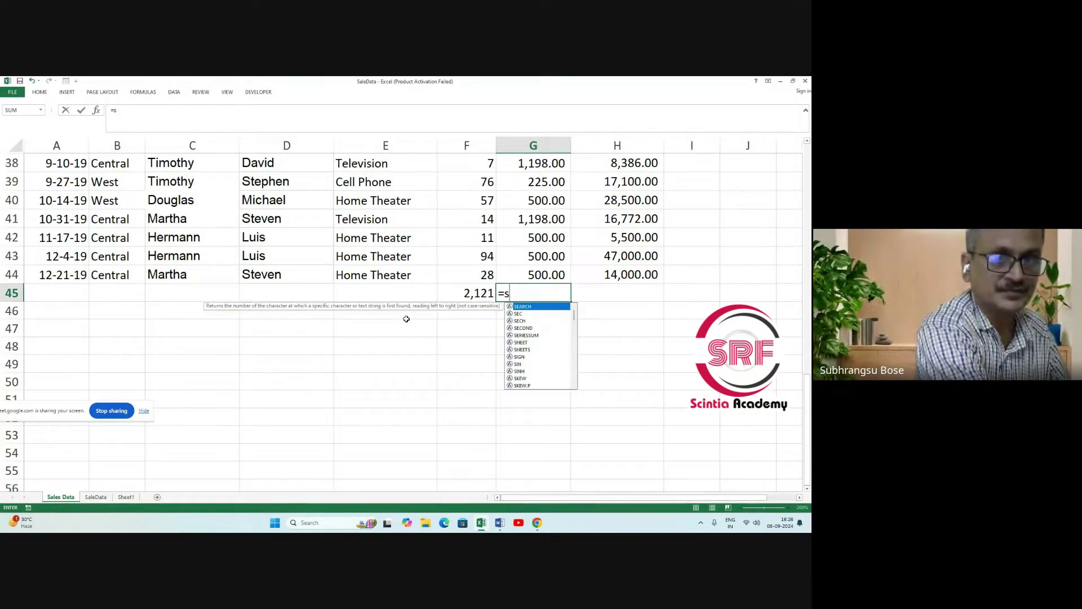
pyautogui.press('BackSpace')
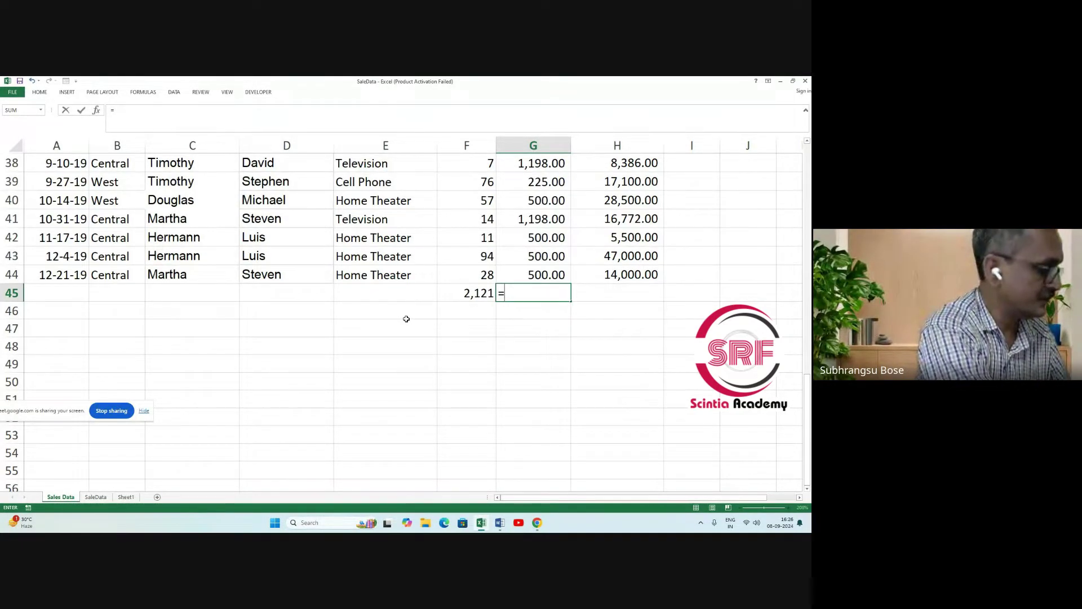
pyautogui.write('Su')
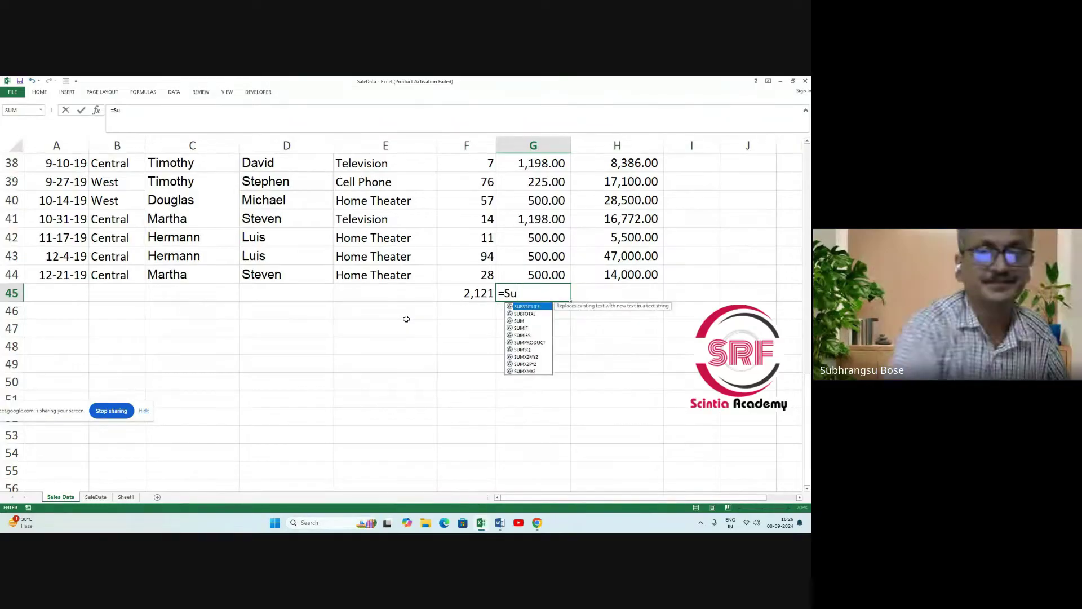
pyautogui.doubleClick(524, 322)
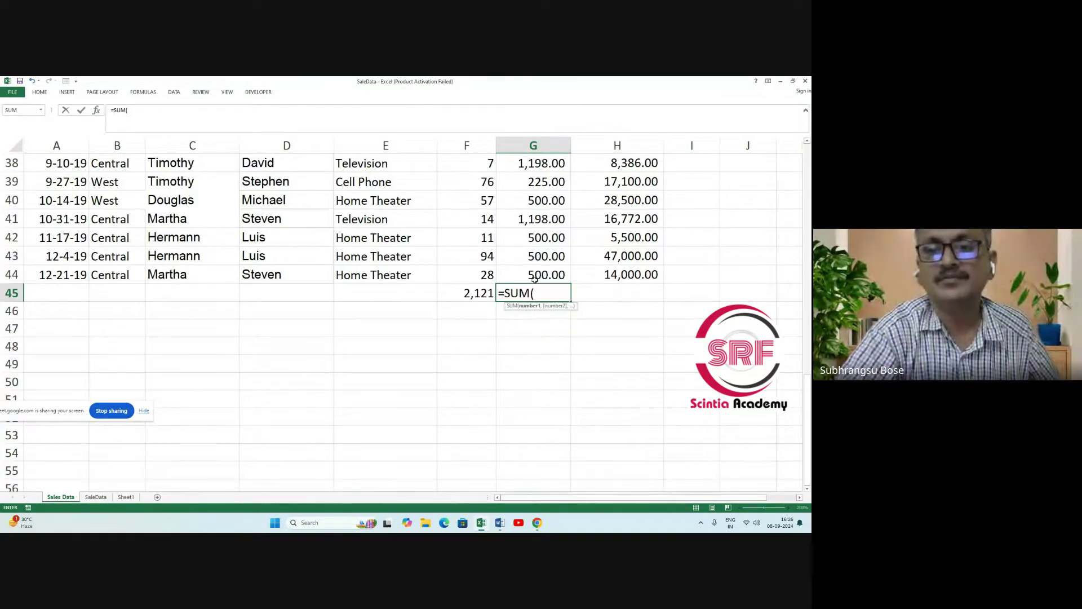
pyautogui.moveTo(534, 277); pyautogui.dragTo(540, 180)
pyautogui.press('Return')
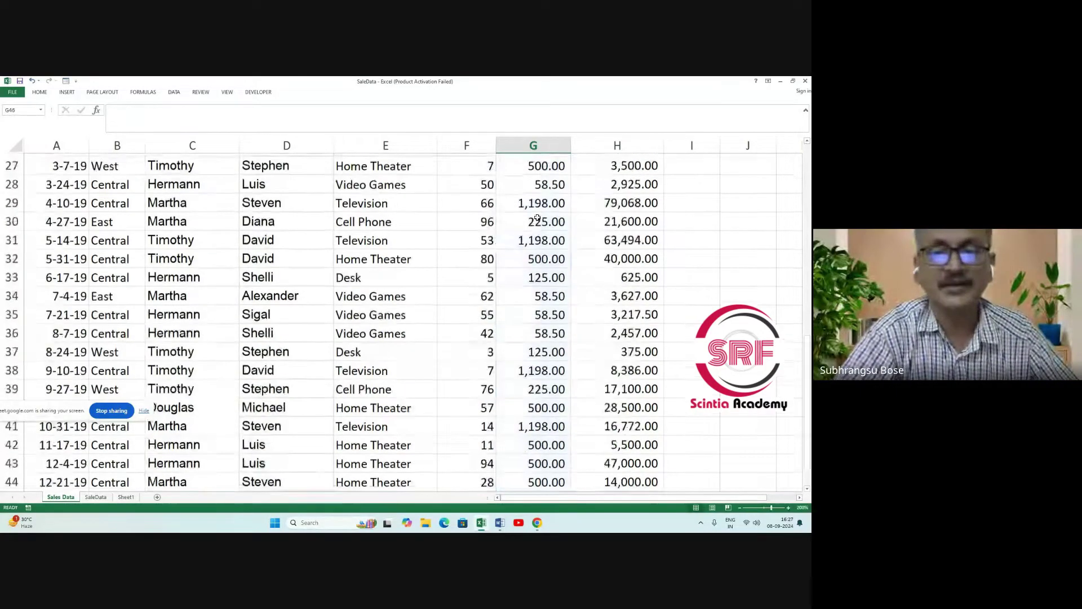
pyautogui.click(555, 236)
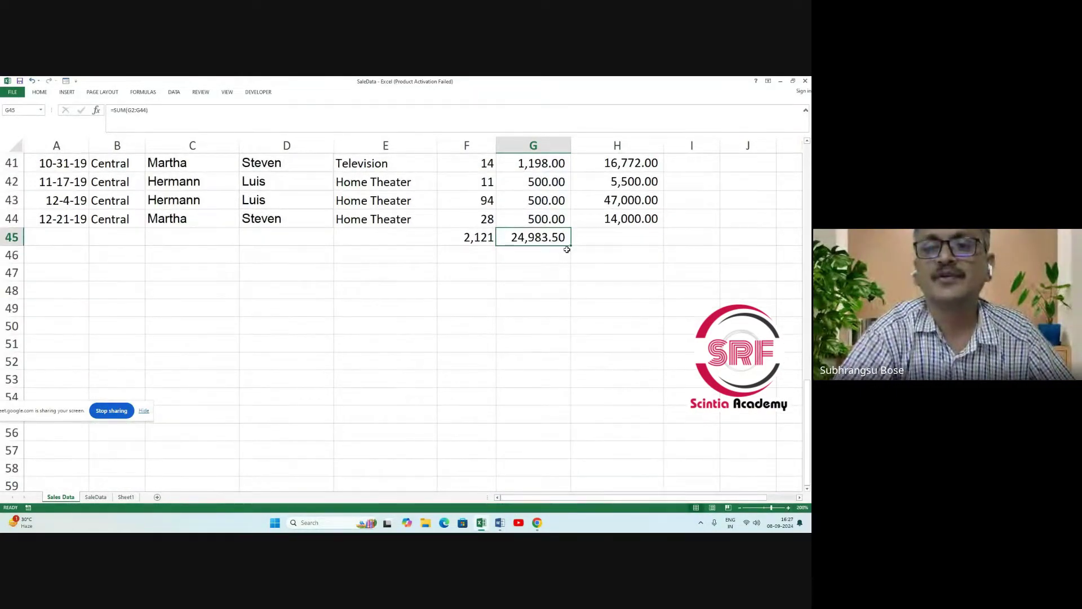
# Compare the Item and Unit_price values of the first records with the Unit_price total below the last record.
pyautogui.click(627, 239)
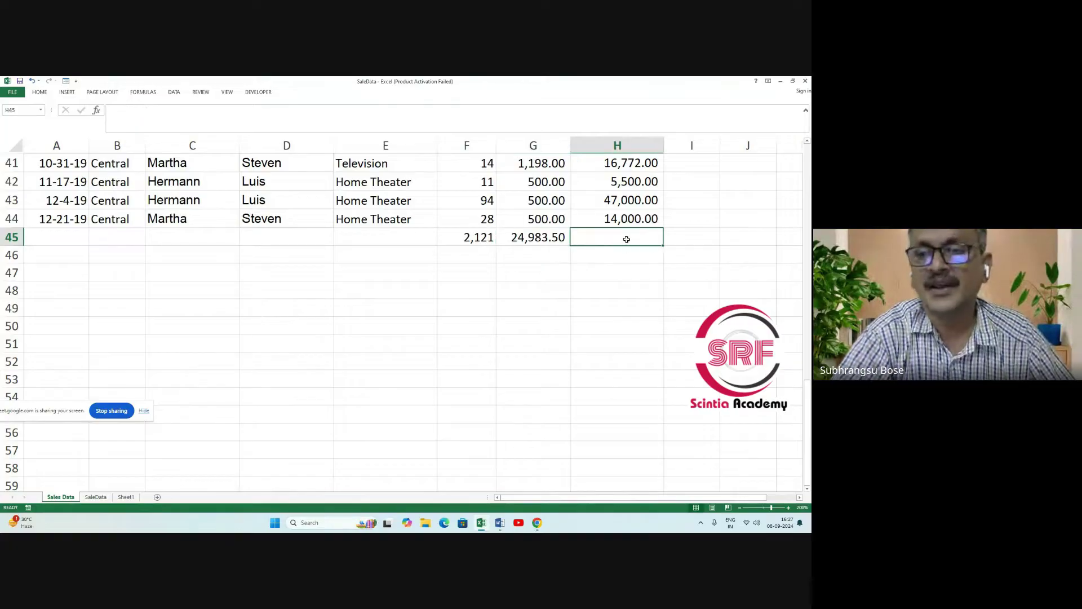
pyautogui.scroll(13, 464, 331)
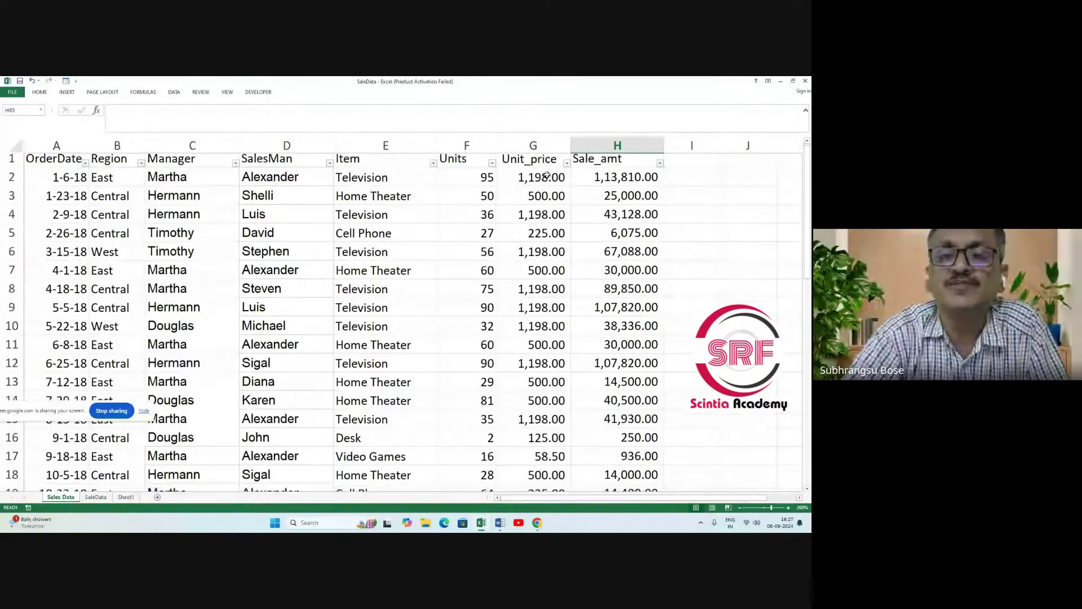
pyautogui.scroll(-5, 541, 182)
pyautogui.scroll(5, 543, 183)
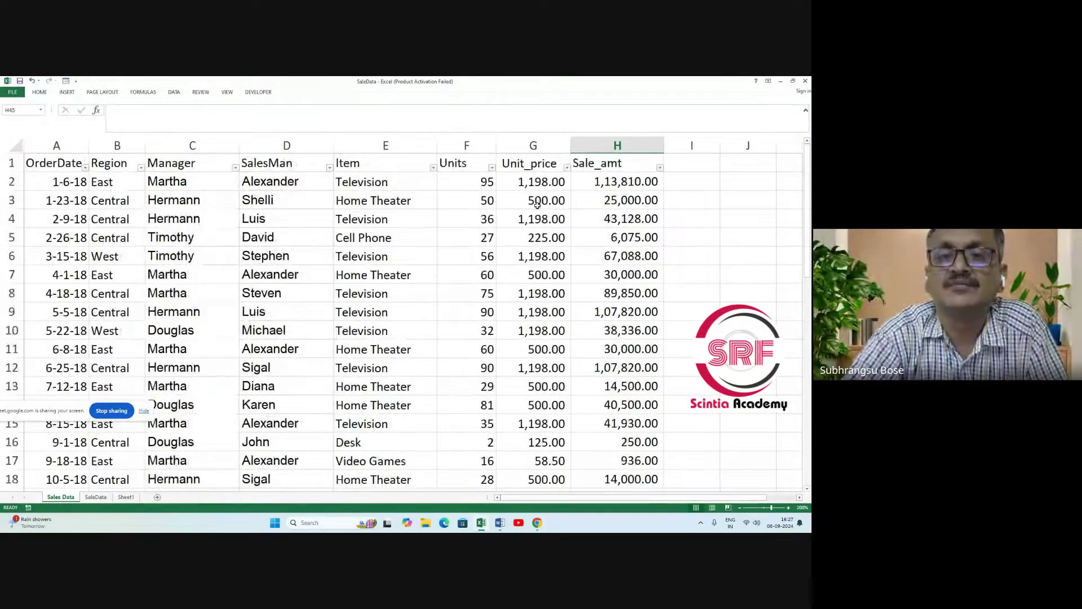
pyautogui.click(384, 181)
pyautogui.click(532, 185)
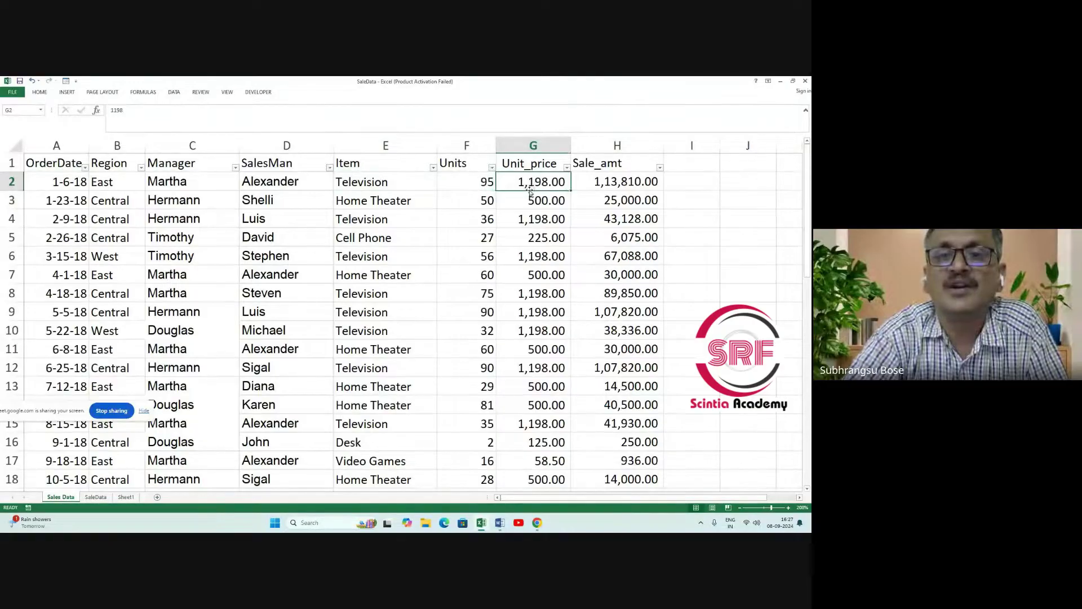
pyautogui.click(367, 203)
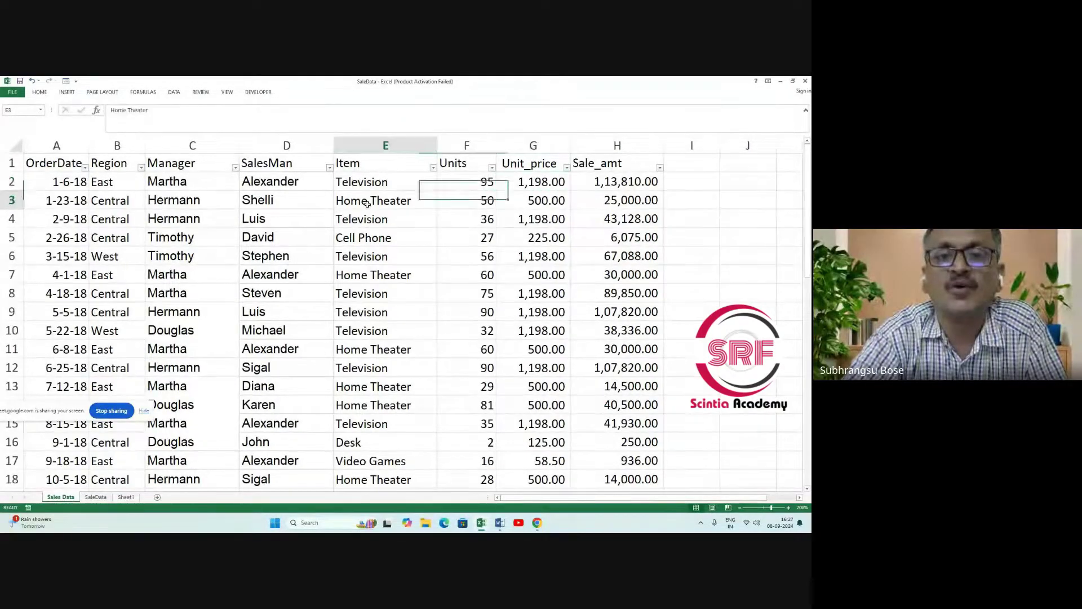
pyautogui.click(542, 204)
pyautogui.scroll(-13, 544, 210)
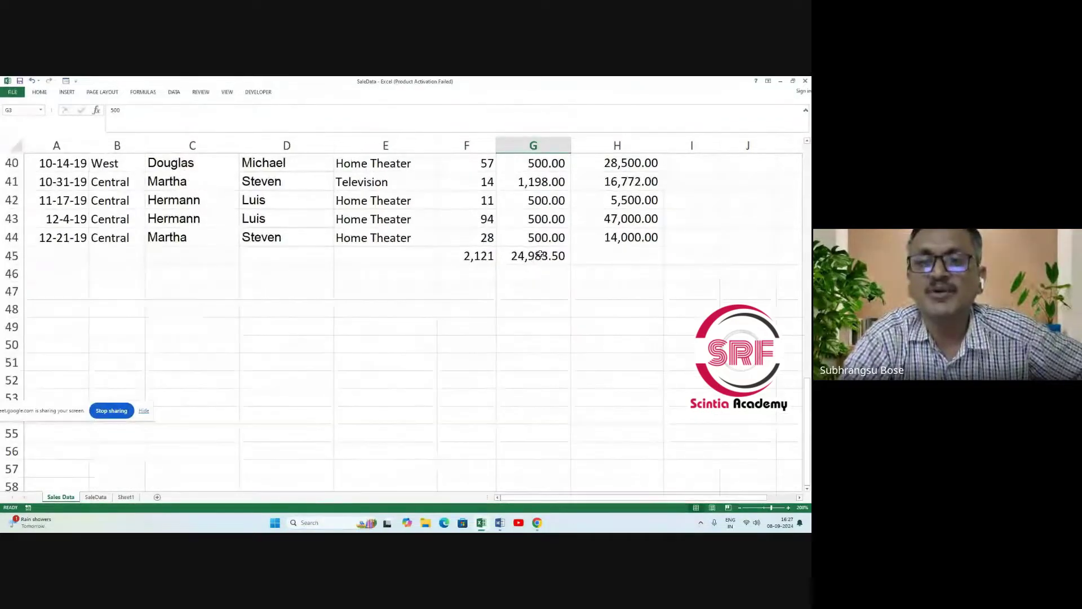
pyautogui.scroll(7, 533, 255)
pyautogui.scroll(6, 540, 251)
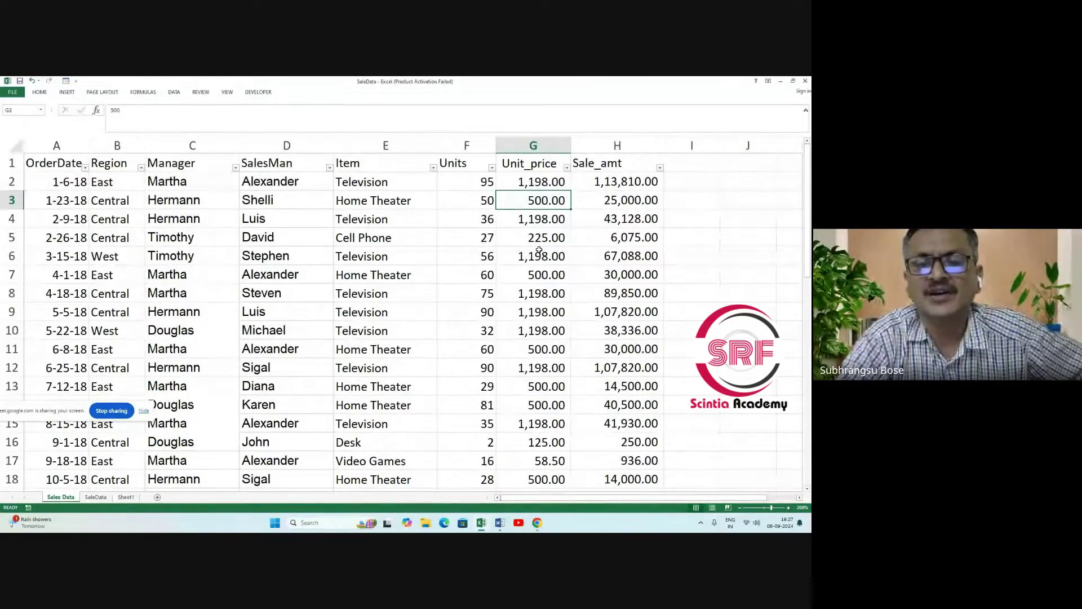
# Replace the Unit_price total in G45 with the column's average by entering =AVERAGE(G2:G44).
pyautogui.click(394, 187)
pyautogui.scroll(-12, 526, 282)
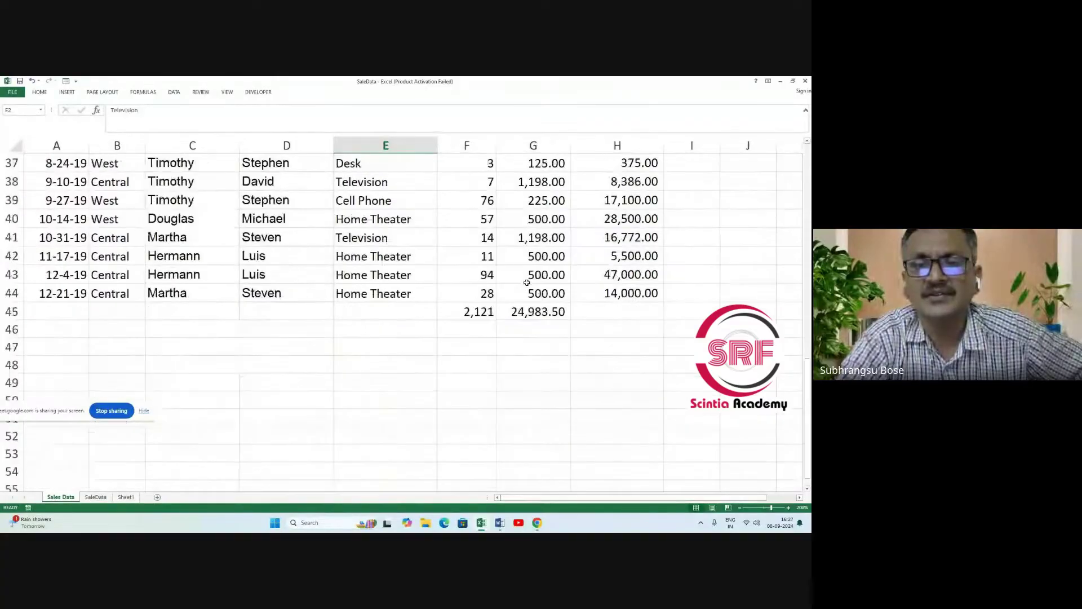
pyautogui.scroll(-2, 527, 282)
pyautogui.click(546, 203)
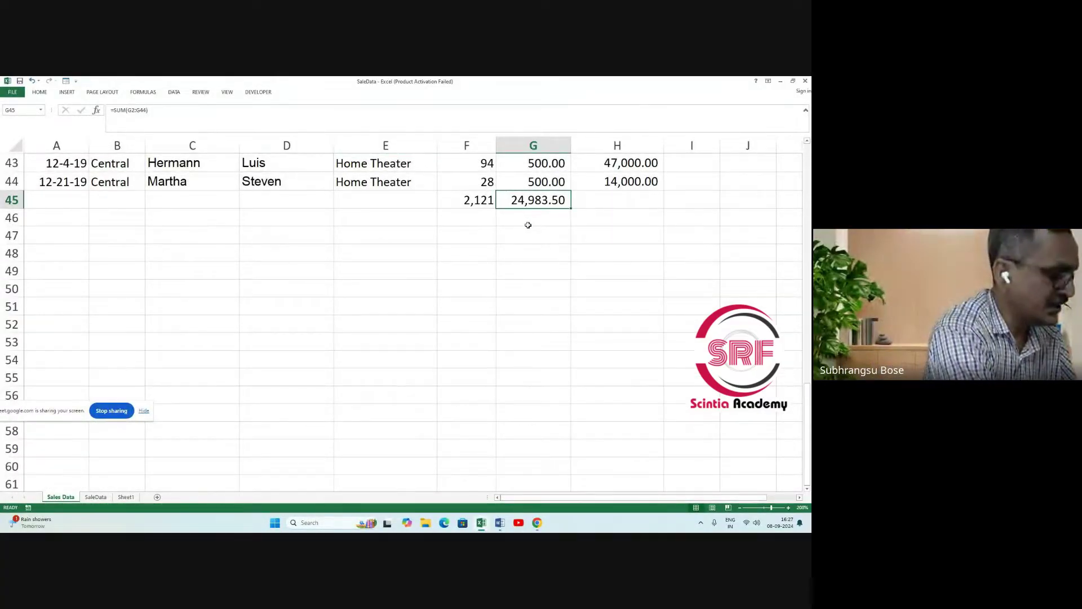
pyautogui.write('=')
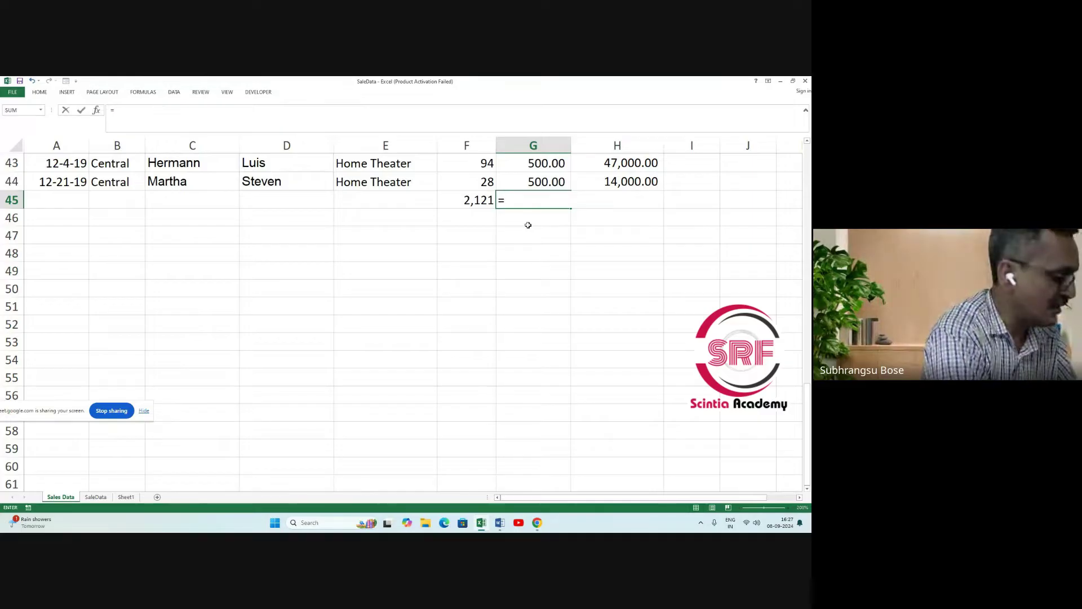
pyautogui.write('ave')
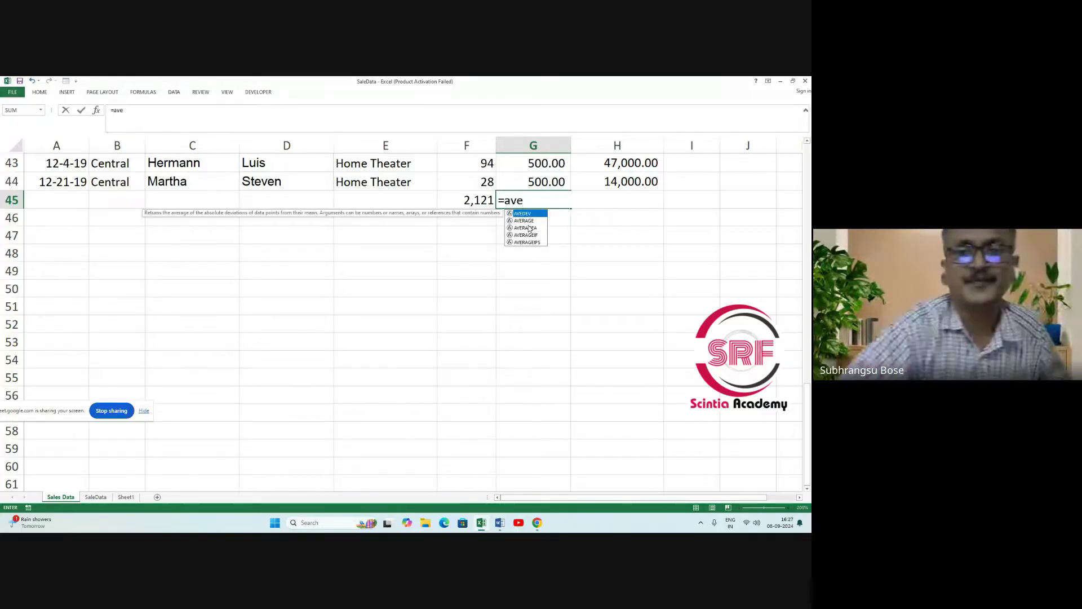
pyautogui.doubleClick(530, 221)
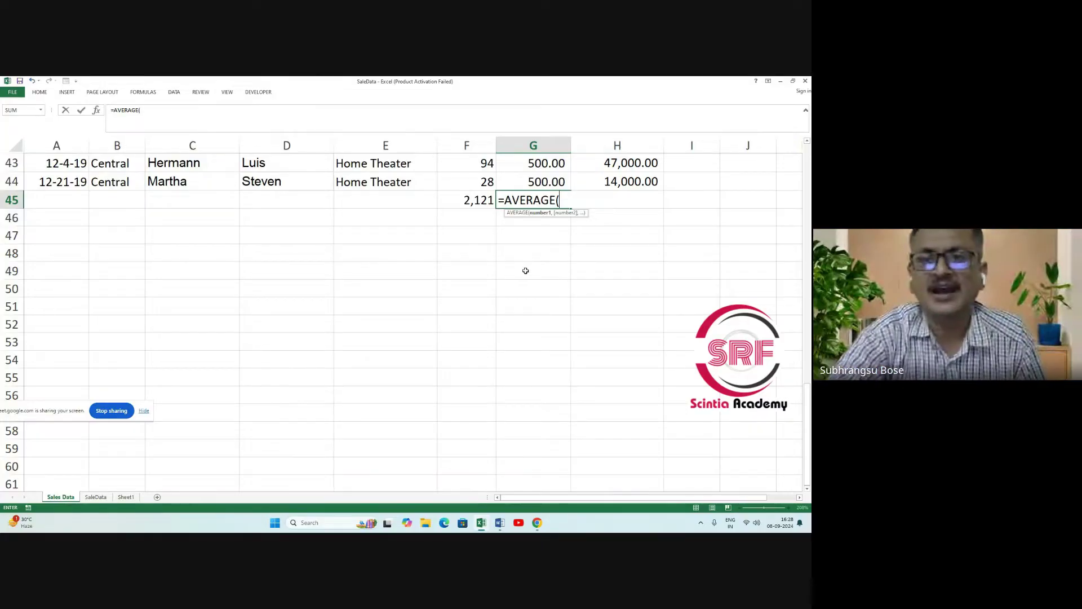
pyautogui.scroll(2, 522, 238)
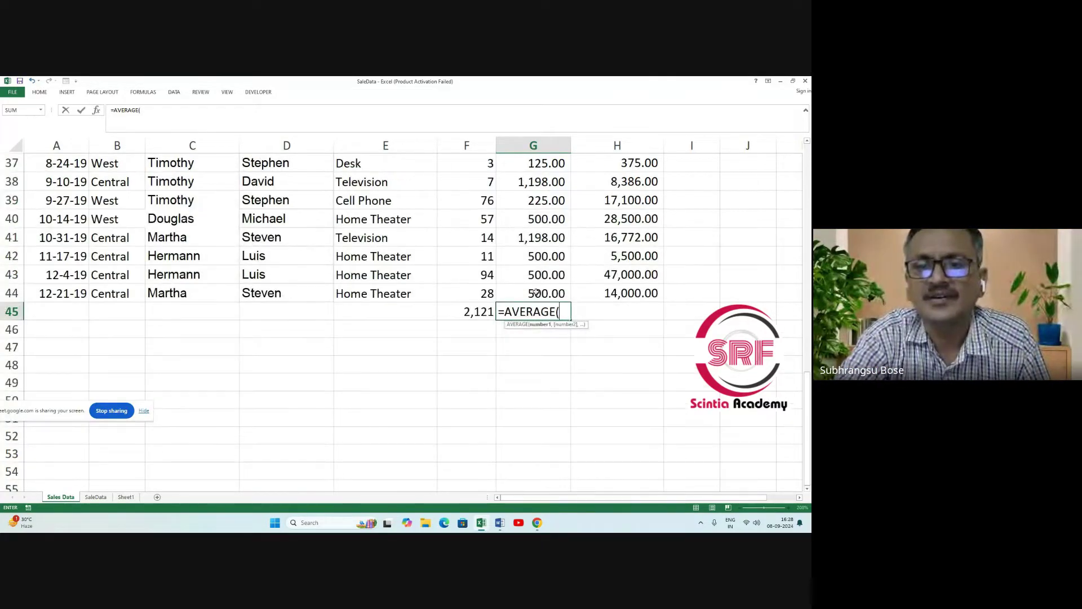
pyautogui.moveTo(536, 292); pyautogui.dragTo(538, 179)
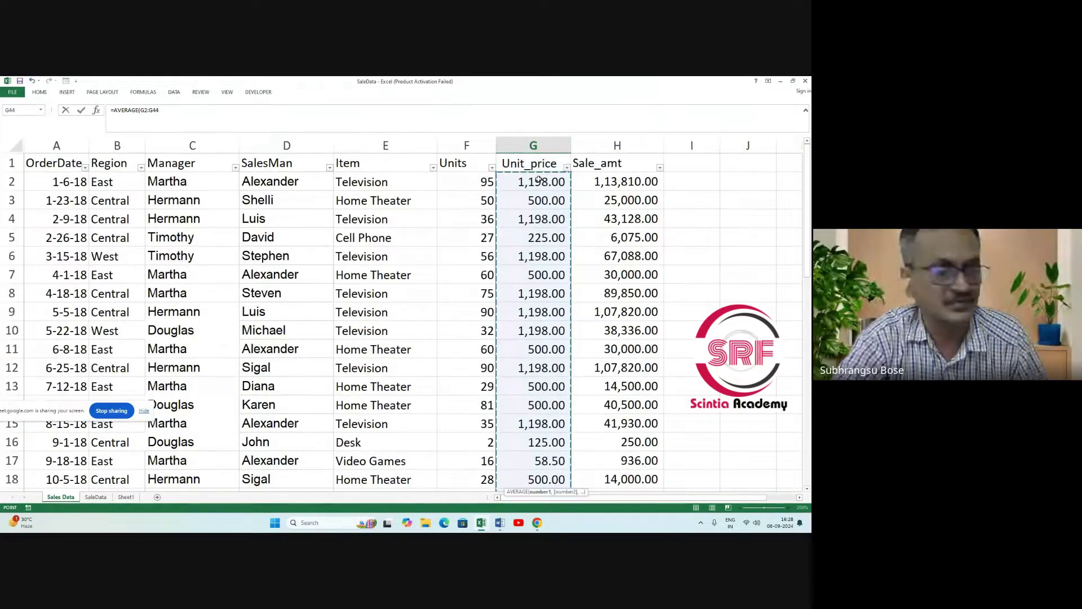
pyautogui.press('Return')
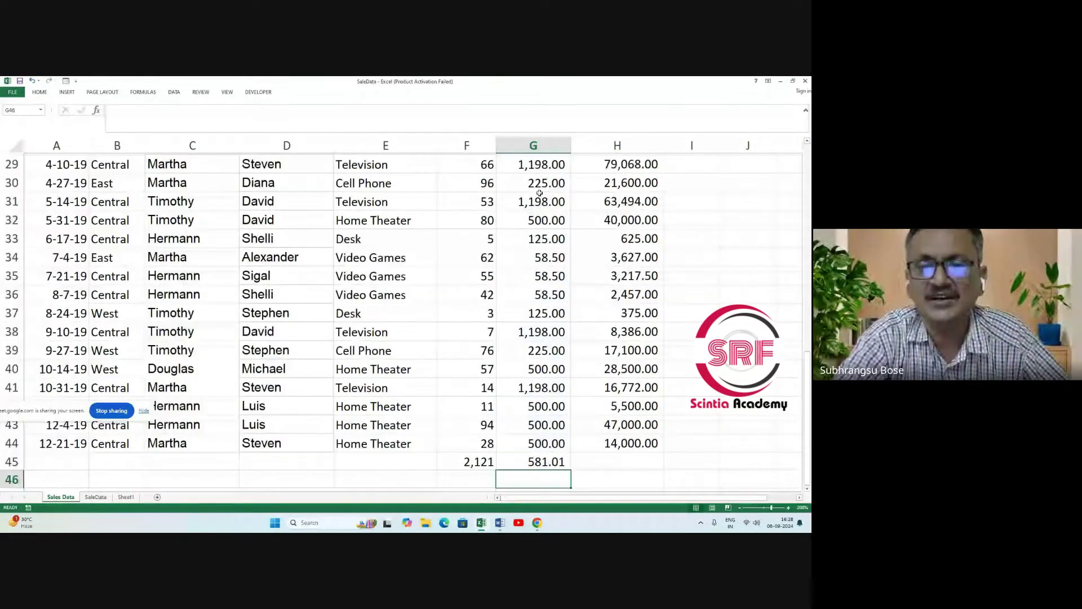
pyautogui.scroll(-3, 556, 341)
pyautogui.press('Up')
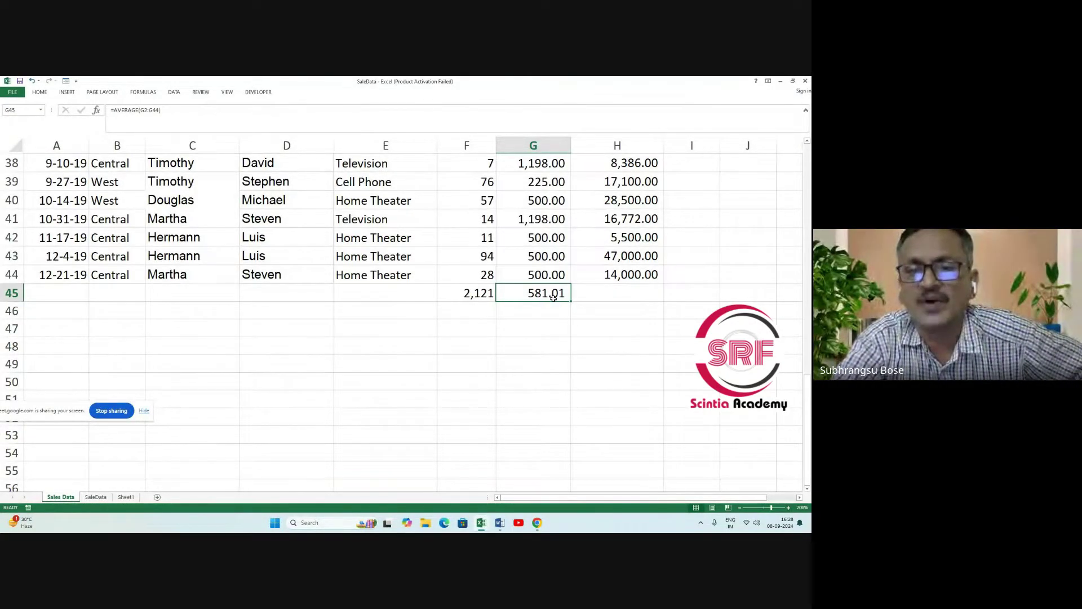
pyautogui.click(601, 290)
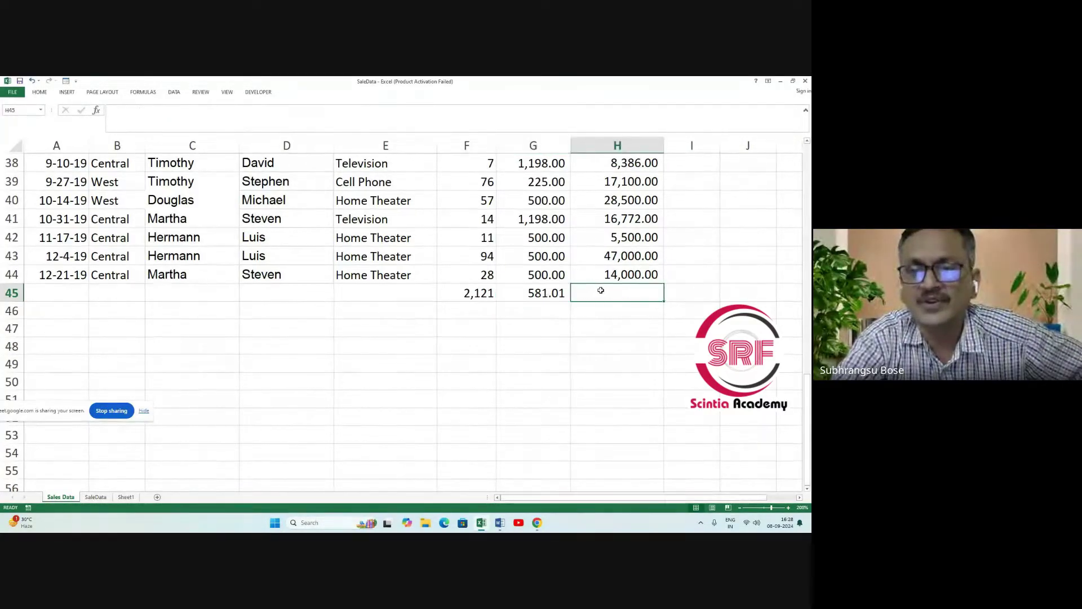
pyautogui.write('=')
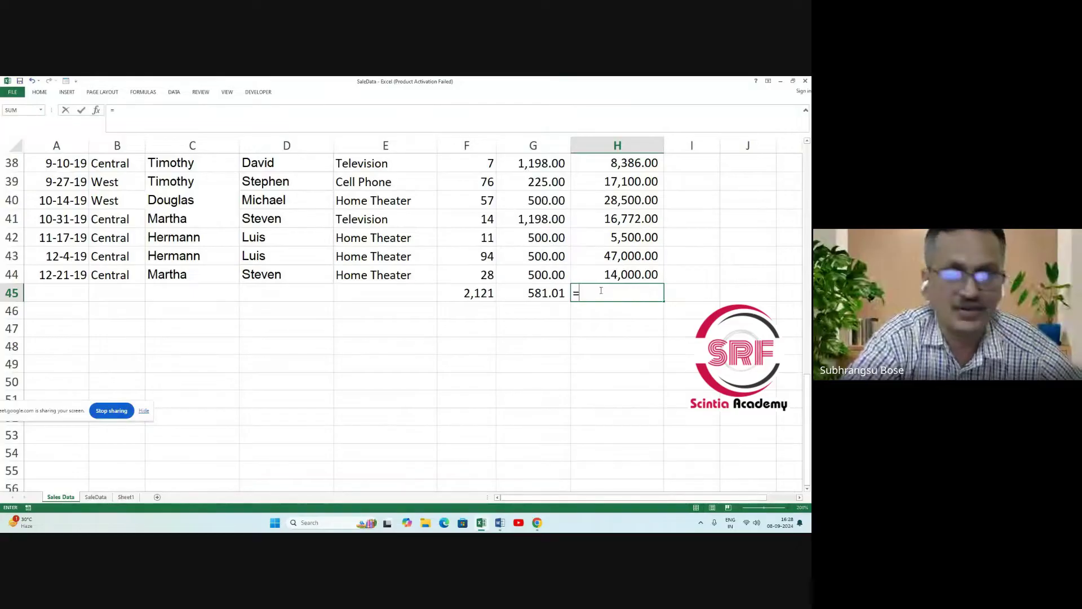
pyautogui.scroll(12, 597, 316)
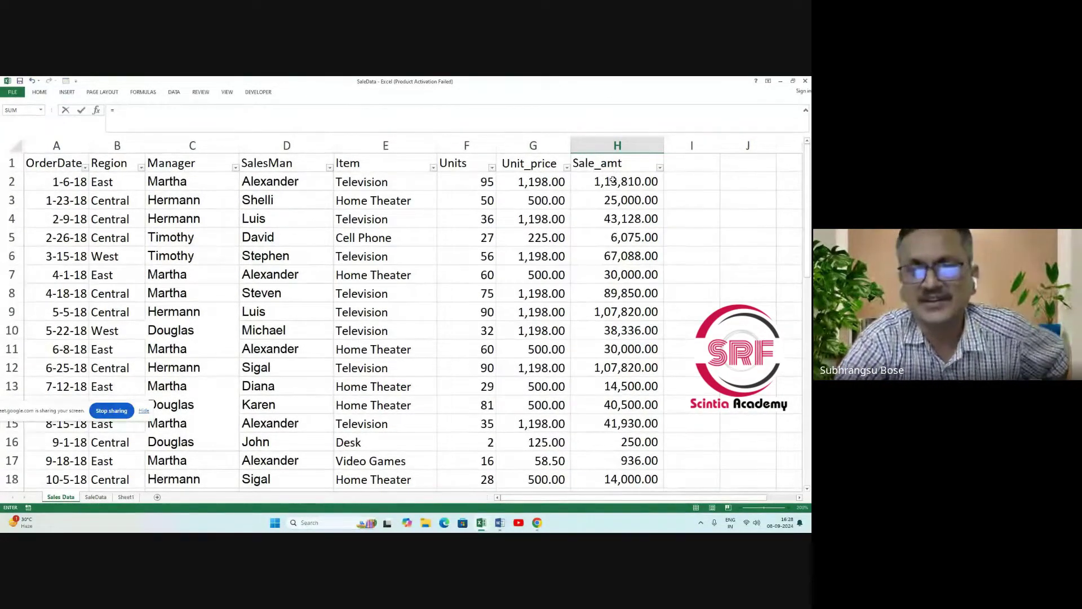
pyautogui.scroll(-13, 609, 282)
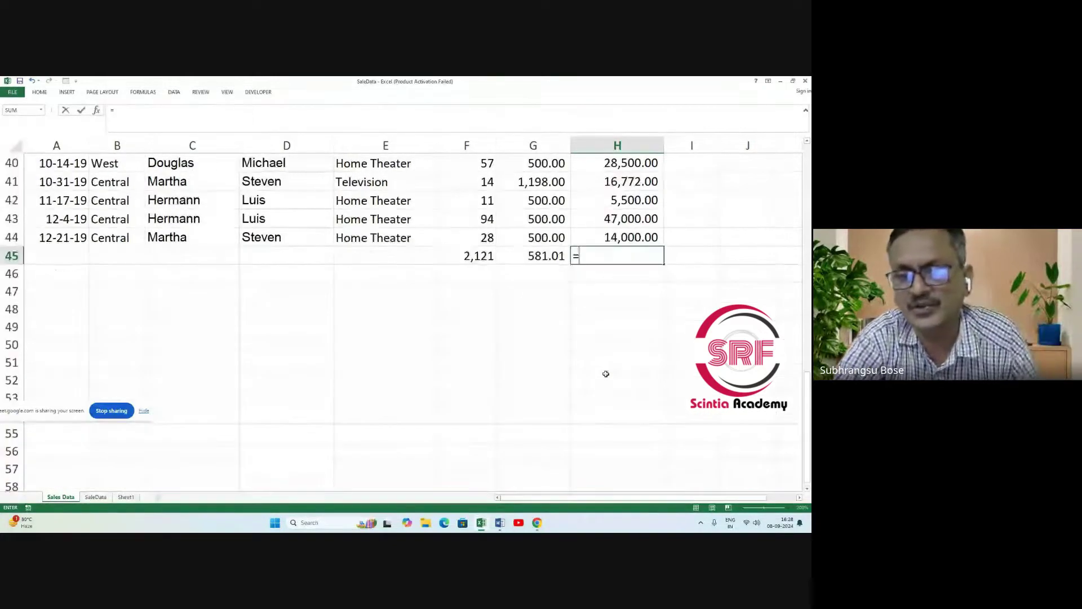
pyautogui.scroll(-2, 606, 374)
pyautogui.scroll(3, 587, 322)
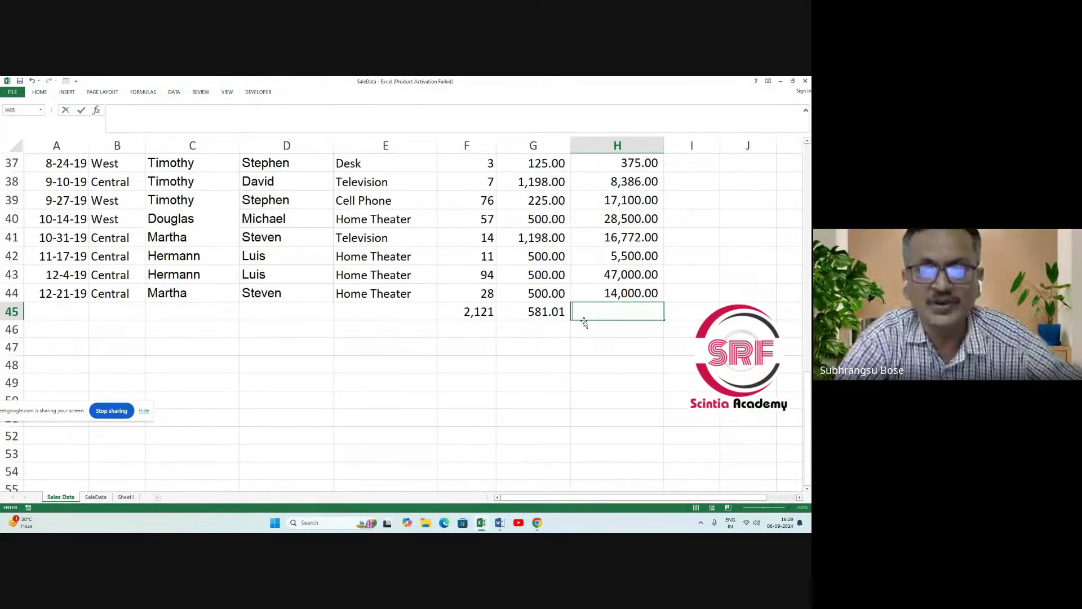
pyautogui.press('Escape')
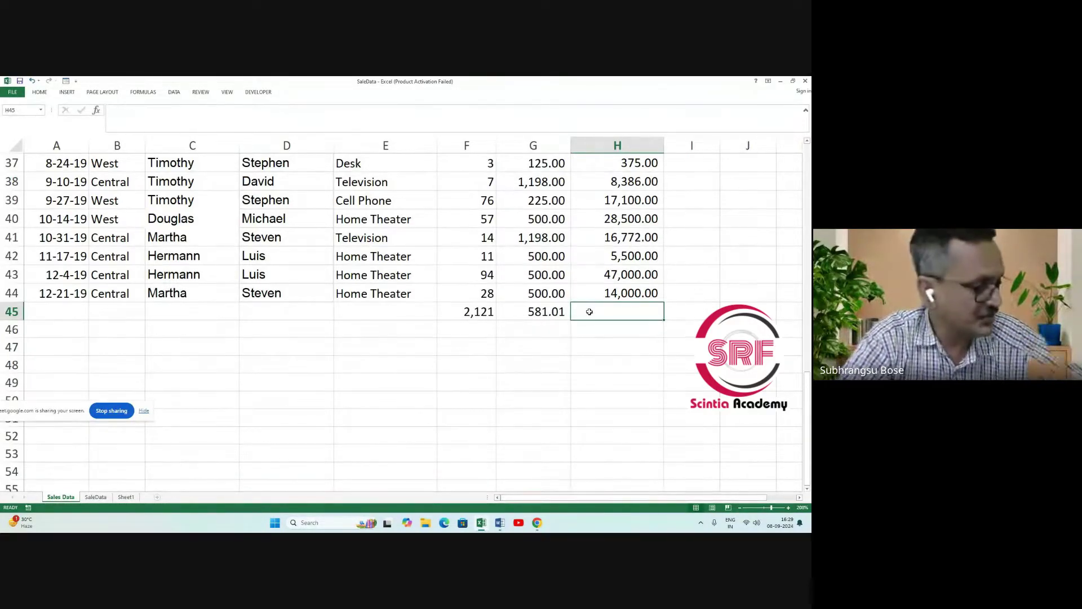
pyautogui.write('=')
pyautogui.write('=sum')
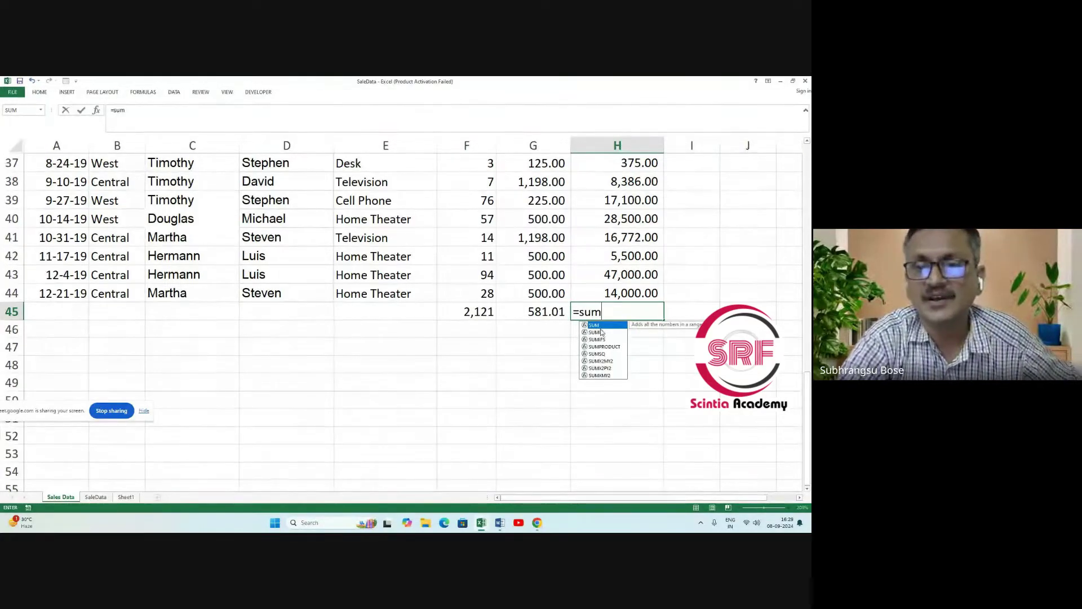
pyautogui.click(596, 332)
pyautogui.press('BackSpace')
pyautogui.press('BackSpace')
pyautogui.press('BackSpace')
pyautogui.press('BackSpace')
pyautogui.press('BackSpace')
pyautogui.press('BackSpace')
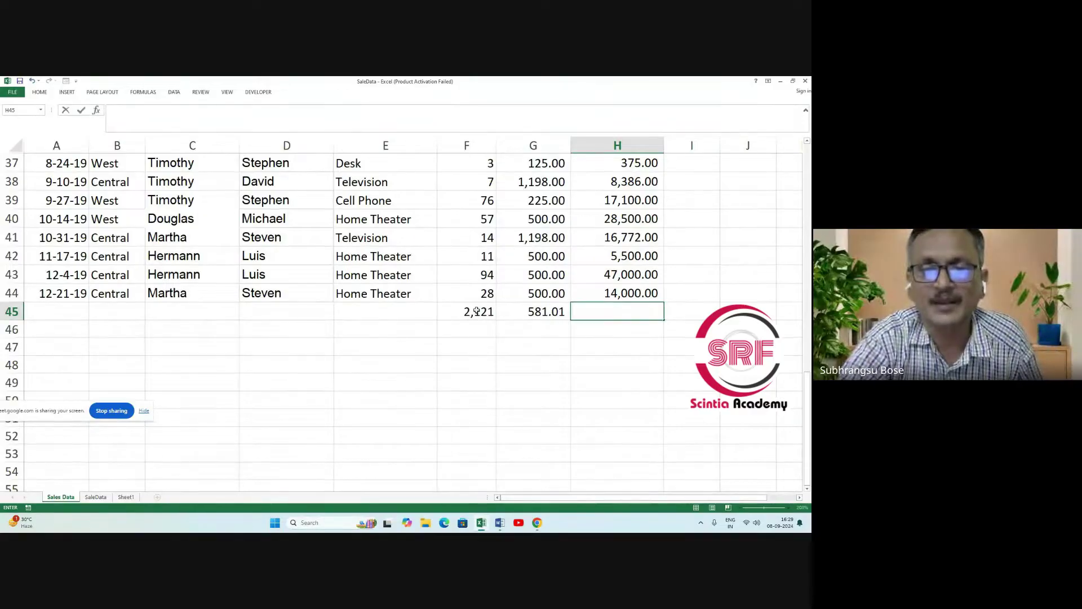
# Total the Sale_amt column by copying the Units SUM formula from F45 and pasting only its formula into H45.
pyautogui.click(476, 311)
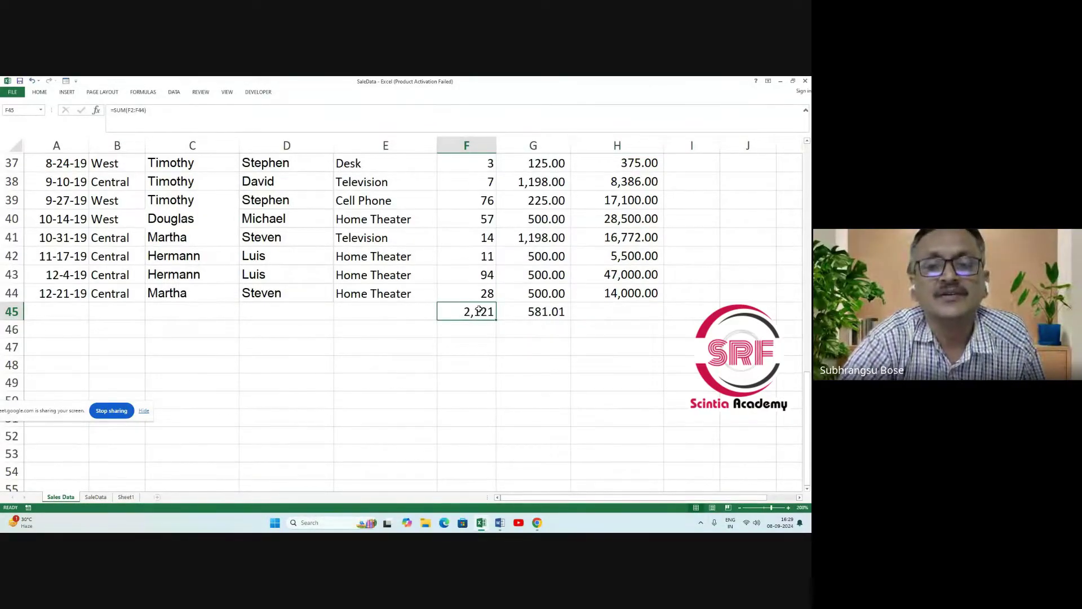
pyautogui.rightClick(479, 310)
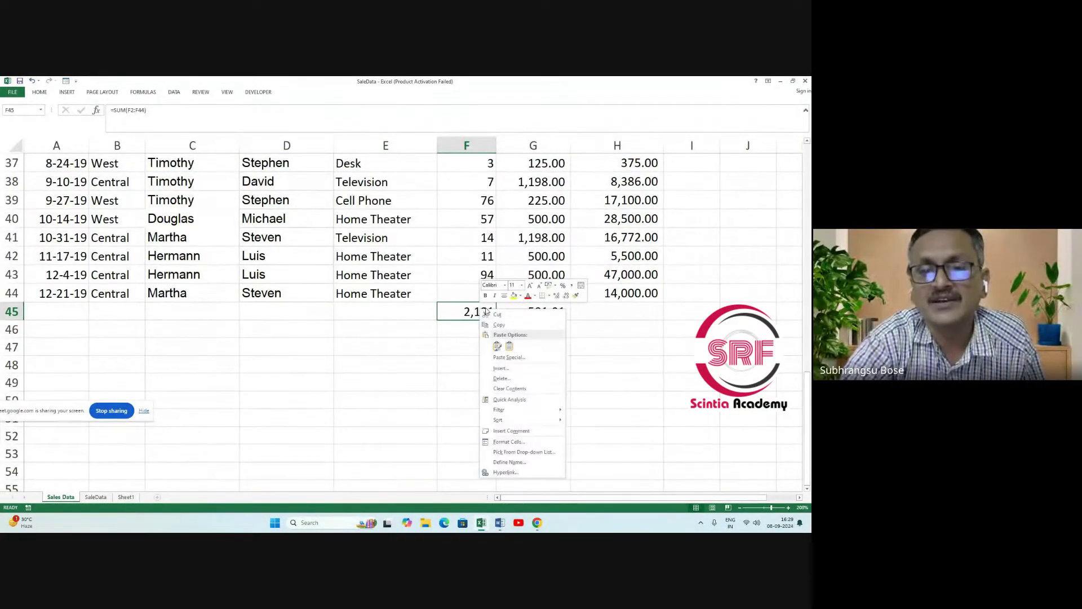
pyautogui.click(508, 328)
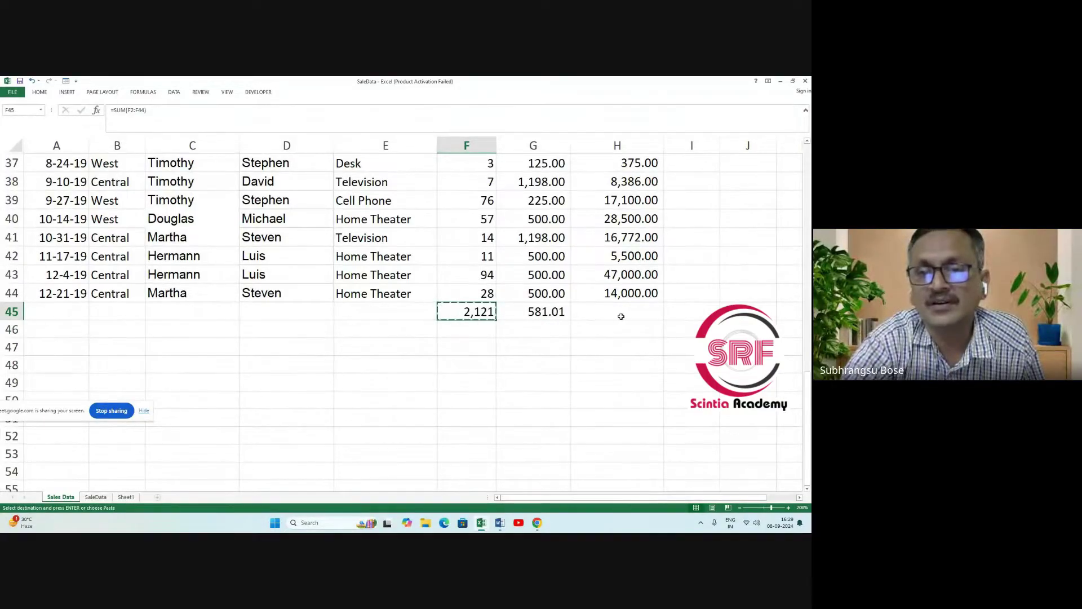
pyautogui.click(613, 311)
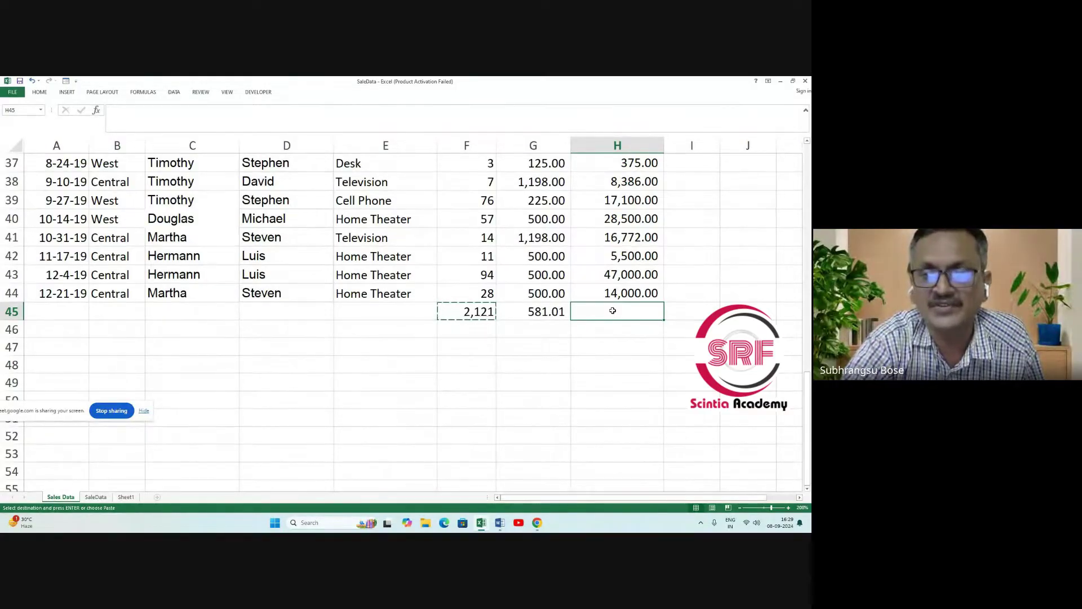
pyautogui.rightClick(613, 310)
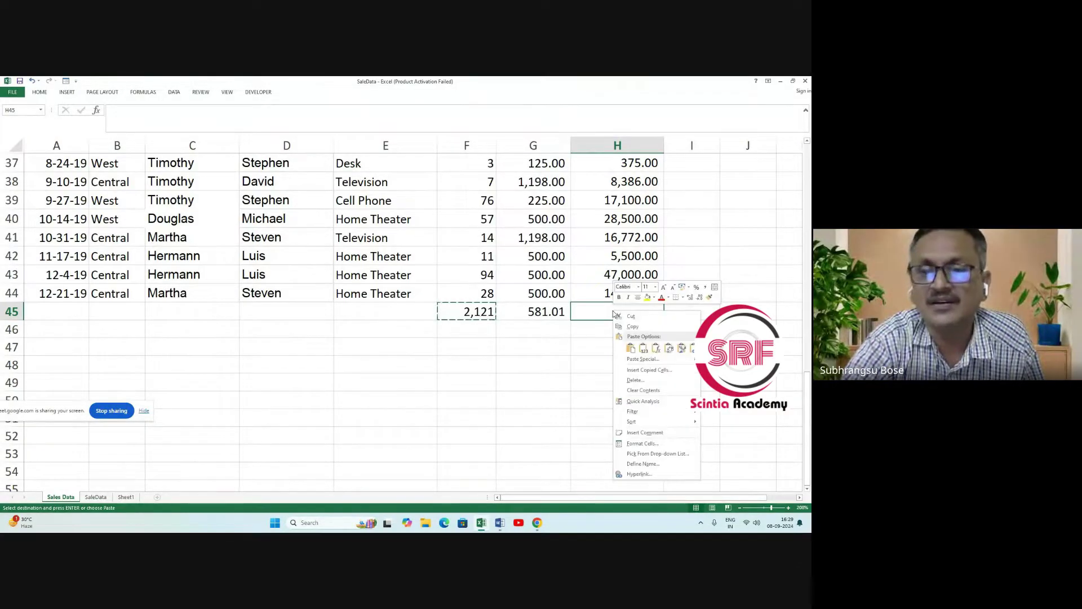
pyautogui.click(632, 350)
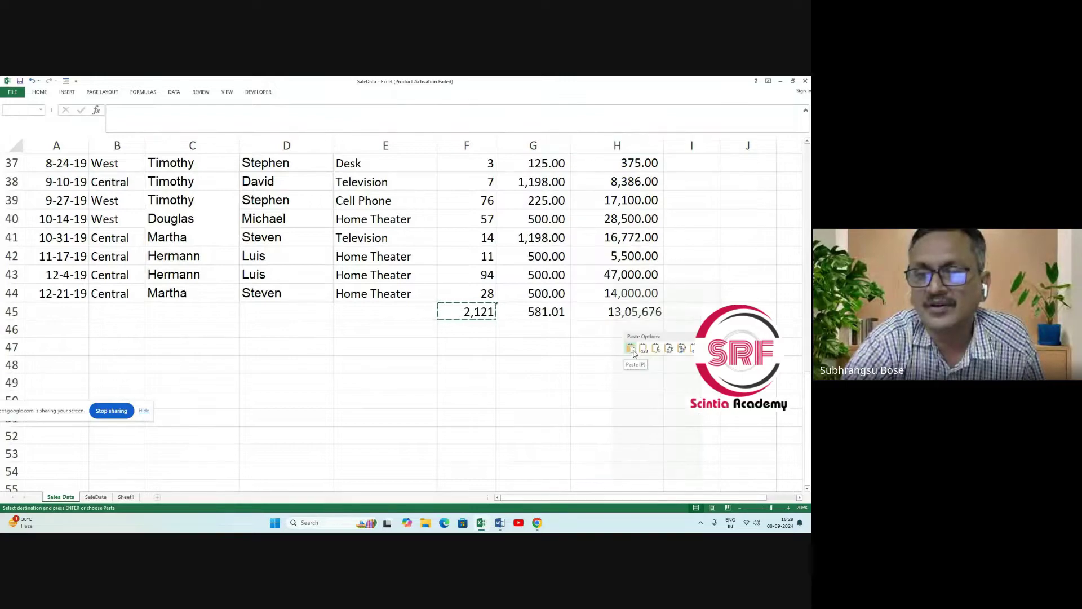
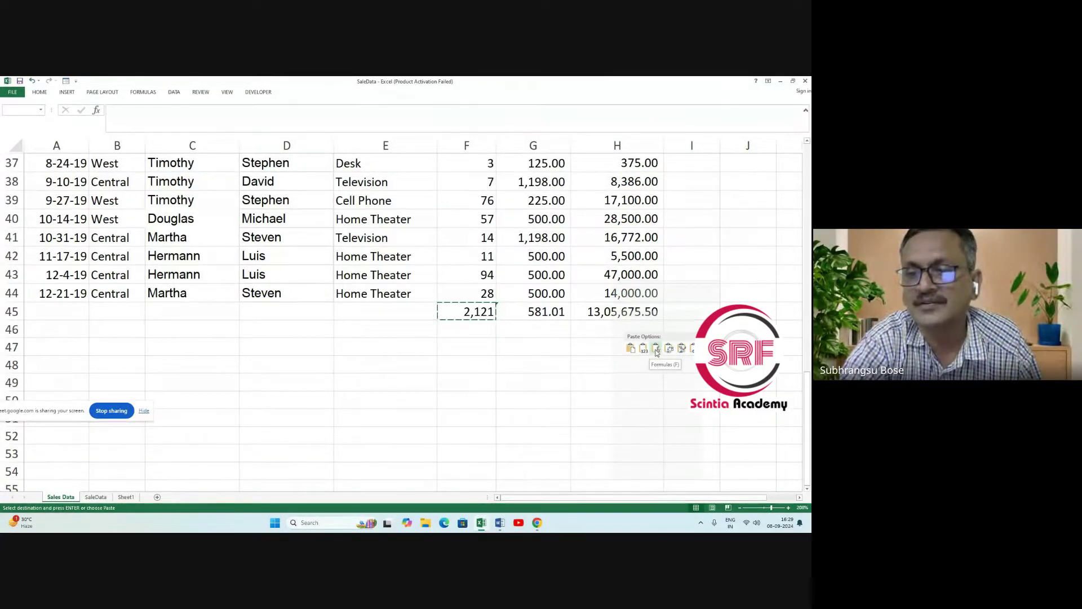
pyautogui.click(657, 352)
pyautogui.click(625, 363)
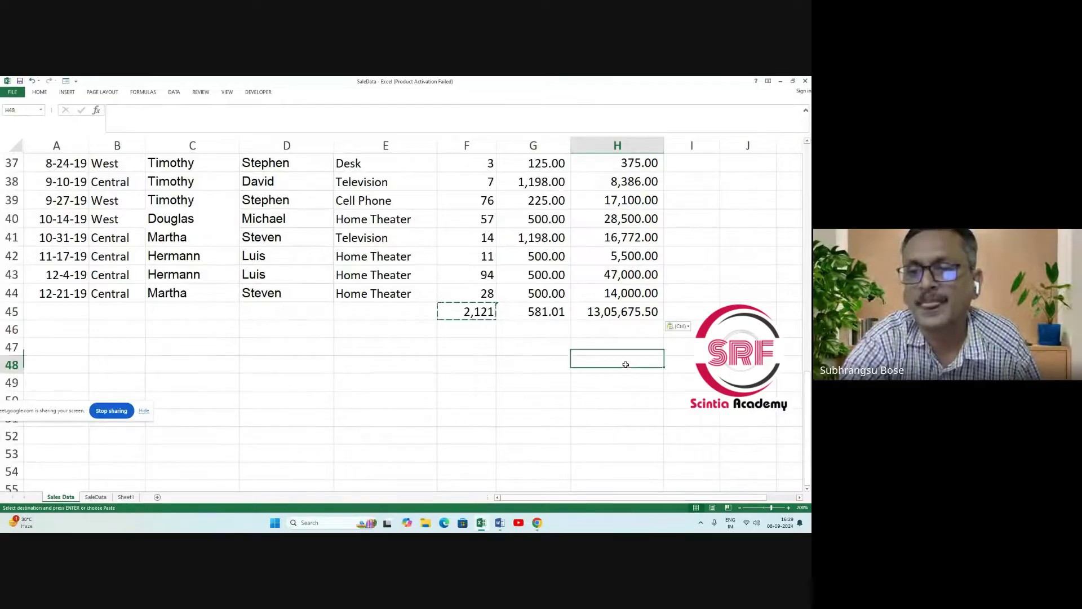
pyautogui.click(608, 313)
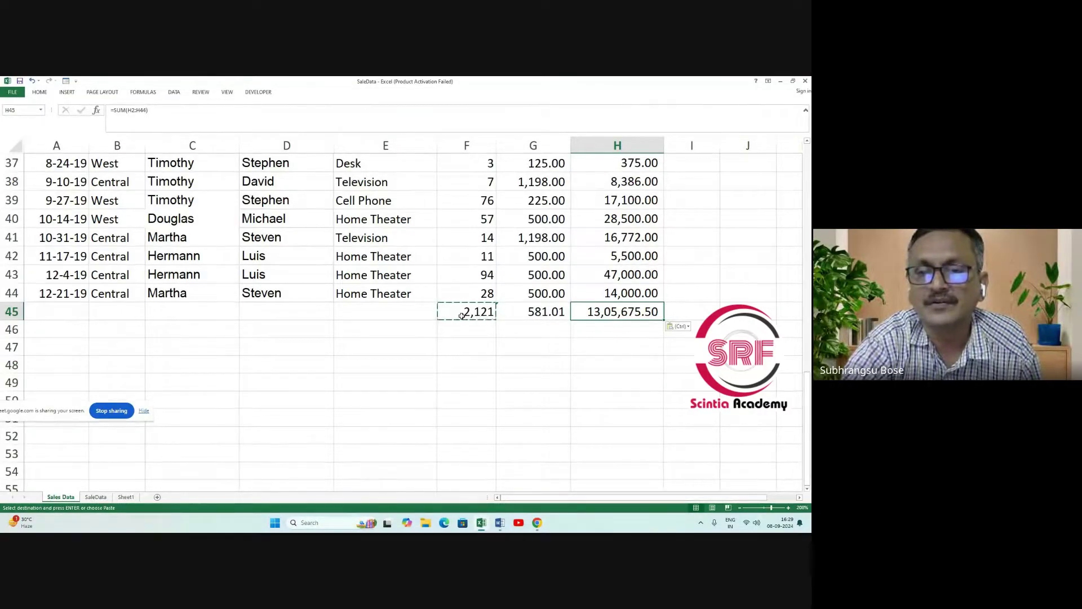
# Try pasting the copied Units total into H46 as values only.
pyautogui.click(602, 331)
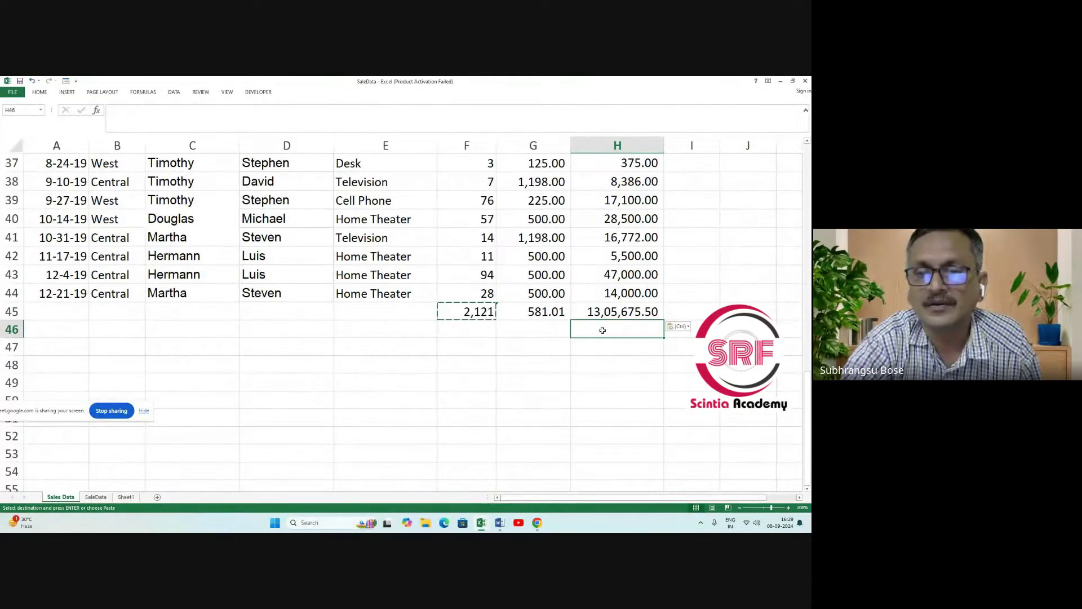
pyautogui.rightClick(603, 330)
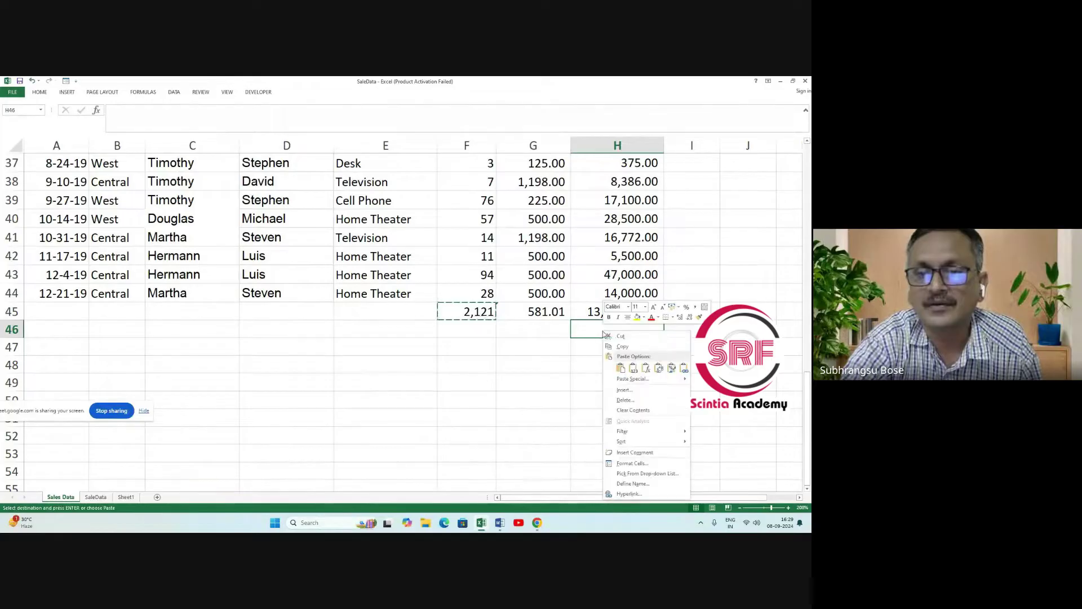
pyautogui.click(634, 368)
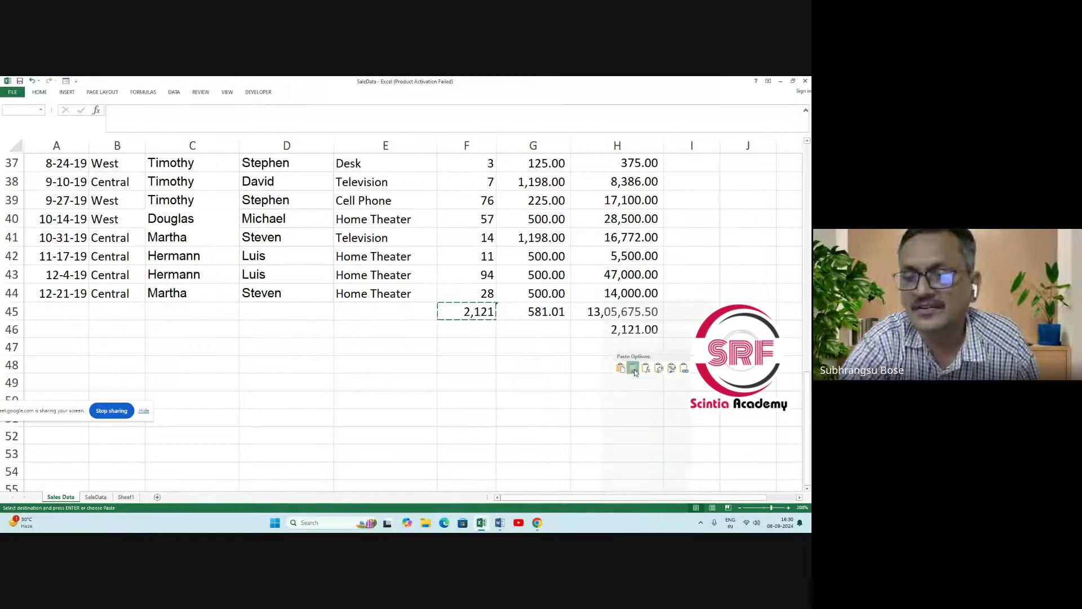
pyautogui.click(634, 369)
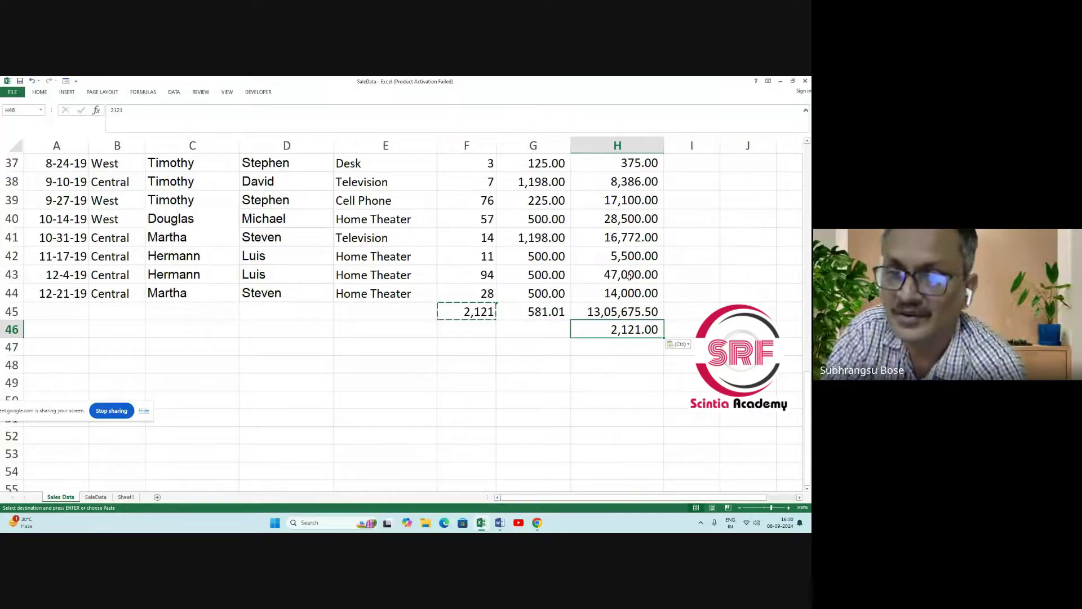
pyautogui.hotkey('ctrl', 'z')
# Copy the Units SUM formula from F45 again and paste only the formula into H45 under the Sale_amt column.
pyautogui.click(616, 313)
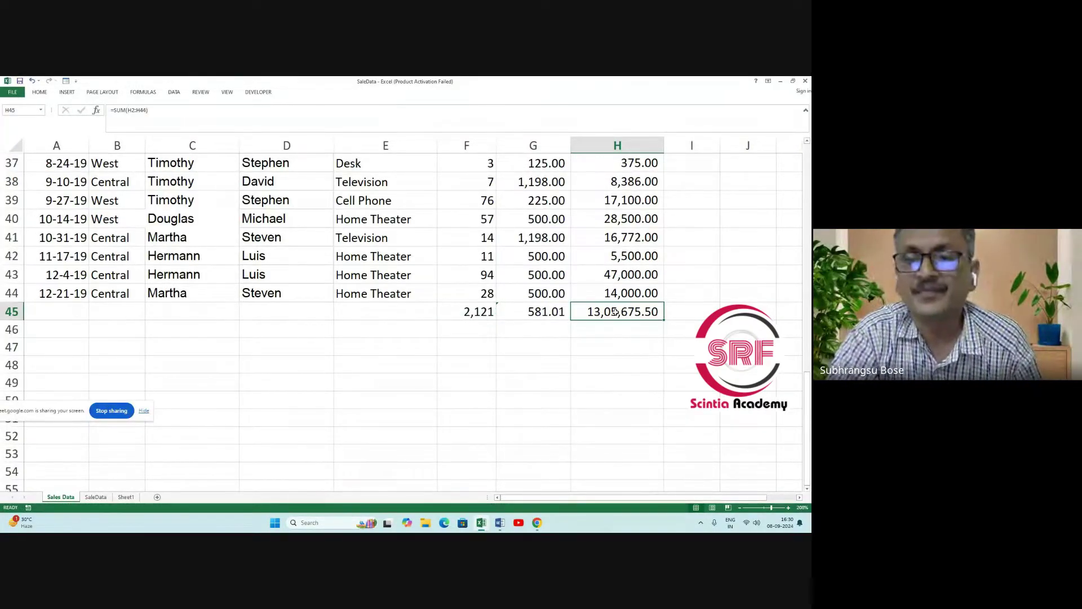
pyautogui.rightClick(617, 313)
pyautogui.press('Escape')
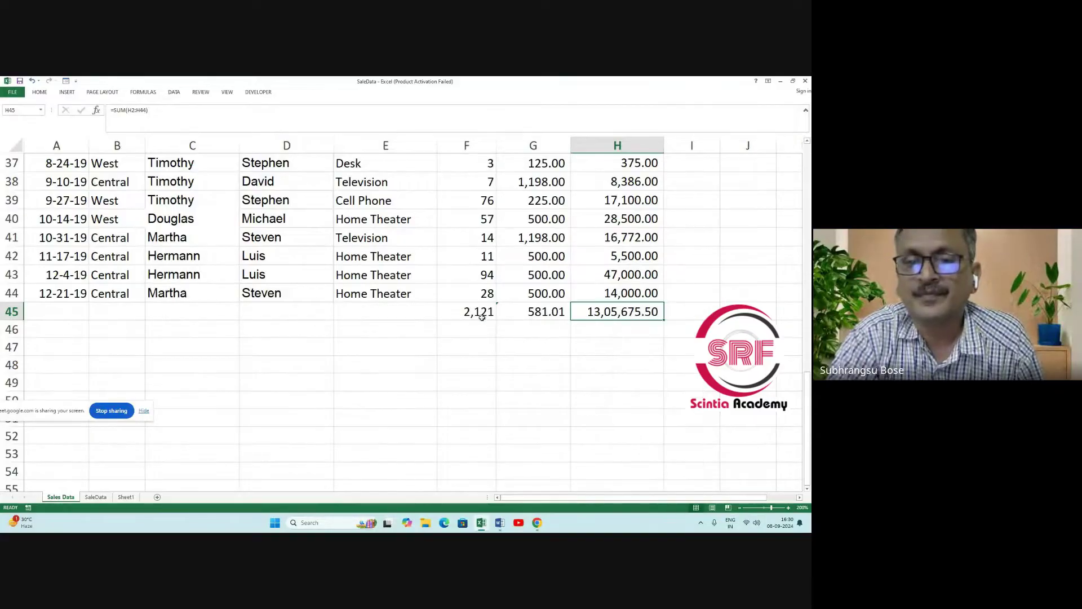
pyautogui.click(482, 314)
pyautogui.rightClick(482, 313)
pyautogui.click(499, 329)
pyautogui.click(629, 315)
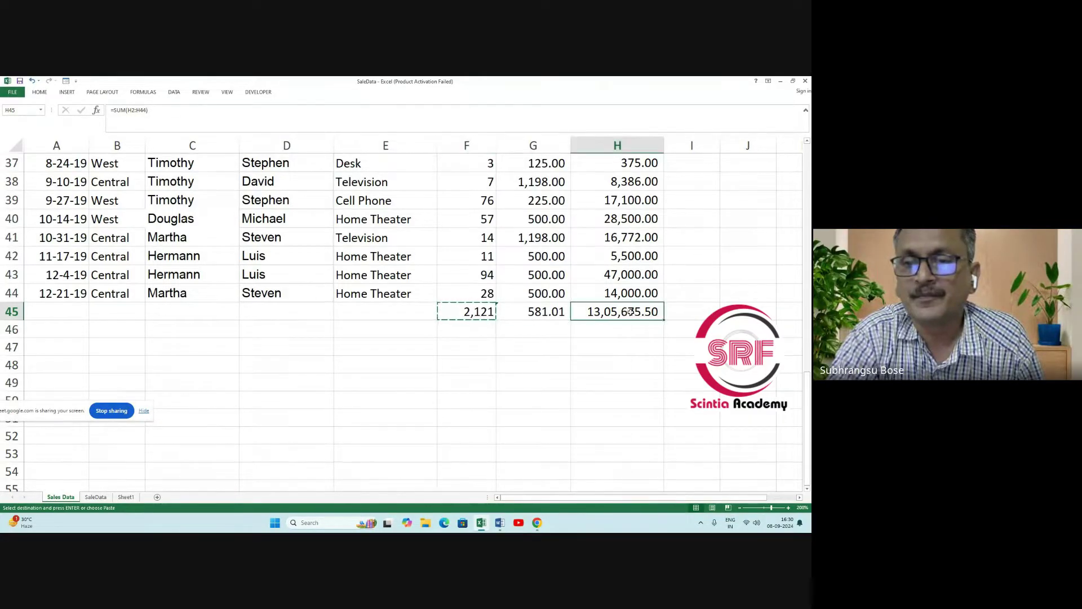
pyautogui.rightClick(629, 314)
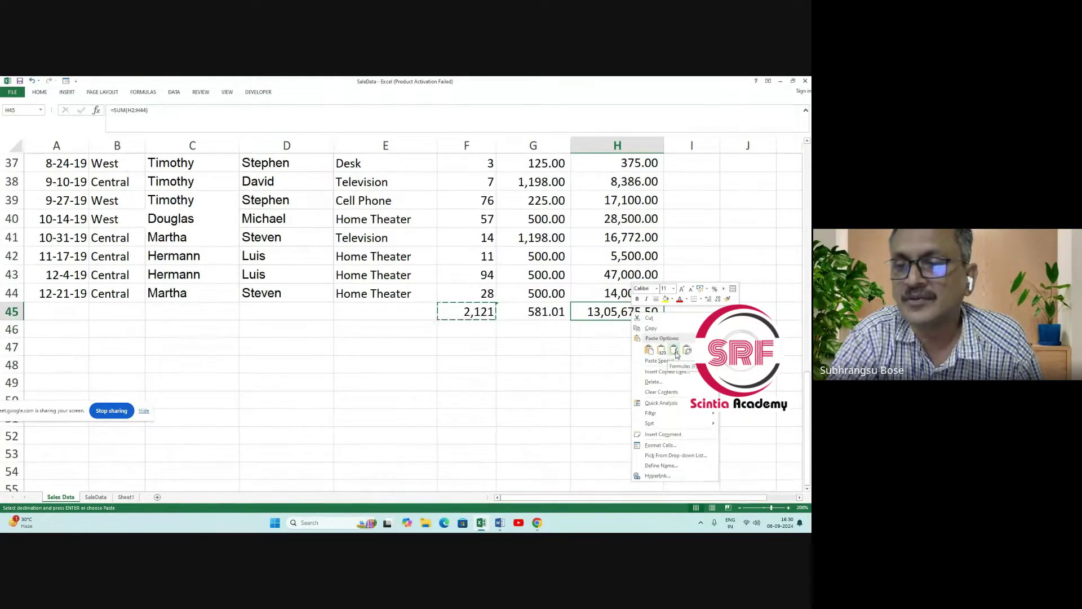
pyautogui.click(675, 351)
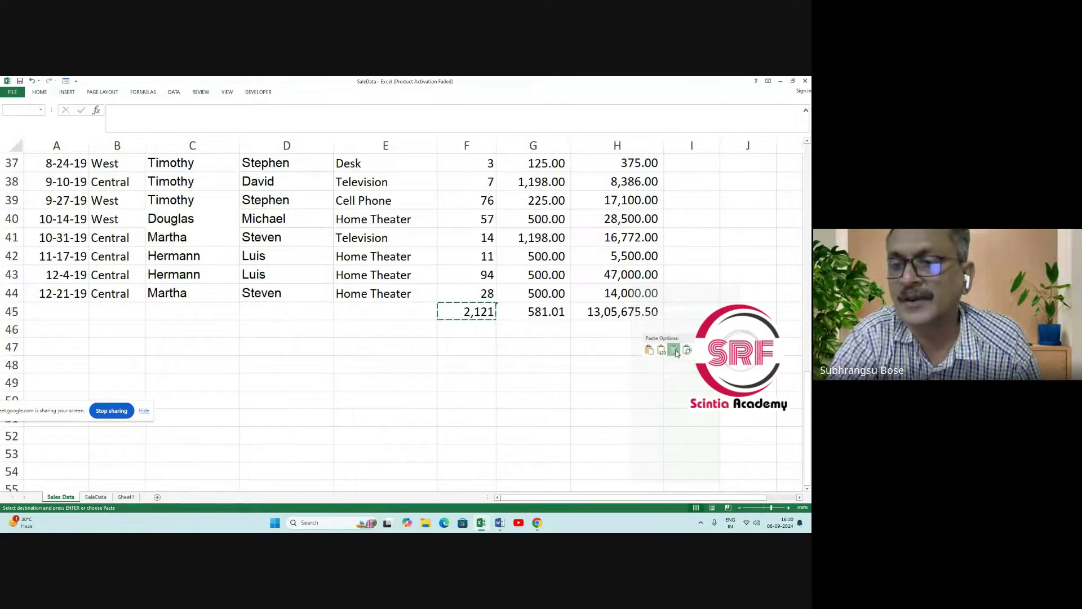
pyautogui.click(600, 346)
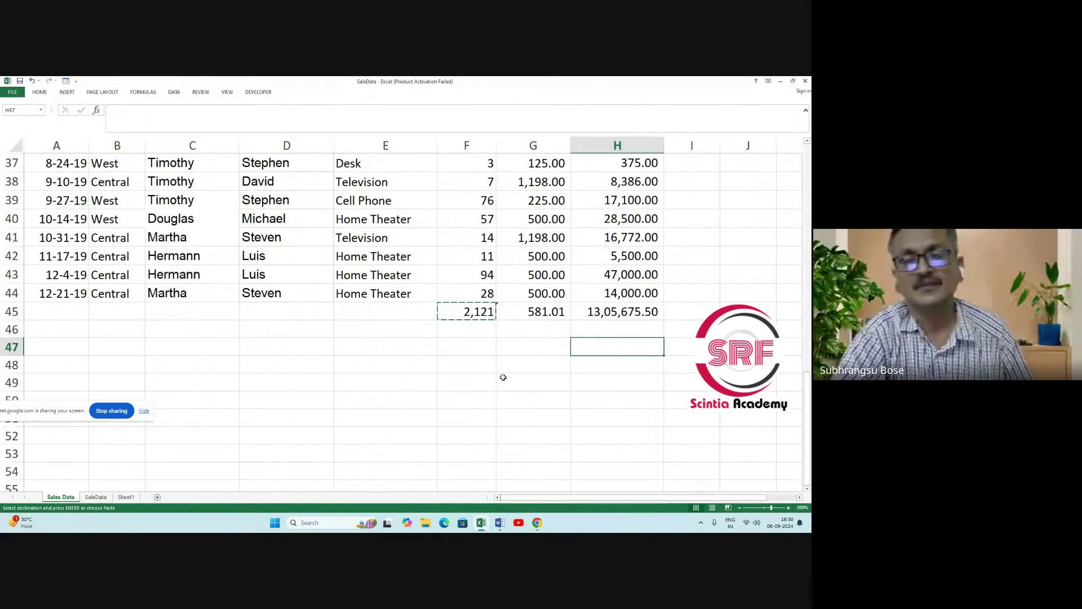
# Review the sales records from the first row down to the totals in row 45.
pyautogui.scroll(1, 496, 383)
pyautogui.scroll(3, 434, 419)
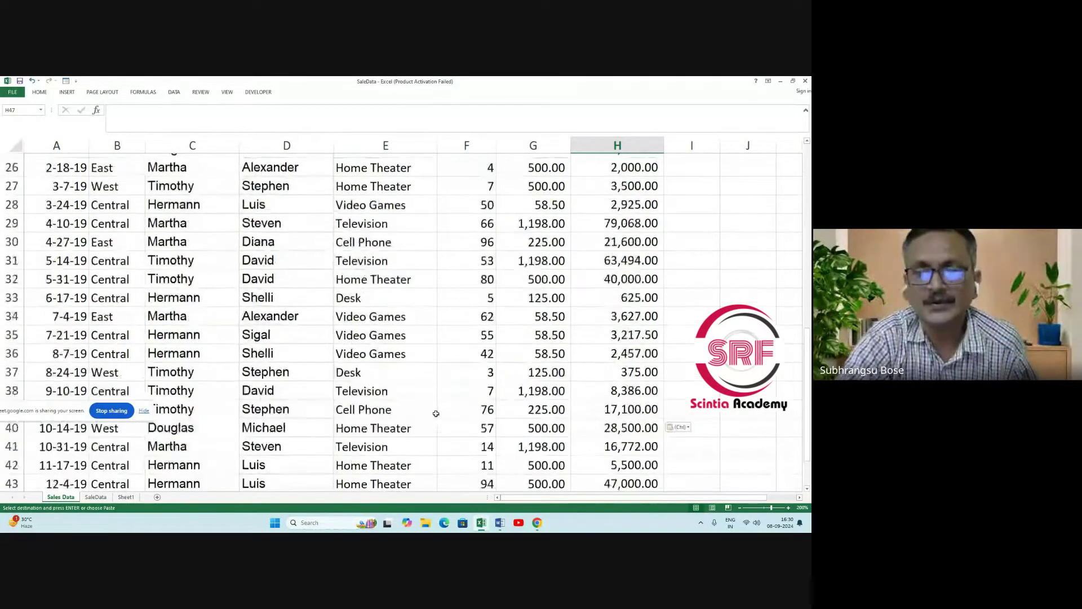
pyautogui.scroll(-4, 436, 413)
pyautogui.click(471, 345)
pyautogui.click(629, 360)
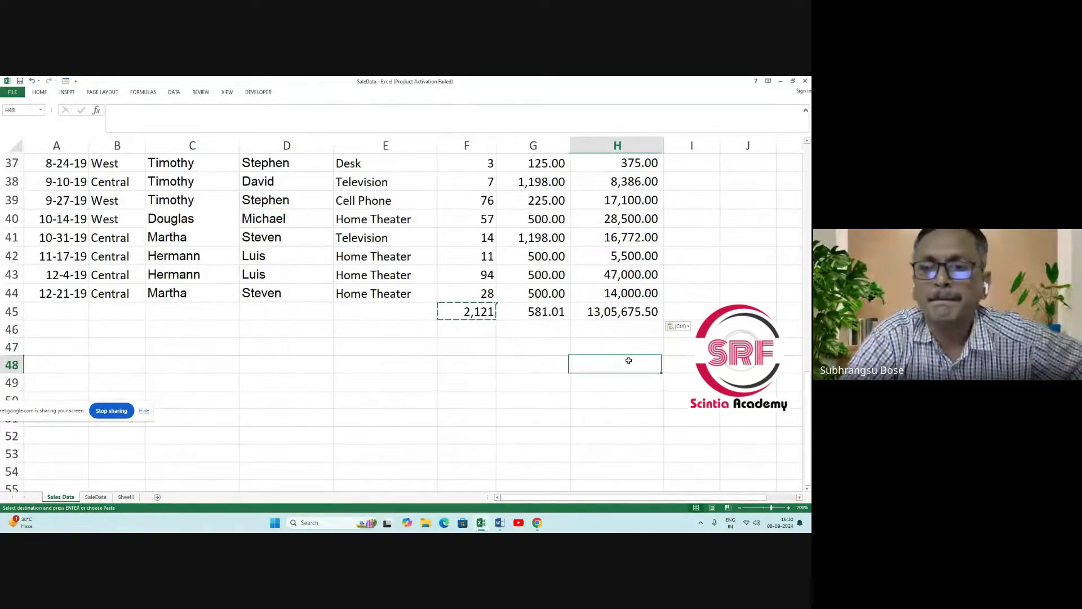
pyautogui.press('Escape')
pyautogui.click(501, 357)
pyautogui.click(455, 336)
pyautogui.scroll(3, 456, 343)
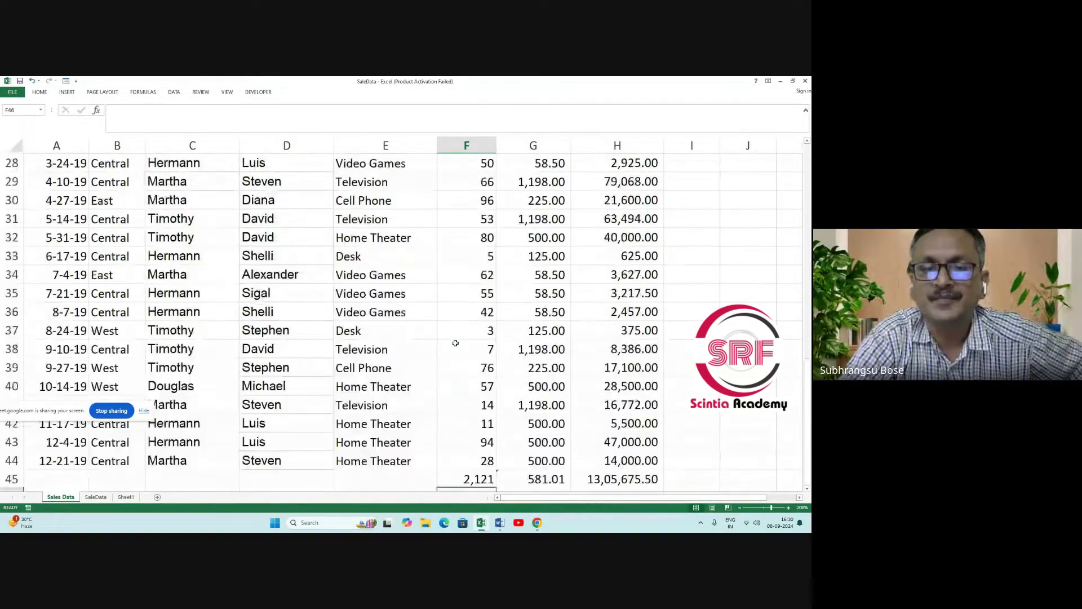
pyautogui.scroll(9, 456, 342)
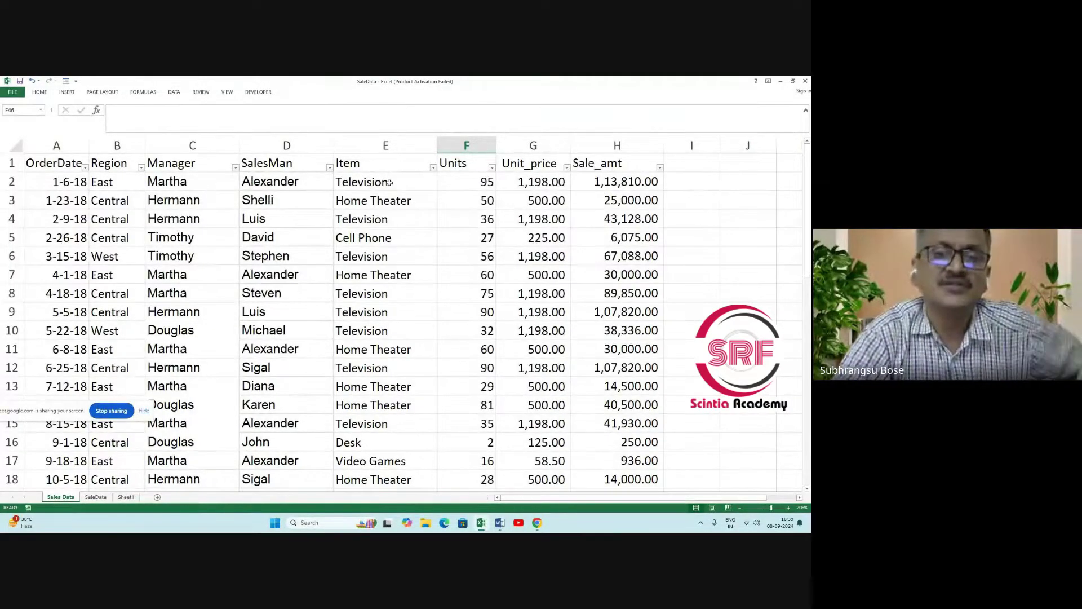
pyautogui.scroll(-8, 394, 182)
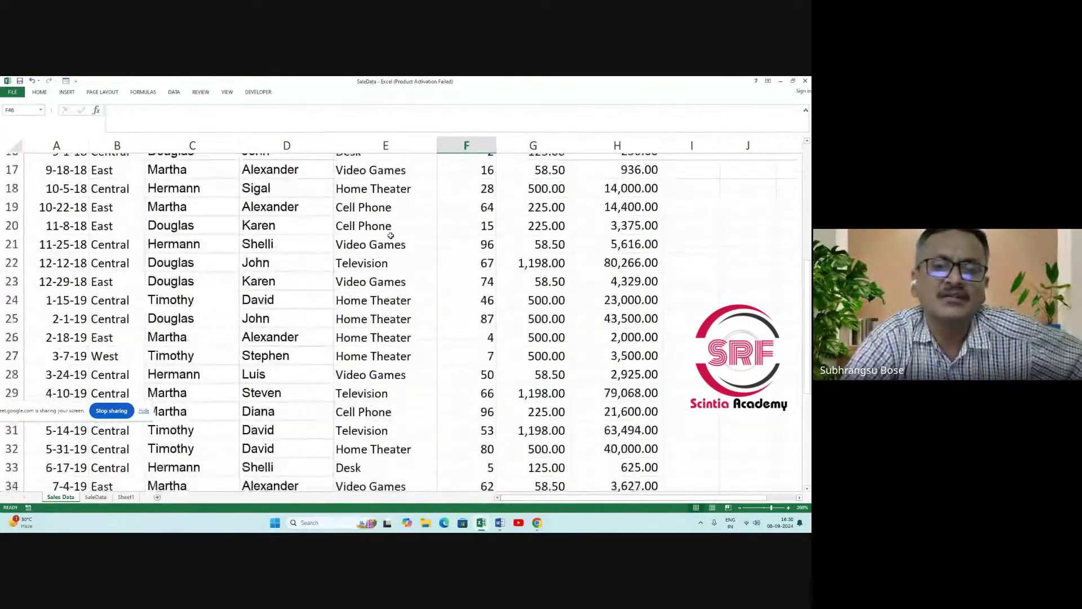
pyautogui.scroll(-4, 391, 237)
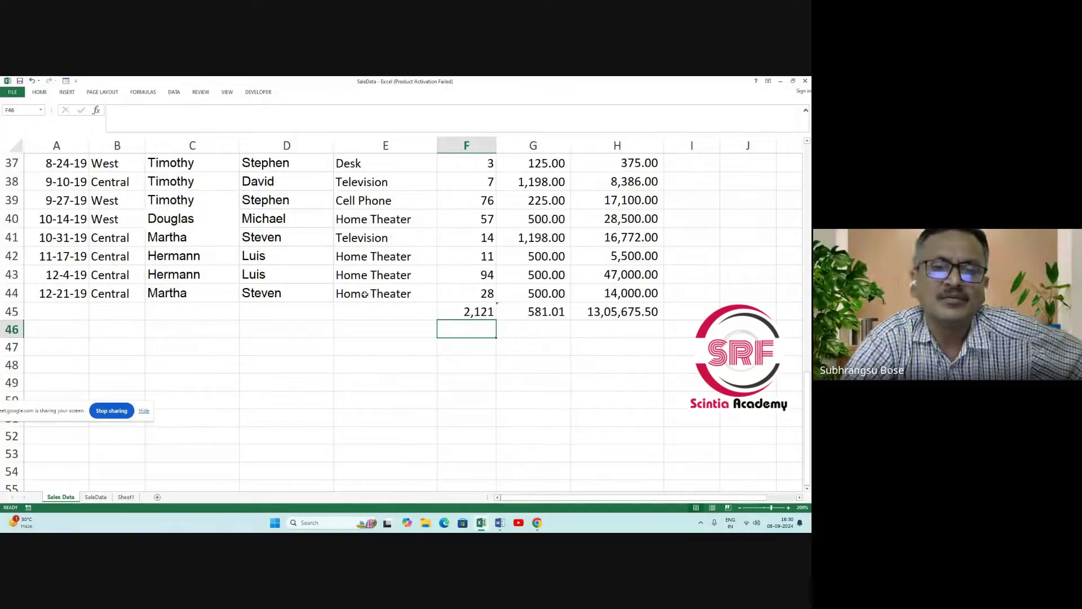
pyautogui.scroll(12, 365, 294)
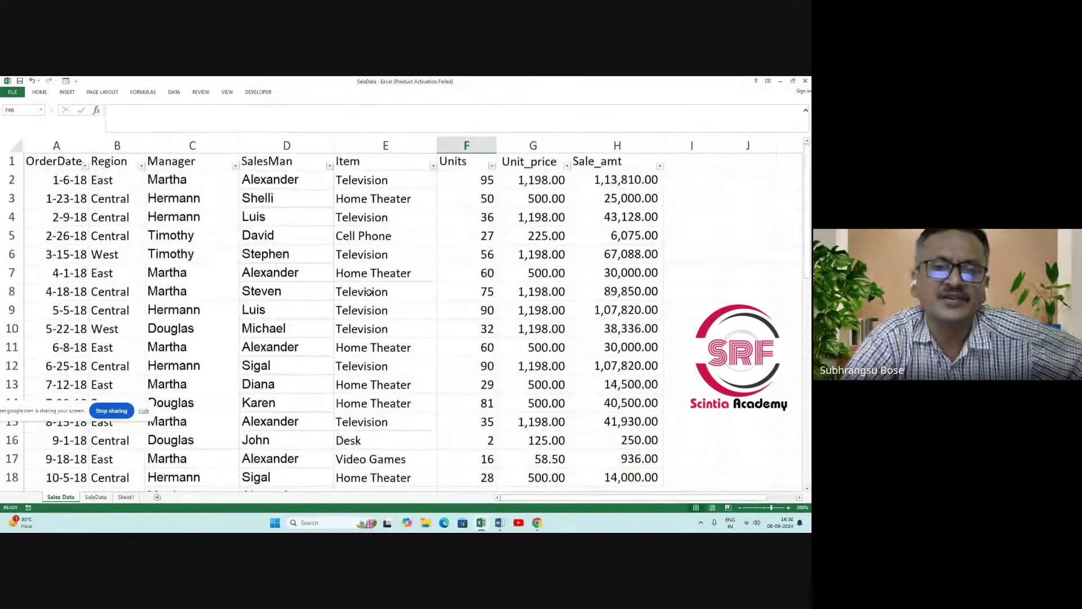
# Copy the Item values in E2:E44 and paste them with the Formulas option starting at C47.
pyautogui.click(389, 187)
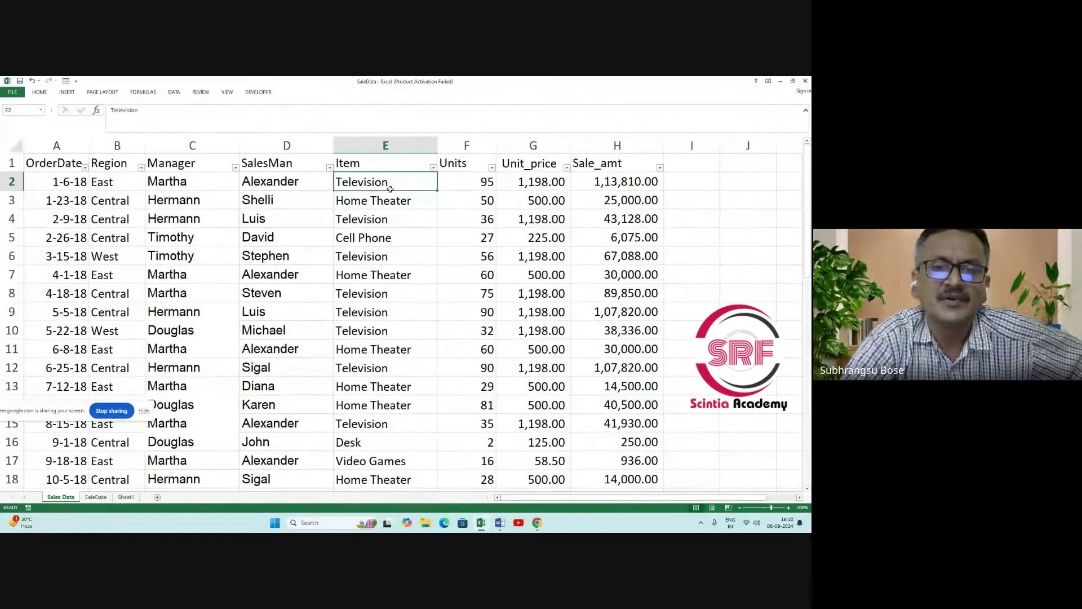
pyautogui.moveTo(390, 189); pyautogui.dragTo(393, 444)
pyautogui.scroll(9, 367, 381)
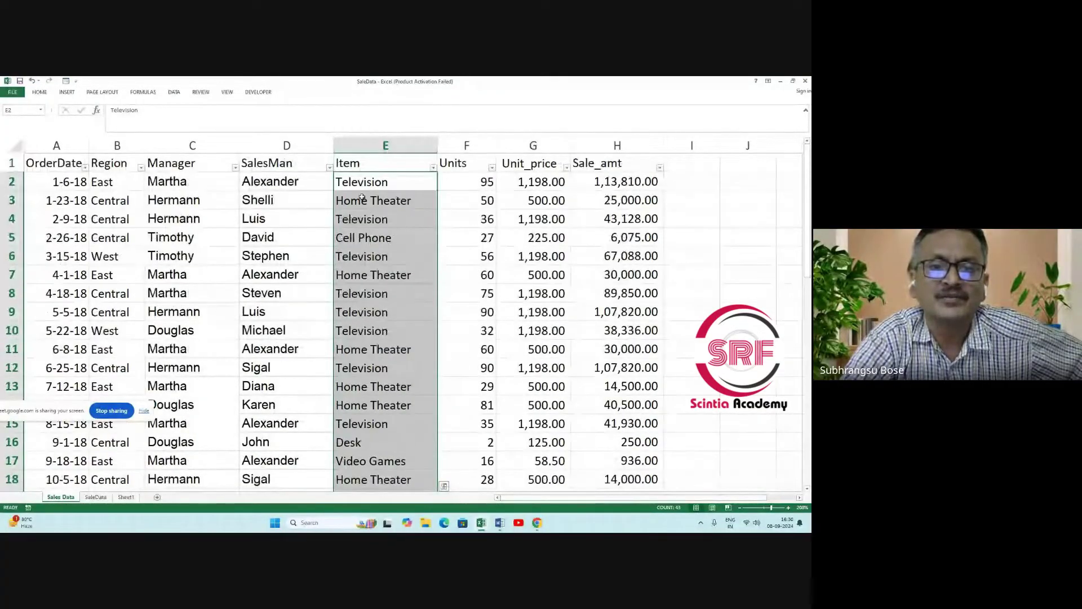
pyautogui.rightClick(381, 255)
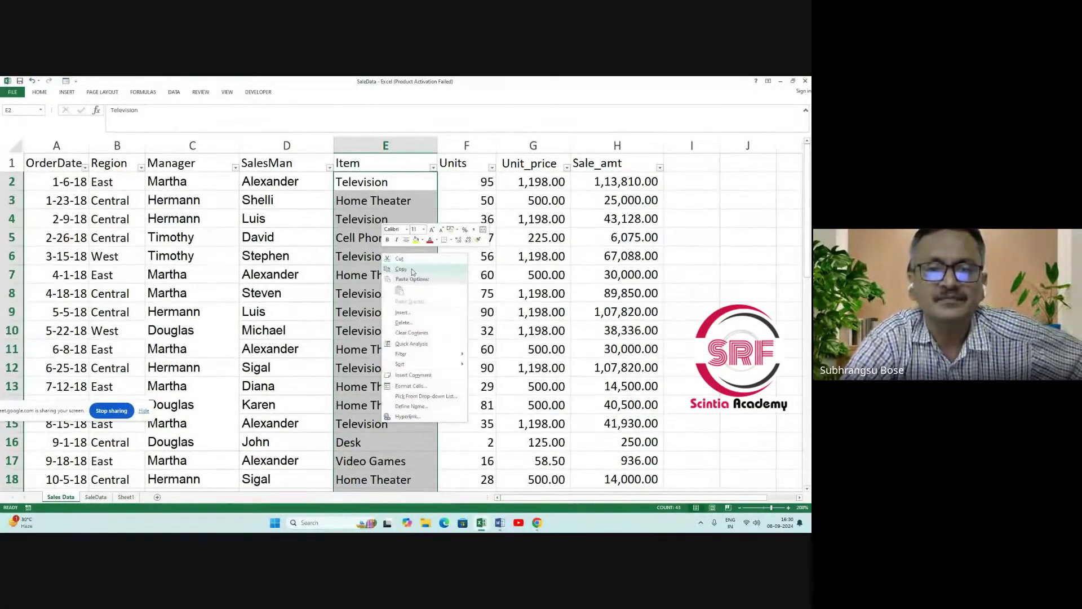
pyautogui.click(395, 286)
pyautogui.scroll(-3, 339, 316)
pyautogui.scroll(-14, 339, 316)
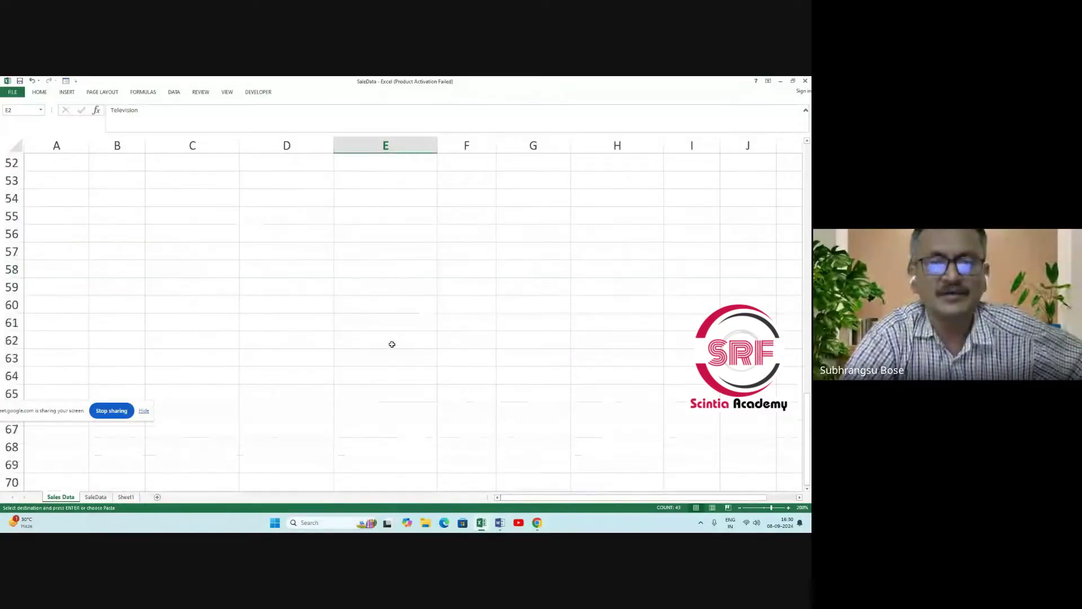
pyautogui.scroll(4, 326, 336)
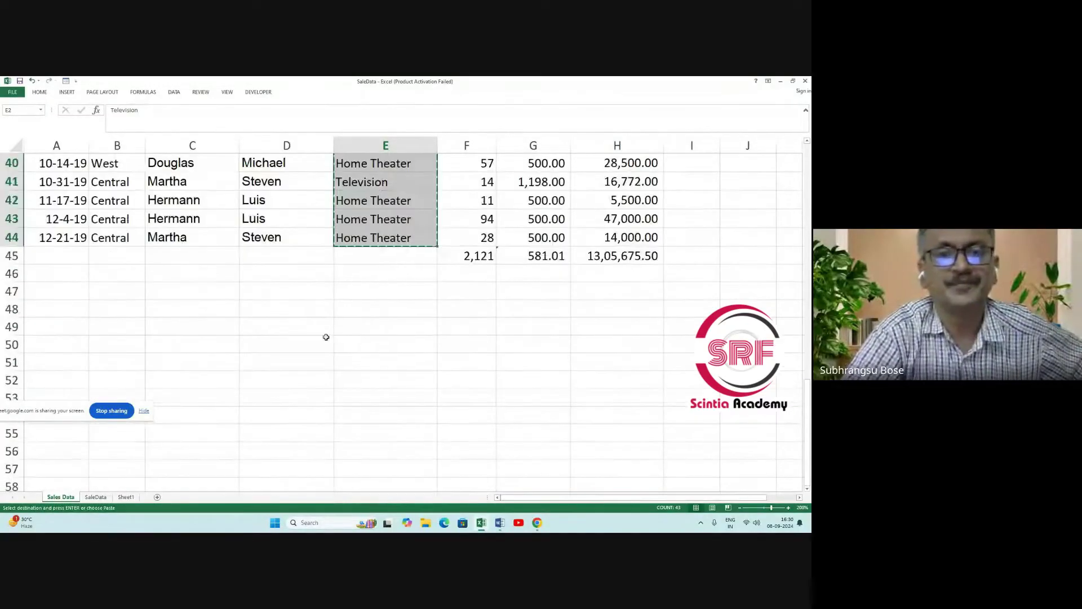
pyautogui.click(177, 292)
pyautogui.rightClick(177, 292)
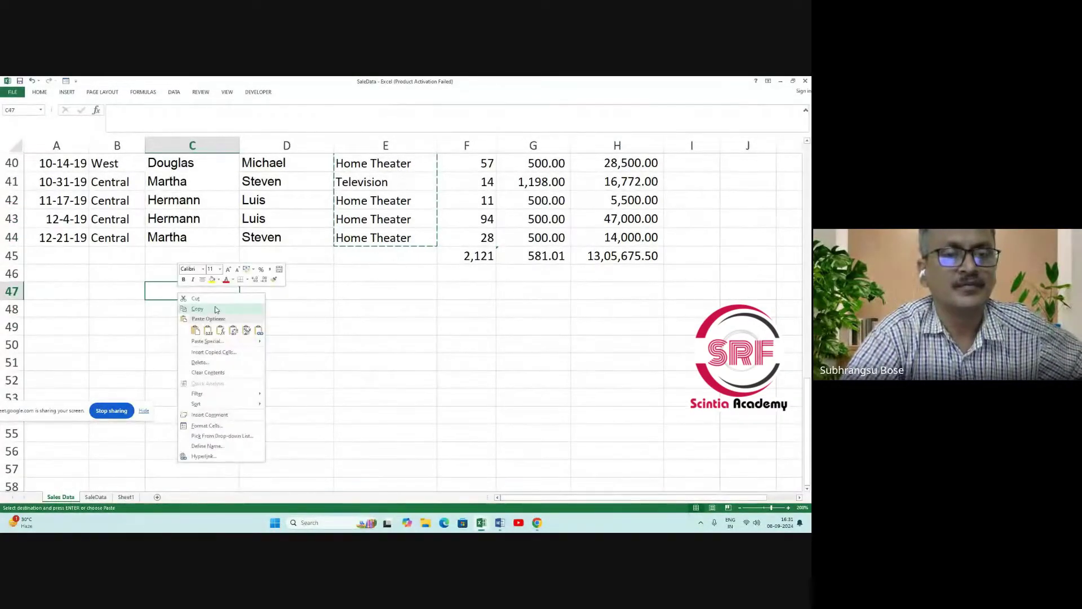
pyautogui.click(209, 330)
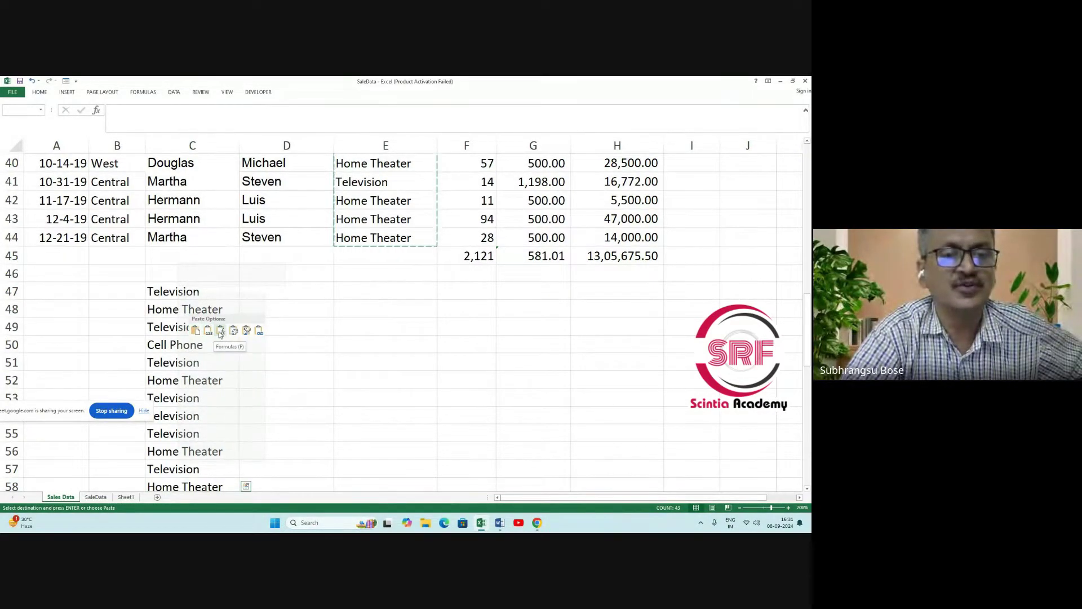
pyautogui.click(222, 332)
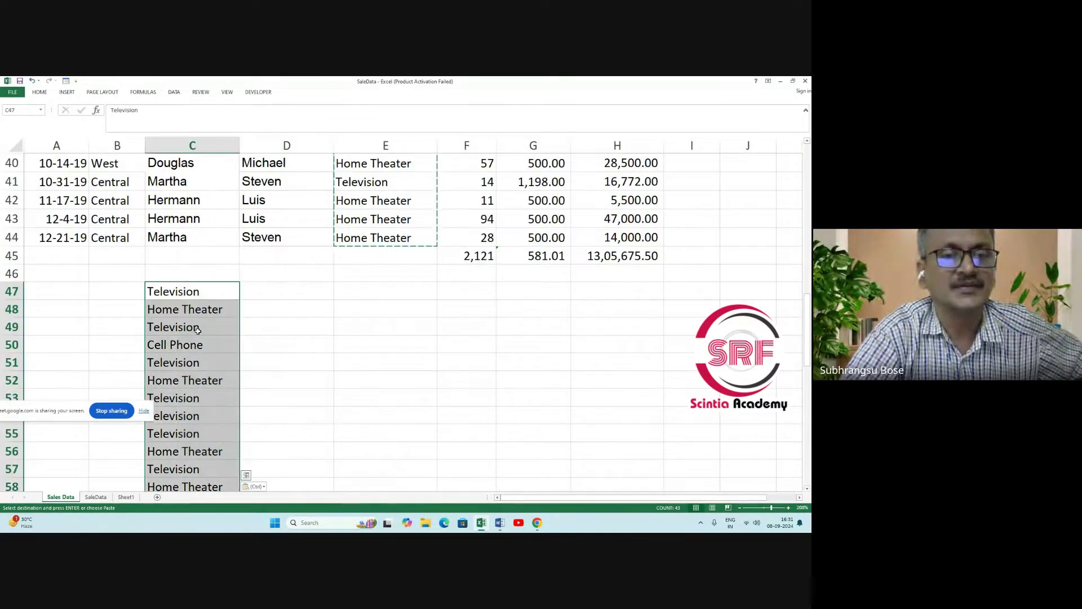
# Try counting the pasted item names by entering =COUNT(C47:C89) in C91.
pyautogui.scroll(1, 311, 339)
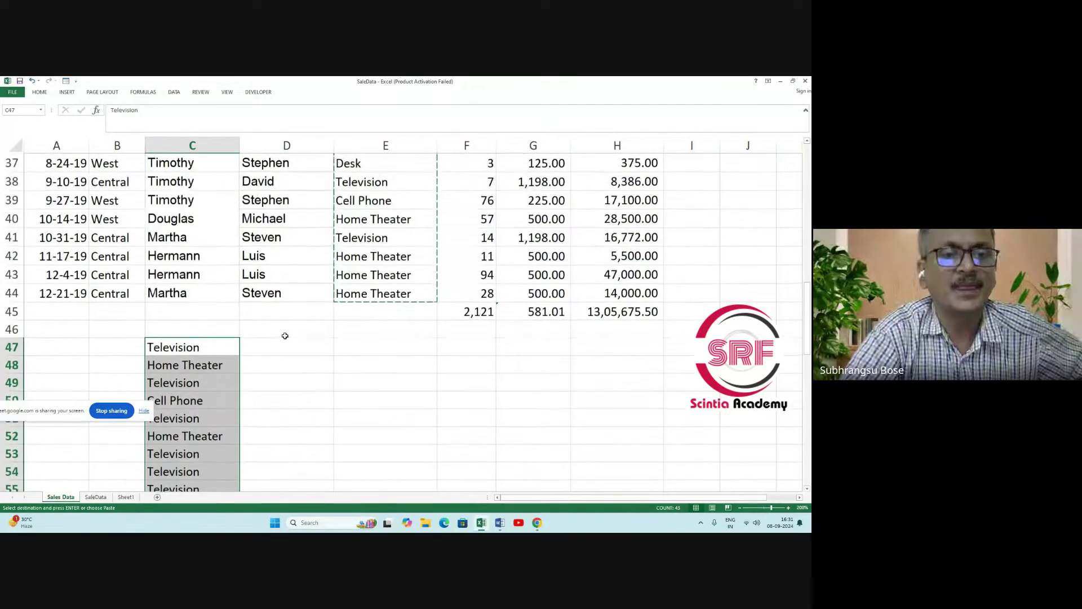
pyautogui.scroll(-3, 286, 333)
pyautogui.scroll(1, 212, 321)
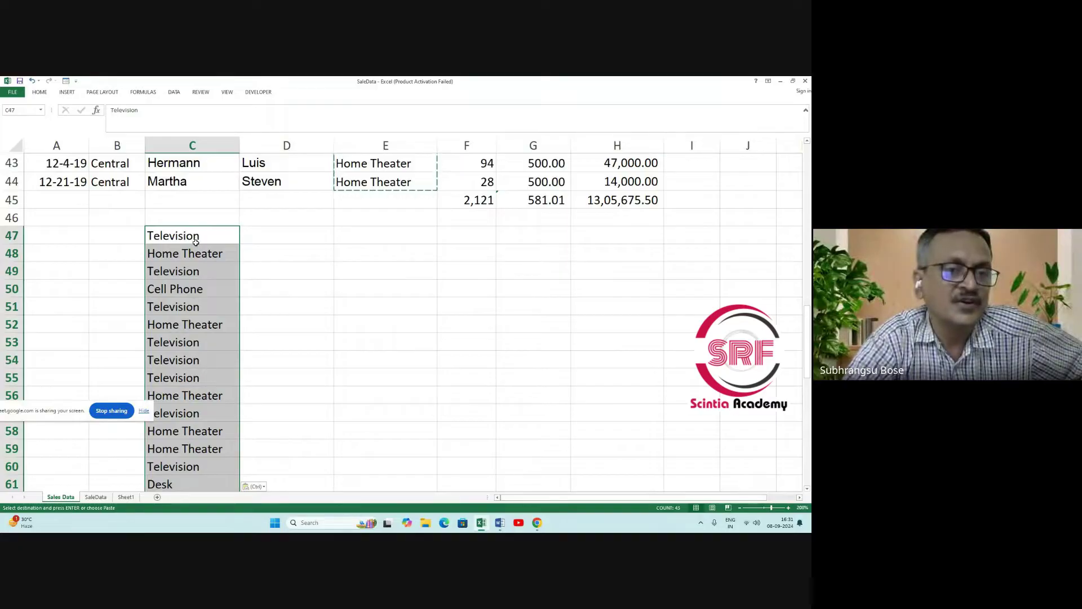
pyautogui.scroll(-13, 196, 242)
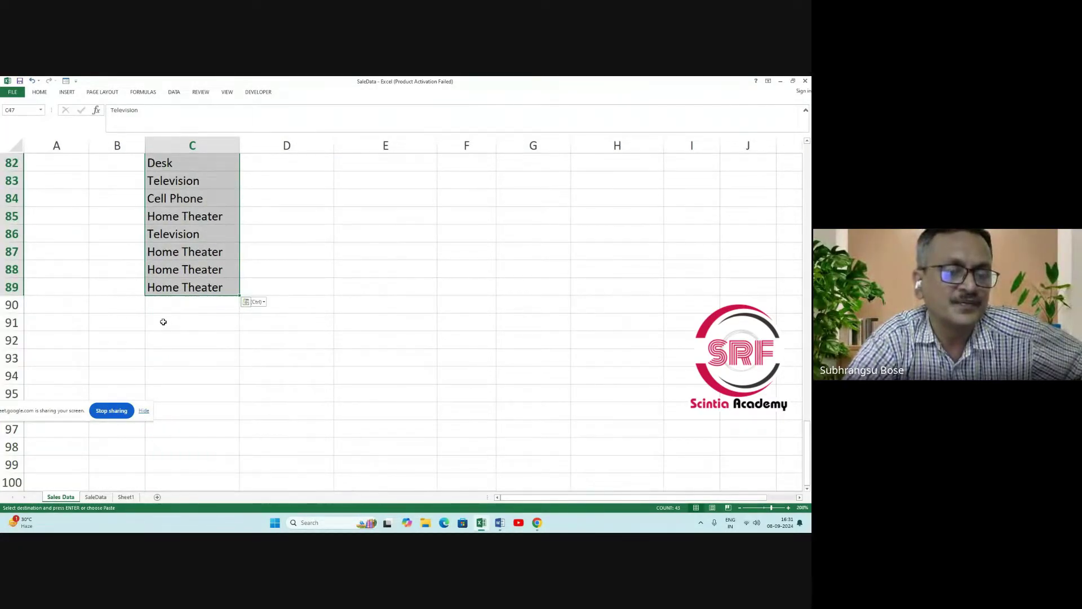
pyautogui.click(163, 321)
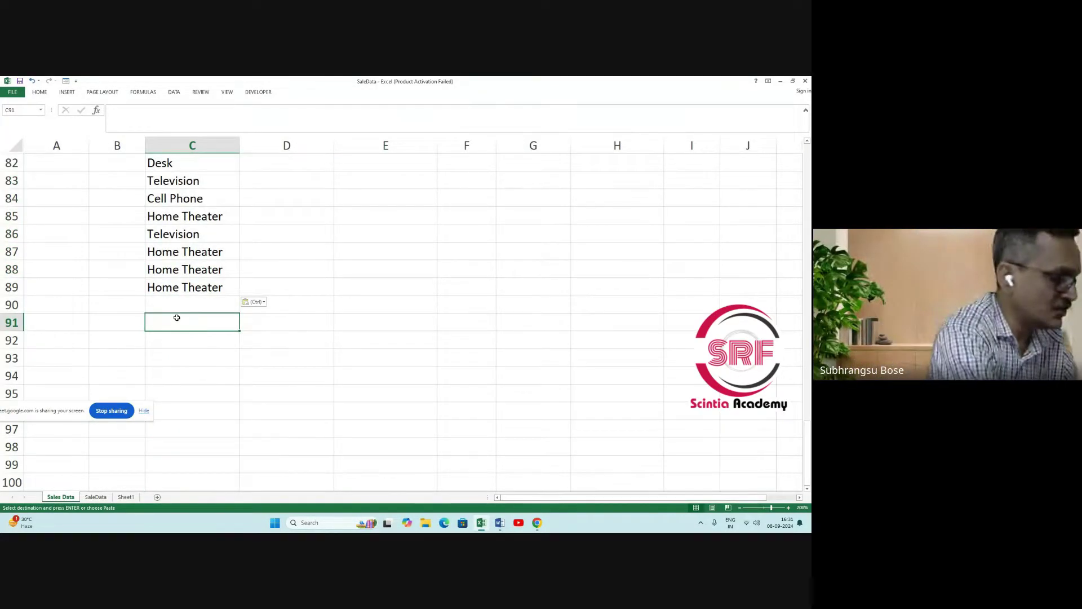
pyautogui.write('=')
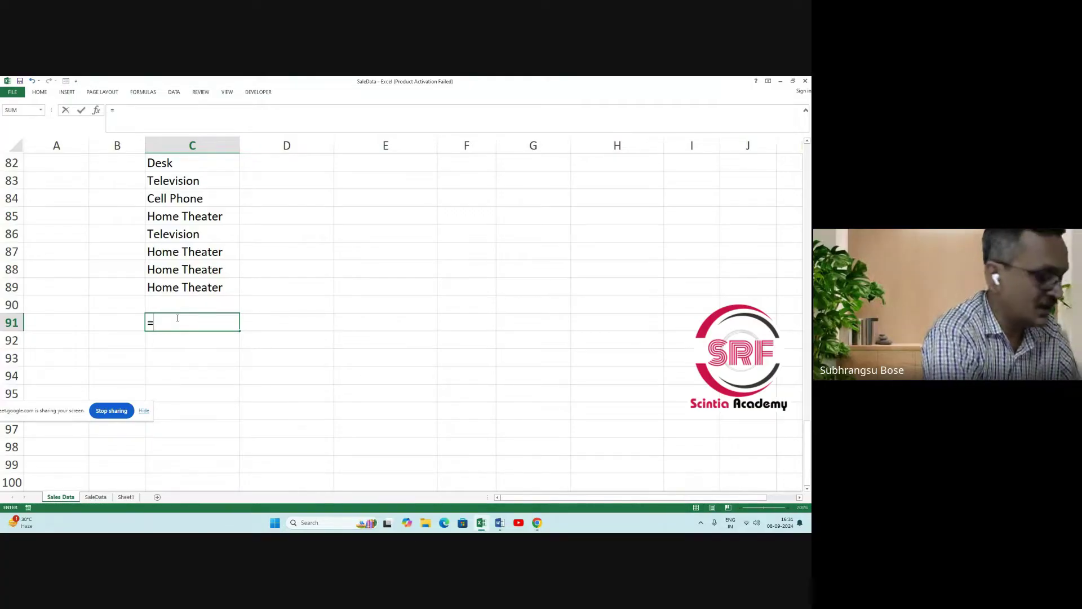
pyautogui.write('coun')
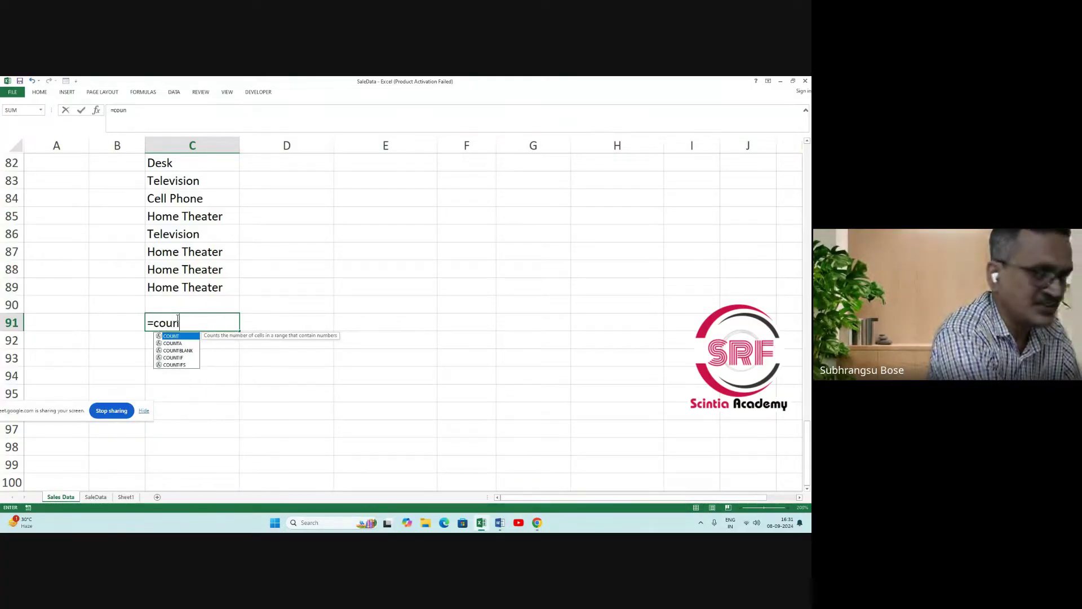
pyautogui.write('t')
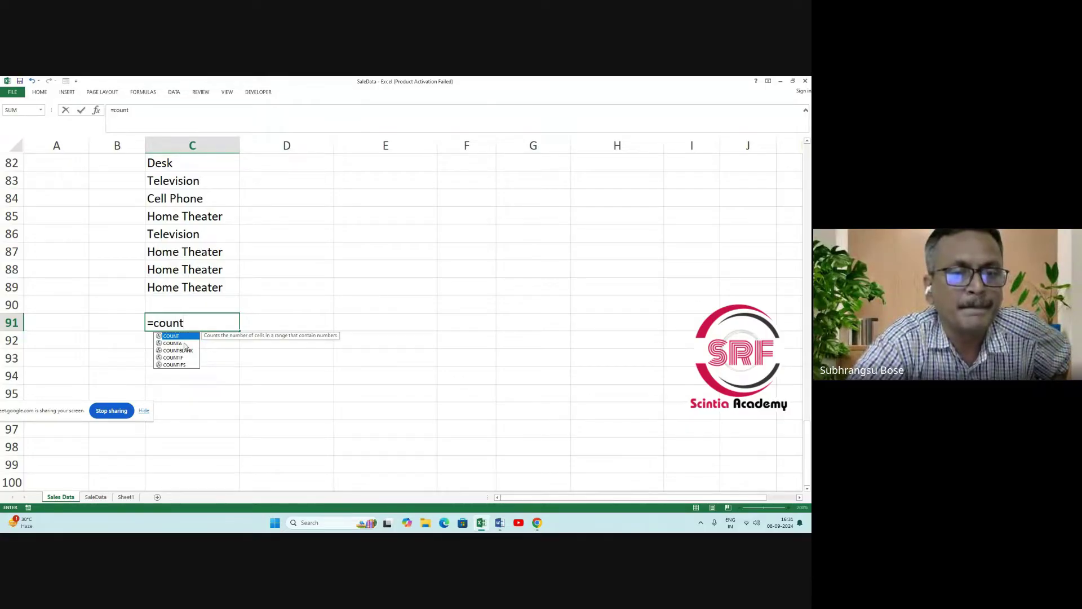
pyautogui.doubleClick(187, 336)
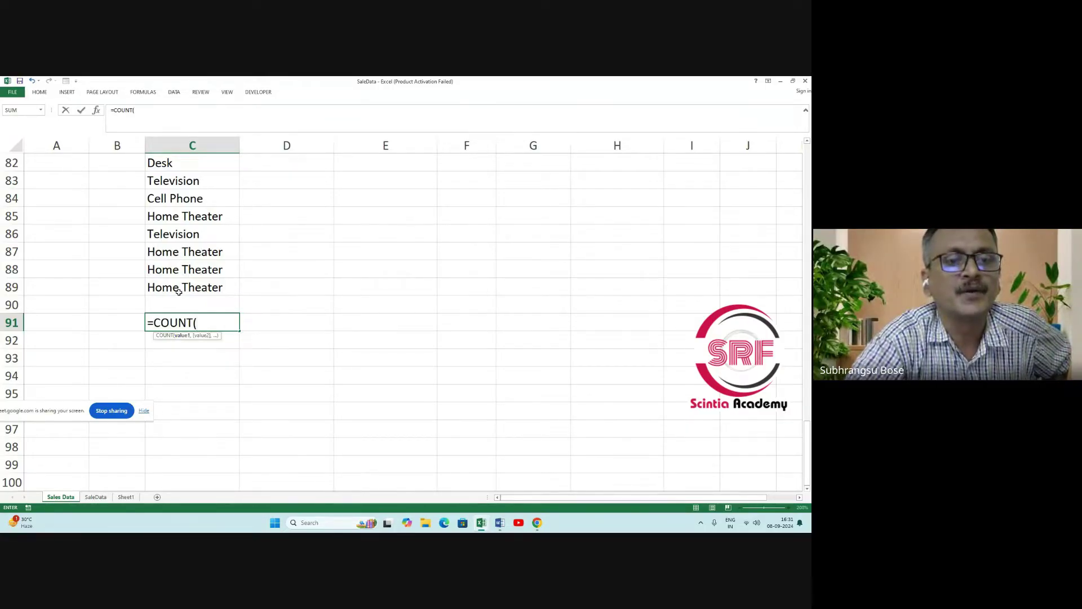
pyautogui.moveTo(178, 292); pyautogui.dragTo(193, 197)
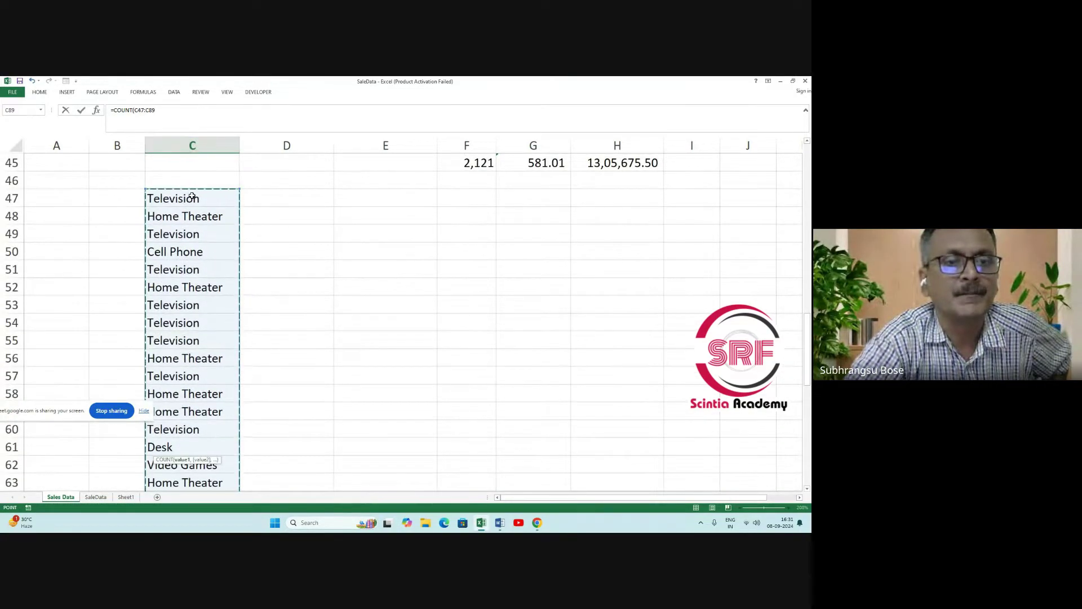
pyautogui.scroll(-1, 199, 238)
pyautogui.scroll(-3, 200, 238)
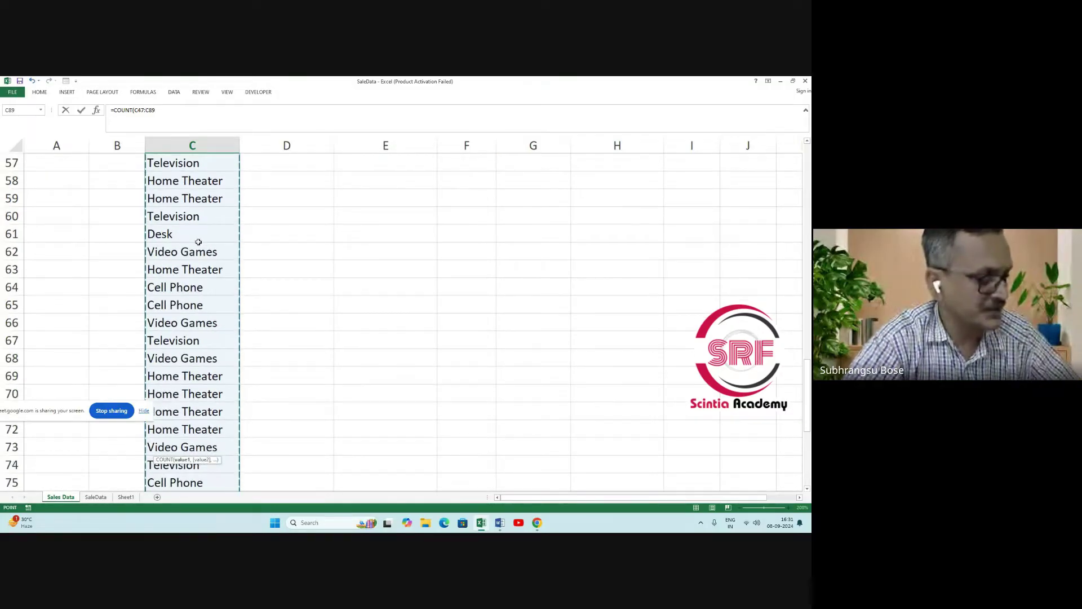
pyautogui.press('Return')
pyautogui.scroll(-2, 206, 296)
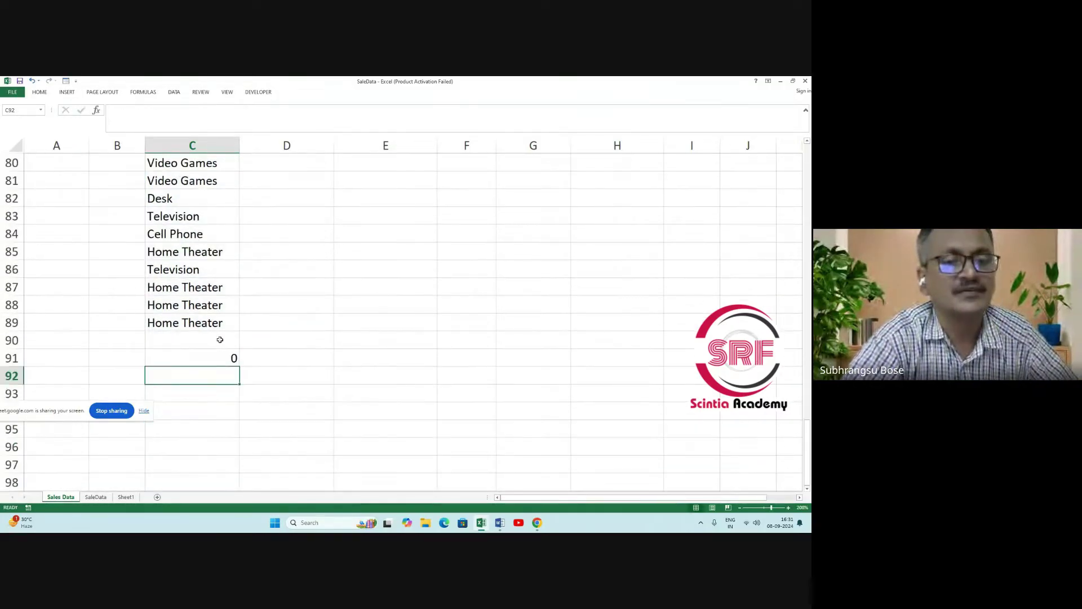
# Replace the formula in C91 with =COUNTA(C47:C89) to count the pasted text item names.
pyautogui.click(214, 361)
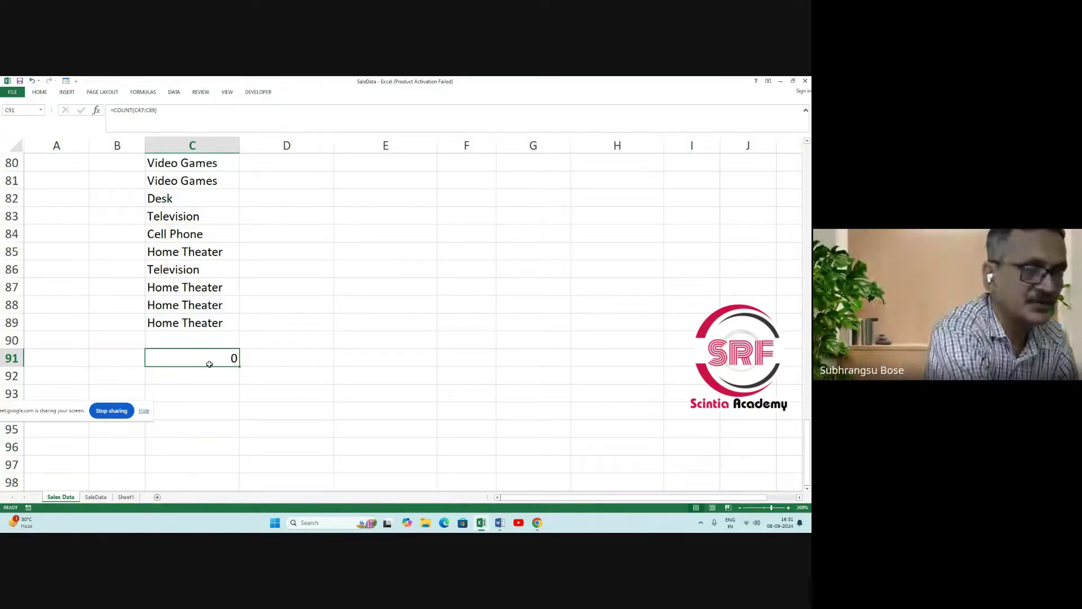
pyautogui.write('=')
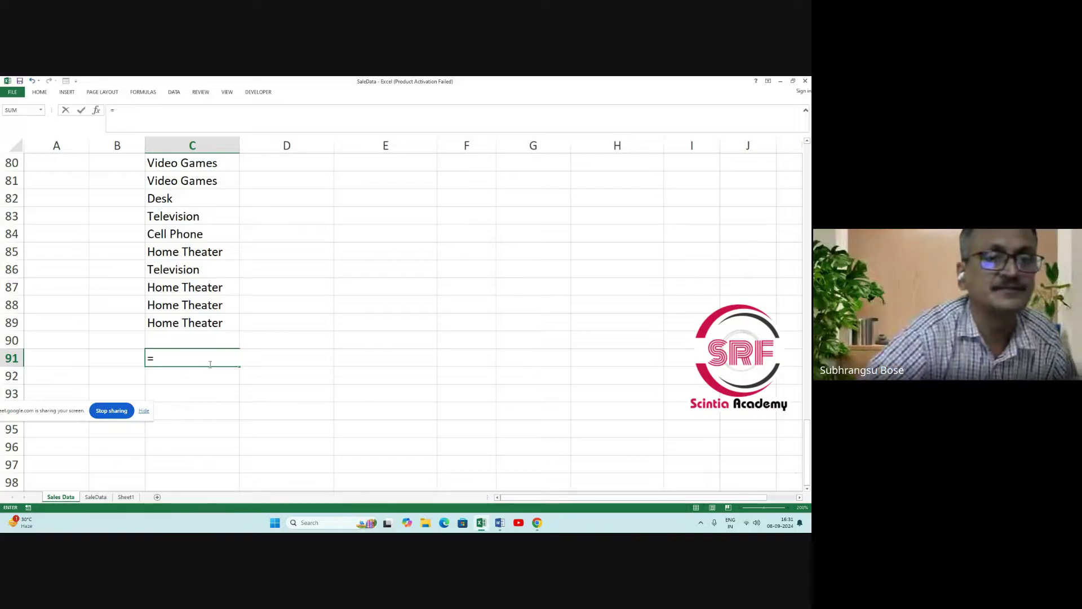
pyautogui.scroll(5, 207, 364)
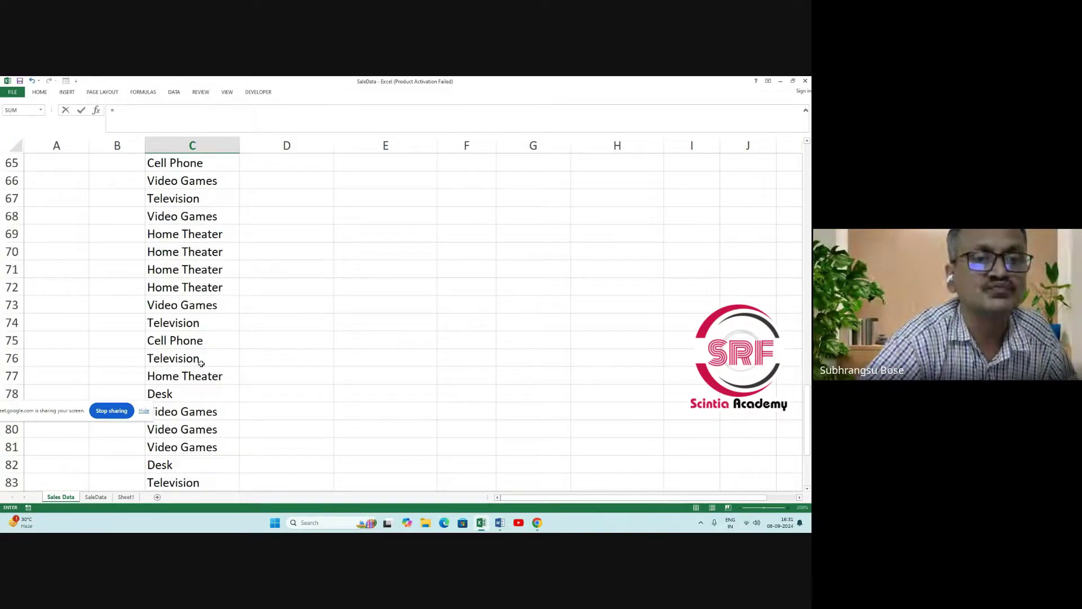
pyautogui.scroll(-3, 202, 363)
pyautogui.write('c')
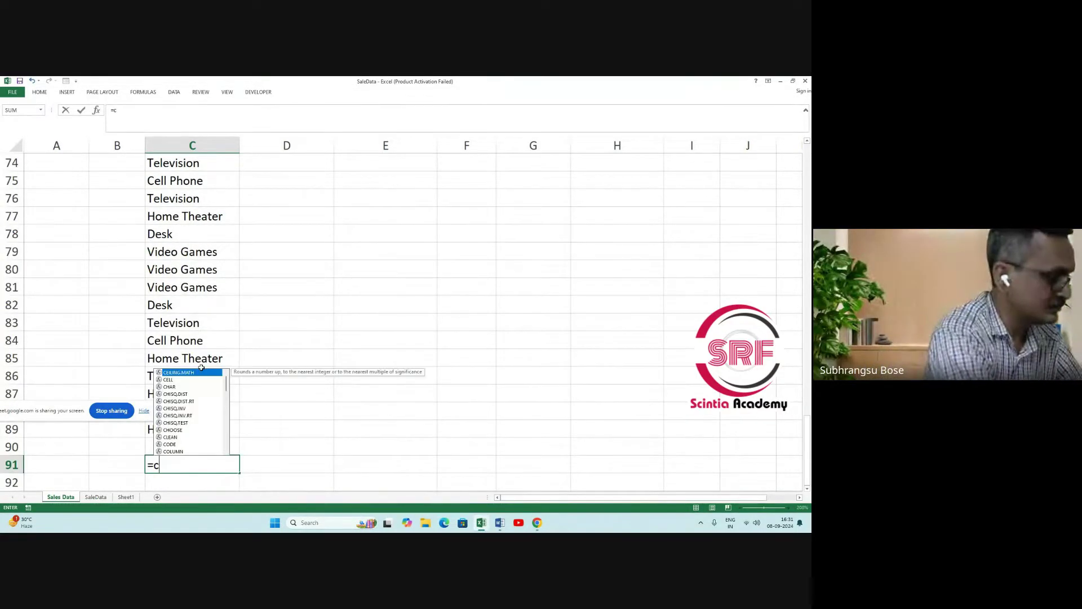
pyautogui.write('o')
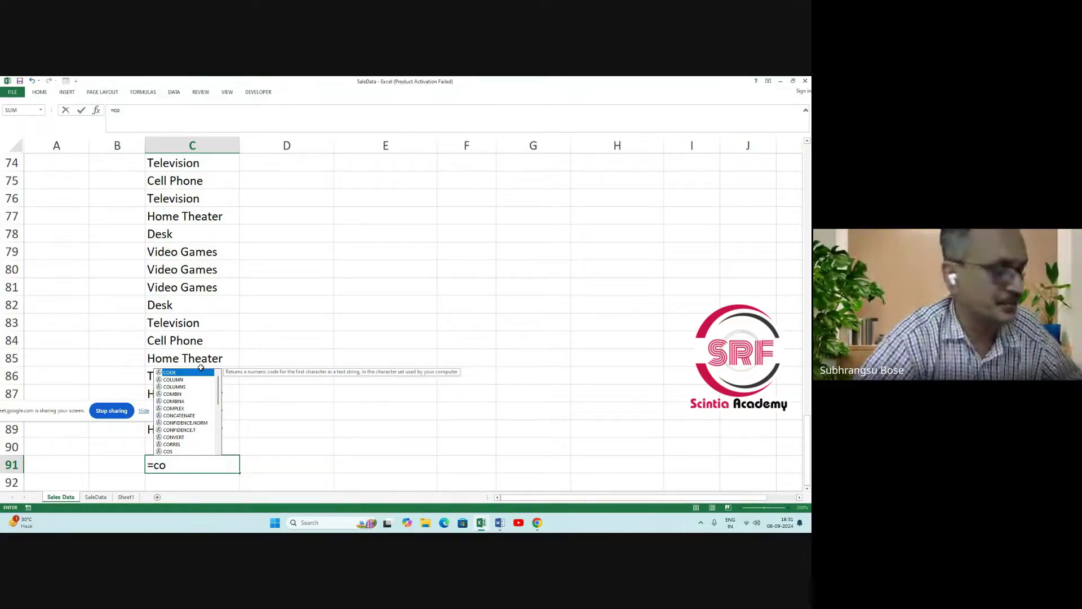
pyautogui.write('un')
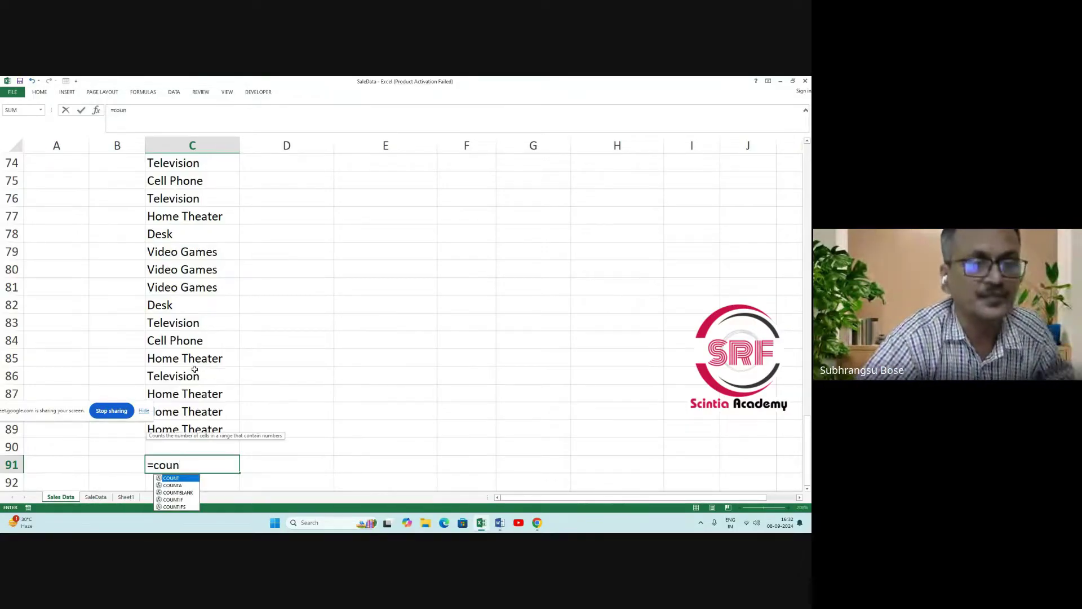
pyautogui.doubleClick(177, 485)
pyautogui.moveTo(177, 424); pyautogui.dragTo(188, 197)
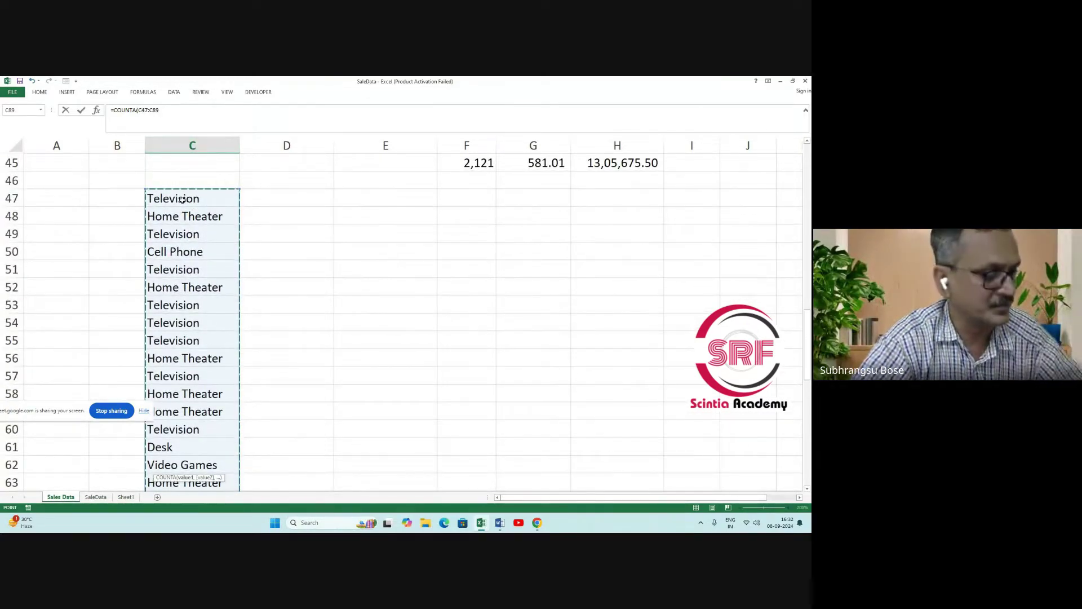
pyautogui.press('Return')
pyautogui.click(207, 410)
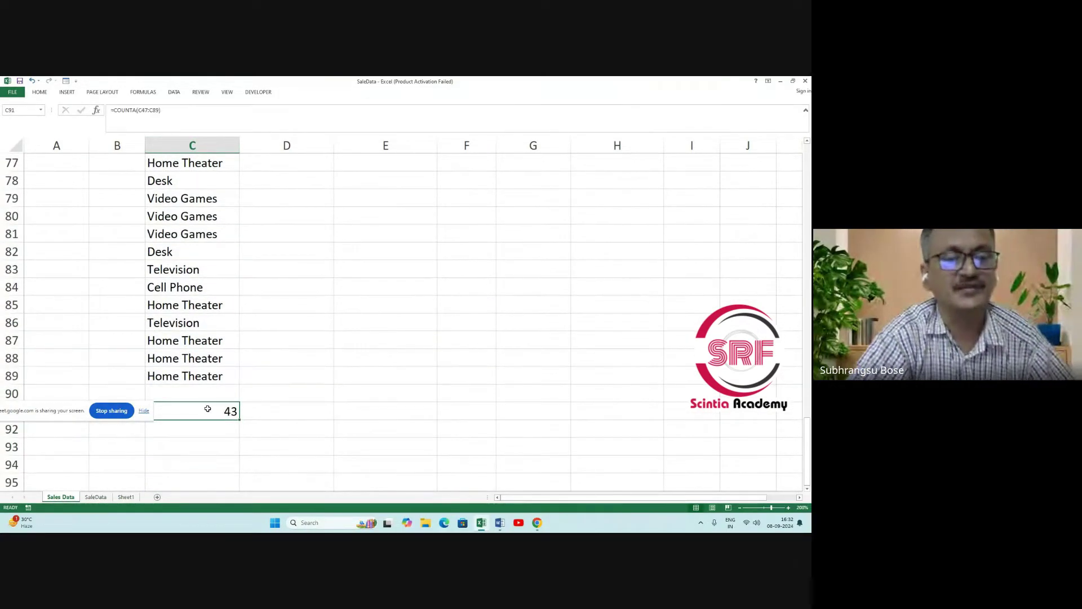
pyautogui.scroll(-2, 191, 407)
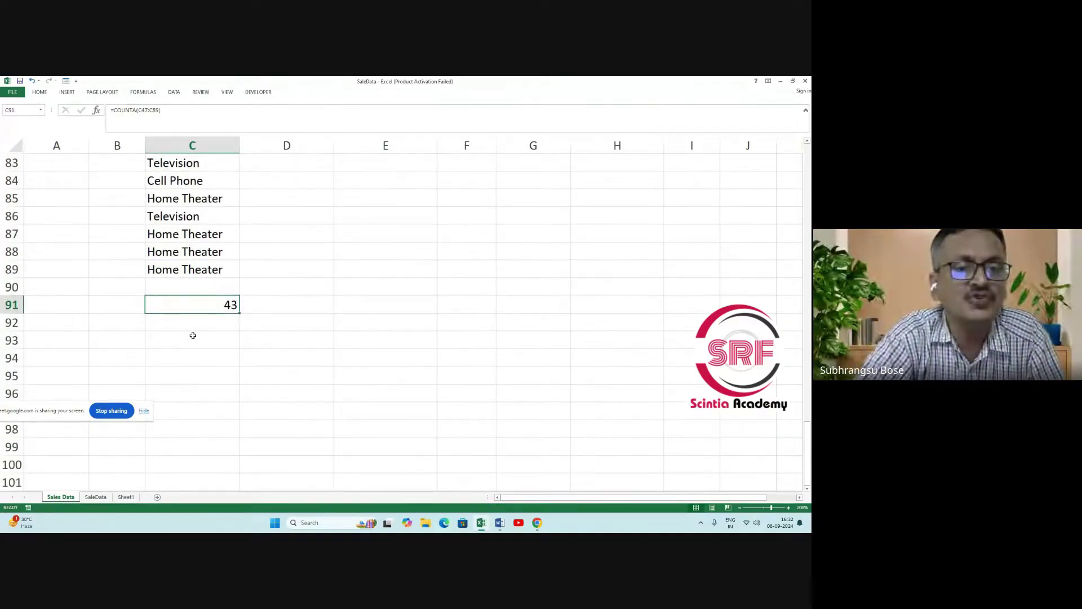
# On Sheet1, count the numeric values by entering =COUNT(C3:C6) in E6, and check the counted cells and formula.
pyautogui.click(125, 497)
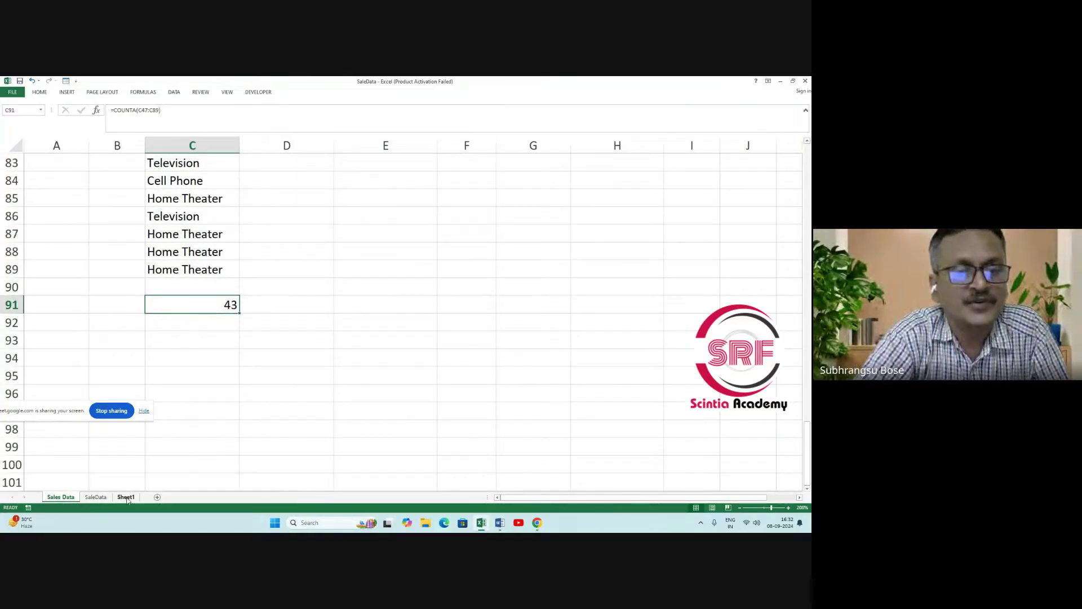
pyautogui.click(215, 222)
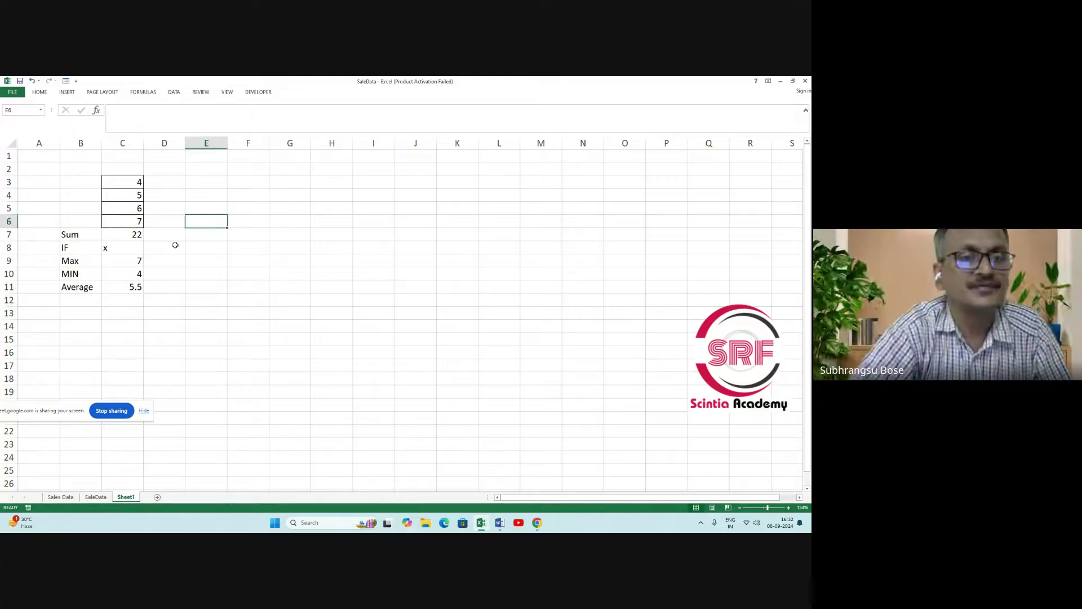
pyautogui.write('=c')
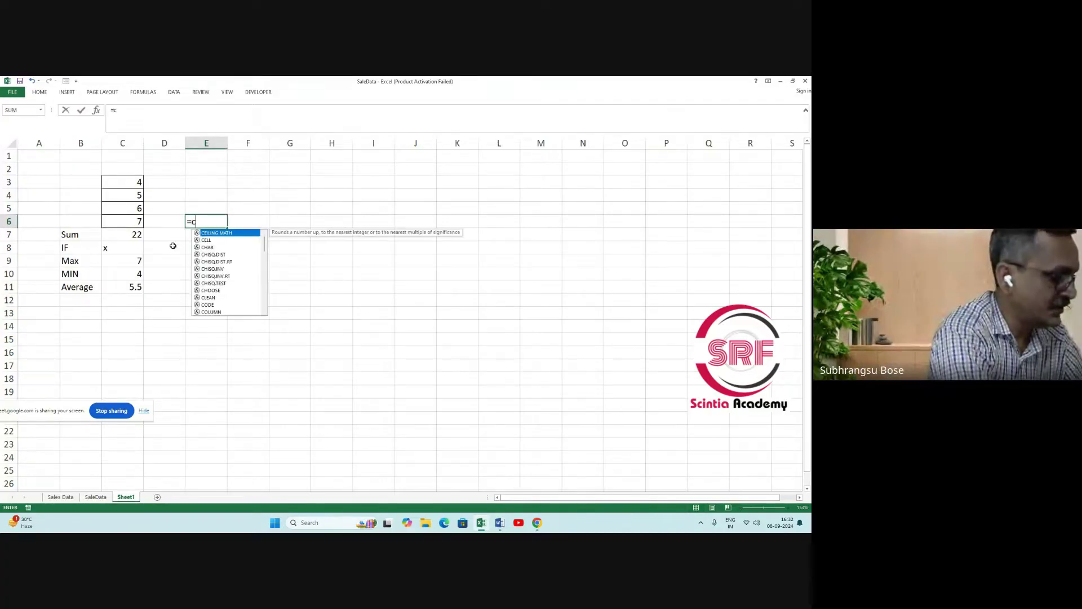
pyautogui.write('oun')
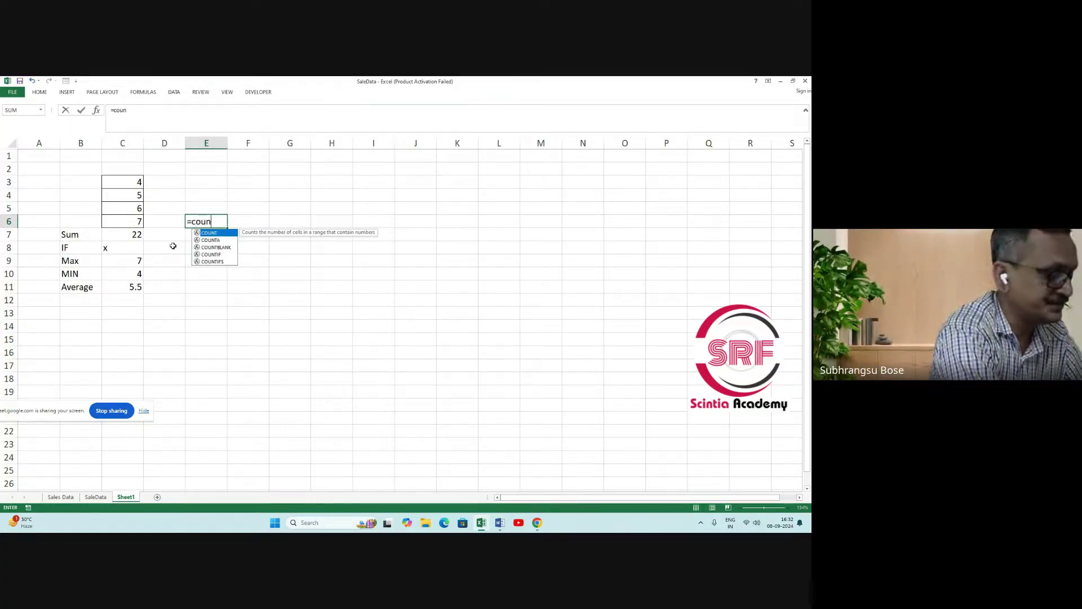
pyautogui.doubleClick(220, 233)
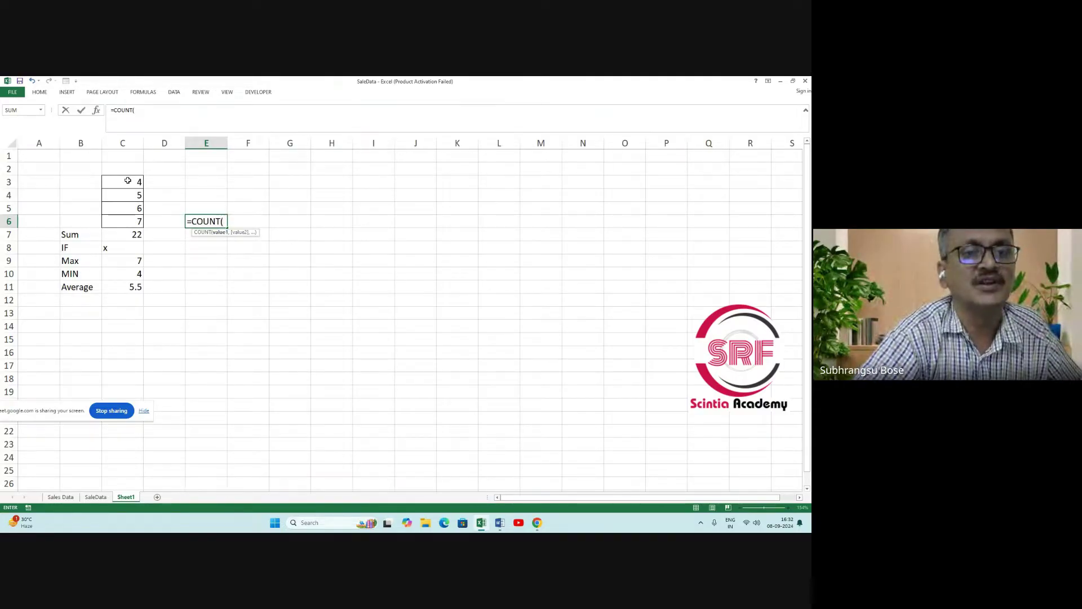
pyautogui.moveTo(128, 181); pyautogui.dragTo(136, 227)
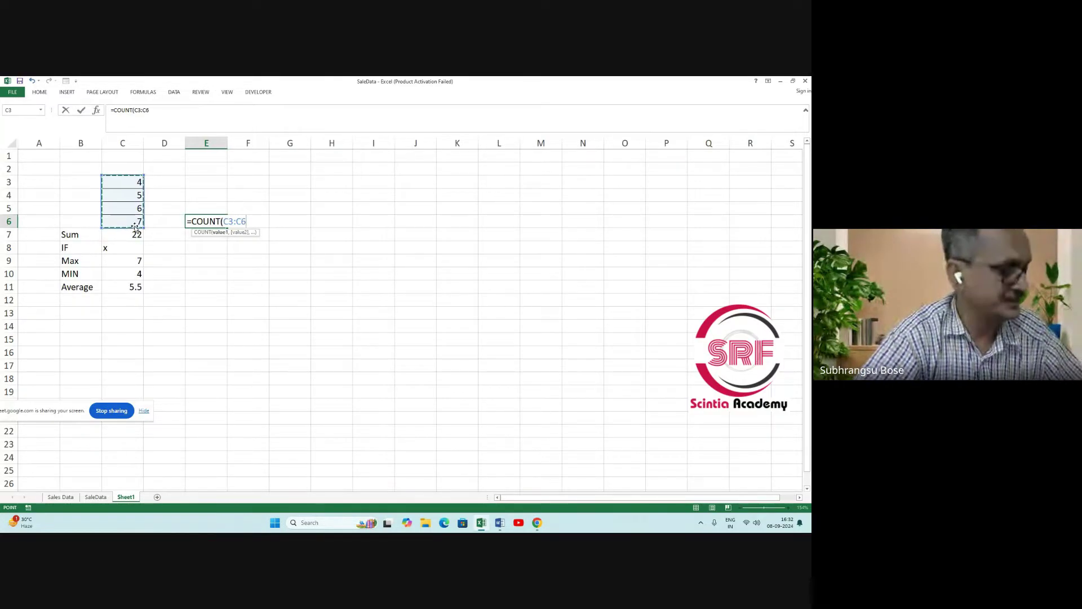
pyautogui.press('Return')
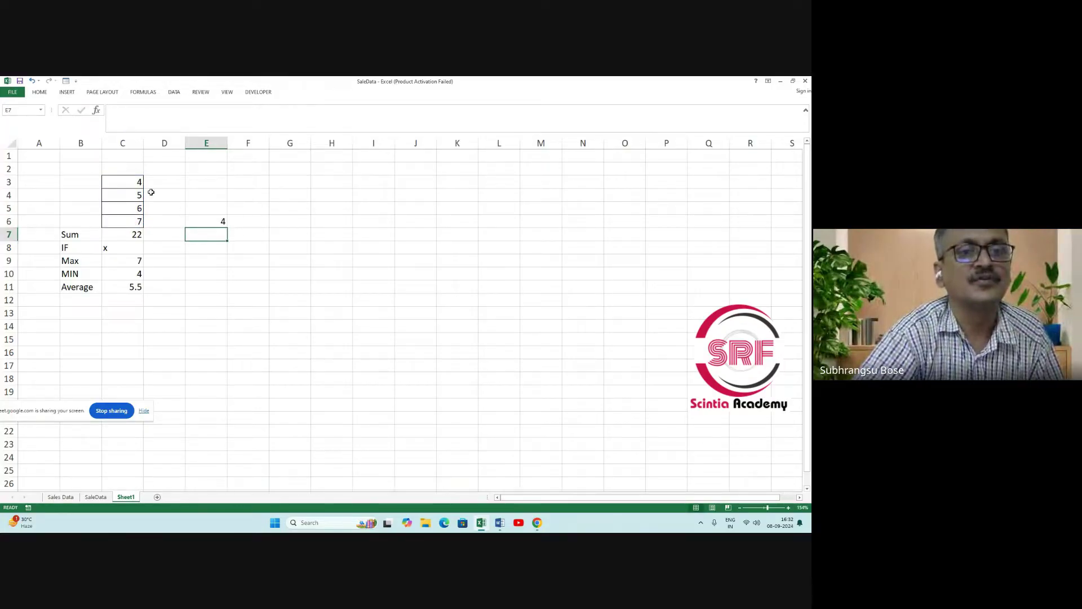
pyautogui.moveTo(137, 182); pyautogui.dragTo(135, 218)
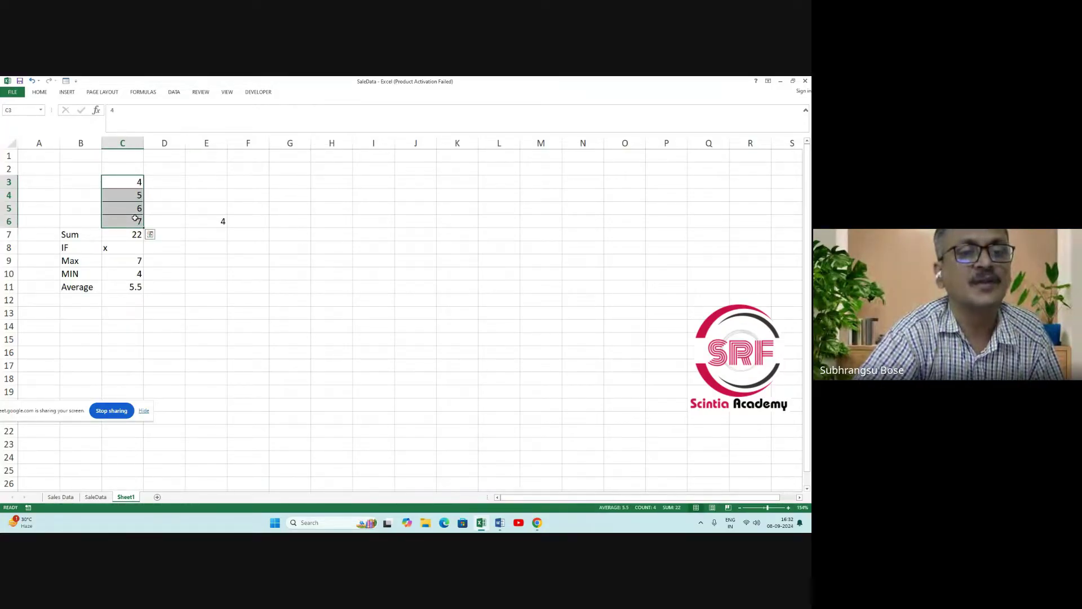
pyautogui.click(207, 223)
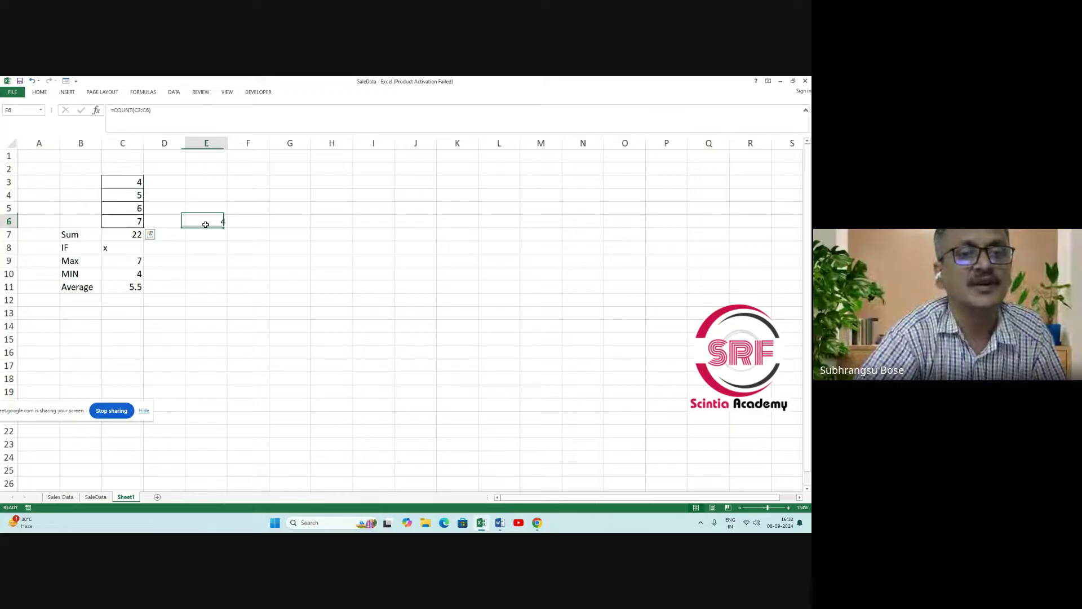
# Compare the text items counted with COUNTA on Sales Data with the numbers counted with COUNT on Sheet1.
pyautogui.click(60, 497)
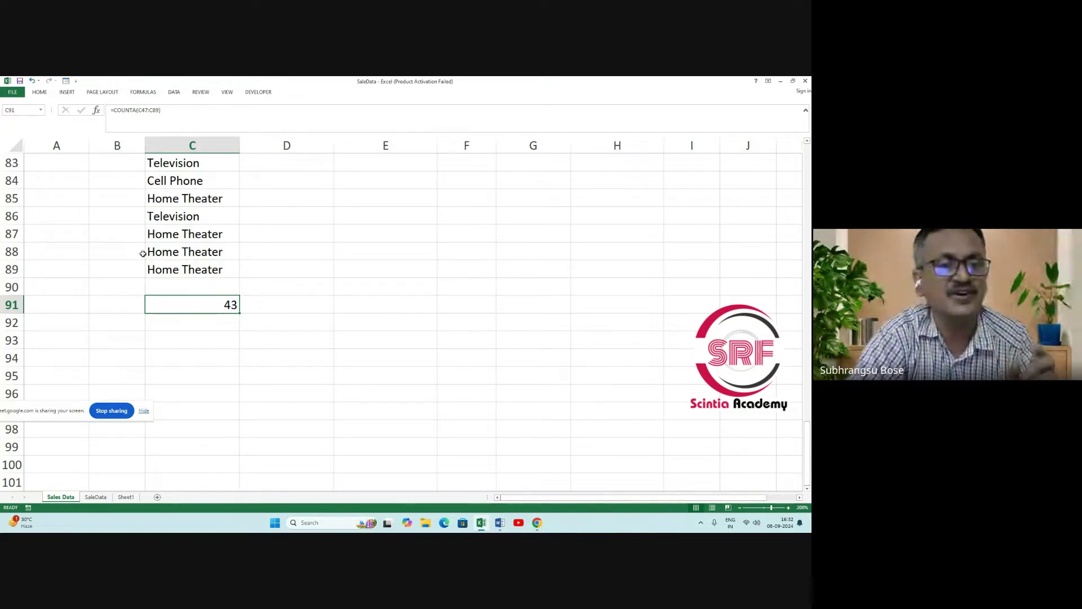
pyautogui.moveTo(171, 263); pyautogui.dragTo(169, 163)
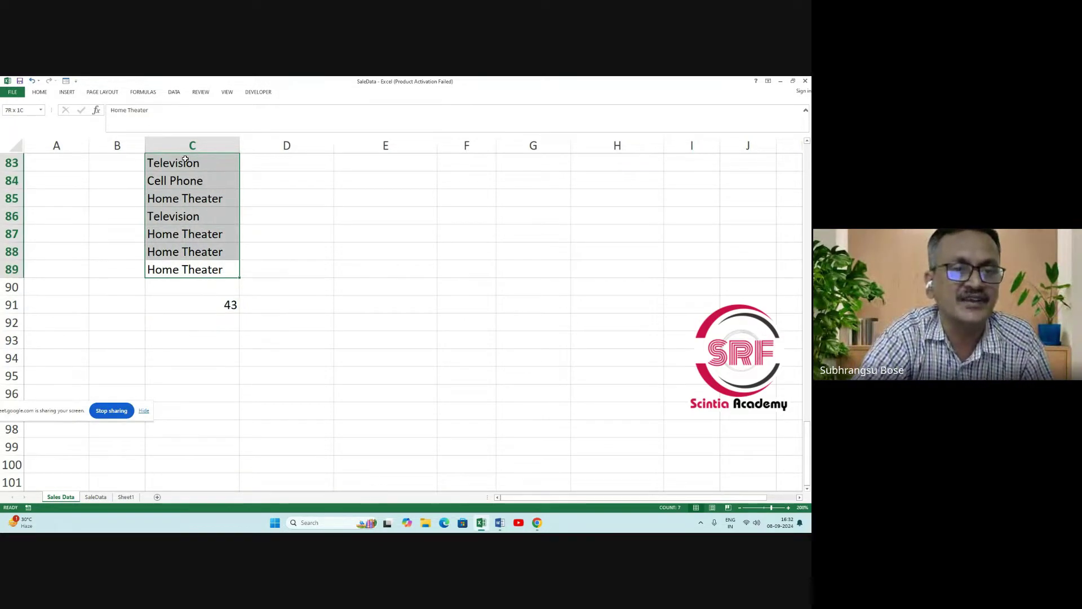
pyautogui.click(103, 498)
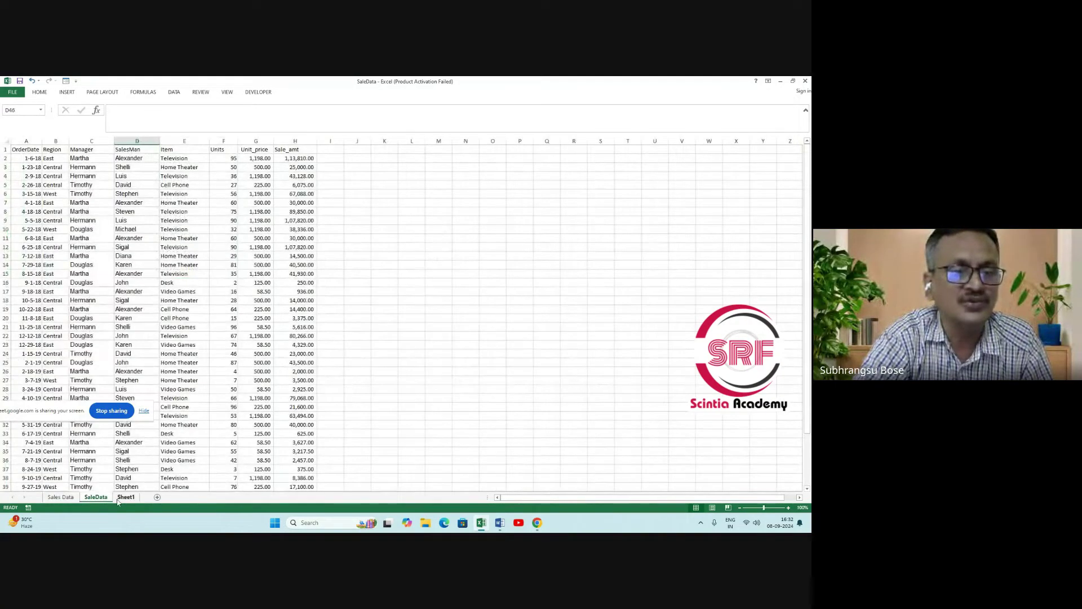
pyautogui.click(121, 499)
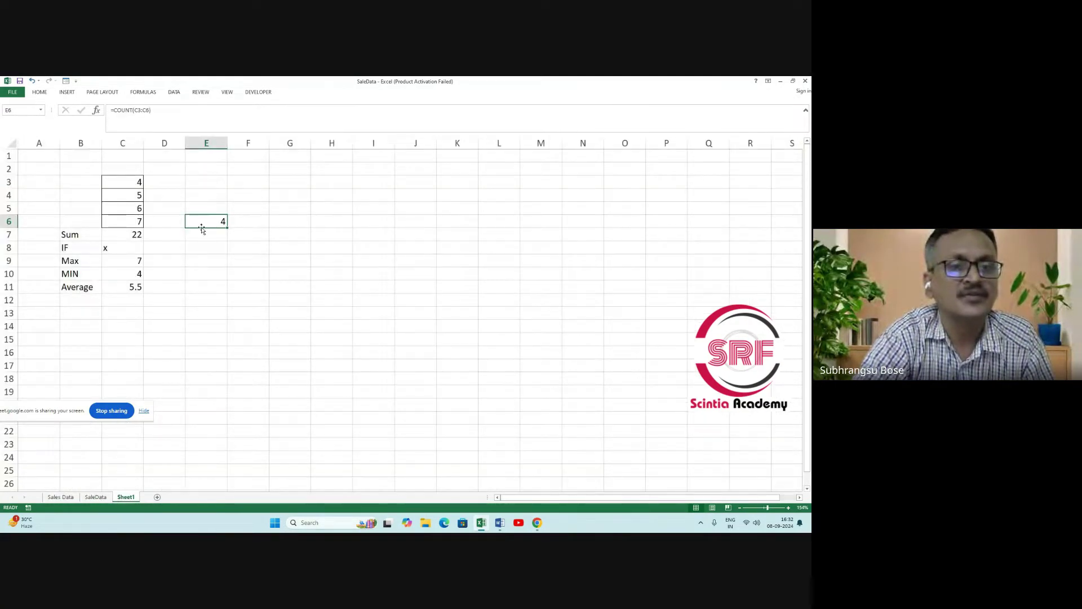
pyautogui.moveTo(122, 182); pyautogui.dragTo(121, 217)
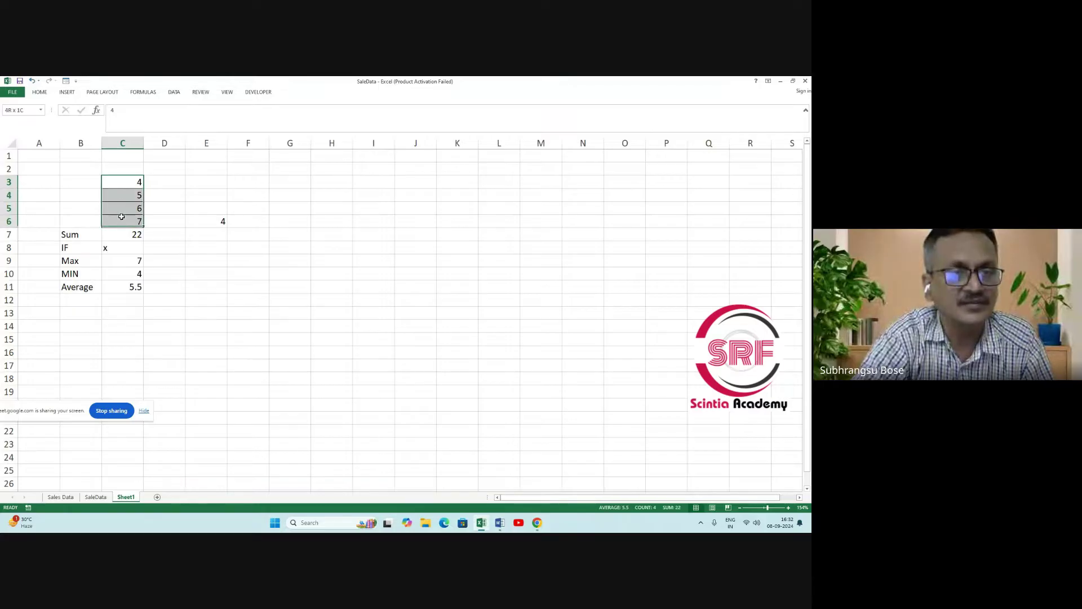
pyautogui.click(57, 498)
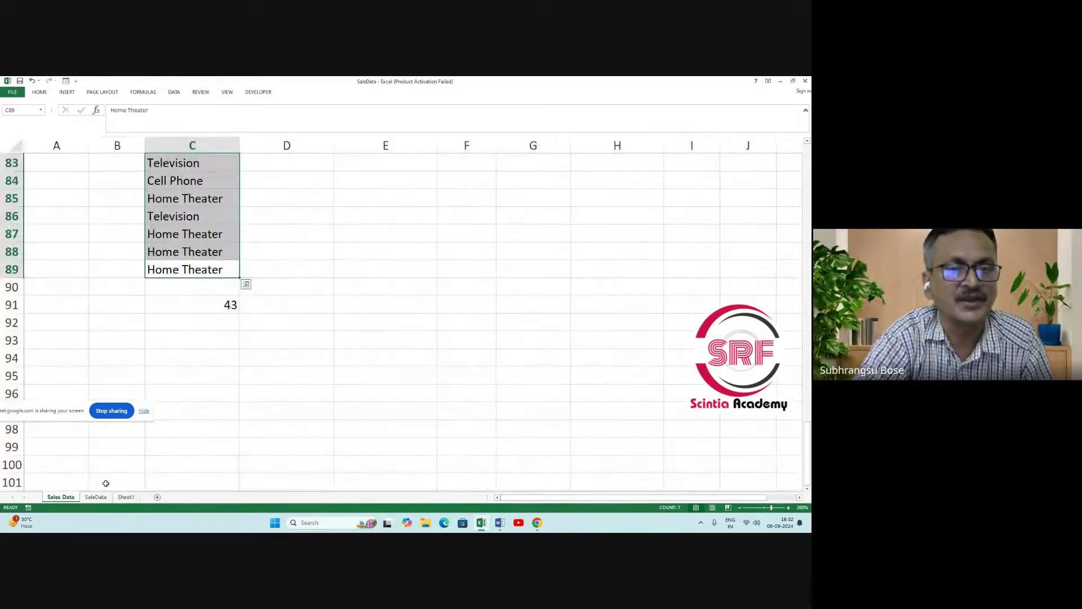
pyautogui.click(191, 307)
# Examine the pasted item list from C47 to C89 for repeated names such as Television, alongside the COUNTA formula in C91.
pyautogui.scroll(2, 187, 324)
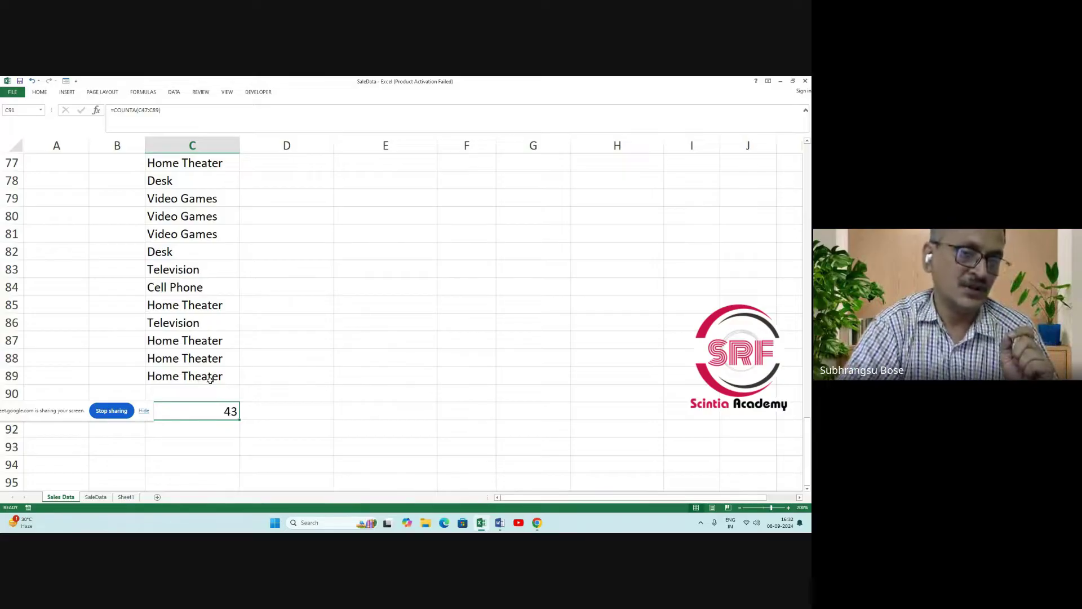
pyautogui.scroll(3, 210, 380)
pyautogui.scroll(-2, 209, 386)
pyautogui.scroll(1, 208, 392)
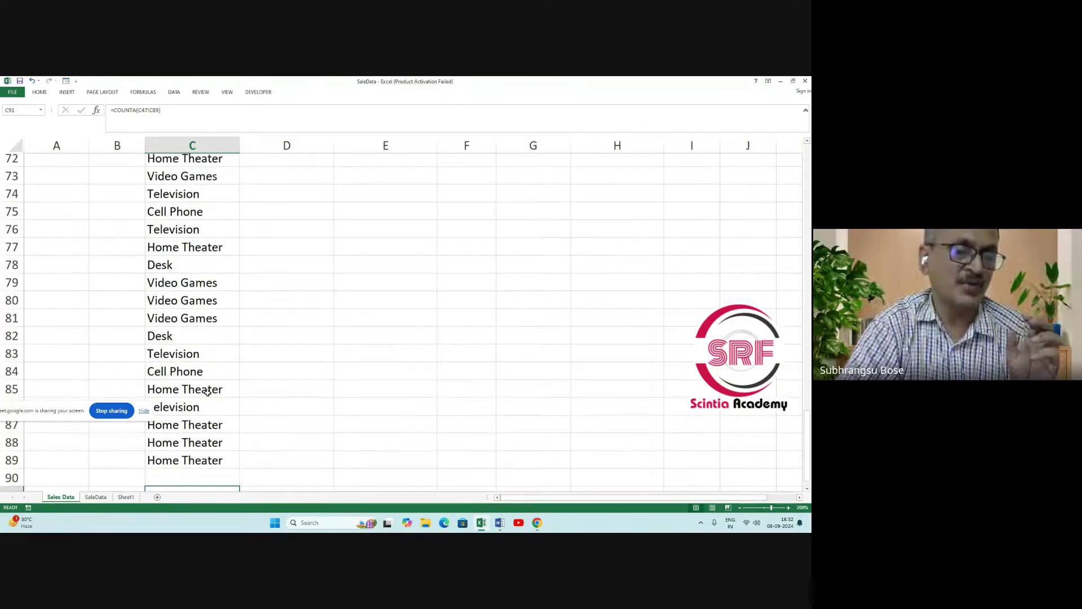
pyautogui.scroll(1, 207, 392)
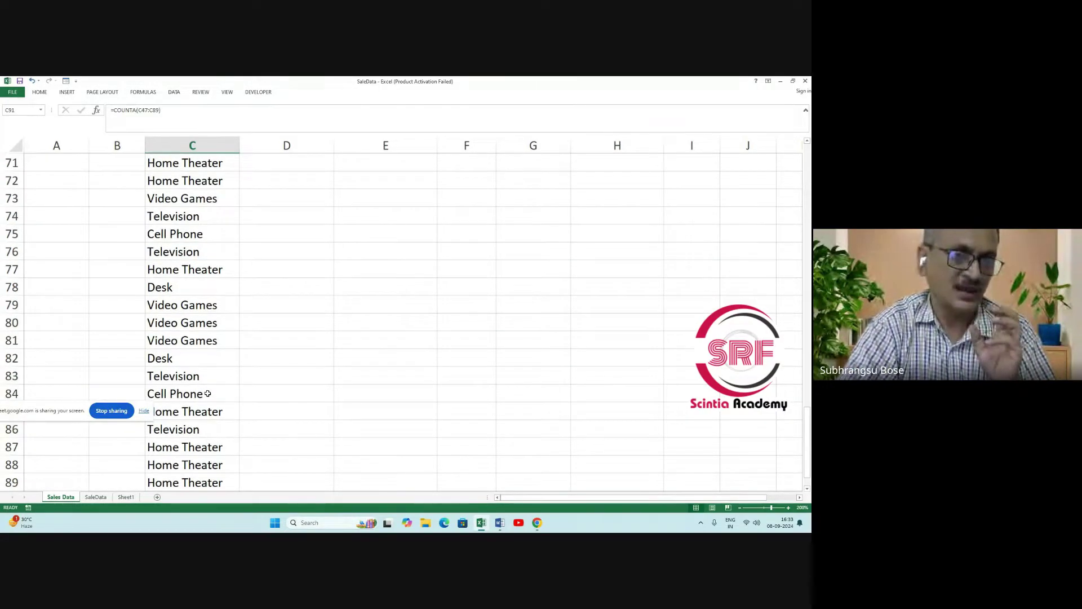
pyautogui.scroll(6, 207, 392)
pyautogui.scroll(4, 208, 291)
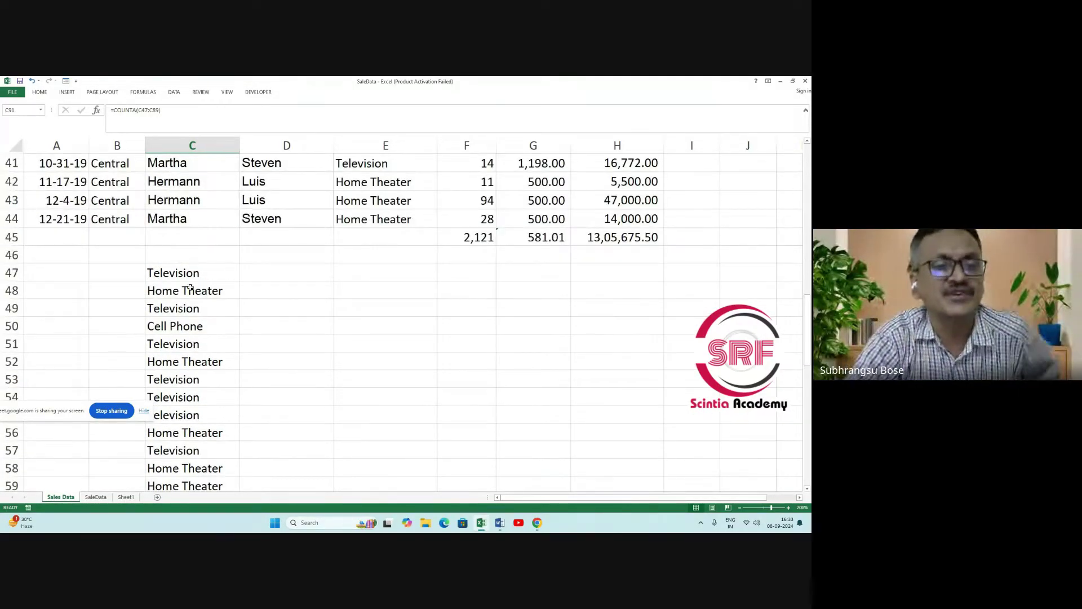
pyautogui.click(190, 273)
pyautogui.click(190, 309)
pyautogui.click(190, 345)
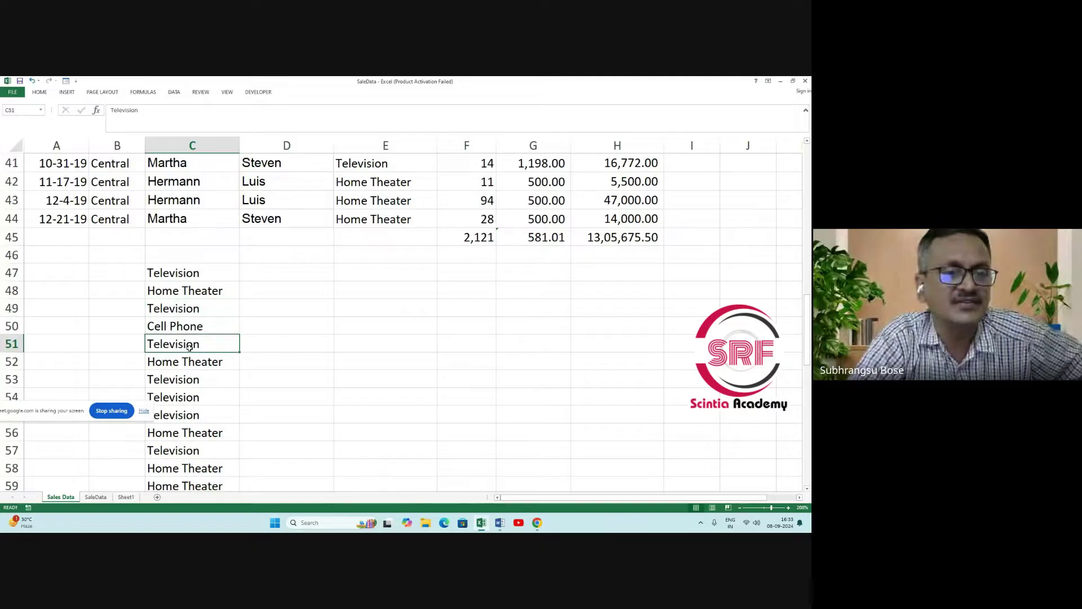
pyautogui.scroll(-1, 203, 345)
pyautogui.moveTo(204, 217); pyautogui.dragTo(207, 415)
pyautogui.scroll(-13, 263, 379)
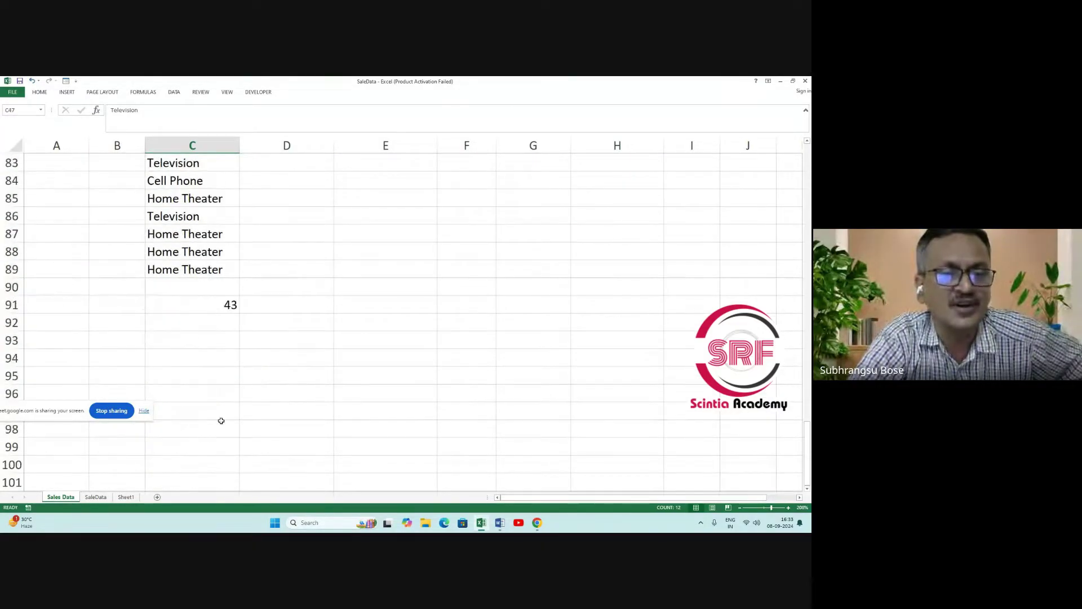
pyautogui.click(211, 308)
pyautogui.scroll(14, 211, 304)
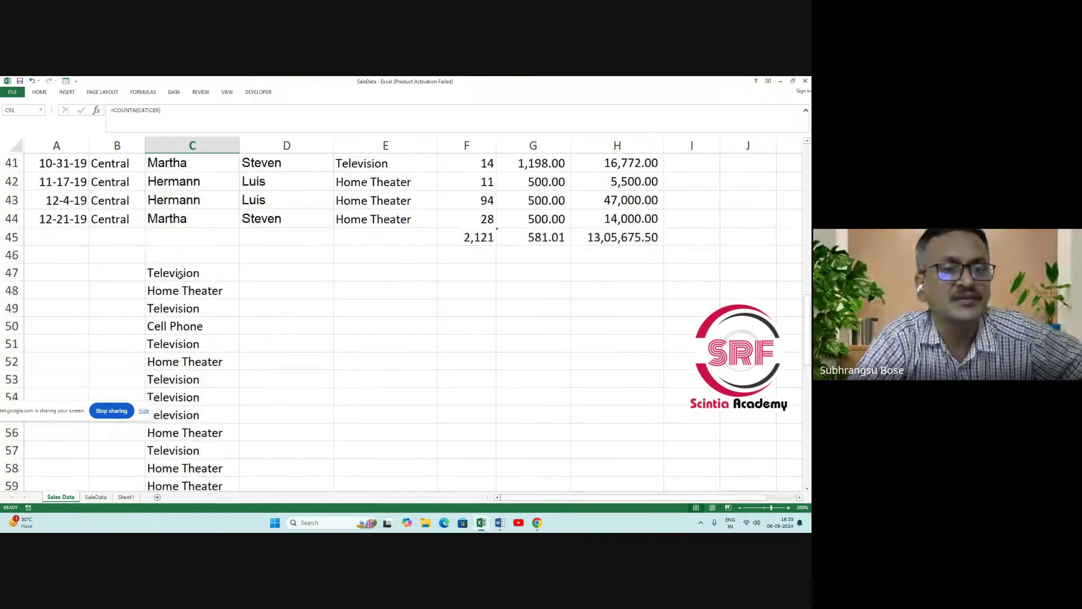
# Remove the duplicate item names from C47:C89, comparing on Column C without headers.
pyautogui.moveTo(180, 273); pyautogui.dragTo(198, 507)
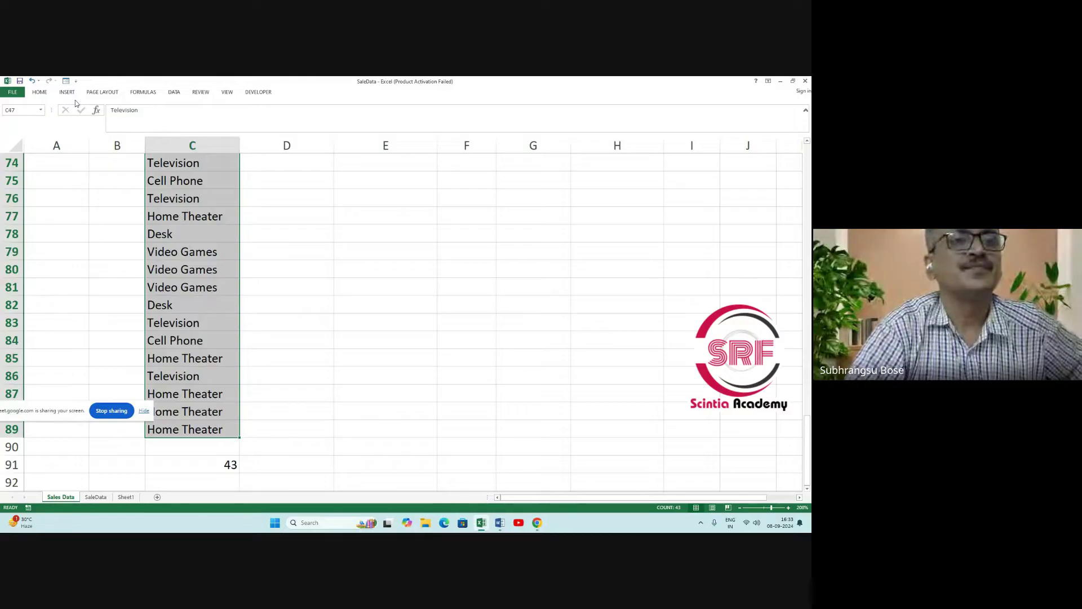
pyautogui.click(40, 92)
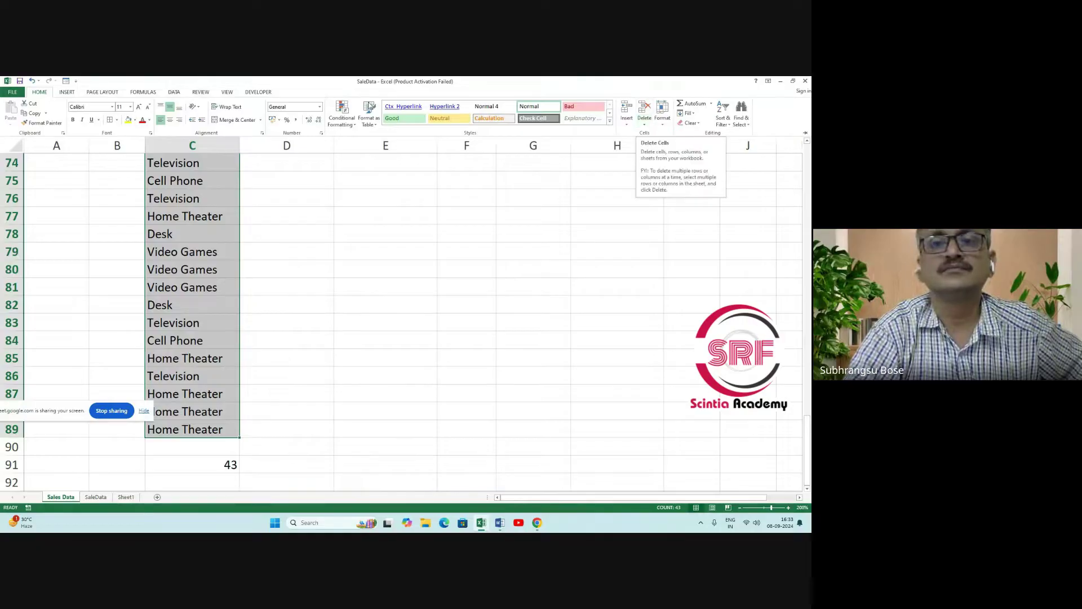
pyautogui.click(176, 92)
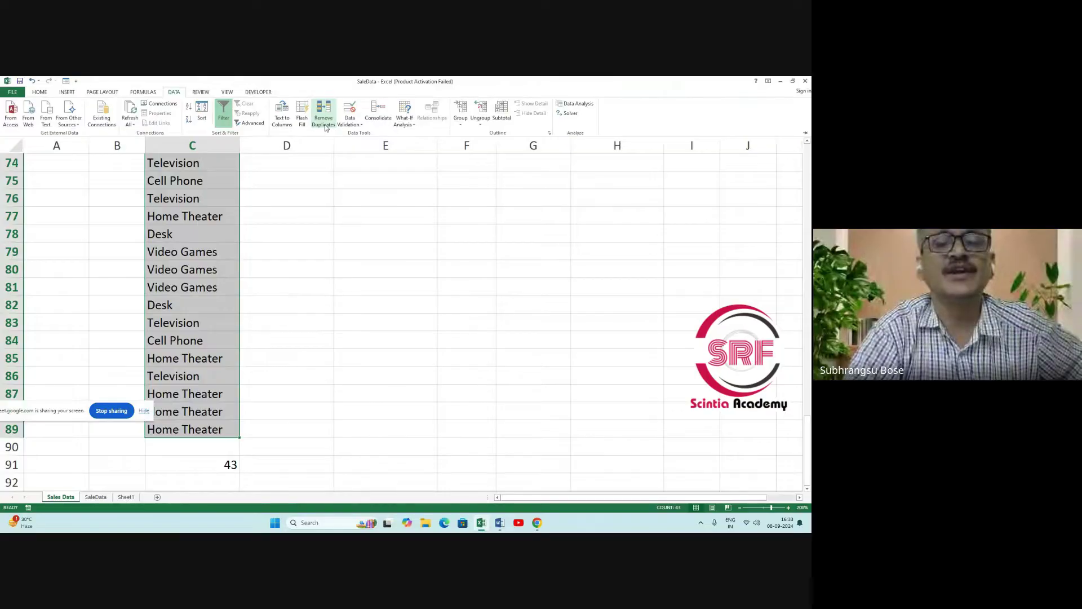
pyautogui.doubleClick(174, 94)
pyautogui.doubleClick(174, 94)
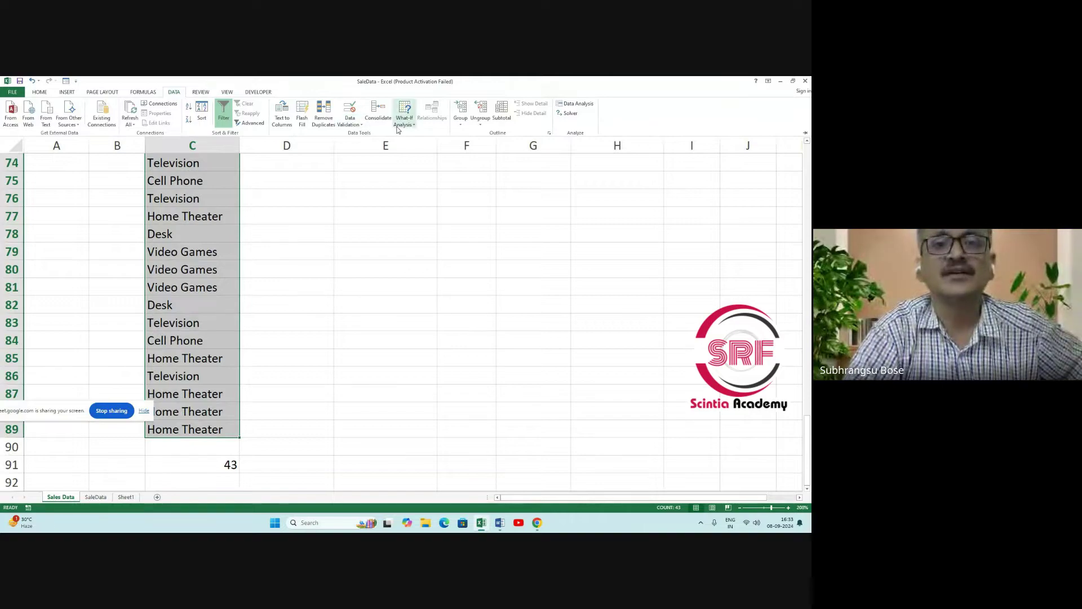
pyautogui.click(324, 122)
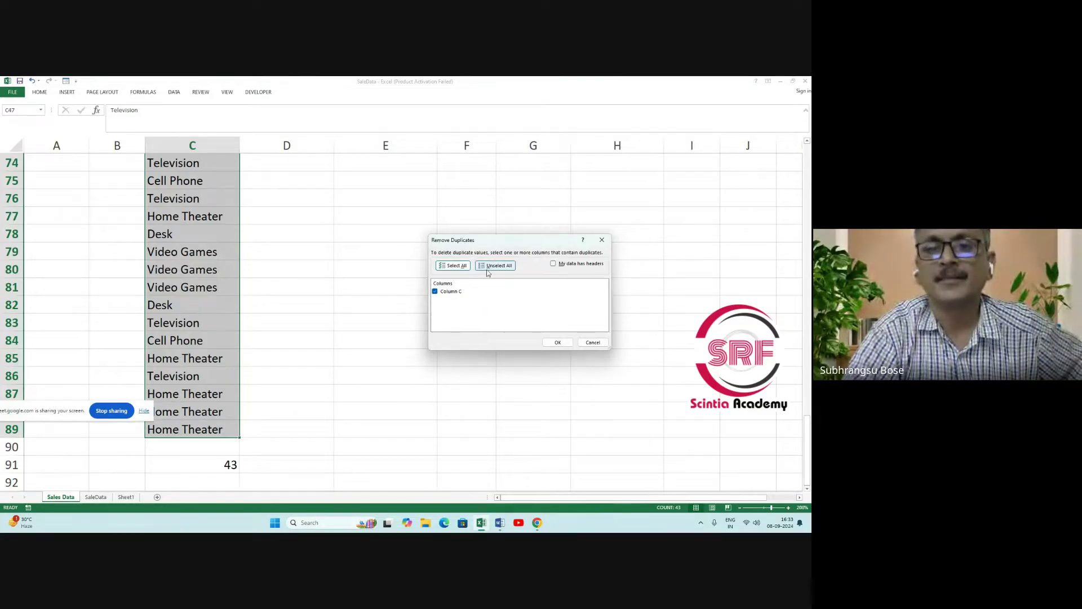
pyautogui.click(558, 343)
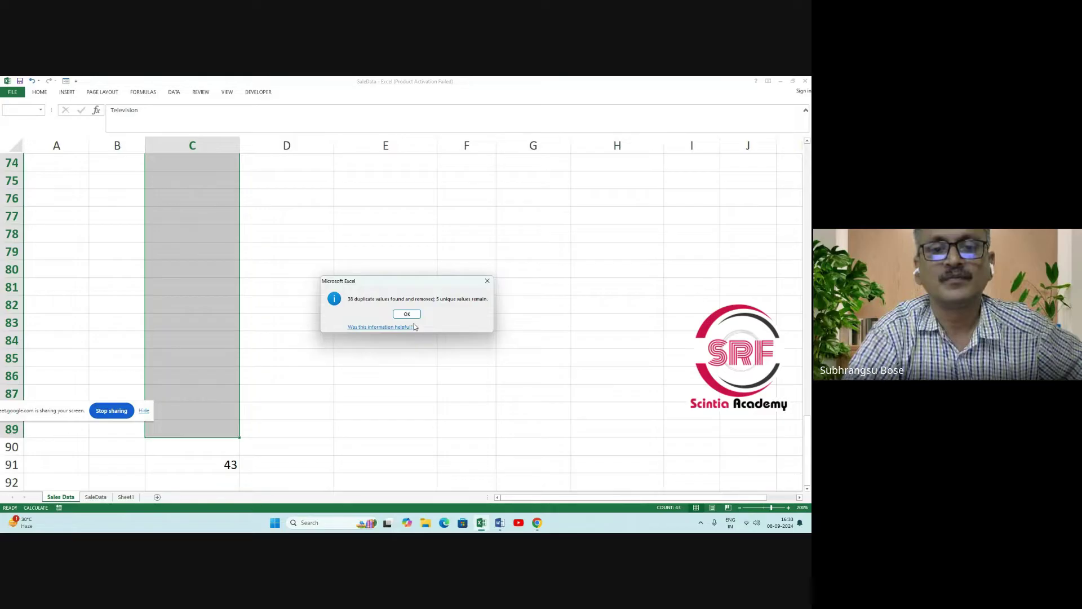
pyautogui.click(407, 314)
pyautogui.scroll(11, 313, 273)
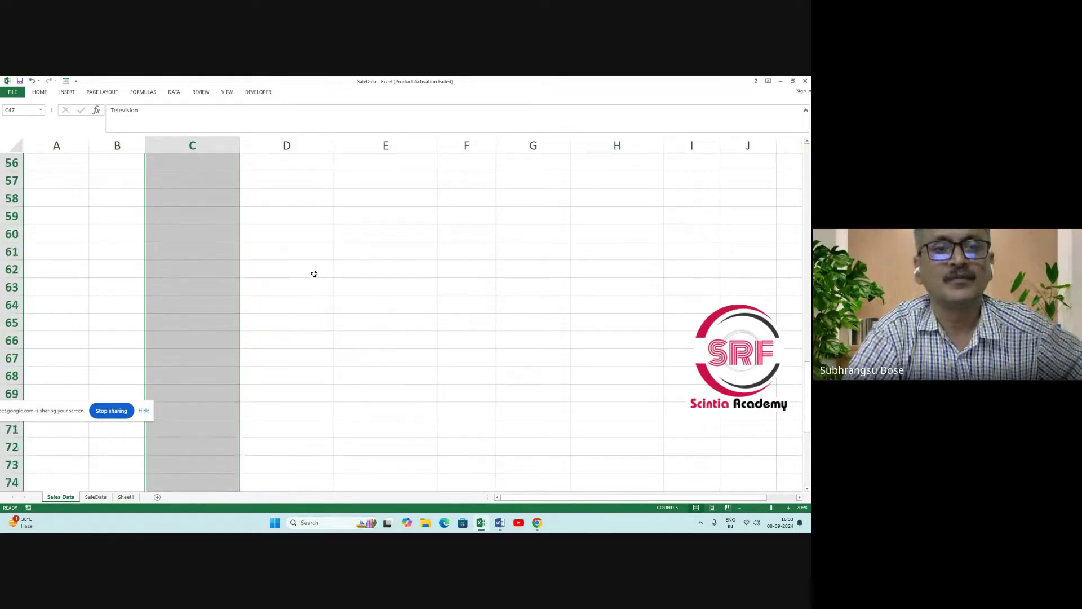
pyautogui.click(286, 305)
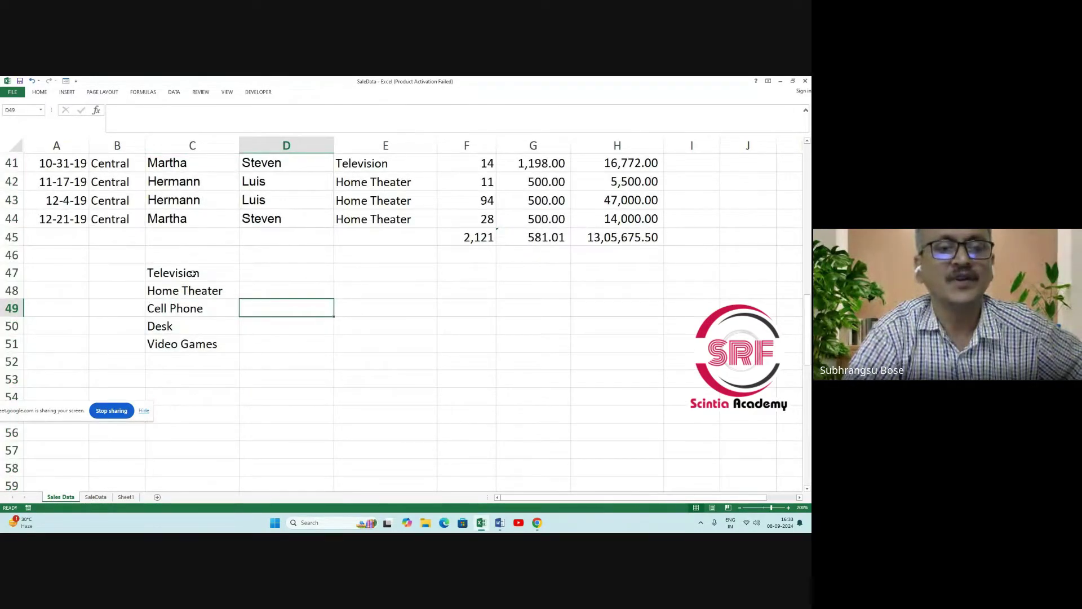
# Compare the unique item names in C47:C51 with the full Item column in E2:E44.
pyautogui.moveTo(186, 273); pyautogui.dragTo(199, 348)
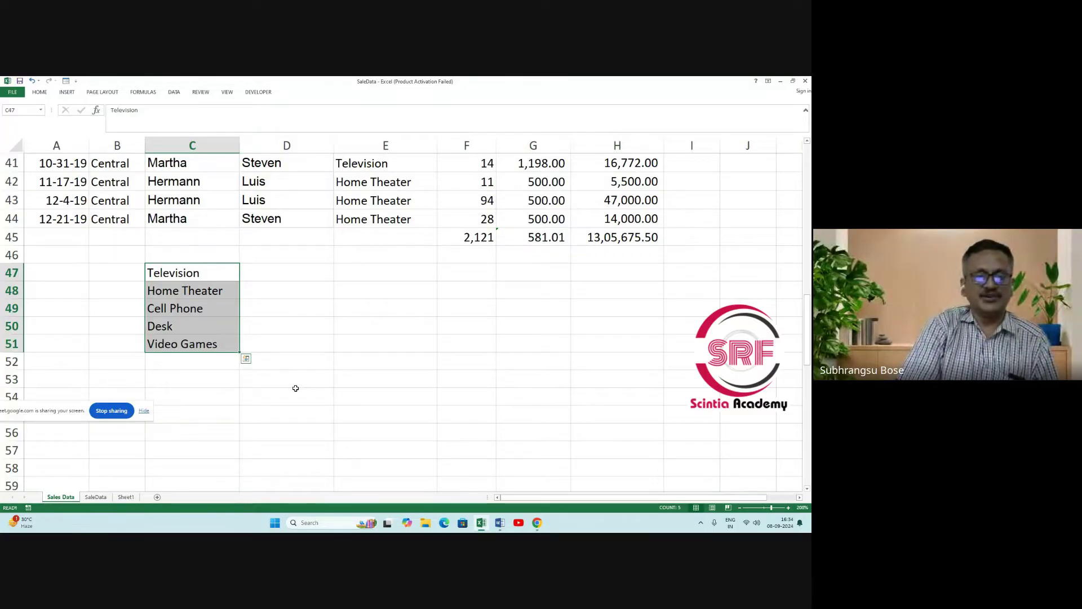
pyautogui.scroll(13, 294, 409)
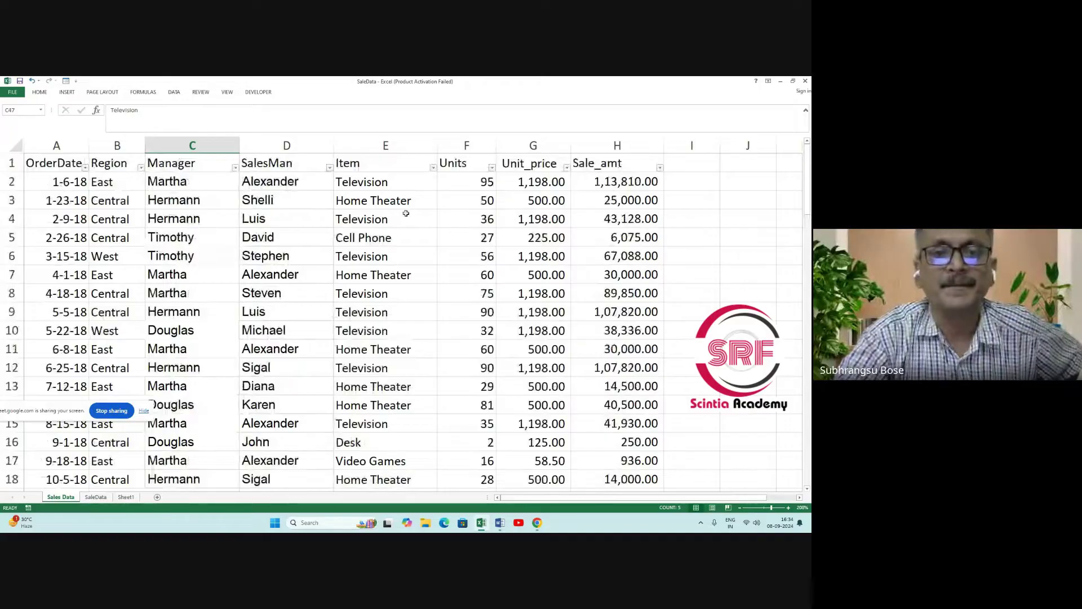
pyautogui.moveTo(403, 181); pyautogui.dragTo(418, 444)
pyautogui.scroll(-1, 417, 444)
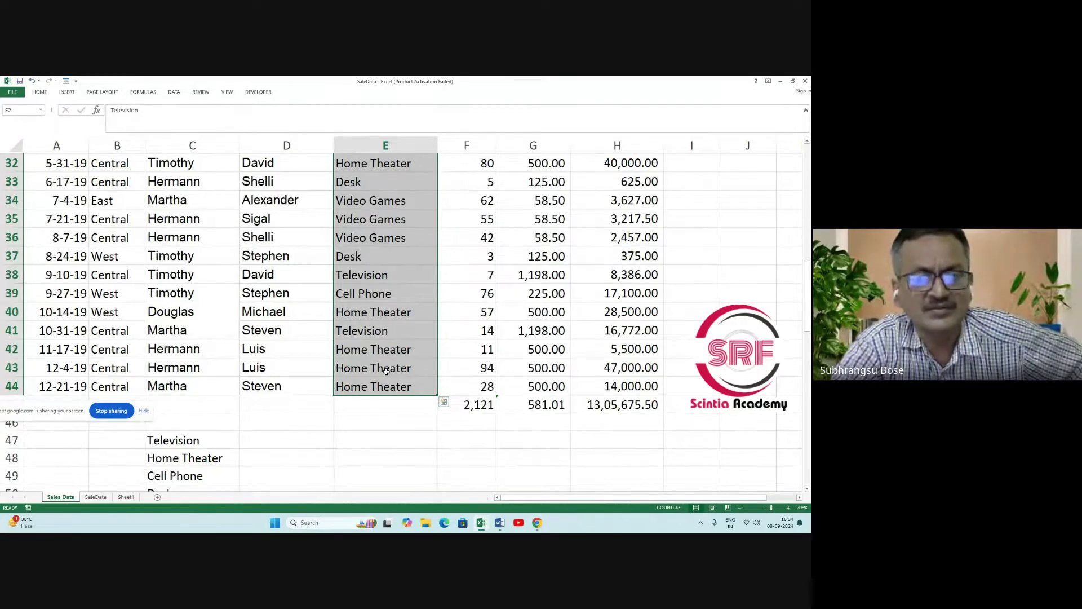
pyautogui.scroll(-3, 386, 370)
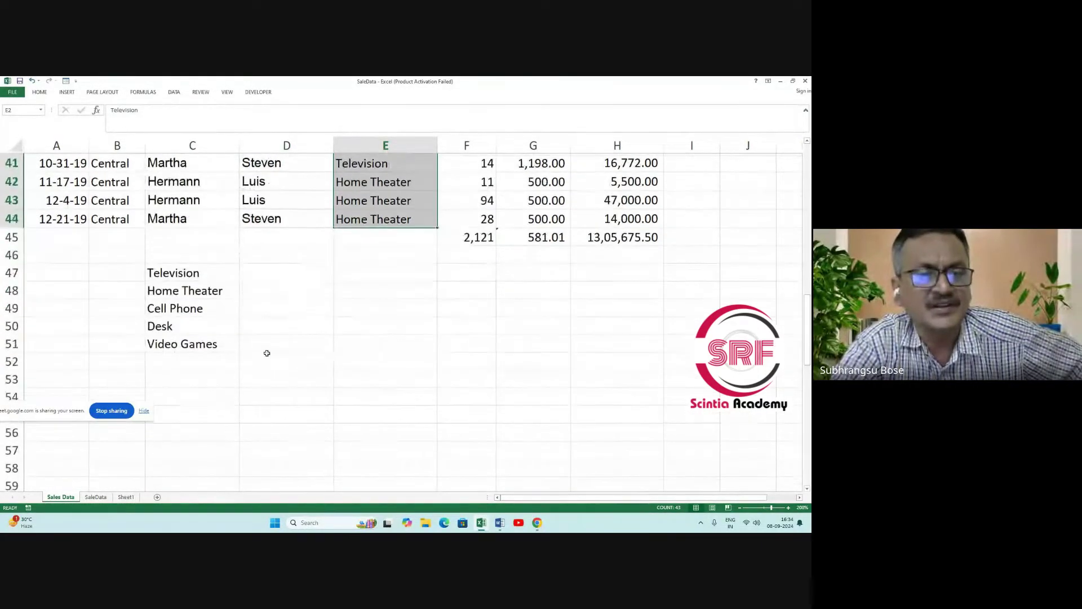
pyautogui.click(282, 341)
pyautogui.scroll(2, 223, 292)
pyautogui.scroll(-2, 217, 291)
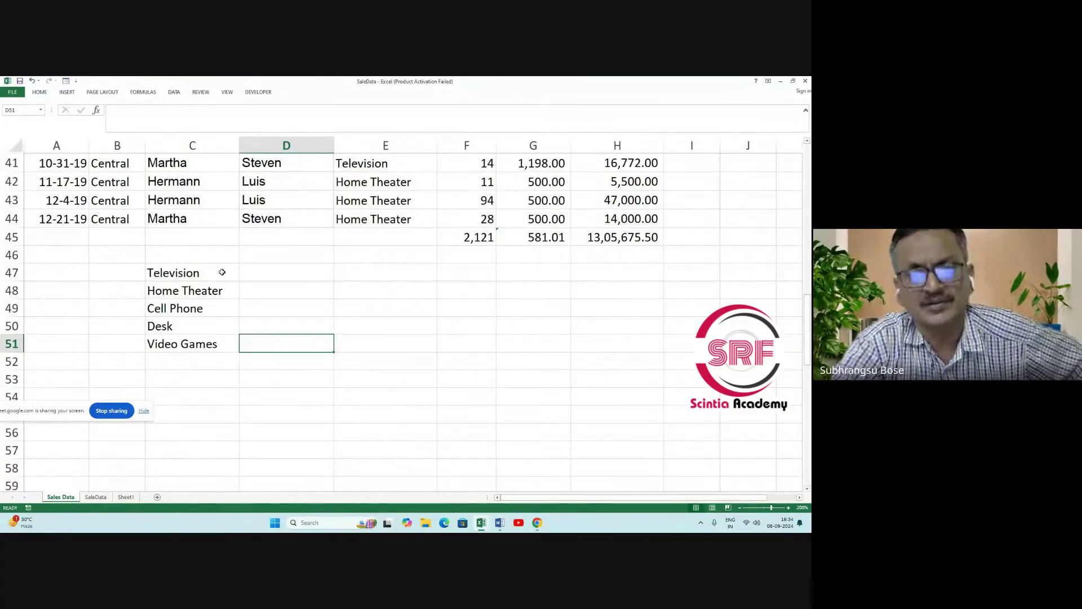
pyautogui.moveTo(220, 273); pyautogui.dragTo(226, 343)
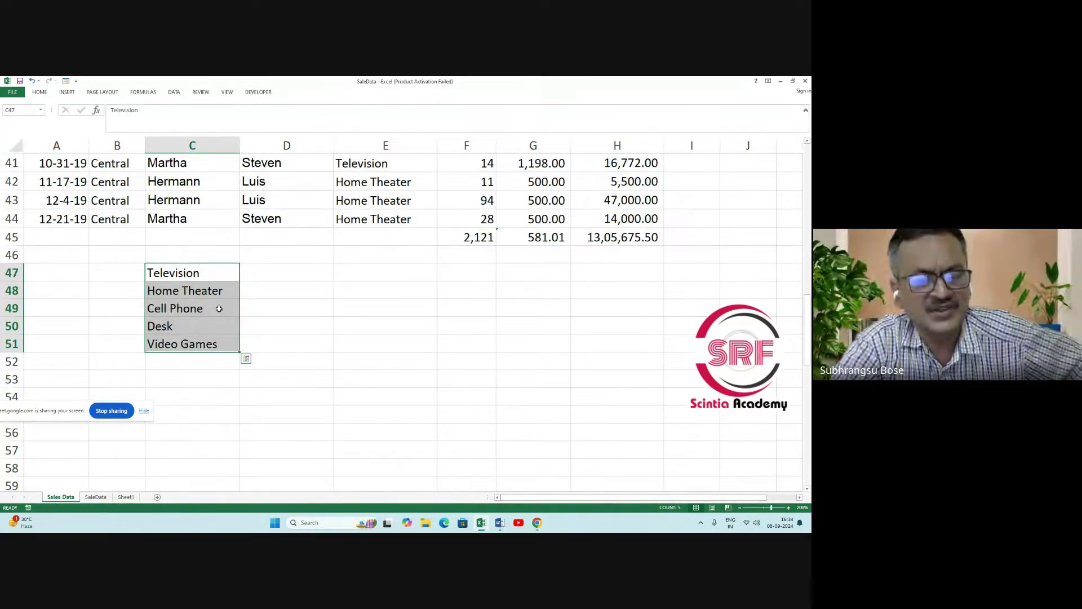
pyautogui.scroll(2, 292, 305)
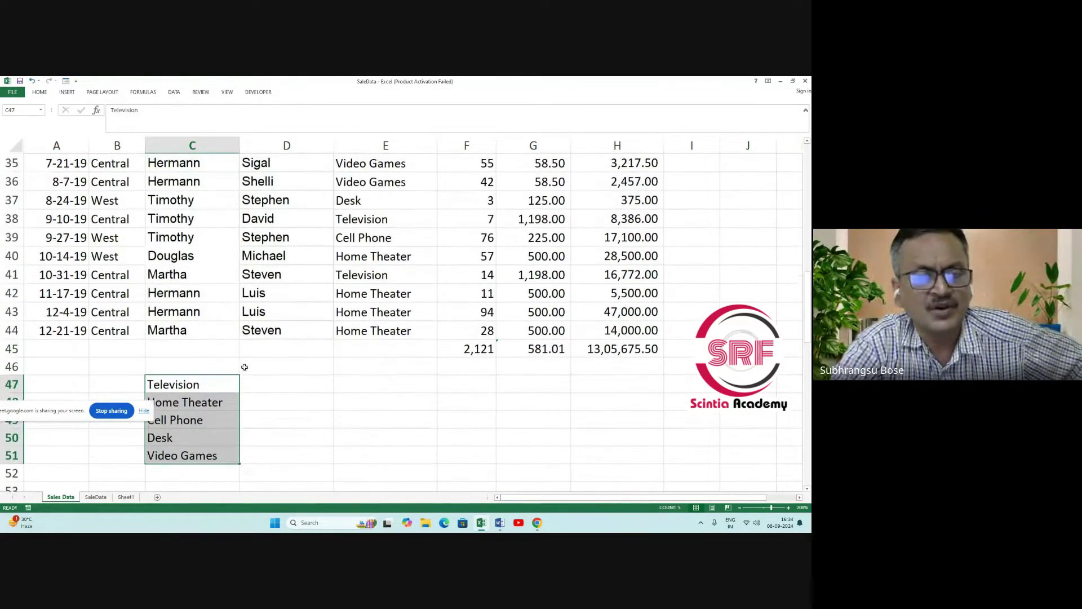
pyautogui.scroll(-2, 302, 374)
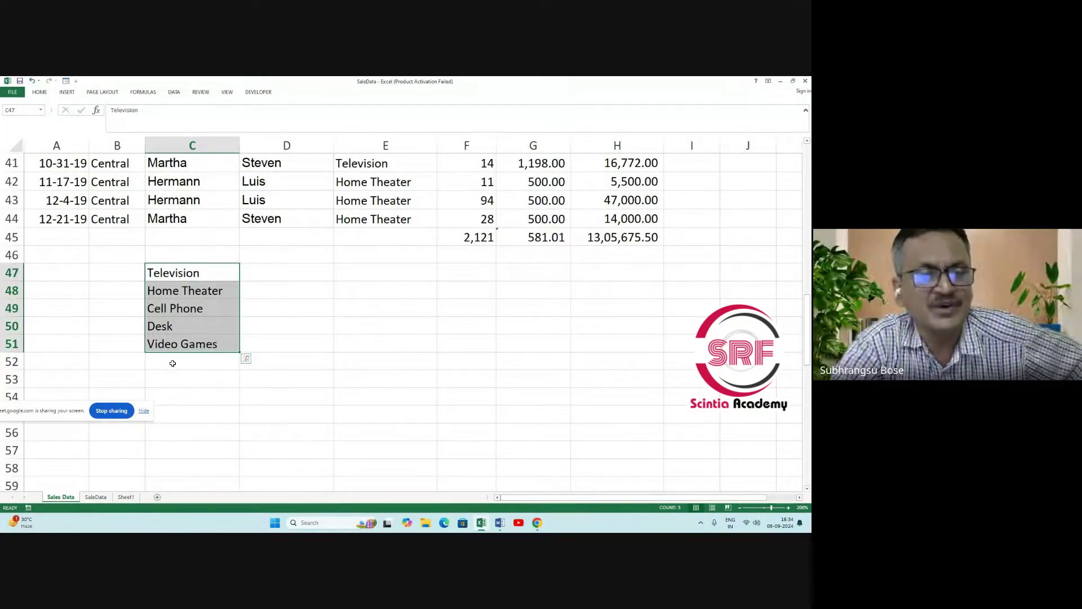
# Review each remaining item name in C47:C51, from Television through Video Games.
pyautogui.moveTo(172, 270); pyautogui.dragTo(183, 341)
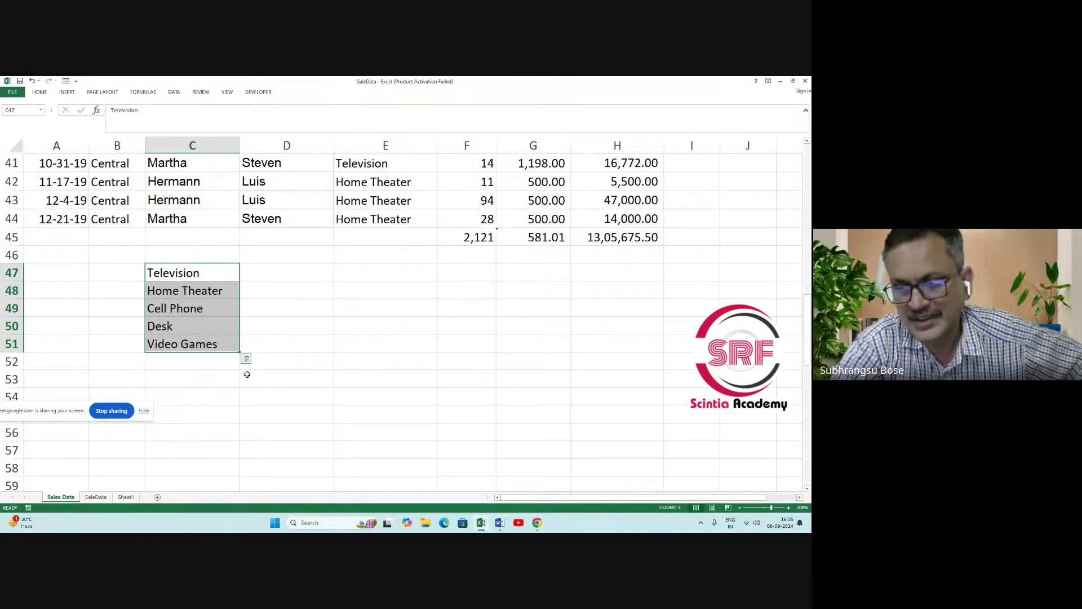
pyautogui.scroll(3, 285, 358)
pyautogui.scroll(-3, 277, 357)
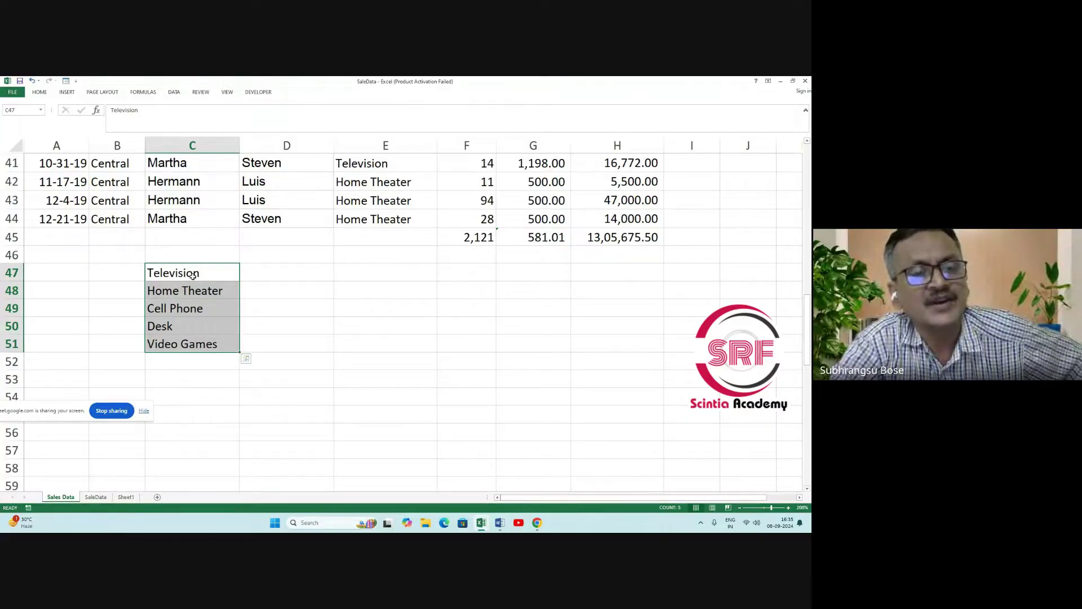
pyautogui.moveTo(192, 276); pyautogui.dragTo(202, 341)
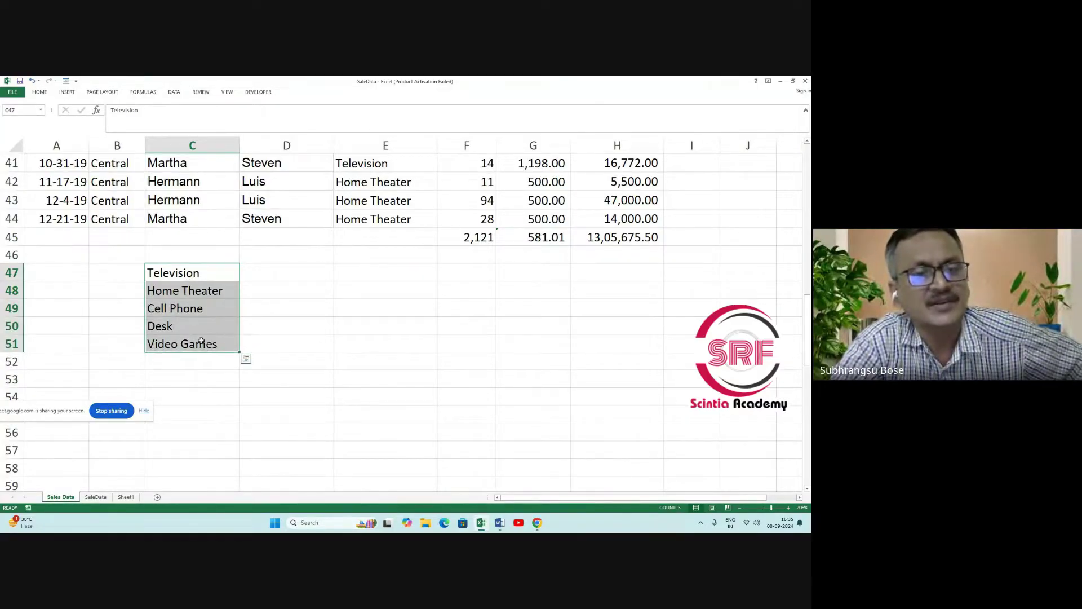
pyautogui.press('Down')
pyautogui.press('Down')
pyautogui.press('Down')
pyautogui.press('Down')
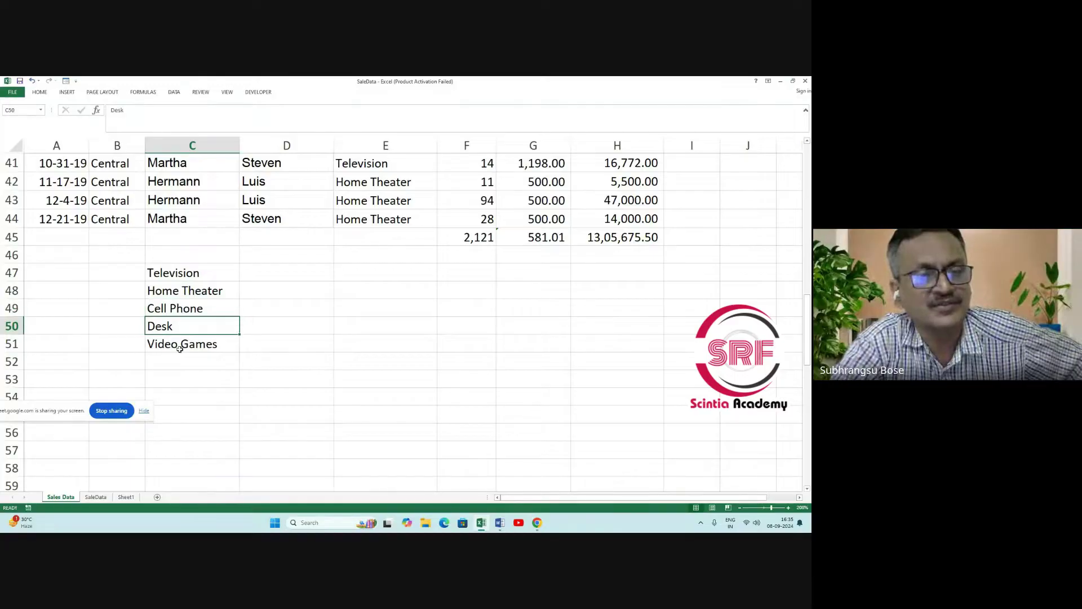
pyautogui.click(189, 272)
pyautogui.click(185, 292)
pyautogui.click(182, 309)
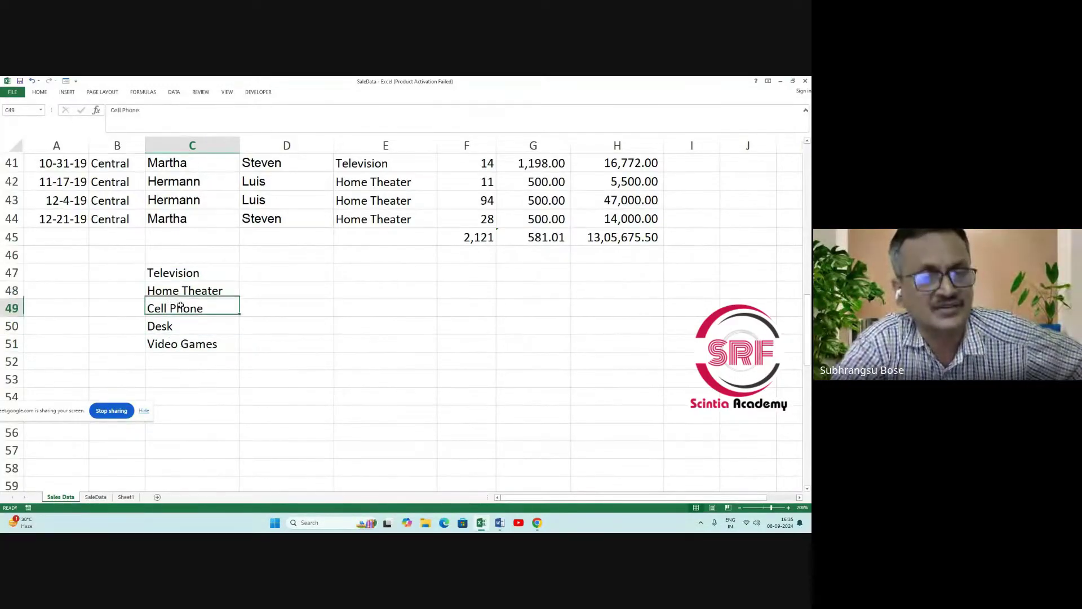
pyautogui.click(179, 351)
pyautogui.scroll(3, 231, 326)
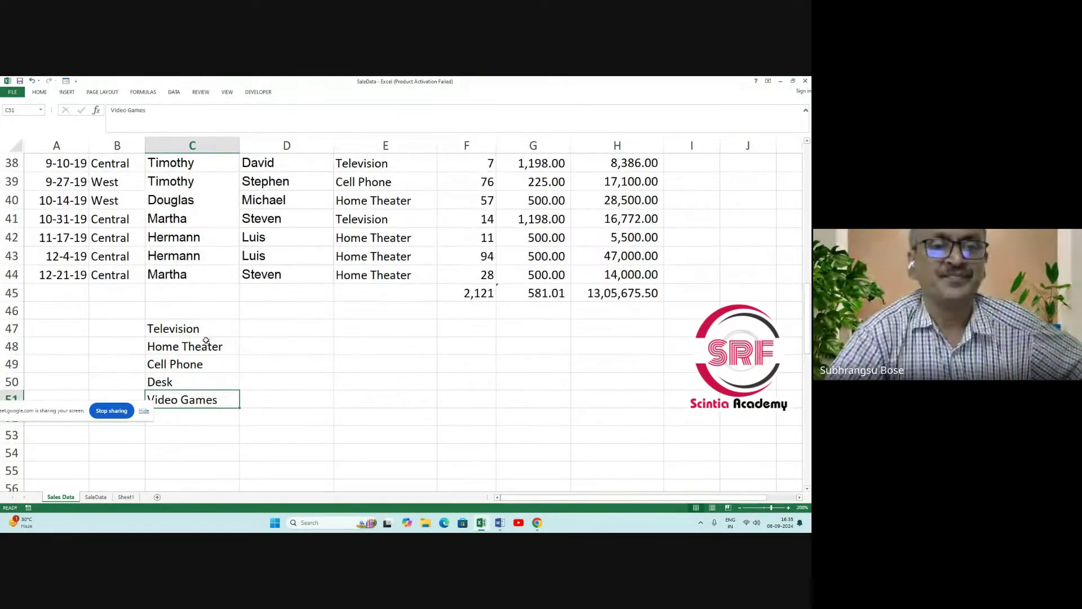
pyautogui.scroll(-2, 394, 413)
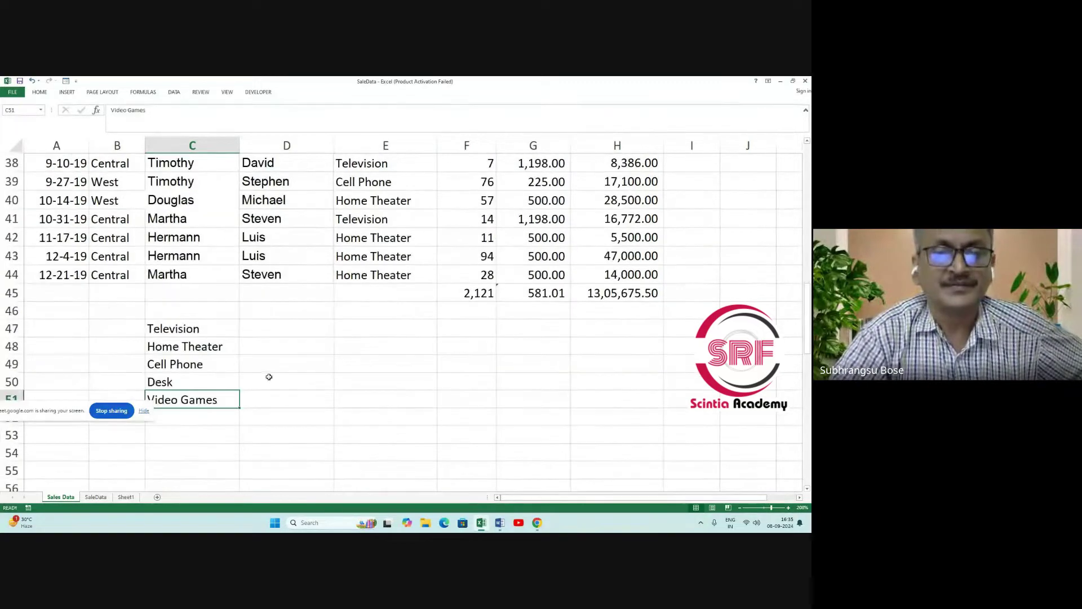
# Check the Units data and its total, and start a formula in D47 beside the Television entry.
pyautogui.click(276, 328)
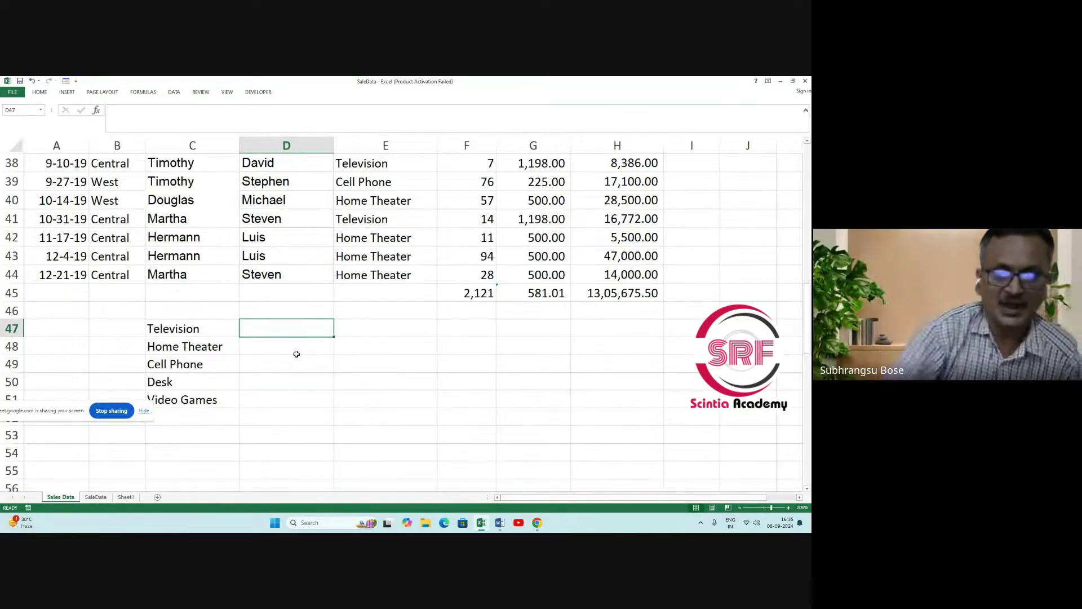
pyautogui.scroll(8, 470, 412)
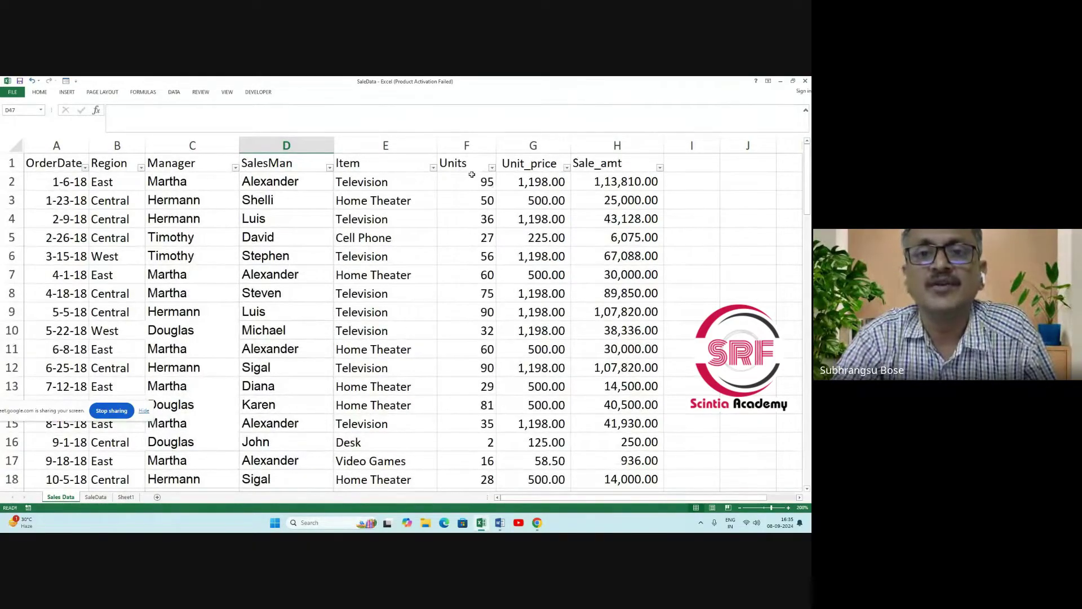
pyautogui.scroll(-10, 461, 433)
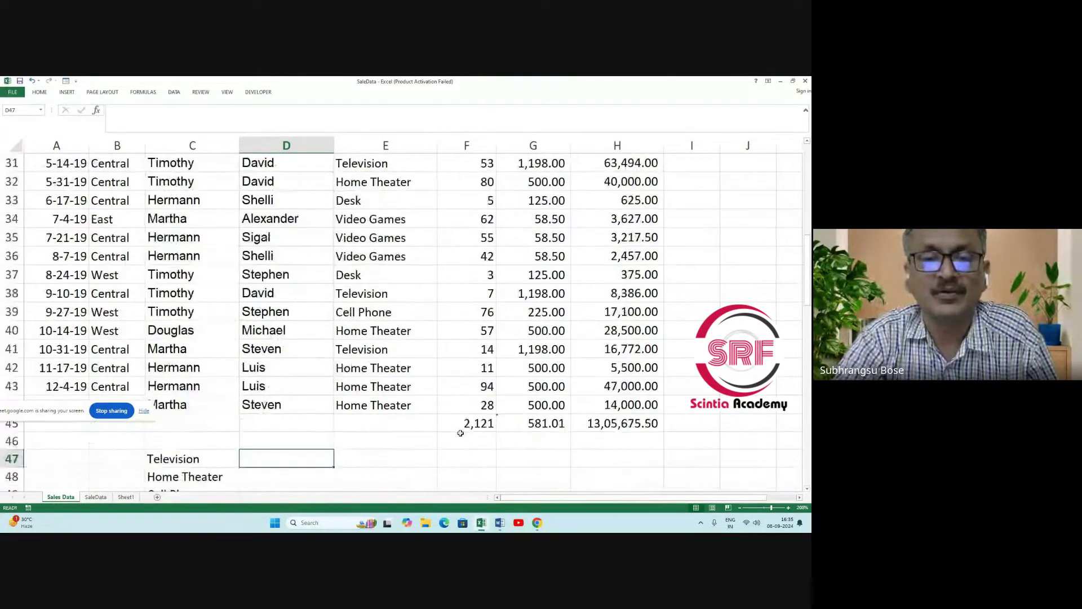
pyautogui.scroll(-3, 461, 433)
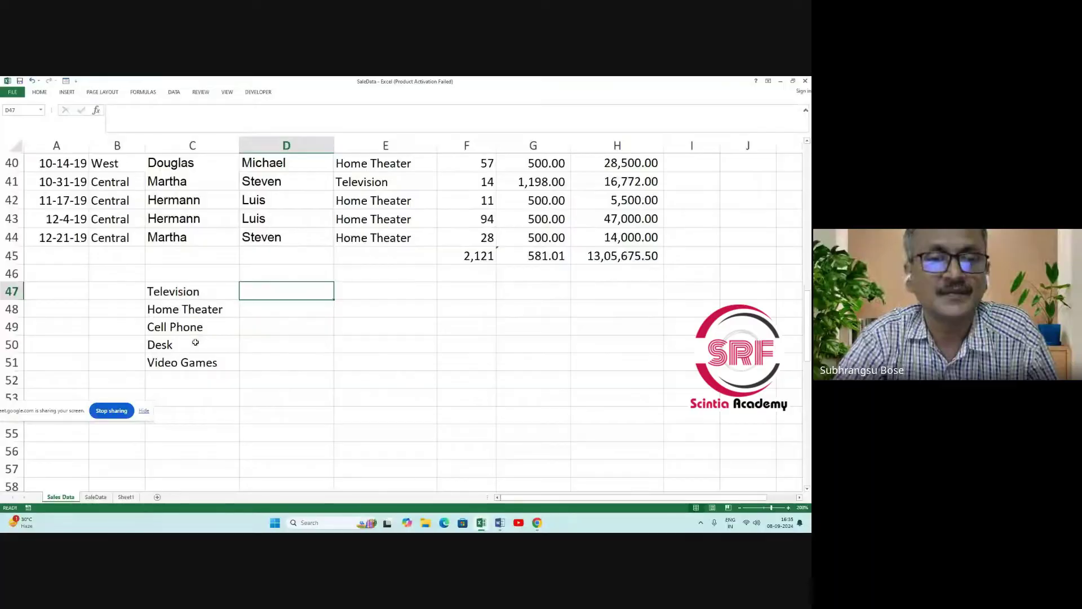
pyautogui.write('=')
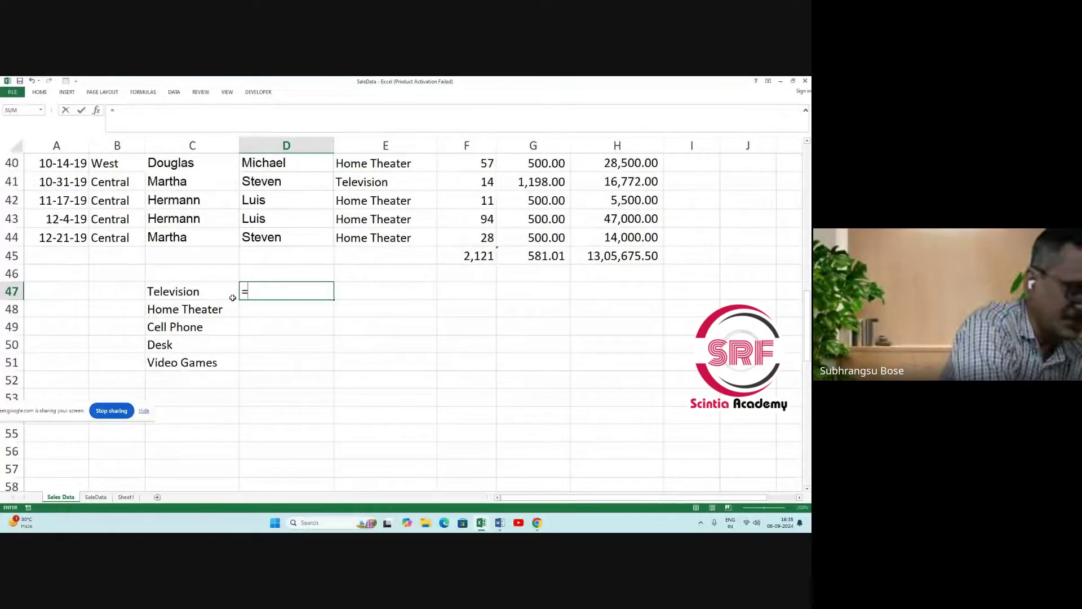
pyautogui.write('if')
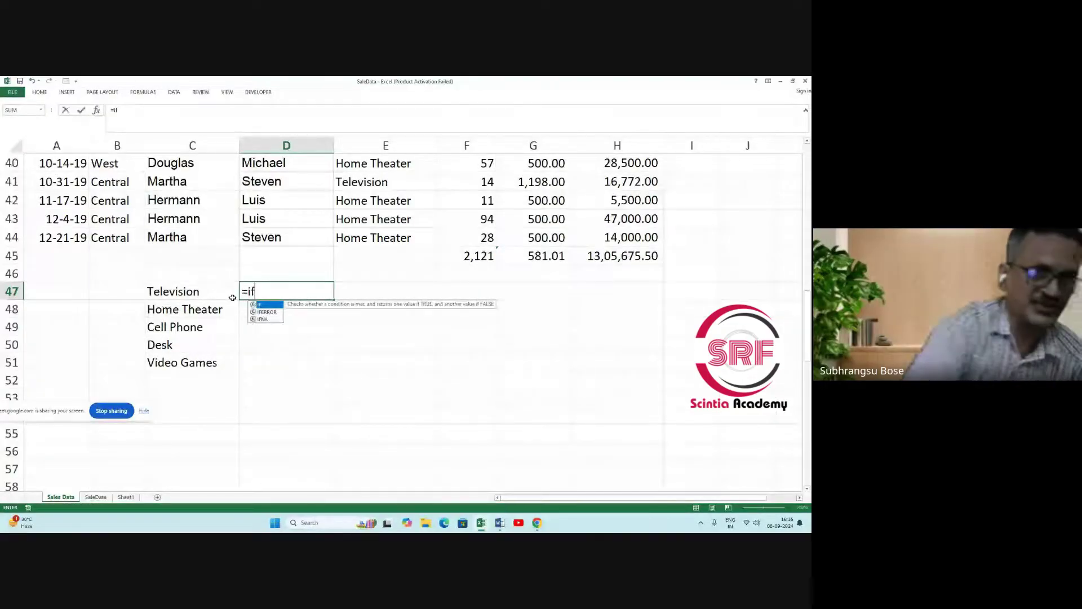
pyautogui.doubleClick(269, 305)
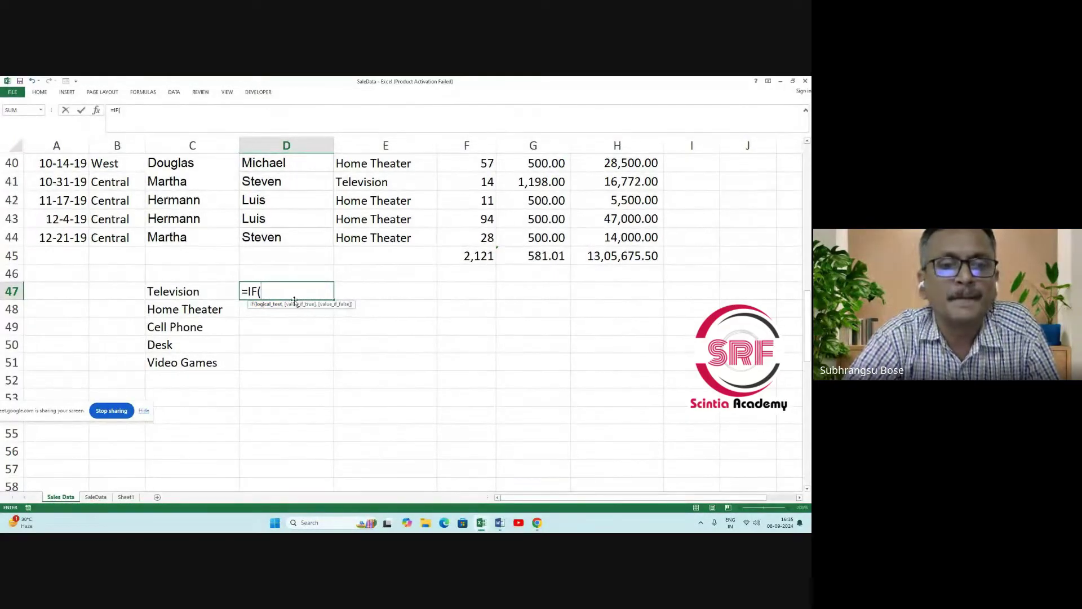
pyautogui.scroll(1, 232, 312)
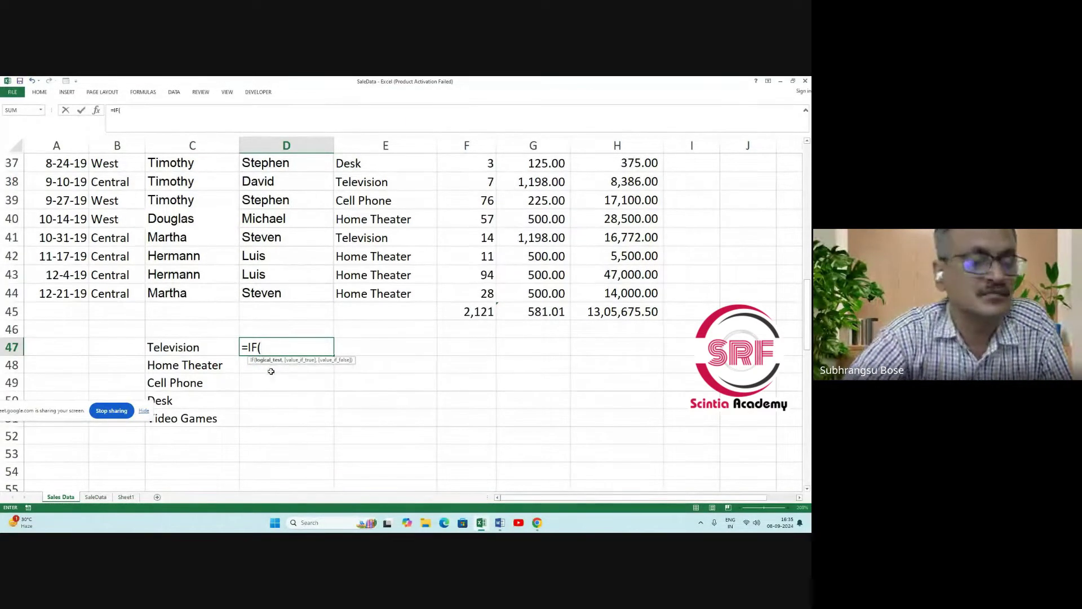
pyautogui.press('BackSpace')
pyautogui.press('BackSpace')
pyautogui.press('BackSpace')
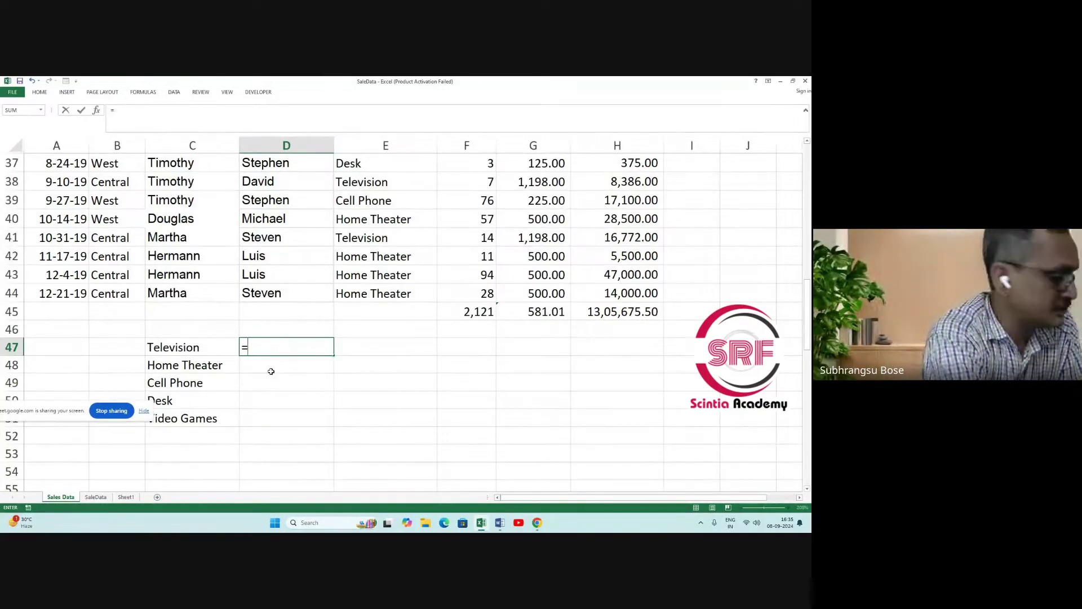
# Try totalling the Television units in D47 with the formula =SUMIF(F2:F44,C47).
pyautogui.write('sum')
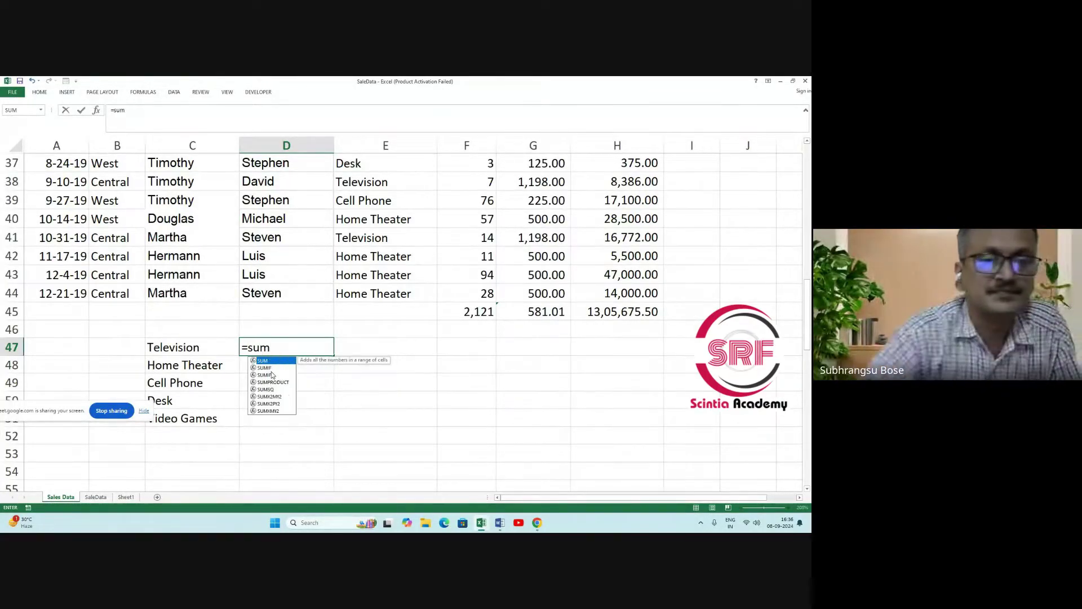
pyautogui.doubleClick(273, 369)
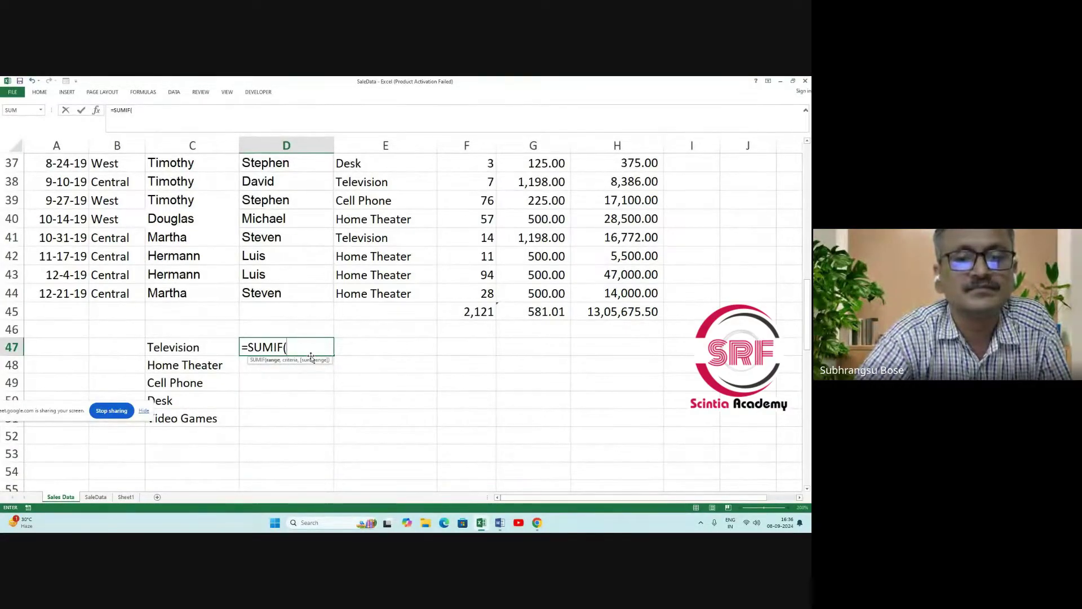
pyautogui.scroll(12, 467, 282)
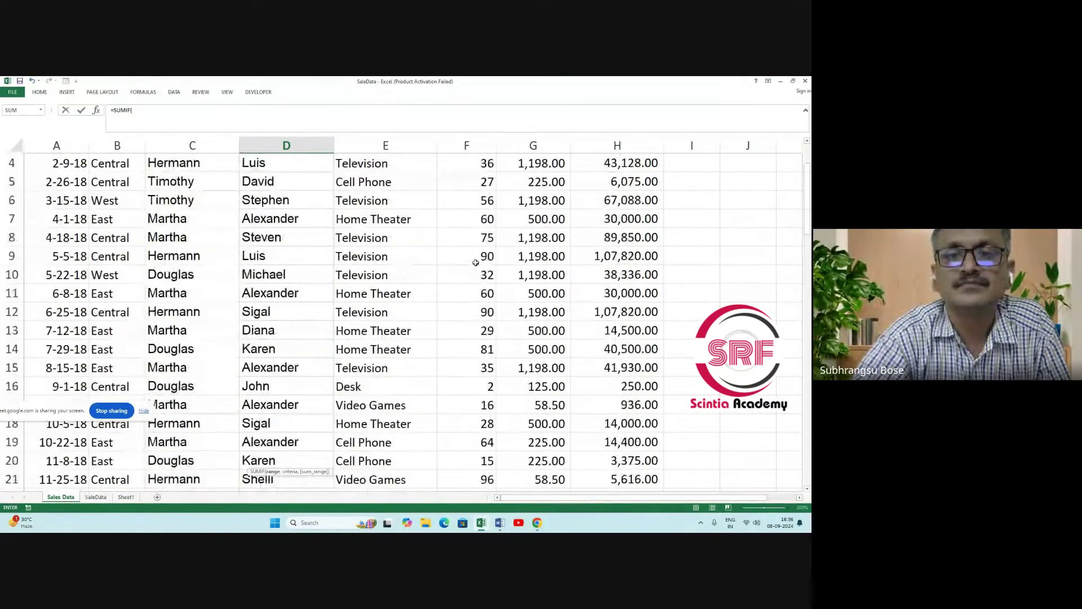
pyautogui.moveTo(471, 177); pyautogui.dragTo(468, 441)
pyautogui.scroll(-3, 456, 440)
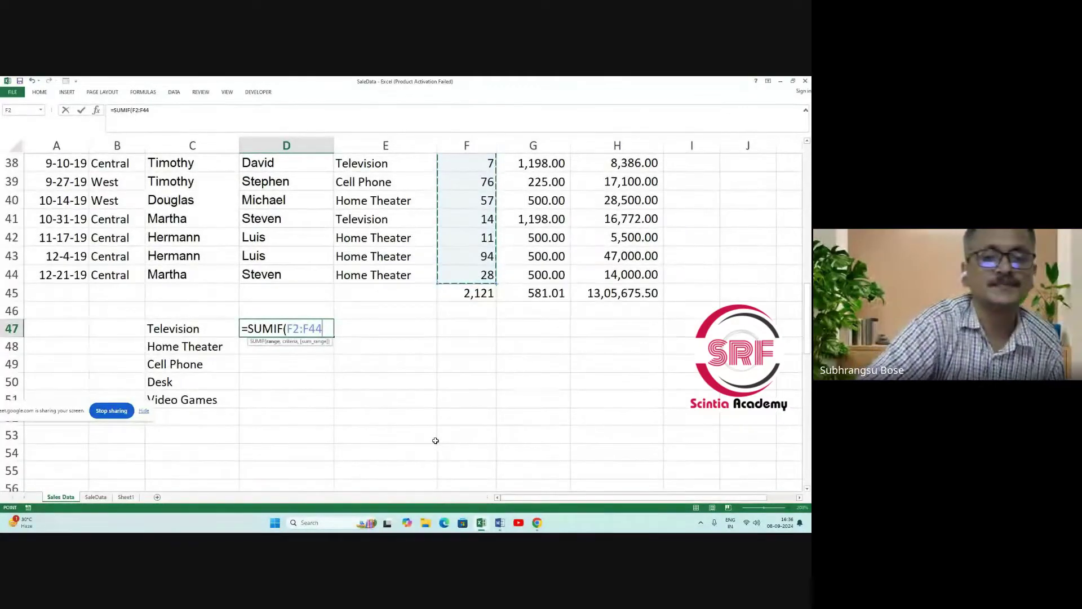
pyautogui.write(',')
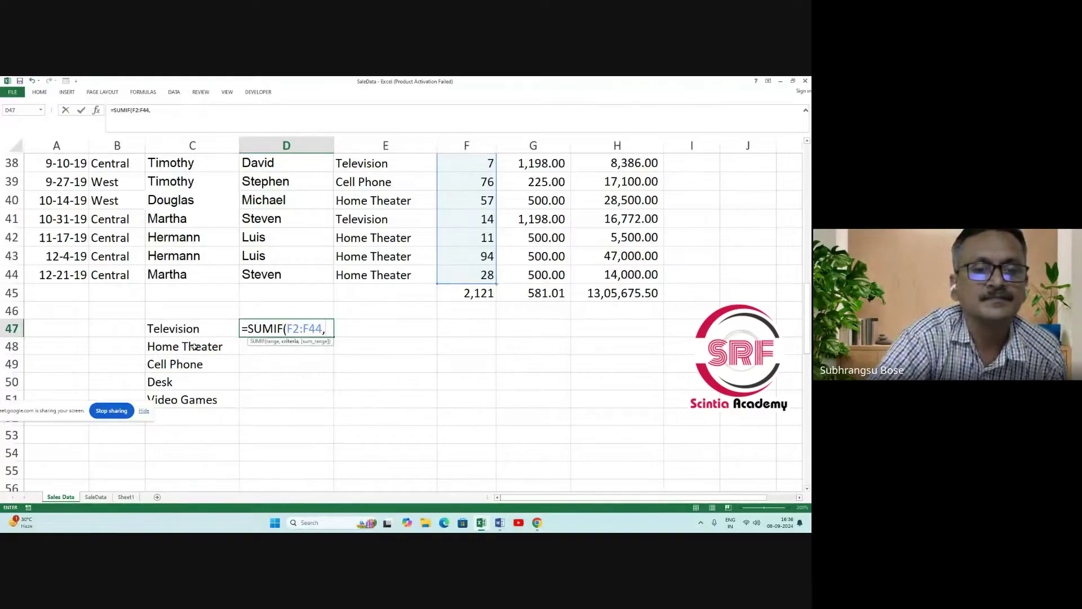
pyautogui.click(184, 327)
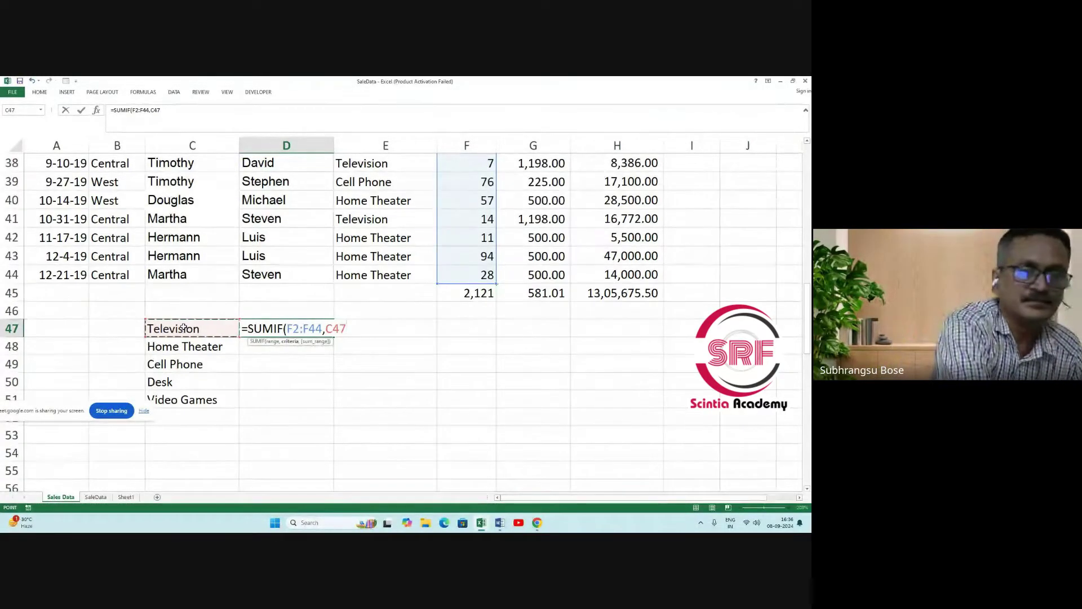
pyautogui.write(',')
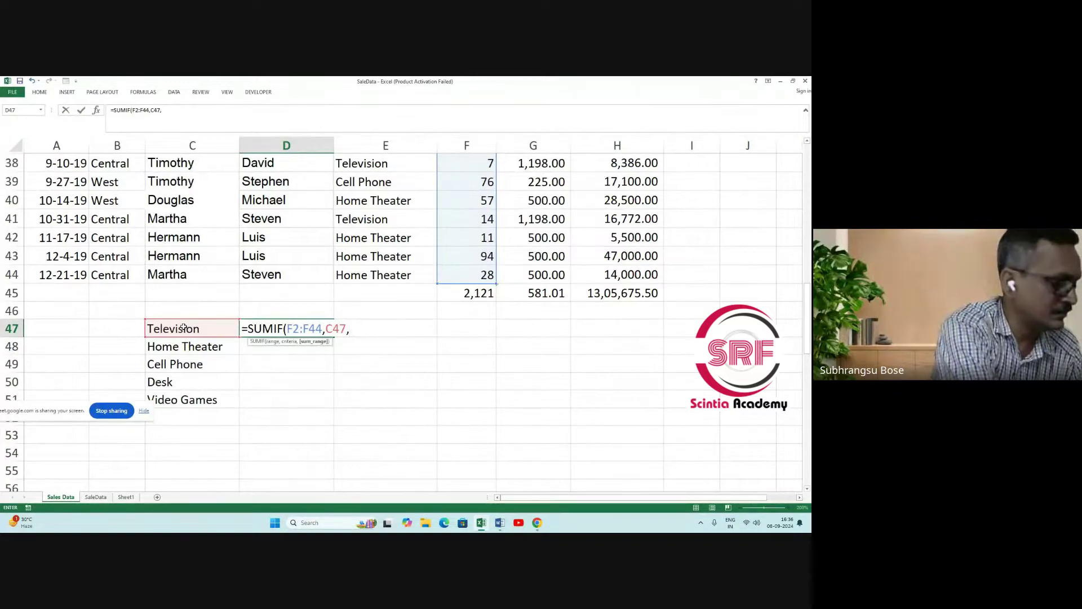
pyautogui.write('f')
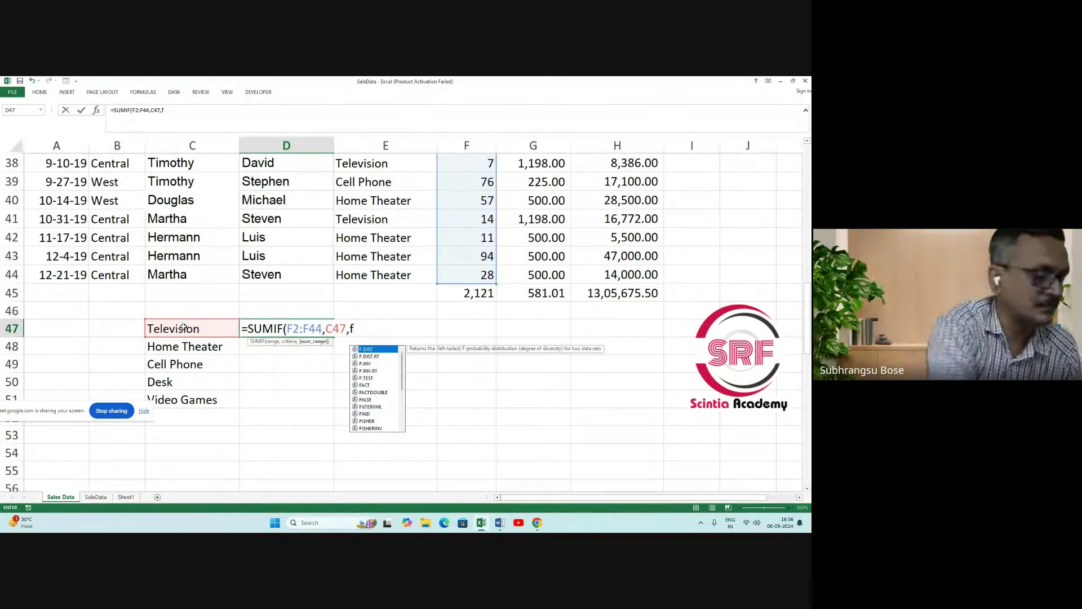
pyautogui.press('BackSpace')
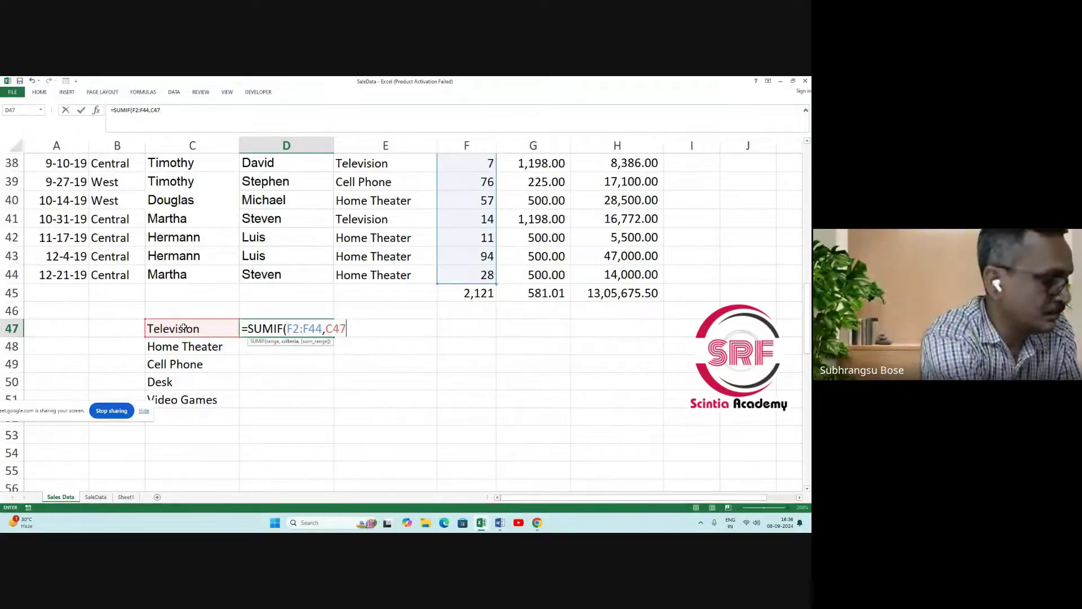
pyautogui.write(')')
pyautogui.press('Return')
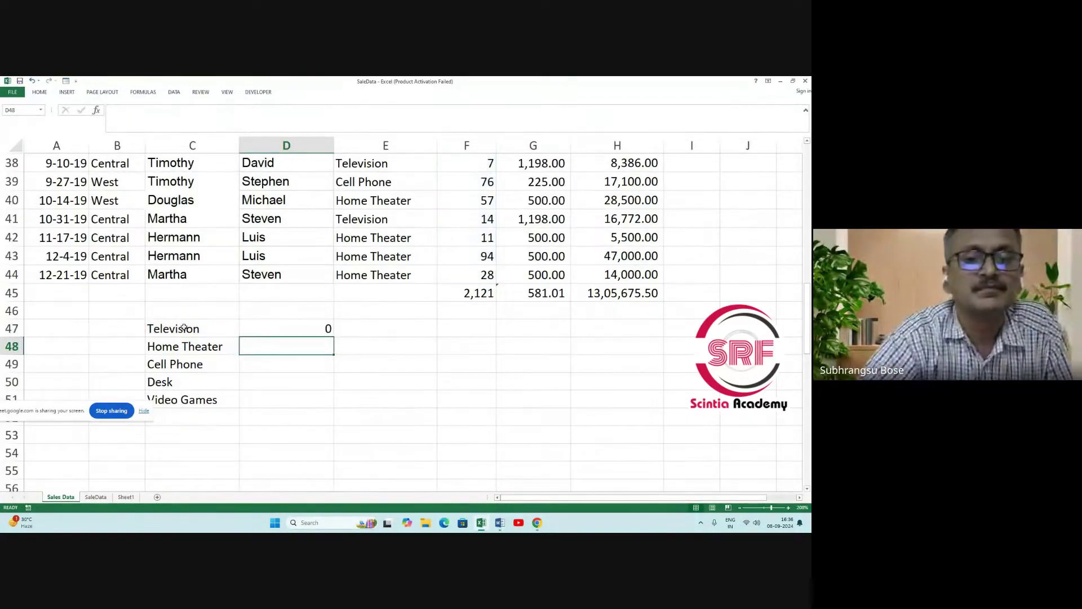
# Try adding fa as the third argument of the SUMIF formula in D47, and clear the cell.
pyautogui.click(287, 329)
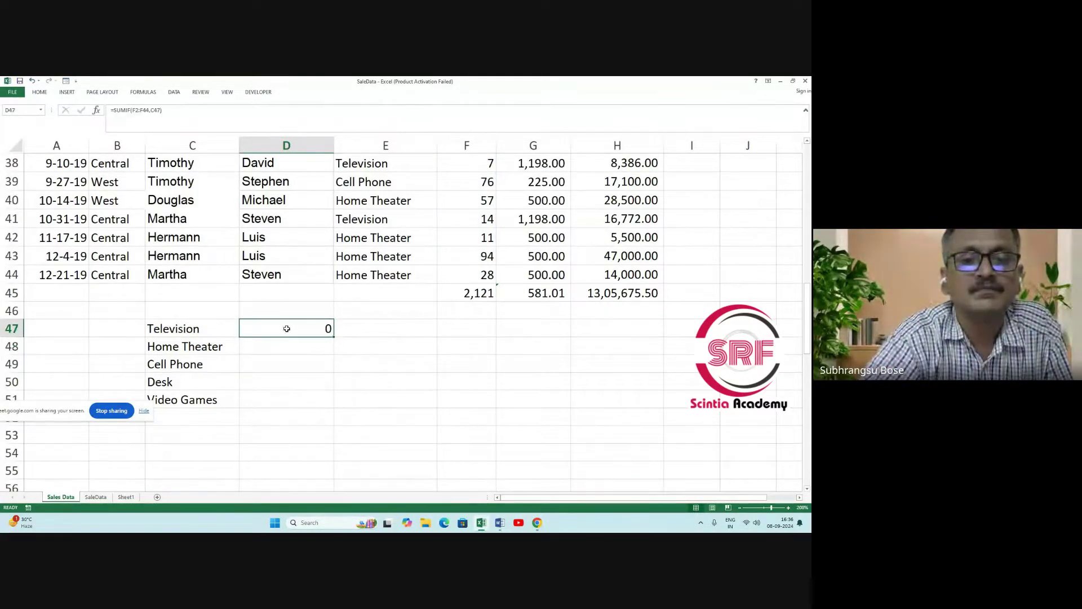
pyautogui.click(159, 111)
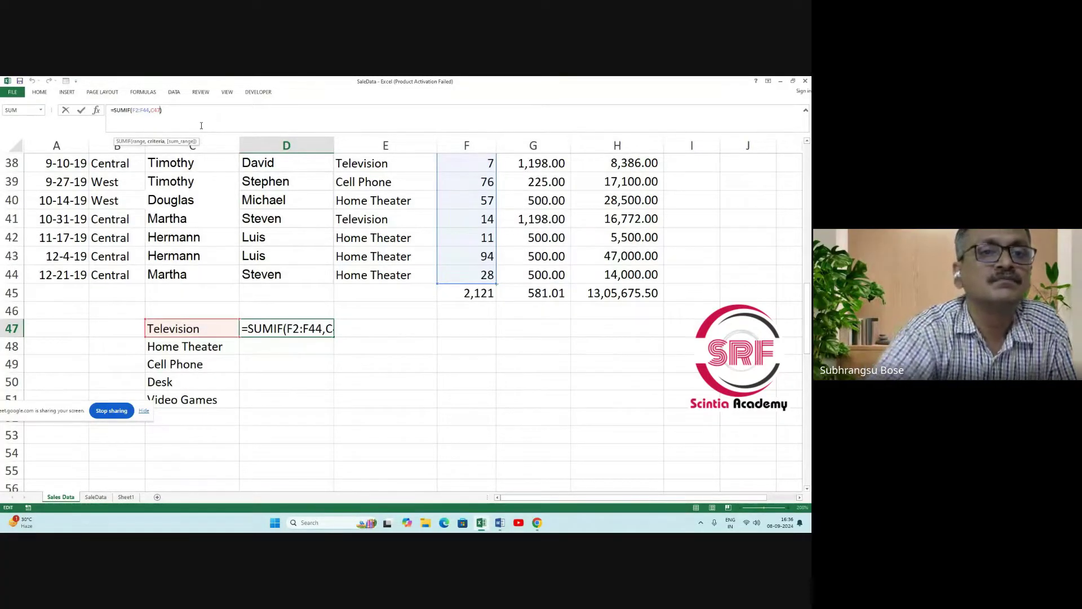
pyautogui.write(',')
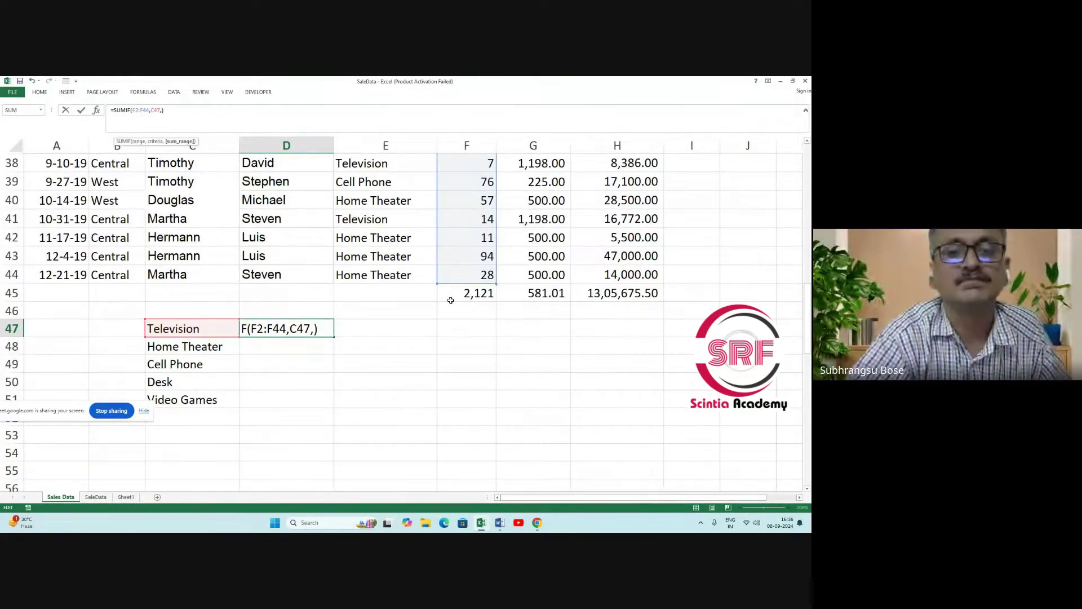
pyautogui.click(312, 331)
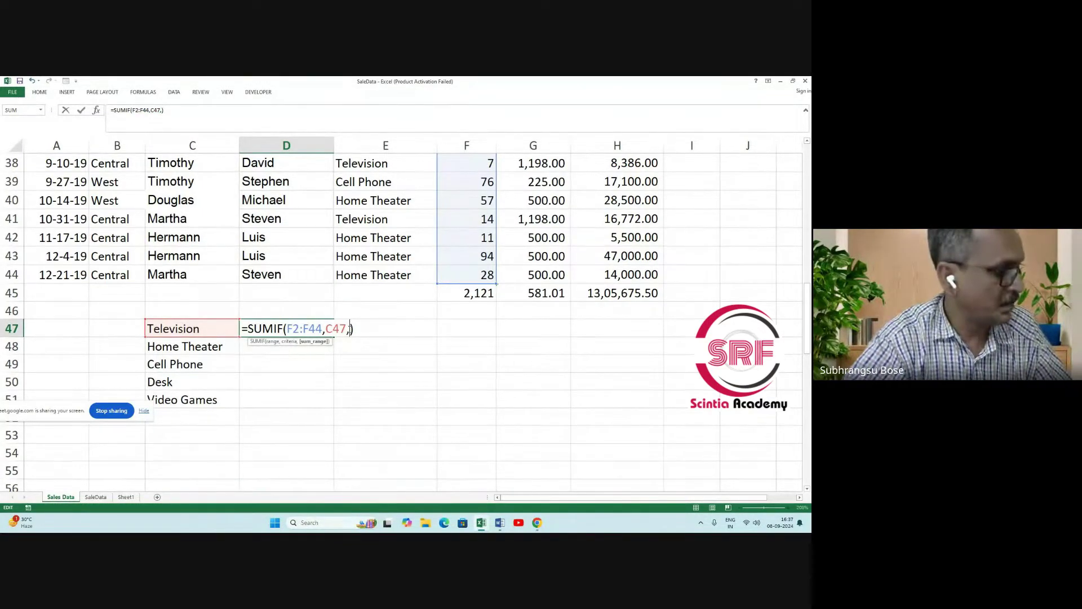
pyautogui.write('s')
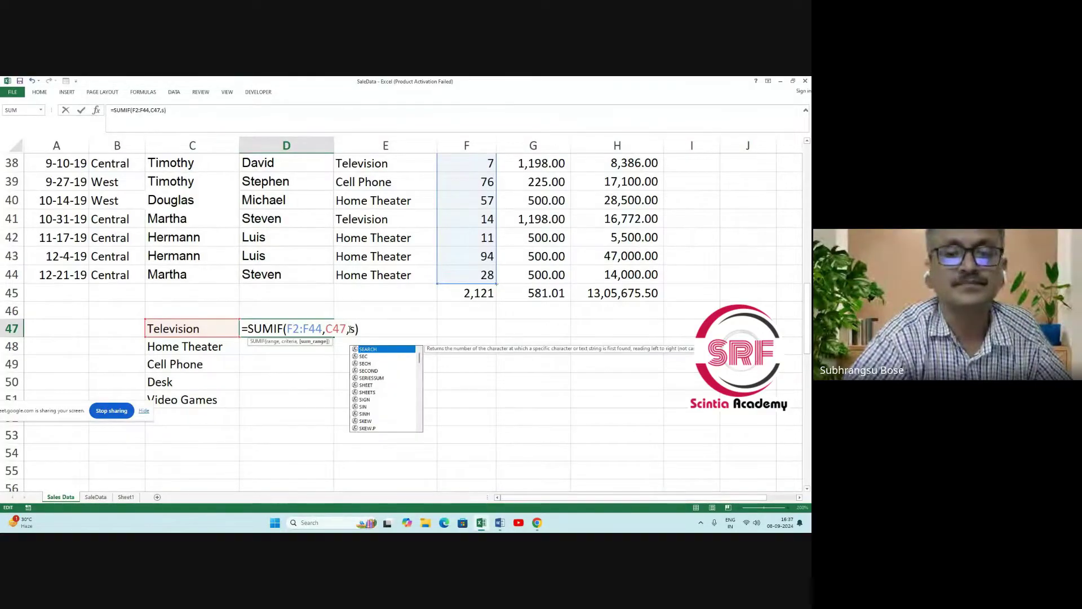
pyautogui.press('BackSpace')
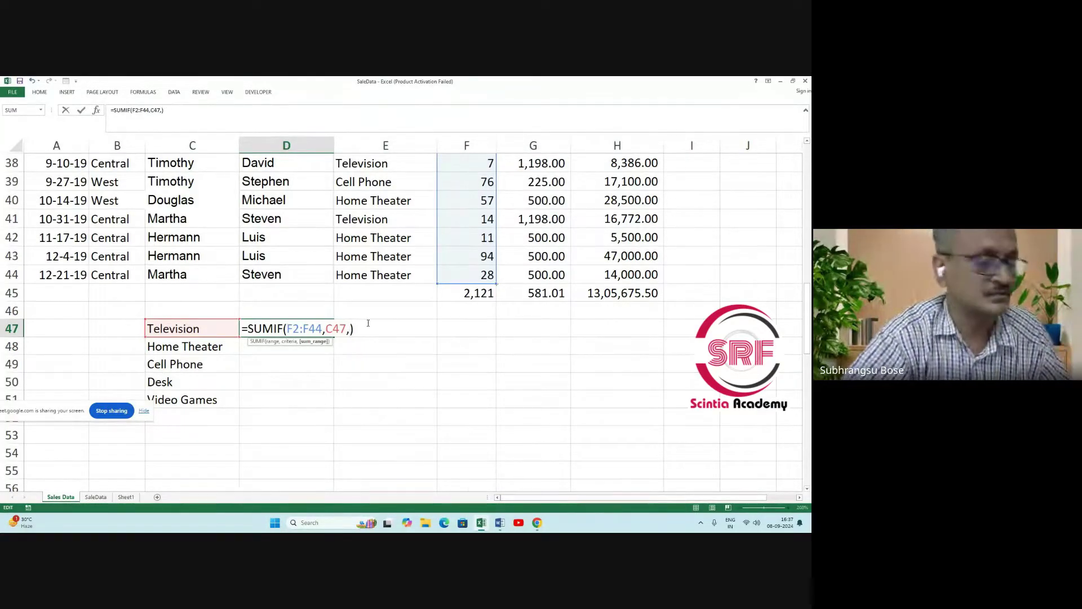
pyautogui.write('fa')
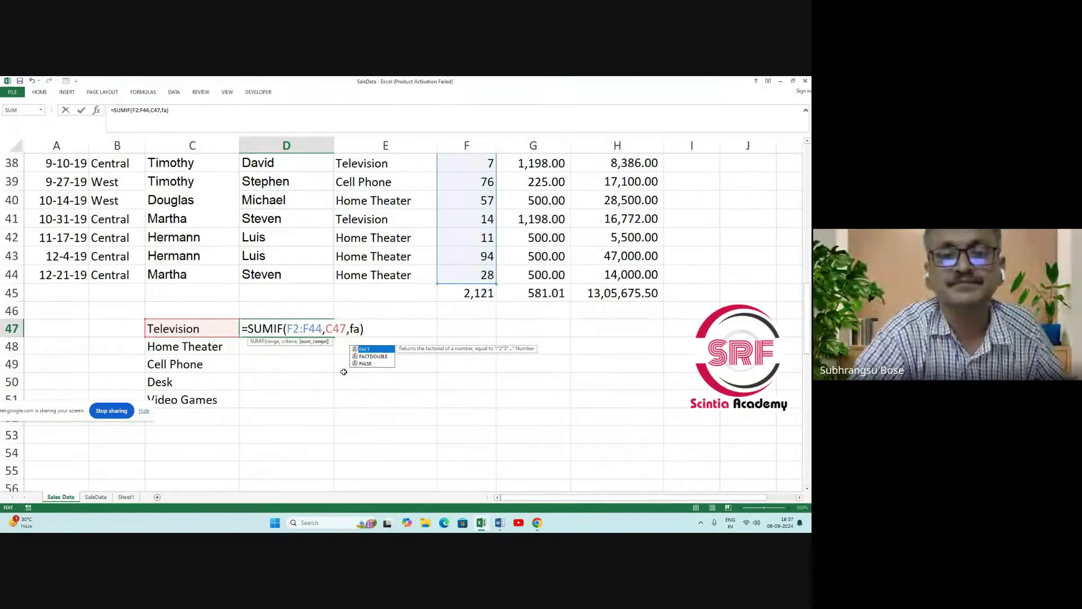
pyautogui.click(368, 367)
pyautogui.click(297, 327)
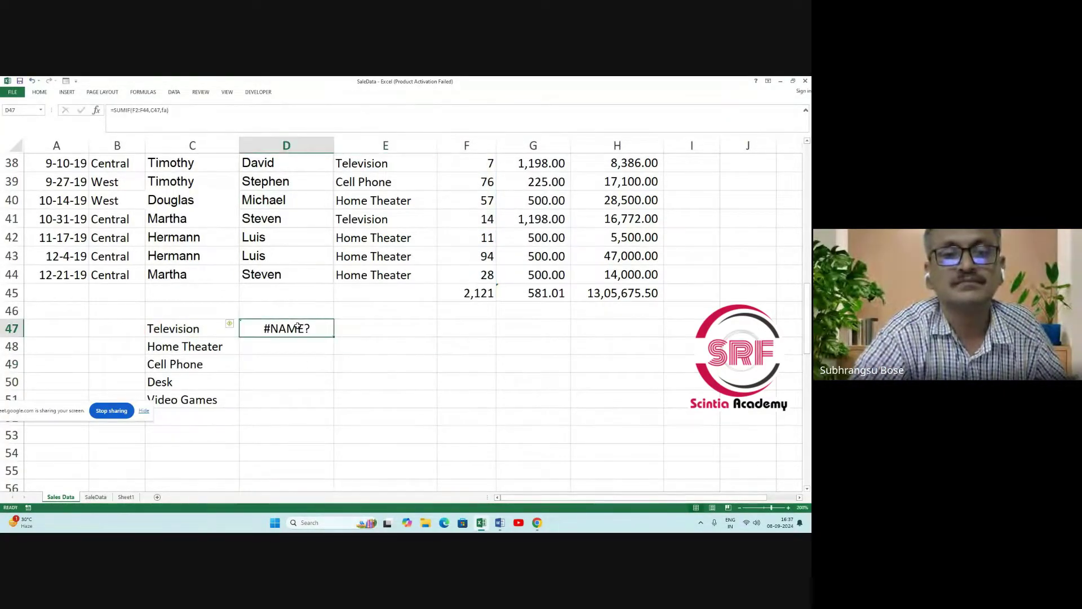
pyautogui.press('Delete')
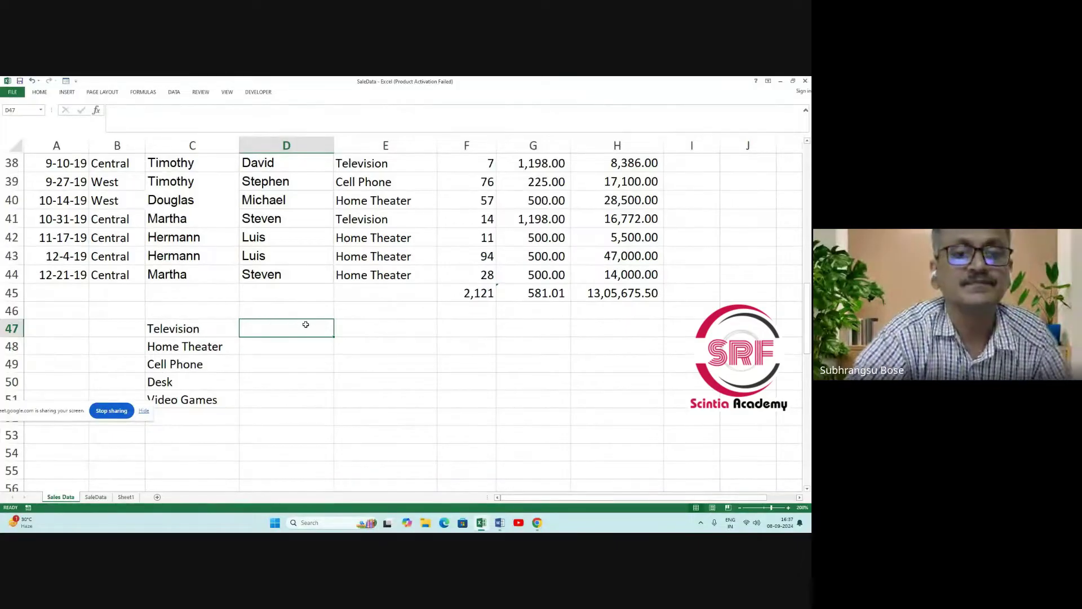
# Review the Item and Units data in the sales table and return to the empty cell D47.
pyautogui.click(300, 347)
pyautogui.click(289, 331)
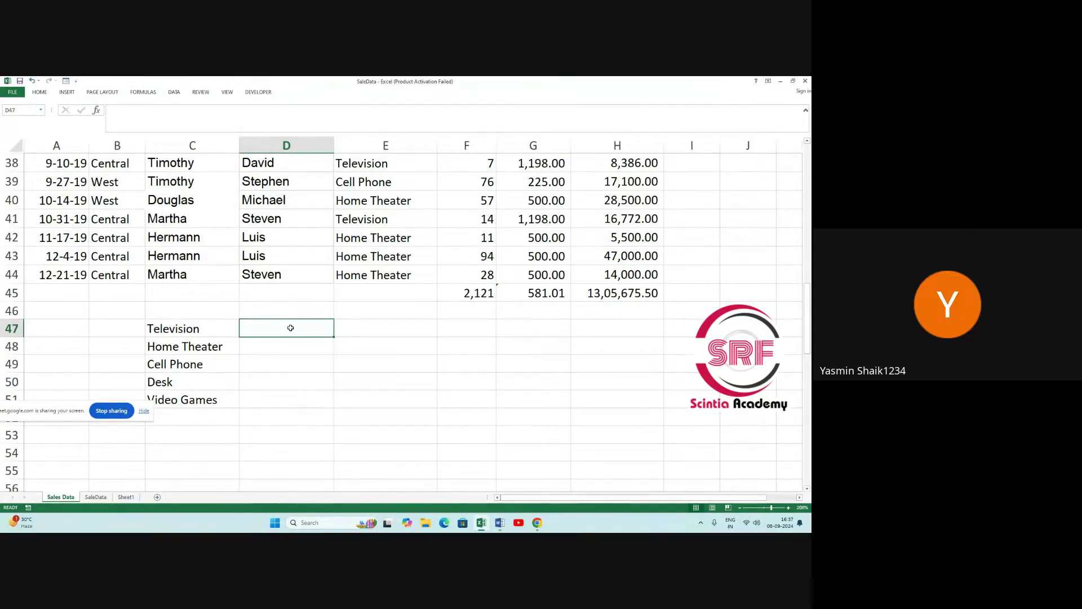
pyautogui.scroll(9, 290, 328)
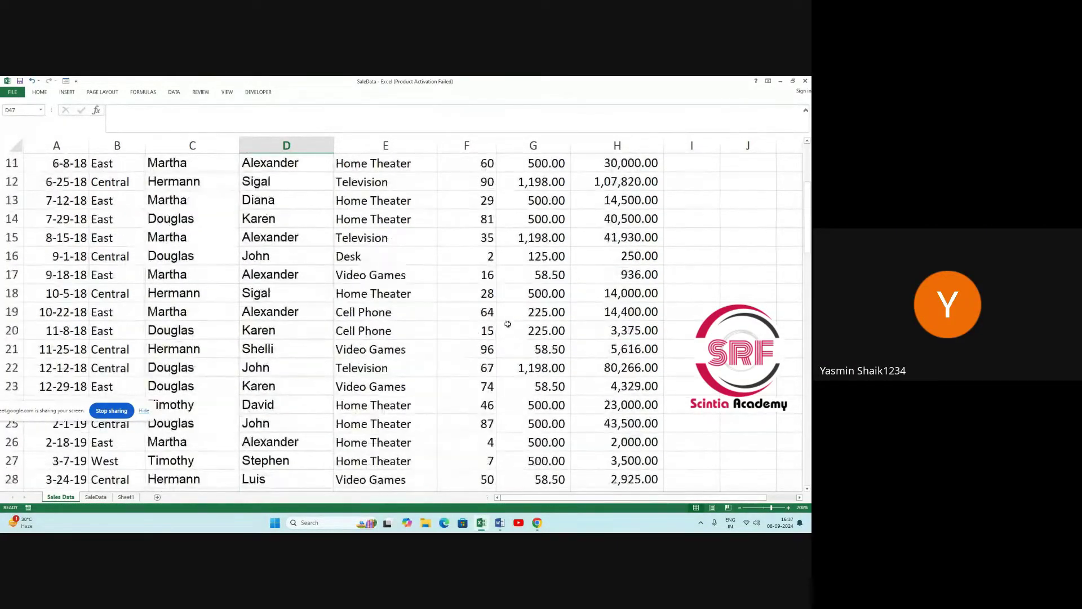
pyautogui.scroll(3, 508, 324)
pyautogui.scroll(-15, 286, 370)
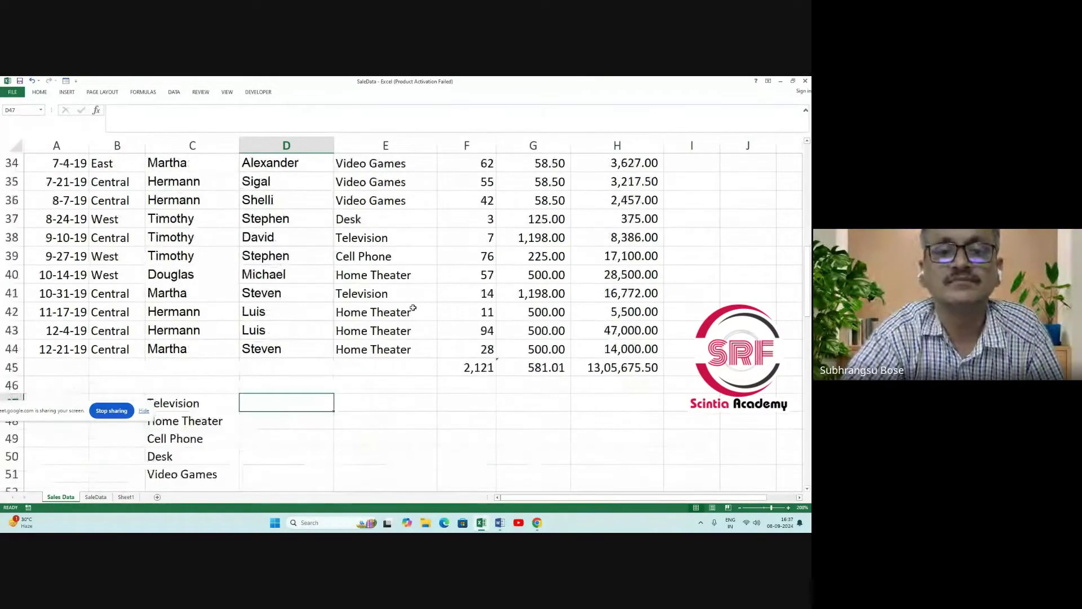
pyautogui.scroll(2, 271, 287)
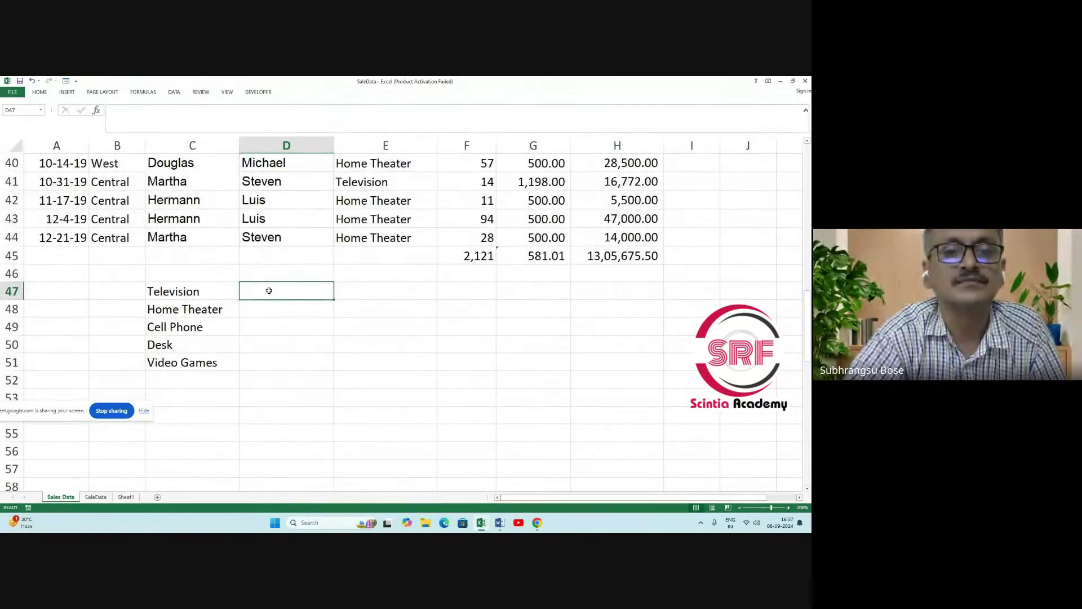
pyautogui.click(268, 313)
pyautogui.click(271, 292)
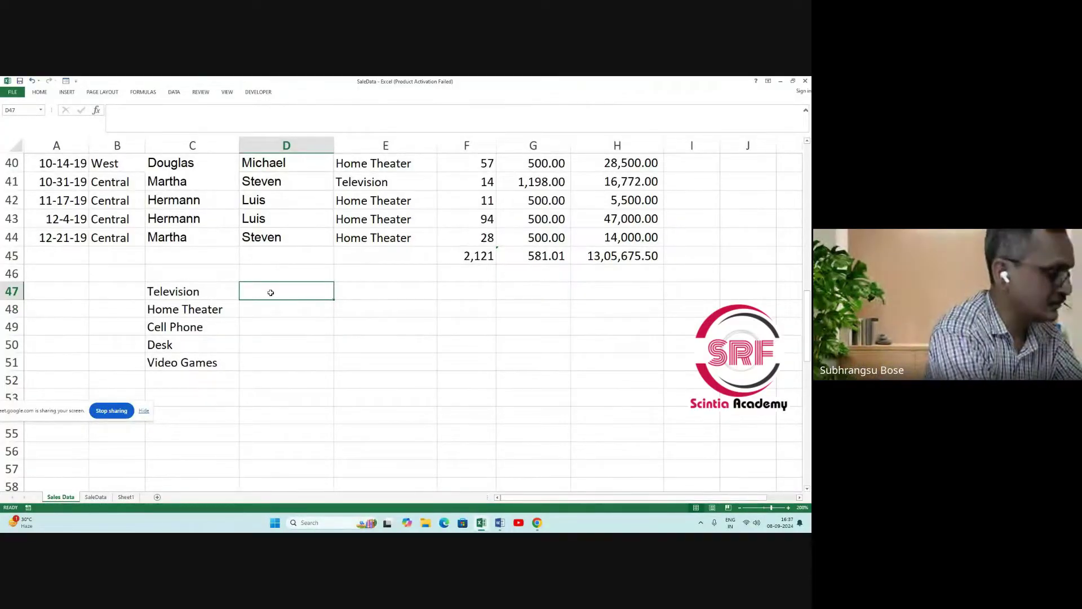
# Start a formula with =sum in D47, consult the SUMIF Function section of the Word document, and return to Excel.
pyautogui.write('=sum')
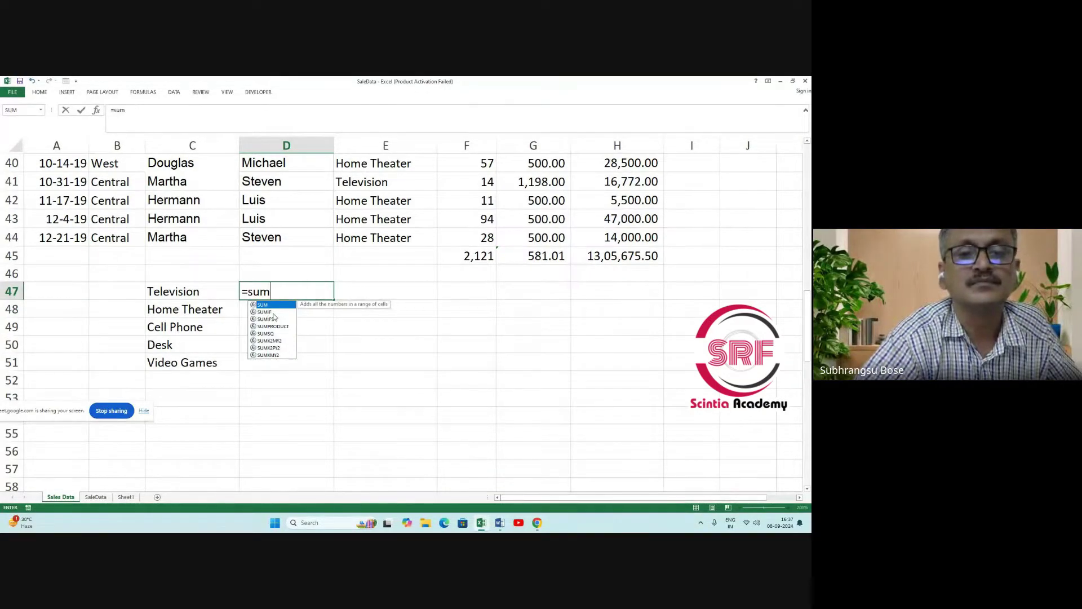
pyautogui.click(500, 523)
pyautogui.scroll(-6, 478, 424)
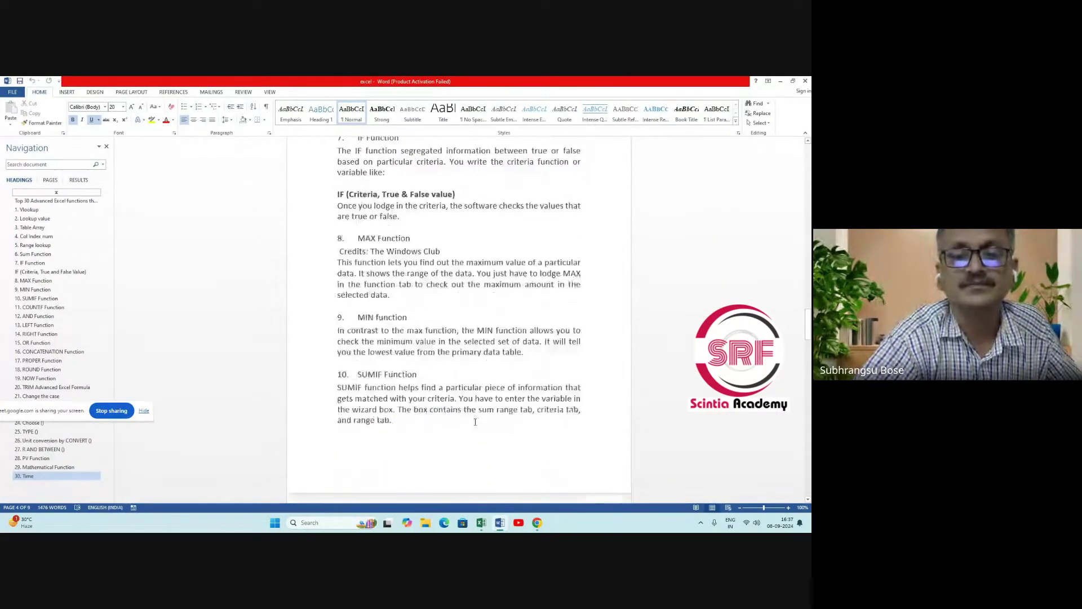
pyautogui.scroll(-2, 475, 422)
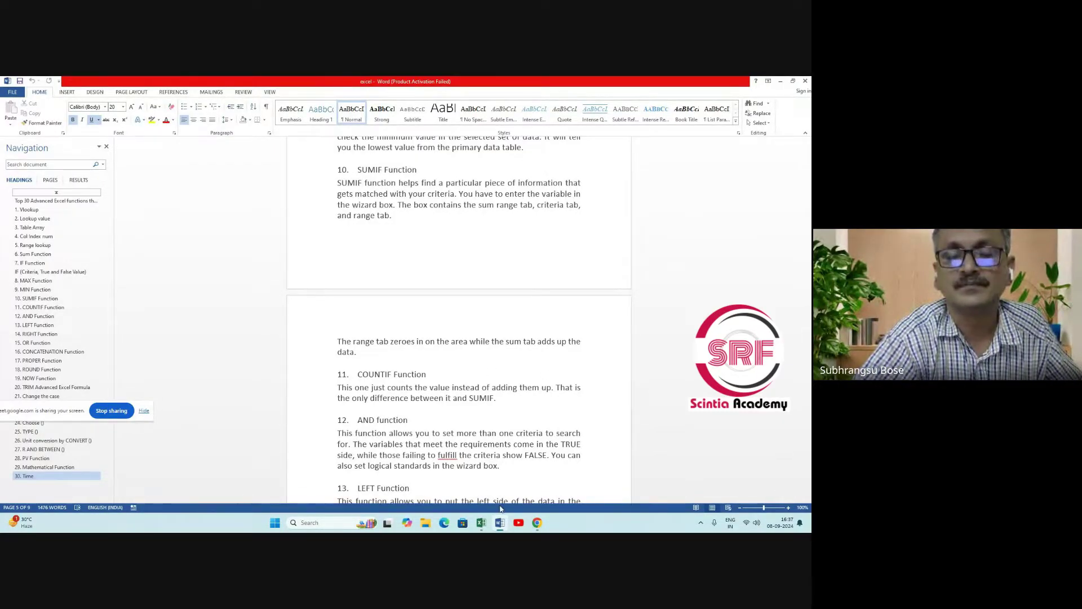
pyautogui.click(481, 523)
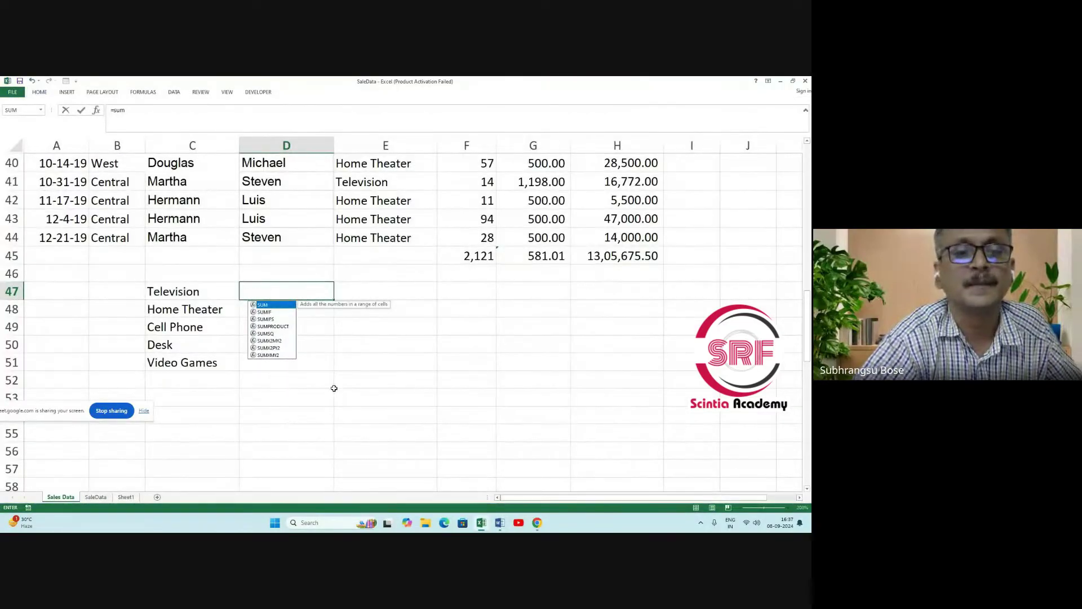
pyautogui.scroll(2, 335, 388)
pyautogui.press('Down')
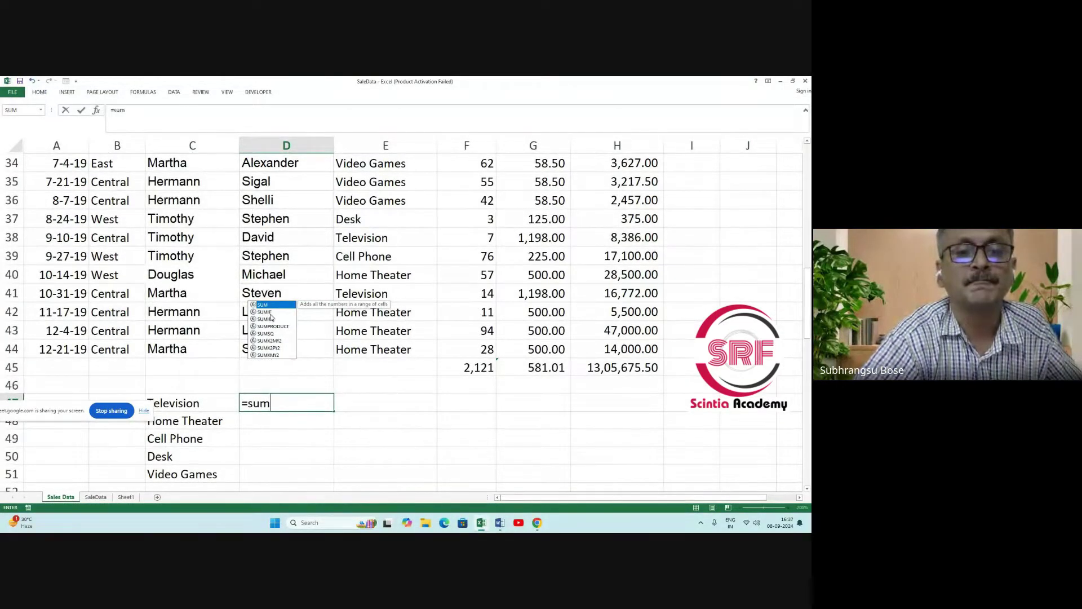
pyautogui.press('Tab')
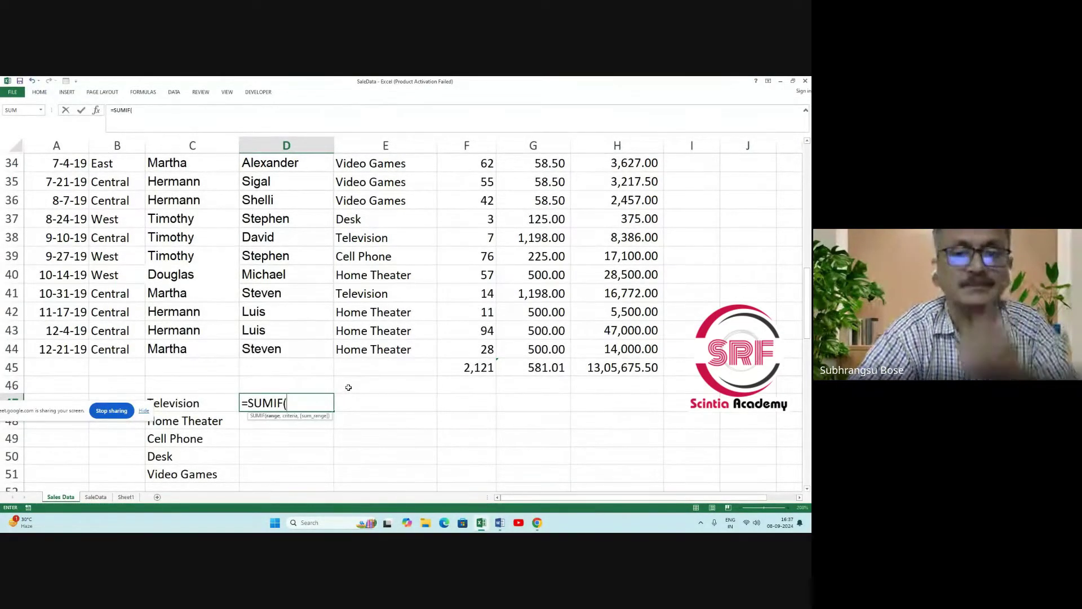
pyautogui.scroll(1, 348, 388)
pyautogui.scroll(2, 349, 387)
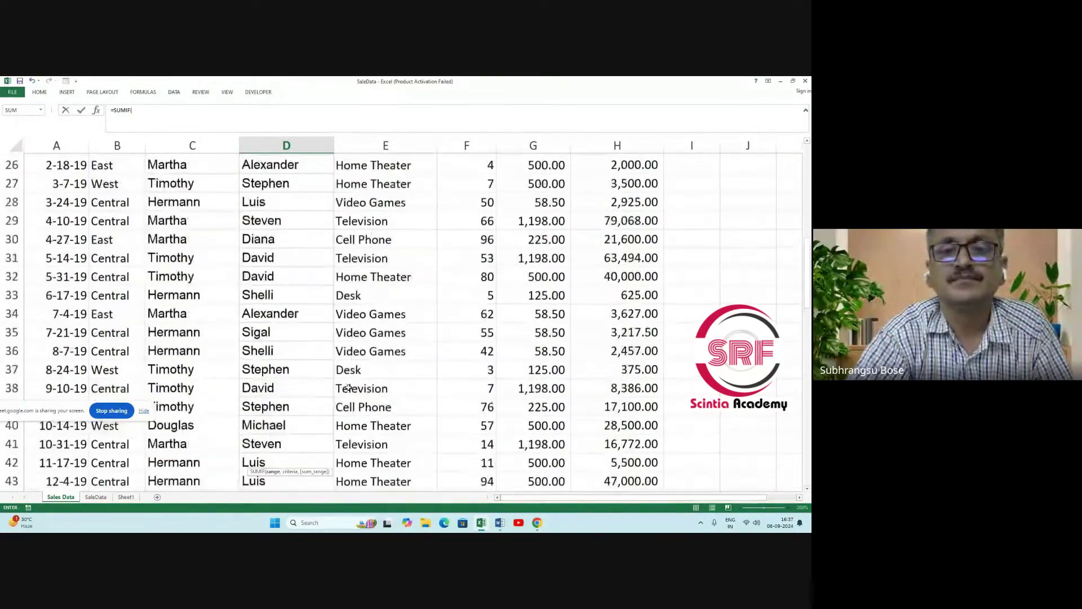
pyautogui.scroll(8, 348, 387)
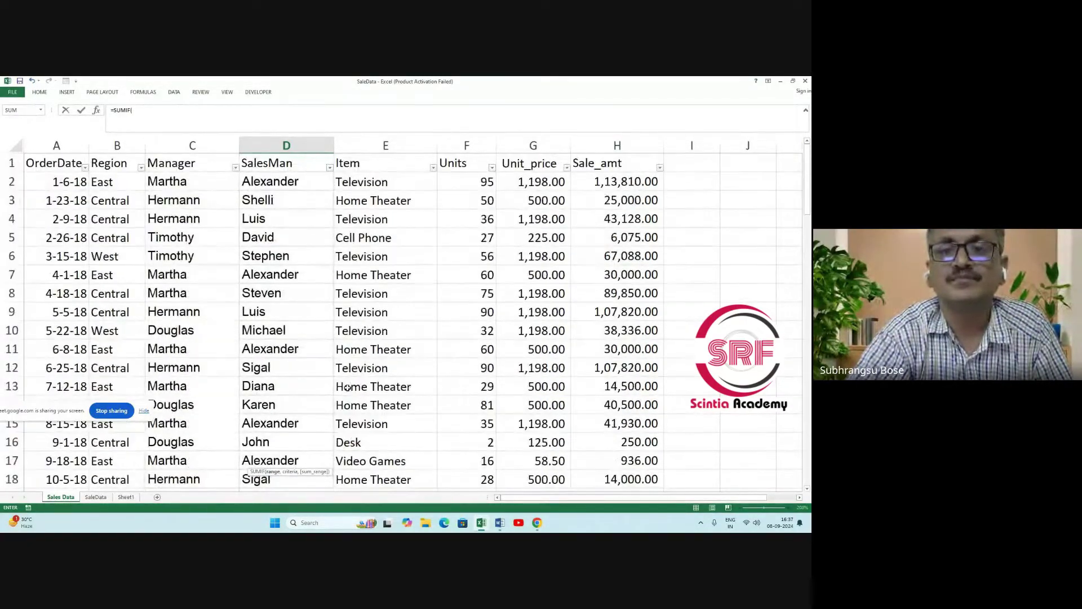
pyautogui.scroll(-5, 685, 203)
pyautogui.scroll(5, 694, 212)
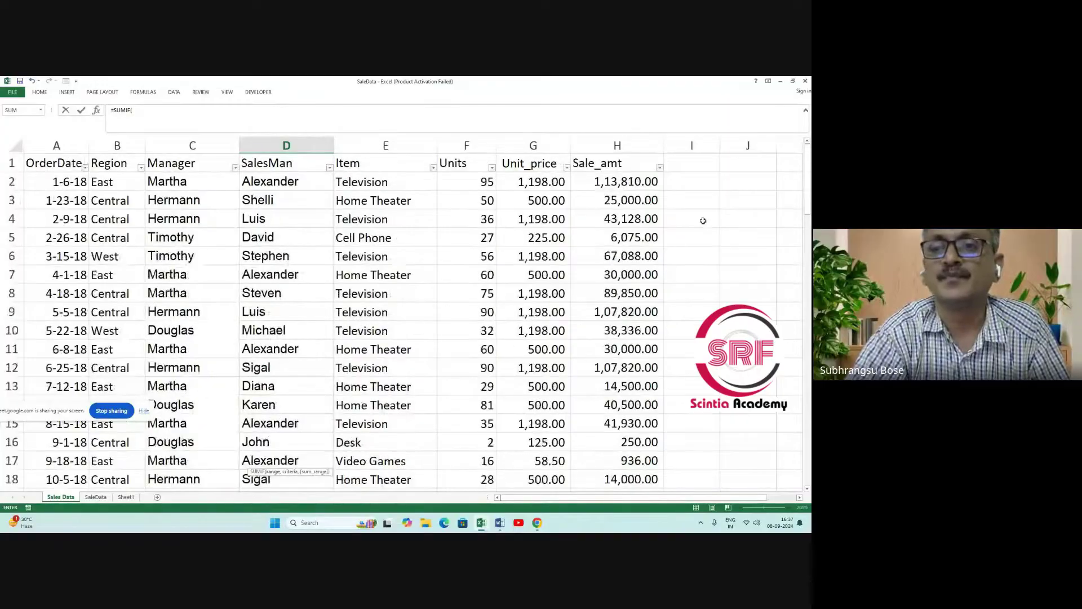
pyautogui.scroll(-15, 343, 425)
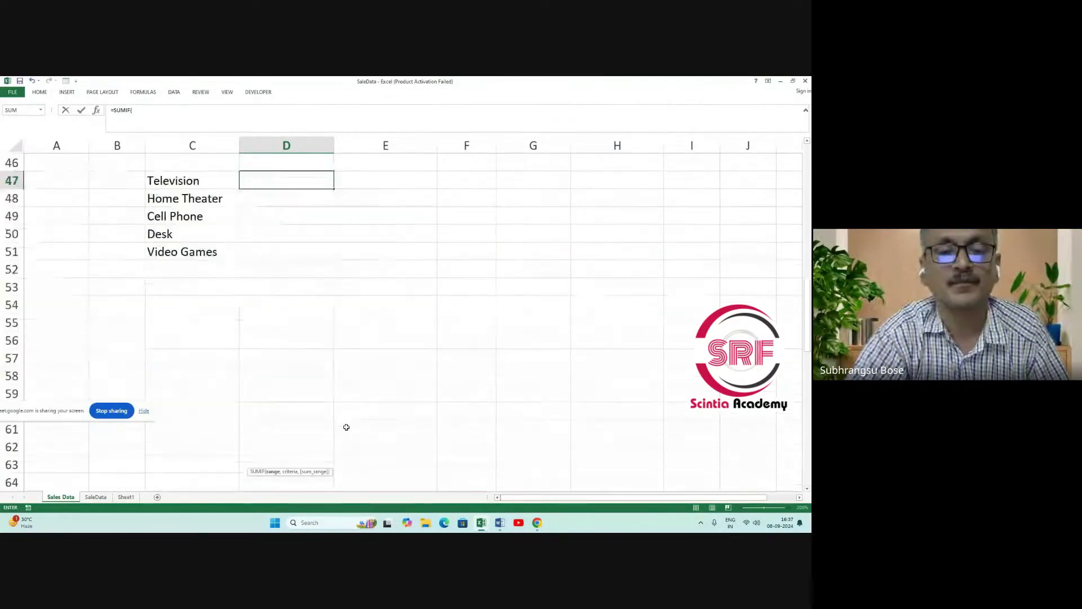
pyautogui.scroll(1, 344, 416)
pyautogui.press('BackSpace')
pyautogui.press('BackSpace')
pyautogui.press('BackSpace')
pyautogui.press('BackSpace')
pyautogui.press('BackSpace')
pyautogui.press('BackSpace')
pyautogui.press('BackSpace')
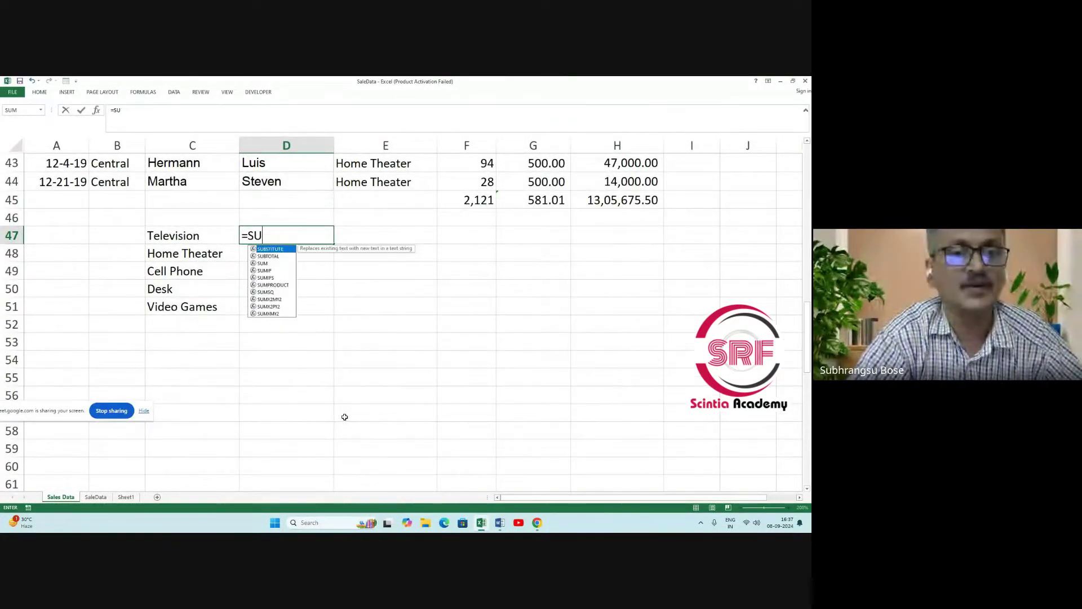
# Start an IF formula in cell I2 whose logical test compares the item in E2 with a quoted text, =IF(E2=".
pyautogui.scroll(5, 534, 360)
pyautogui.scroll(9, 534, 361)
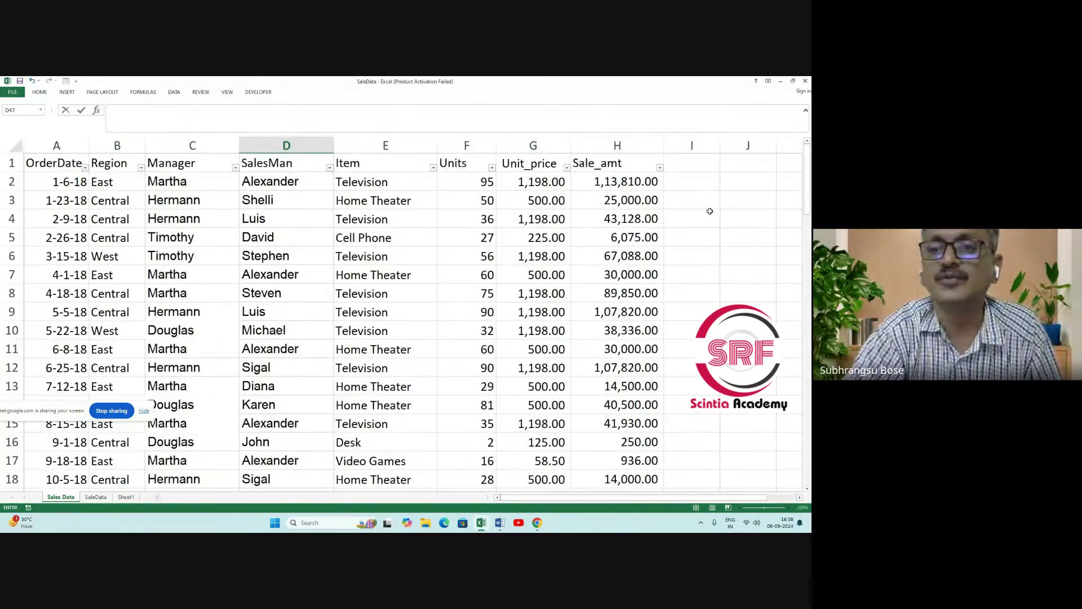
pyautogui.click(689, 179)
pyautogui.write('=')
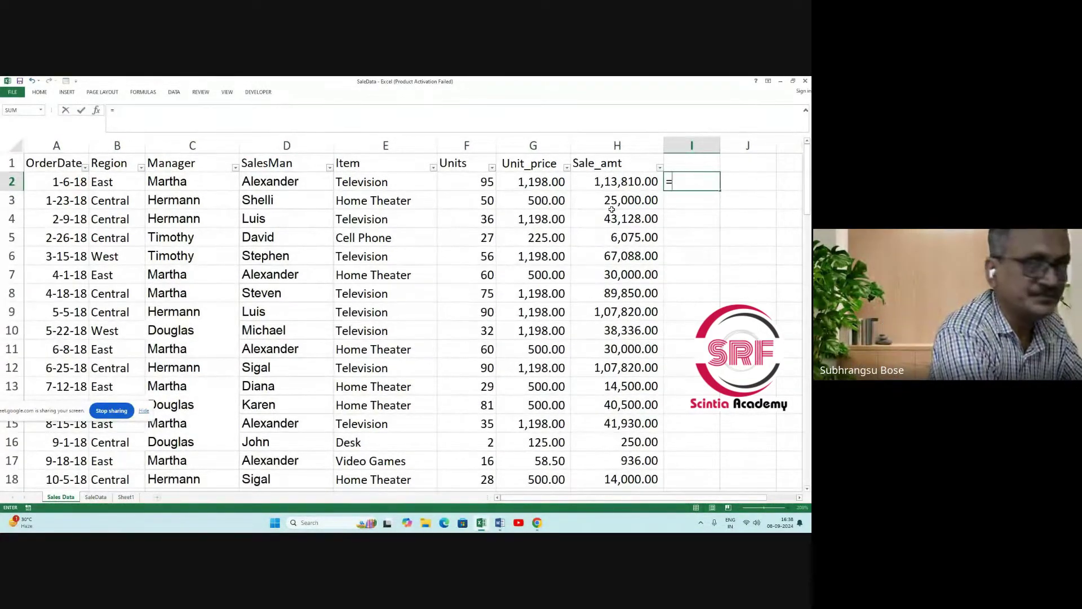
pyautogui.write('if')
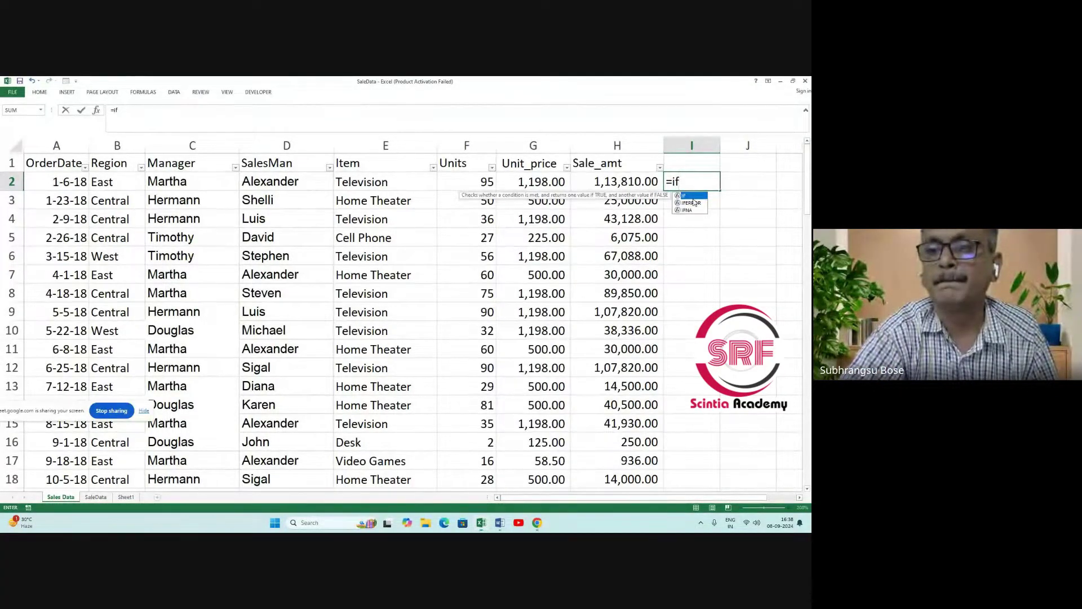
pyautogui.press('Tab')
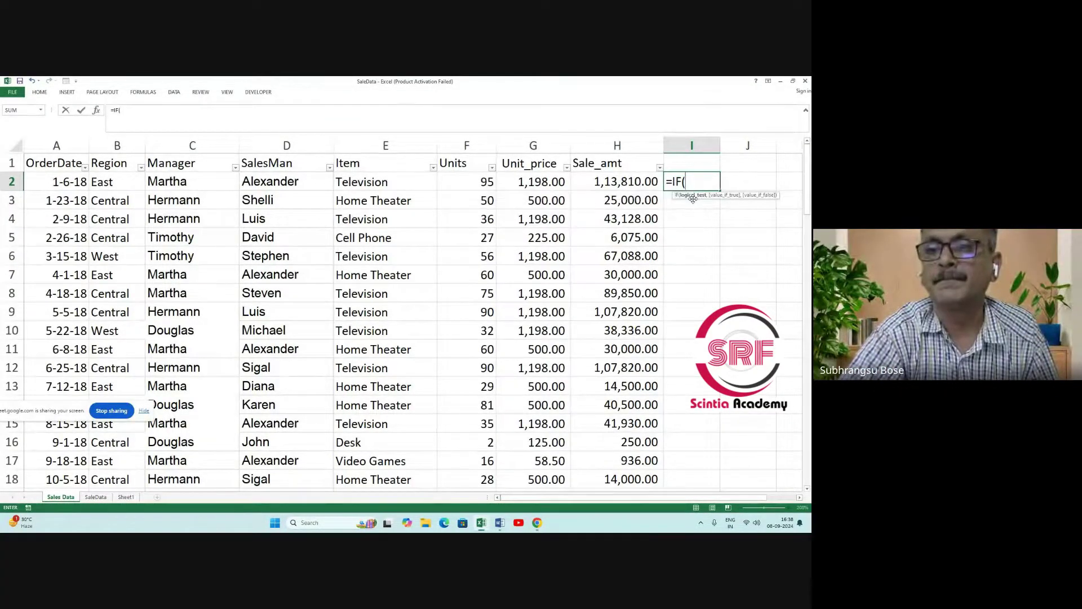
pyautogui.click(390, 182)
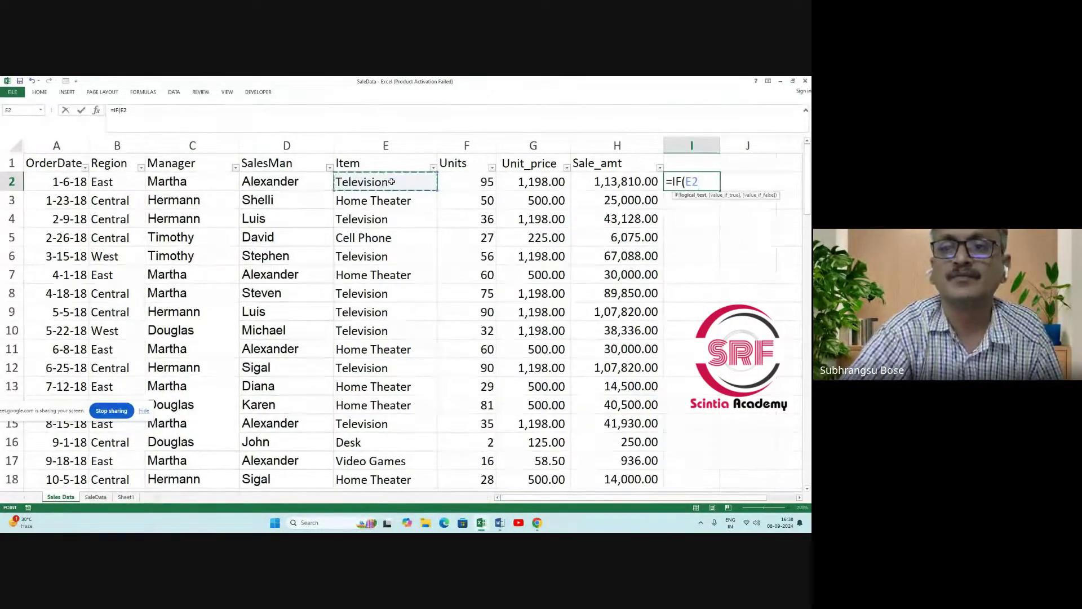
pyautogui.write('=')
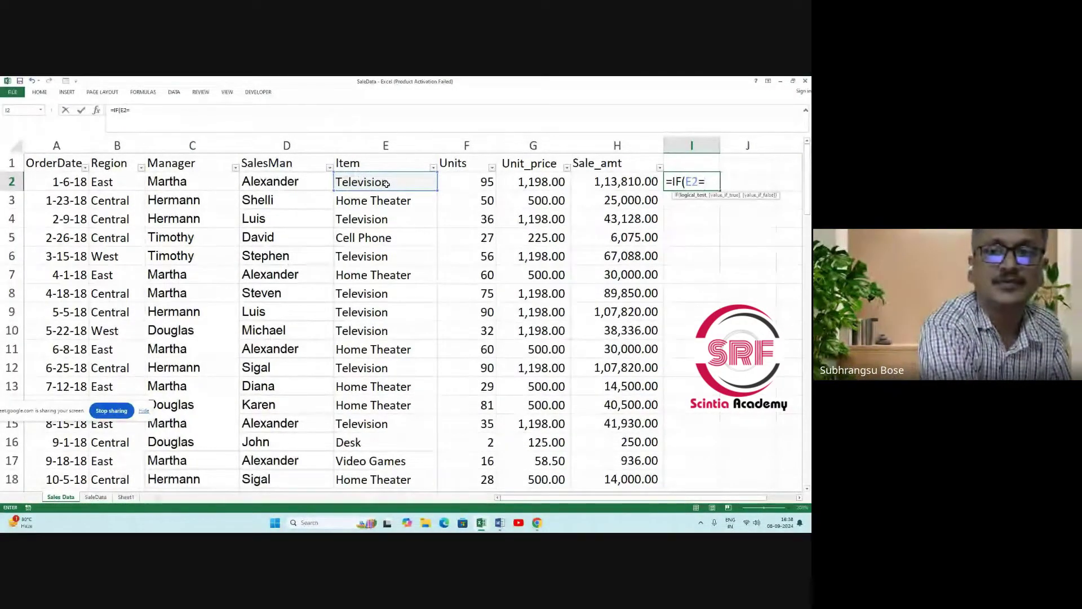
pyautogui.write('"')
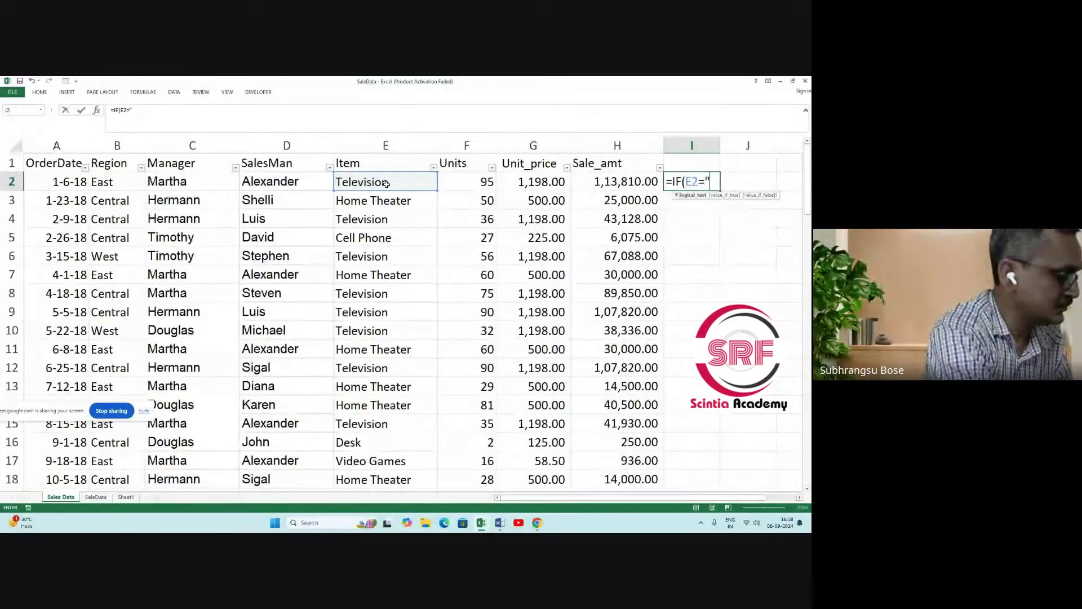
# Complete the formula in I2 as =IF(E2="Television",F2,0) so it returns the units only for Television rows.
pyautogui.write('Tele')
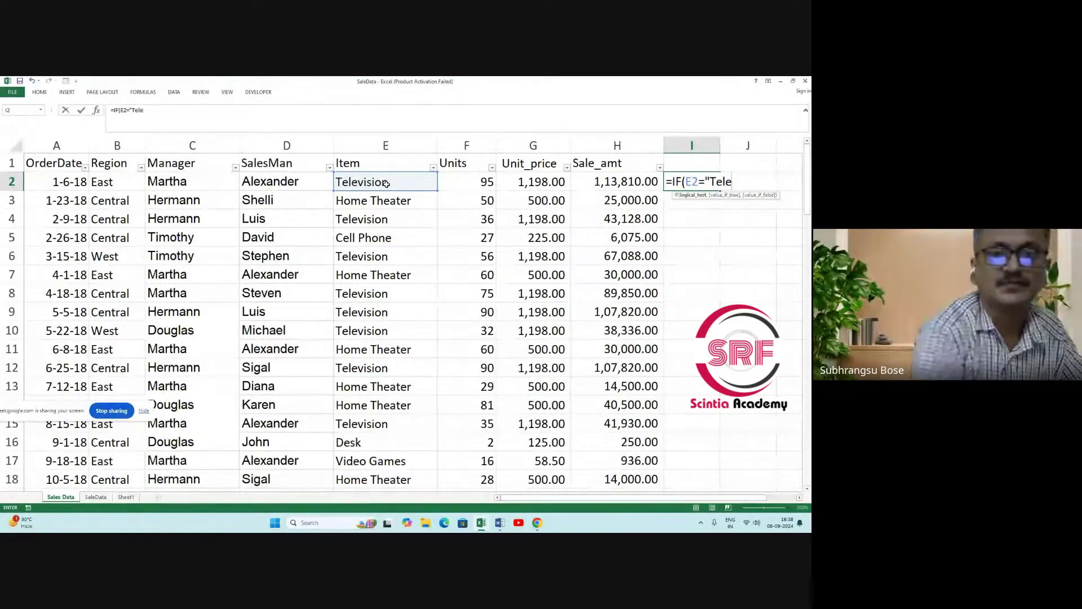
pyautogui.write('vi')
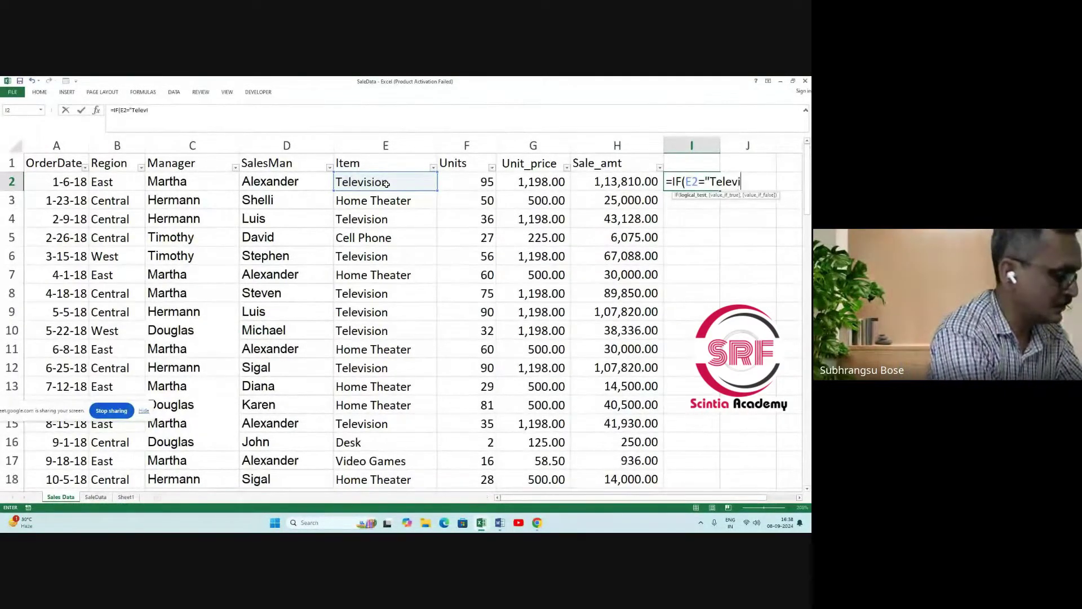
pyautogui.write('sion')
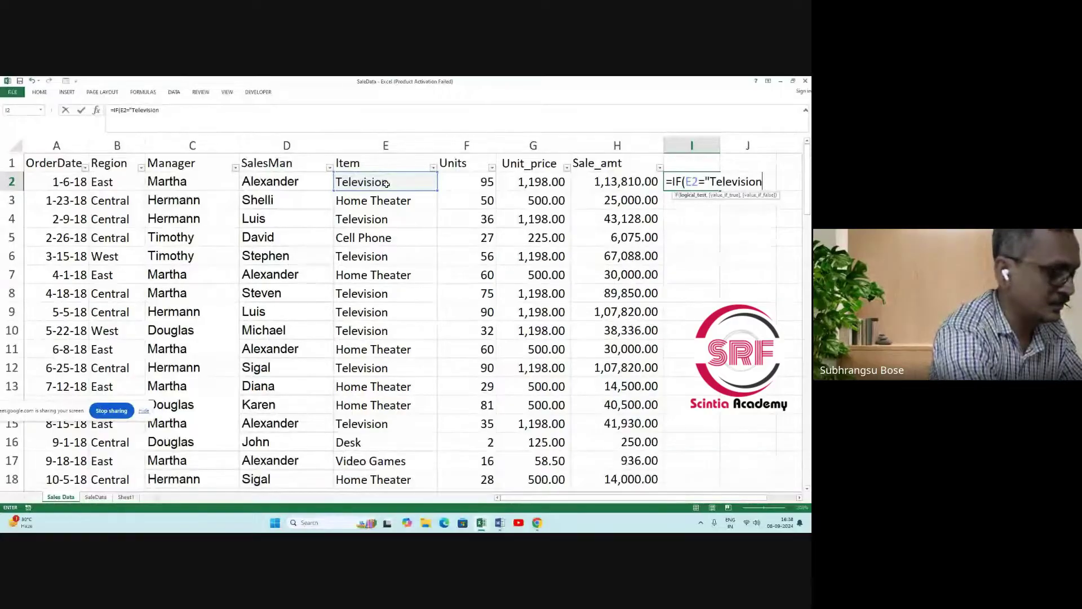
pyautogui.write('",')
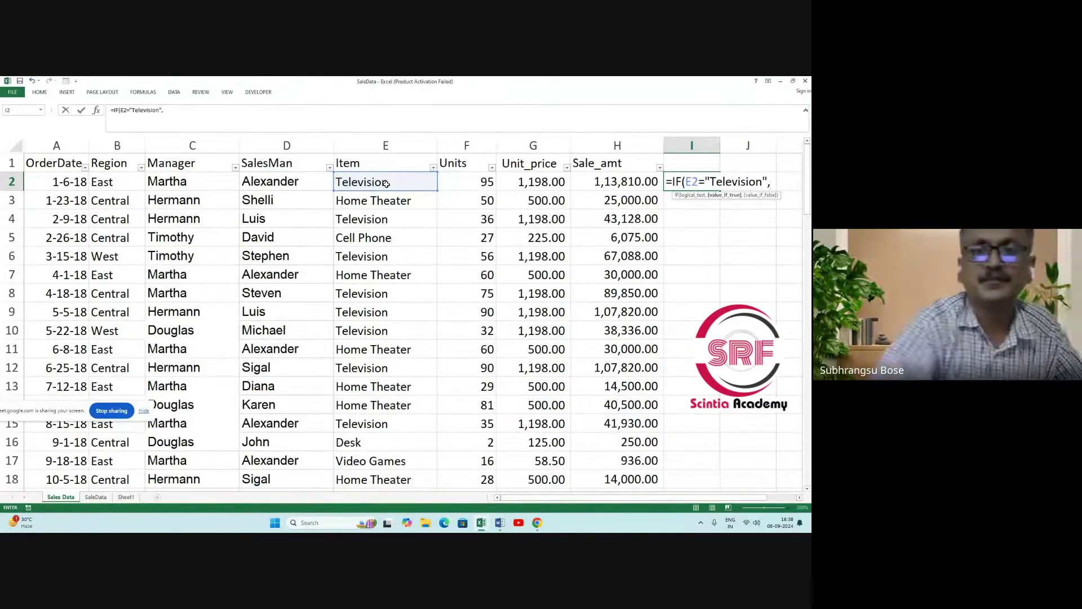
pyautogui.click(442, 190)
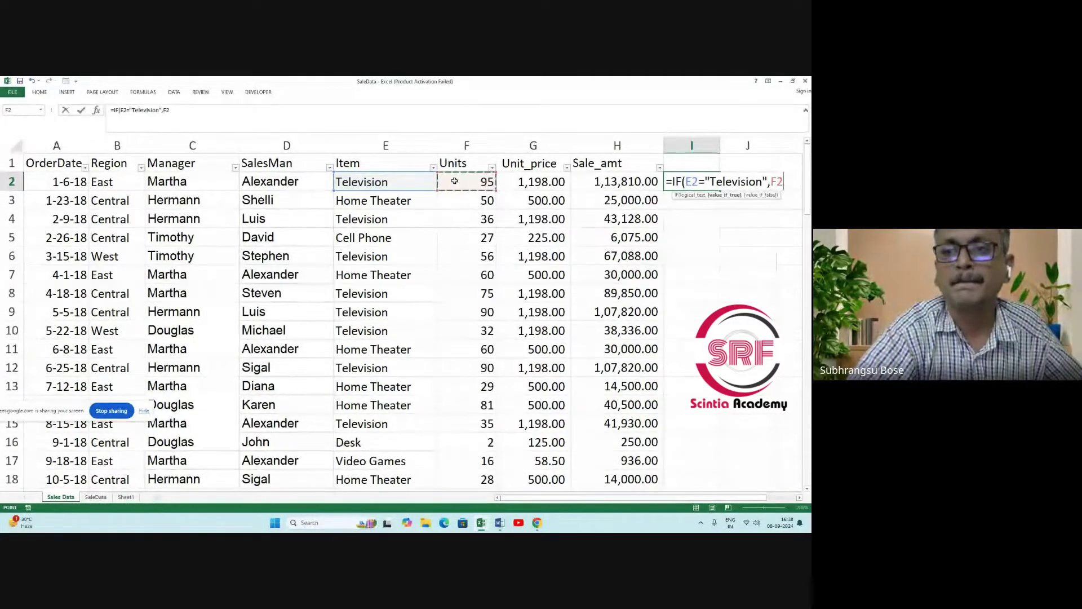
pyautogui.write(',')
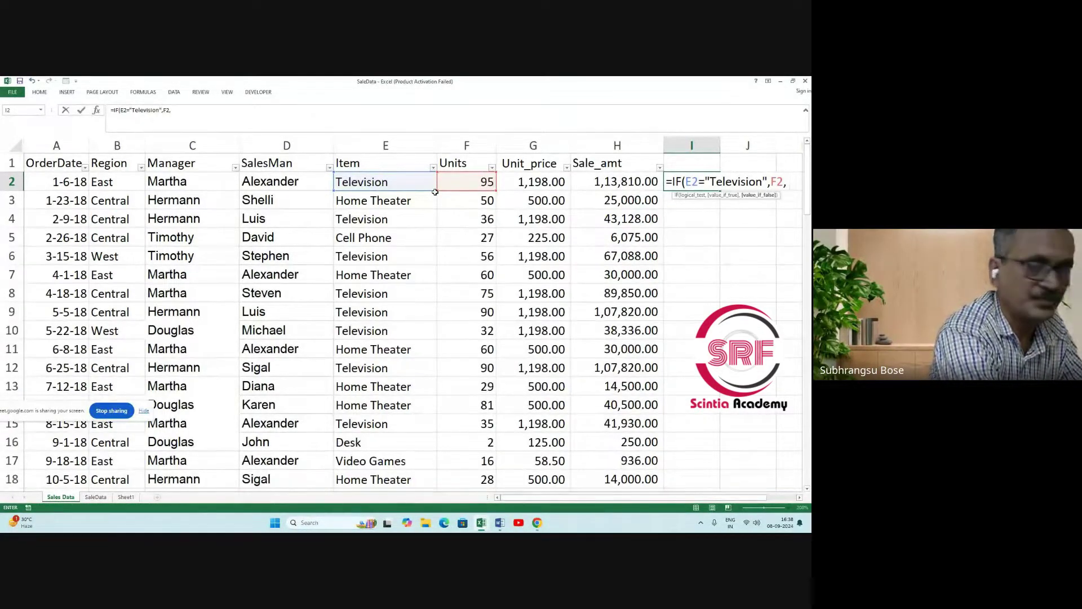
pyautogui.write('0')
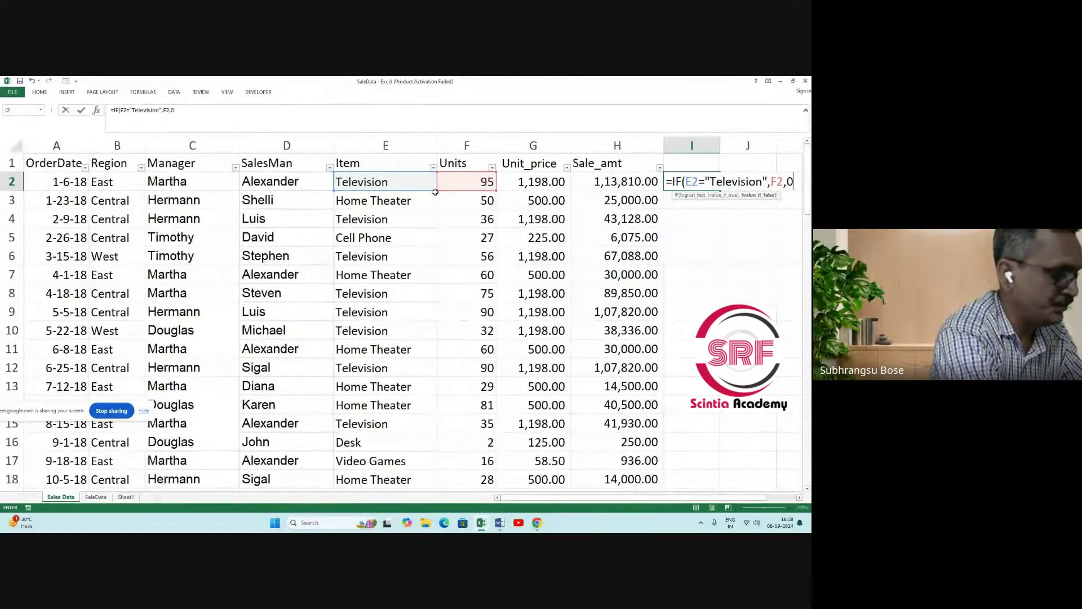
pyautogui.press('Return')
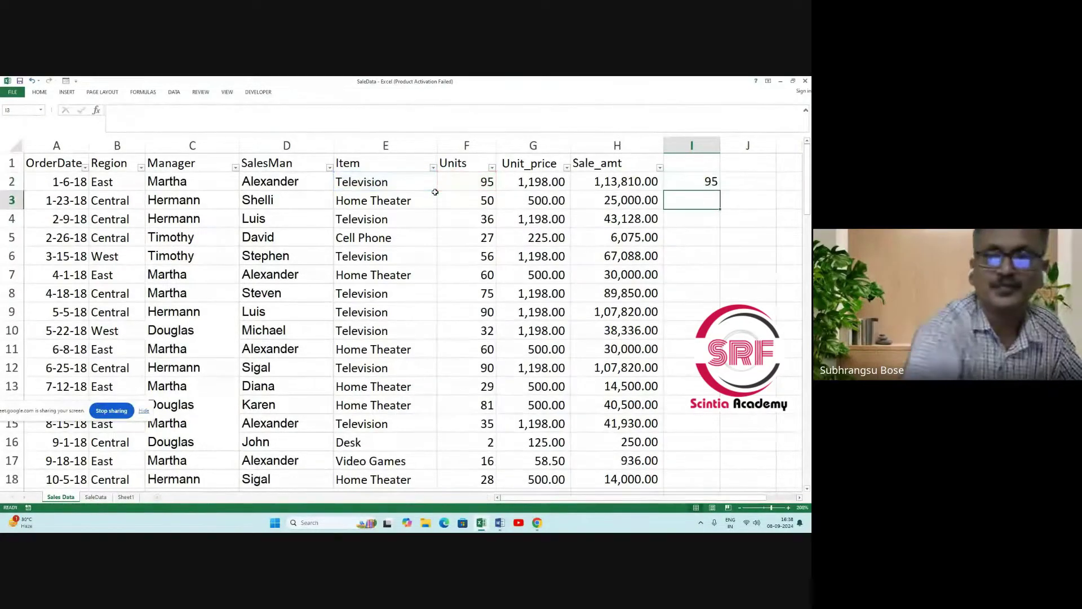
# Review the IF formula in I2, then copy it and paste only the formula into I3.
pyautogui.click(692, 186)
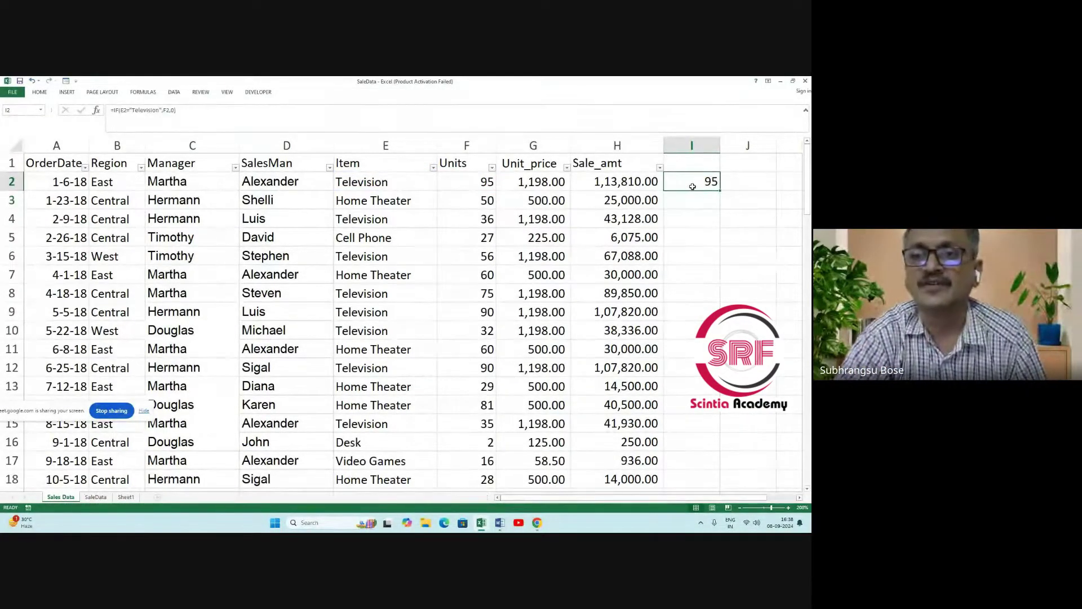
pyautogui.click(189, 111)
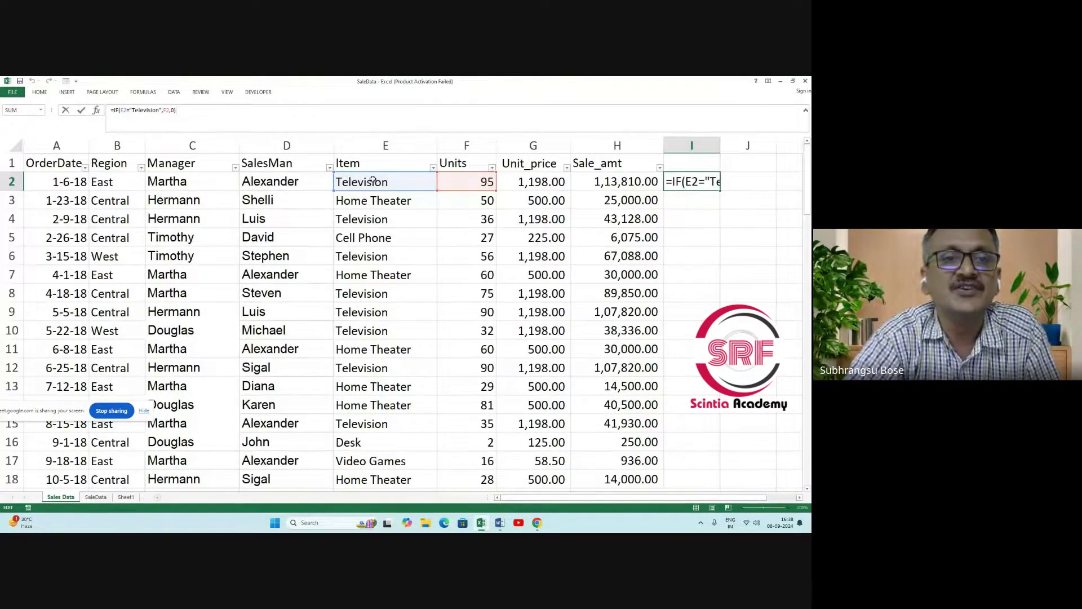
pyautogui.click(461, 183)
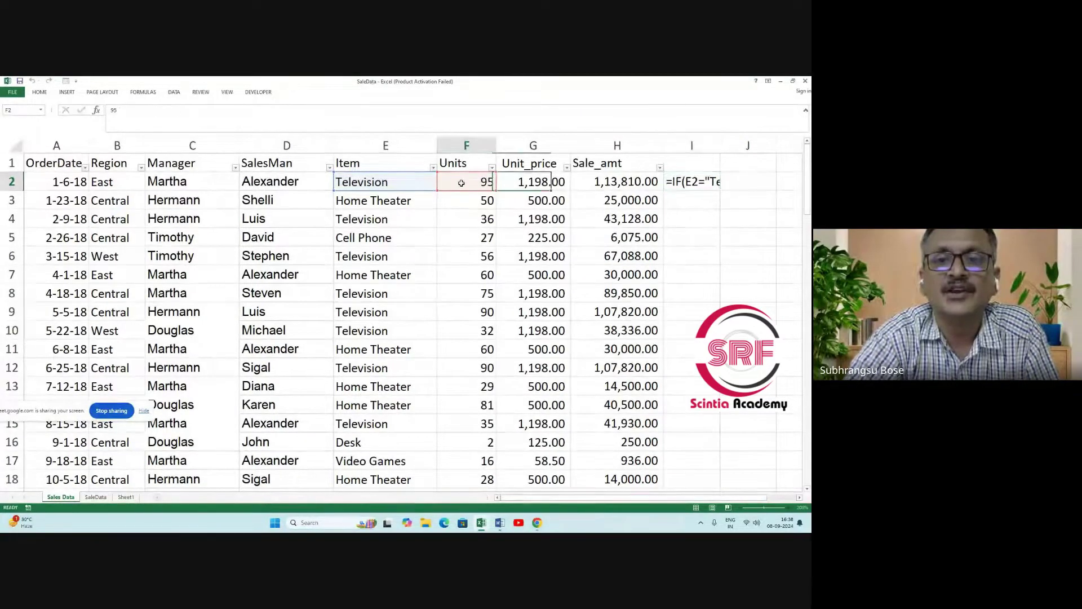
pyautogui.click(689, 182)
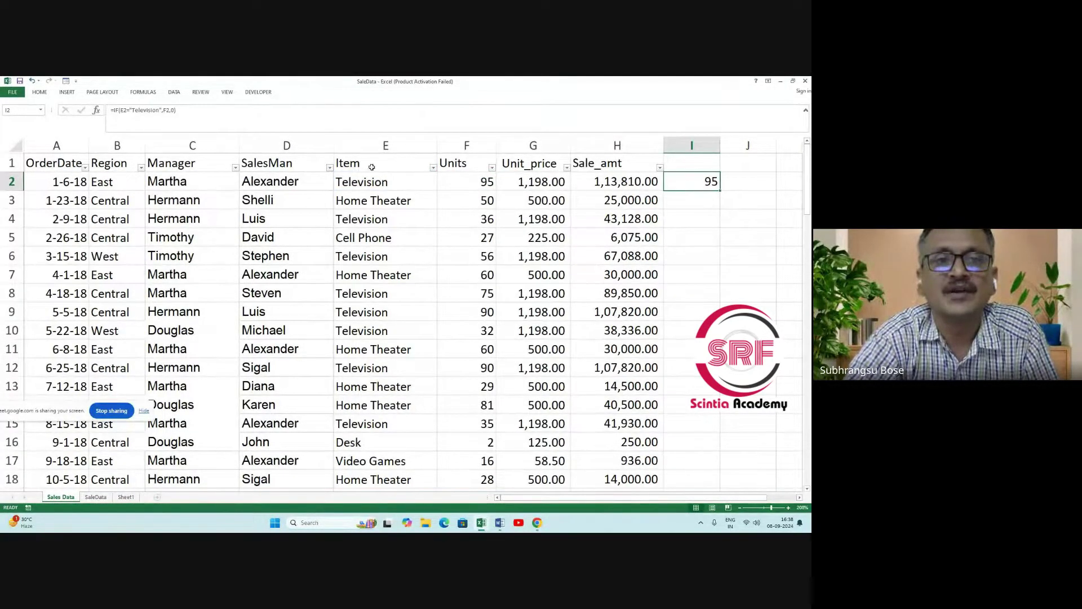
pyautogui.rightClick(706, 182)
pyautogui.click(726, 195)
pyautogui.click(711, 204)
pyautogui.rightClick(711, 206)
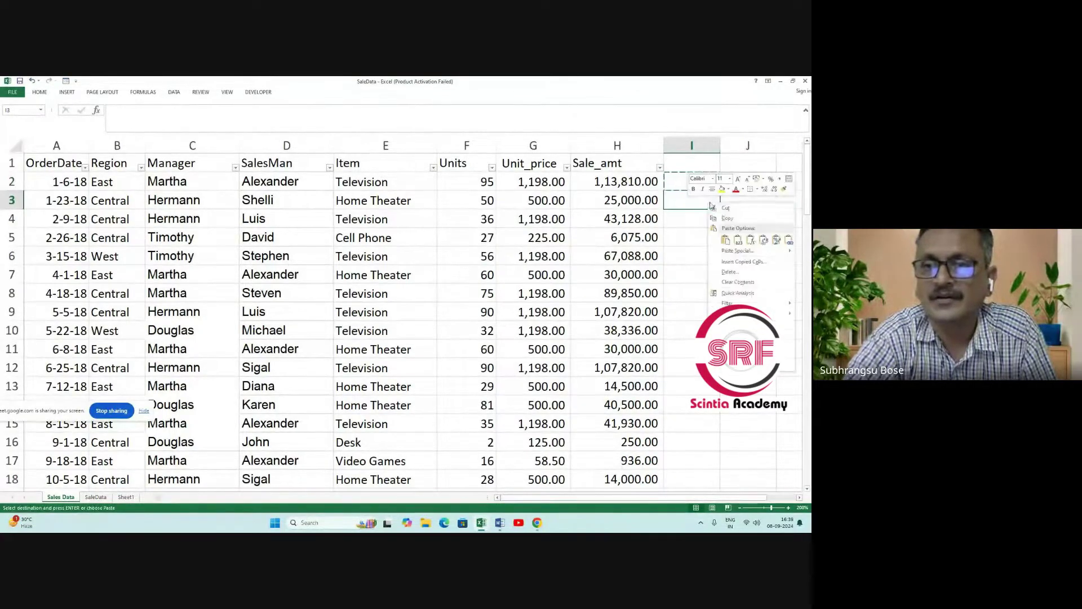
pyautogui.click(750, 241)
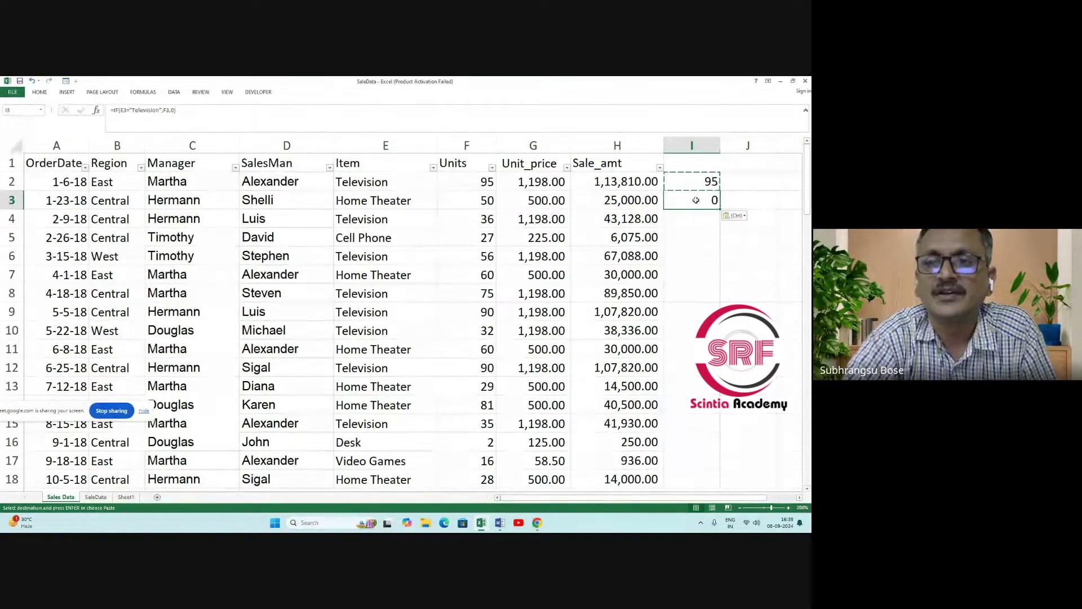
# Check the cell references in I3's formula and fill the formulas of I2:I3 down column I to row 44.
pyautogui.click(417, 203)
pyautogui.click(670, 202)
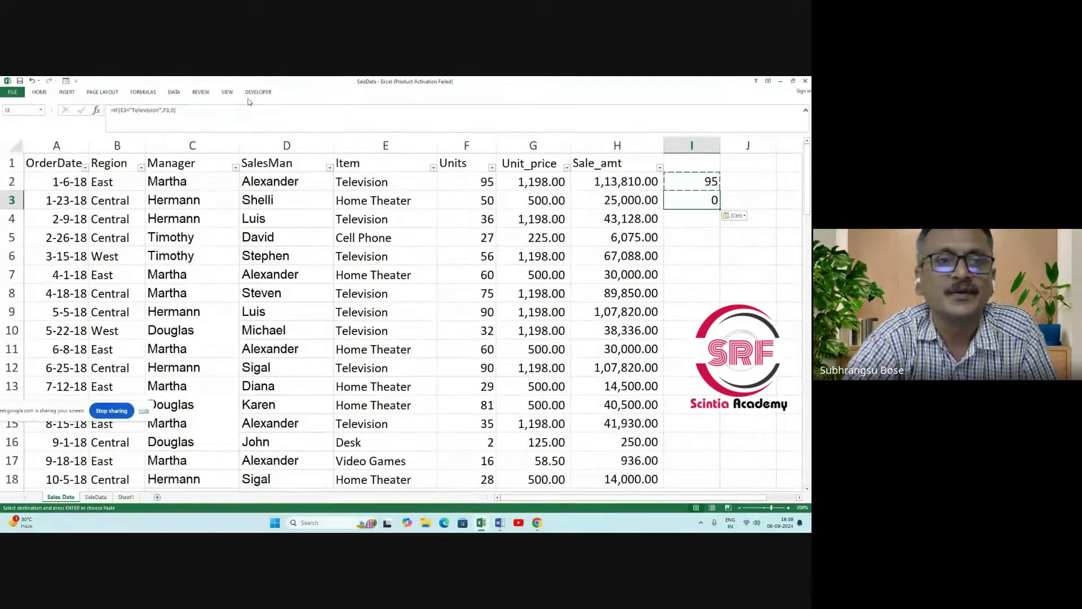
pyautogui.click(186, 116)
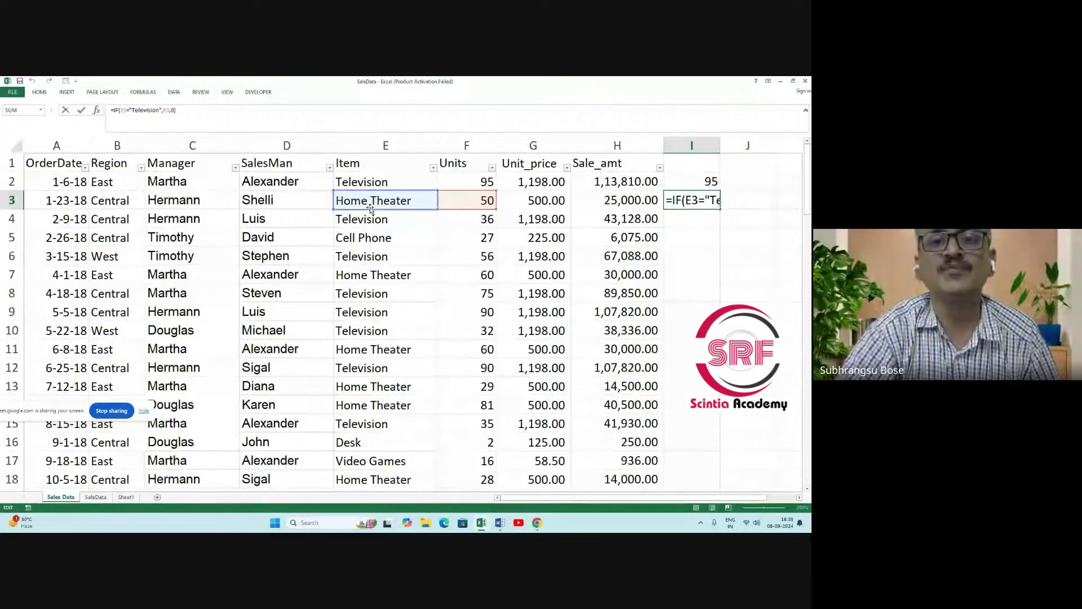
pyautogui.click(722, 290)
pyautogui.moveTo(692, 174); pyautogui.dragTo(699, 203)
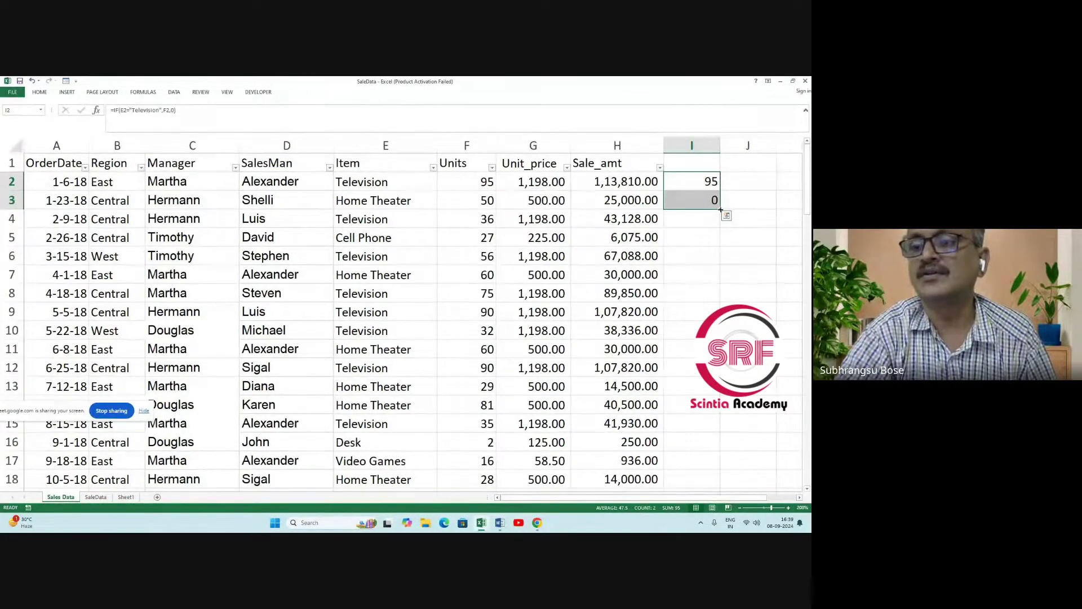
pyautogui.moveTo(721, 209); pyautogui.dragTo(687, 452)
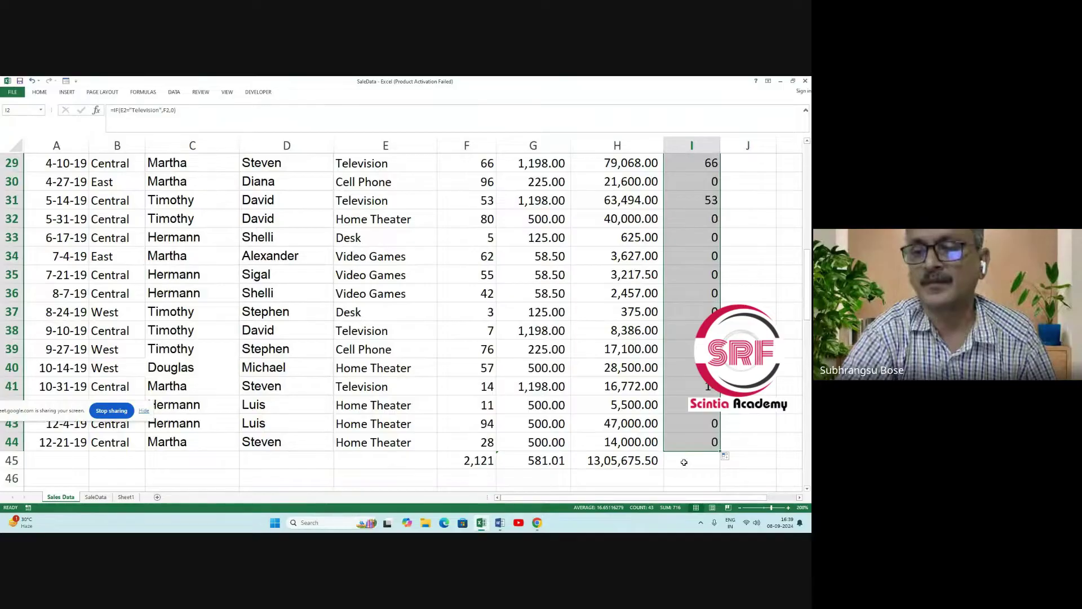
# Total the Television units in I45 with a SUM of I2:I44.
pyautogui.click(684, 462)
pyautogui.scroll(9, 728, 240)
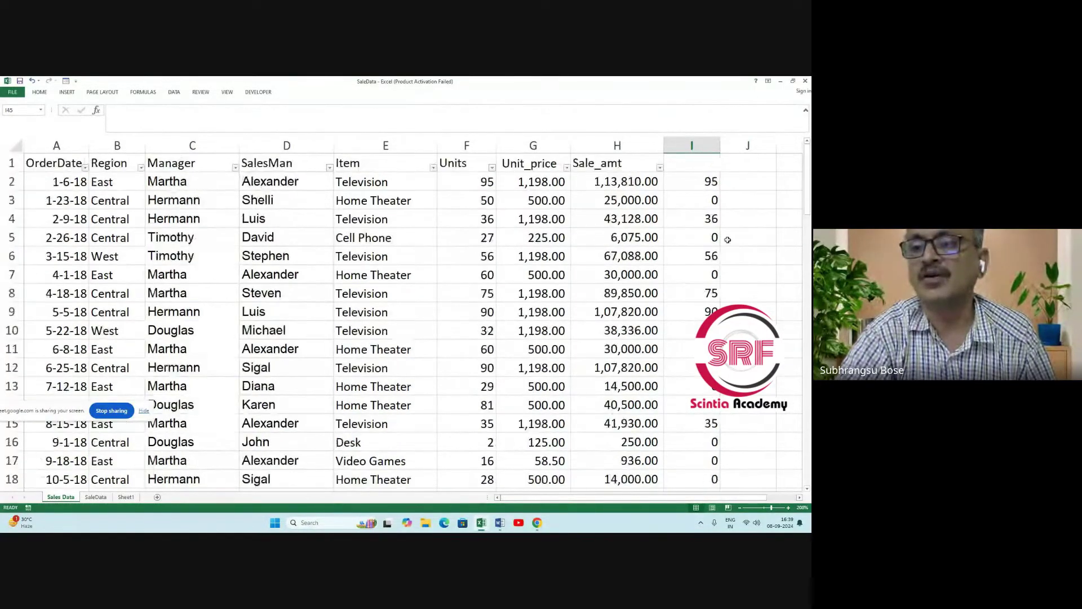
pyautogui.scroll(-12, 705, 178)
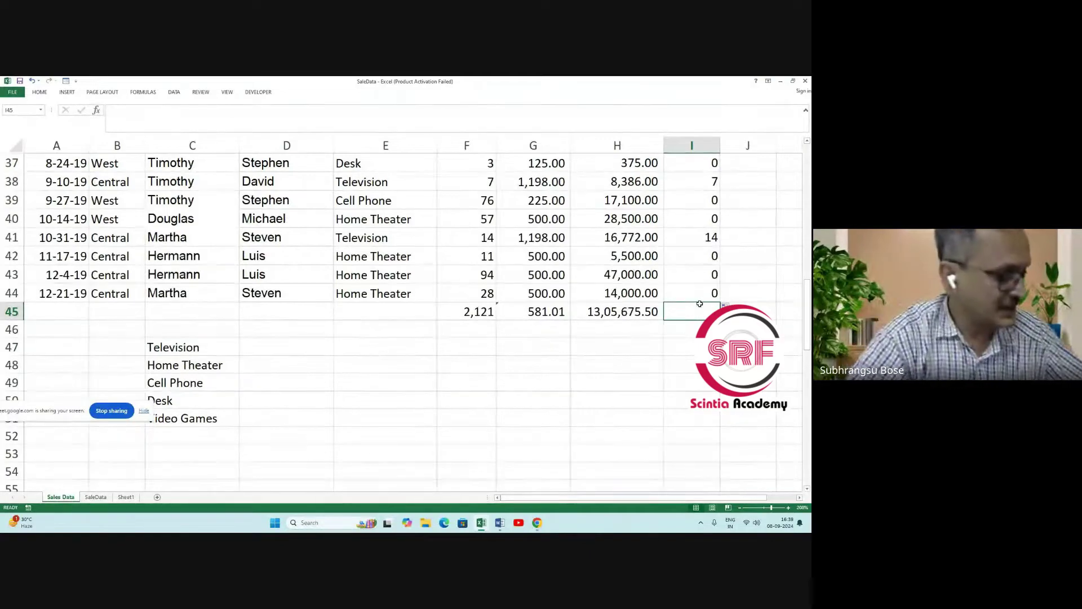
pyautogui.write('=sum')
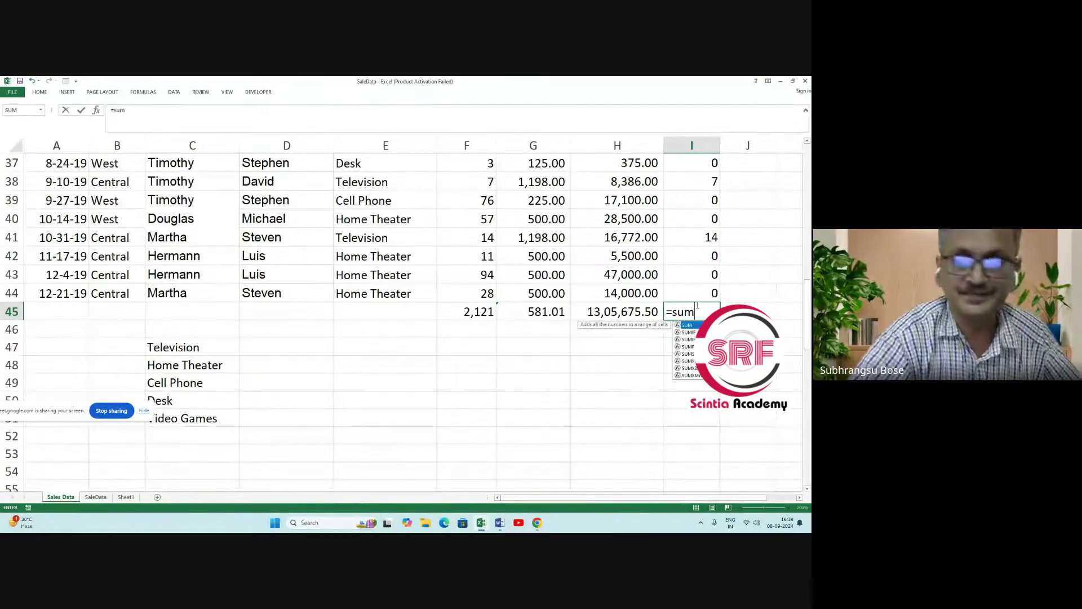
pyautogui.doubleClick(698, 326)
pyautogui.moveTo(702, 292); pyautogui.dragTo(688, 185)
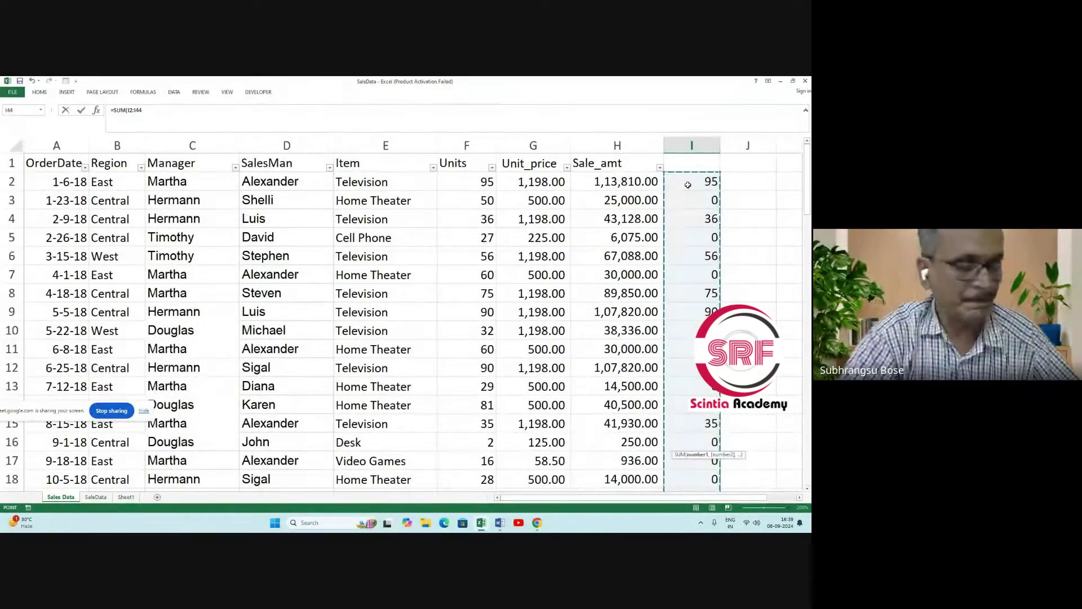
pyautogui.press('Return')
pyautogui.click(694, 291)
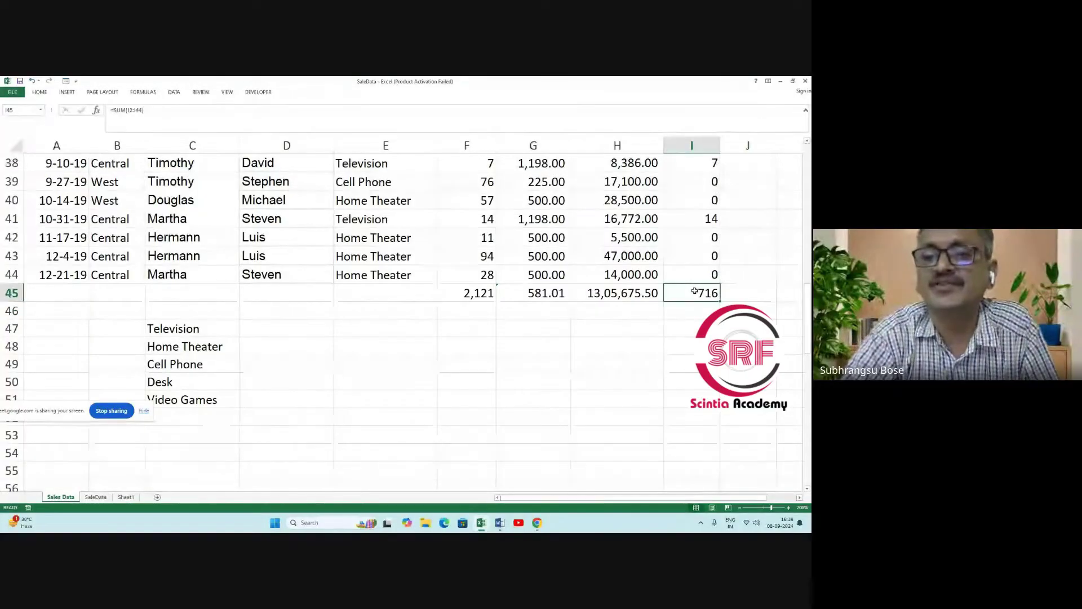
# Enter 716 in D47 as the unit total beside the Television label in the item summary.
pyautogui.click(276, 330)
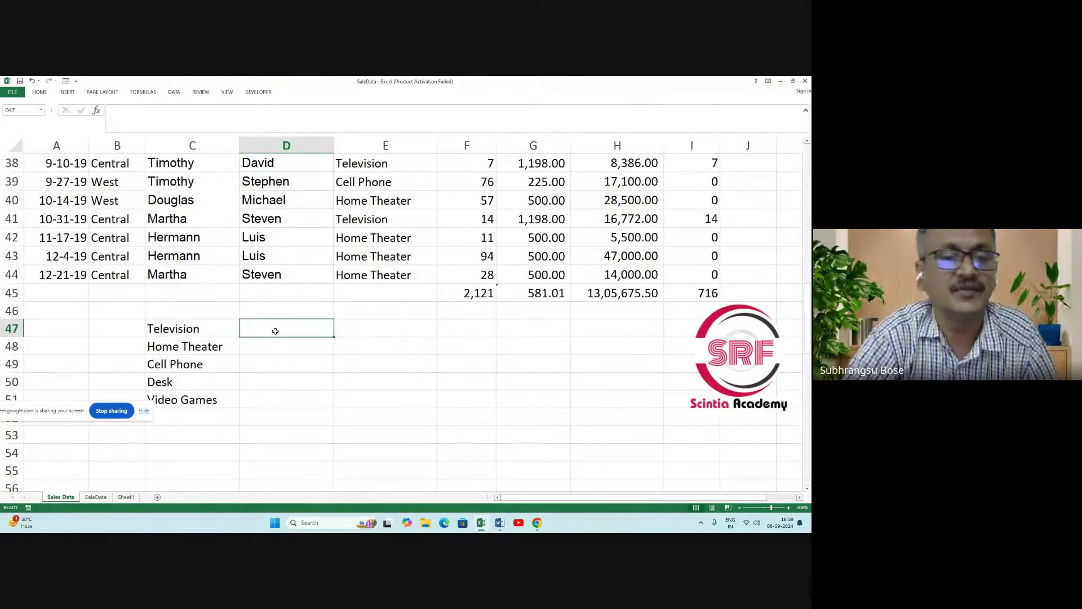
pyautogui.write('71')
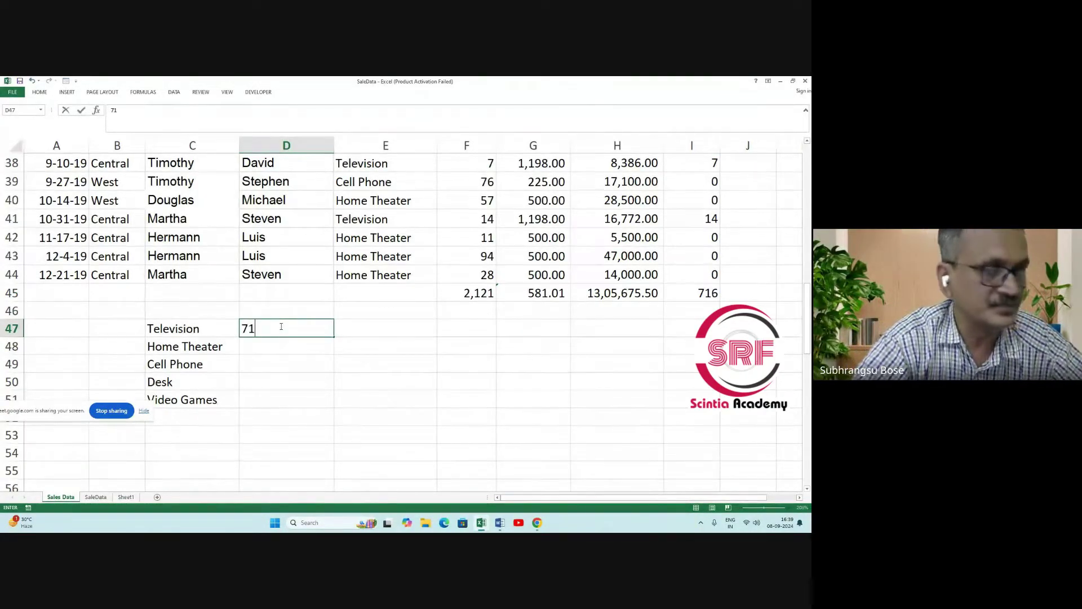
pyautogui.write('6')
pyautogui.click(298, 363)
# Change the item tested by the IF formula in I2 to "Home Theater", keeping F2 and 0 as its results.
pyautogui.scroll(-1, 508, 315)
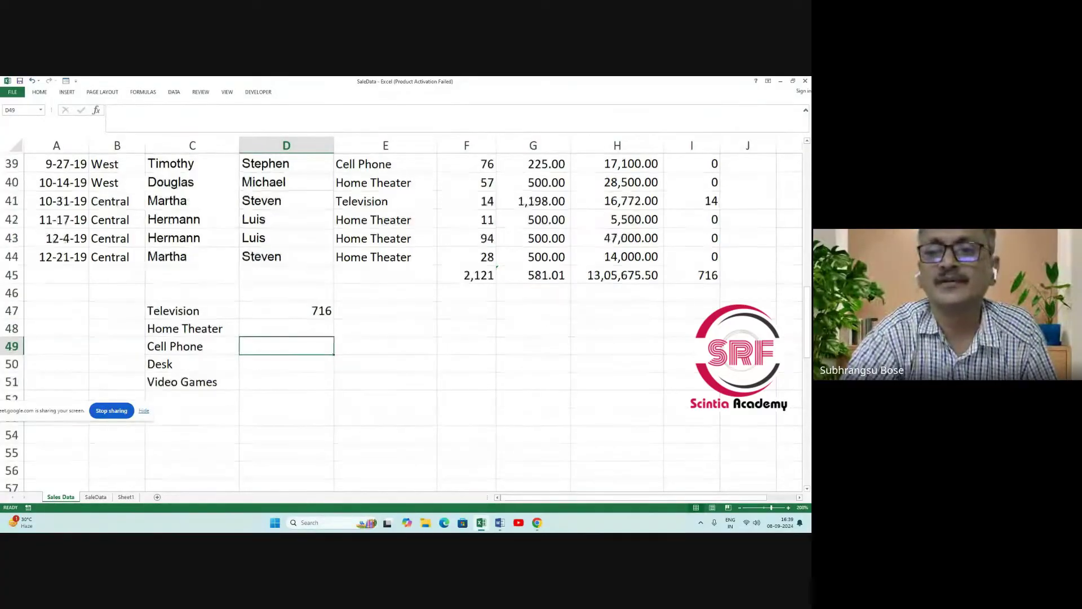
pyautogui.scroll(5, 686, 279)
pyautogui.scroll(6, 686, 279)
pyautogui.scroll(-14, 671, 281)
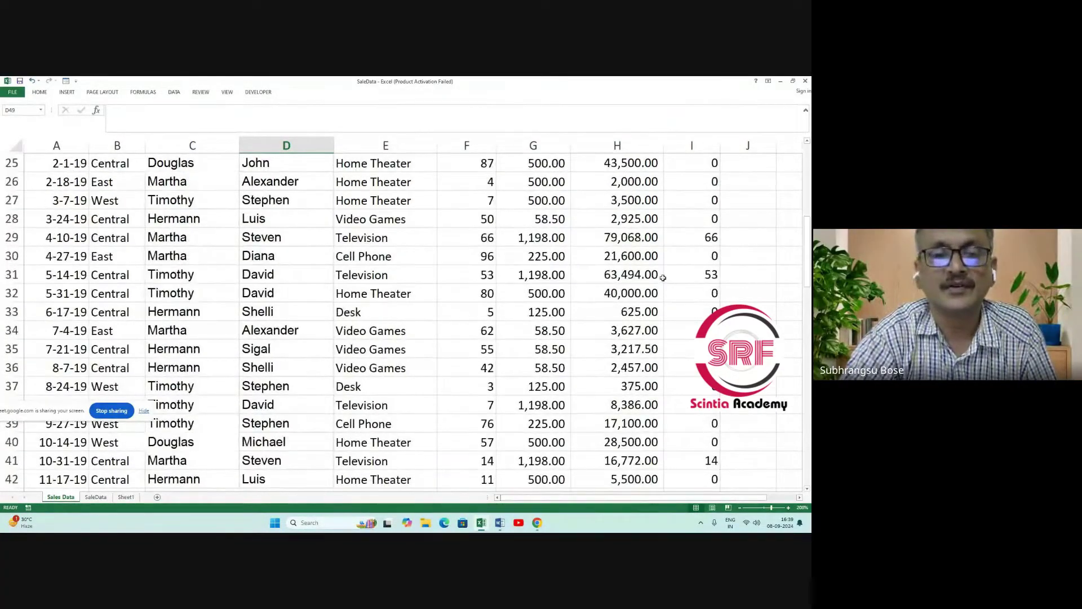
pyautogui.scroll(15, 660, 285)
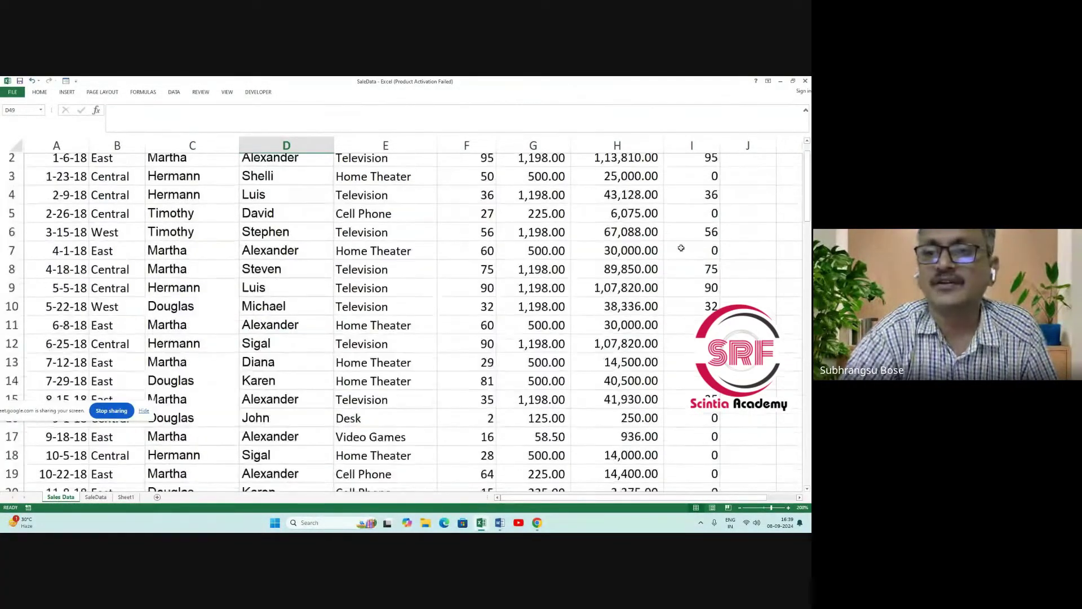
pyautogui.click(703, 179)
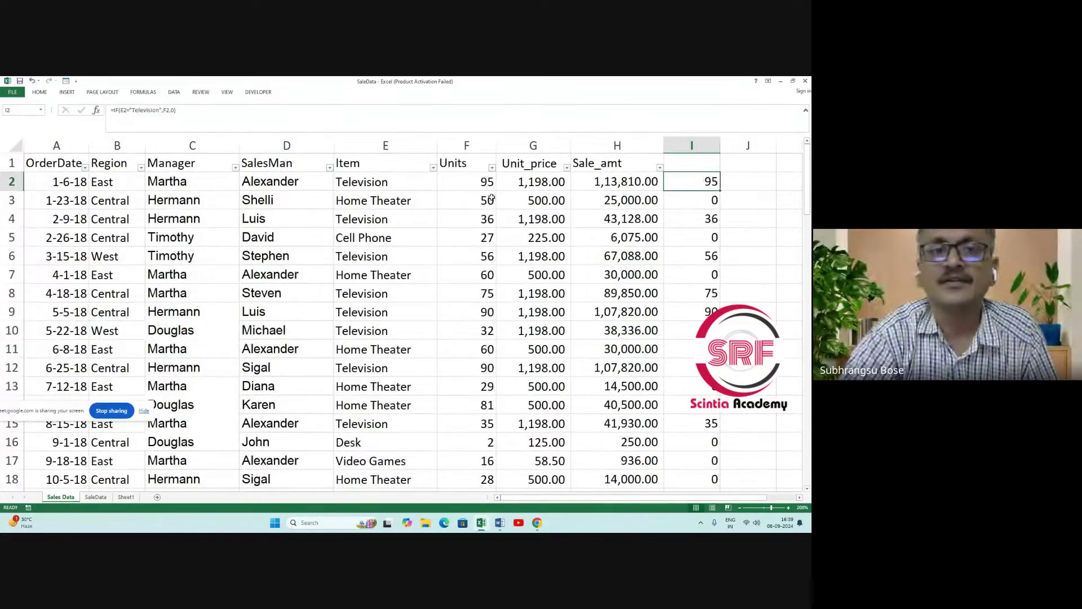
pyautogui.click(160, 109)
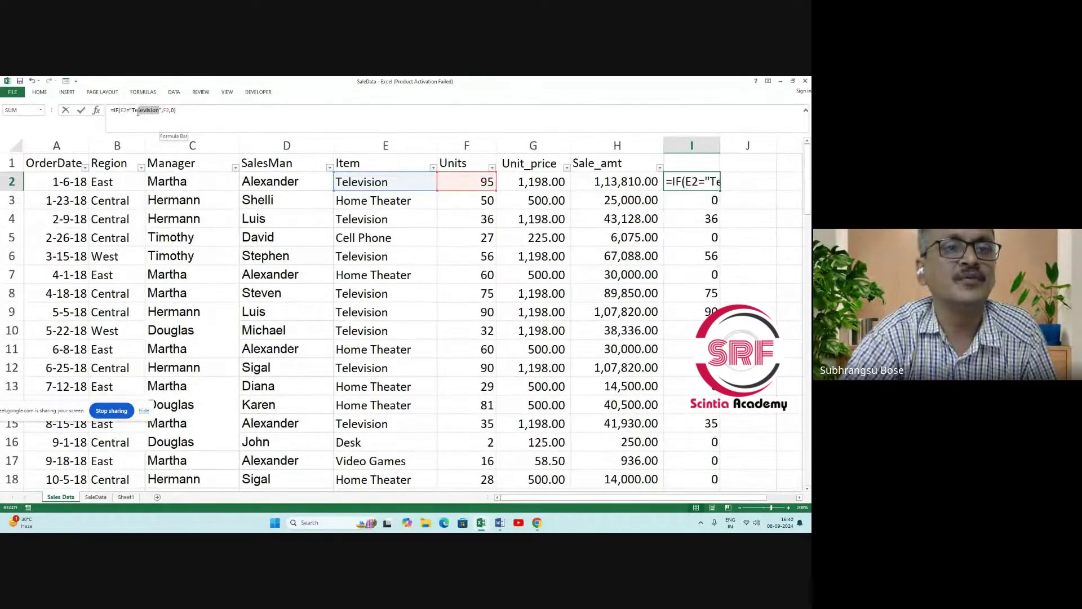
pyautogui.doubleClick(143, 110)
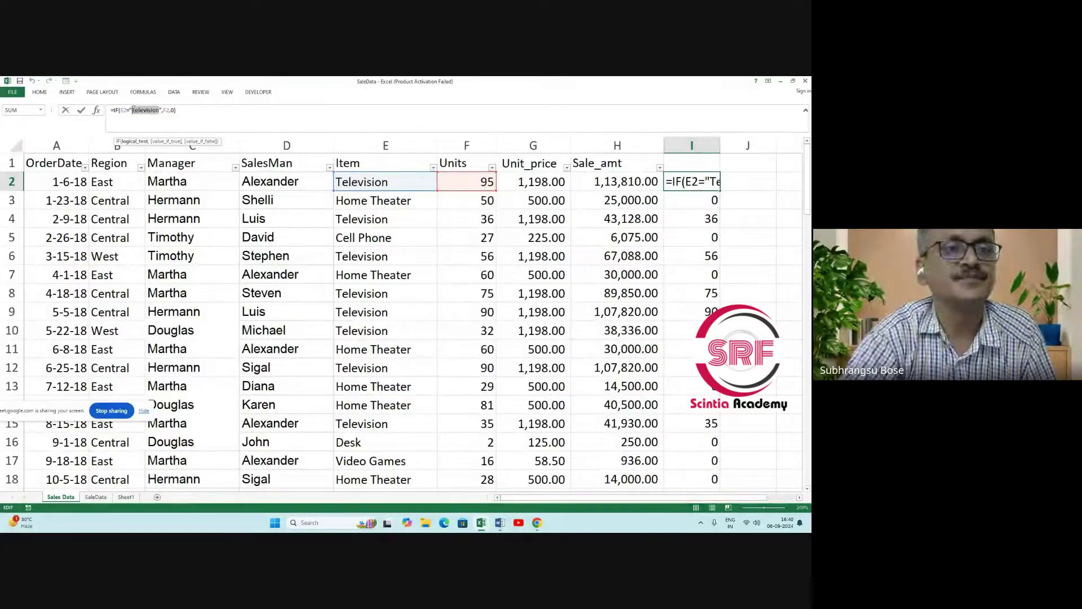
pyautogui.write('Home')
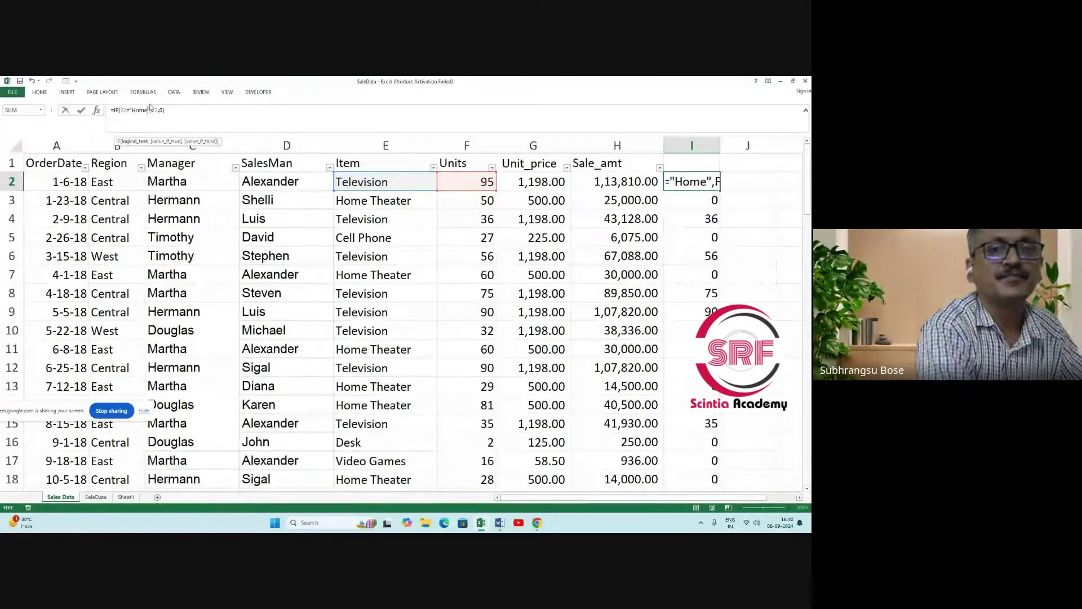
pyautogui.write(' The')
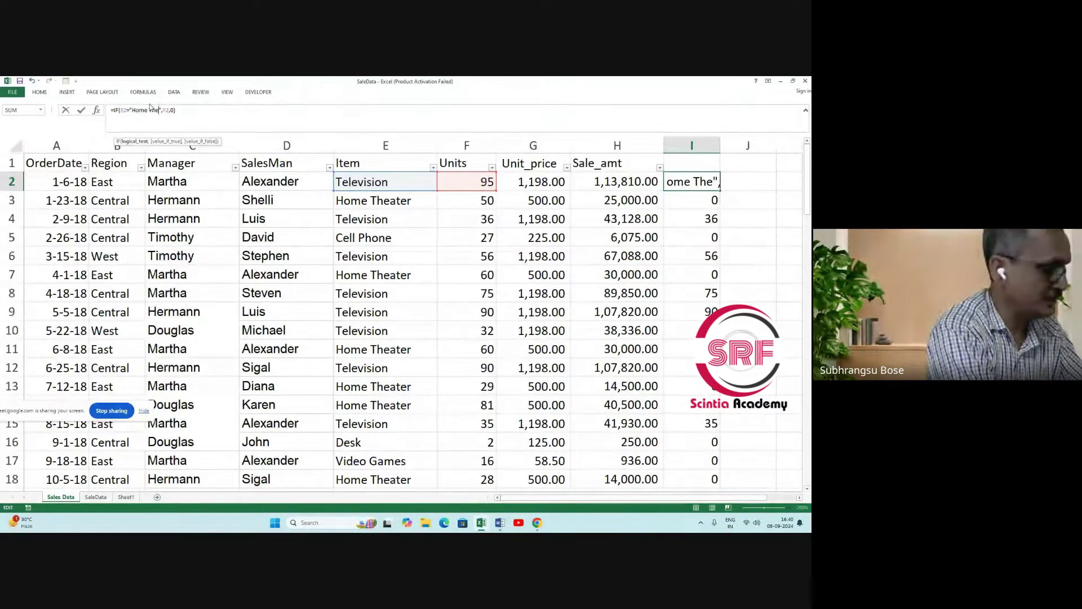
pyautogui.write('ater')
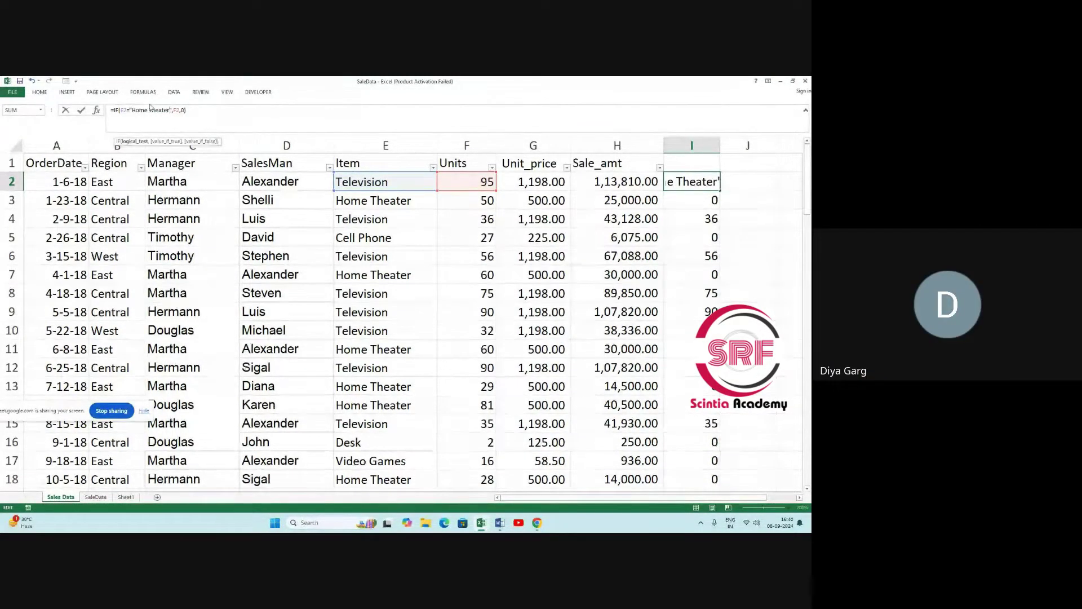
pyautogui.click(191, 110)
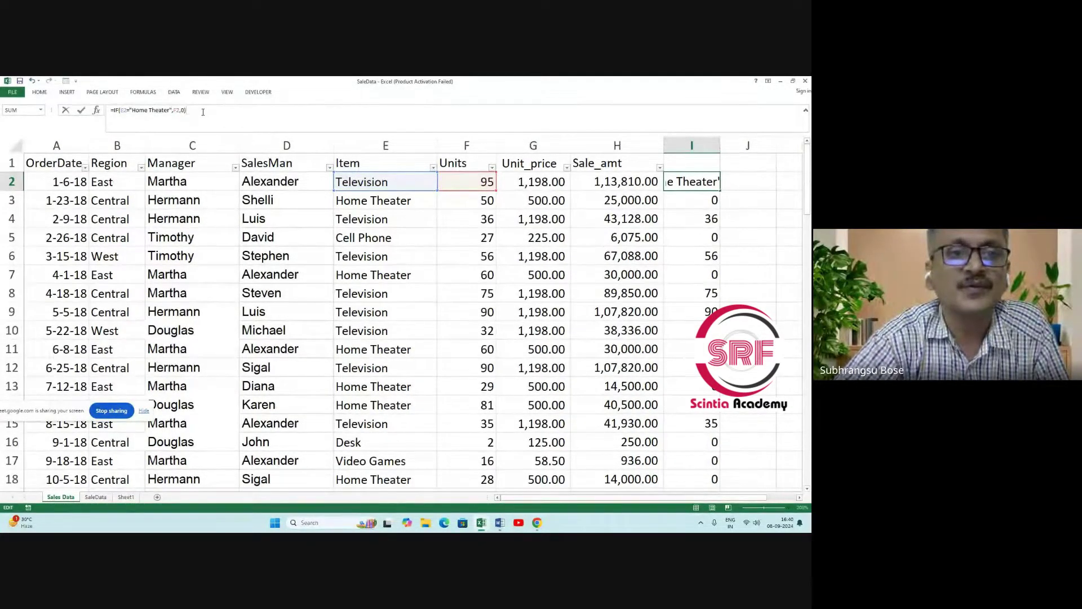
pyautogui.click(645, 273)
# Review the Home Theater IF formula in I2 and the cells it refers to.
pyautogui.click(689, 183)
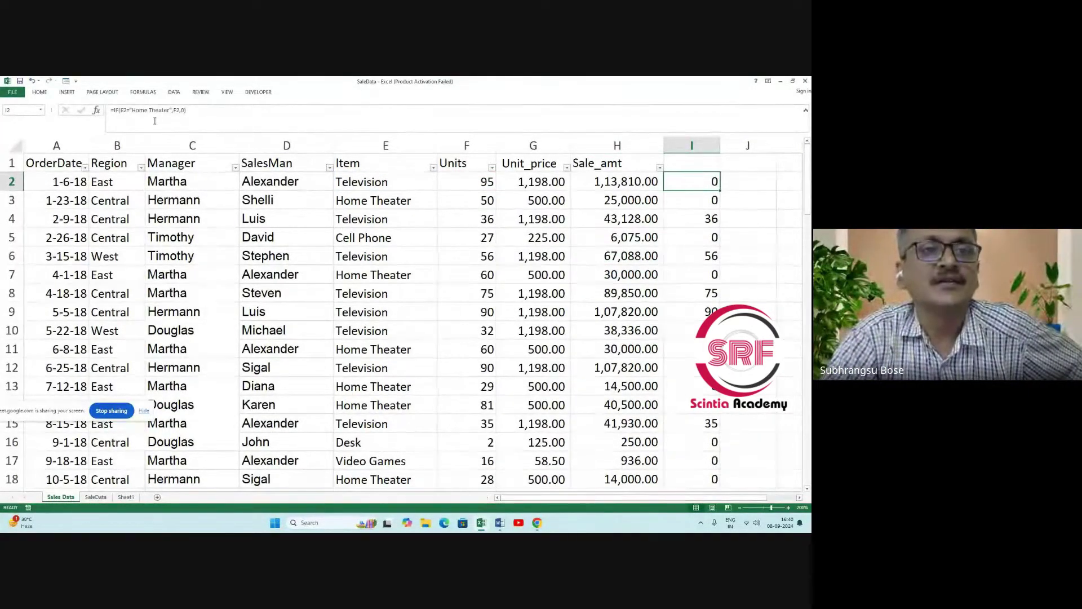
pyautogui.click(700, 236)
pyautogui.click(701, 190)
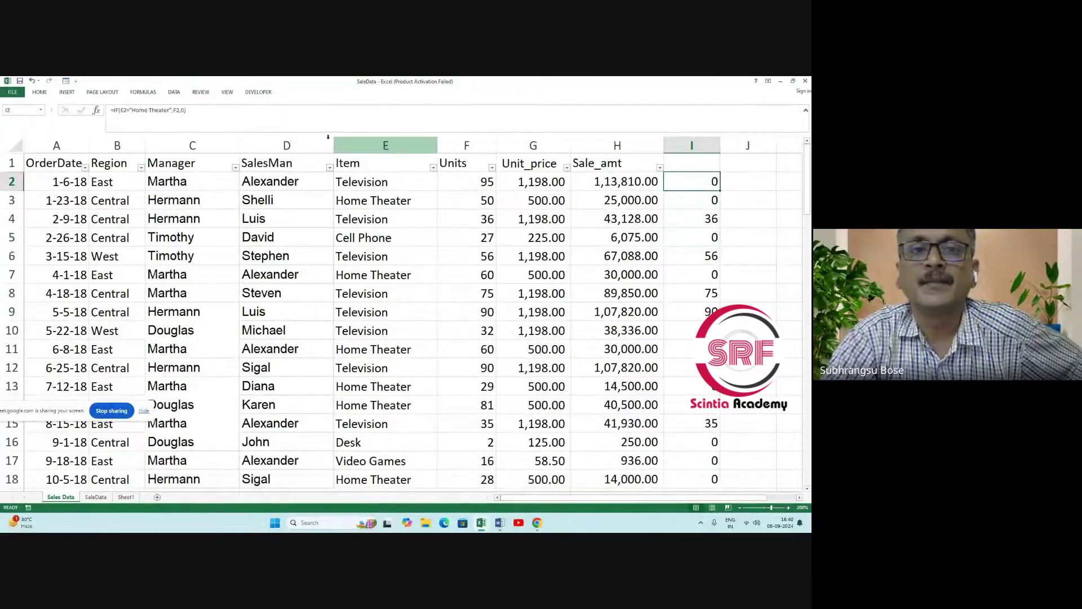
pyautogui.press('F2')
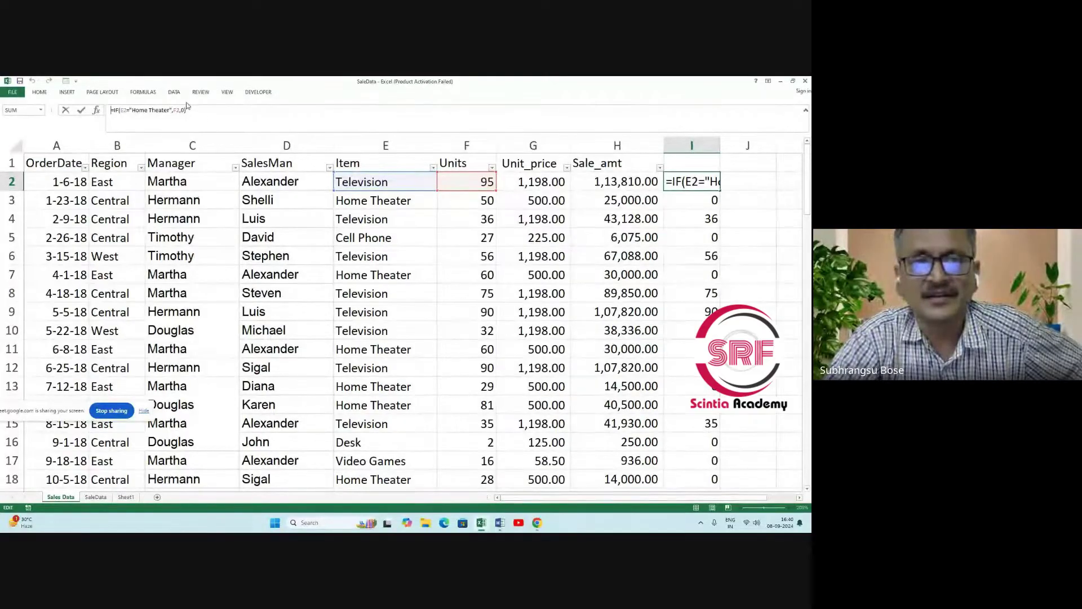
pyautogui.click(684, 330)
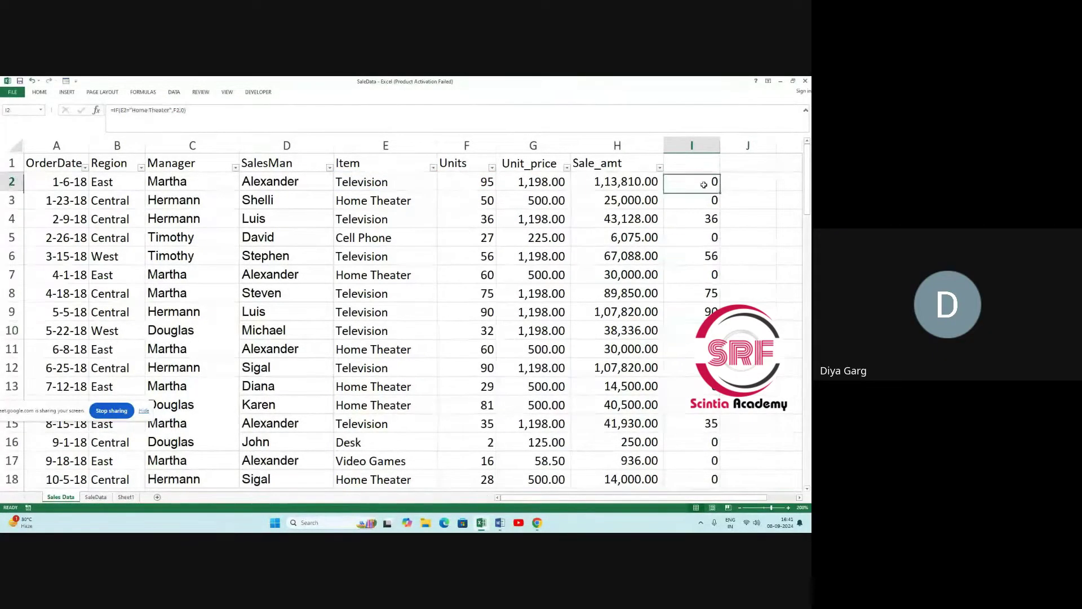
# Fill the Home Theater formula from I2 into I3 and check the cell references in I3.
pyautogui.click(705, 181)
pyautogui.moveTo(718, 191); pyautogui.dragTo(717, 210)
pyautogui.doubleClick(700, 198)
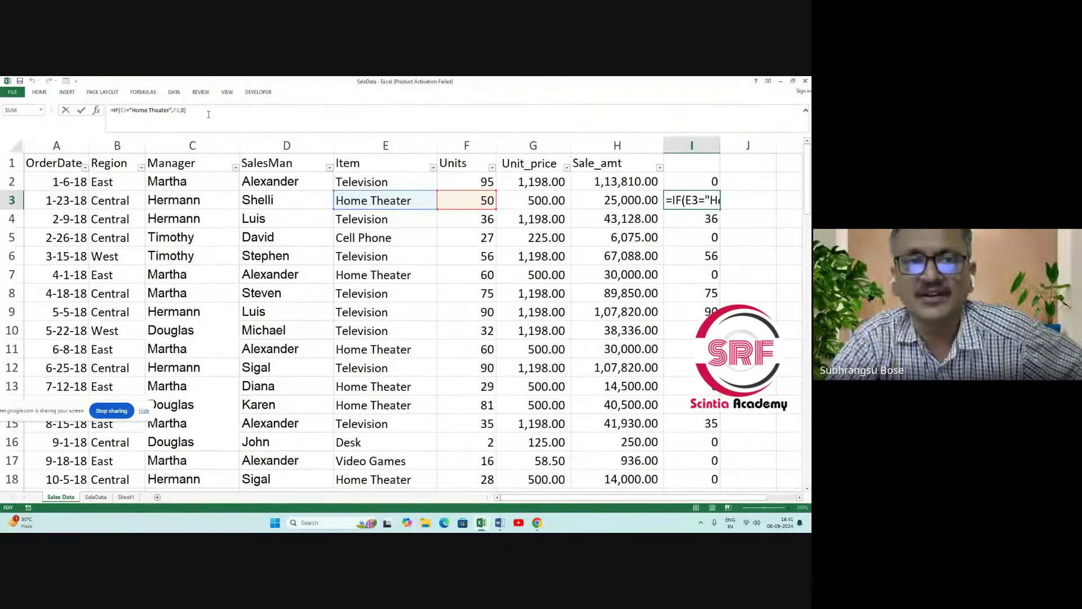
pyautogui.press('Return')
pyautogui.click(705, 195)
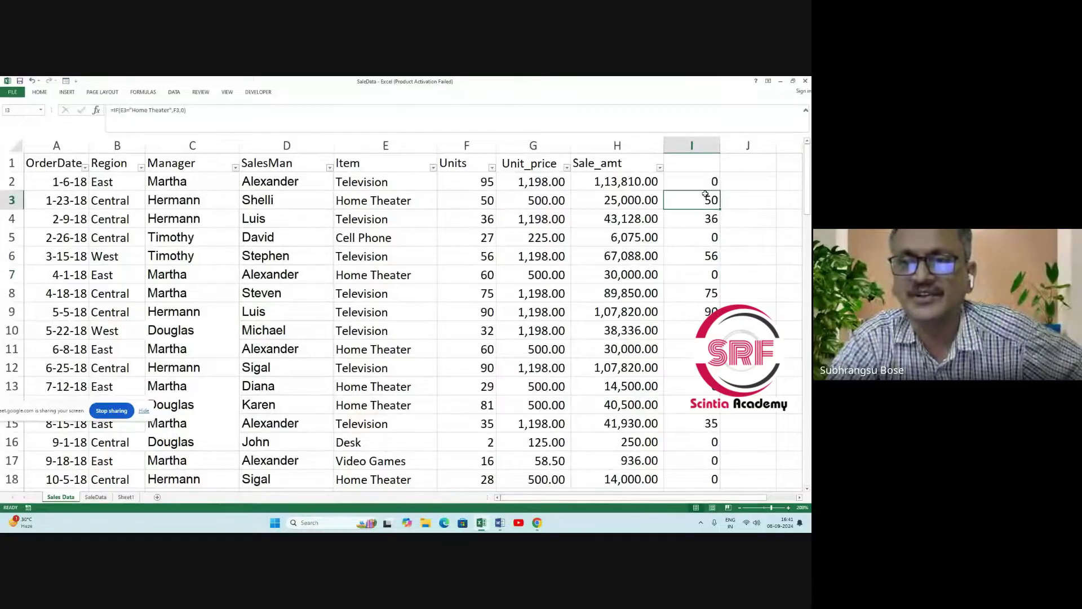
# Extend the Home Theater formula from I3 into I4 and check the references in both cells.
pyautogui.moveTo(721, 209); pyautogui.dragTo(720, 226)
pyautogui.click(699, 219)
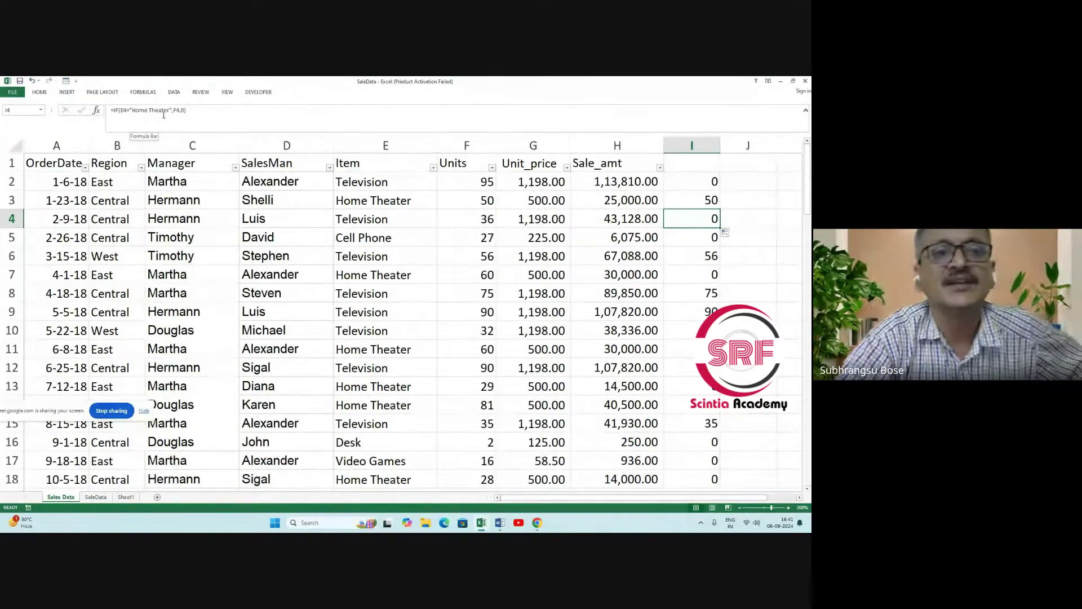
pyautogui.click(694, 199)
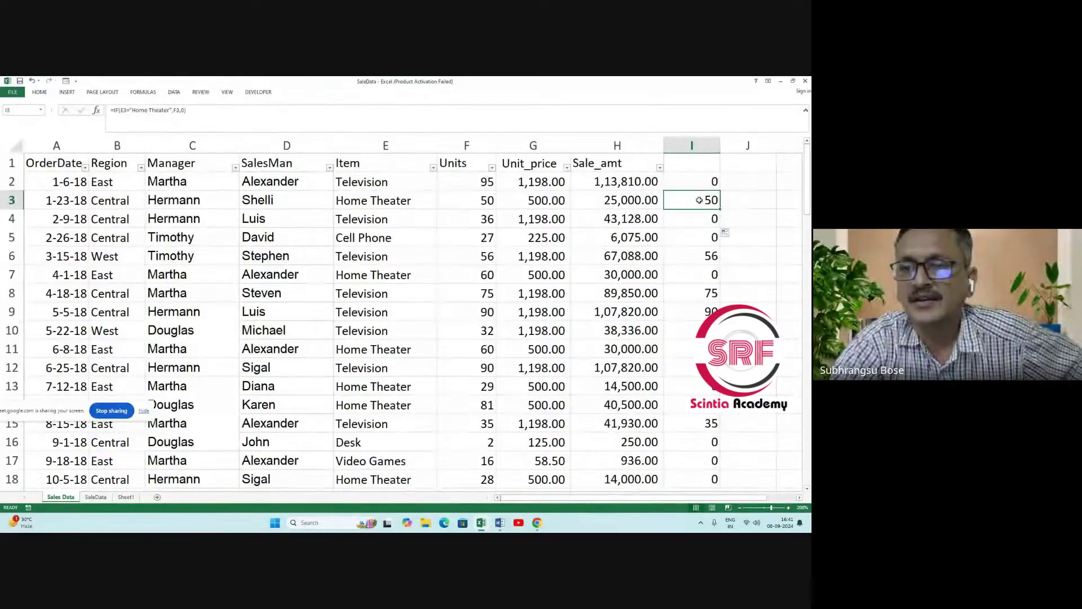
# Fill the Home Theater formula from I3 down column I to row 44 and check the SUM in I45.
pyautogui.moveTo(720, 210); pyautogui.dragTo(720, 449)
pyautogui.scroll(-1, 710, 451)
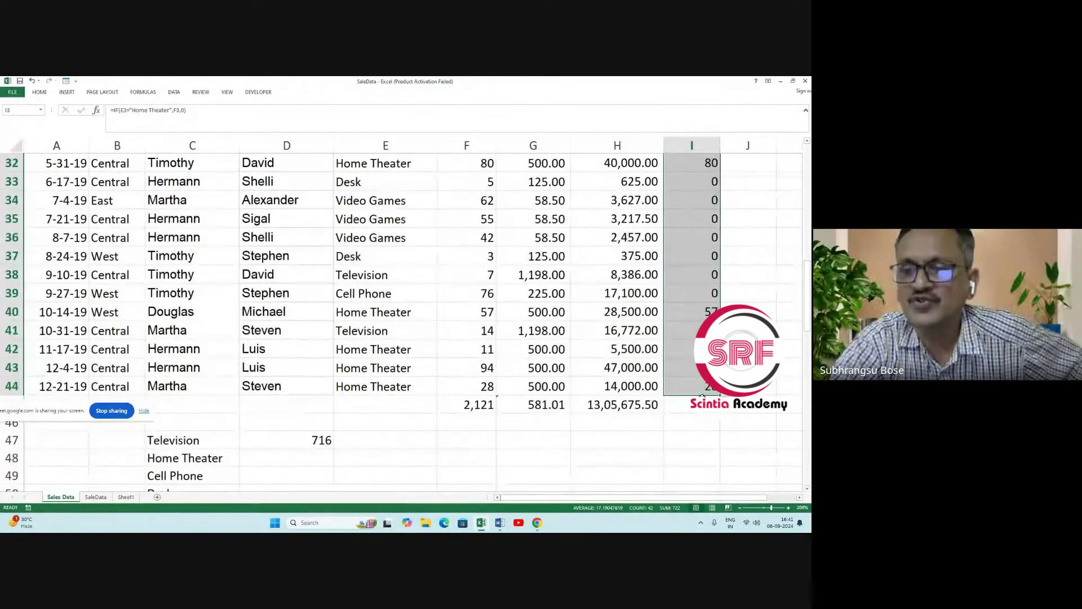
pyautogui.click(692, 405)
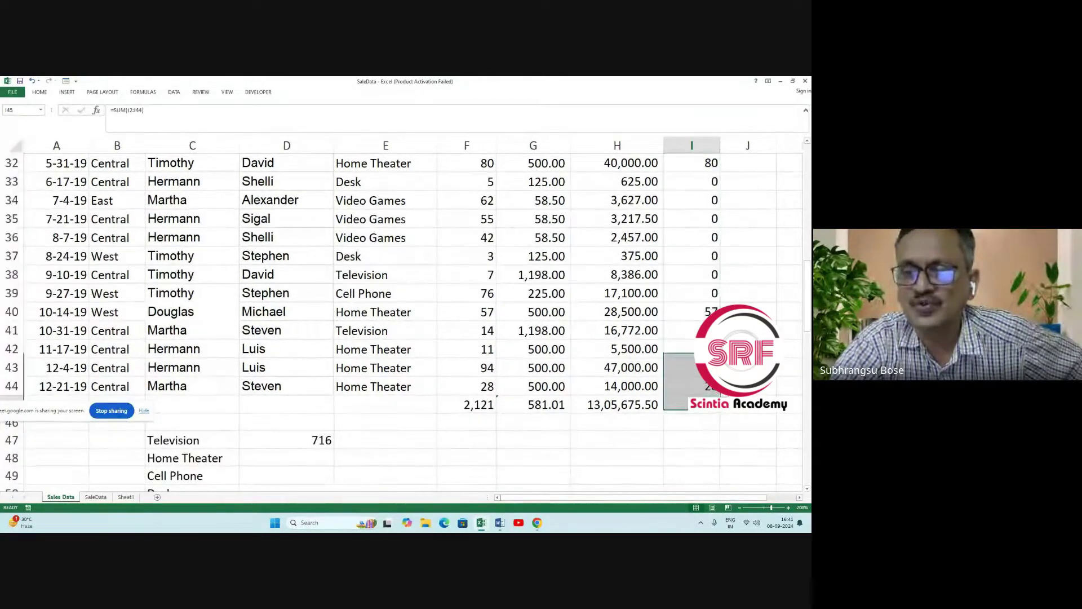
# Enter 722 in D48 as the unit total beside the Home Theater label in the item summary.
pyautogui.click(326, 451)
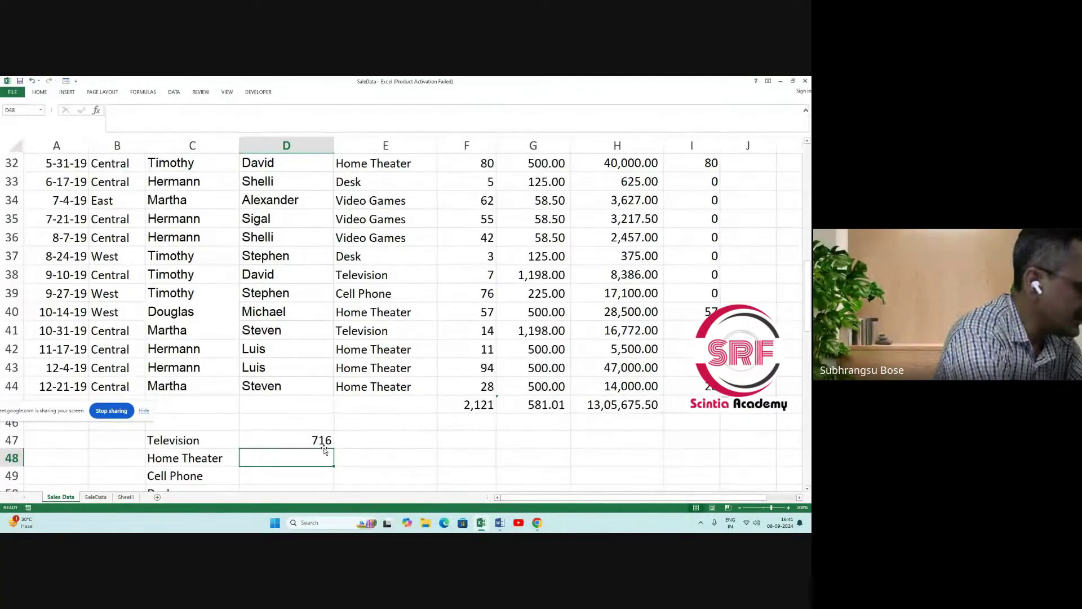
pyautogui.write('722')
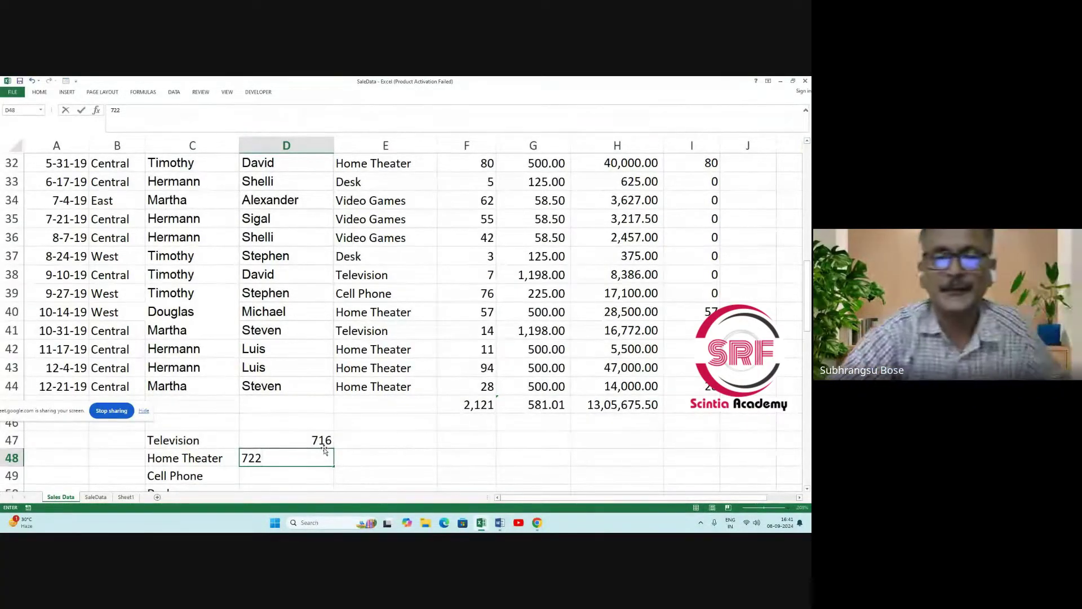
pyautogui.scroll(-2, 503, 452)
pyautogui.click(483, 432)
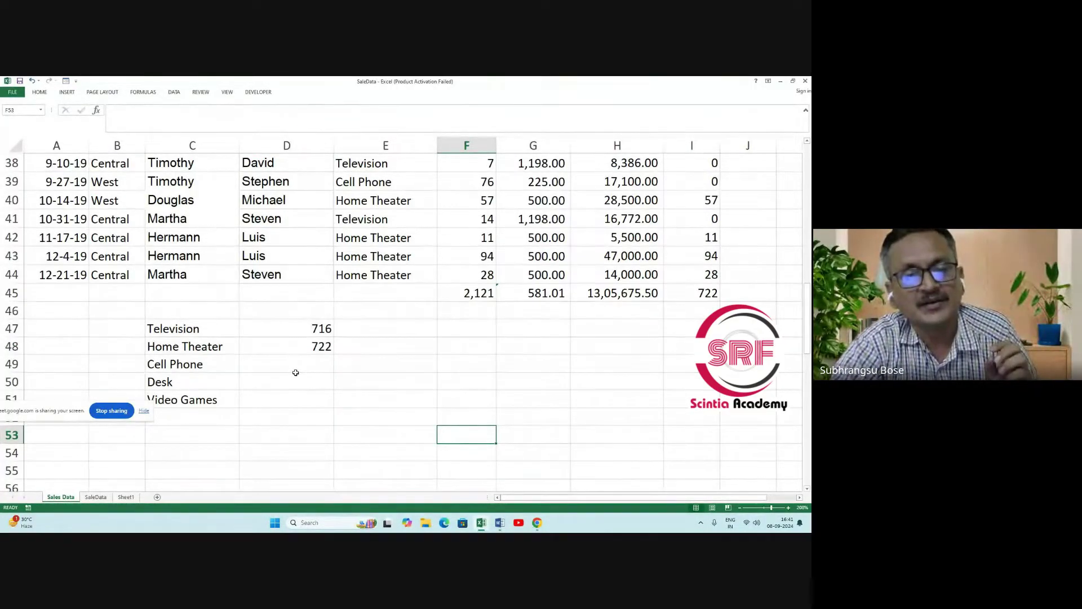
# Review the item labels and recorded totals in the summary, then the Home Theater helper values in column I.
pyautogui.scroll(1, 295, 373)
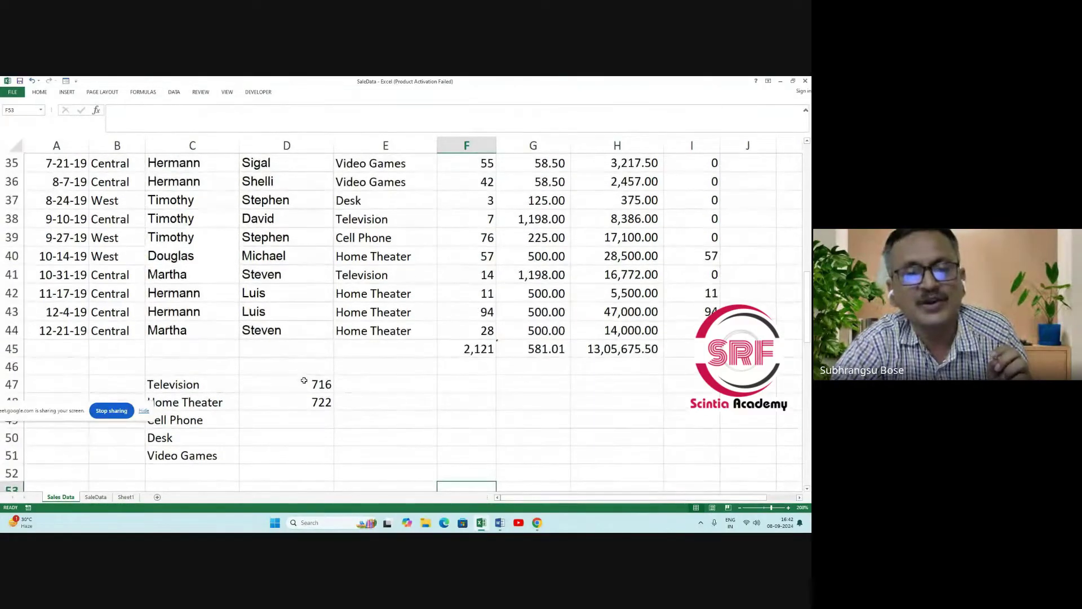
pyautogui.scroll(-2, 299, 375)
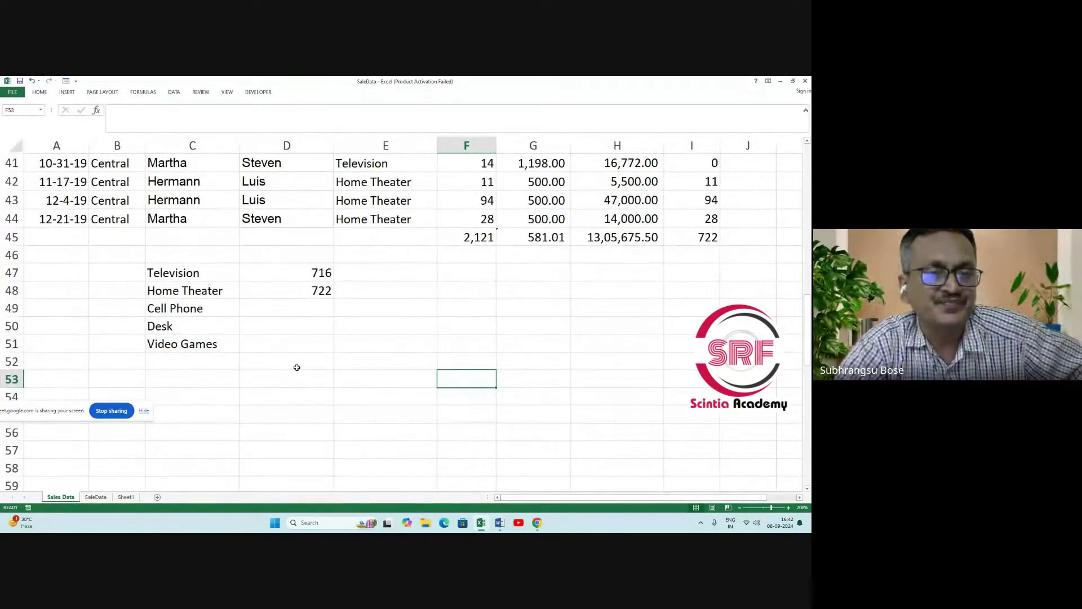
pyautogui.click(169, 289)
pyautogui.click(170, 274)
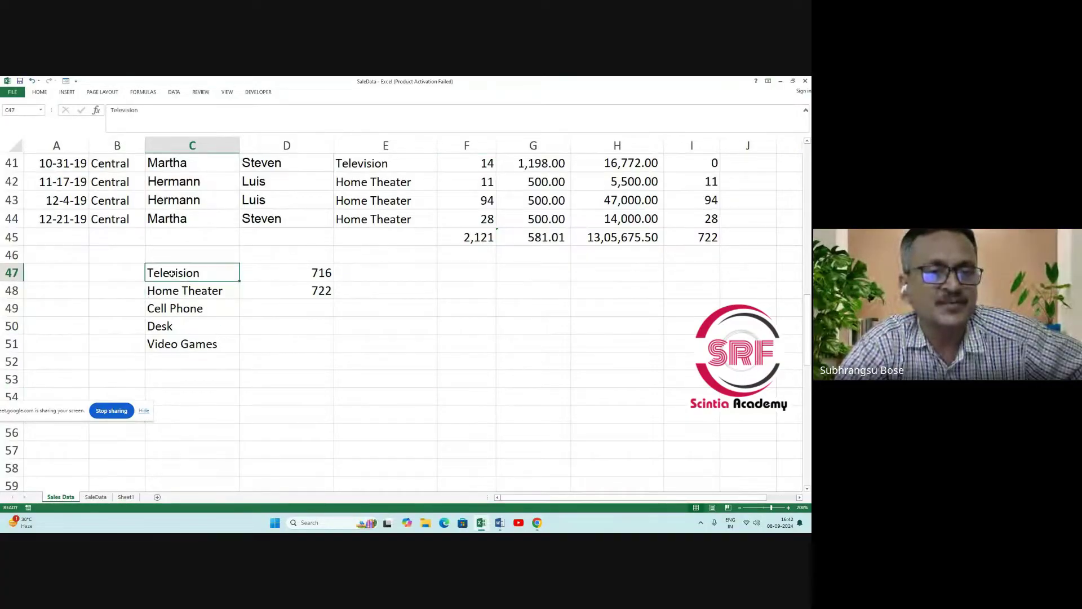
pyautogui.click(172, 295)
pyautogui.click(170, 314)
pyautogui.click(168, 330)
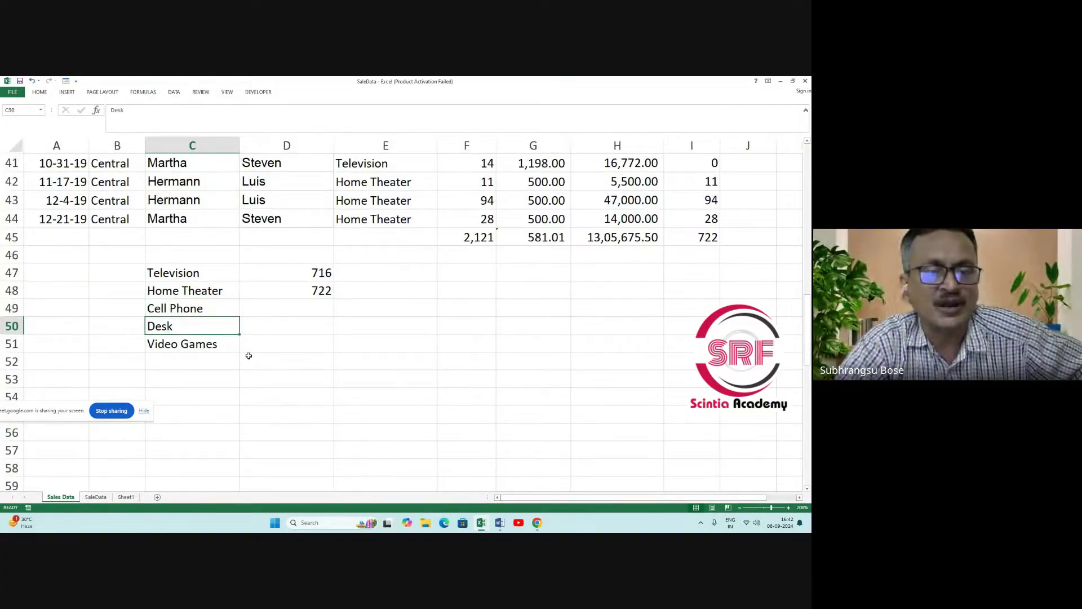
pyautogui.scroll(6, 248, 356)
pyautogui.scroll(1, 715, 293)
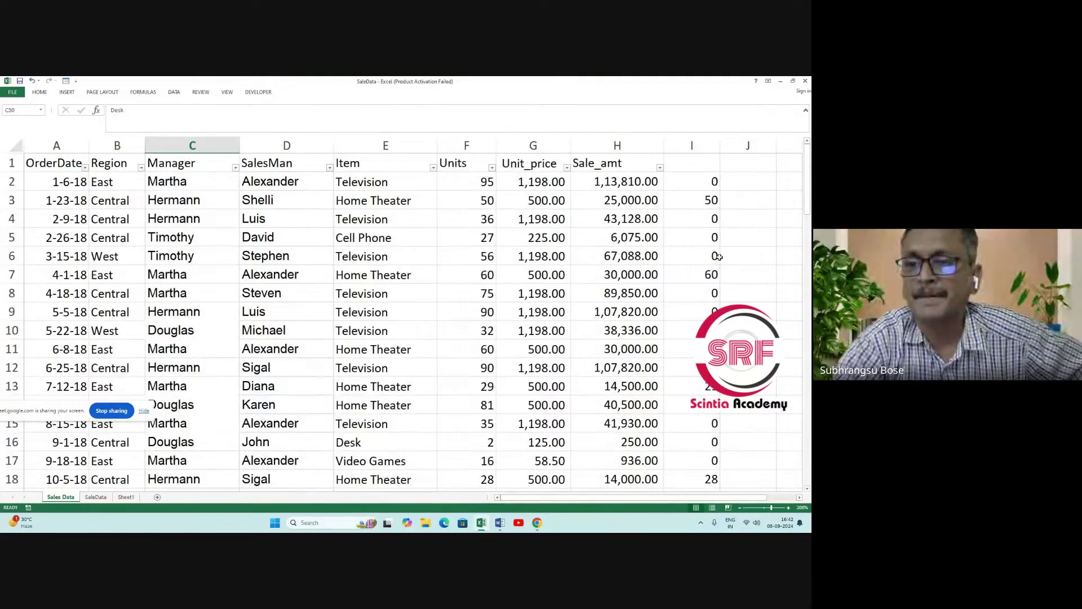
pyautogui.moveTo(699, 181); pyautogui.dragTo(704, 466)
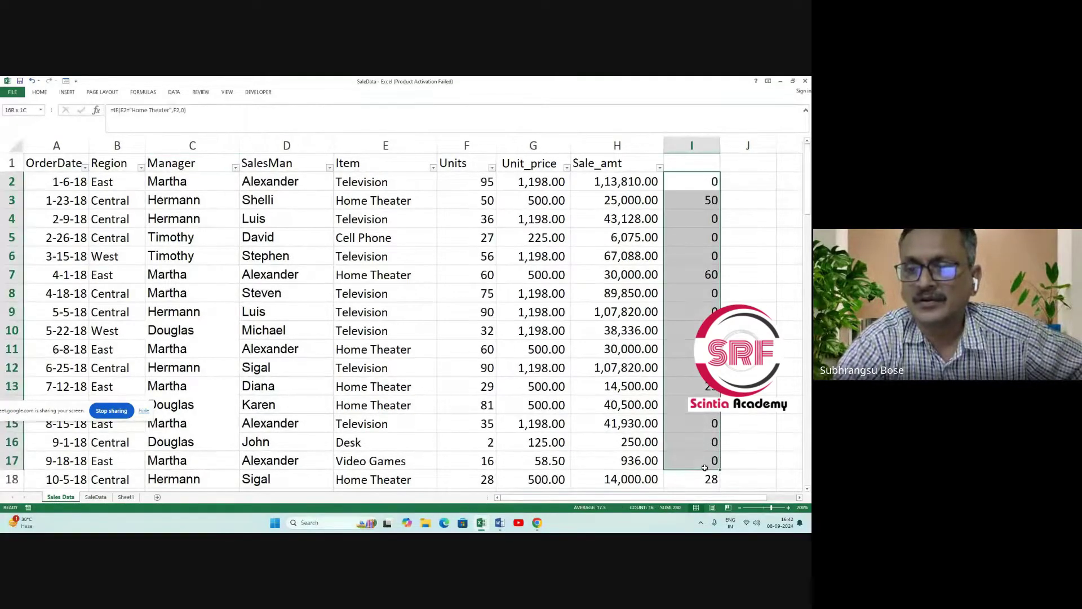
pyautogui.click(693, 181)
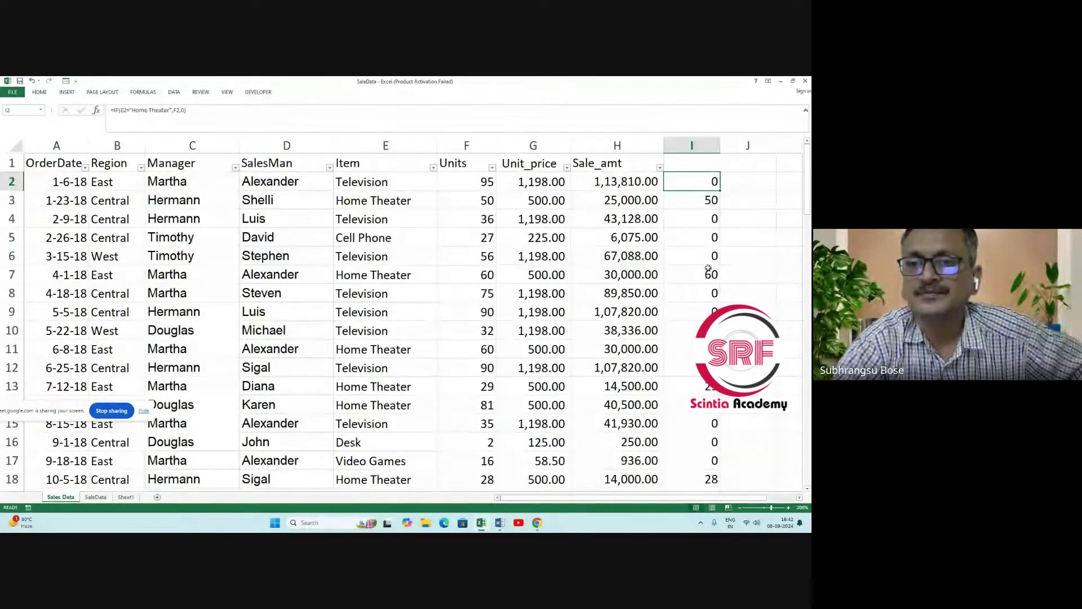
pyautogui.scroll(-1, 705, 274)
pyautogui.scroll(1, 705, 274)
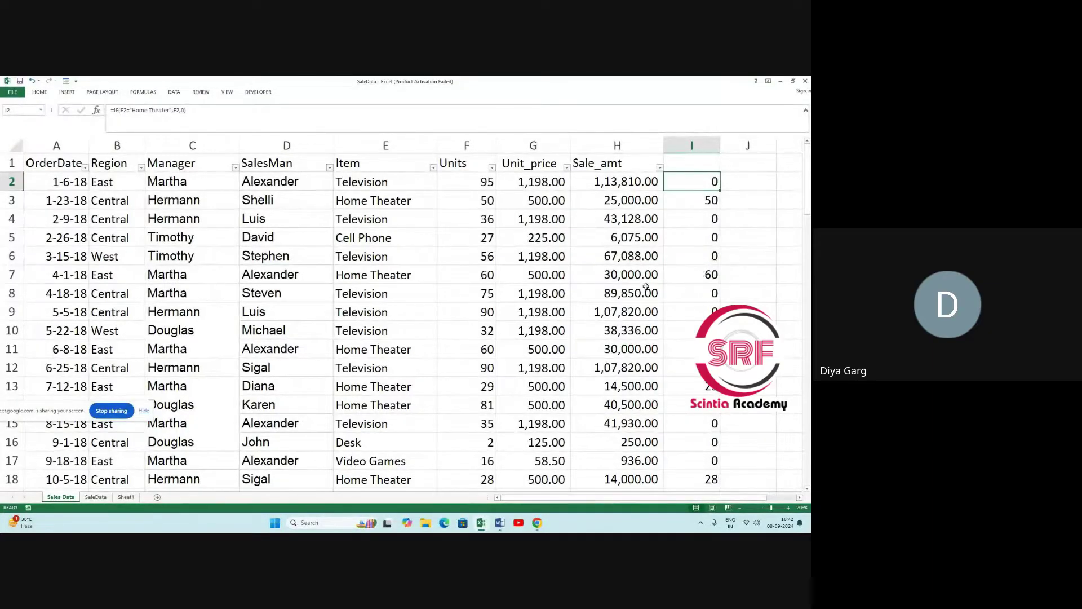
# Start a SUMIF formula in E47 beside the Television total, using the Item cells E2:E44 as its criteria range.
pyautogui.scroll(-14, 646, 286)
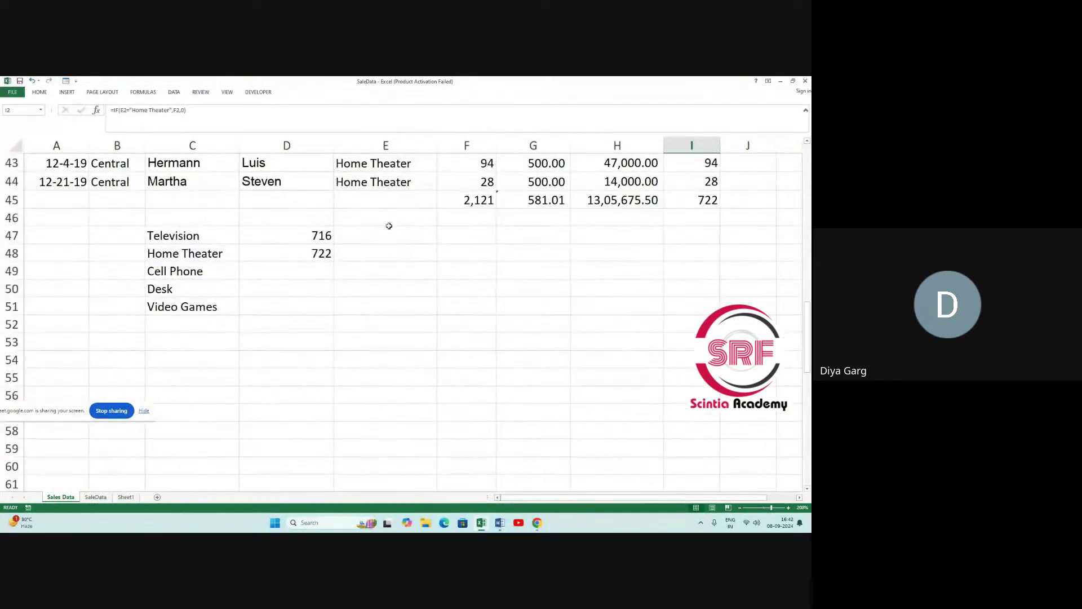
pyautogui.click(384, 226)
pyautogui.write('=sum')
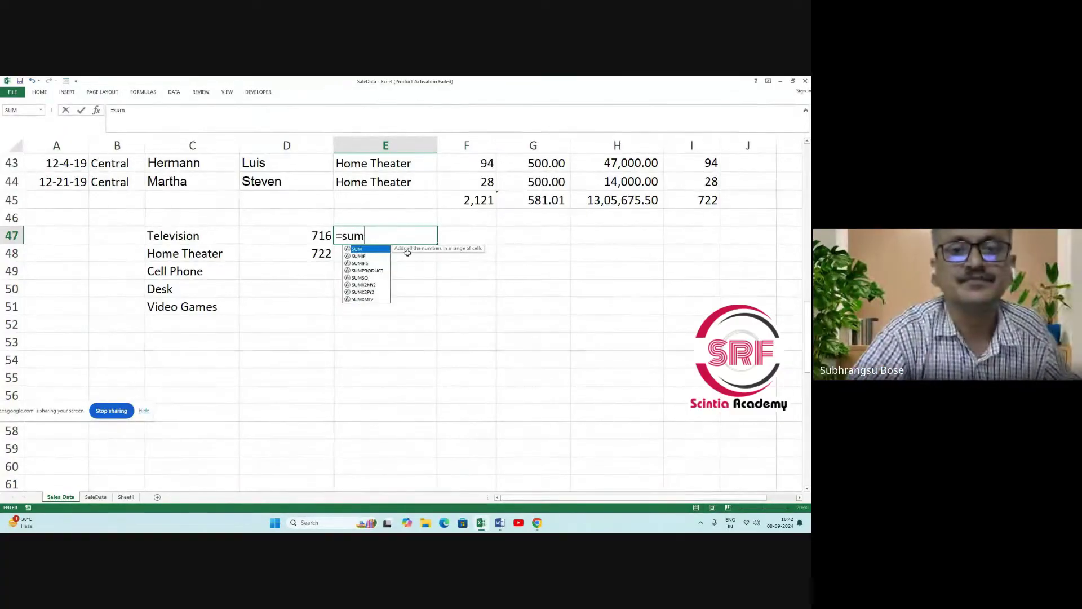
pyautogui.doubleClick(373, 256)
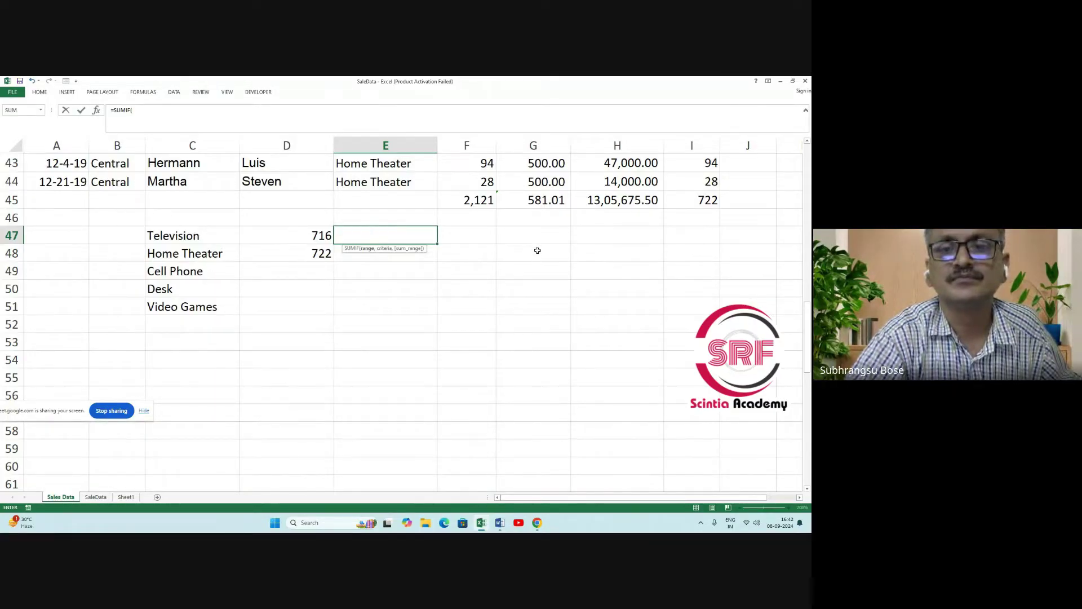
pyautogui.scroll(14, 447, 235)
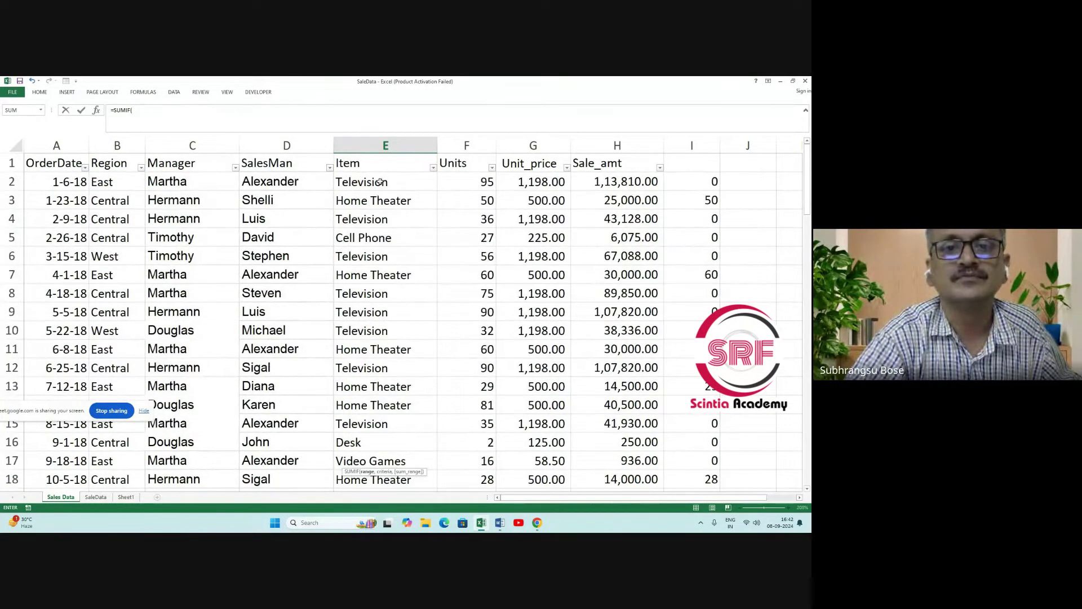
pyautogui.moveTo(379, 181); pyautogui.dragTo(400, 404)
pyautogui.write(',')
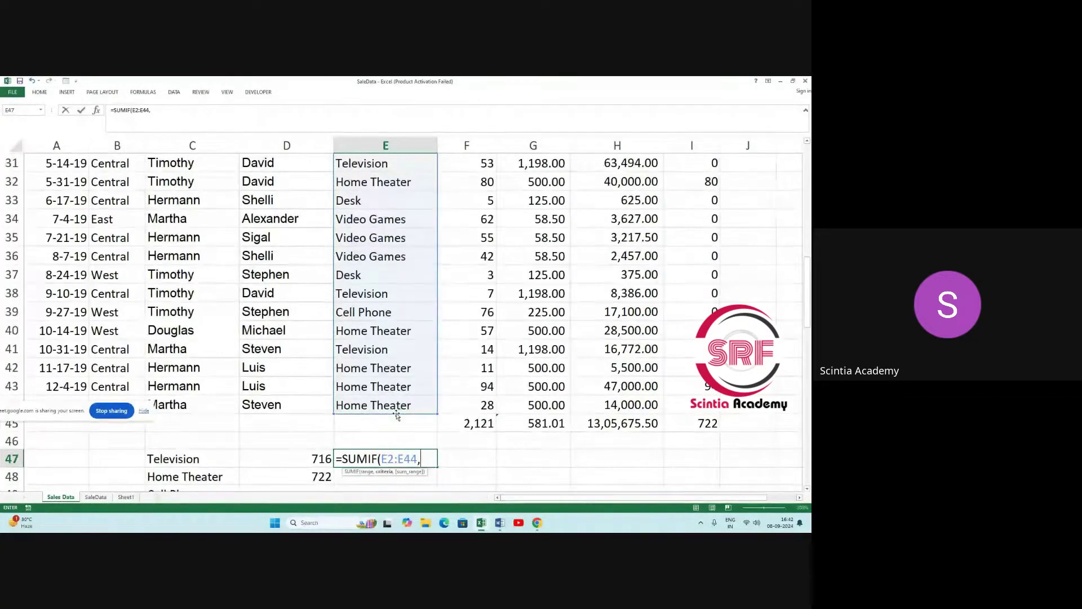
# Complete the E47 SUMIF with C47 as the criteria and the Units cells F2:F44 as the sum range.
pyautogui.scroll(-2, 345, 421)
pyautogui.click(193, 351)
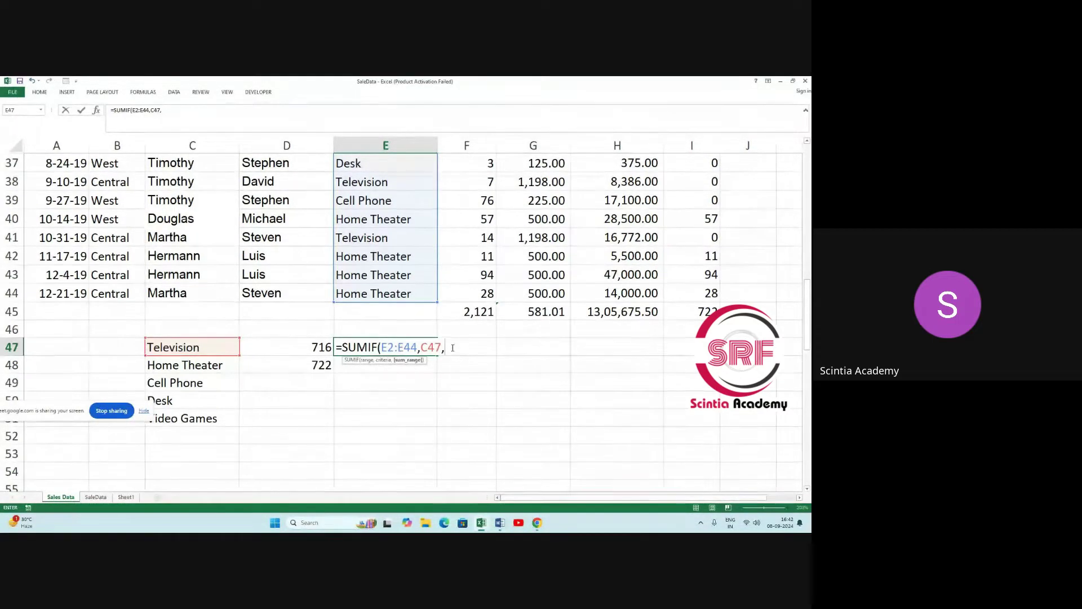
pyautogui.scroll(4, 485, 346)
pyautogui.scroll(8, 581, 310)
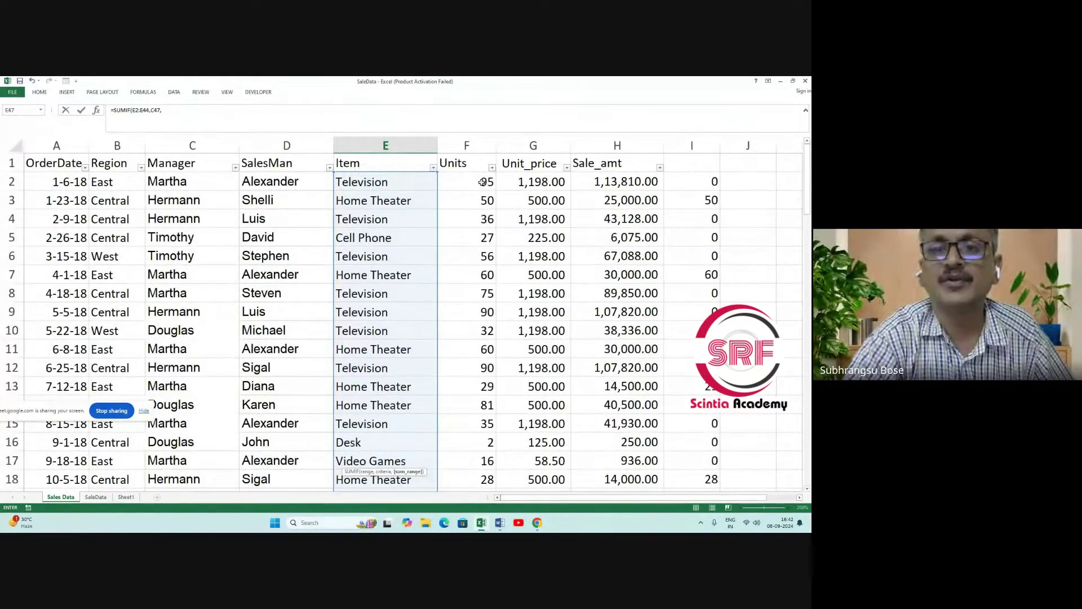
pyautogui.moveTo(482, 181); pyautogui.dragTo(485, 446)
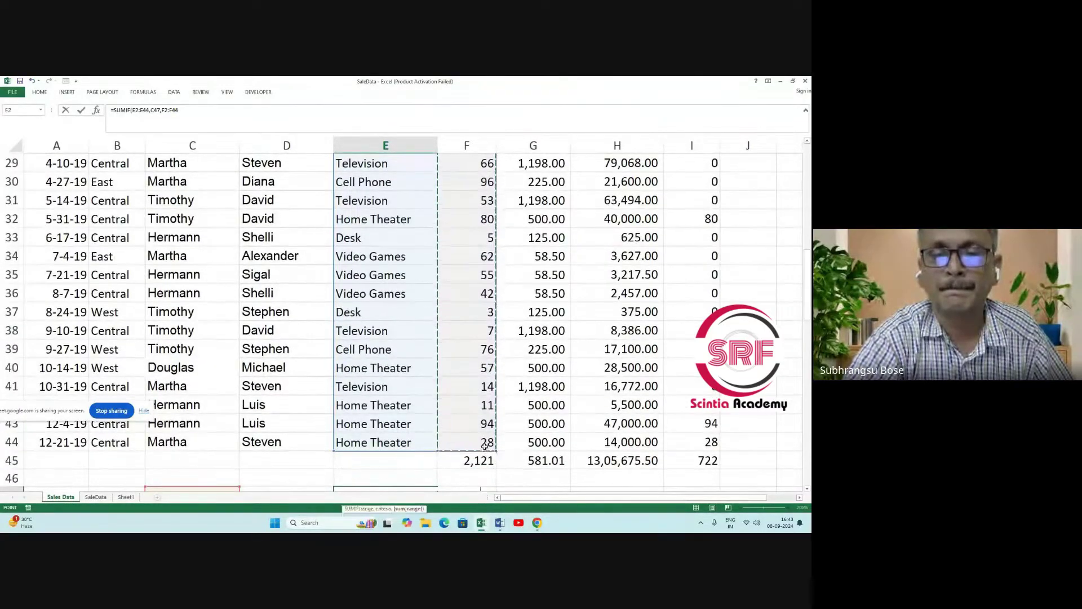
pyautogui.press('Return')
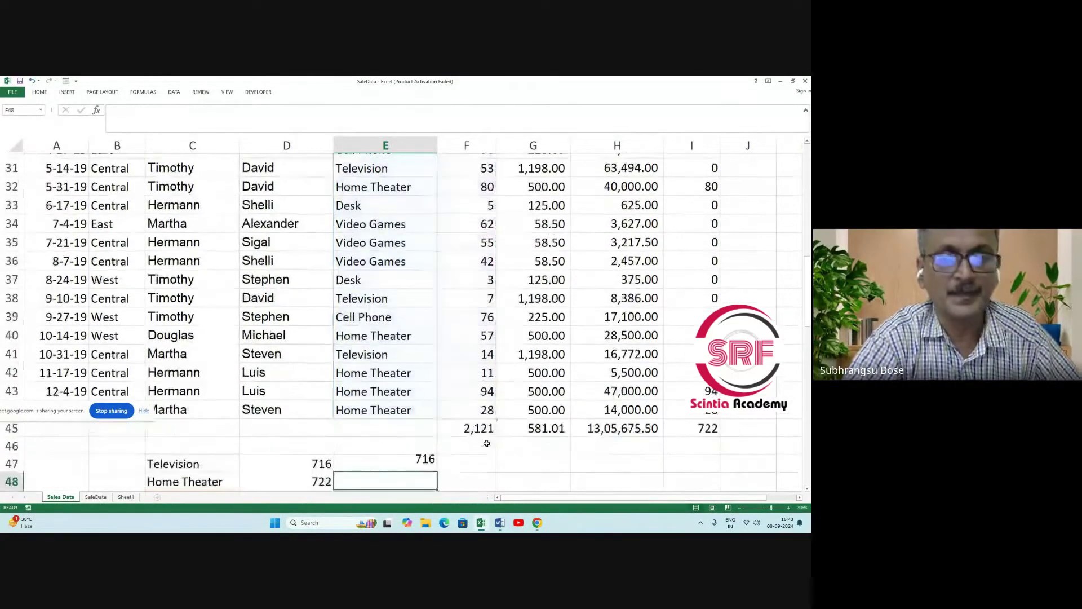
# Compare the Television SUMIF formula in E47 with the IF helper formula in I2 and the recorded totals.
pyautogui.scroll(-1, 382, 402)
pyautogui.click(381, 402)
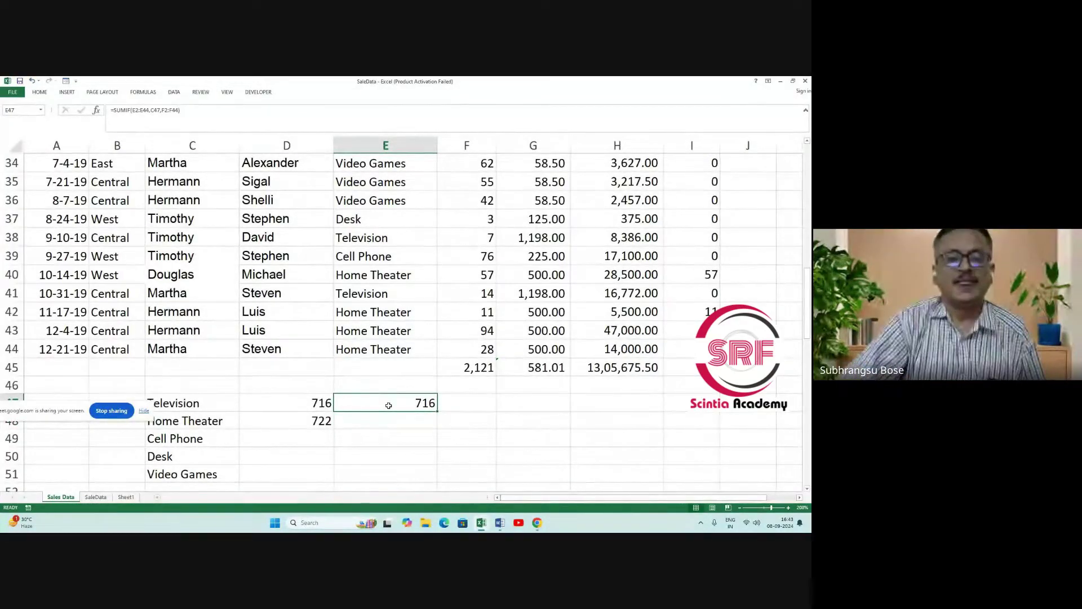
pyautogui.scroll(-2, 350, 406)
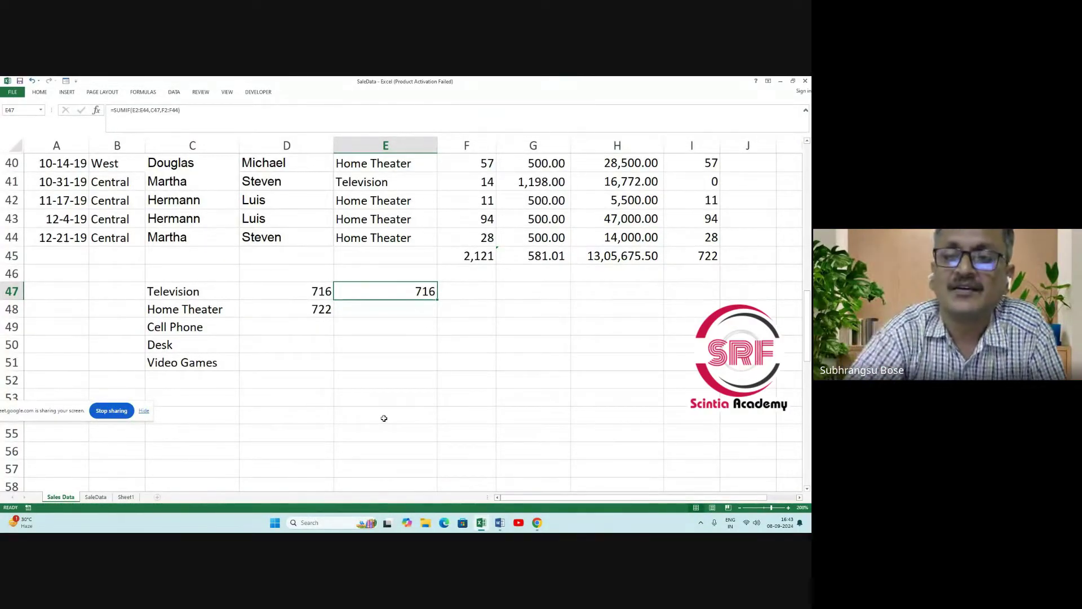
pyautogui.scroll(13, 698, 196)
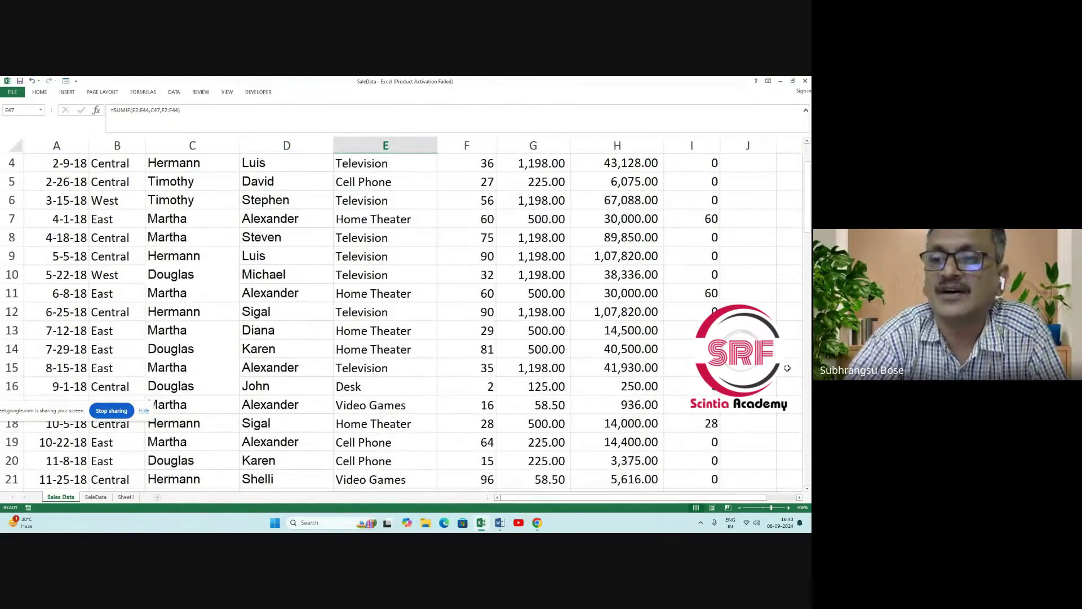
pyautogui.click(702, 185)
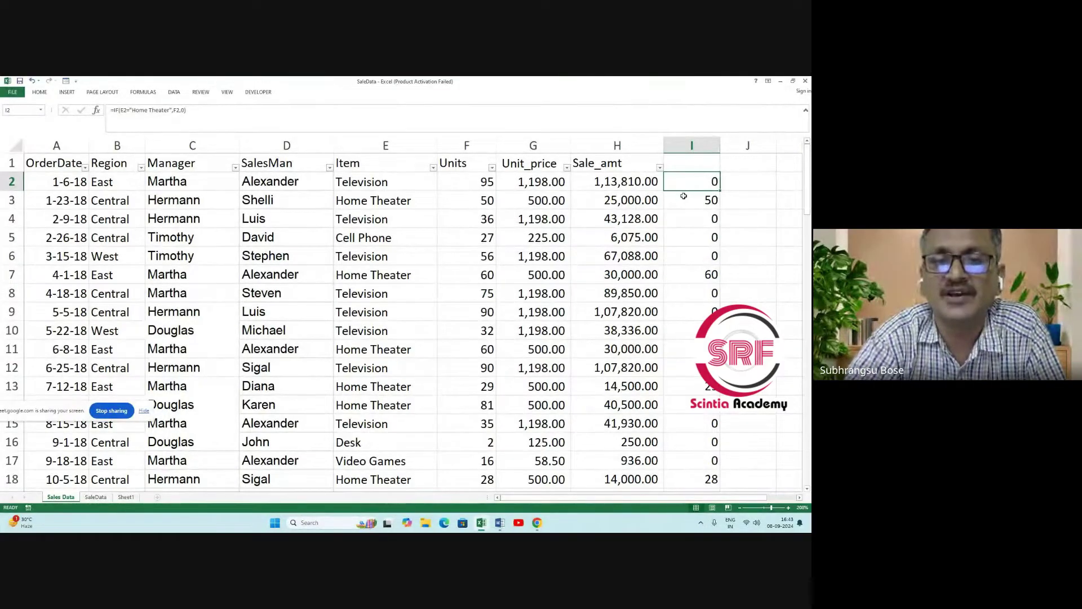
pyautogui.scroll(-13, 682, 234)
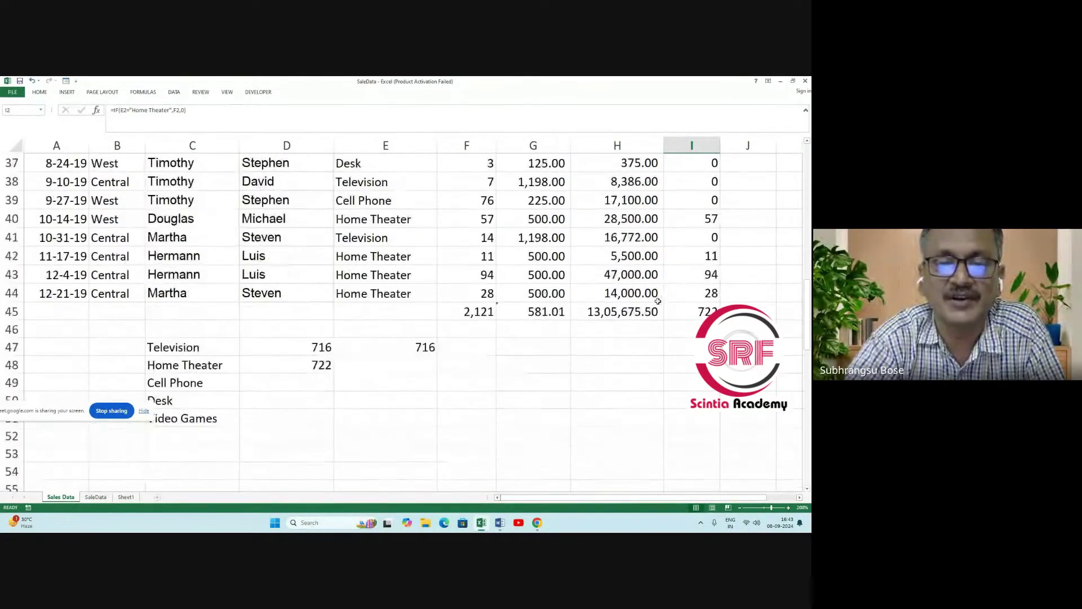
pyautogui.click(391, 292)
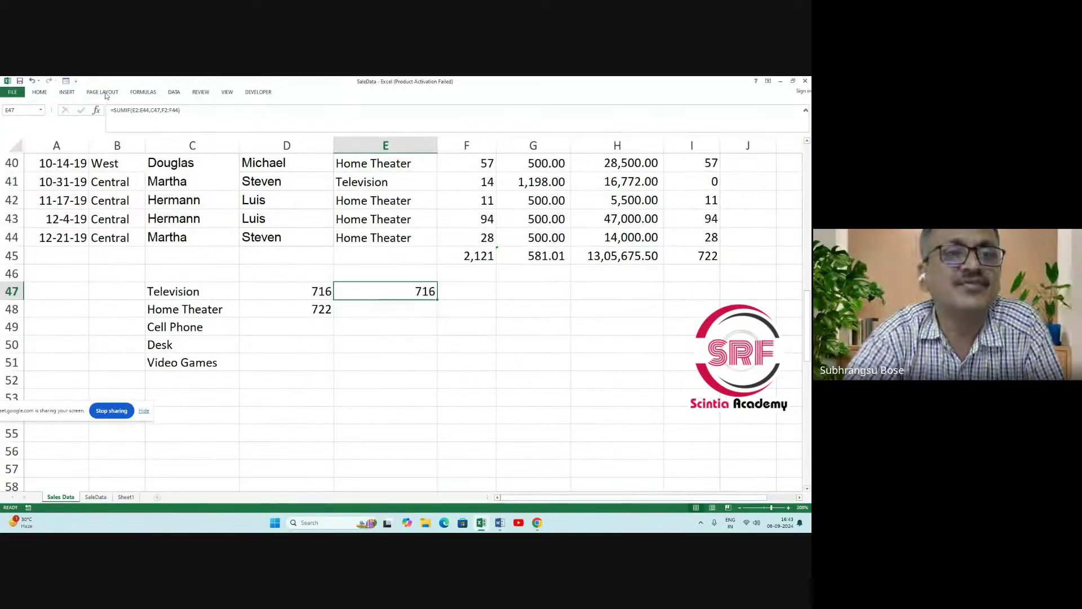
pyautogui.click(114, 110)
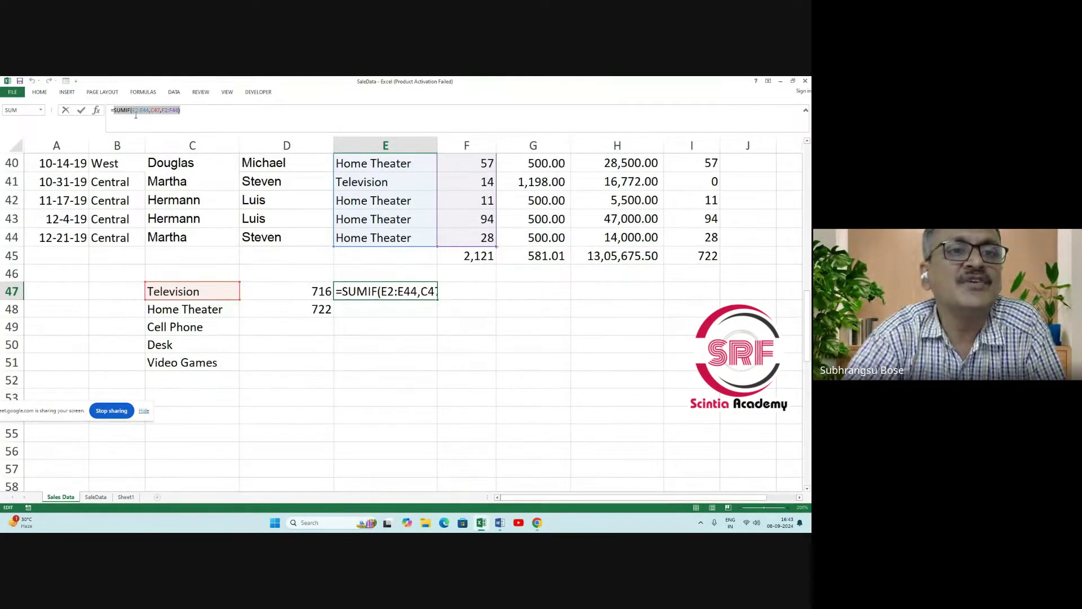
pyautogui.click(367, 307)
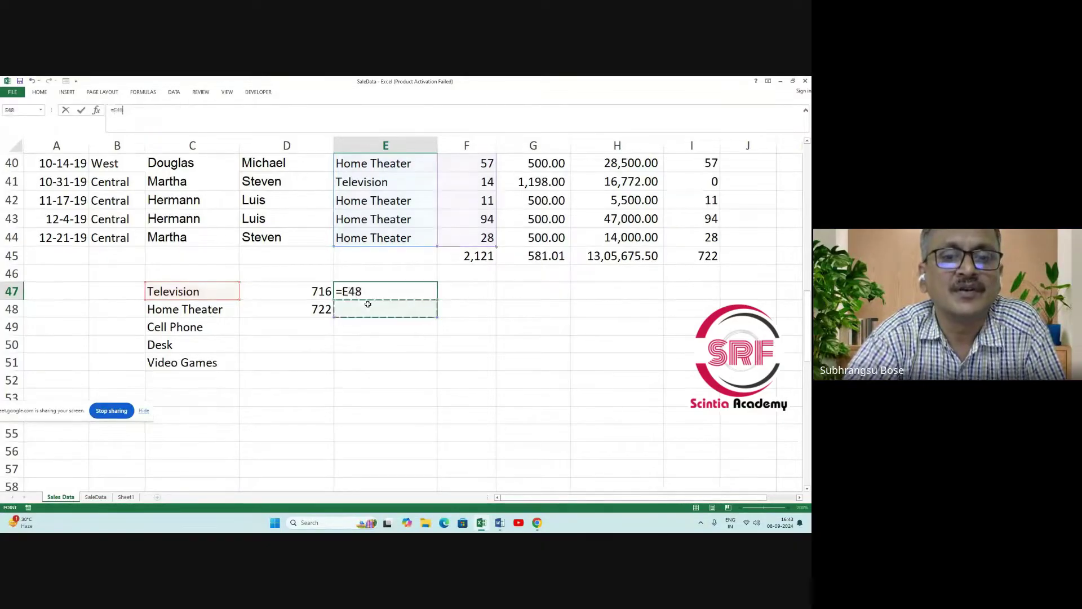
pyautogui.click(34, 81)
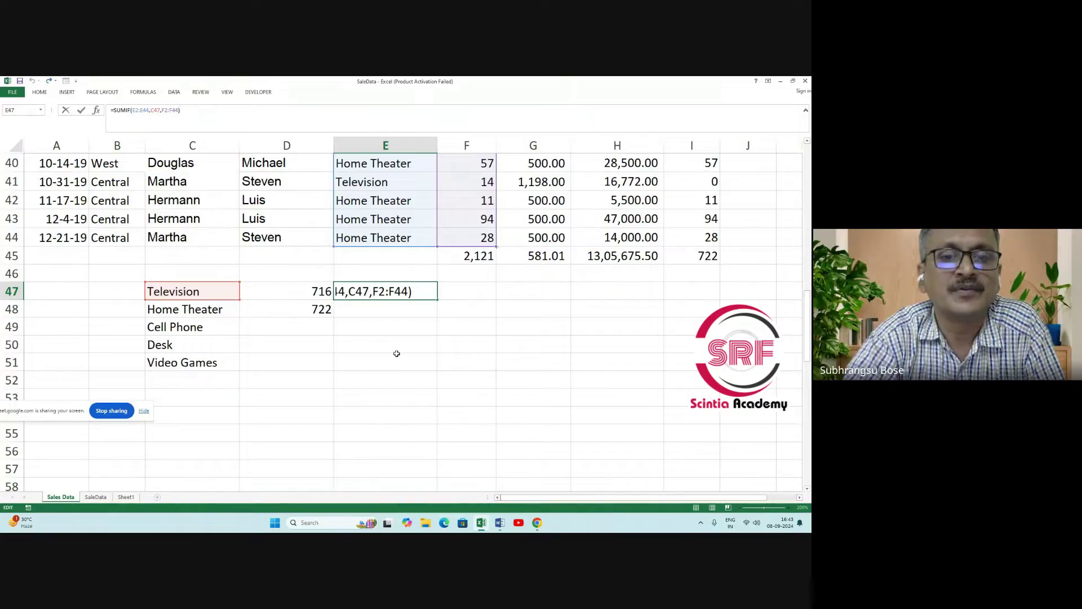
pyautogui.click(396, 354)
# Start a SUMIF formula in E48 for Home Theater, using the Item cells E2:E44 as its criteria range.
pyautogui.click(361, 311)
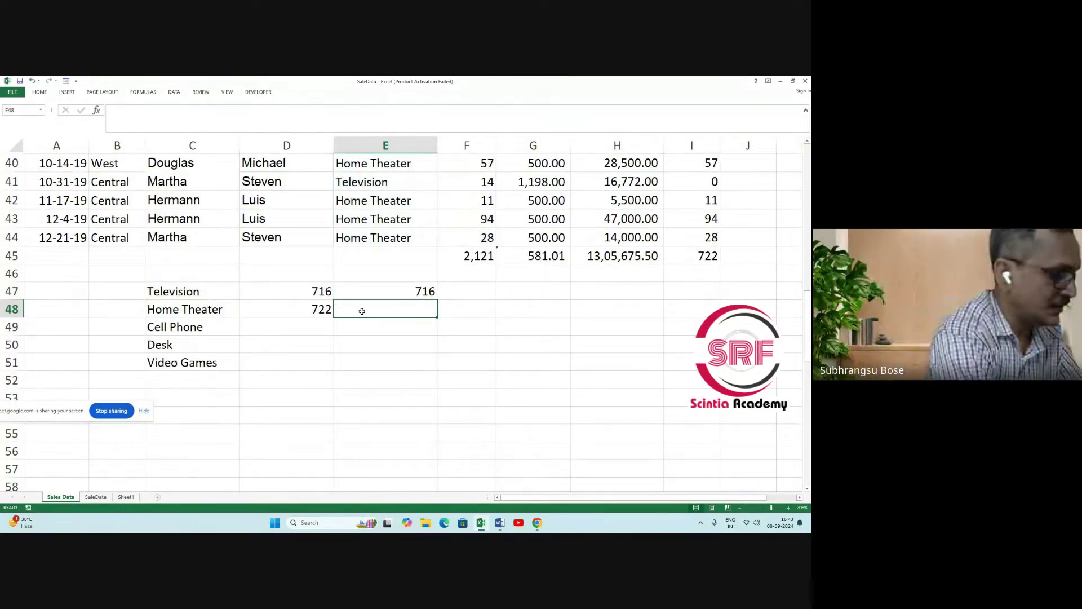
pyautogui.write('=sum')
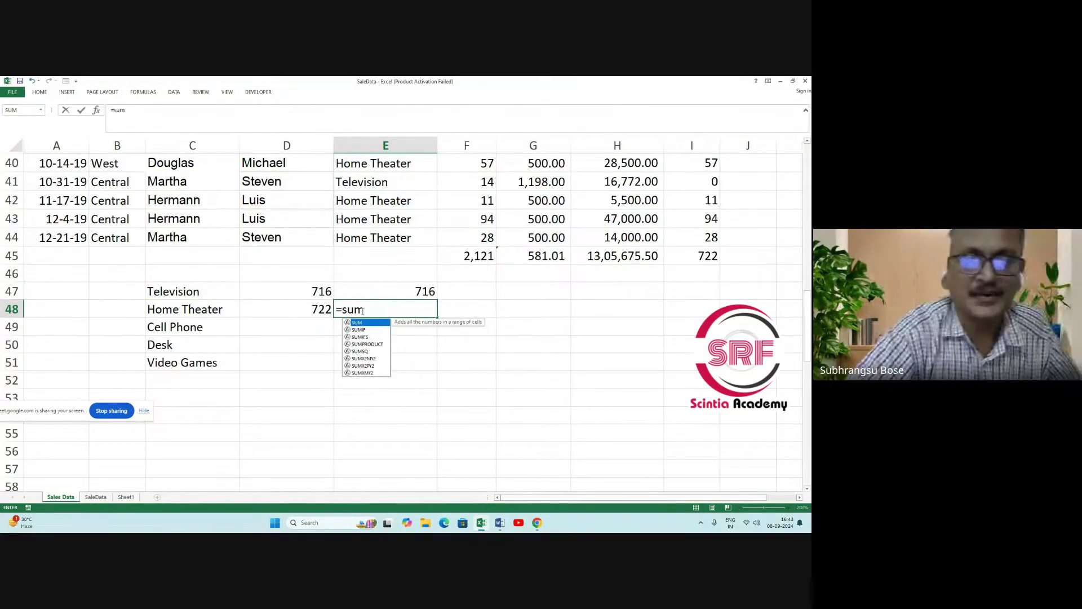
pyautogui.doubleClick(359, 330)
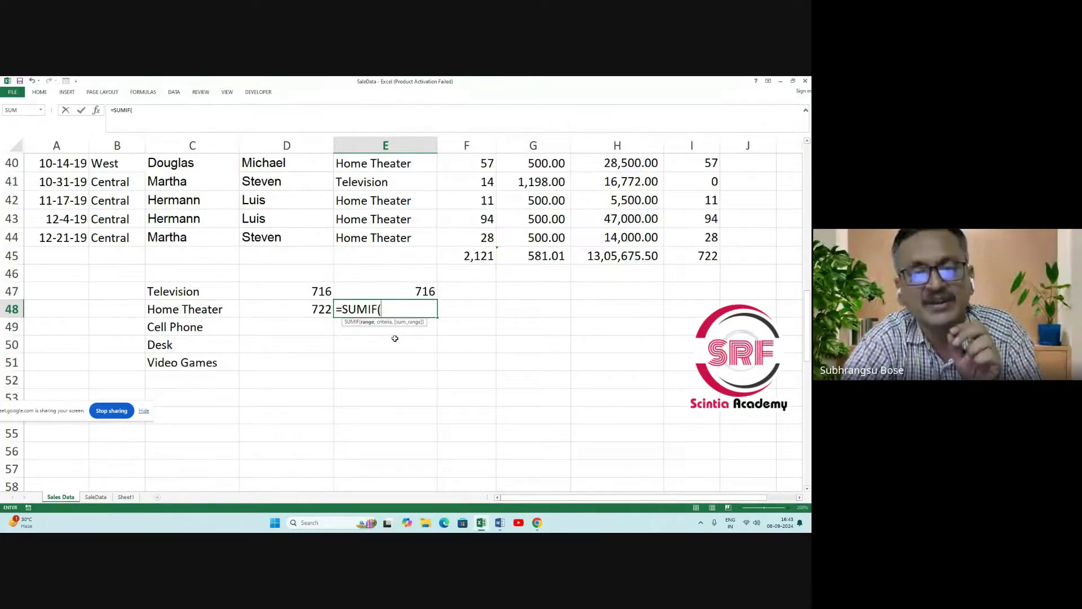
pyautogui.scroll(-1, 459, 299)
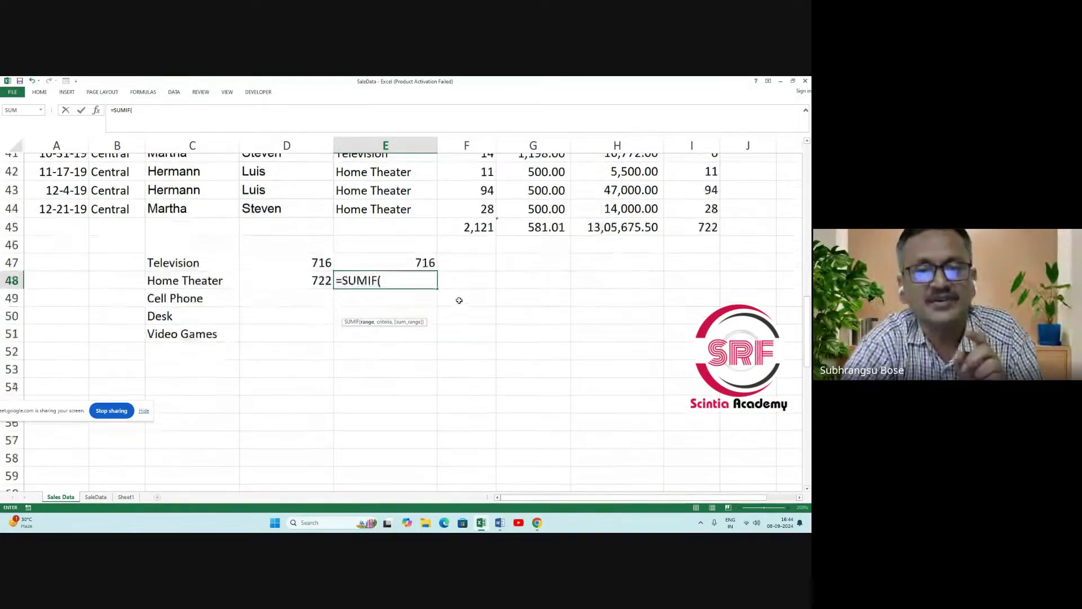
pyautogui.scroll(13, 447, 283)
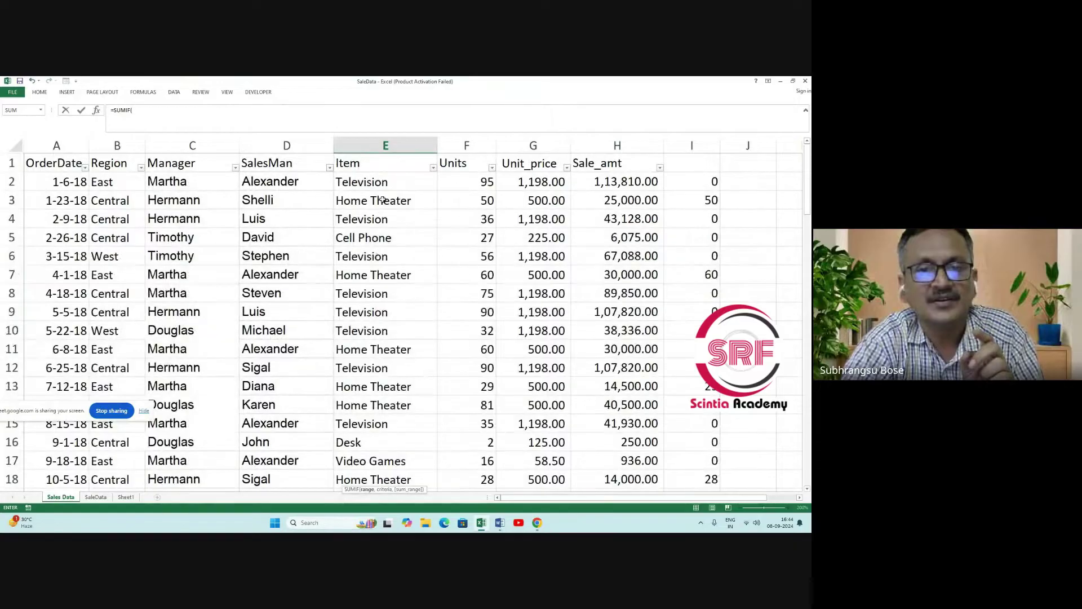
pyautogui.moveTo(388, 180); pyautogui.dragTo(391, 442)
pyautogui.scroll(-3, 394, 437)
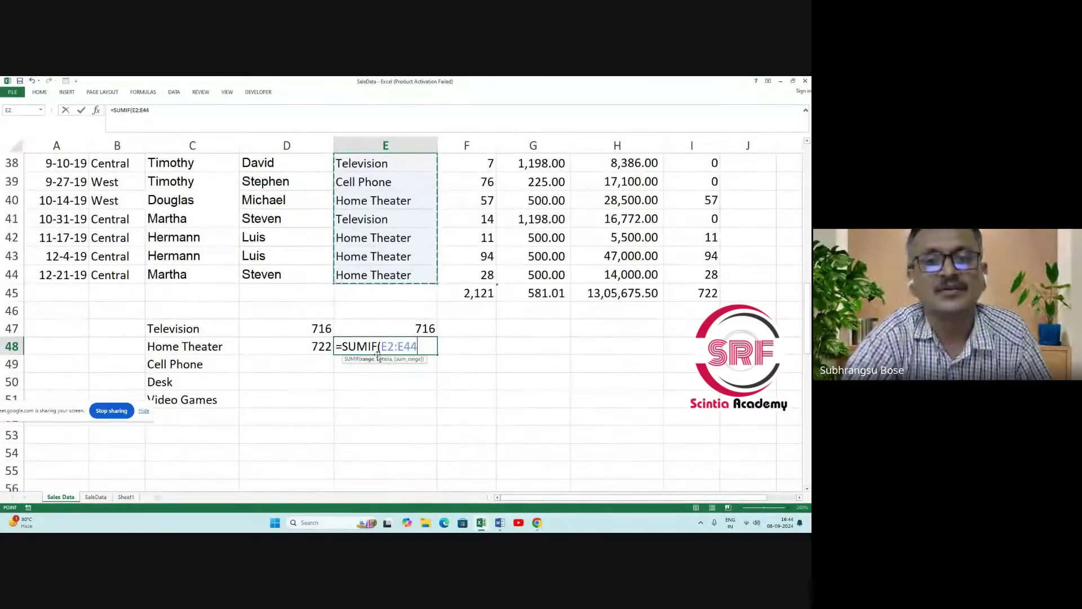
pyautogui.scroll(-1, 376, 250)
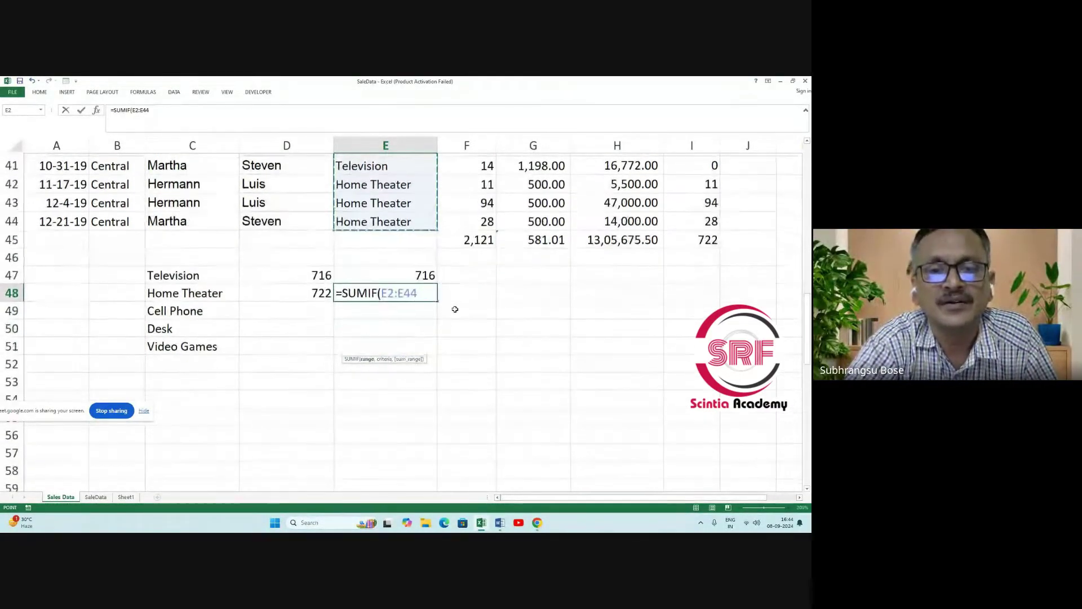
pyautogui.write(',')
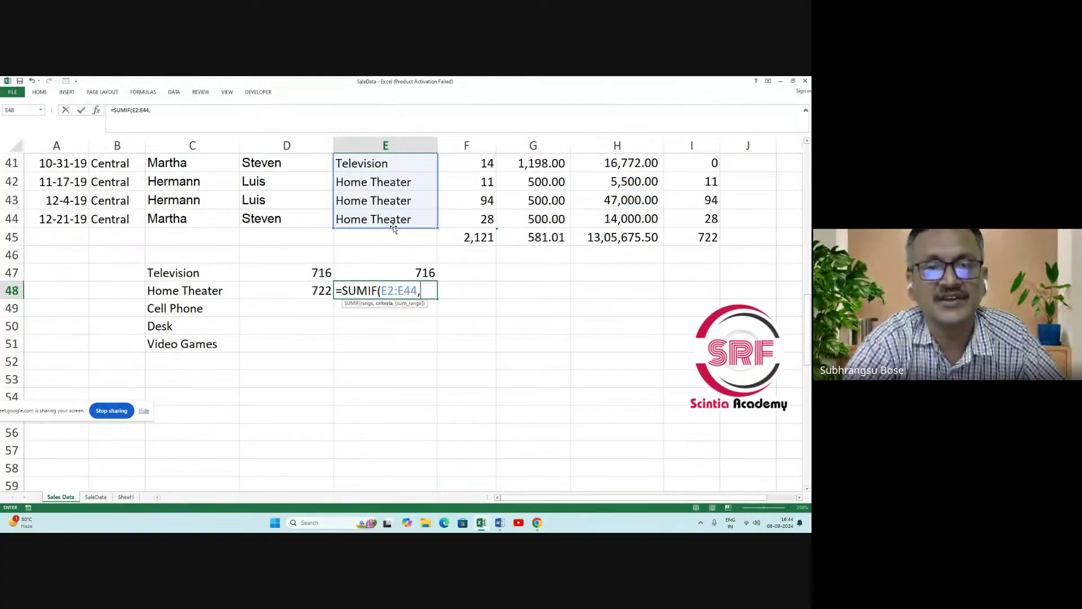
# Complete the E48 SUMIF with C48 as the criteria and the Unit_price cells G2:G44 as the sum range.
pyautogui.click(201, 291)
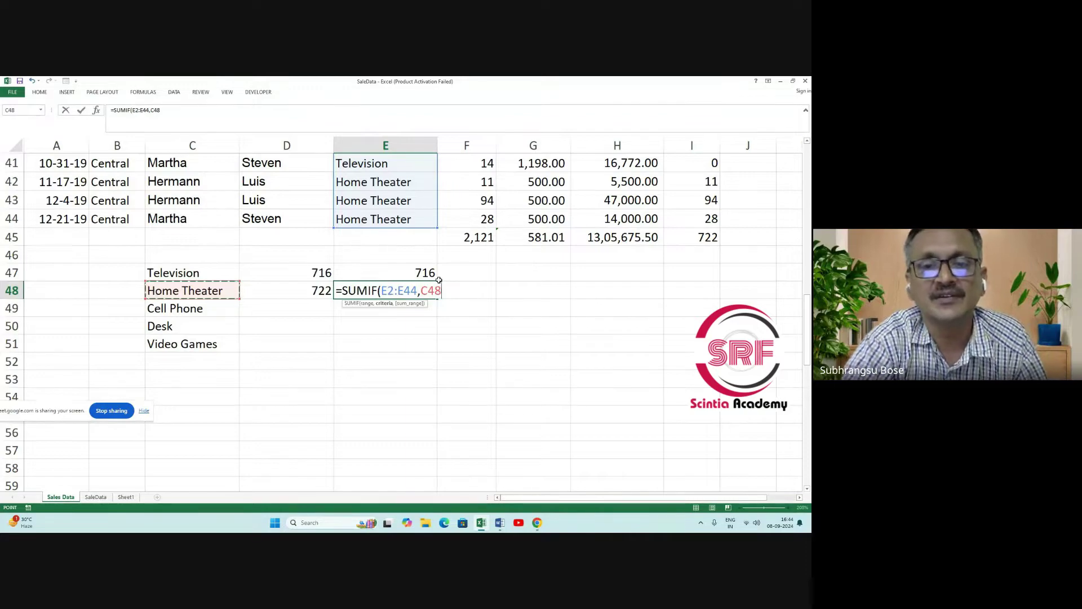
pyautogui.write(',')
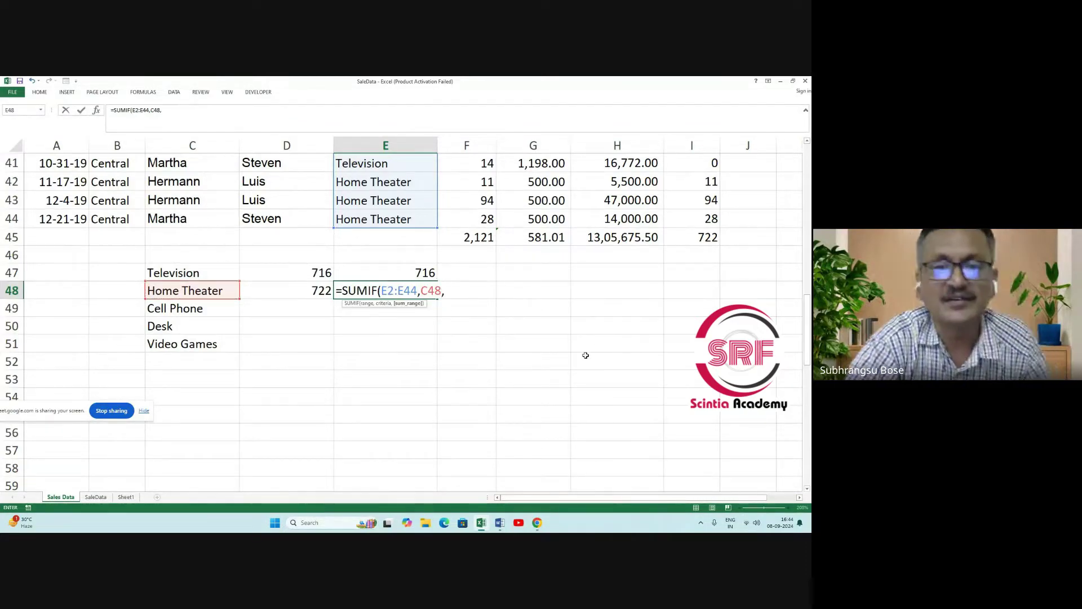
pyautogui.scroll(13, 586, 355)
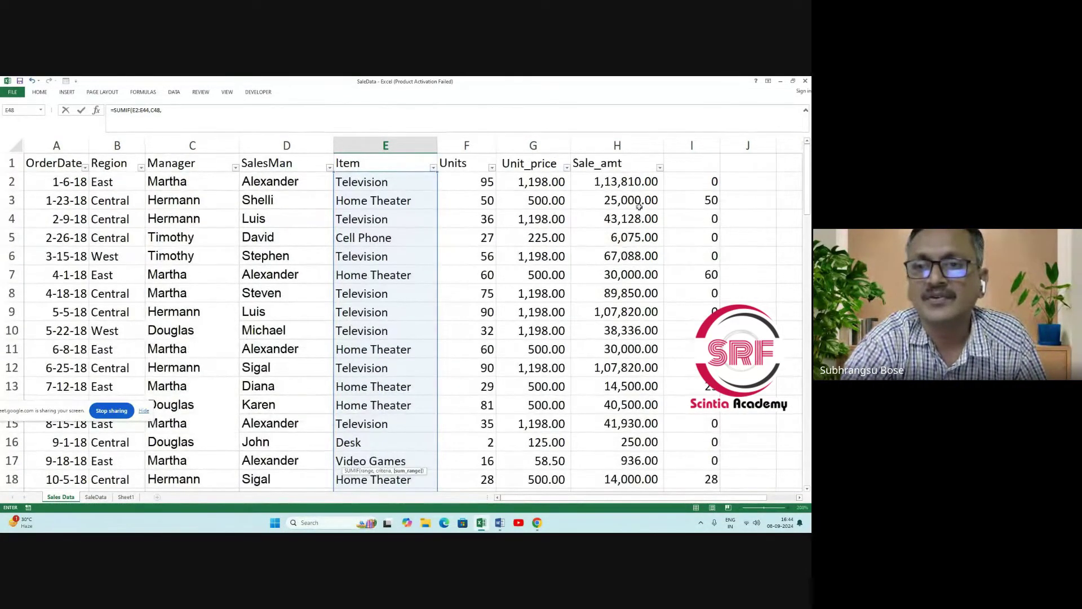
pyautogui.moveTo(546, 184); pyautogui.dragTo(552, 435)
pyautogui.press('Return')
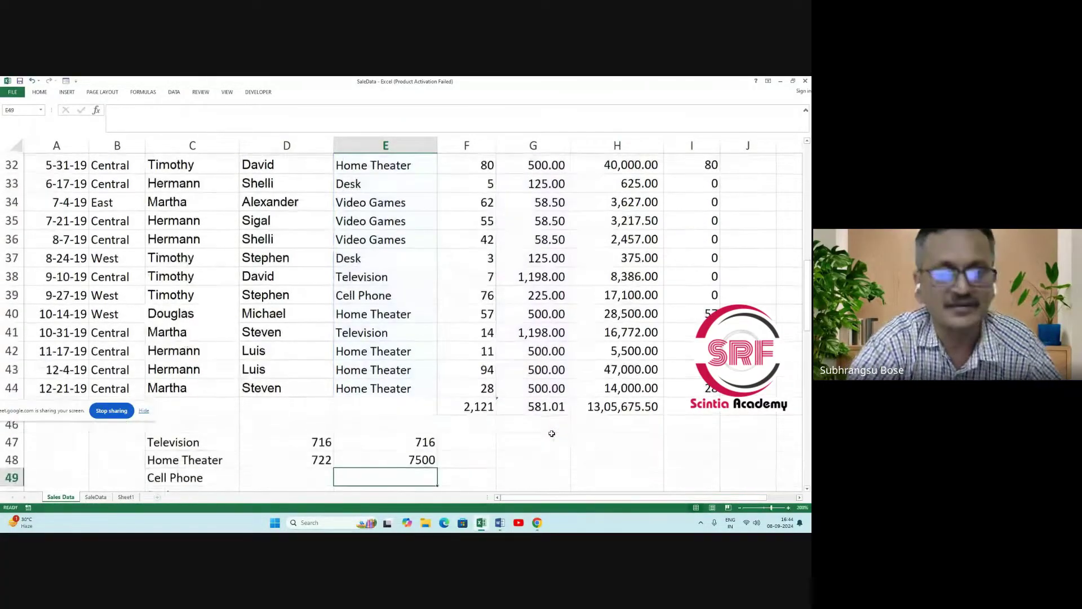
# Remove the Unit_price sum range G2:G44 from the Home Theater SUMIF formula in E48.
pyautogui.scroll(-2, 535, 445)
pyautogui.click(406, 350)
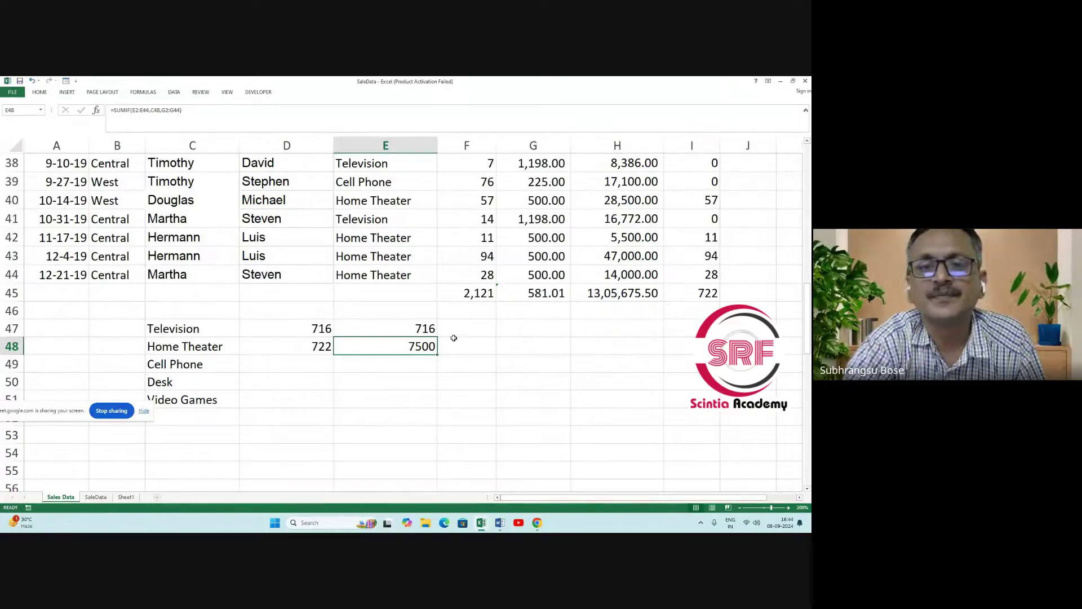
pyautogui.click(207, 122)
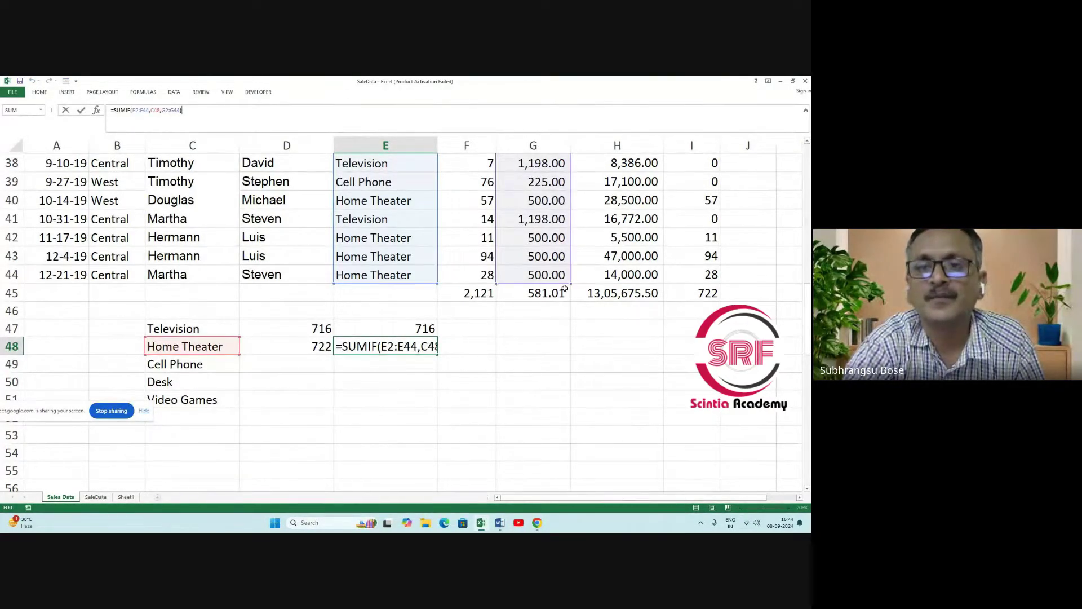
pyautogui.scroll(4, 564, 289)
pyautogui.scroll(-3, 561, 289)
pyautogui.scroll(9, 558, 291)
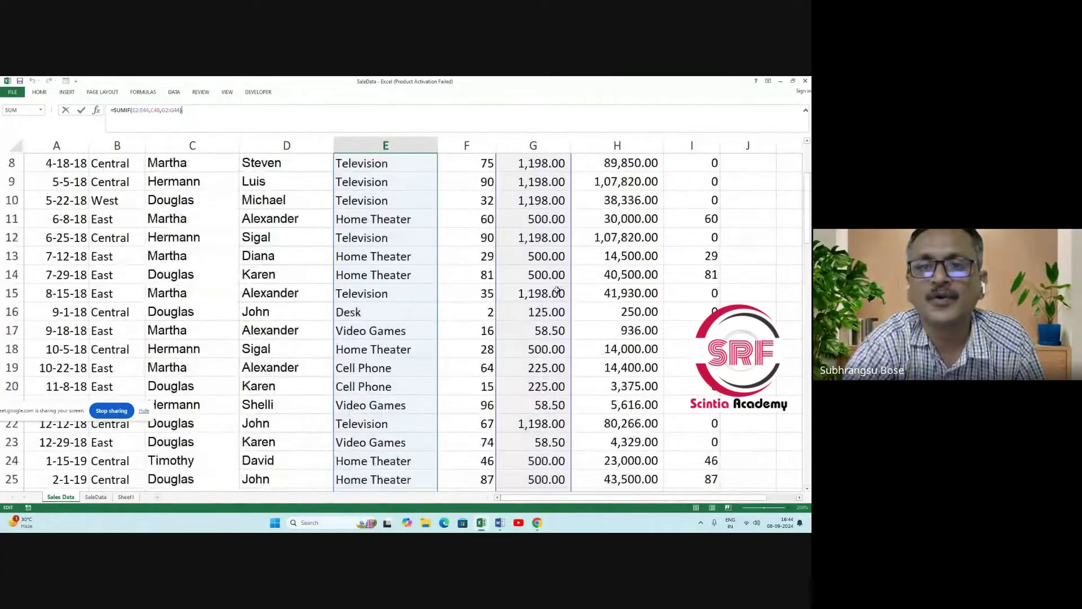
pyautogui.scroll(2, 557, 290)
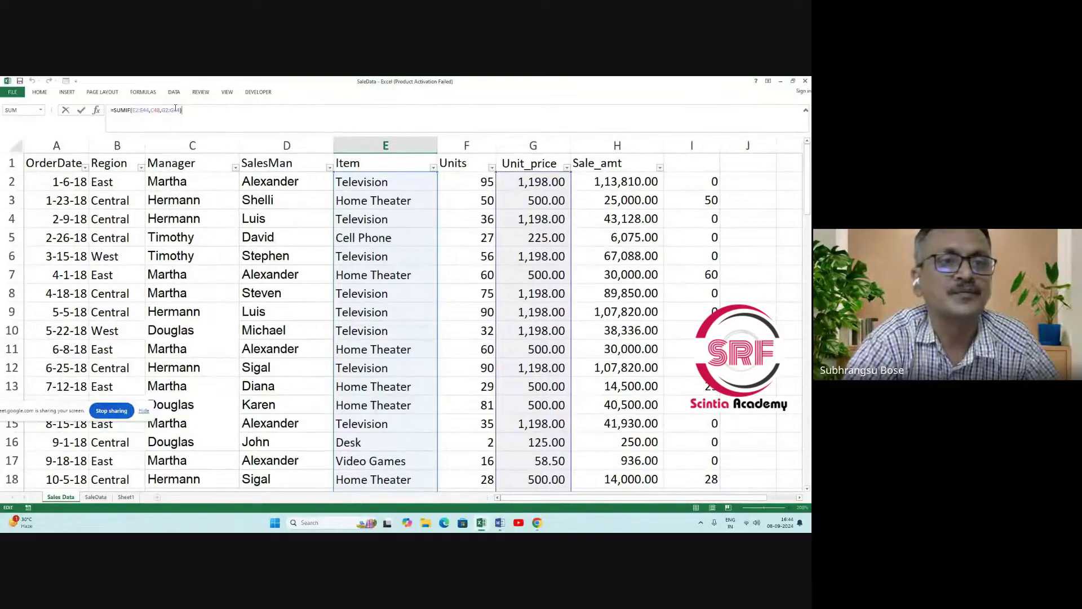
pyautogui.press('BackSpace')
pyautogui.press('BackSpace')
pyautogui.press('BackSpace')
pyautogui.press('BackSpace')
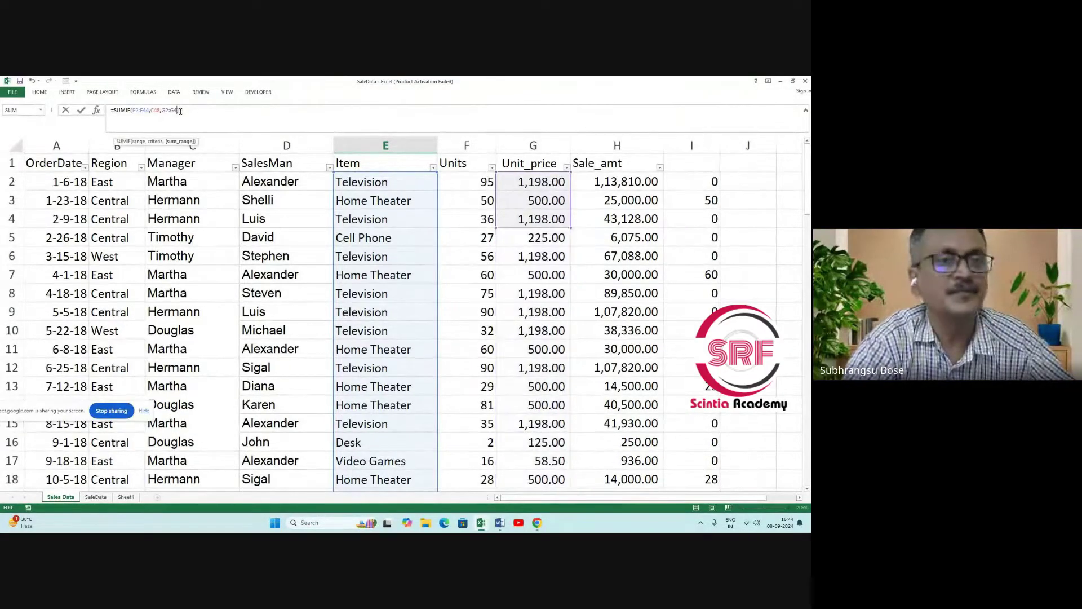
pyautogui.press('BackSpace')
pyautogui.press('BackSpace')
pyautogui.press('BackSpace')
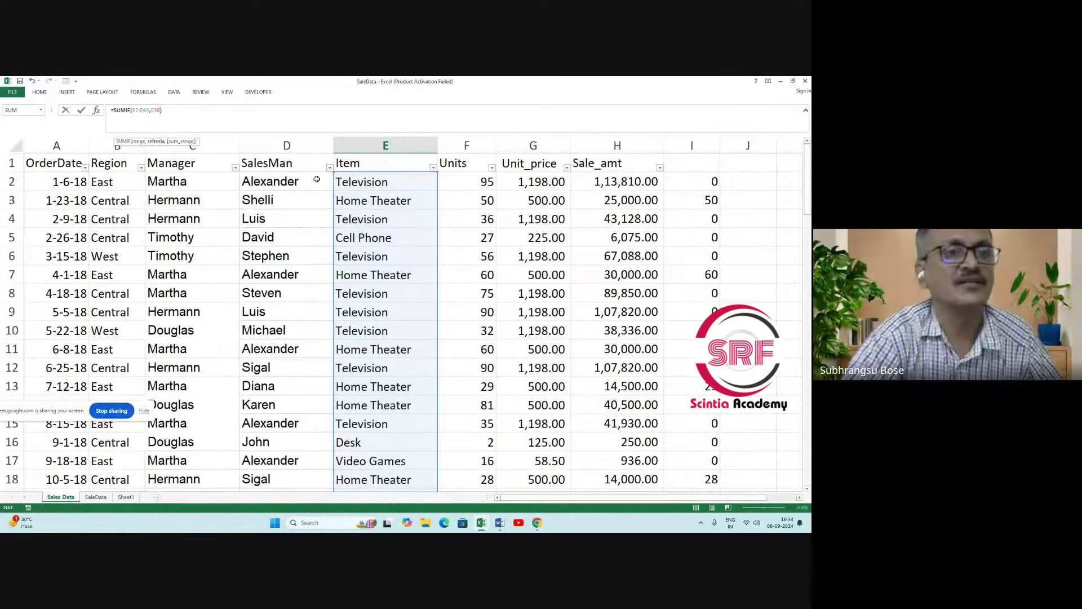
# Try to set the Units cells F2:F44 as the sum range of the E48 SUMIF, then reopen the formula for editing.
pyautogui.moveTo(484, 183); pyautogui.dragTo(478, 433)
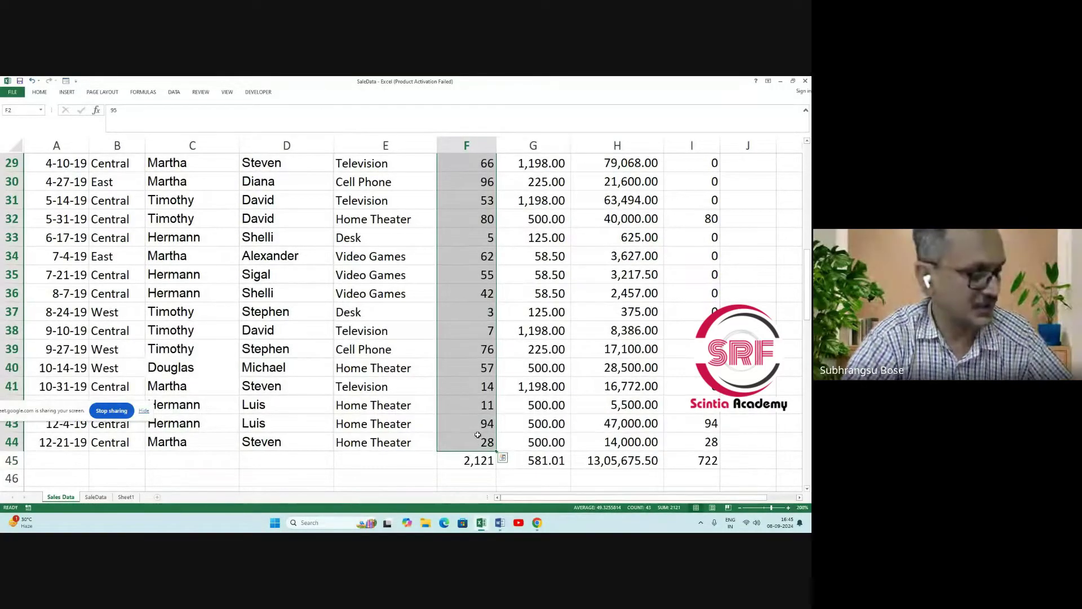
pyautogui.press('Return')
pyautogui.scroll(-11, 490, 422)
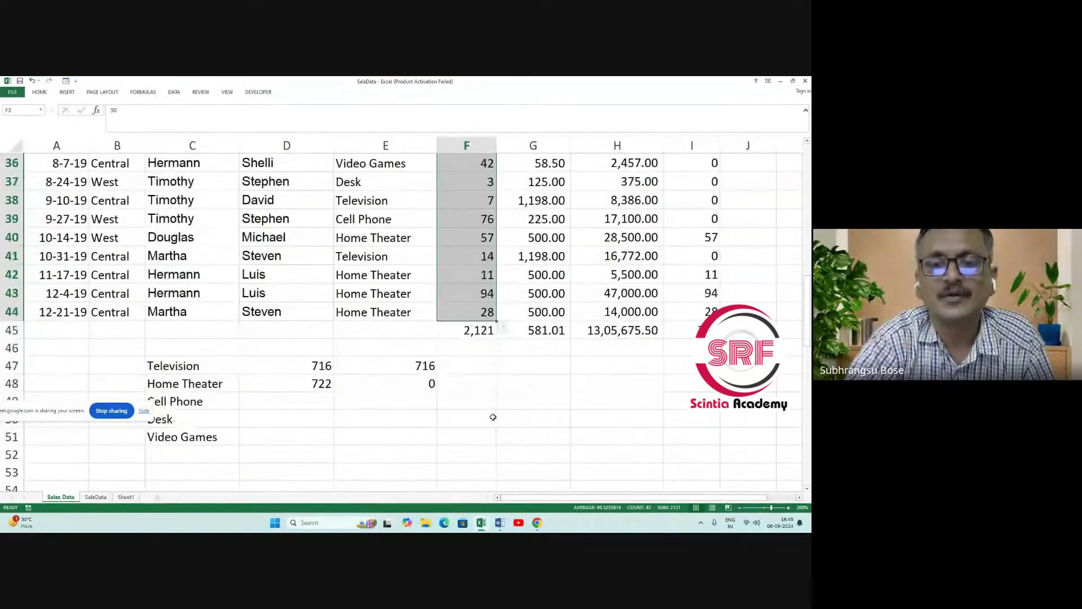
pyautogui.click(415, 382)
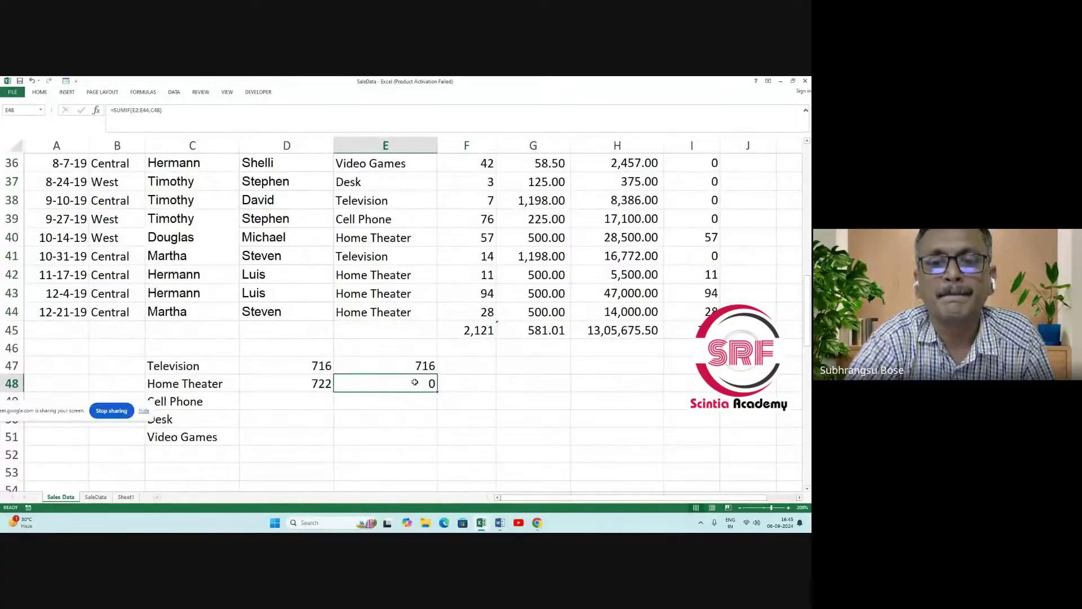
pyautogui.click(175, 111)
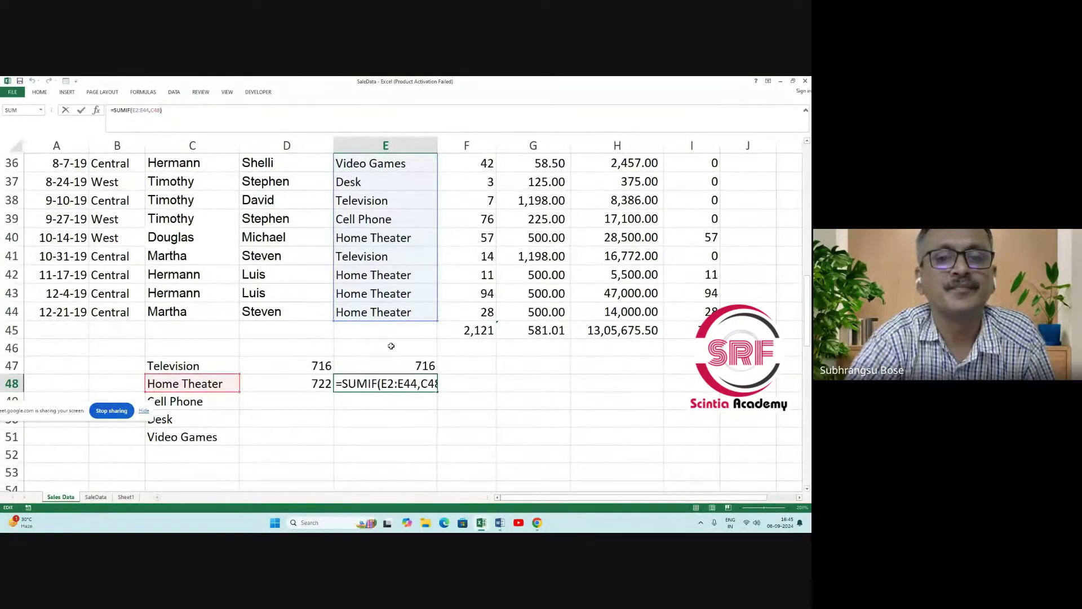
# Fill the Television SUMIF formula from E47 down through E51 to cover the remaining items.
pyautogui.click(393, 363)
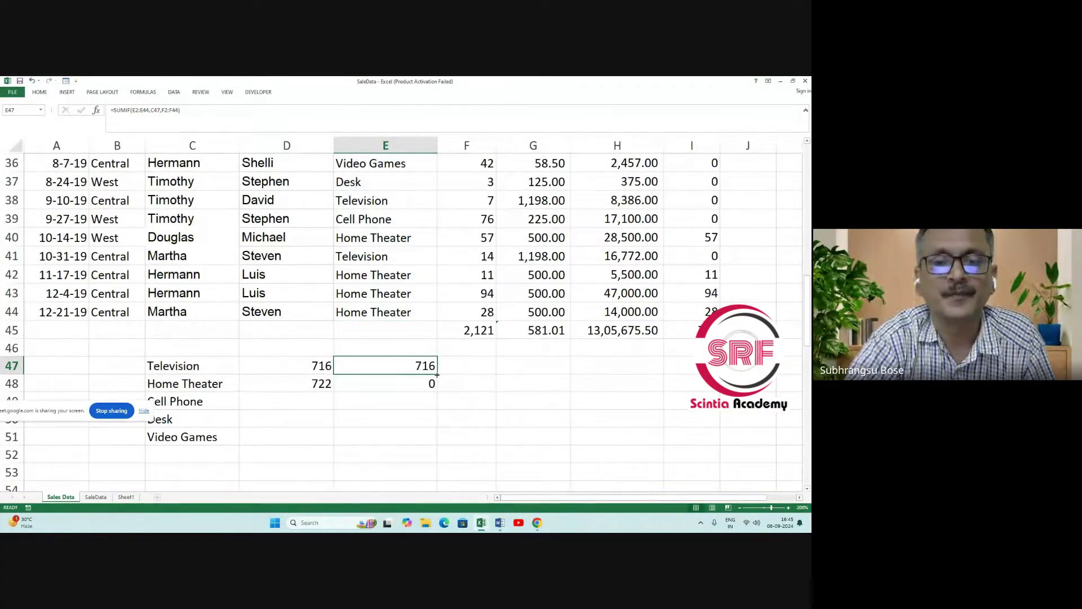
pyautogui.moveTo(437, 374); pyautogui.dragTo(414, 380)
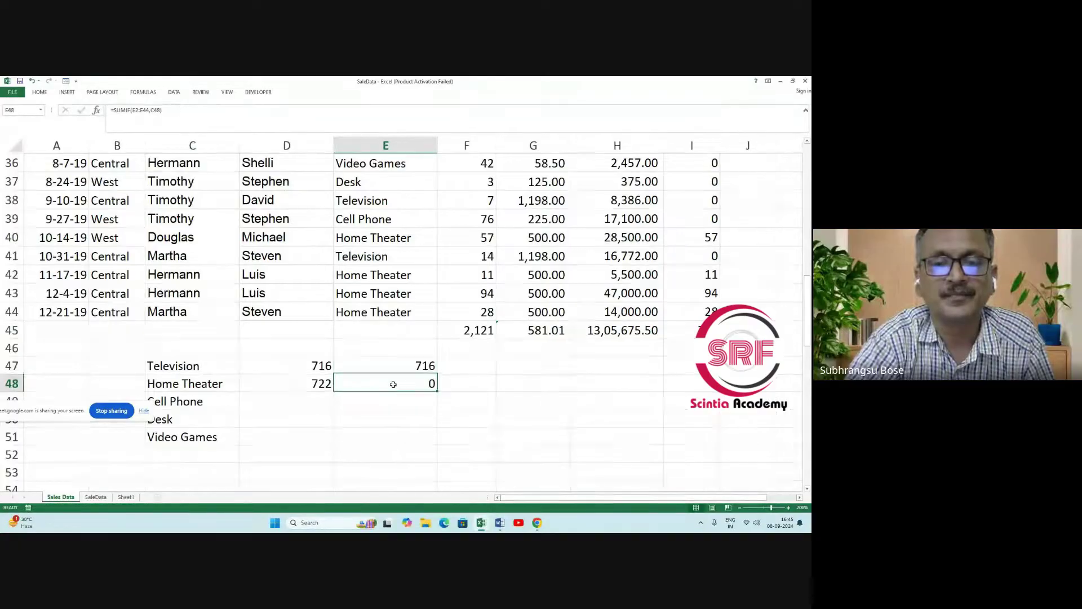
pyautogui.moveTo(442, 375); pyautogui.dragTo(436, 387)
pyautogui.click(407, 385)
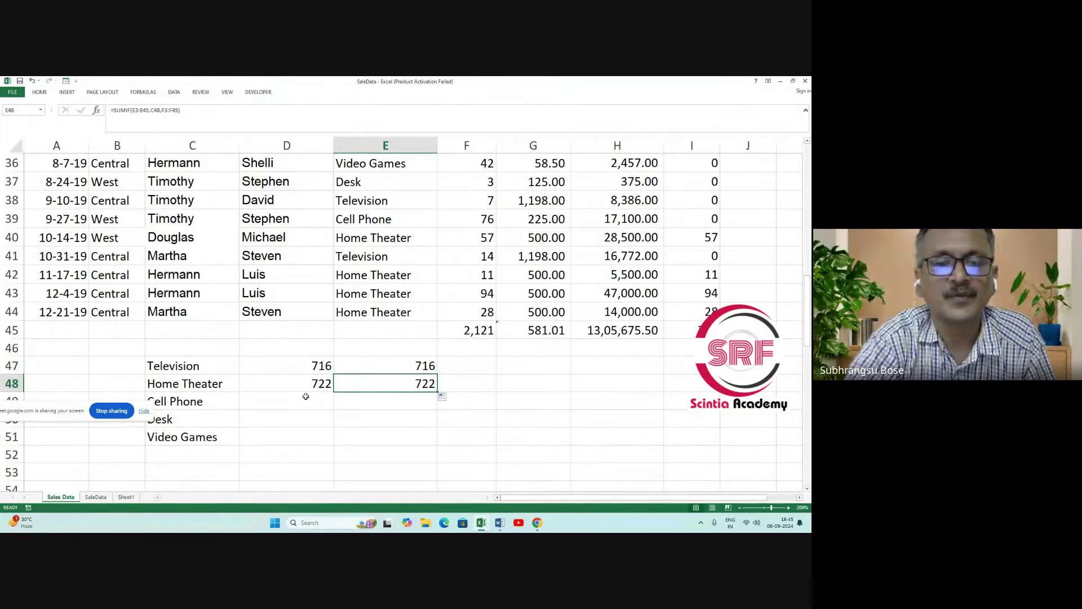
pyautogui.moveTo(438, 391); pyautogui.dragTo(435, 446)
pyautogui.scroll(-1, 474, 426)
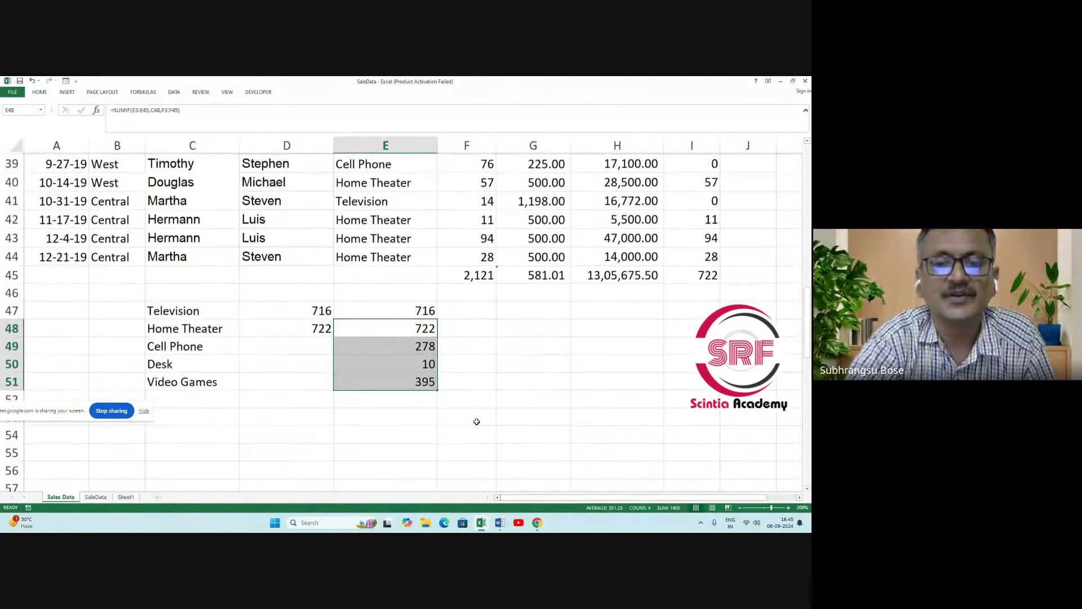
# Check the filled SUMIF formulas for Cell Phone, Desk and Video Games in E49:E51.
pyautogui.click(416, 347)
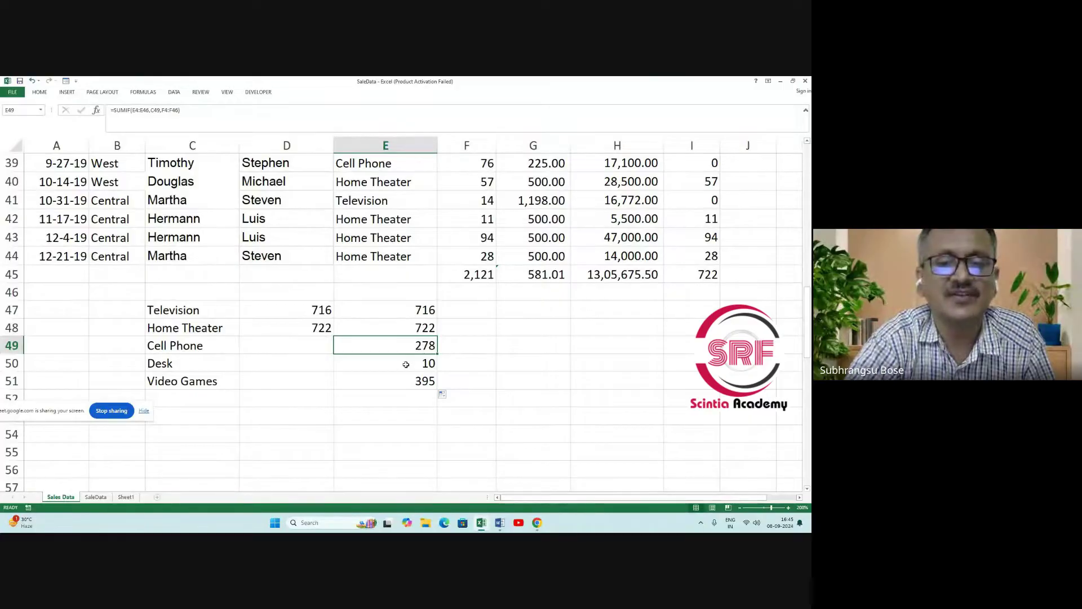
pyautogui.click(410, 364)
pyautogui.click(408, 382)
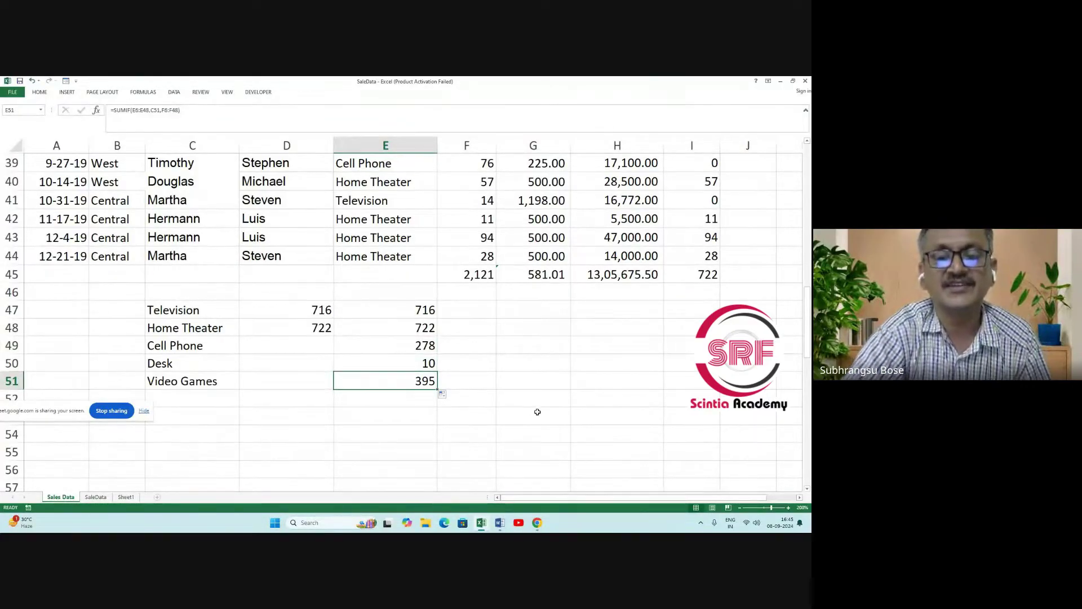
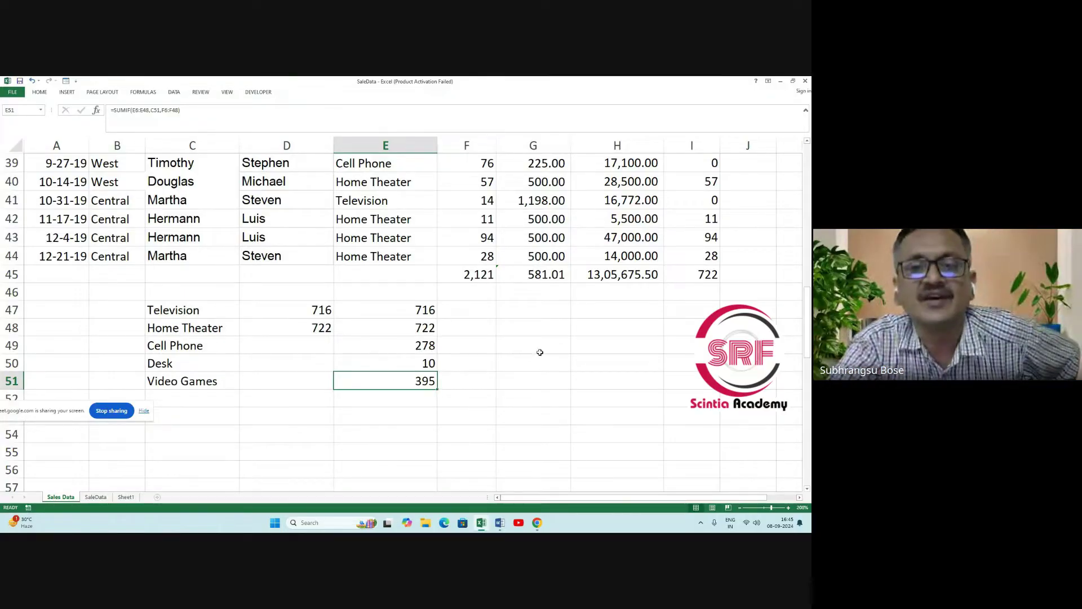
# Copy the SalesMan entries in D2:D44.
pyautogui.scroll(-1, 411, 348)
pyautogui.scroll(3, 408, 364)
pyautogui.scroll(11, 409, 364)
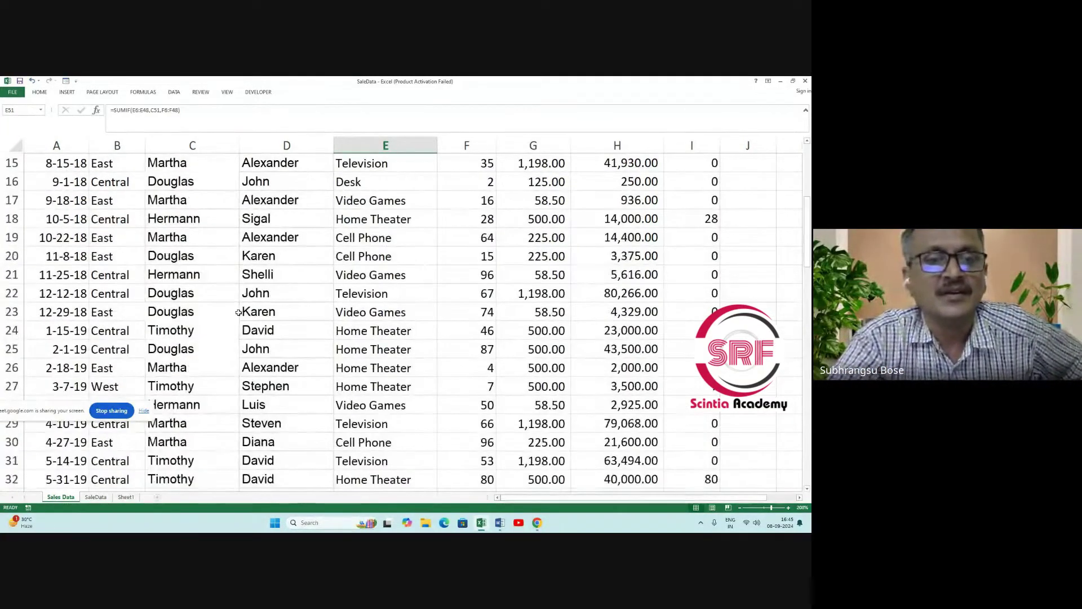
pyautogui.scroll(-3, 295, 313)
pyautogui.scroll(3, 295, 313)
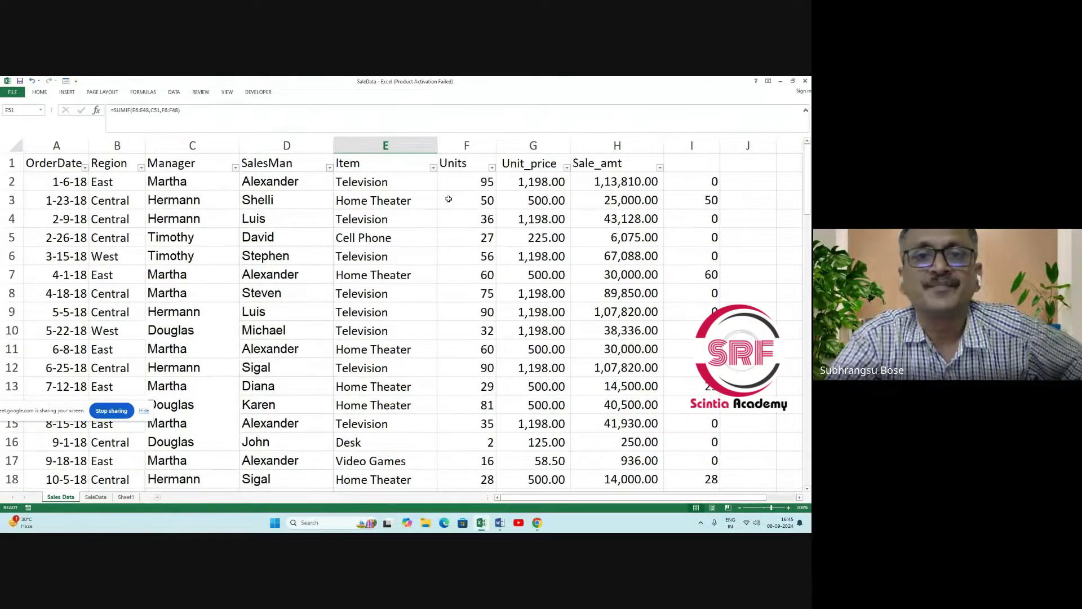
pyautogui.scroll(-14, 429, 332)
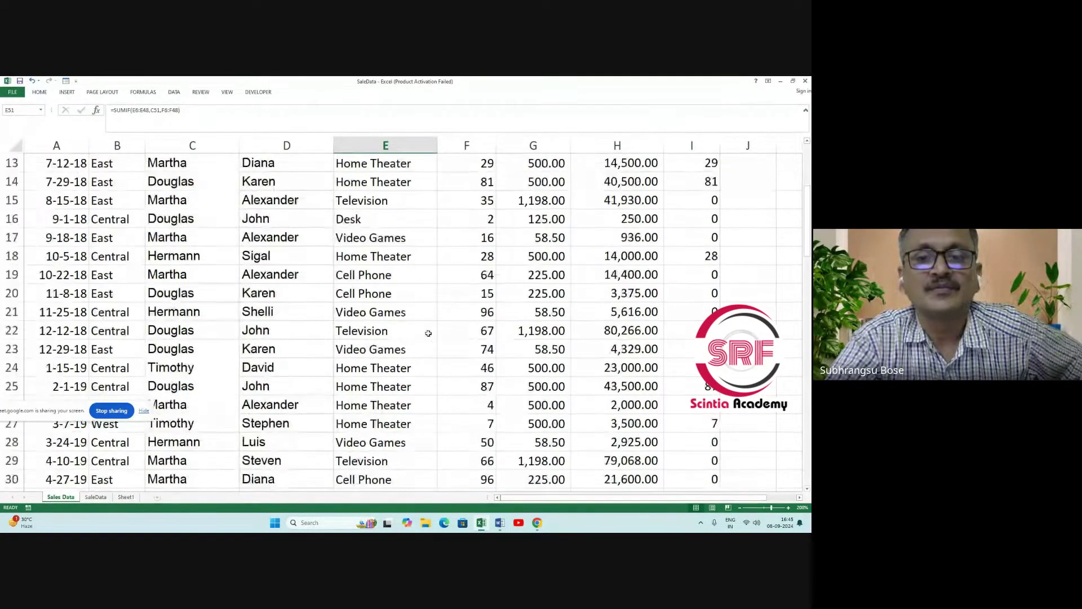
pyautogui.scroll(4, 478, 352)
pyautogui.scroll(10, 478, 352)
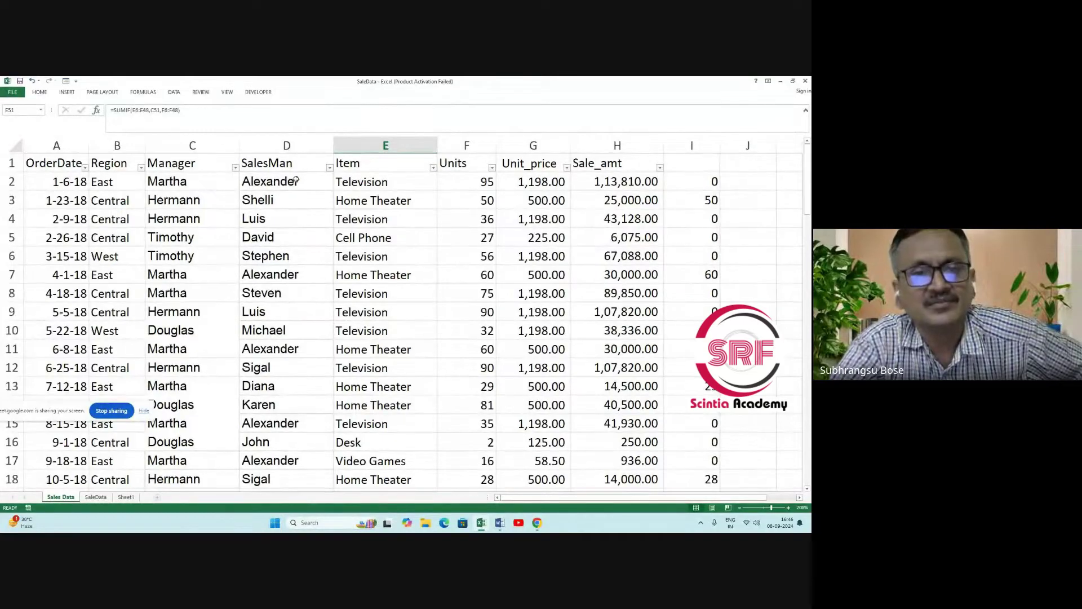
pyautogui.moveTo(296, 180); pyautogui.dragTo(288, 442)
pyautogui.rightClick(281, 243)
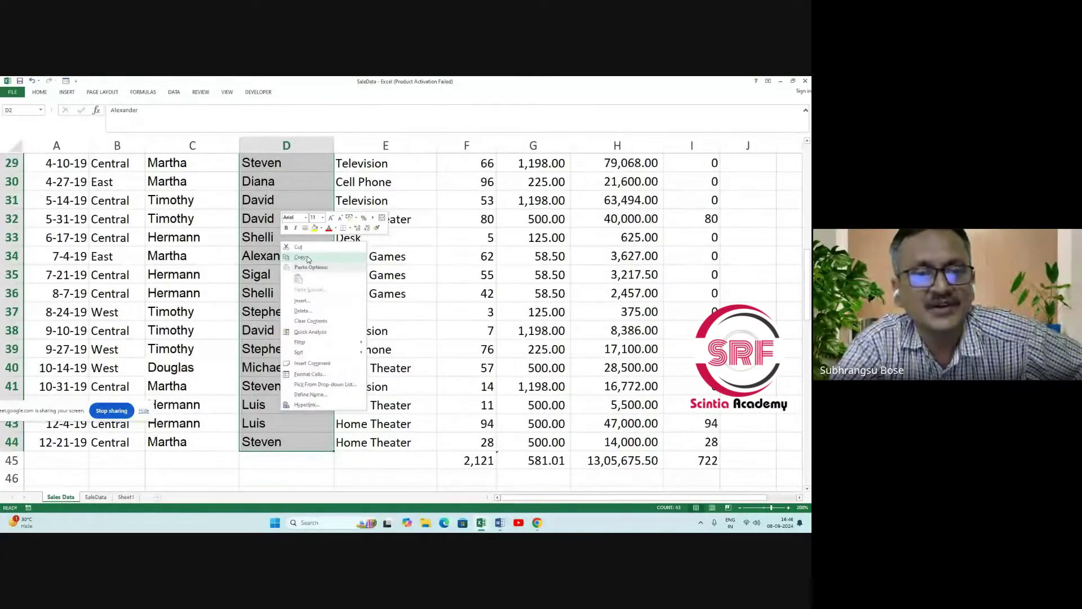
pyautogui.click(308, 259)
# Paste the copied SalesMan entries below the item summary, starting at C53.
pyautogui.scroll(9, 226, 282)
pyautogui.scroll(-17, 192, 316)
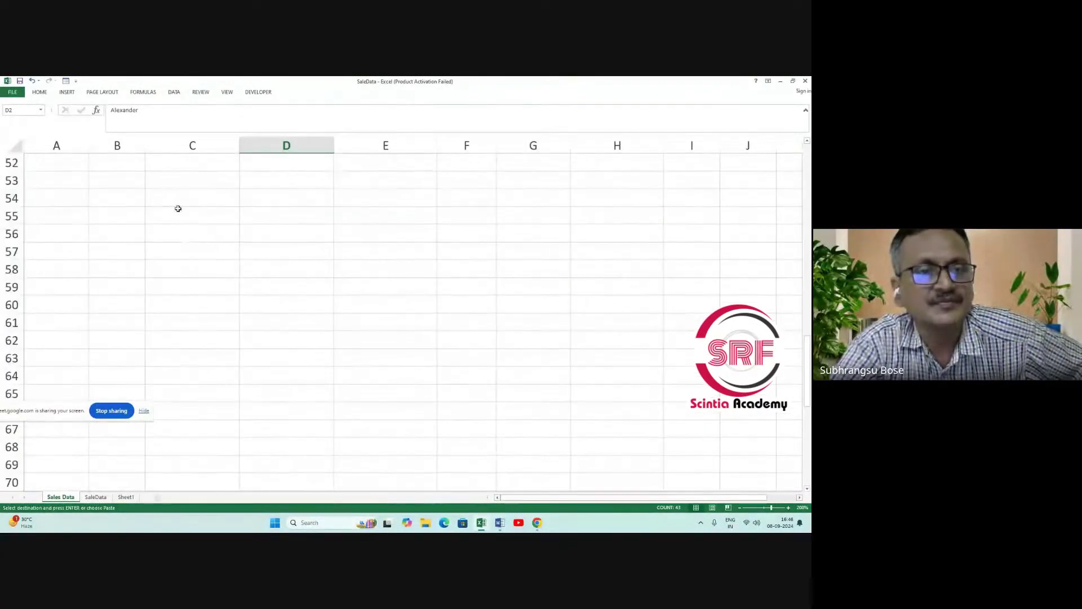
pyautogui.scroll(3, 169, 340)
pyautogui.click(167, 344)
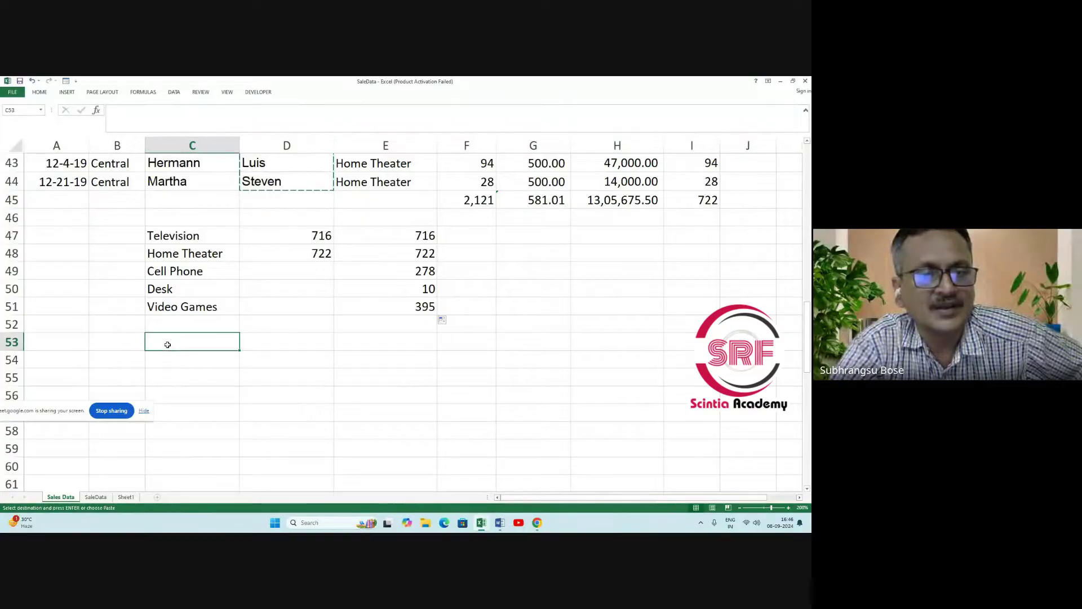
pyautogui.rightClick(168, 344)
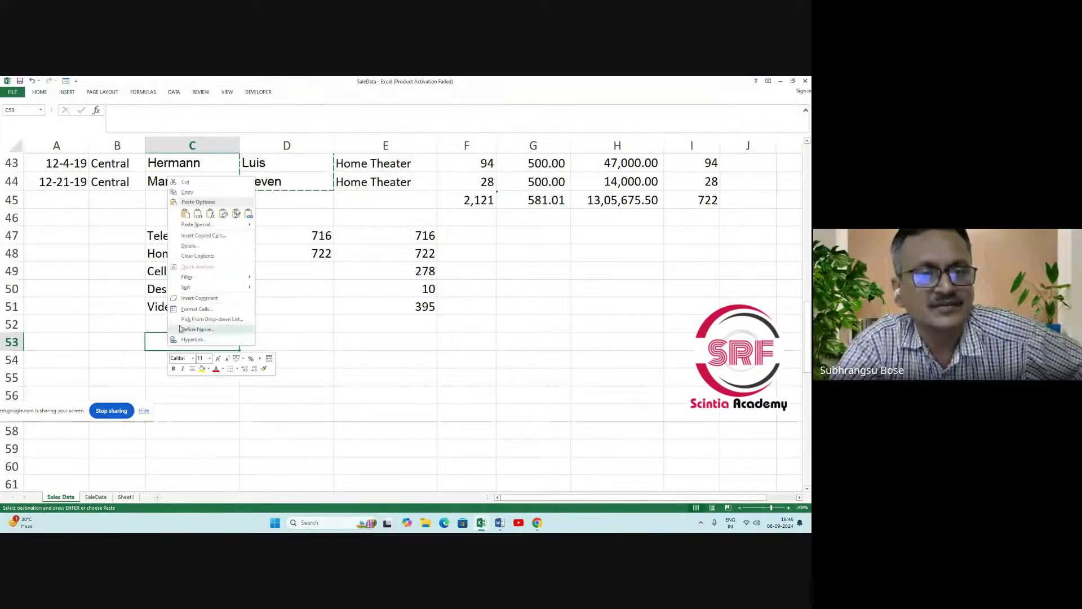
pyautogui.click(186, 214)
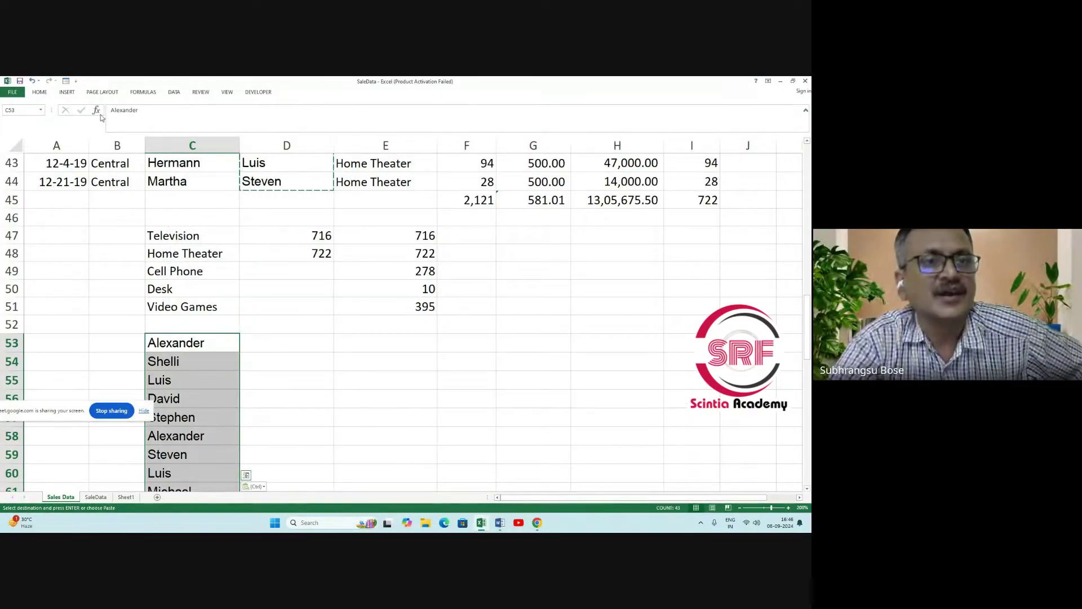
# Remove the duplicate names from the pasted SalesMan list starting at C53, checking Column C without headers.
pyautogui.click(175, 93)
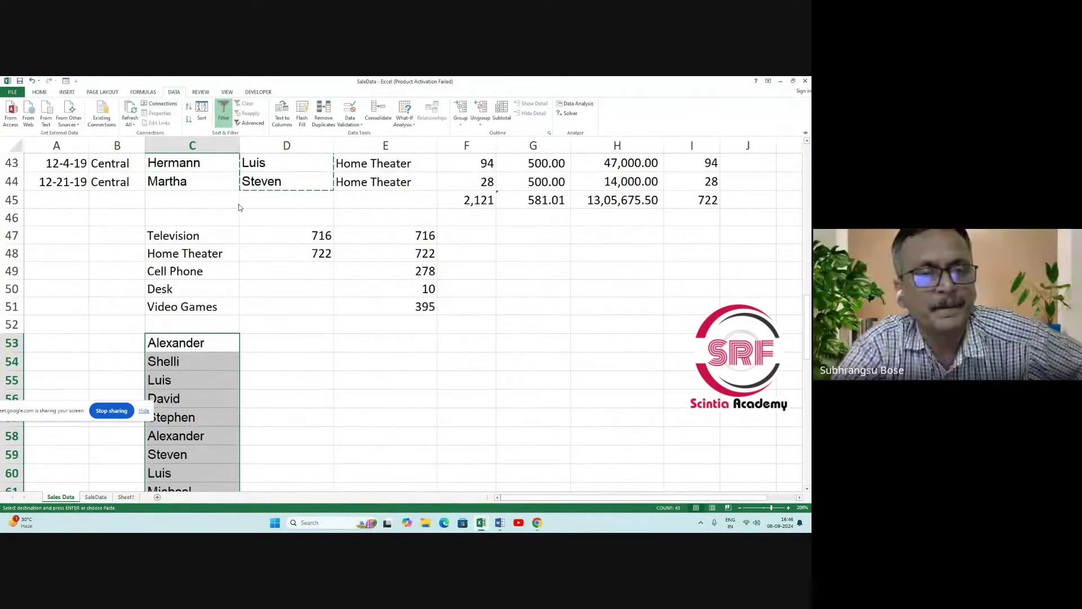
pyautogui.scroll(14, 261, 245)
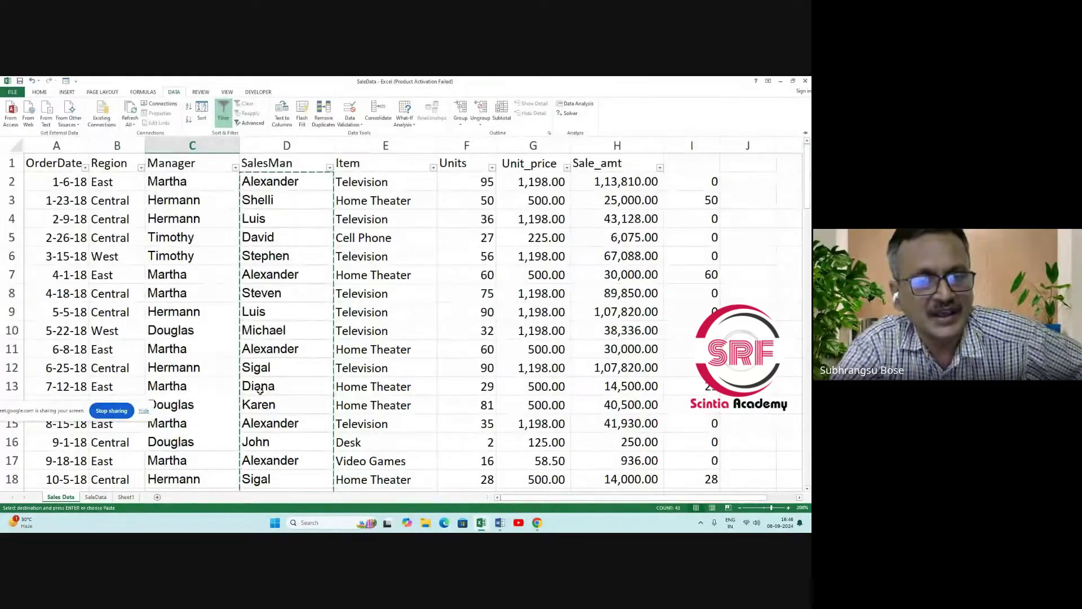
pyautogui.scroll(-15, 260, 389)
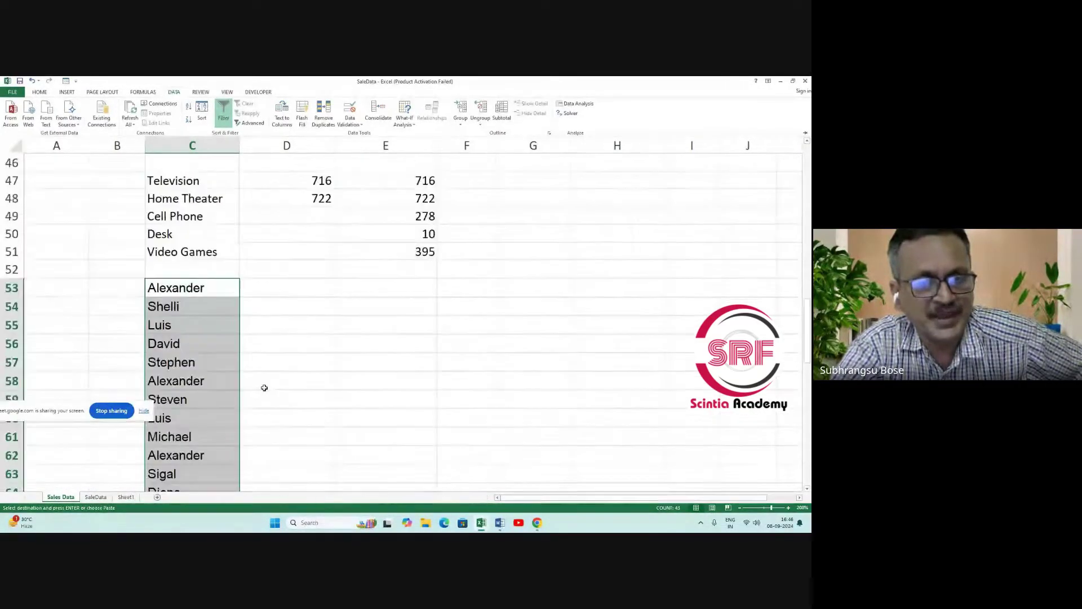
pyautogui.scroll(-2, 265, 388)
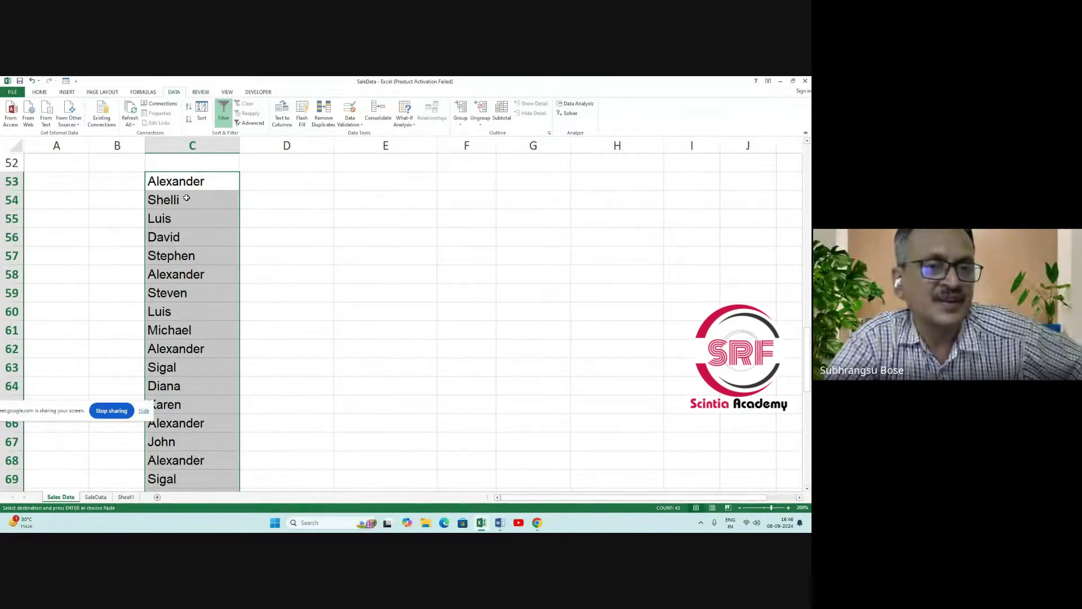
pyautogui.scroll(-1, 197, 234)
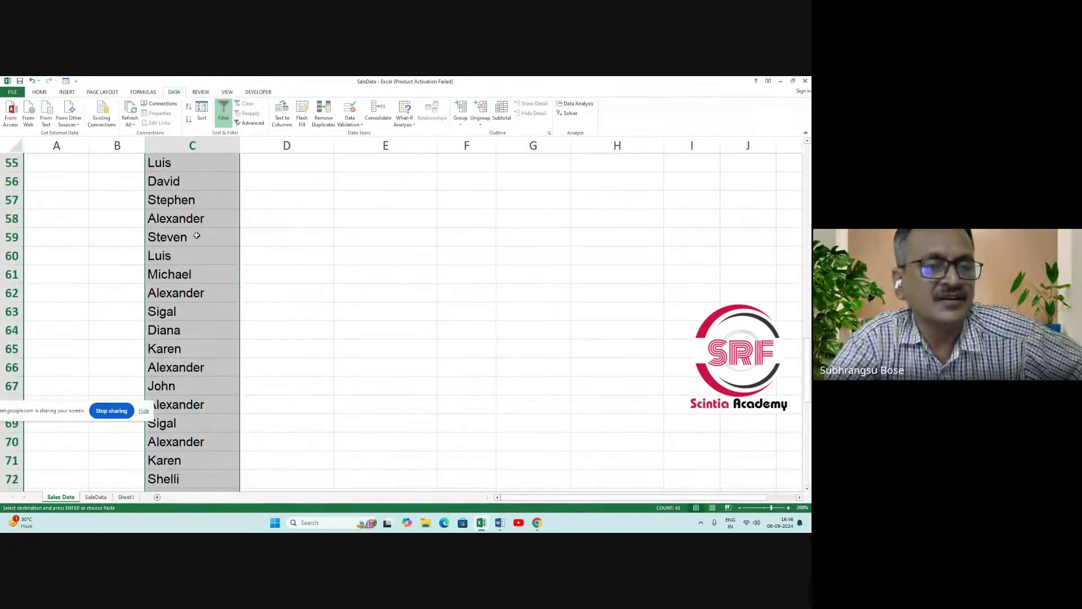
pyautogui.scroll(3, 197, 235)
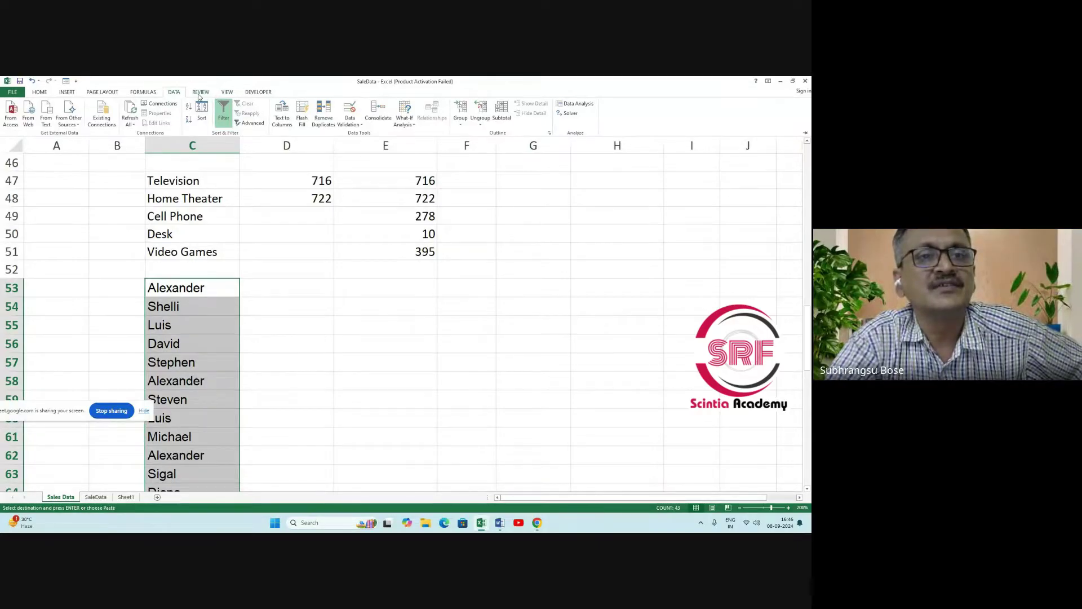
pyautogui.click(325, 124)
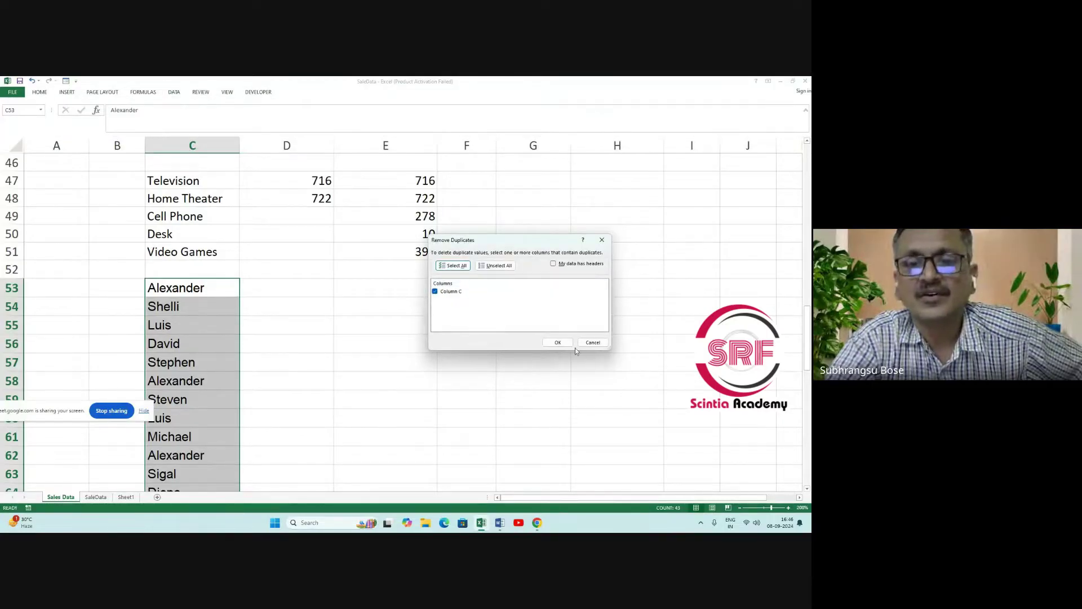
pyautogui.click(556, 342)
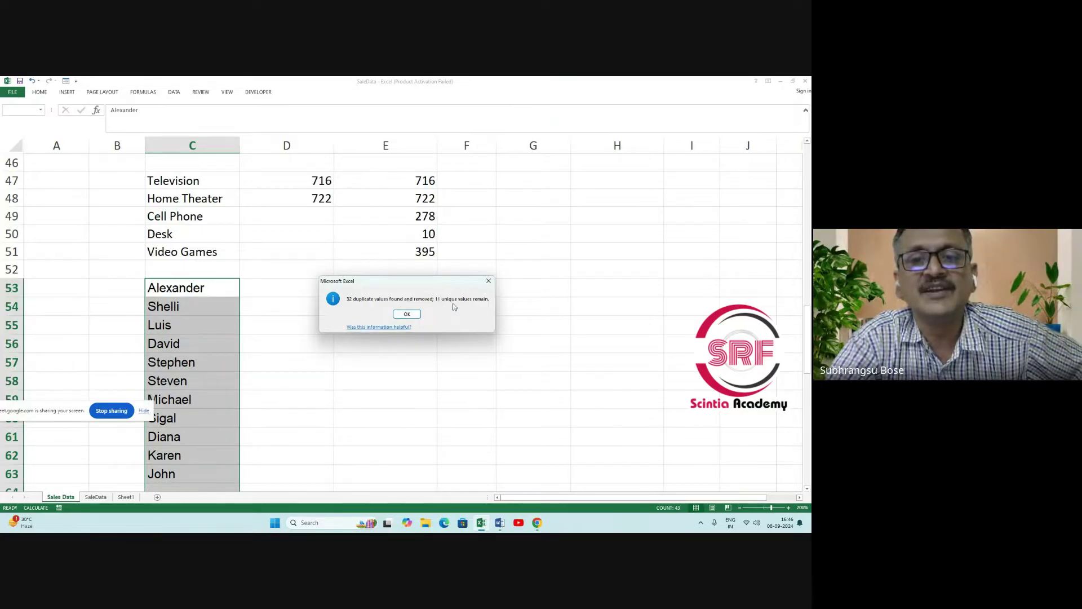
pyautogui.click(412, 316)
pyautogui.scroll(-4, 217, 329)
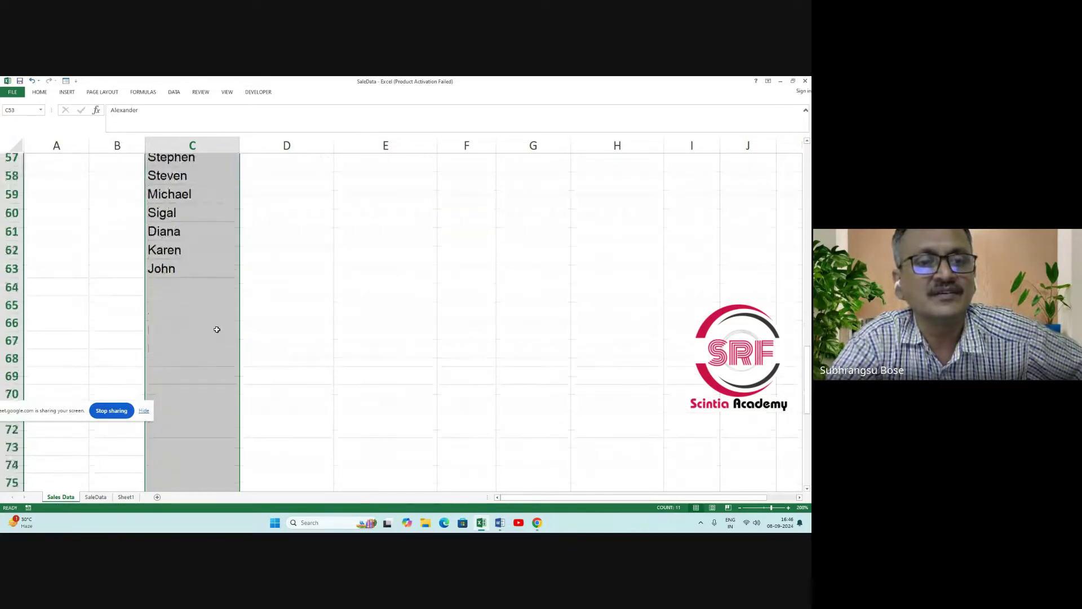
# Copy the Television SUMIF formula in cell E47.
pyautogui.scroll(3, 219, 325)
pyautogui.moveTo(209, 236); pyautogui.dragTo(208, 421)
pyautogui.scroll(2, 332, 364)
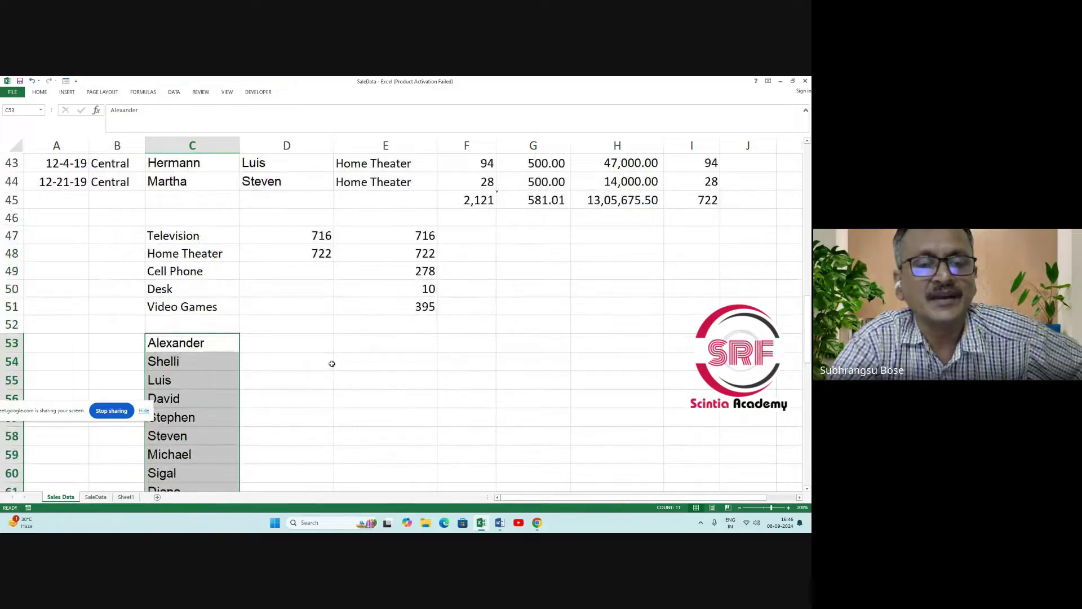
pyautogui.scroll(-1, 332, 364)
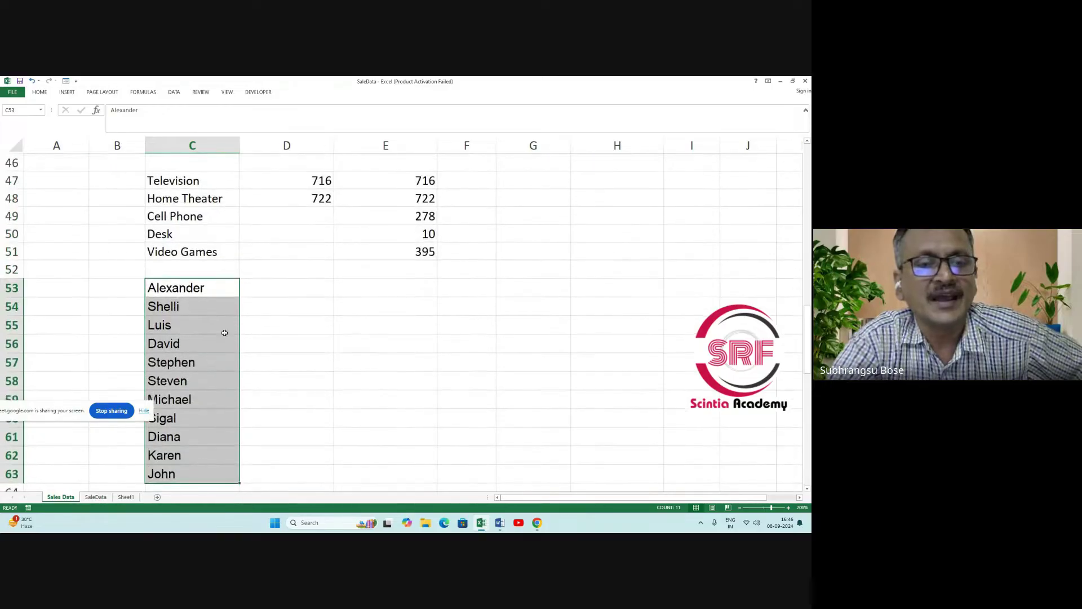
pyautogui.click(418, 178)
pyautogui.rightClick(417, 178)
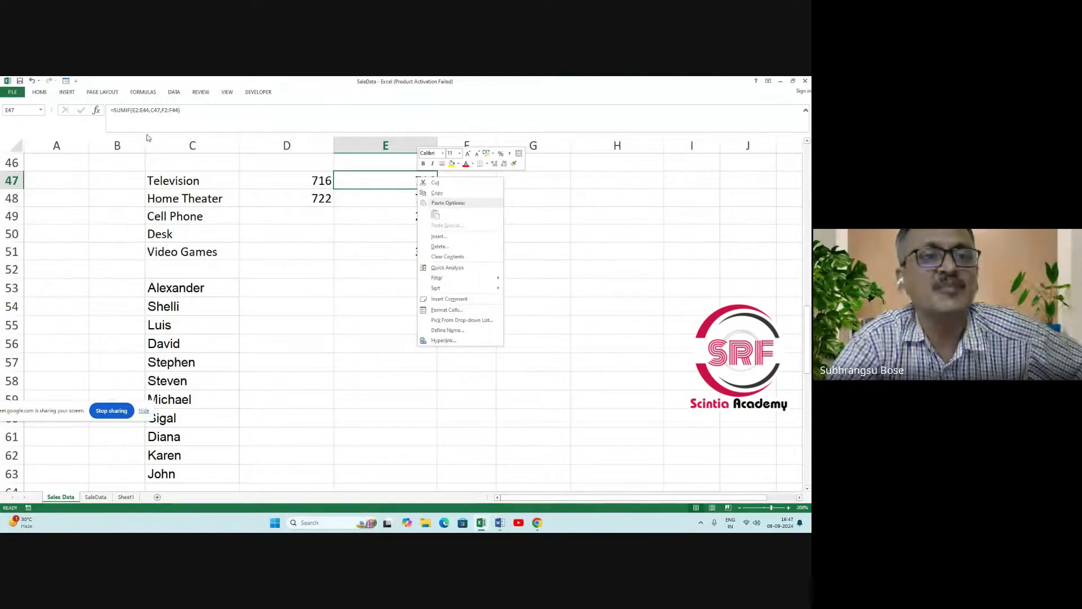
pyautogui.click(437, 193)
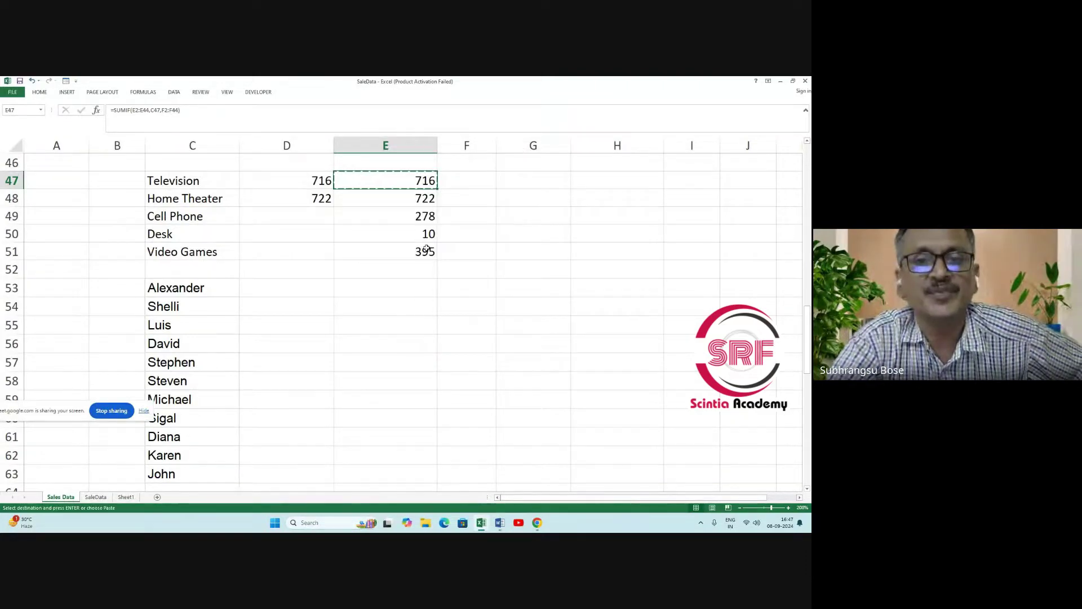
# Paste only the copied SUMIF formula into E53, beside the first name in the salesman list.
pyautogui.click(385, 287)
pyautogui.rightClick(385, 287)
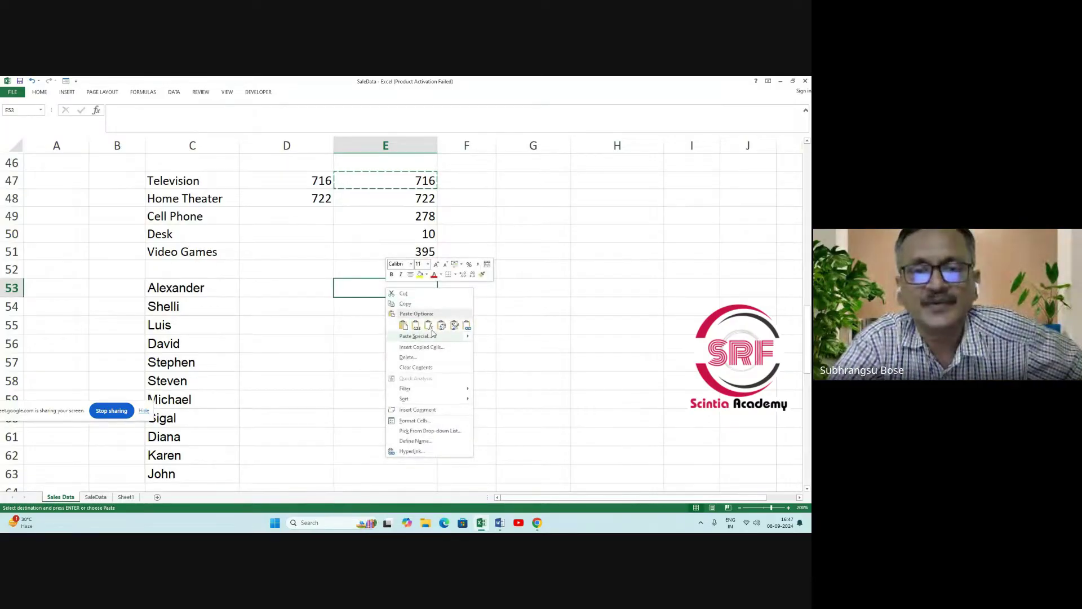
pyautogui.click(429, 325)
pyautogui.click(406, 350)
pyautogui.click(428, 291)
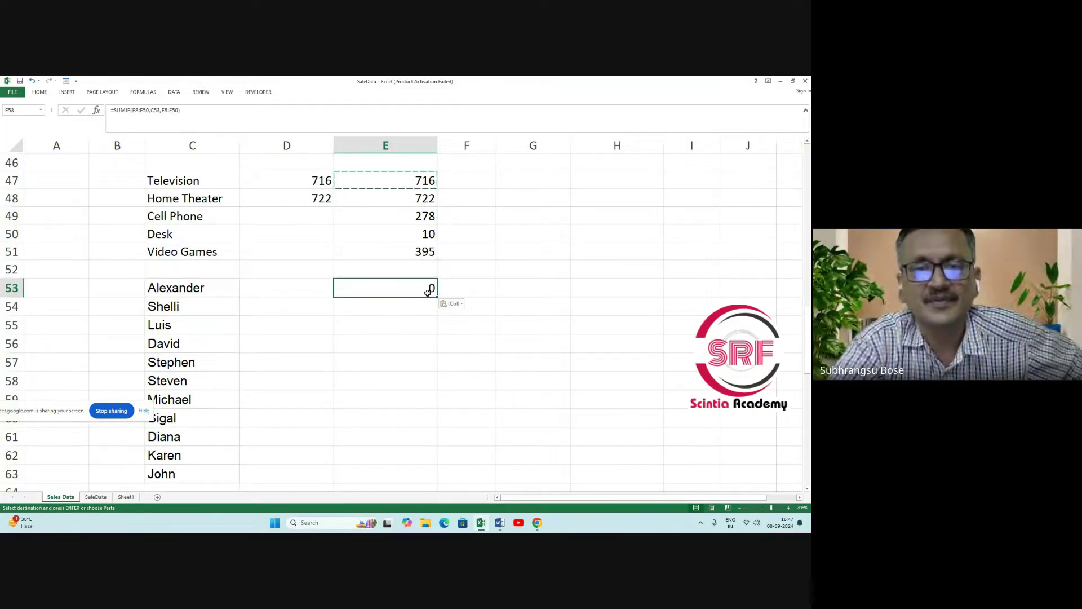
# Examine which data rows the criteria range and sum range of the pasted SUMIF formula in E53 cover.
pyautogui.scroll(4, 555, 365)
pyautogui.scroll(-2, 561, 369)
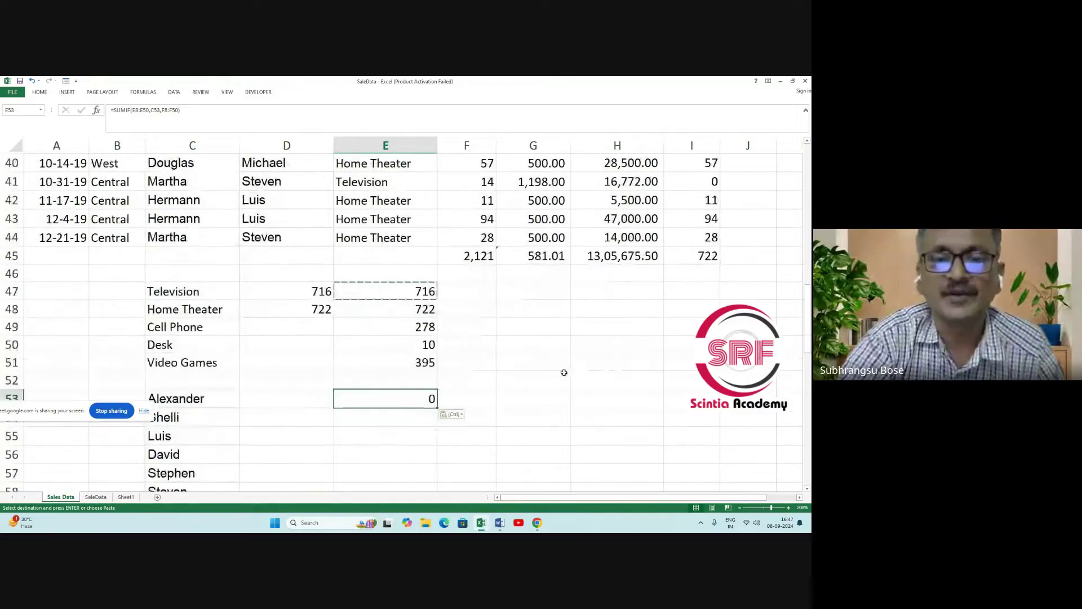
pyautogui.scroll(-1, 563, 373)
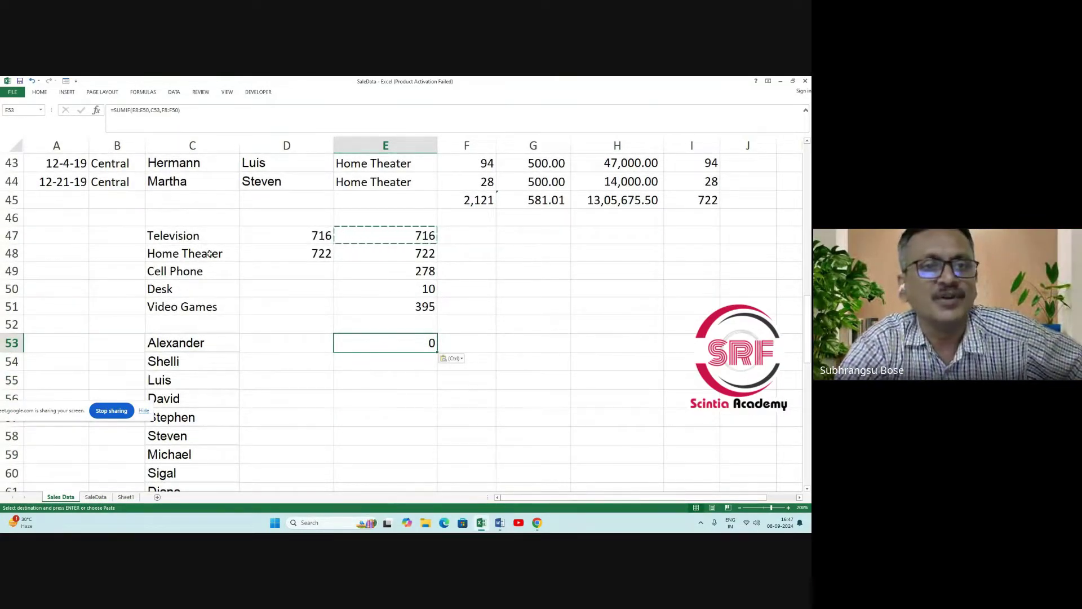
pyautogui.press('F2')
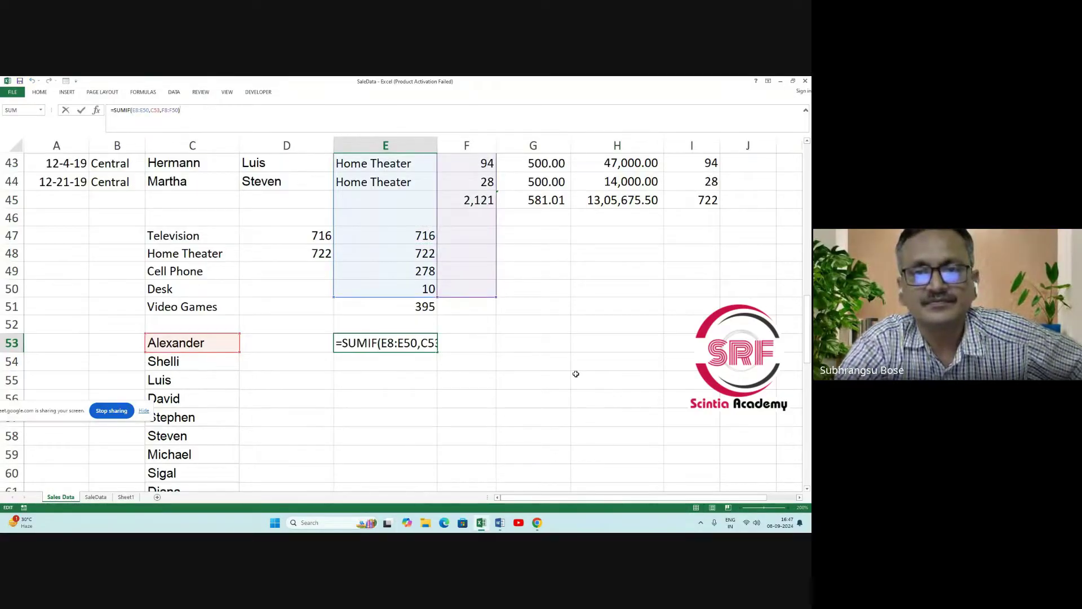
pyautogui.scroll(1, 576, 374)
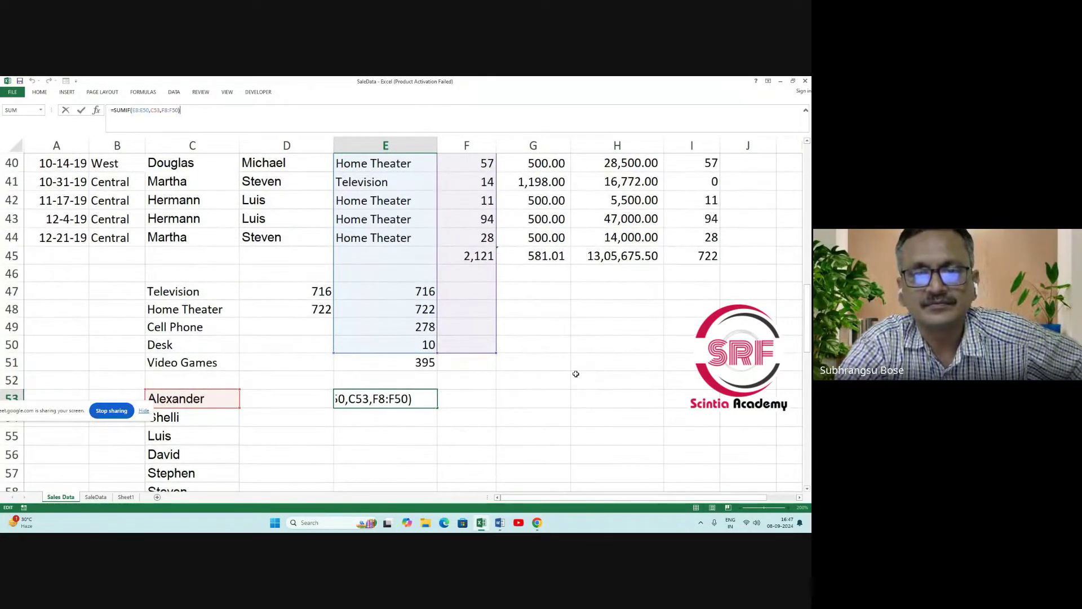
pyautogui.scroll(10, 576, 374)
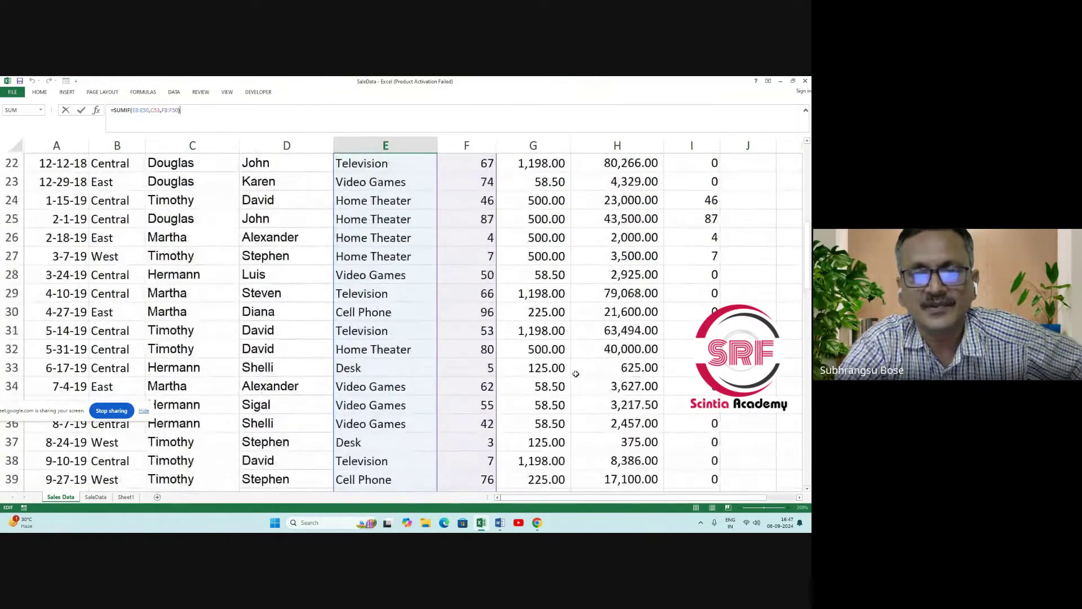
pyautogui.scroll(3, 576, 374)
pyautogui.scroll(-11, 576, 374)
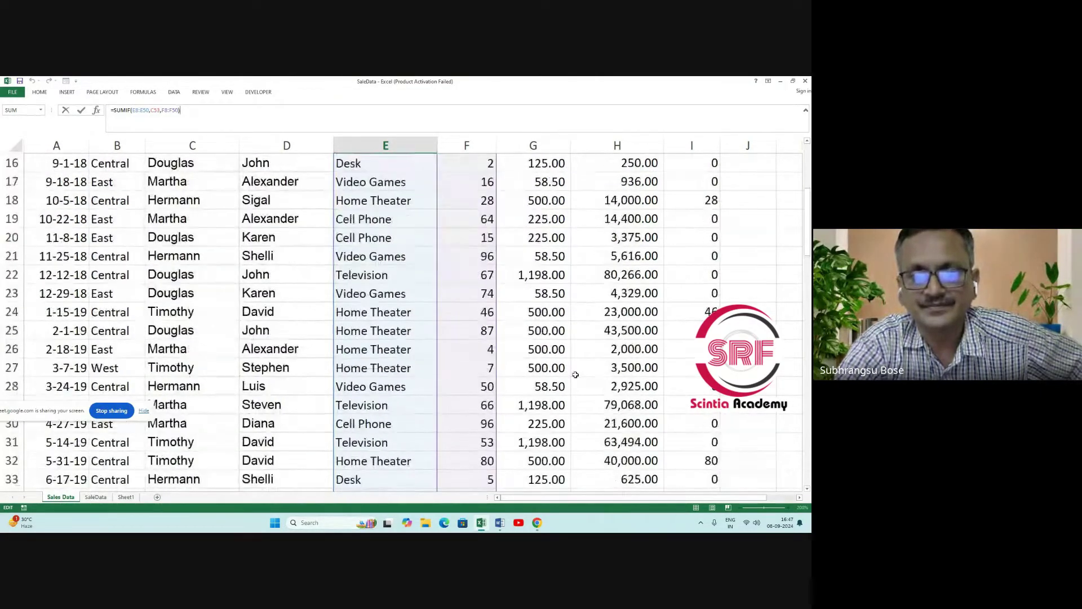
pyautogui.scroll(-1, 574, 376)
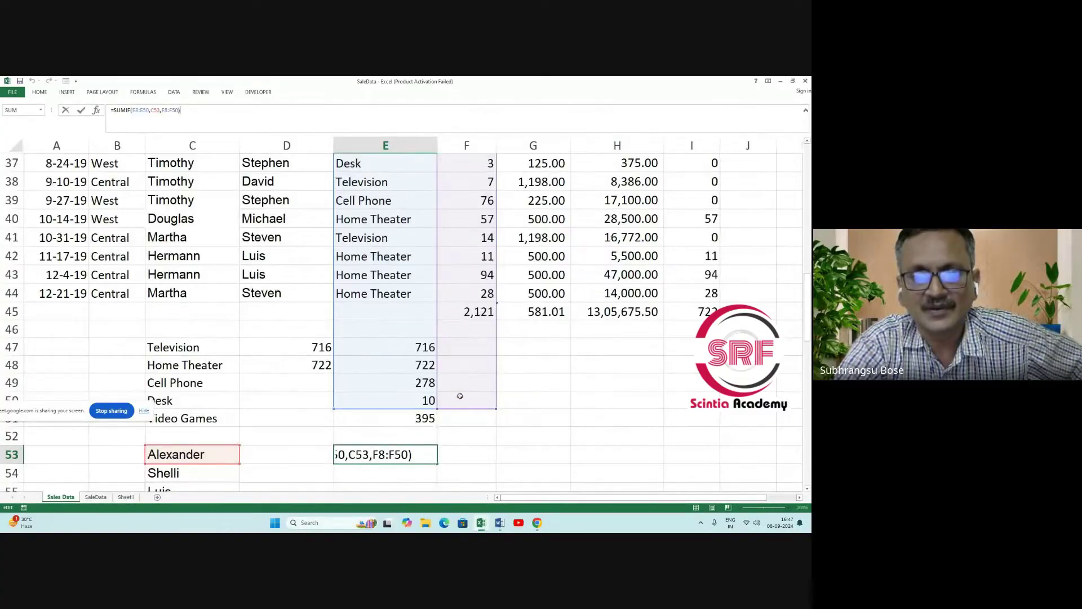
pyautogui.scroll(12, 461, 397)
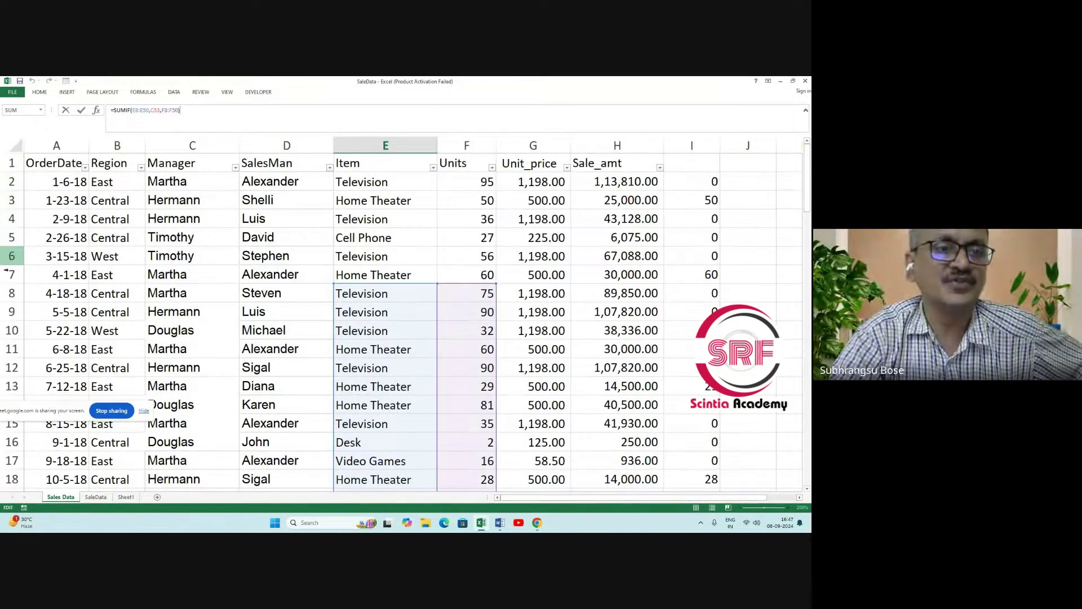
pyautogui.scroll(-3, 424, 391)
pyautogui.scroll(-10, 424, 391)
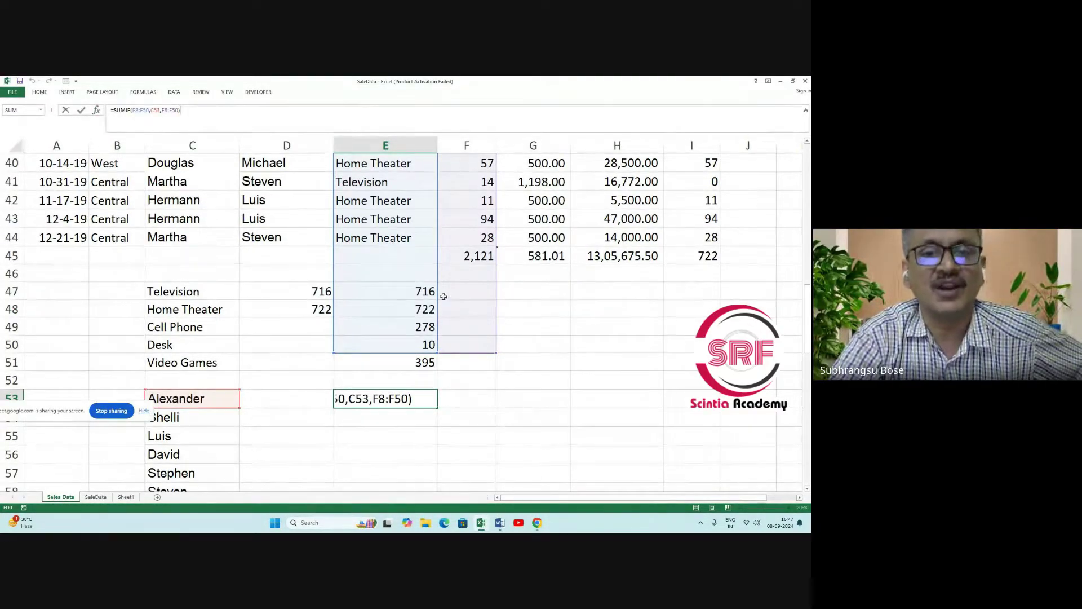
pyautogui.click(541, 413)
# Lock the column of the criteria range's first reference as $E2 in the Television SUMIF formula in E47.
pyautogui.click(409, 294)
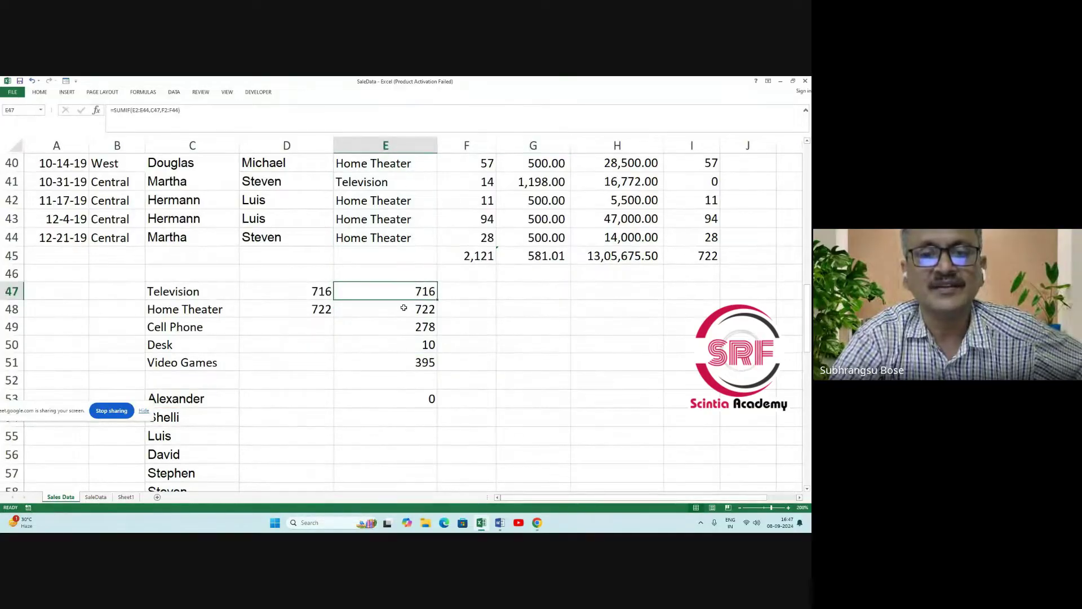
pyautogui.scroll(2, 403, 307)
pyautogui.click(131, 112)
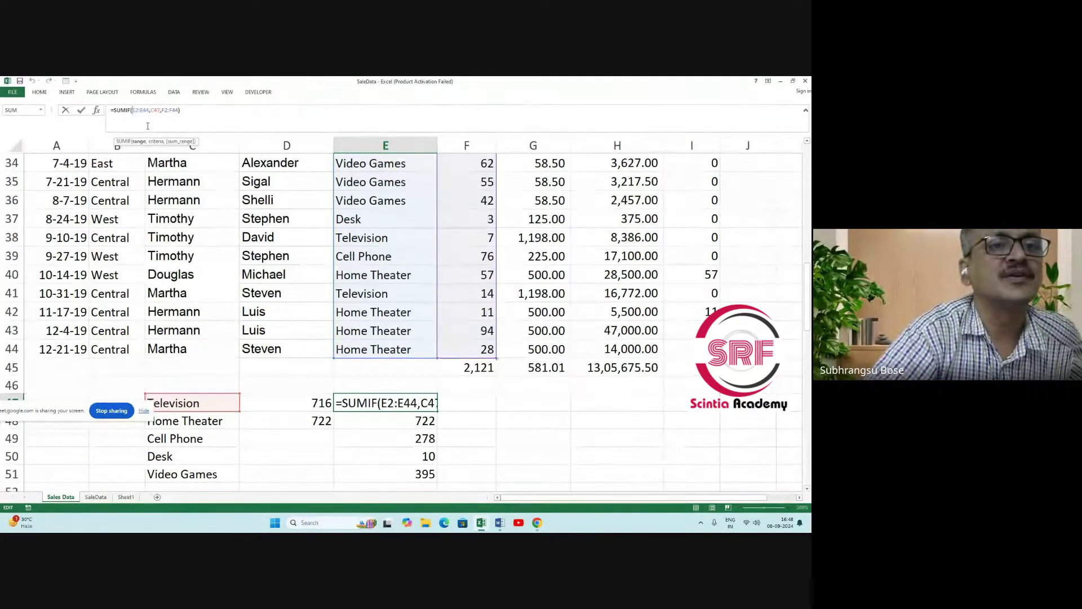
pyautogui.click(479, 440)
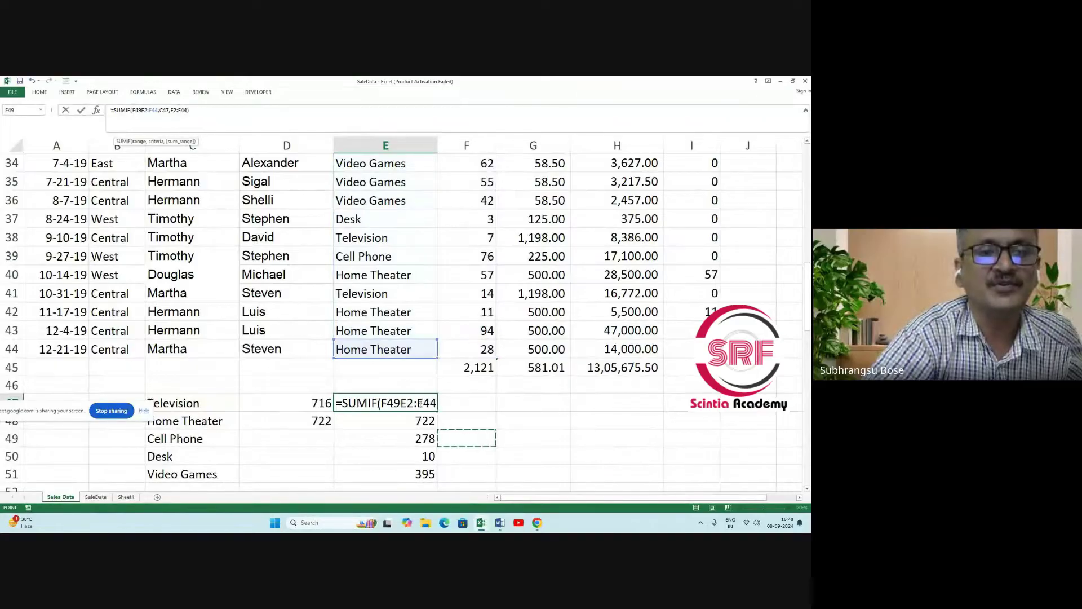
pyautogui.click(32, 80)
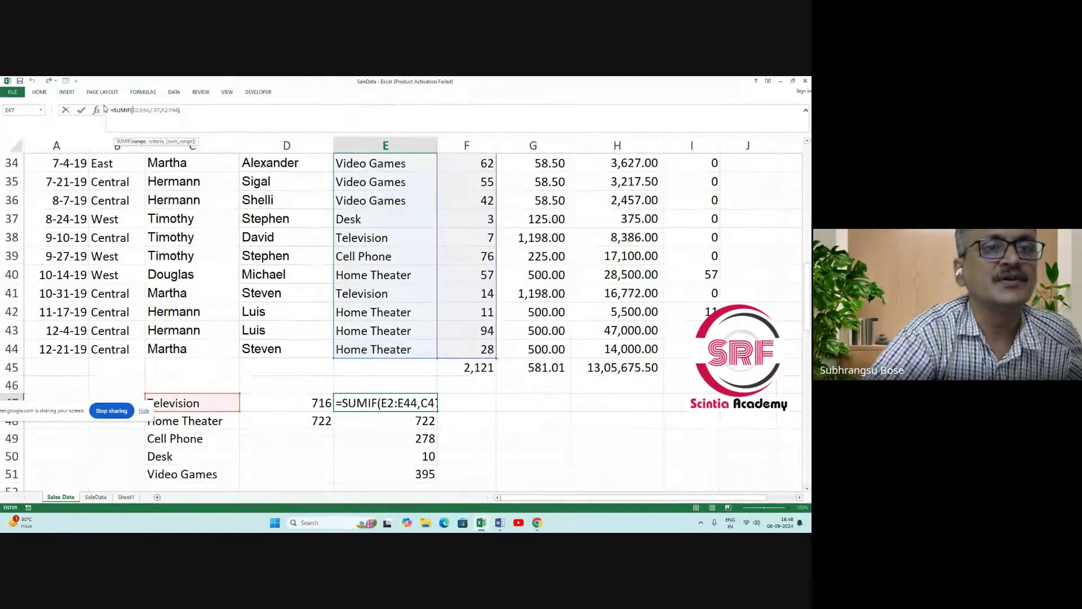
pyautogui.click(133, 110)
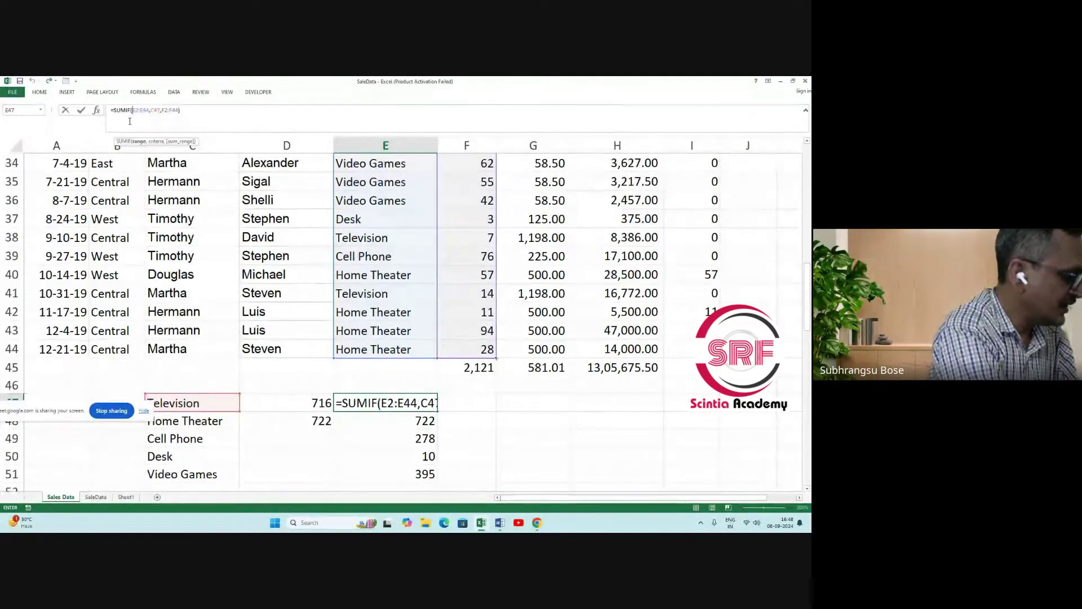
pyautogui.write('$')
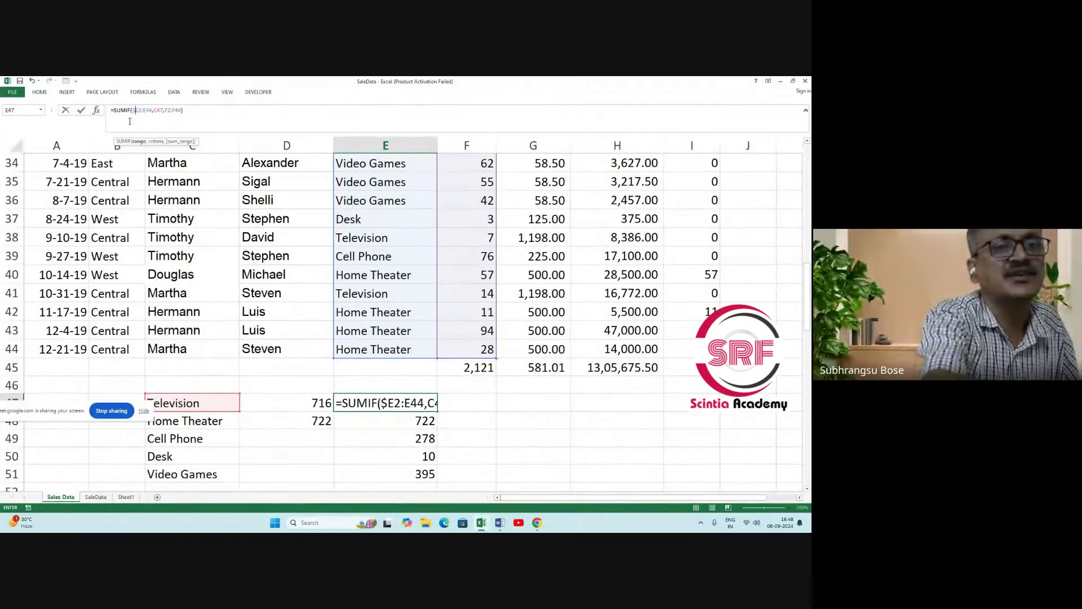
pyautogui.press('Tab')
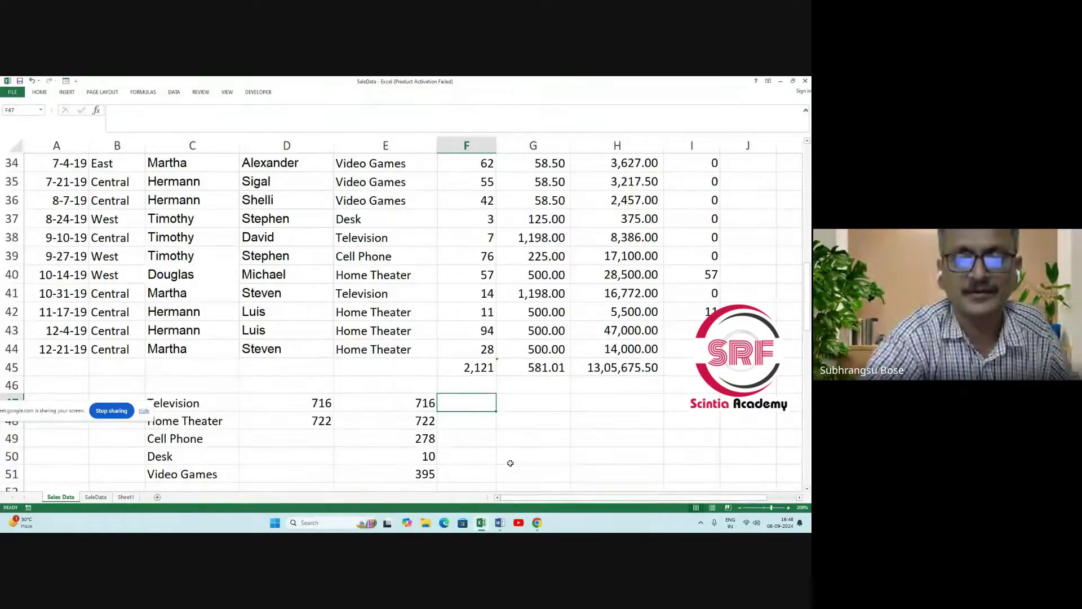
# Make the whole criteria range in E47's SUMIF formula absolute as $E$2:$E$44.
pyautogui.click(394, 400)
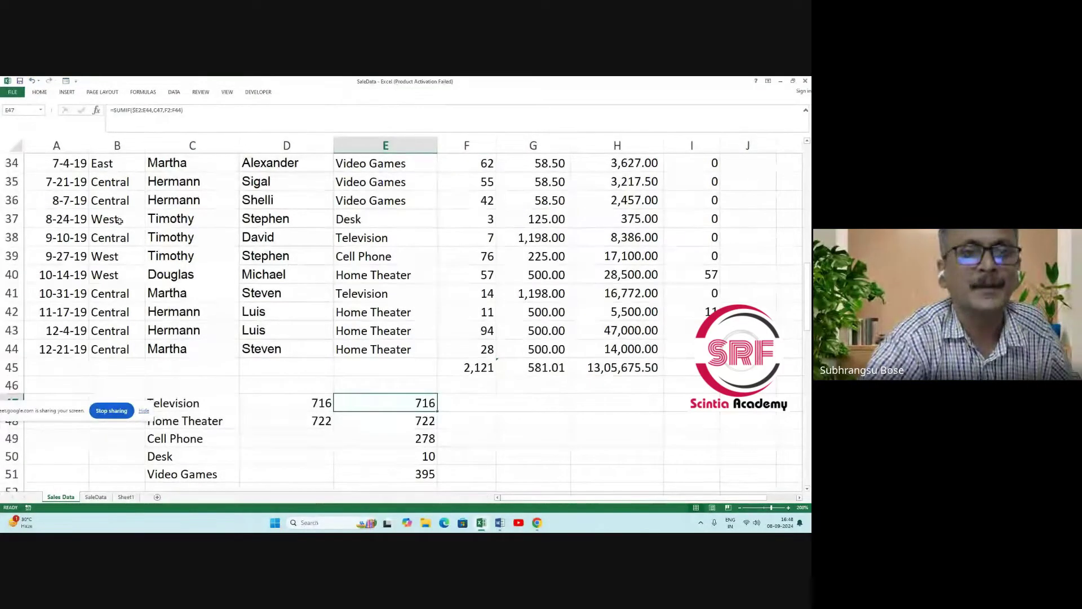
pyautogui.click(137, 111)
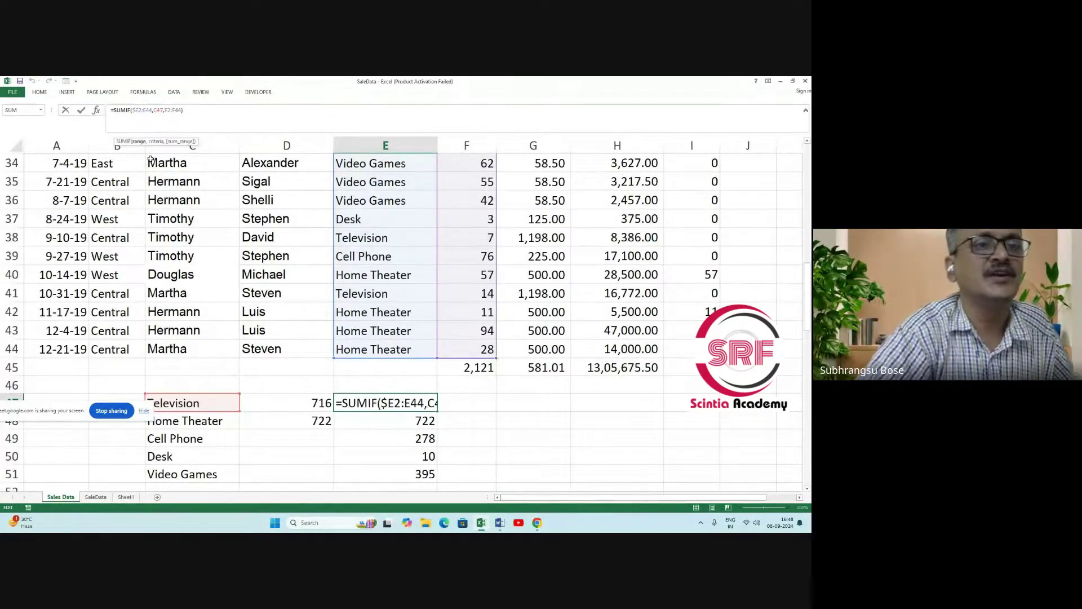
pyautogui.write('$')
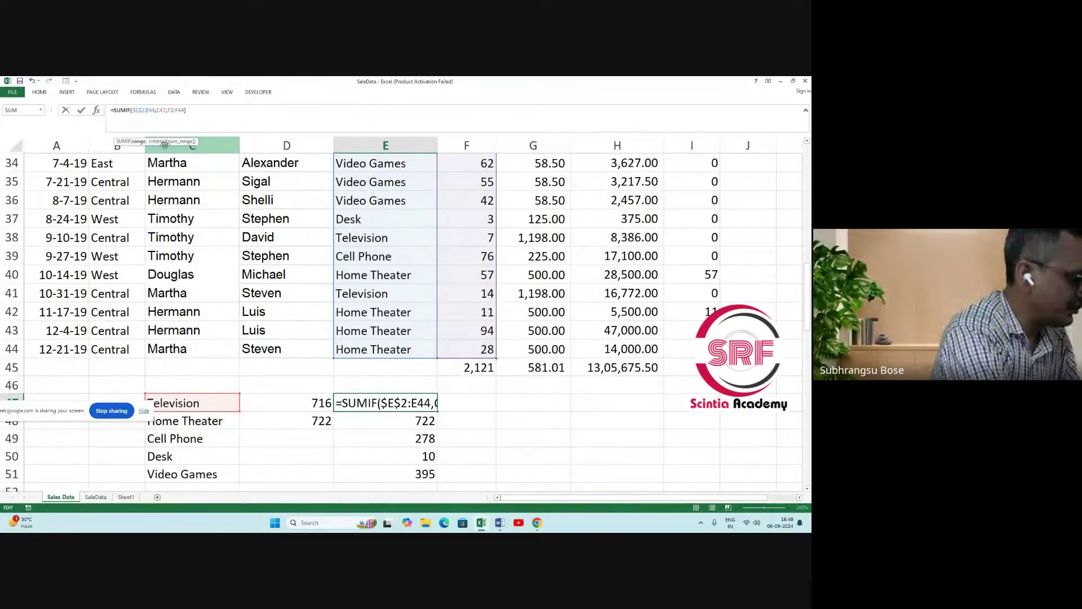
pyautogui.write('$E')
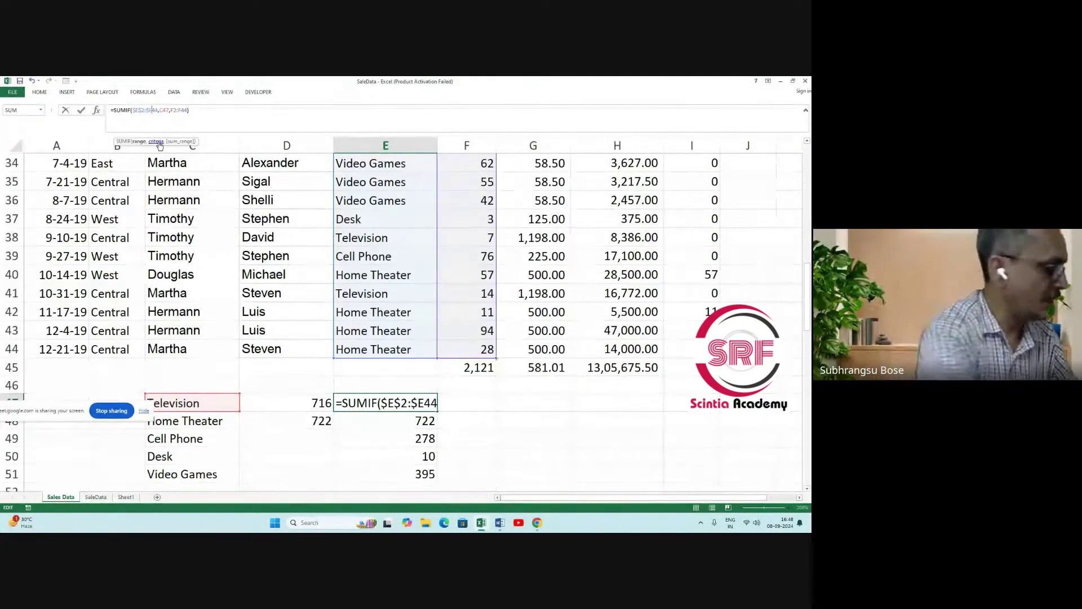
pyautogui.write('$')
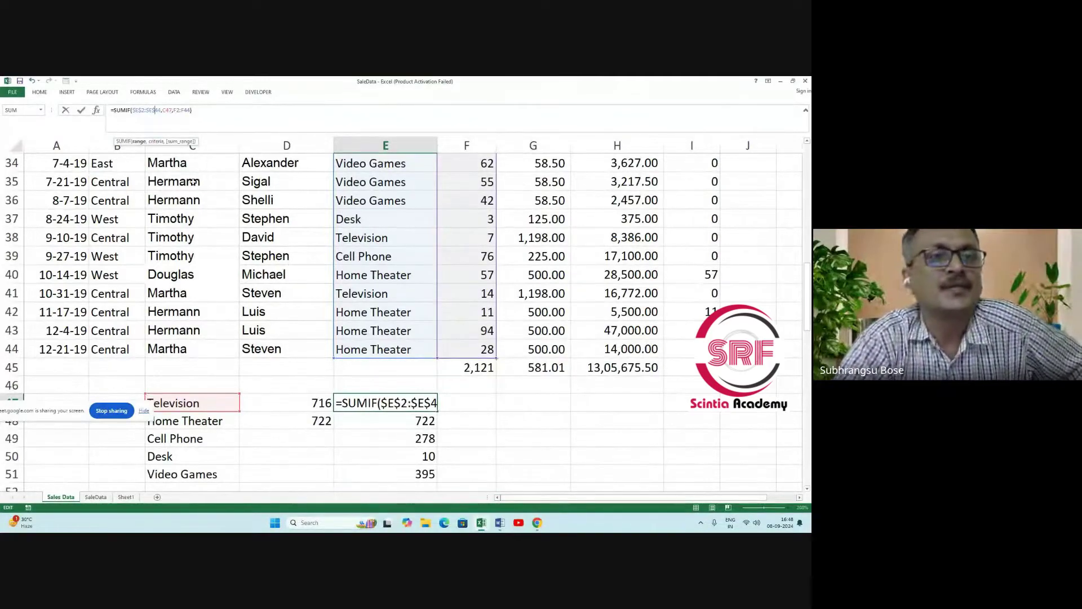
# Make the sum range in E47's SUMIF formula absolute as $F$2:$F$44 and commit the formula.
pyautogui.click(174, 111)
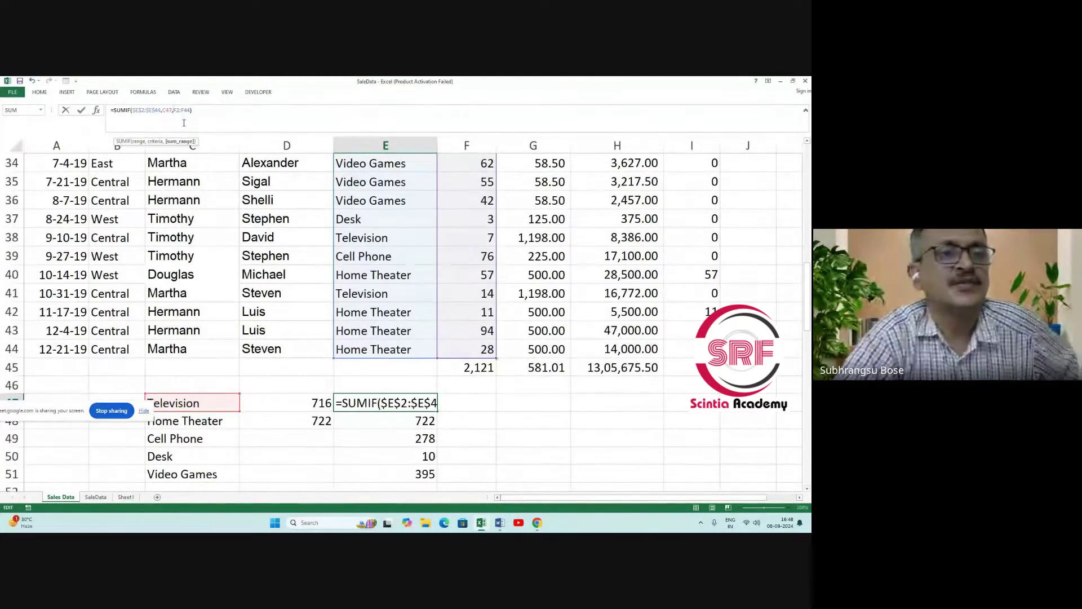
pyautogui.write('$E')
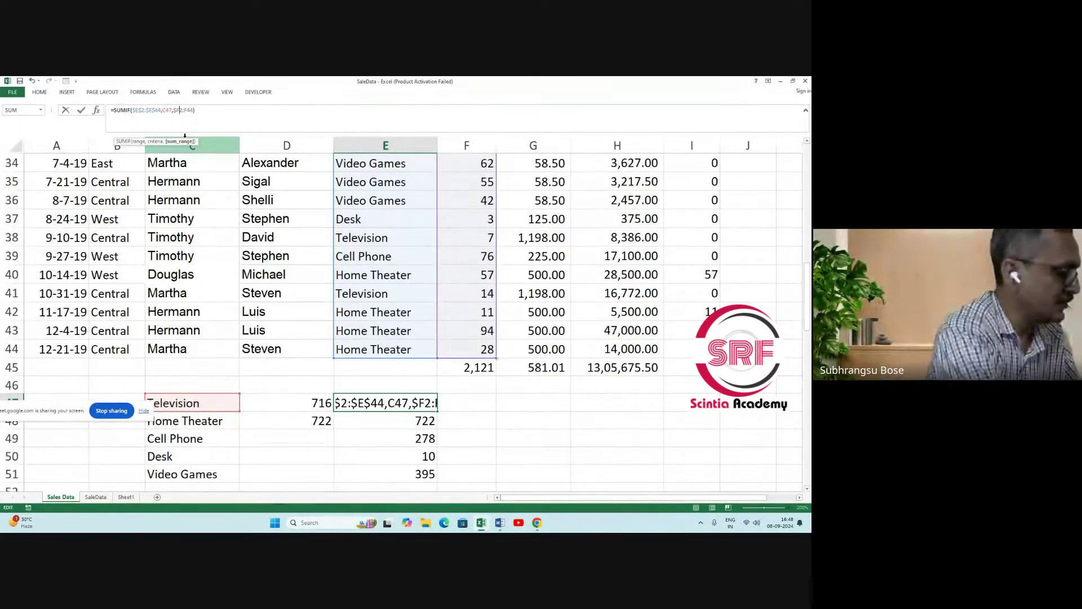
pyautogui.write('$')
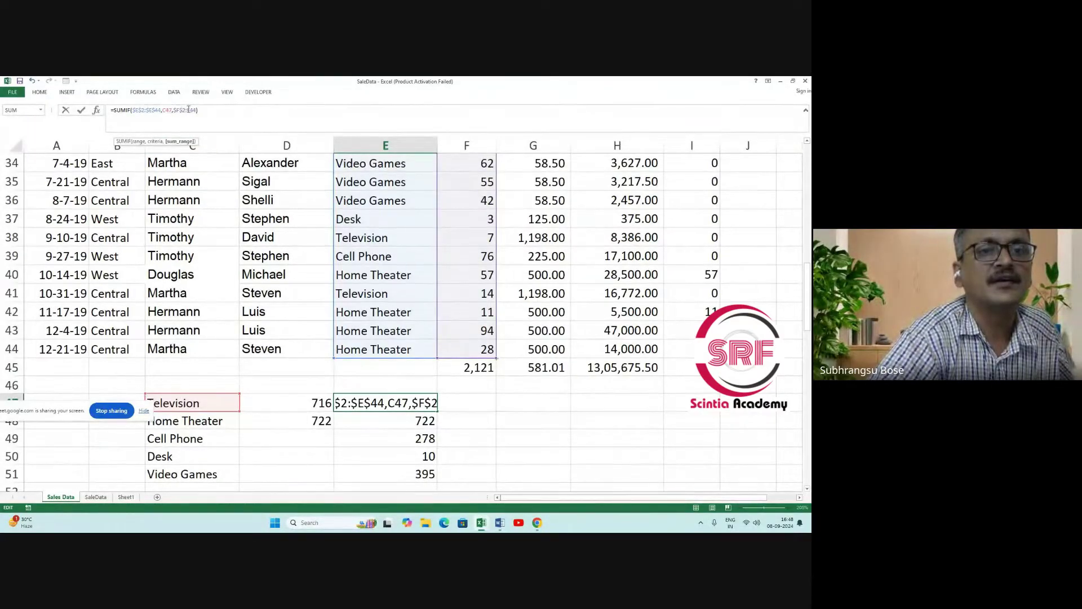
pyautogui.press('Right')
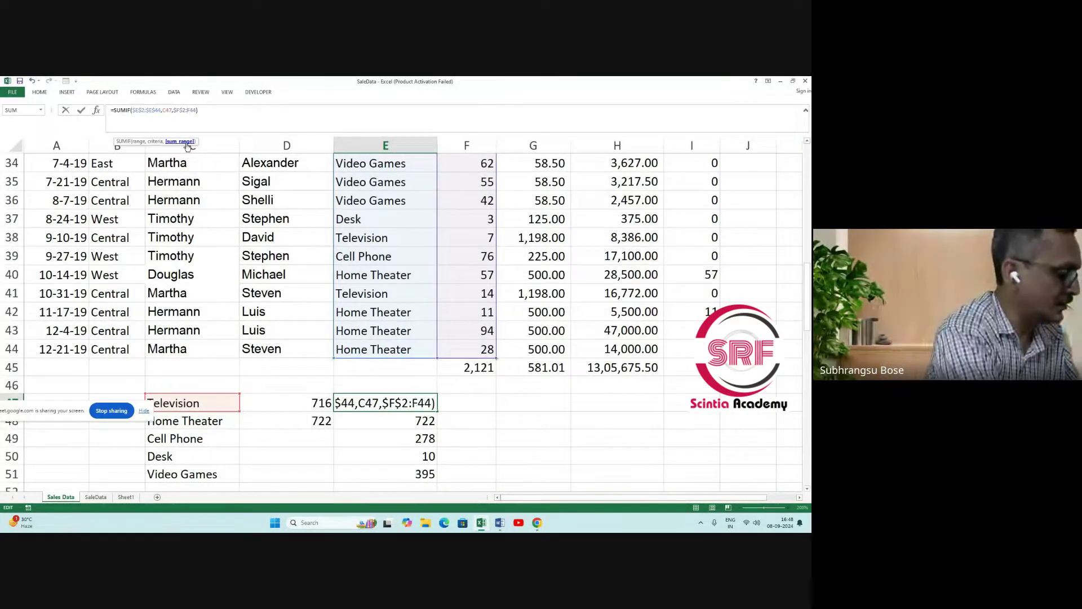
pyautogui.write('$')
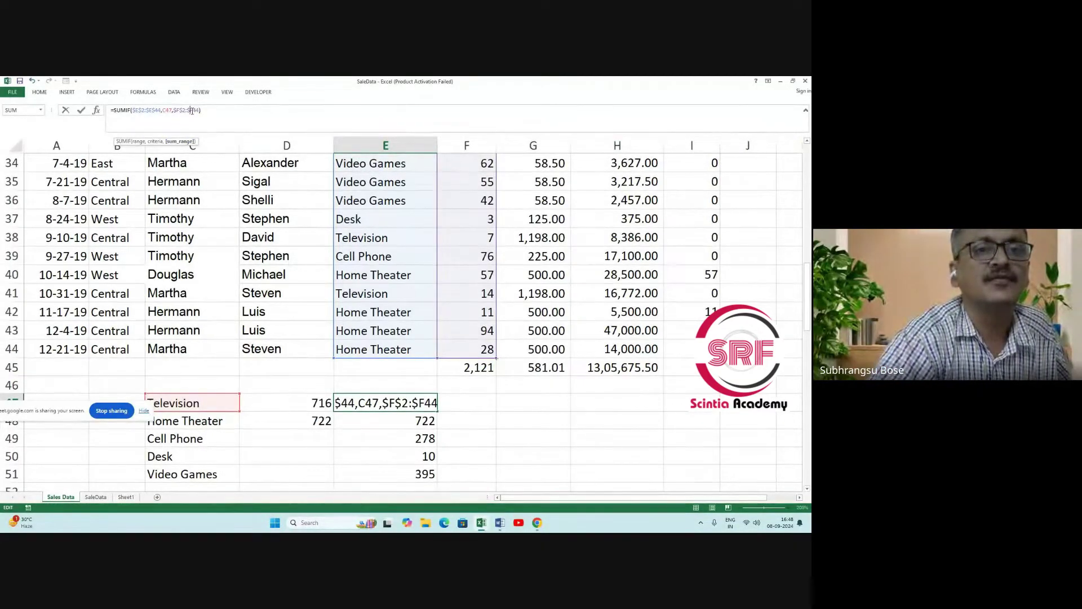
pyautogui.write('$')
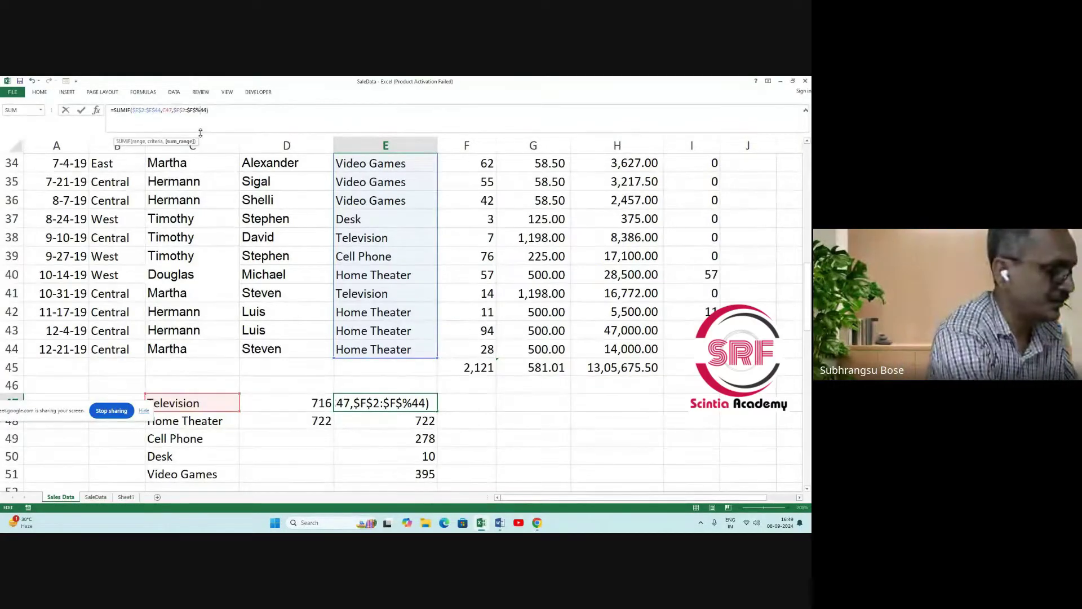
pyautogui.write('%')
pyautogui.press('BackSpace')
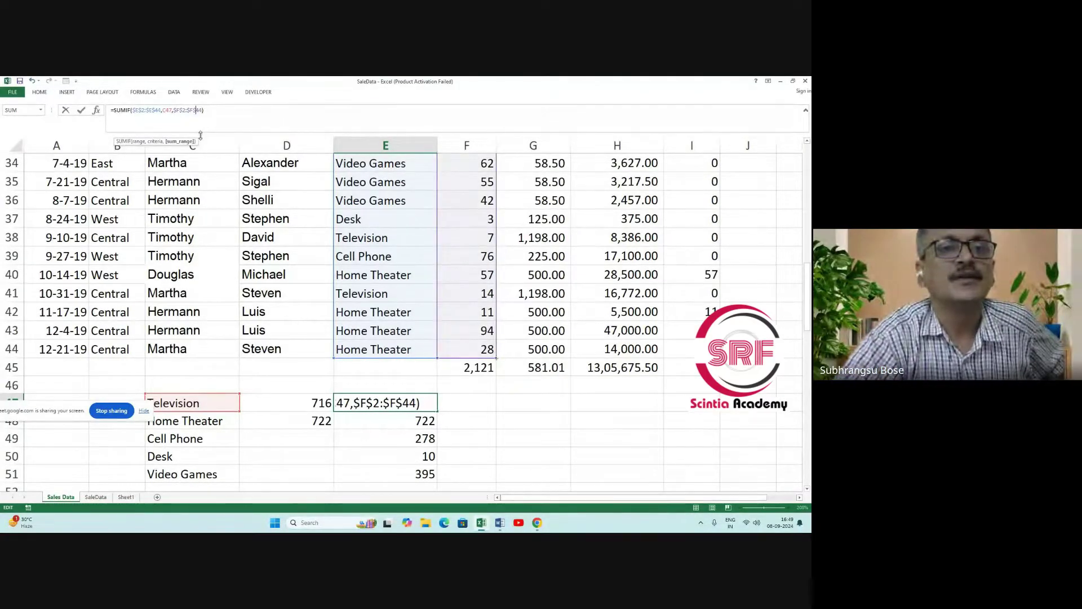
pyautogui.click(499, 456)
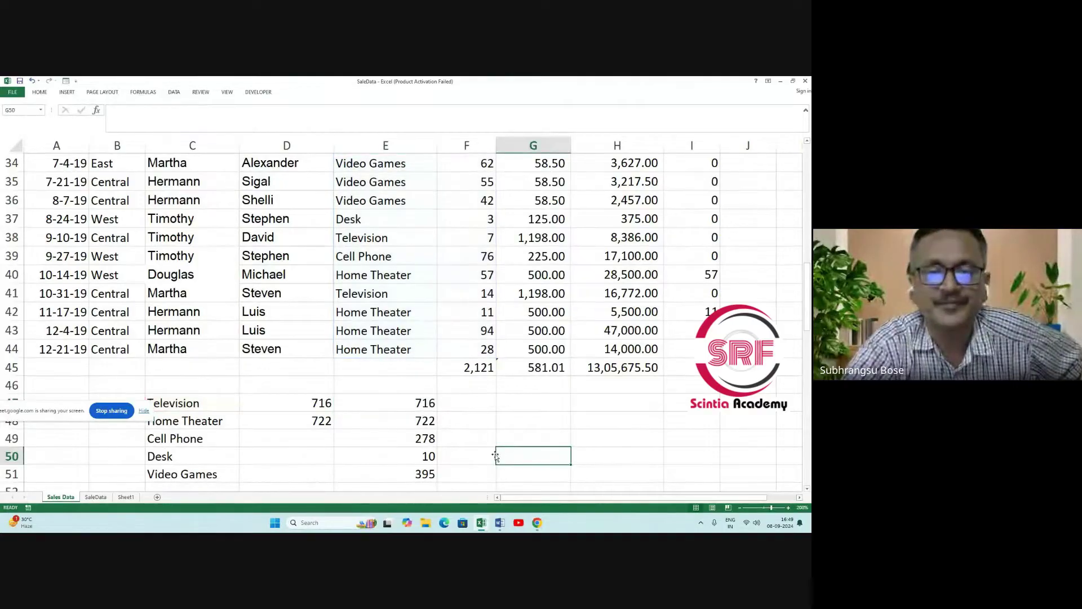
# Copy the absolute-reference SUMIF formula from E47 and paste only the formula into E53 for the first salesman.
pyautogui.click(411, 398)
pyautogui.rightClick(411, 398)
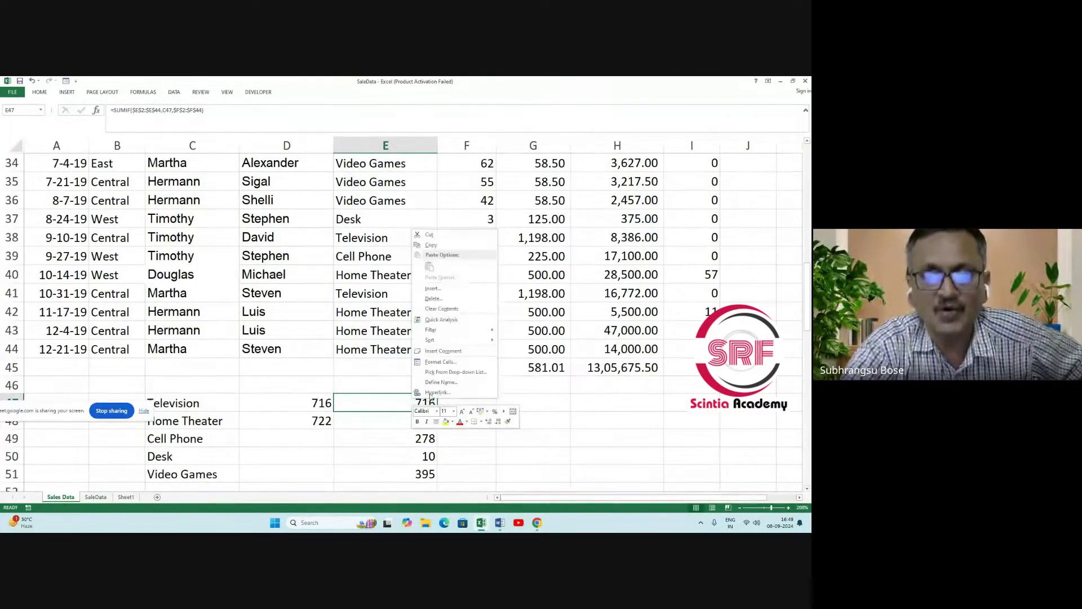
pyautogui.click(446, 243)
pyautogui.scroll(-3, 451, 293)
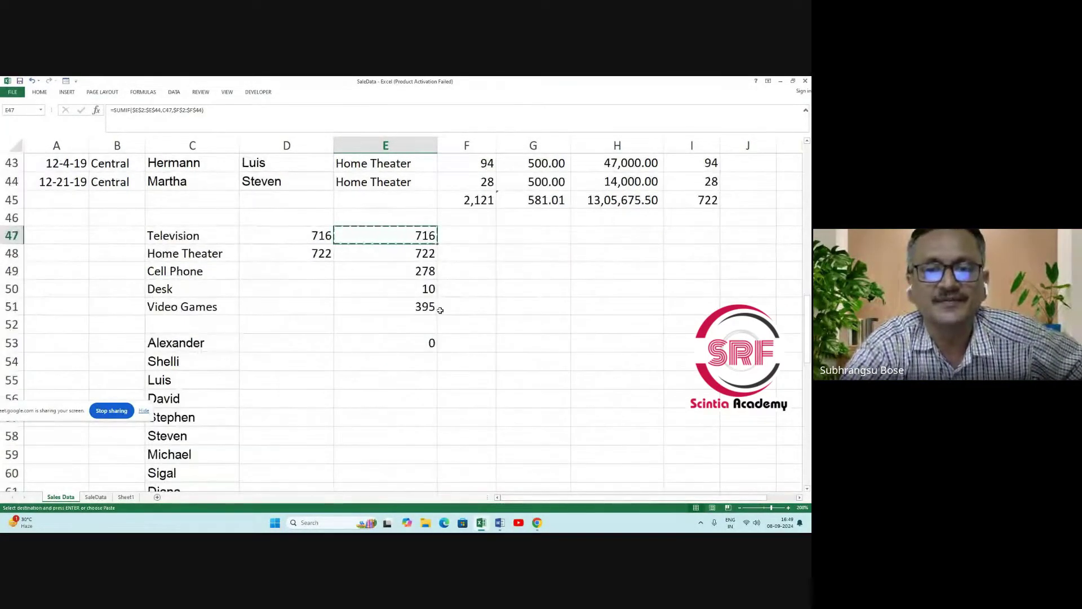
pyautogui.click(390, 341)
pyautogui.rightClick(391, 341)
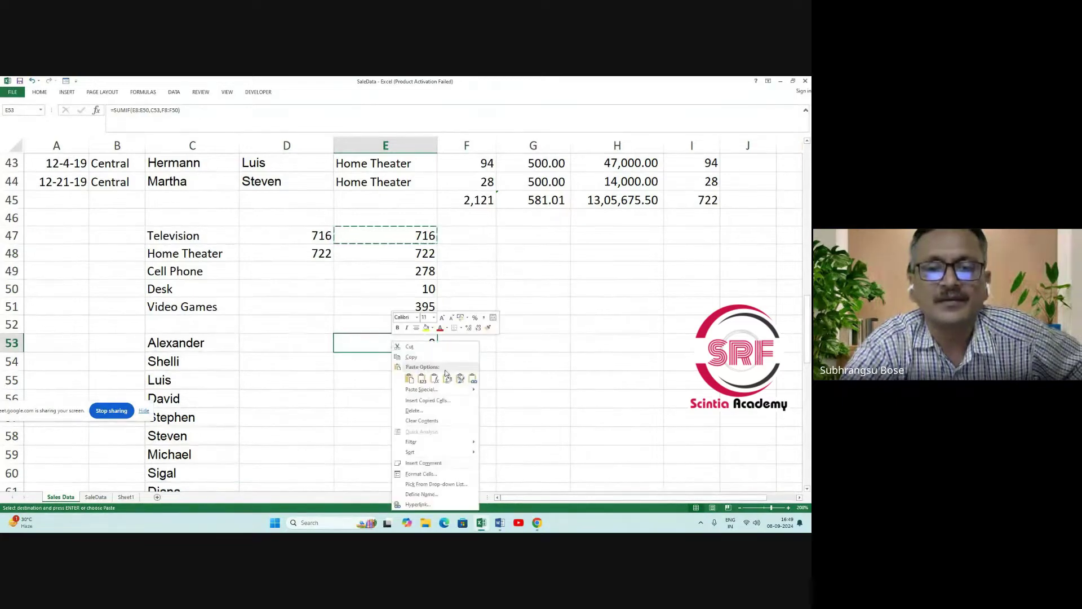
pyautogui.click(436, 380)
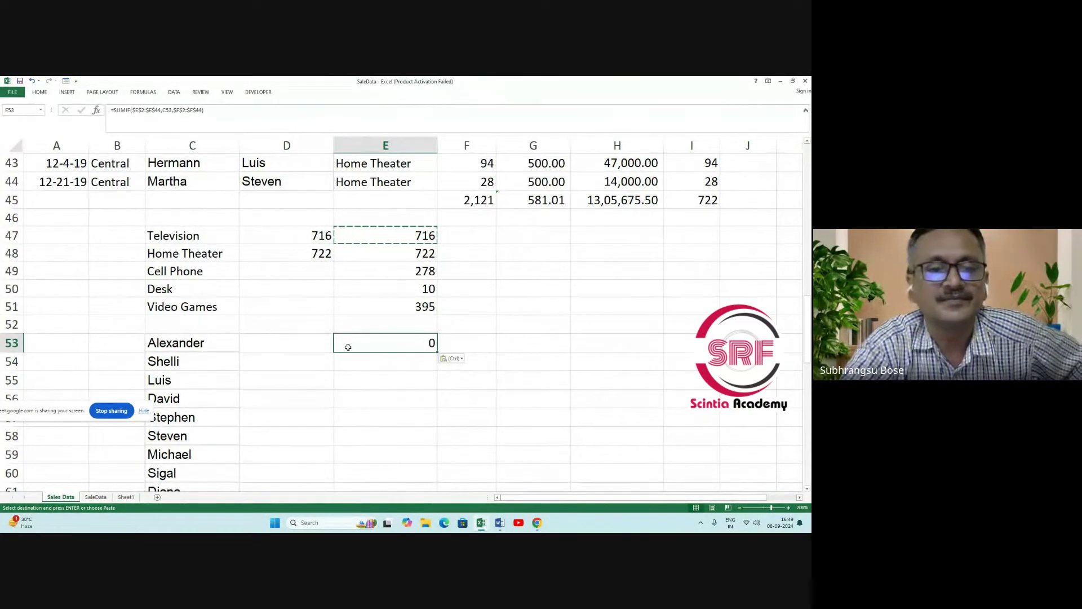
# Examine which data columns the SUMIF formula pasted into E53 covers and compare it with the source formula in E47.
pyautogui.scroll(1, 354, 352)
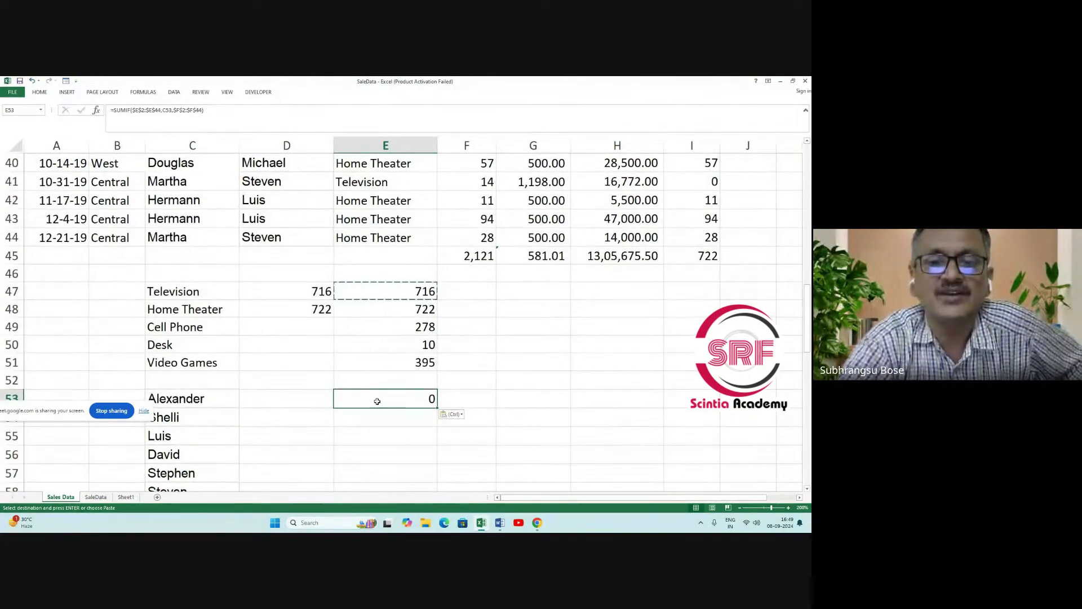
pyautogui.click(214, 108)
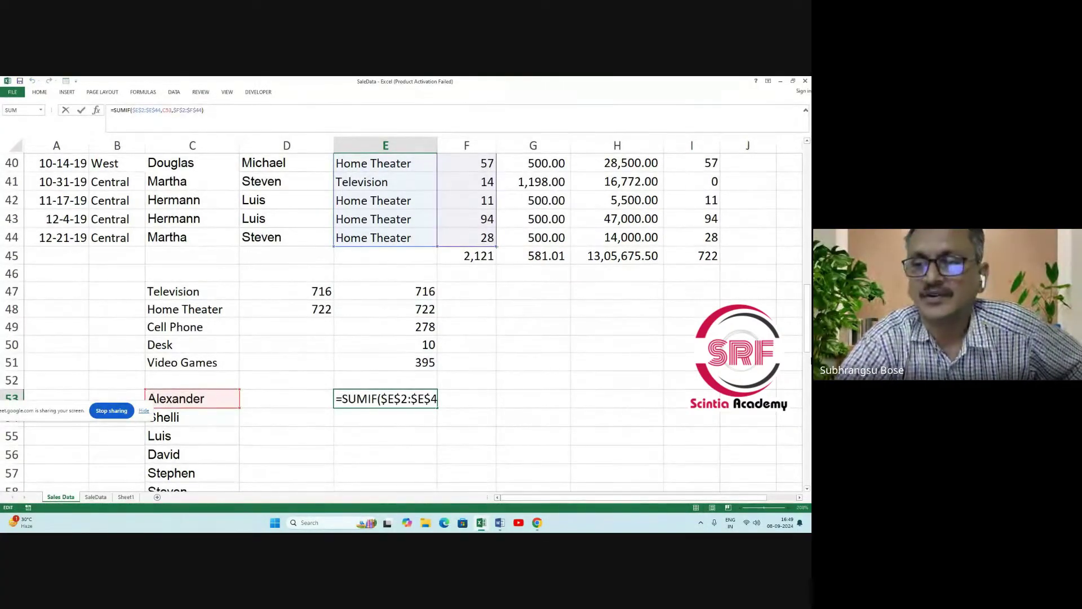
pyautogui.moveTo(809, 358)
pyautogui.mouseDown()
pyautogui.moveTo(809, 193)
pyautogui.moveTo(809, 353)
pyautogui.moveTo(806, 341)
pyautogui.mouseUp()
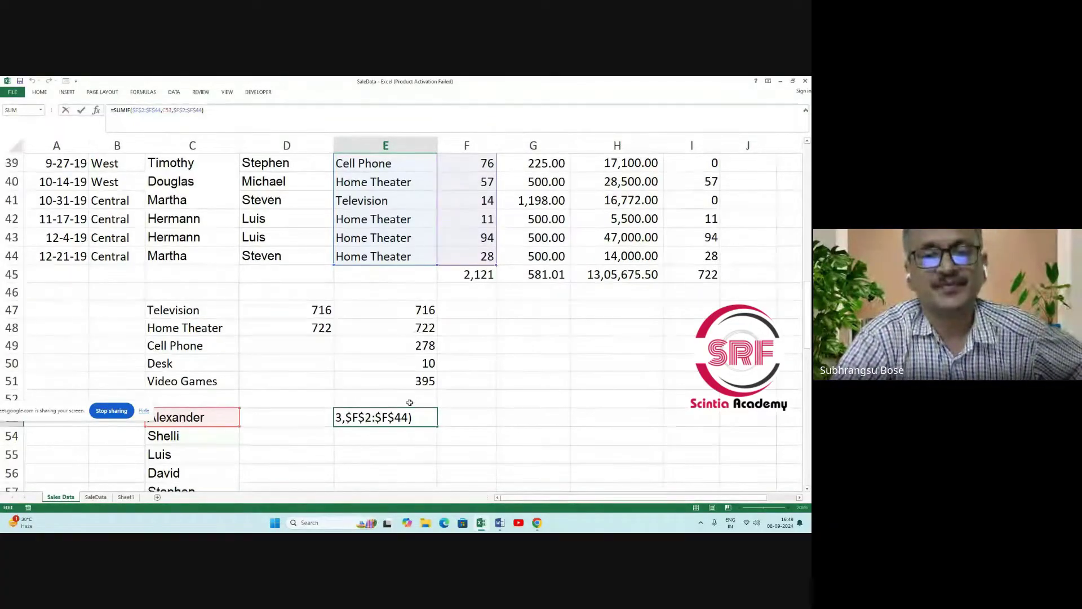
pyautogui.click(402, 465)
pyautogui.click(399, 455)
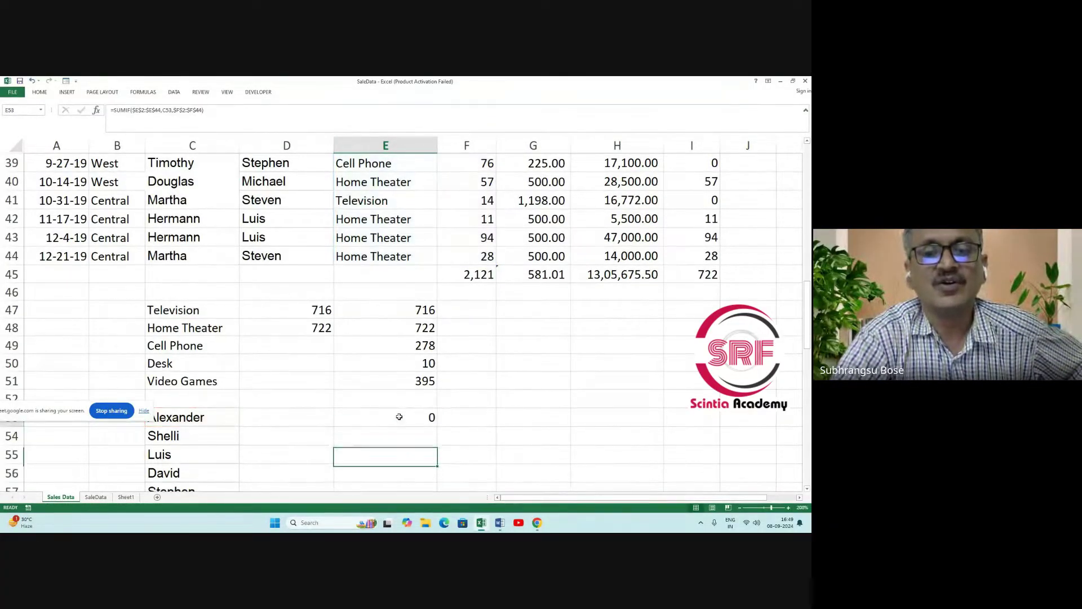
pyautogui.click(399, 417)
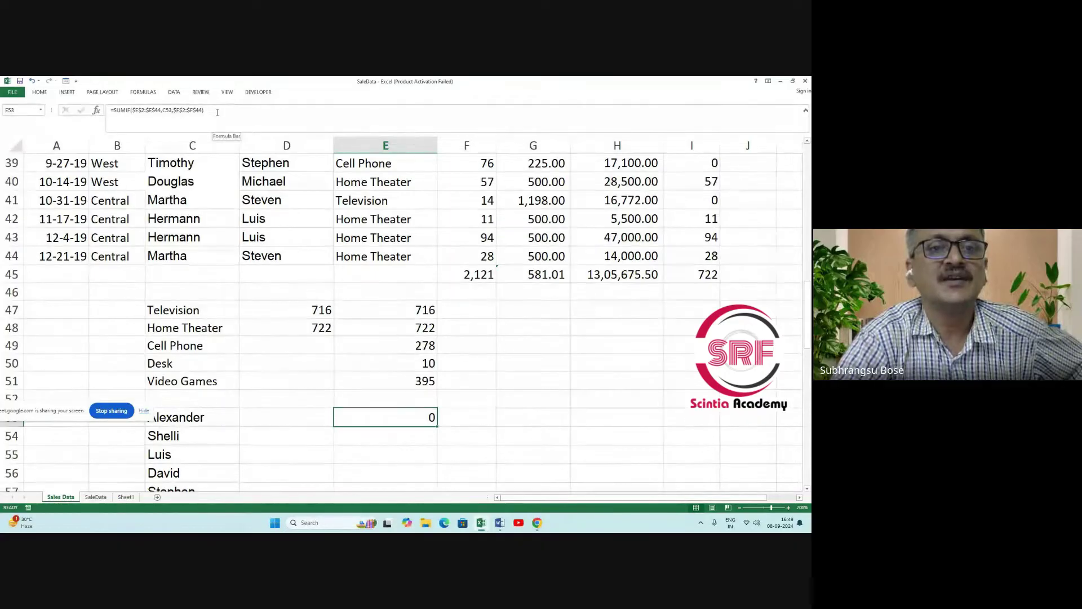
pyautogui.scroll(13, 274, 243)
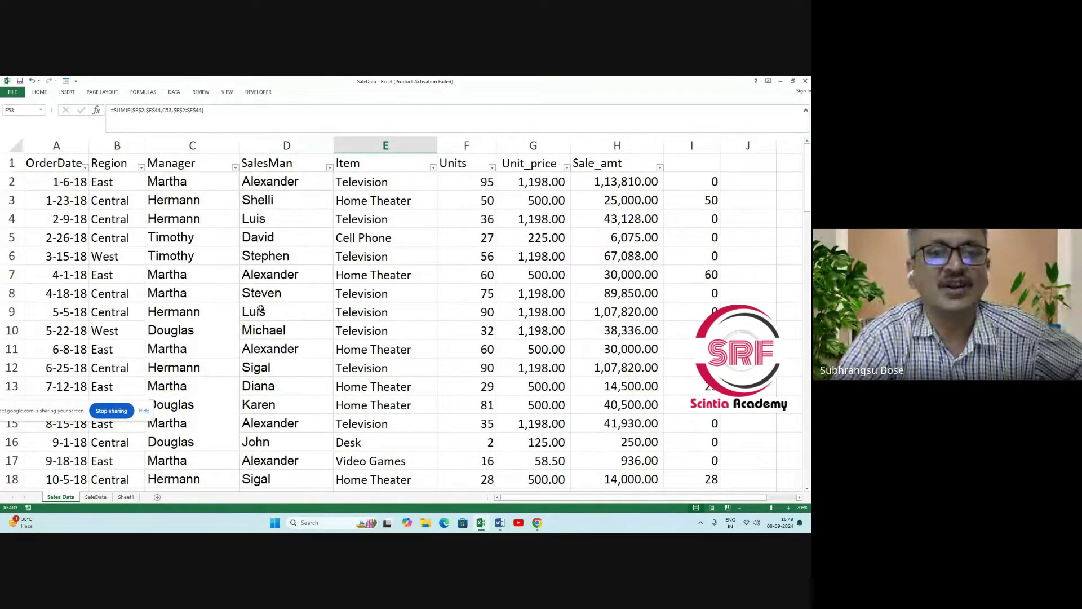
pyautogui.scroll(-14, 382, 301)
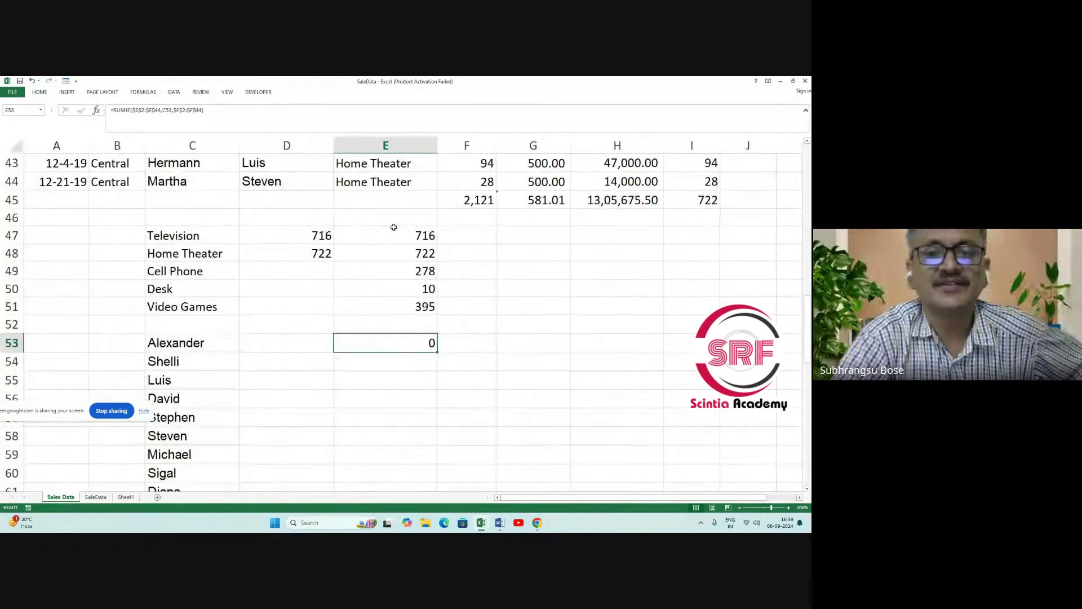
pyautogui.click(399, 239)
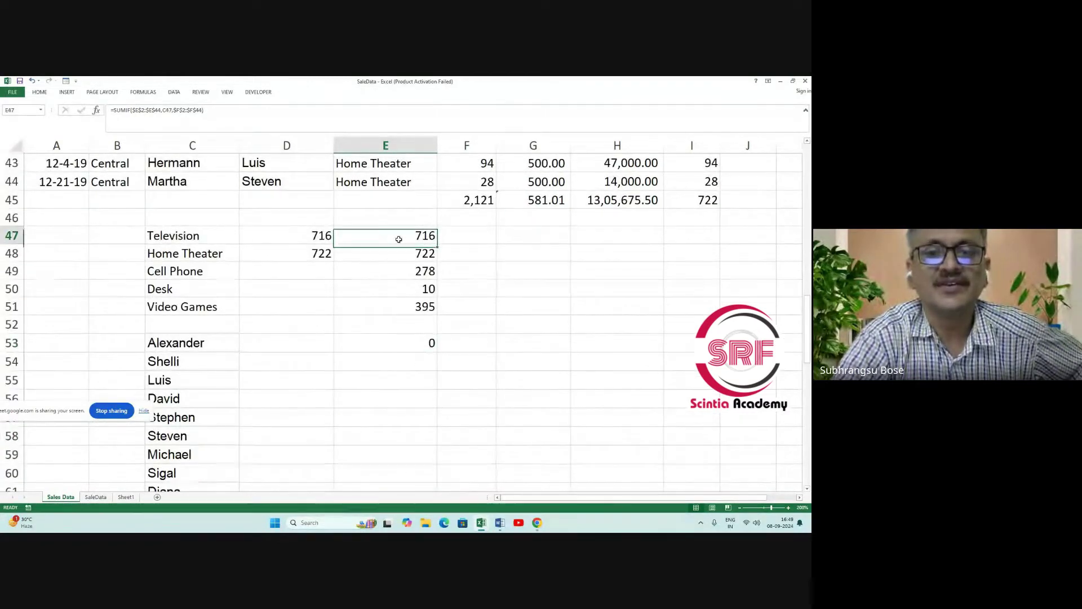
pyautogui.click(398, 347)
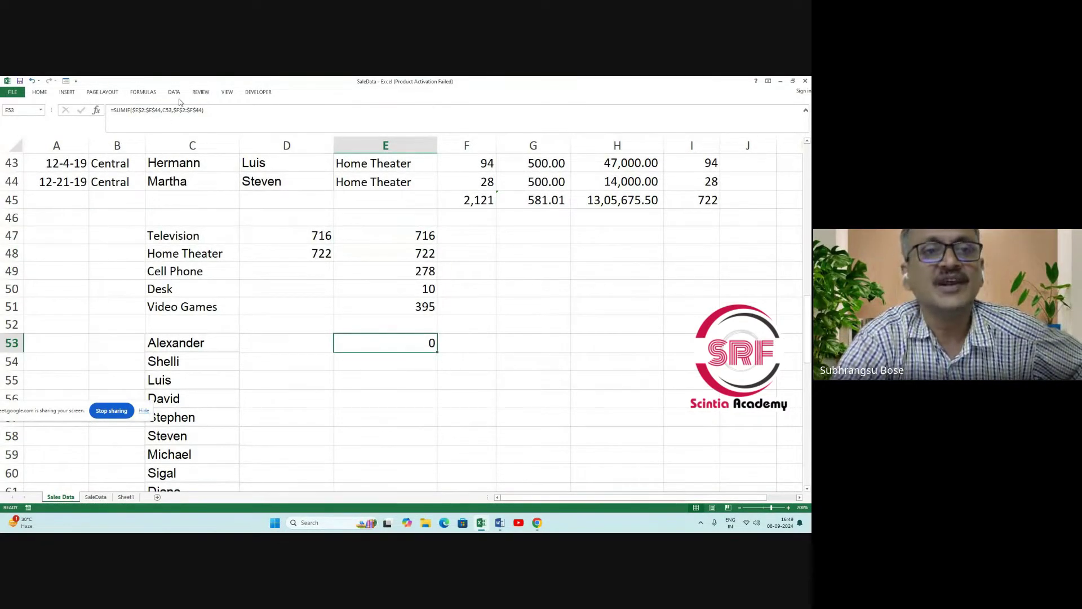
pyautogui.click(225, 111)
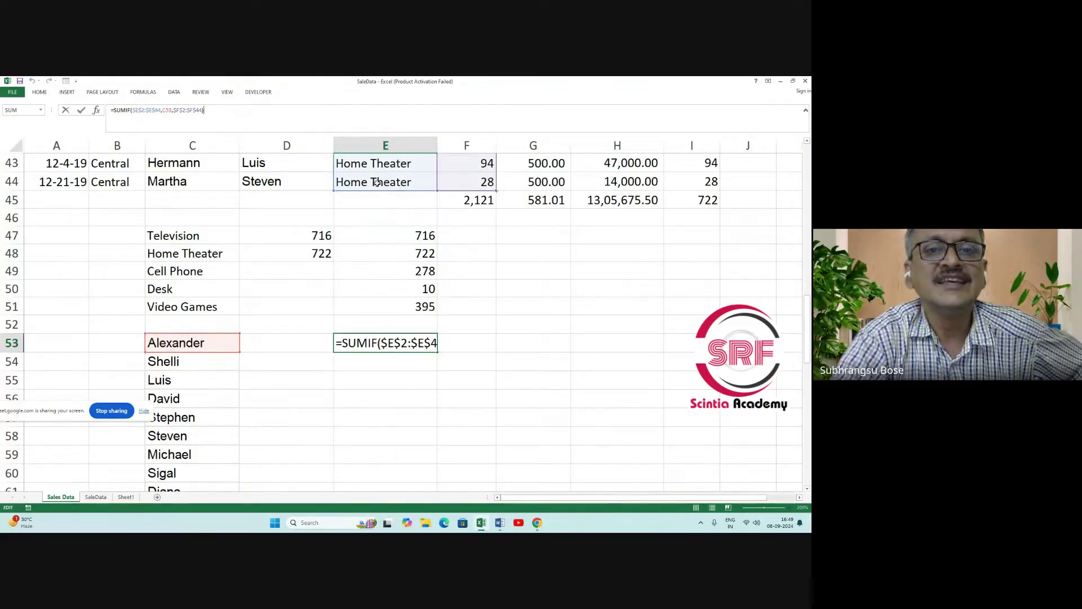
pyautogui.scroll(5, 377, 182)
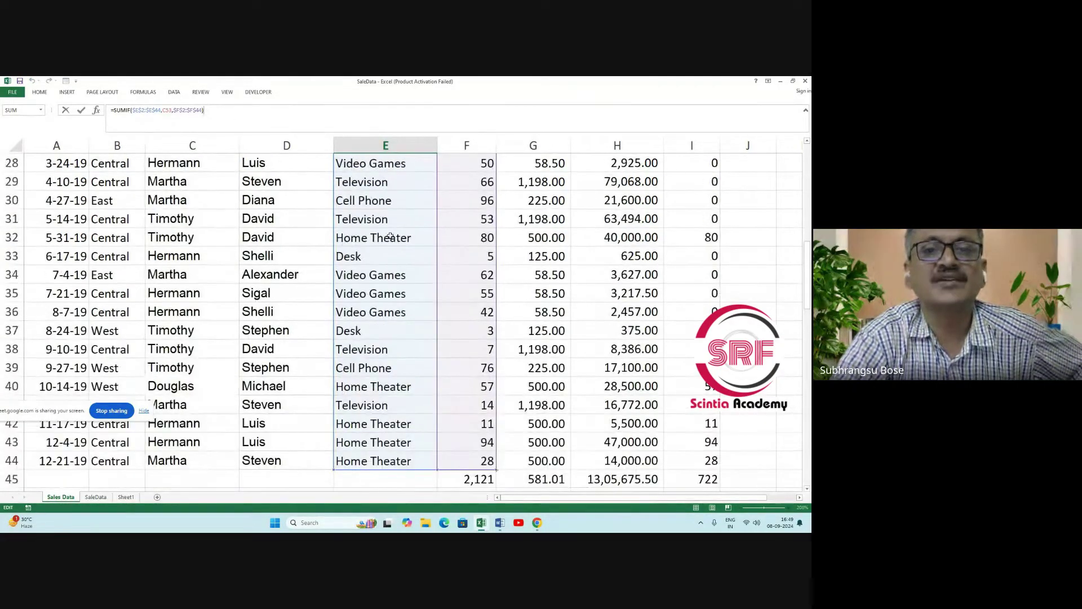
pyautogui.scroll(-6, 390, 237)
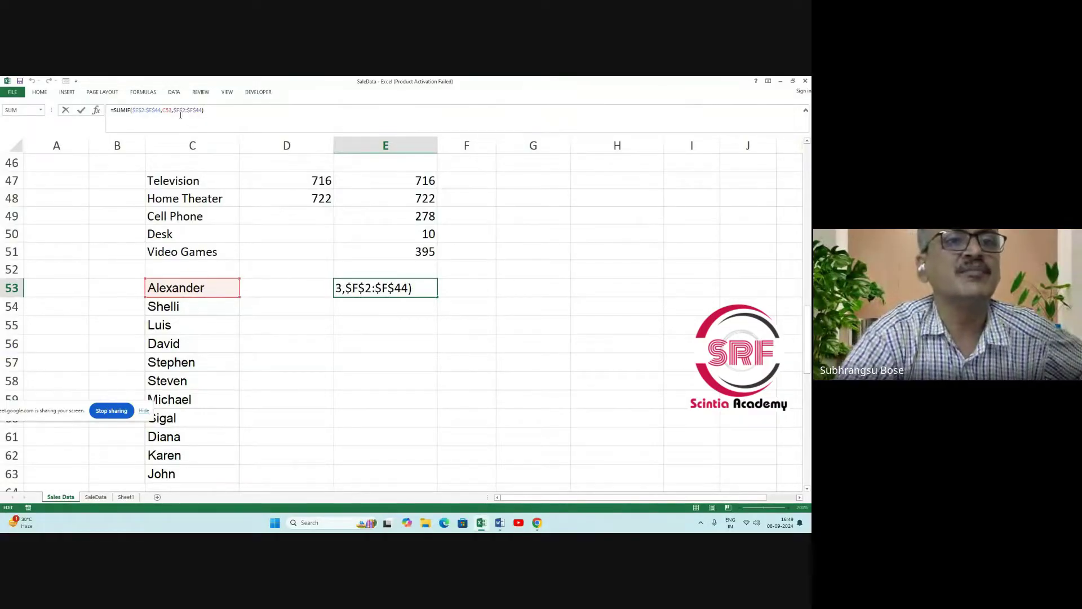
# Change the criteria range in E53's SUMIF formula to the SalesMan column as $D$2:$D$44 and commit the formula.
pyautogui.click(138, 110)
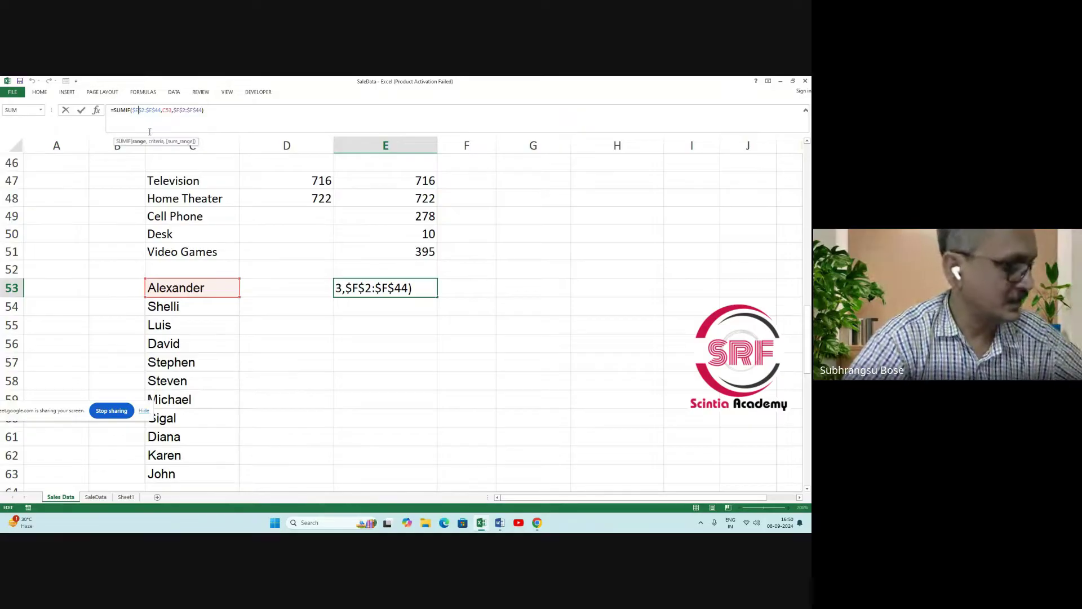
pyautogui.press('BackSpace')
pyautogui.write('D')
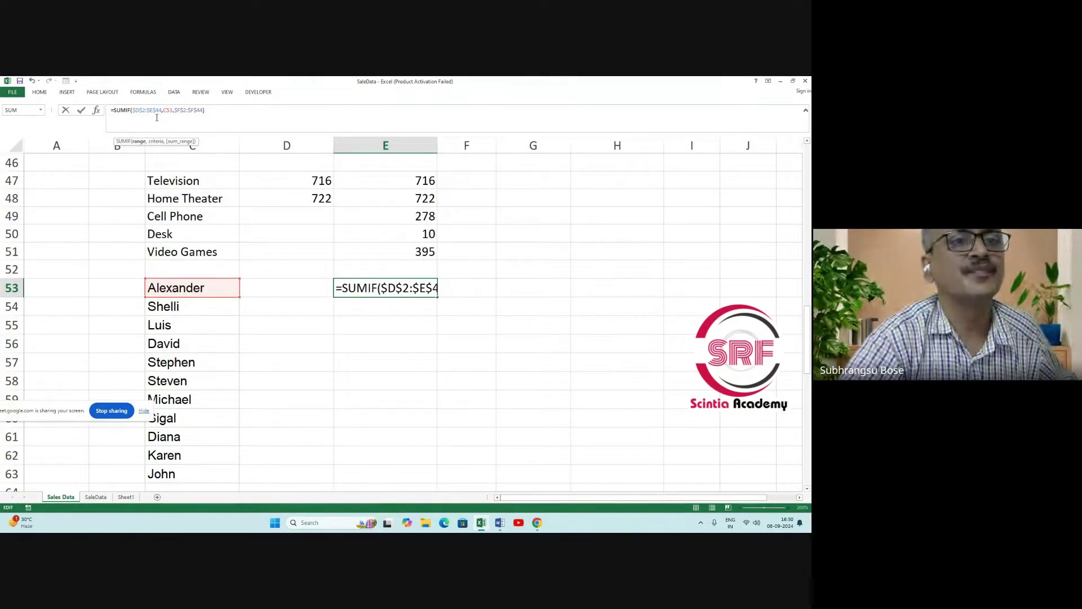
pyautogui.click(156, 117)
pyautogui.press('BackSpace')
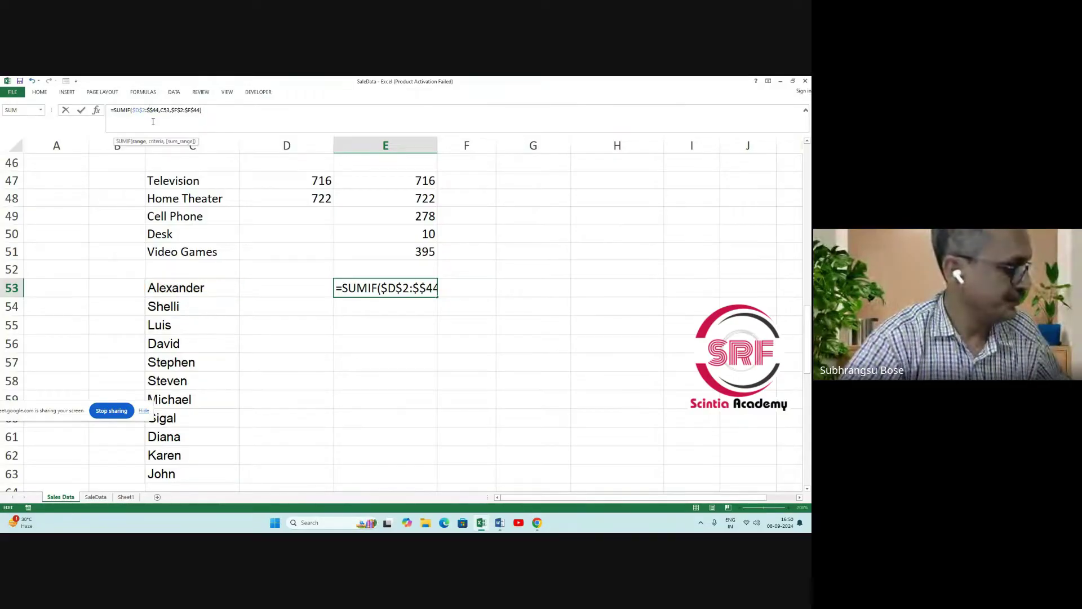
pyautogui.write('D')
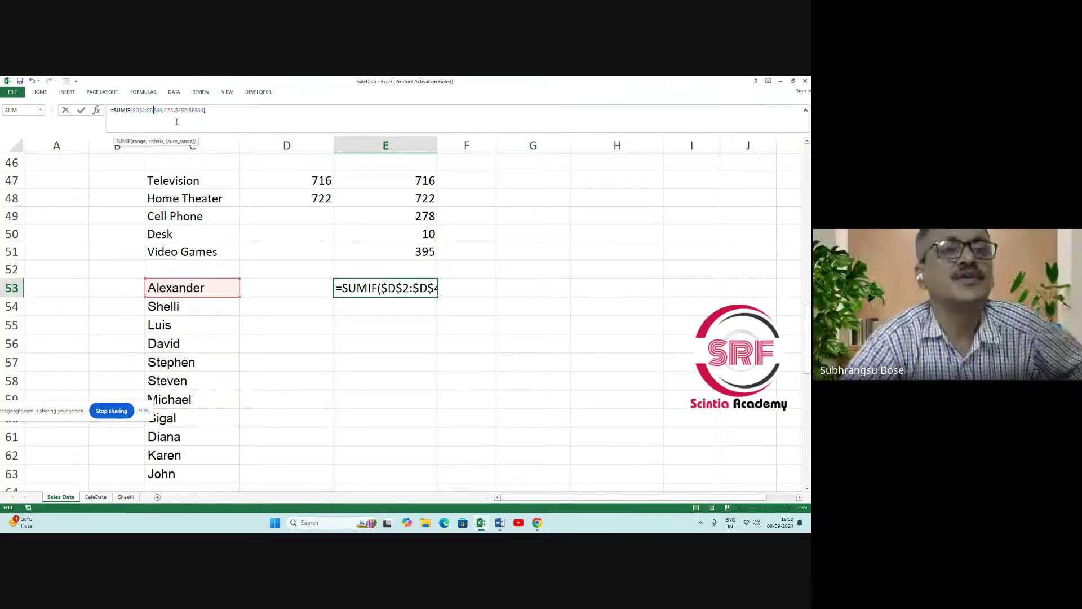
pyautogui.click(211, 110)
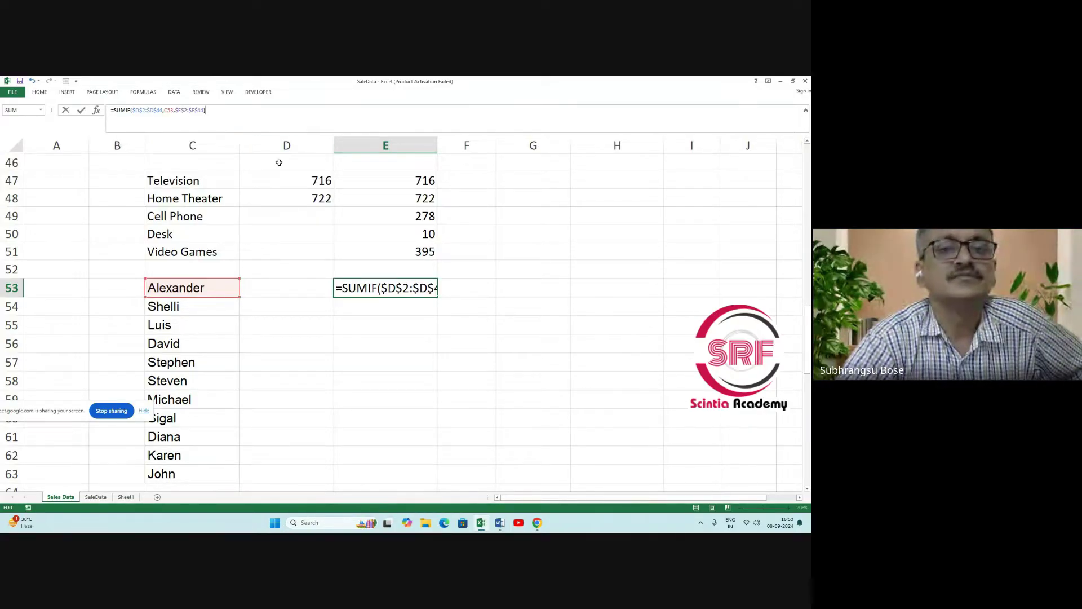
pyautogui.scroll(4, 457, 317)
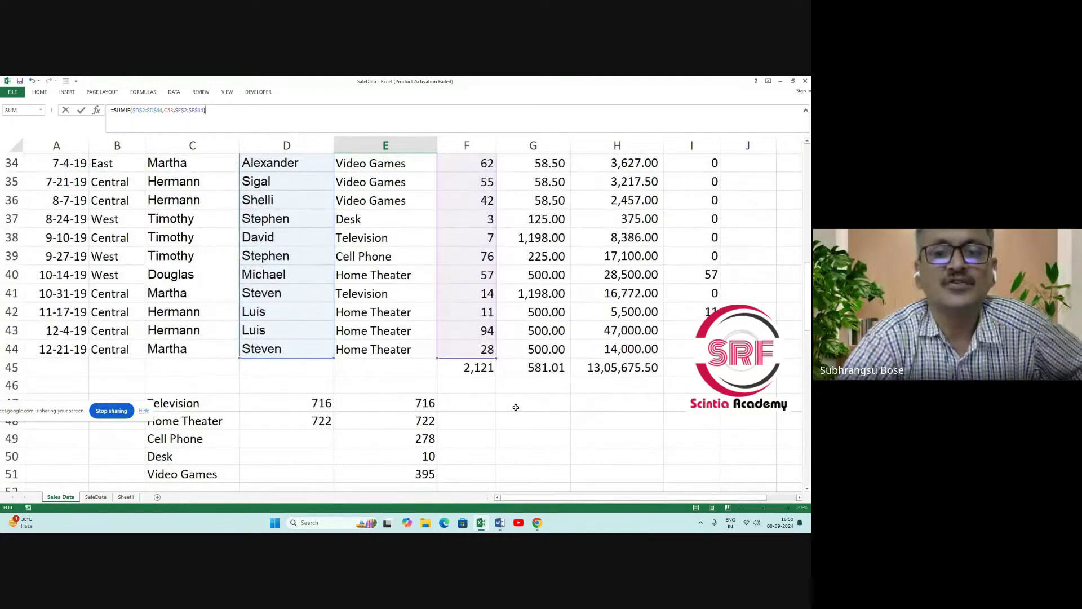
pyautogui.scroll(-4, 494, 387)
pyautogui.click(479, 361)
pyautogui.click(417, 288)
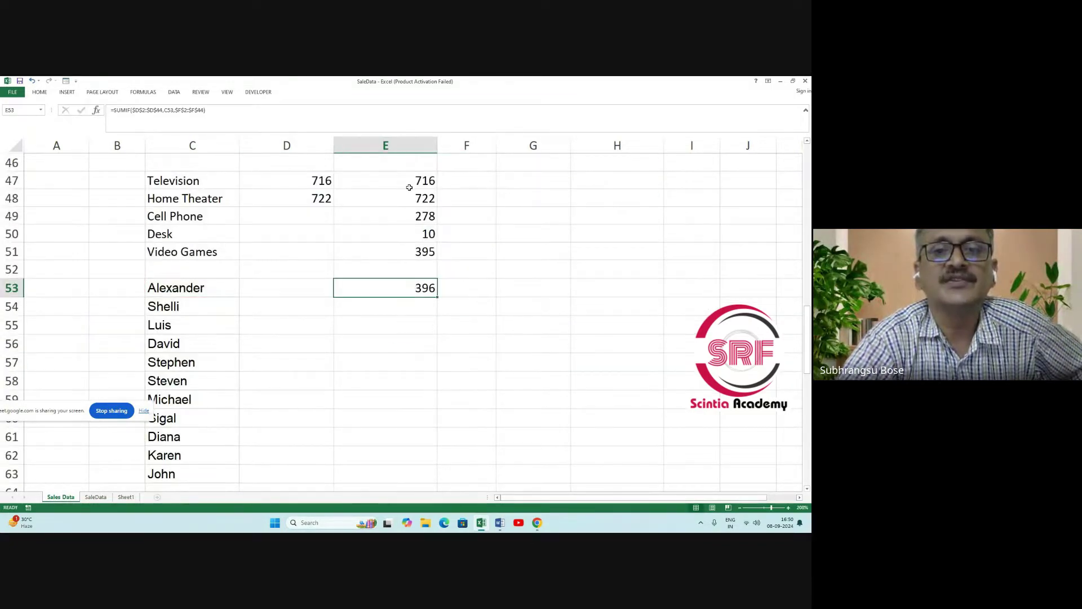
# Fill the Television SUMIF formula with absolute ranges from E47 down through E51.
pyautogui.click(409, 182)
pyautogui.moveTo(437, 190); pyautogui.dragTo(435, 252)
pyautogui.click(484, 268)
# Examine the references in the filled Home Theater and Cell Phone formulas and in the first salesman's formula in E53.
pyautogui.click(415, 197)
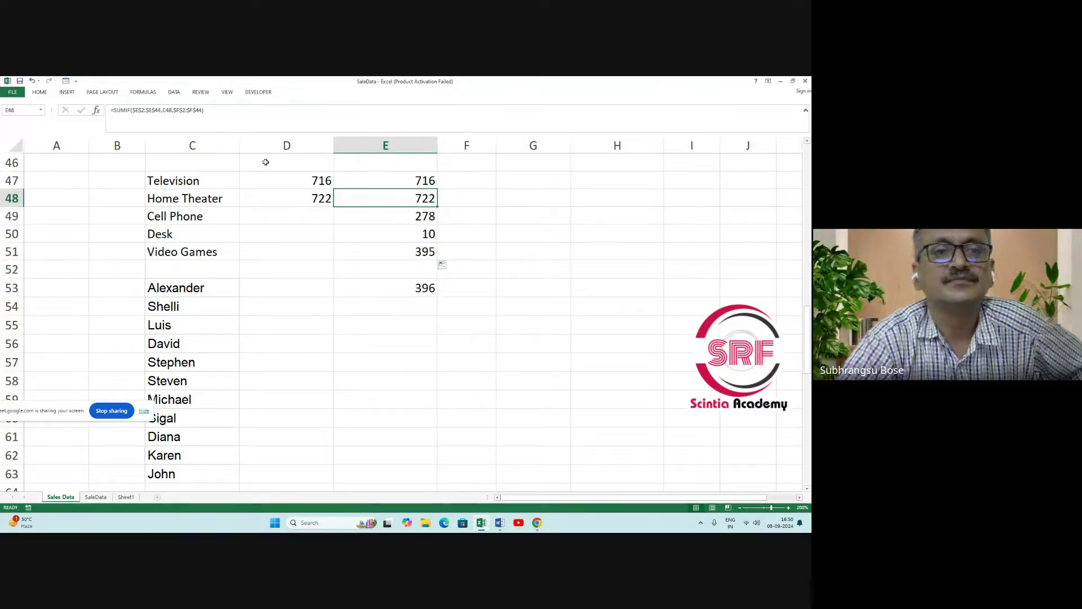
pyautogui.click(216, 114)
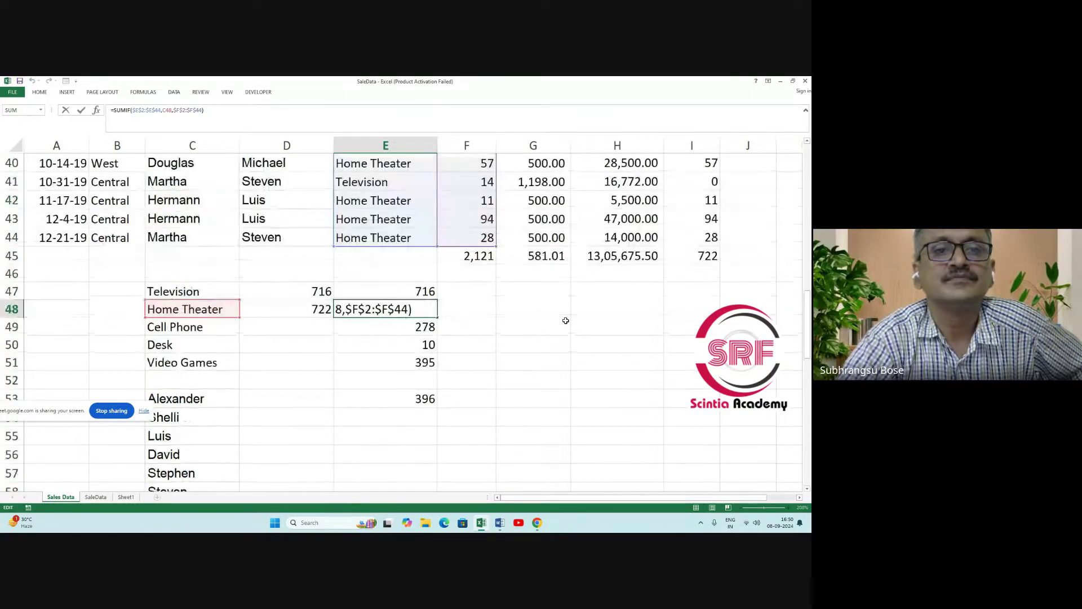
pyautogui.scroll(2, 565, 320)
pyautogui.press('Return')
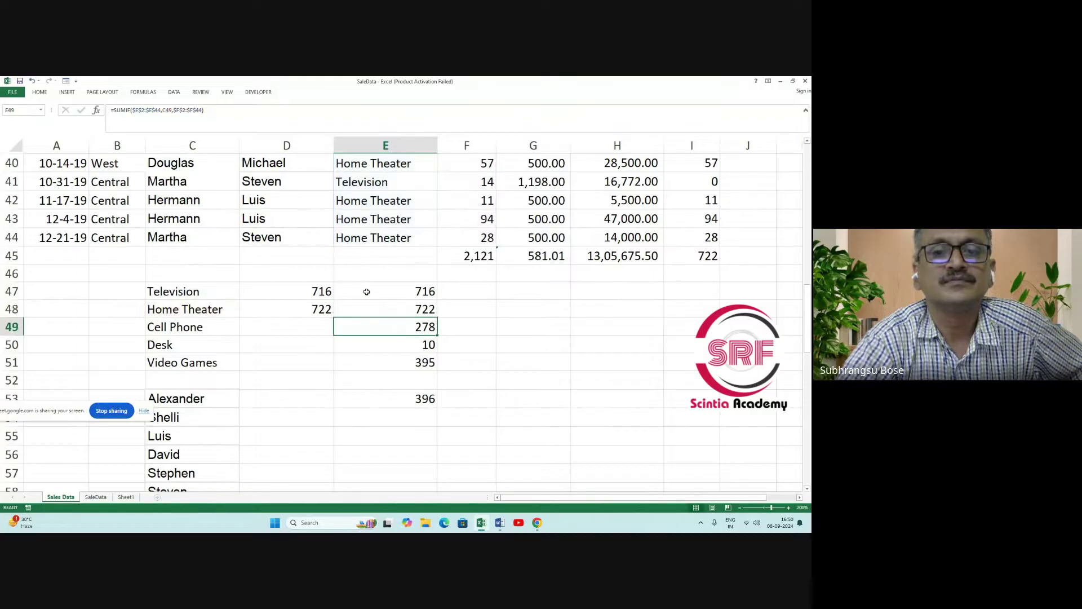
pyautogui.click(216, 107)
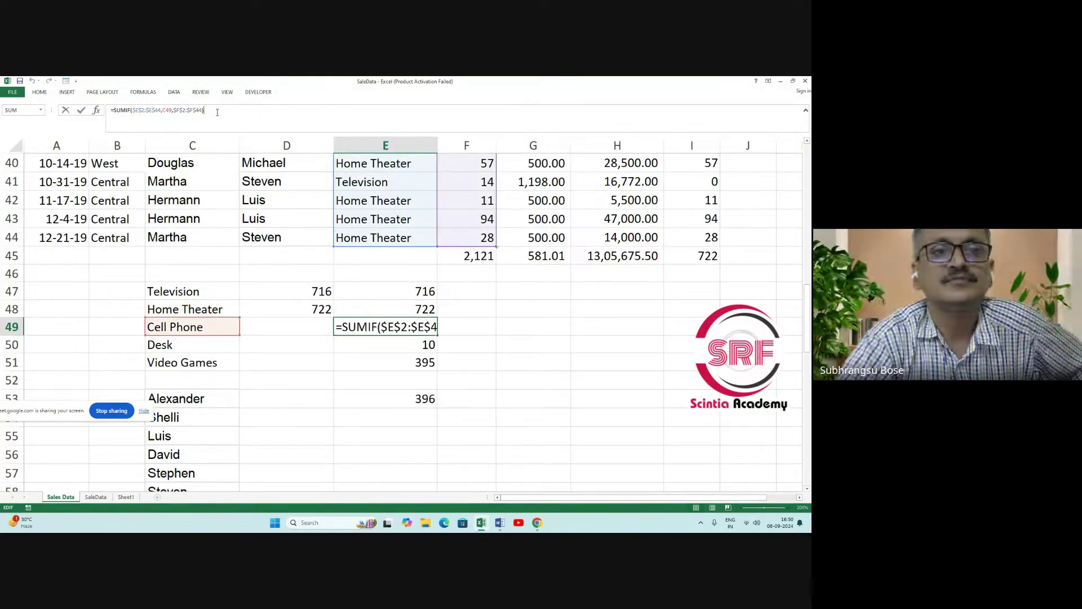
pyautogui.click(606, 402)
pyautogui.scroll(-2, 378, 365)
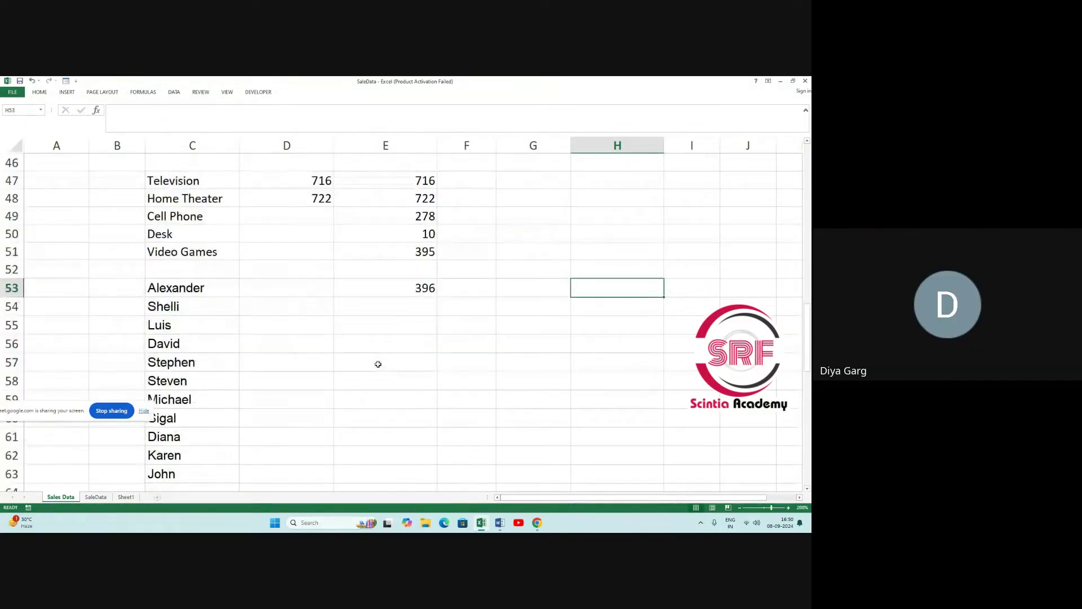
pyautogui.click(403, 290)
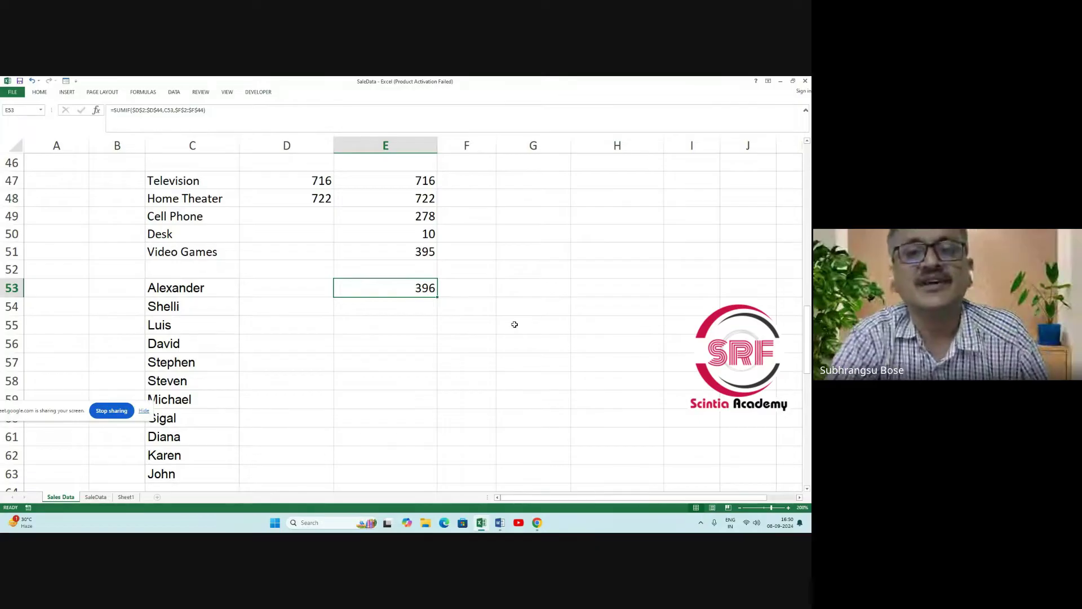
pyautogui.scroll(2, 514, 326)
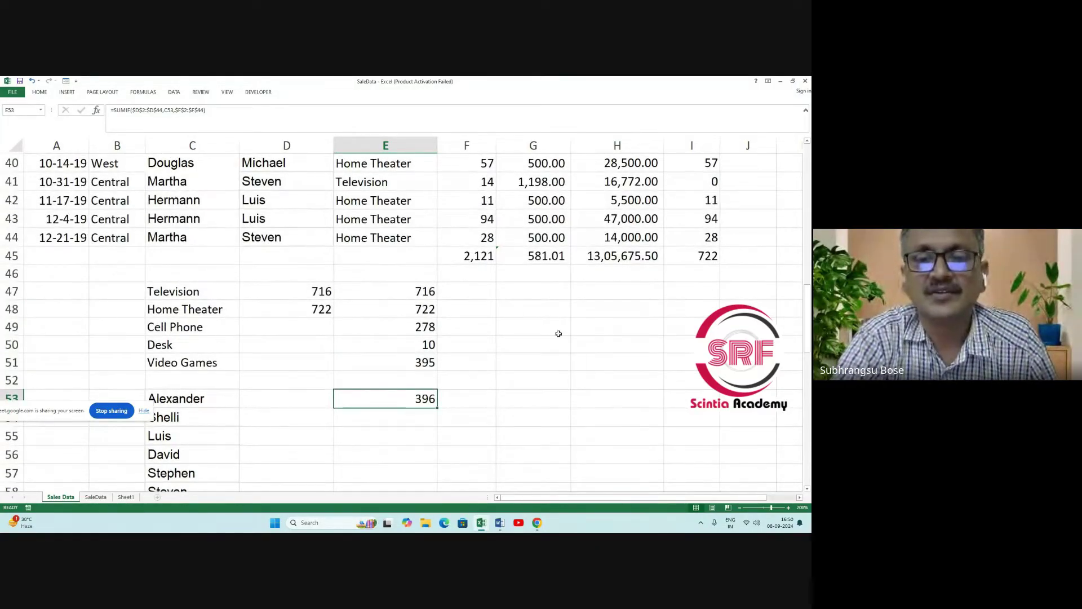
pyautogui.click(542, 312)
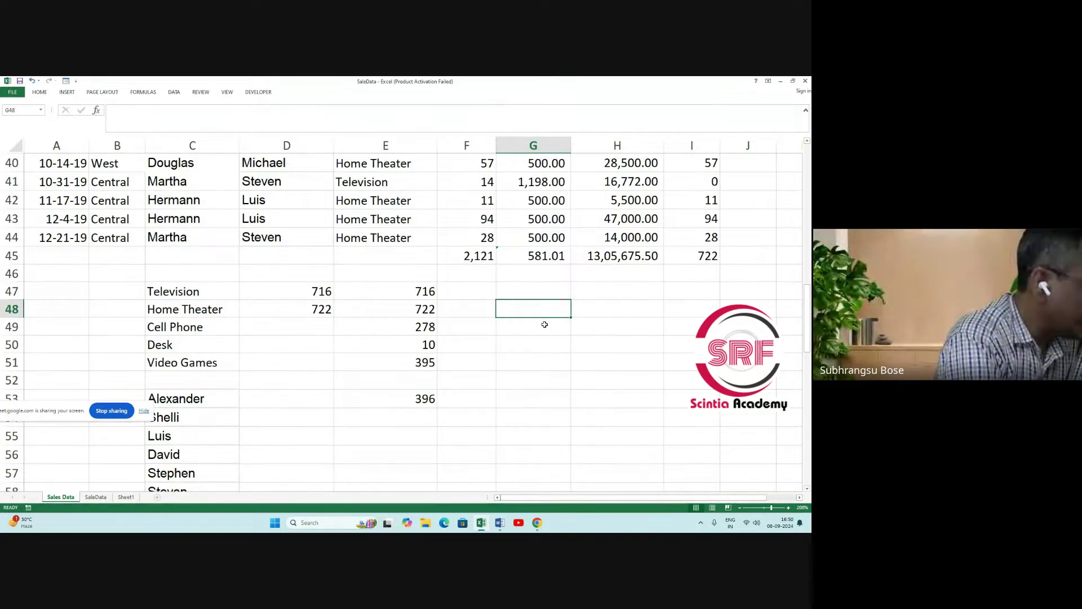
pyautogui.write('7')
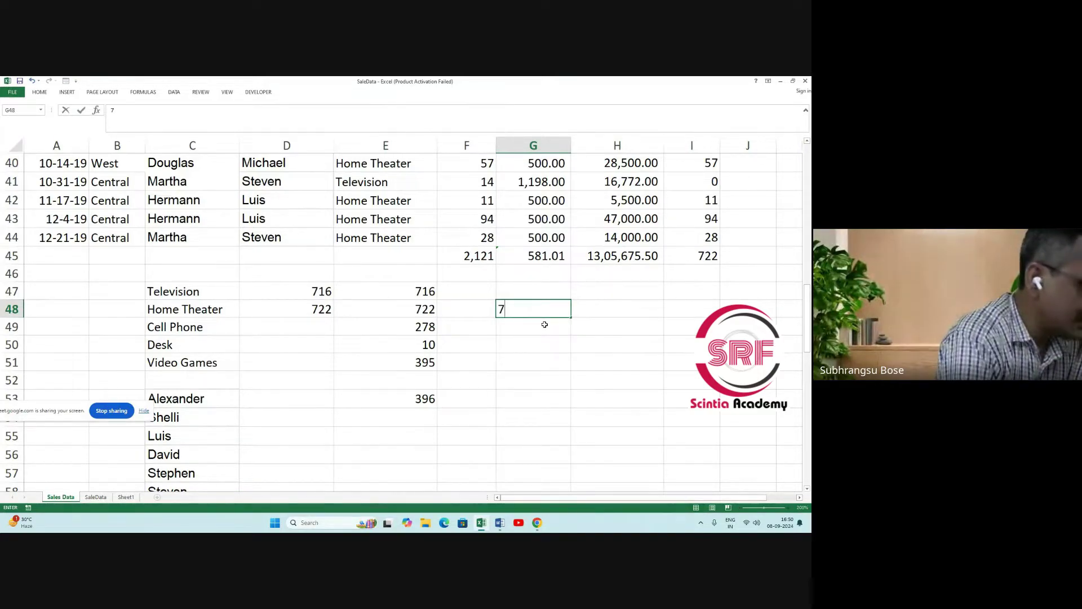
pyautogui.press('BackSpace')
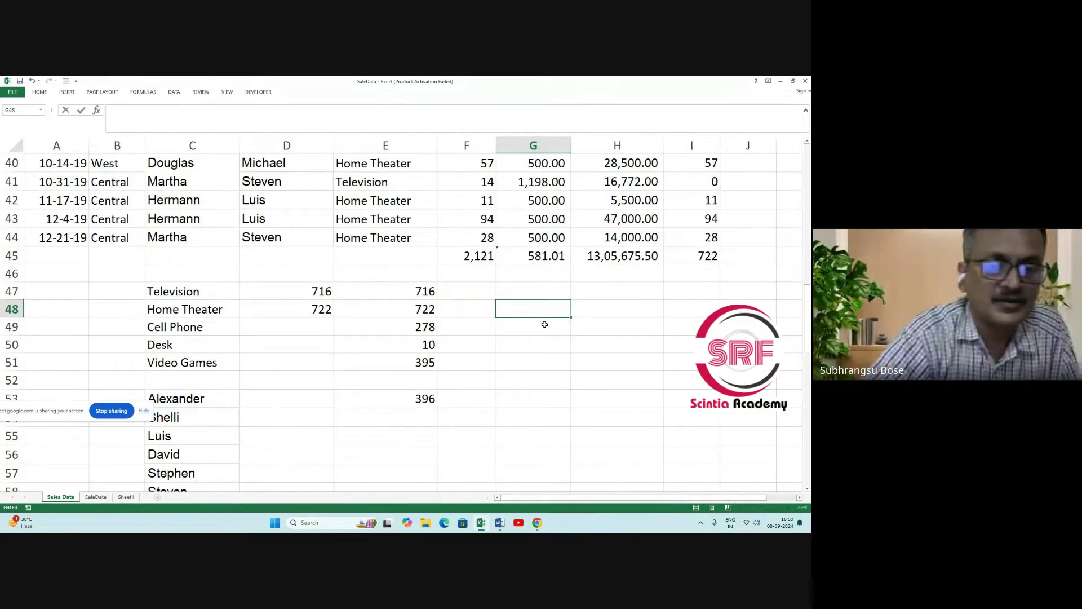
# Switch to Sheet1 and view the Sum formula in C7.
pyautogui.click(126, 497)
pyautogui.click(230, 221)
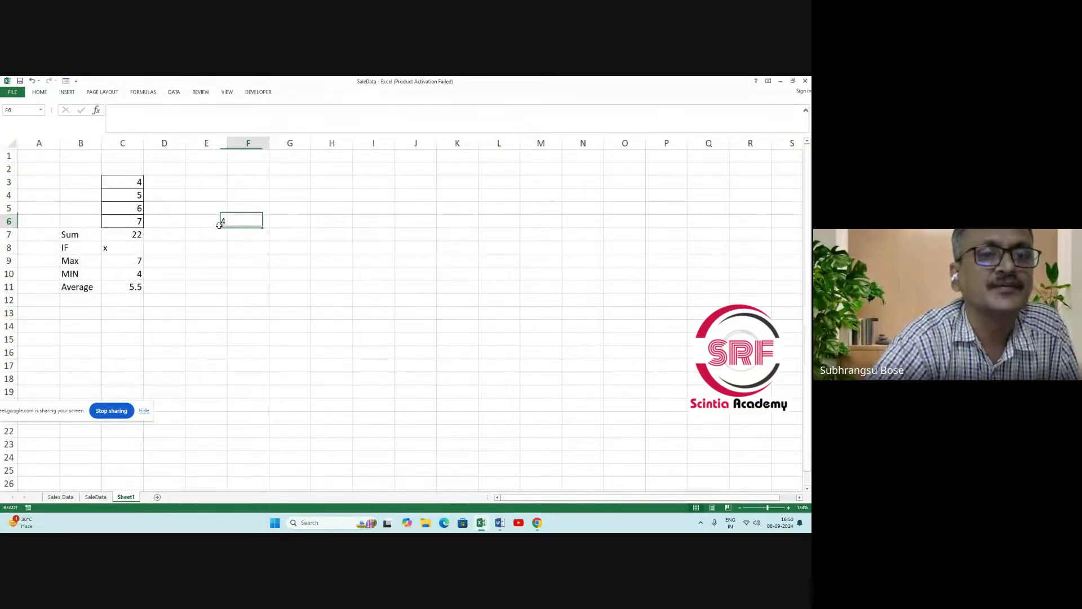
pyautogui.click(123, 234)
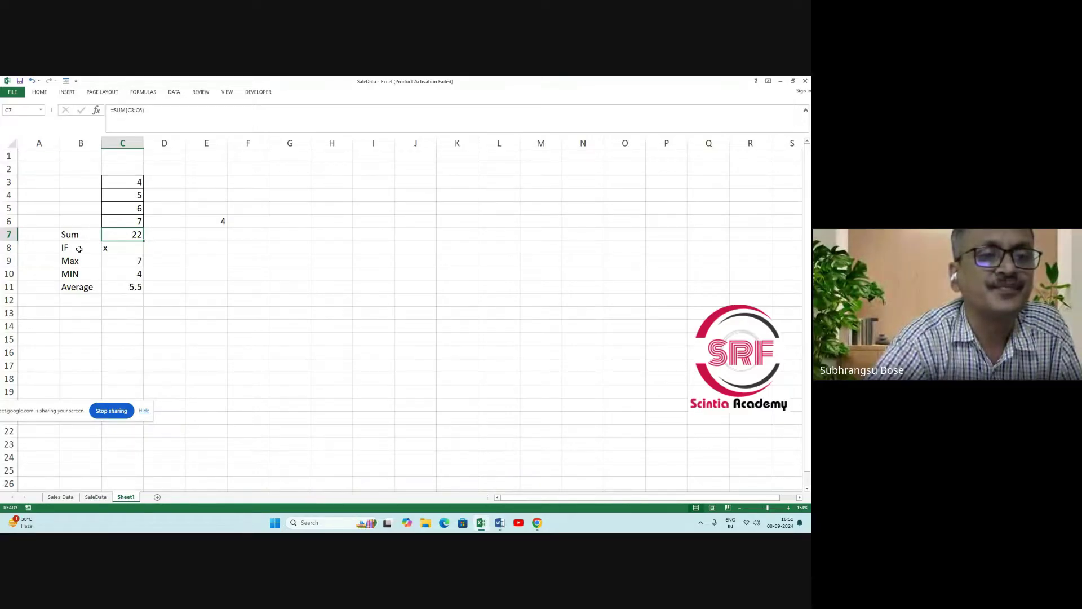
# Move the IF, Max, MIN and Average block to B13:C16 and fill the Sum formula from C7 into C8.
pyautogui.moveTo(79, 249); pyautogui.dragTo(114, 361)
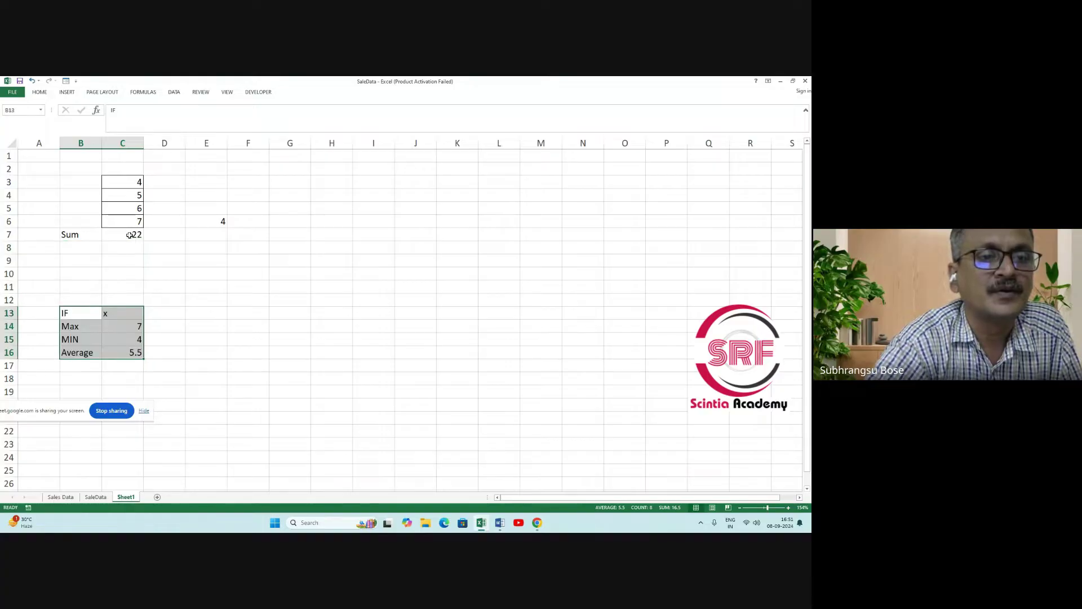
pyautogui.click(130, 235)
pyautogui.moveTo(144, 241); pyautogui.dragTo(142, 253)
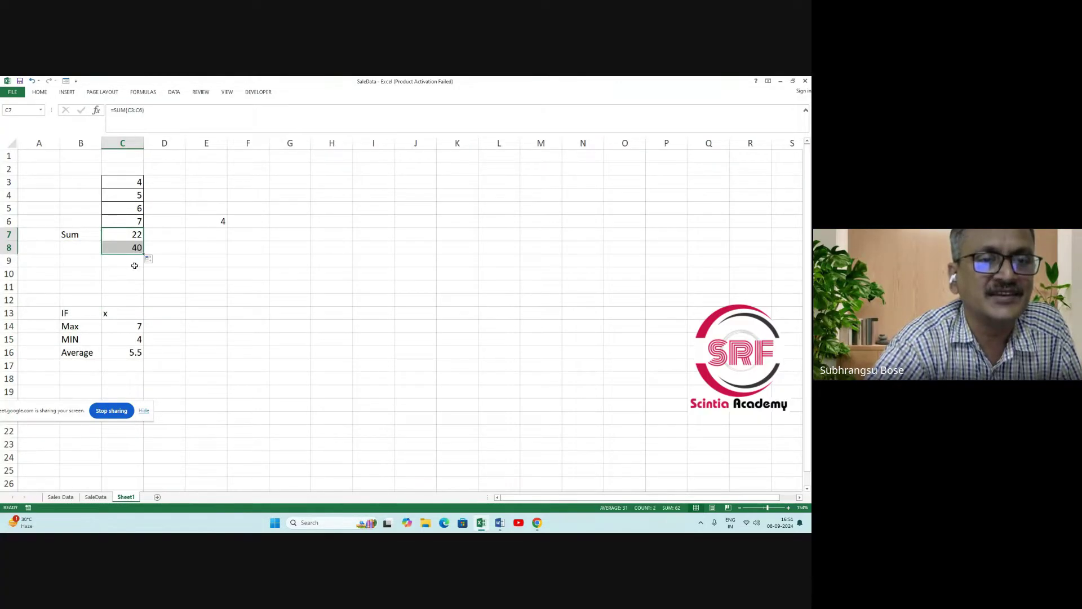
pyautogui.click(129, 249)
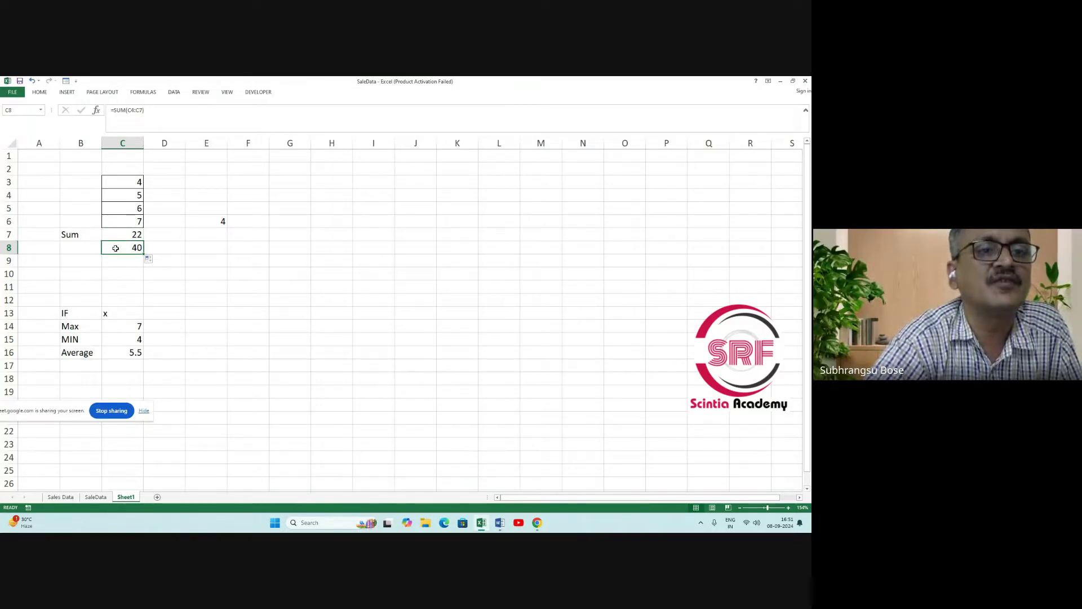
pyautogui.click(148, 111)
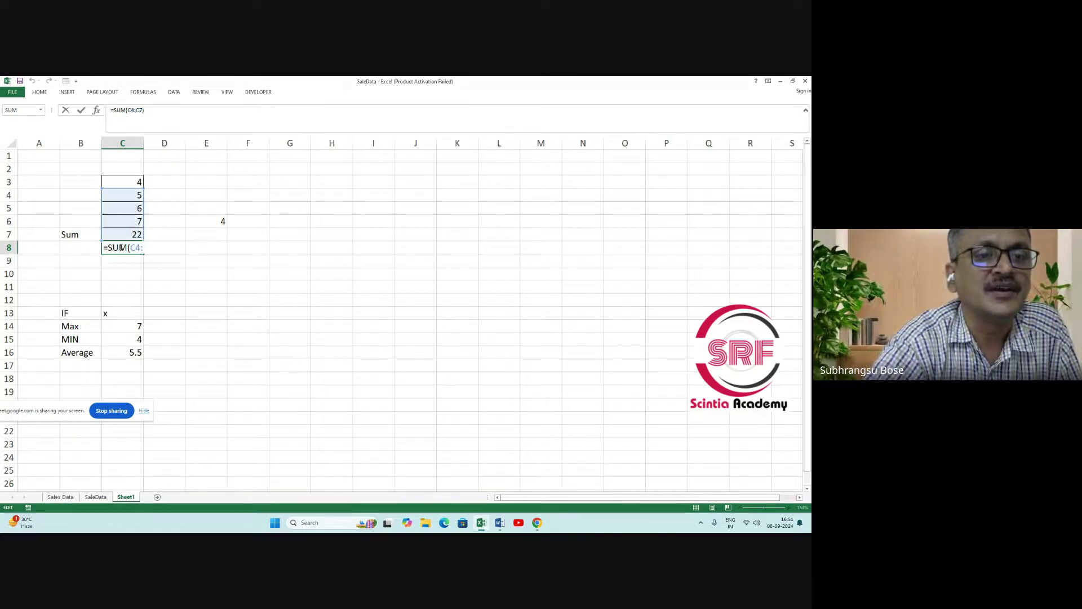
pyautogui.click(150, 311)
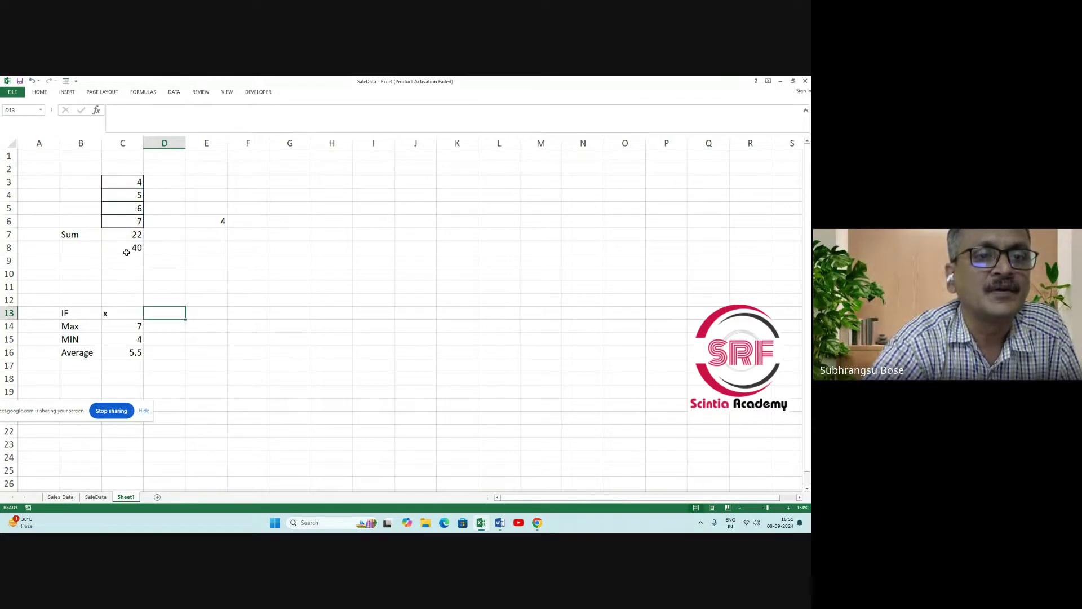
# Fill the relative Sum formula from C8 into C9 and inspect the range it references.
pyautogui.click(126, 248)
pyautogui.moveTo(143, 262); pyautogui.dragTo(142, 269)
pyautogui.click(123, 257)
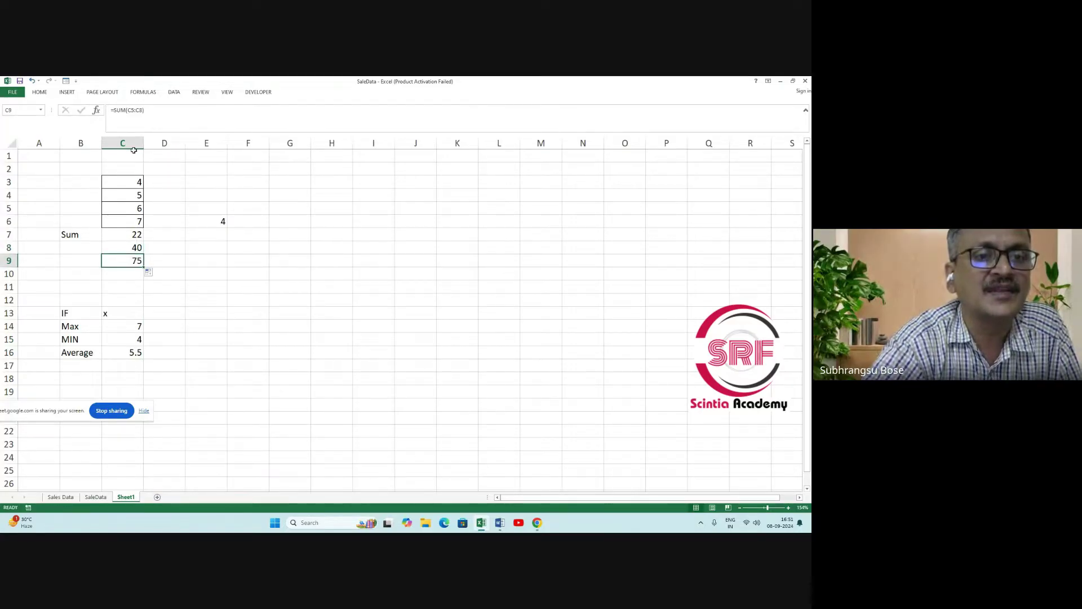
pyautogui.click(154, 111)
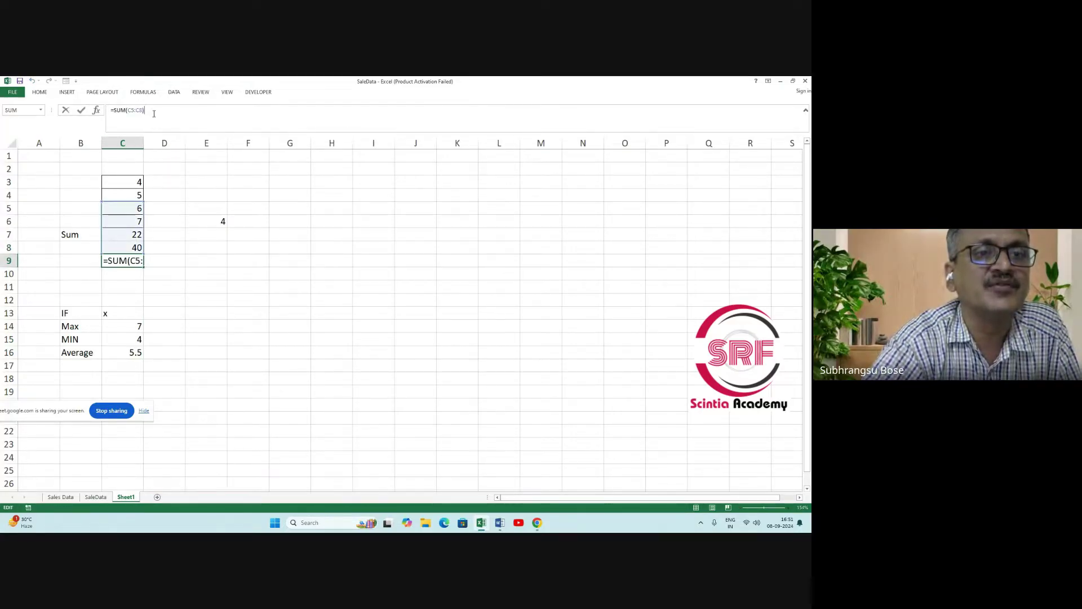
pyautogui.click(164, 245)
# Compare the relative ranges used by the Sum formulas in C7, C8 and C9.
pyautogui.click(119, 233)
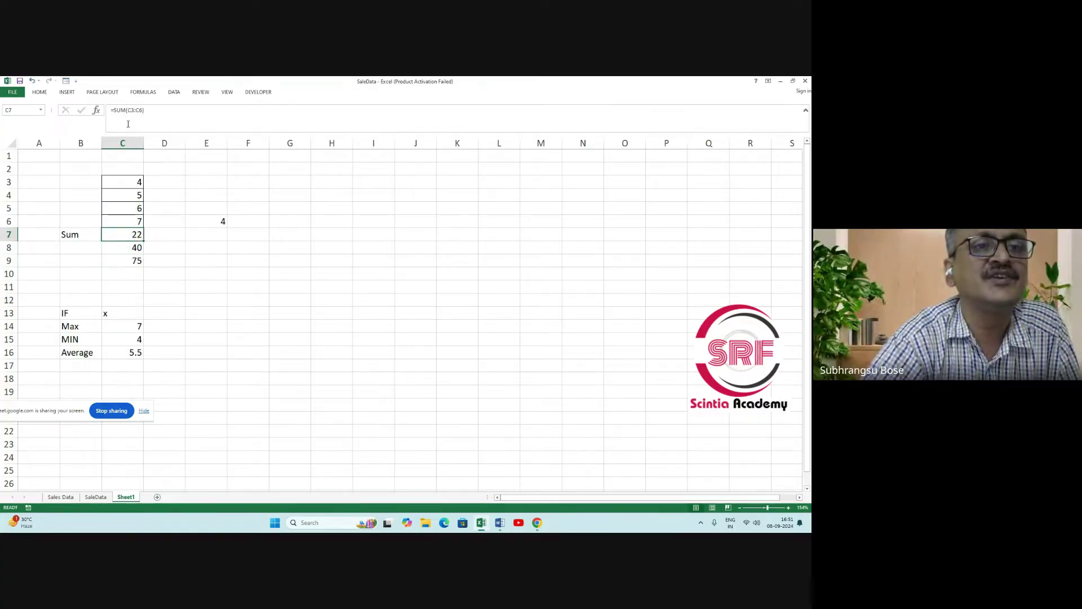
pyautogui.click(118, 247)
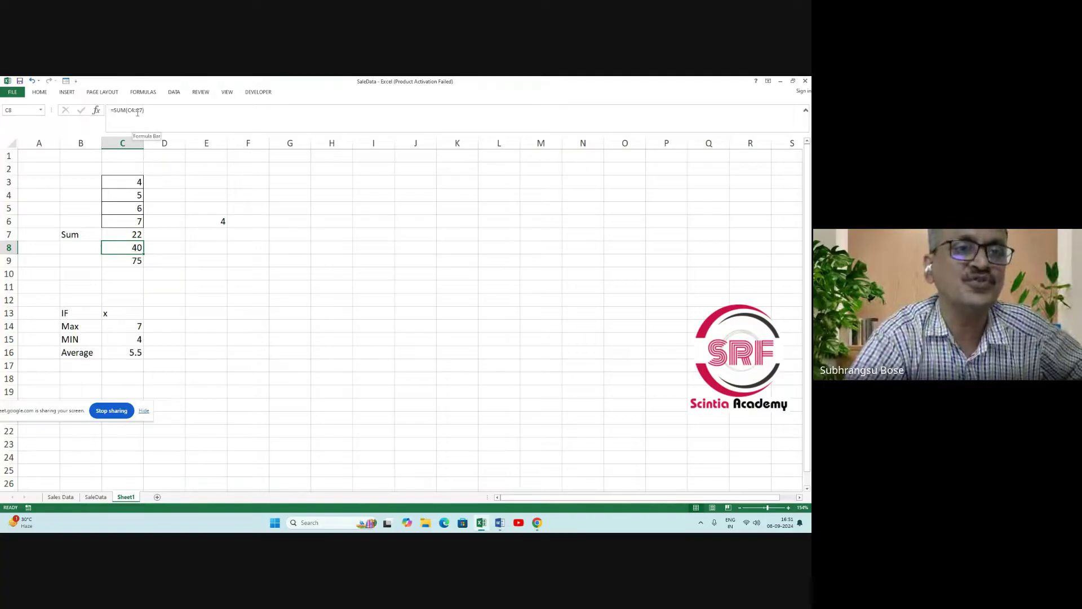
pyautogui.click(125, 259)
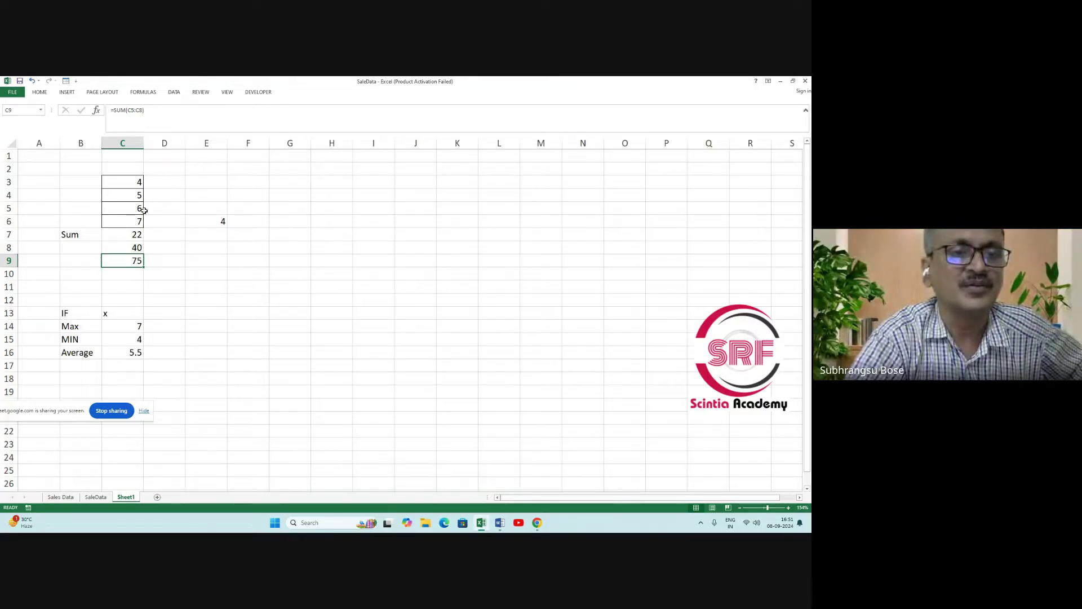
pyautogui.click(131, 271)
pyautogui.click(127, 259)
# Make the range in C7's Sum formula absolute as $C$3:$C$6 and commit the formula.
pyautogui.click(125, 233)
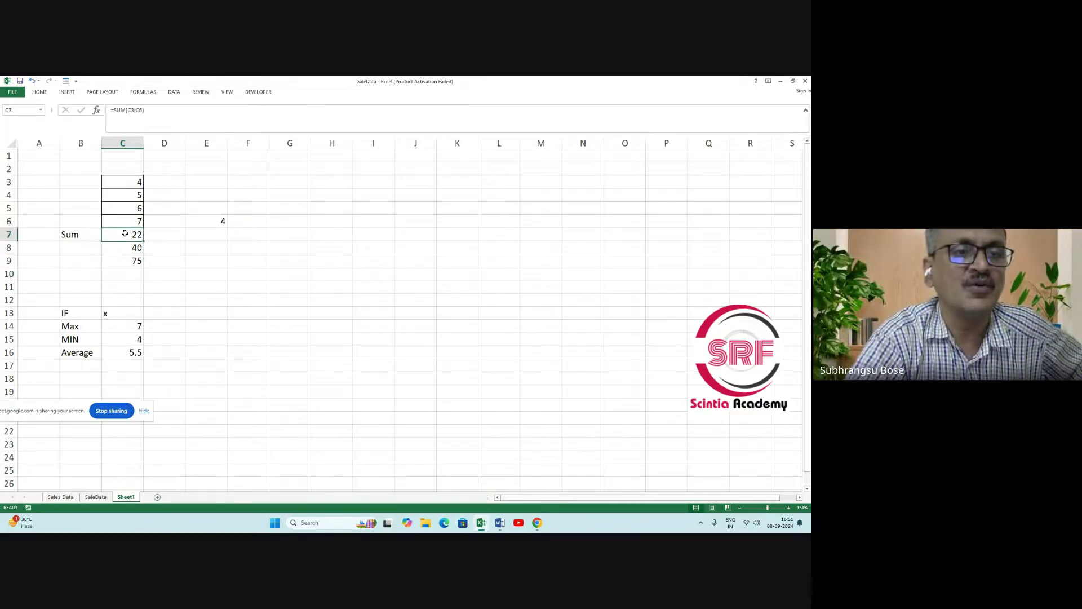
pyautogui.click(127, 109)
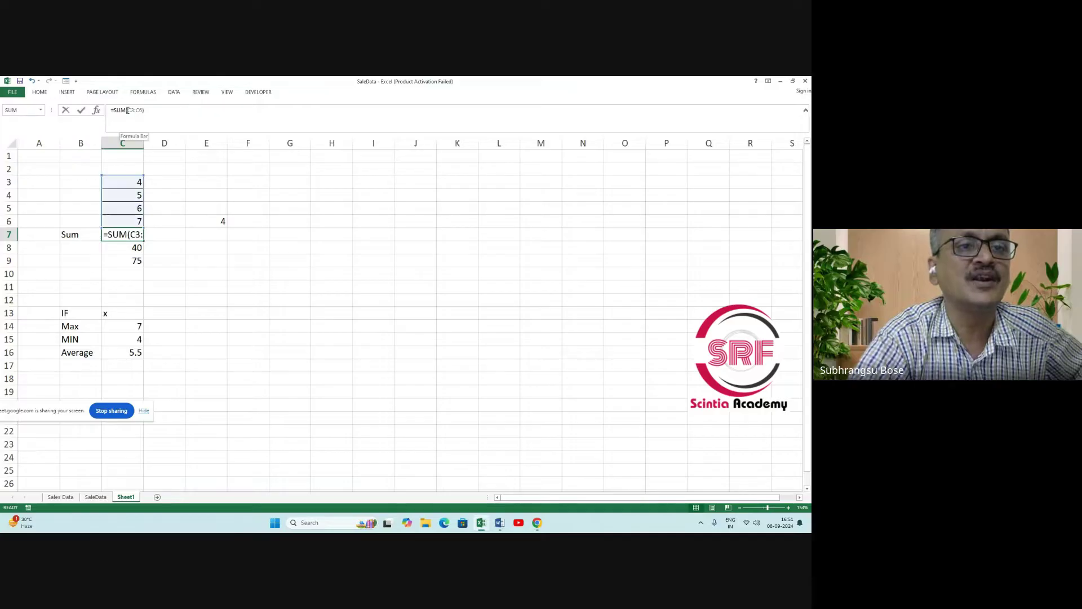
pyautogui.write('$')
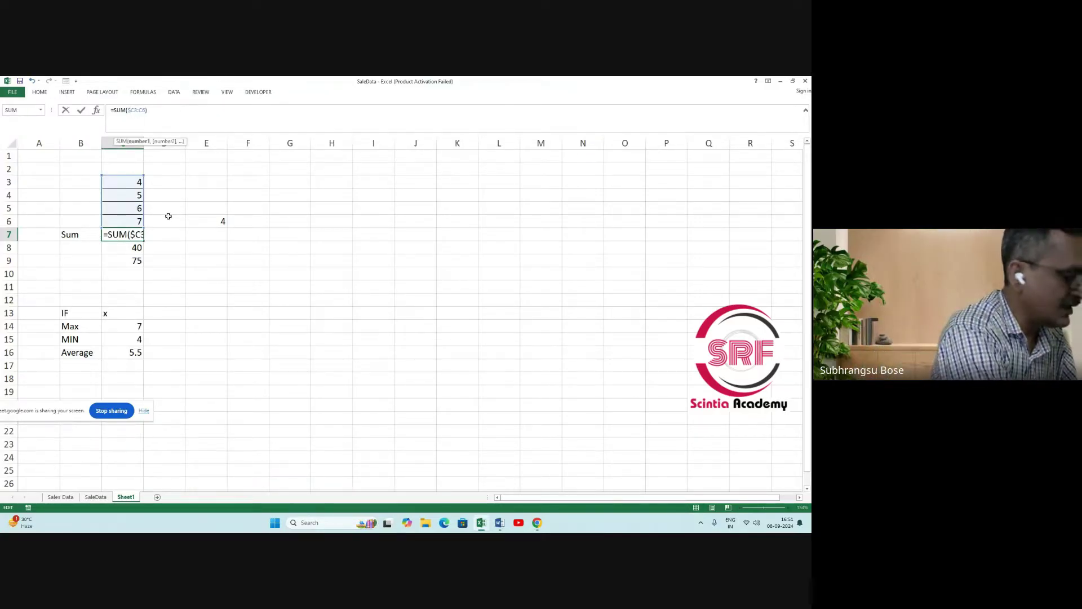
pyautogui.press('Right')
pyautogui.write('$C')
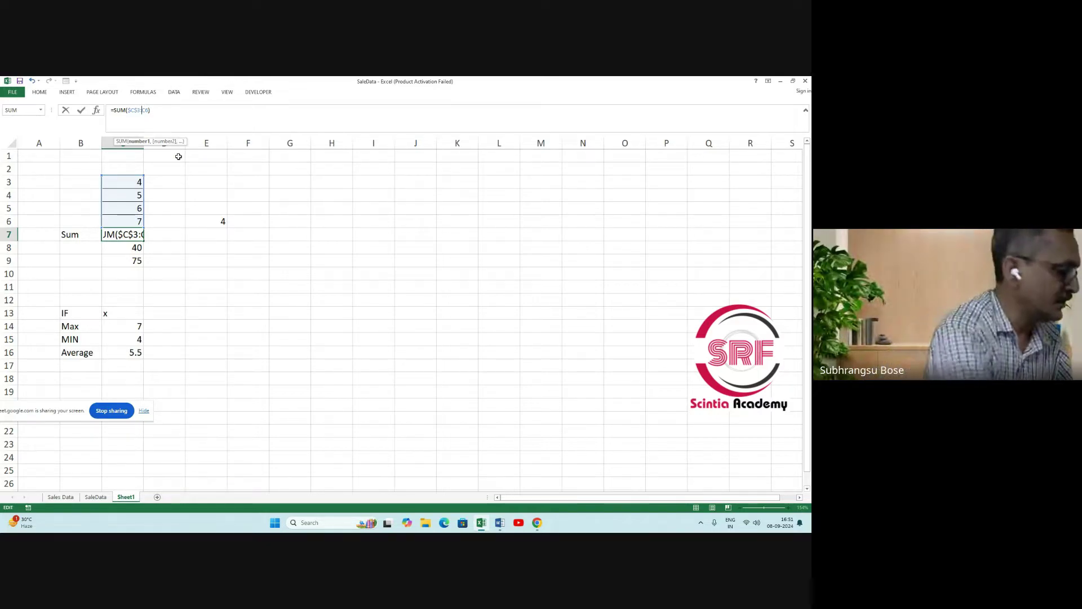
pyautogui.write('$')
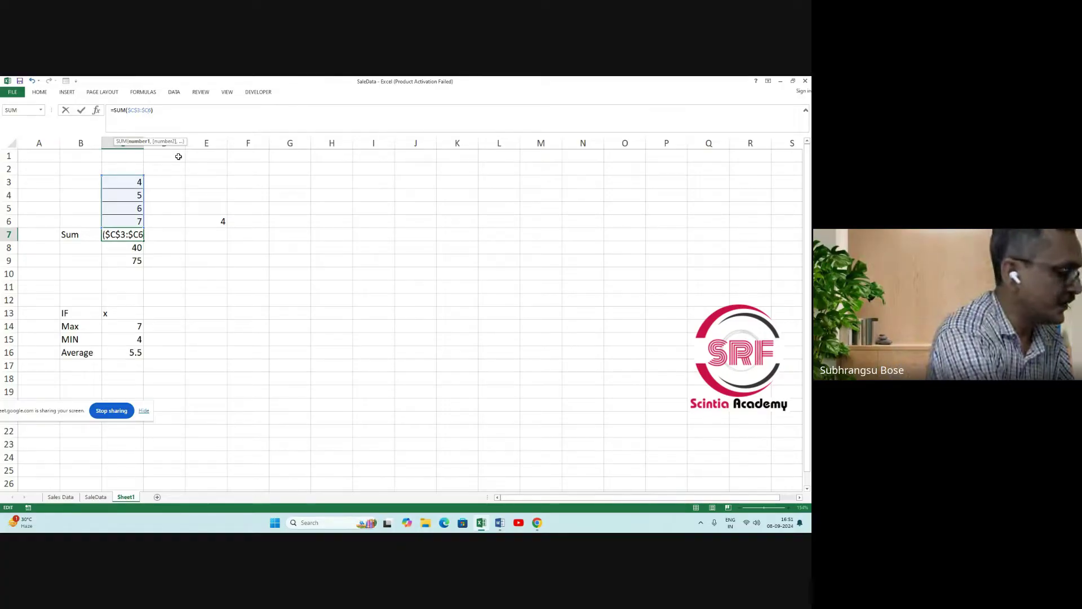
pyautogui.press('Right')
pyautogui.write('$')
pyautogui.click(171, 113)
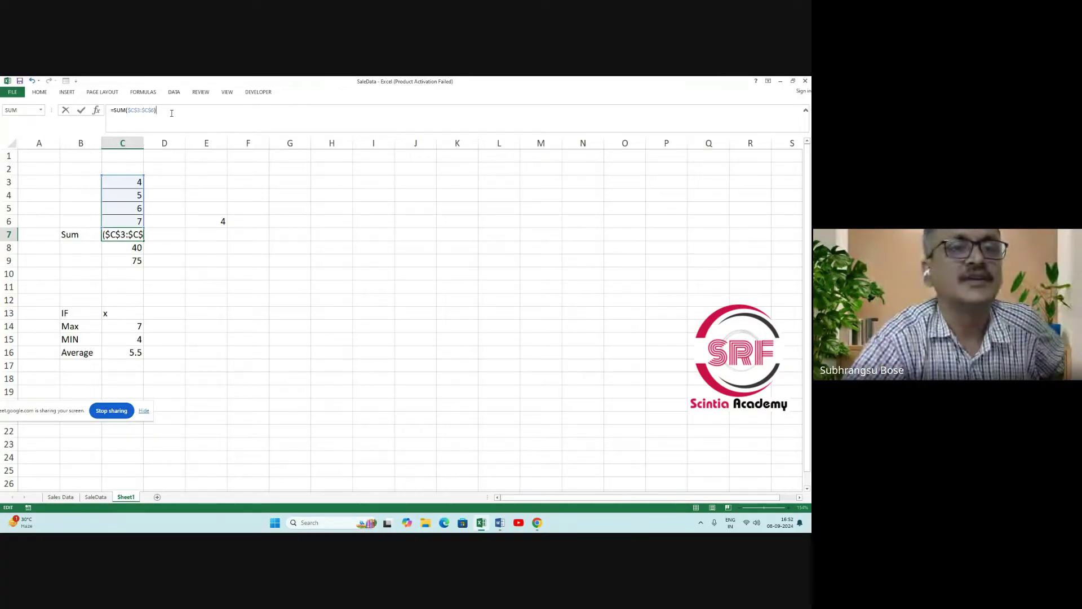
pyautogui.click(248, 284)
# Fill the absolute Sum formula from C7 down through C9.
pyautogui.click(139, 236)
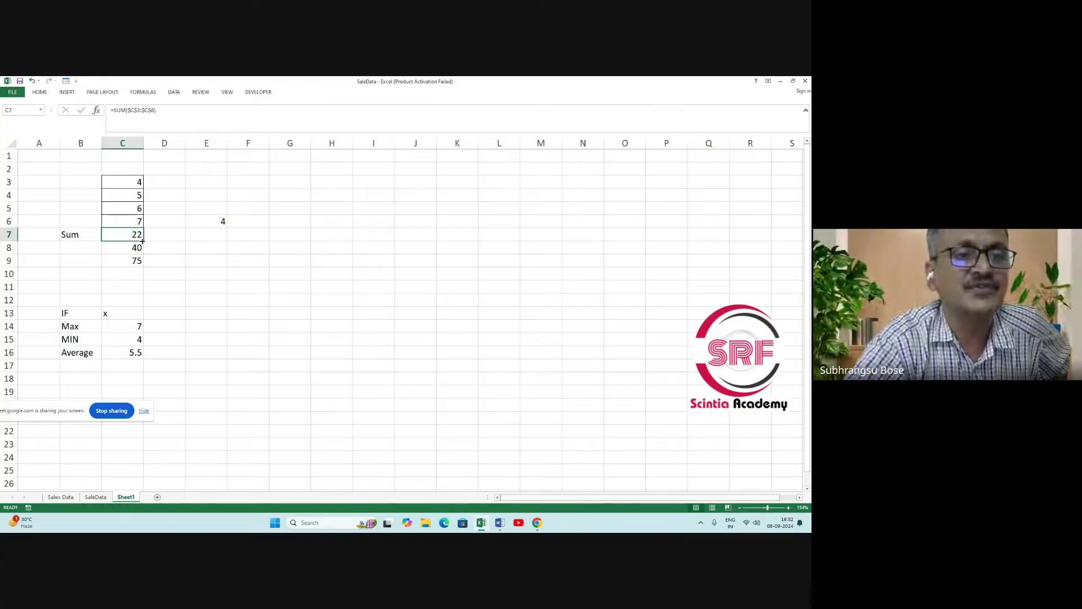
pyautogui.moveTo(142, 241); pyautogui.dragTo(147, 269)
pyautogui.click(188, 273)
# Examine the absolute ranges in the Sum formulas in C8, C7 and C9.
pyautogui.click(122, 247)
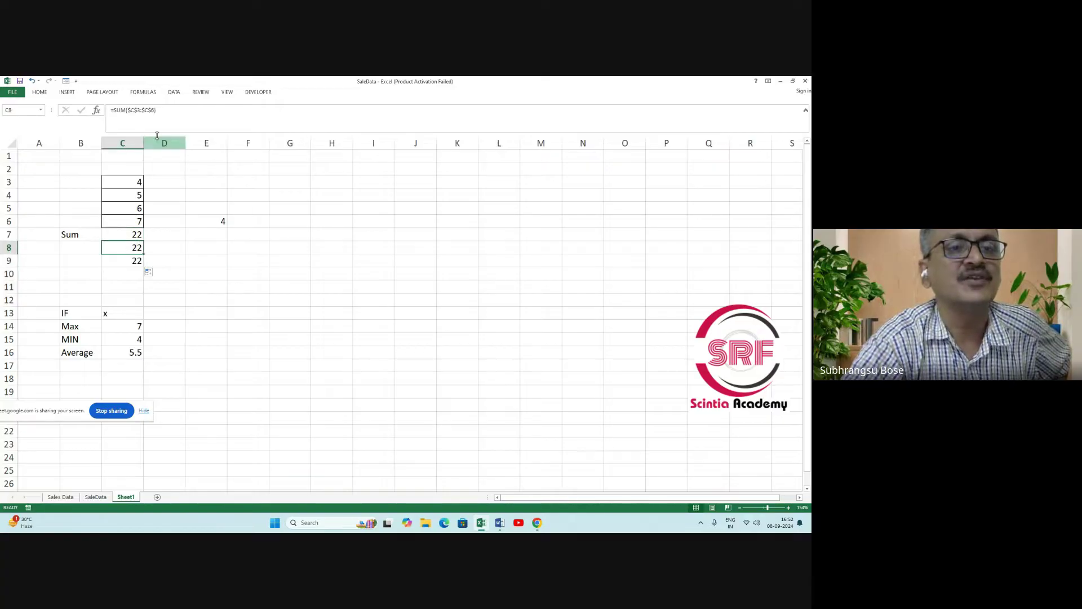
pyautogui.click(168, 114)
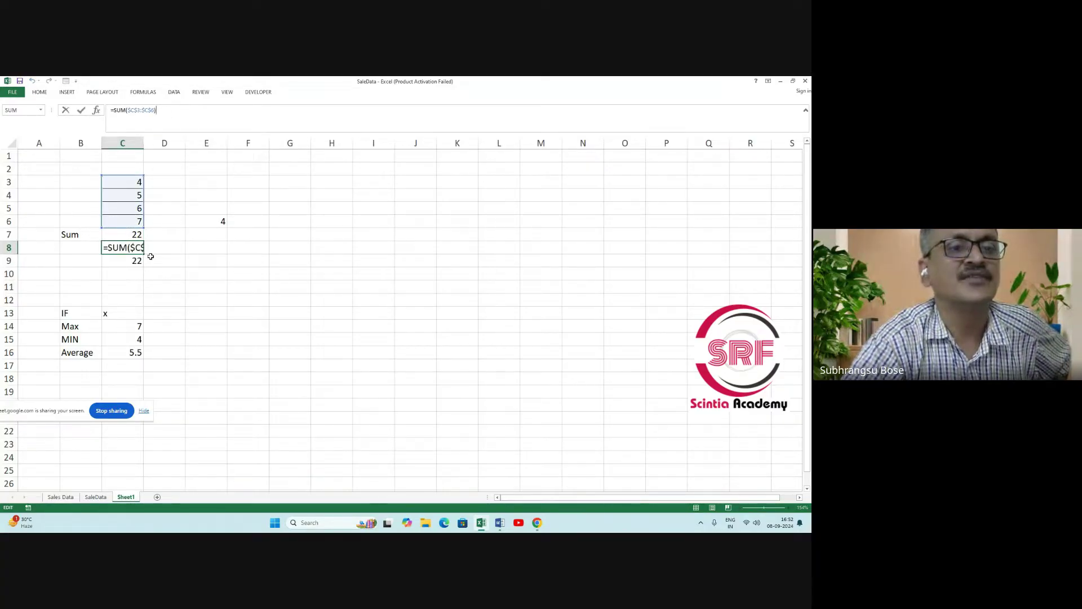
pyautogui.doubleClick(128, 231)
pyautogui.click(164, 117)
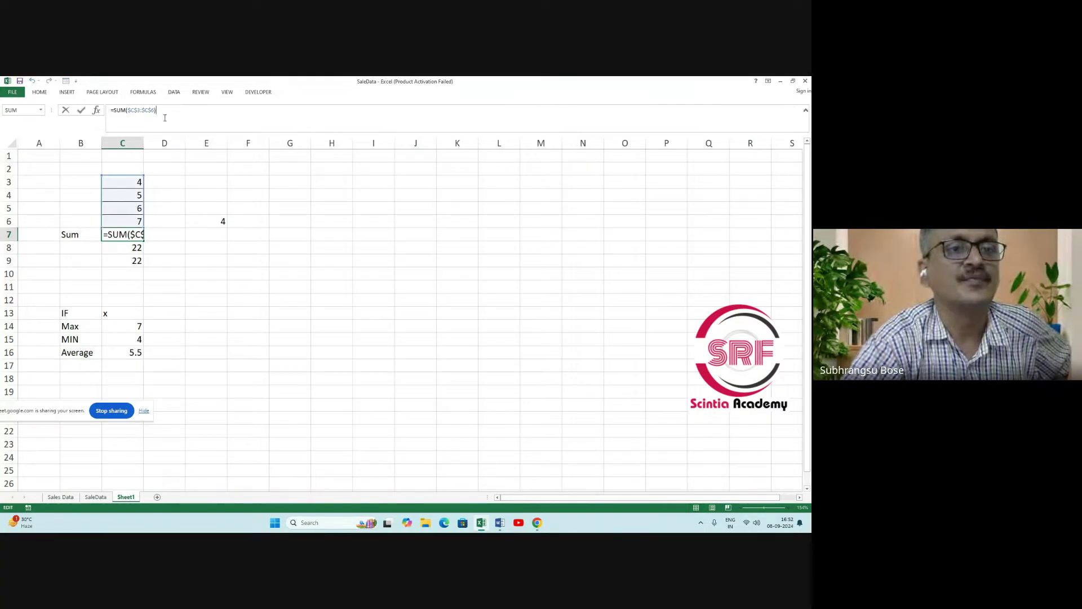
pyautogui.click(123, 258)
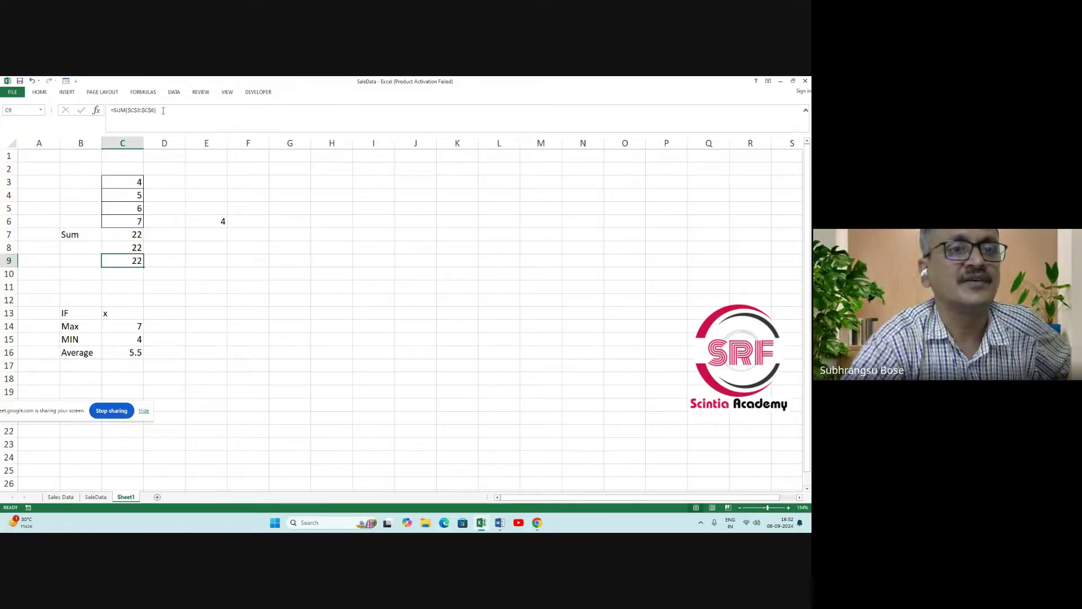
pyautogui.click(163, 111)
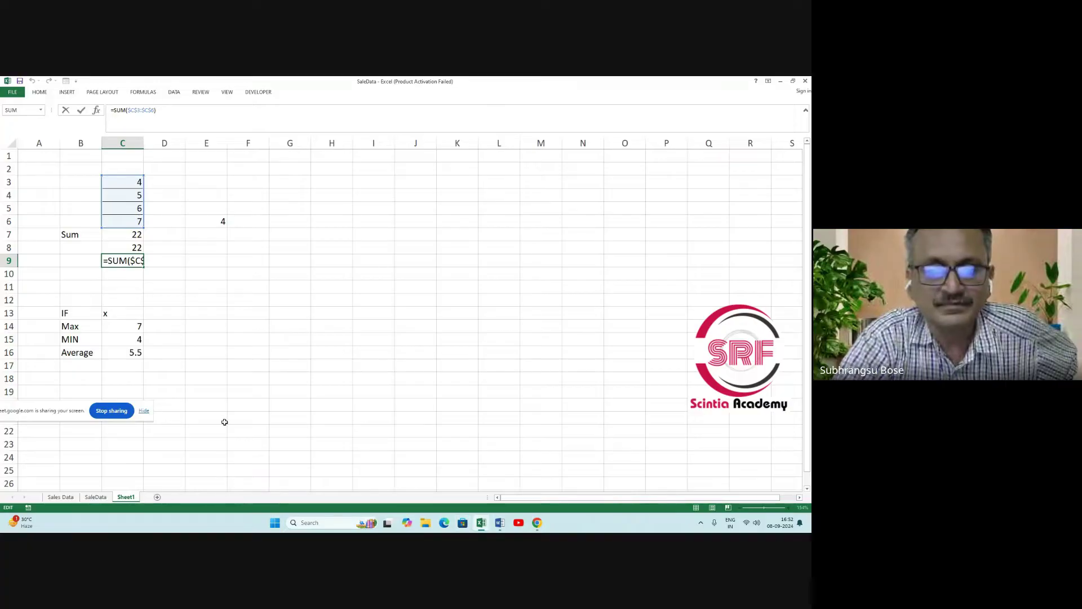
# Return to the Sales Data sheet and fill the salesman SUMIF formula from E53 down through E63.
pyautogui.click(96, 497)
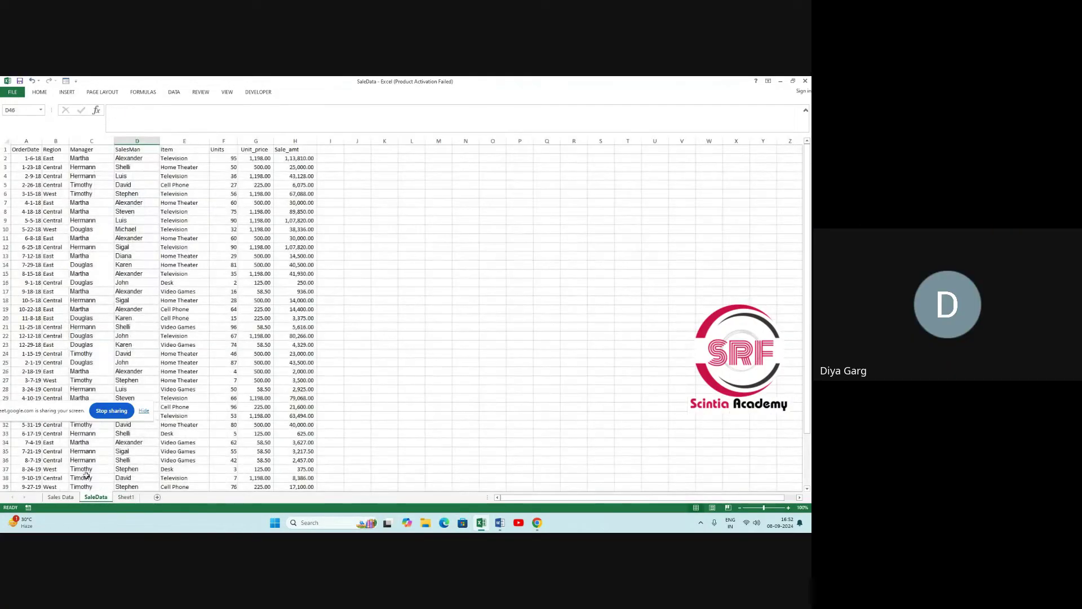
pyautogui.click(60, 497)
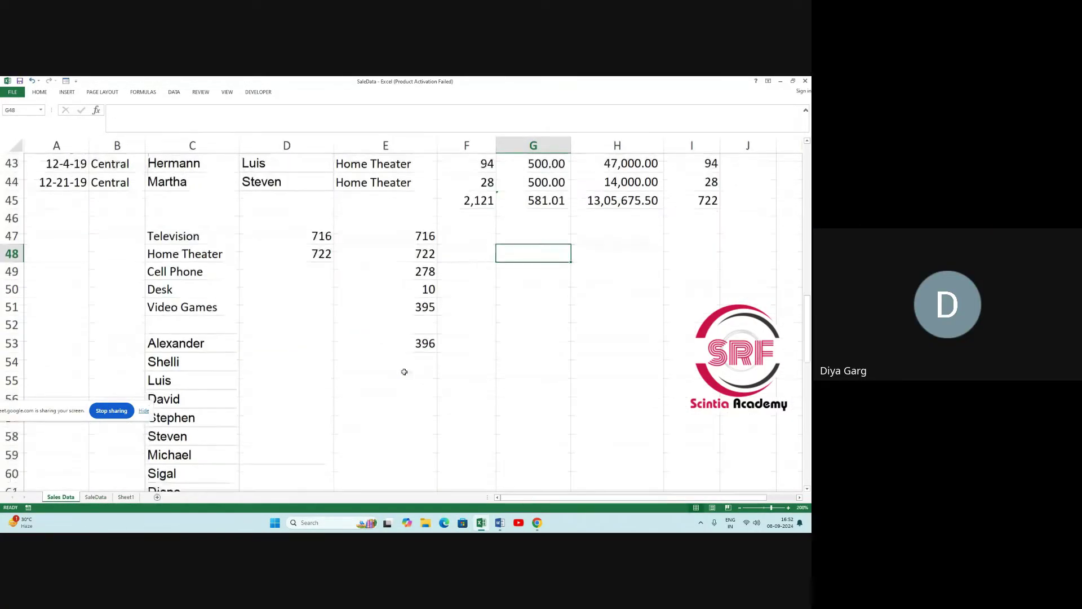
pyautogui.scroll(-1, 256, 346)
pyautogui.click(417, 283)
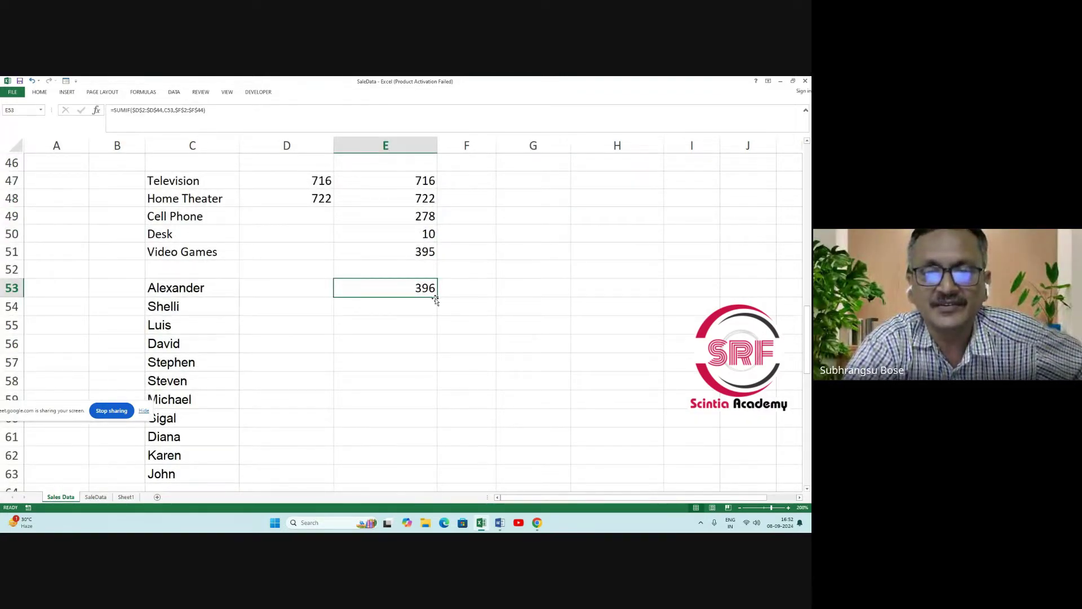
pyautogui.moveTo(437, 298); pyautogui.dragTo(430, 370)
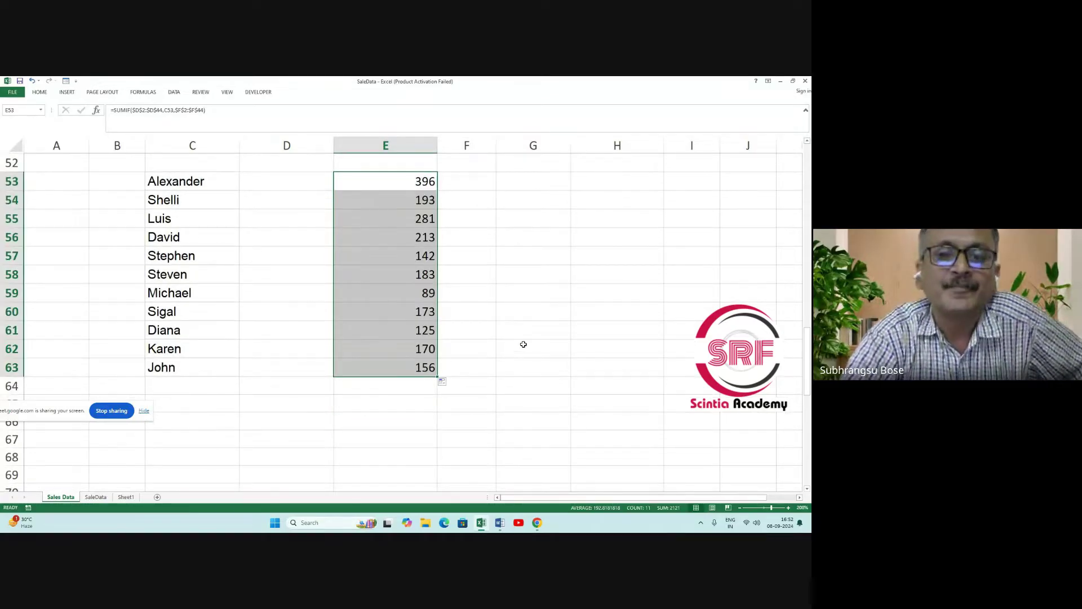
# Examine the criteria and range references in the filled salesman SUMIF formulas in E54 and E60.
pyautogui.scroll(2, 510, 334)
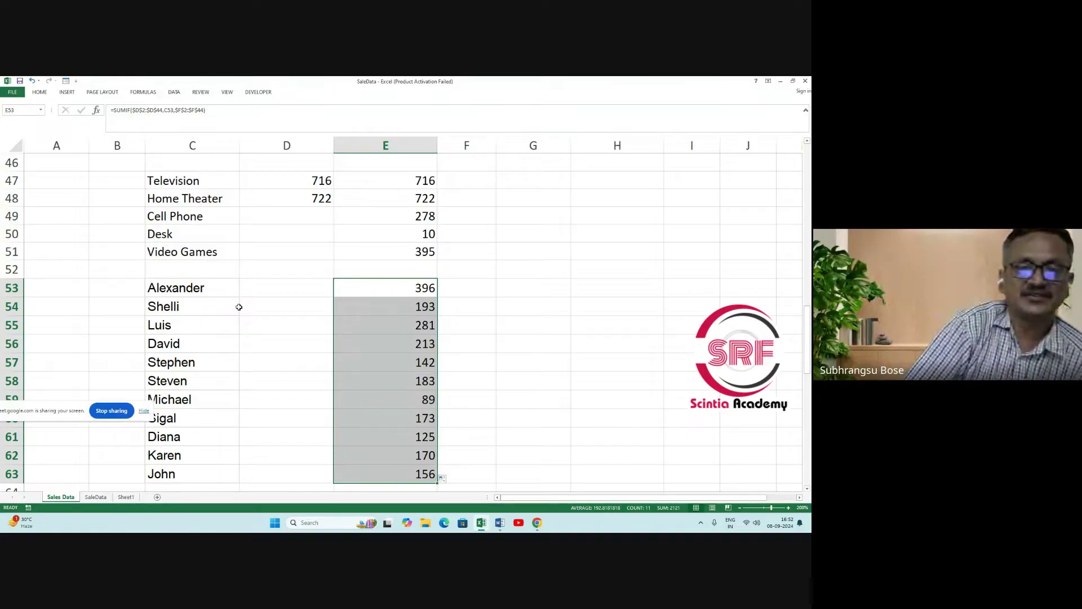
pyautogui.click(392, 303)
pyautogui.press('F2')
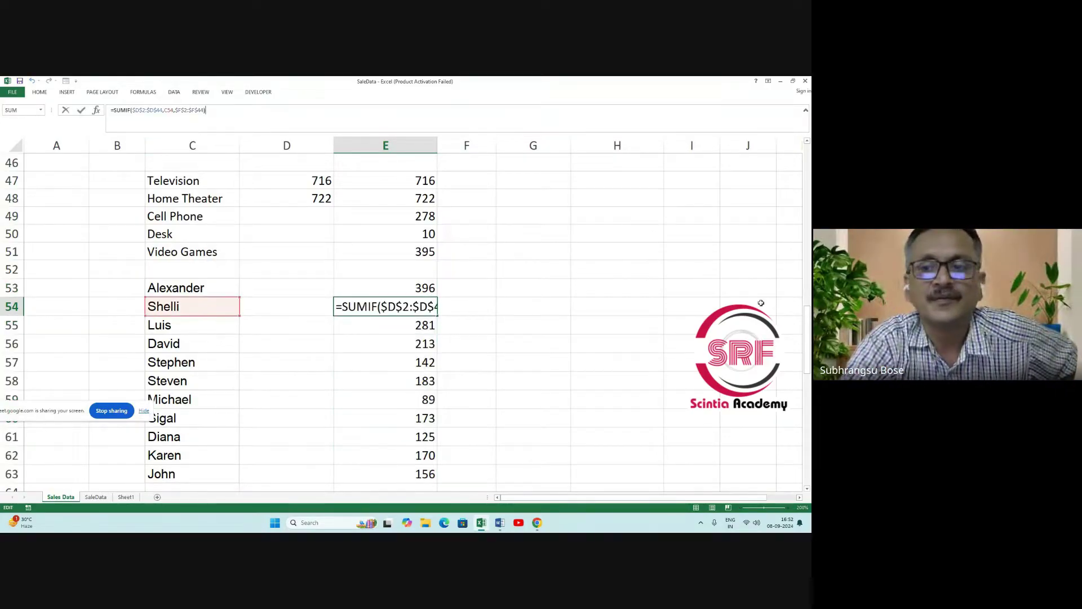
pyautogui.moveTo(808, 316)
pyautogui.mouseDown()
pyautogui.moveTo(807, 290)
pyautogui.moveTo(808, 327)
pyautogui.mouseUp()
pyautogui.click(696, 379)
pyautogui.scroll(-3, 428, 401)
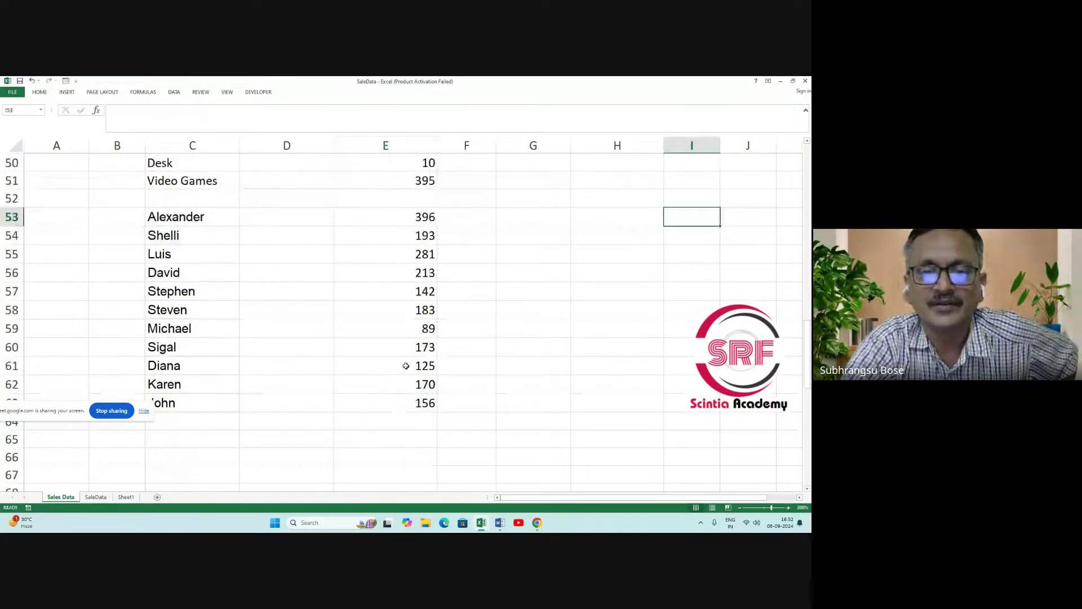
pyautogui.click(401, 347)
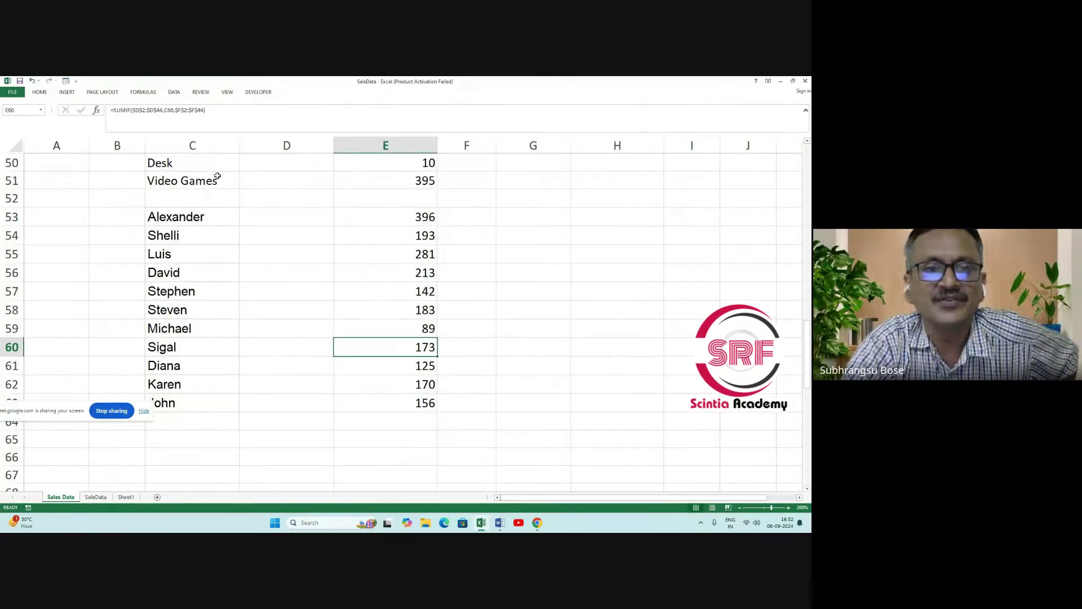
pyautogui.click(214, 116)
pyautogui.moveTo(808, 361); pyautogui.dragTo(807, 332)
pyautogui.click(606, 378)
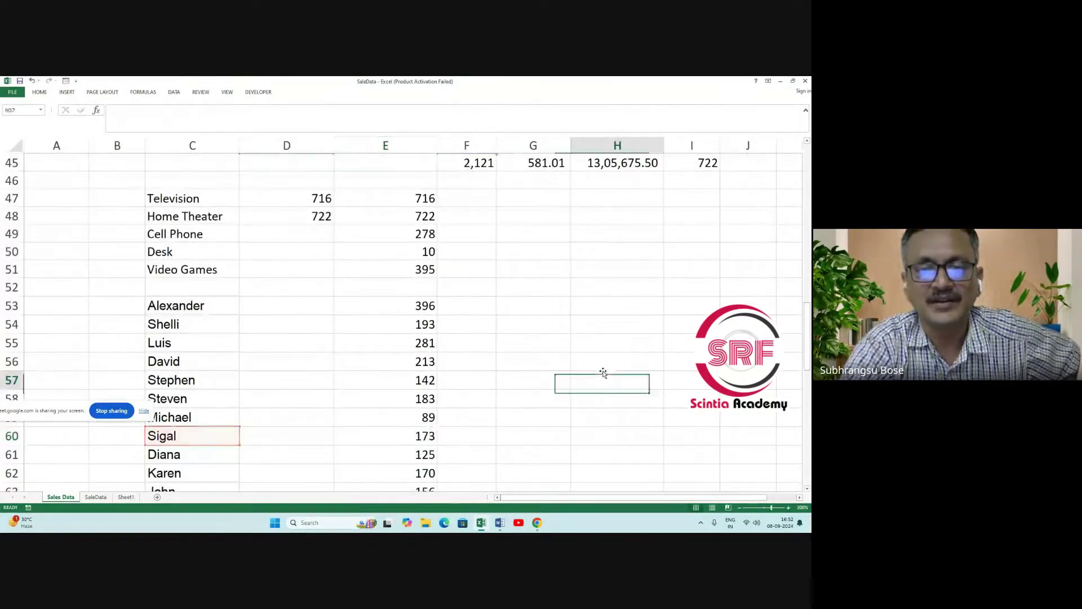
# Review the item and salesman summaries and view the SUMIF formula in E59.
pyautogui.scroll(-1, 564, 437)
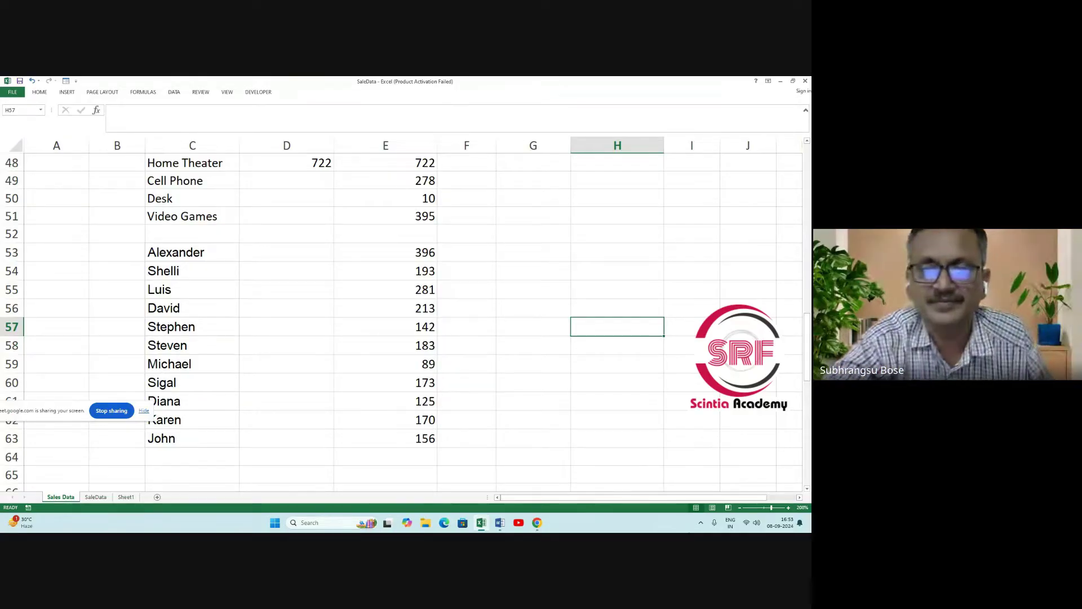
pyautogui.scroll(3, 503, 311)
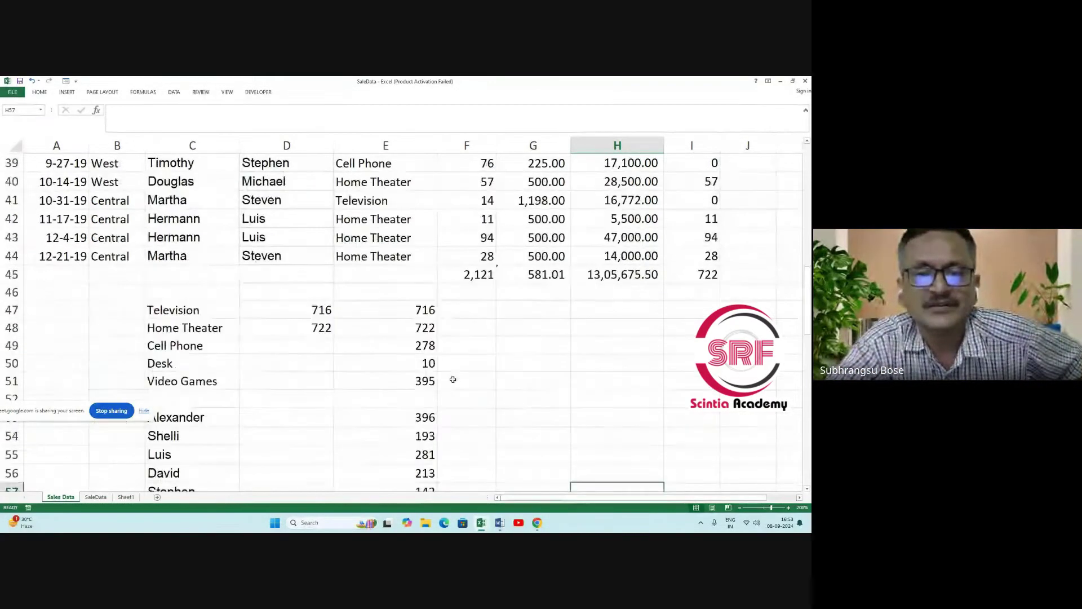
pyautogui.scroll(-3, 453, 381)
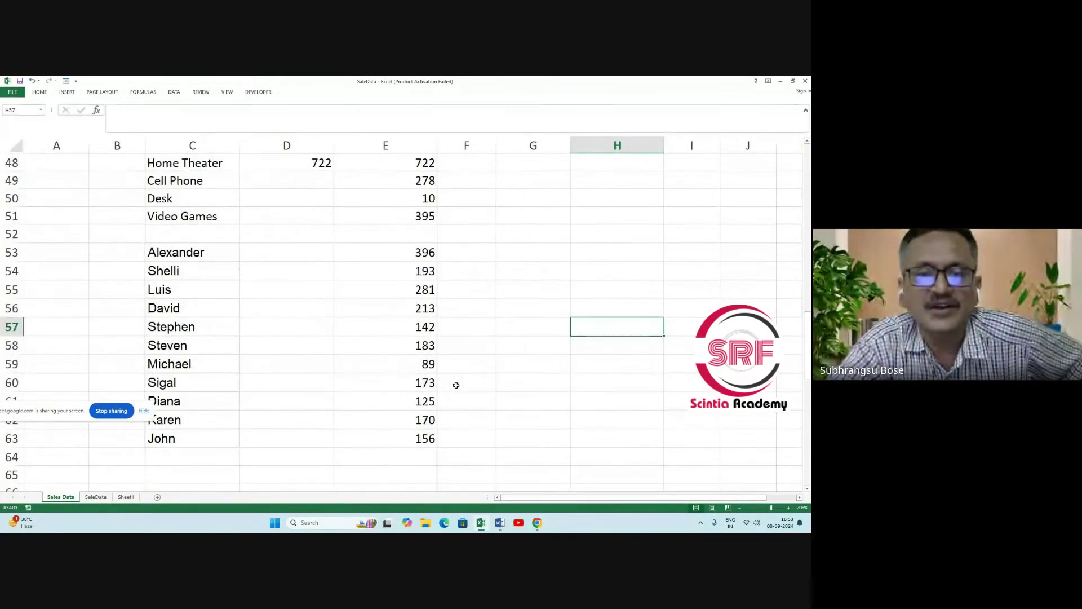
pyautogui.click(183, 365)
pyautogui.click(412, 369)
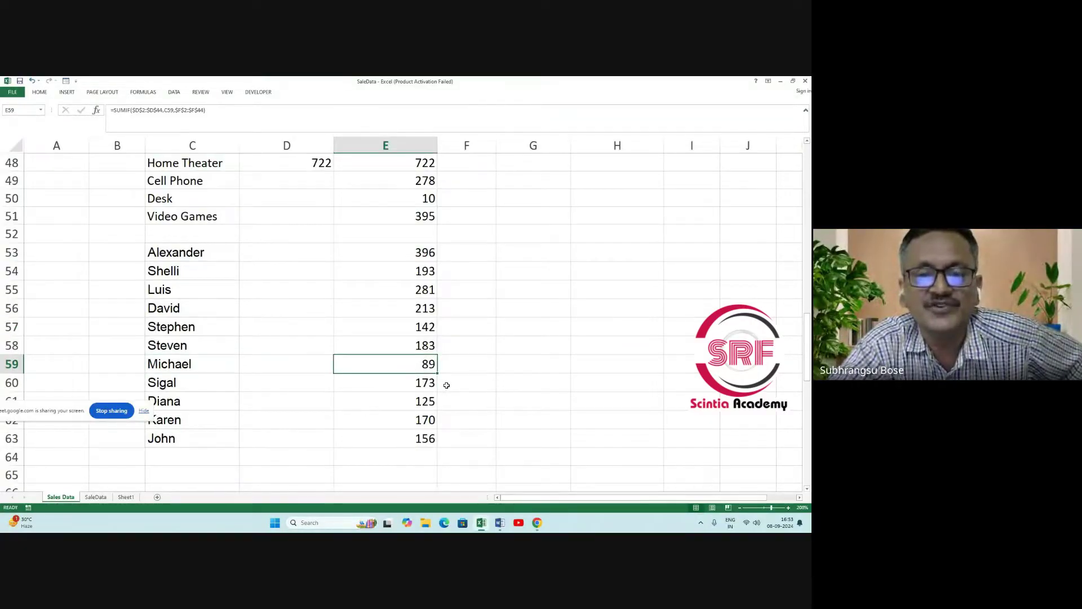
# Copy the manager names in C2:C44 of the sales table.
pyautogui.scroll(3, 475, 365)
pyautogui.scroll(-2, 475, 367)
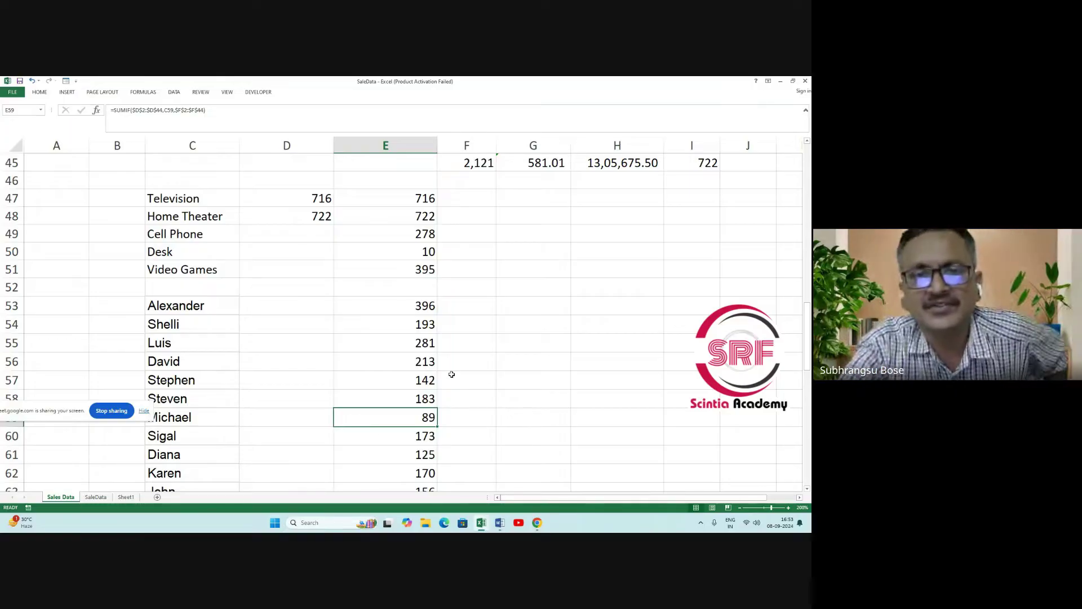
pyautogui.scroll(9, 440, 346)
pyautogui.scroll(5, 393, 335)
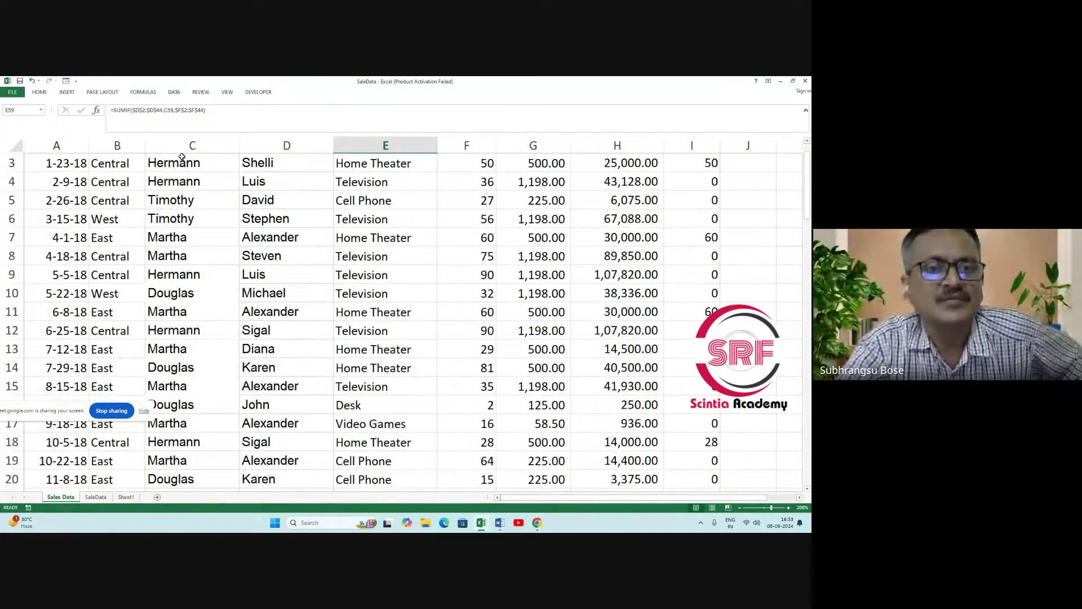
pyautogui.scroll(1, 190, 231)
pyautogui.scroll(-1, 190, 231)
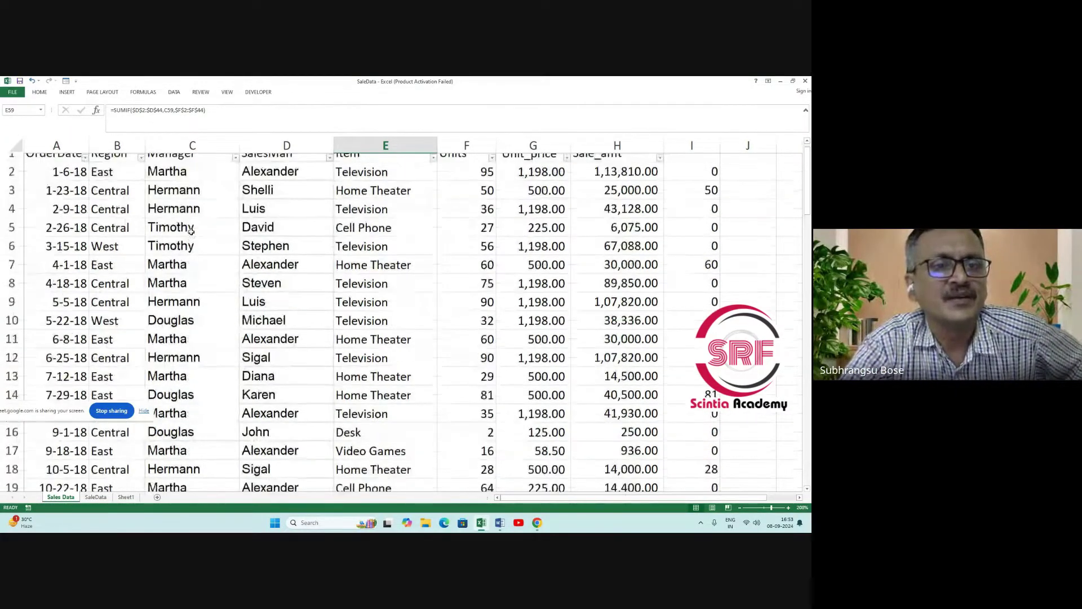
pyautogui.scroll(1, 190, 231)
pyautogui.moveTo(197, 182); pyautogui.dragTo(204, 440)
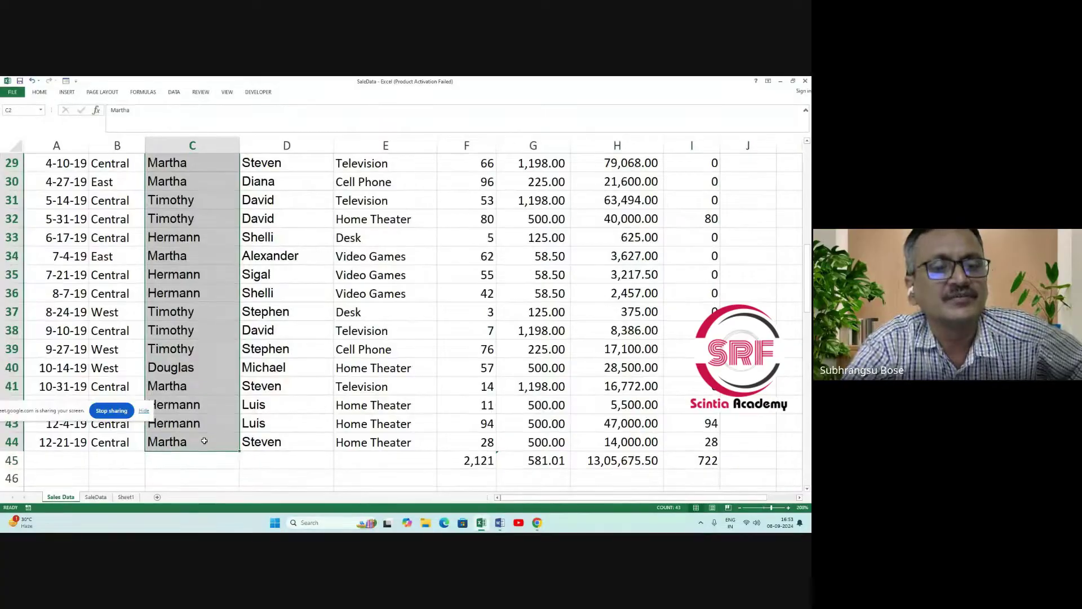
pyautogui.rightClick(208, 254)
pyautogui.click(233, 269)
# Paste the copied manager names starting at G53, beside the salesman summary.
pyautogui.scroll(9, 282, 310)
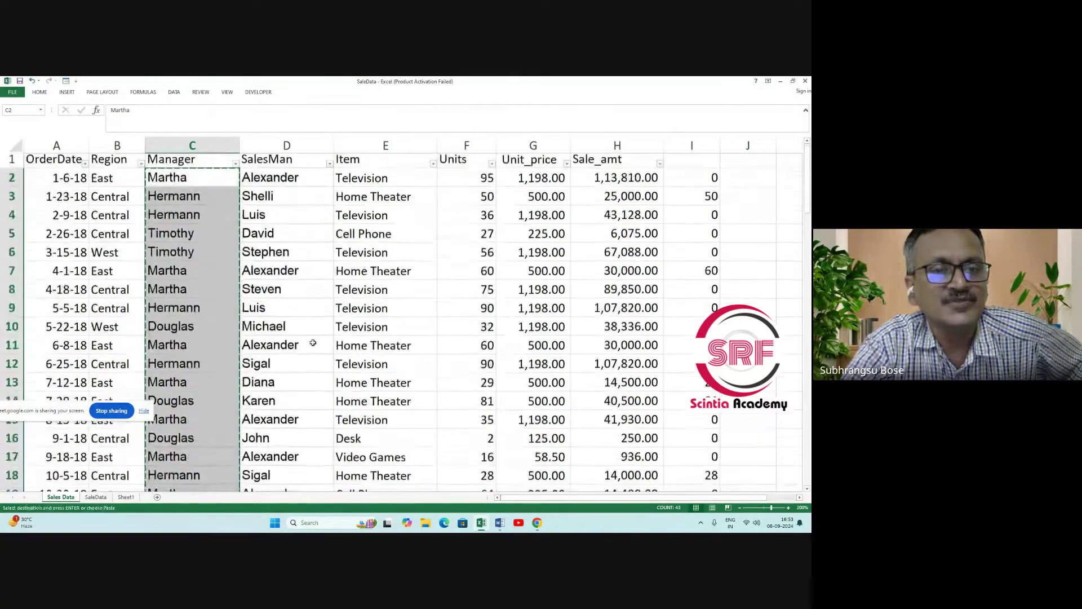
pyautogui.scroll(-14, 327, 343)
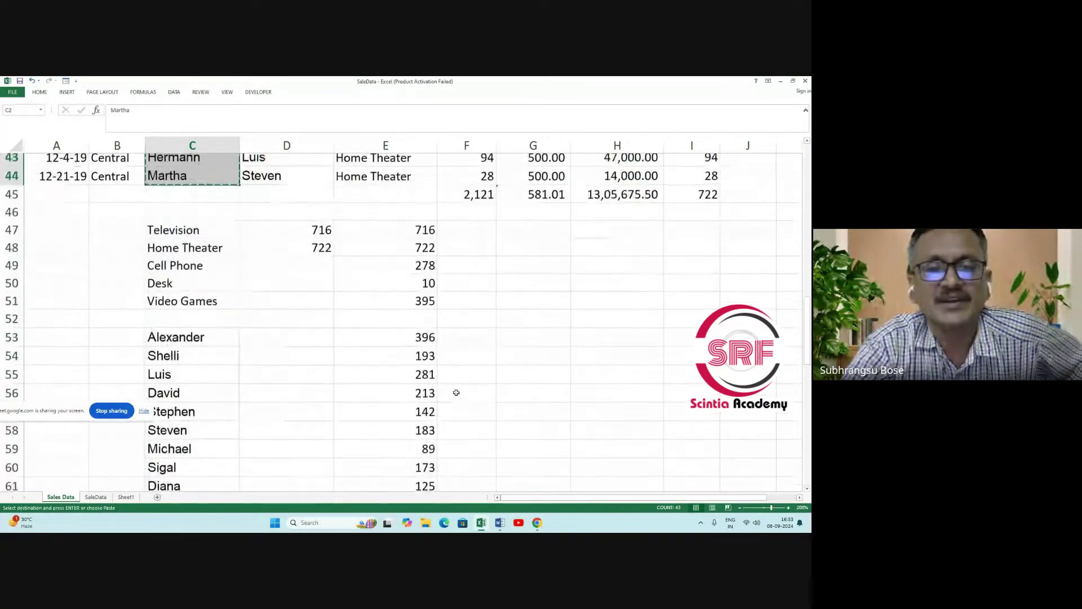
pyautogui.click(534, 343)
pyautogui.rightClick(535, 344)
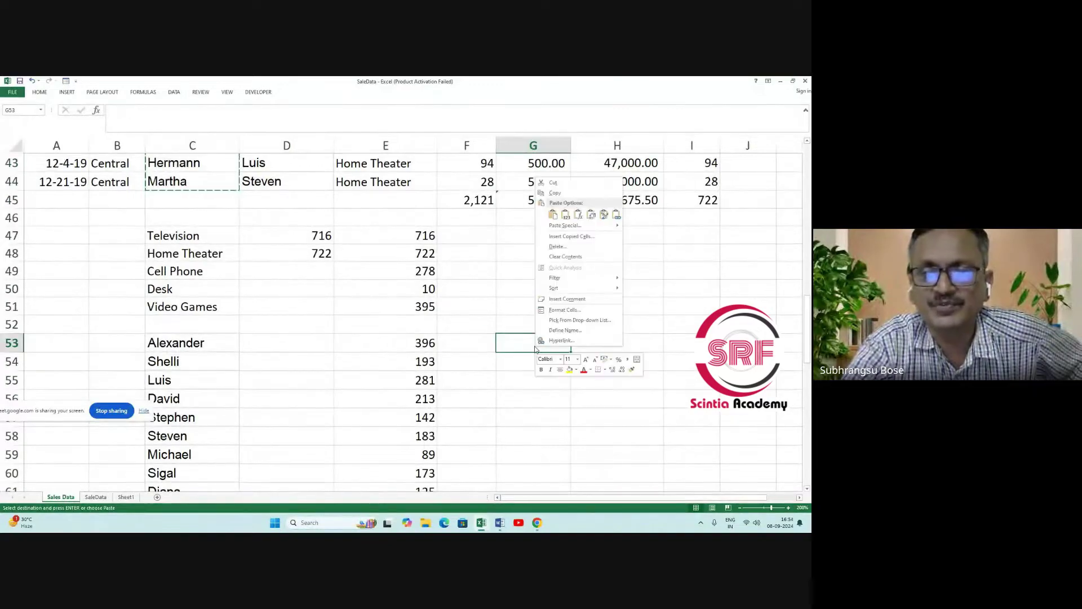
pyautogui.click(553, 214)
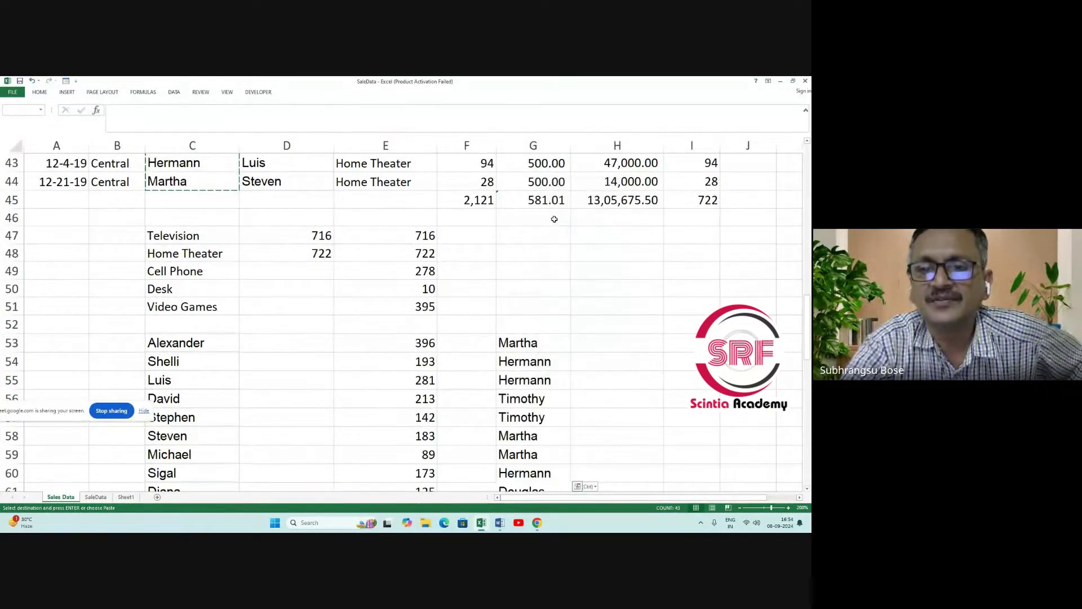
pyautogui.scroll(-3, 545, 323)
pyautogui.scroll(-1, 544, 323)
pyautogui.scroll(3, 545, 324)
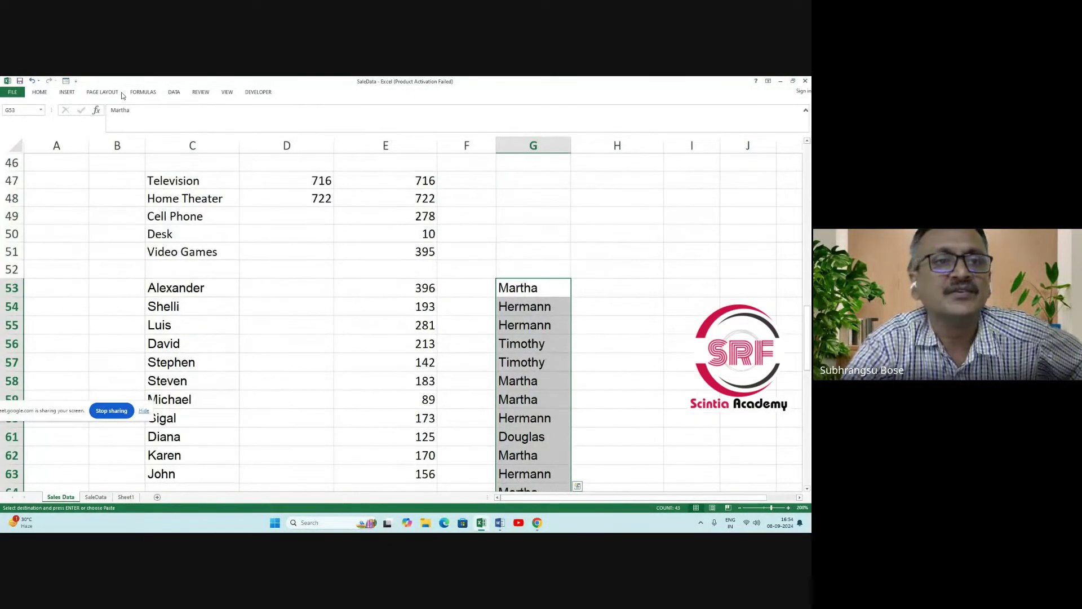
# Remove the duplicate names from the pasted manager list in column G, keeping one entry per manager.
pyautogui.click(173, 96)
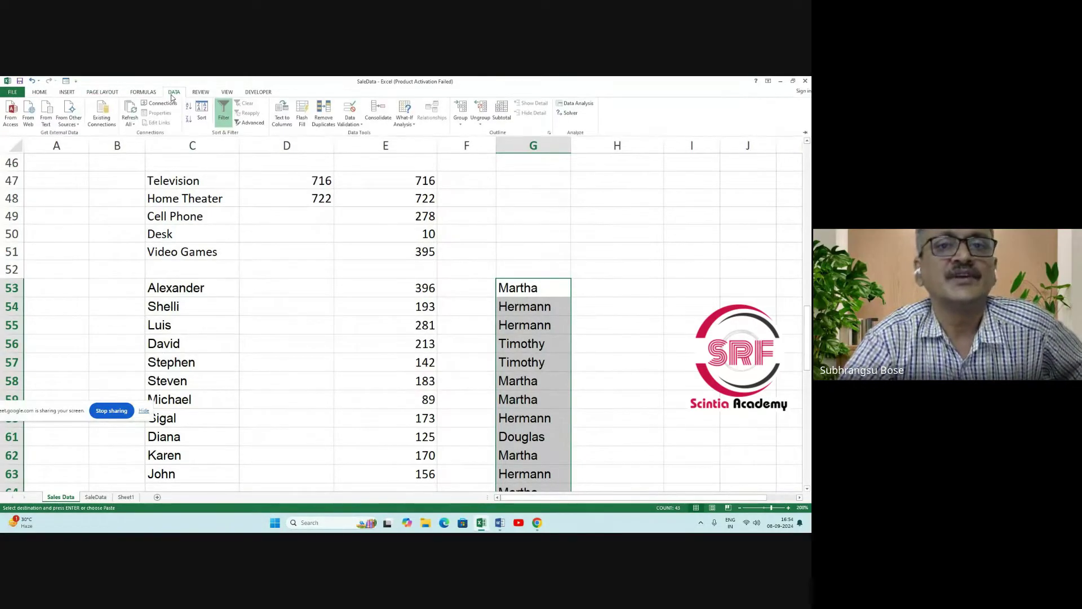
pyautogui.click(326, 120)
pyautogui.click(556, 341)
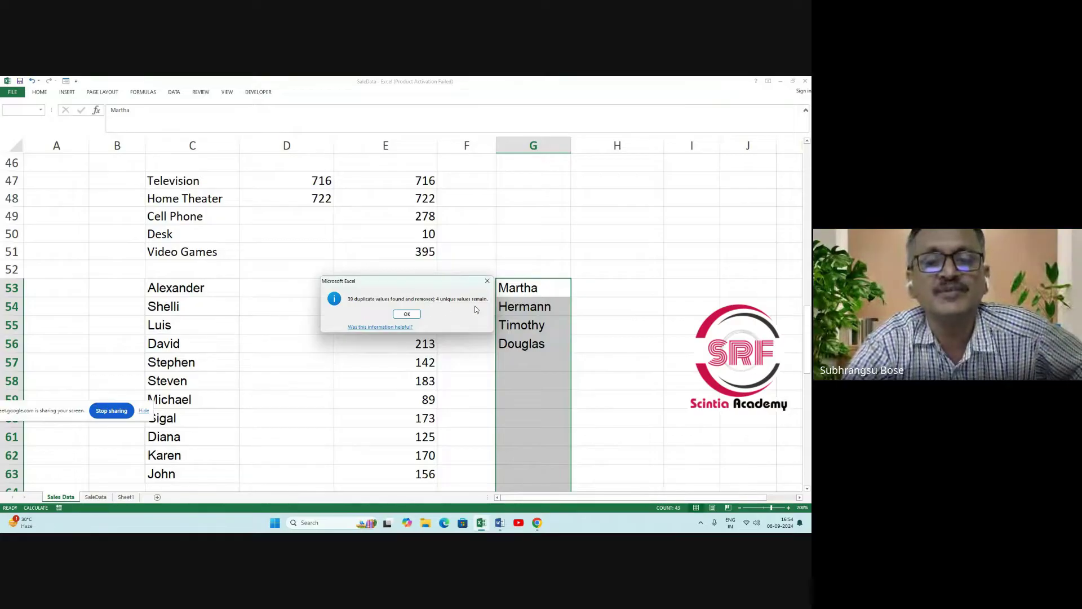
pyautogui.click(407, 314)
pyautogui.click(576, 396)
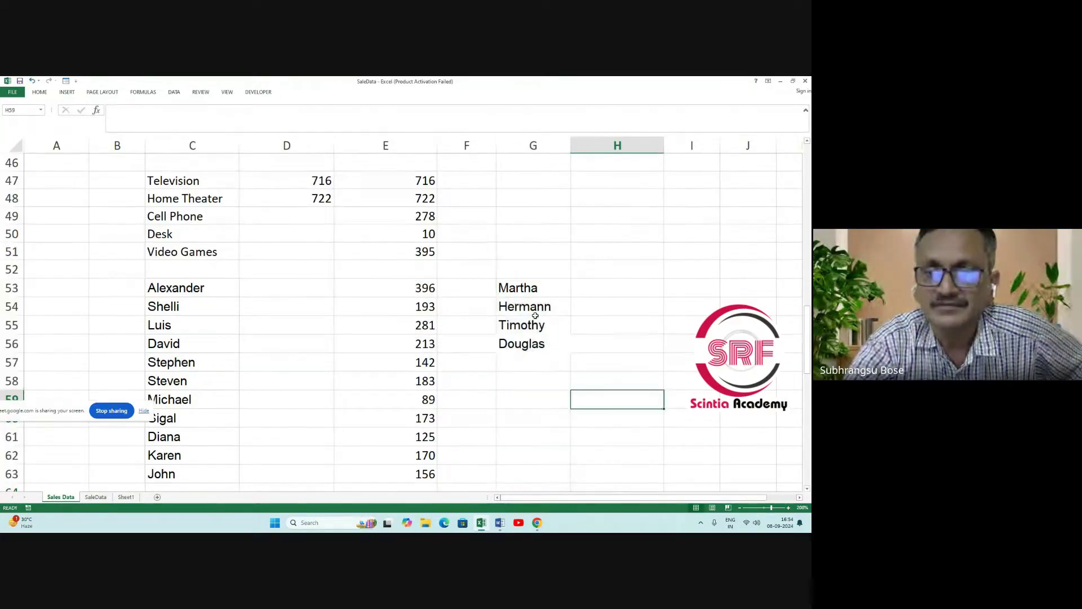
pyautogui.moveTo(545, 284); pyautogui.dragTo(542, 344)
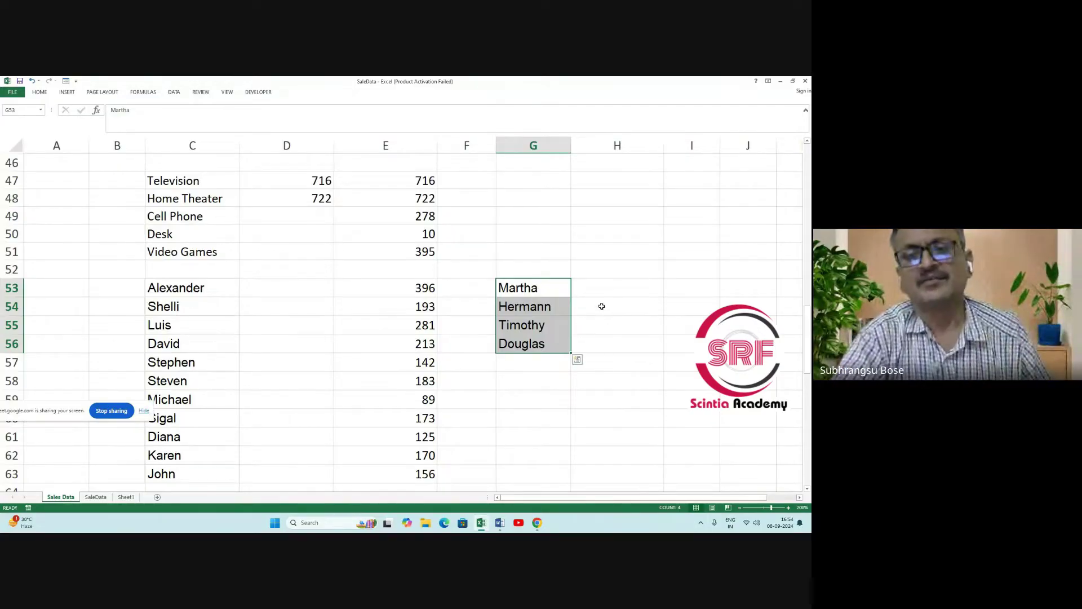
# Start a SUMIF formula in H53 with the Manager cells C2:C44 as its range.
pyautogui.click(606, 287)
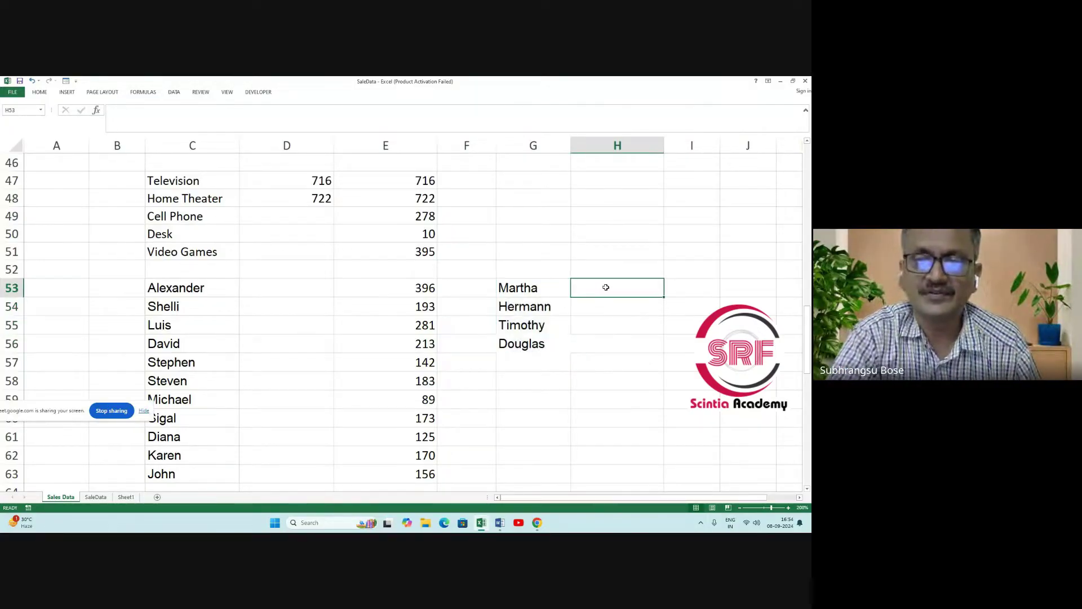
pyautogui.write('=')
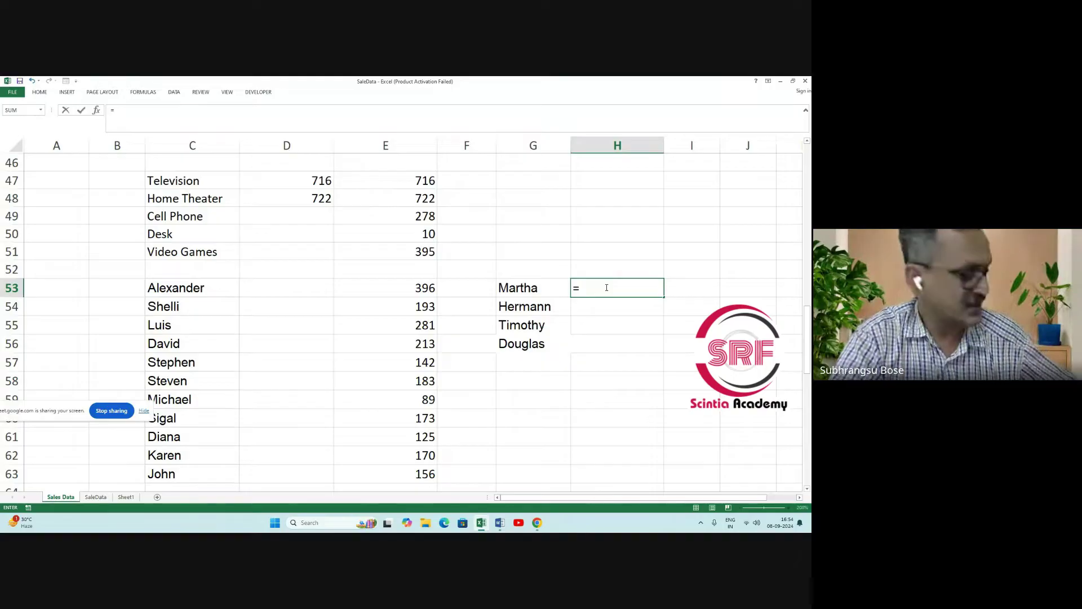
pyautogui.write('sum')
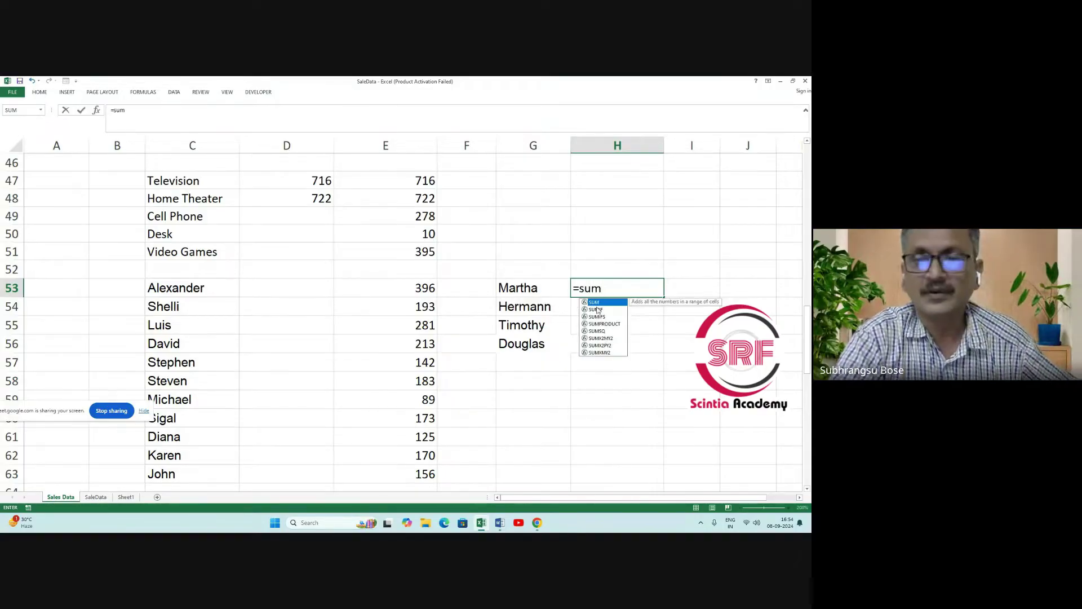
pyautogui.click(601, 309)
pyautogui.doubleClick(601, 310)
pyautogui.scroll(10, 439, 260)
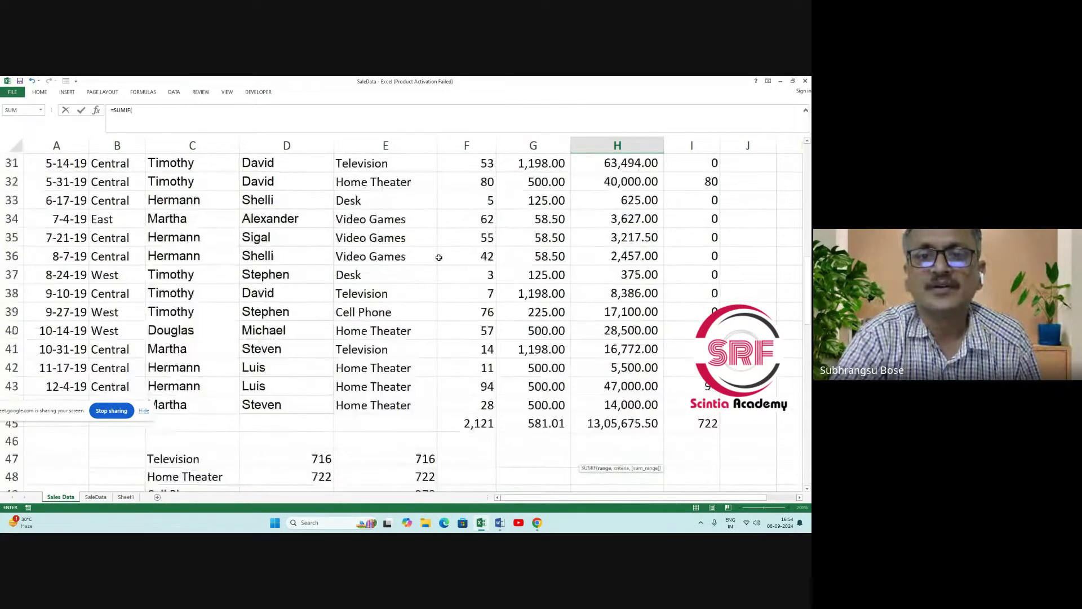
pyautogui.scroll(5, 439, 259)
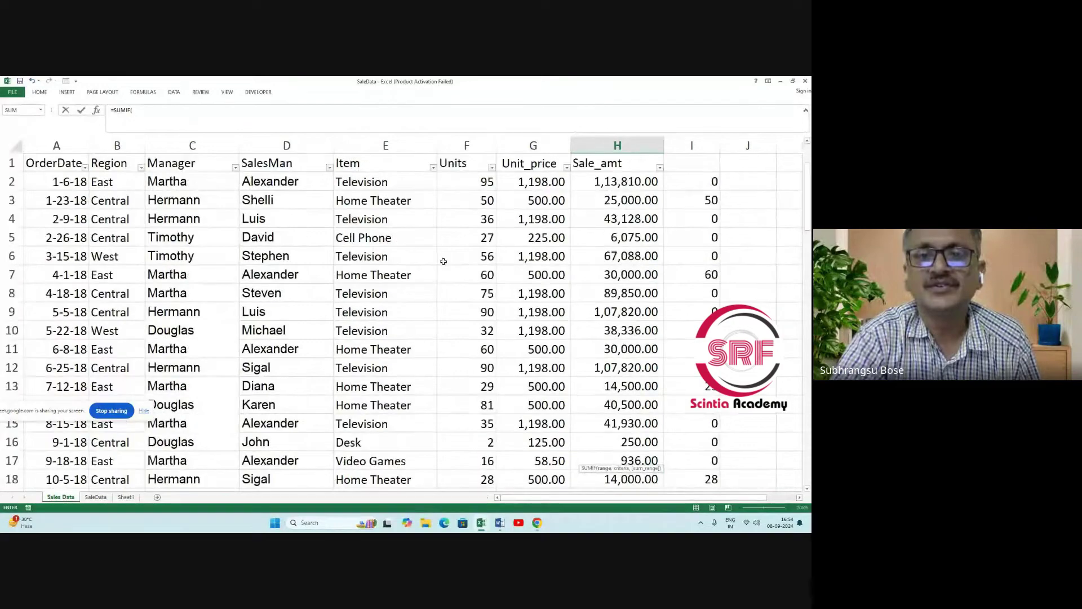
pyautogui.click(470, 177)
pyautogui.moveTo(471, 177); pyautogui.dragTo(471, 200)
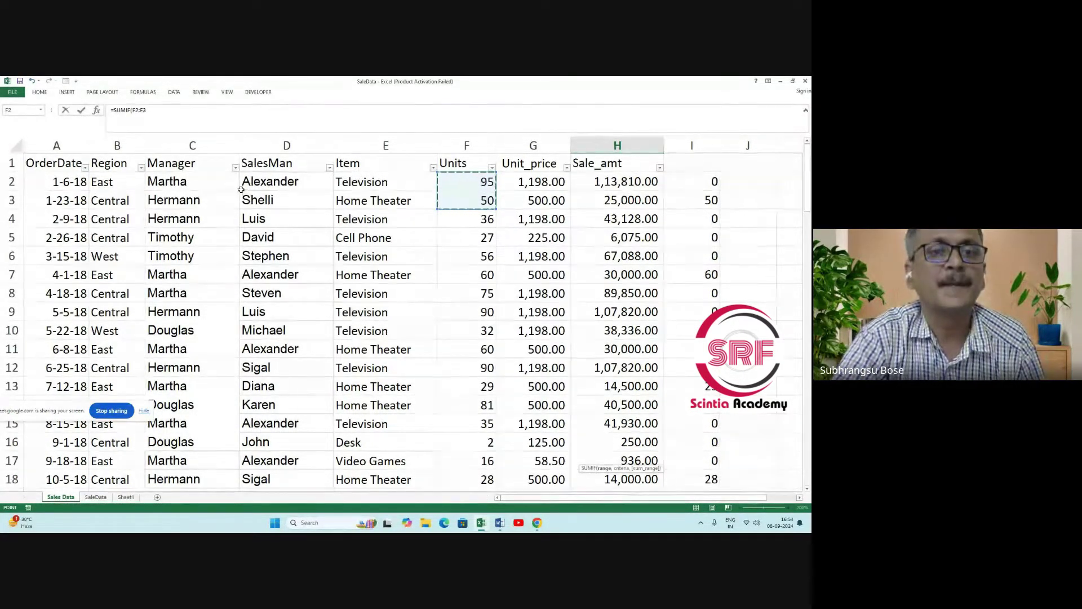
pyautogui.moveTo(194, 178); pyautogui.dragTo(209, 422)
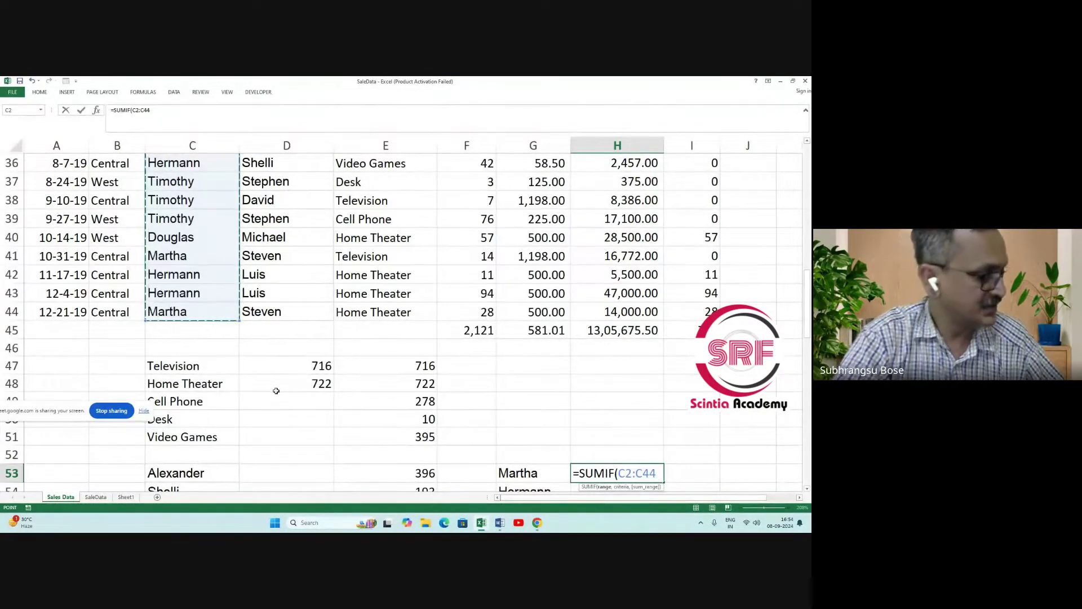
# Complete the H53 SUMIF formula with G53 as the criterion and the Units cells F2:F44 as the sum range.
pyautogui.write(',')
pyautogui.scroll(-2, 349, 410)
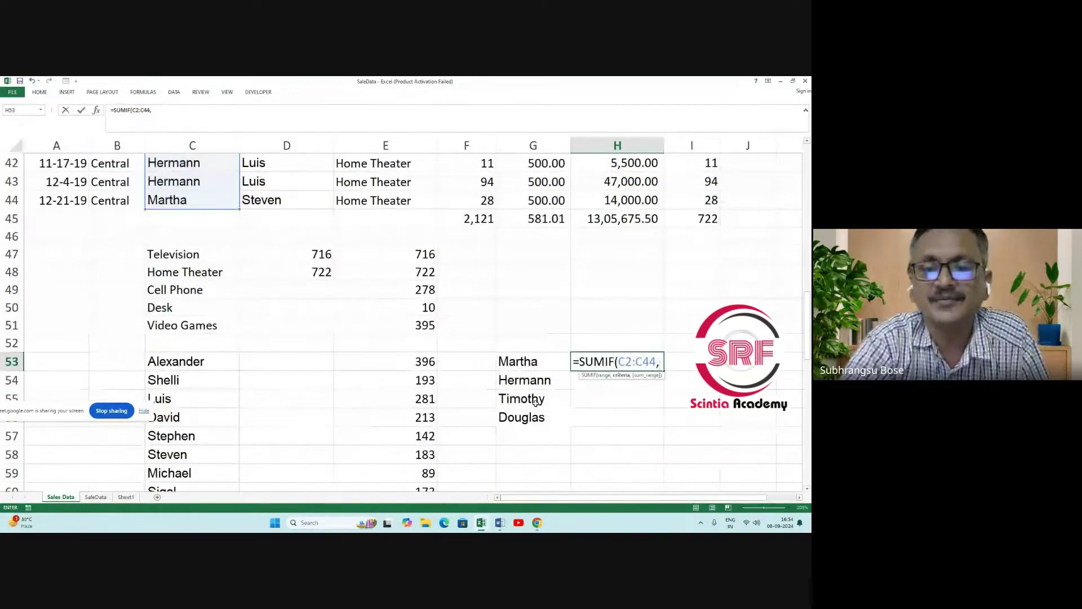
pyautogui.click(521, 361)
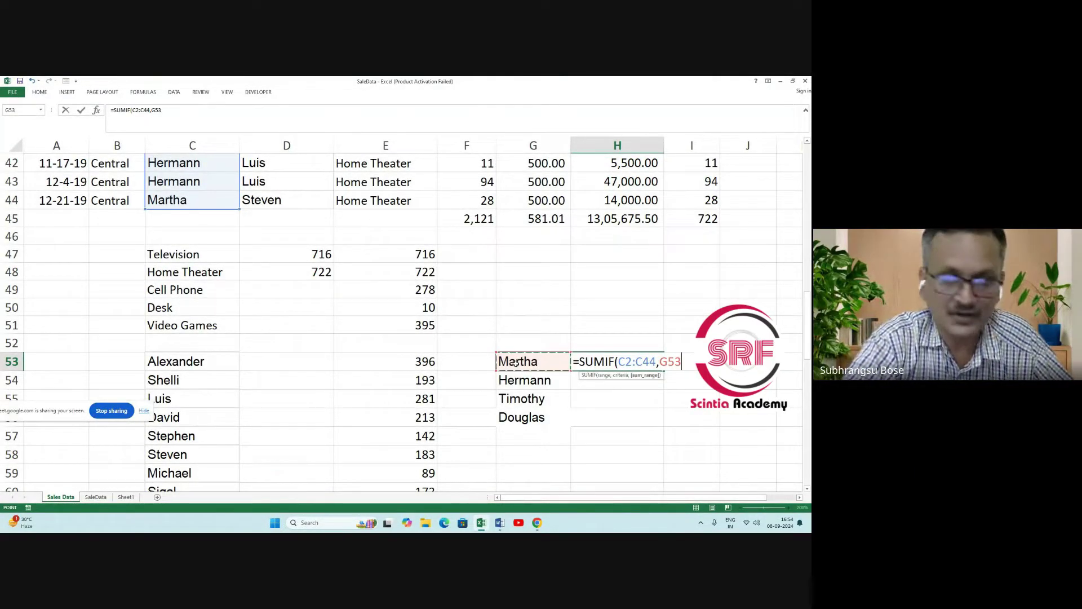
pyautogui.write(',')
pyautogui.scroll(14, 554, 362)
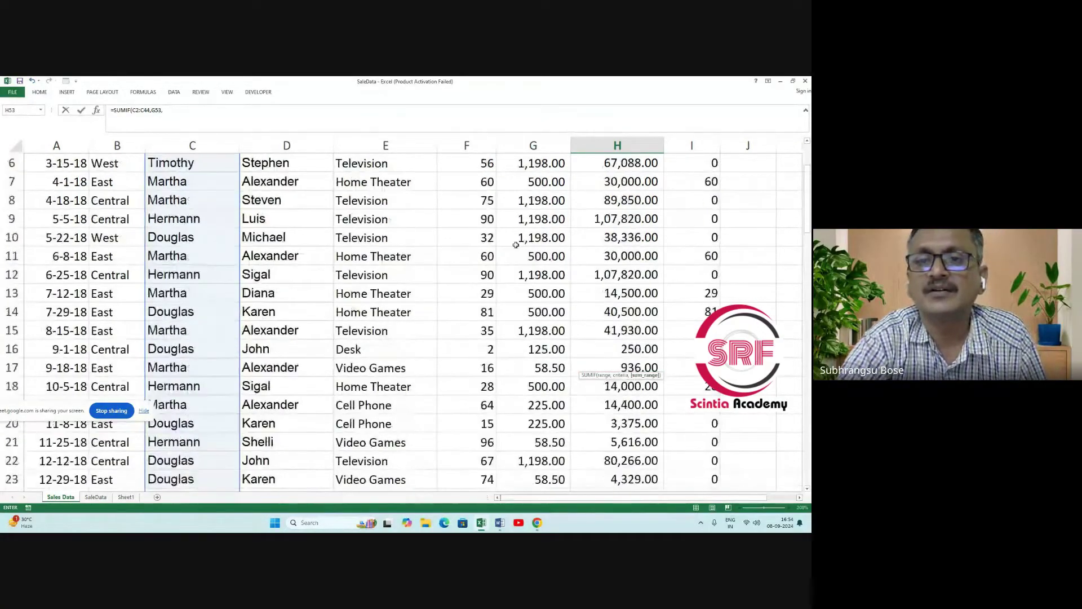
pyautogui.moveTo(476, 185); pyautogui.dragTo(485, 441)
pyautogui.press('Return')
pyautogui.scroll(-3, 530, 428)
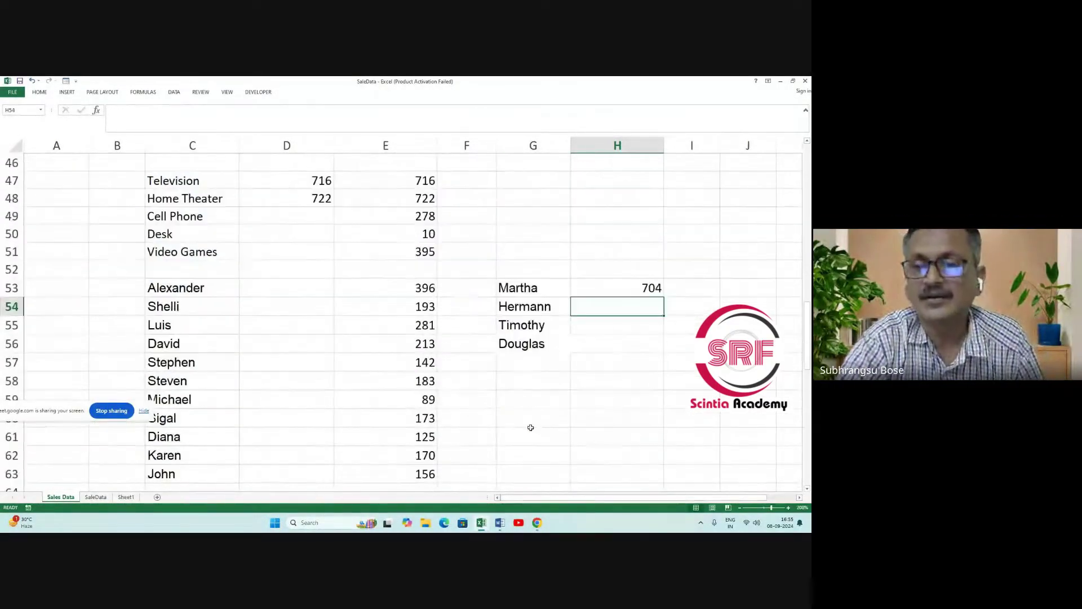
# Compare the references in the H53 SUMIF formula with those in the item formulas in E47 and E51.
pyautogui.click(625, 288)
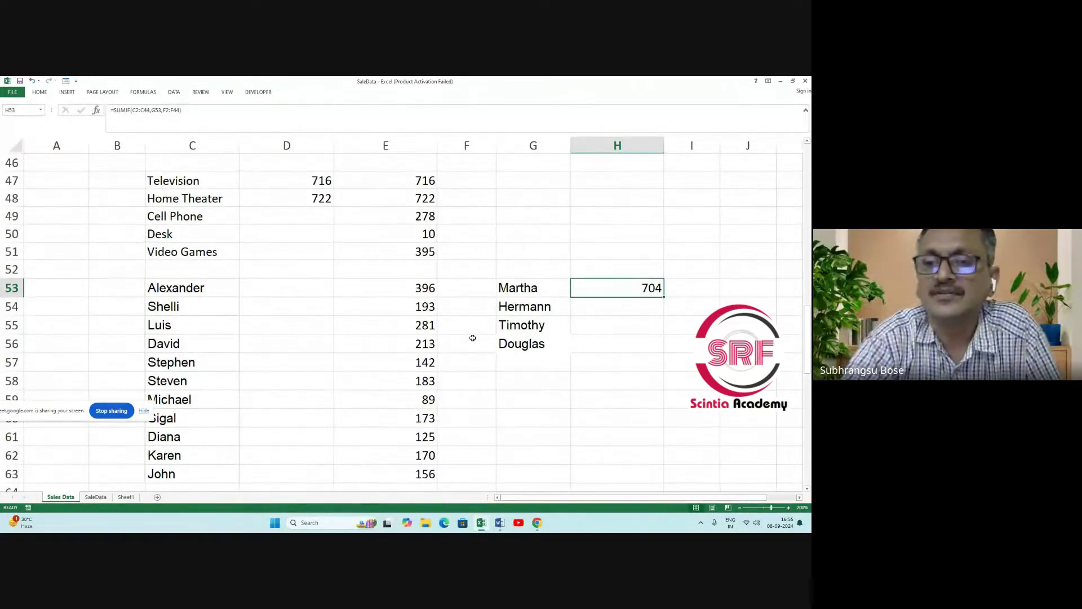
pyautogui.scroll(1, 472, 338)
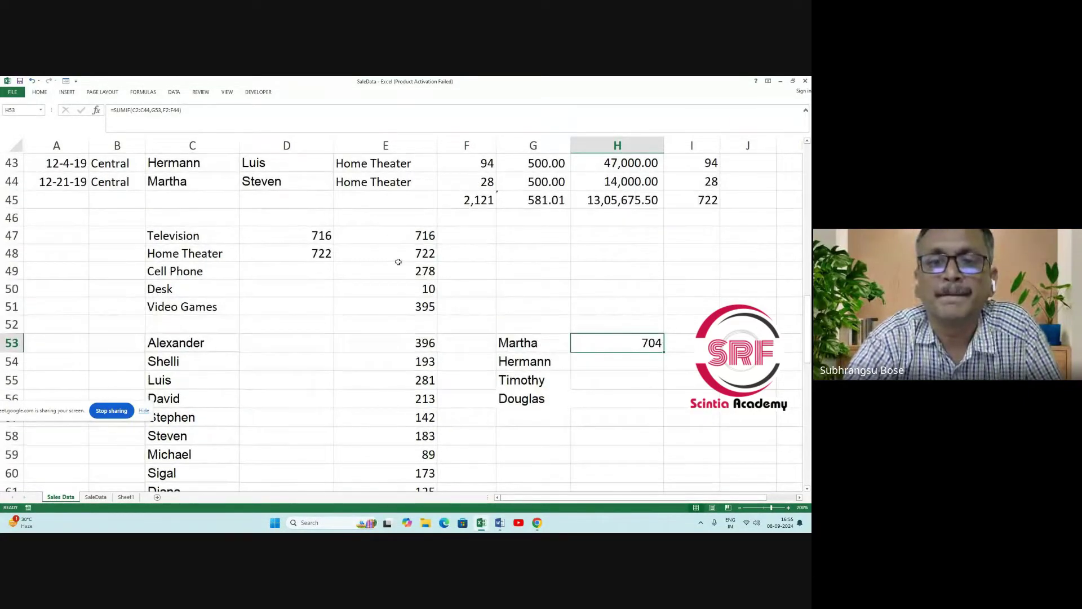
pyautogui.click(418, 236)
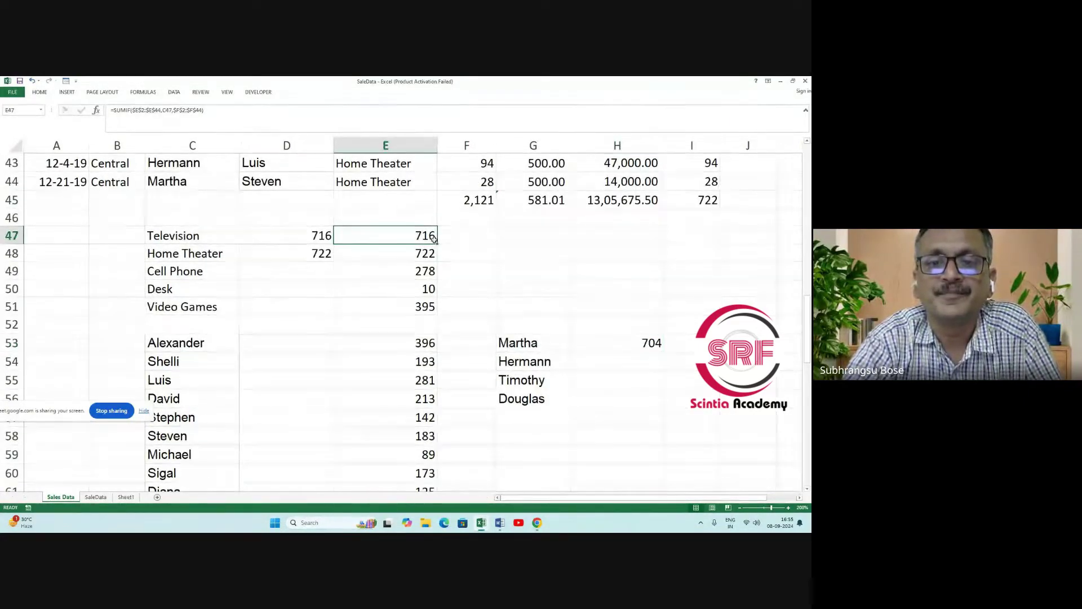
pyautogui.click(427, 305)
# Make the criteria range in the H53 SUMIF formula absolute as $C$2:$C$44.
pyautogui.click(615, 346)
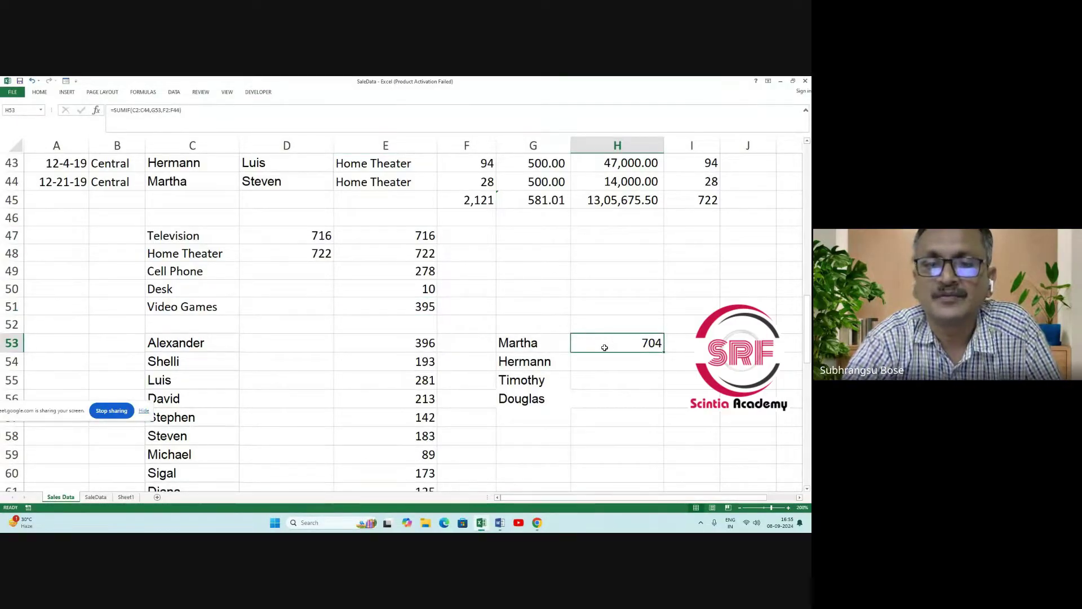
pyautogui.scroll(1, 261, 237)
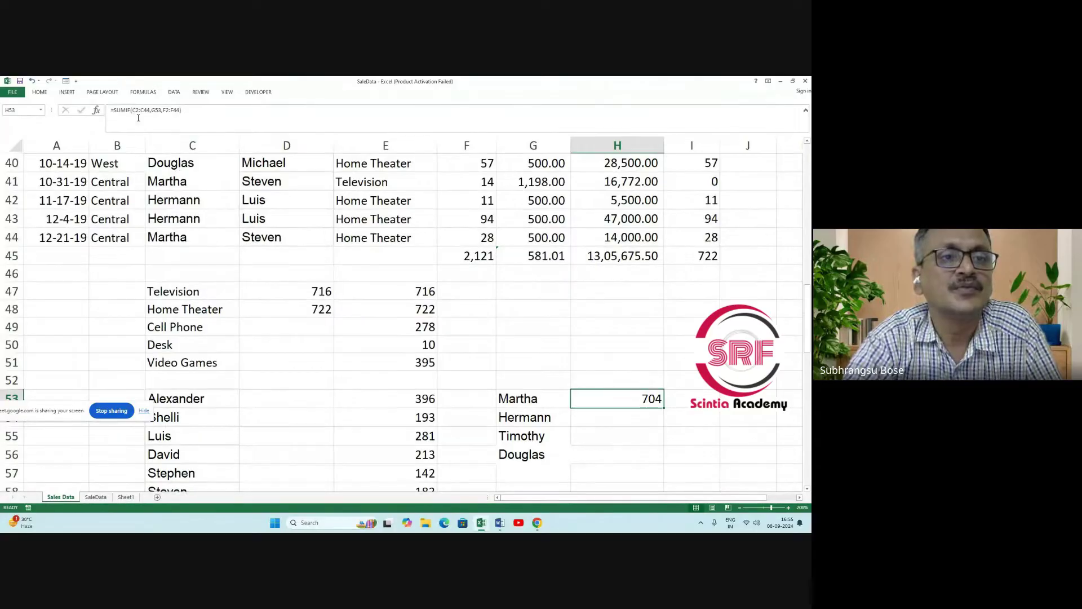
pyautogui.click(134, 111)
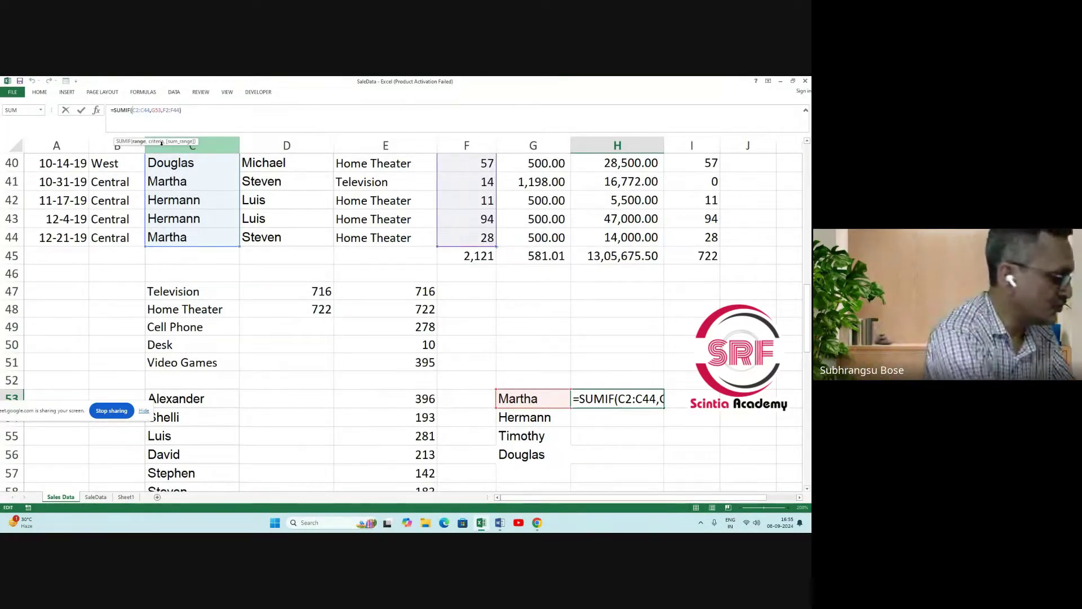
pyautogui.write('$C')
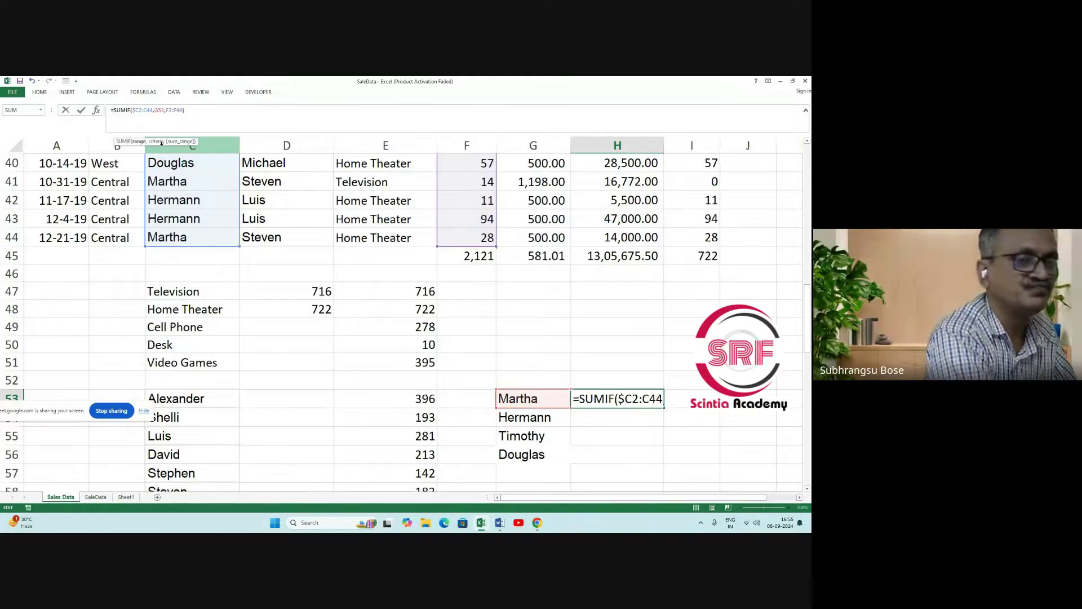
pyautogui.write('$2:')
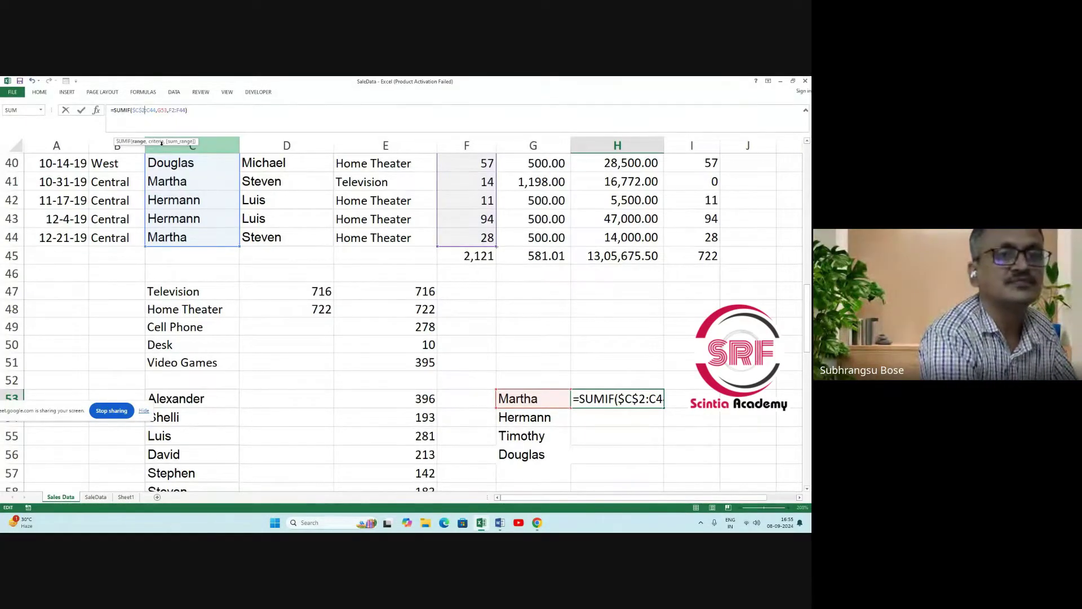
pyautogui.write('$C')
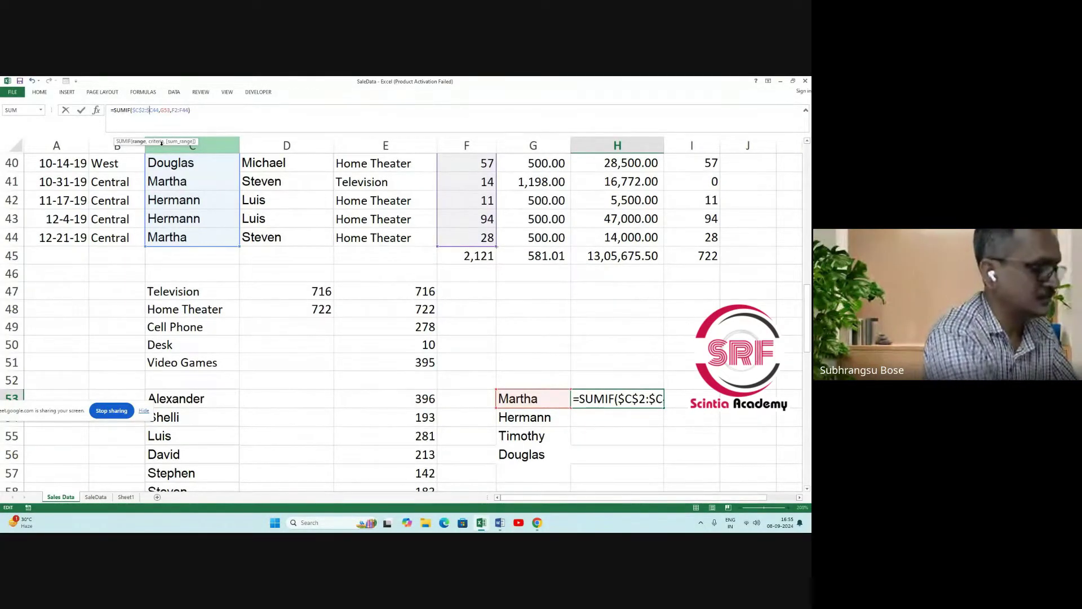
pyautogui.write('$')
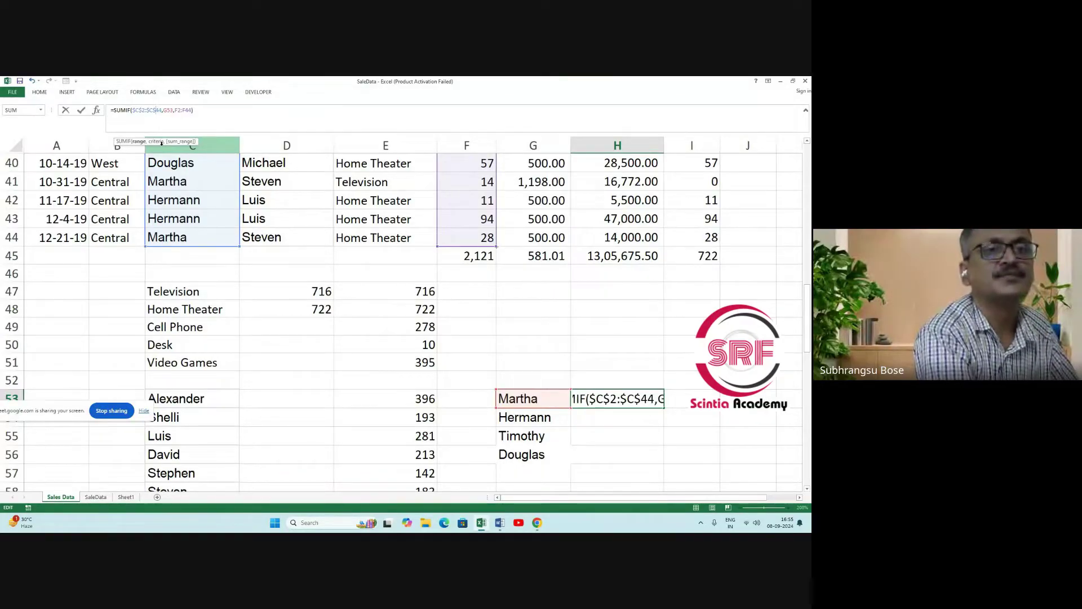
# Make the sum range in the H53 SUMIF formula absolute as $F$2:$F$44 and commit the formula.
pyautogui.press('End')
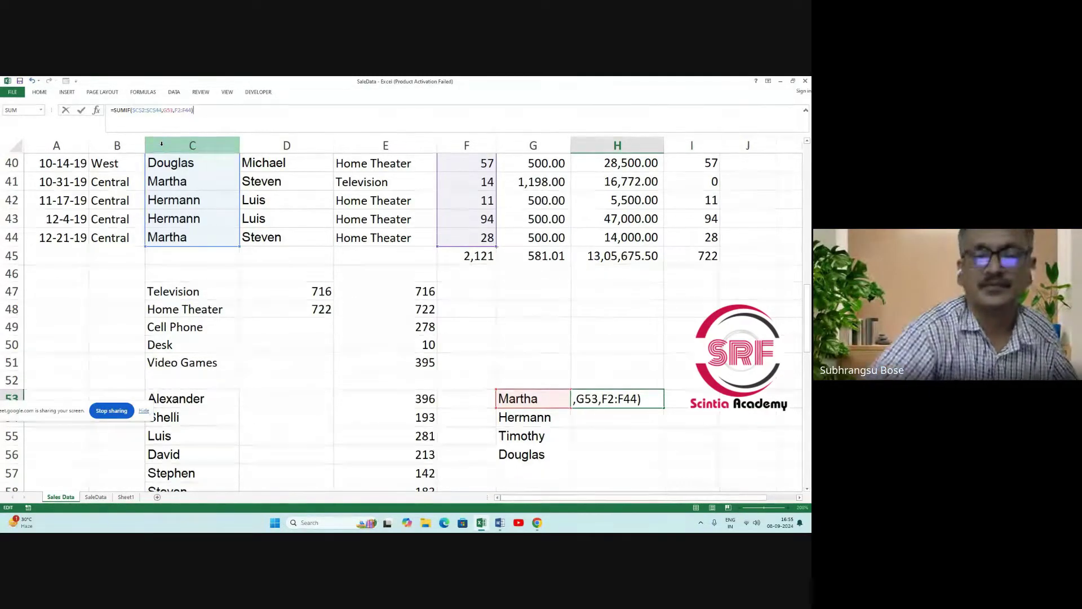
pyautogui.click(174, 111)
pyautogui.click(178, 112)
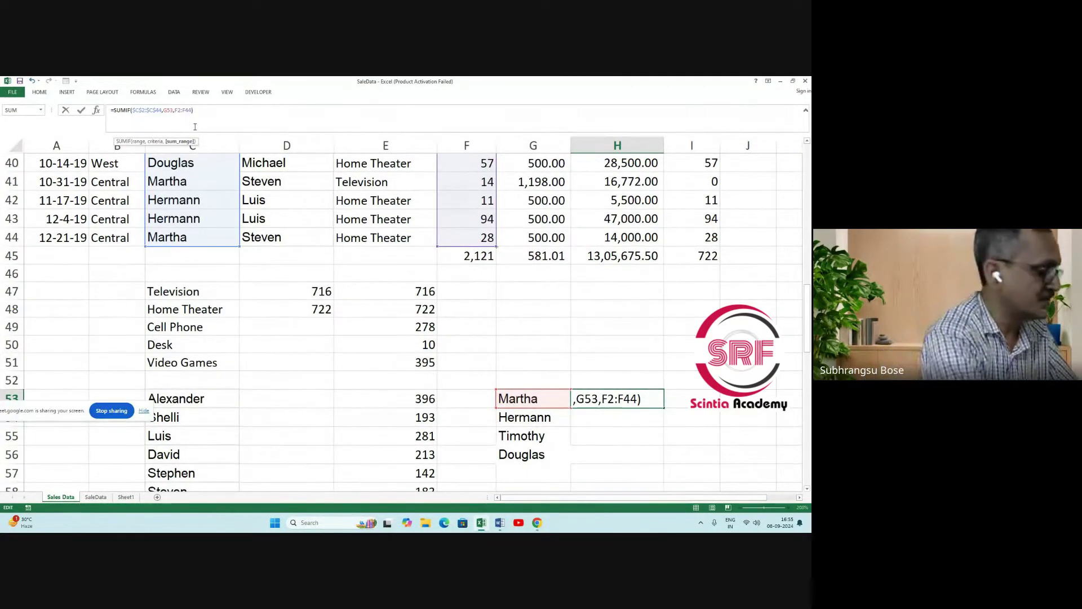
pyautogui.write('$')
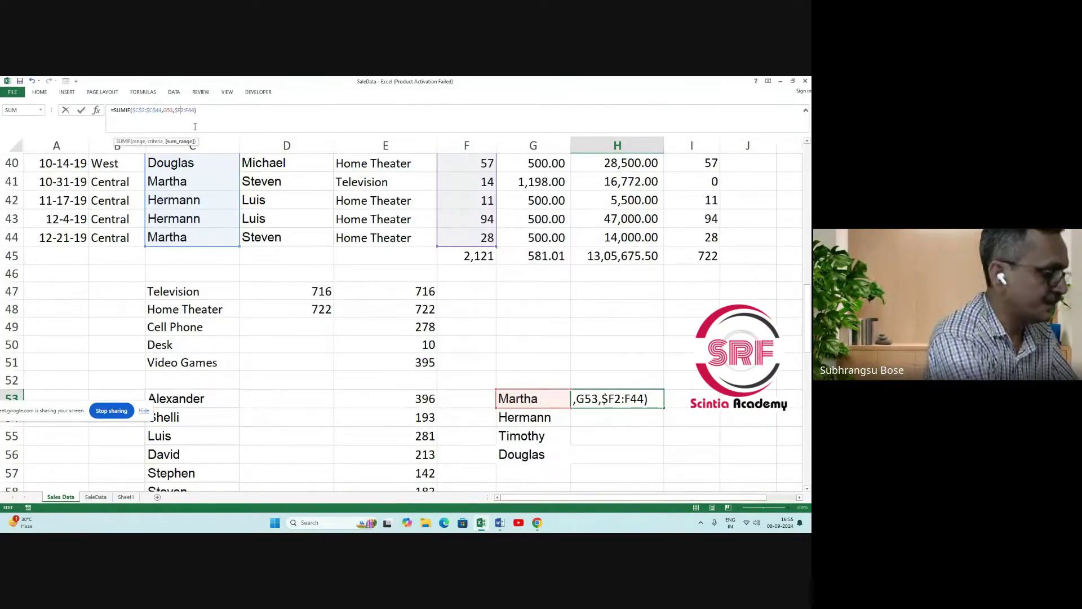
pyautogui.press('Right')
pyautogui.write('$C')
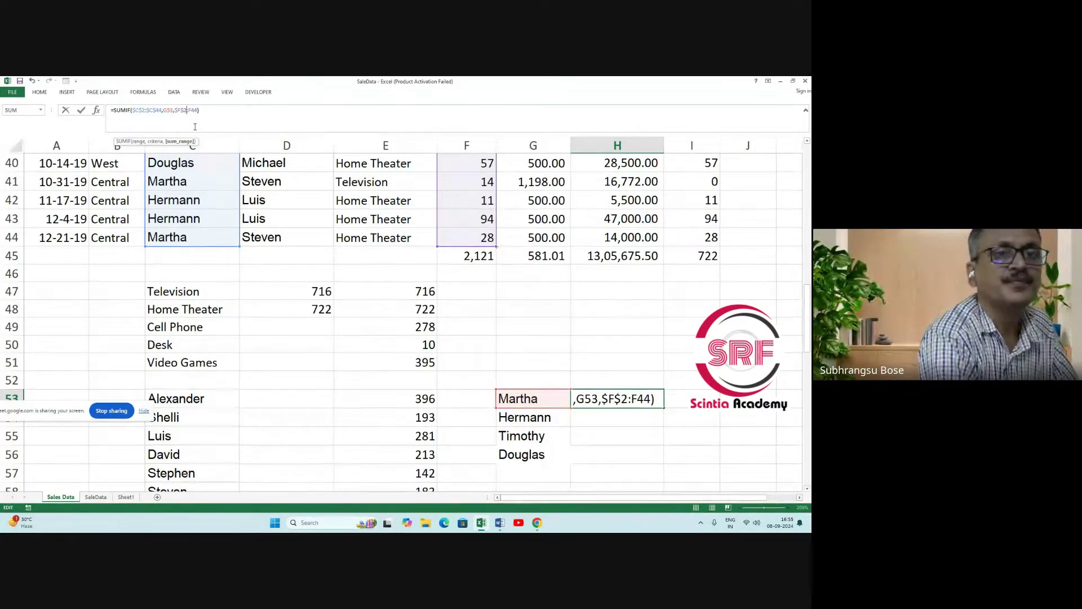
pyautogui.write('$2:')
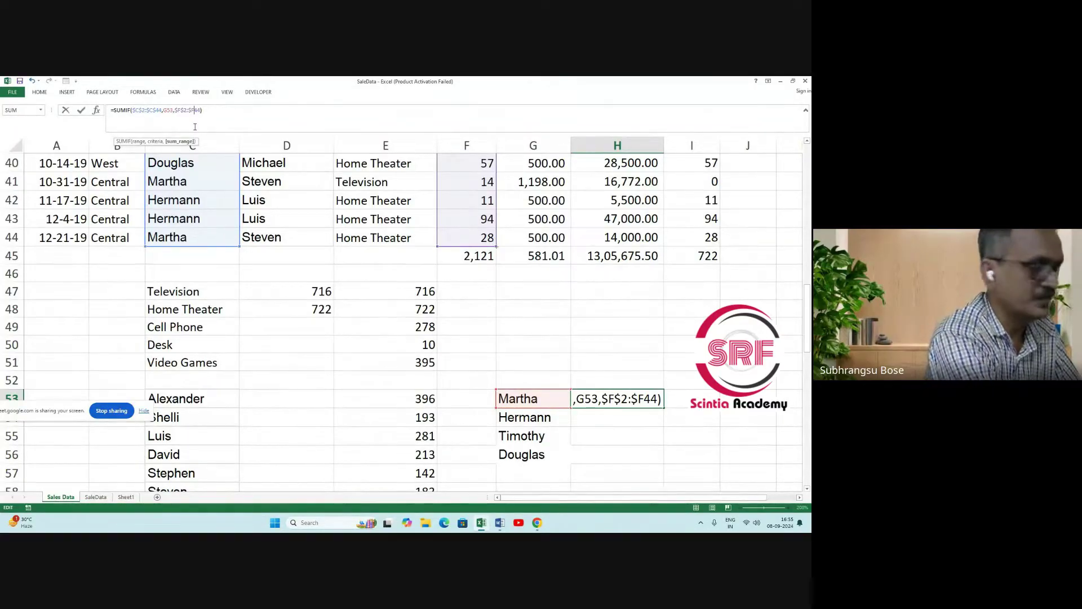
pyautogui.write('$')
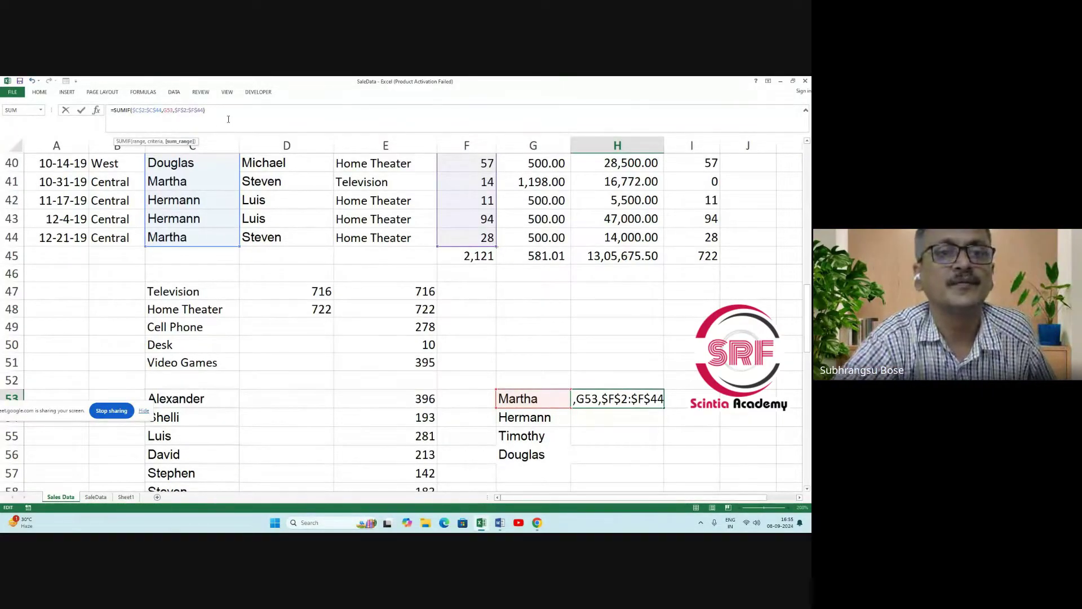
pyautogui.press('Return')
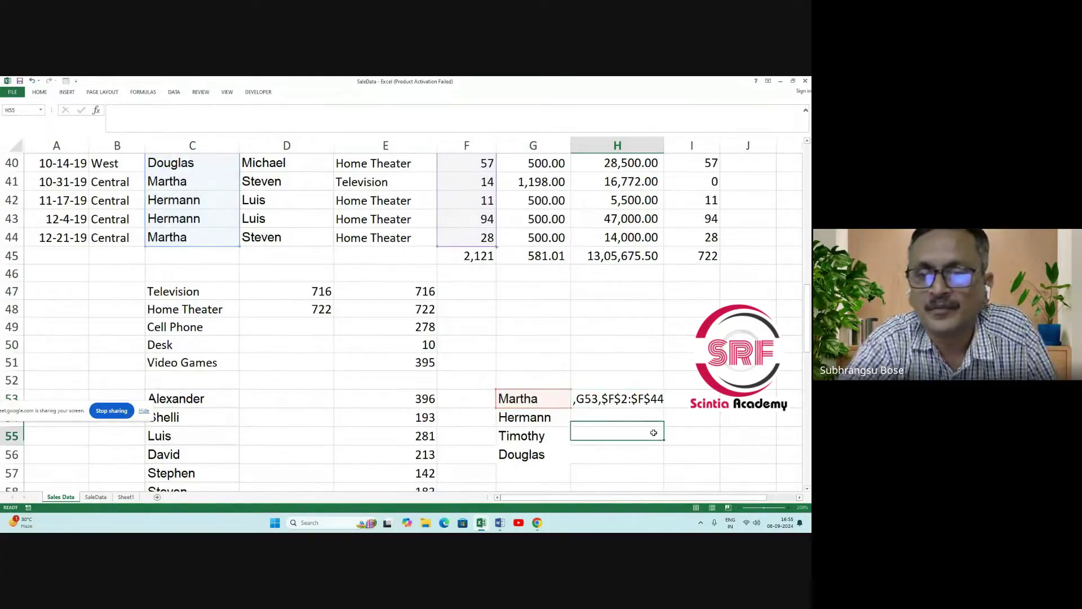
# Fill the H53 SUMIF formula down to H56 for the remaining managers.
pyautogui.click(640, 402)
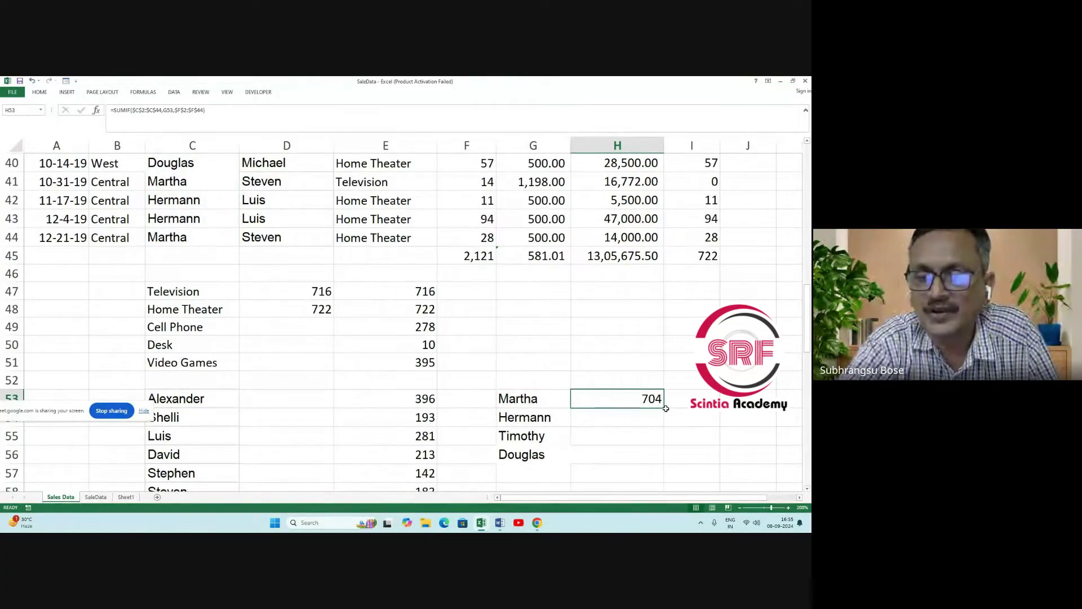
pyautogui.moveTo(664, 409); pyautogui.dragTo(658, 458)
pyautogui.scroll(-2, 623, 461)
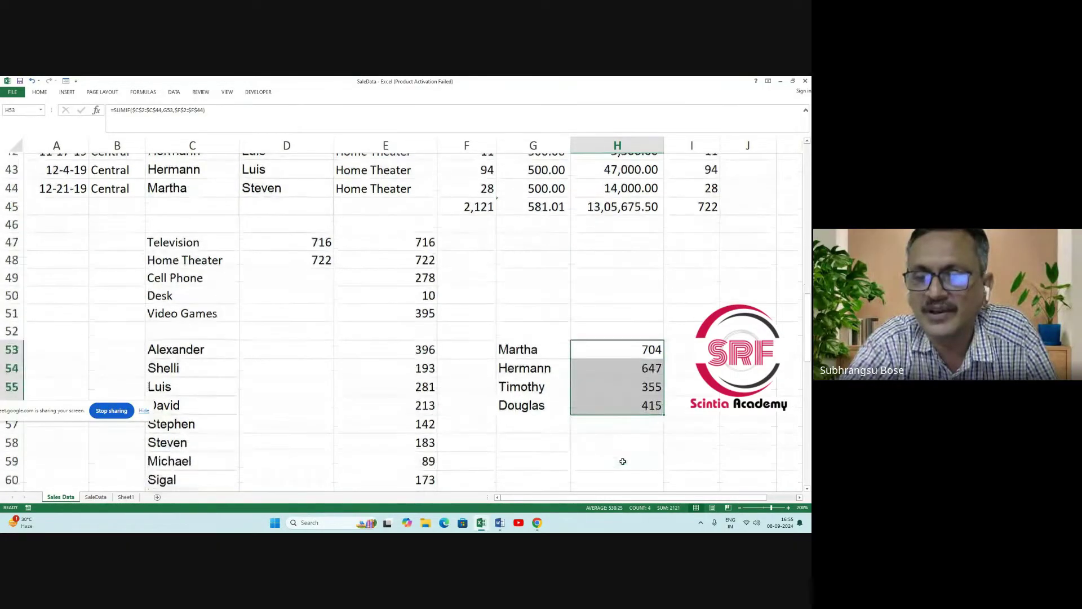
# Review the manager summary in column G, plus the Units, Unit_price and Sale_amt cells in row 2 of the sales table.
pyautogui.click(536, 345)
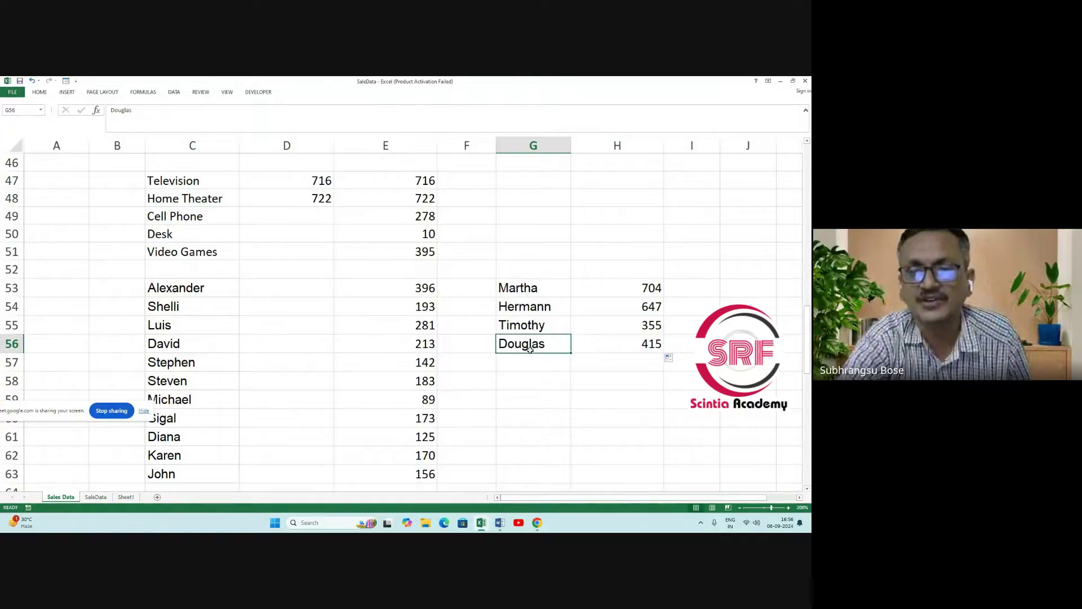
pyautogui.click(545, 324)
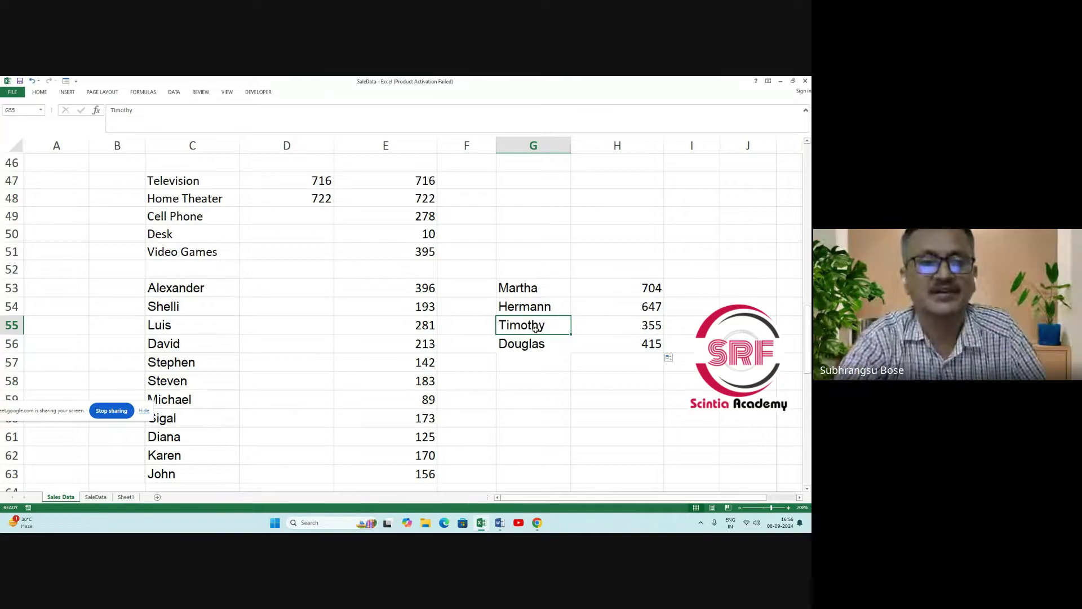
pyautogui.scroll(4, 519, 321)
pyautogui.scroll(-5, 414, 309)
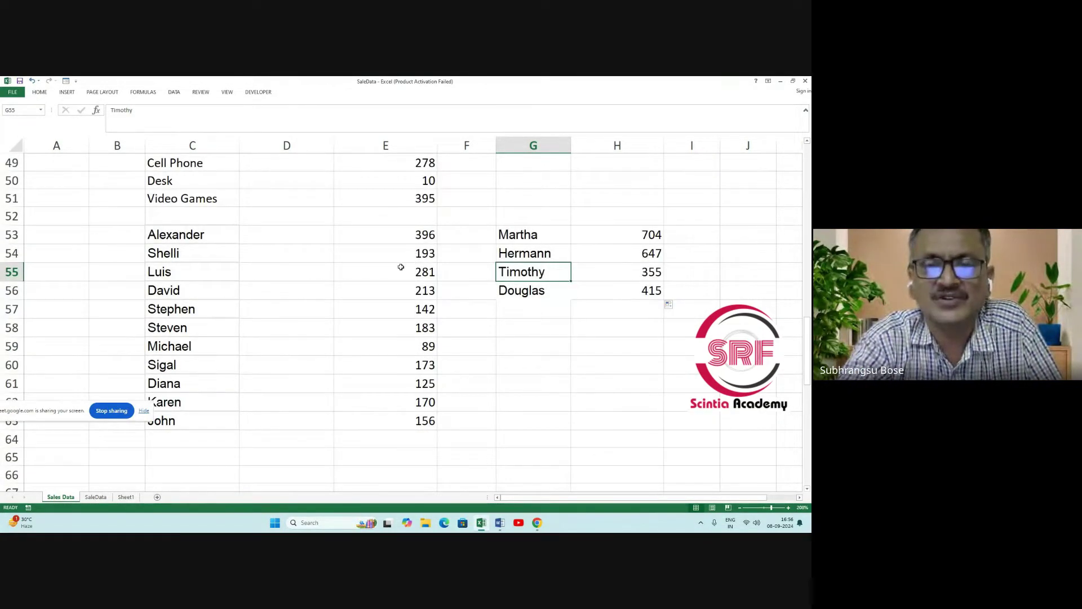
pyautogui.scroll(16, 539, 232)
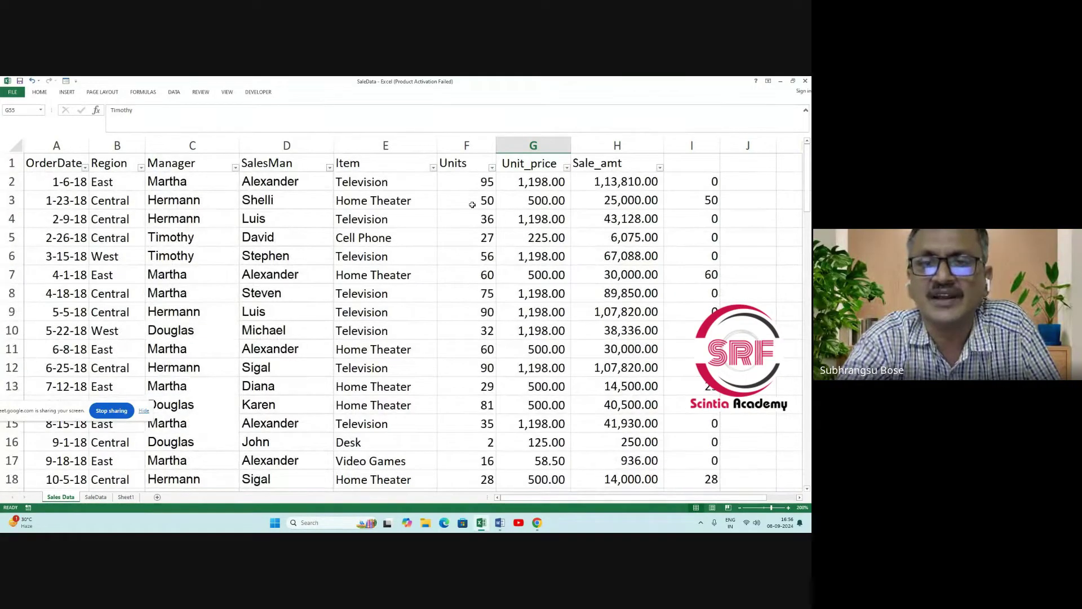
pyautogui.click(478, 183)
pyautogui.click(527, 186)
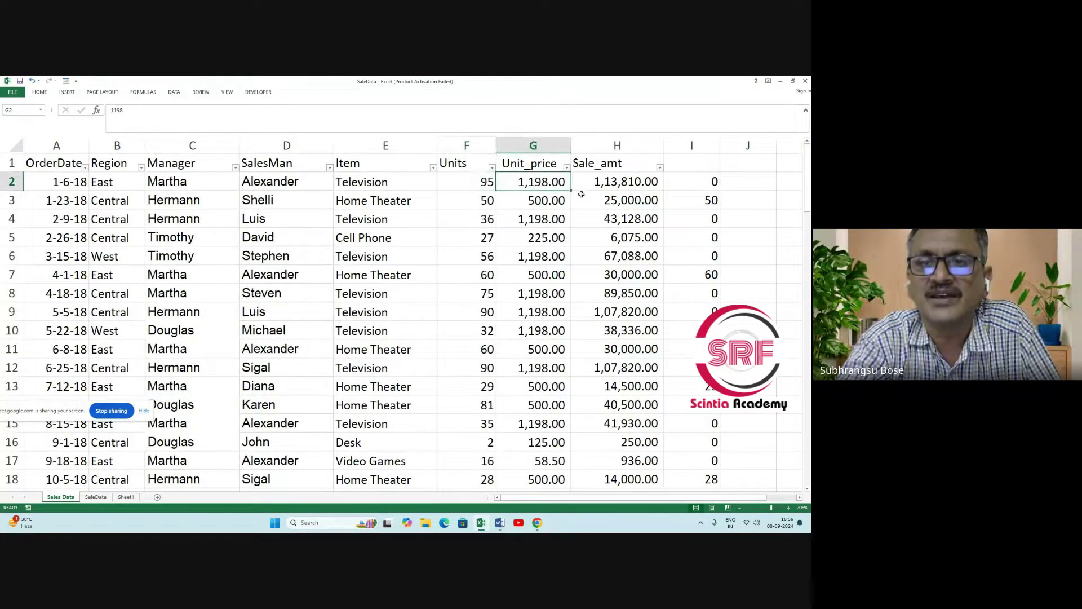
pyautogui.click(612, 186)
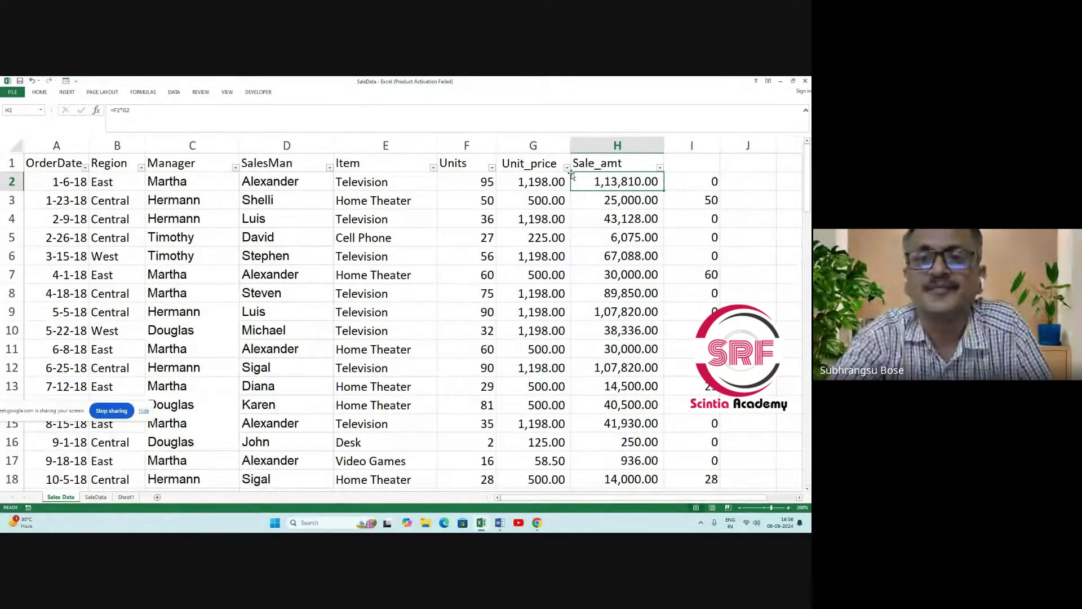
# Enter the heading Sales_Unit in E46 above the item totals.
pyautogui.scroll(-1, 517, 242)
pyautogui.scroll(-15, 517, 242)
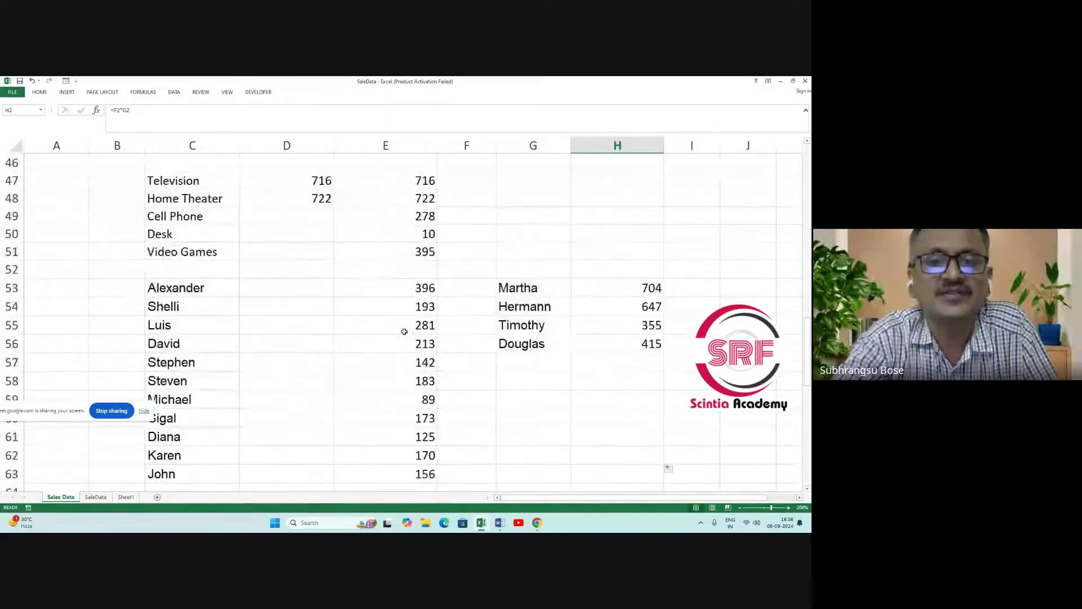
pyautogui.scroll(4, 379, 333)
pyautogui.scroll(-2, 379, 332)
pyautogui.scroll(1, 304, 357)
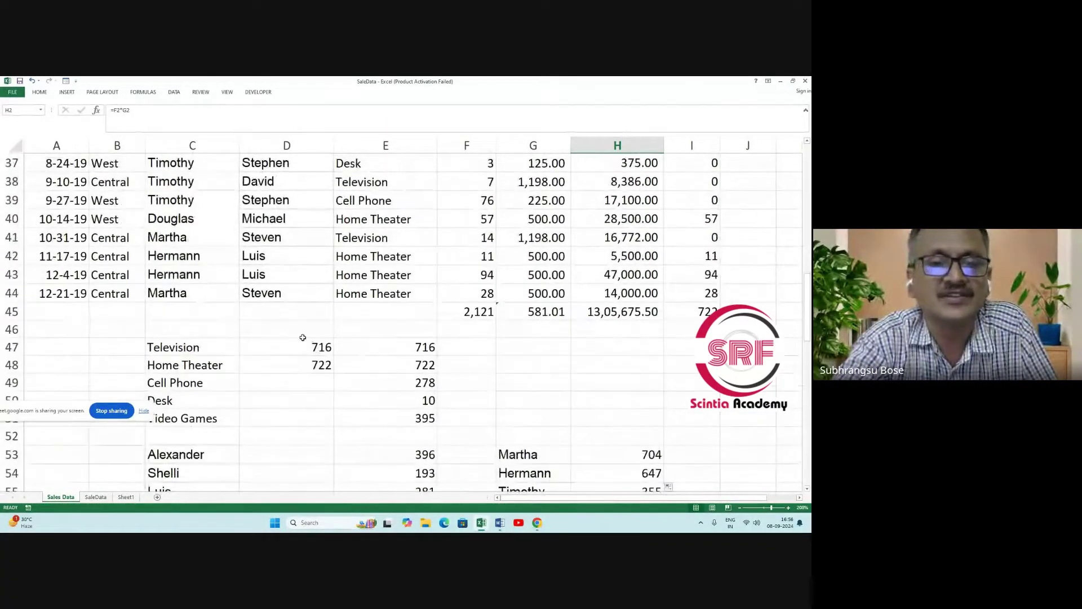
pyautogui.scroll(-1, 316, 343)
pyautogui.click(401, 276)
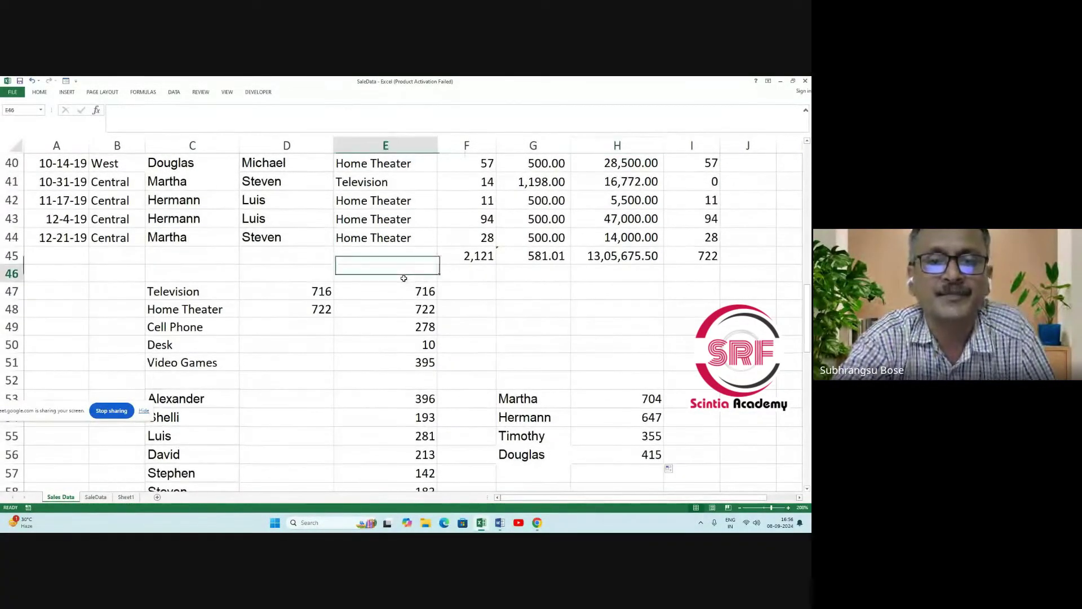
pyautogui.write('Sa')
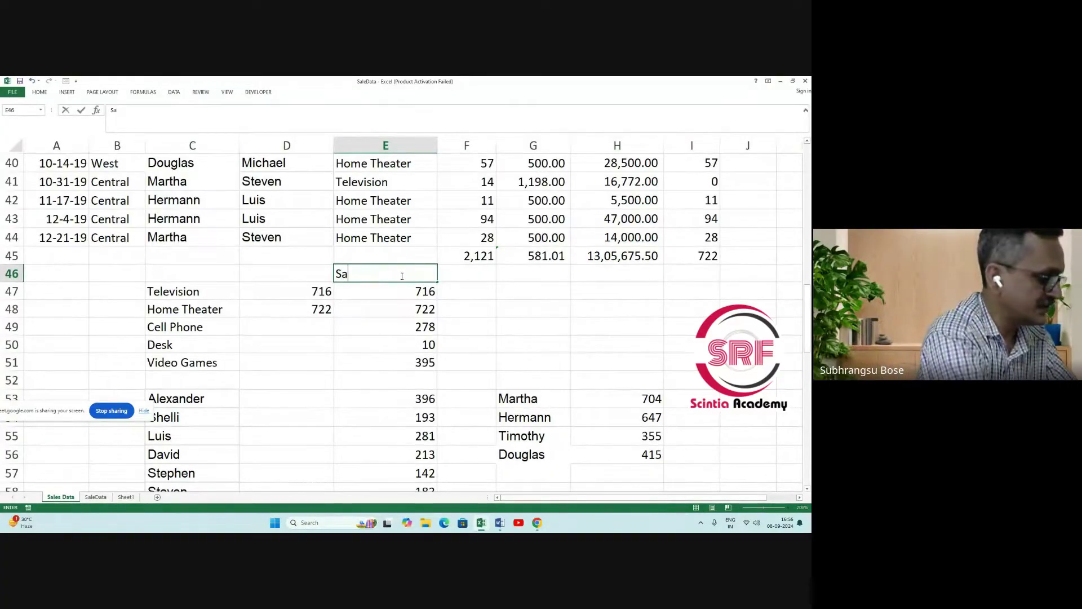
pyautogui.write('les_')
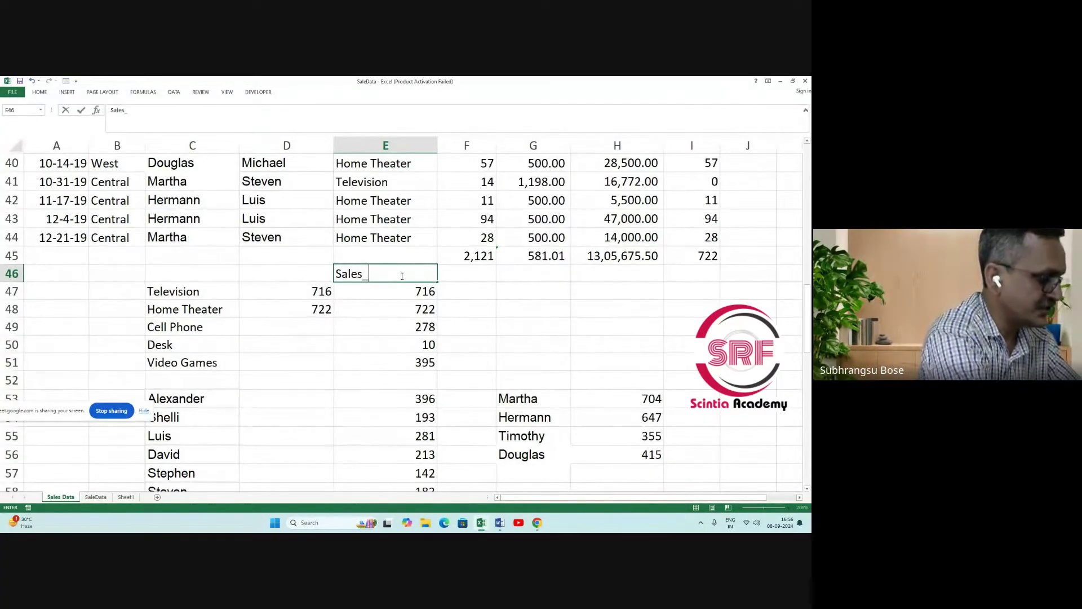
pyautogui.write('Unit')
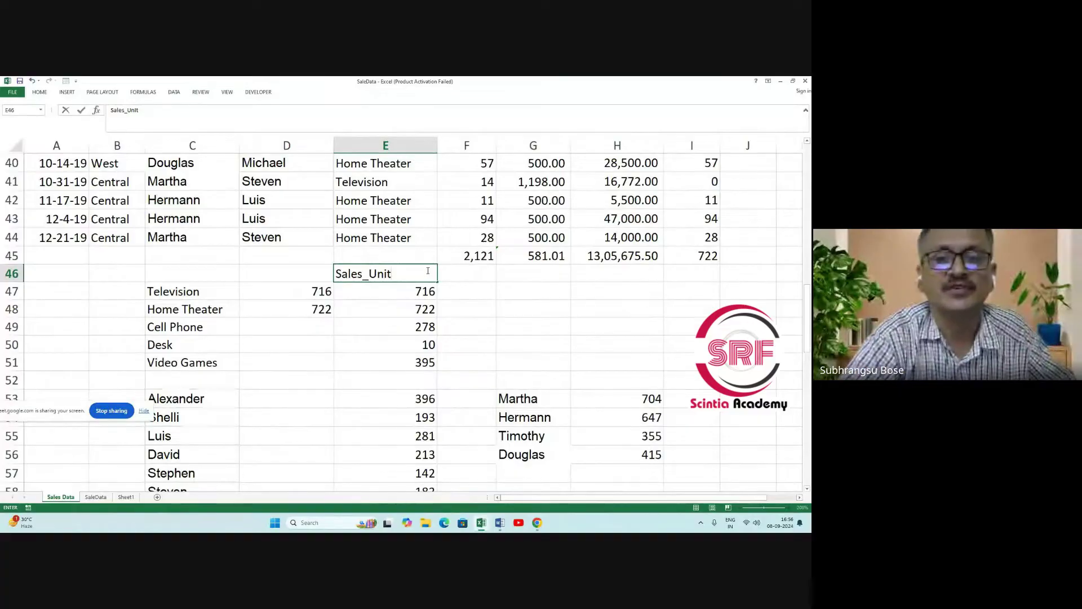
# Enter the heading Sales_Unit in H52 above the manager totals.
pyautogui.scroll(-2, 422, 342)
pyautogui.click(602, 275)
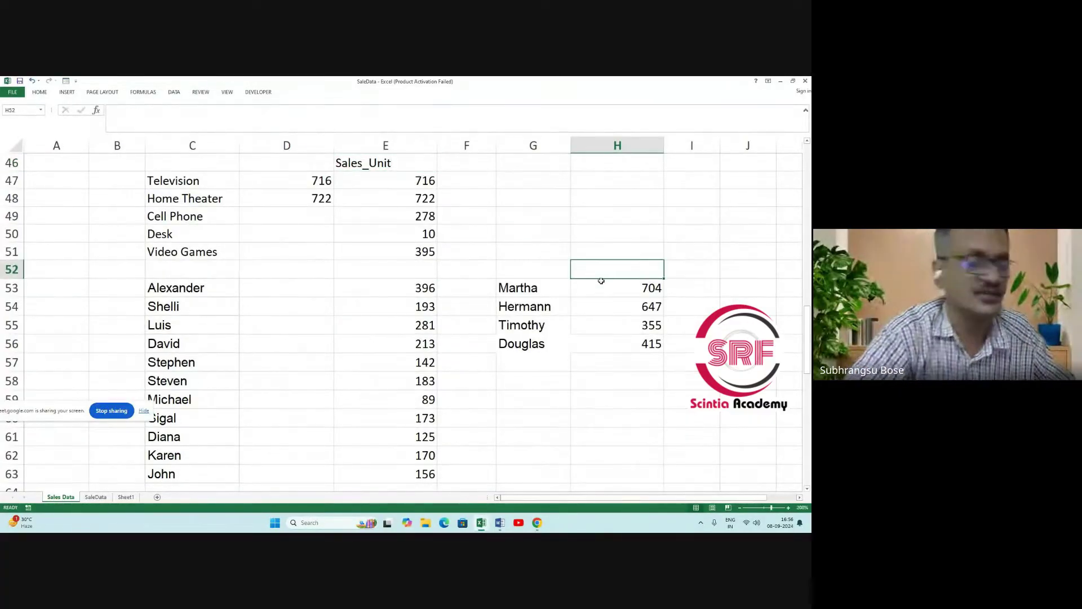
pyautogui.write('Sale')
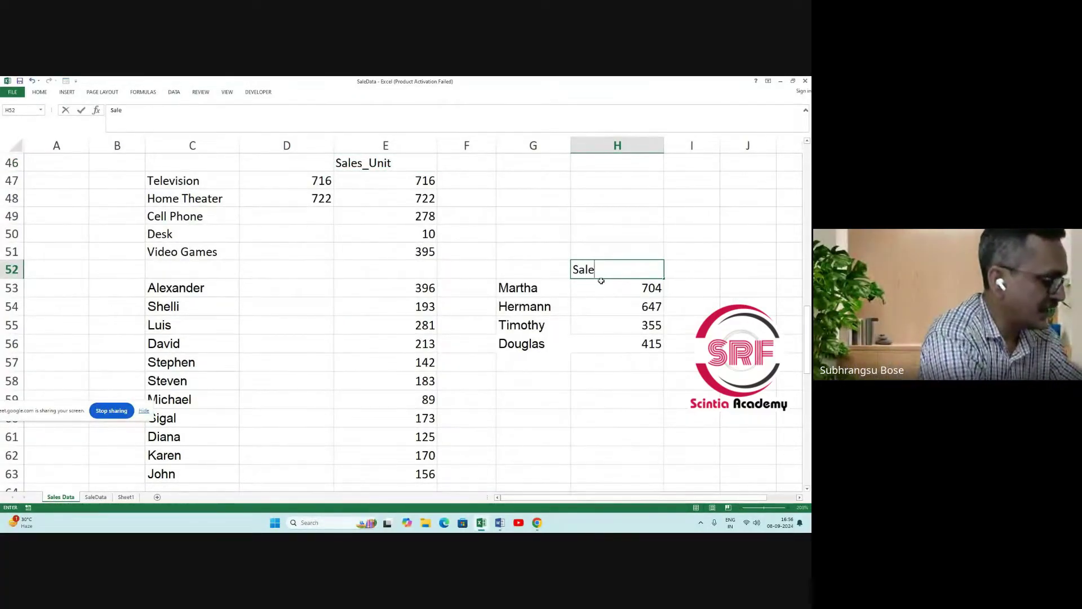
pyautogui.write('s_')
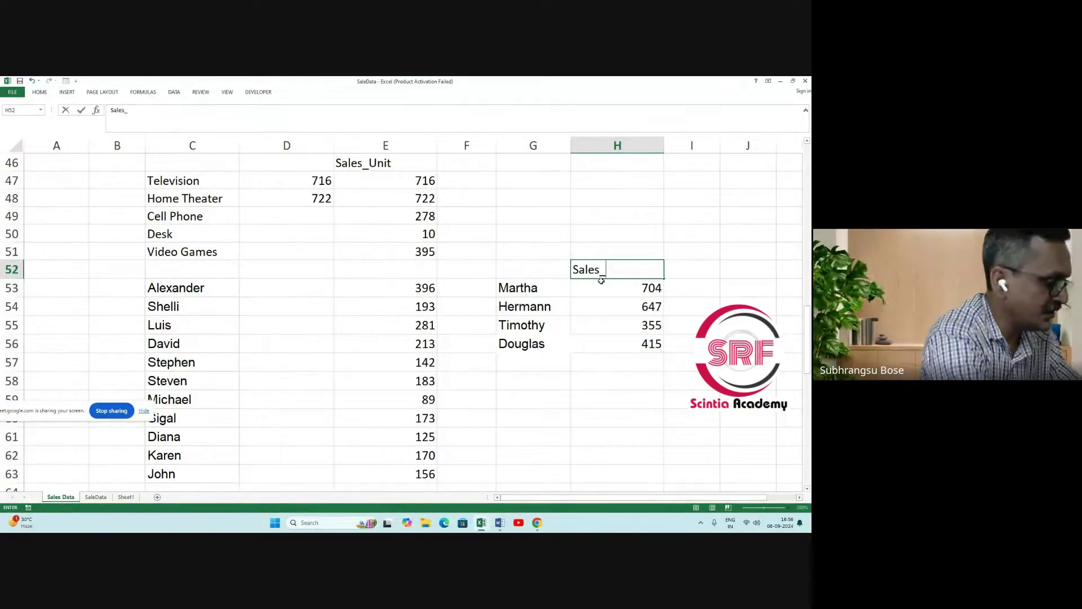
pyautogui.write('Unit')
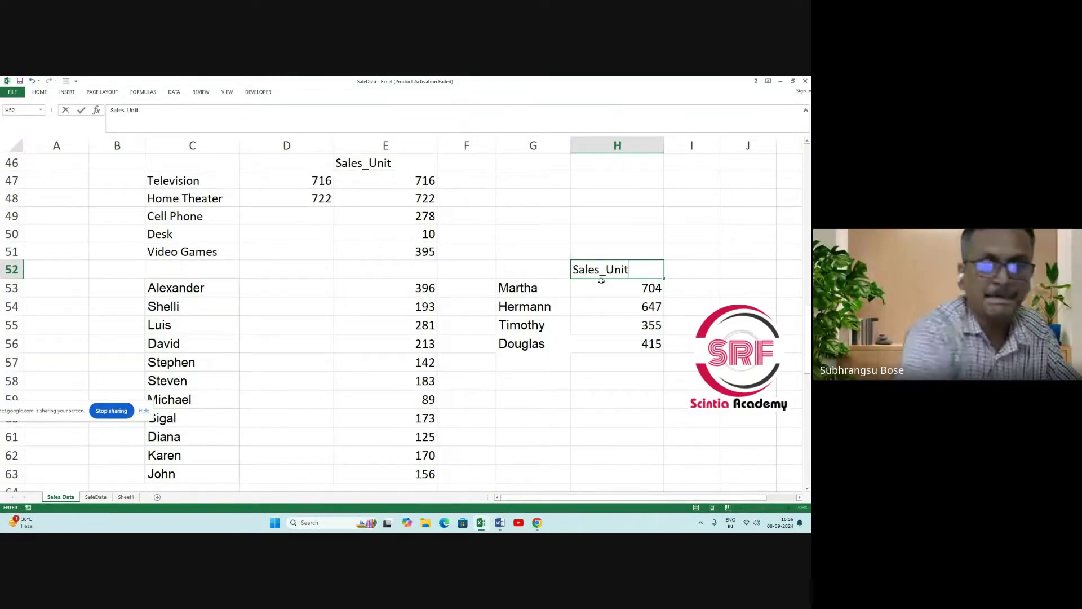
# Examine the Sale_amt column and its formula in H2, comparing it with the item, salesman and manager summaries below the table.
pyautogui.scroll(15, 601, 280)
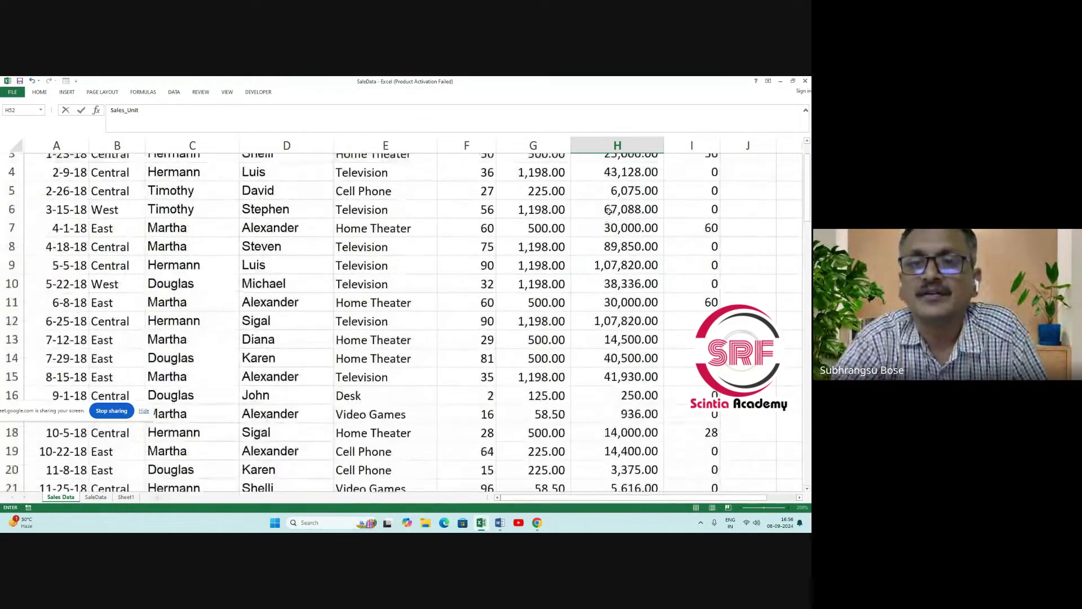
pyautogui.click(623, 162)
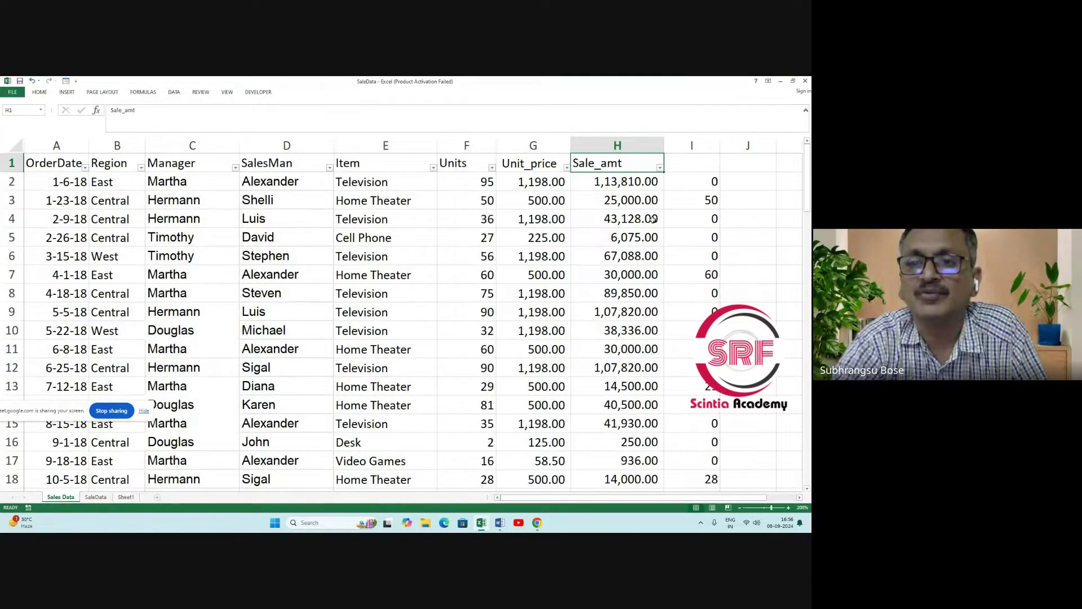
pyautogui.scroll(-12, 643, 229)
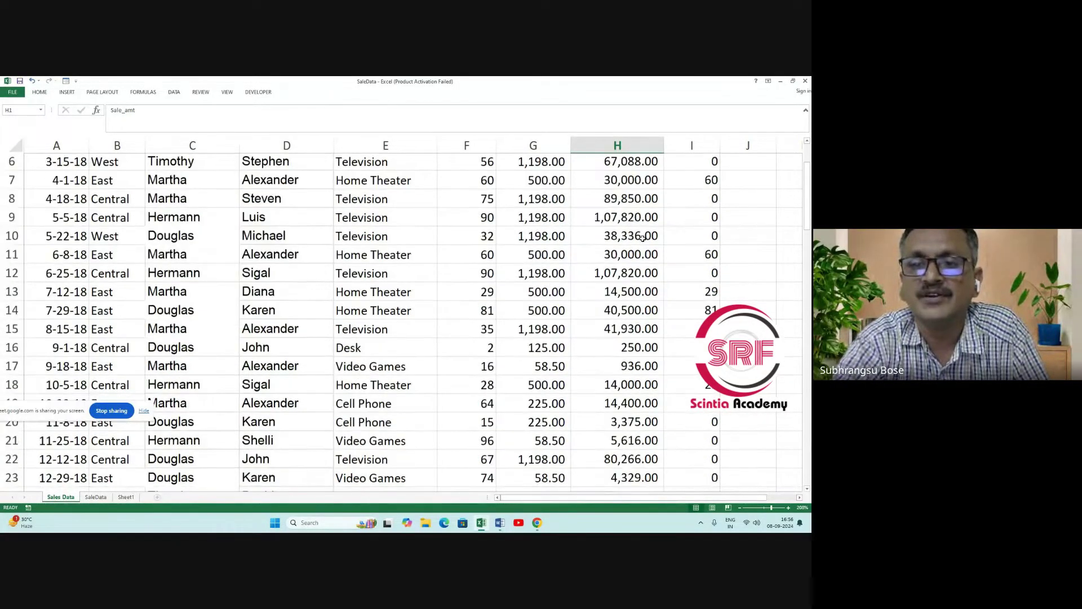
pyautogui.scroll(-4, 642, 251)
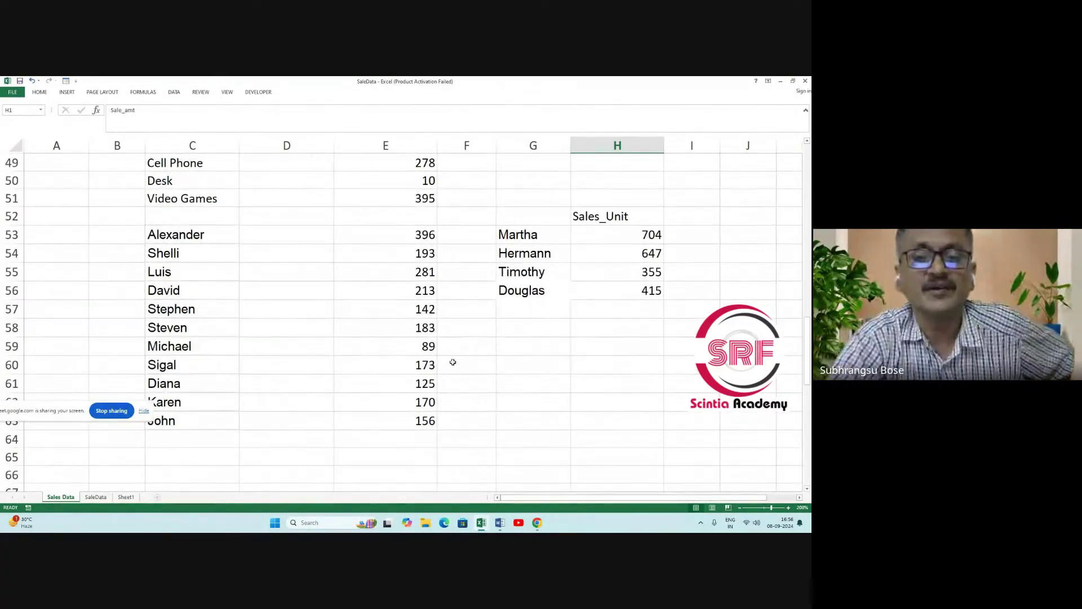
pyautogui.scroll(-1, 497, 359)
pyautogui.scroll(3, 562, 387)
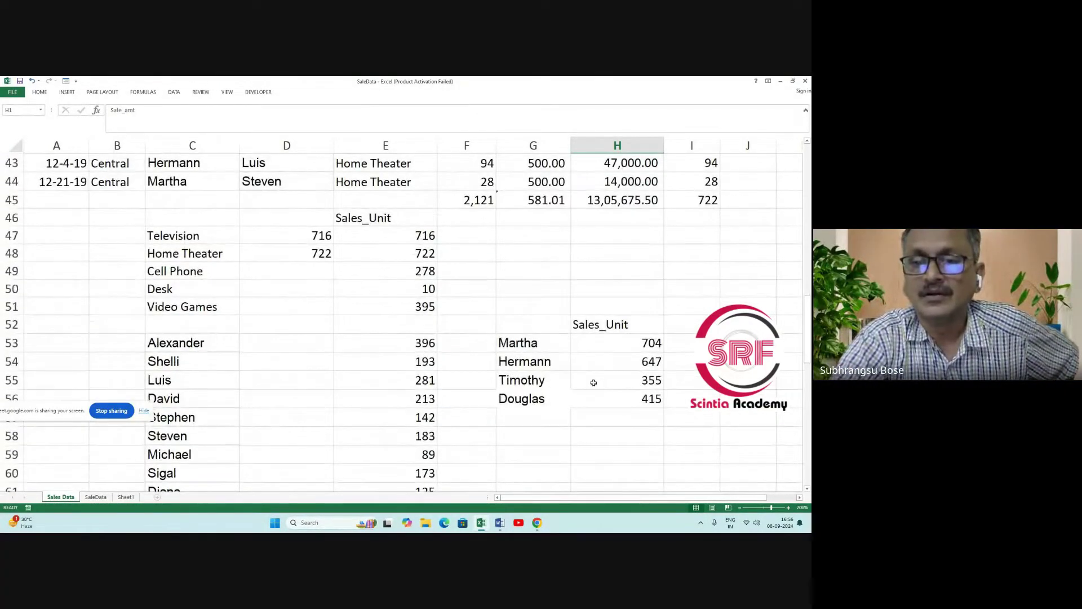
pyautogui.scroll(-2, 530, 358)
pyautogui.scroll(3, 490, 358)
pyautogui.scroll(-2, 121, 393)
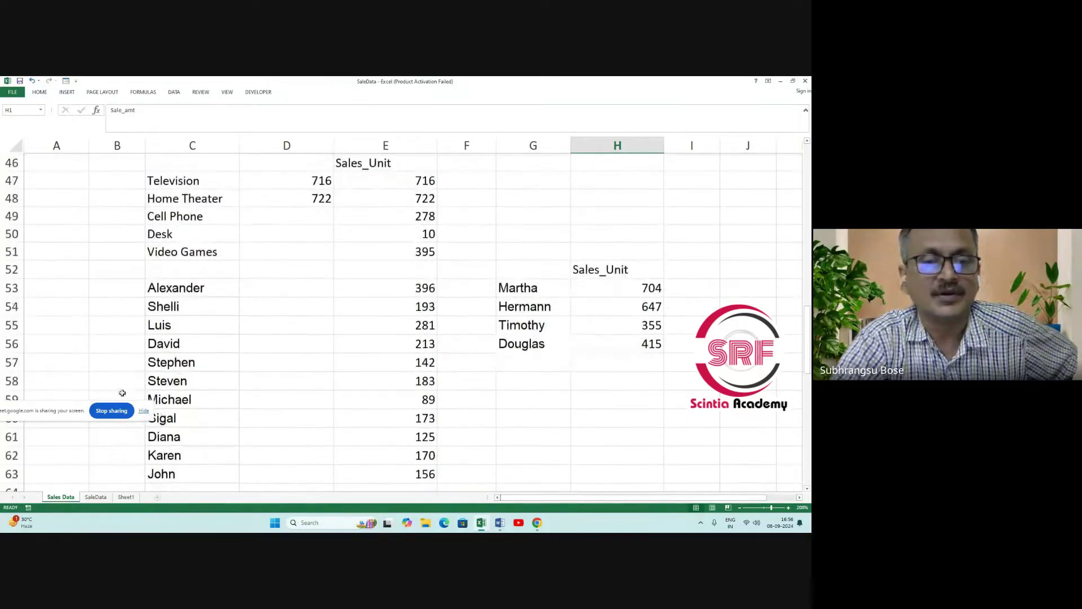
pyautogui.scroll(9, 383, 325)
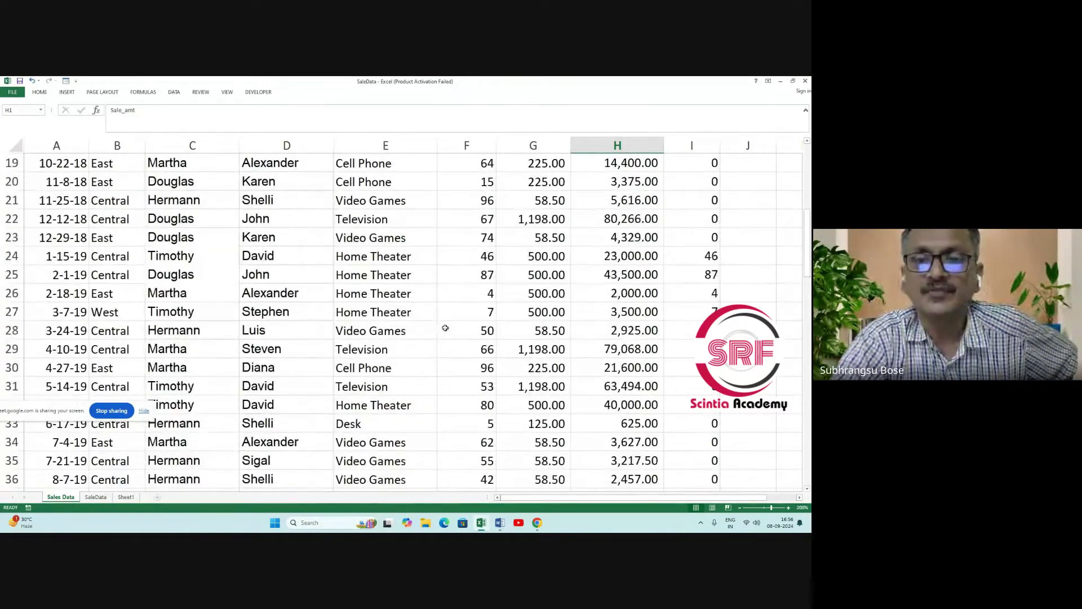
pyautogui.scroll(6, 446, 327)
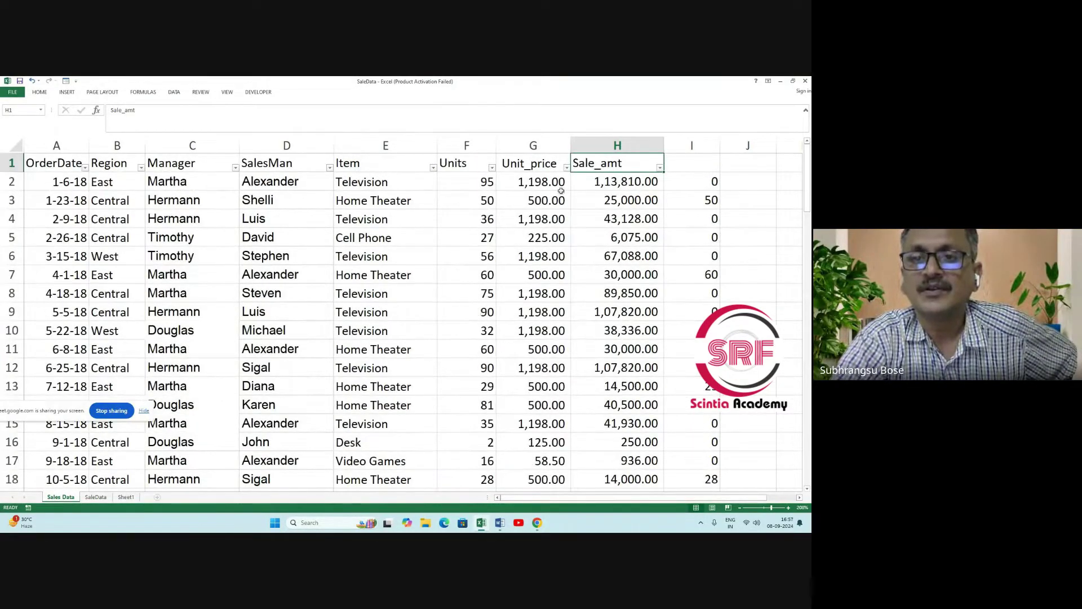
pyautogui.click(631, 182)
pyautogui.scroll(-12, 478, 339)
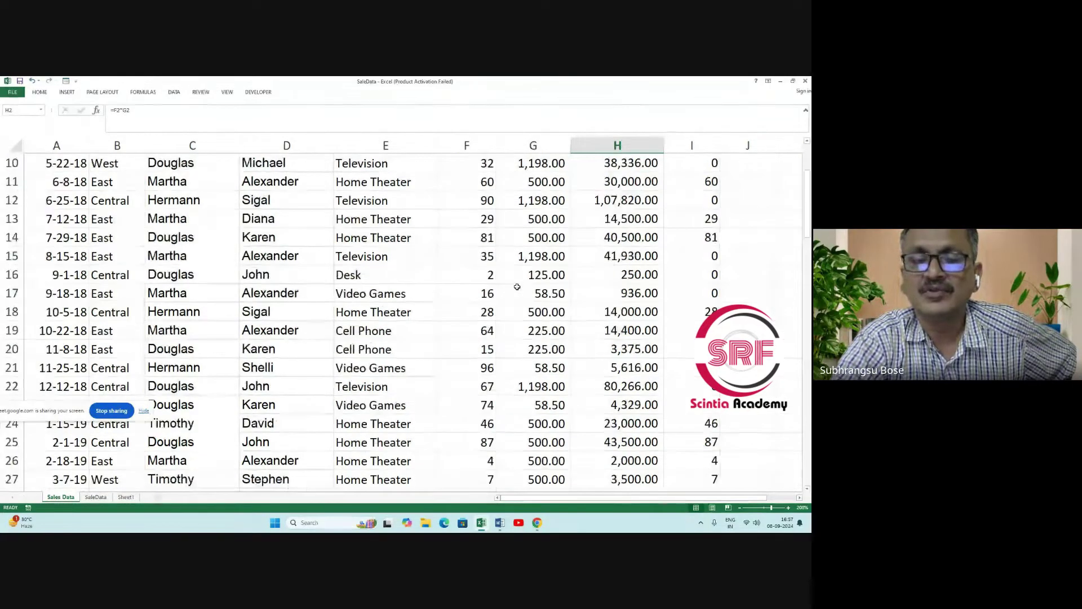
pyautogui.scroll(-2, 477, 339)
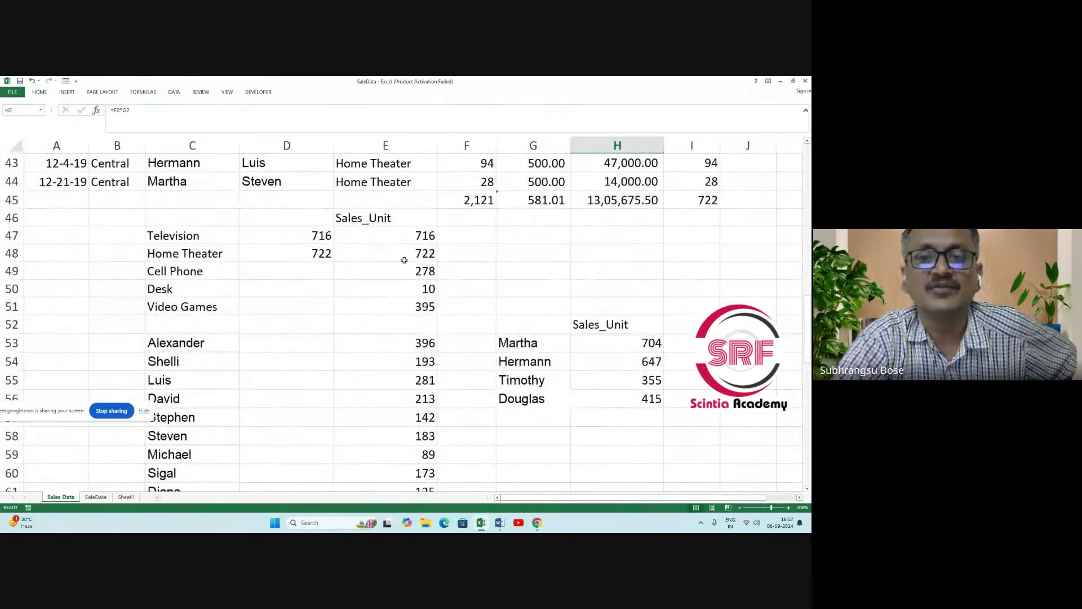
pyautogui.scroll(10, 507, 243)
pyautogui.scroll(4, 601, 215)
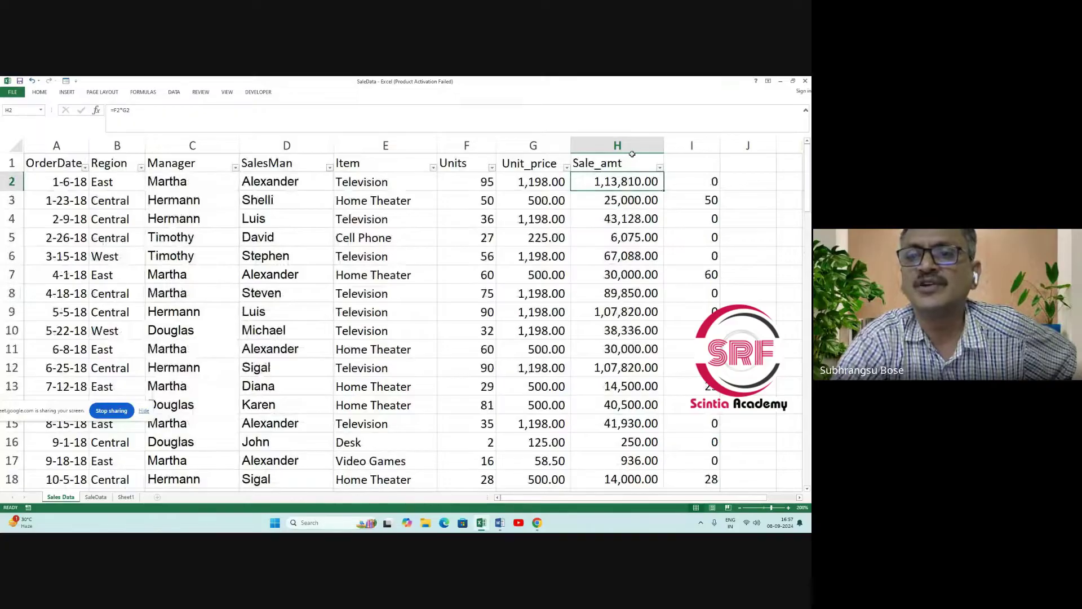
pyautogui.scroll(-14, 438, 379)
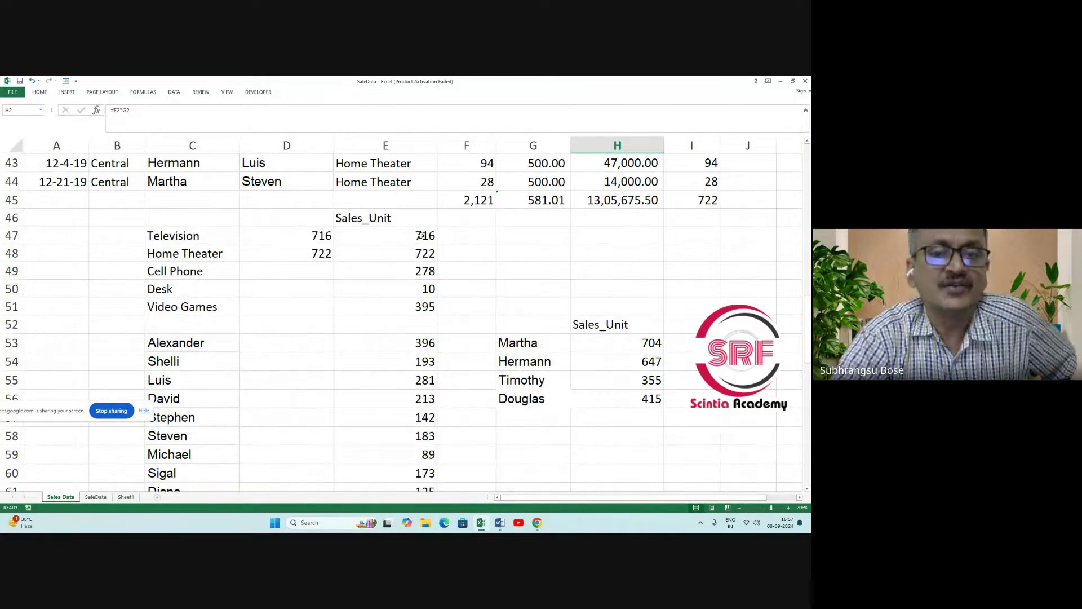
# Change the sum range of the SUMIF formula in E53 to $H$2:$H$44 so it totals the sale amount.
pyautogui.click(409, 345)
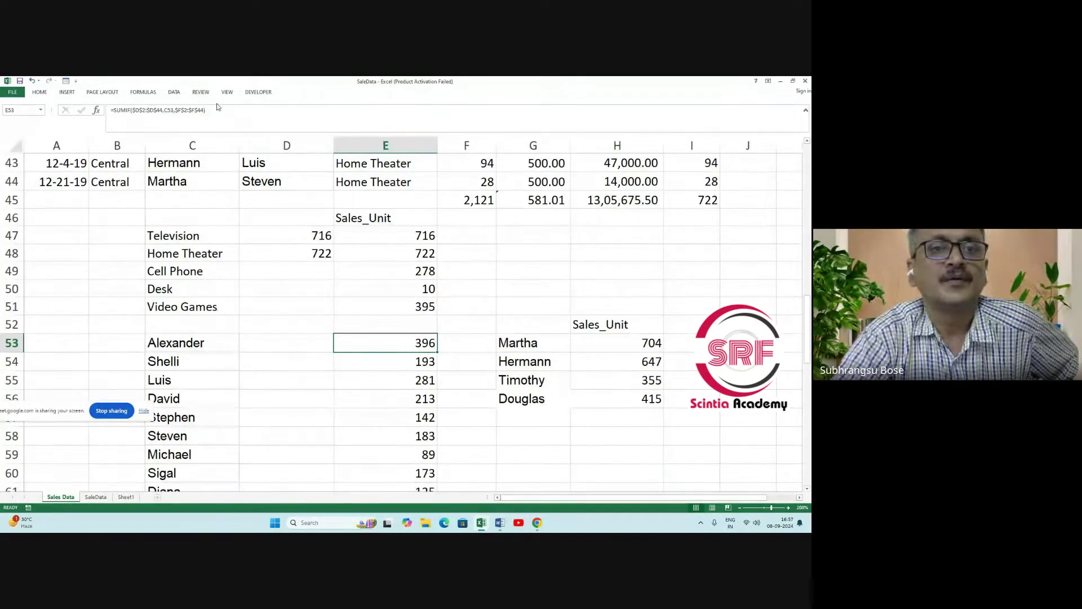
pyautogui.click(179, 110)
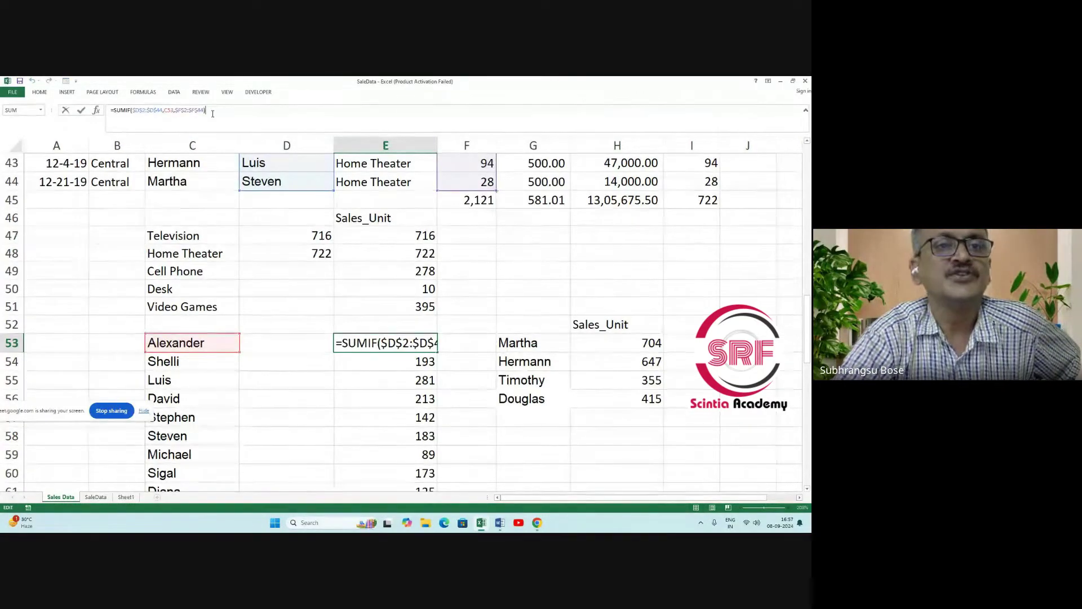
pyautogui.click(180, 110)
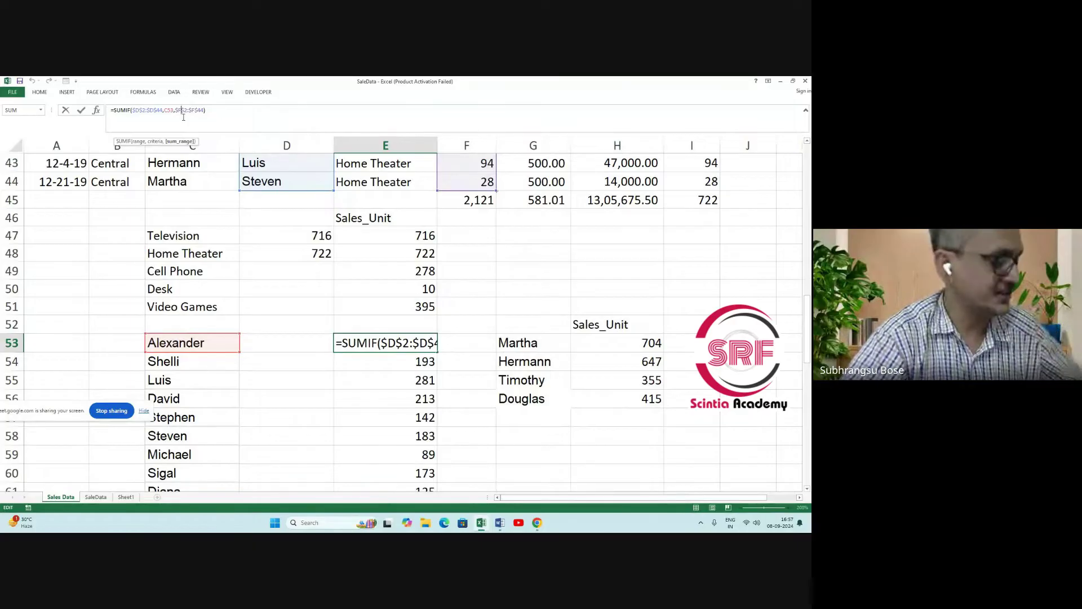
pyautogui.press('BackSpace')
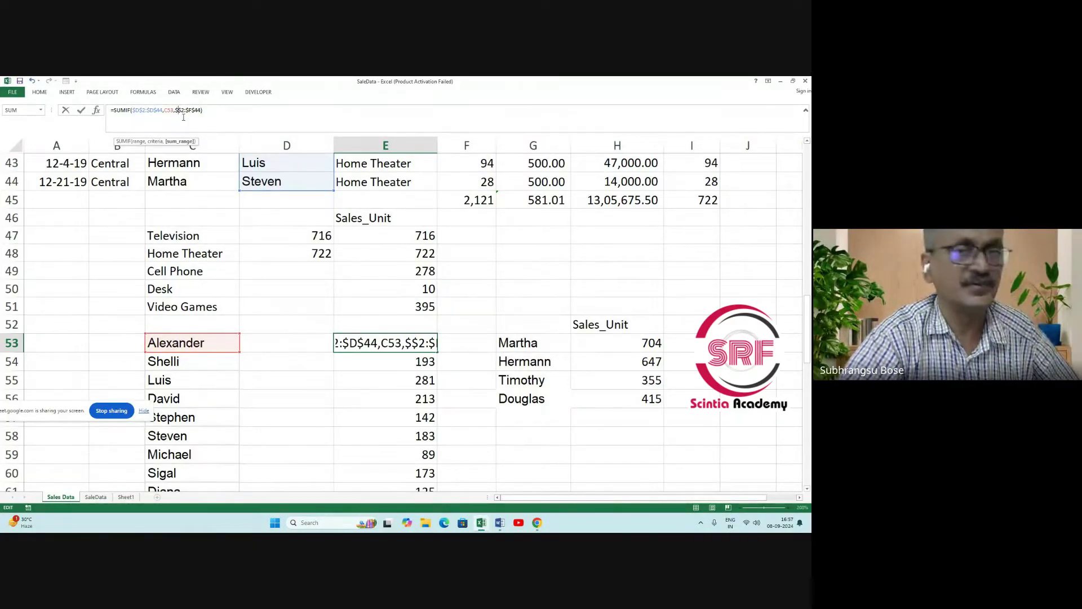
pyautogui.write('H')
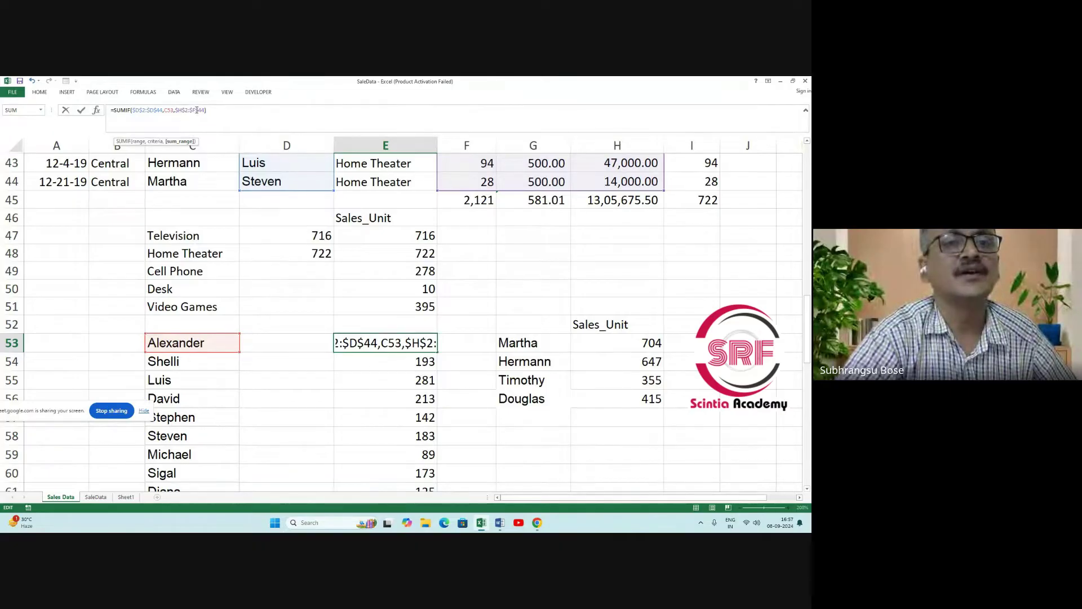
pyautogui.press('BackSpace')
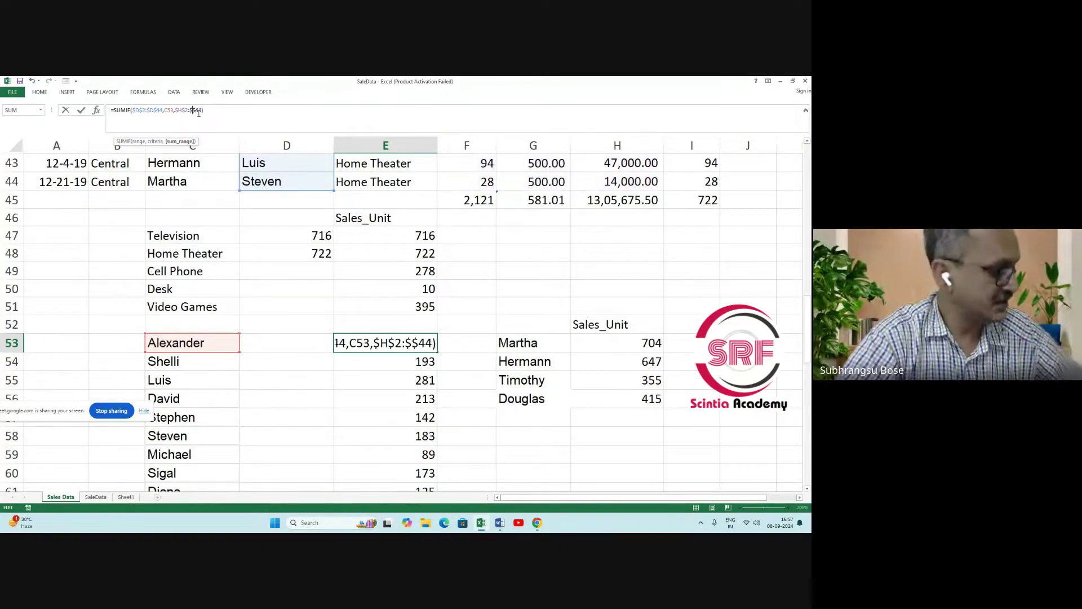
pyautogui.write('H')
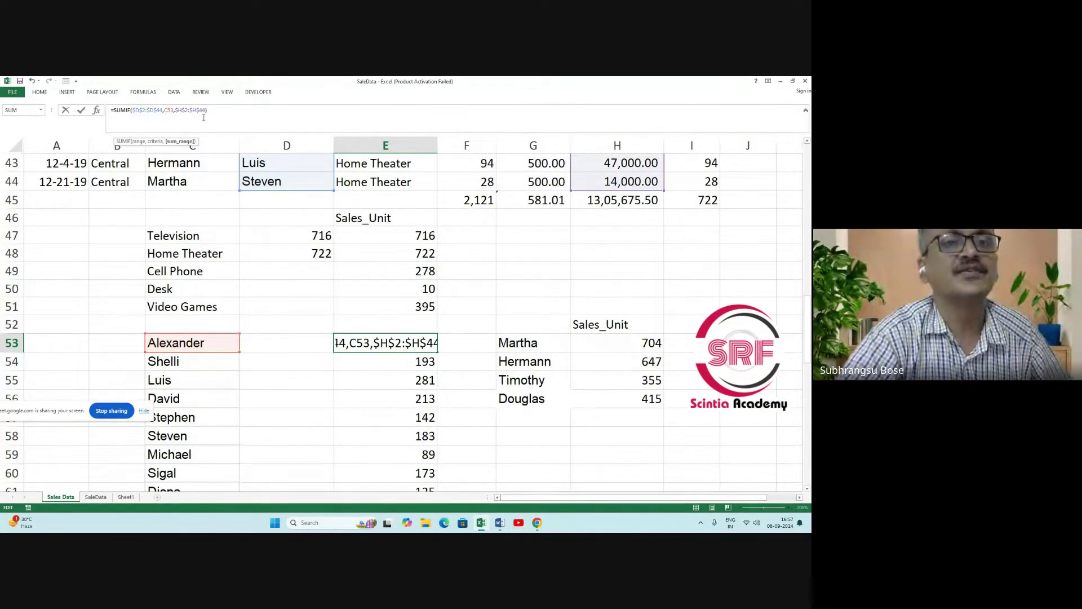
pyautogui.click(213, 111)
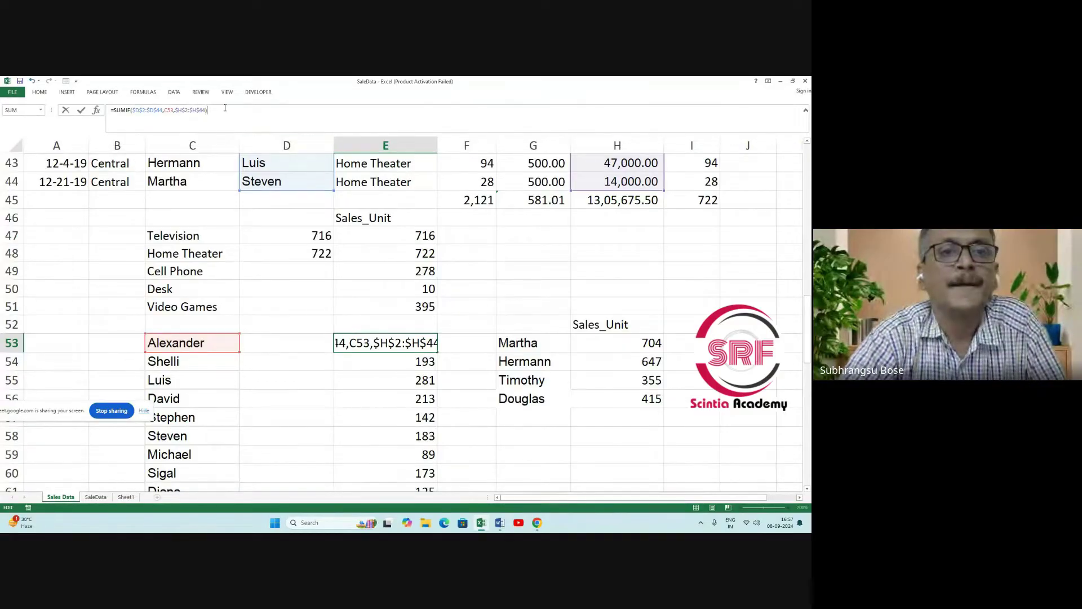
pyautogui.click(495, 424)
# Fill the revised SUMIF formula from E53 down to E63 for the remaining salesmen.
pyautogui.click(415, 339)
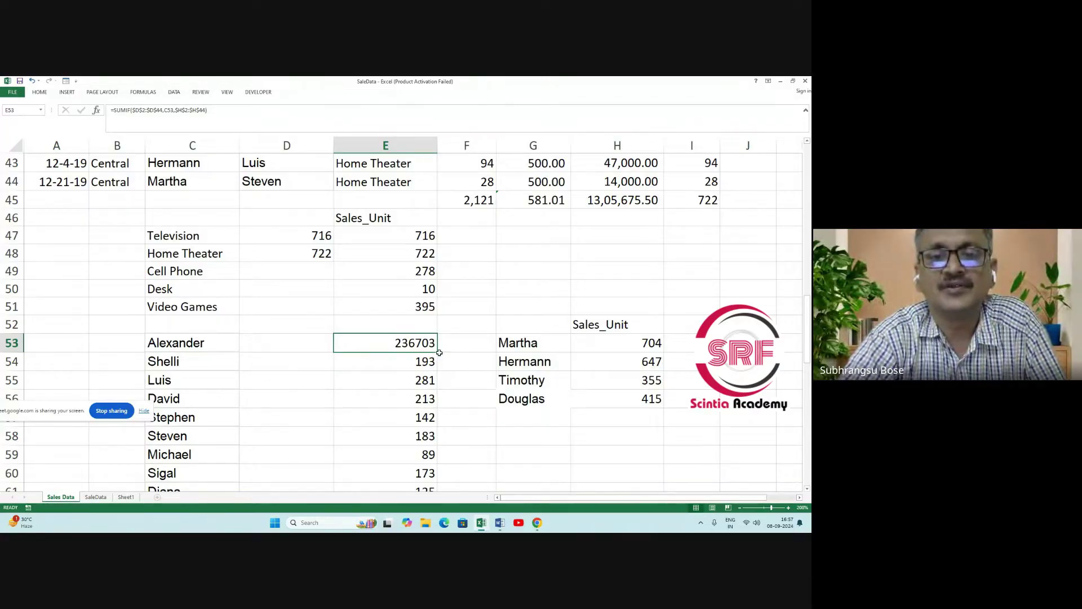
pyautogui.moveTo(439, 352); pyautogui.dragTo(433, 458)
pyautogui.click(456, 419)
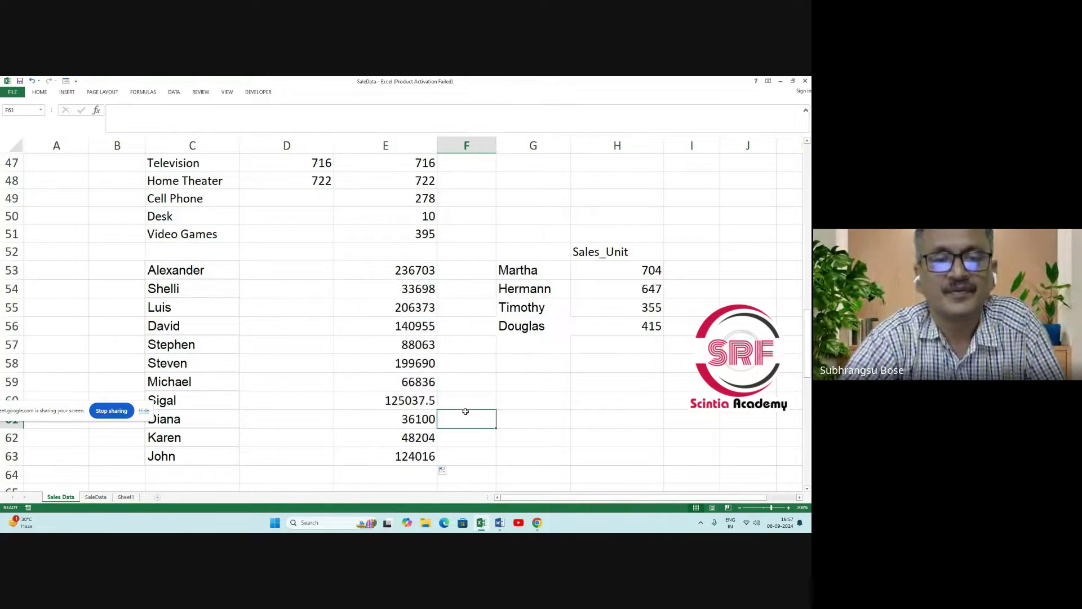
pyautogui.scroll(-1, 397, 407)
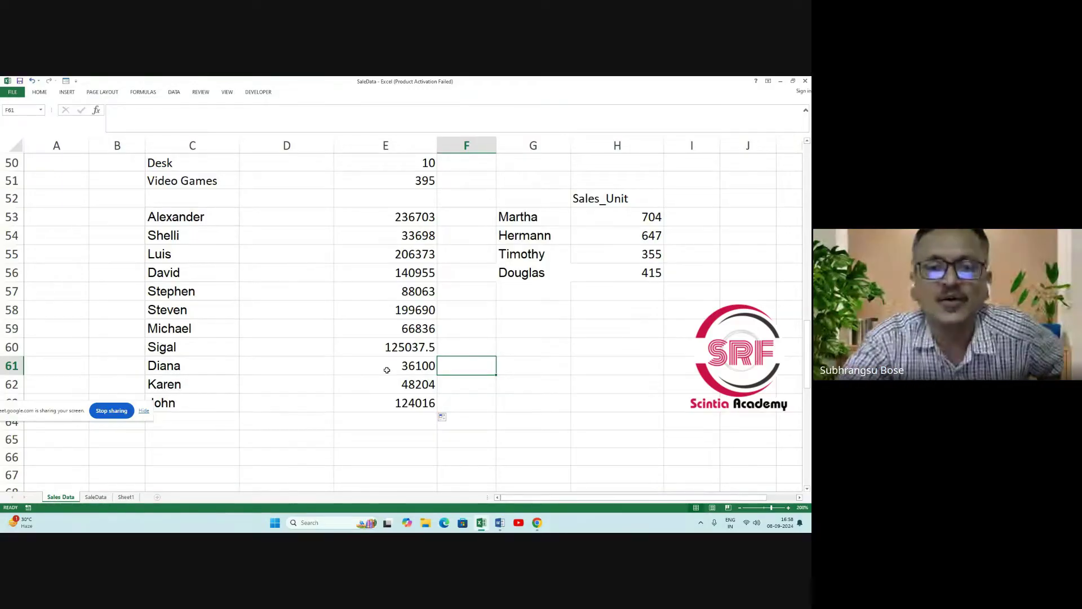
pyautogui.click(415, 221)
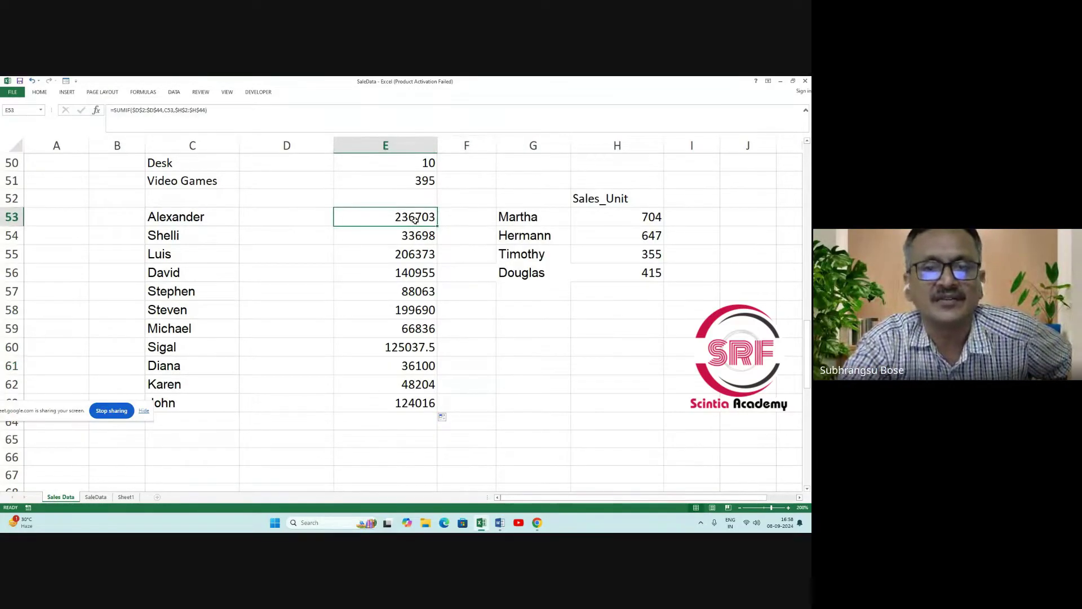
pyautogui.click(515, 349)
# Enter a MAX formula over E53:E63 in E65 to find the highest salesman total.
pyautogui.click(382, 425)
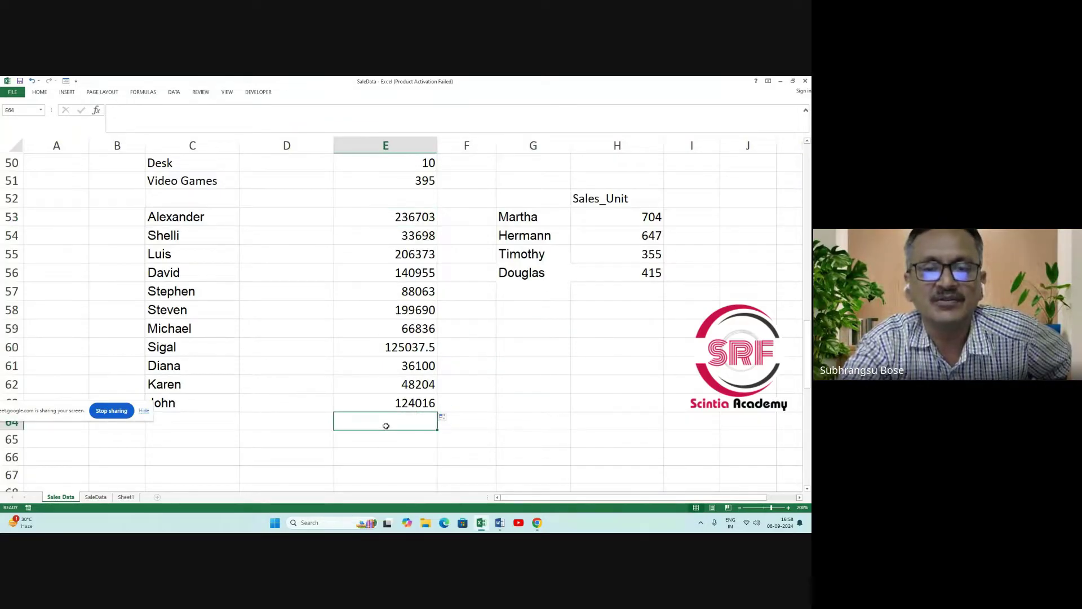
pyautogui.click(386, 438)
pyautogui.write('=')
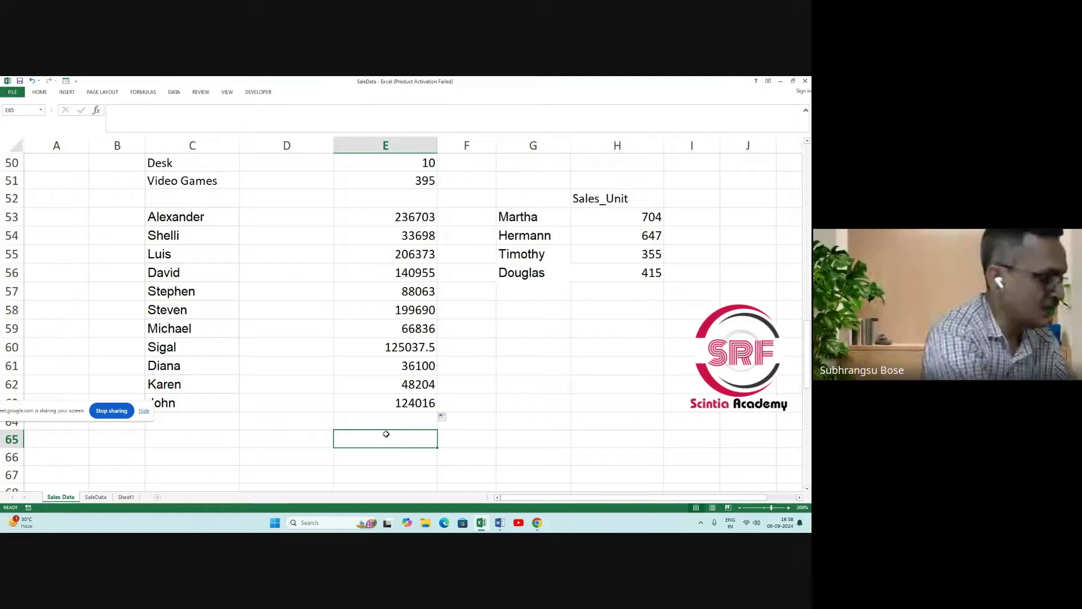
pyautogui.write('MAX')
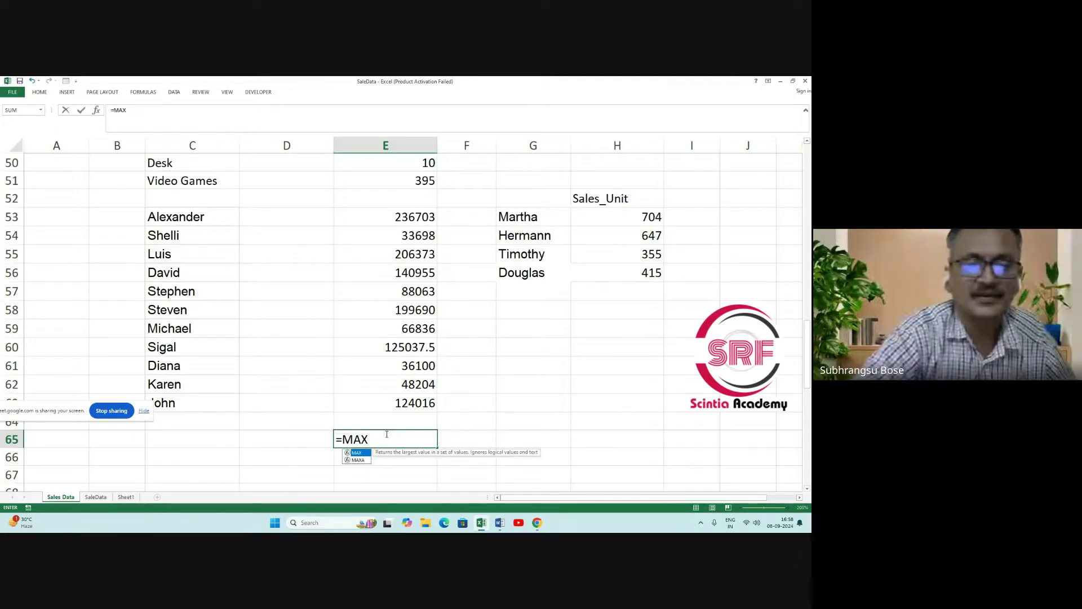
pyautogui.doubleClick(356, 454)
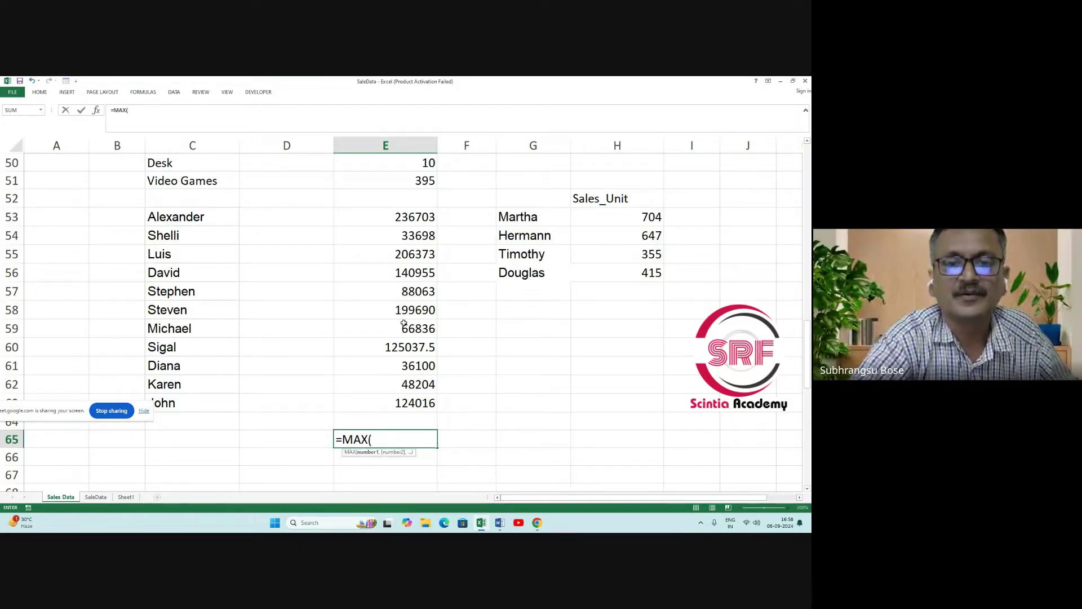
pyautogui.moveTo(399, 218); pyautogui.dragTo(395, 403)
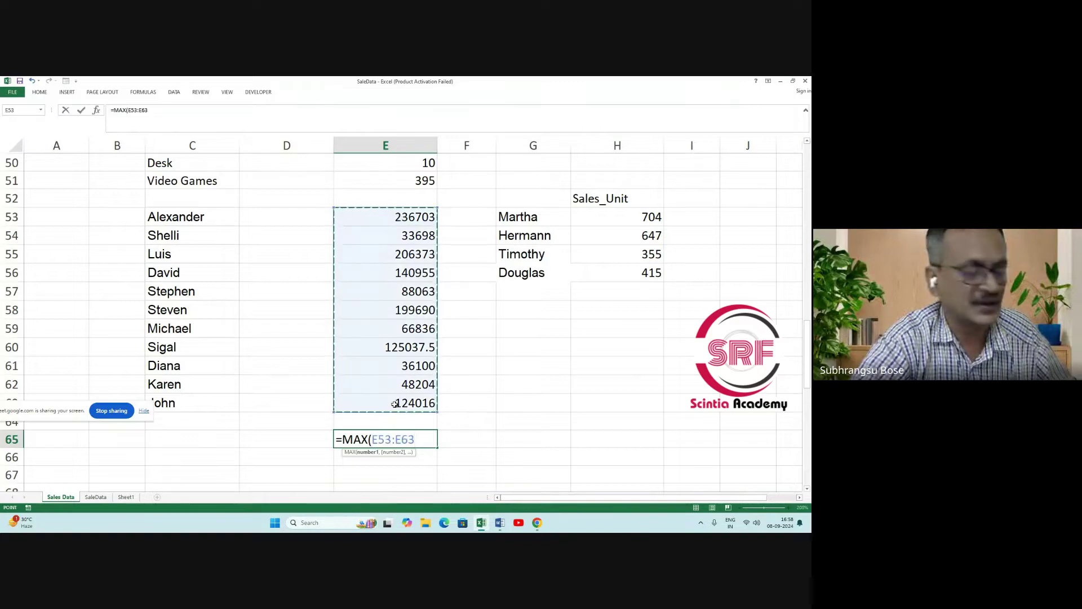
pyautogui.press('Return')
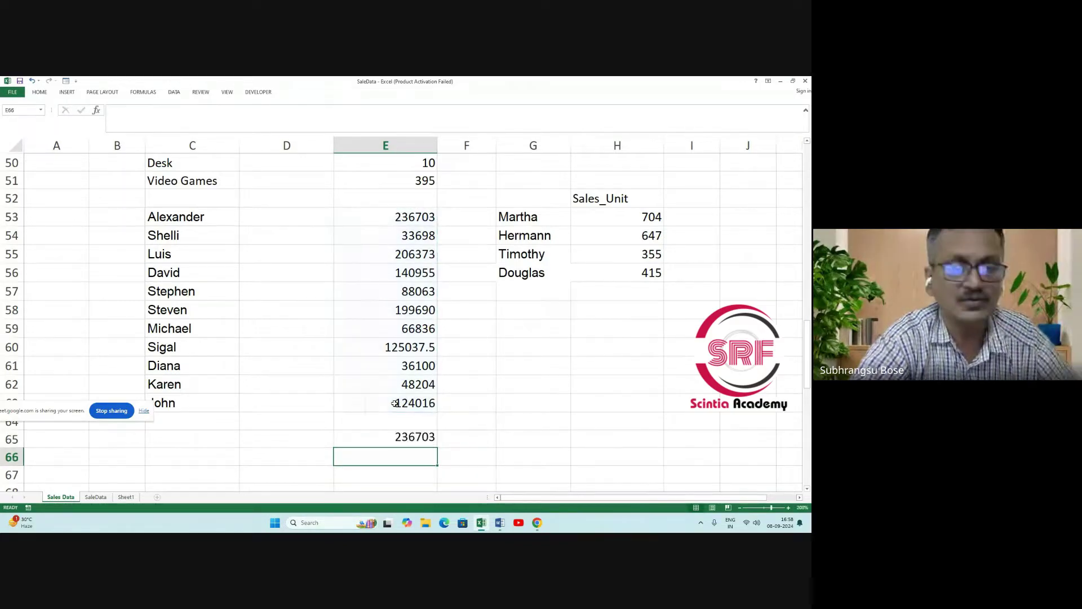
# Compare the MAX result with the salesman totals in E53 and E55, and undo the MAX entry in E65.
pyautogui.click(417, 439)
pyautogui.click(390, 218)
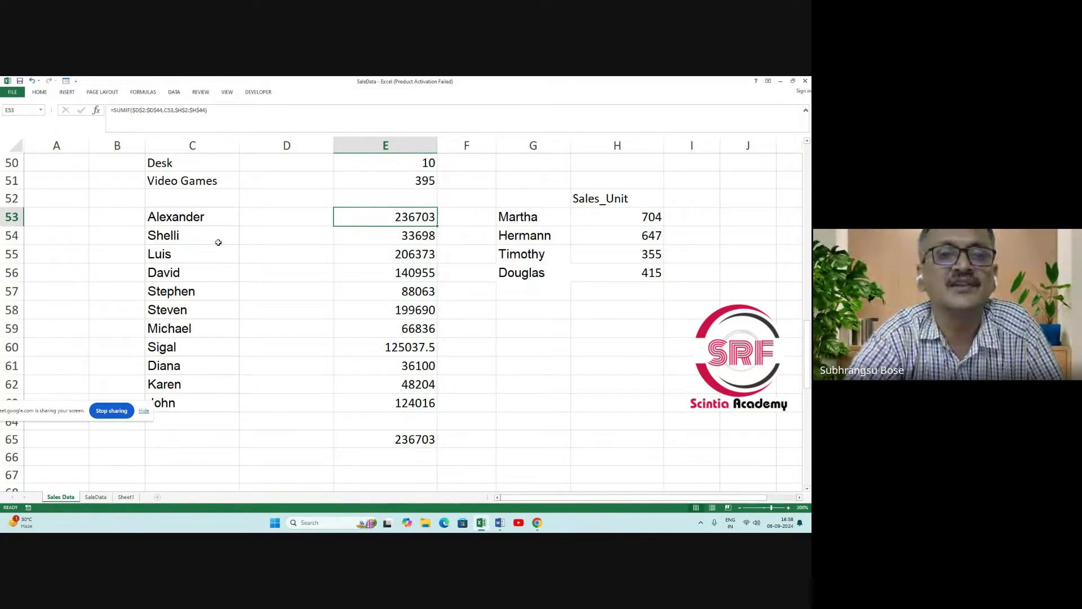
pyautogui.click(193, 223)
pyautogui.click(358, 217)
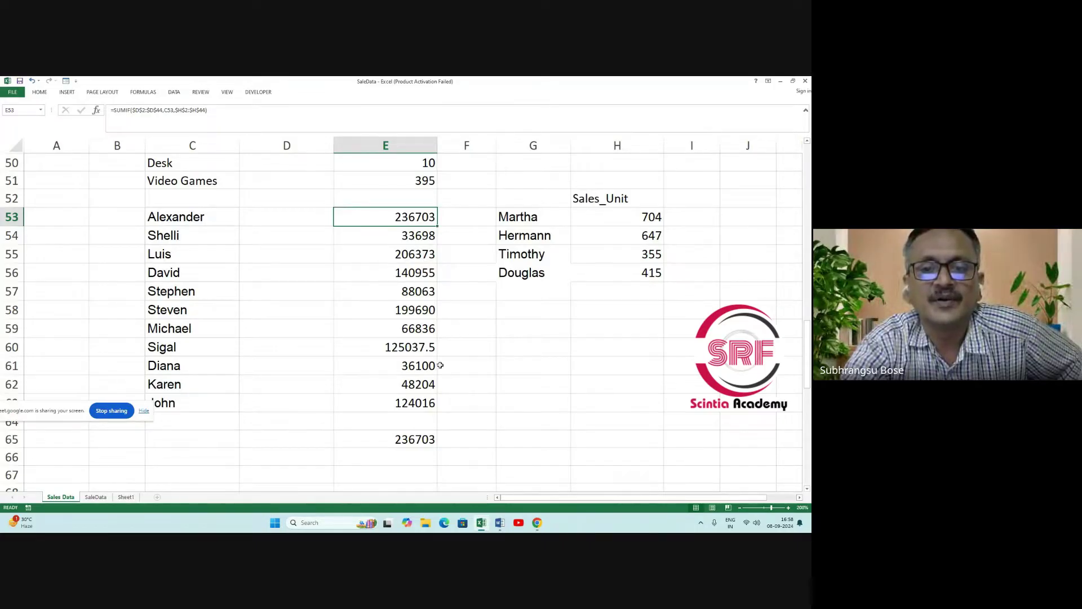
pyautogui.click(423, 257)
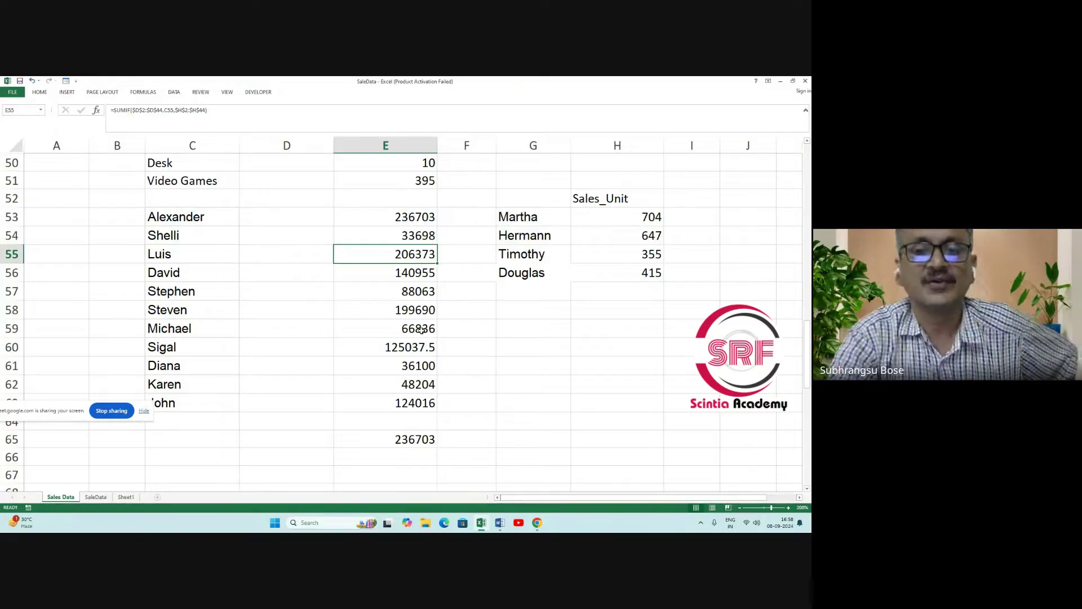
pyautogui.scroll(-1, 407, 374)
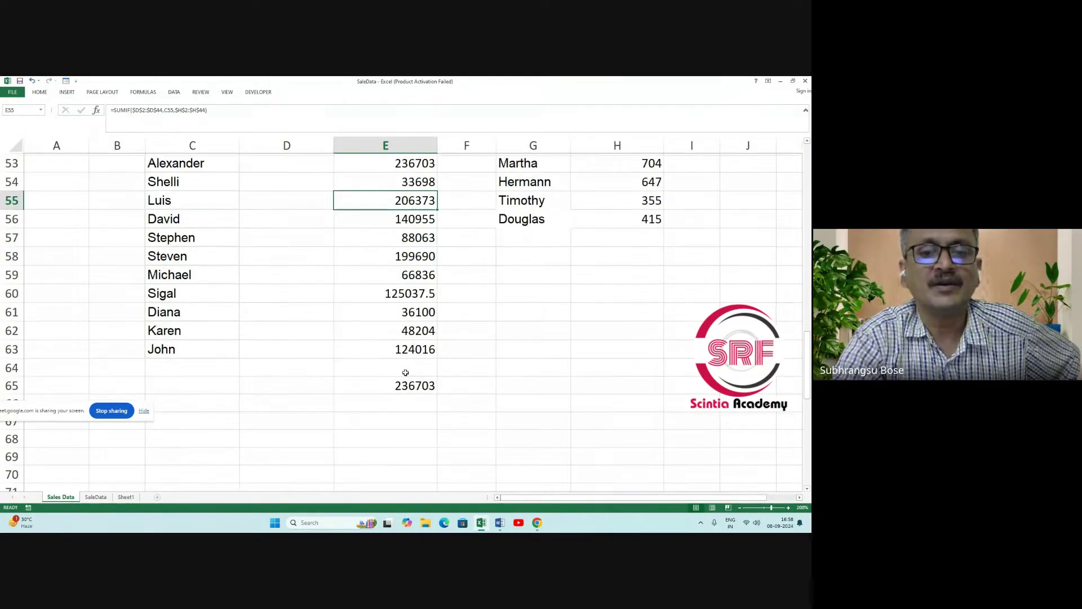
pyautogui.click(31, 81)
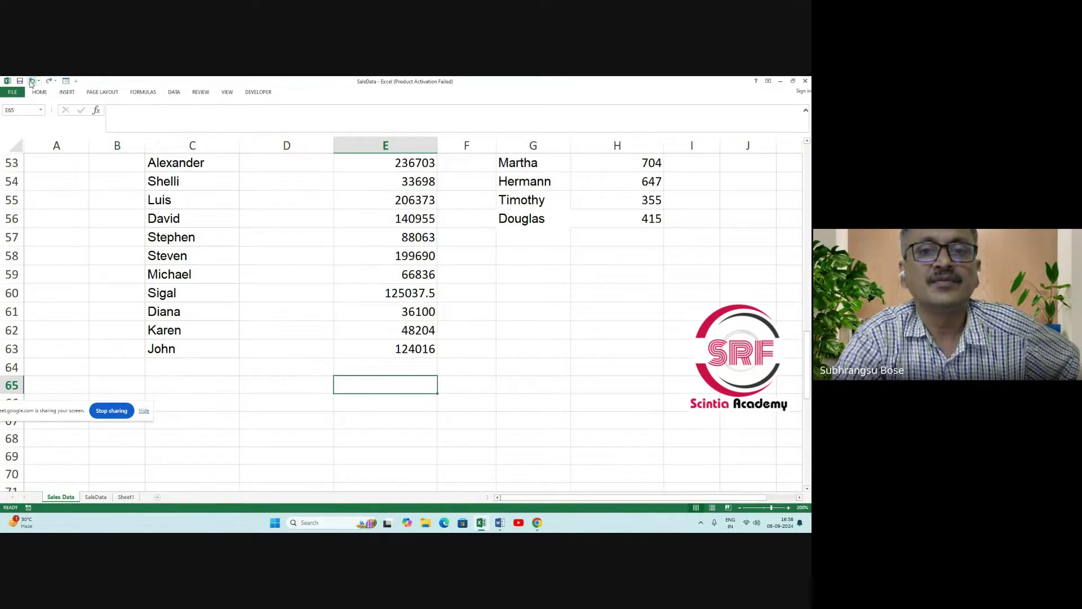
# Undo the sale-amount SUMIF edit and fill in E53:E63, and redo both to compare with the unit totals.
pyautogui.click(31, 82)
pyautogui.click(32, 81)
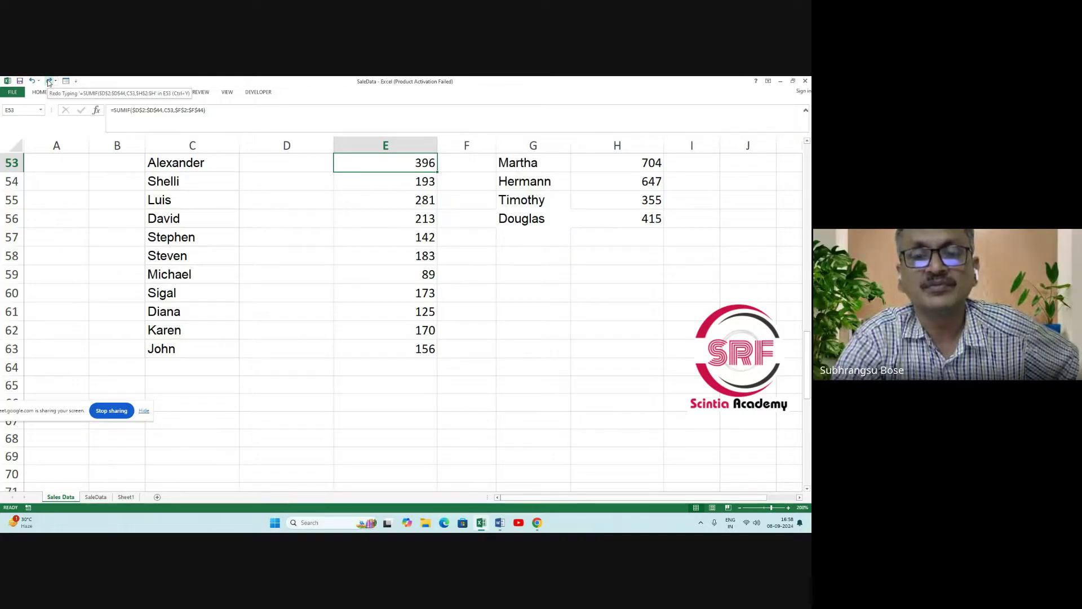
pyautogui.click(50, 81)
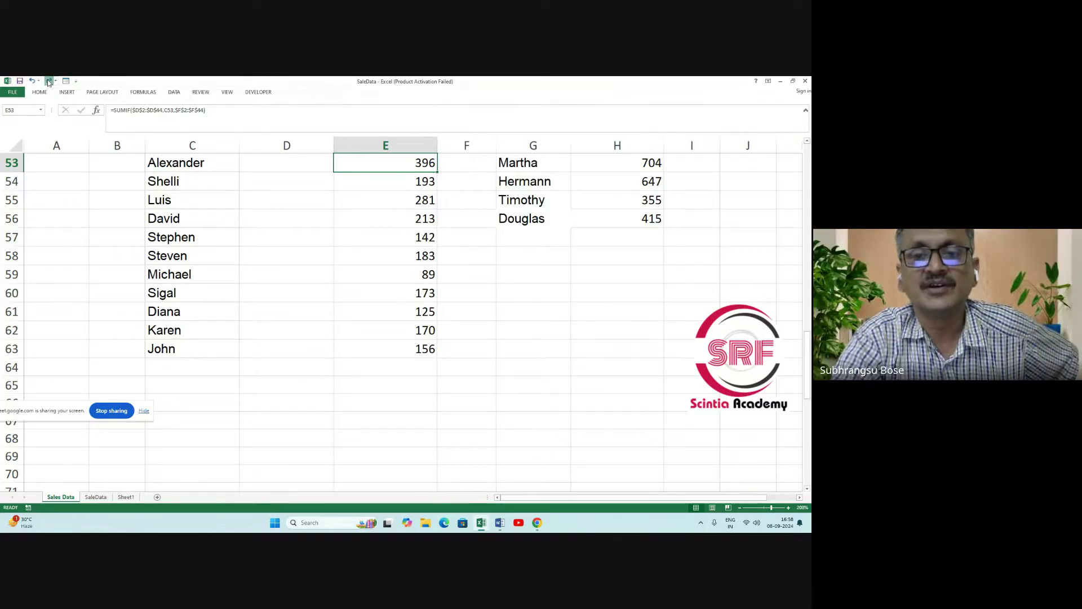
pyautogui.click(49, 81)
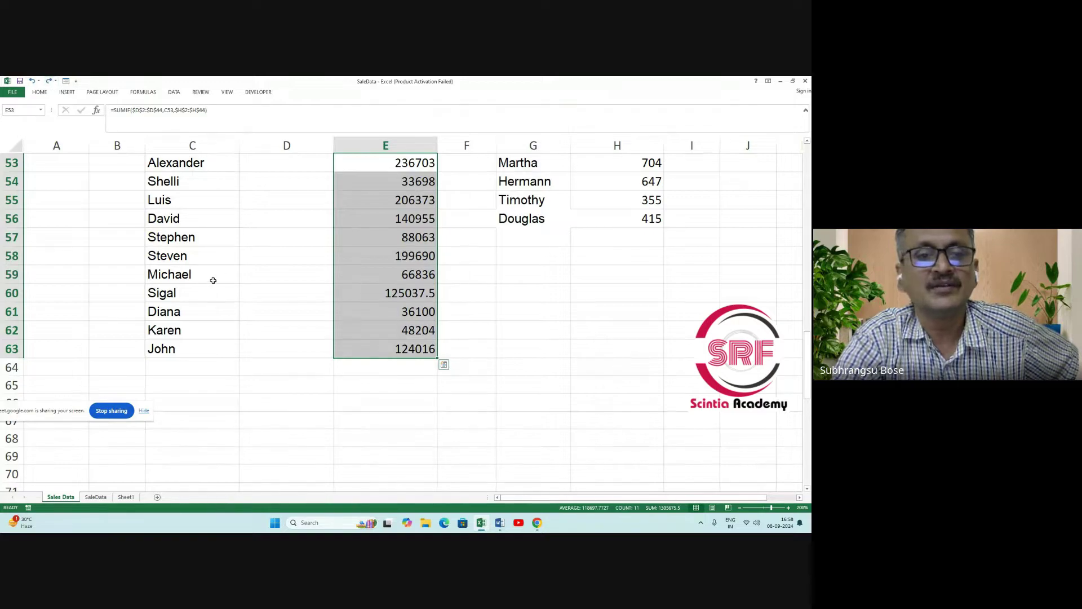
# Compare the salesmen's sale amounts in E59, E61 and E62 with the names in column C.
pyautogui.scroll(2, 276, 398)
pyautogui.click(222, 384)
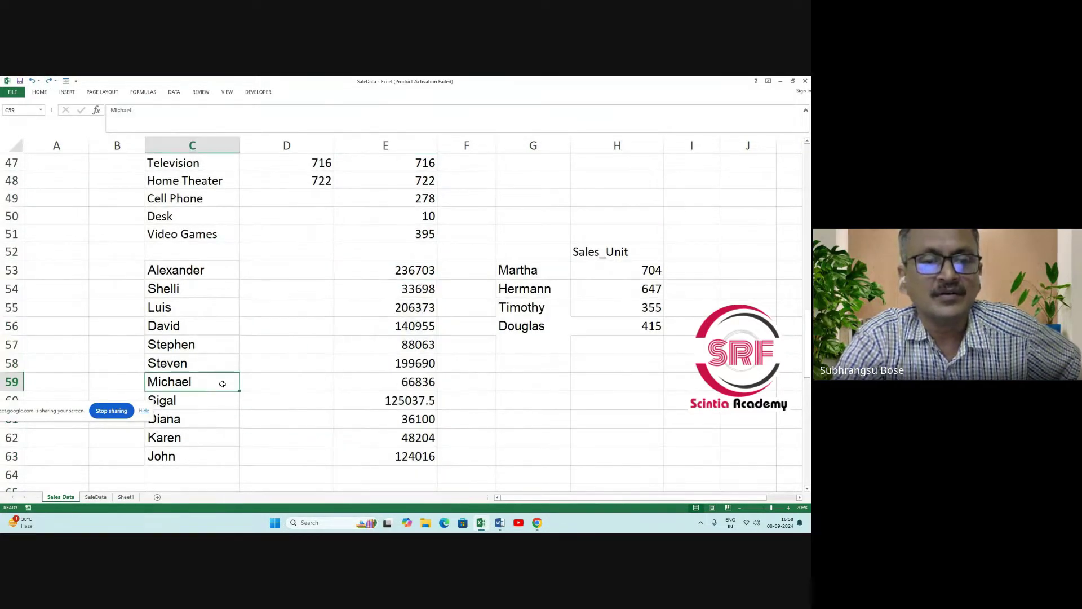
pyautogui.scroll(-2, 288, 385)
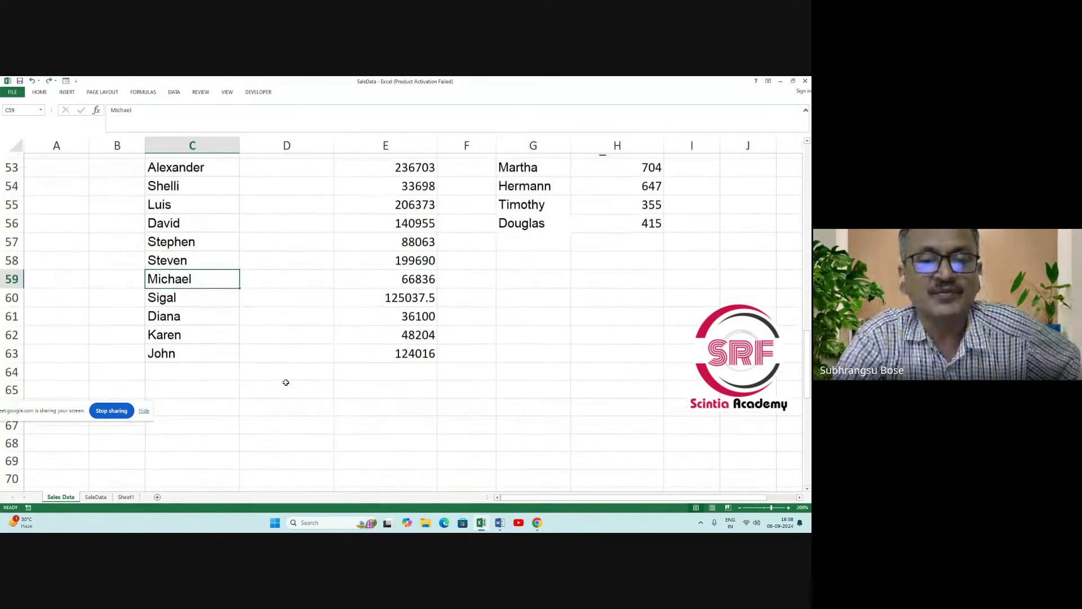
pyautogui.click(379, 277)
pyautogui.click(186, 279)
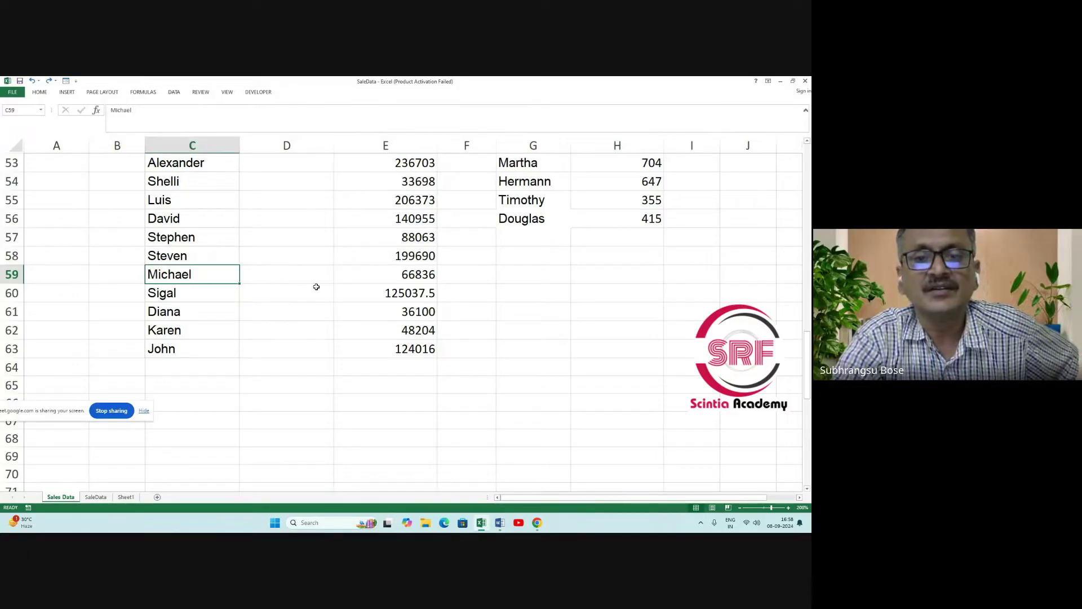
pyautogui.click(368, 275)
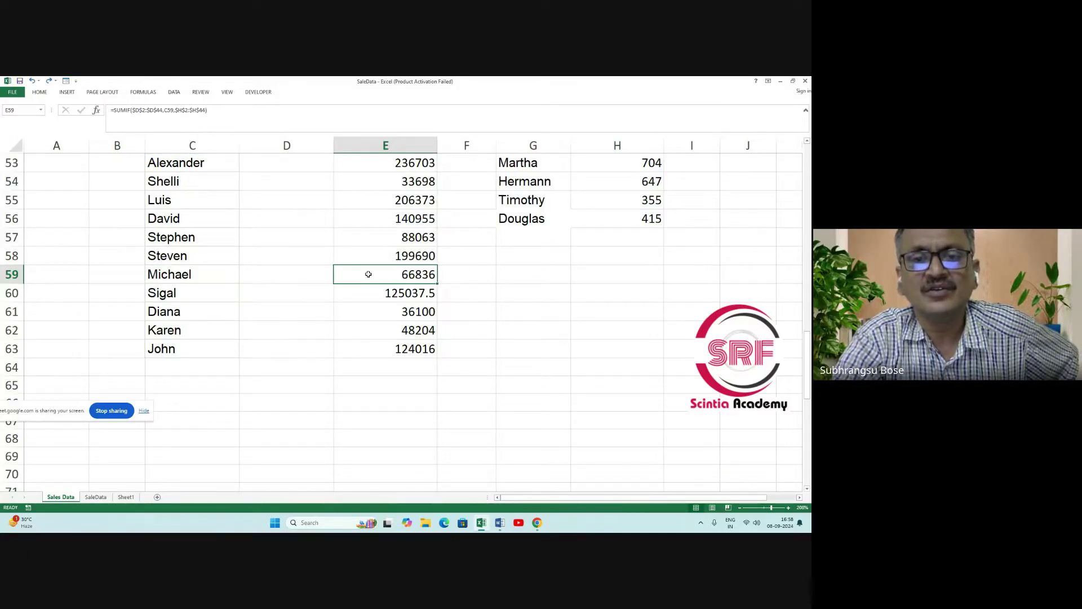
pyautogui.click(190, 310)
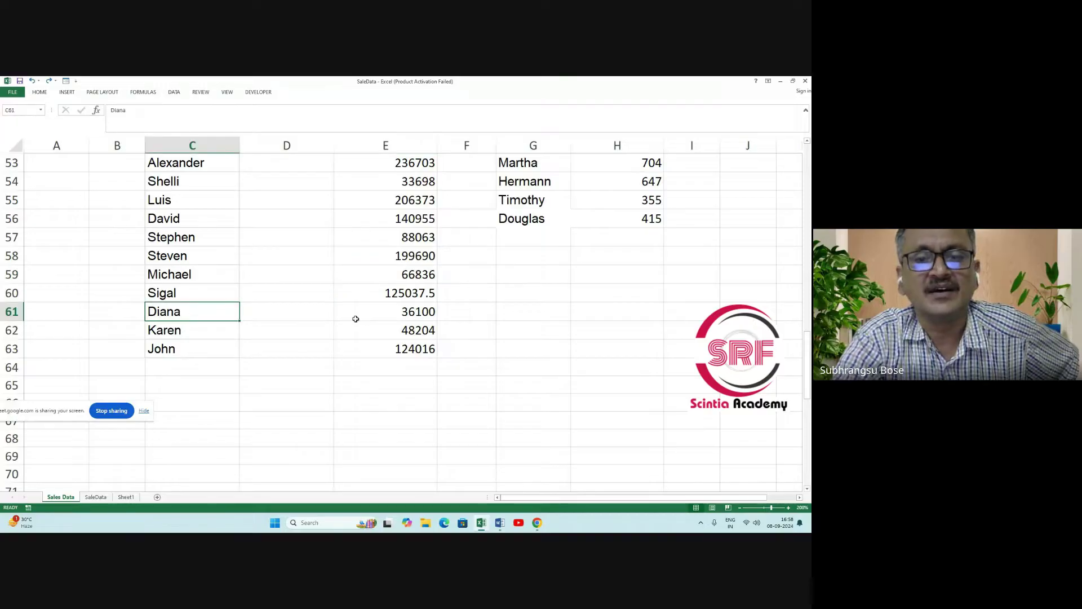
pyautogui.click(403, 312)
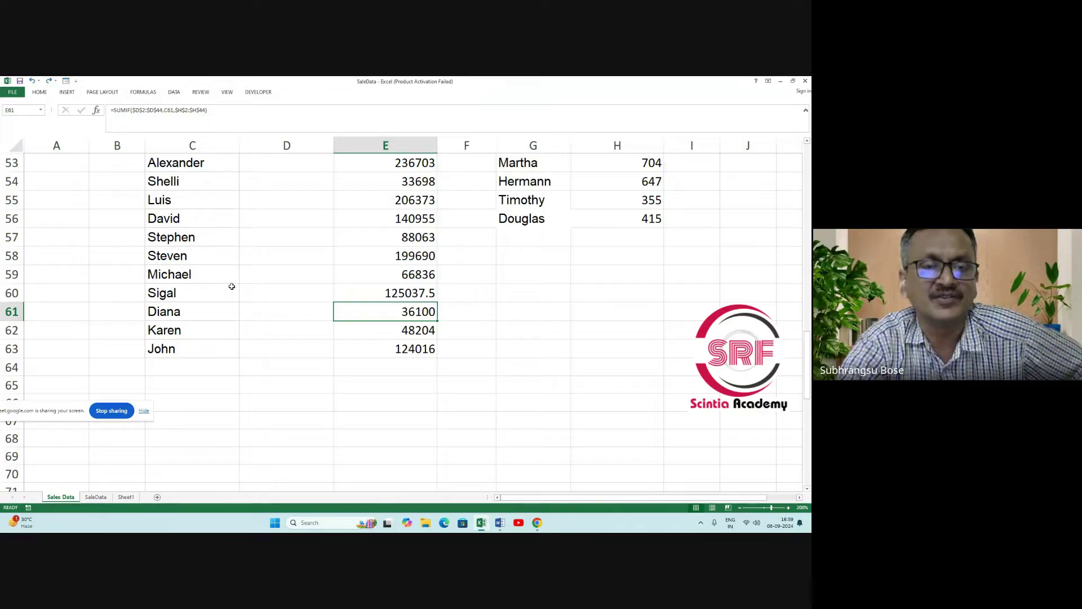
pyautogui.click(427, 279)
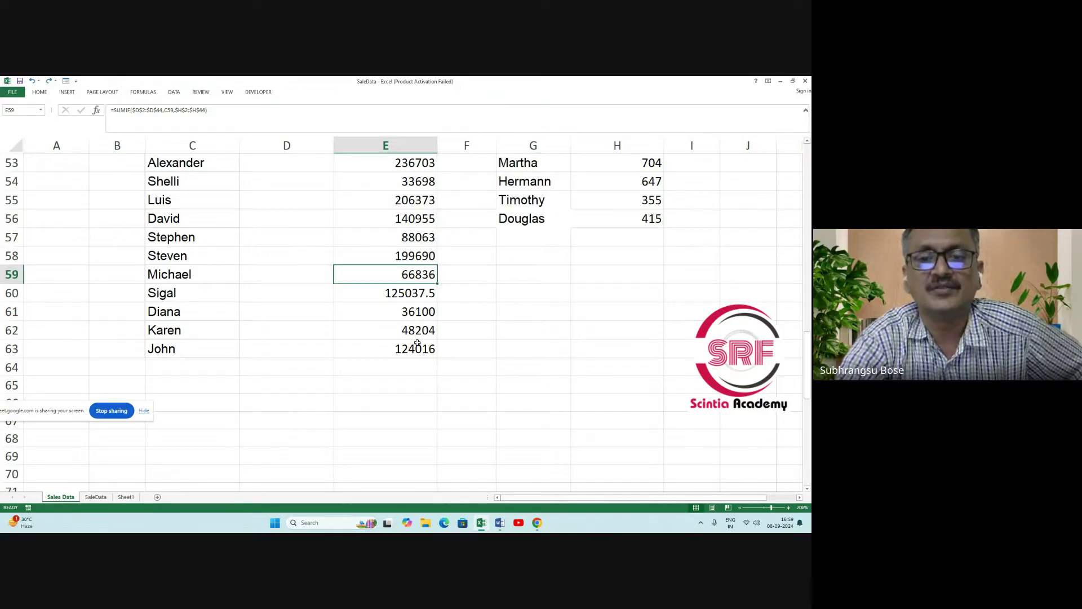
pyautogui.click(188, 332)
pyautogui.click(367, 331)
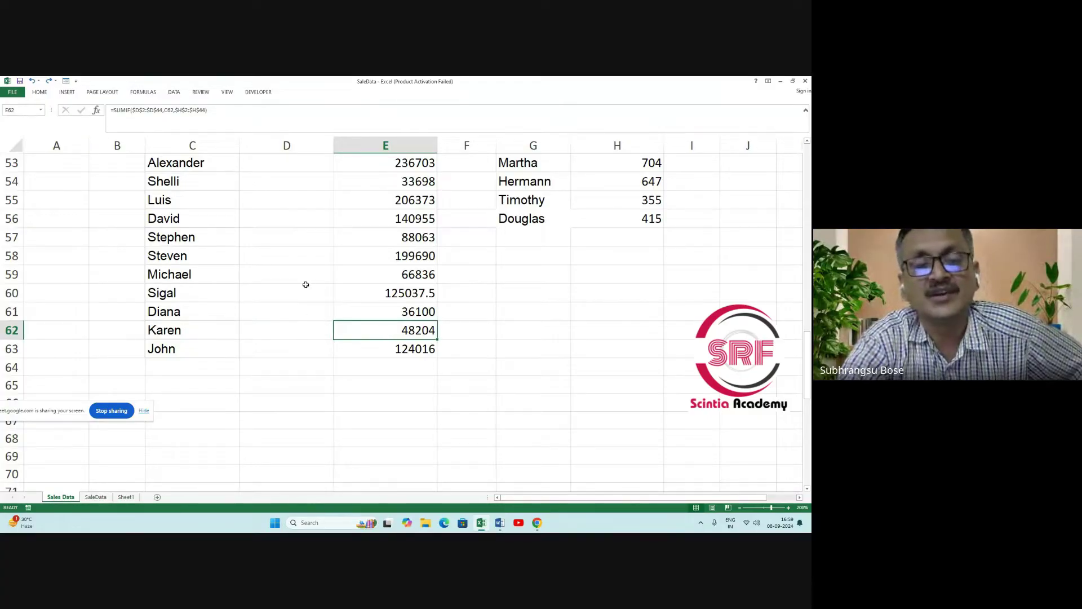
pyautogui.click(404, 276)
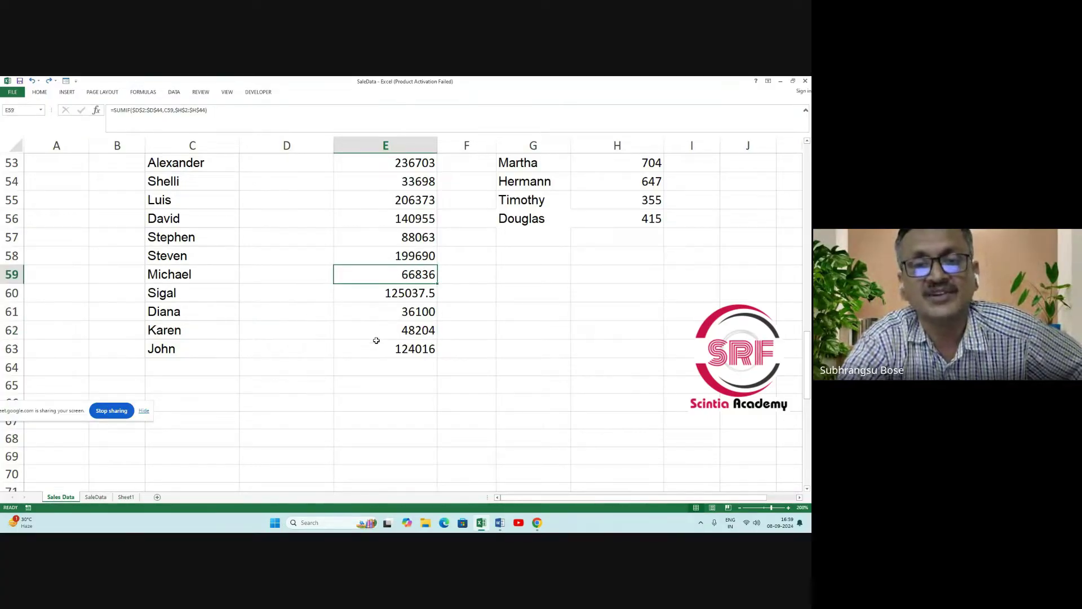
# Change the sum range of the manager SUMIF formula in H53 to $H$2:$H$44.
pyautogui.scroll(1, 374, 342)
pyautogui.scroll(2, 377, 349)
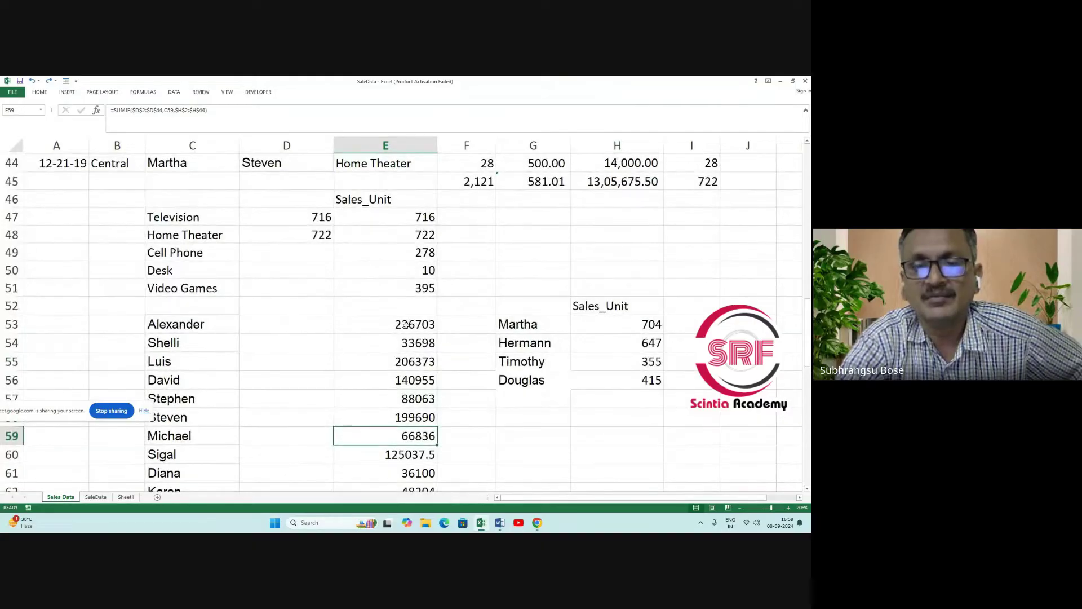
pyautogui.click(622, 329)
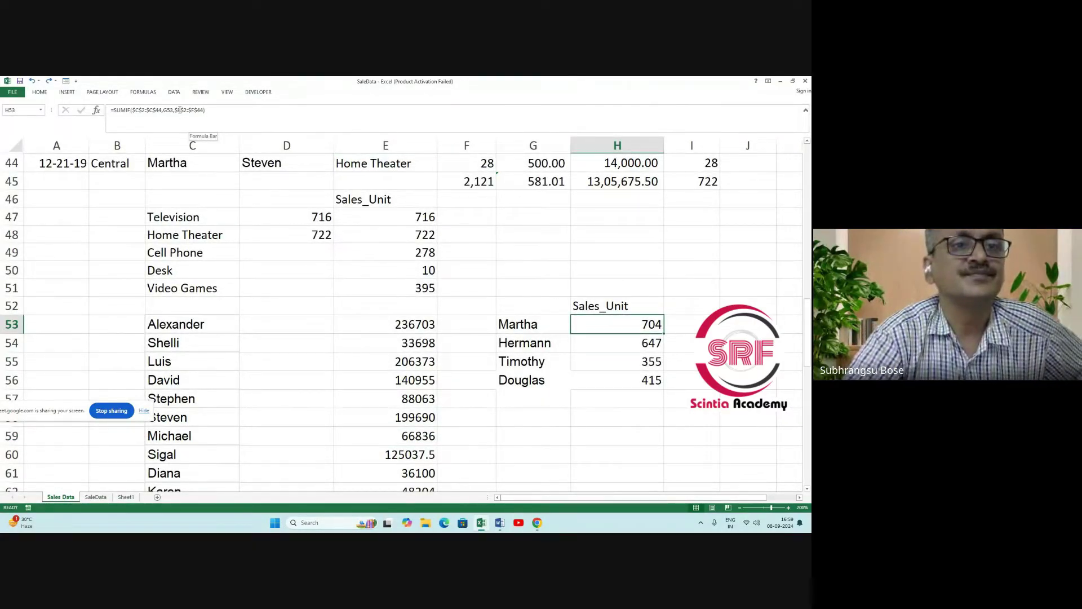
pyautogui.click(179, 110)
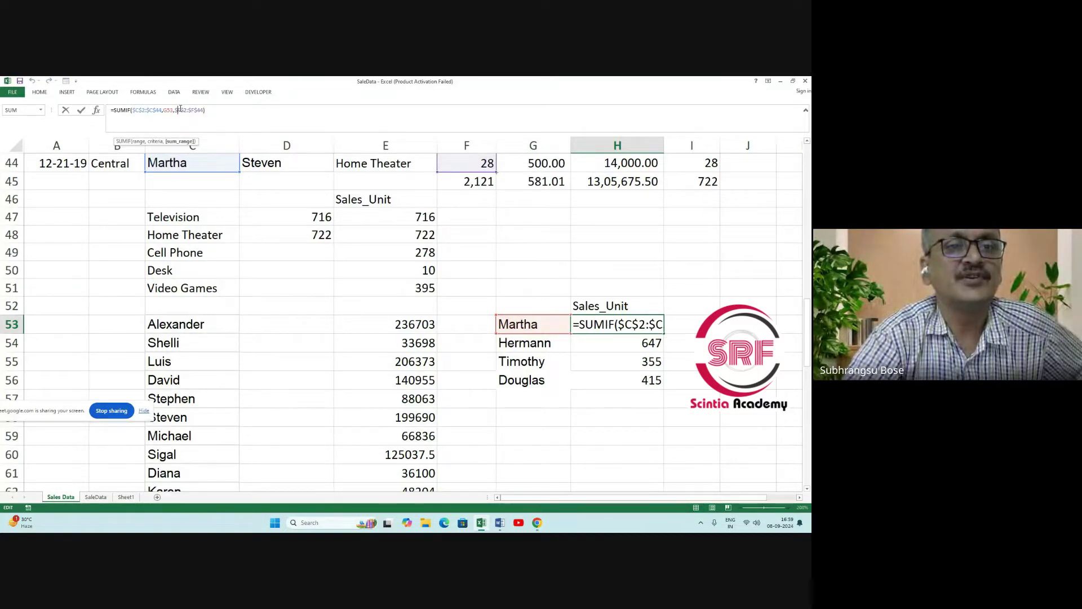
pyautogui.press('BackSpace')
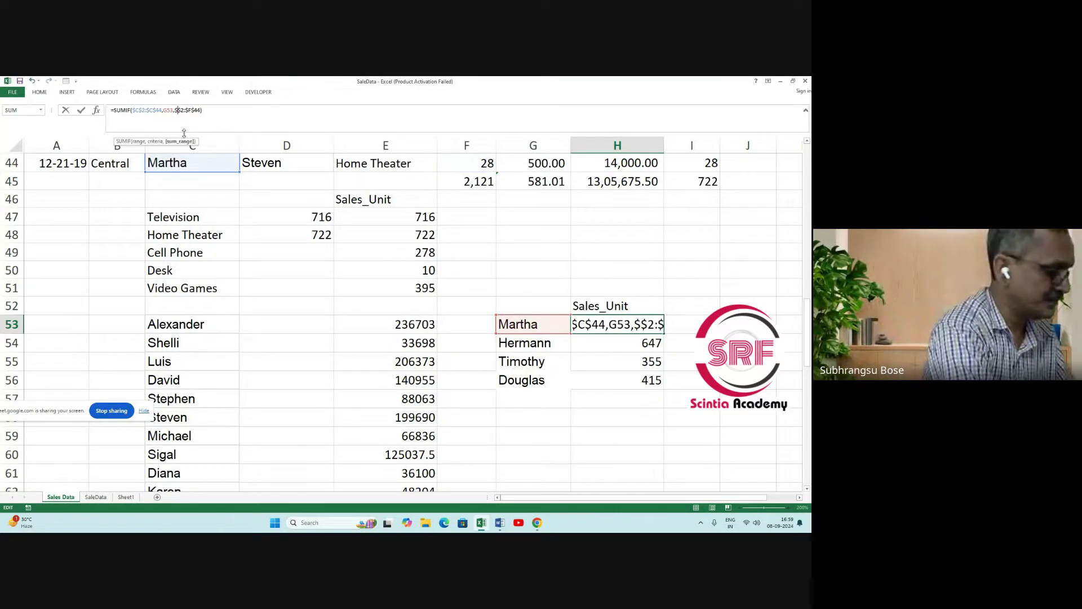
pyautogui.write('H')
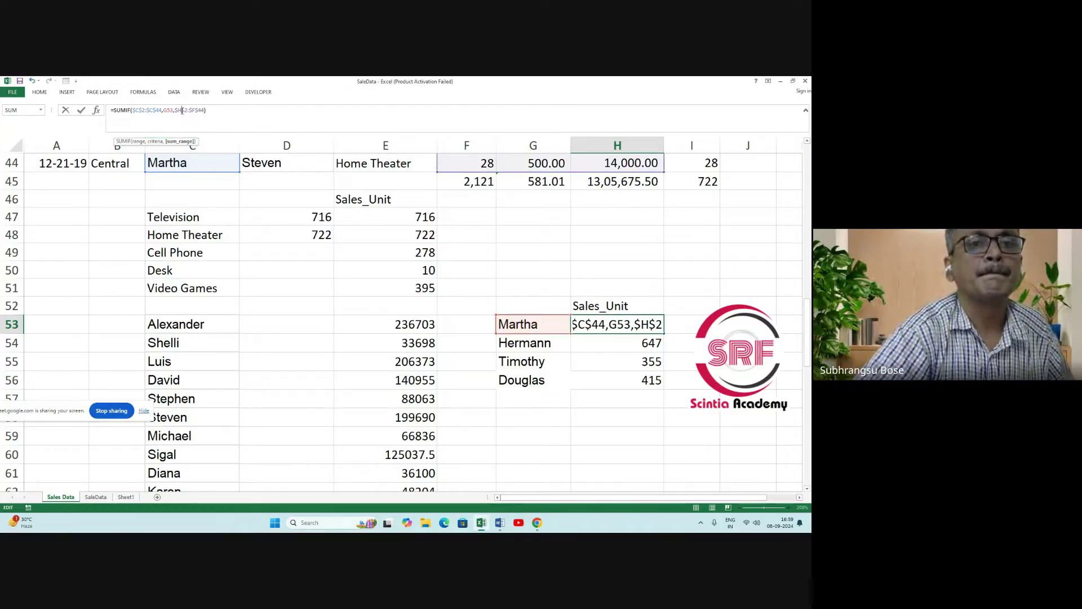
pyautogui.click(198, 110)
pyautogui.press('BackSpace')
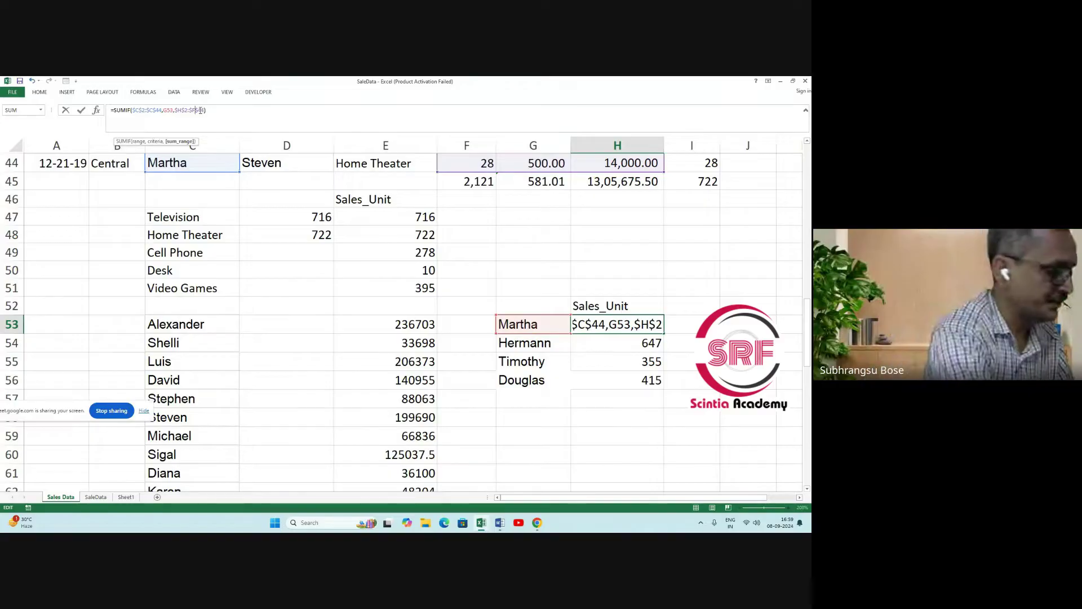
pyautogui.write('H')
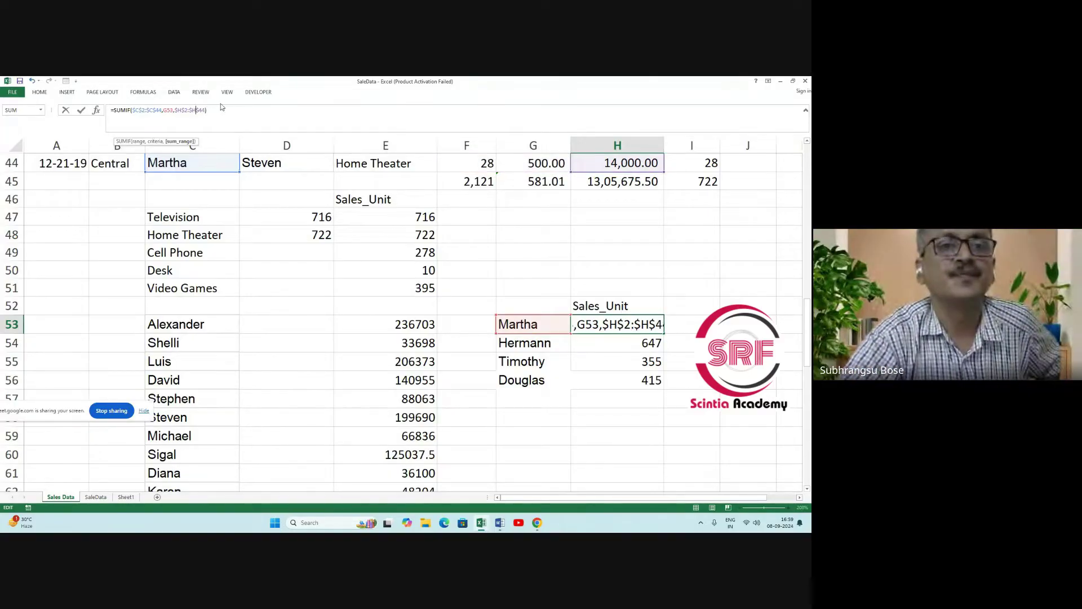
pyautogui.click(219, 109)
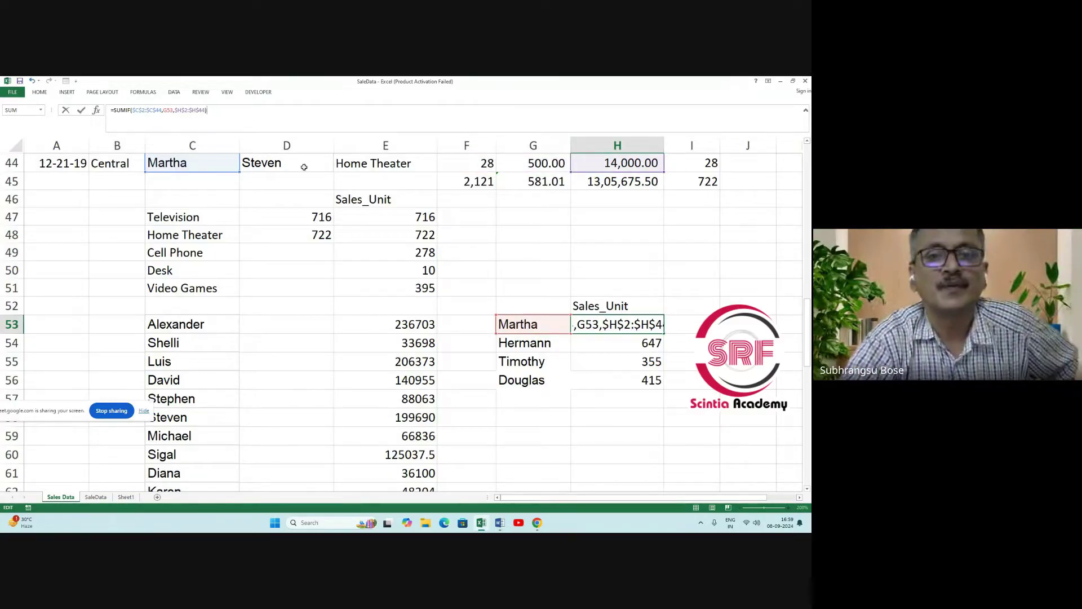
pyautogui.click(555, 416)
# Fill the revised SUMIF formula from H53 down to H56 for the remaining managers.
pyautogui.click(647, 326)
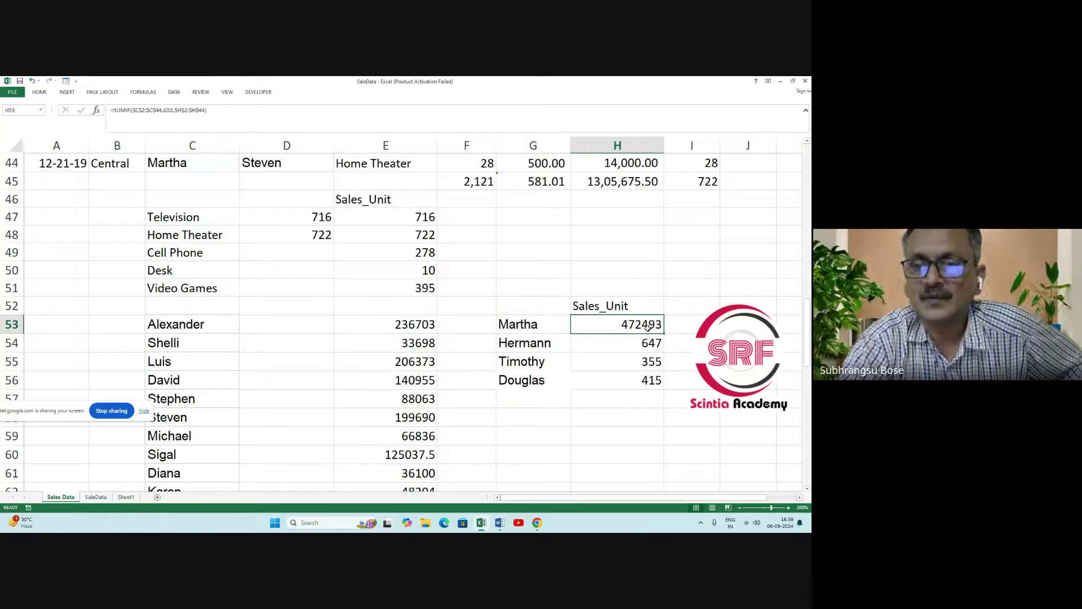
pyautogui.moveTo(665, 336); pyautogui.dragTo(664, 384)
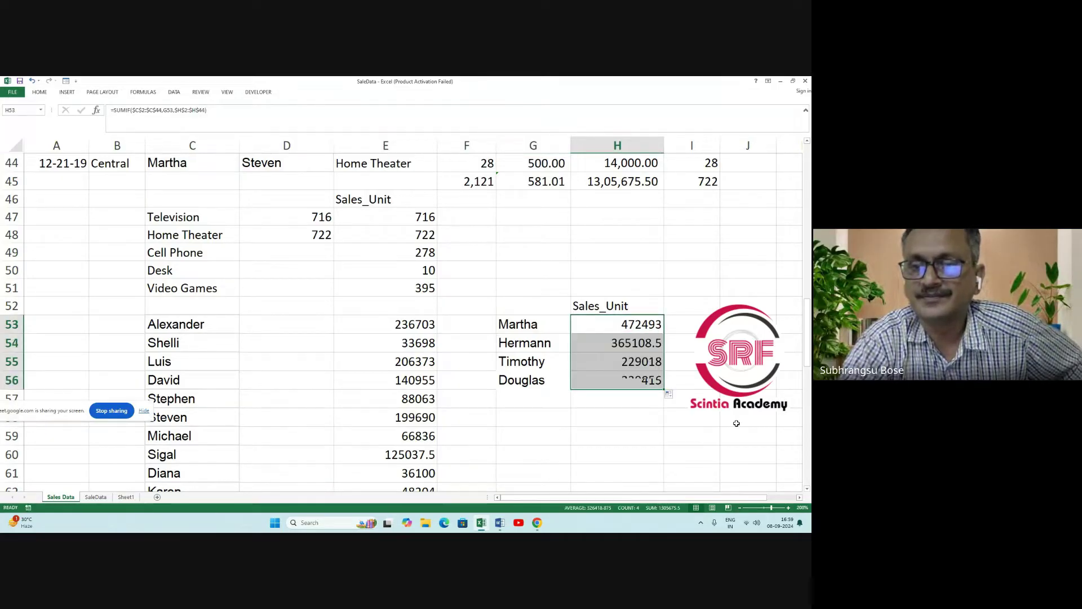
pyautogui.click(720, 415)
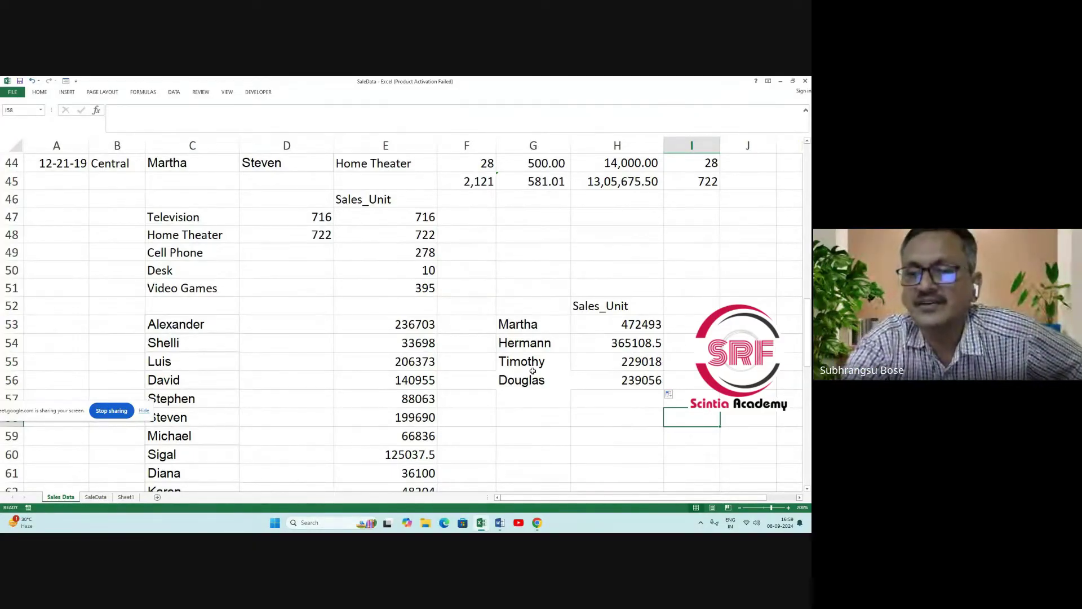
# Undo the manager SUMIF edit and fill in H53:H56, and redo both to compare units with sale amounts.
pyautogui.click(32, 81)
pyautogui.click(33, 81)
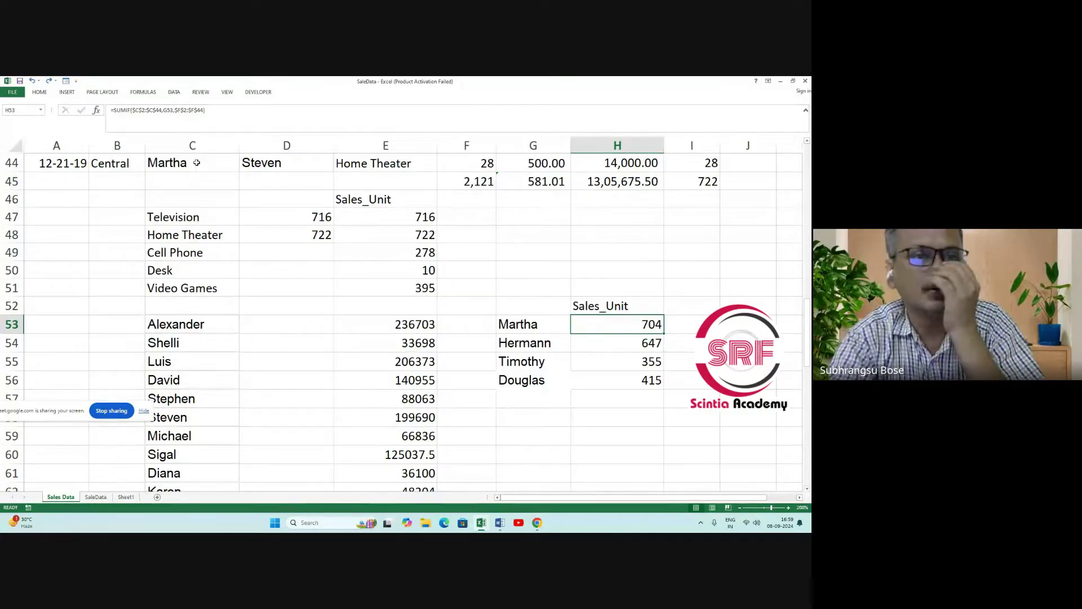
pyautogui.click(47, 80)
pyautogui.click(47, 80)
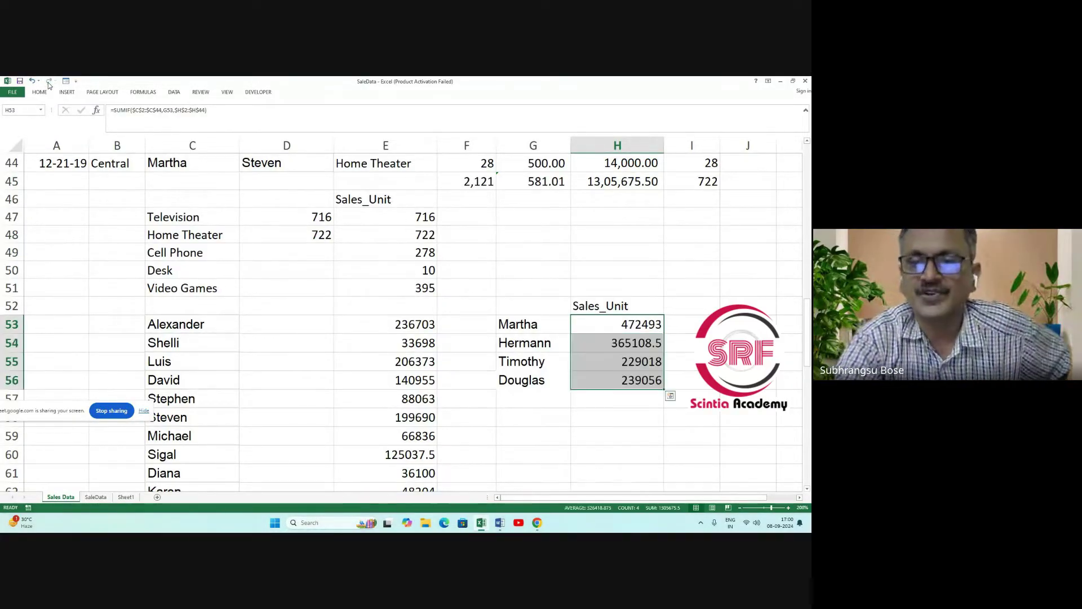
# Examine the Region and Item columns in the sales data as a pair of criteria, using B2 and E2.
pyautogui.scroll(3, 541, 426)
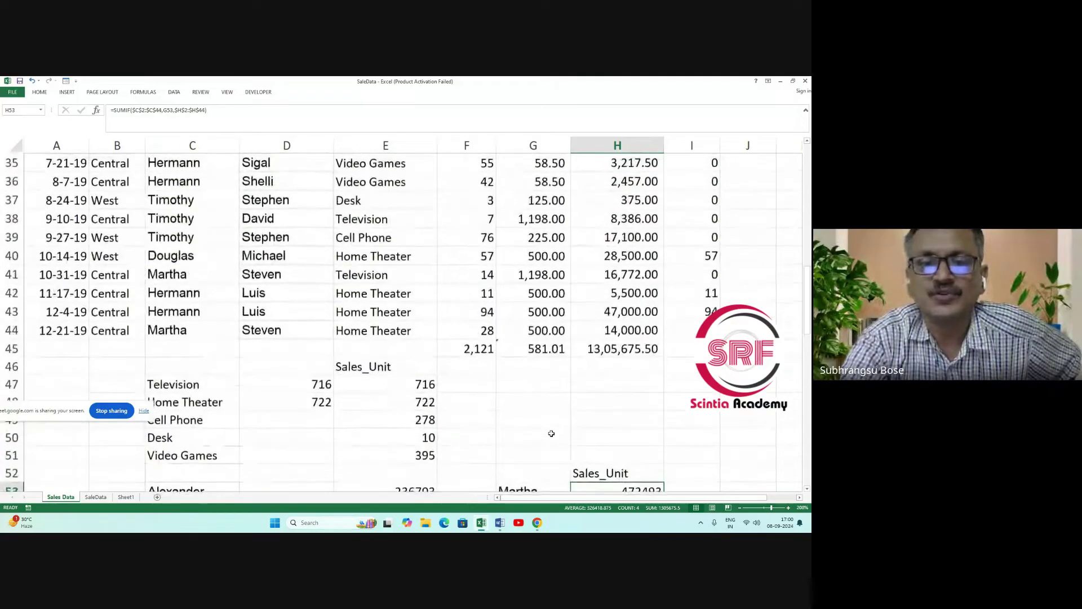
pyautogui.scroll(-3, 552, 435)
pyautogui.scroll(15, 551, 434)
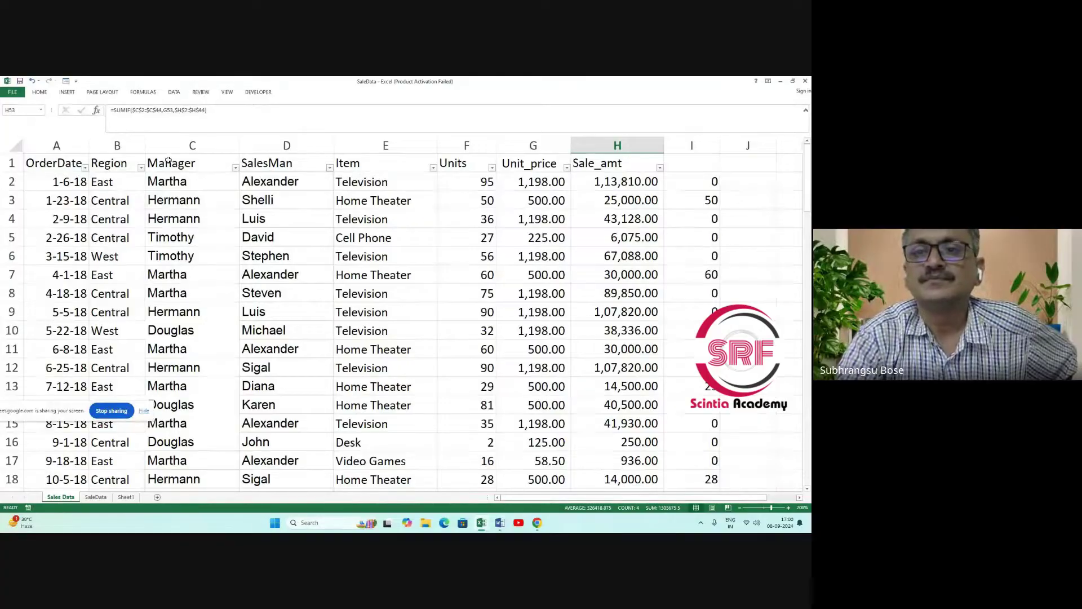
pyautogui.click(119, 185)
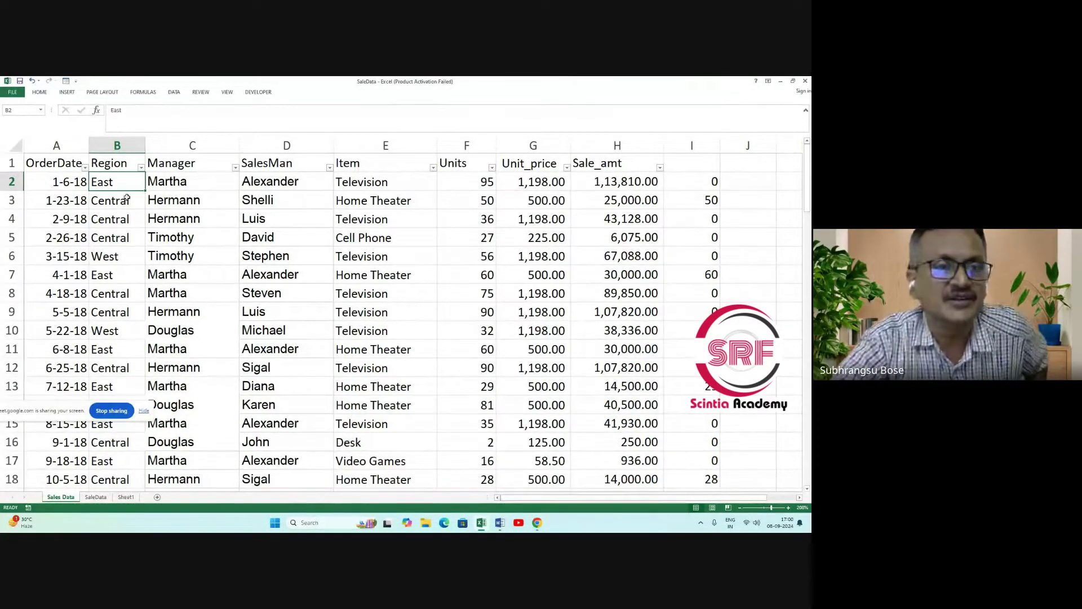
pyautogui.click(398, 187)
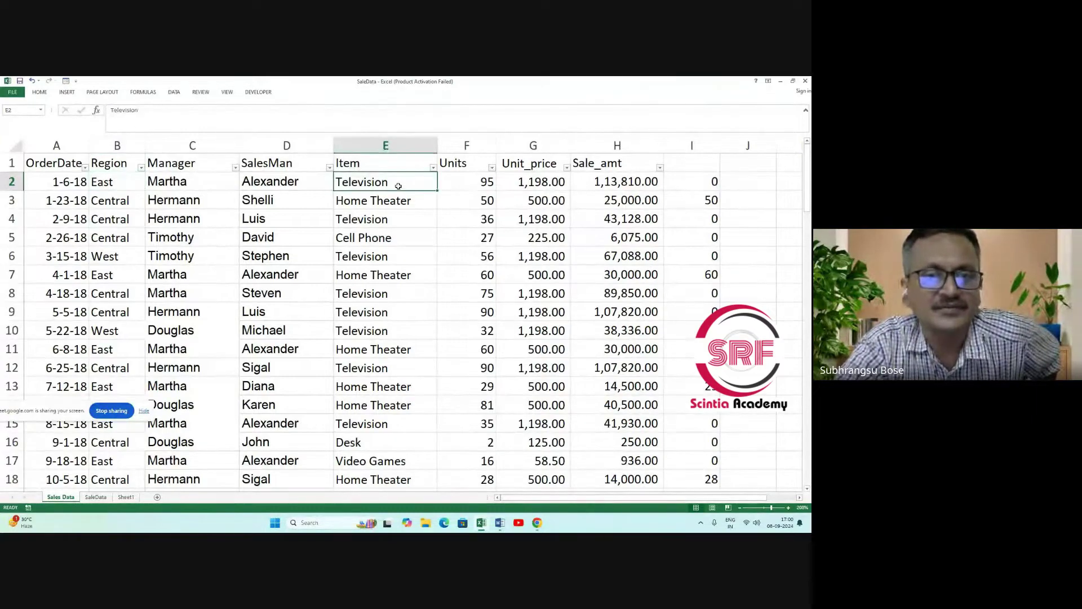
pyautogui.press('Left')
pyautogui.press('Left')
pyautogui.press('Left')
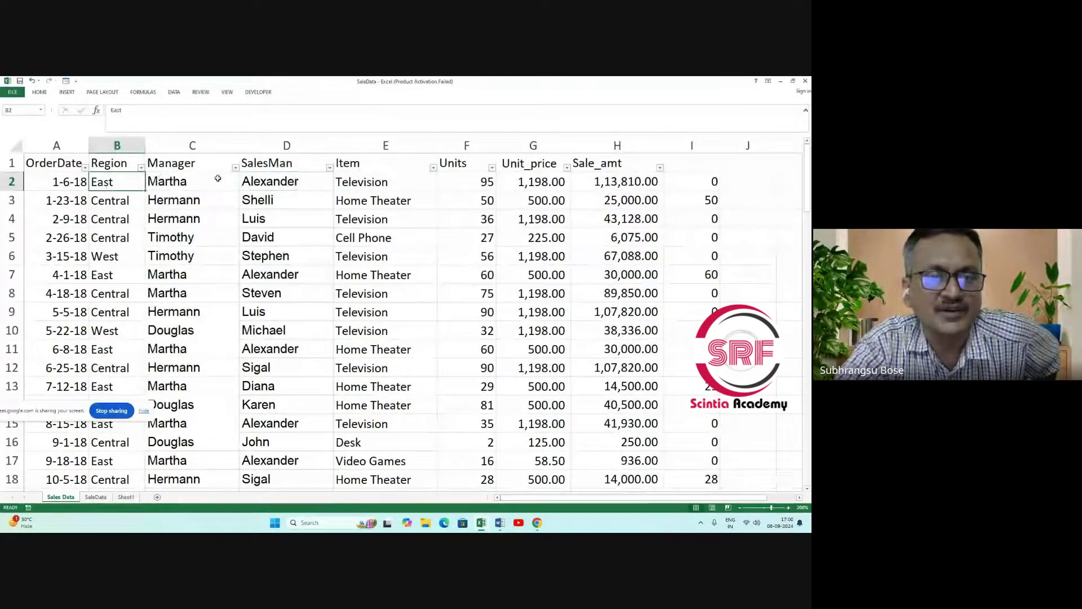
pyautogui.click(383, 184)
pyautogui.click(109, 183)
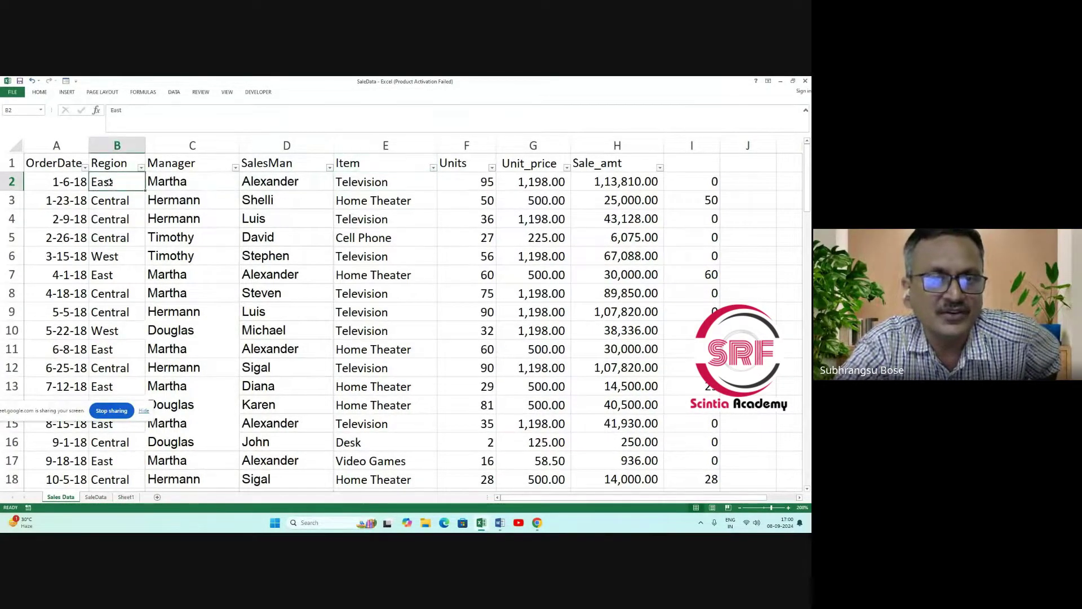
pyautogui.click(339, 181)
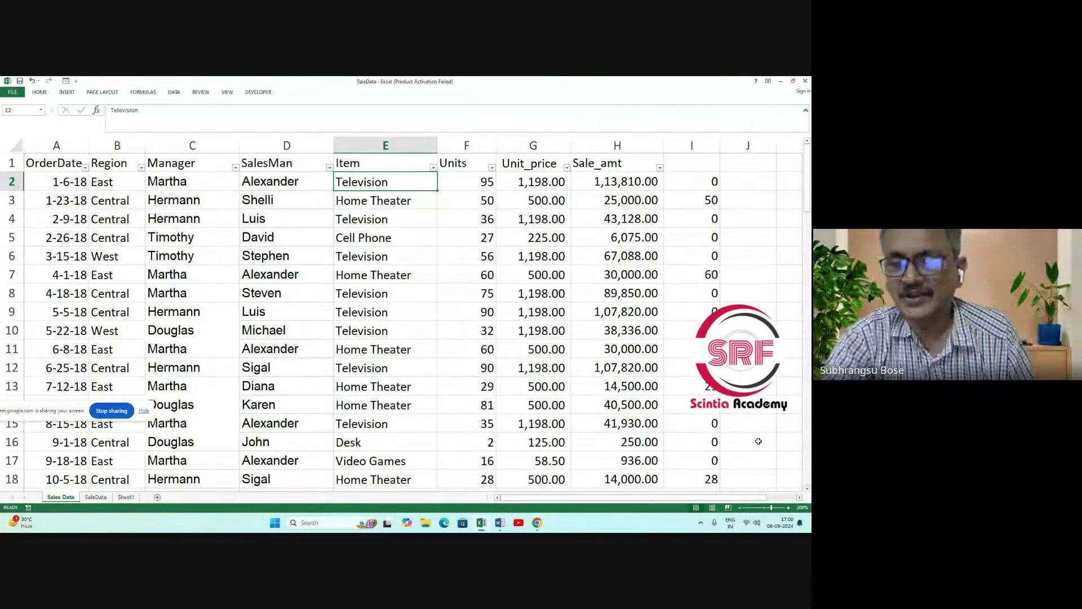
pyautogui.click(800, 497)
pyautogui.click(799, 497)
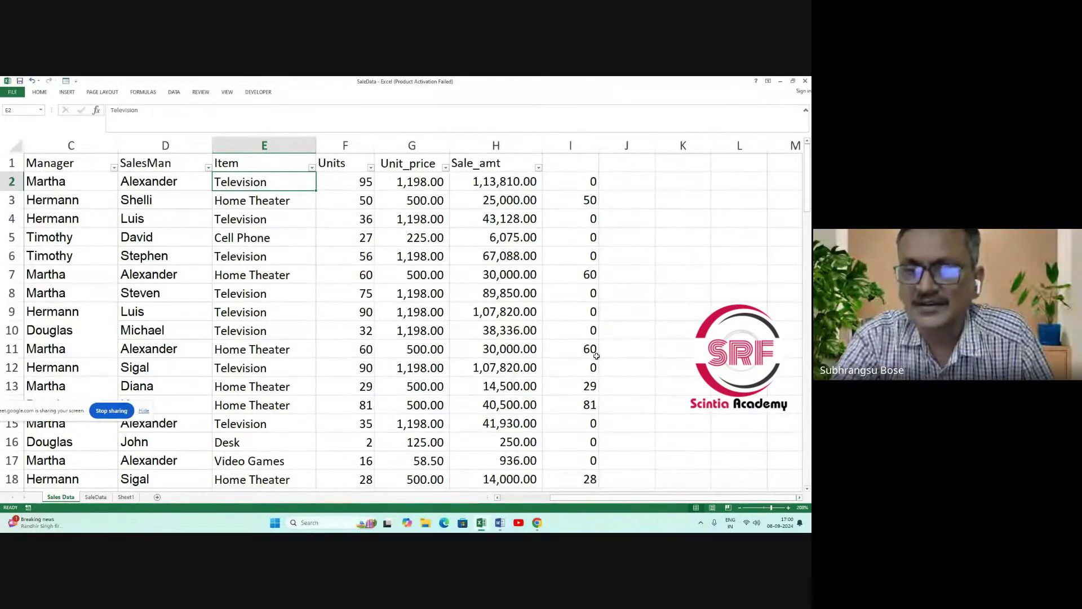
pyautogui.moveTo(547, 504); pyautogui.dragTo(530, 506)
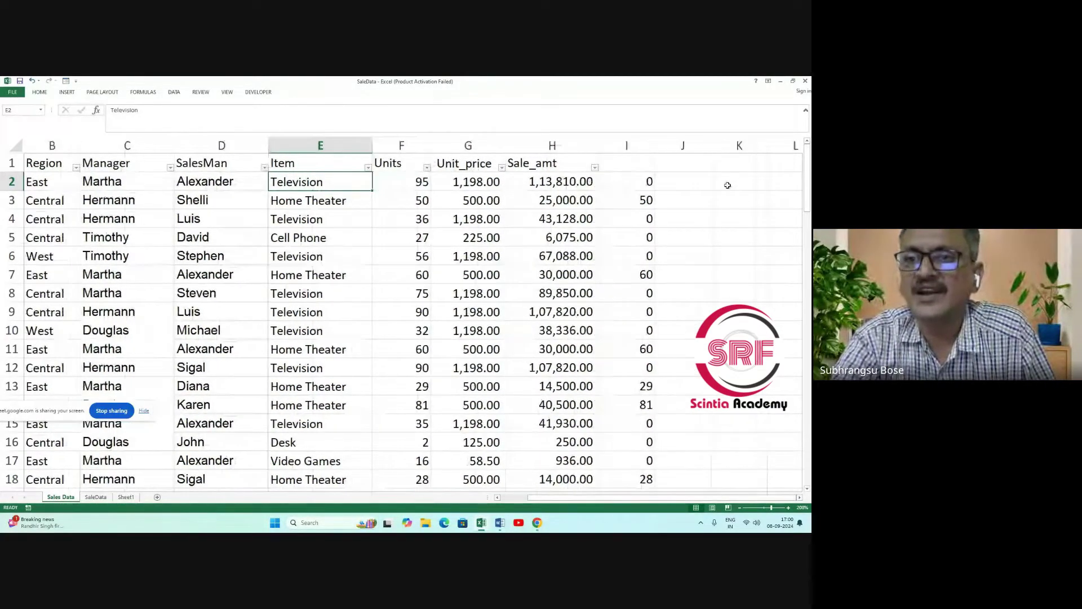
pyautogui.click(728, 184)
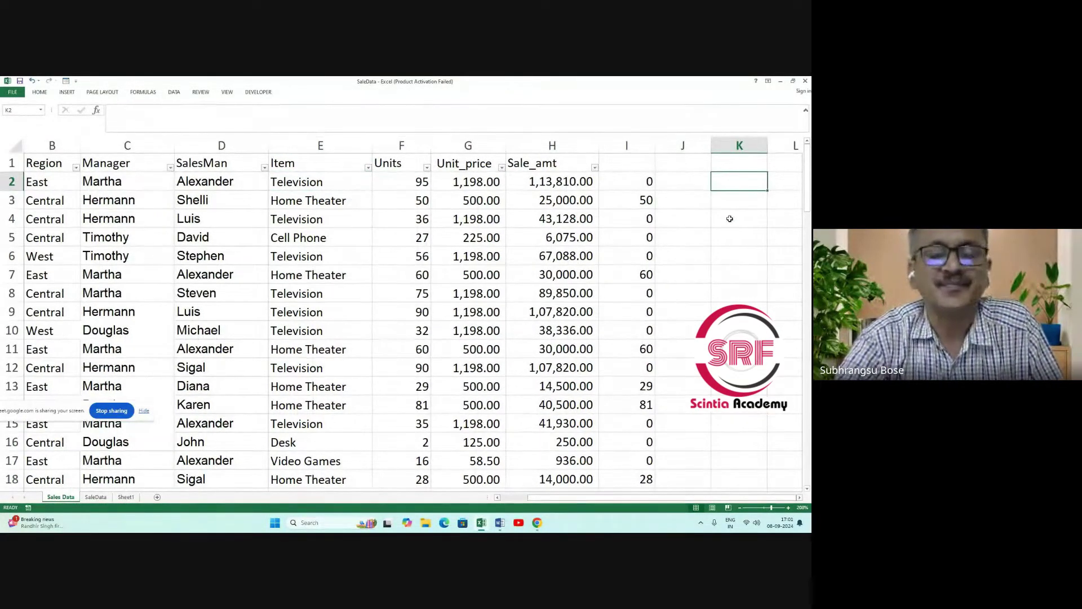
pyautogui.moveTo(575, 504)
pyautogui.mouseDown()
pyautogui.moveTo(546, 505)
pyautogui.moveTo(575, 511)
pyautogui.mouseUp()
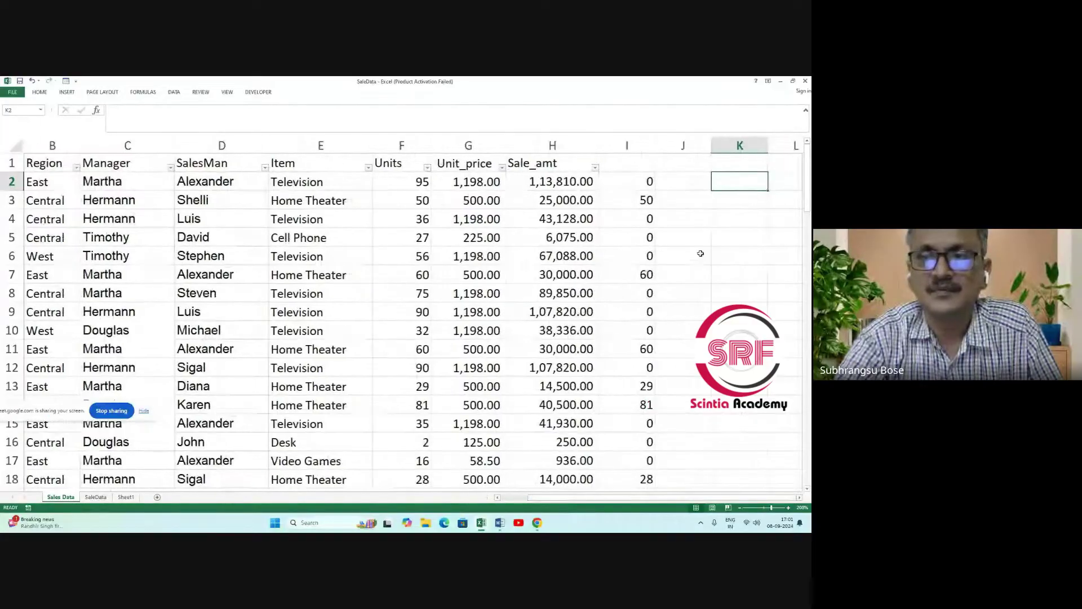
pyautogui.write('=')
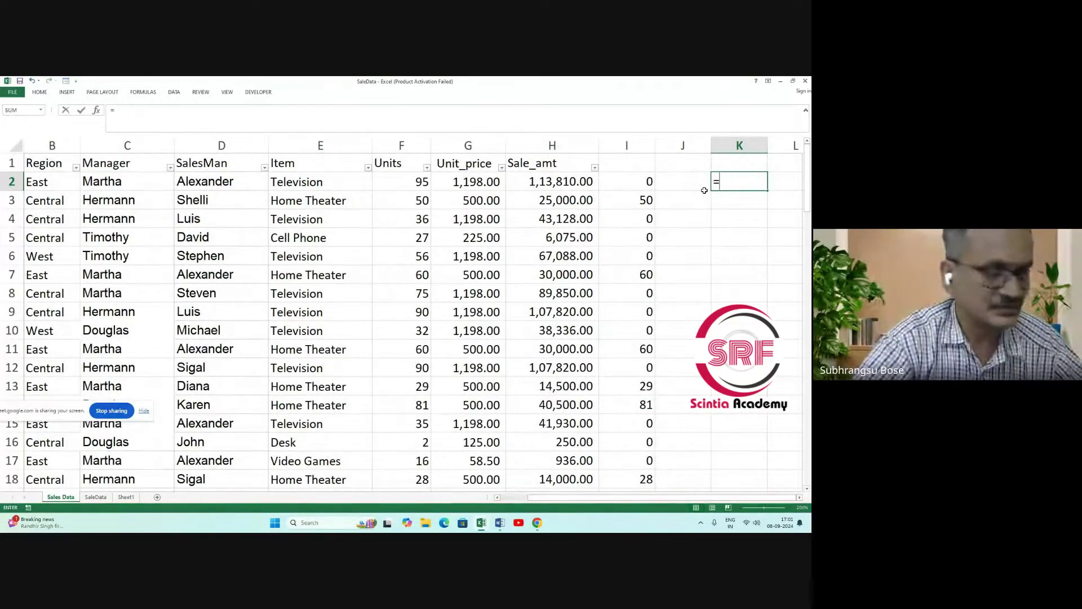
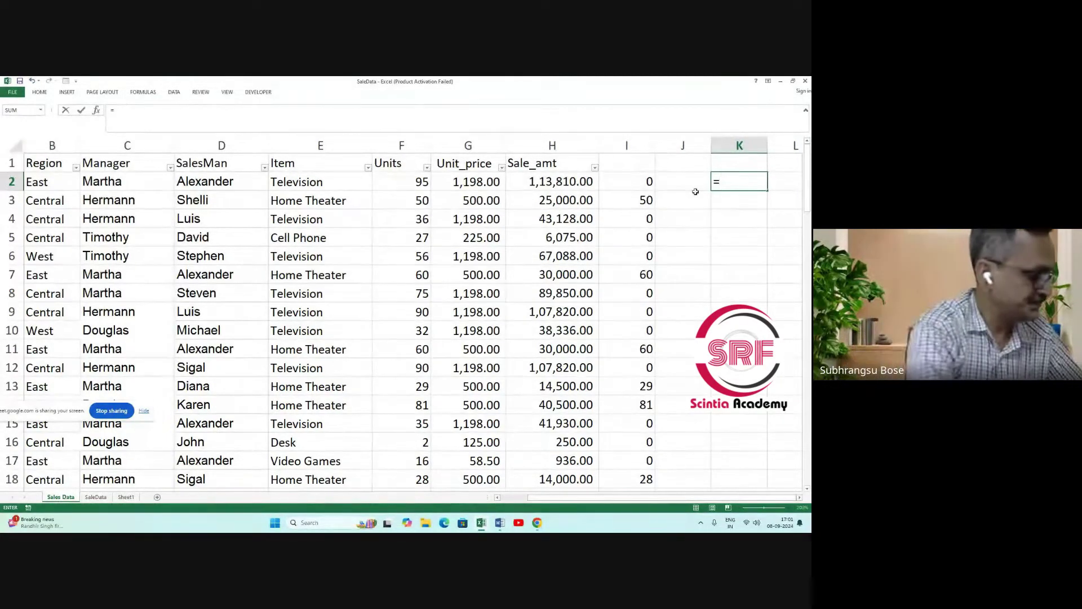
pyautogui.write('CONCA')
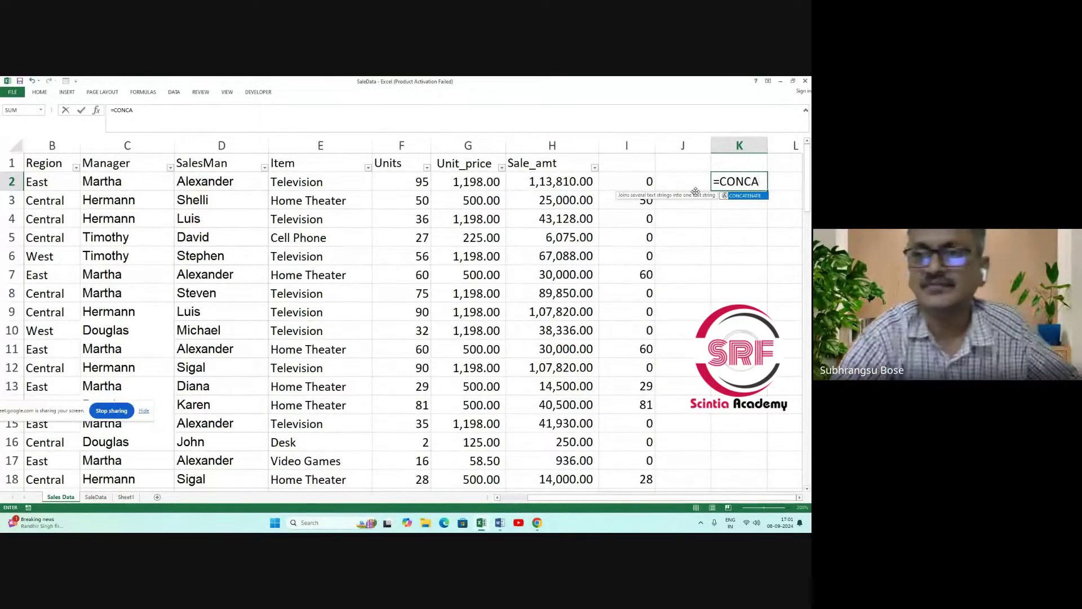
pyautogui.doubleClick(745, 196)
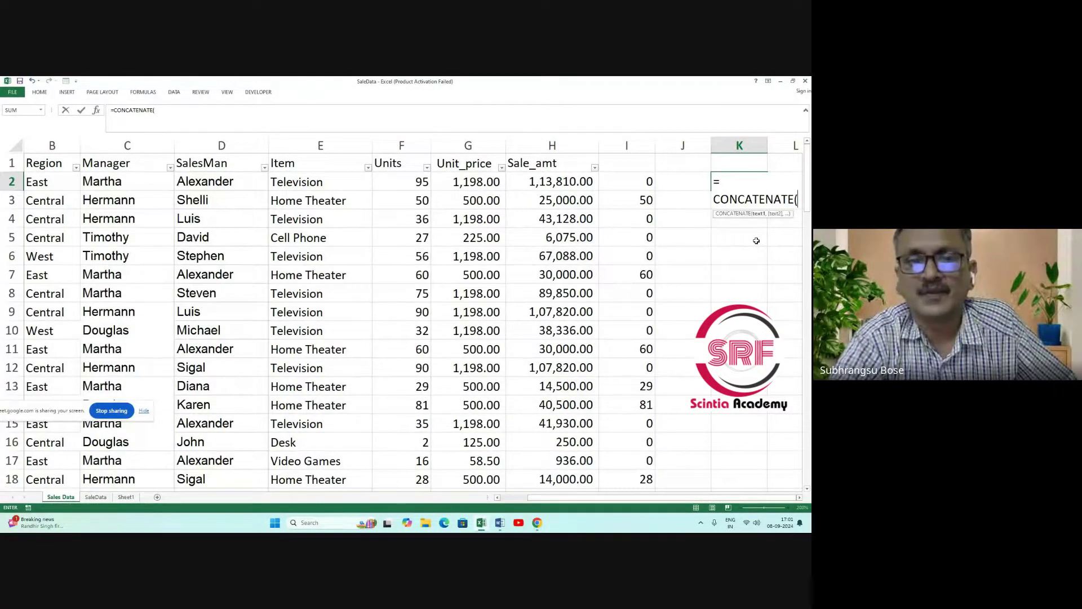
pyautogui.press('BackSpace')
pyautogui.press('BackSpace')
pyautogui.press('BackSpace')
pyautogui.press('BackSpace')
pyautogui.press('BackSpace')
pyautogui.press('BackSpace')
pyautogui.press('BackSpace')
pyautogui.press('BackSpace')
pyautogui.press('BackSpace')
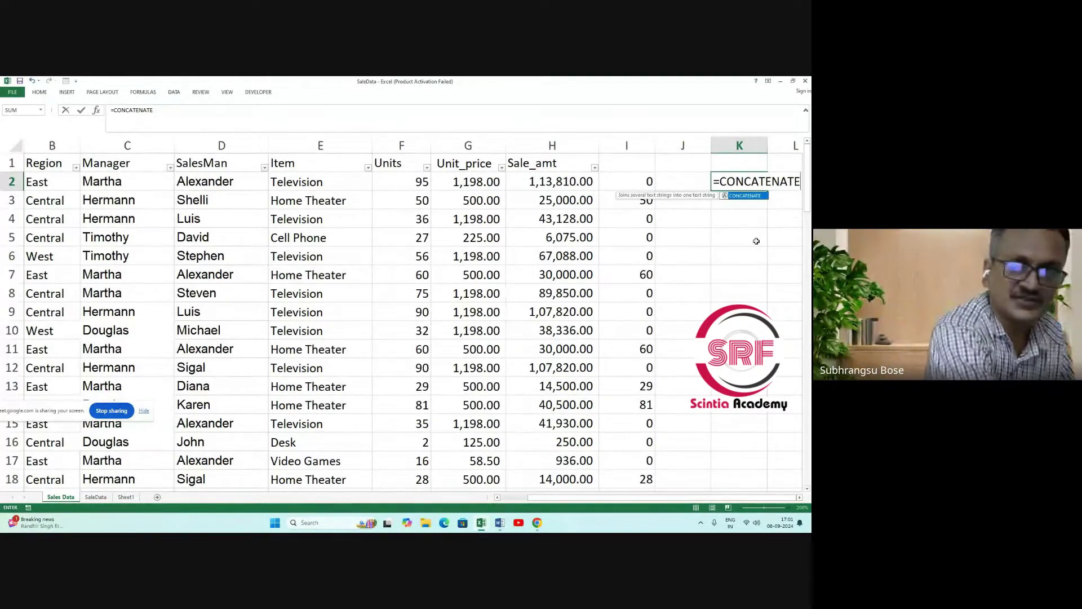
pyautogui.press('BackSpace')
pyautogui.press('BackSpace')
pyautogui.press('BackSpace')
pyautogui.press('BackSpace')
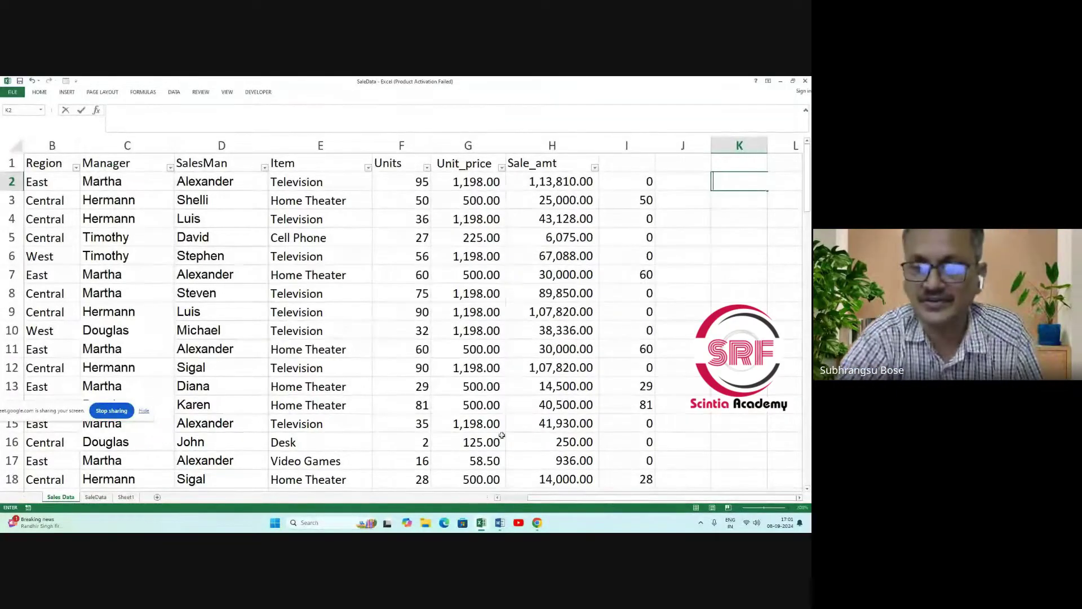
# Try to select the Region values from B2 down and undo the accidental formula entry in B2.
pyautogui.moveTo(547, 498); pyautogui.dragTo(505, 490)
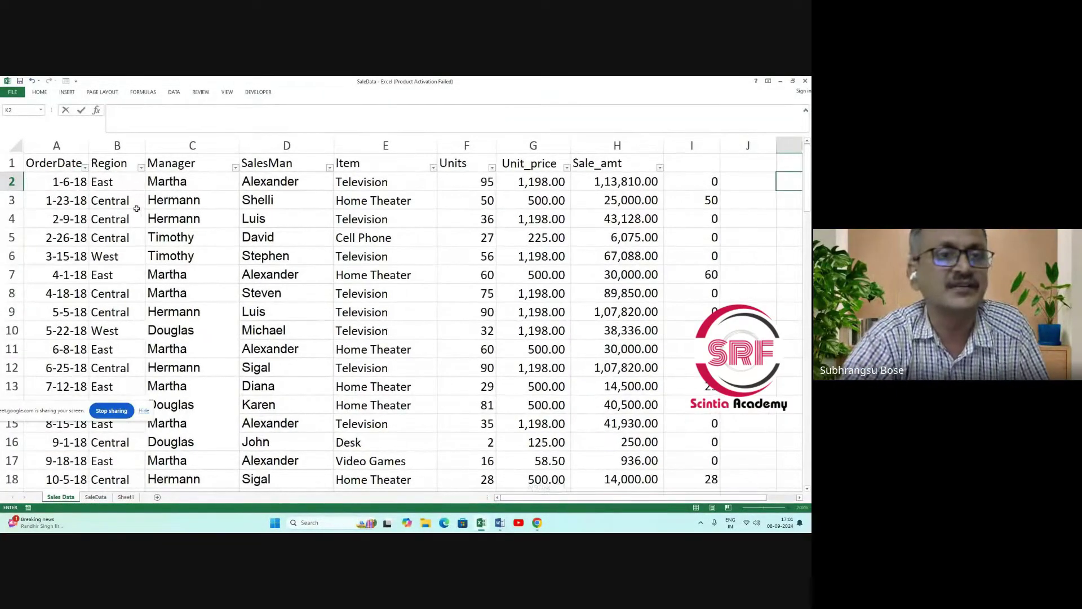
pyautogui.moveTo(118, 182); pyautogui.dragTo(95, 442)
pyautogui.click(93, 290)
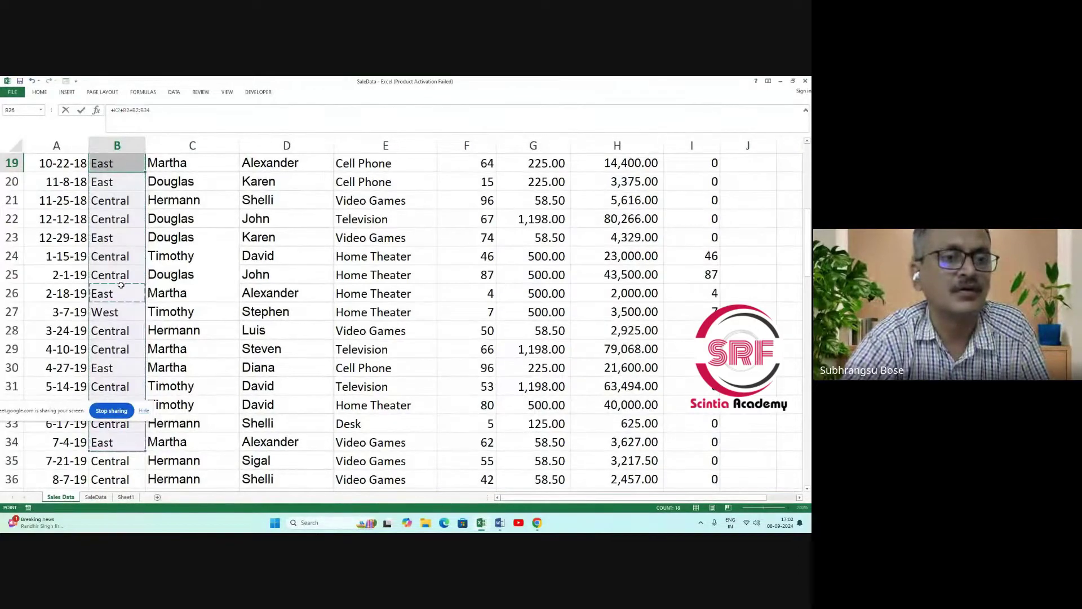
pyautogui.click(33, 81)
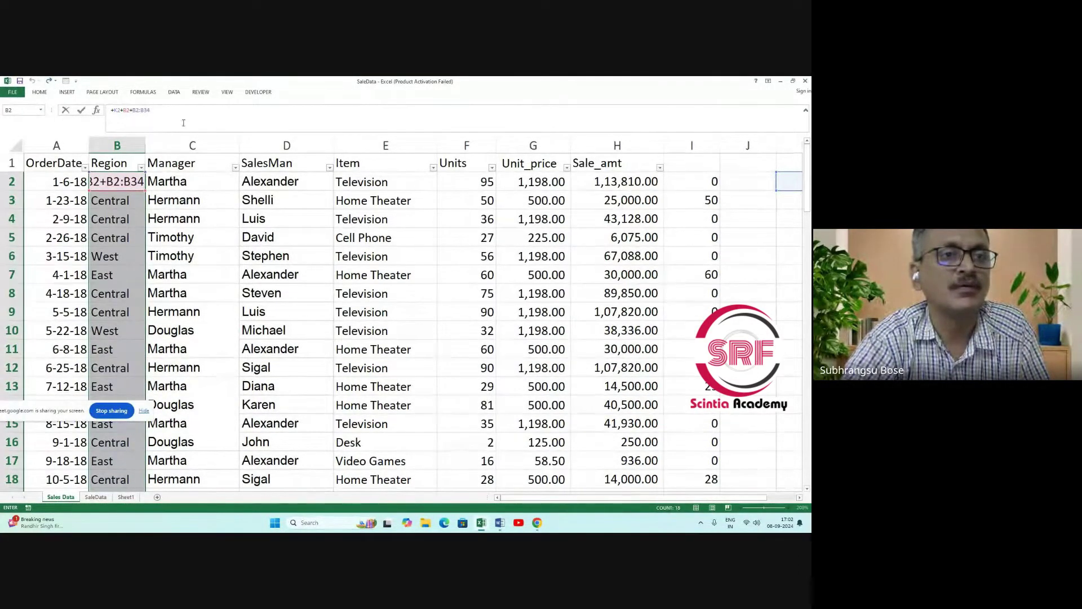
pyautogui.click(295, 204)
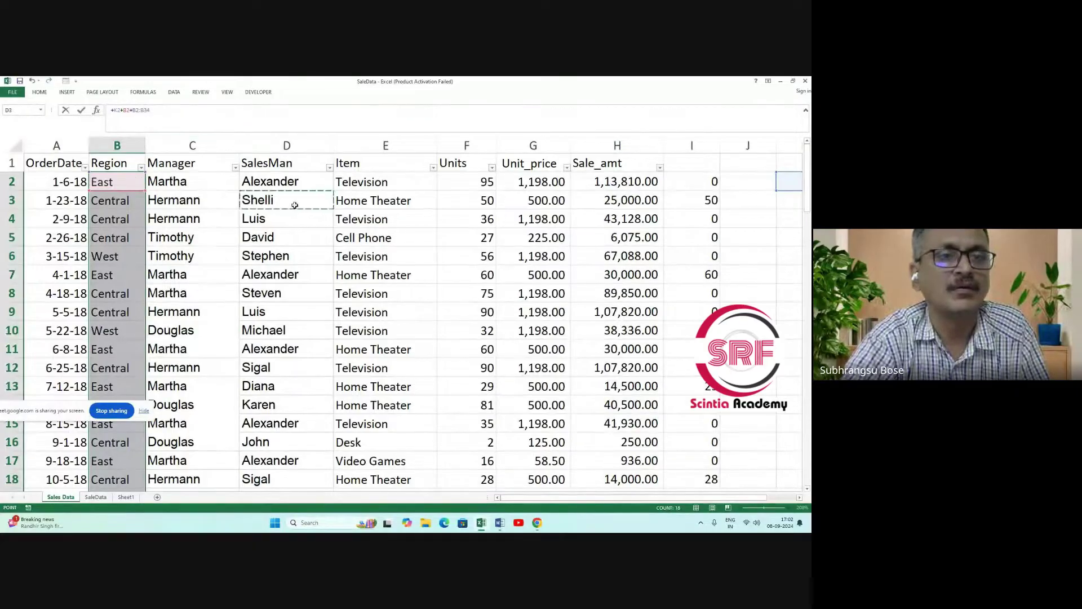
pyautogui.click(290, 267)
pyautogui.click(32, 82)
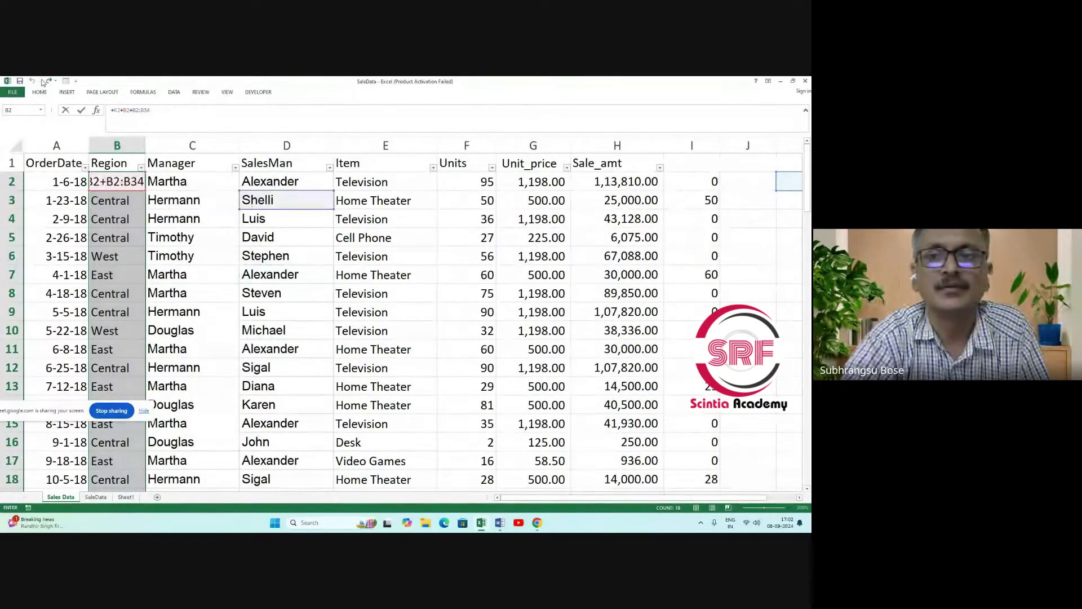
pyautogui.click(752, 287)
pyautogui.click(783, 210)
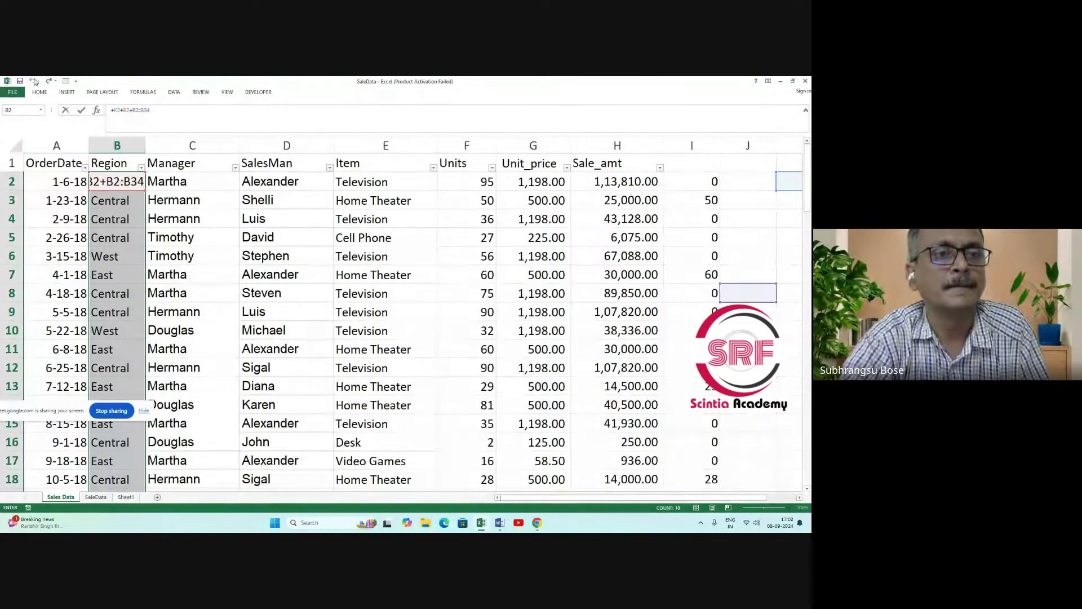
pyautogui.click(799, 497)
pyautogui.click(800, 497)
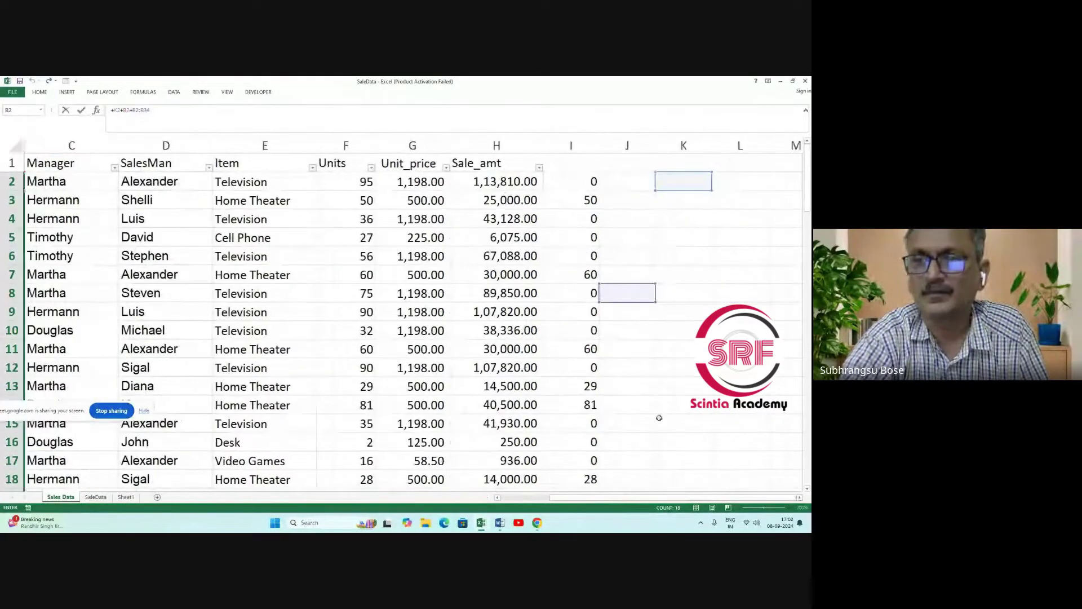
pyautogui.click(668, 256)
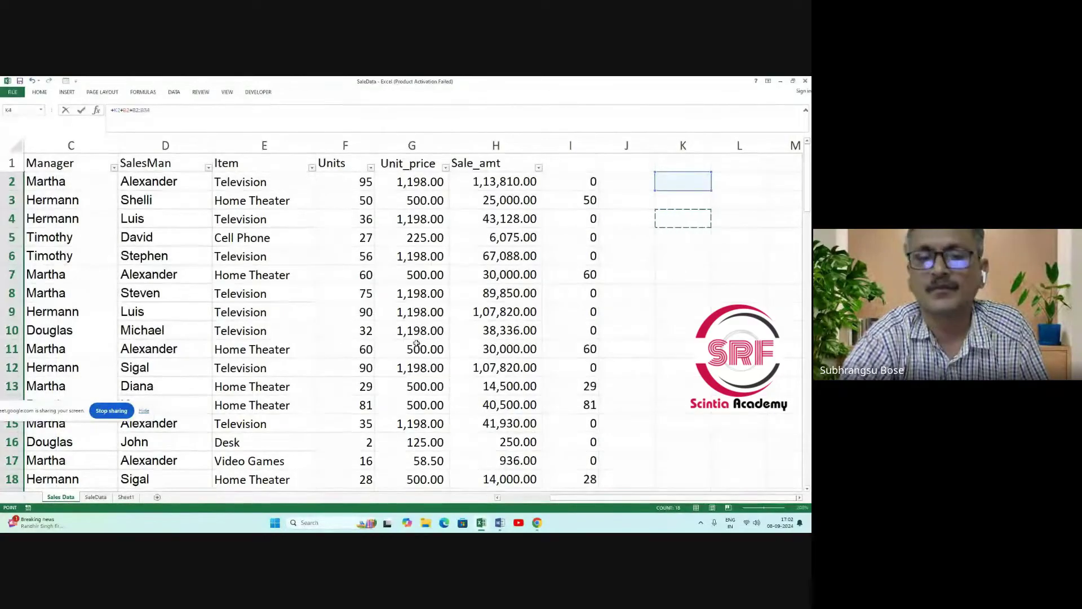
# Examine the item, salesman and manager summaries below the sales data.
pyautogui.scroll(-15, 681, 216)
pyautogui.scroll(2, 397, 365)
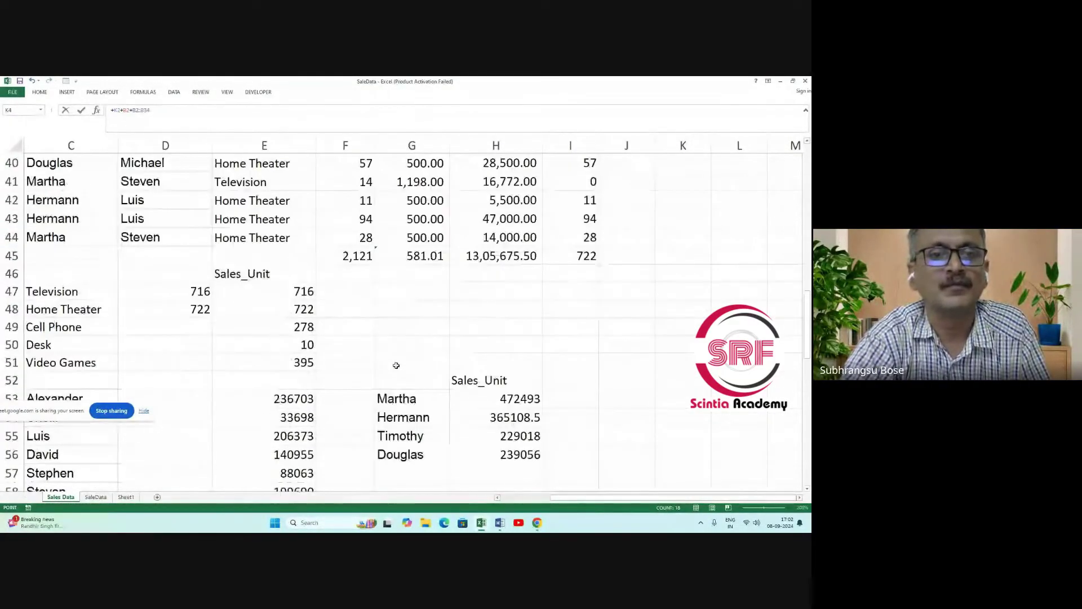
pyautogui.scroll(-3, 397, 366)
pyautogui.scroll(4, 397, 365)
pyautogui.scroll(1, 387, 374)
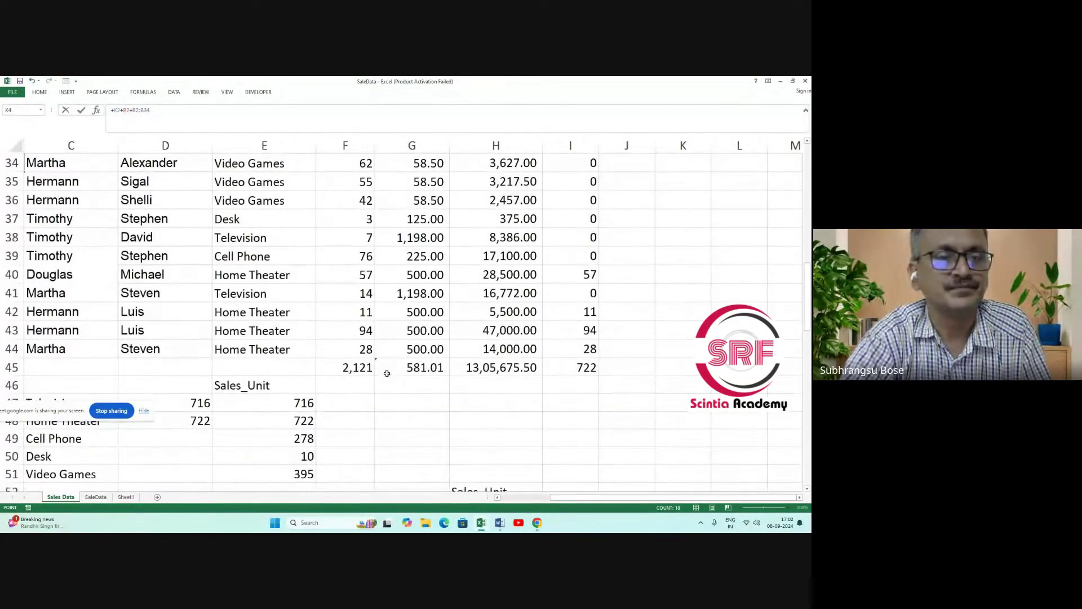
pyautogui.scroll(-3, 288, 397)
pyautogui.scroll(14, 290, 383)
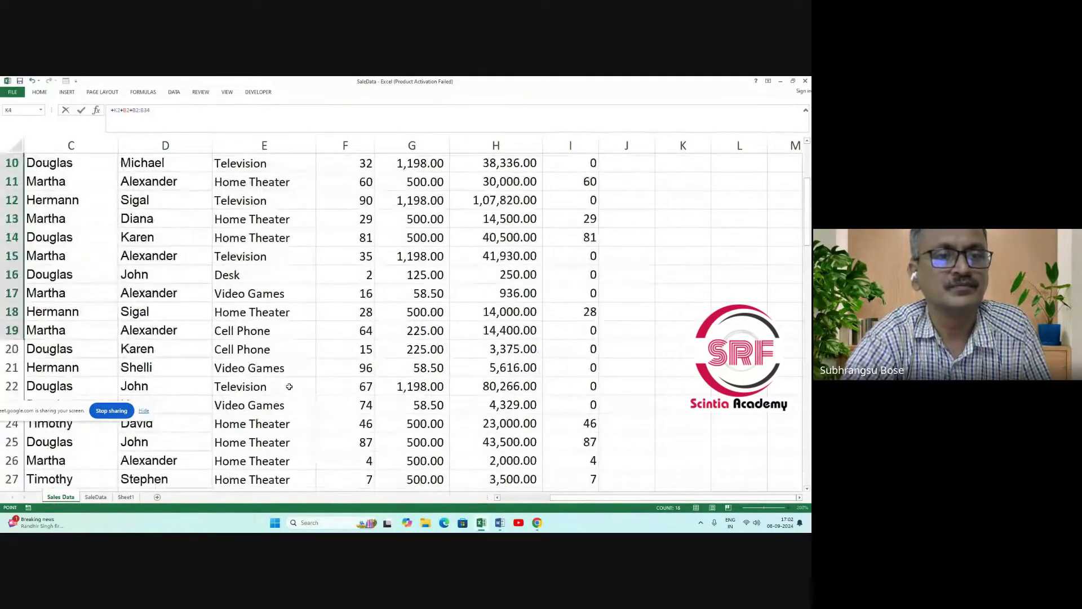
pyautogui.click(698, 244)
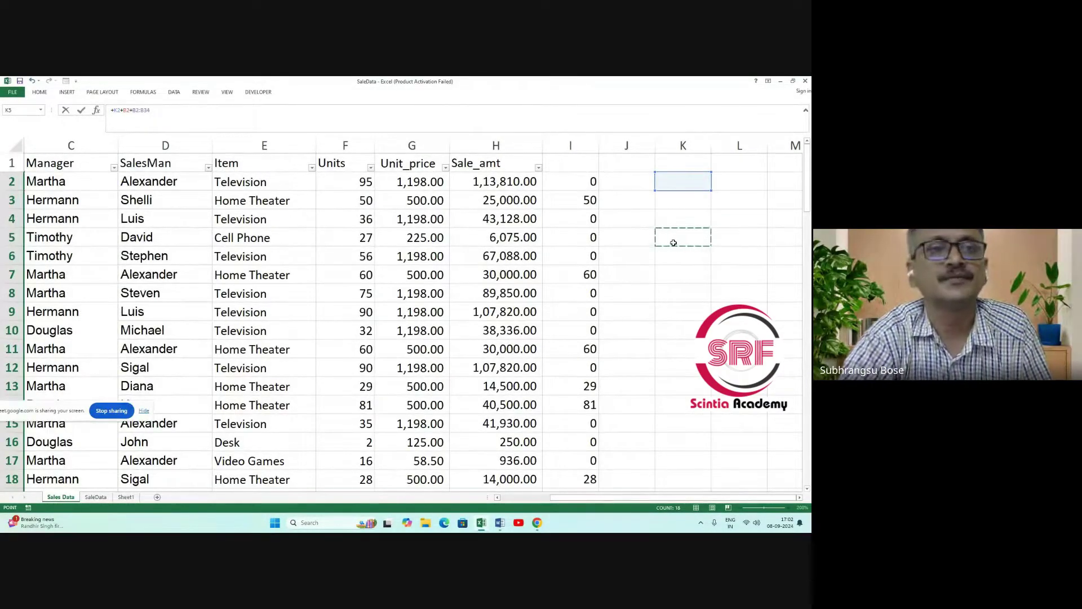
pyautogui.moveTo(128, 114); pyautogui.dragTo(75, 115)
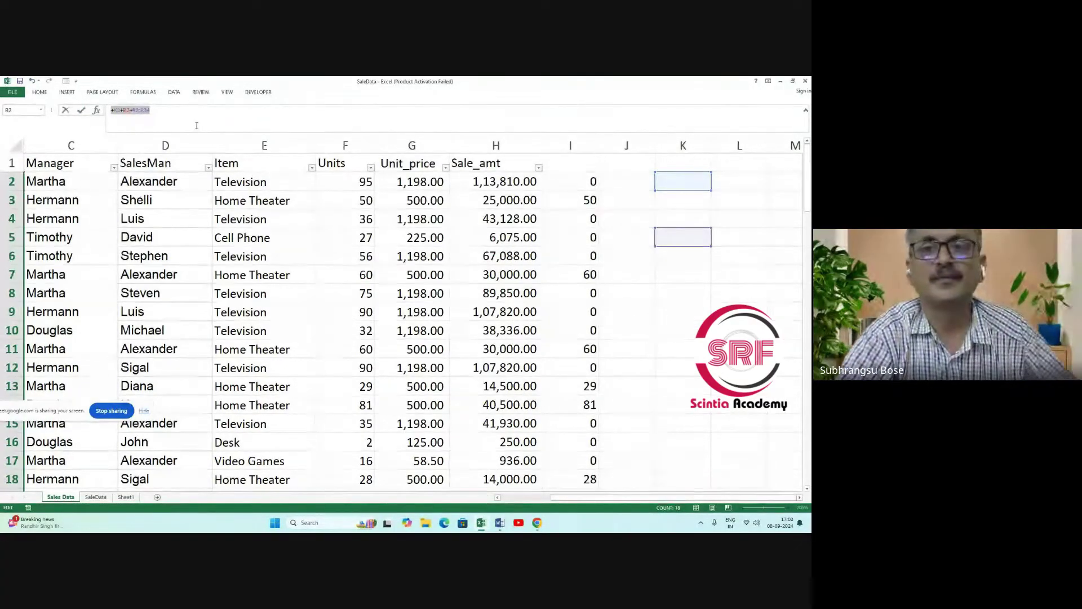
pyautogui.click(158, 112)
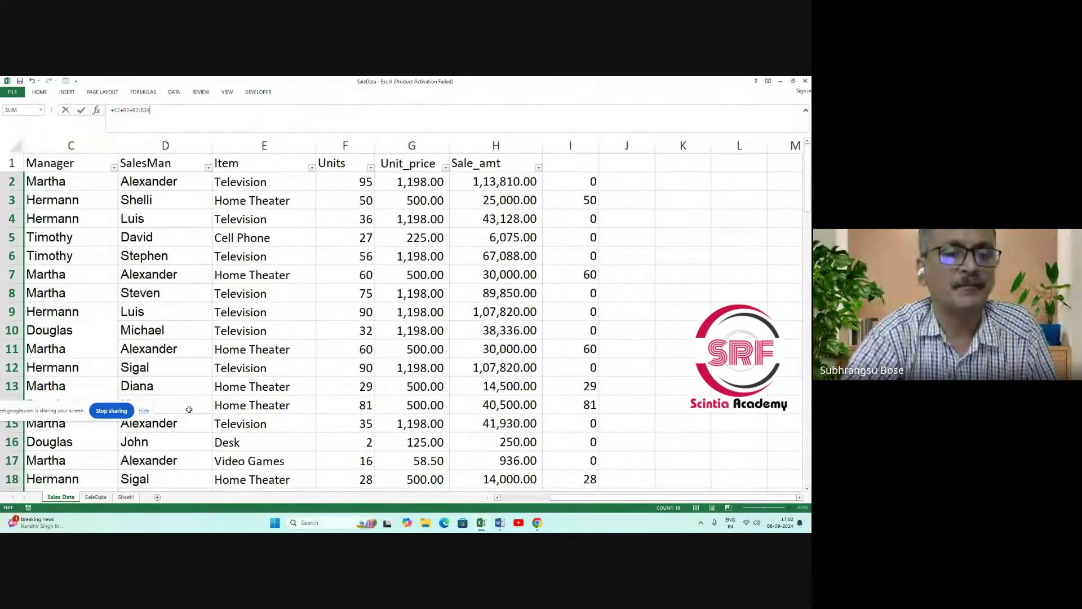
pyautogui.click(97, 497)
pyautogui.click(60, 497)
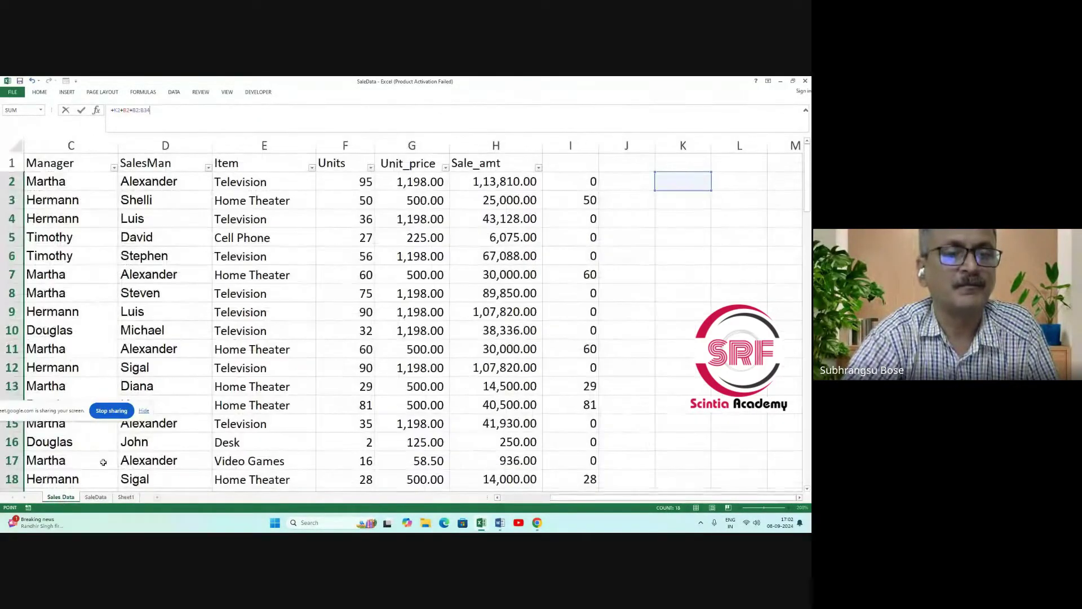
pyautogui.click(595, 290)
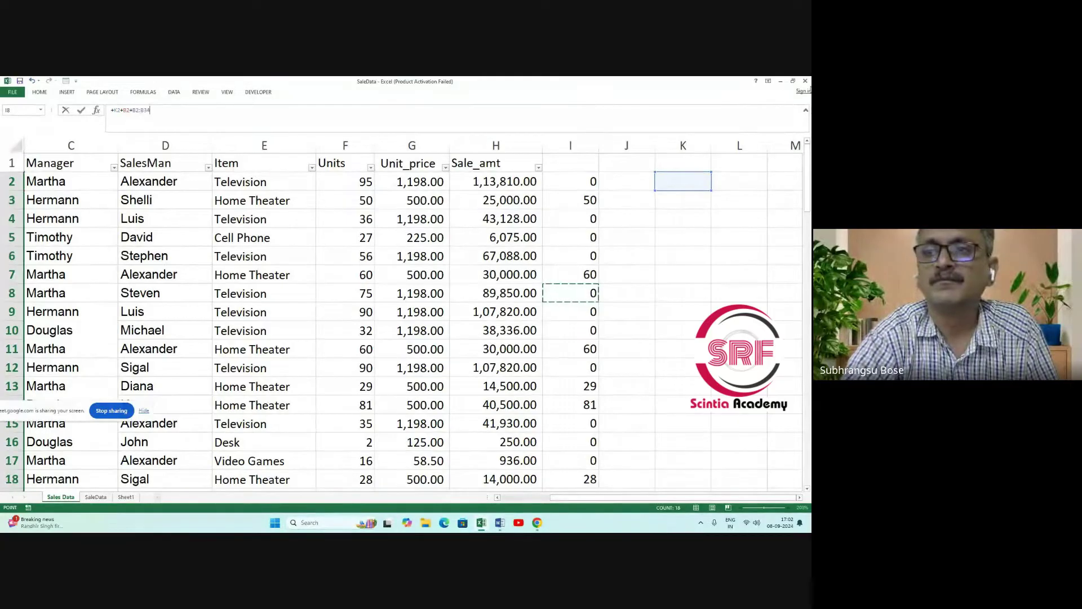
pyautogui.click(679, 310)
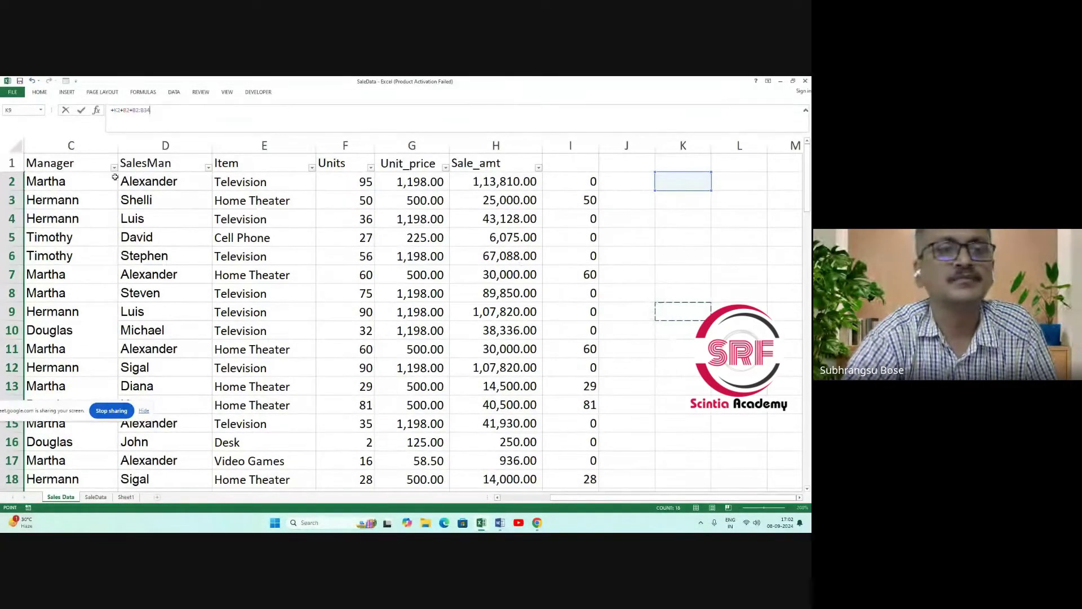
pyautogui.moveTo(110, 111); pyautogui.dragTo(142, 117)
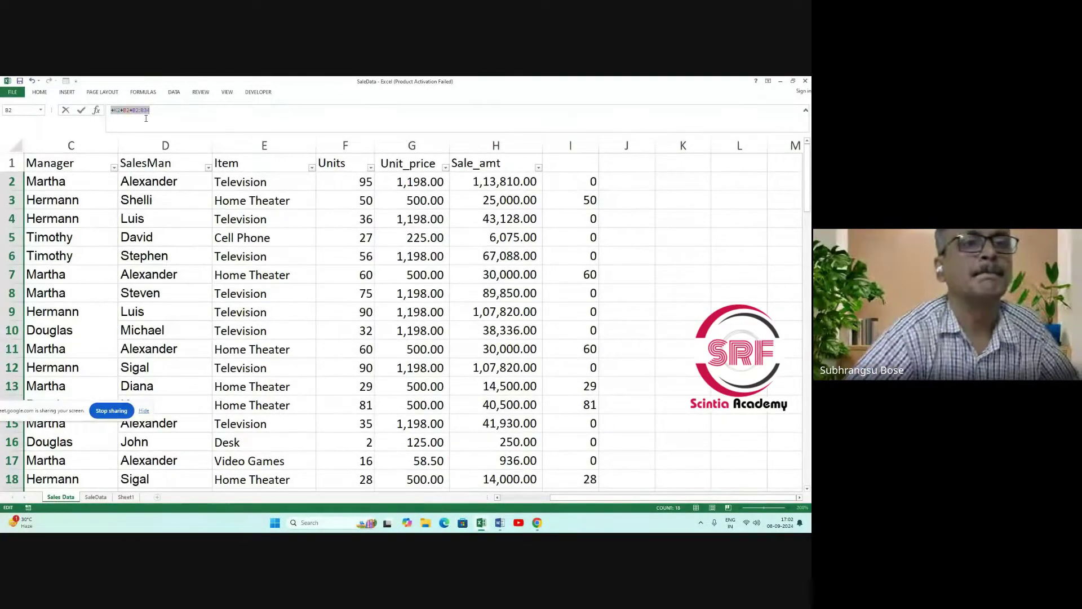
pyautogui.press('Escape')
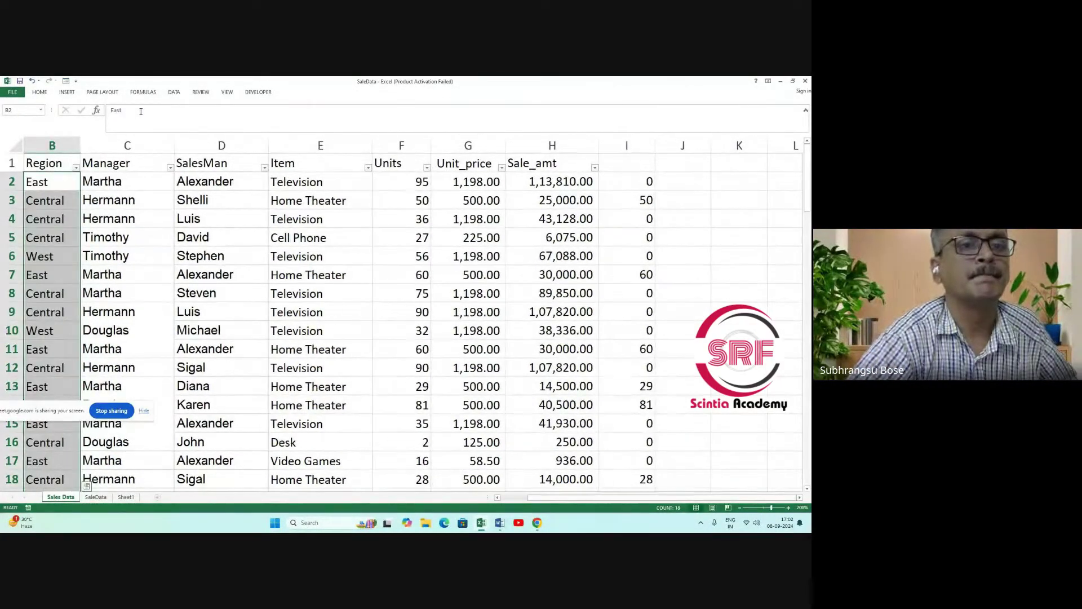
pyautogui.click(220, 237)
pyautogui.scroll(-2, 85, 293)
pyautogui.scroll(2, 85, 293)
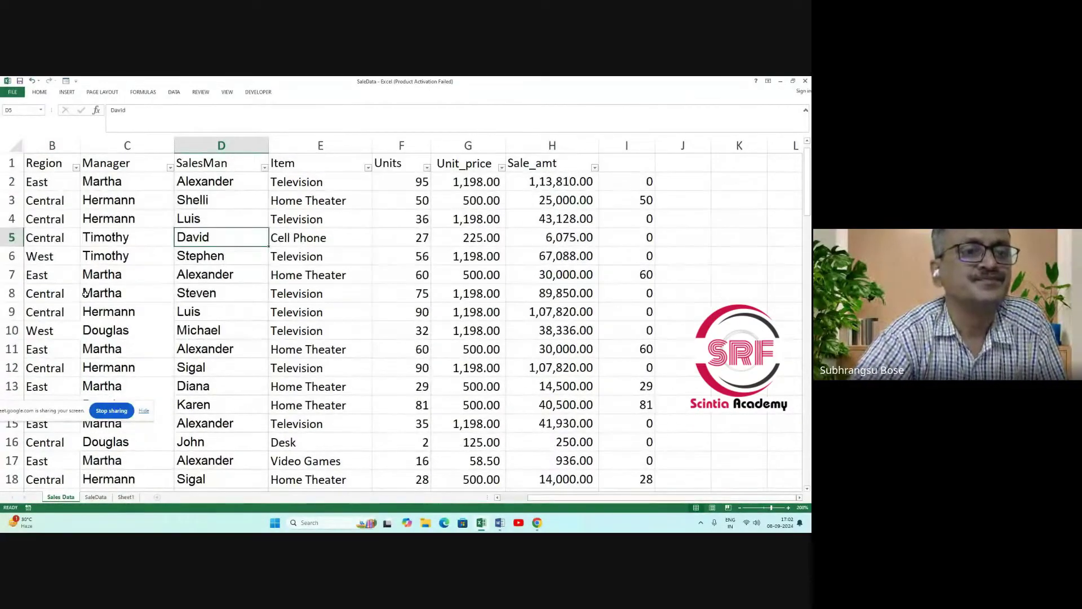
# Copy the Region values in B2:B44 and paste them below the manager summary, starting at cell G59.
pyautogui.moveTo(55, 187); pyautogui.dragTo(50, 369)
pyautogui.rightClick(50, 258)
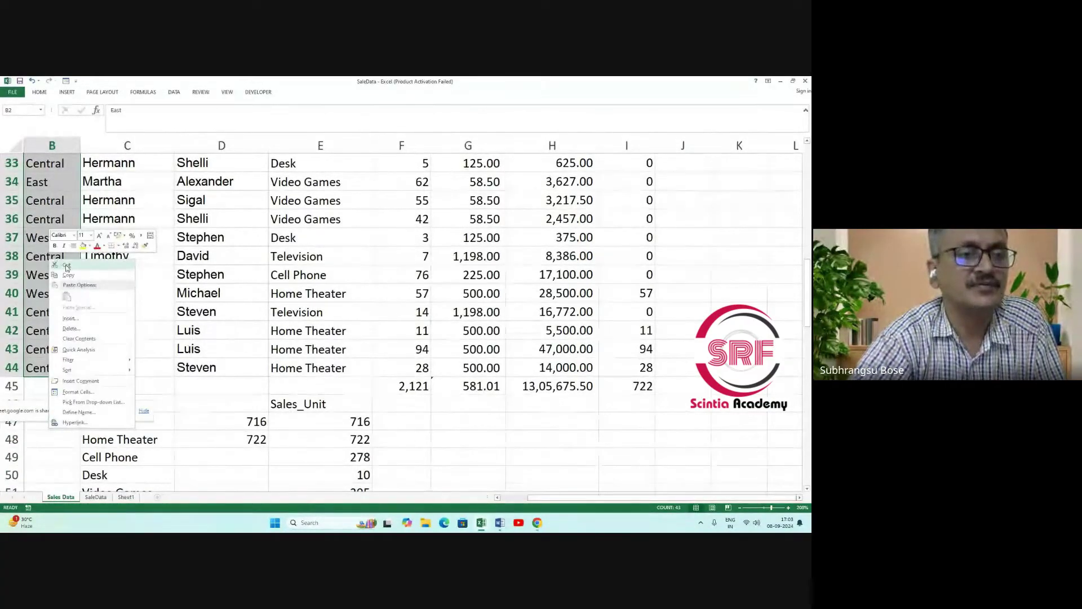
pyautogui.click(68, 275)
pyautogui.scroll(10, 338, 316)
pyautogui.scroll(-12, 536, 381)
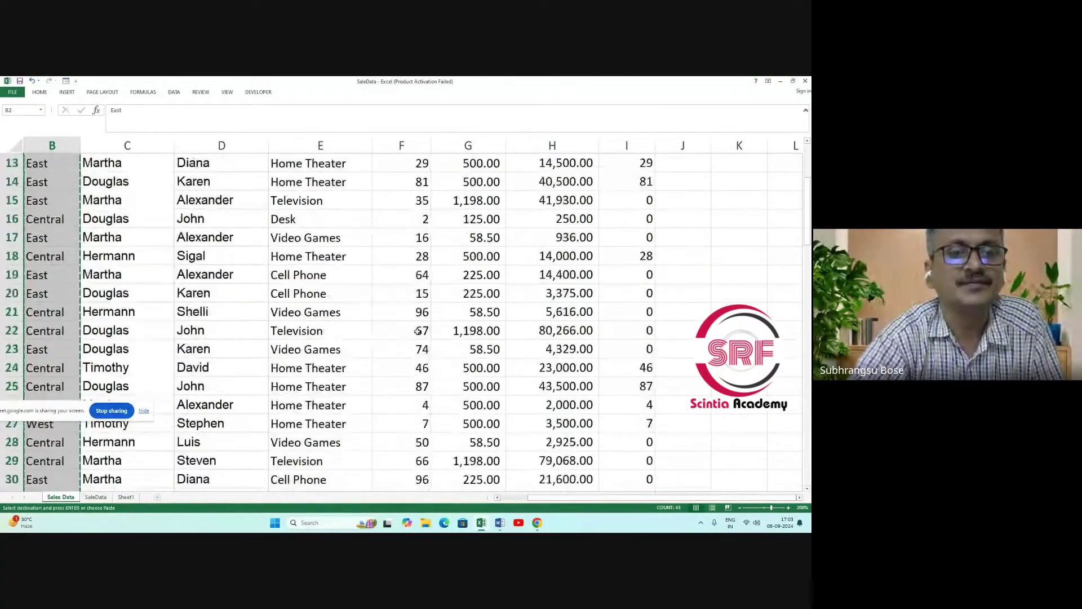
pyautogui.scroll(-4, 537, 381)
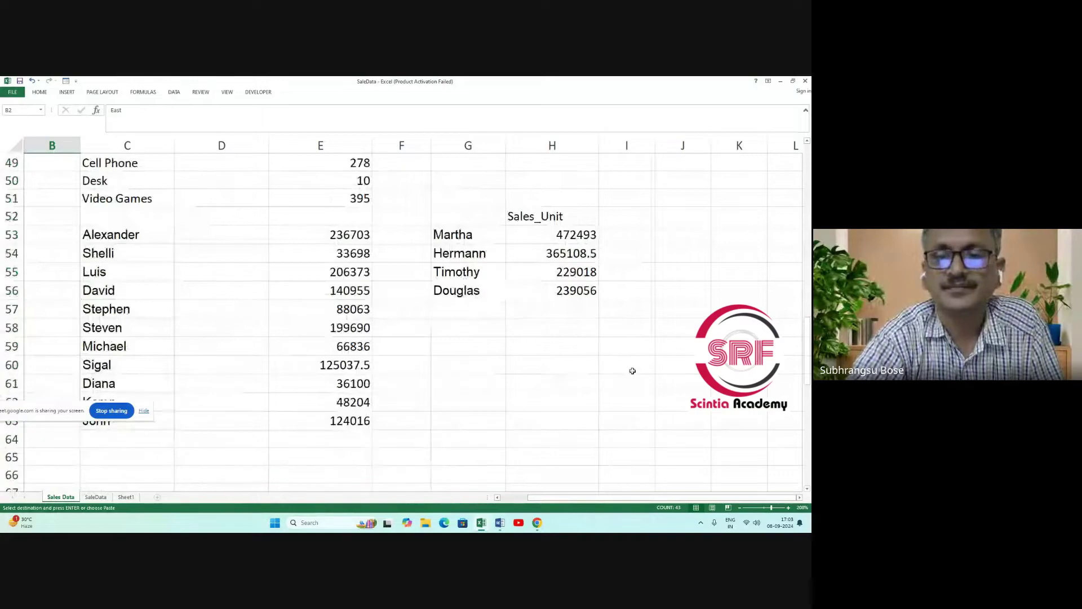
pyautogui.click(464, 342)
pyautogui.rightClick(464, 343)
pyautogui.click(496, 213)
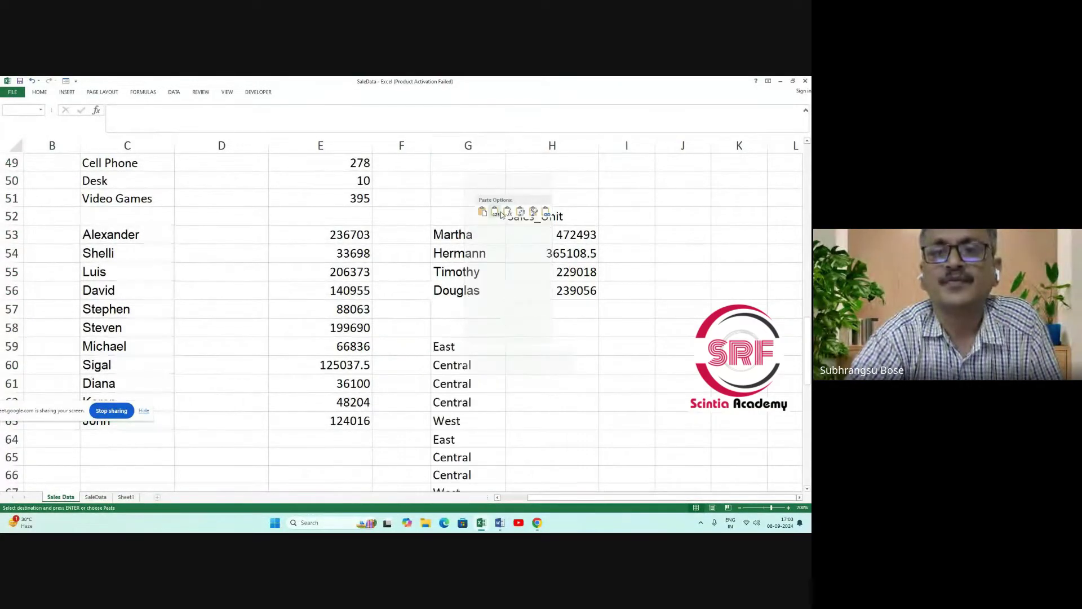
pyautogui.click(482, 211)
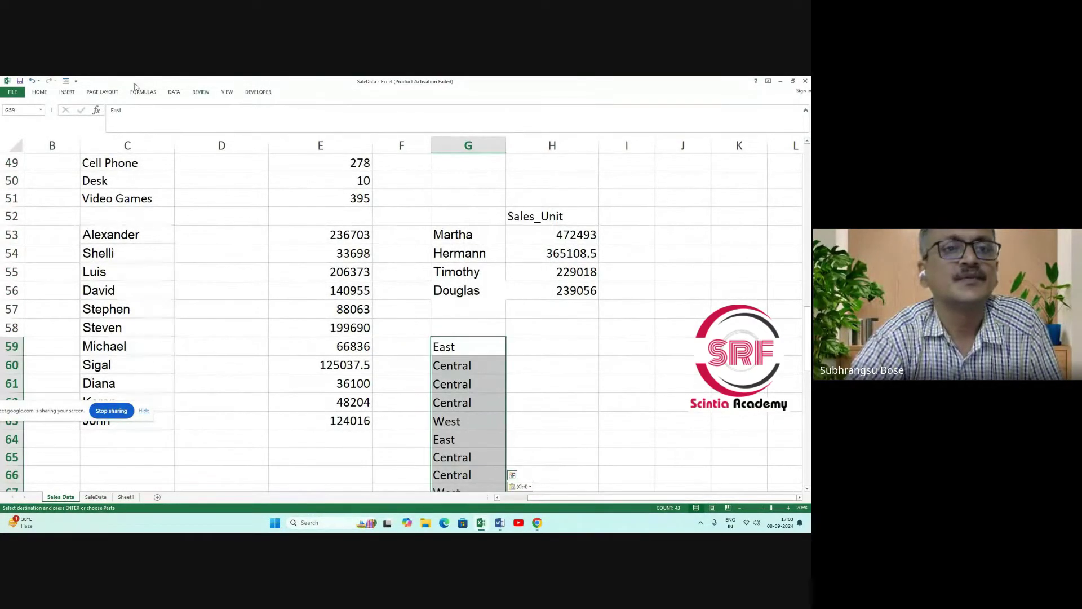
# Remove the duplicate region names from the pasted list in column G and select the unique entries.
pyautogui.click(174, 92)
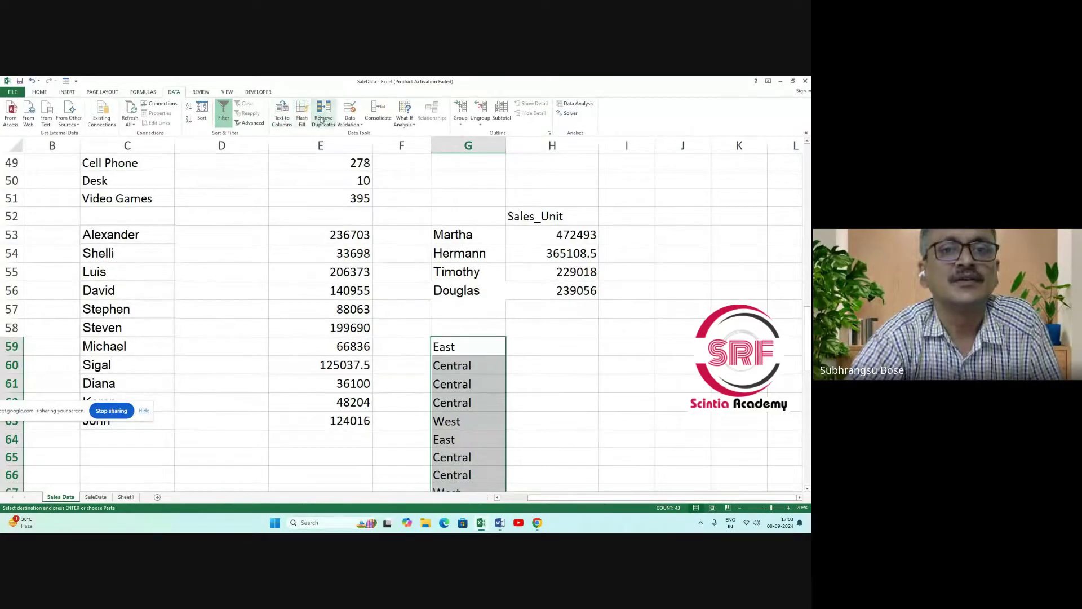
pyautogui.click(329, 120)
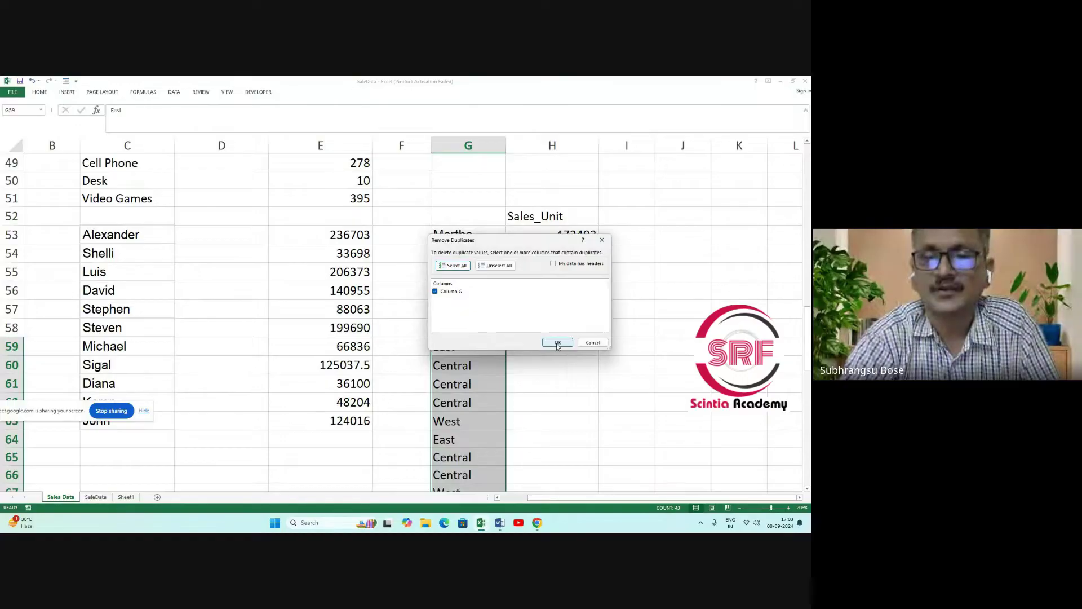
pyautogui.click(557, 343)
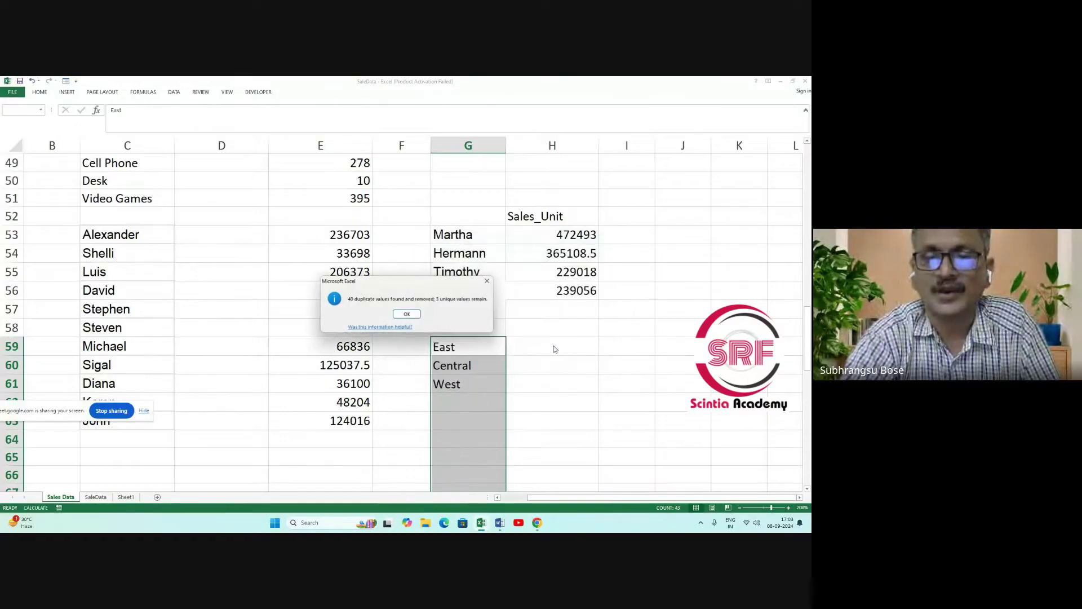
pyautogui.click(407, 315)
pyautogui.moveTo(480, 348); pyautogui.dragTo(472, 382)
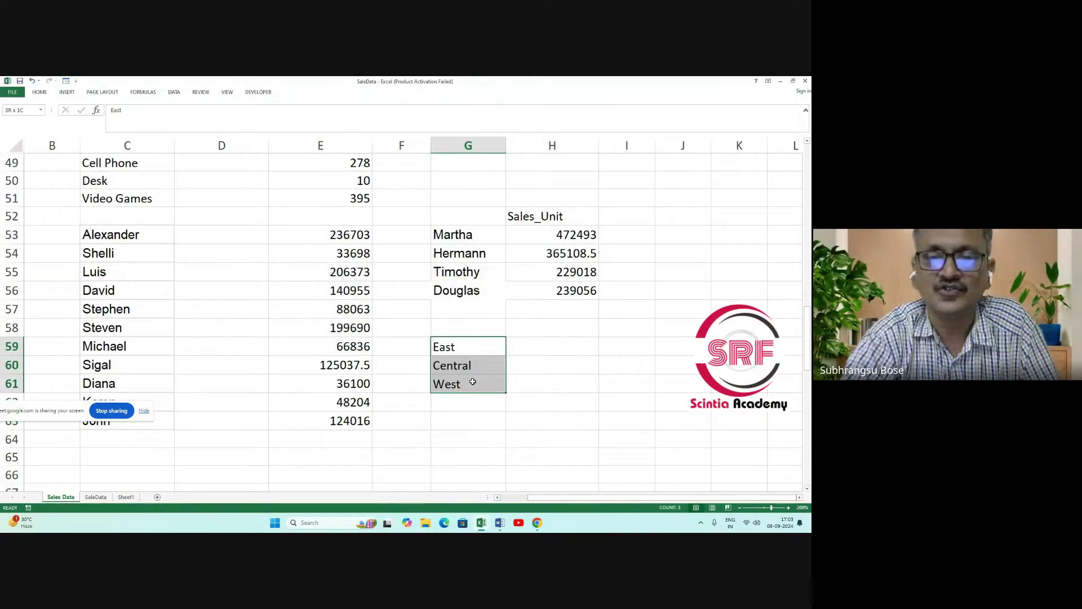
# Enter =CONCATENATE(B2,"-",E2) in cell K2 to join the first record's region and item with a hyphen.
pyautogui.scroll(16, 514, 398)
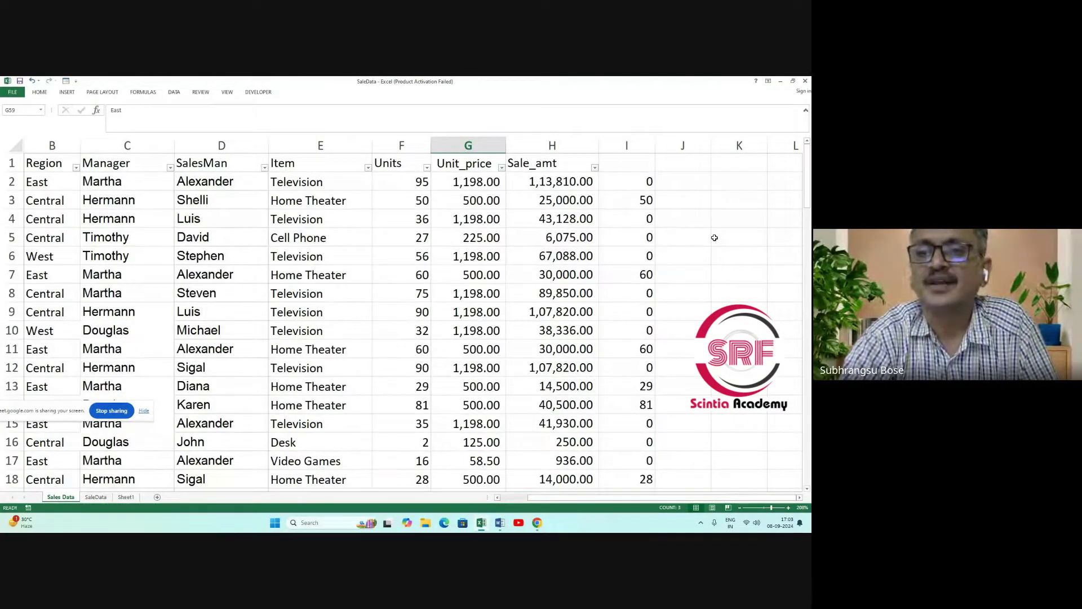
pyautogui.click(725, 182)
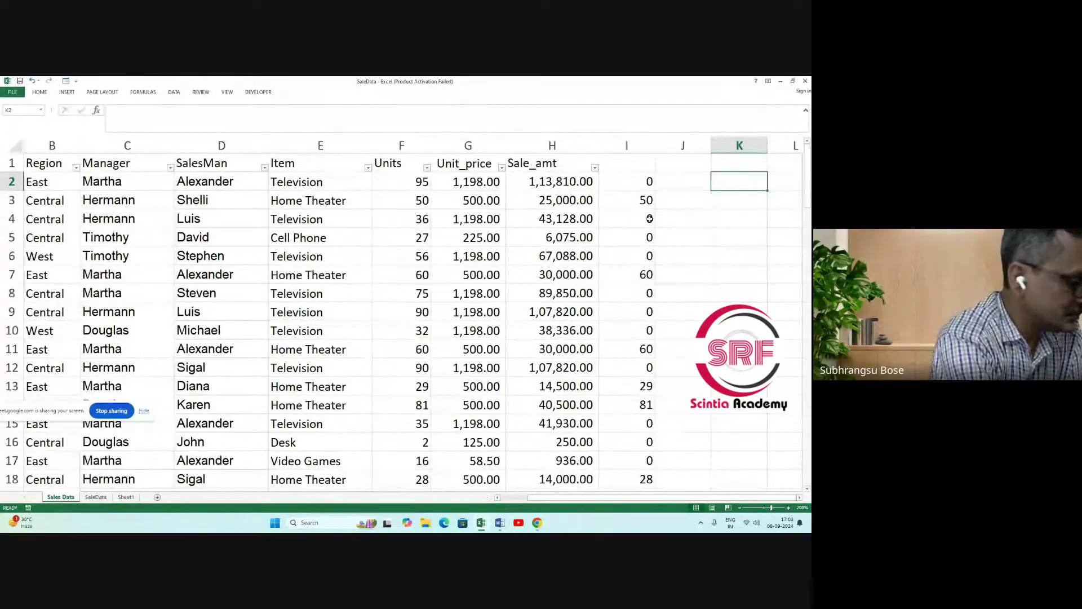
pyautogui.write('=')
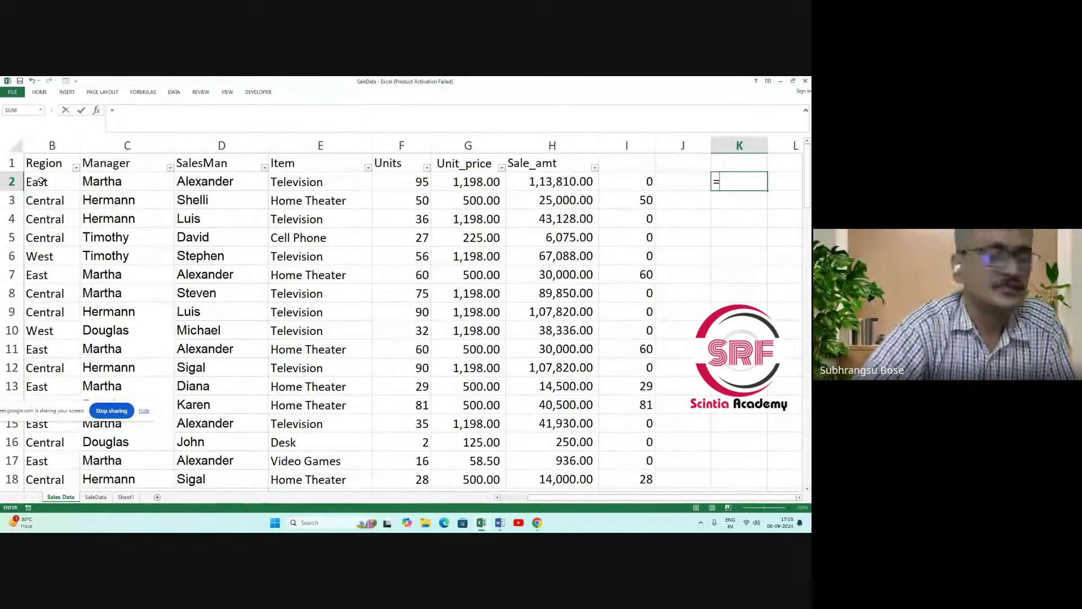
pyautogui.write('CON')
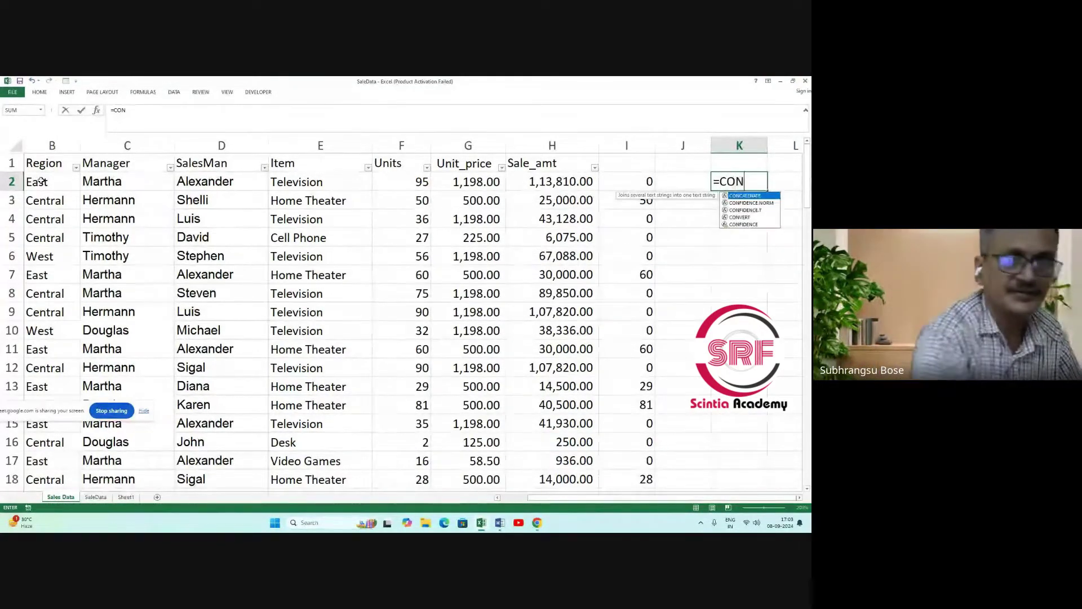
pyautogui.doubleClick(744, 195)
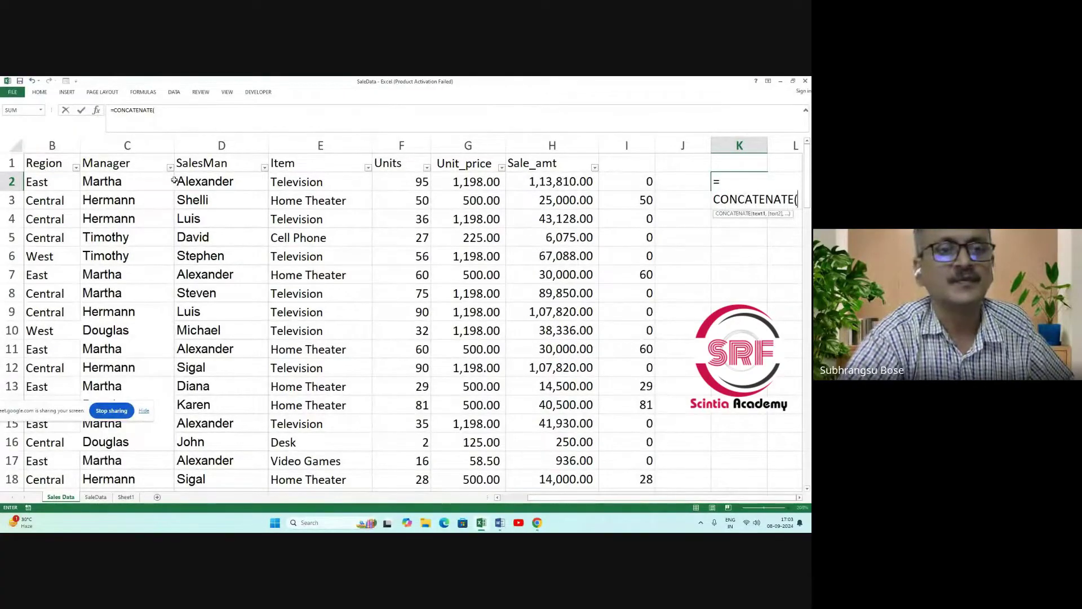
pyautogui.click(41, 183)
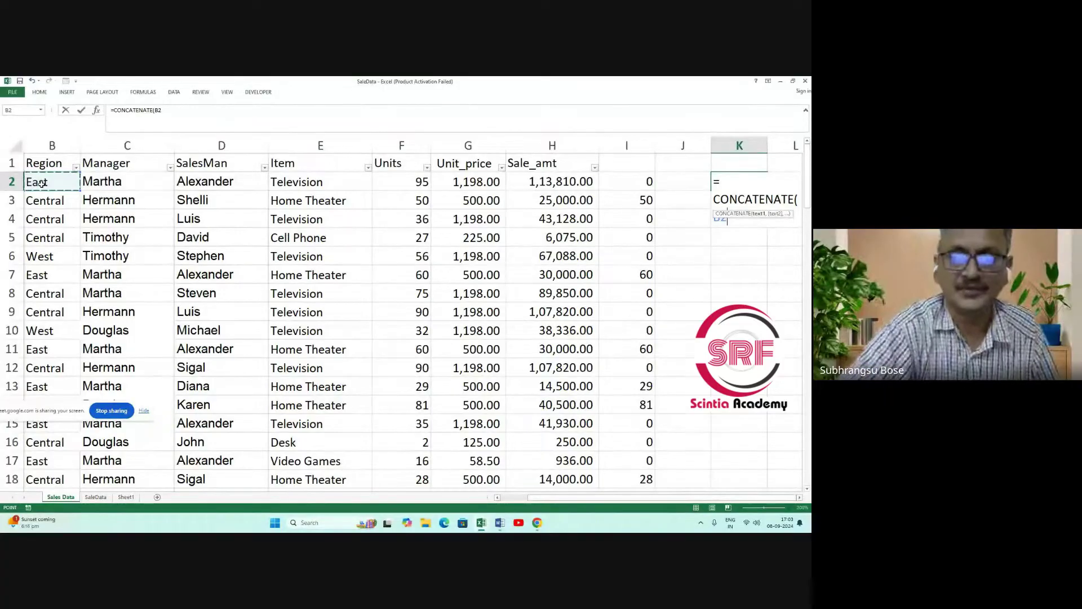
pyautogui.click(800, 500)
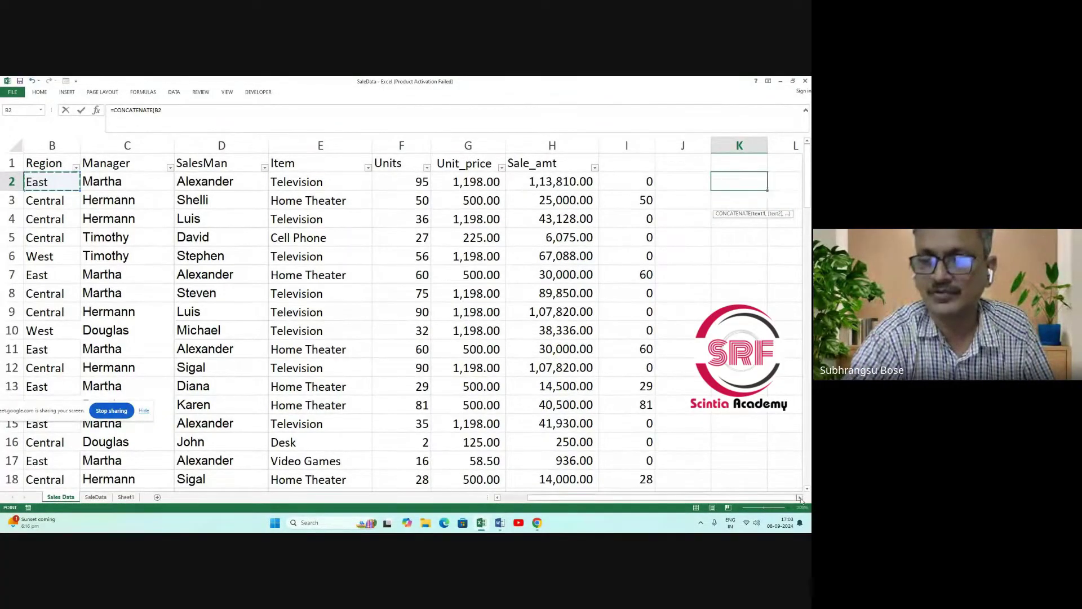
pyautogui.click(801, 500)
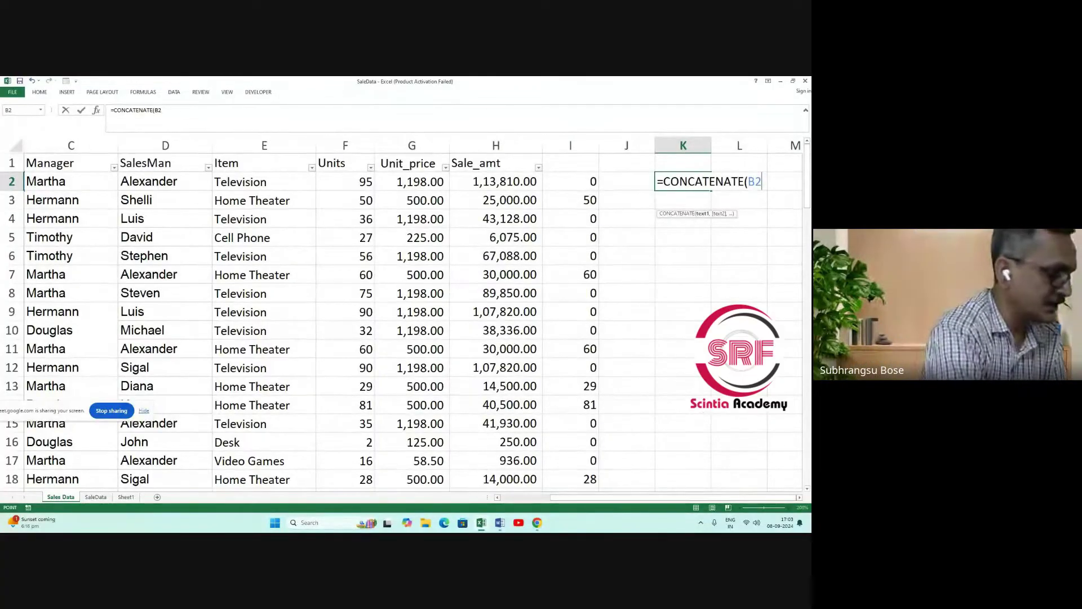
pyautogui.write(',')
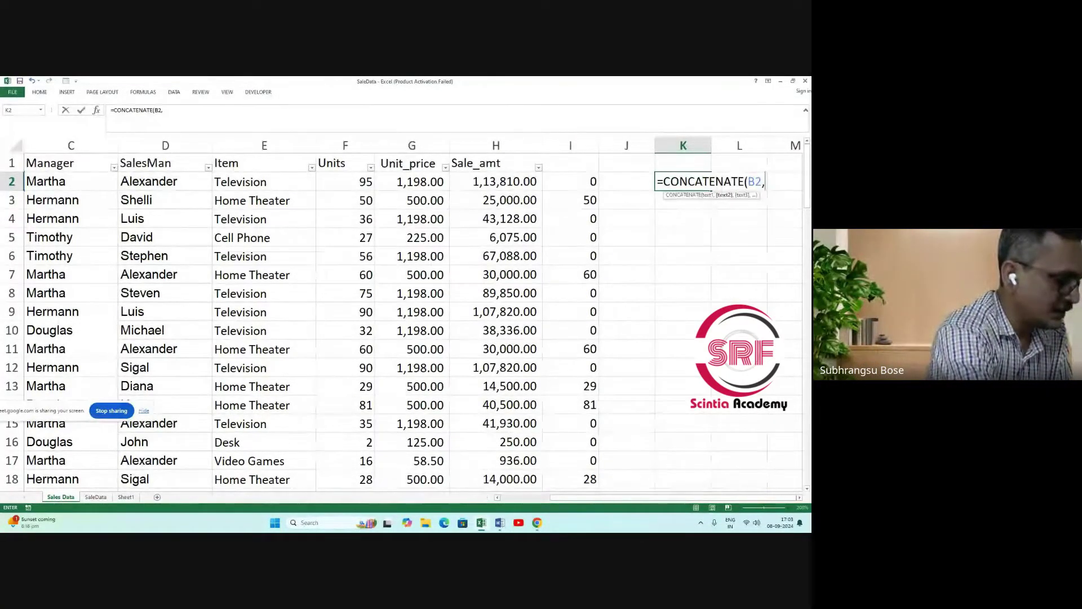
pyautogui.write('"-')
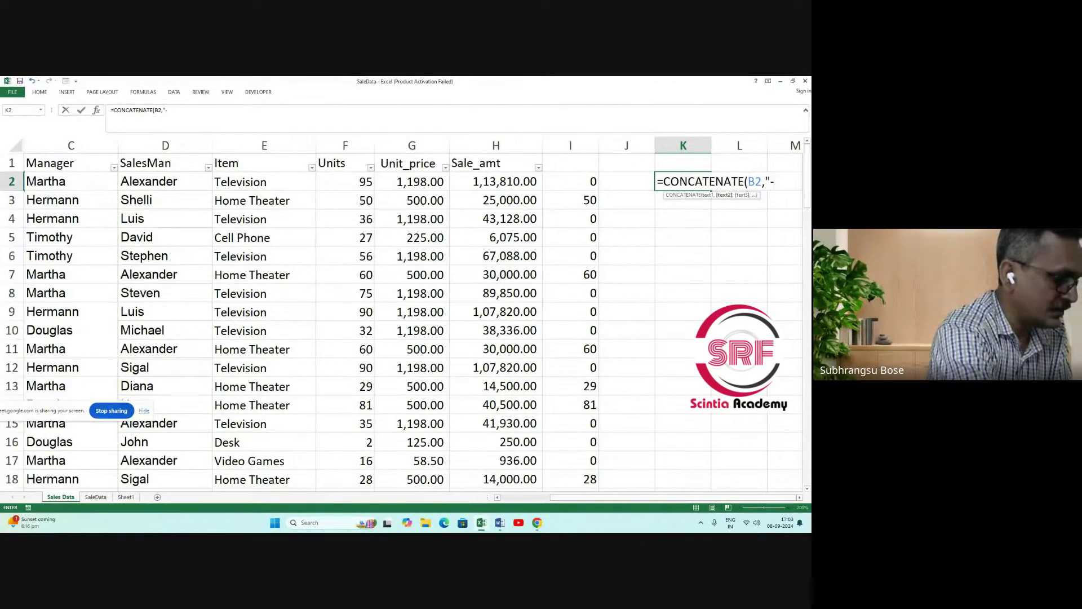
pyautogui.write('"')
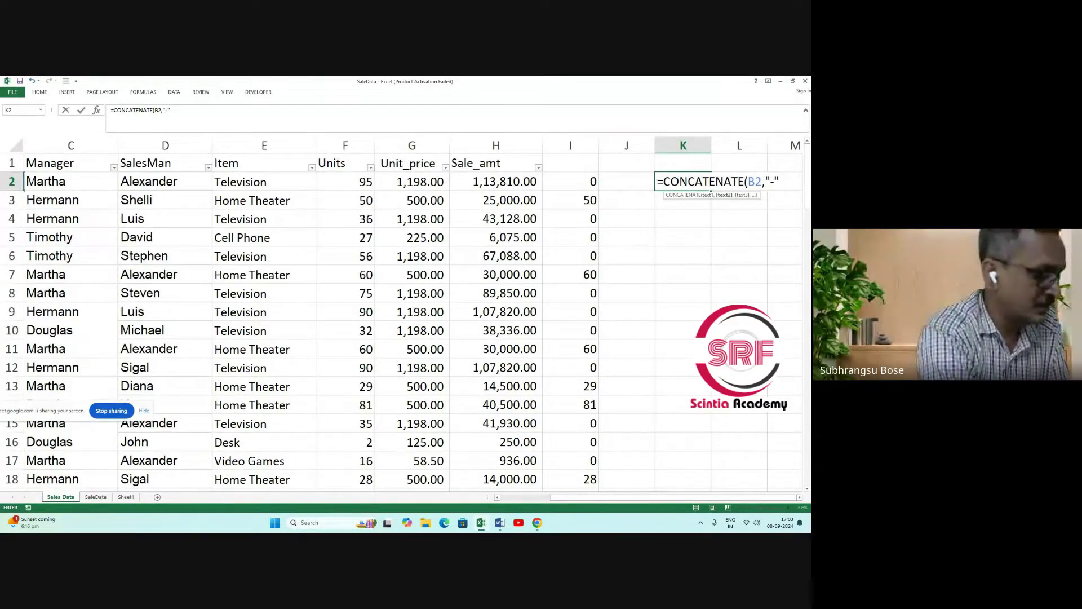
pyautogui.write(',')
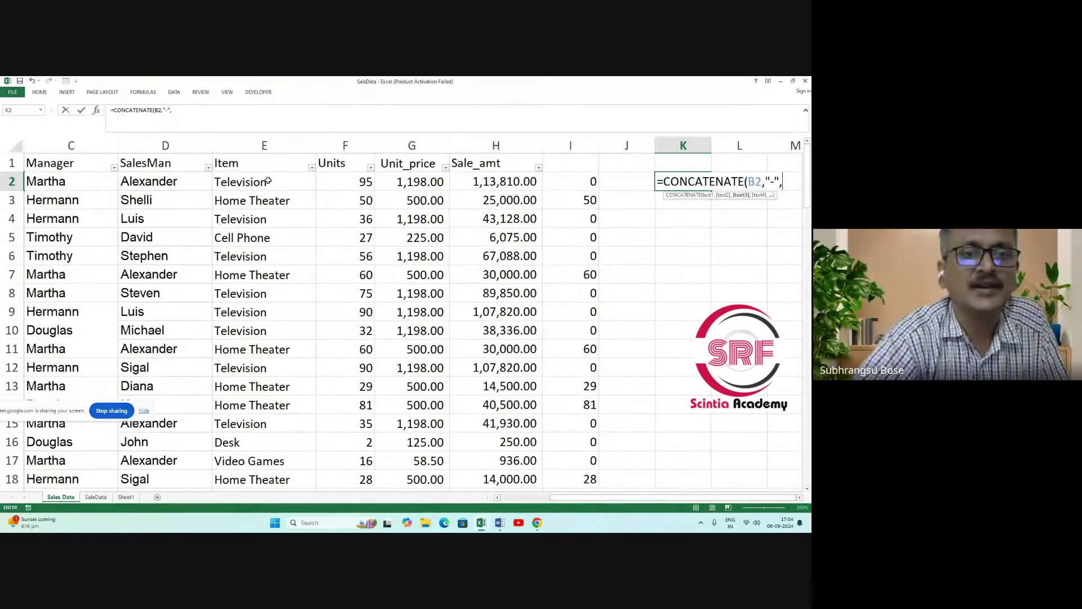
pyautogui.click(239, 184)
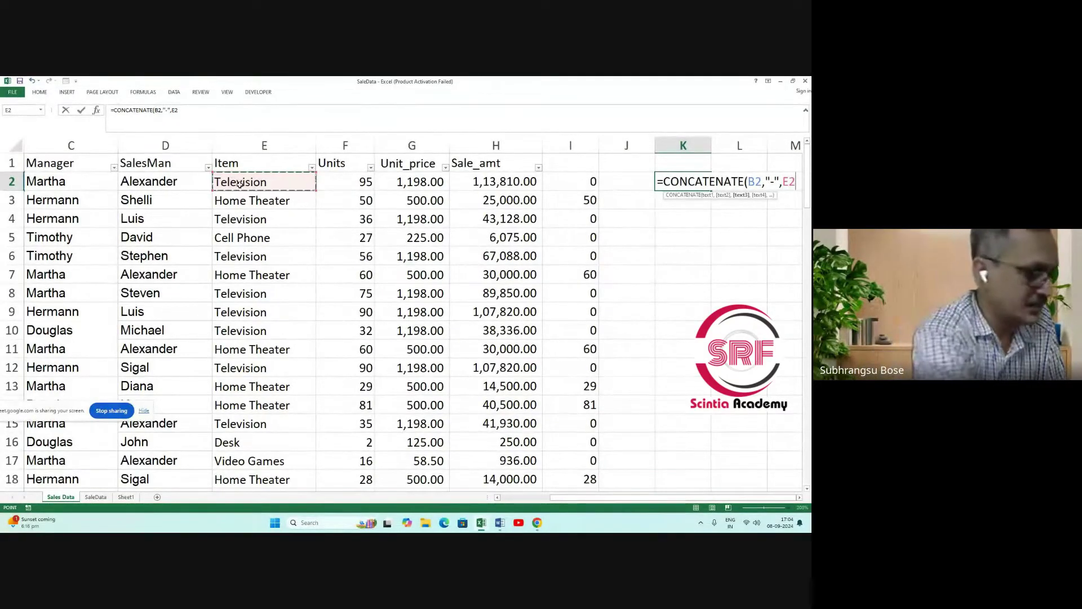
pyautogui.write(')')
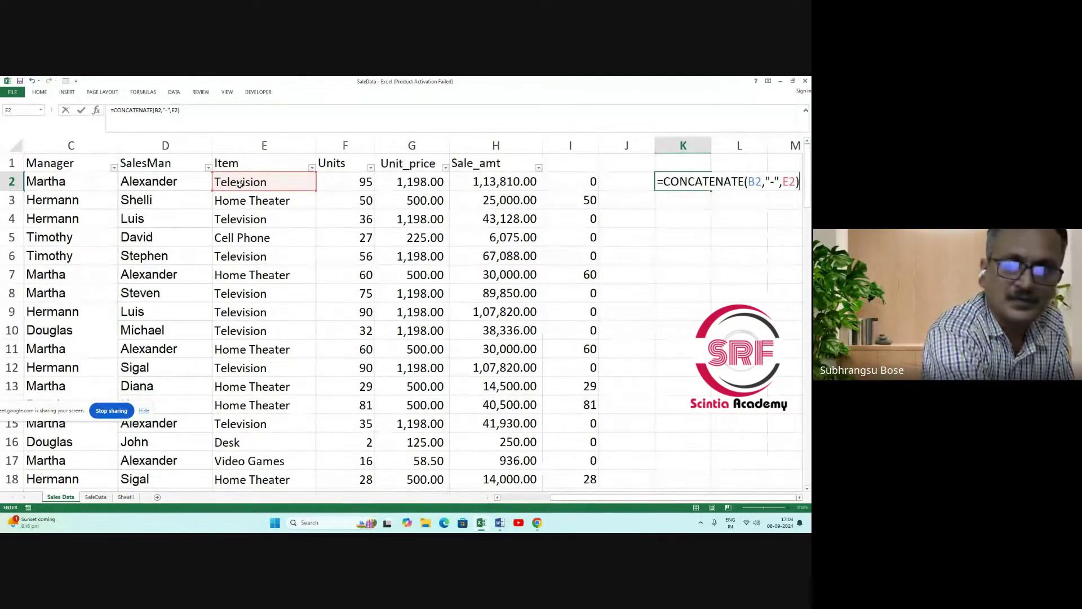
pyautogui.press('Return')
pyautogui.write('\\')
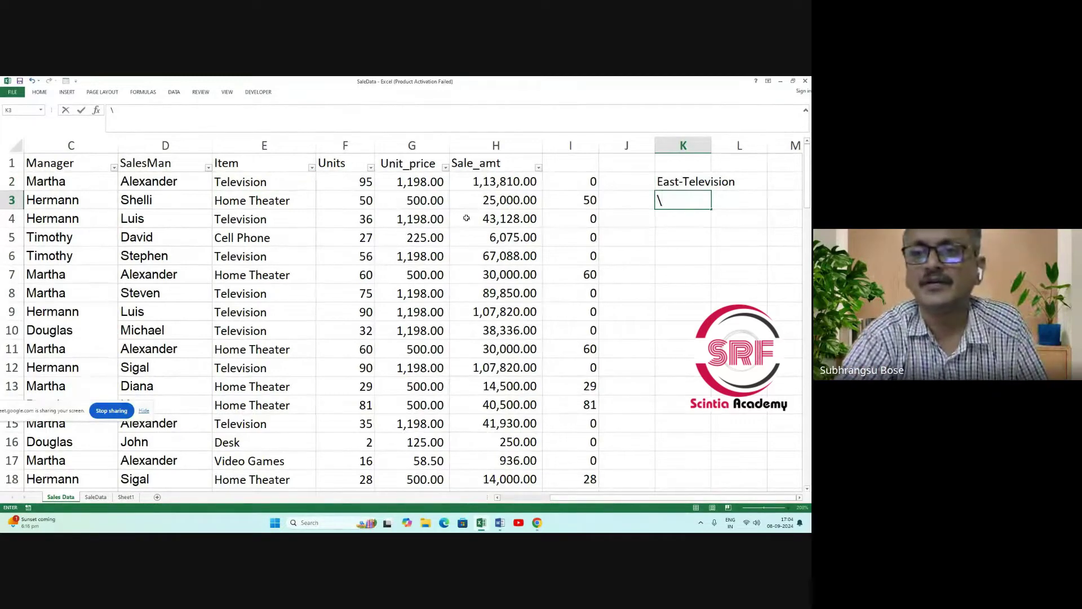
pyautogui.click(668, 292)
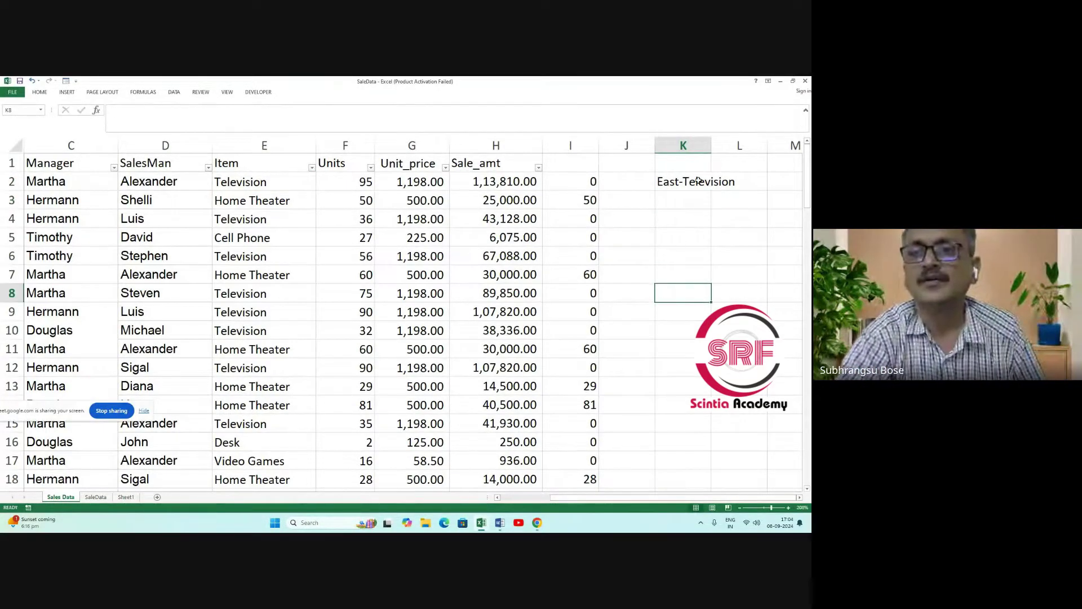
pyautogui.click(694, 183)
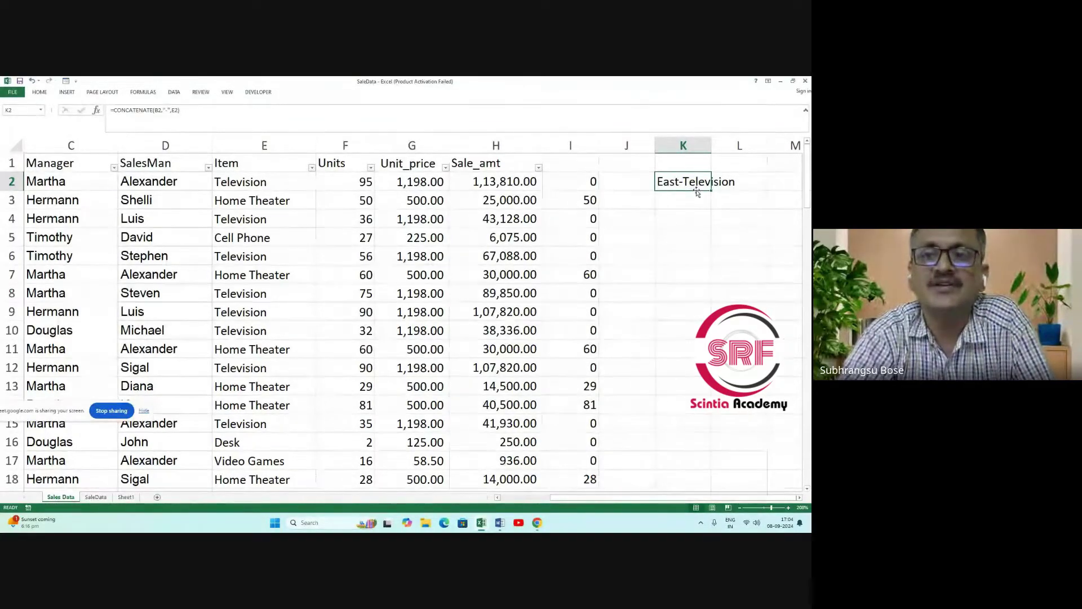
# Compare the joined text in K2 with the Region and Item source cells of the first record.
pyautogui.click(681, 203)
pyautogui.click(680, 184)
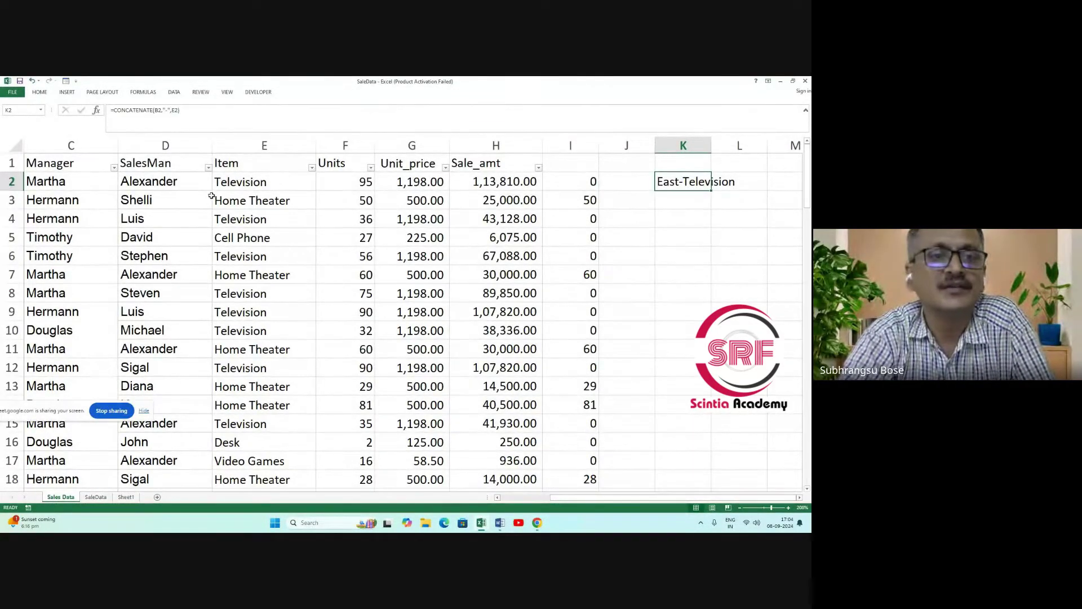
pyautogui.click(148, 181)
pyautogui.click(63, 183)
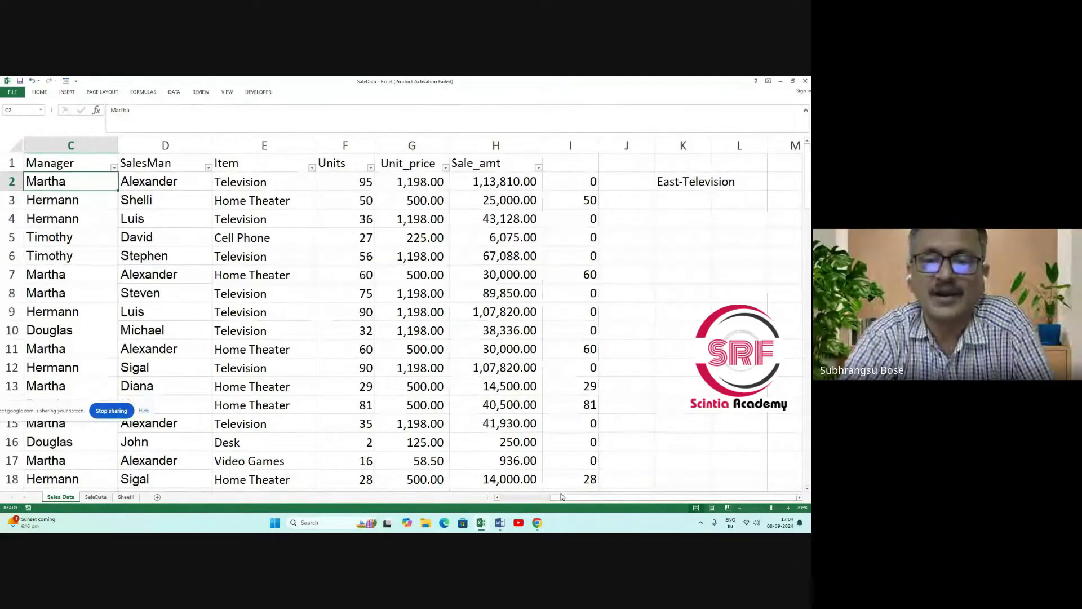
pyautogui.moveTo(562, 496); pyautogui.dragTo(540, 498)
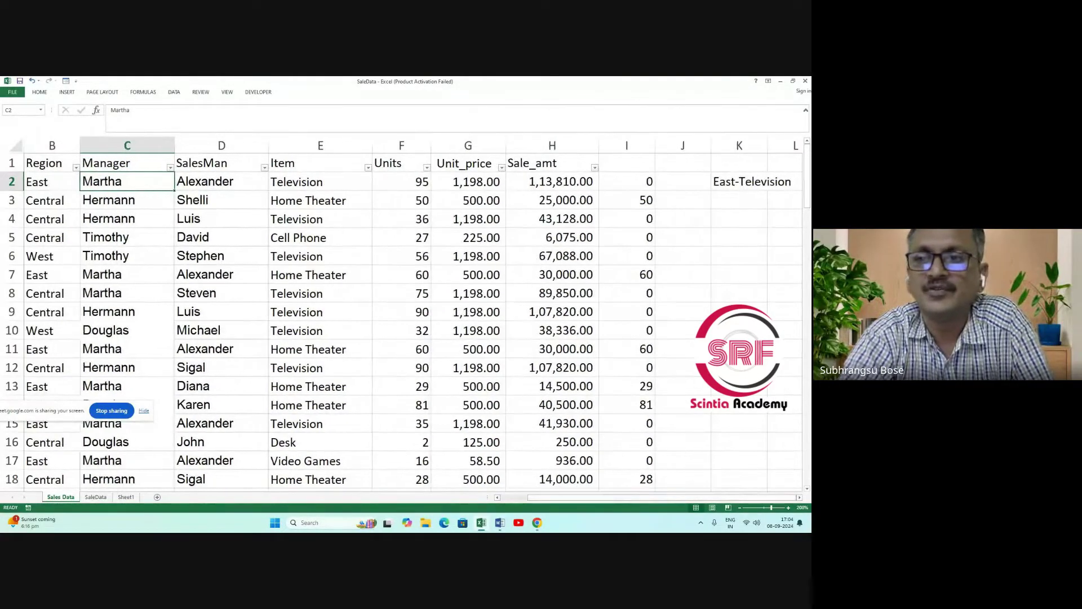
pyautogui.click(743, 182)
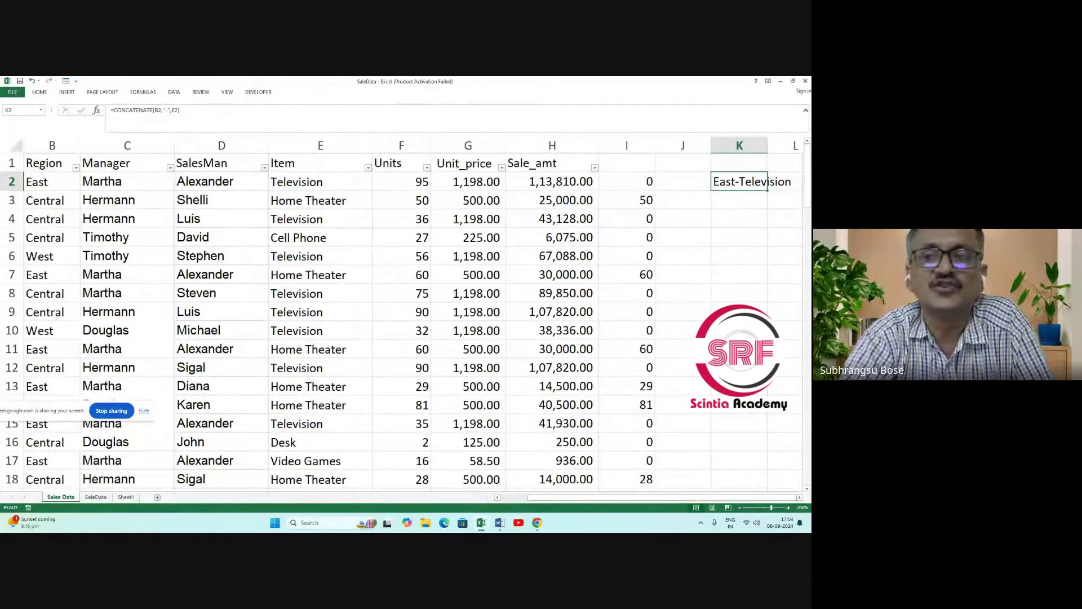
pyautogui.click(755, 250)
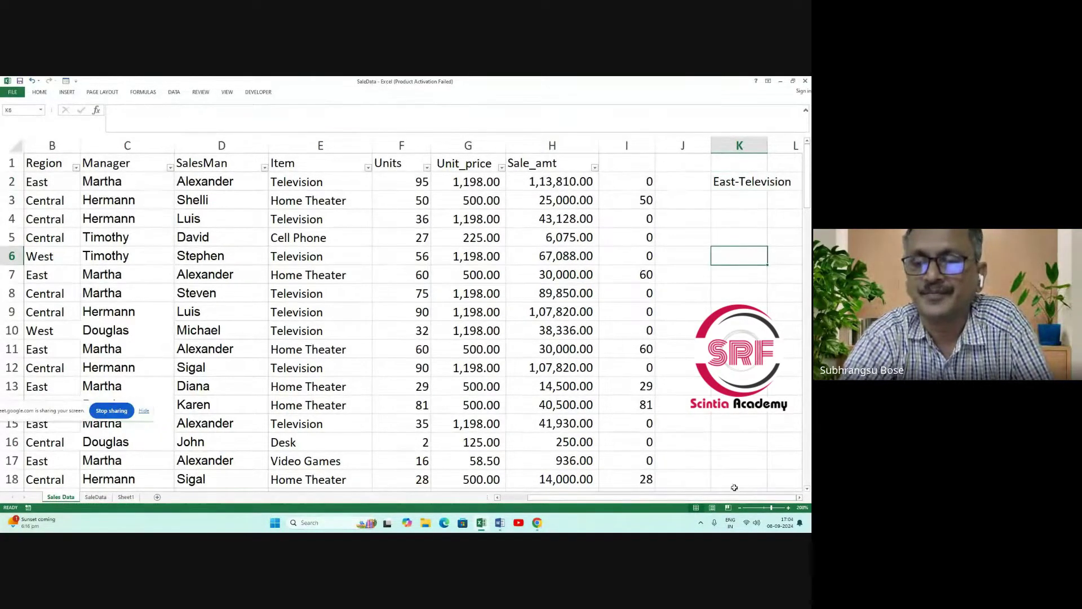
pyautogui.click(800, 497)
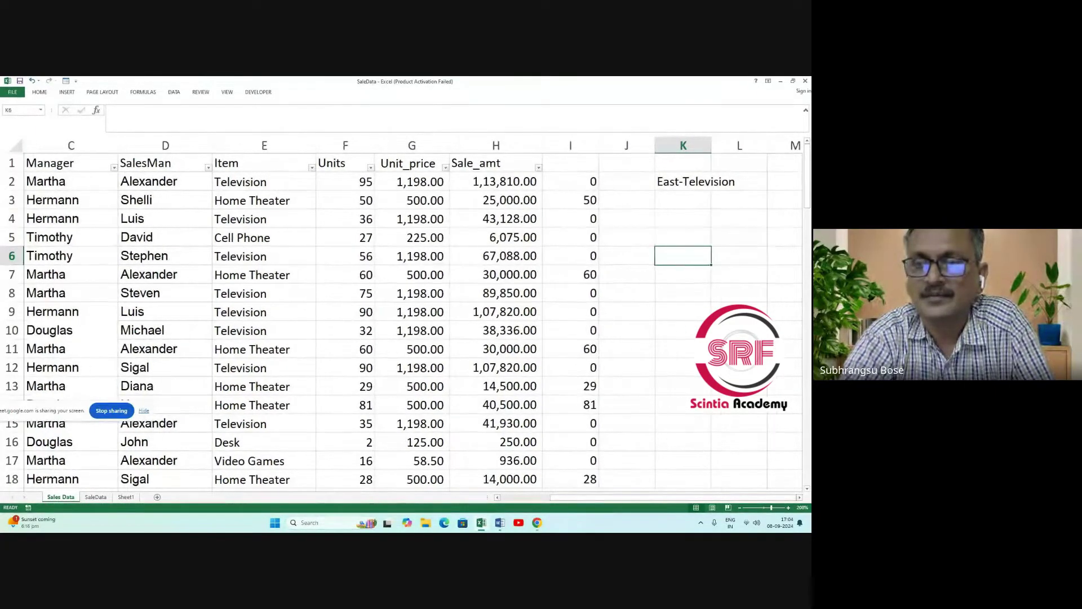
pyautogui.press('Down')
pyautogui.press('Down')
pyautogui.press('Down')
pyautogui.press('Down')
pyautogui.press('Down')
pyautogui.press('Down')
pyautogui.press('Down')
pyautogui.press('Down')
pyautogui.click(686, 183)
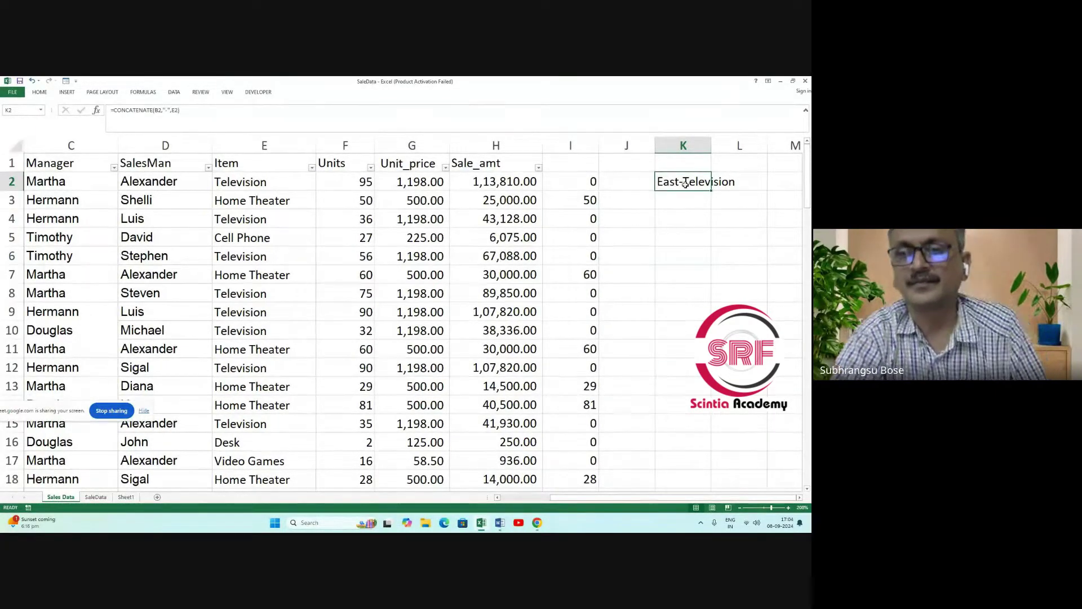
pyautogui.click(799, 497)
pyautogui.click(605, 339)
pyautogui.click(587, 237)
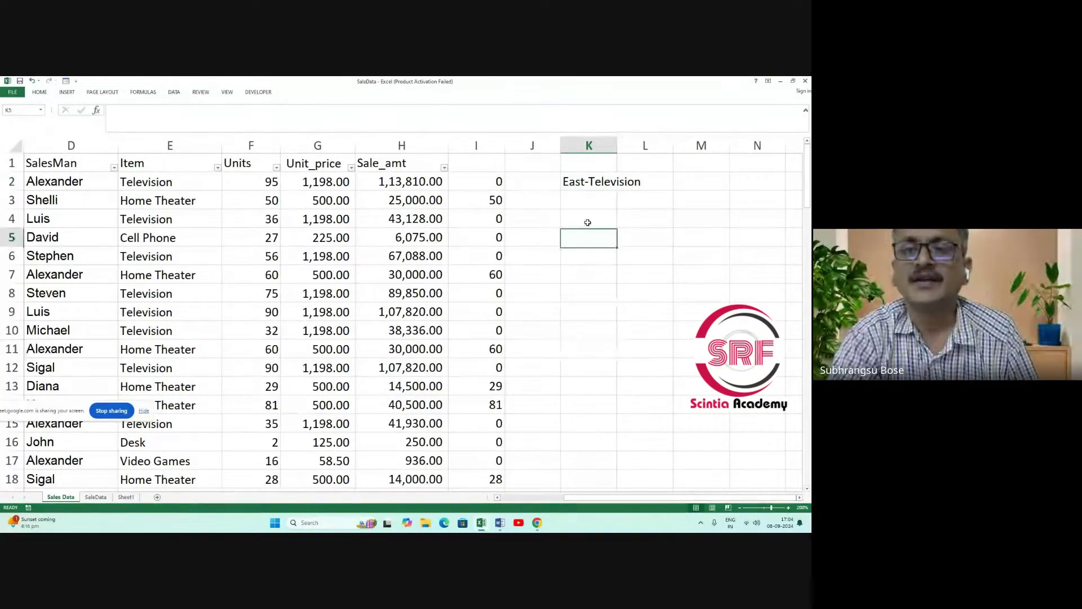
pyautogui.click(592, 183)
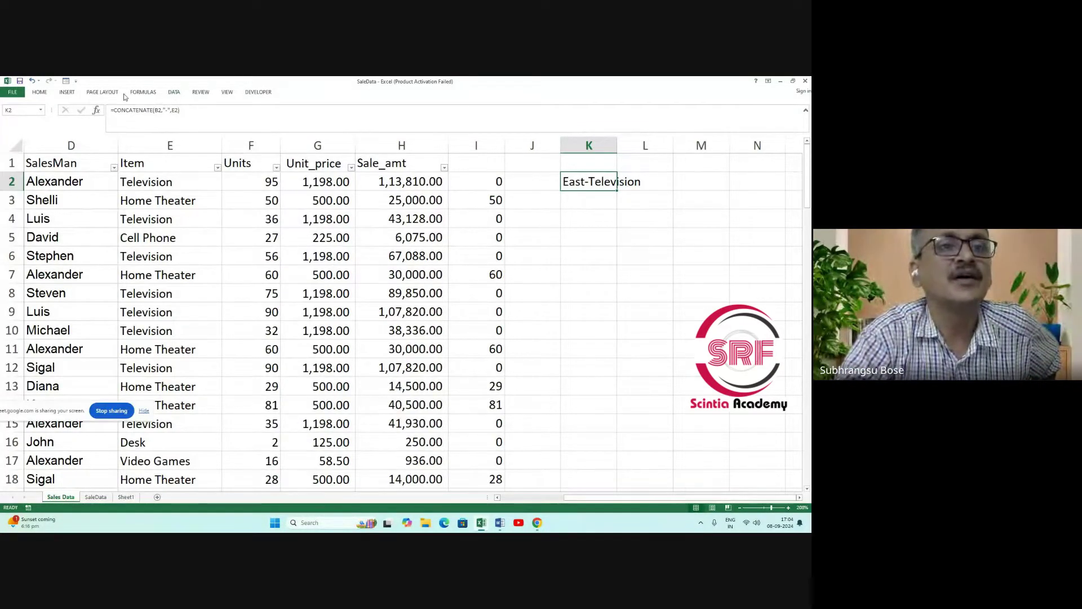
pyautogui.click(39, 93)
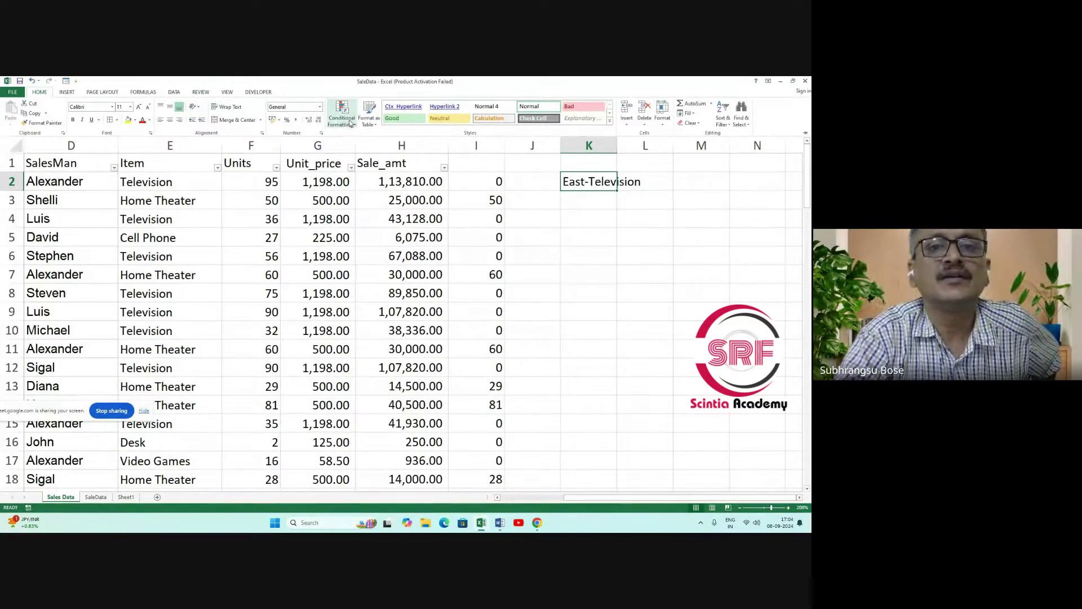
pyautogui.click(627, 255)
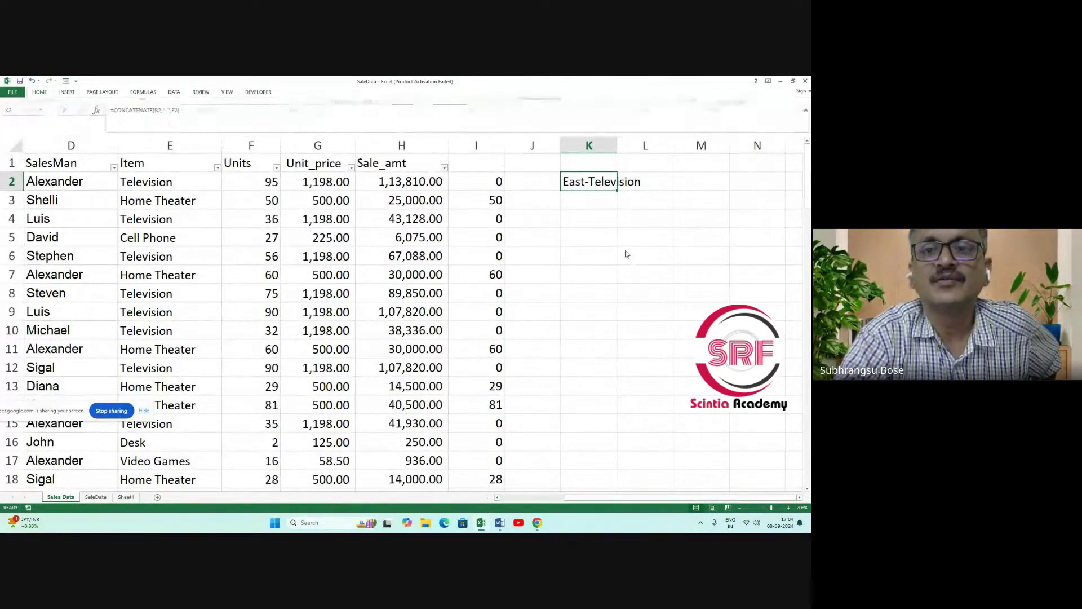
pyautogui.click(624, 292)
pyautogui.click(590, 182)
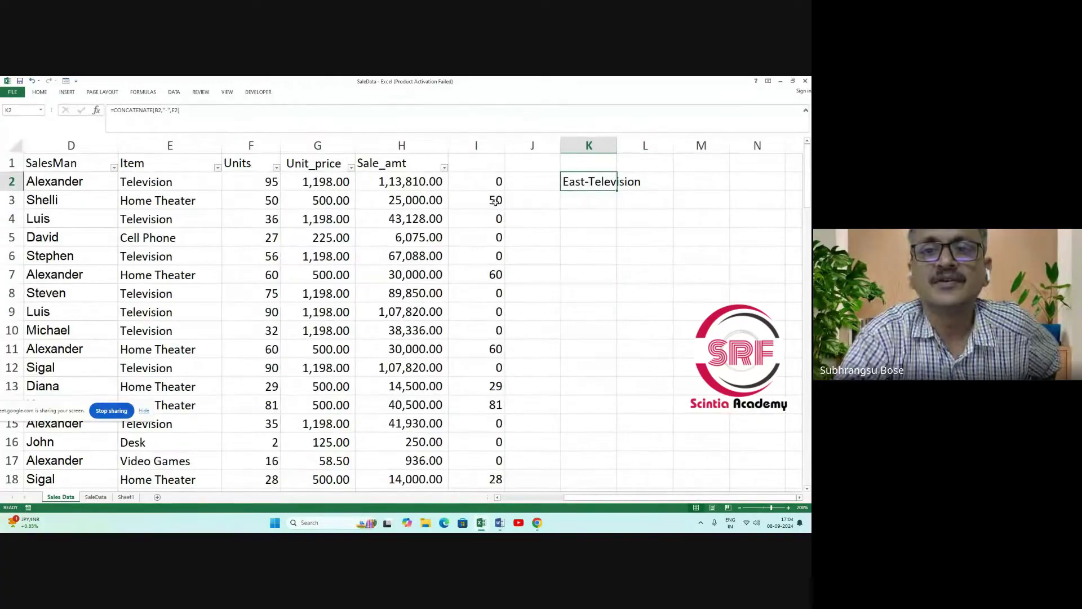
# Open the Convert Text to Columns wizard for cell K2 and cancel it.
pyautogui.click(39, 94)
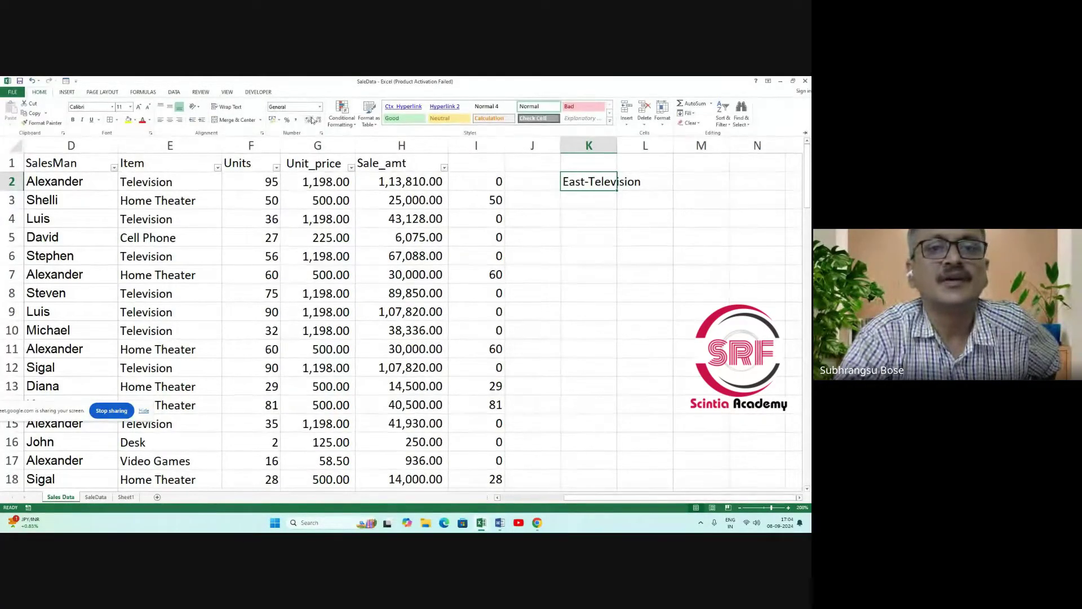
pyautogui.click(373, 123)
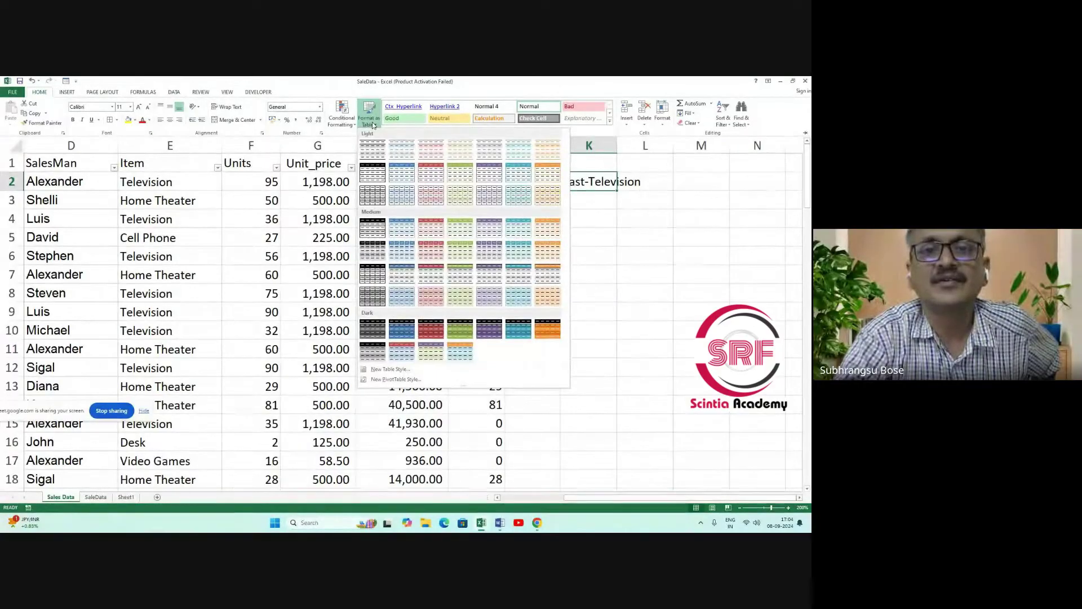
pyautogui.click(340, 139)
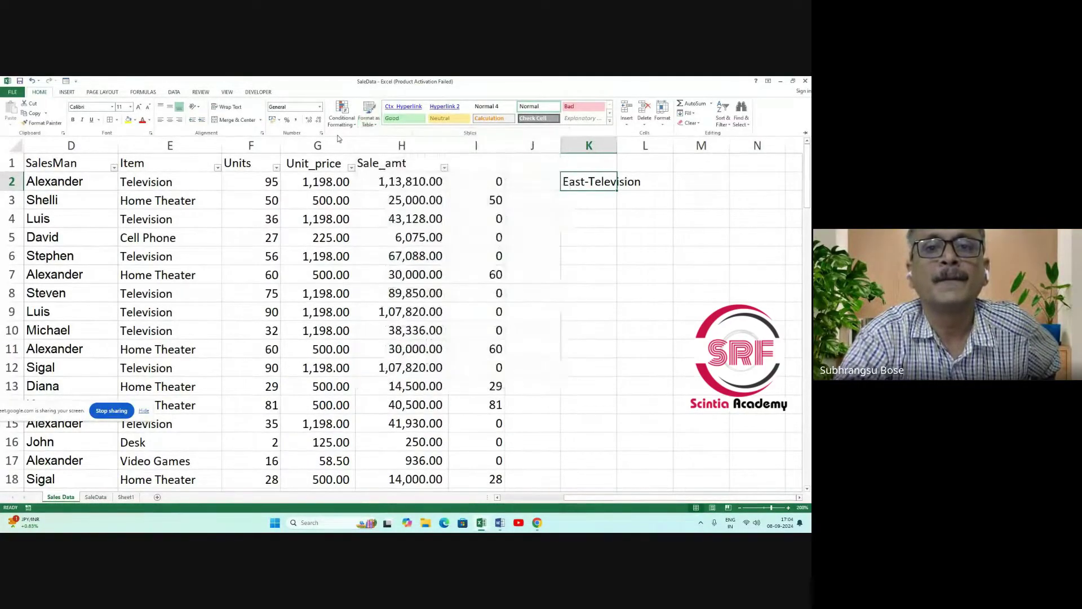
pyautogui.click(174, 92)
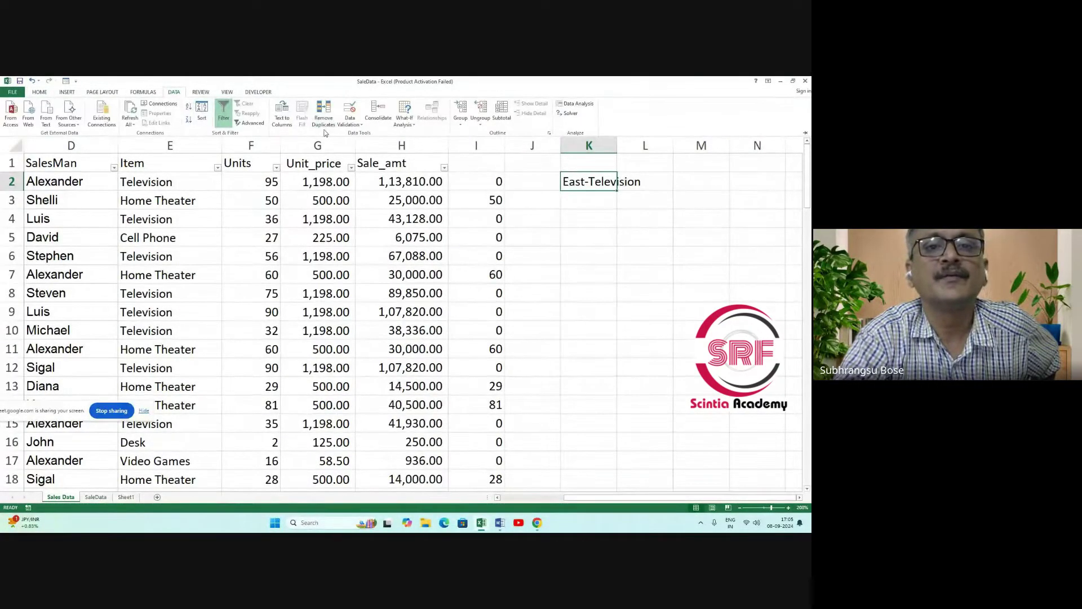
pyautogui.click(282, 119)
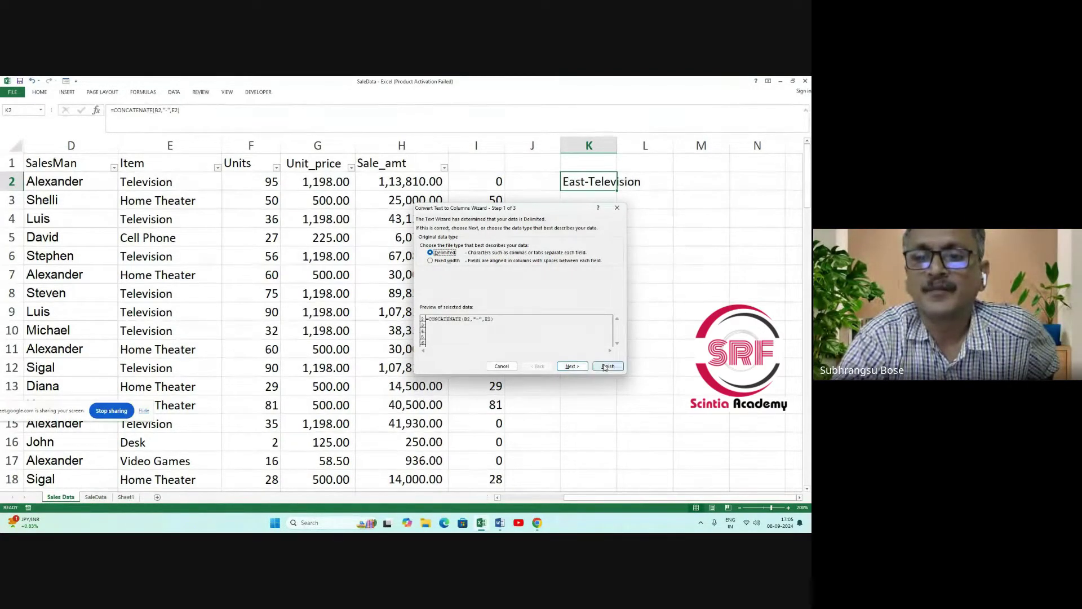
pyautogui.click(506, 367)
pyautogui.click(599, 271)
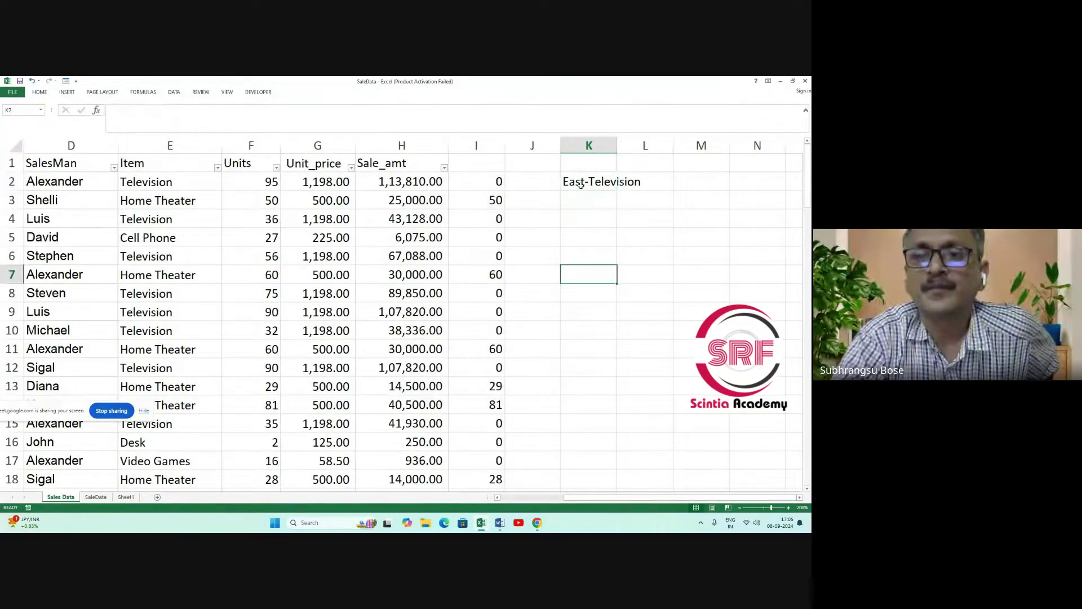
# Copy the CONCATENATE formula from K2 to M2 with a regular paste, and clear M2.
pyautogui.click(589, 183)
pyautogui.rightClick(589, 182)
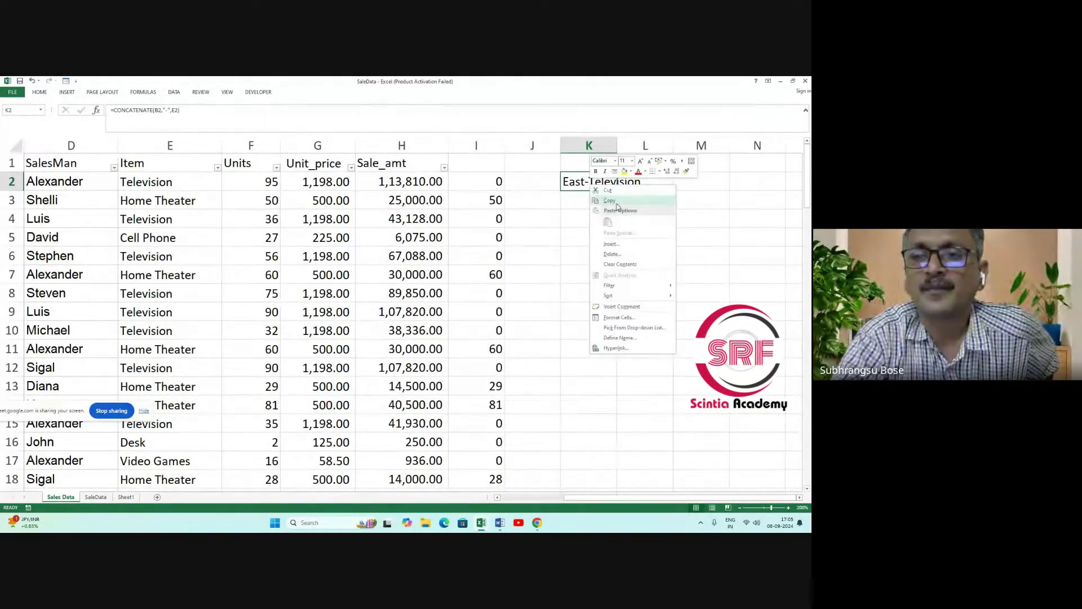
pyautogui.click(617, 202)
pyautogui.rightClick(690, 188)
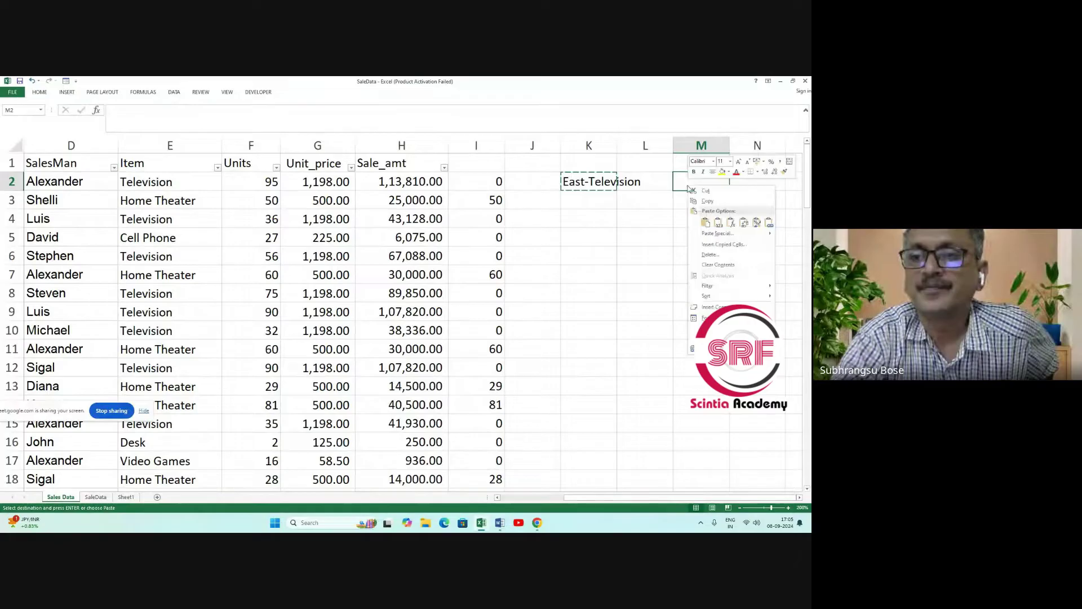
pyautogui.click(704, 225)
pyautogui.click(704, 224)
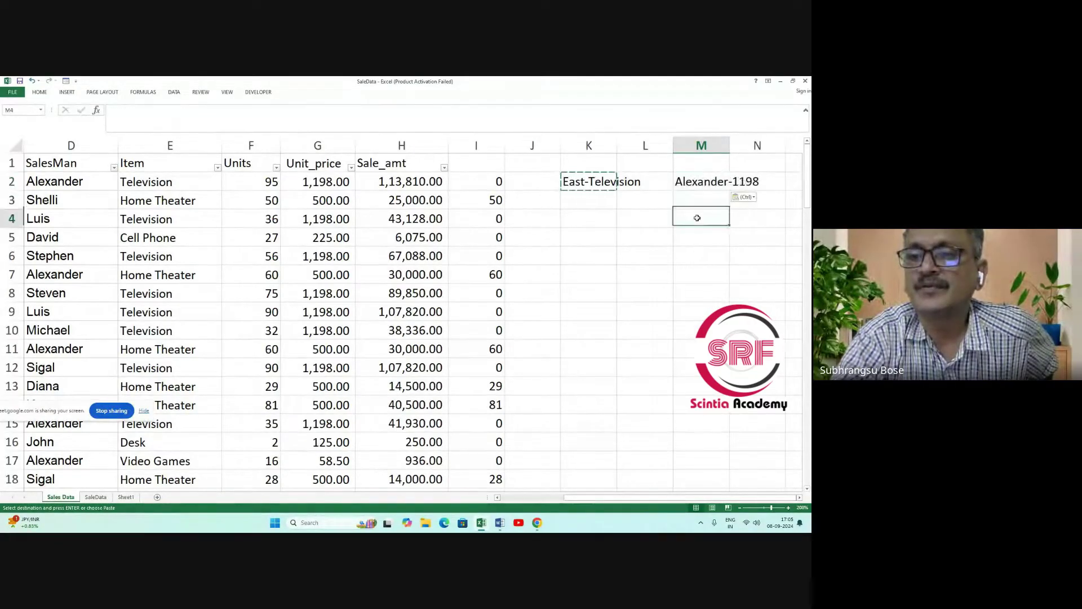
pyautogui.click(686, 186)
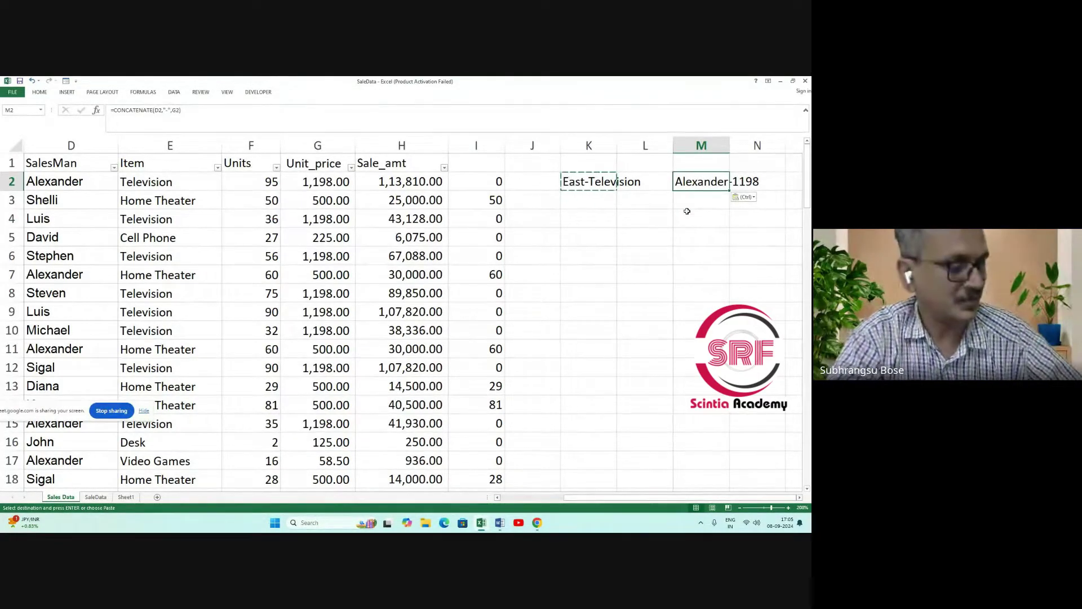
pyautogui.press('Delete')
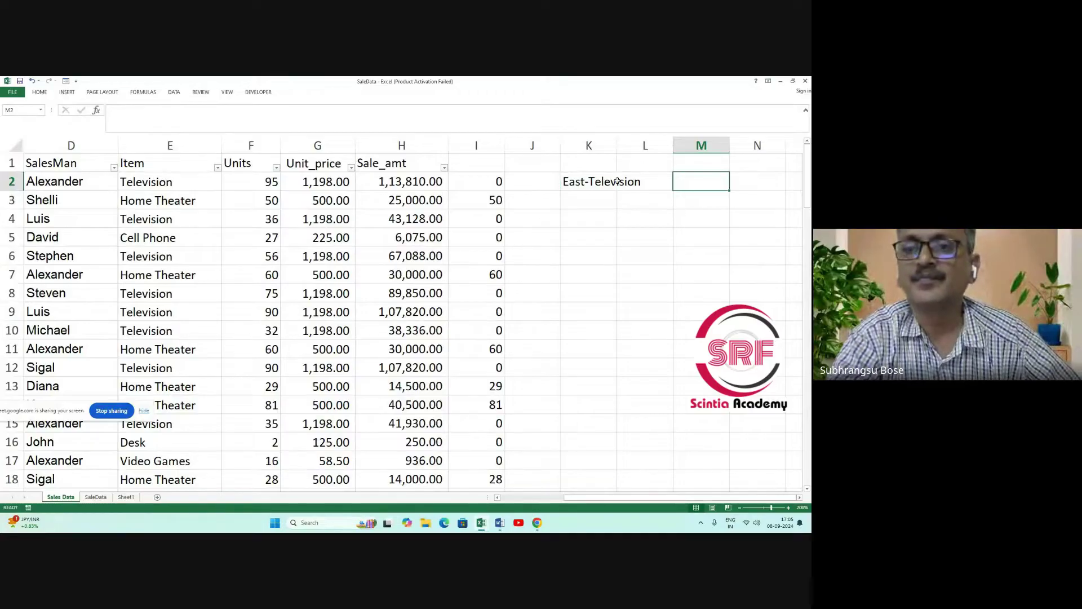
# Paste the copied K2 formula into M2 once more and undo the paste.
pyautogui.click(583, 181)
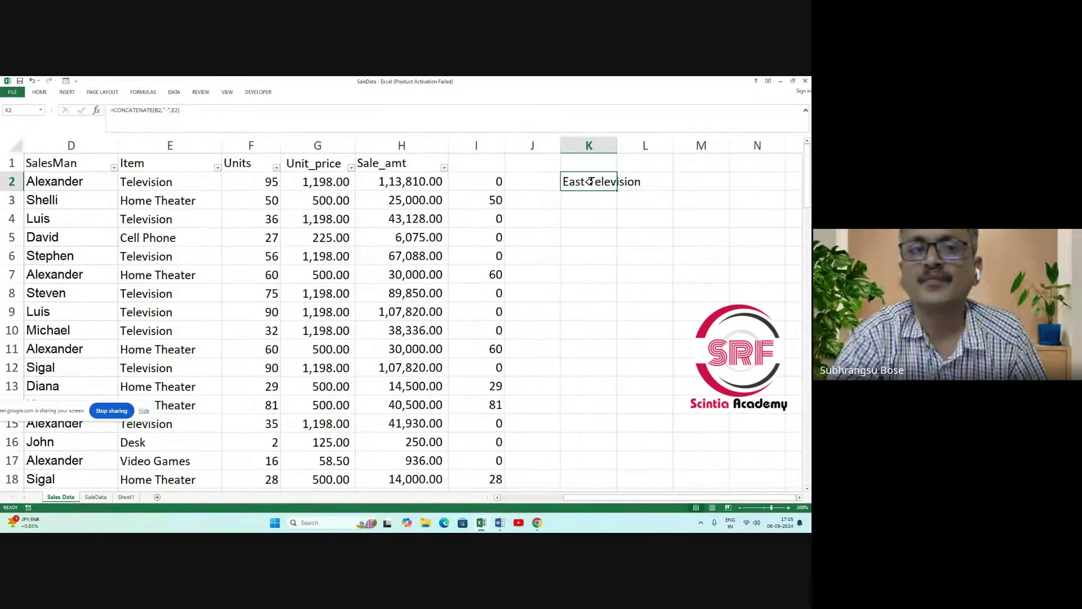
pyautogui.rightClick(589, 181)
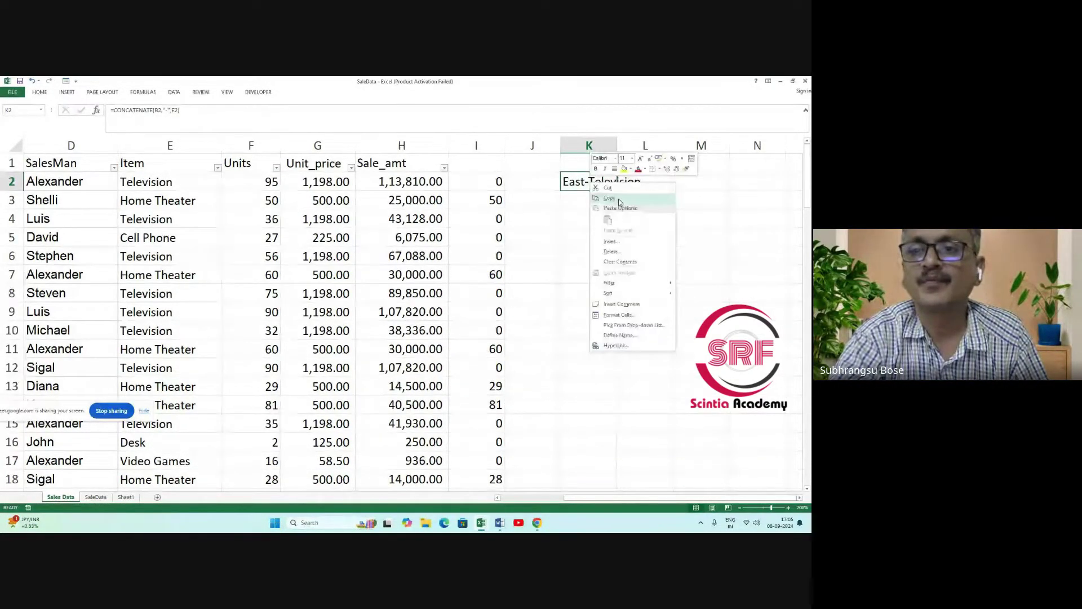
pyautogui.click(618, 199)
pyautogui.rightClick(703, 184)
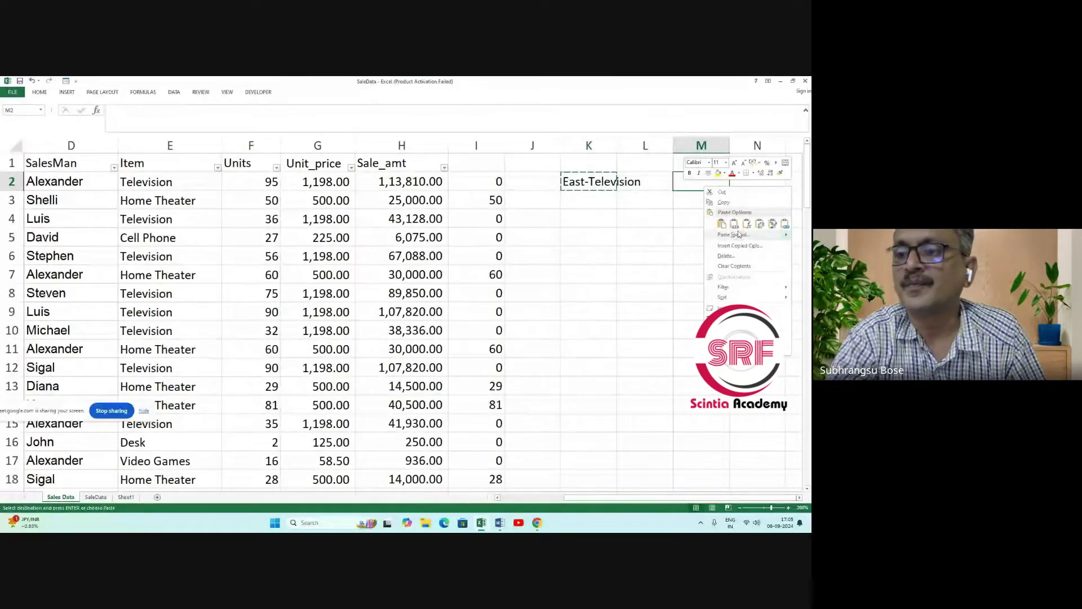
pyautogui.click(723, 224)
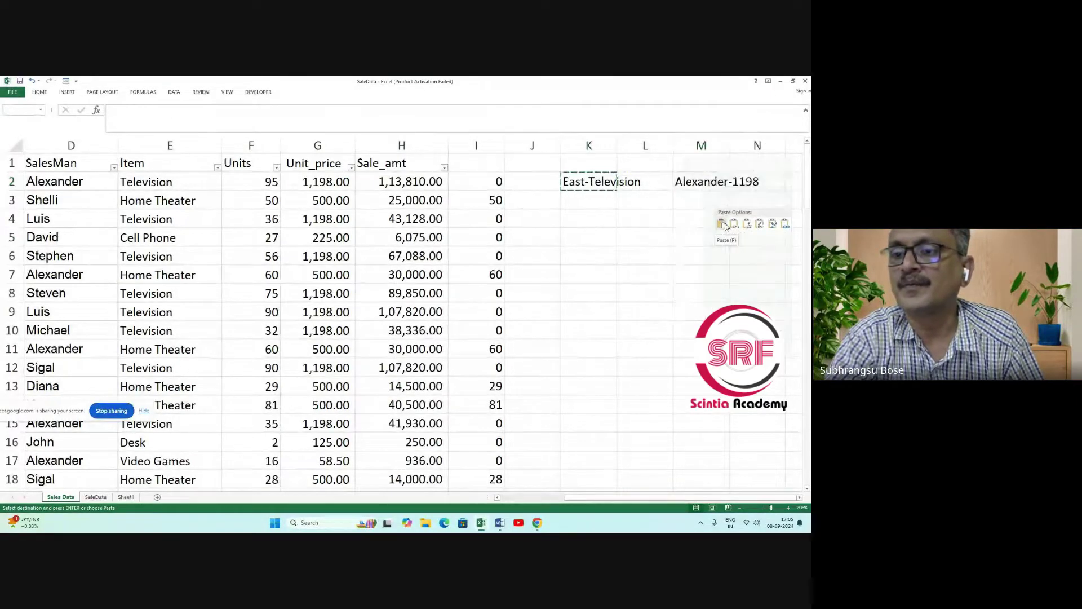
pyautogui.hotkey('ctrl', 'z')
# Review the Paste Special options for the copied K2 cell at M2 and close them without pasting.
pyautogui.rightClick(705, 187)
pyautogui.moveTo(733, 234)
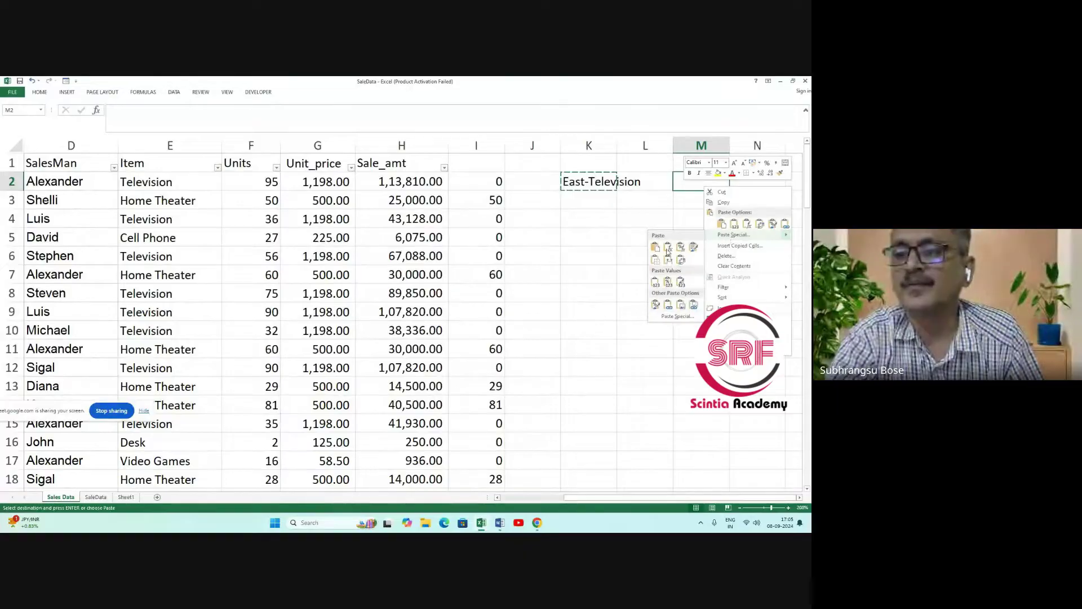
pyautogui.click(658, 249)
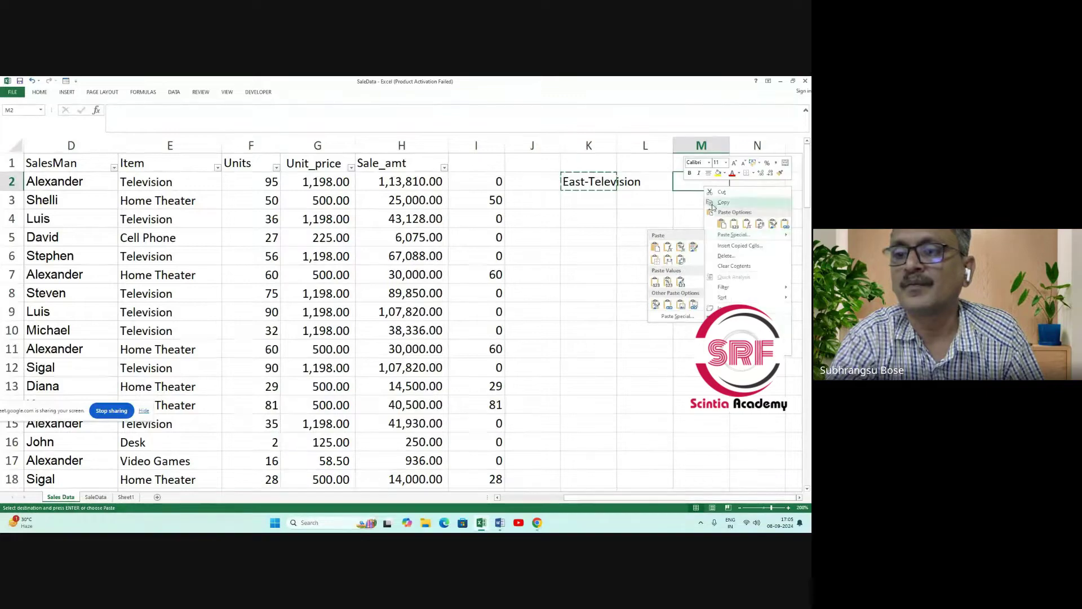
pyautogui.press('Escape')
# Examine the cell references and hyphen separator in K2's CONCATENATE formula, leaving the formula as it is.
pyautogui.click(597, 218)
pyautogui.click(585, 178)
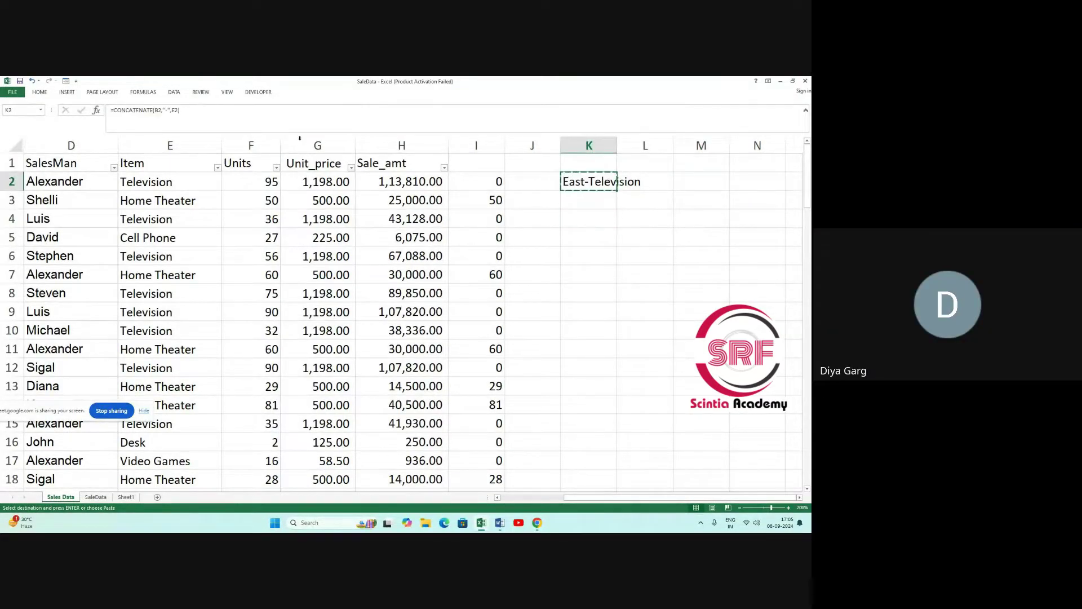
pyautogui.click(187, 110)
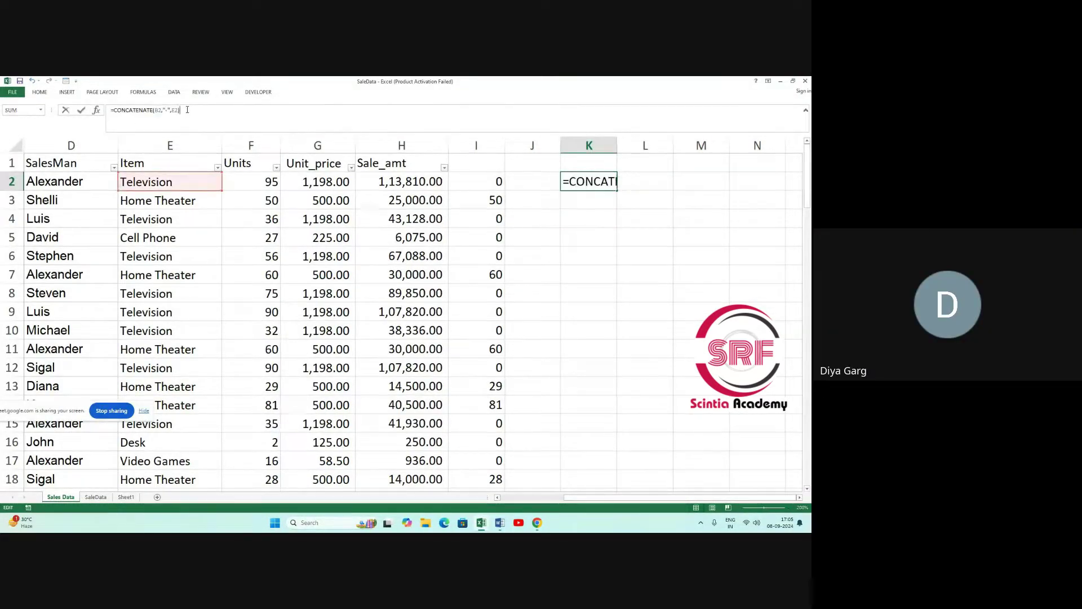
pyautogui.click(532, 262)
pyautogui.click(583, 179)
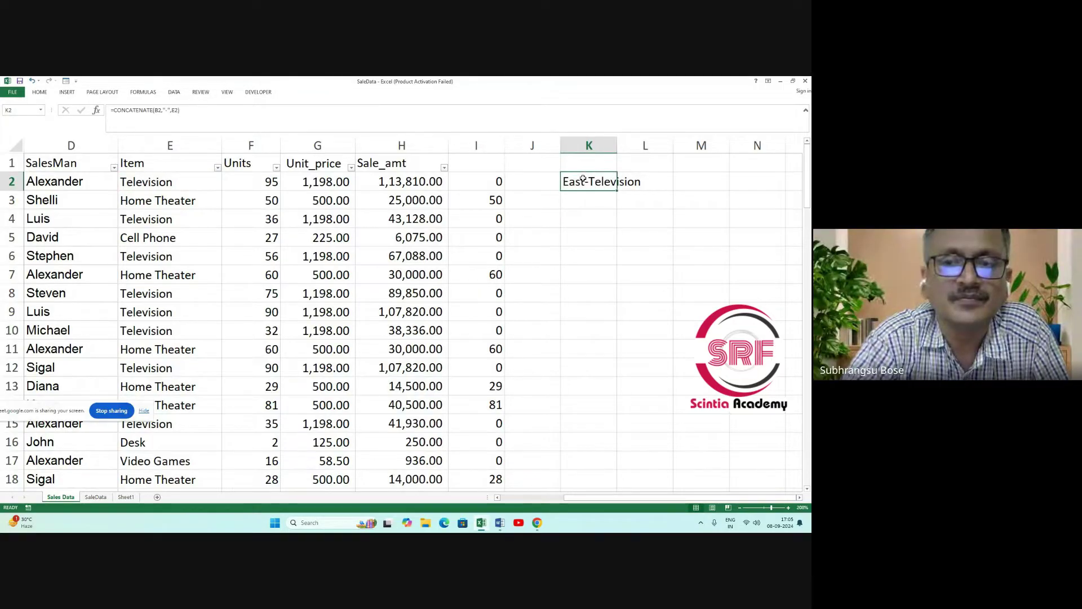
pyautogui.click(586, 200)
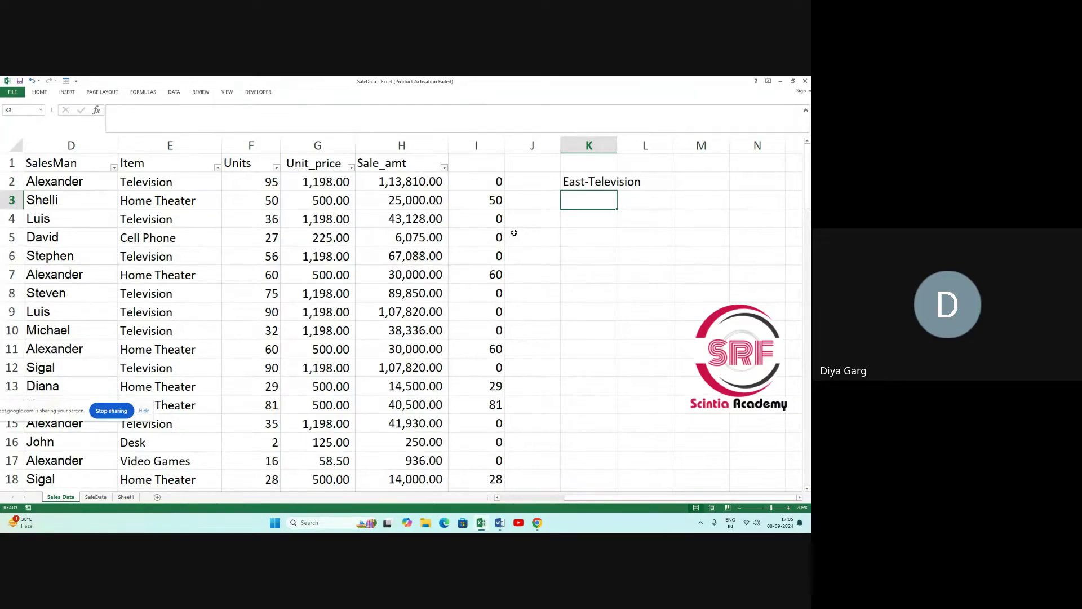
pyautogui.click(590, 181)
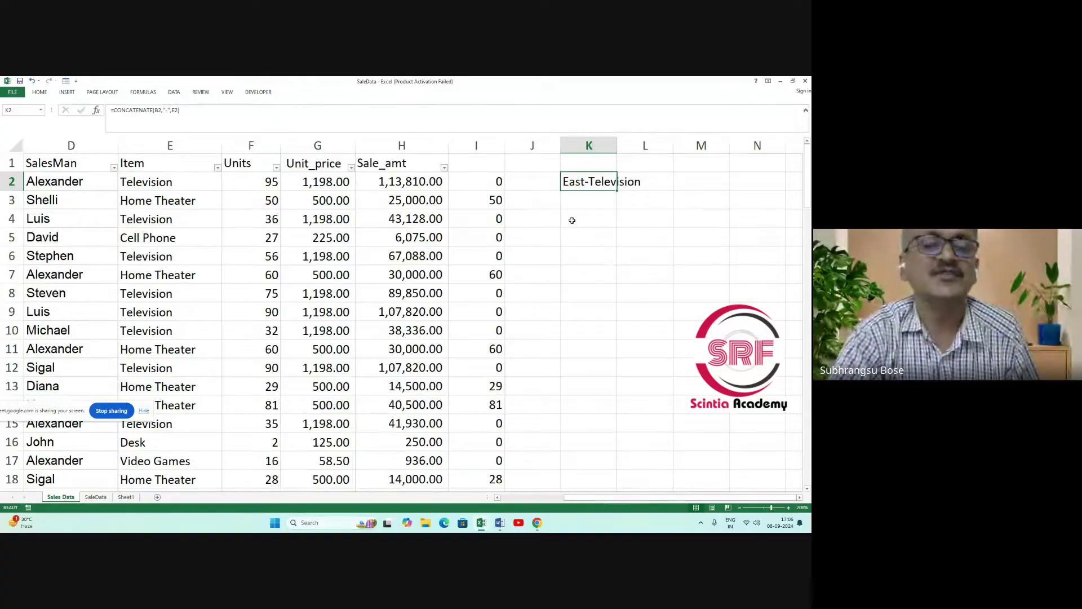
pyautogui.moveTo(595, 499)
pyautogui.mouseDown()
pyautogui.moveTo(538, 500)
pyautogui.moveTo(596, 516)
pyautogui.mouseUp()
pyautogui.click(583, 238)
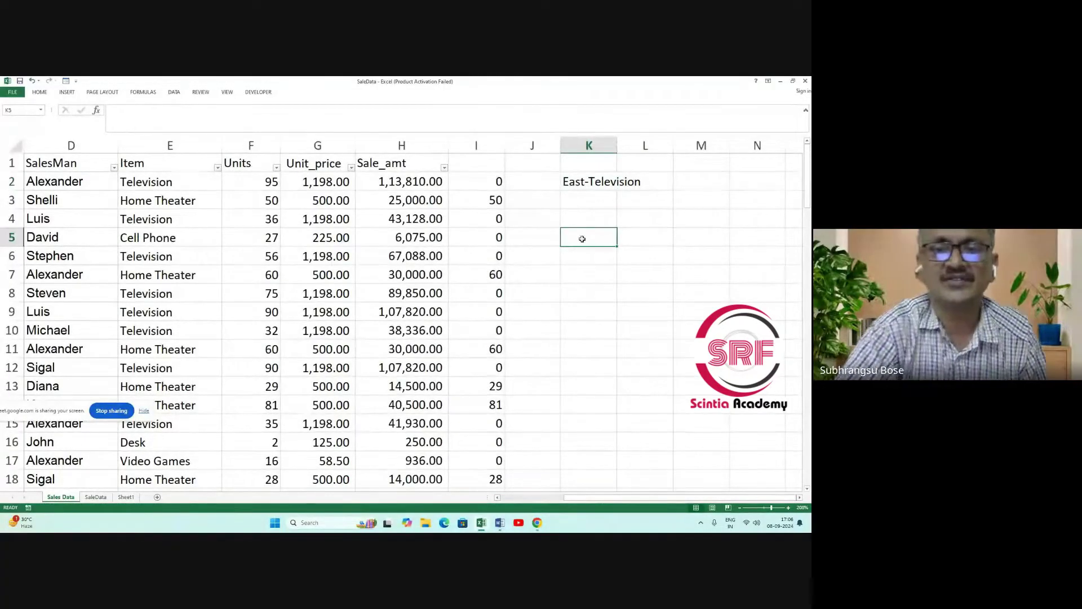
# Enter two sample first names in capital letters, one in K5 and the other in L5.
pyautogui.doubleClick(582, 238)
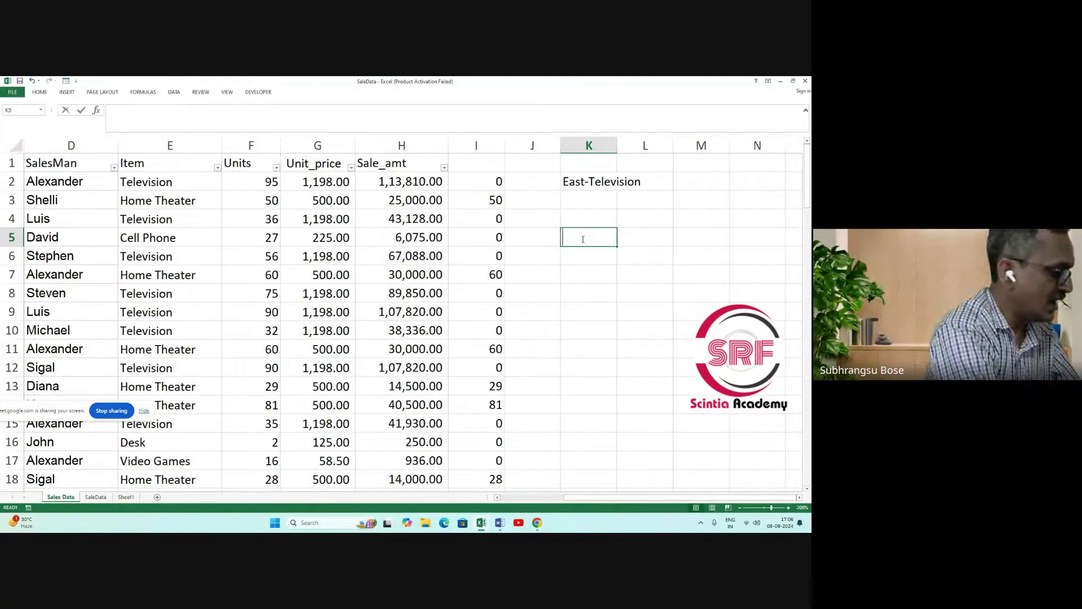
pyautogui.write('rAM')
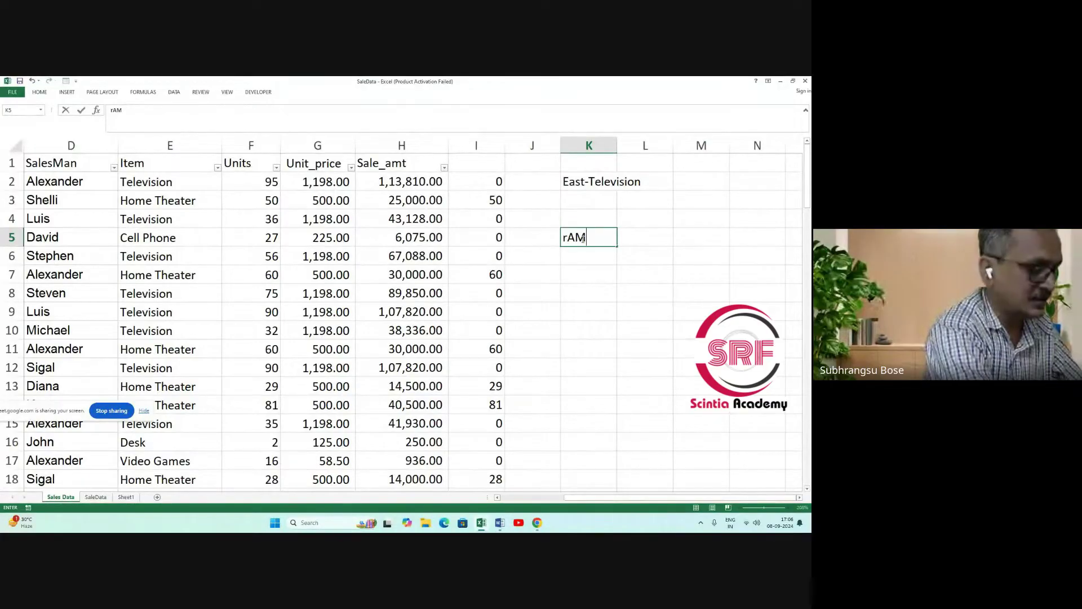
pyautogui.press('BackSpace')
pyautogui.press('BackSpace')
pyautogui.press('BackSpace')
pyautogui.write('RAM')
pyautogui.press('Tab')
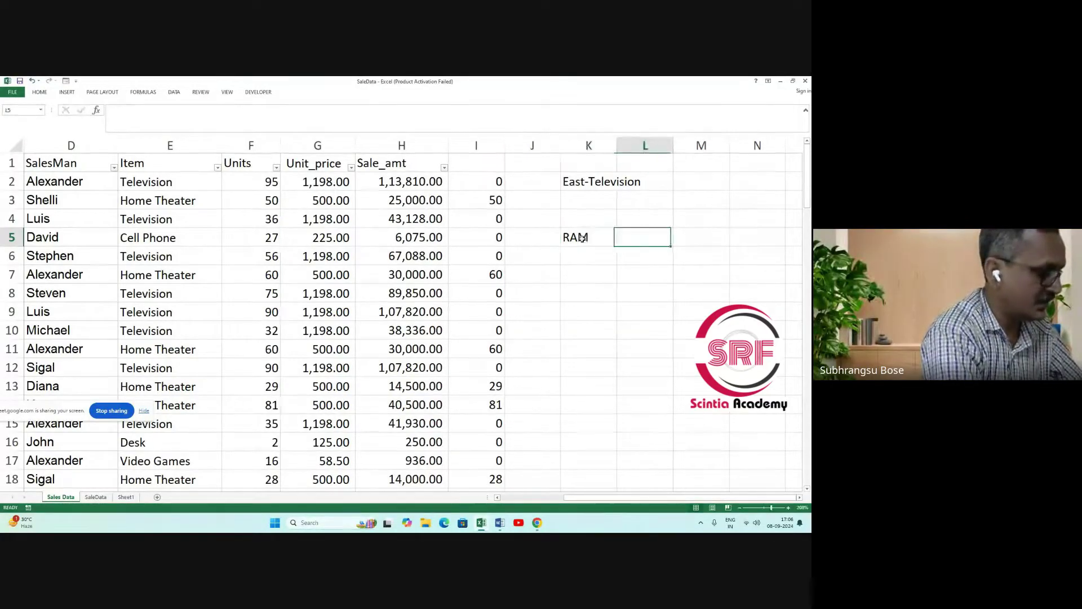
pyautogui.write('SHYAM')
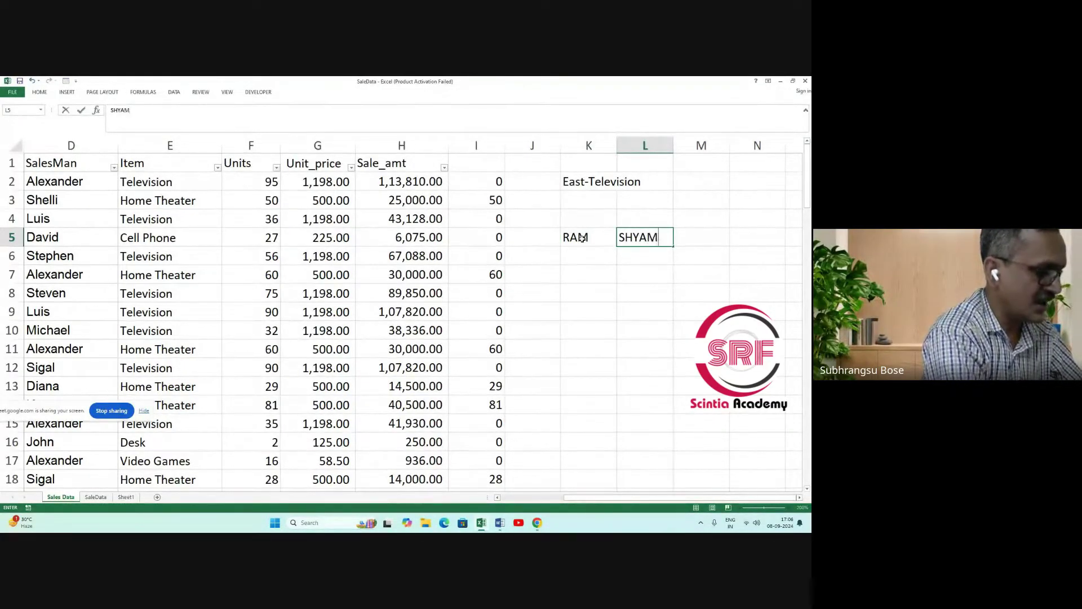
pyautogui.press('Tab')
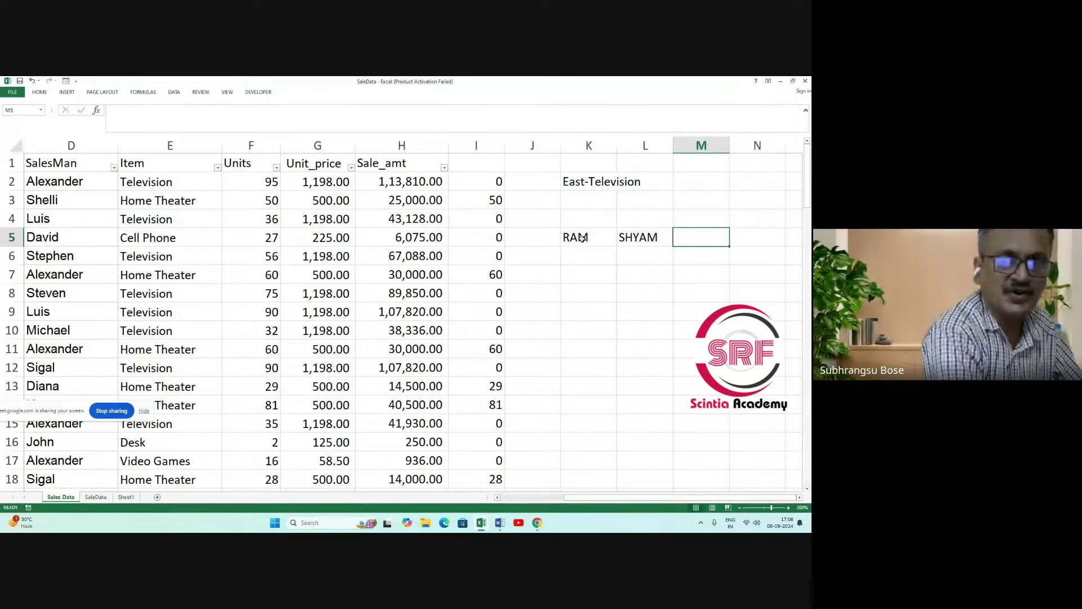
# Enter the formula =CONCATENATE(K5,"-",L5) in M5 to join the two sample names with a hyphen.
pyautogui.write('=')
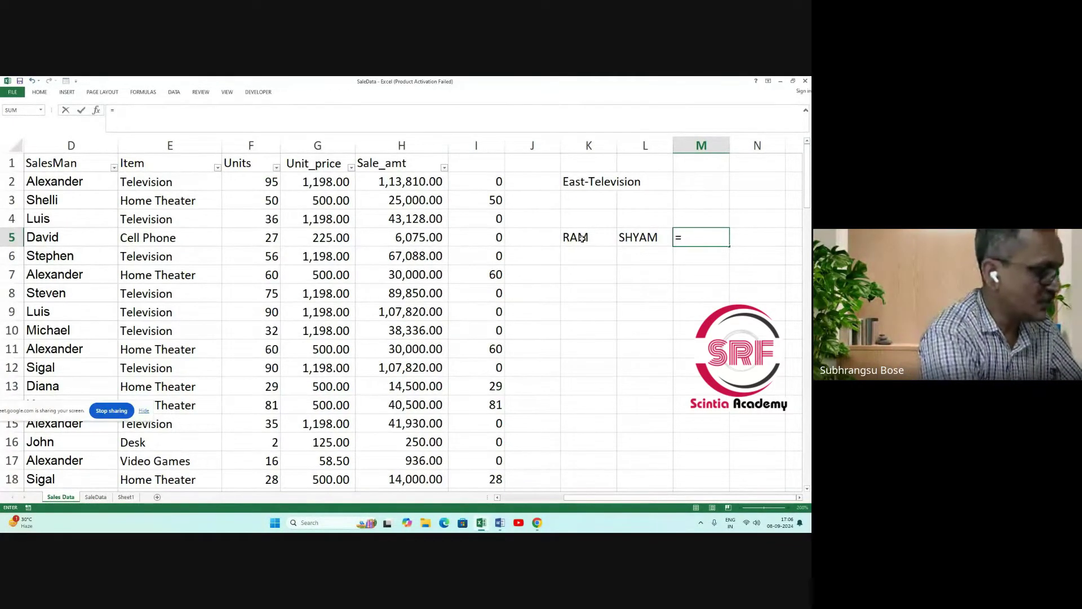
pyautogui.write('CON')
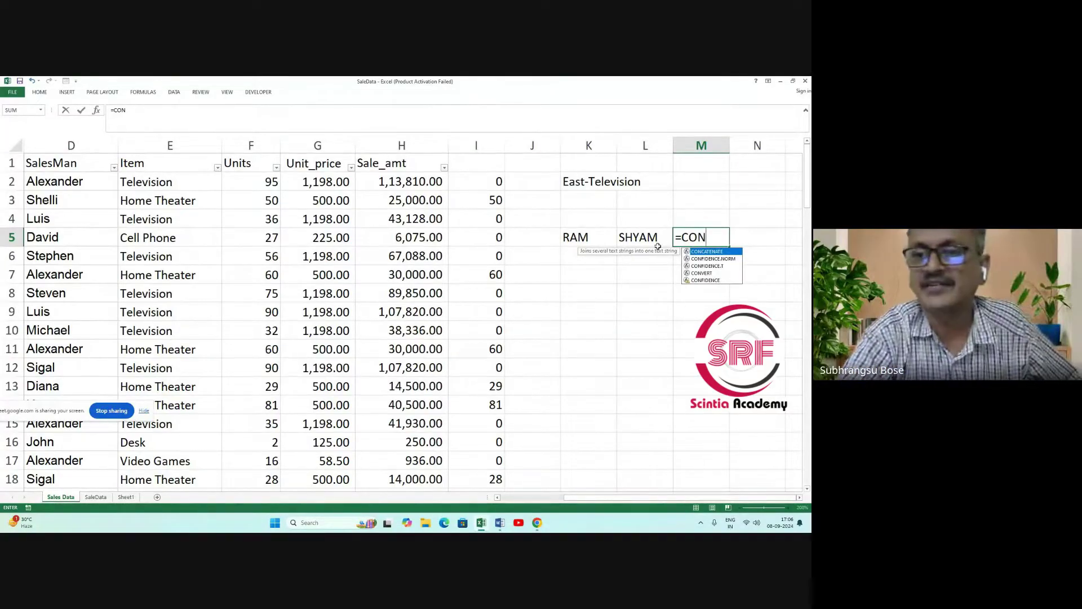
pyautogui.doubleClick(712, 252)
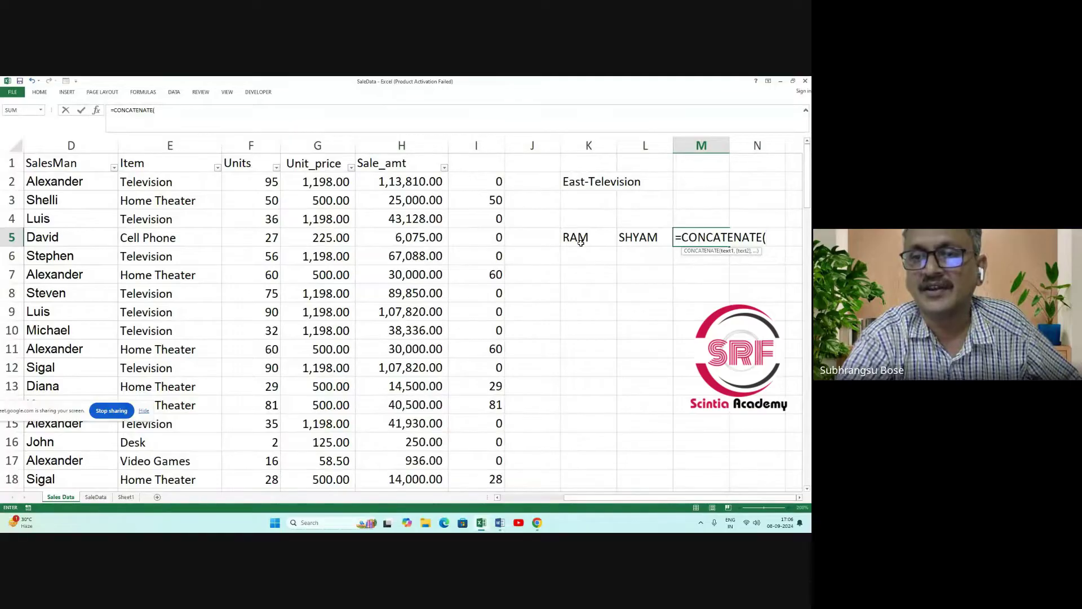
pyautogui.click(577, 242)
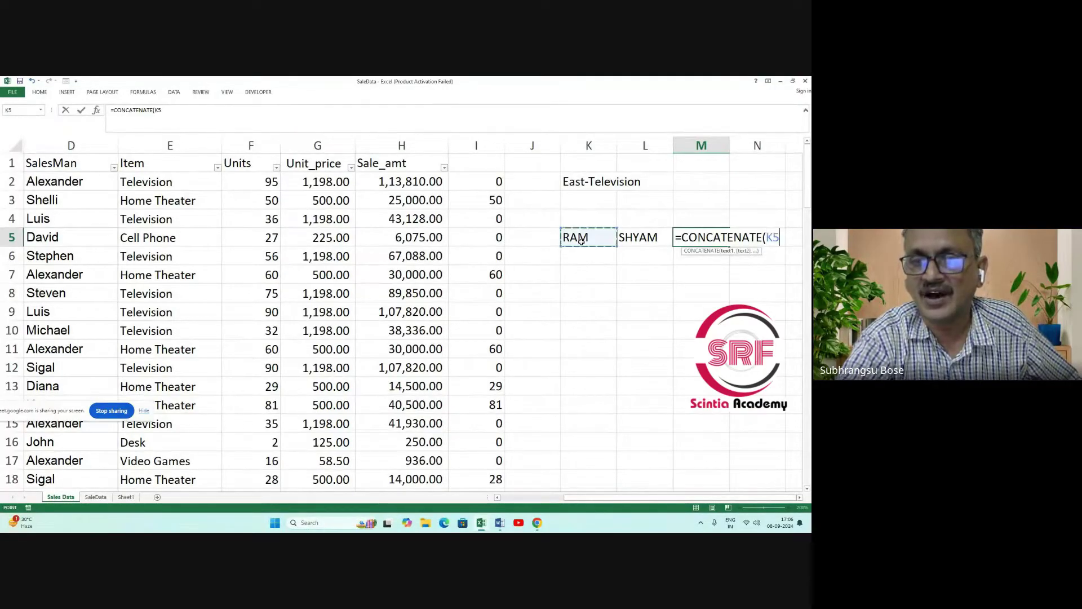
pyautogui.write(',')
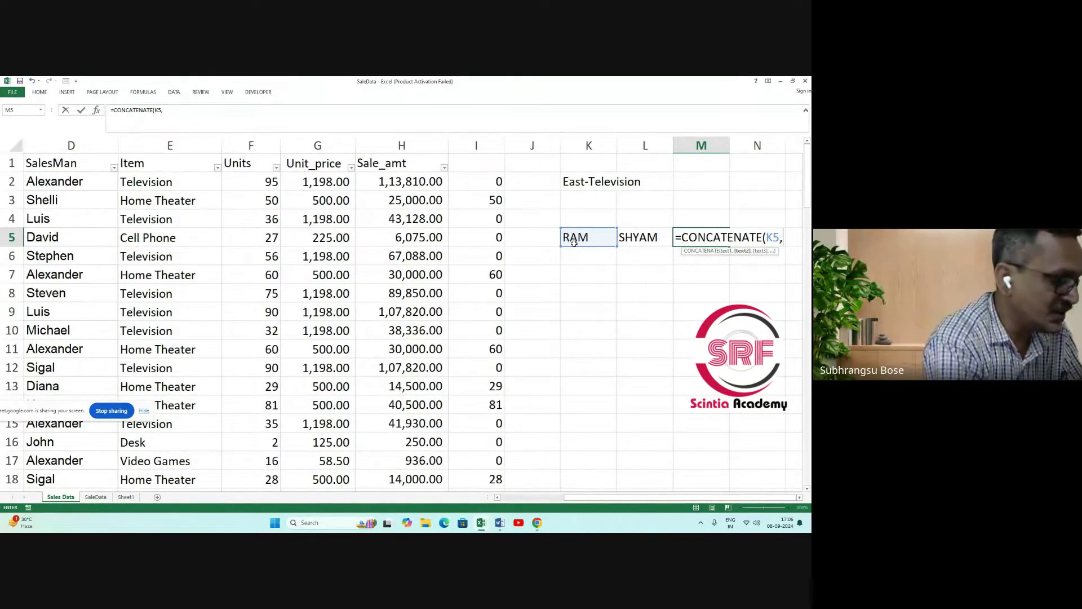
pyautogui.write('"')
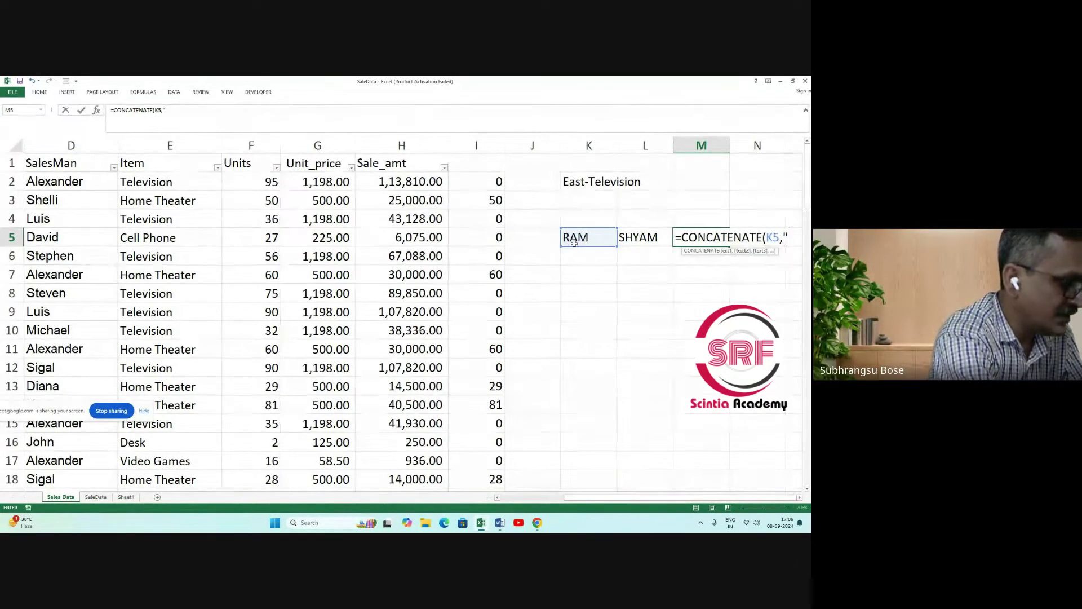
pyautogui.write('-')
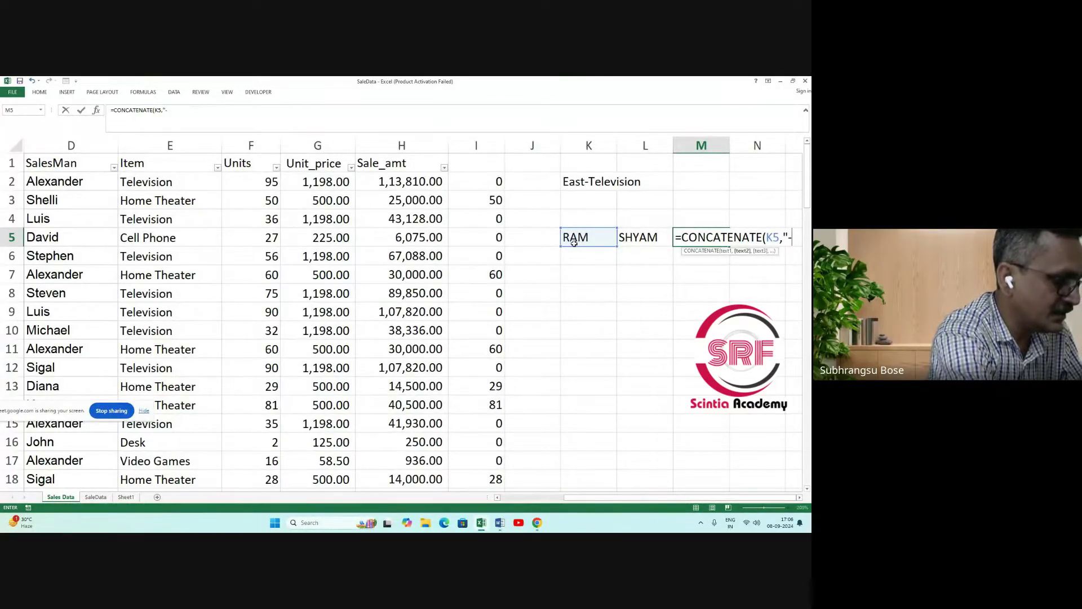
pyautogui.write('"')
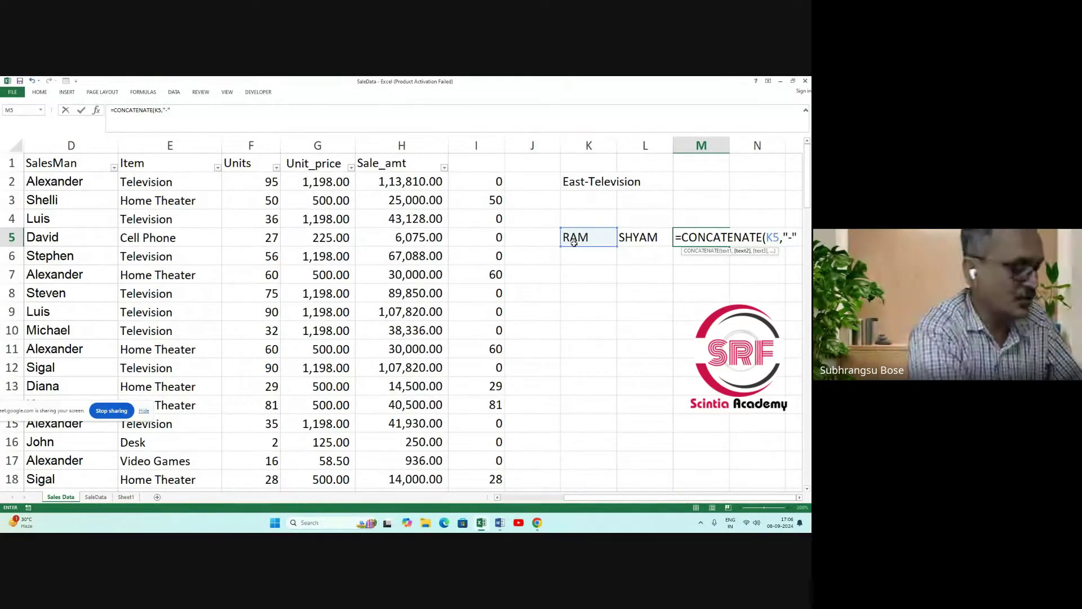
pyautogui.write(',')
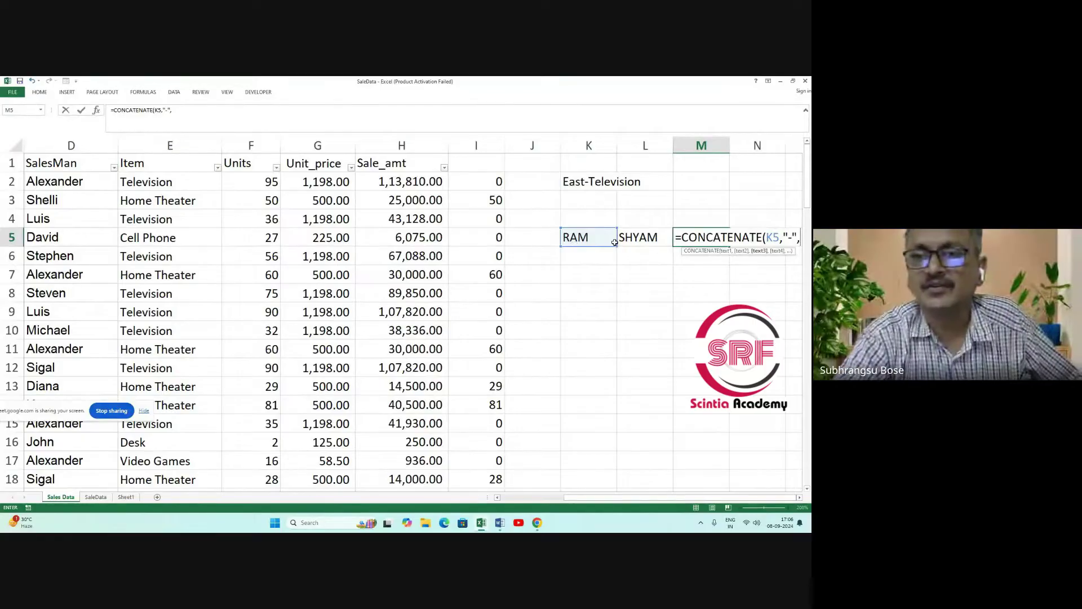
pyautogui.click(637, 237)
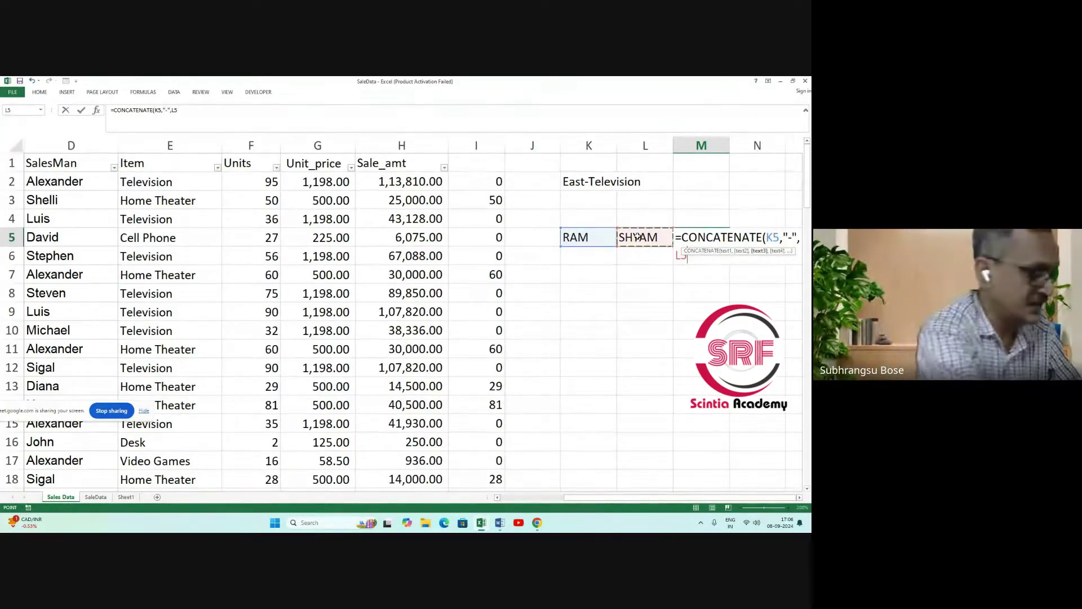
pyautogui.press('Return')
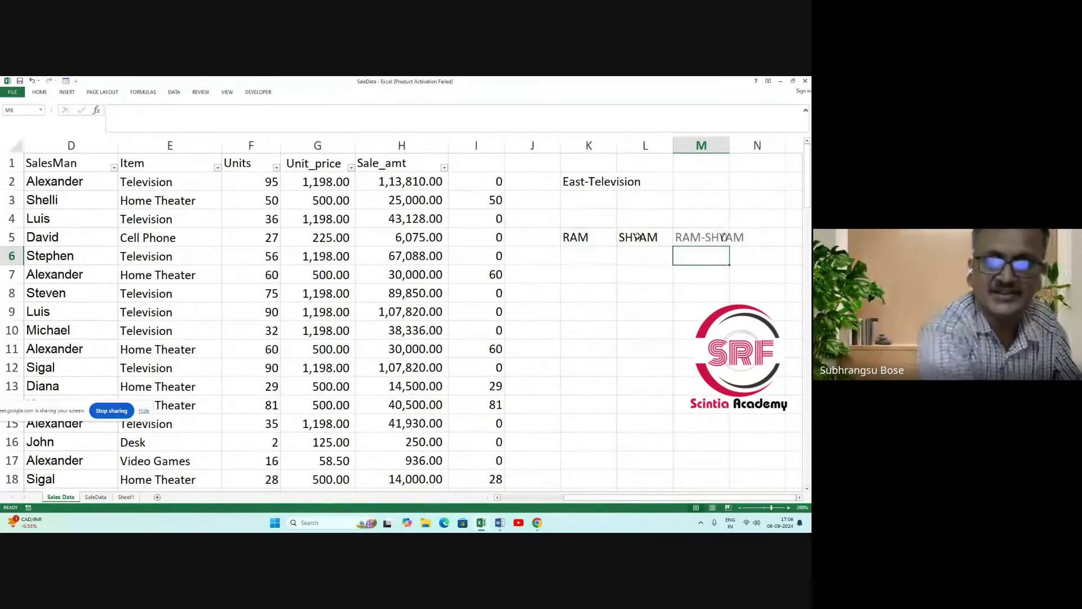
# Remove the hyphen separator from M5's formula so that it reads =CONCATENATE(K5,L5).
pyautogui.click(711, 238)
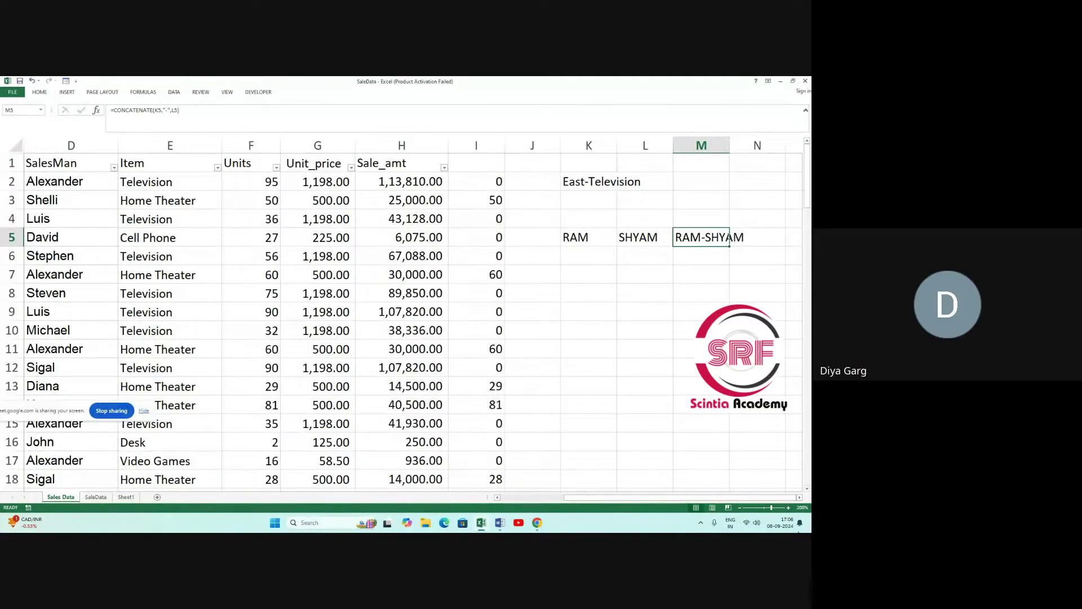
pyautogui.click(799, 497)
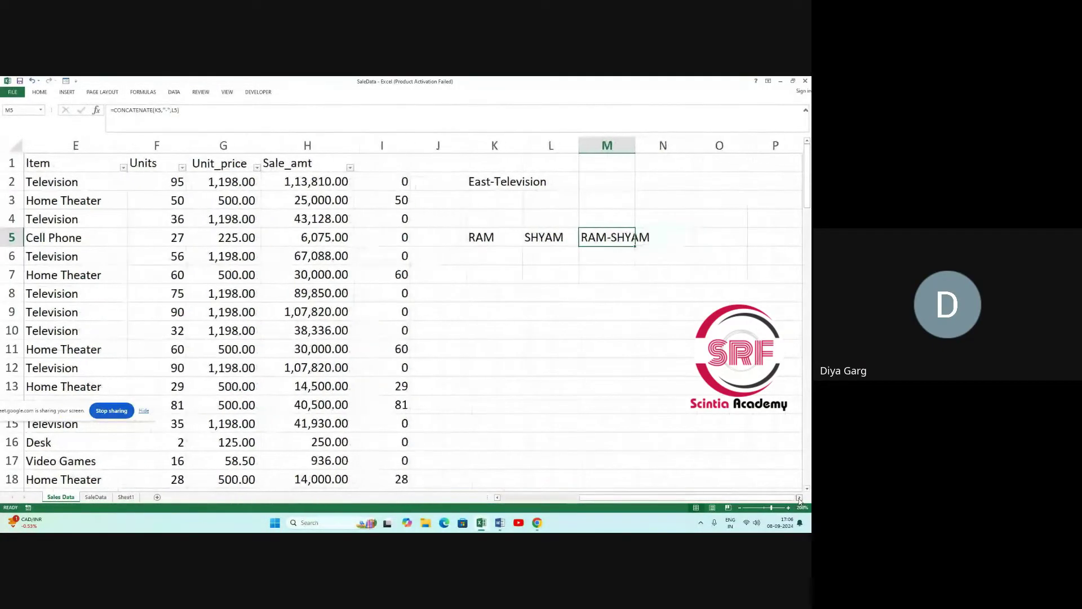
pyautogui.click(646, 372)
pyautogui.click(594, 238)
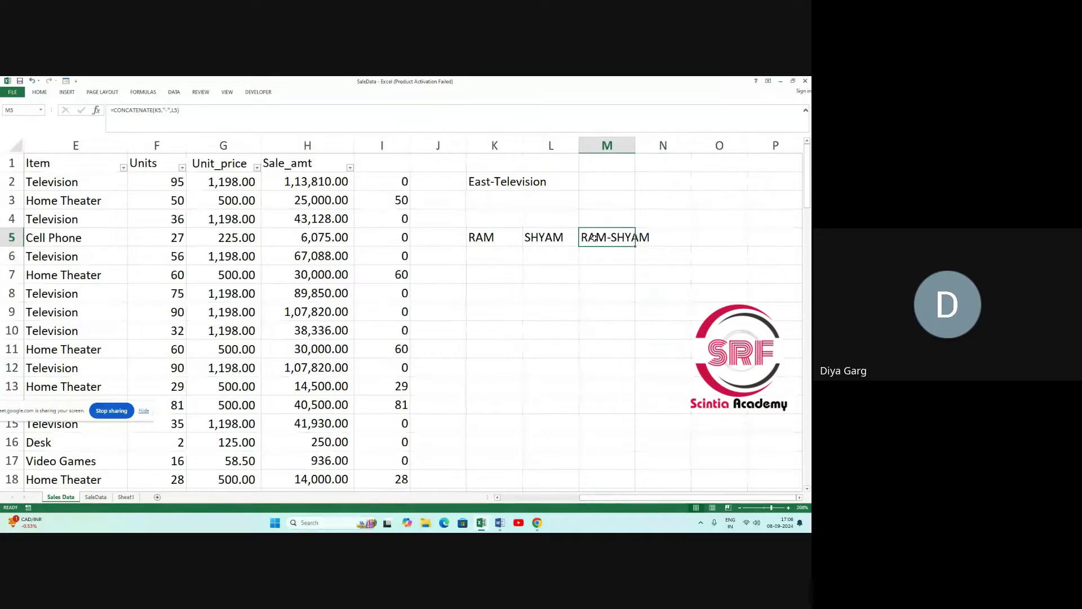
pyautogui.click(171, 110)
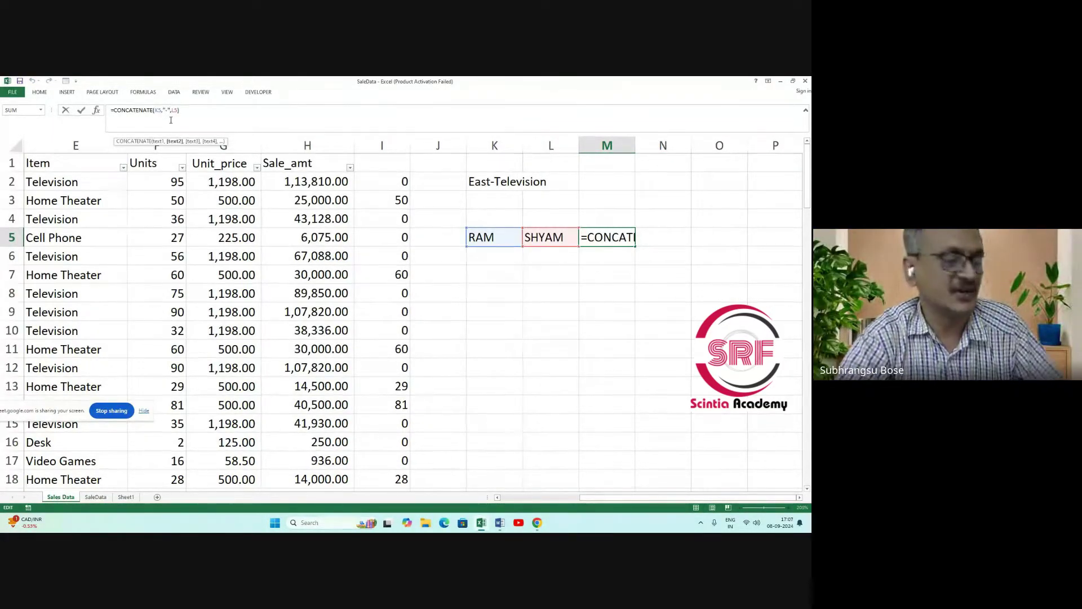
pyautogui.press('BackSpace')
pyautogui.press('BackSpace')
pyautogui.press('BackSpace')
pyautogui.press('BackSpace')
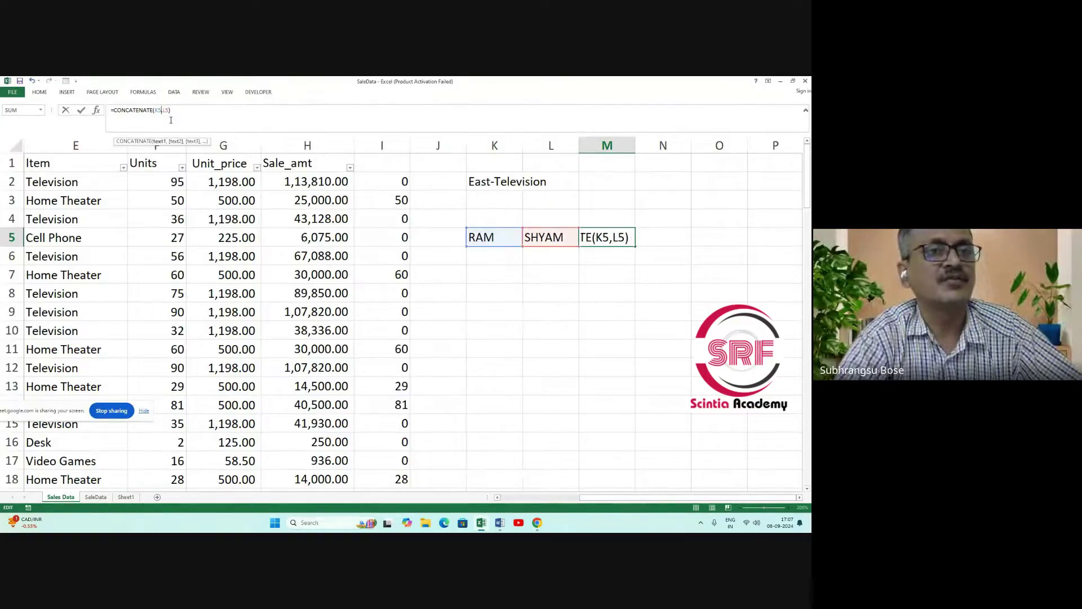
pyautogui.click(181, 110)
pyautogui.click(638, 369)
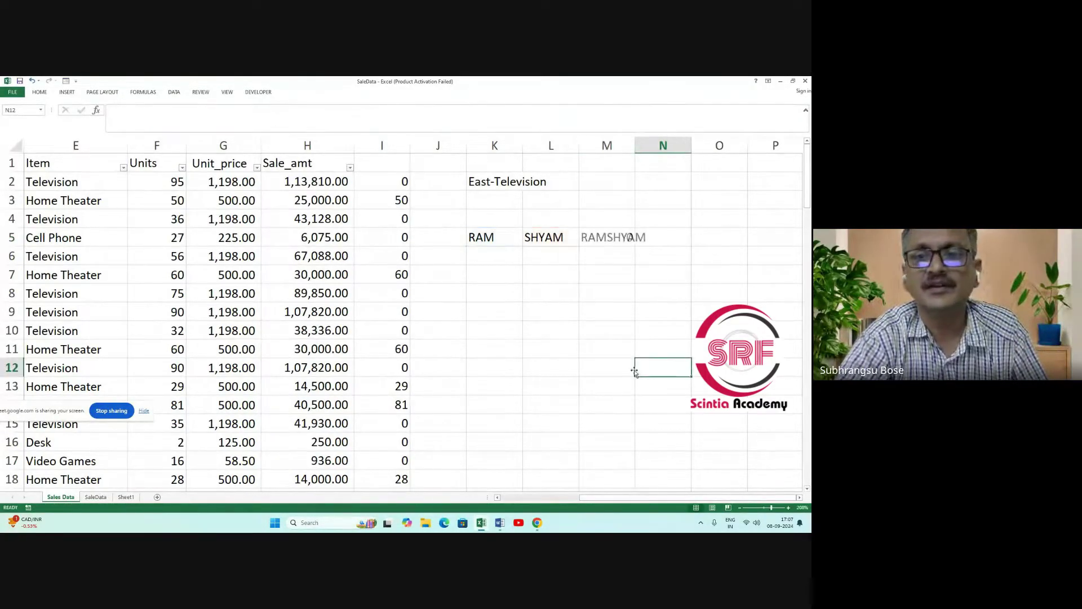
# Replace M5's formula with plain text consisting of the names from K5 and L5 joined by a hyphen.
pyautogui.click(613, 241)
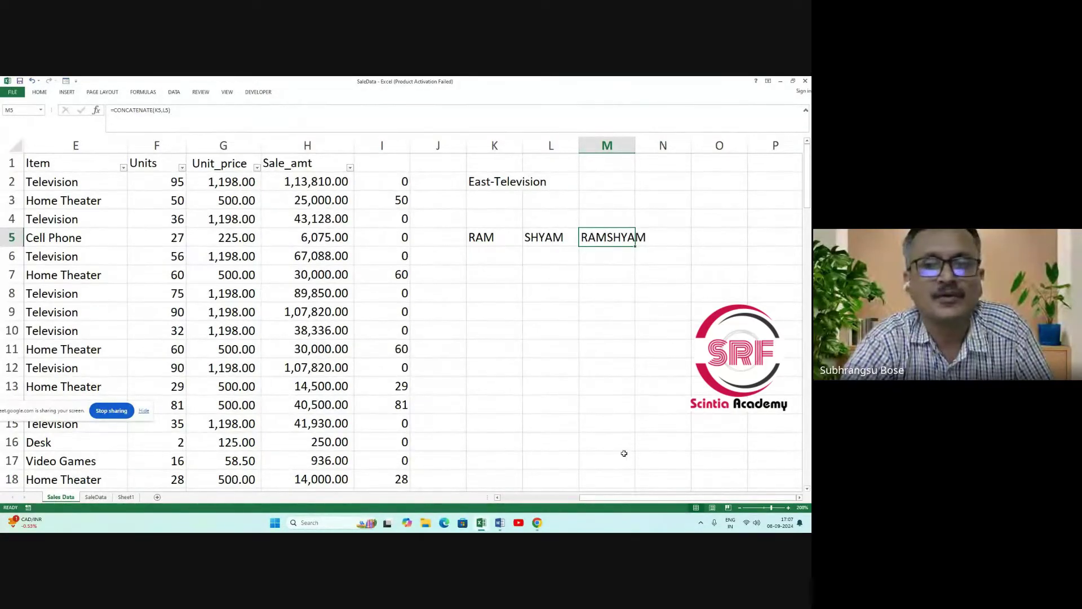
pyautogui.click(645, 443)
pyautogui.click(603, 237)
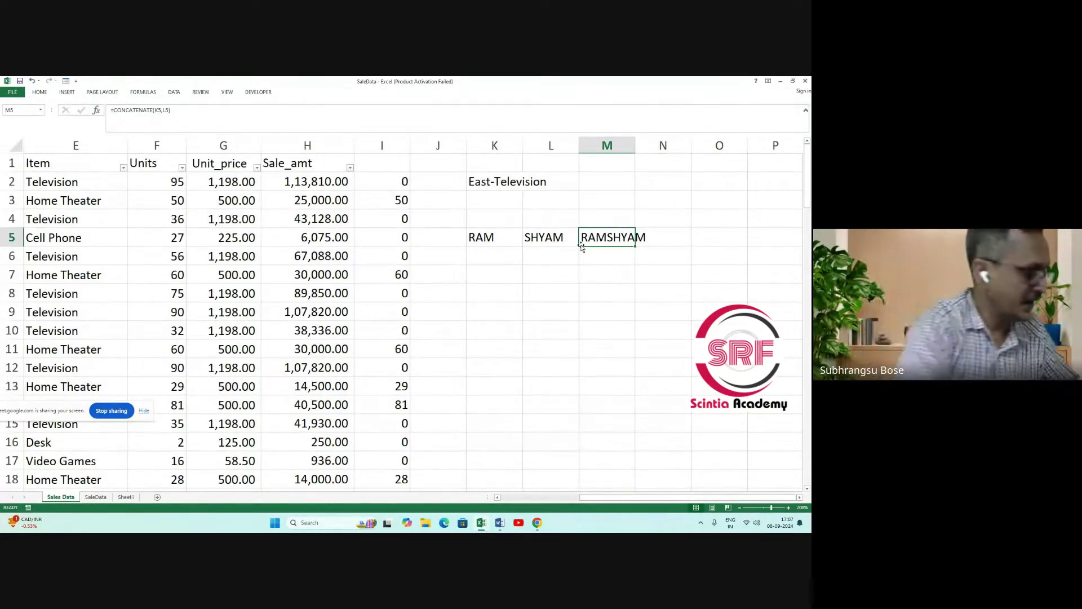
pyautogui.write('ra')
pyautogui.press('BackSpace')
pyautogui.press('BackSpace')
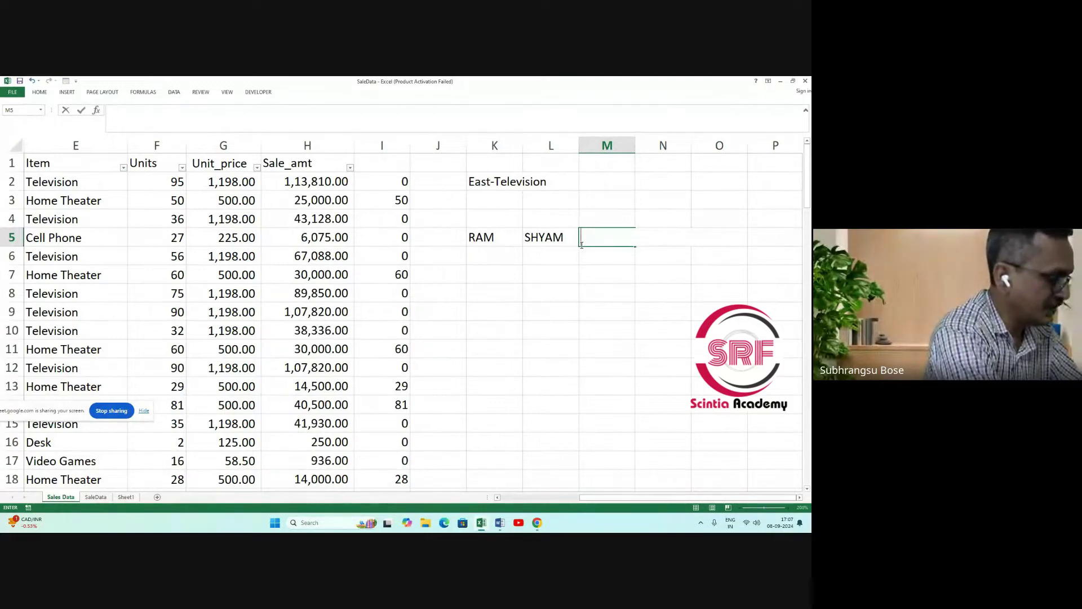
pyautogui.write('RAM')
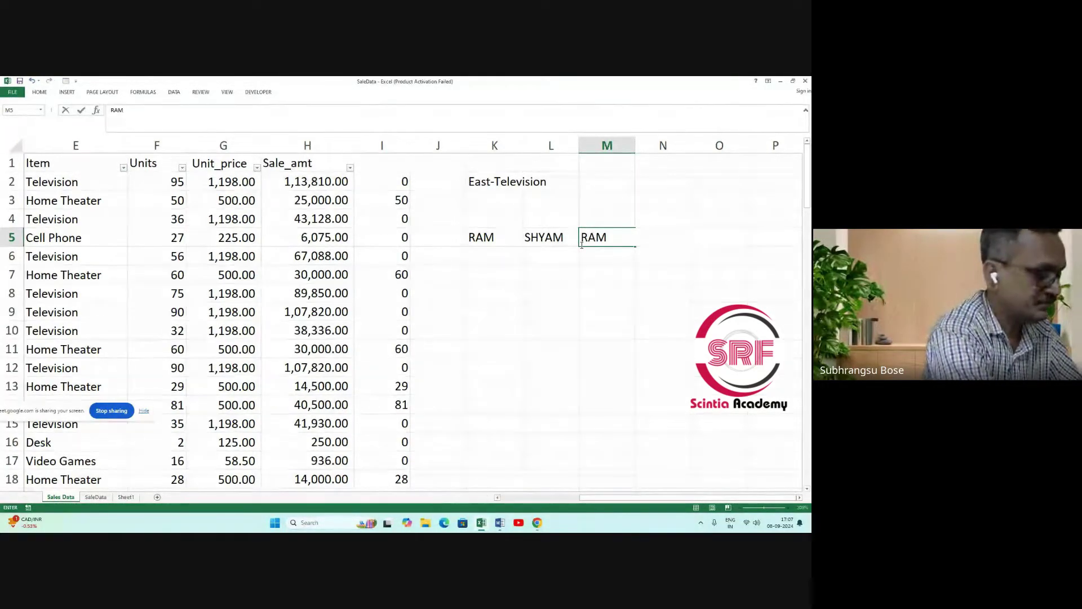
pyautogui.write('-')
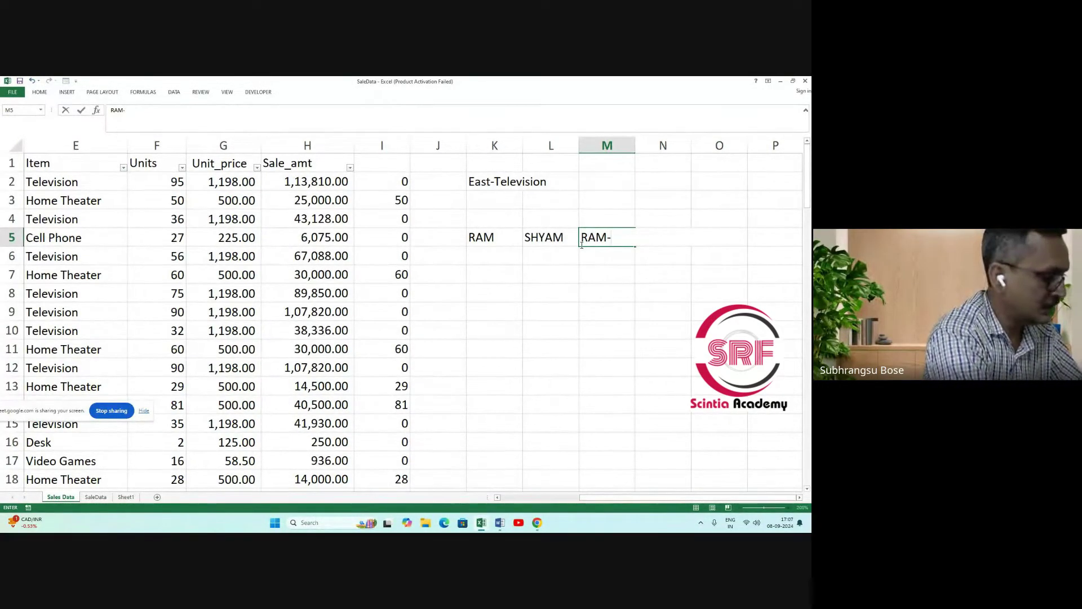
pyautogui.write('SHYAM')
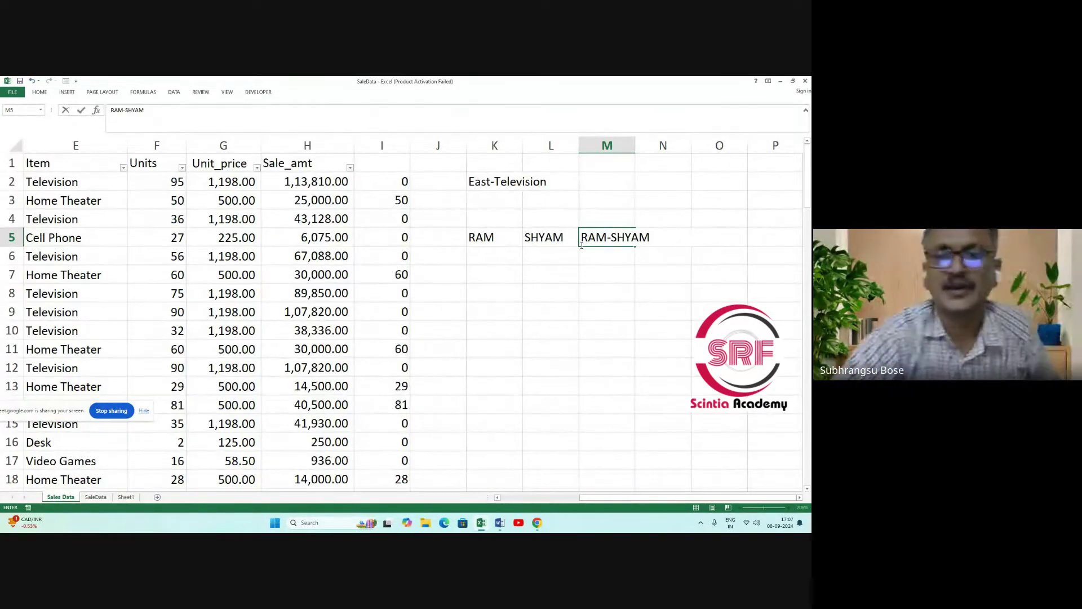
pyautogui.click(631, 298)
# Split M5's joined names into two cells with Text to Columns, using a hyphen as the only delimiter.
pyautogui.click(626, 236)
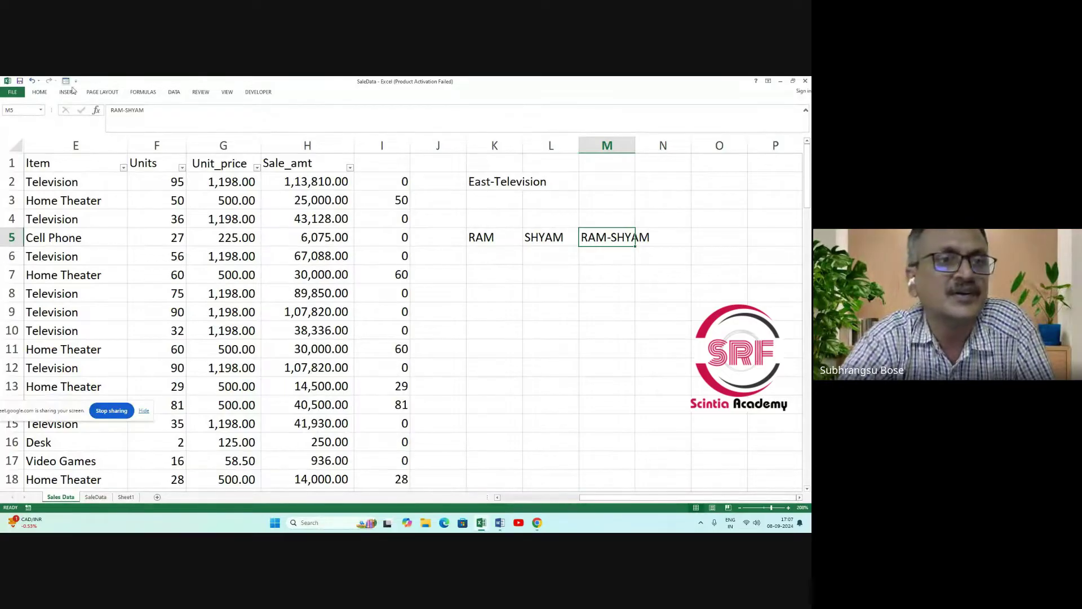
pyautogui.click(173, 92)
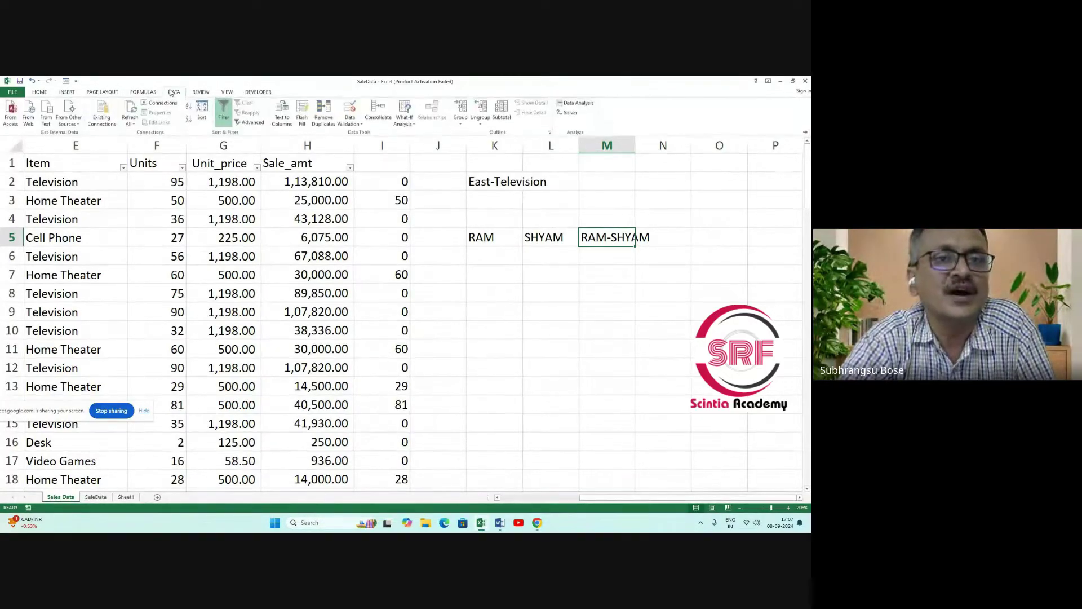
pyautogui.click(282, 119)
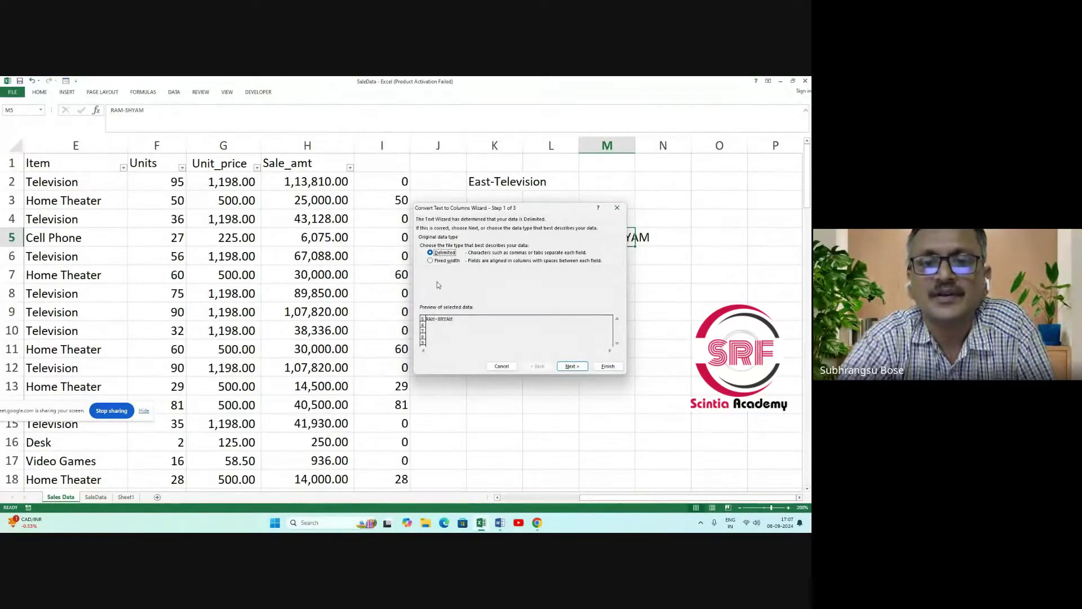
pyautogui.click(566, 367)
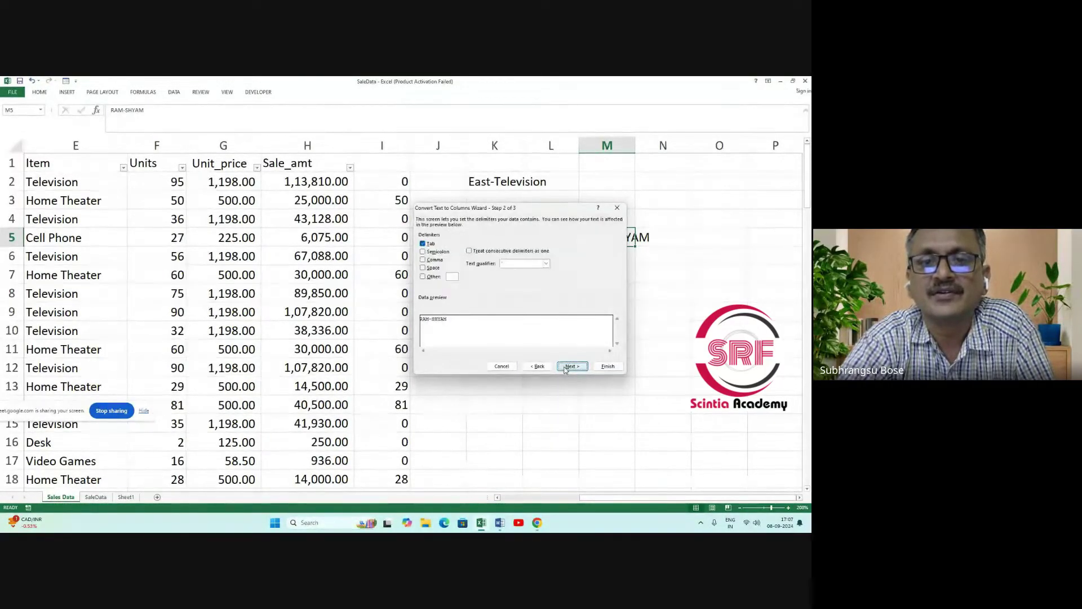
pyautogui.click(423, 244)
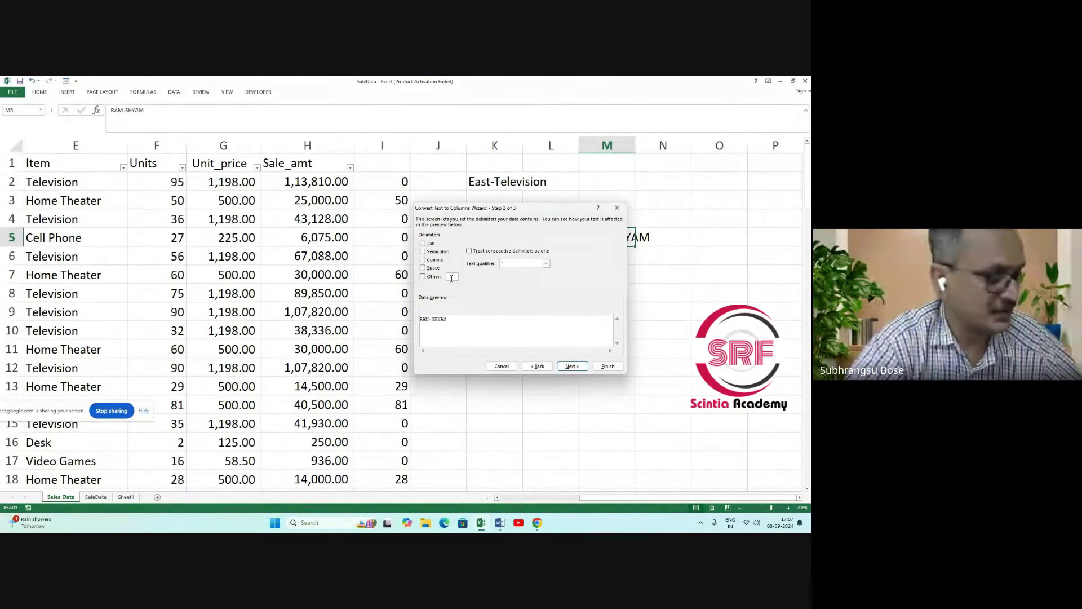
pyautogui.write('-')
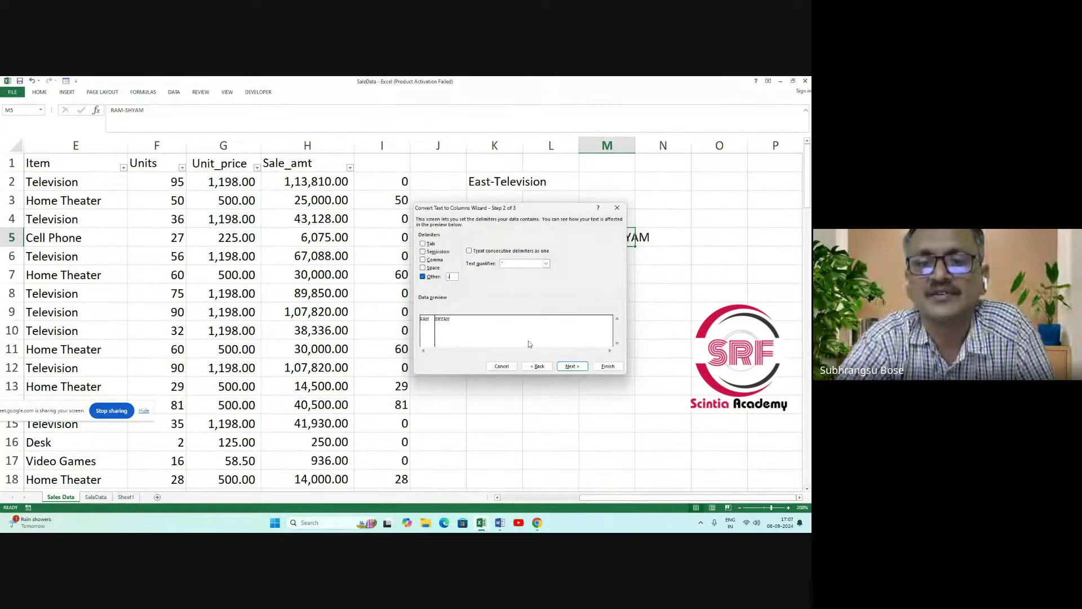
pyautogui.click(571, 366)
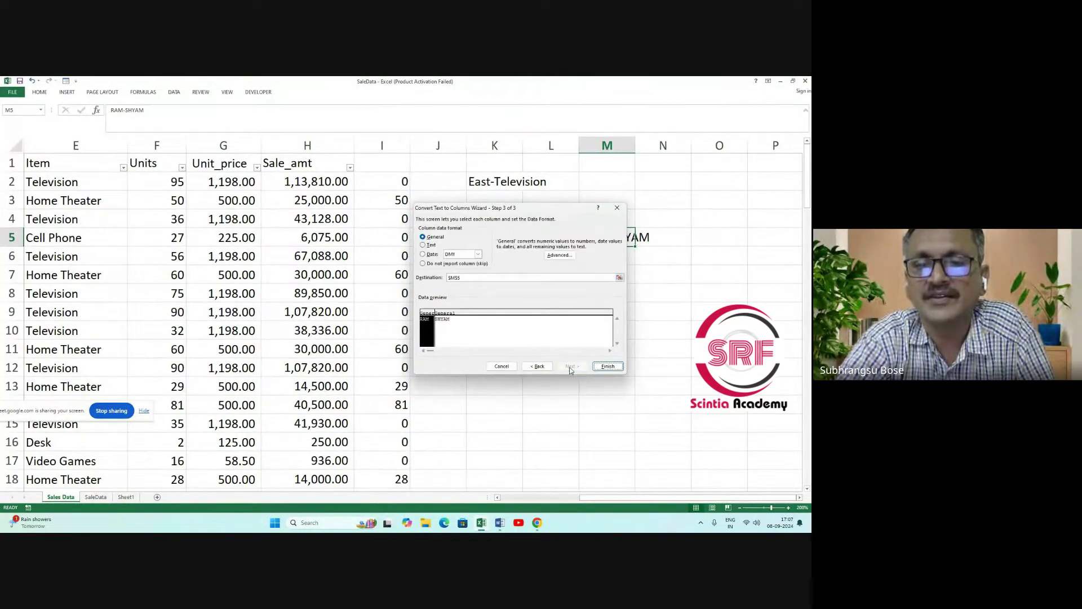
pyautogui.click(608, 366)
pyautogui.click(602, 258)
pyautogui.moveTo(598, 238); pyautogui.dragTo(662, 257)
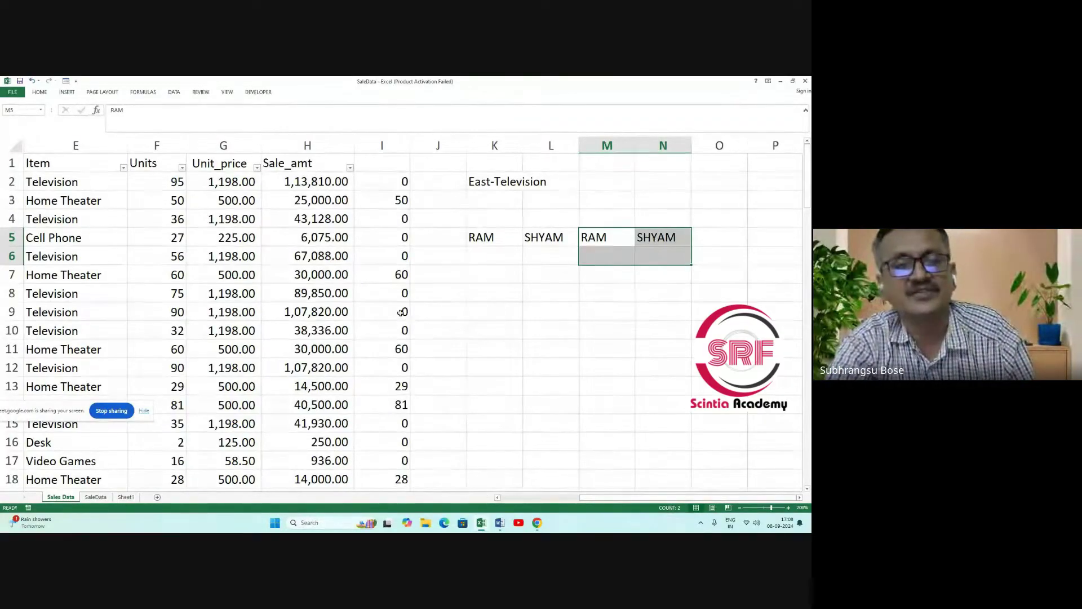
# Undo the split of M5 and replace the hyphen between the two names with a semicolon.
pyautogui.click(31, 81)
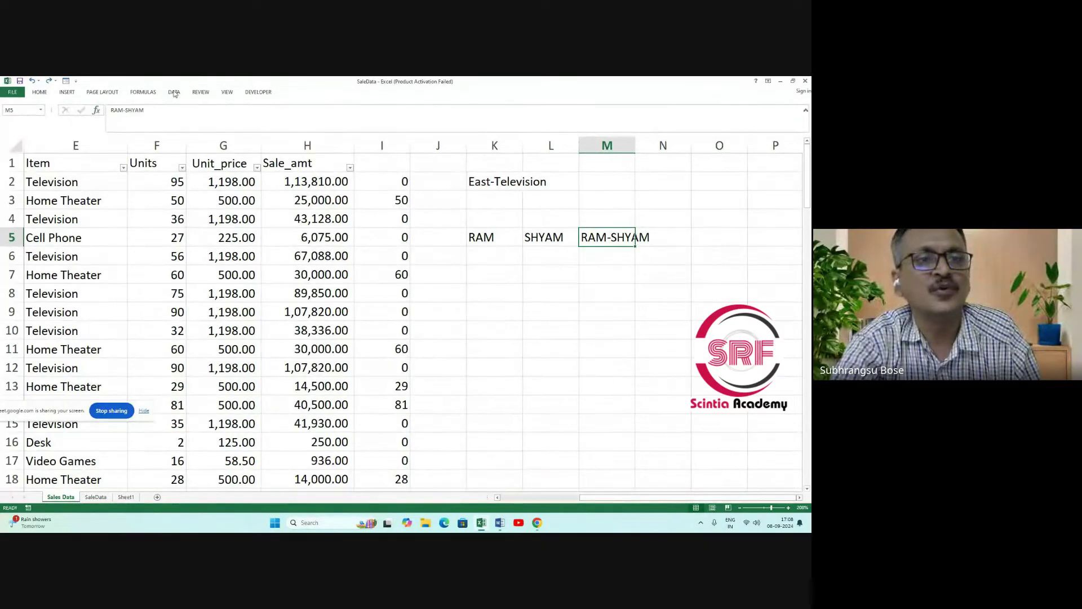
pyautogui.click(617, 299)
pyautogui.click(605, 238)
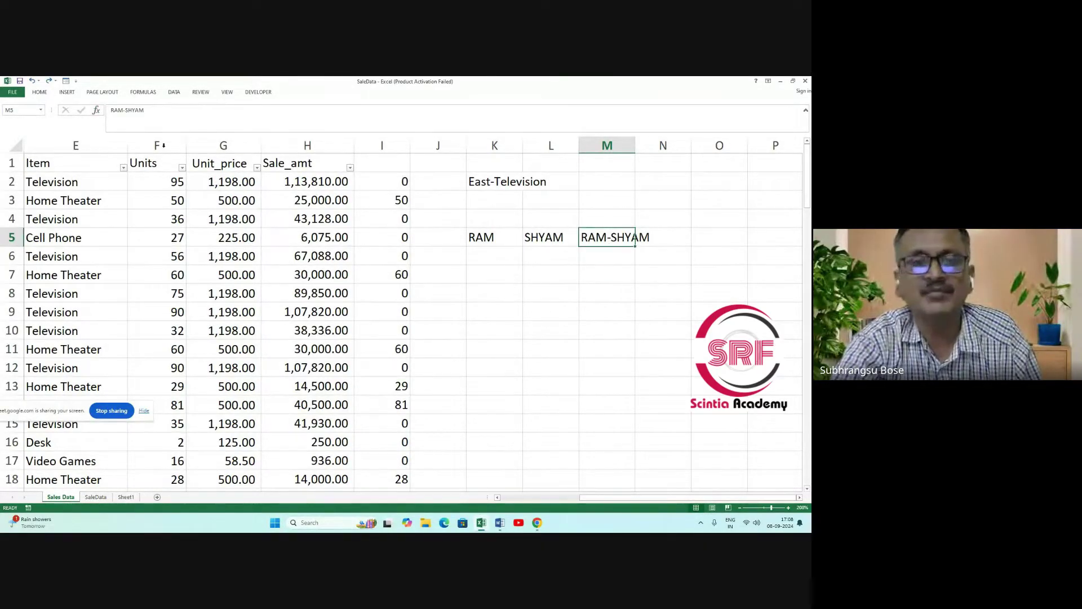
pyautogui.click(141, 128)
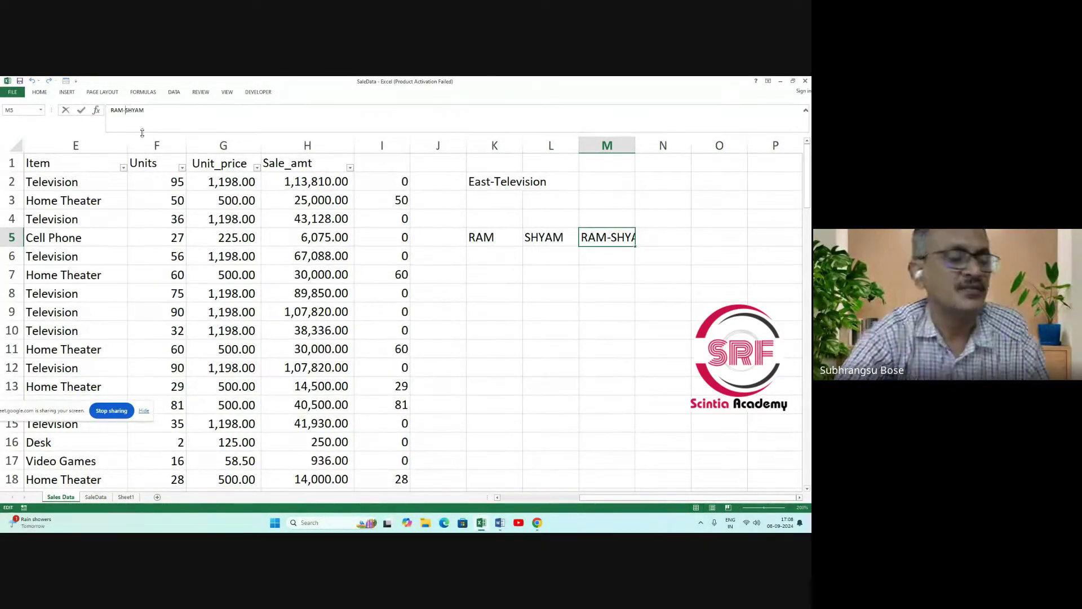
pyautogui.press('BackSpace')
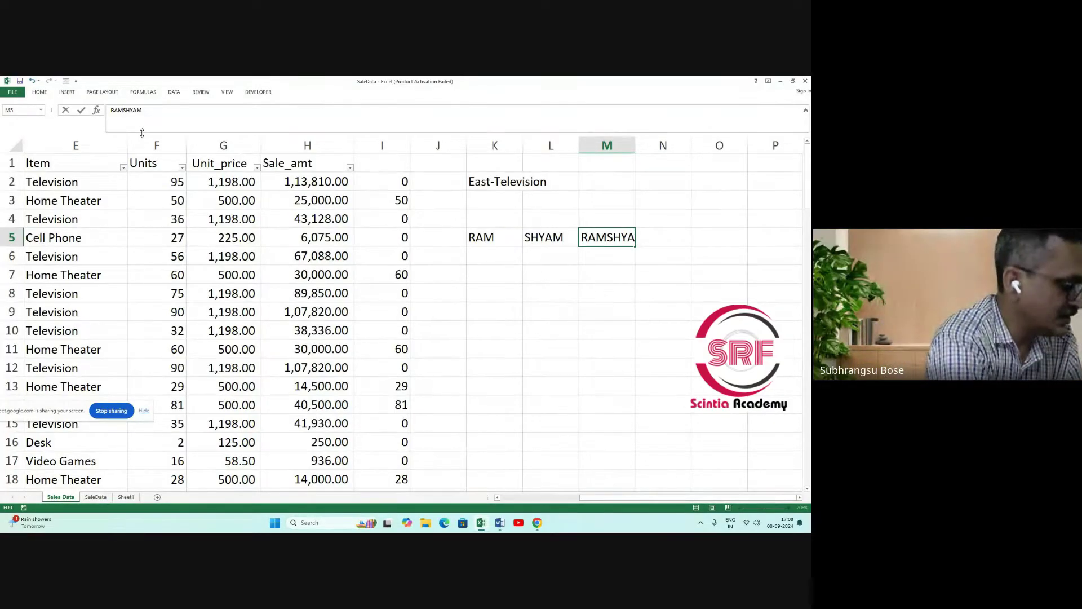
pyautogui.write(';')
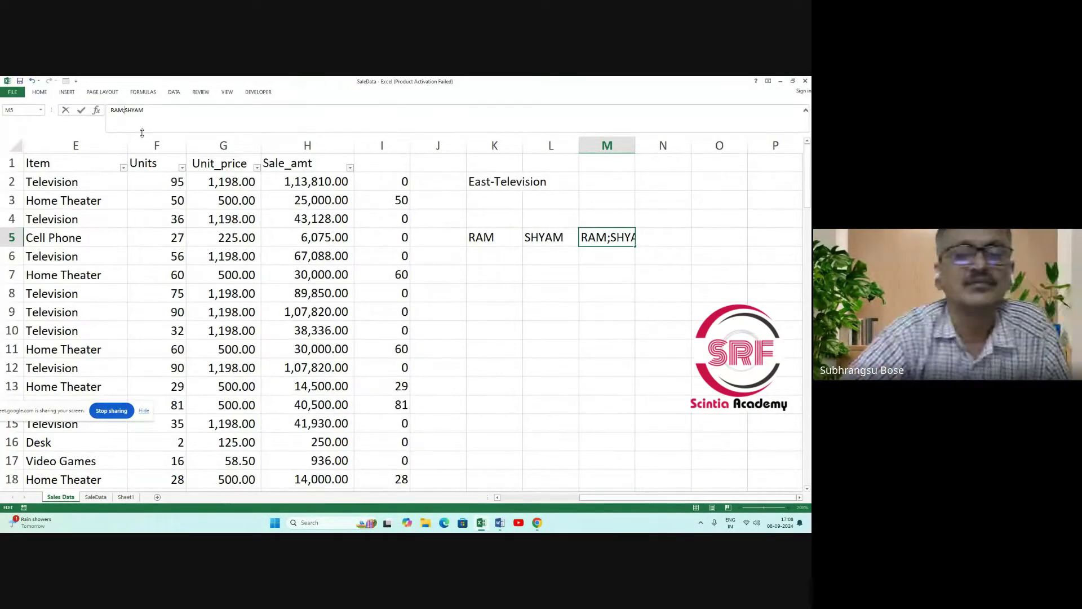
pyautogui.click(602, 398)
pyautogui.click(629, 232)
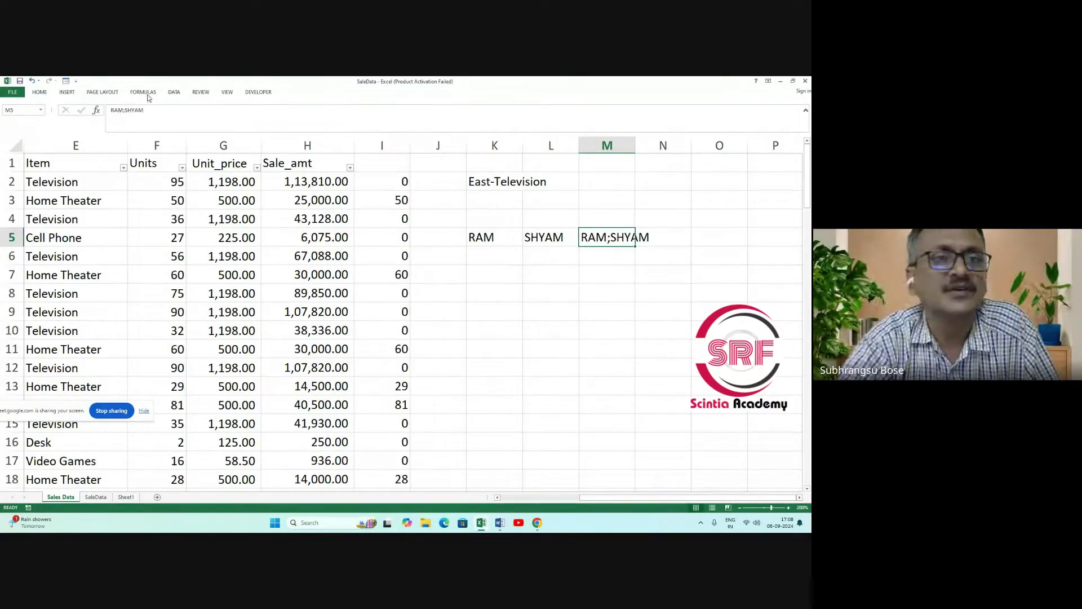
# Split M5 with Text to Columns, using Semicolon as the delimiter instead of the custom hyphen.
pyautogui.click(173, 93)
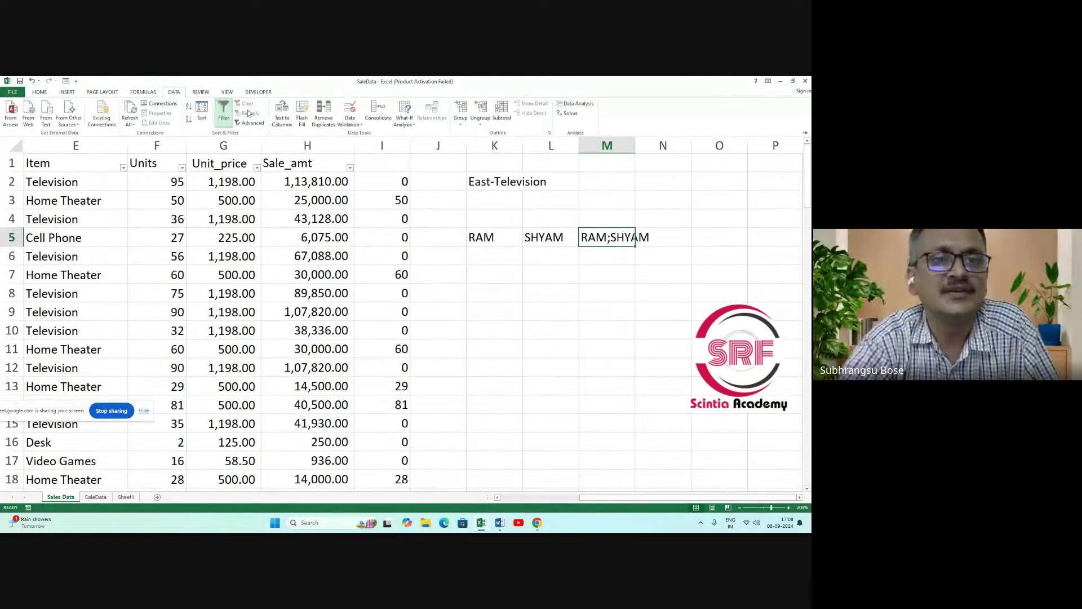
pyautogui.click(282, 118)
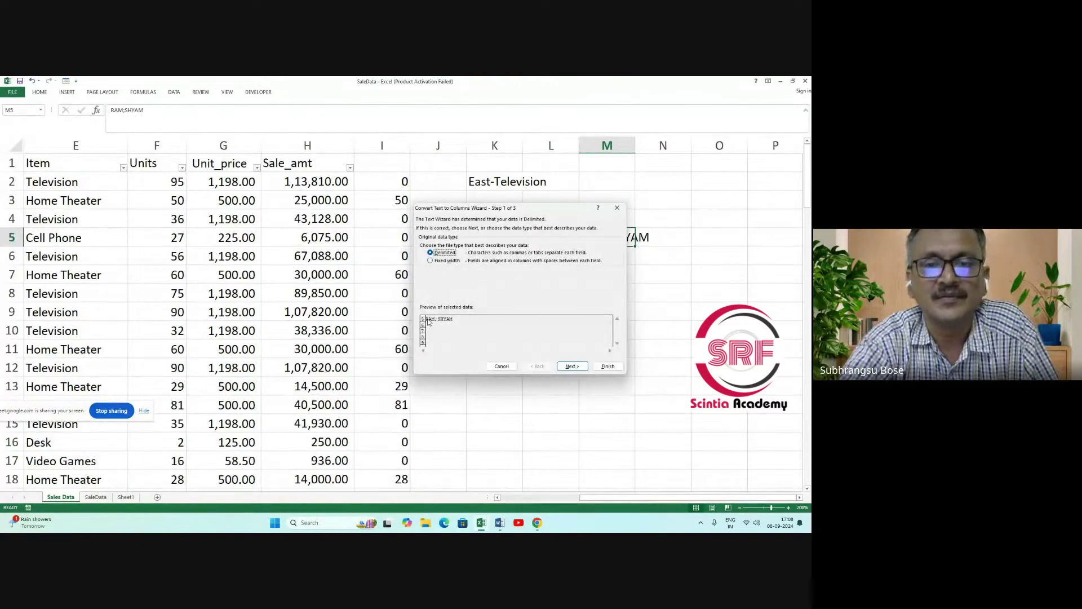
pyautogui.click(572, 366)
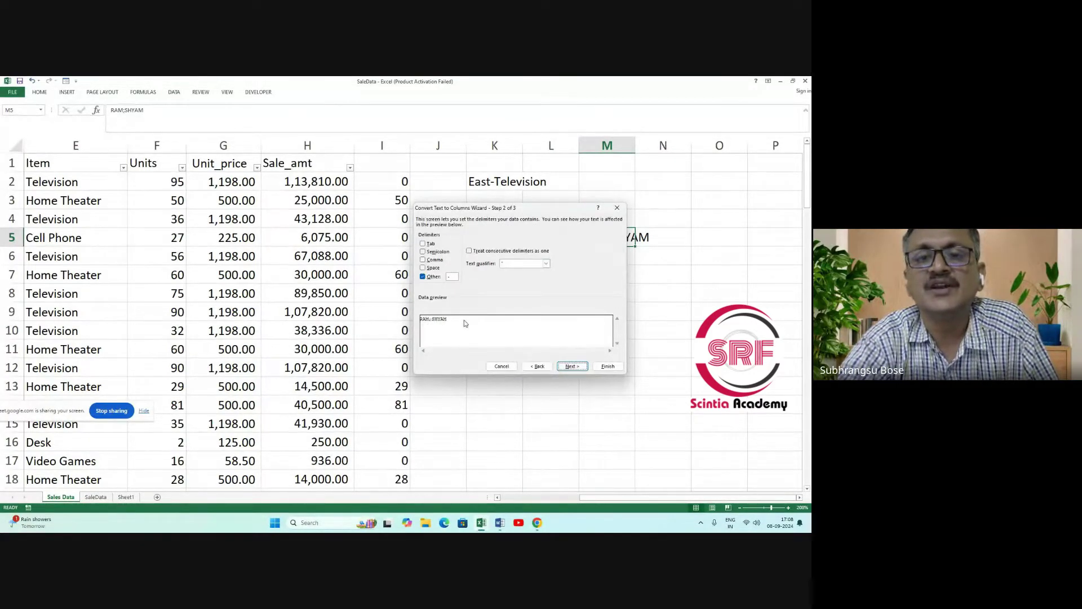
pyautogui.click(424, 252)
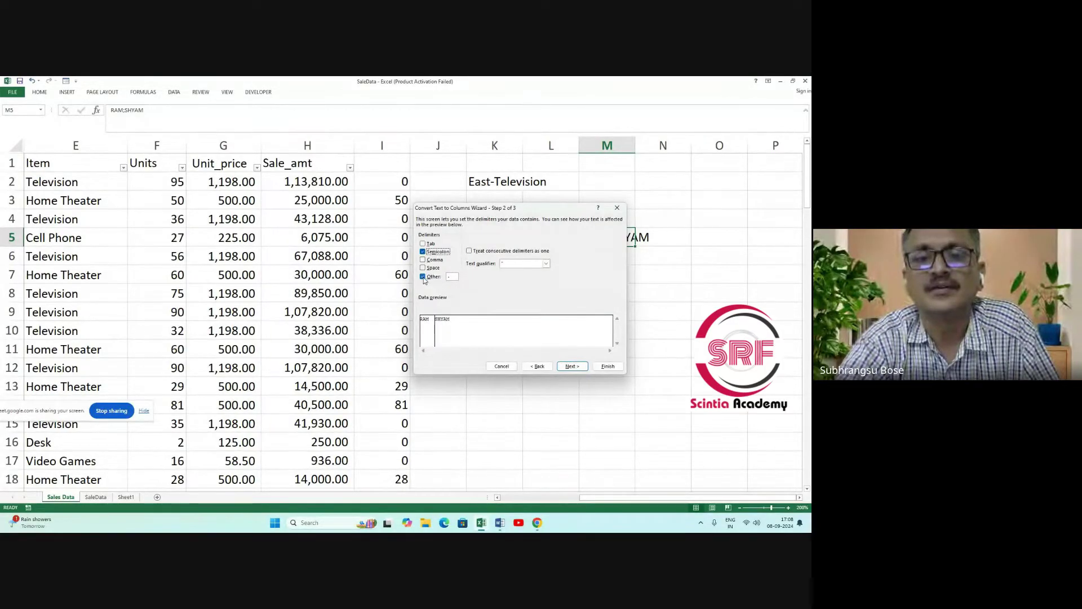
pyautogui.click(426, 278)
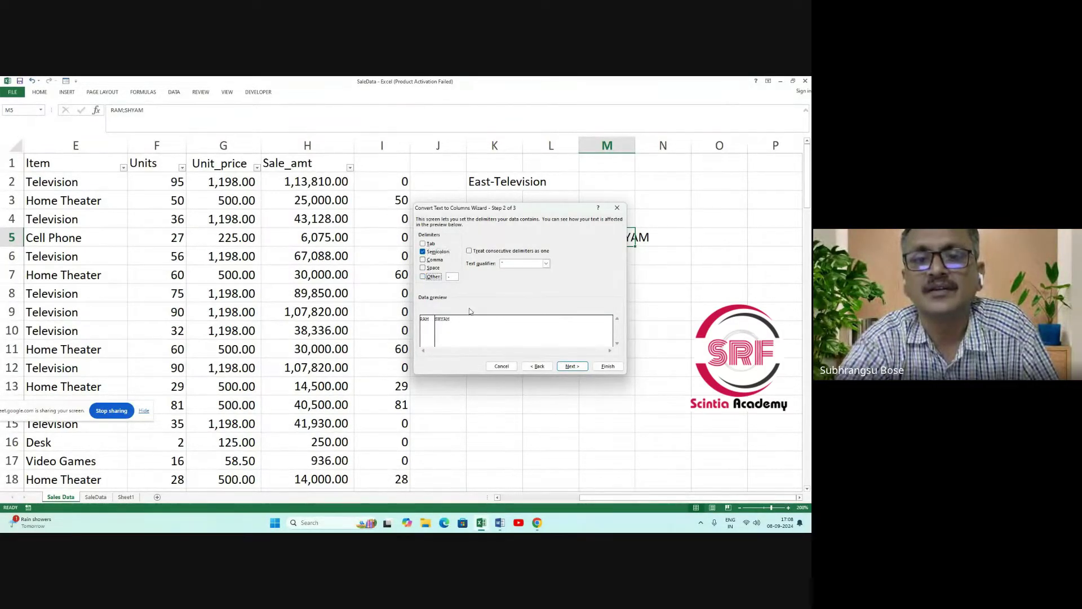
pyautogui.click(573, 367)
pyautogui.click(603, 367)
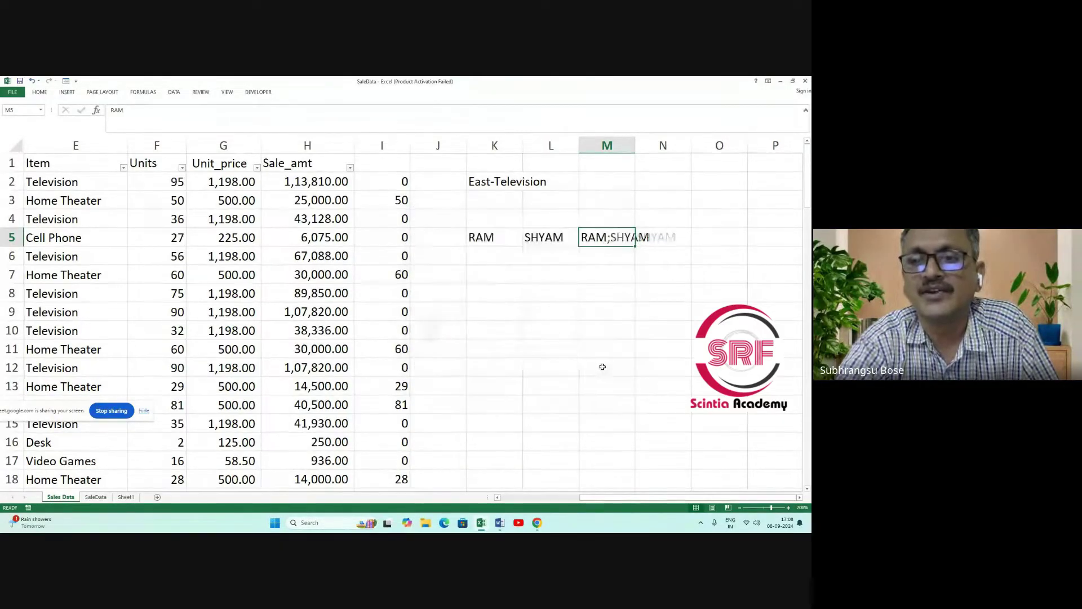
pyautogui.click(577, 384)
pyautogui.click(615, 244)
pyautogui.click(647, 245)
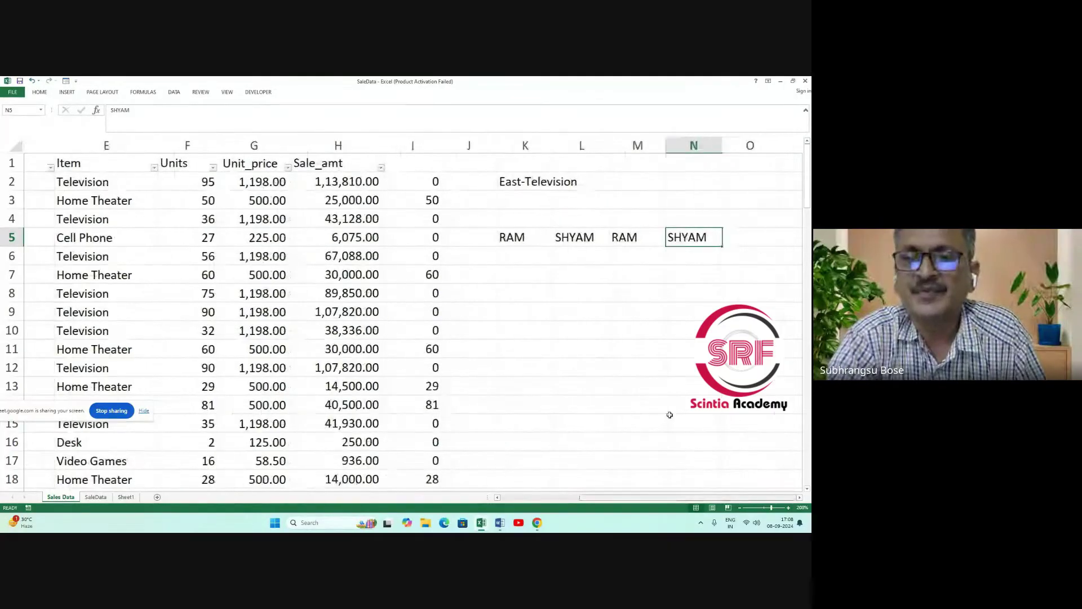
# Clear the sample names from the range K5:N6.
pyautogui.hscroll(1, 563, 310)
pyautogui.moveTo(484, 237); pyautogui.dragTo(645, 280)
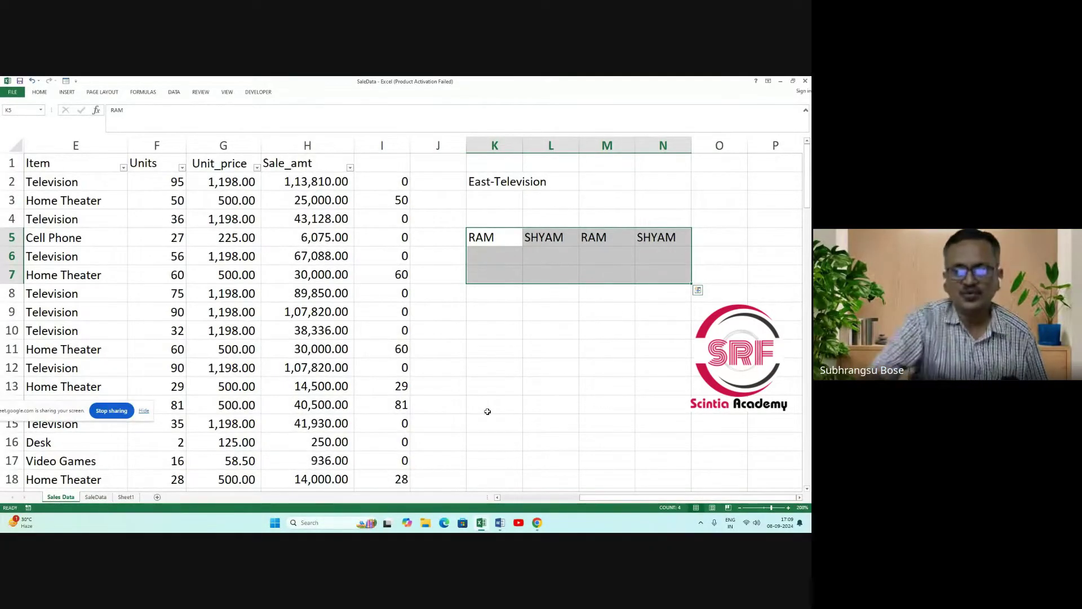
pyautogui.click(173, 91)
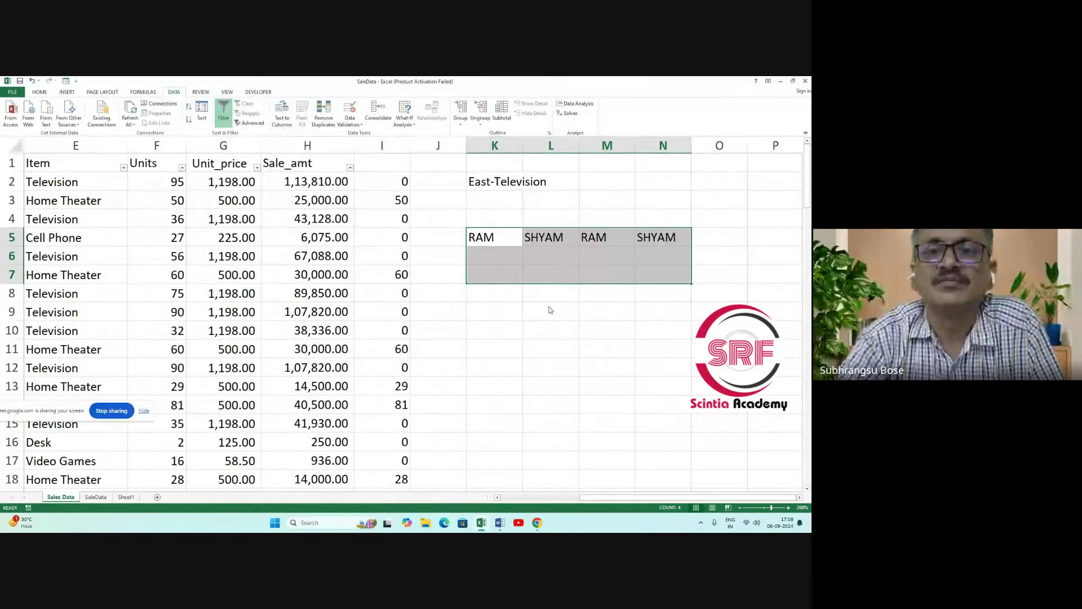
pyautogui.click(530, 308)
pyautogui.click(502, 308)
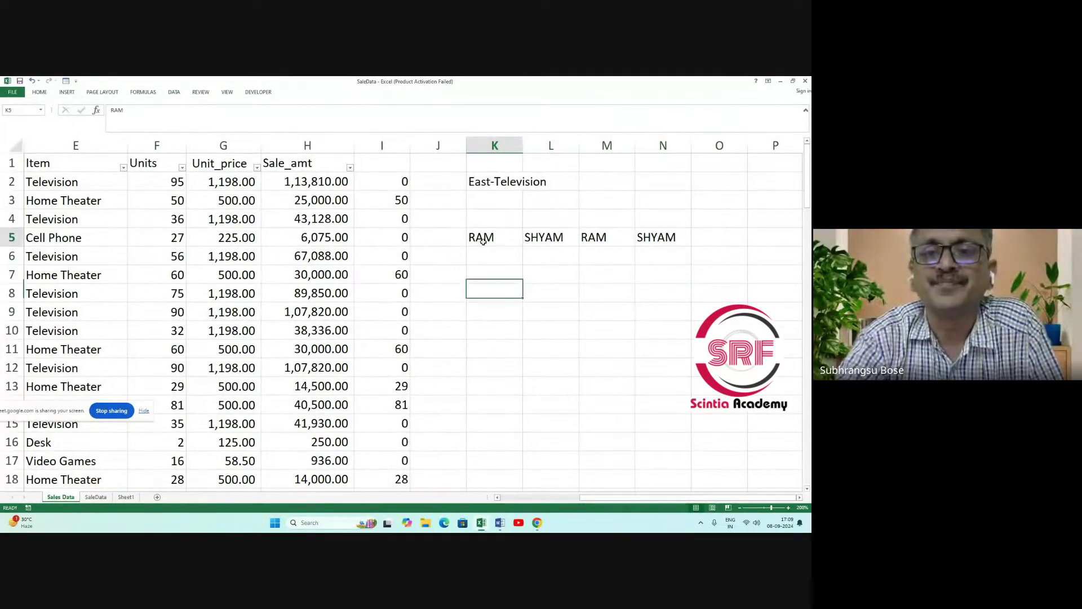
pyautogui.moveTo(483, 242); pyautogui.dragTo(681, 257)
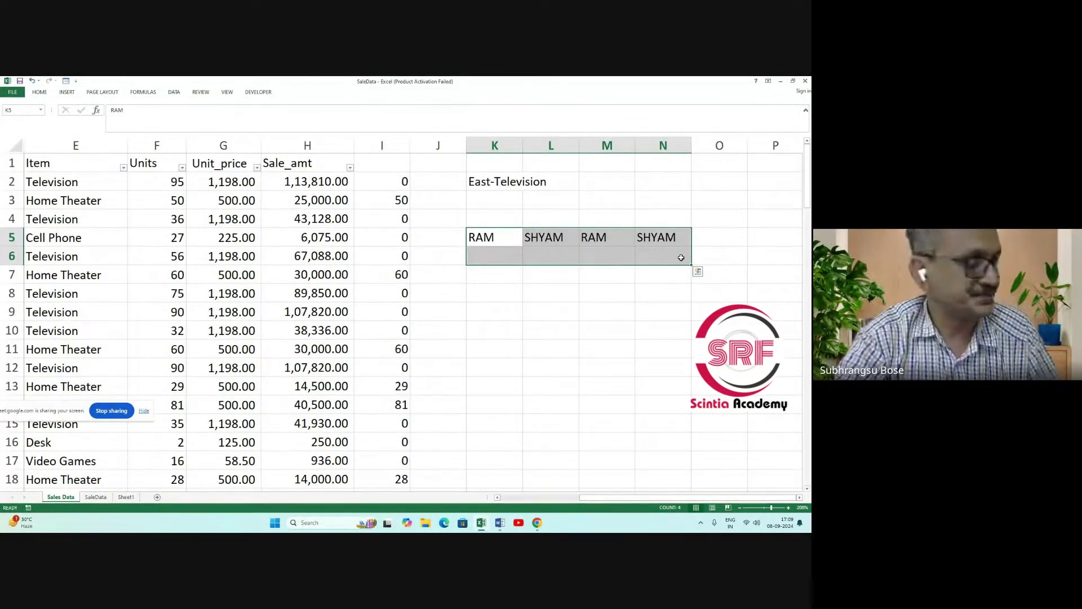
pyautogui.press('Delete')
pyautogui.click(568, 294)
# Begin a new formula in cell M2, beside the East-Television key.
pyautogui.click(498, 189)
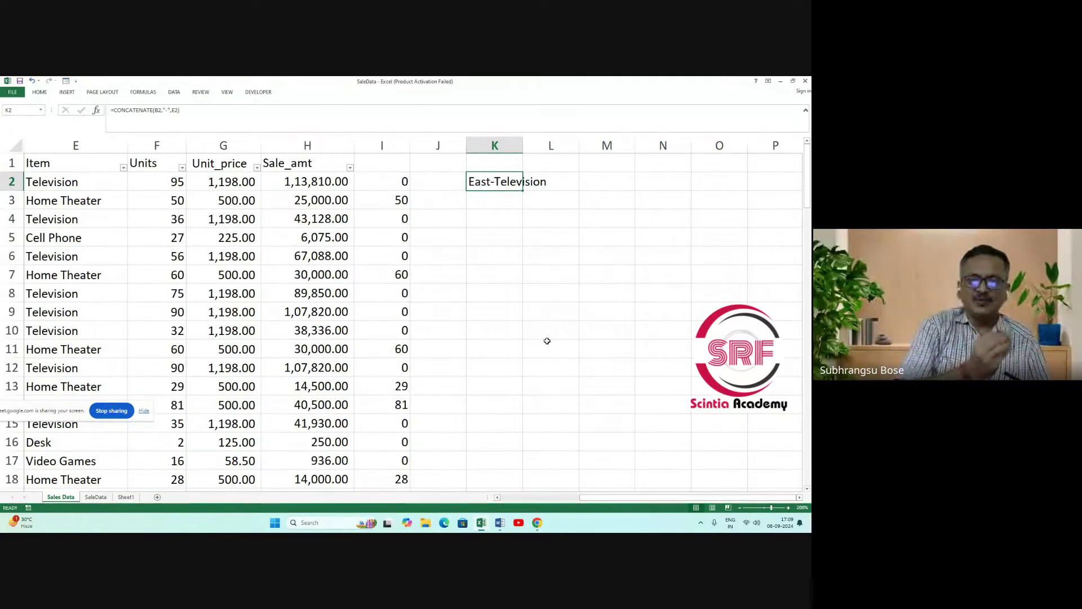
pyautogui.click(598, 180)
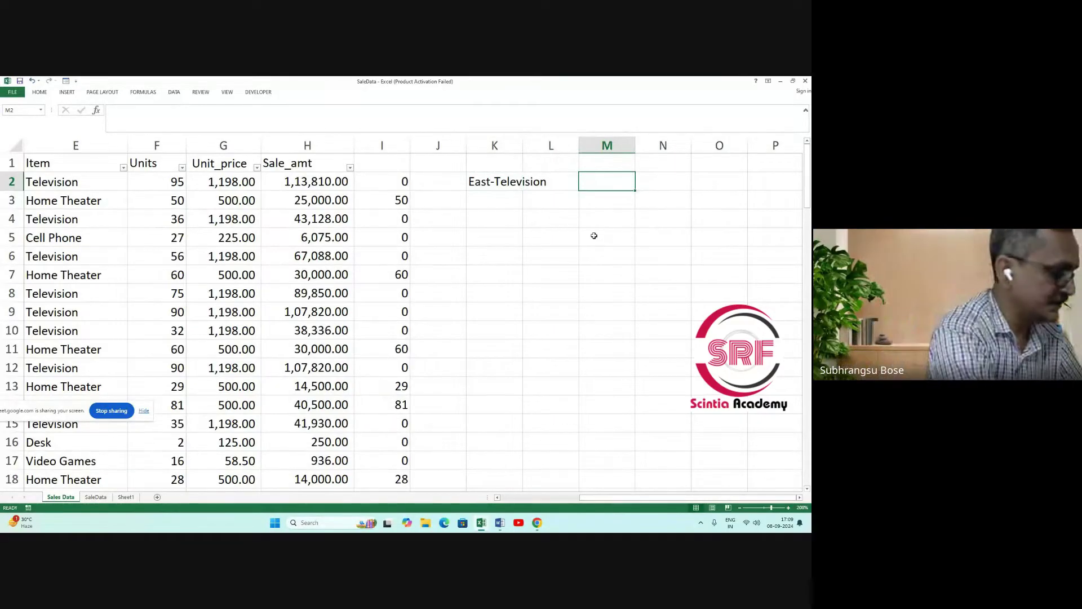
pyautogui.write('=')
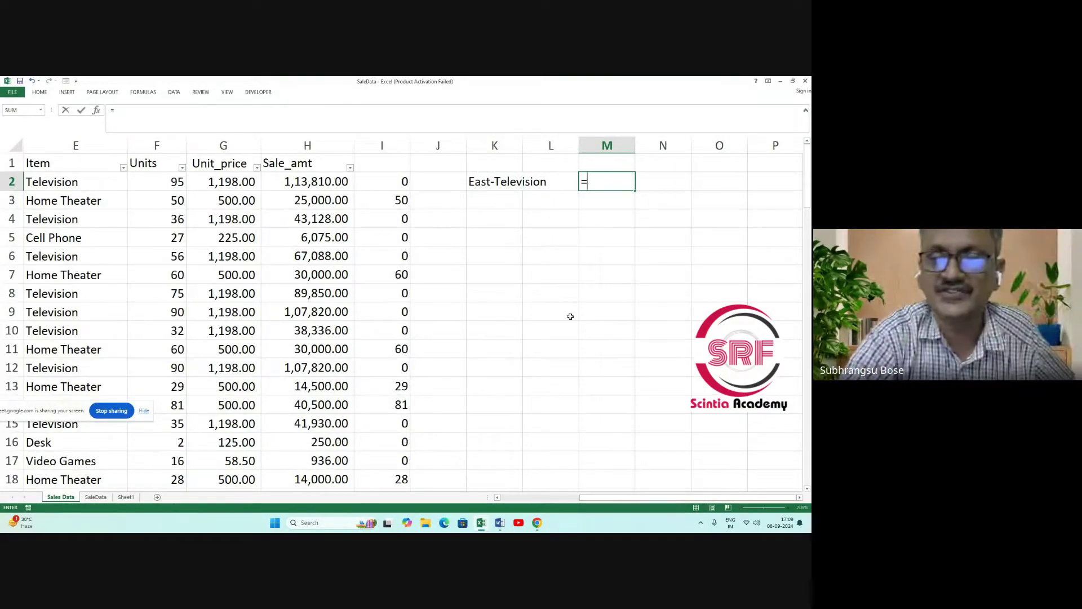
pyautogui.moveTo(587, 498); pyautogui.dragTo(500, 502)
pyautogui.click(113, 183)
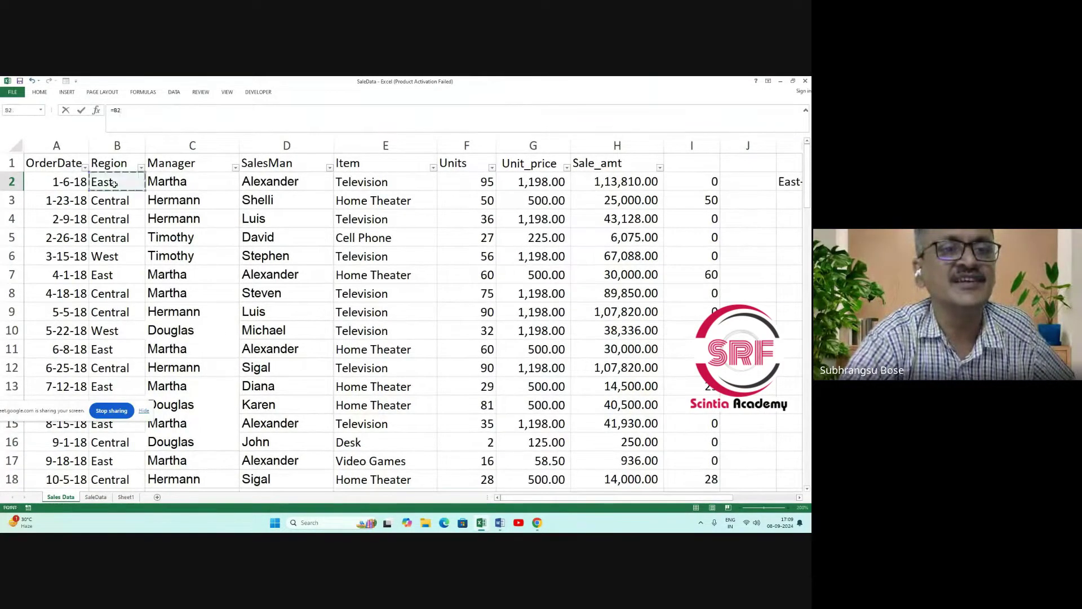
pyautogui.moveTo(726, 499); pyautogui.dragTo(789, 509)
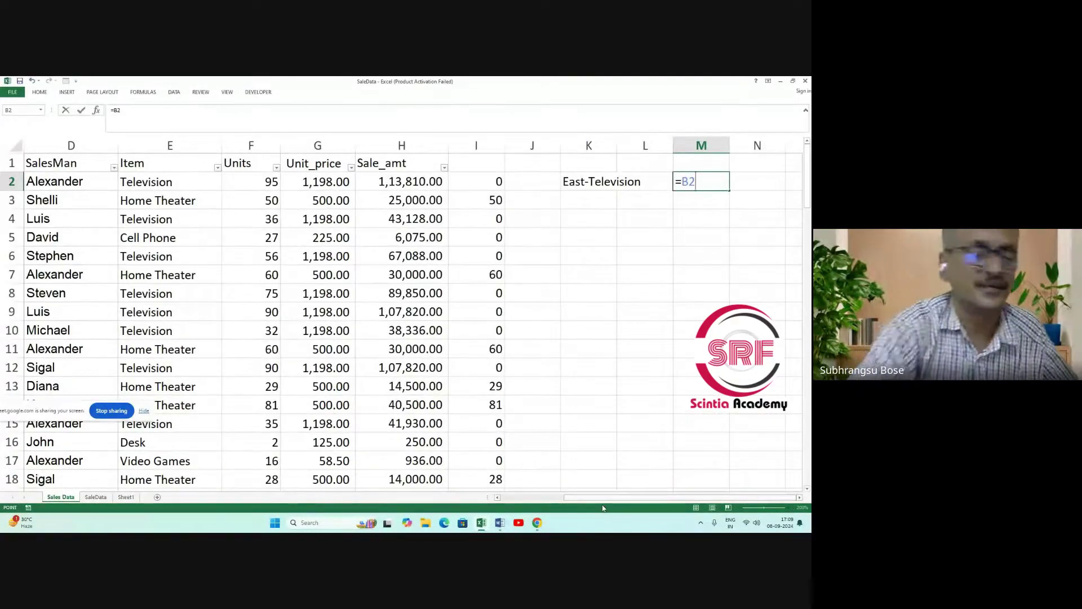
pyautogui.press('BackSpace')
pyautogui.press('BackSpace')
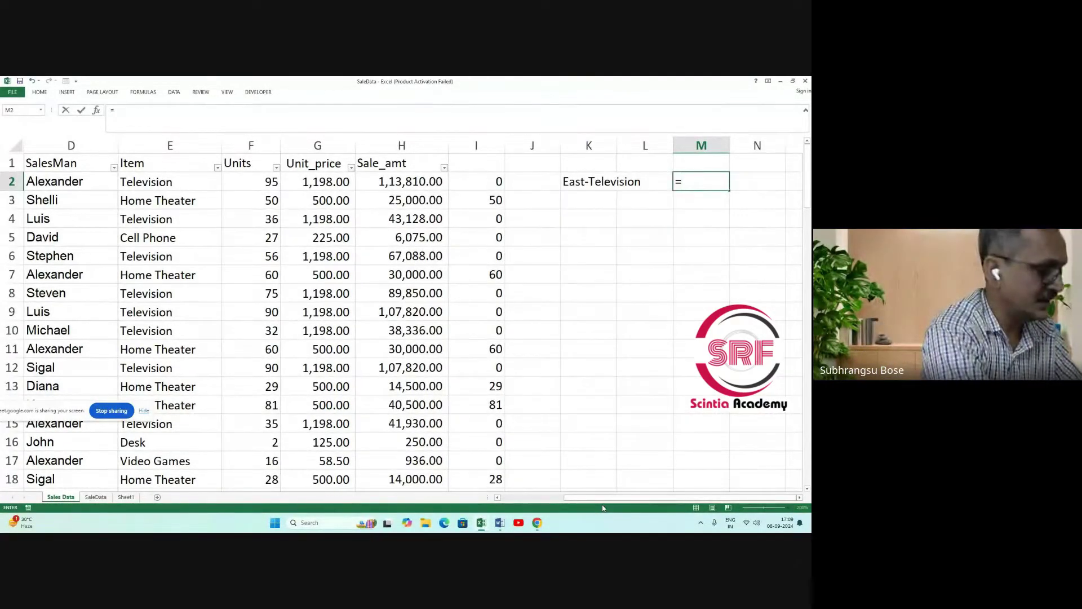
# Complete the formula in M2 as =LEFT(B2,1) to extract the first letter of the region.
pyautogui.write('LE')
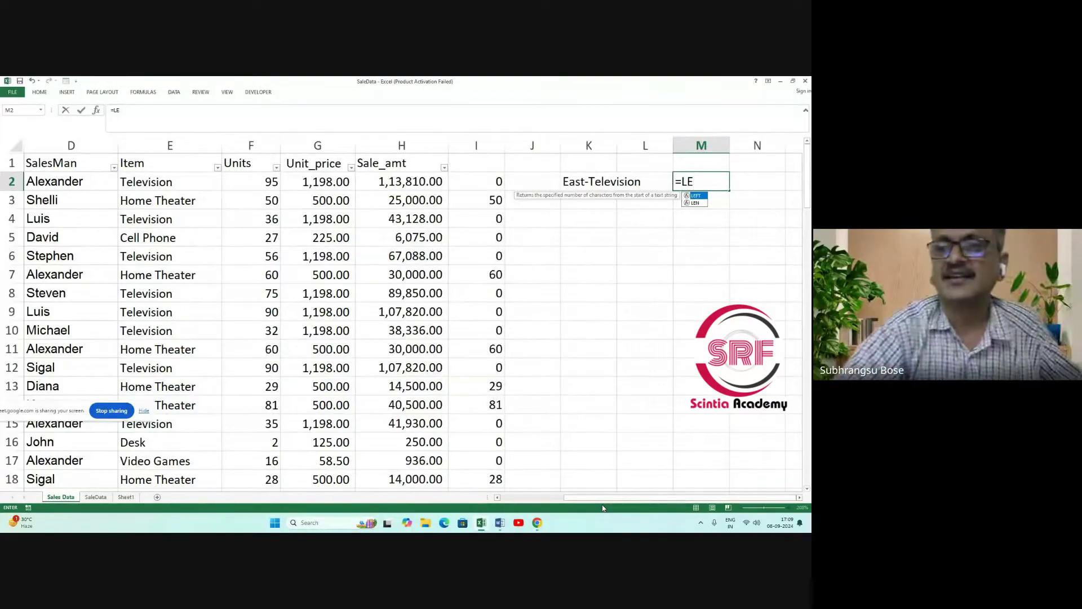
pyautogui.doubleClick(698, 196)
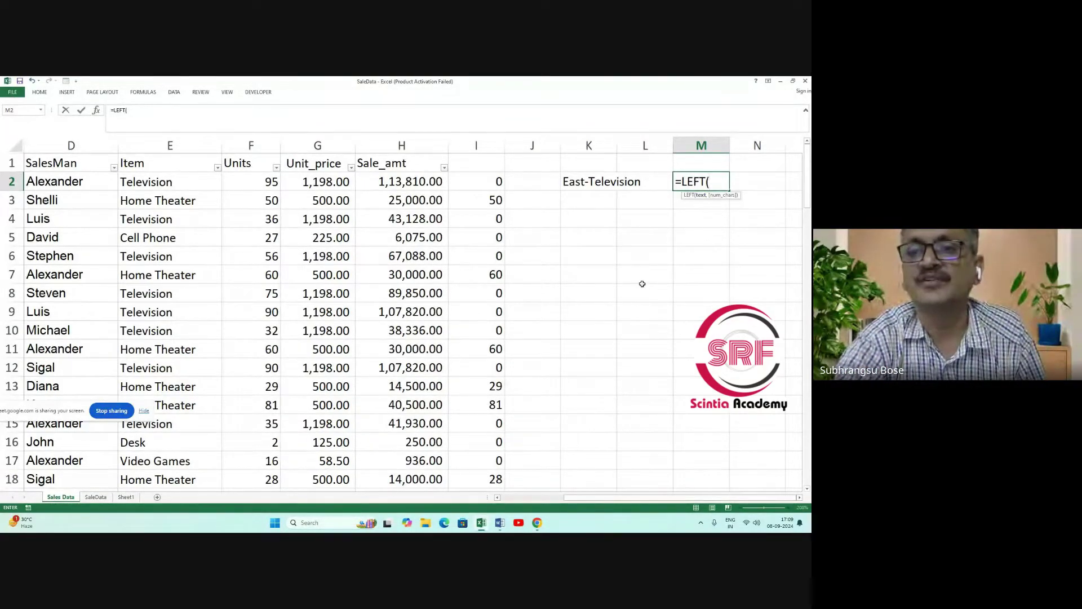
pyautogui.moveTo(566, 498); pyautogui.dragTo(499, 498)
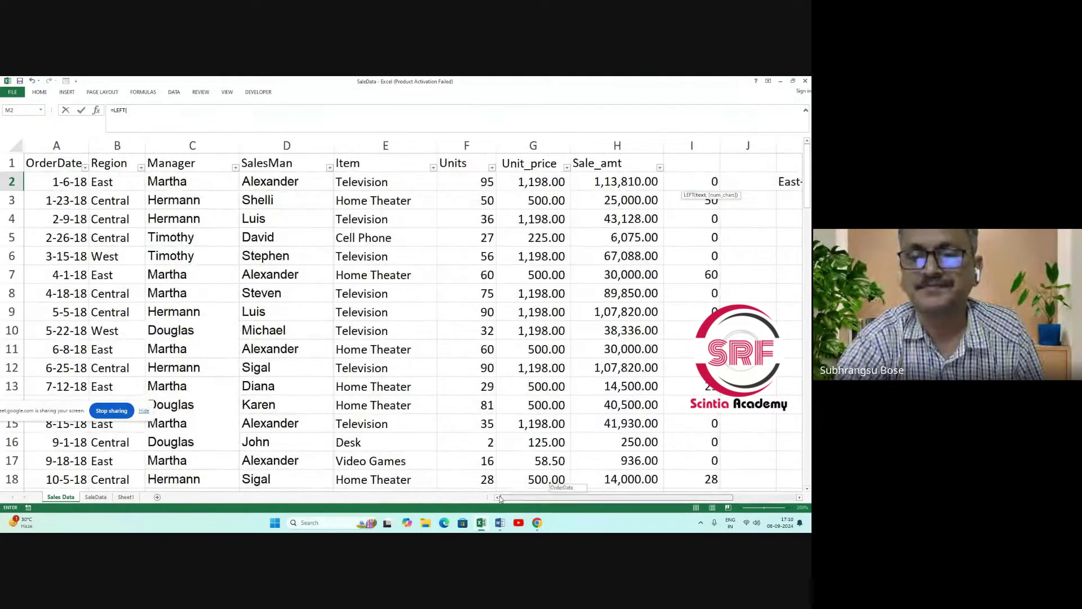
pyautogui.click(101, 180)
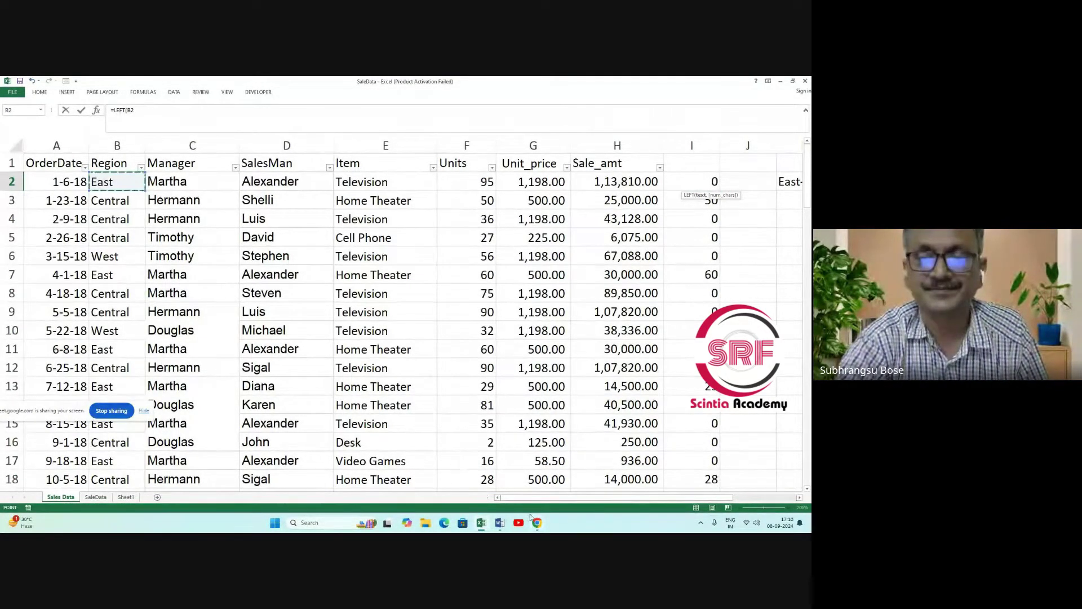
pyautogui.moveTo(520, 499); pyautogui.dragTo(583, 499)
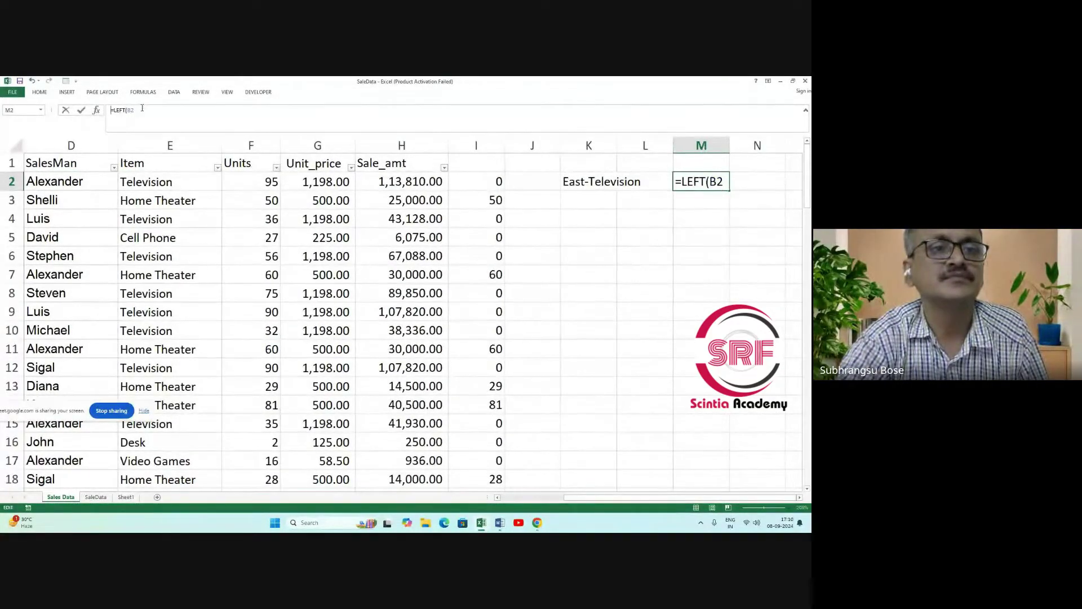
pyautogui.click(140, 112)
pyautogui.write(',')
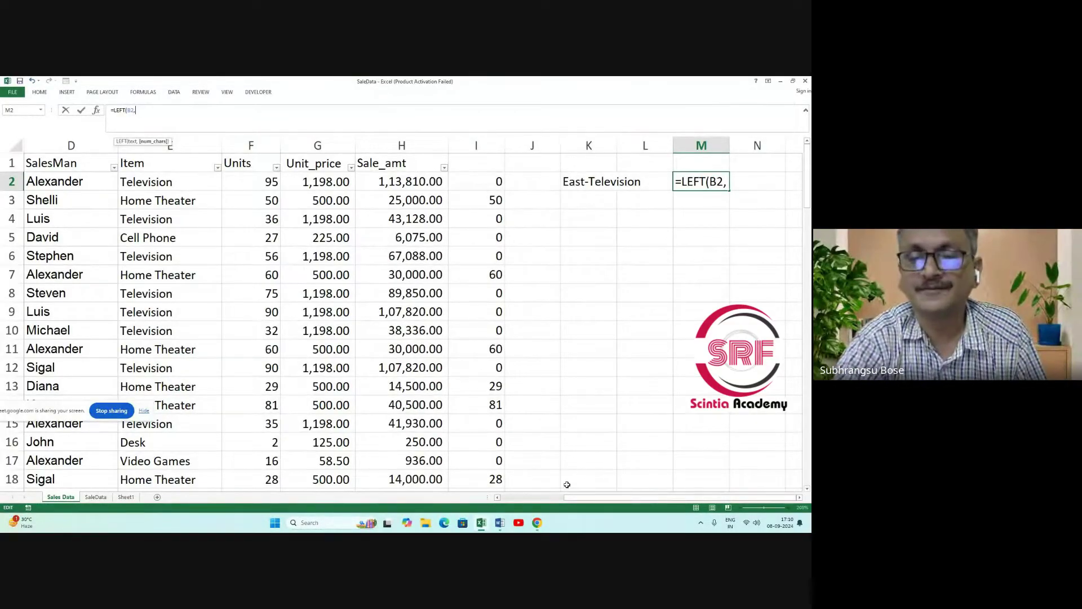
pyautogui.moveTo(580, 498); pyautogui.dragTo(512, 497)
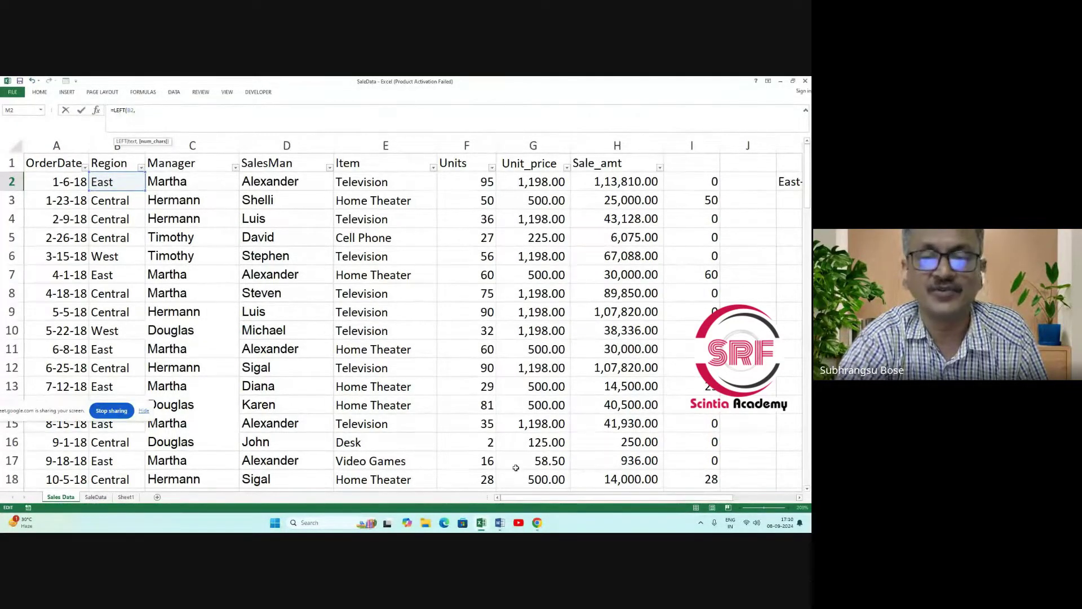
pyautogui.moveTo(512, 497); pyautogui.dragTo(575, 497)
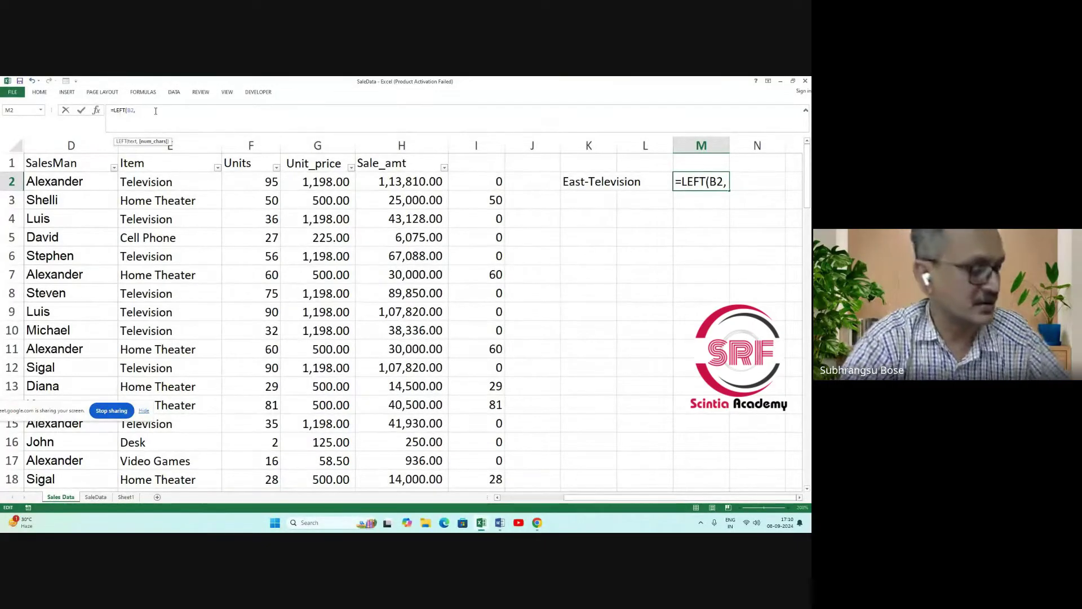
pyautogui.write('1')
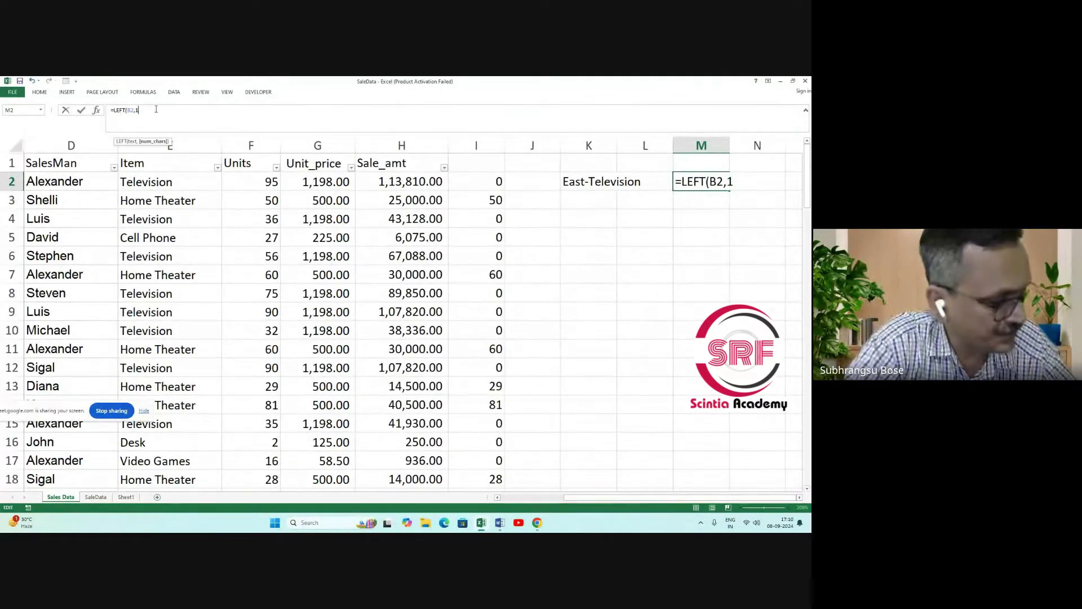
pyautogui.write(')')
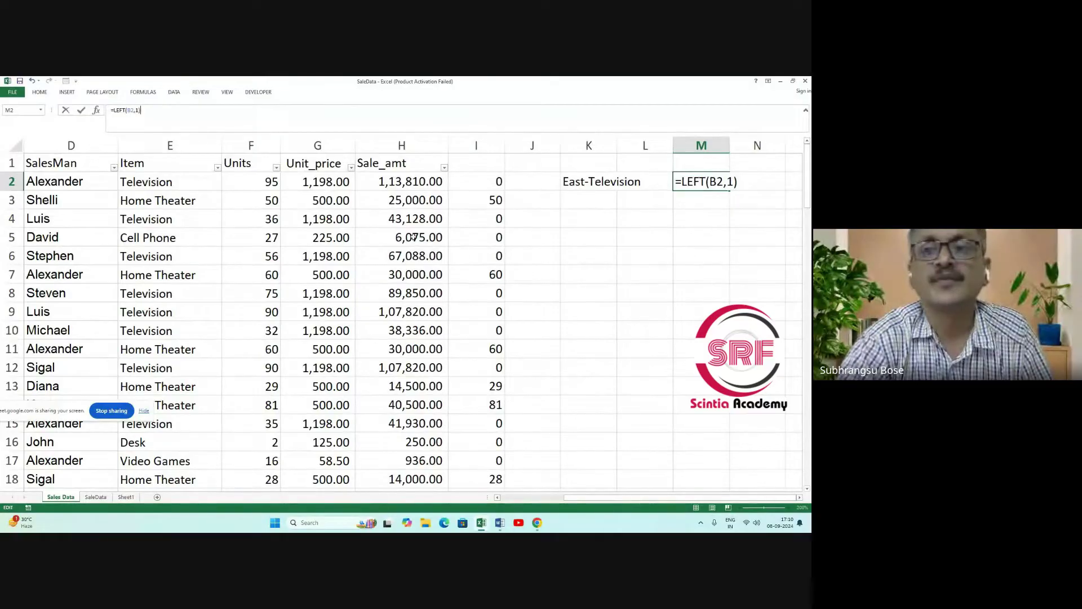
pyautogui.click(606, 288)
# Change the number of characters extracted by the LEFT formula in M2 to 2.
pyautogui.click(711, 182)
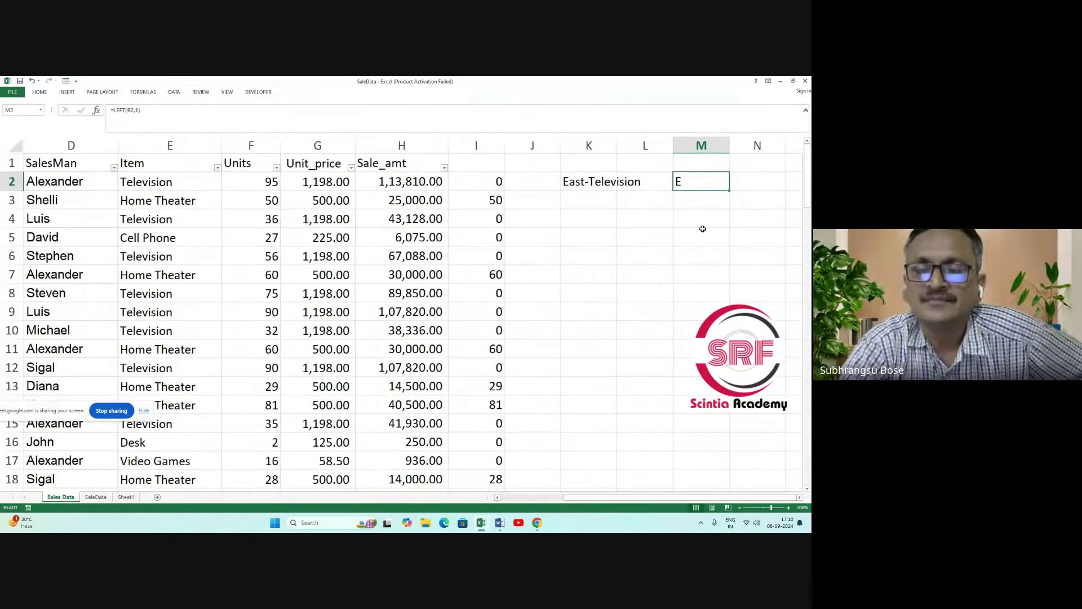
pyautogui.click(138, 110)
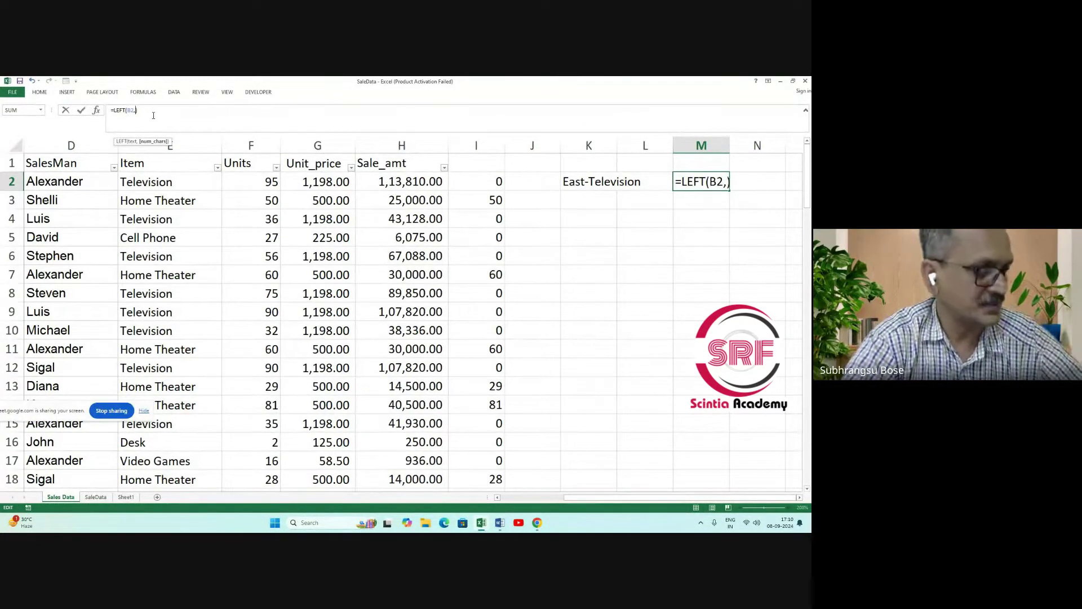
pyautogui.write('2')
pyautogui.click(638, 308)
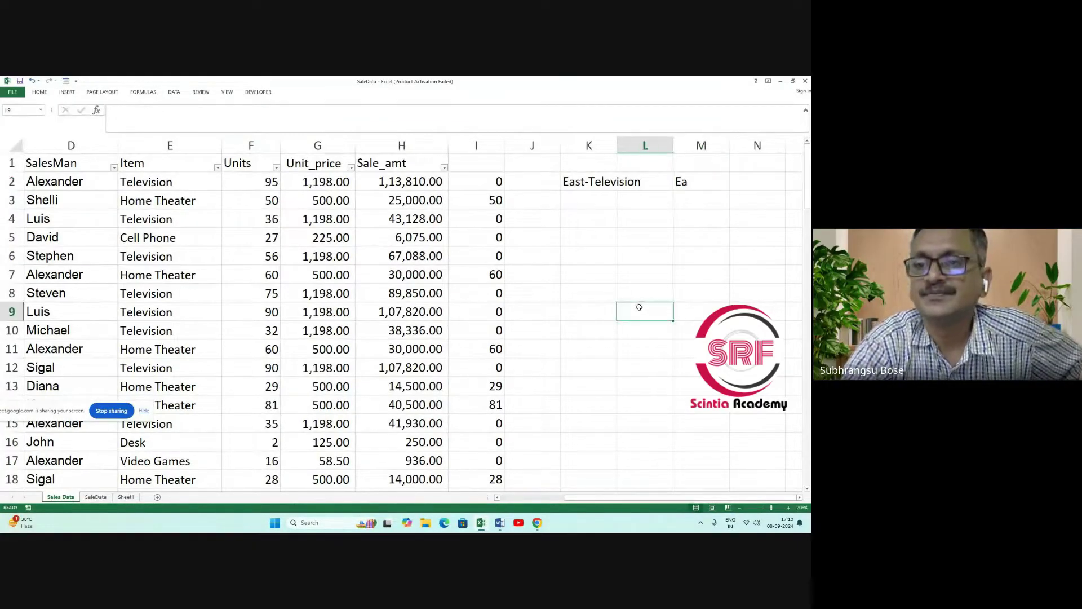
# Set the character count of the LEFT formula in M2 back to 1.
pyautogui.click(699, 176)
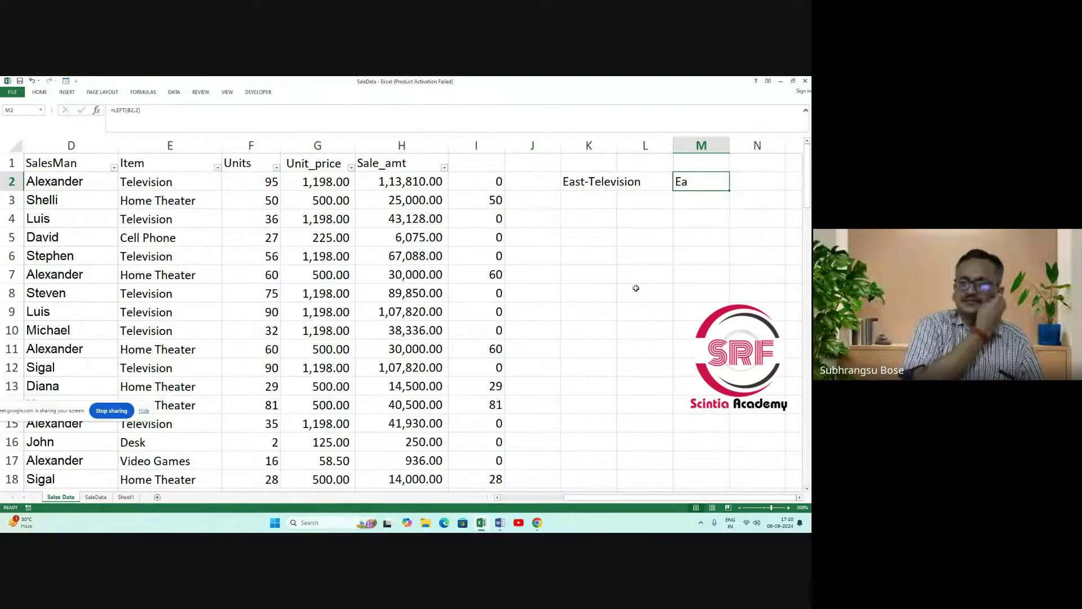
pyautogui.click(138, 110)
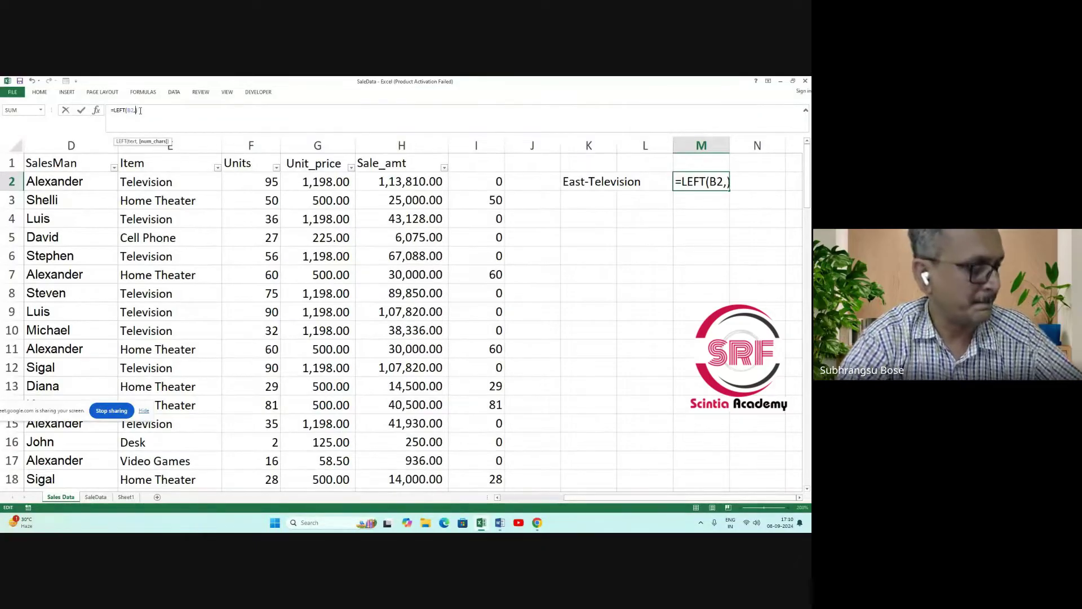
pyautogui.write('1')
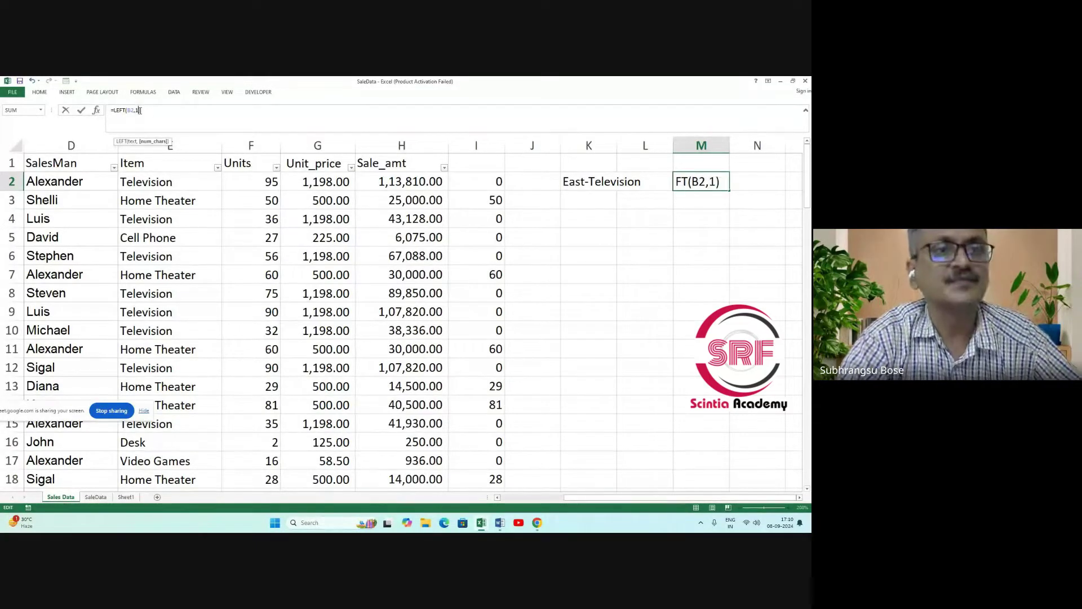
pyautogui.click(646, 235)
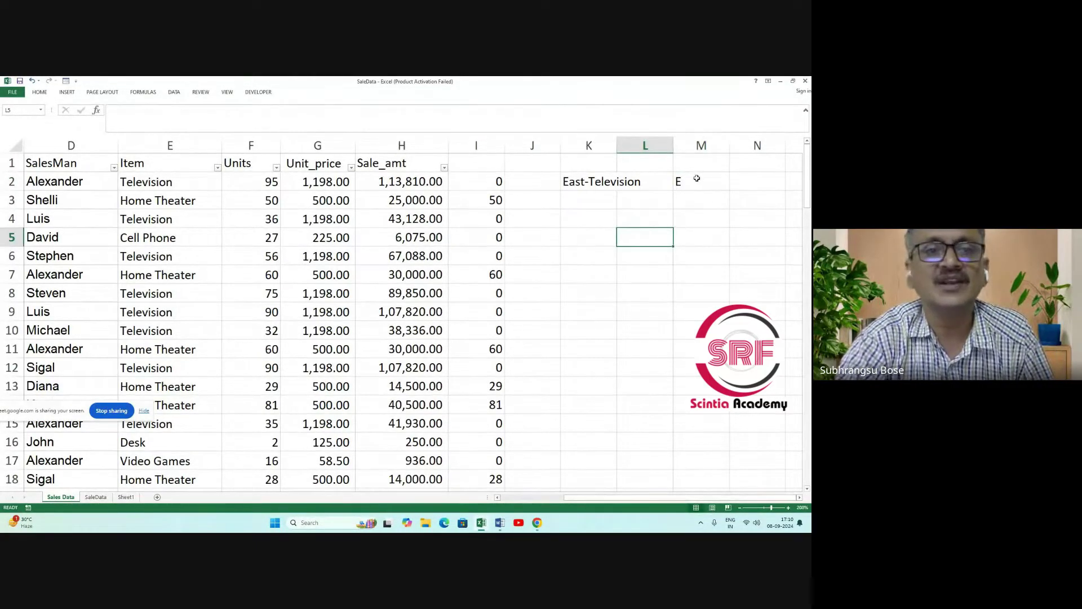
# Enter =LEFT(E2,1) in N2 to extract the first letter of the item name.
pyautogui.click(739, 185)
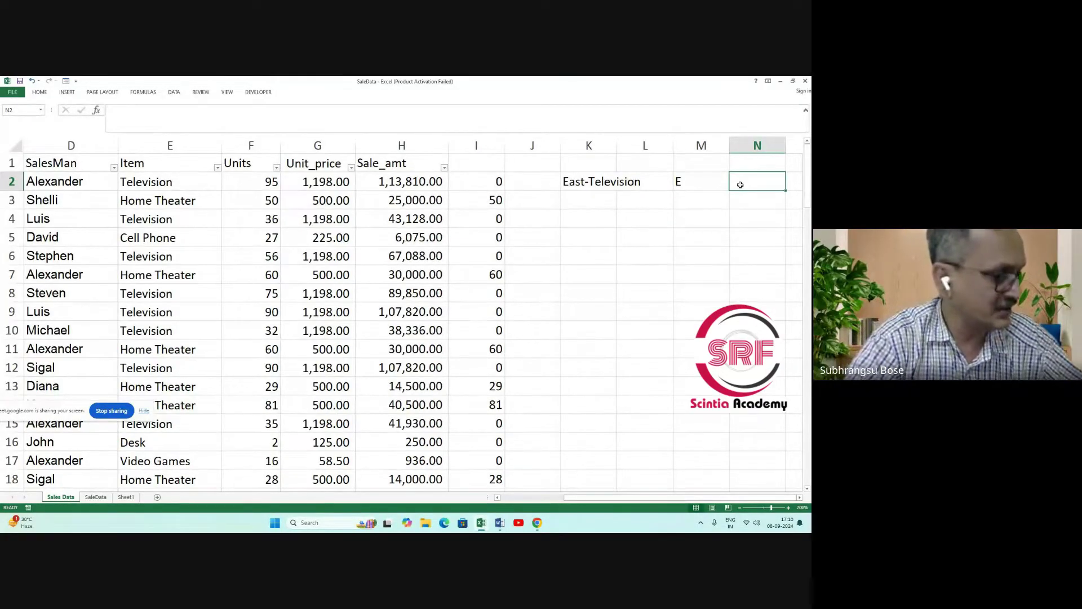
pyautogui.write('=')
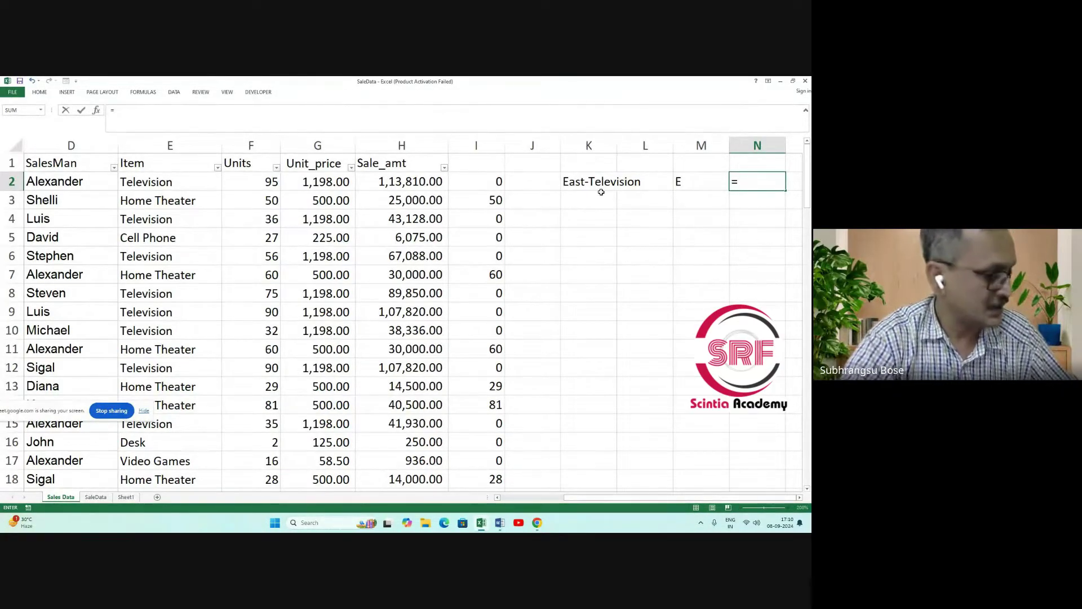
pyautogui.write('LE')
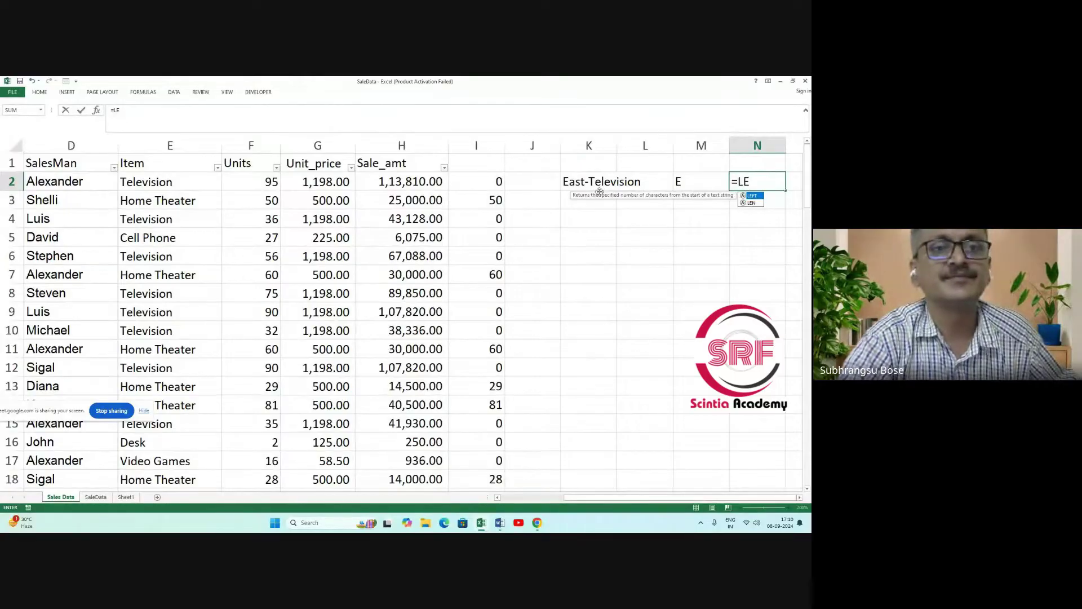
pyautogui.doubleClick(753, 195)
pyautogui.click(163, 184)
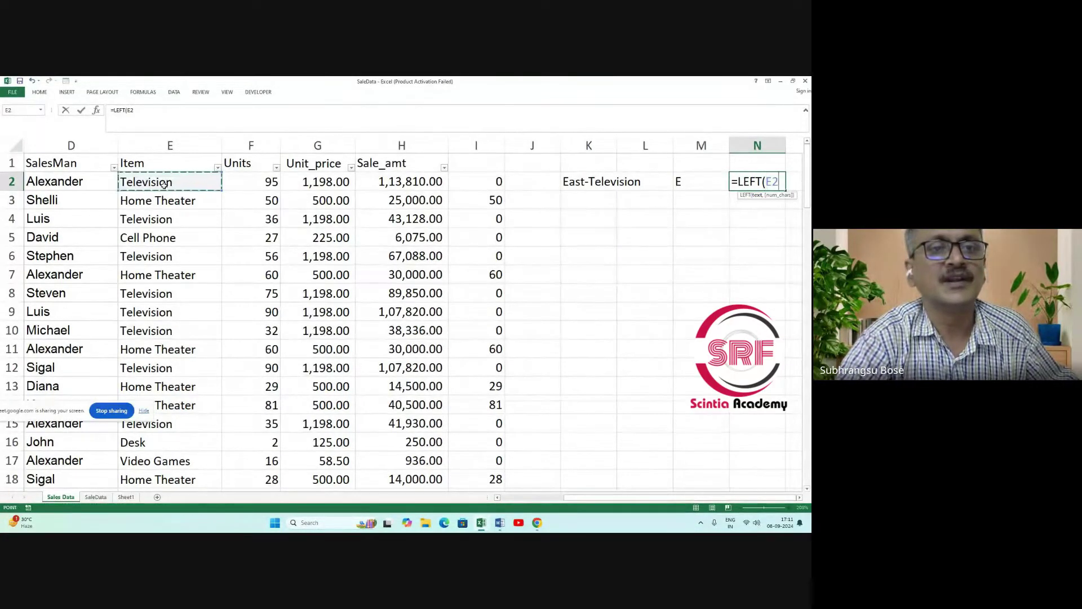
pyautogui.write(',')
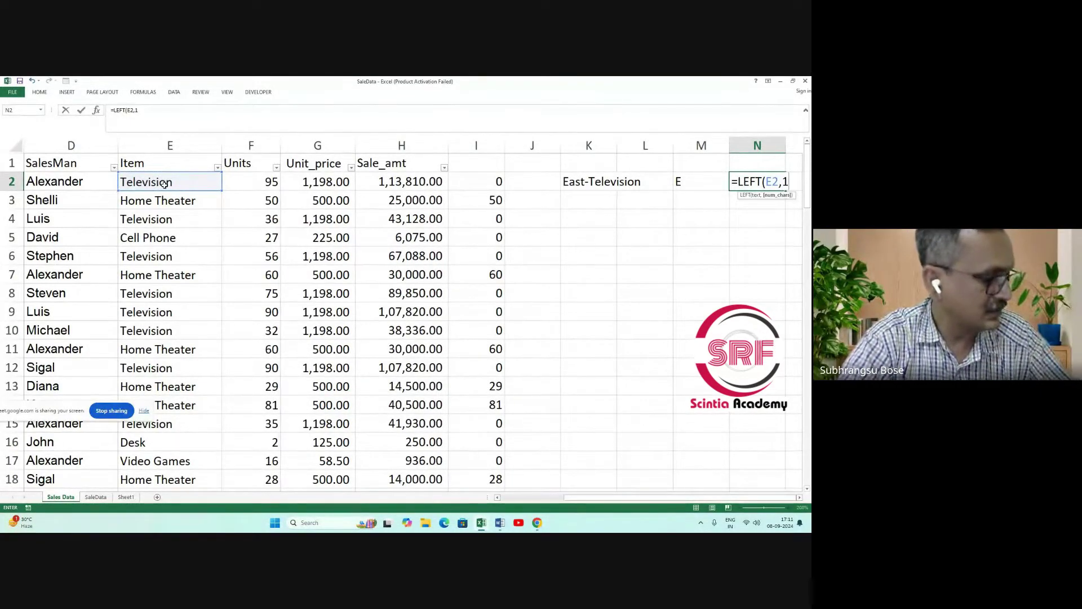
pyautogui.write('1)')
pyautogui.press('Return')
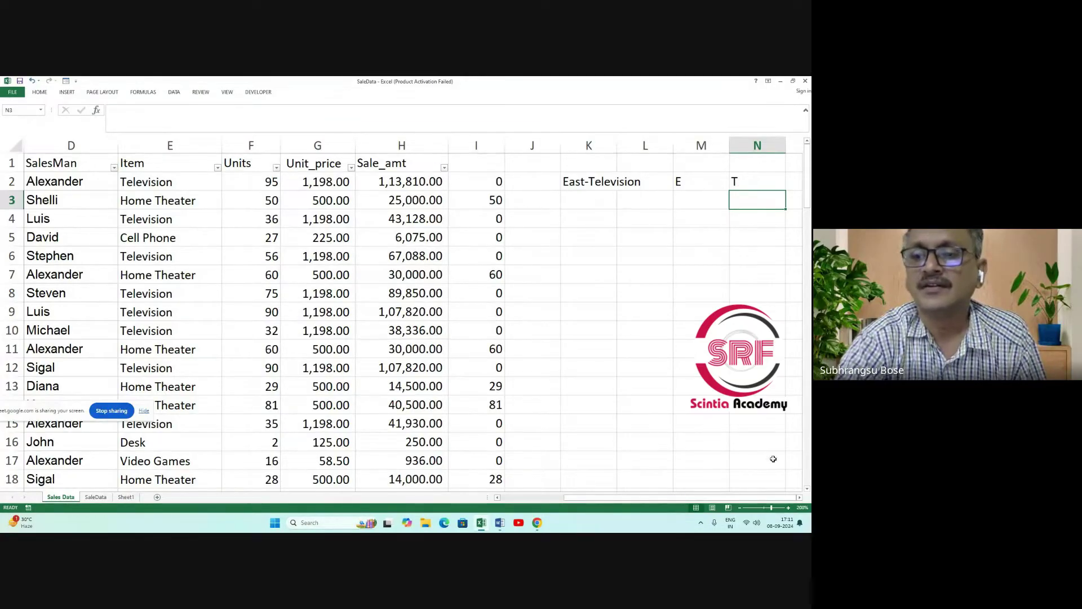
# Write a CONCATENATE formula in O2 that joins M2, a hyphen separator and N2.
pyautogui.click(800, 497)
pyautogui.click(800, 498)
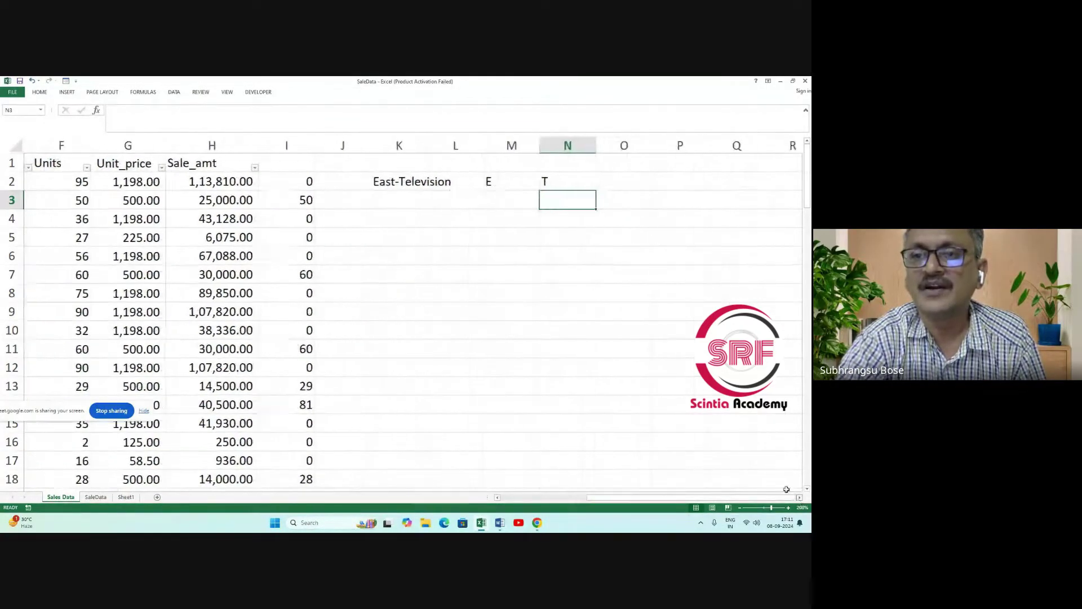
pyautogui.click(597, 177)
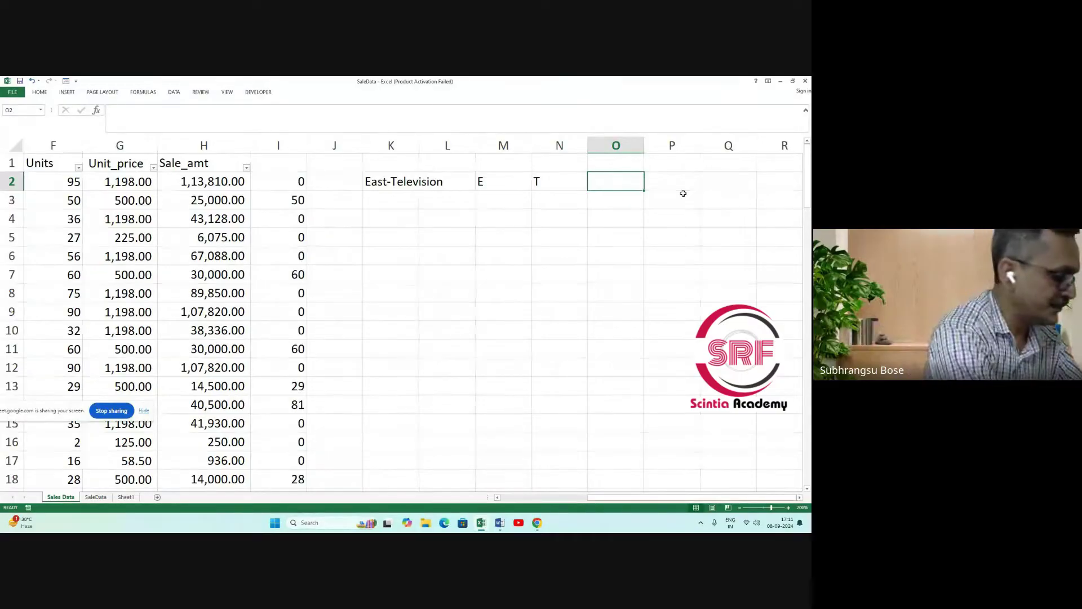
pyautogui.write('=CON')
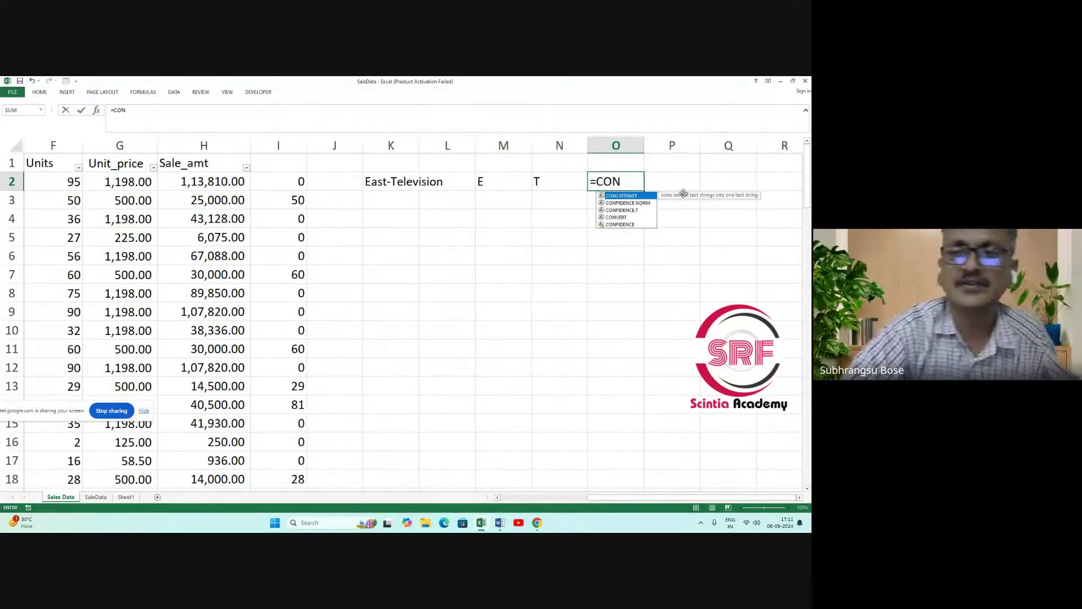
pyautogui.doubleClick(616, 195)
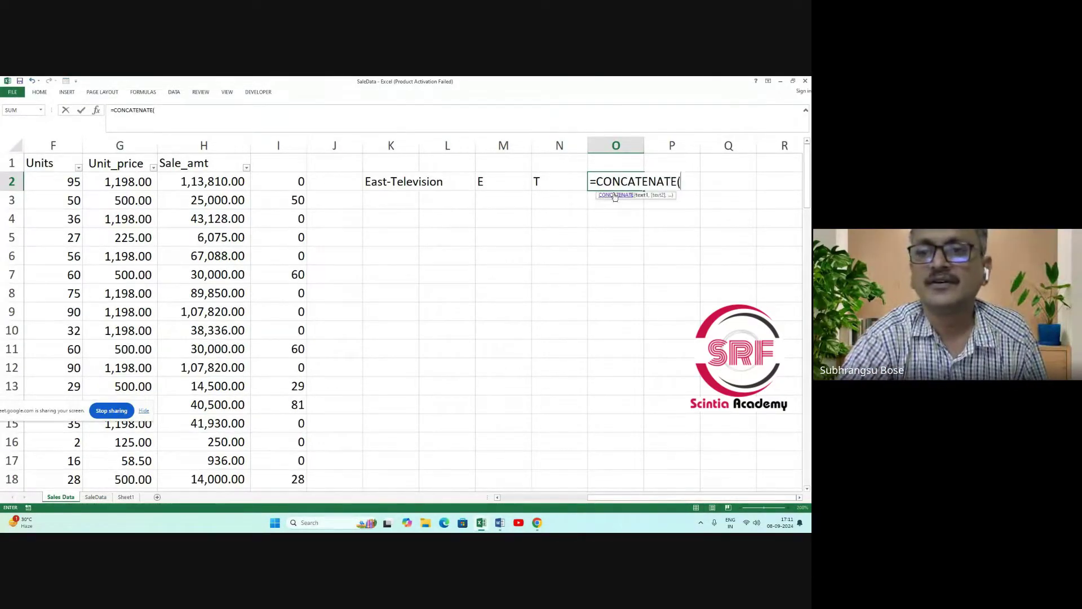
pyautogui.click(485, 185)
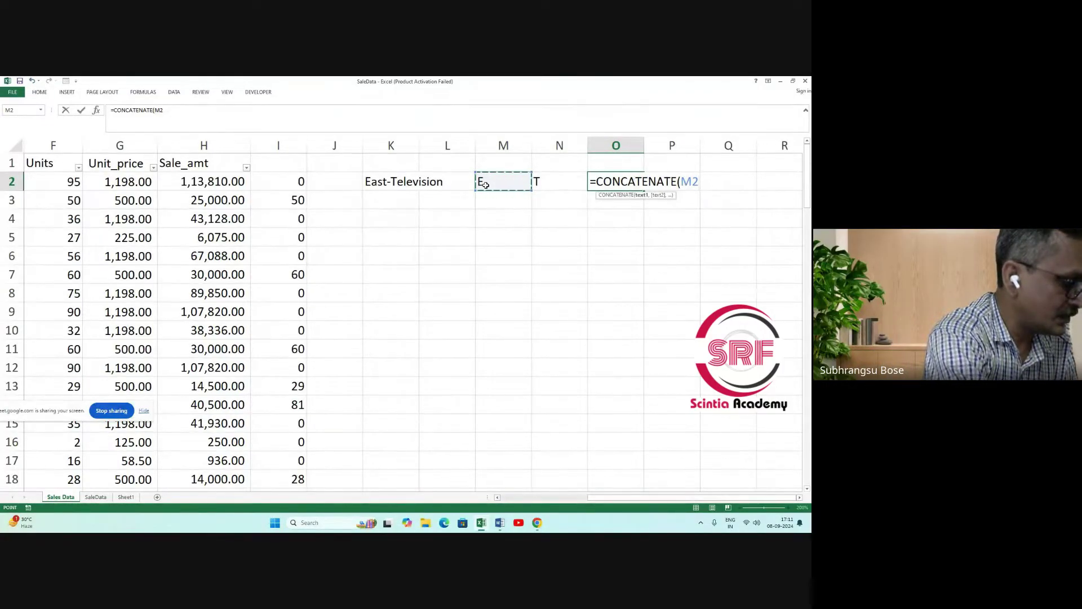
pyautogui.write('"')
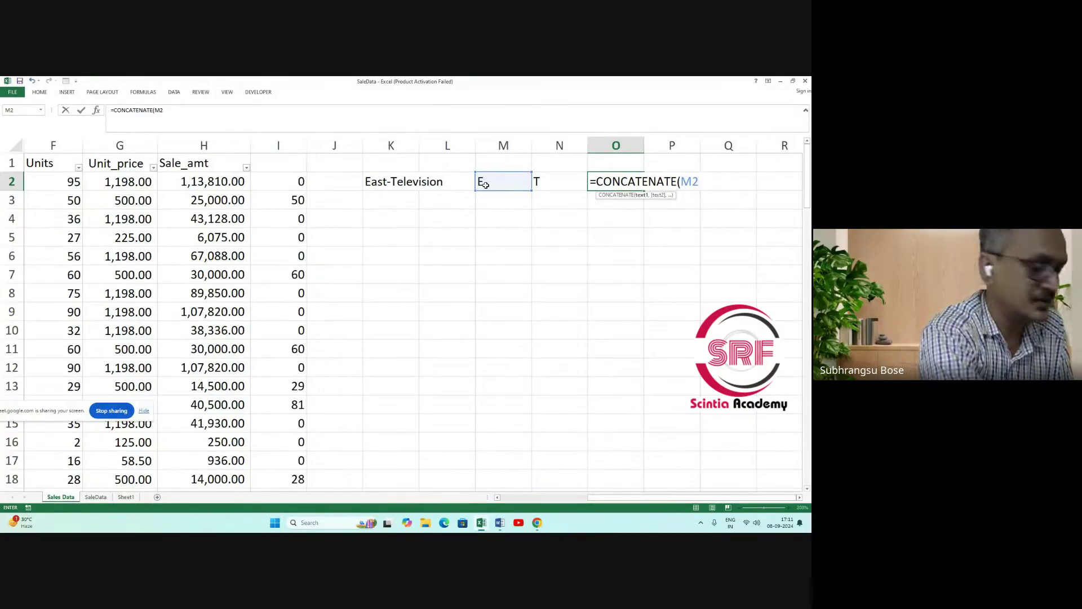
pyautogui.write(',')
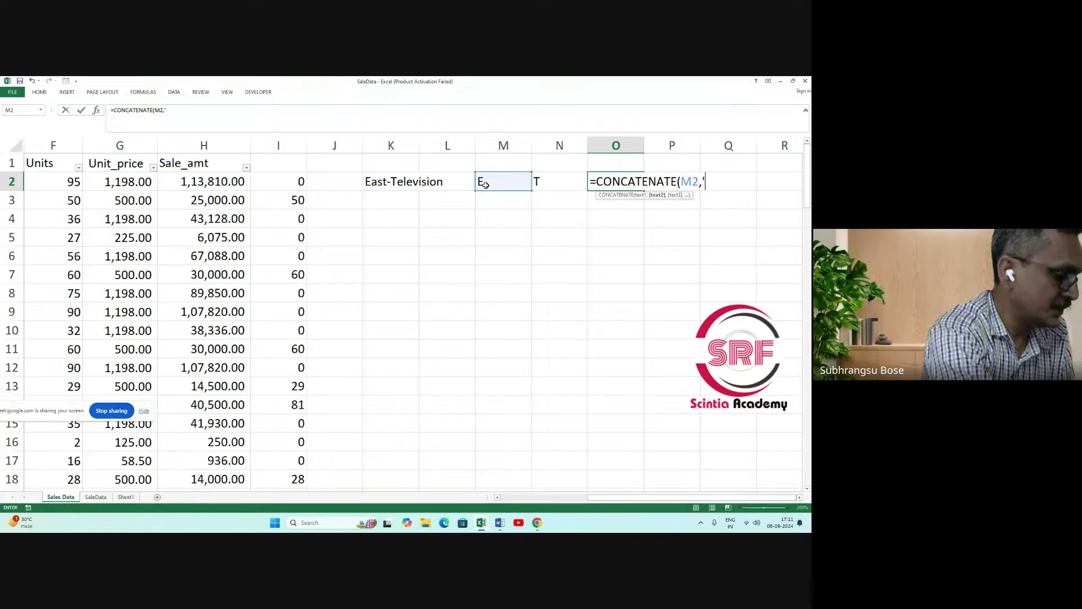
pyautogui.write('\'-",')
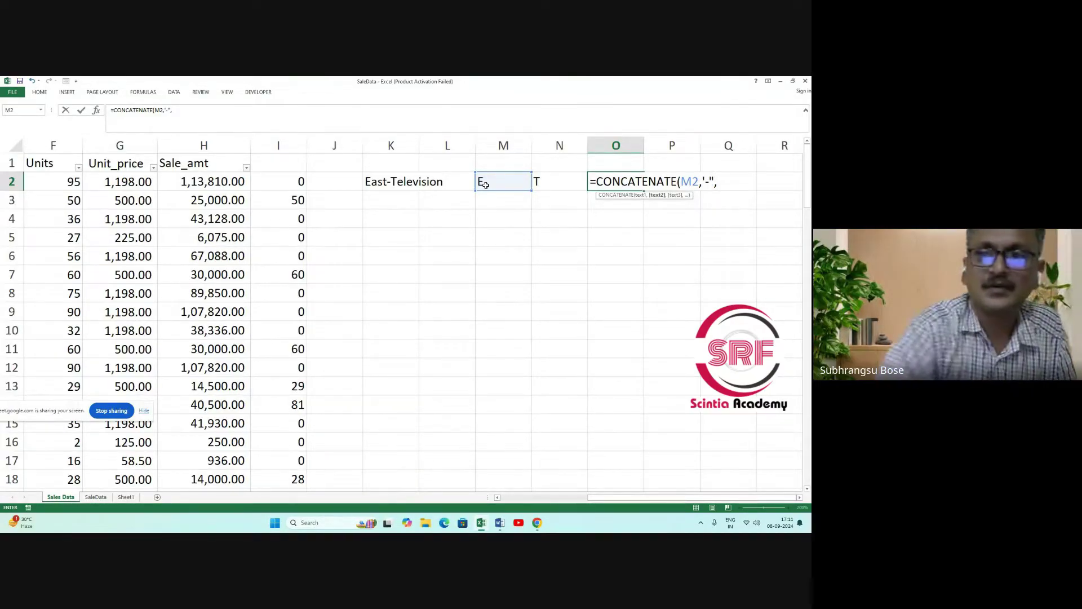
pyautogui.click(540, 185)
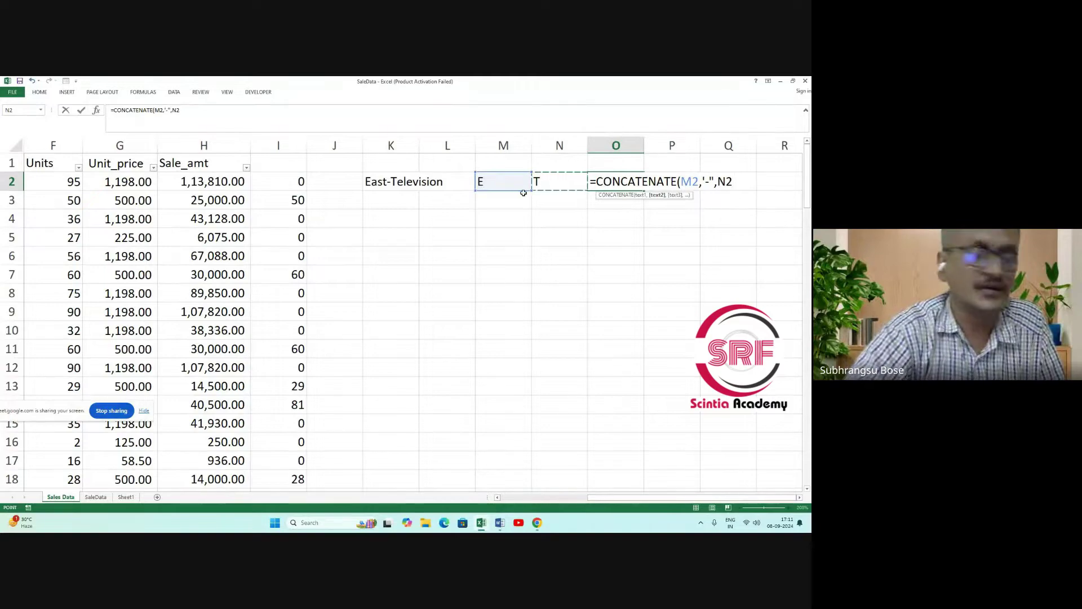
pyautogui.press('Return')
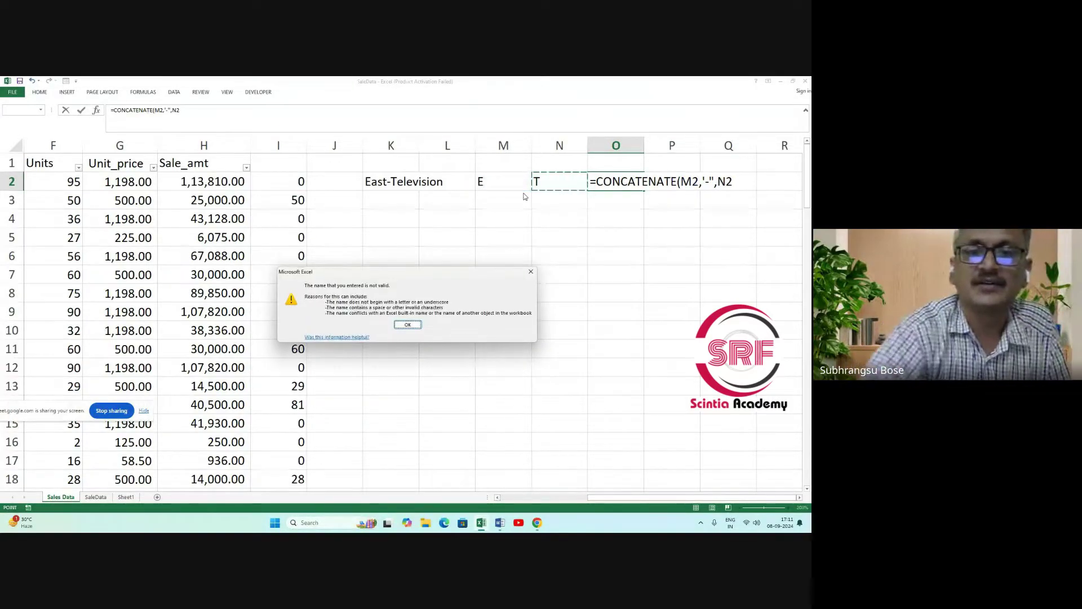
# Correct the separator's opening quotation mark in O2 and complete the formula as =CONCATENATE(M2,"-",N2).
pyautogui.click(407, 325)
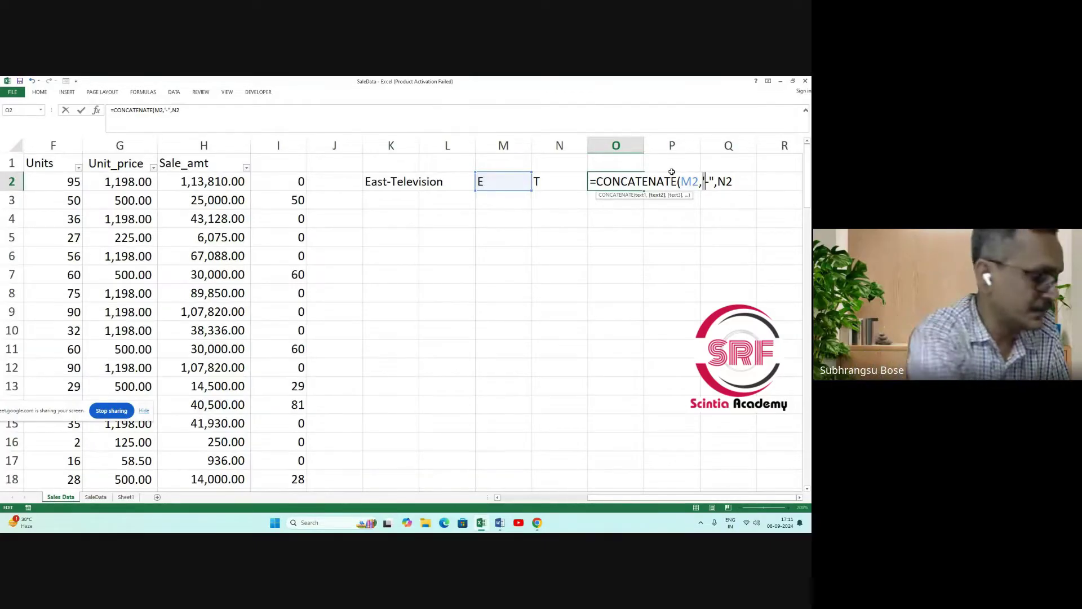
pyautogui.press('BackSpace')
pyautogui.write('"')
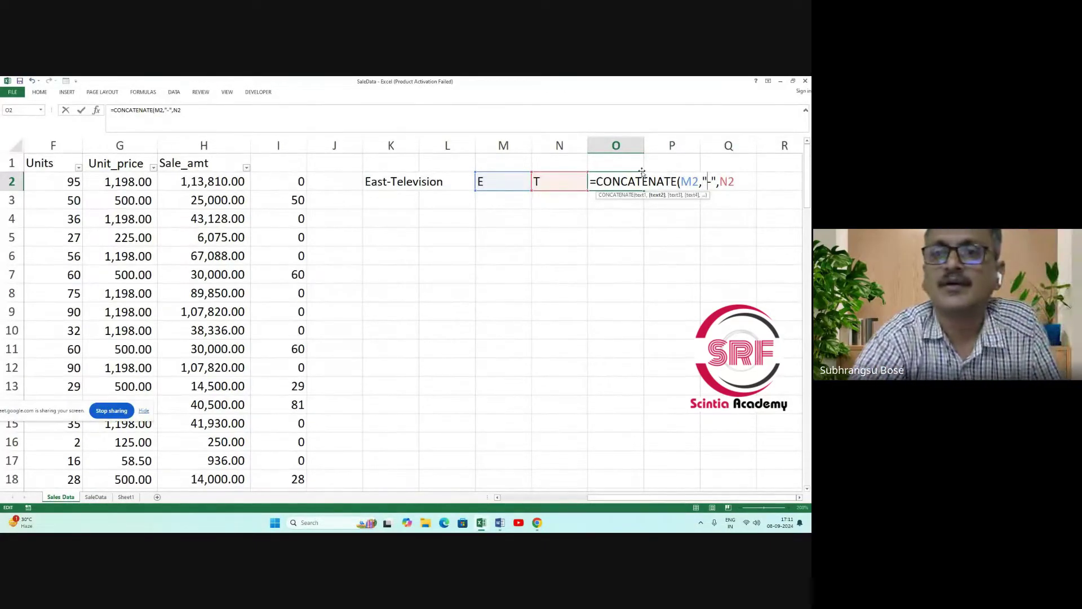
pyautogui.click(193, 108)
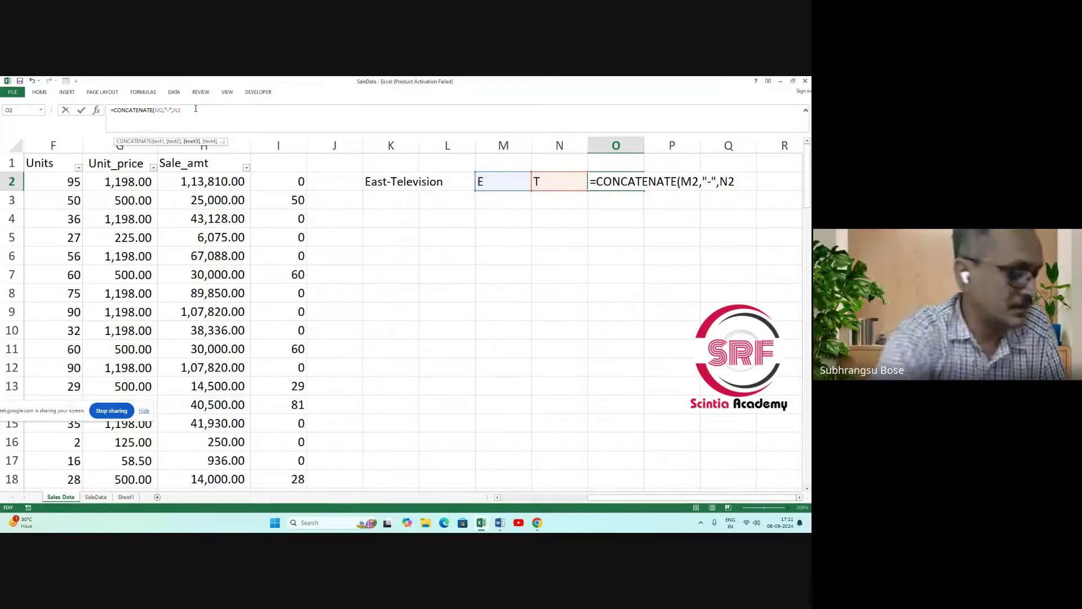
pyautogui.write(')')
pyautogui.press('Return')
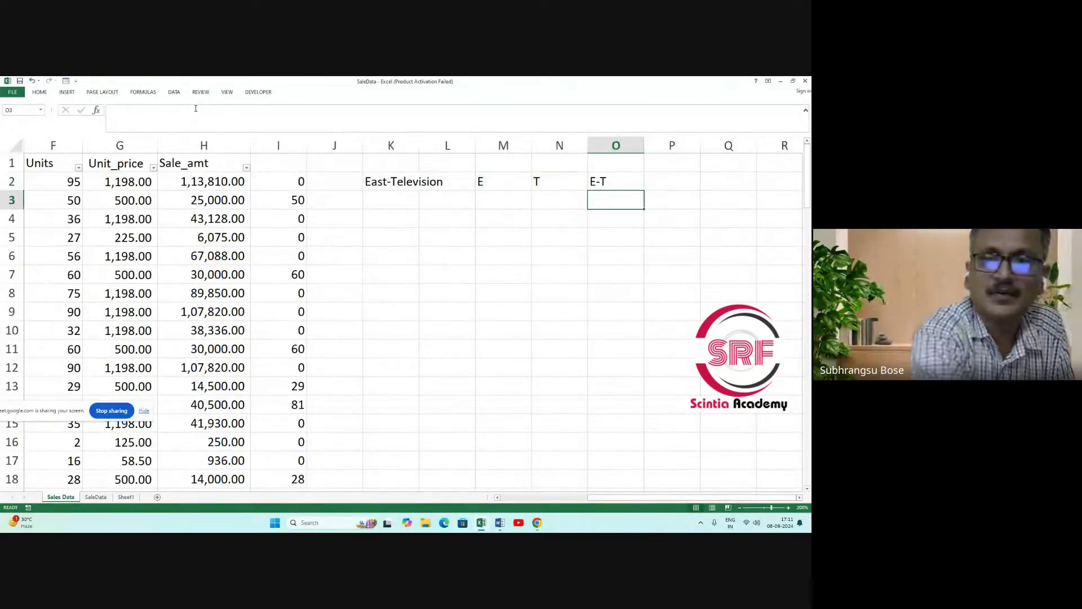
# Fill the CONCATENATE formula from O2 down to the last data row, row 44.
pyautogui.click(608, 179)
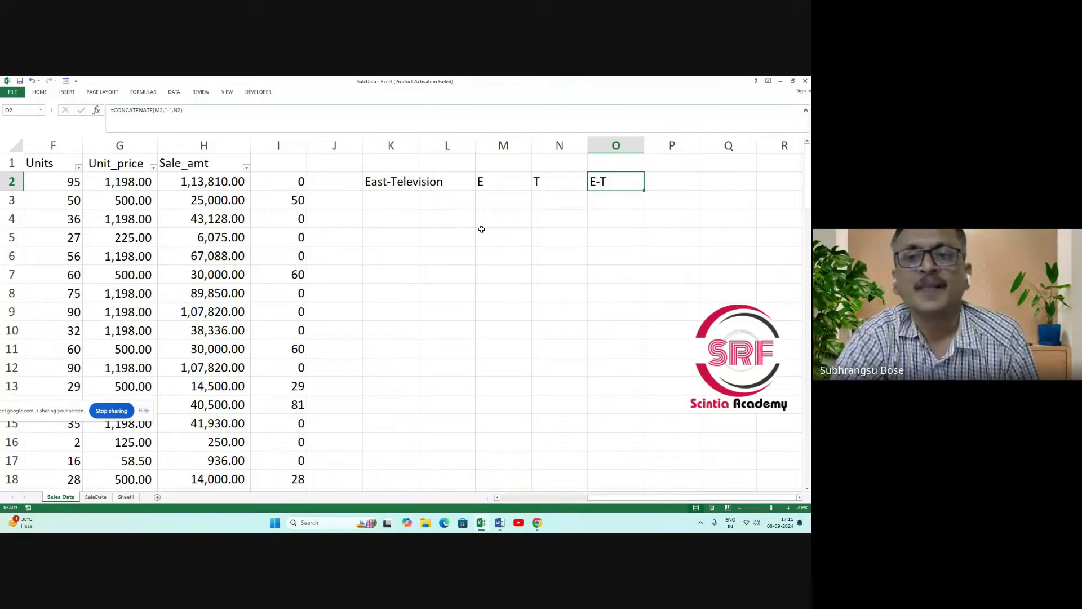
pyautogui.moveTo(645, 192); pyautogui.dragTo(604, 509)
pyautogui.moveTo(608, 498); pyautogui.dragTo(622, 361)
pyautogui.scroll(11, 623, 356)
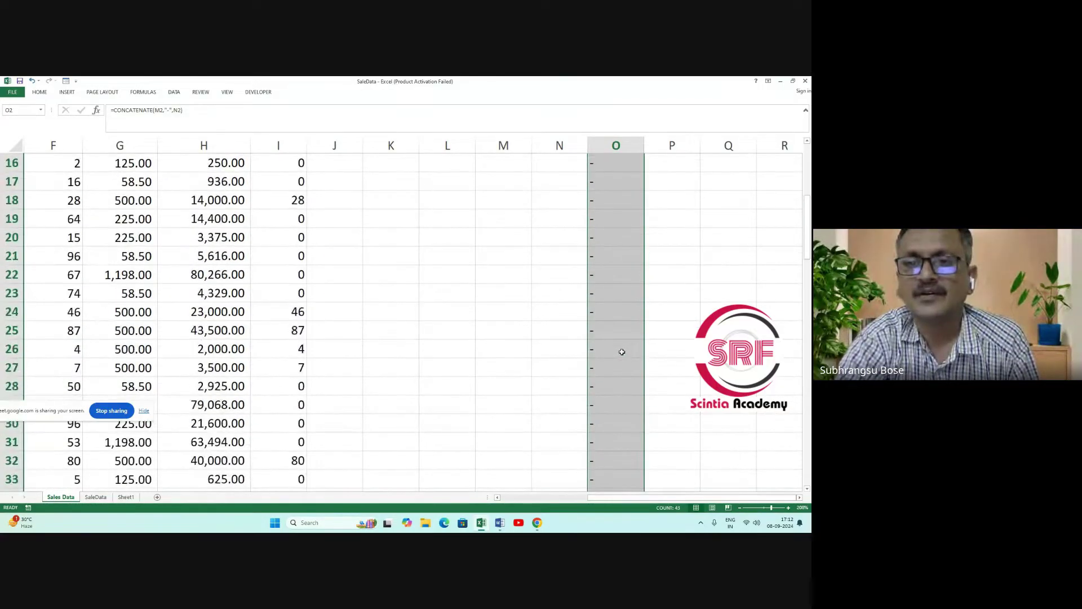
# Examine the copied CONCATENATE formulas cell by cell in column O.
pyautogui.click(613, 178)
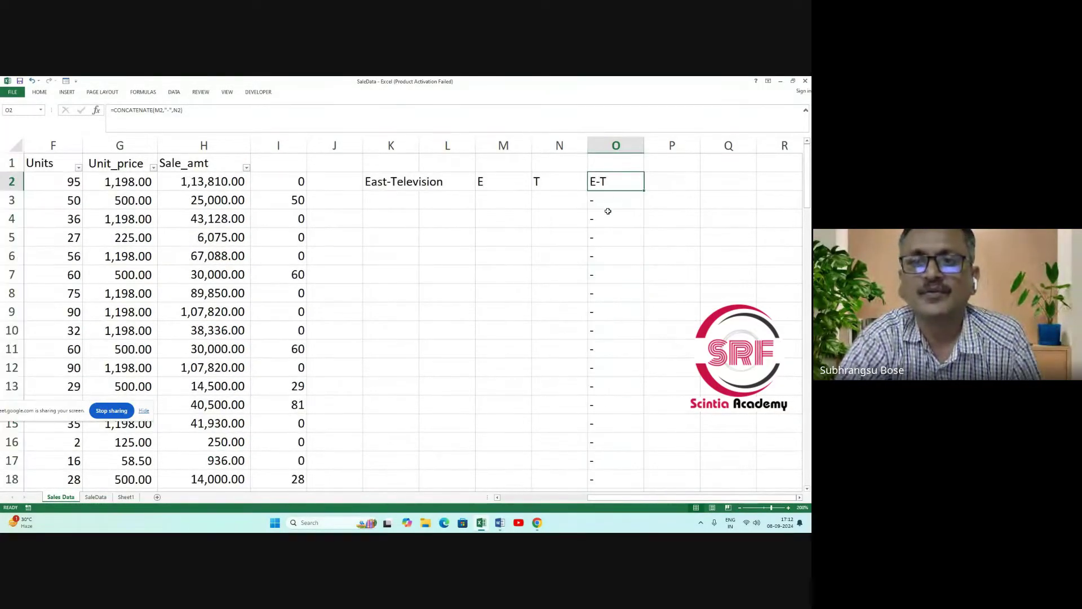
pyautogui.click(608, 201)
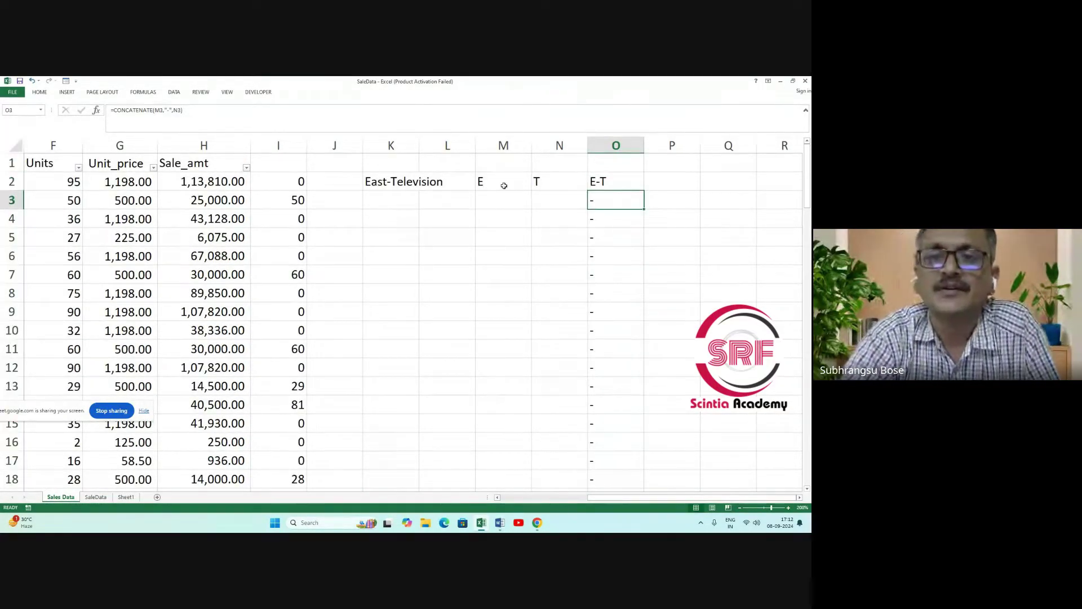
pyautogui.click(606, 222)
pyautogui.click(604, 236)
pyautogui.click(604, 251)
pyautogui.click(602, 276)
pyautogui.click(602, 295)
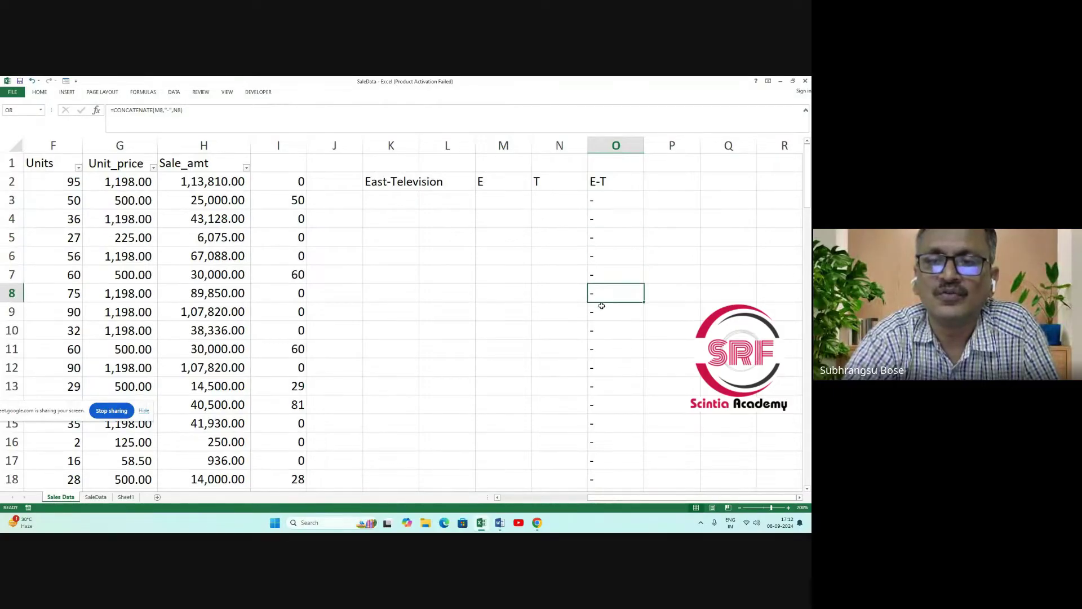
pyautogui.click(602, 312)
pyautogui.click(601, 330)
pyautogui.click(601, 370)
pyautogui.click(601, 386)
pyautogui.click(602, 405)
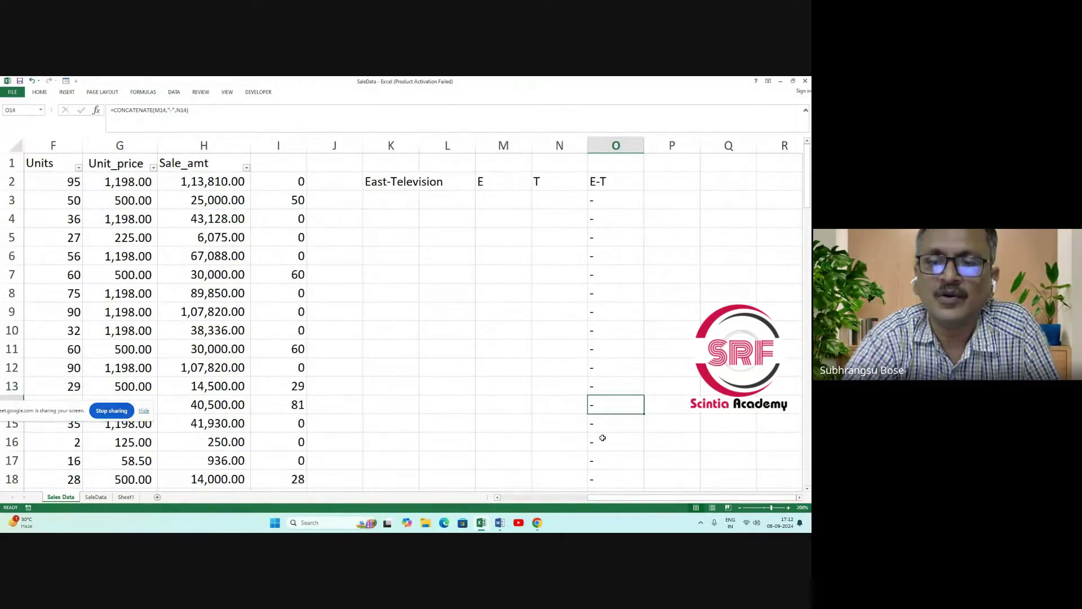
pyautogui.click(601, 423)
pyautogui.click(601, 442)
pyautogui.scroll(-2, 602, 445)
pyautogui.click(615, 418)
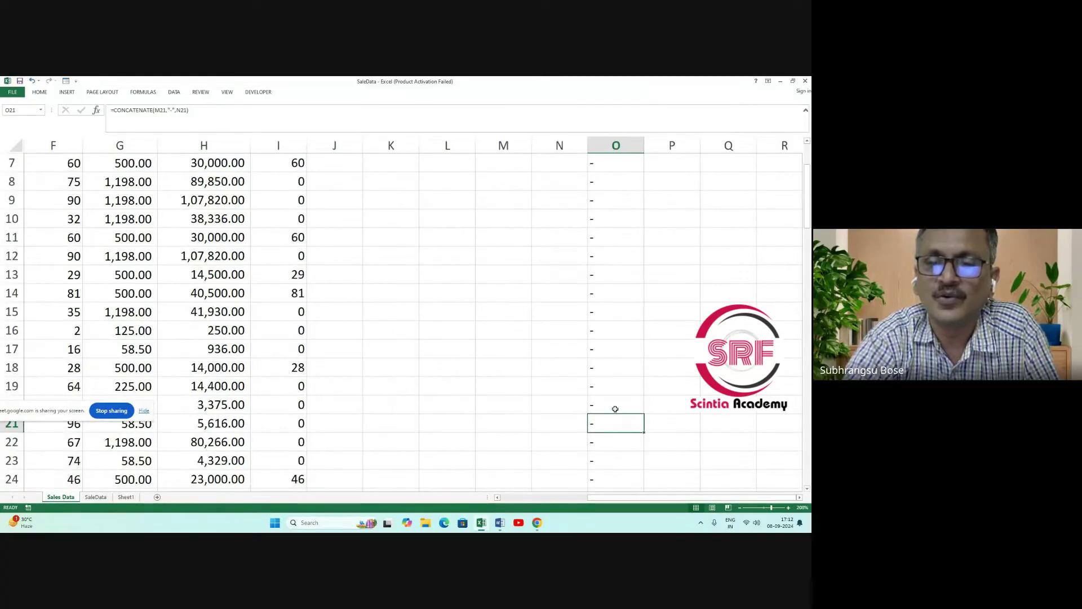
# Fill the LEFT formulas in M2:N2 down together to row 44.
pyautogui.scroll(2, 556, 314)
pyautogui.moveTo(487, 181); pyautogui.dragTo(536, 184)
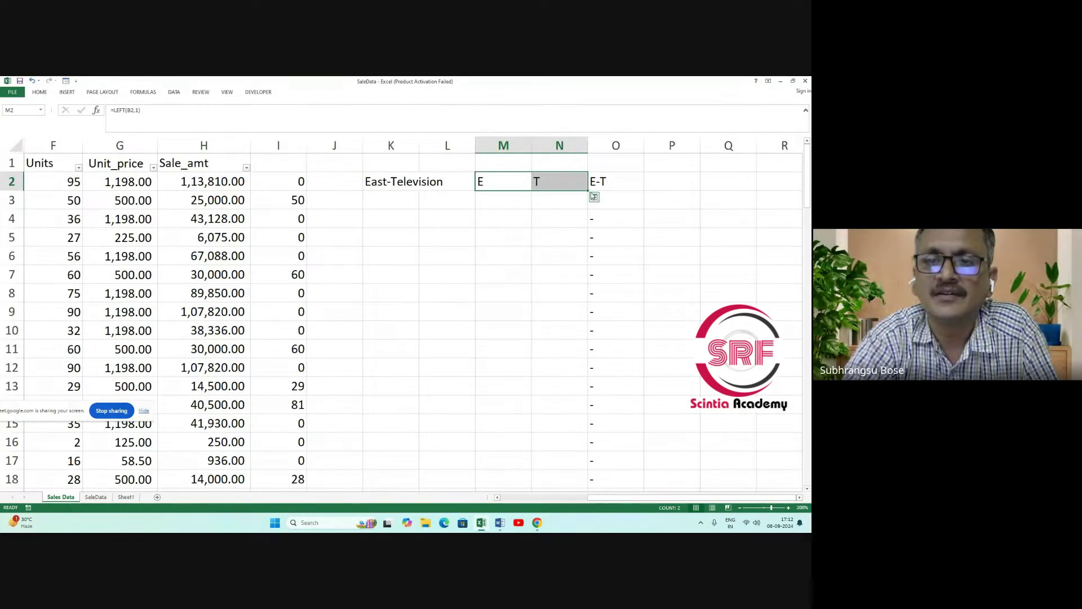
pyautogui.moveTo(587, 191); pyautogui.dragTo(576, 294)
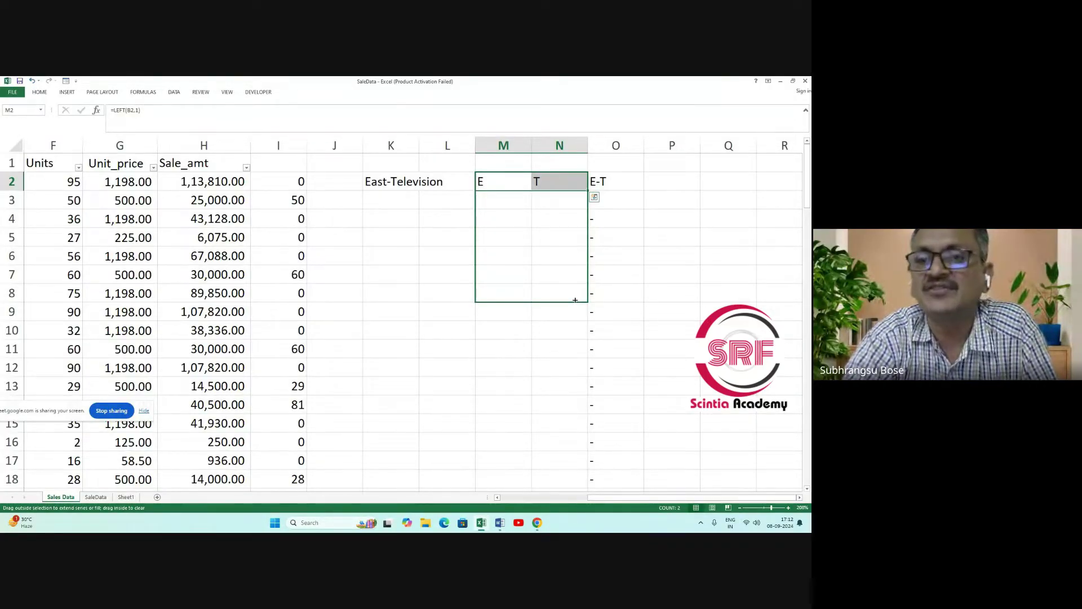
pyautogui.moveTo(573, 312); pyautogui.dragTo(574, 448)
pyautogui.scroll(9, 581, 417)
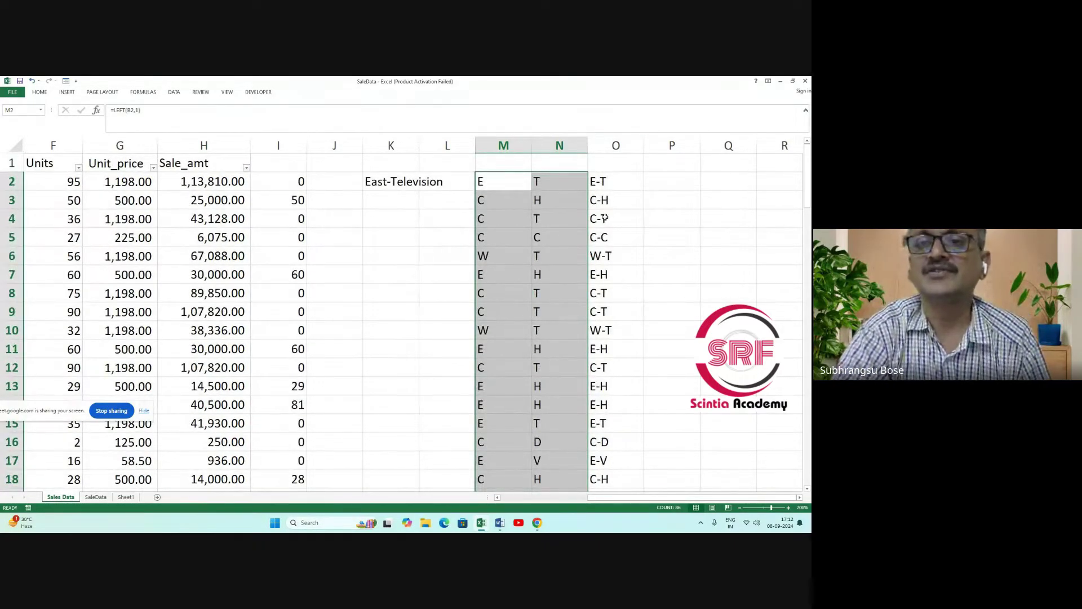
# Review the shortened Region-Item keys in column O and the summary tables below the sales data.
pyautogui.scroll(-2, 607, 217)
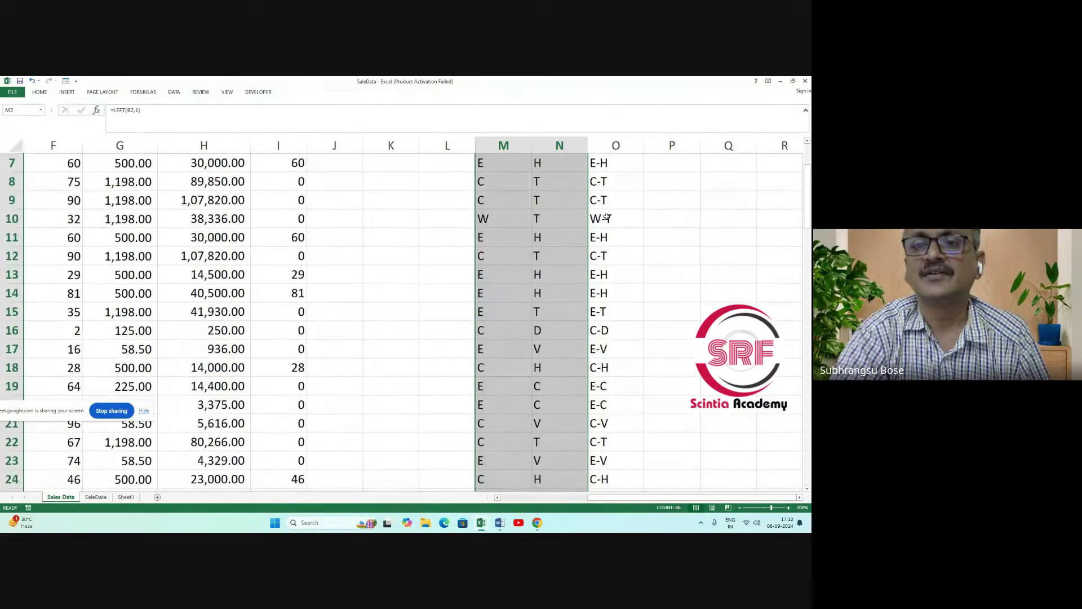
pyautogui.scroll(2, 606, 217)
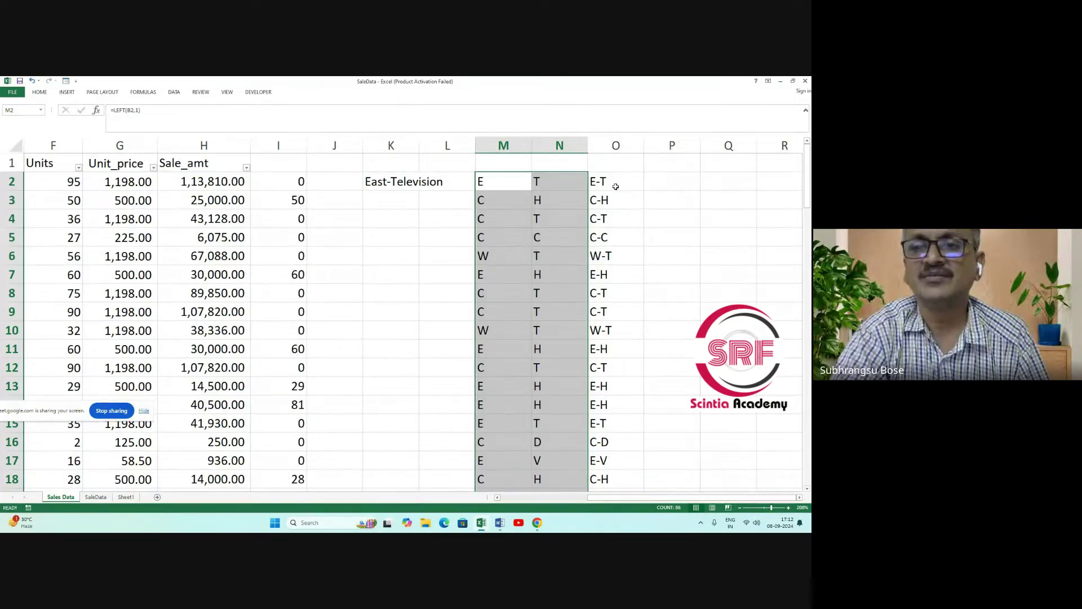
pyautogui.scroll(-14, 242, 316)
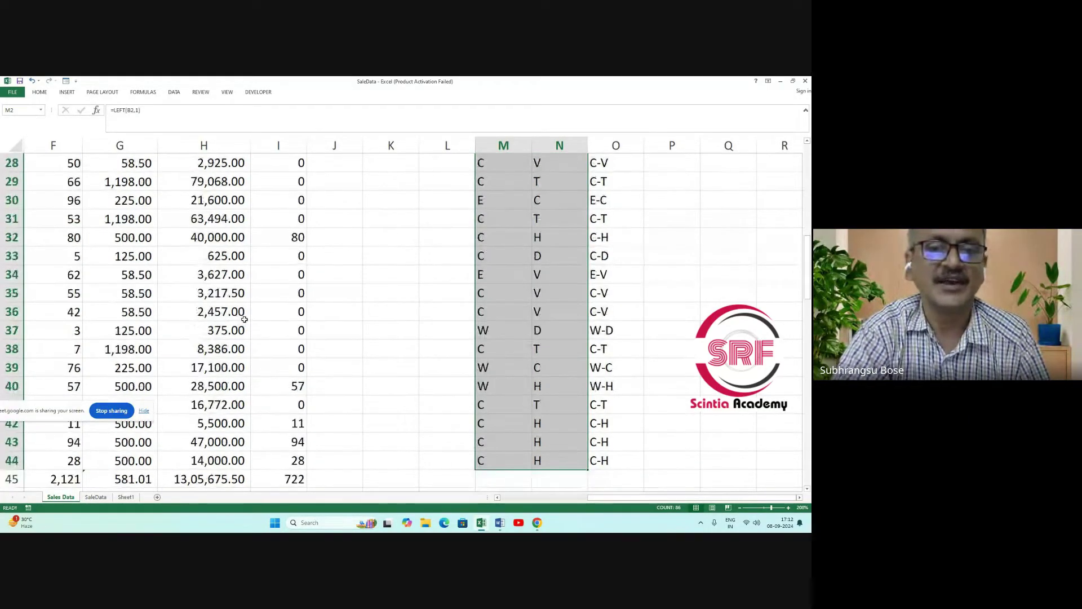
pyautogui.scroll(-1, 244, 321)
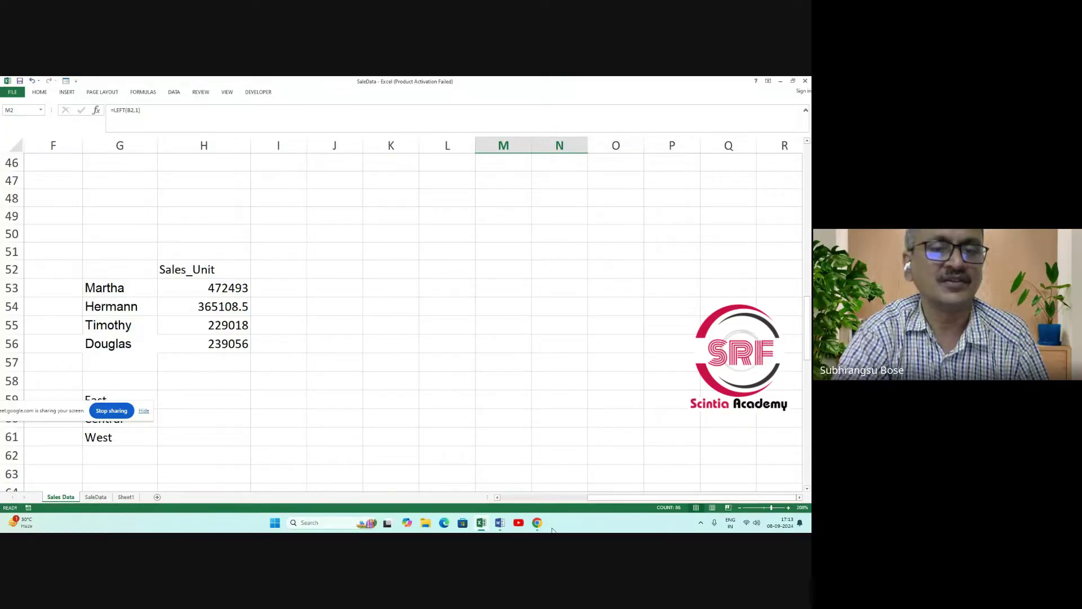
pyautogui.moveTo(628, 498); pyautogui.dragTo(504, 497)
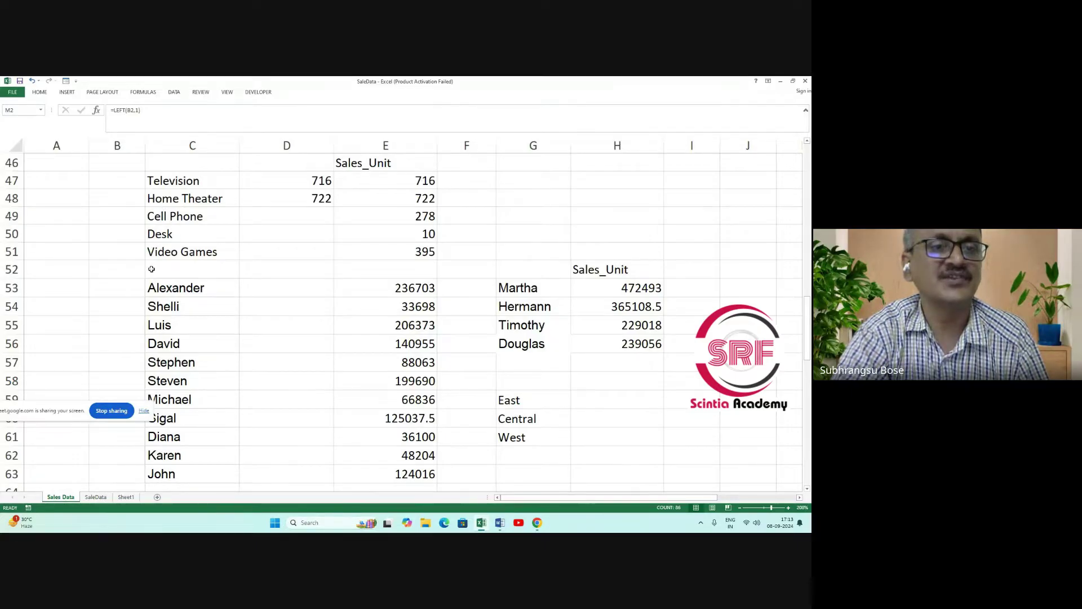
pyautogui.scroll(13, 188, 264)
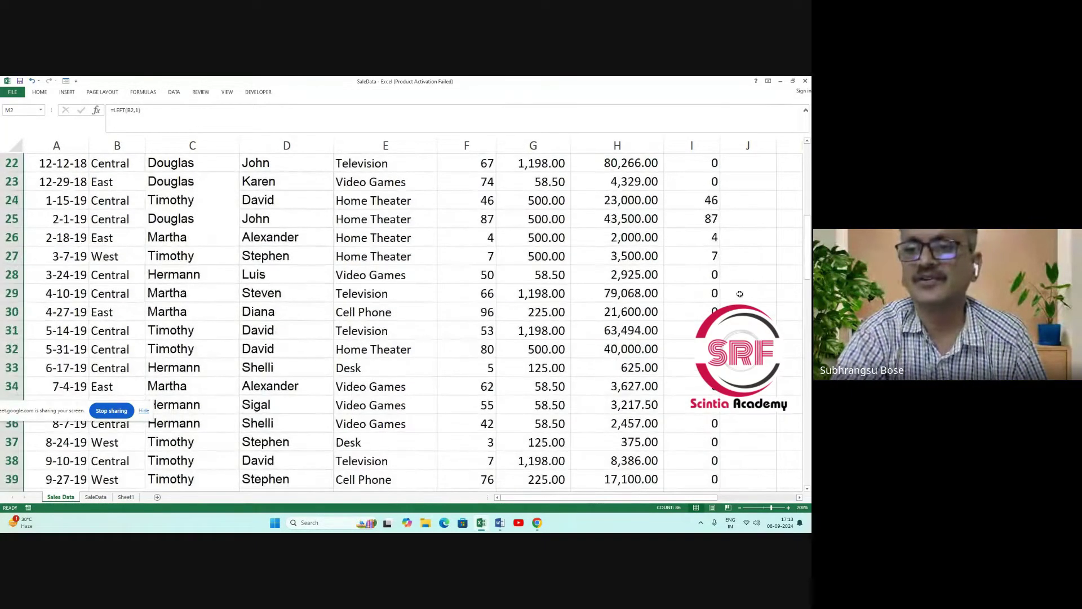
pyautogui.moveTo(713, 497); pyautogui.dragTo(795, 496)
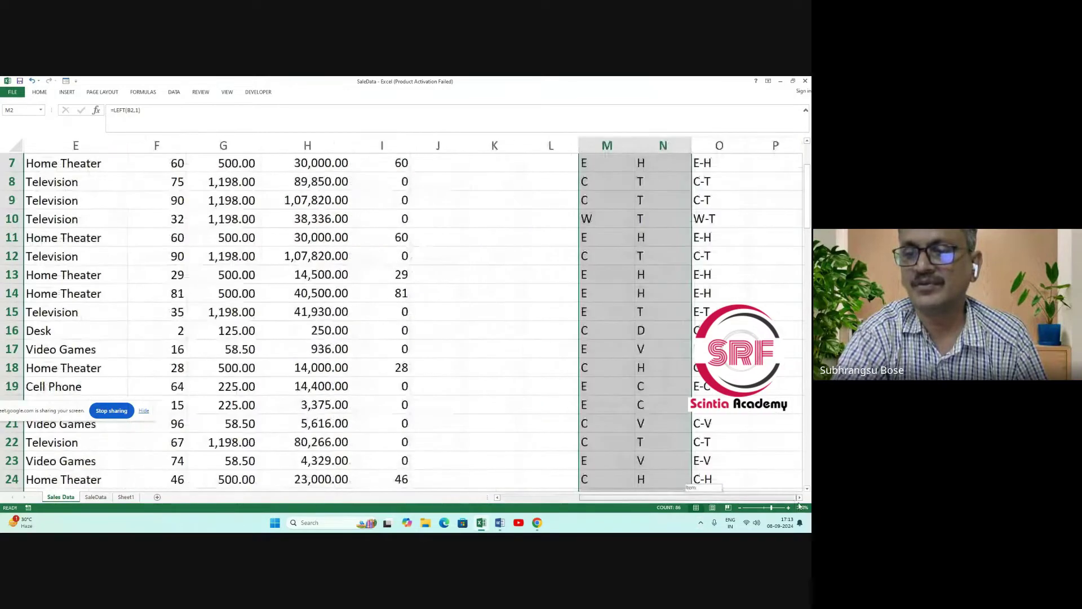
pyautogui.scroll(2, 795, 496)
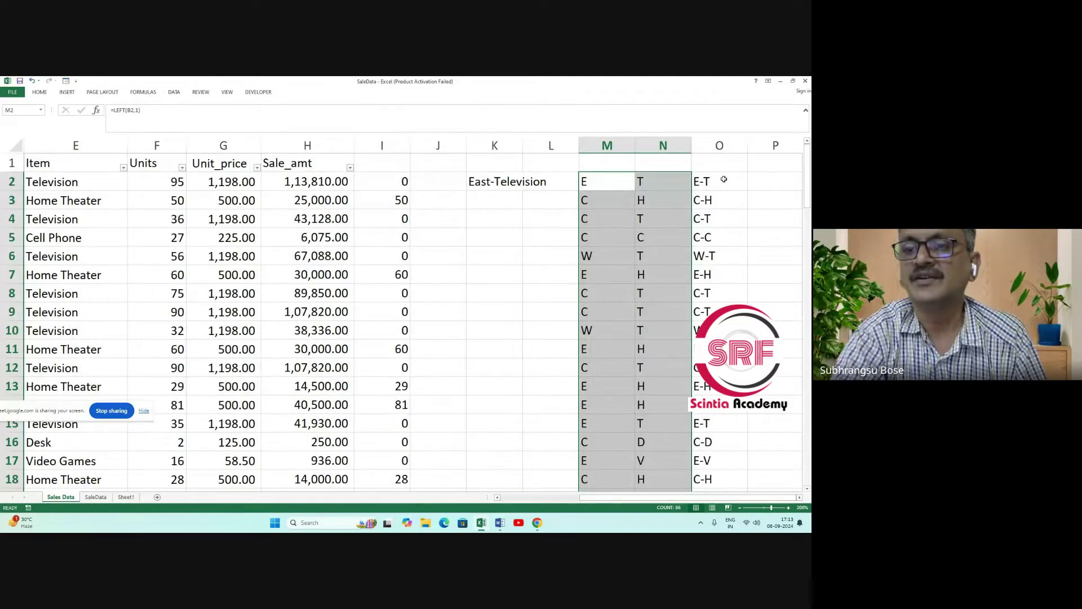
# Copy the shortened Region-Item keys in O2:O44.
pyautogui.moveTo(720, 180); pyautogui.dragTo(717, 445)
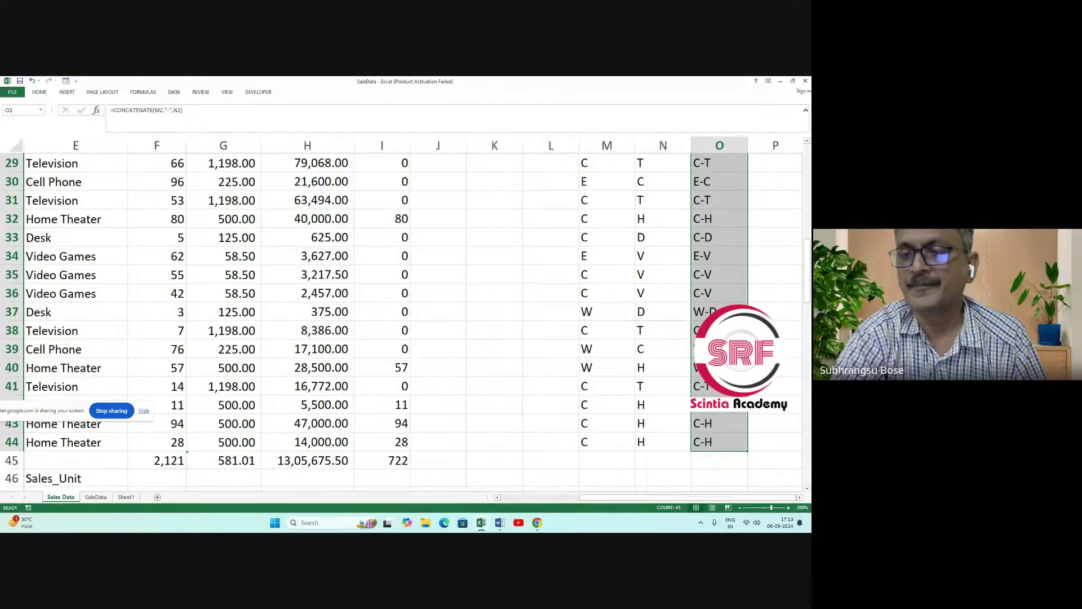
pyautogui.rightClick(732, 445)
pyautogui.click(684, 345)
pyautogui.scroll(9, 572, 353)
pyautogui.scroll(-8, 573, 353)
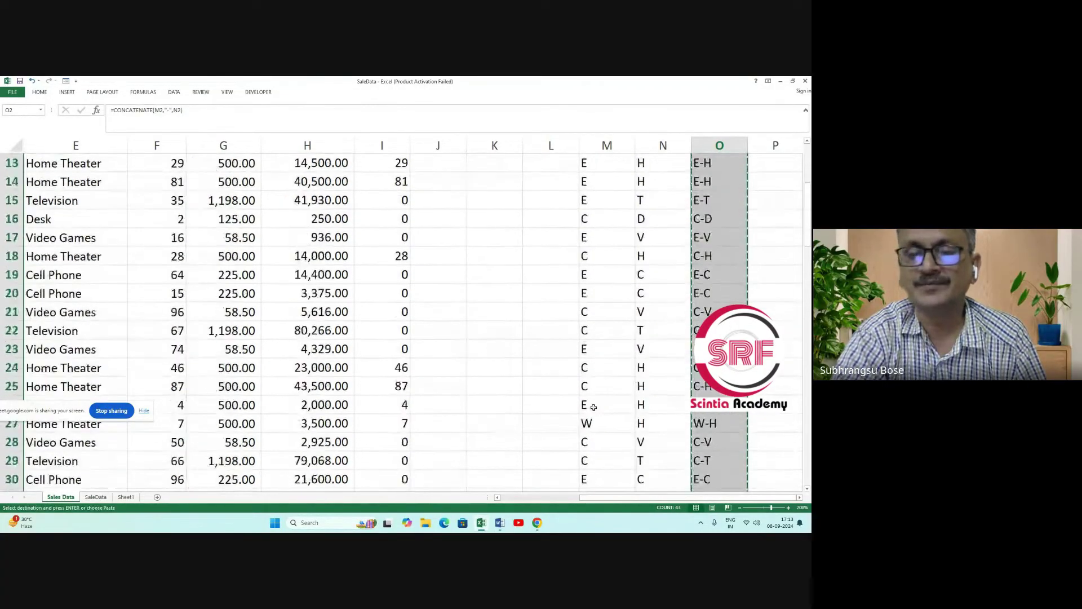
pyautogui.scroll(6, 573, 353)
pyautogui.scroll(2, 573, 353)
pyautogui.scroll(-17, 398, 302)
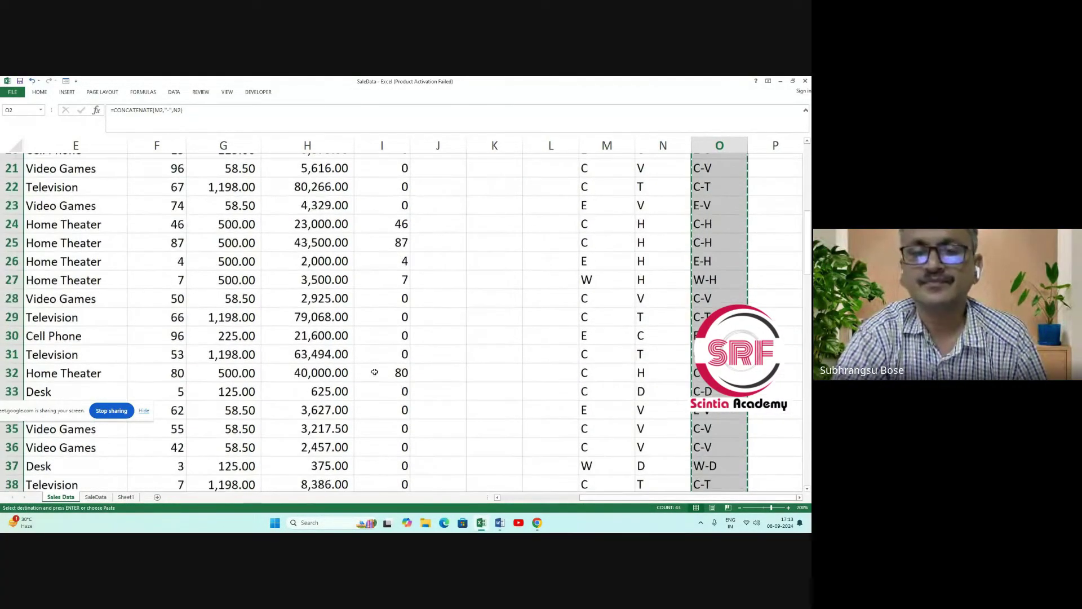
pyautogui.scroll(2, 373, 353)
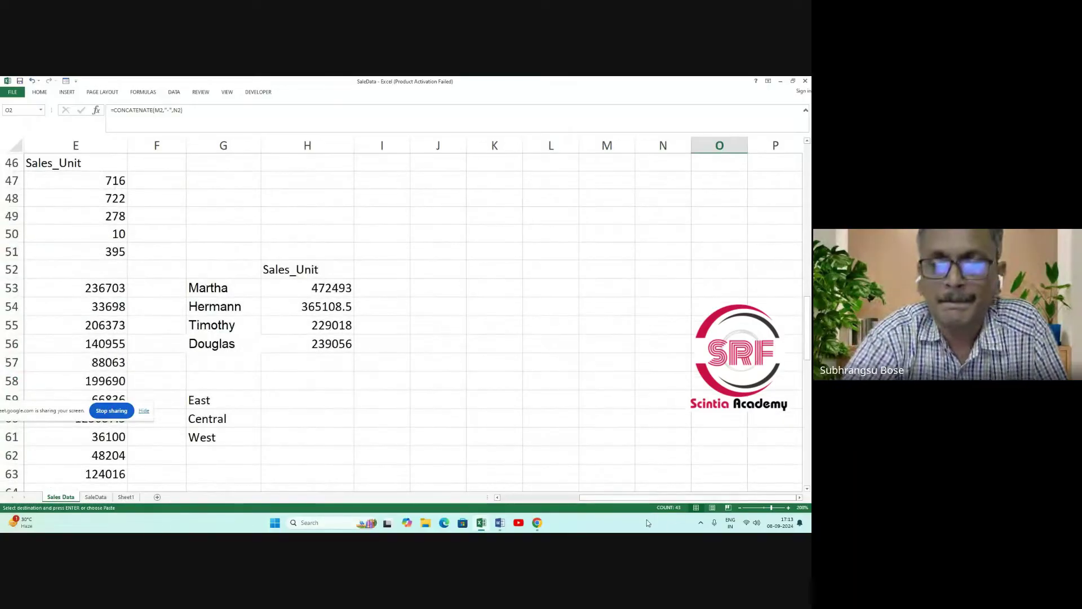
pyautogui.moveTo(601, 497); pyautogui.dragTo(524, 504)
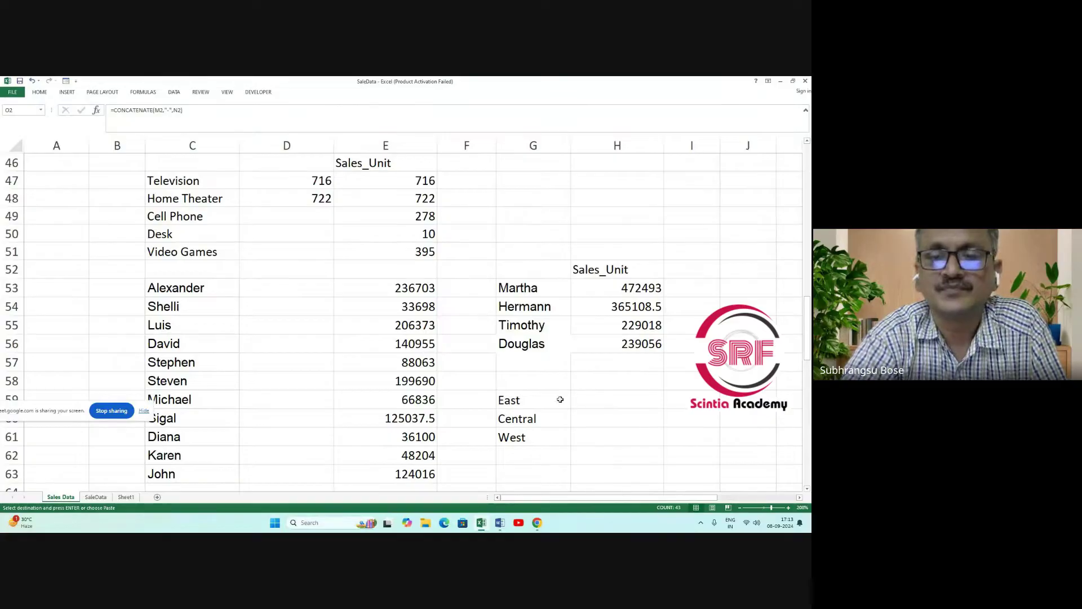
# Try a regular paste of the copied keys starting at H59, and undo it.
pyautogui.click(604, 401)
pyautogui.rightClick(605, 400)
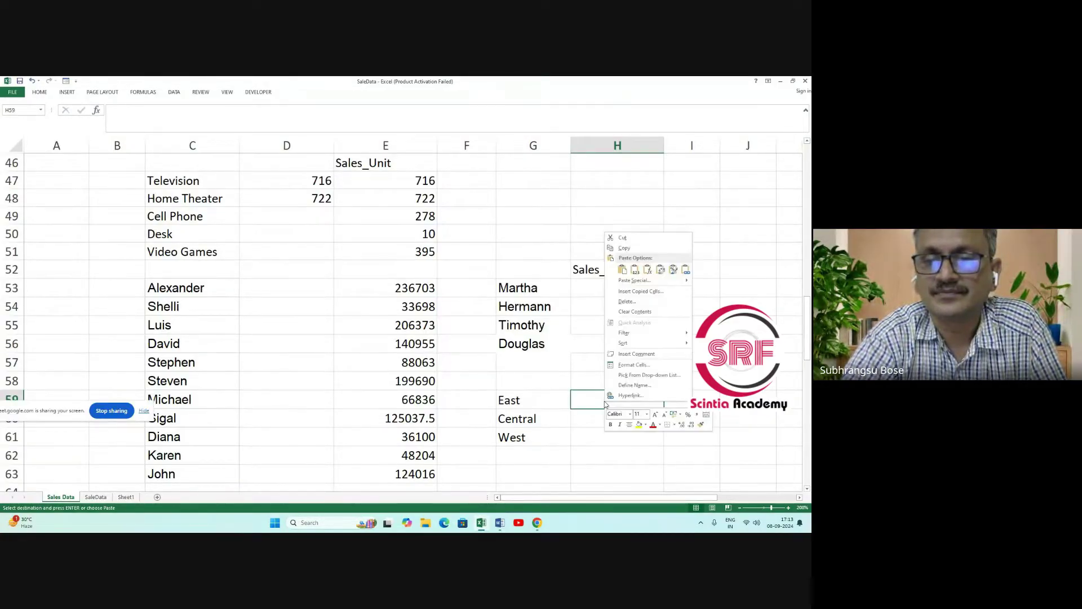
pyautogui.click(623, 269)
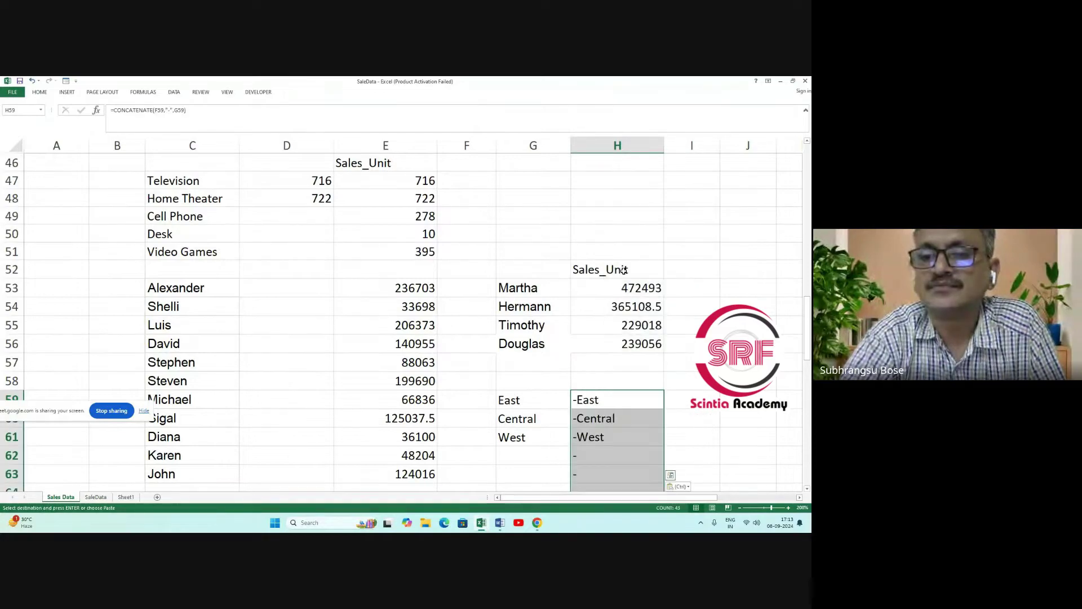
pyautogui.click(31, 80)
# Paste the copied keys as values only starting at H59, using Paste Special with the Values option.
pyautogui.rightClick(608, 403)
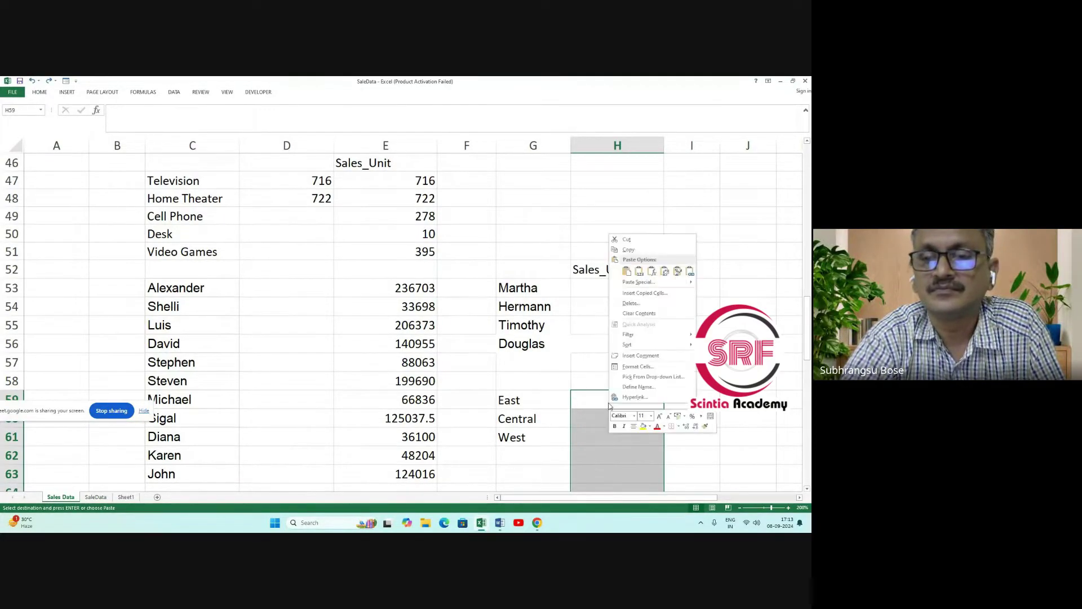
pyautogui.moveTo(640, 281)
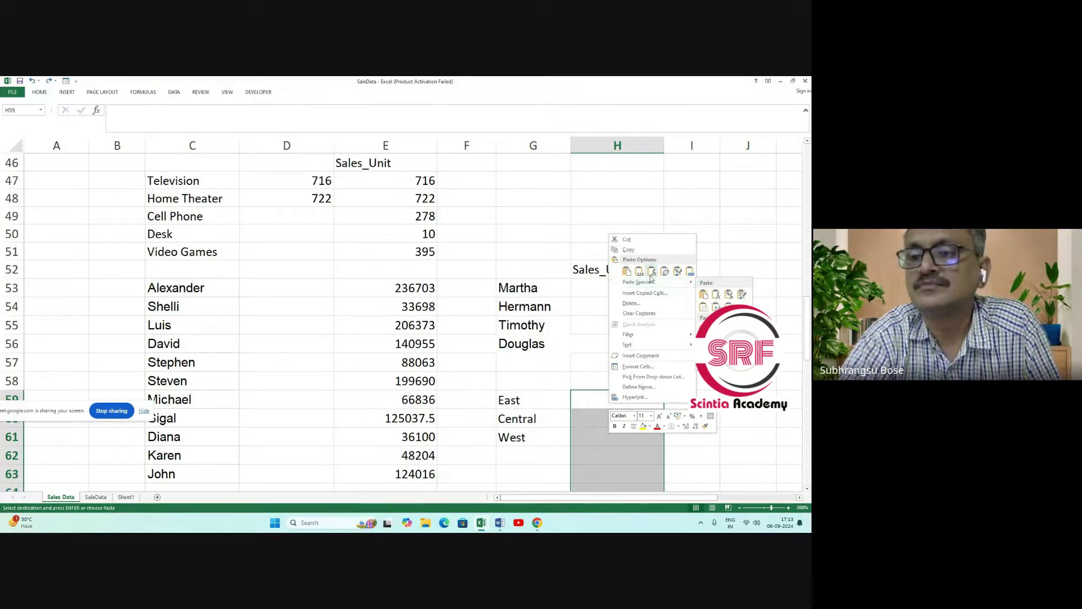
pyautogui.click(653, 272)
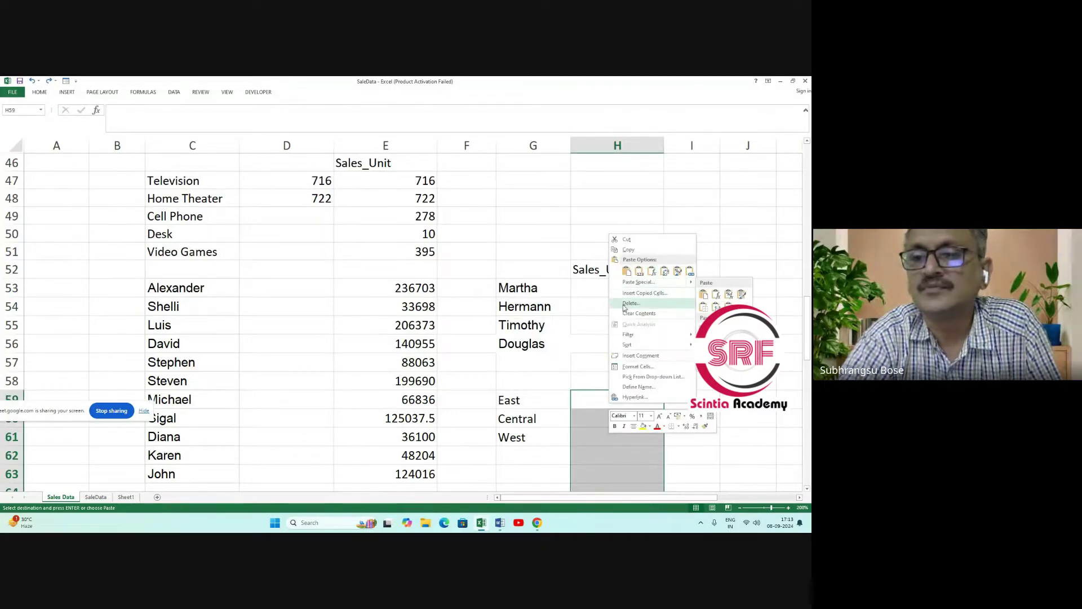
pyautogui.click(638, 282)
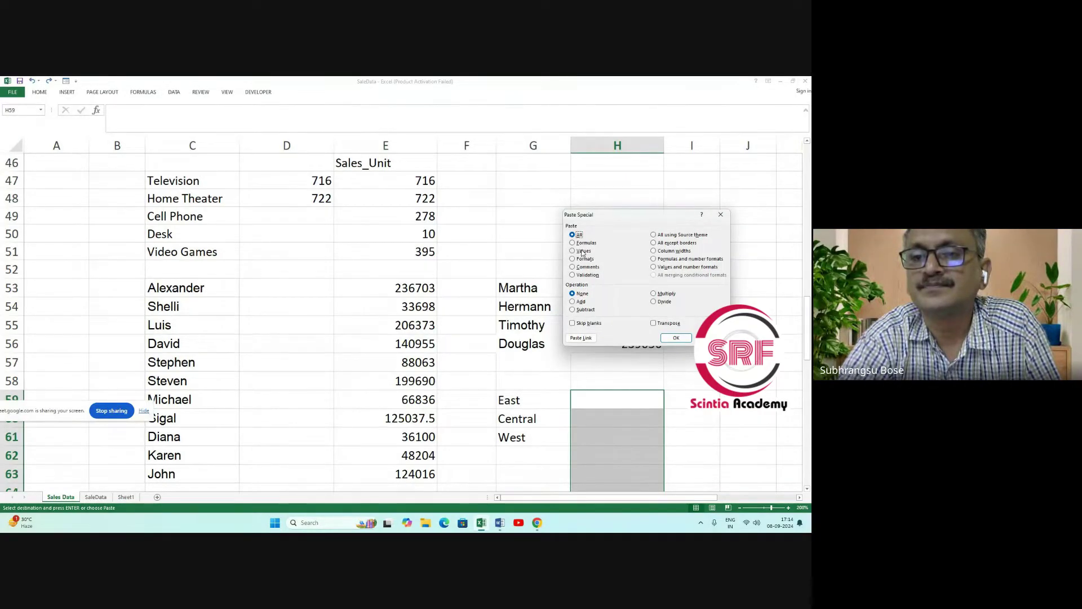
pyautogui.click(582, 252)
pyautogui.click(682, 338)
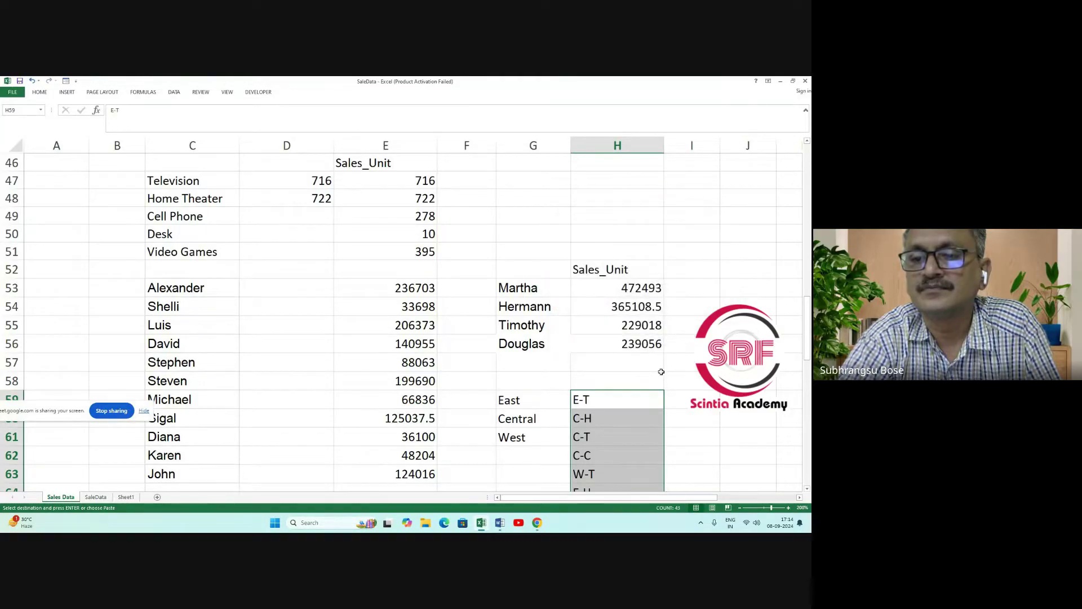
pyautogui.scroll(-8, 657, 383)
pyautogui.scroll(5, 657, 383)
pyautogui.scroll(2, 657, 382)
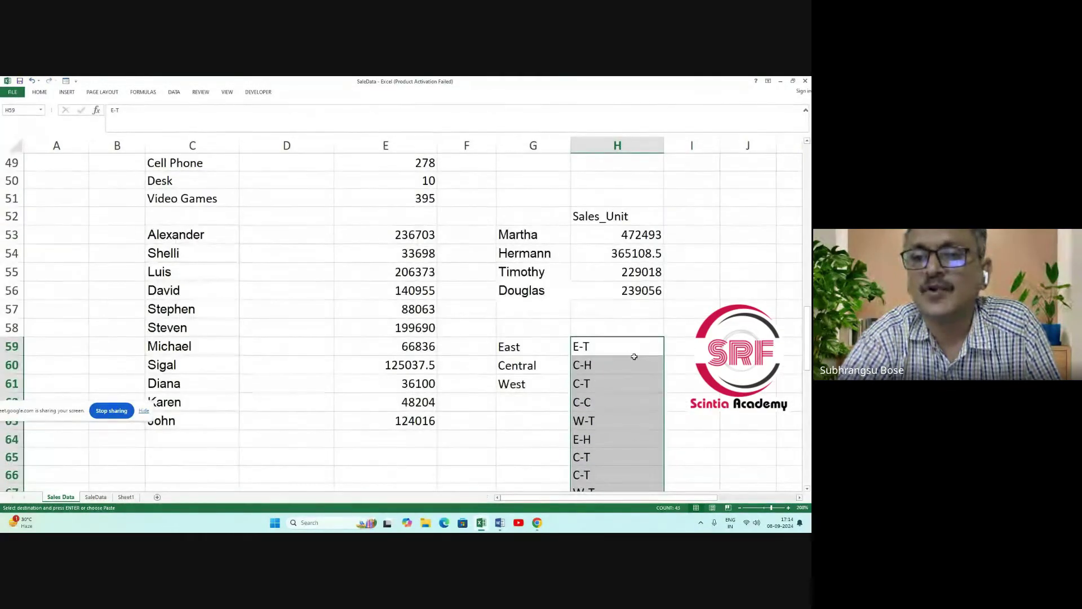
# Repeat the values-only paste of the copied Region-Item keys starting at H59, using Paste Special with the Values option.
pyautogui.rightClick(632, 355)
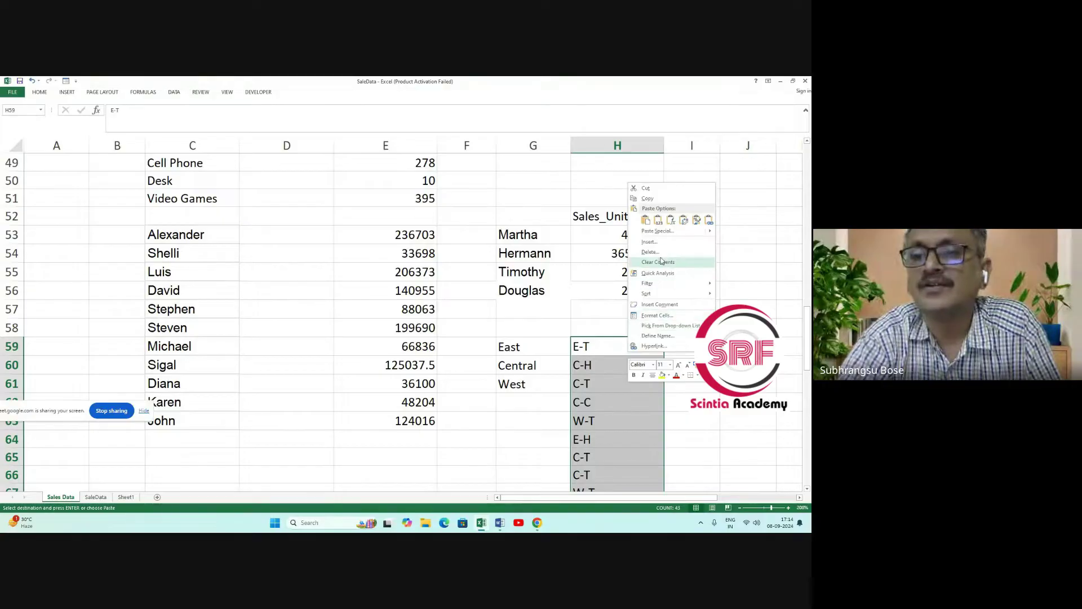
pyautogui.moveTo(658, 235)
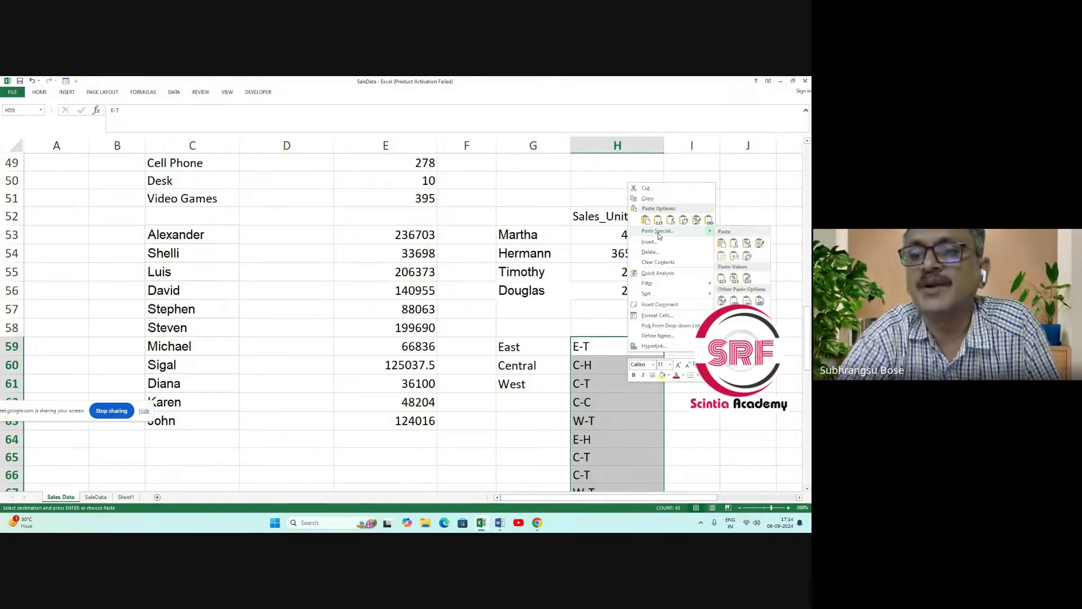
pyautogui.click(689, 233)
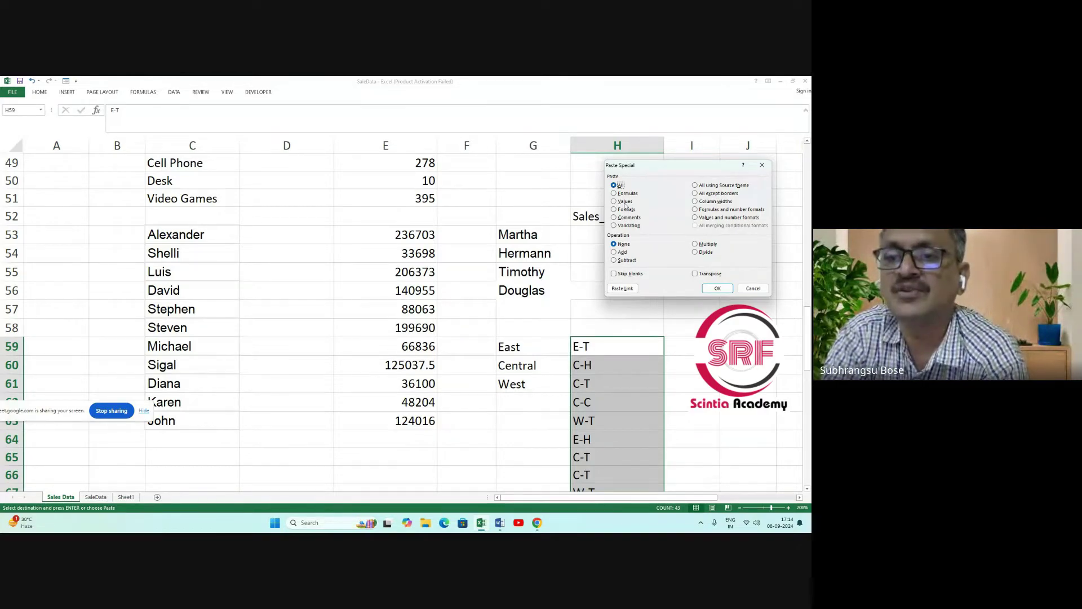
pyautogui.click(615, 202)
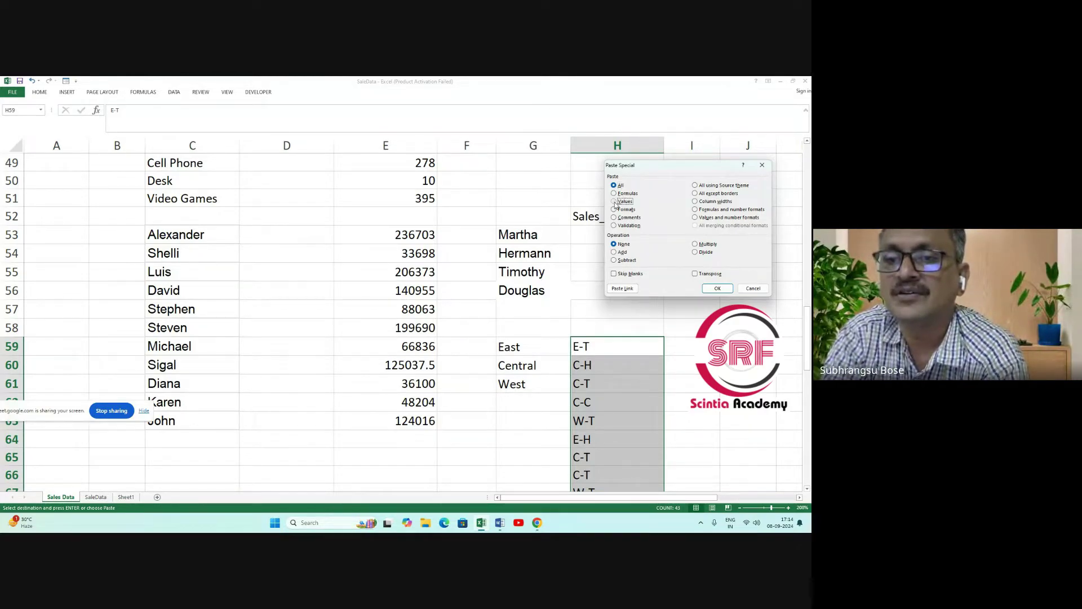
pyautogui.click(722, 289)
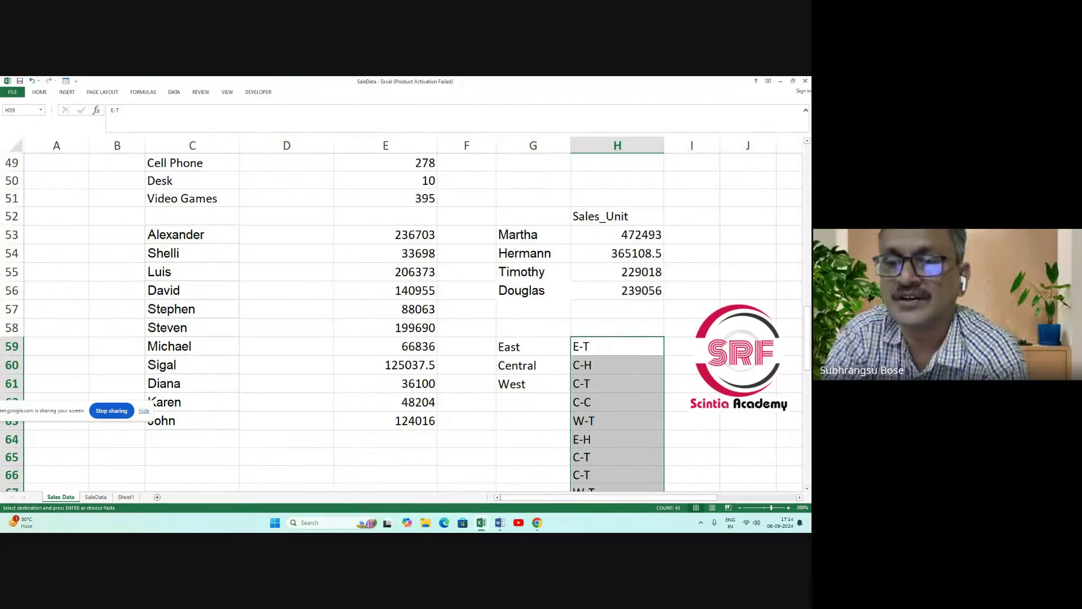
pyautogui.click(678, 361)
pyautogui.click(678, 351)
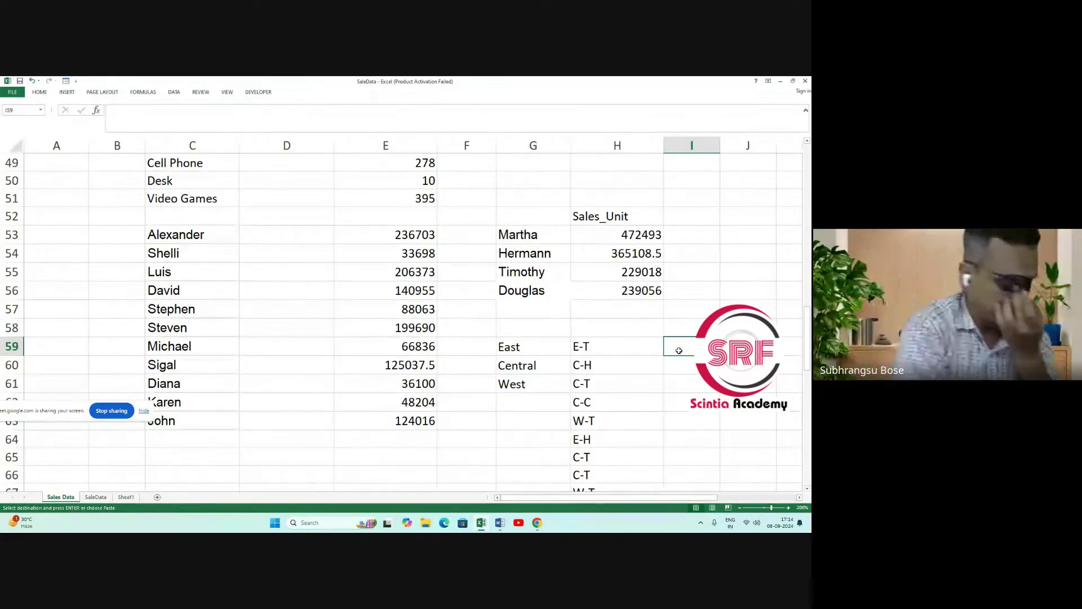
pyautogui.write('=SUF')
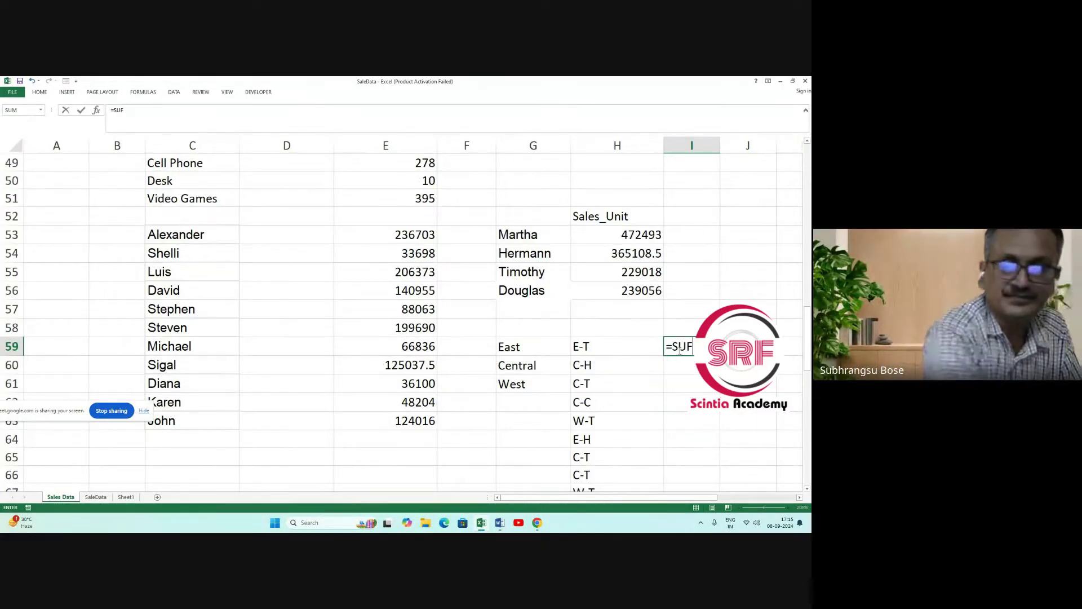
pyautogui.press('BackSpace')
pyautogui.press('BackSpace')
pyautogui.press('BackSpace')
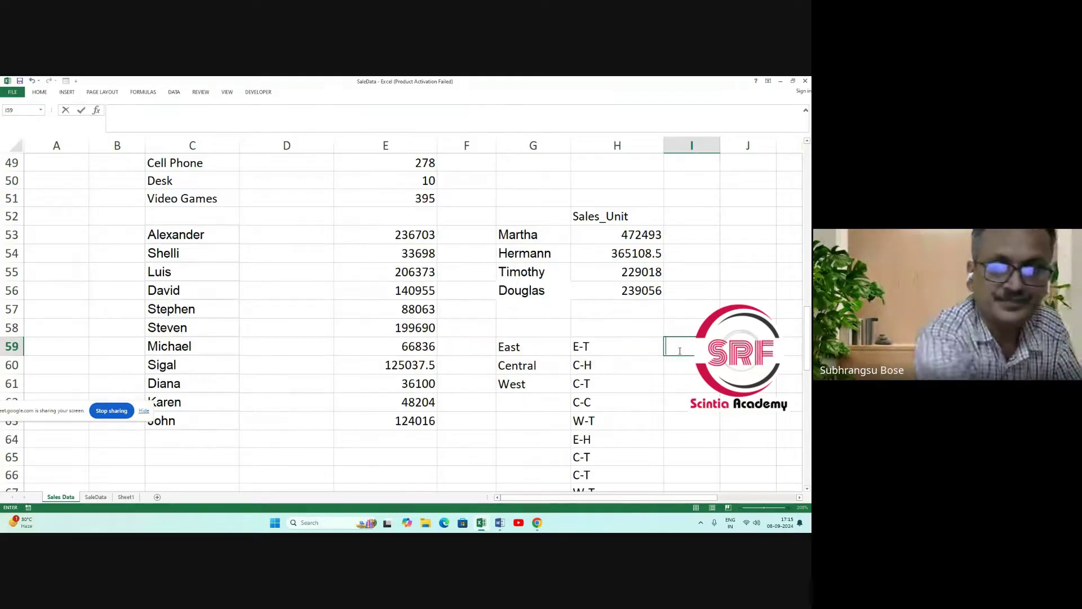
pyautogui.scroll(-3, 648, 334)
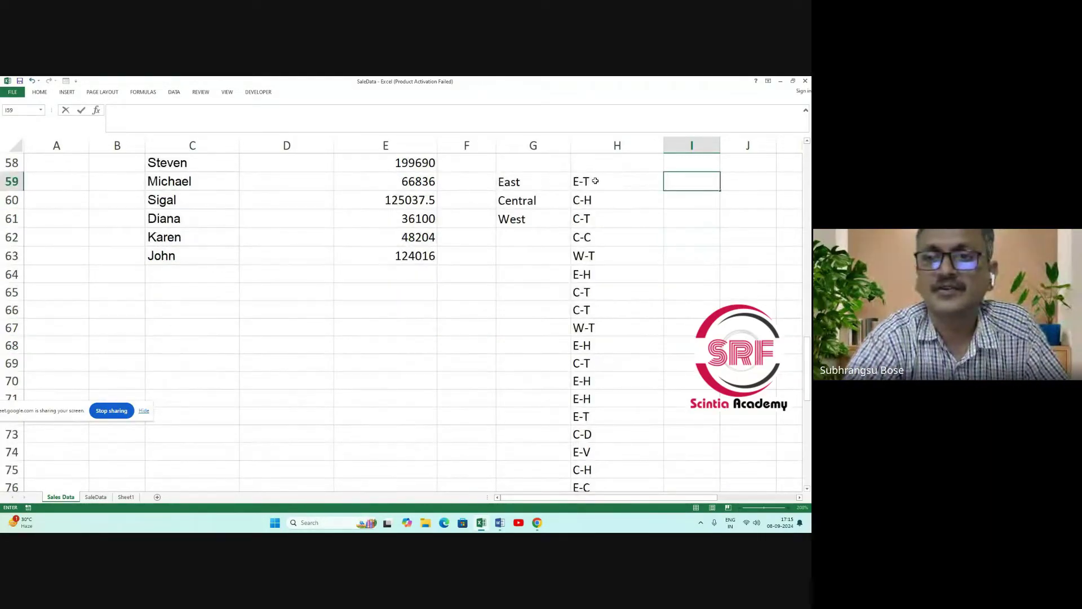
pyautogui.moveTo(596, 181); pyautogui.dragTo(621, 510)
pyautogui.write('=')
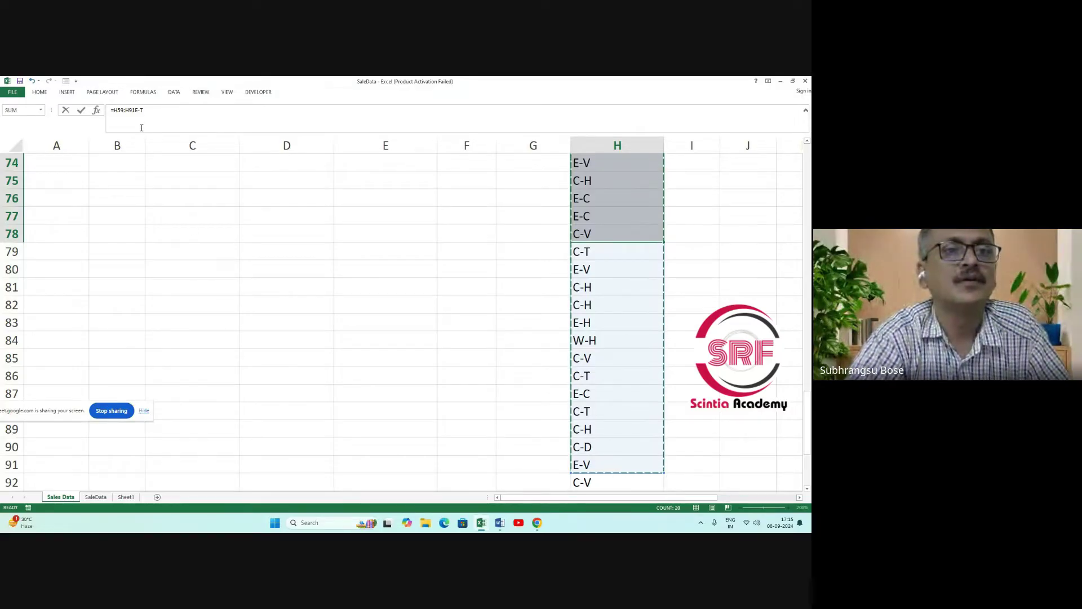
pyautogui.click(142, 109)
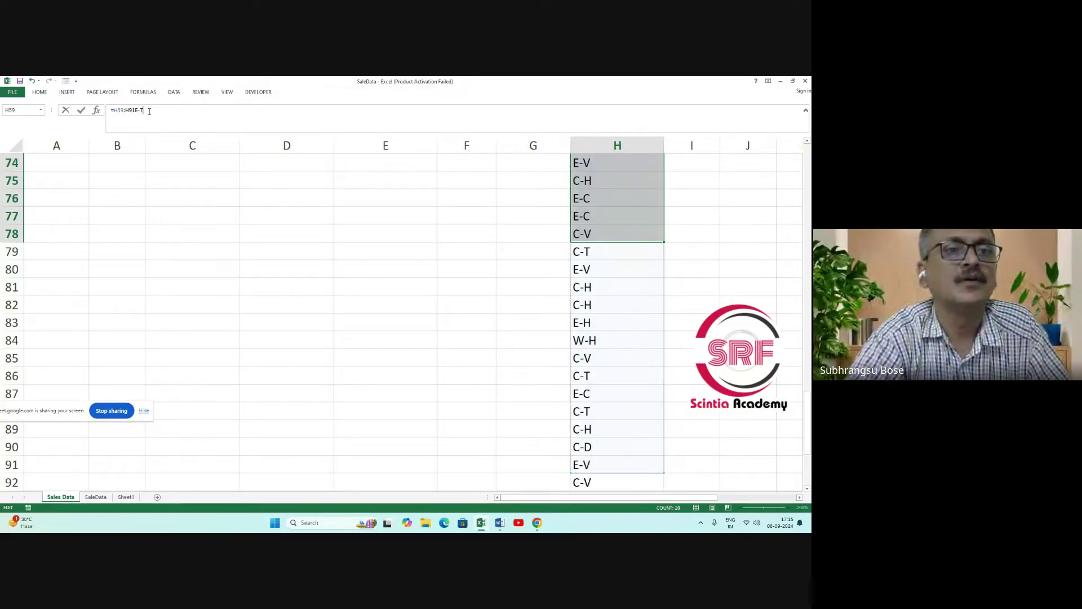
pyautogui.click(70, 110)
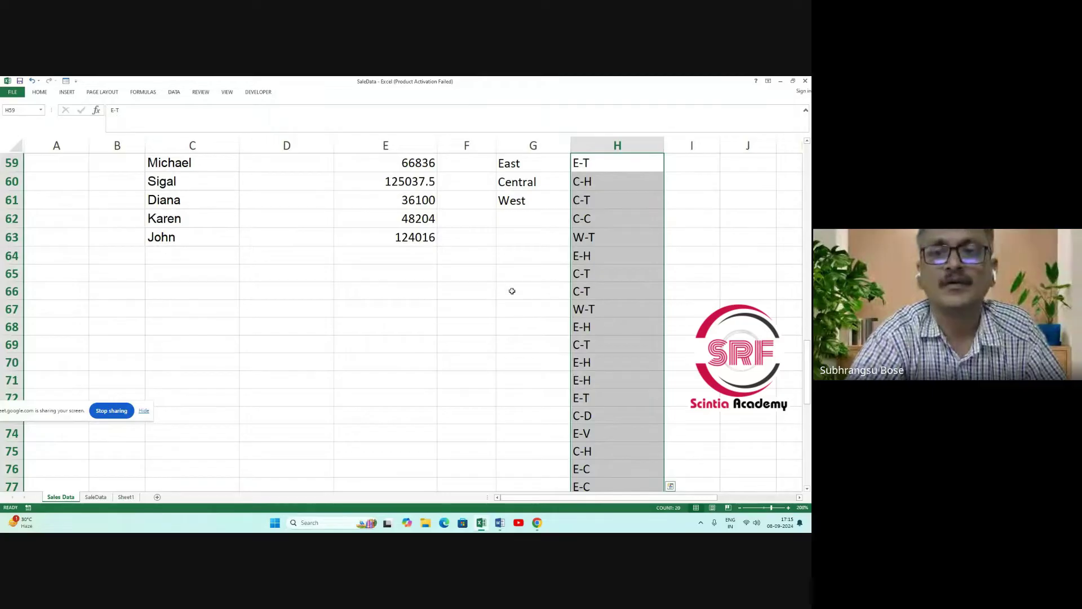
# Try to remove duplicates from the keys in H59:H101 with the selection expanded to columns G and H.
pyautogui.click(512, 291)
pyautogui.scroll(3, 513, 290)
pyautogui.moveTo(586, 328); pyautogui.dragTo(623, 430)
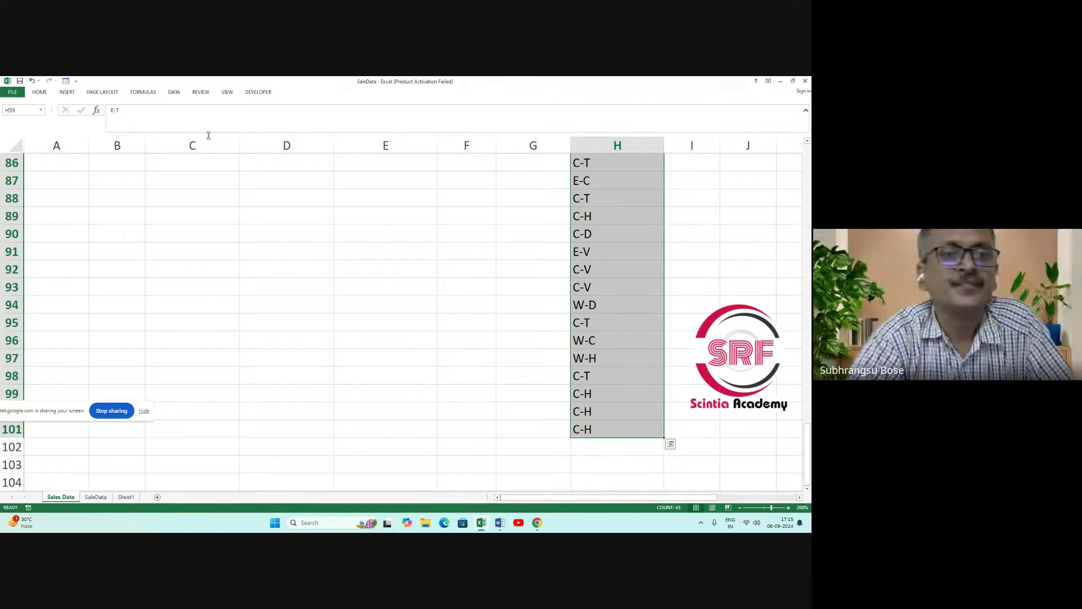
pyautogui.click(173, 93)
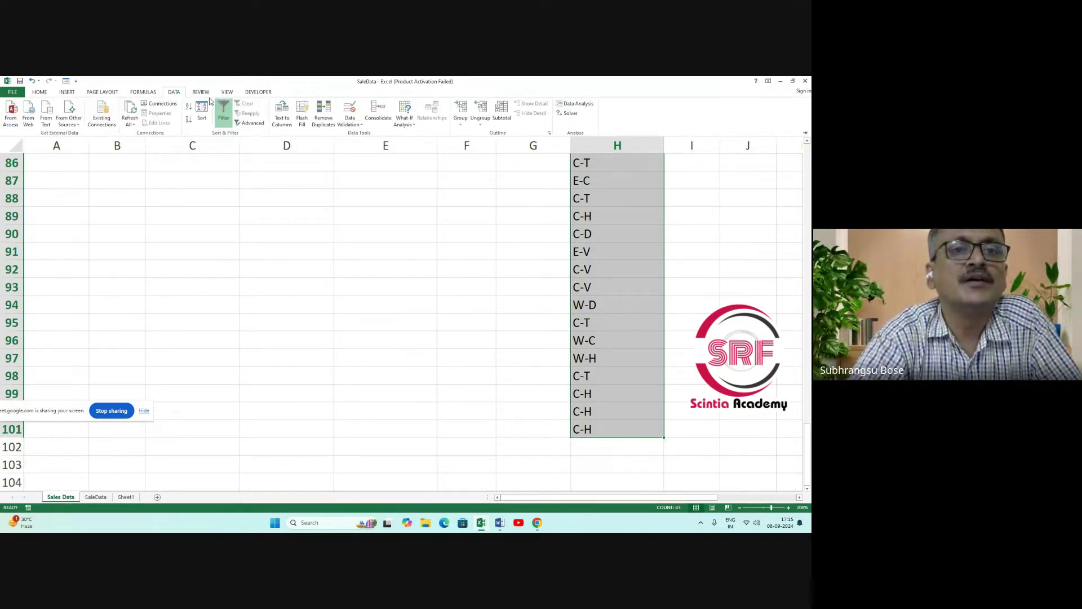
pyautogui.click(326, 119)
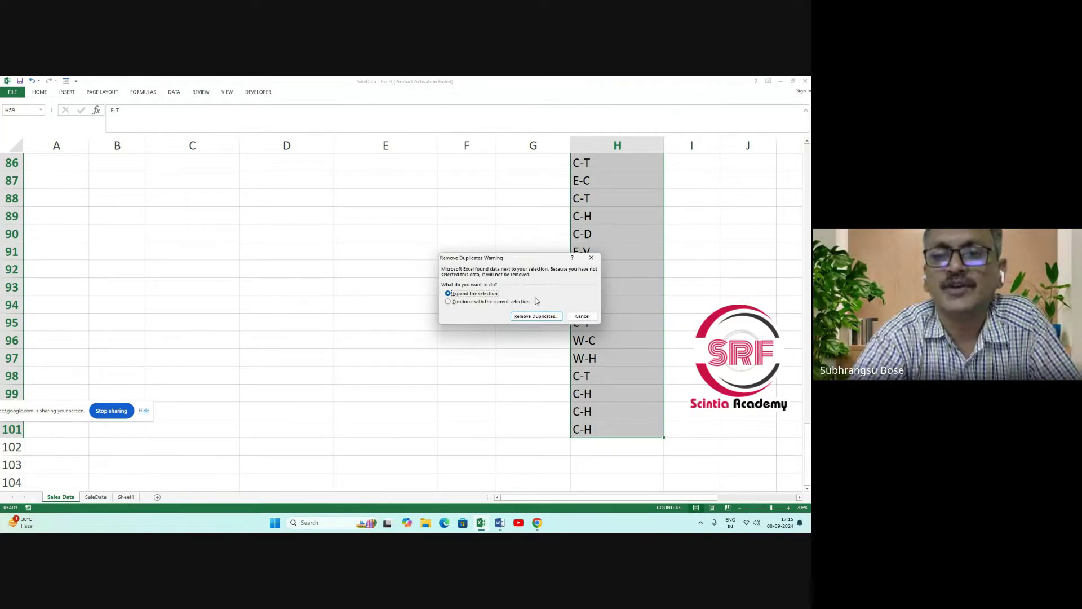
pyautogui.click(531, 318)
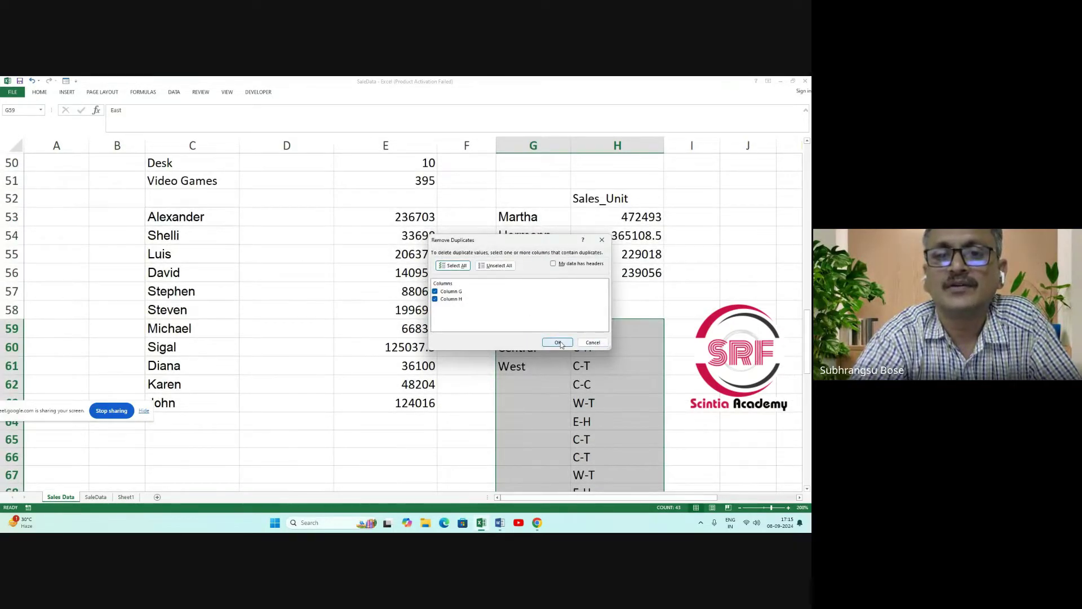
pyautogui.click(592, 343)
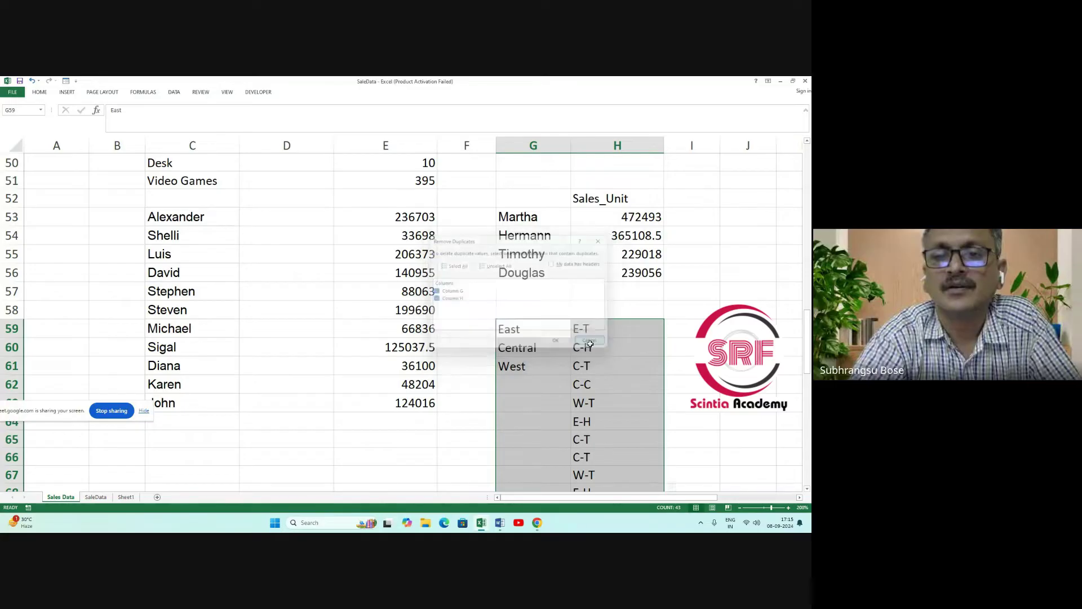
pyautogui.click(618, 328)
pyautogui.scroll(15, 683, 362)
pyautogui.scroll(2, 696, 334)
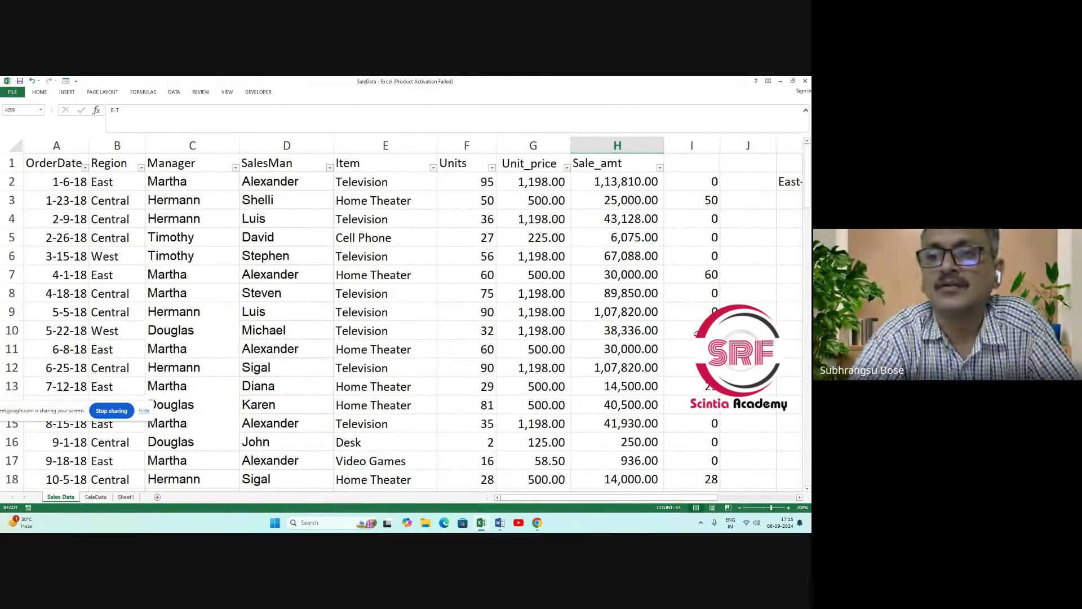
pyautogui.scroll(-11, 695, 334)
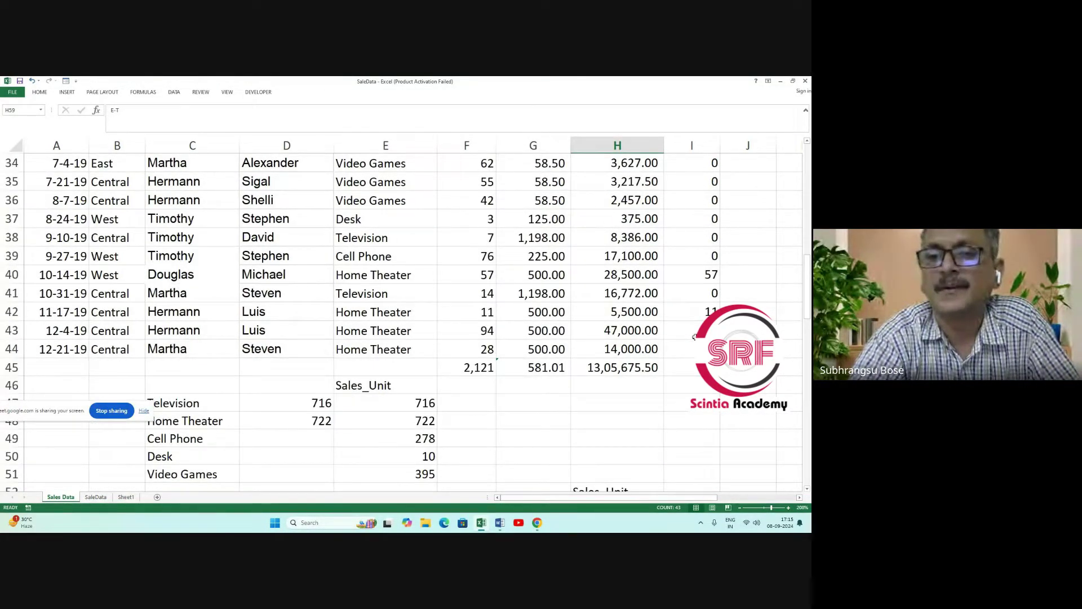
pyautogui.scroll(-9, 694, 336)
pyautogui.scroll(3, 635, 270)
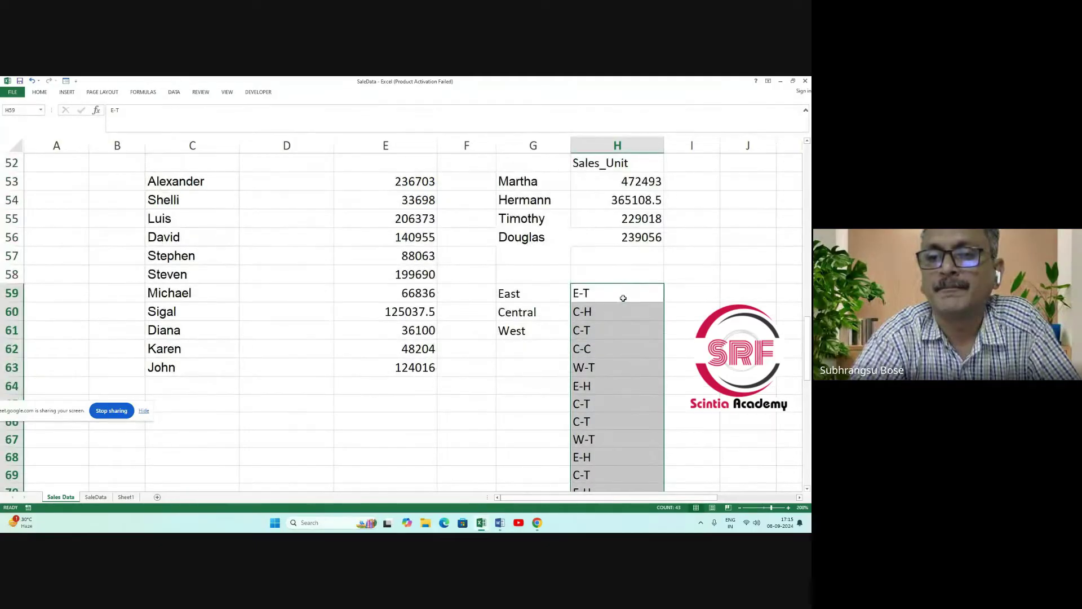
pyautogui.click(623, 297)
pyautogui.click(616, 314)
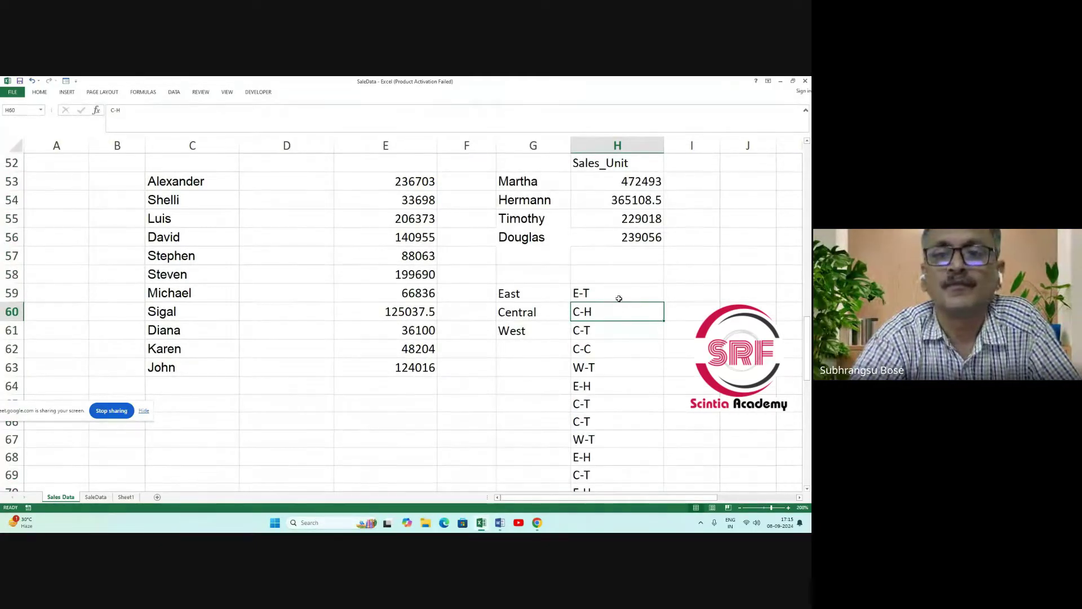
pyautogui.click(619, 293)
pyautogui.click(632, 366)
# Remove the duplicate Region-Item keys from H59:H101, continuing with the current selection only.
pyautogui.moveTo(628, 295)
pyautogui.mouseDown()
pyautogui.moveTo(611, 512)
pyautogui.moveTo(623, 306)
pyautogui.mouseUp()
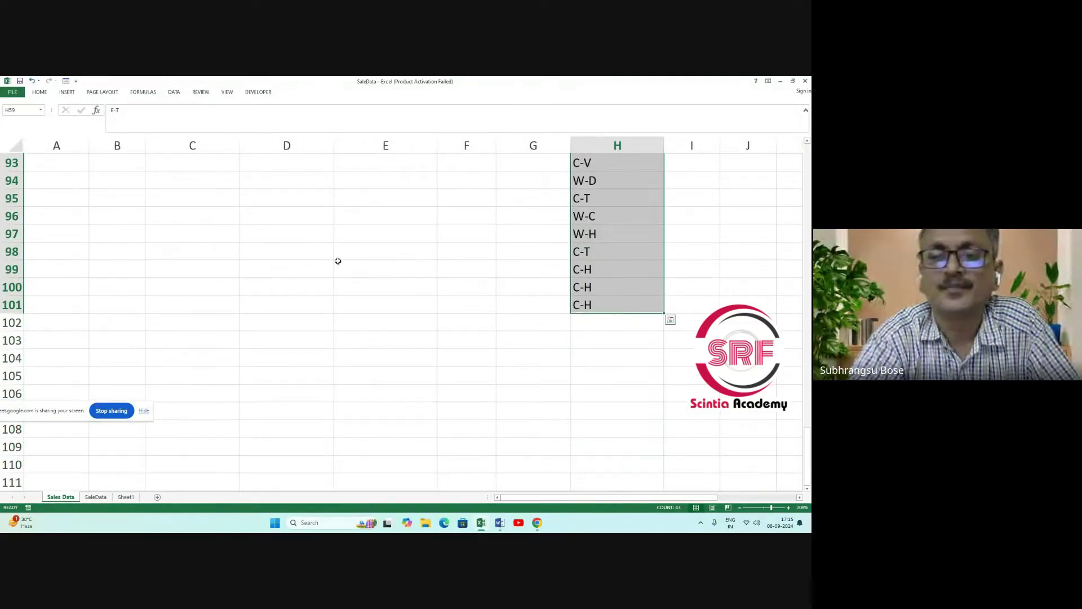
pyautogui.scroll(10, 150, 210)
pyautogui.scroll(10, 117, 200)
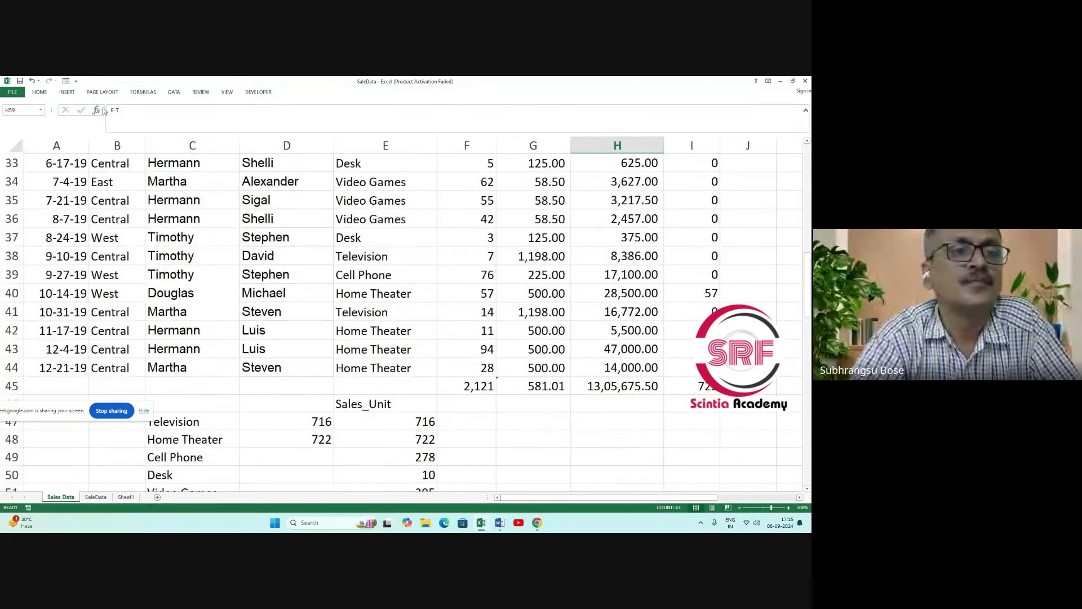
pyautogui.click(173, 92)
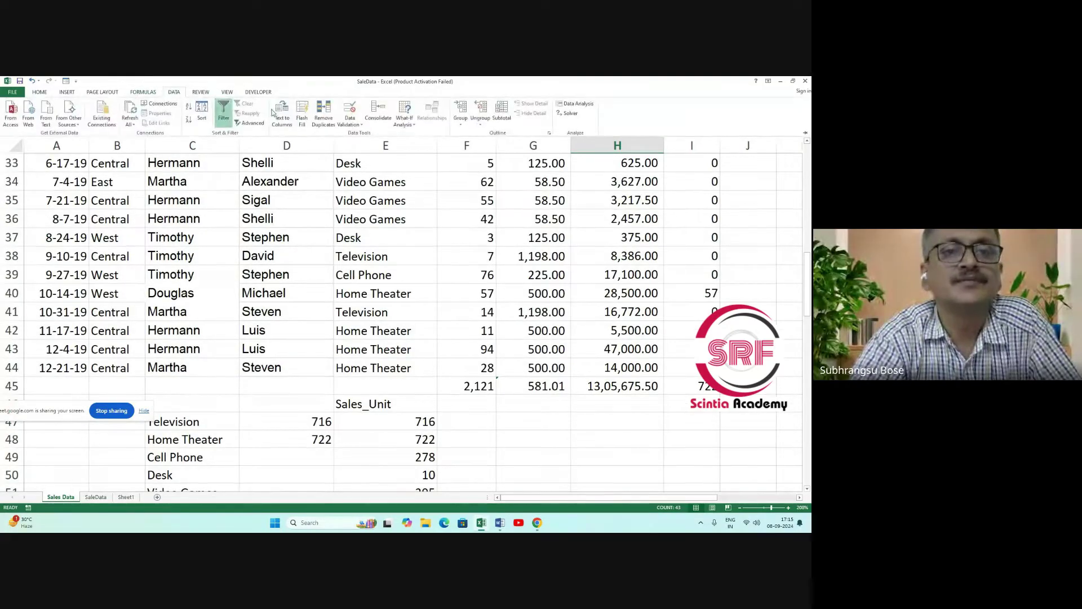
pyautogui.click(322, 120)
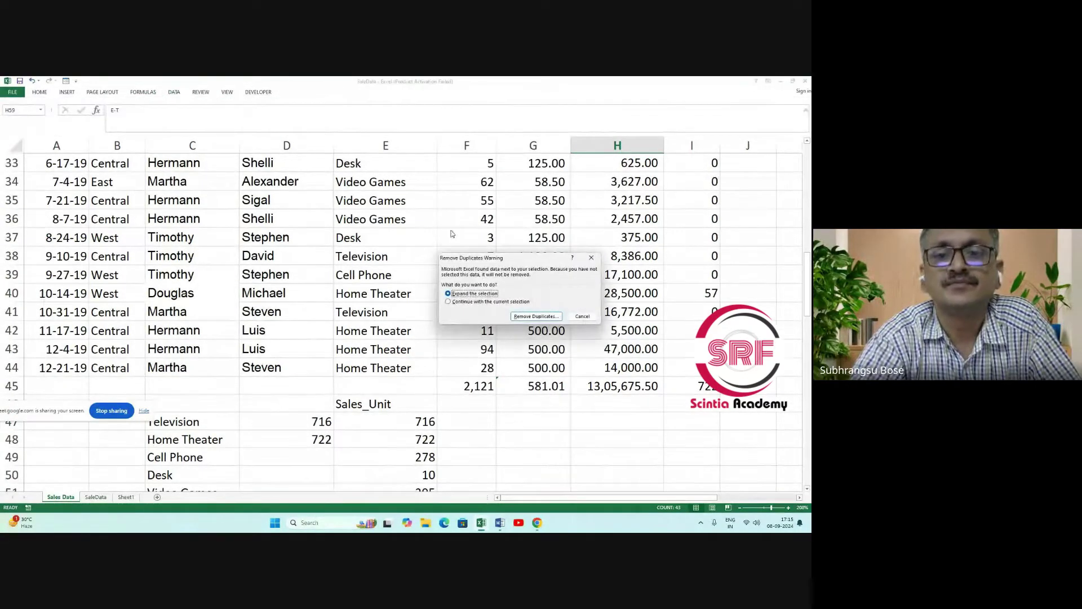
pyautogui.click(449, 303)
pyautogui.click(536, 317)
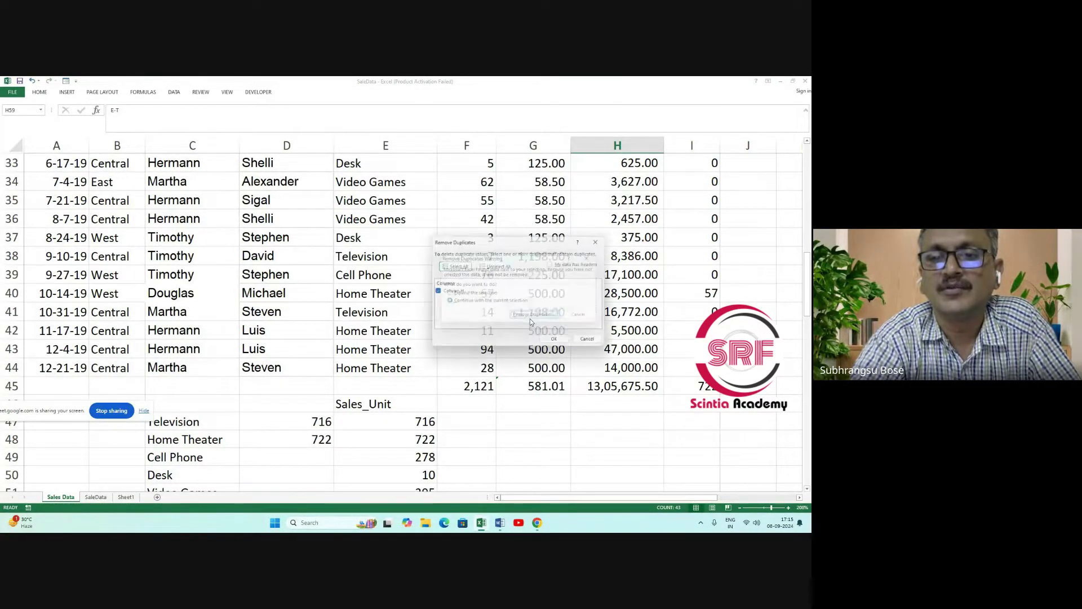
pyautogui.click(558, 342)
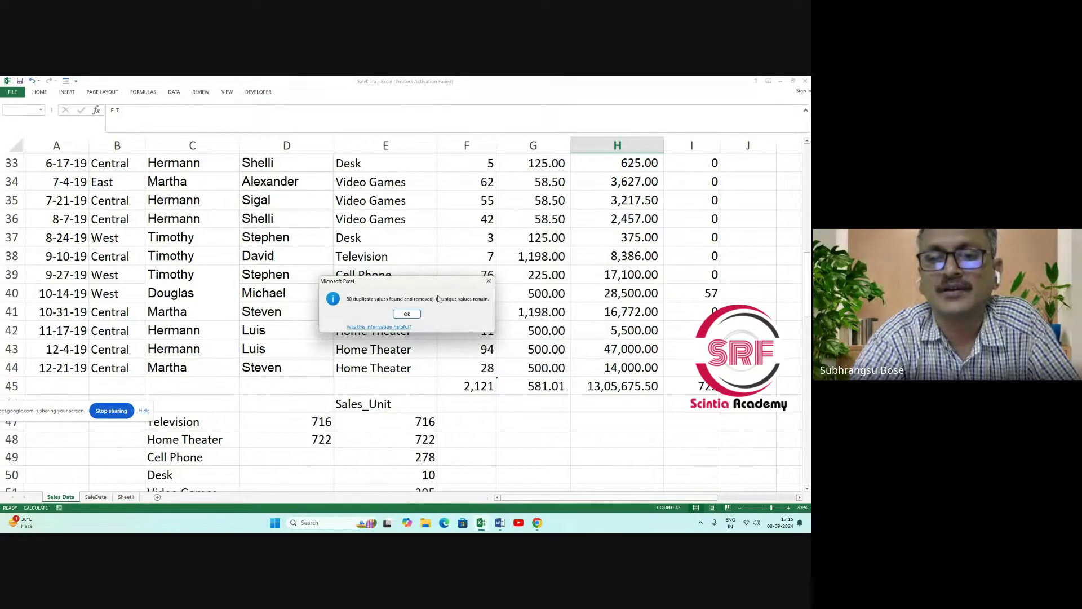
pyautogui.click(407, 314)
# Review the unique Region-Item keys in column H alongside the item and region lists below the sales data.
pyautogui.scroll(-9, 592, 372)
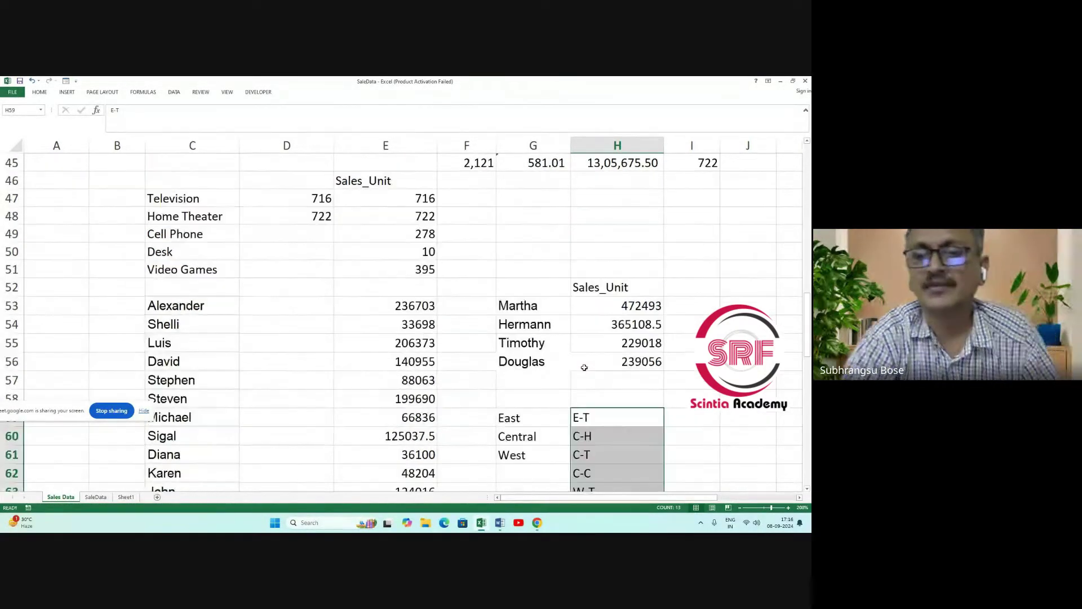
pyautogui.scroll(1, 637, 338)
pyautogui.click(676, 276)
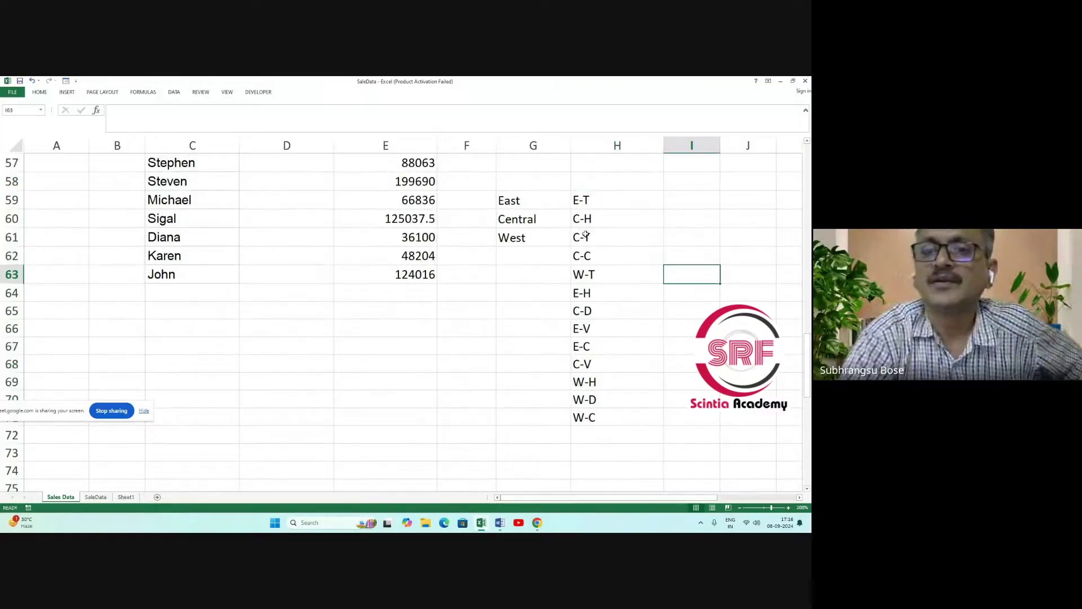
pyautogui.moveTo(595, 199); pyautogui.dragTo(604, 411)
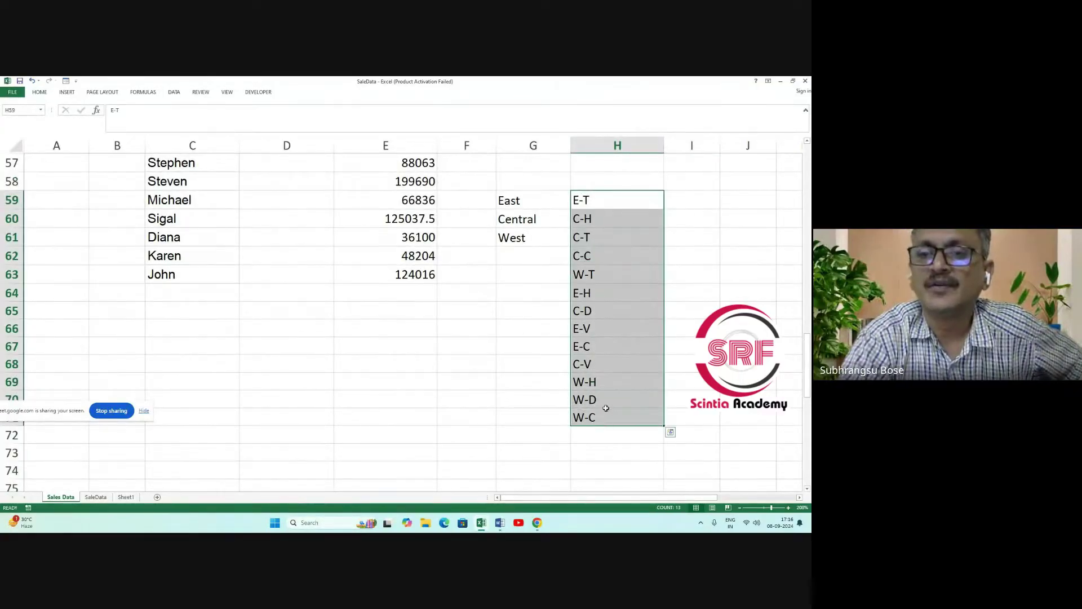
pyautogui.click(579, 222)
pyautogui.scroll(6, 266, 274)
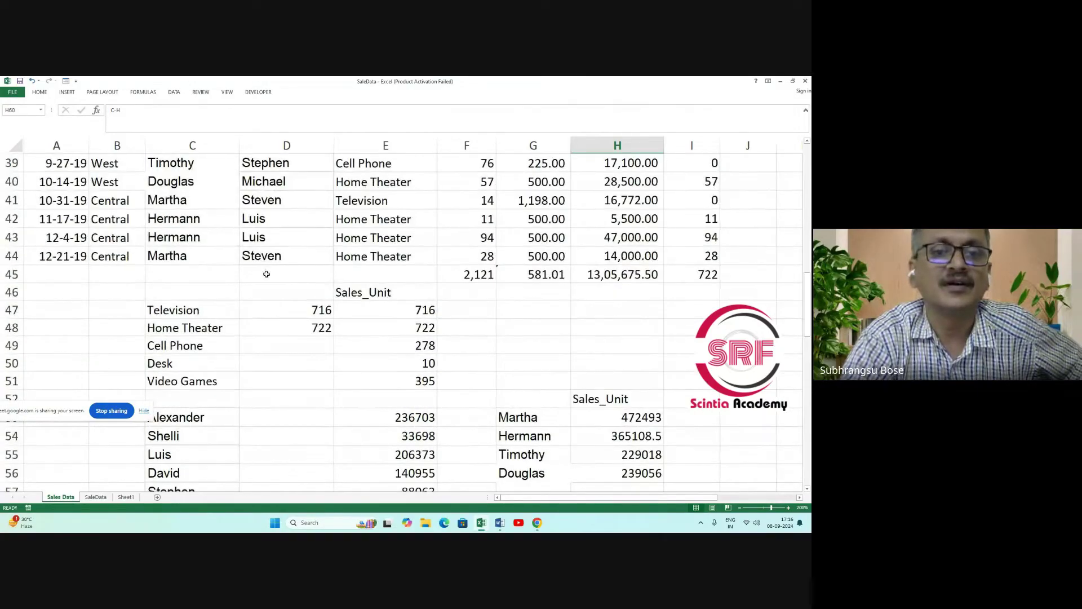
pyautogui.scroll(-3, 267, 274)
pyautogui.scroll(1, 265, 278)
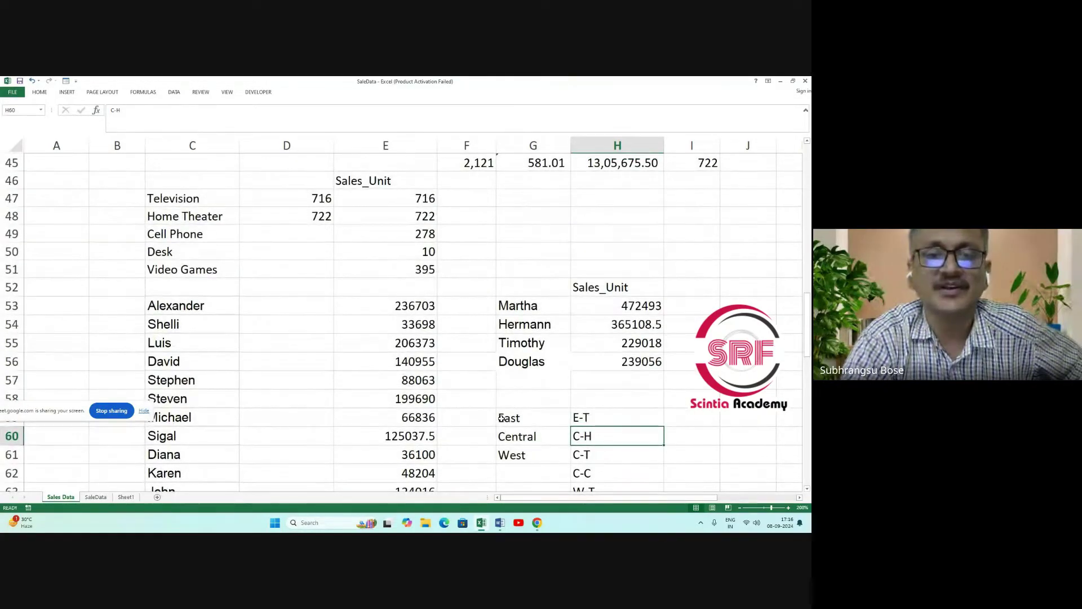
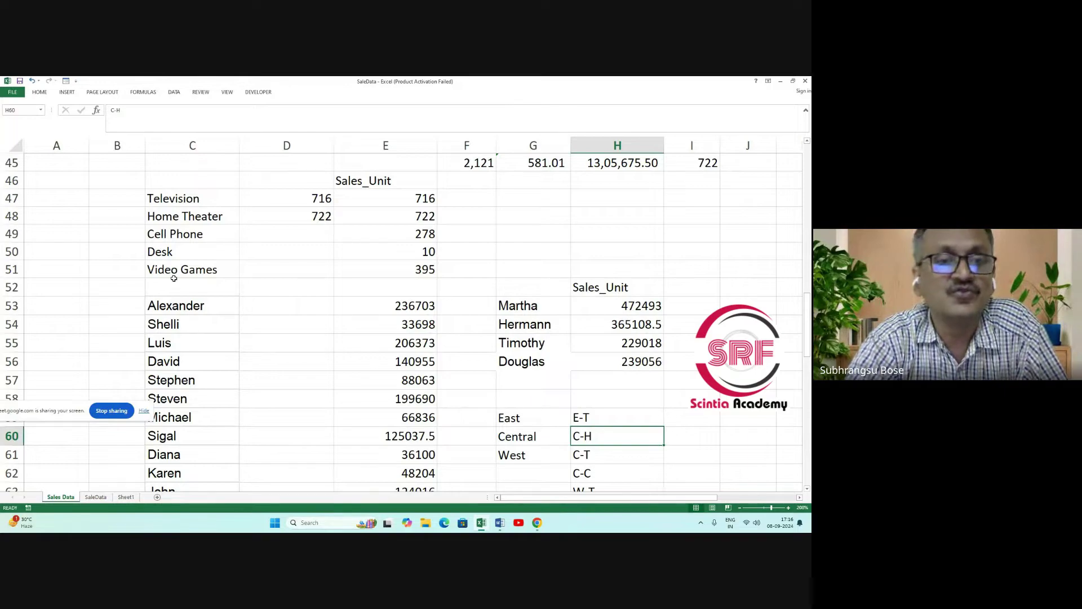
# Start a custom sort of the unique Region-Item keys in H59:H71, continuing with the current selection only.
pyautogui.scroll(-4, 173, 278)
pyautogui.moveTo(606, 198); pyautogui.dragTo(605, 412)
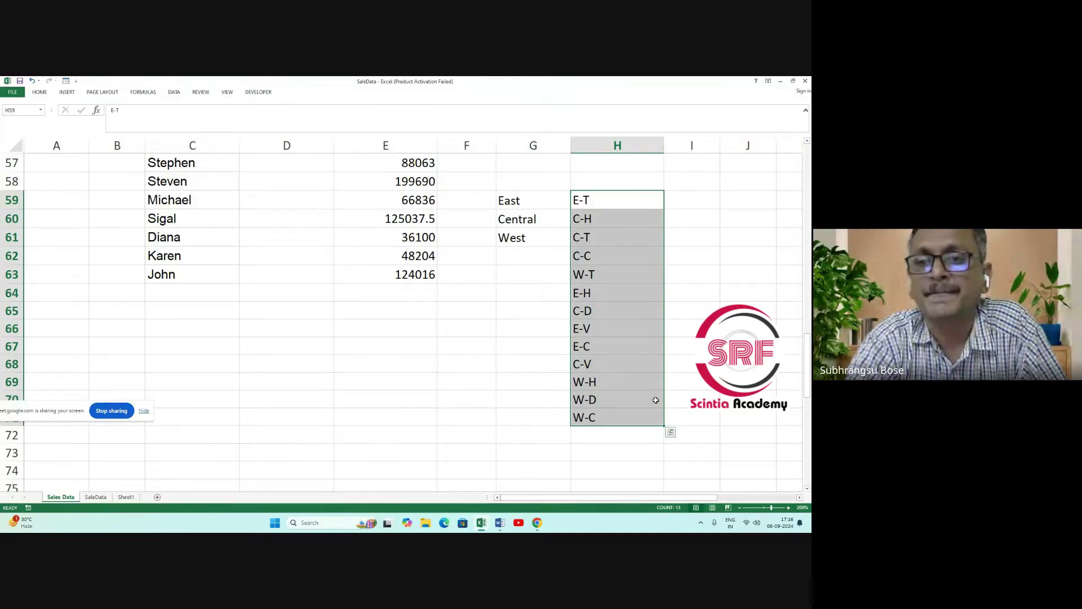
pyautogui.click(682, 364)
pyautogui.moveTo(596, 197); pyautogui.dragTo(600, 418)
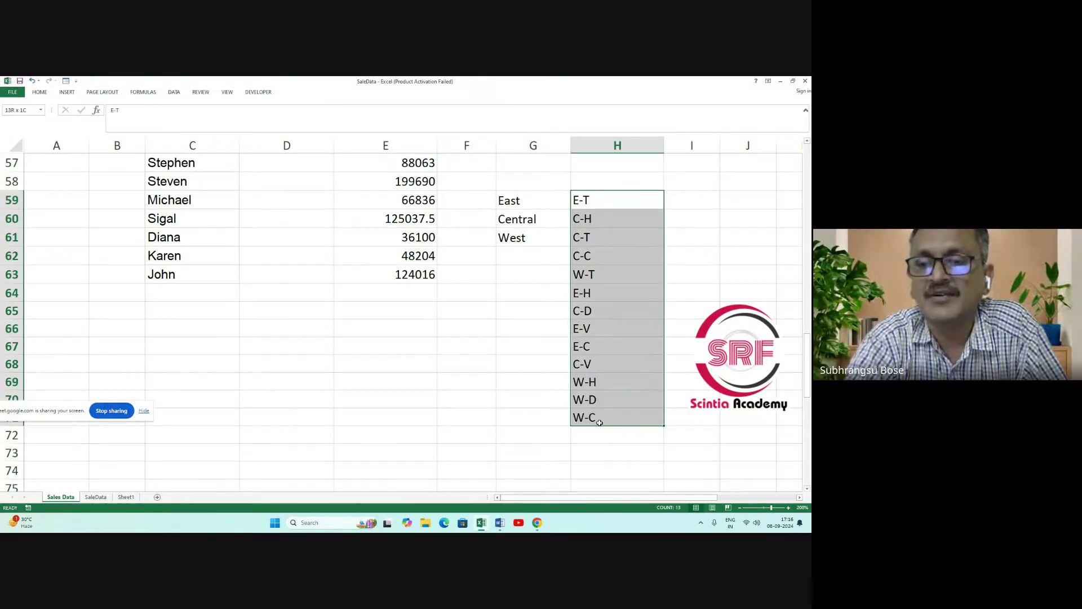
pyautogui.rightClick(603, 275)
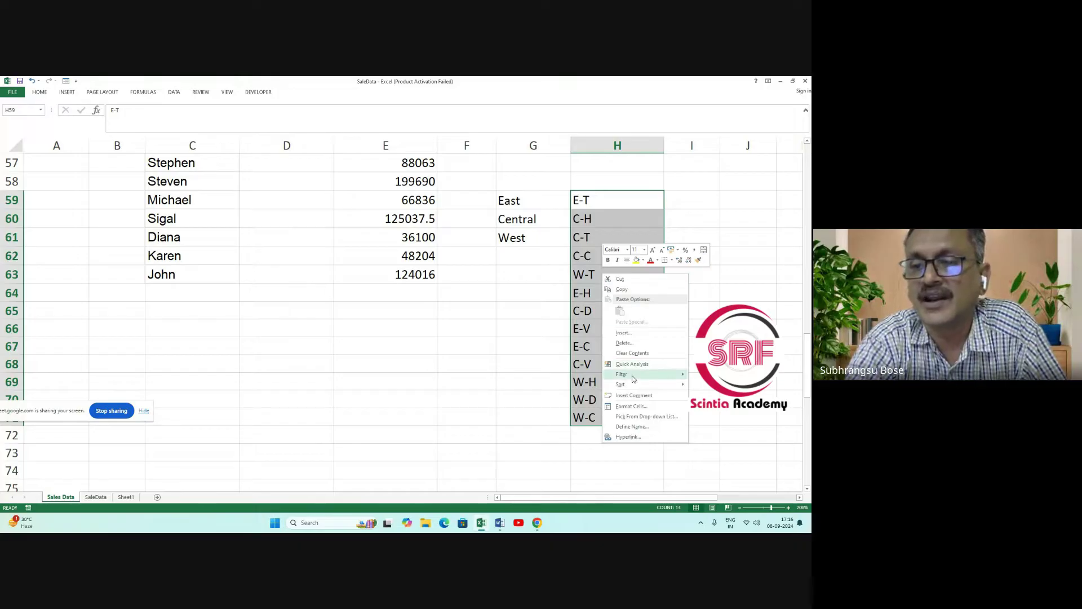
pyautogui.moveTo(629, 377)
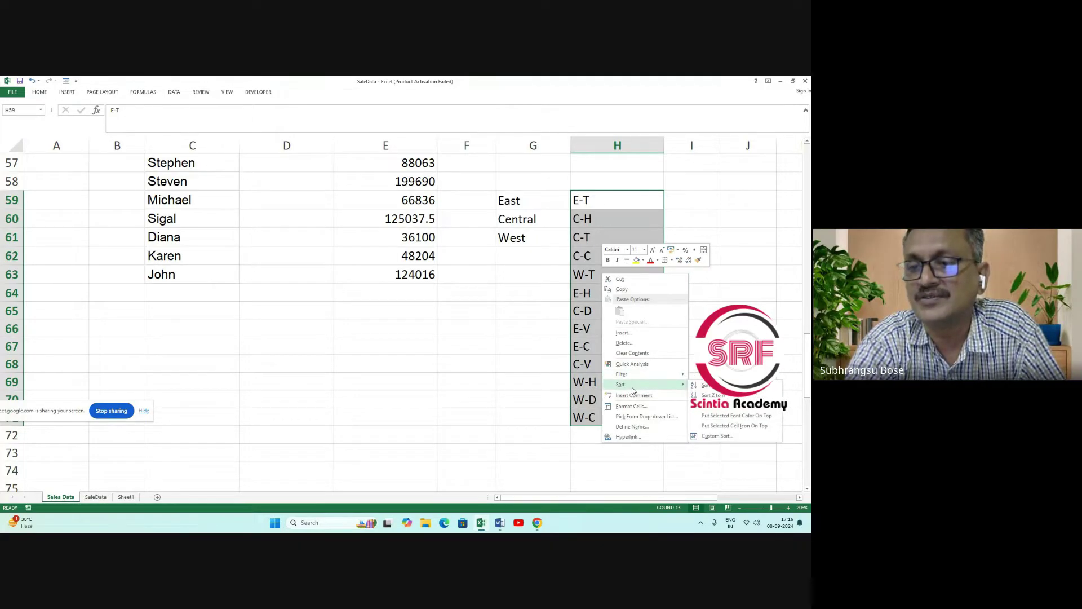
pyautogui.scroll(13, 635, 218)
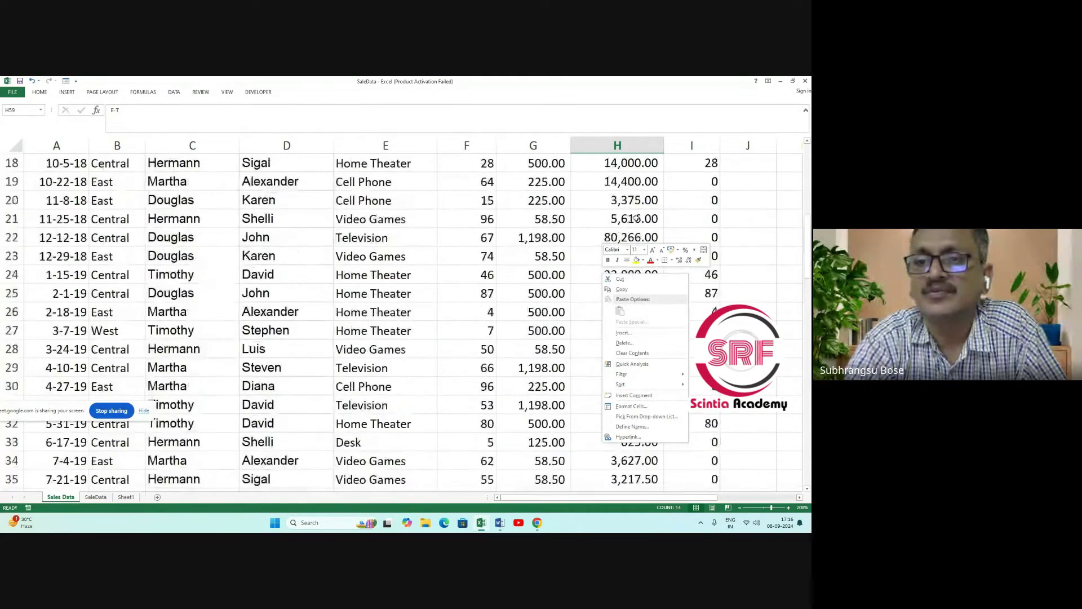
pyautogui.scroll(6, 636, 219)
pyautogui.click(39, 93)
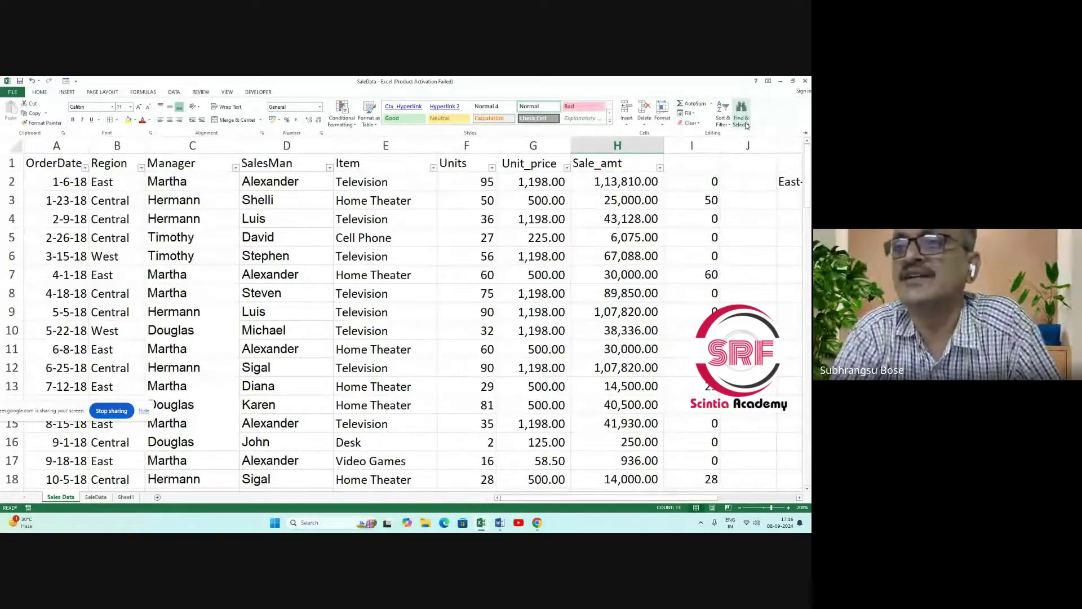
pyautogui.click(726, 124)
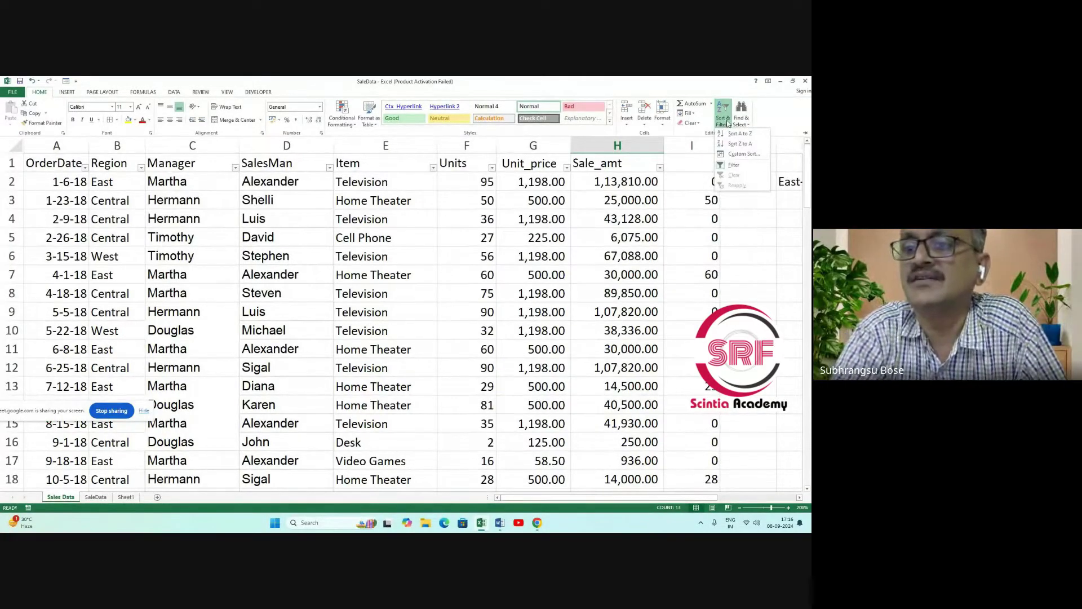
pyautogui.click(745, 154)
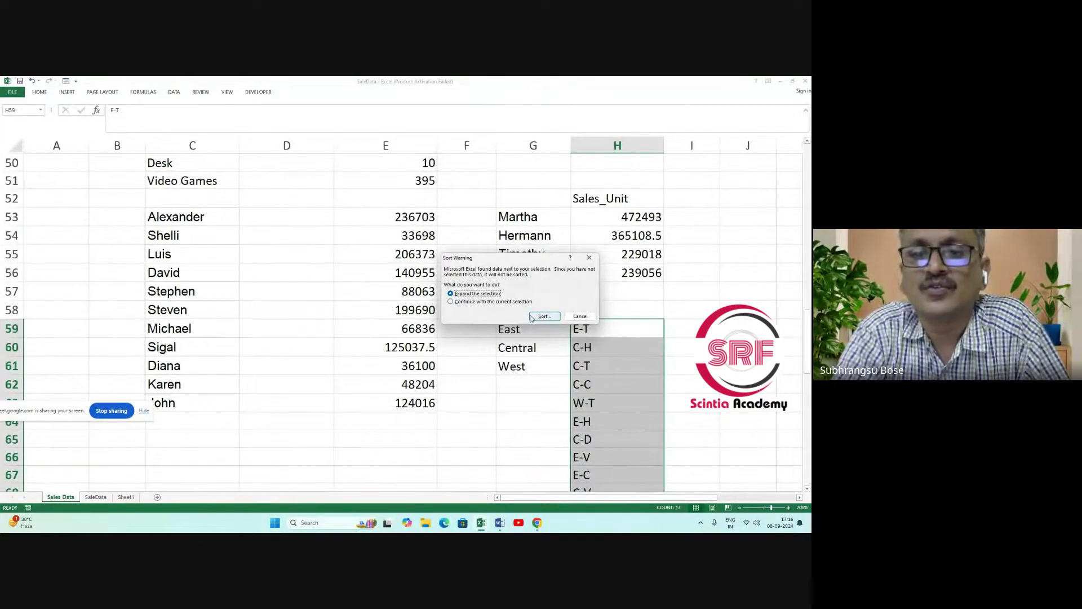
pyautogui.click(517, 302)
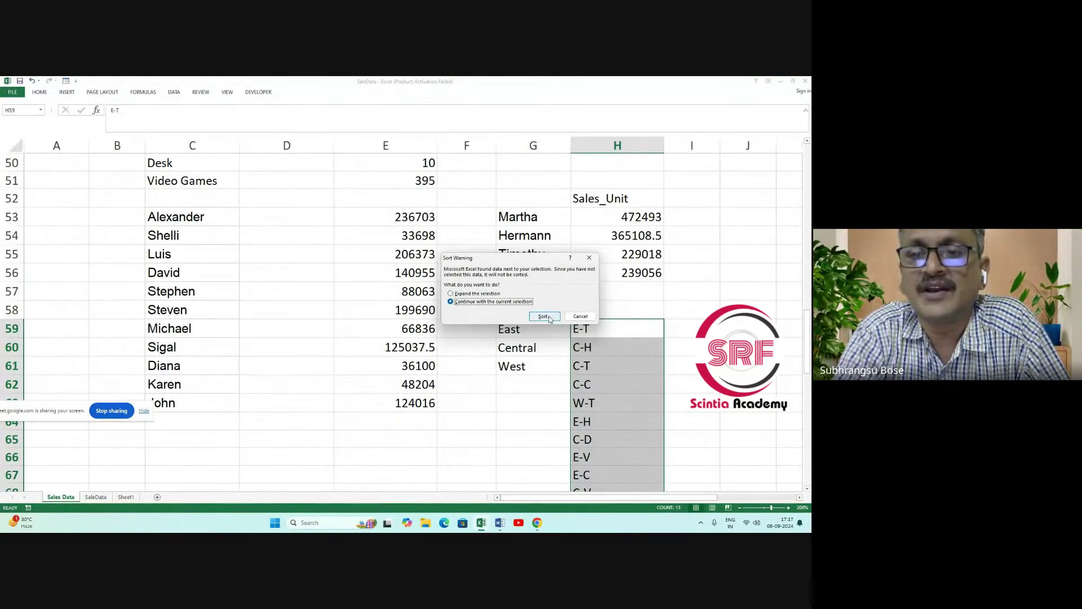
pyautogui.click(545, 317)
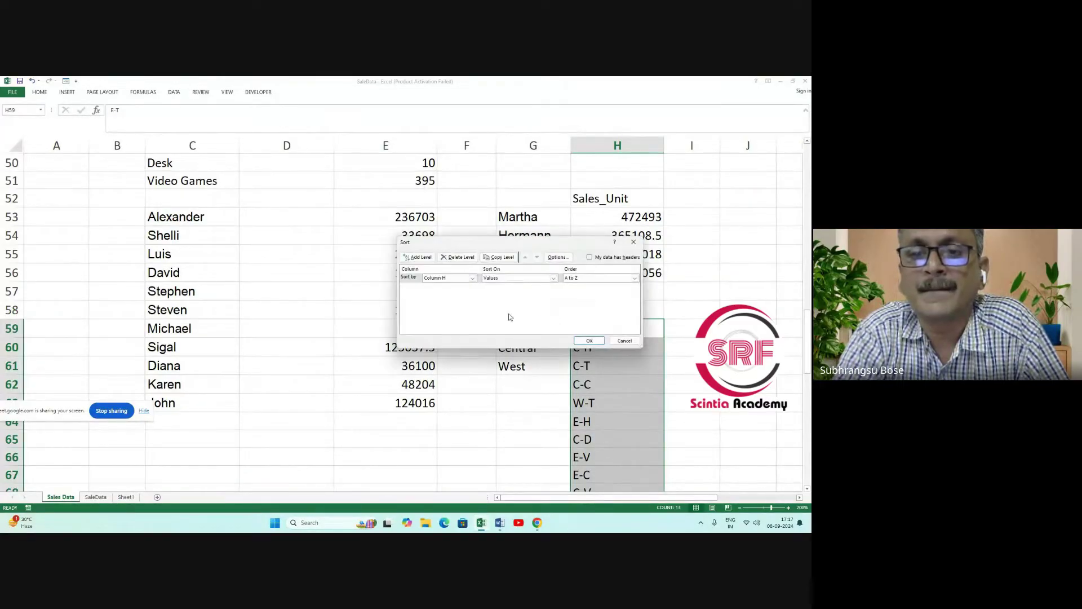
# Set the sort criterion to Column H, sorted on Values.
pyautogui.click(473, 279)
pyautogui.click(464, 287)
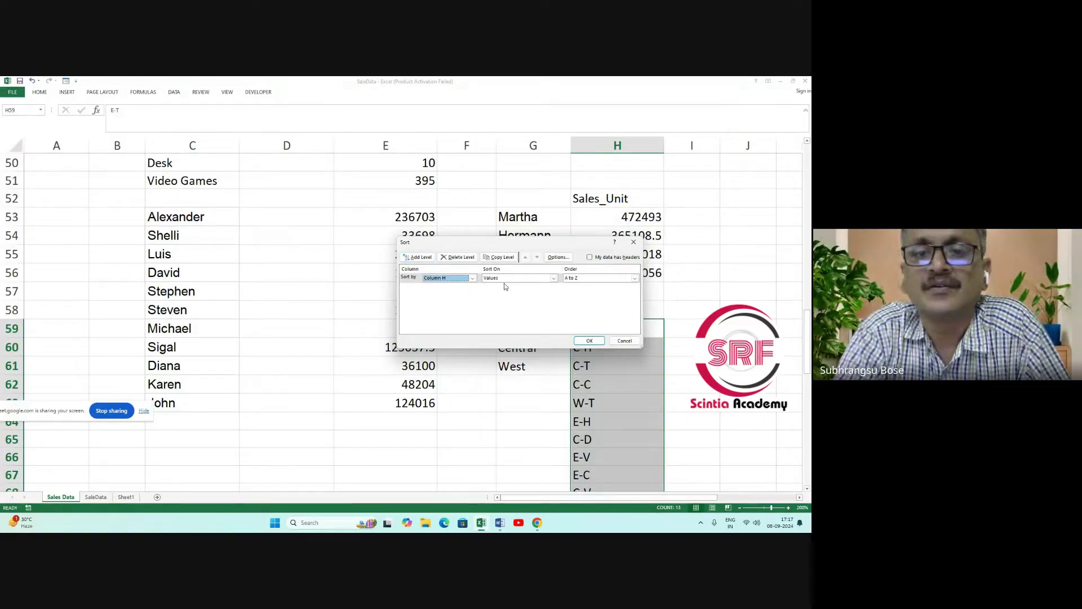
pyautogui.click(553, 280)
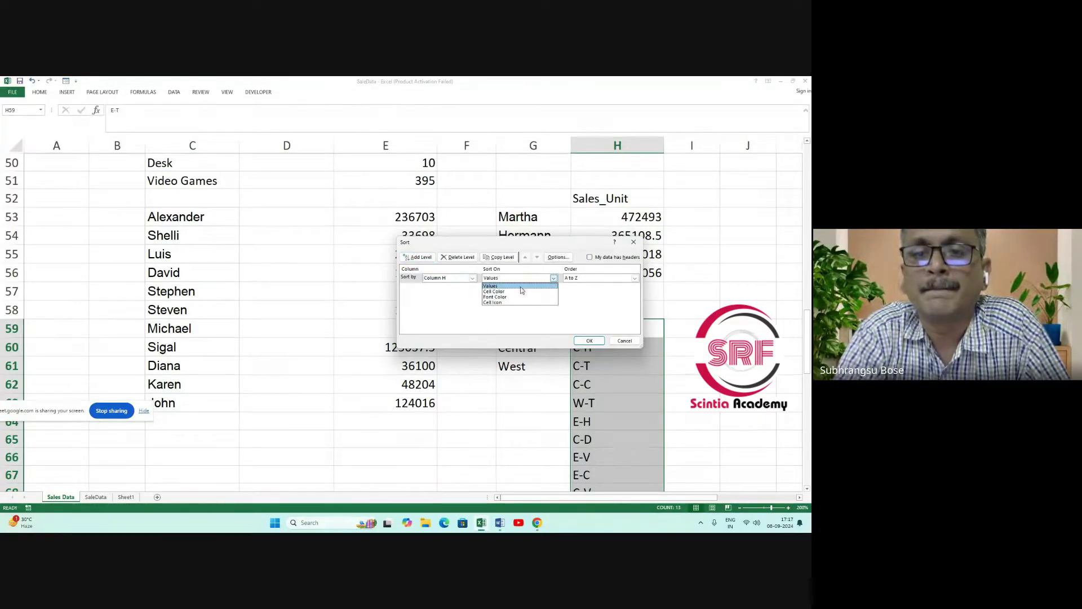
pyautogui.click(525, 268)
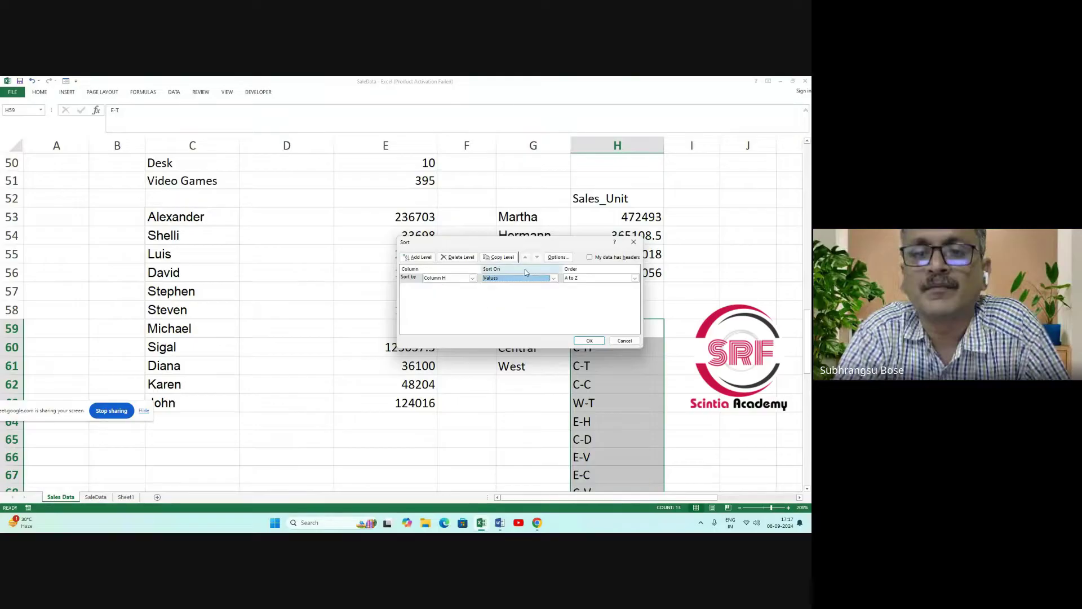
# Try to sort the keys with an added second level on Column H, and delete that duplicate level.
pyautogui.click(422, 258)
pyautogui.click(473, 287)
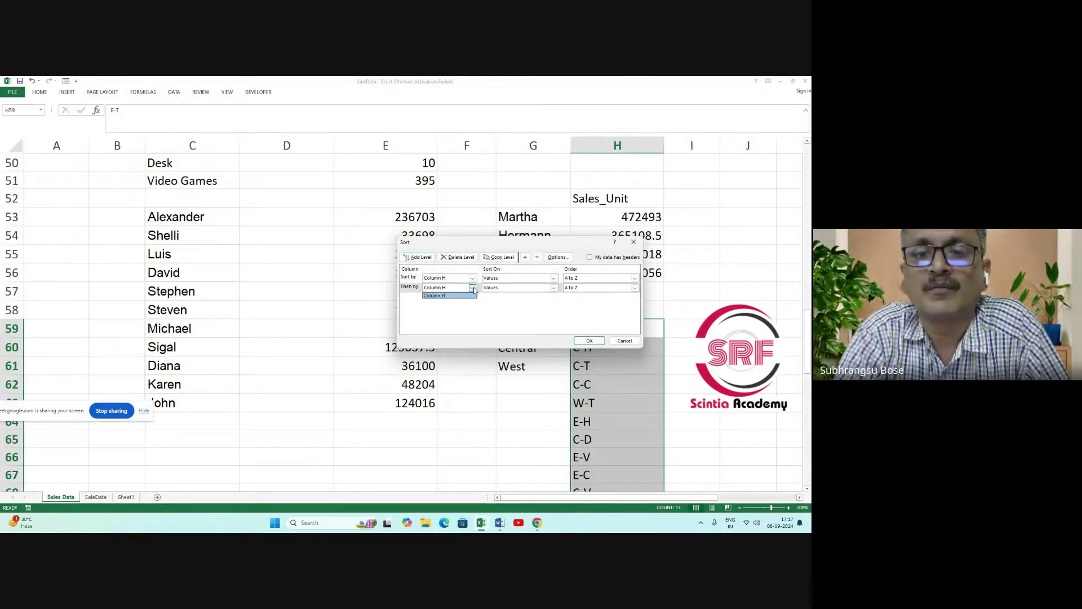
pyautogui.click(447, 288)
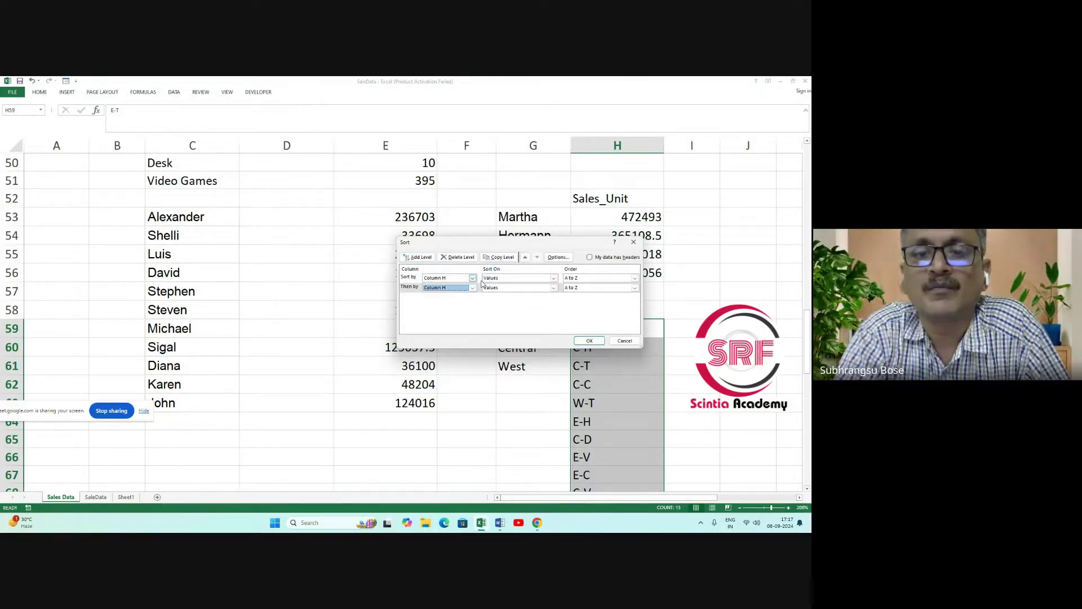
pyautogui.click(589, 342)
pyautogui.click(407, 314)
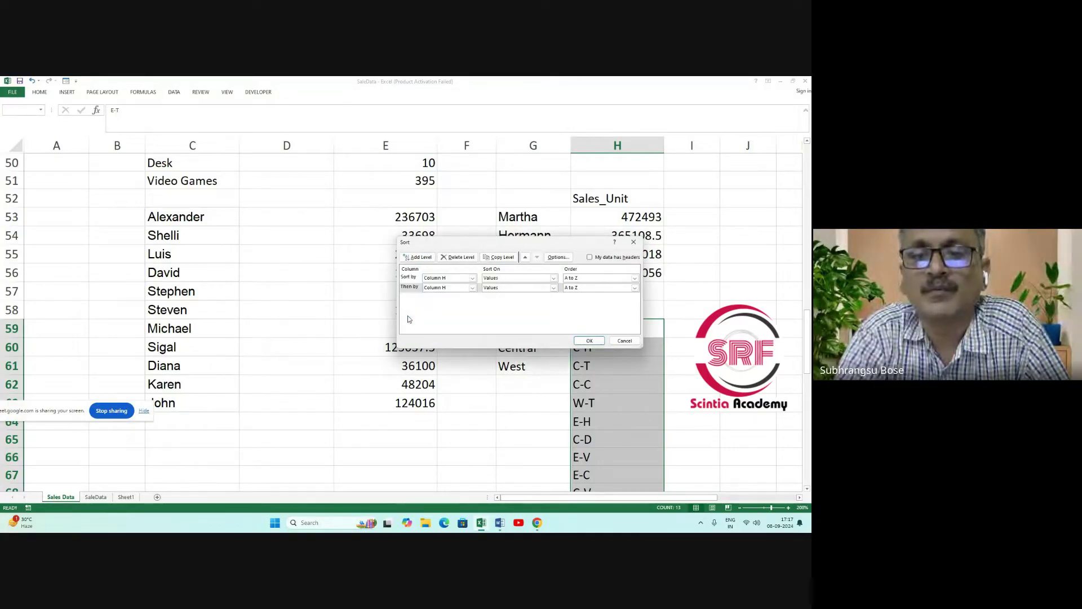
pyautogui.click(590, 341)
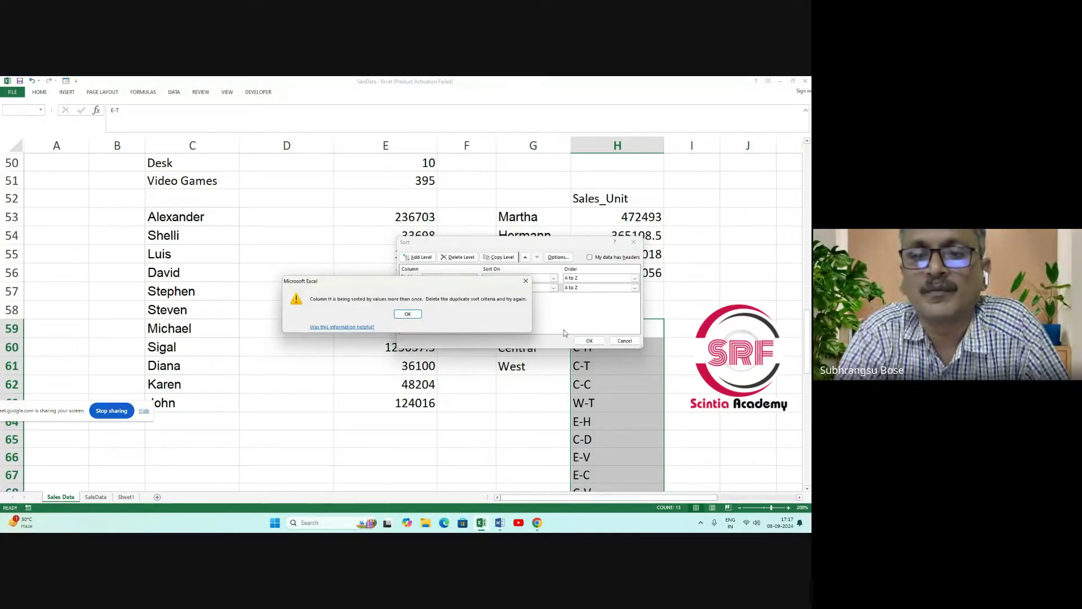
pyautogui.click(408, 314)
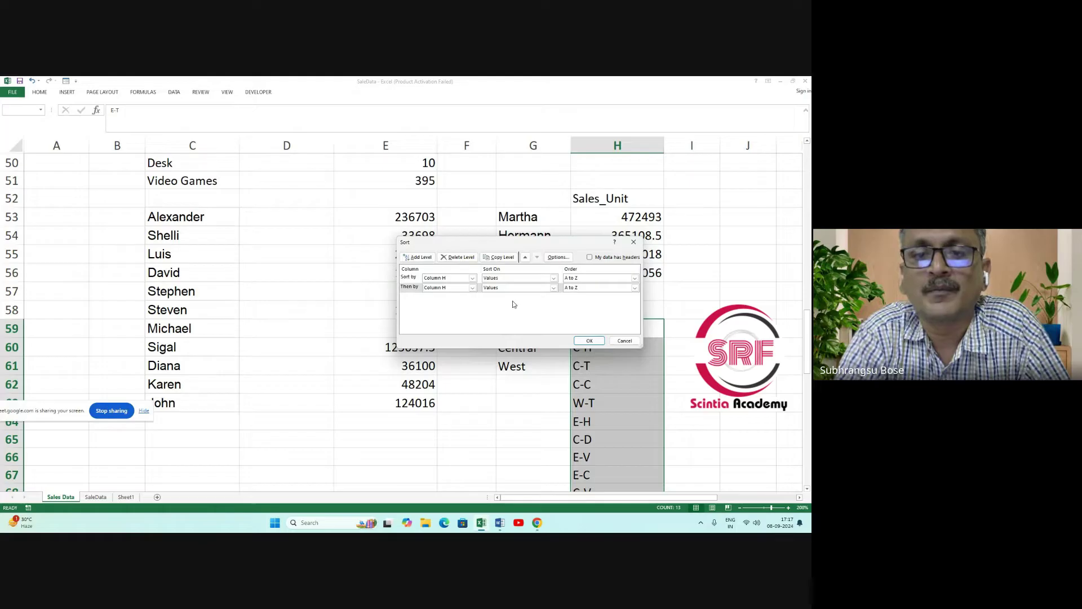
pyautogui.click(458, 258)
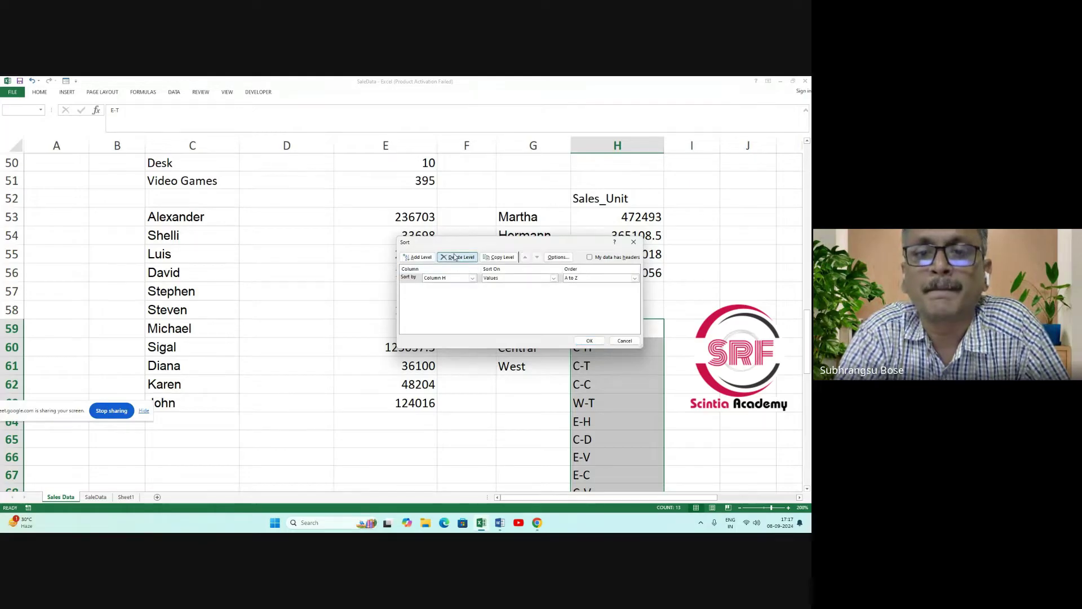
# Apply the single-level A to Z sort to the Region-Item keys in H59:H71.
pyautogui.click(589, 341)
pyautogui.scroll(-2, 604, 348)
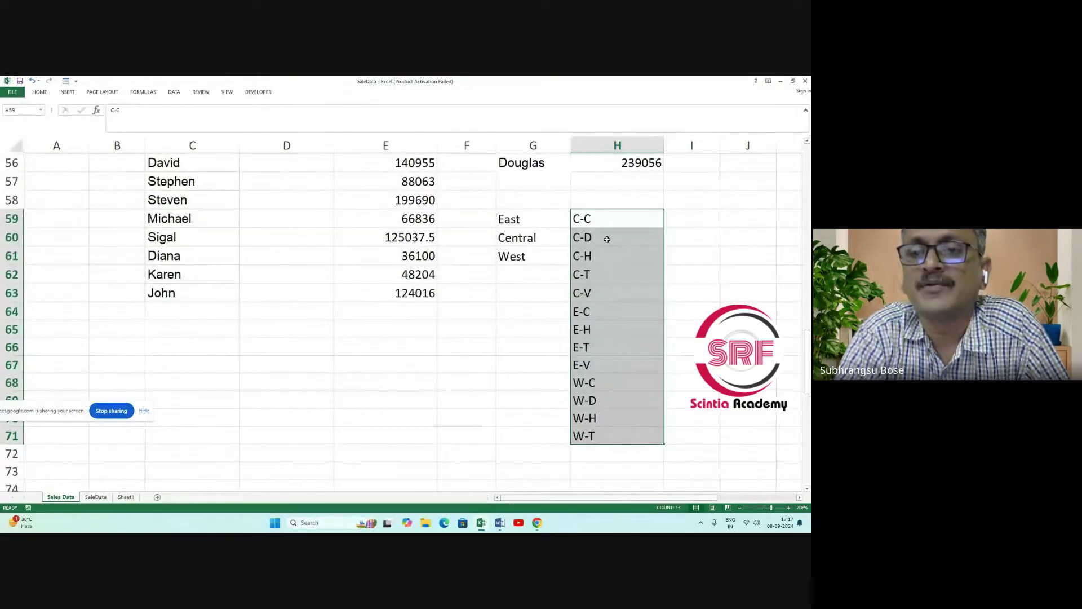
# Move the West keys W-C to W-T from H68:H71 down one row, leaving a blank row below the East keys.
pyautogui.moveTo(604, 219); pyautogui.dragTo(610, 431)
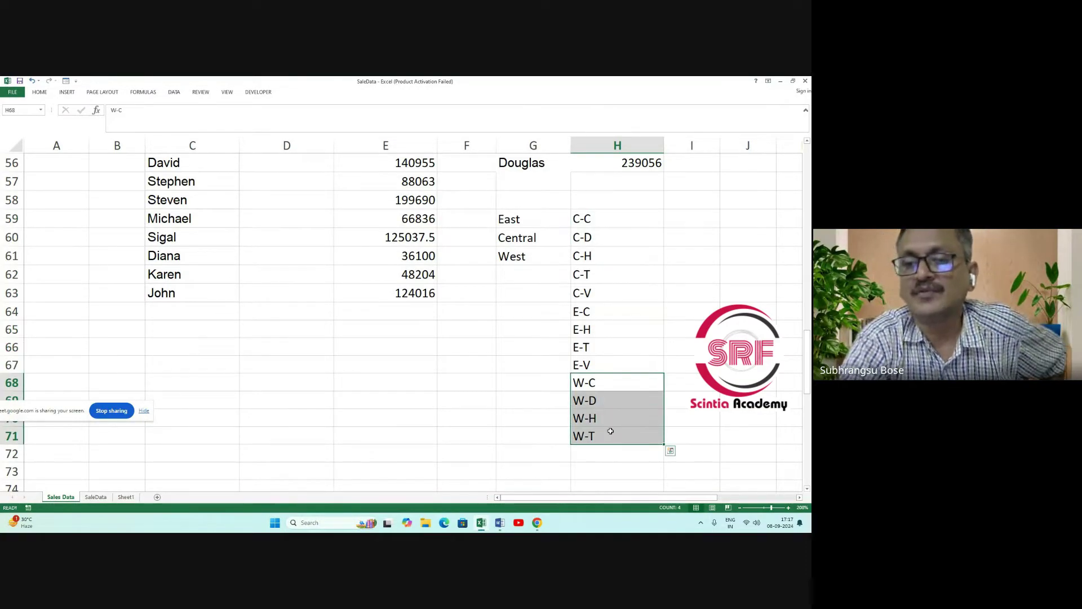
pyautogui.scroll(-1, 636, 339)
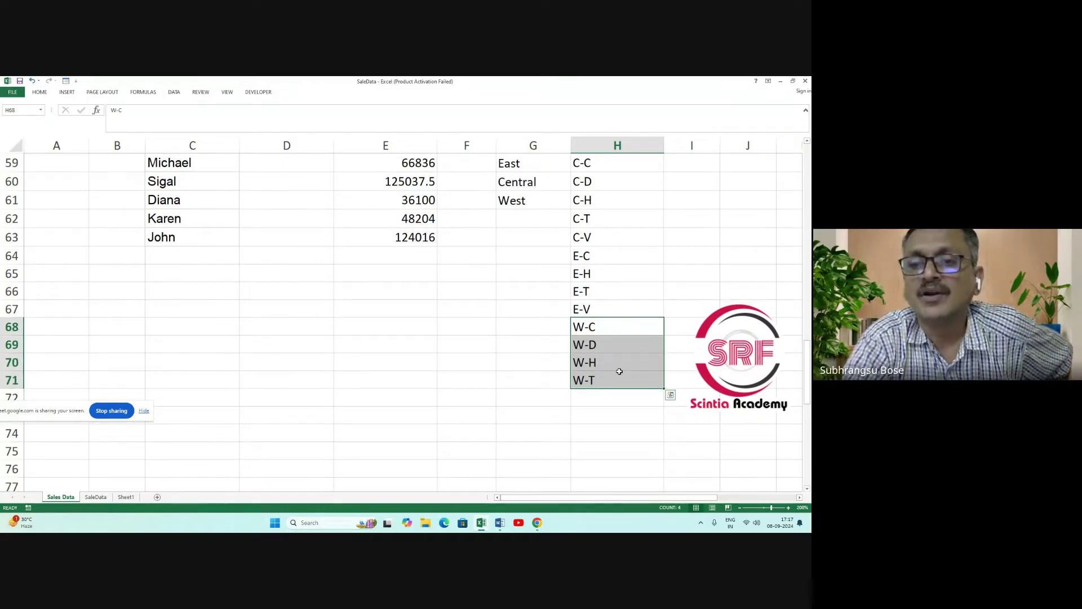
pyautogui.moveTo(621, 388); pyautogui.dragTo(621, 396)
pyautogui.moveTo(611, 257); pyautogui.dragTo(614, 308)
pyautogui.scroll(2, 619, 294)
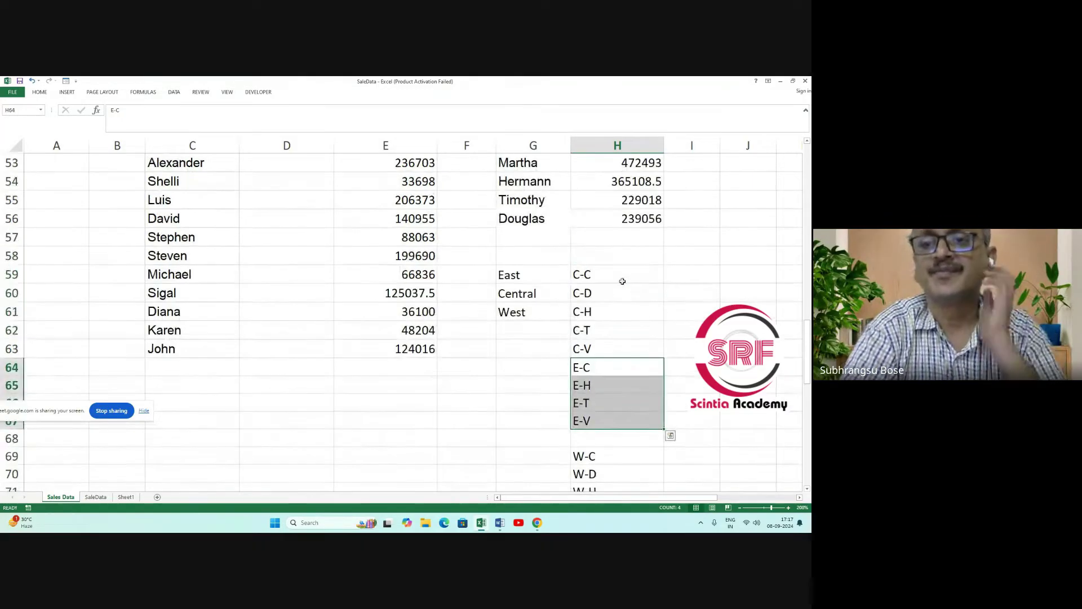
pyautogui.click(677, 277)
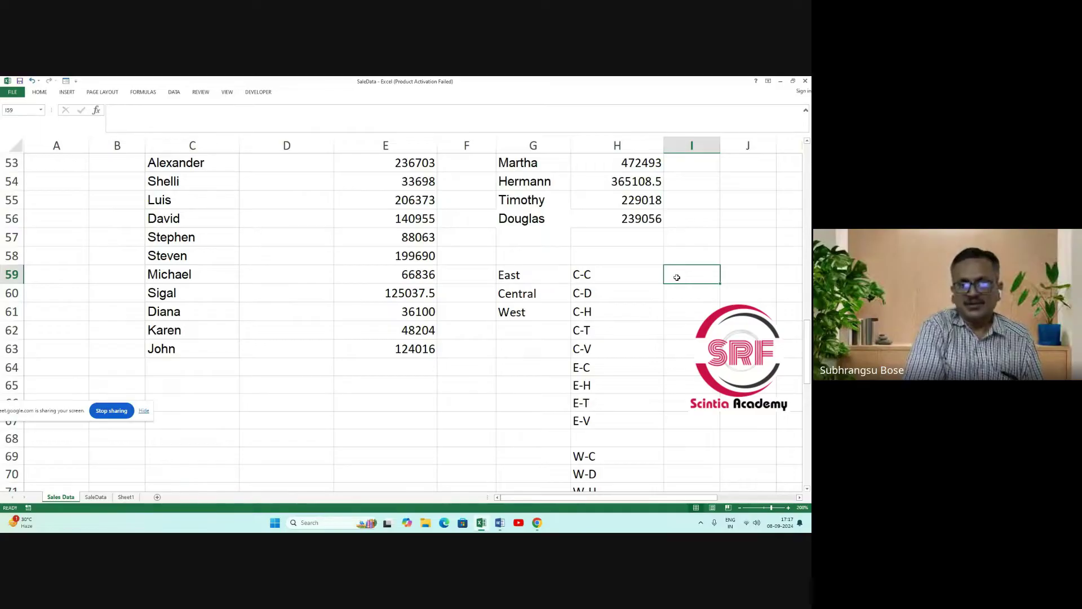
# Switch to the Google Meet window to turn off the camera, and return to the Excel workbook.
pyautogui.scroll(16, 294, 260)
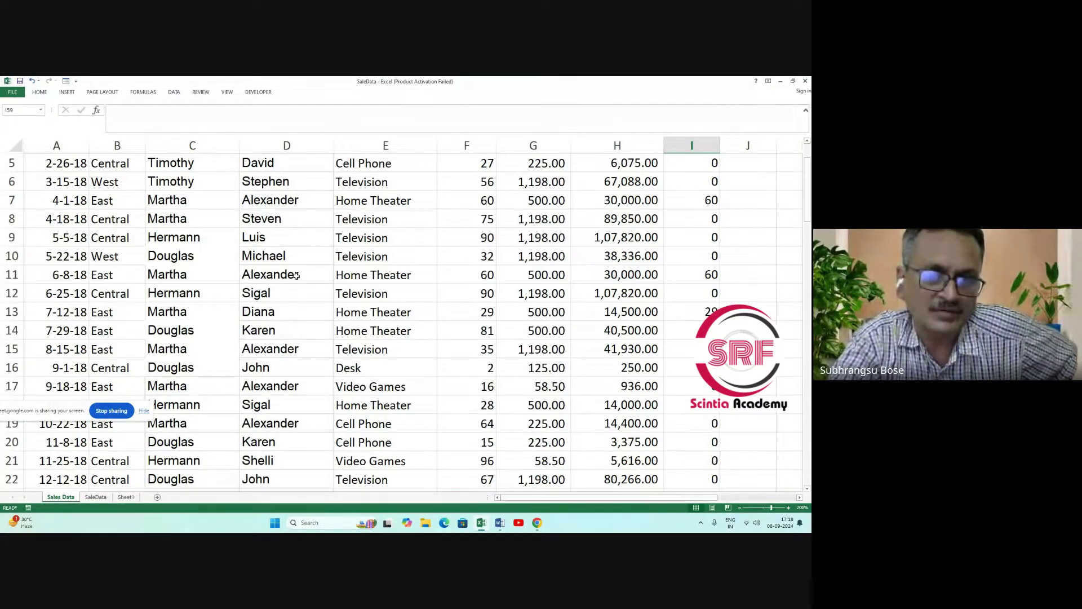
pyautogui.scroll(2, 301, 290)
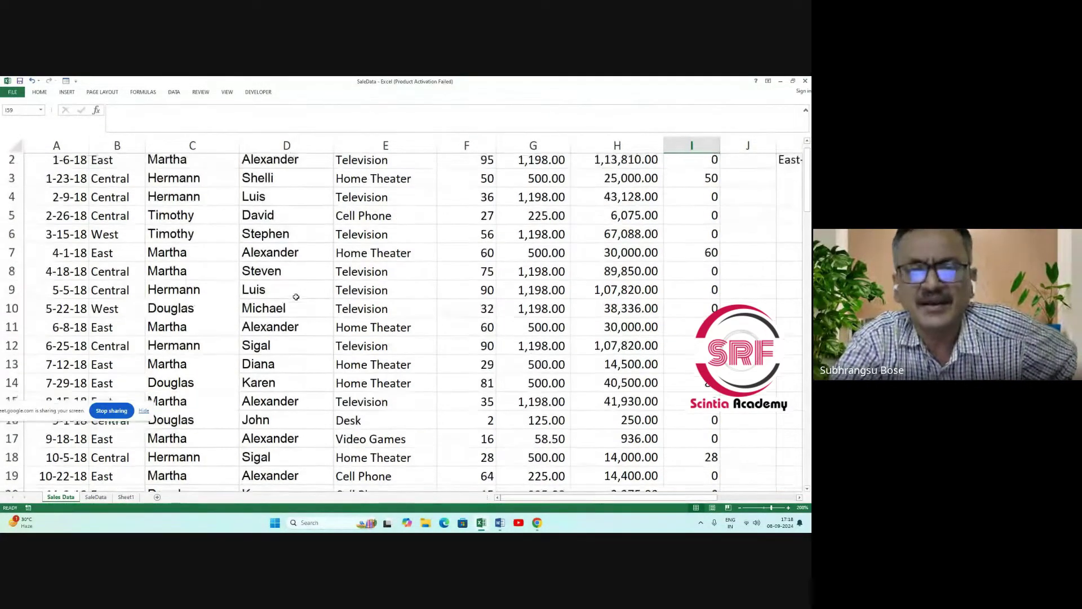
pyautogui.click(538, 528)
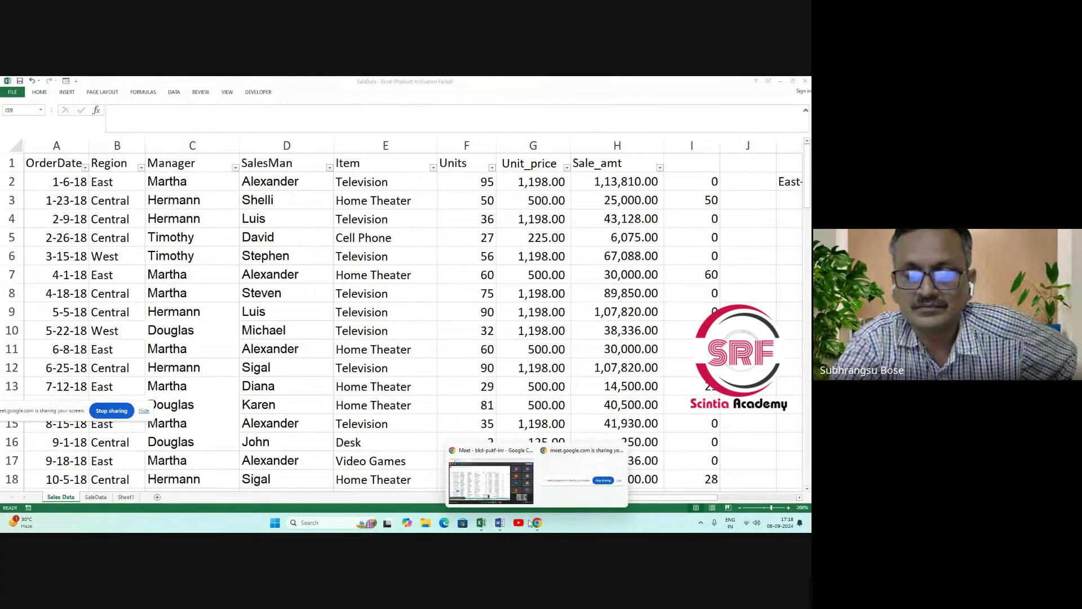
pyautogui.click(782, 81)
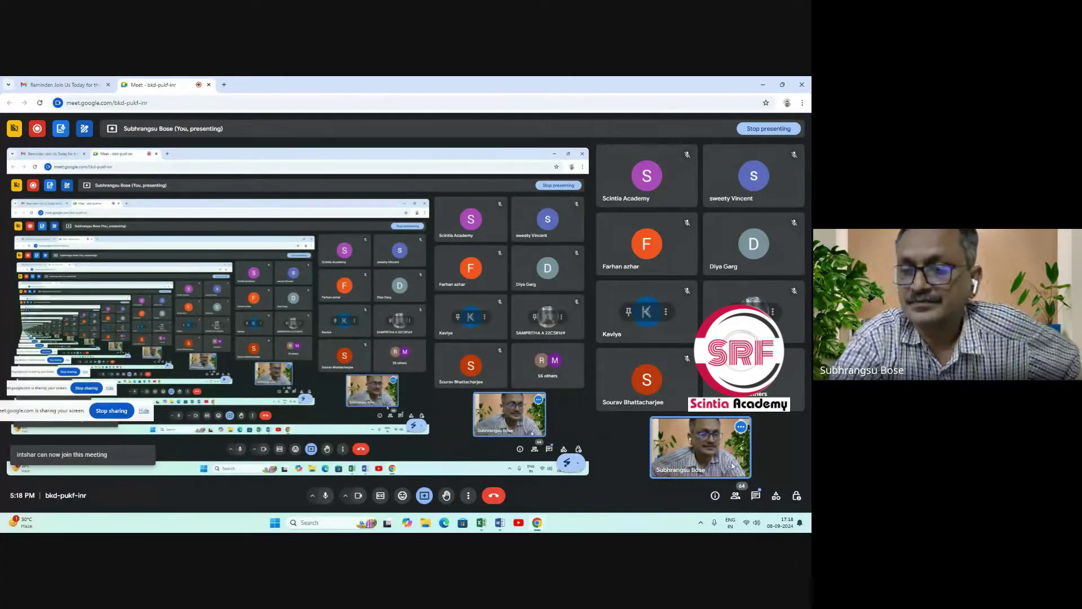
pyautogui.click(359, 496)
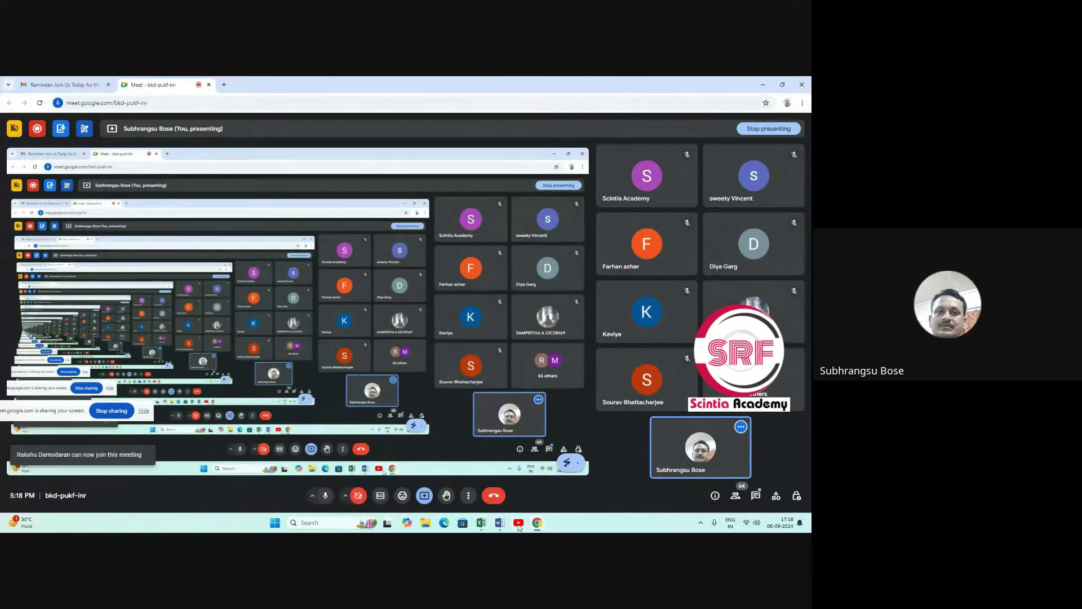
pyautogui.click(481, 523)
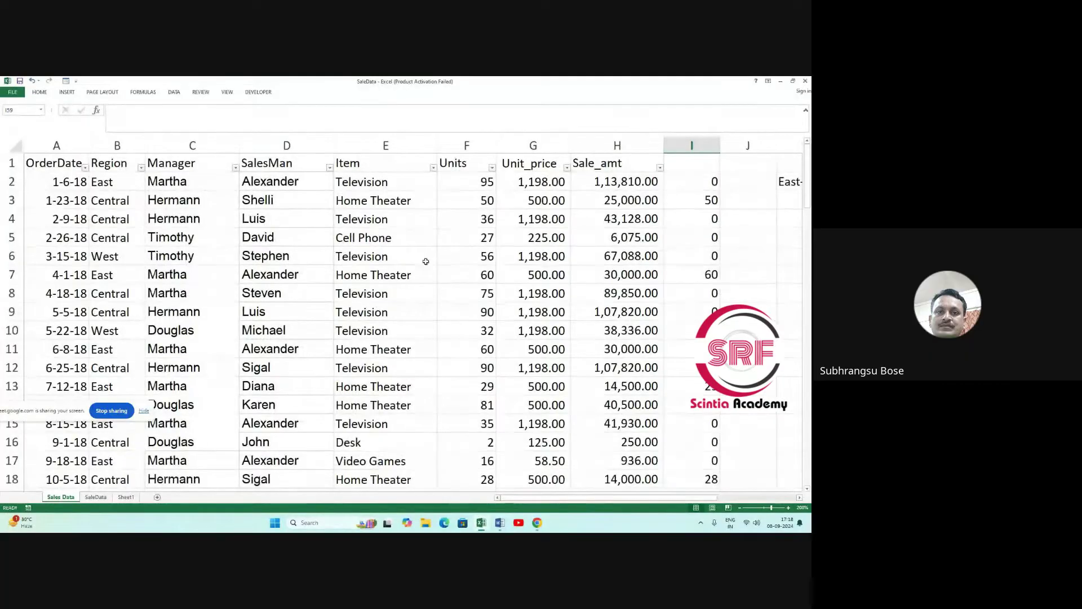
pyautogui.scroll(-1, 501, 353)
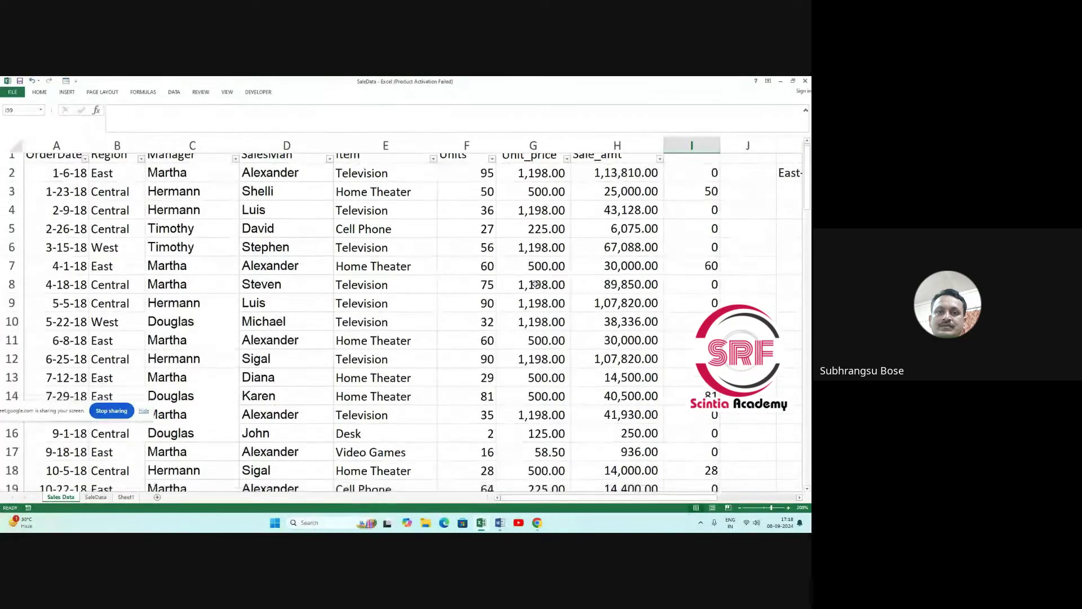
pyautogui.scroll(-2, 501, 353)
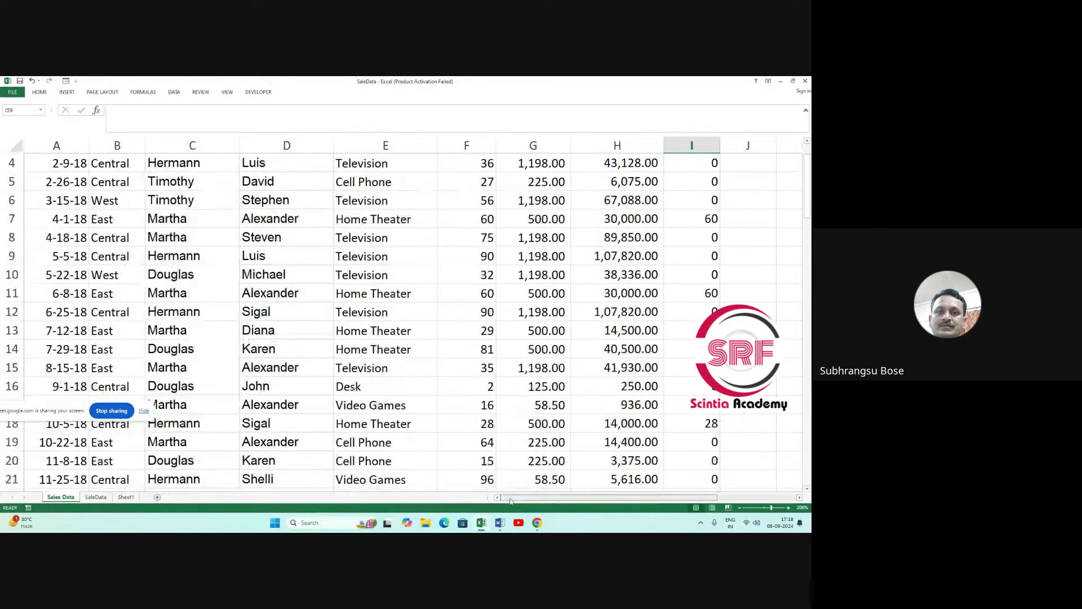
pyautogui.click(95, 497)
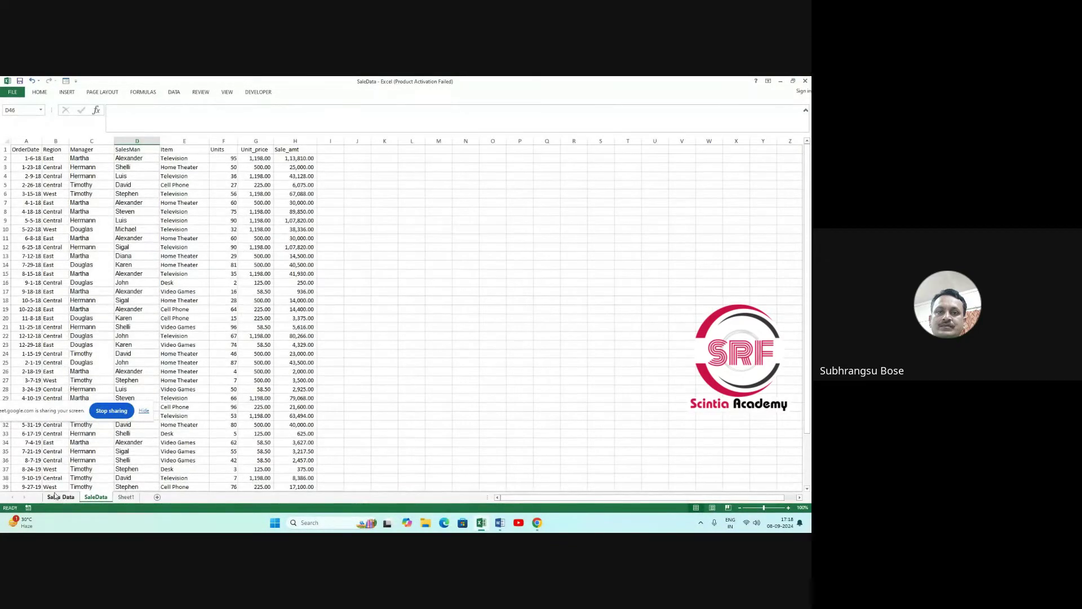
pyautogui.click(60, 496)
pyautogui.scroll(-4, 238, 350)
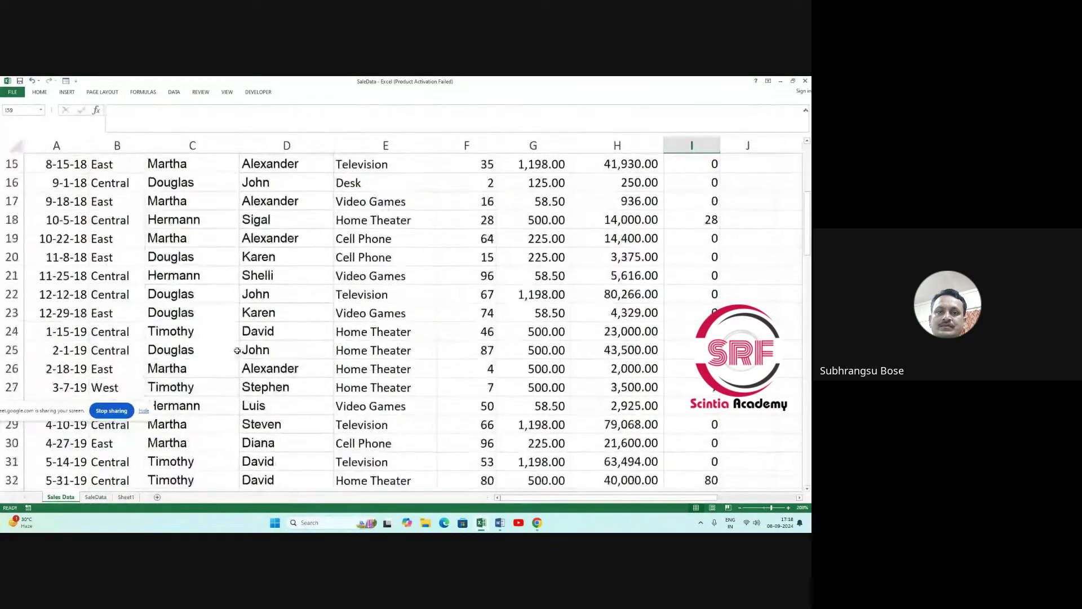
pyautogui.scroll(5, 238, 350)
pyautogui.scroll(-9, 351, 356)
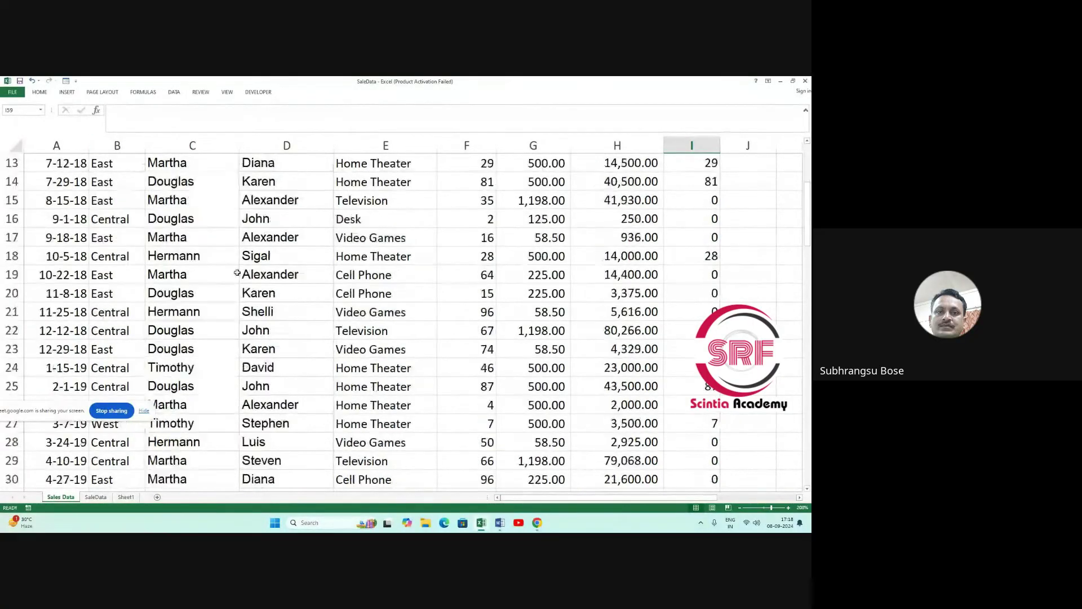
# Apply a Top 10% conditional formatting rule with Light Red Fill with Dark Red Text to the salesman totals in E53:E63.
pyautogui.scroll(-9, 355, 356)
pyautogui.scroll(1, 358, 357)
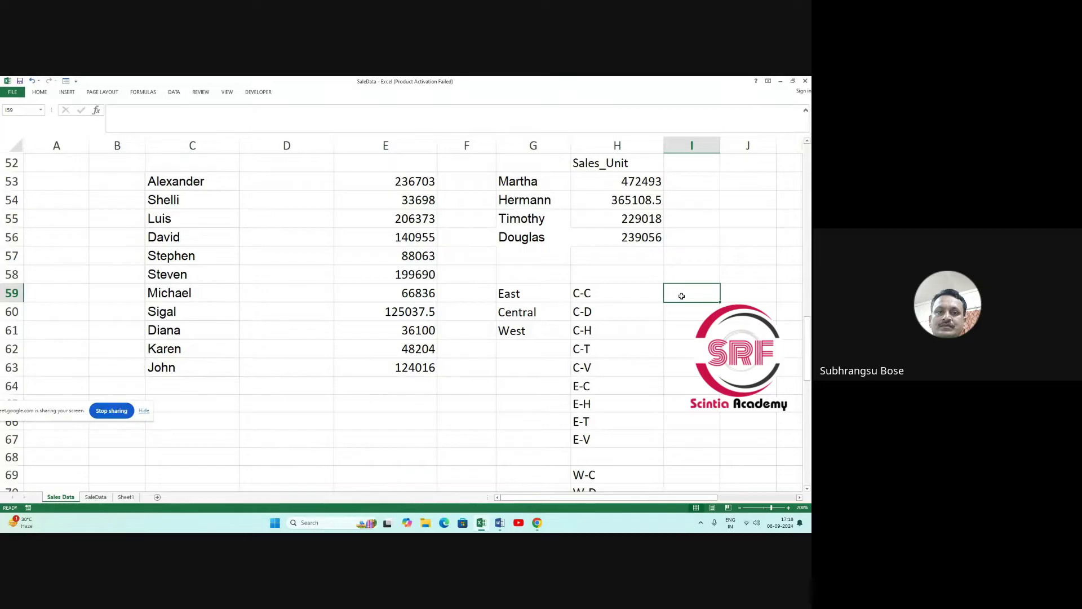
pyautogui.scroll(2, 364, 326)
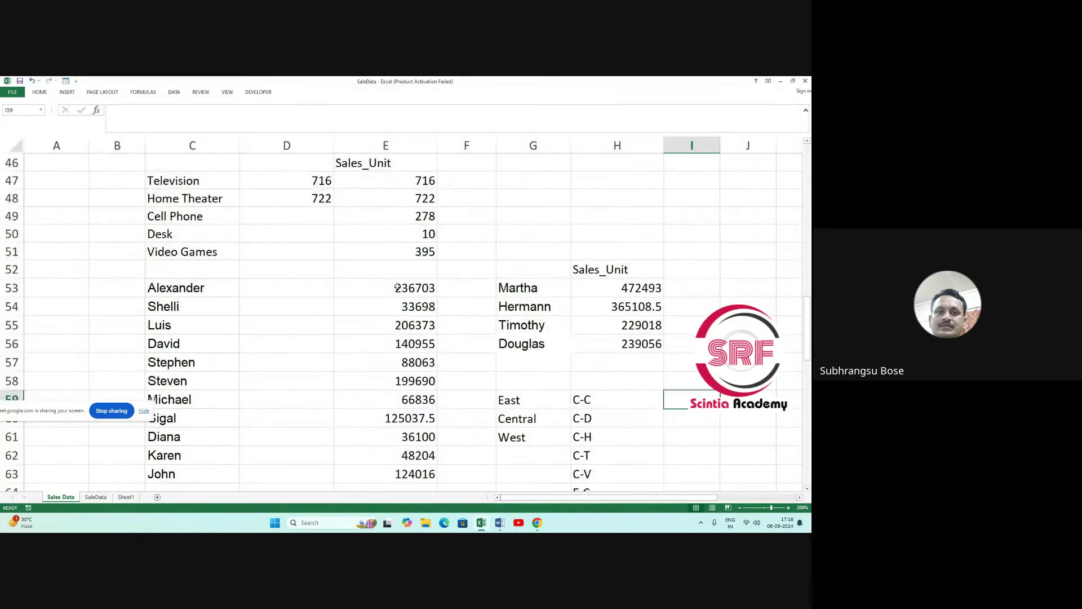
pyautogui.moveTo(397, 287); pyautogui.dragTo(395, 476)
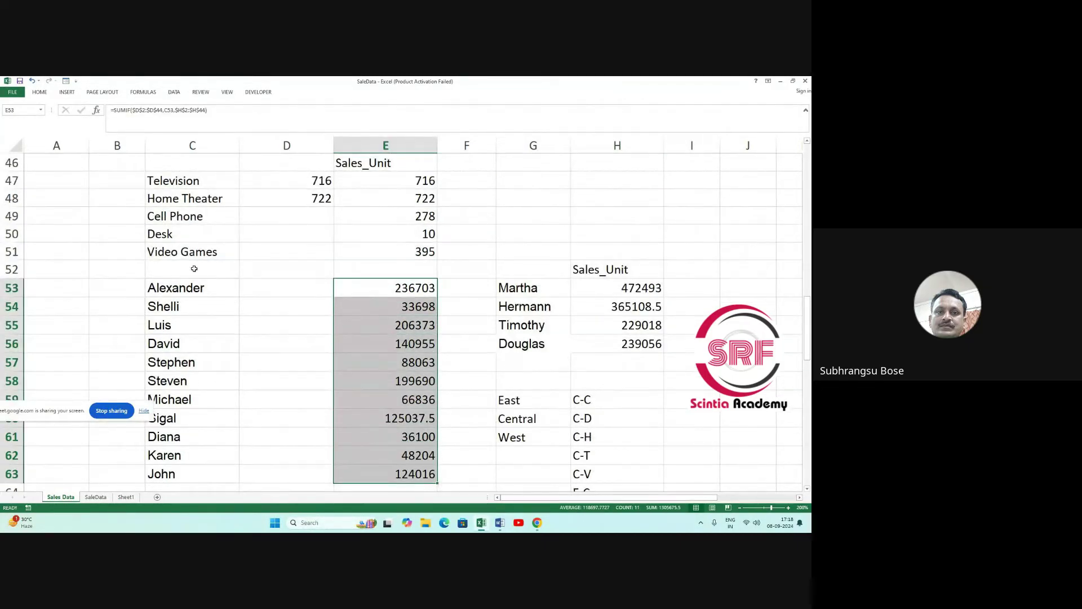
pyautogui.scroll(3, 194, 269)
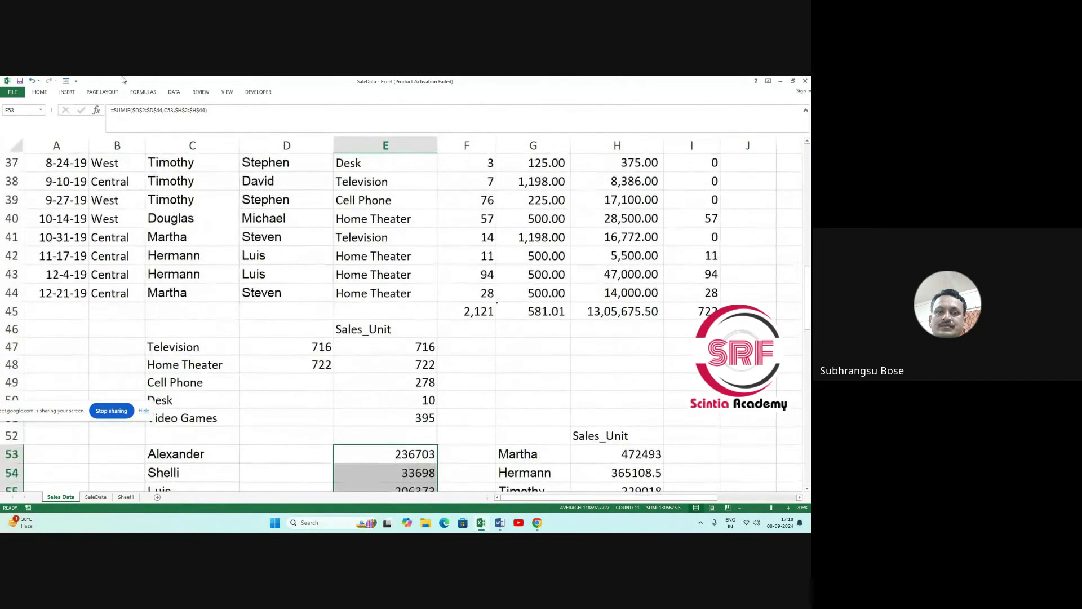
pyautogui.click(40, 93)
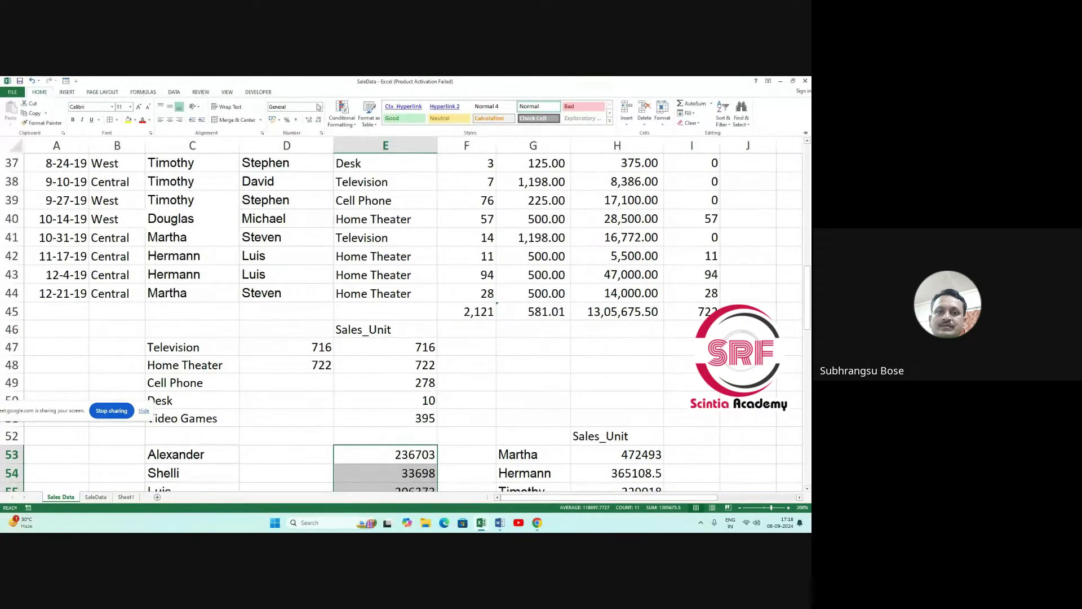
pyautogui.click(351, 124)
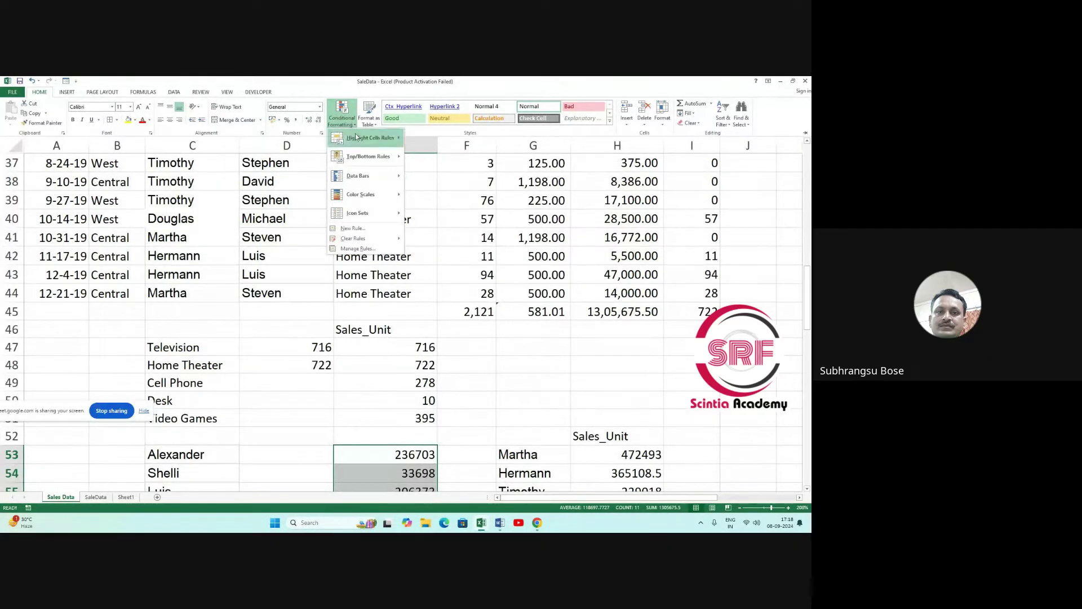
pyautogui.moveTo(356, 145)
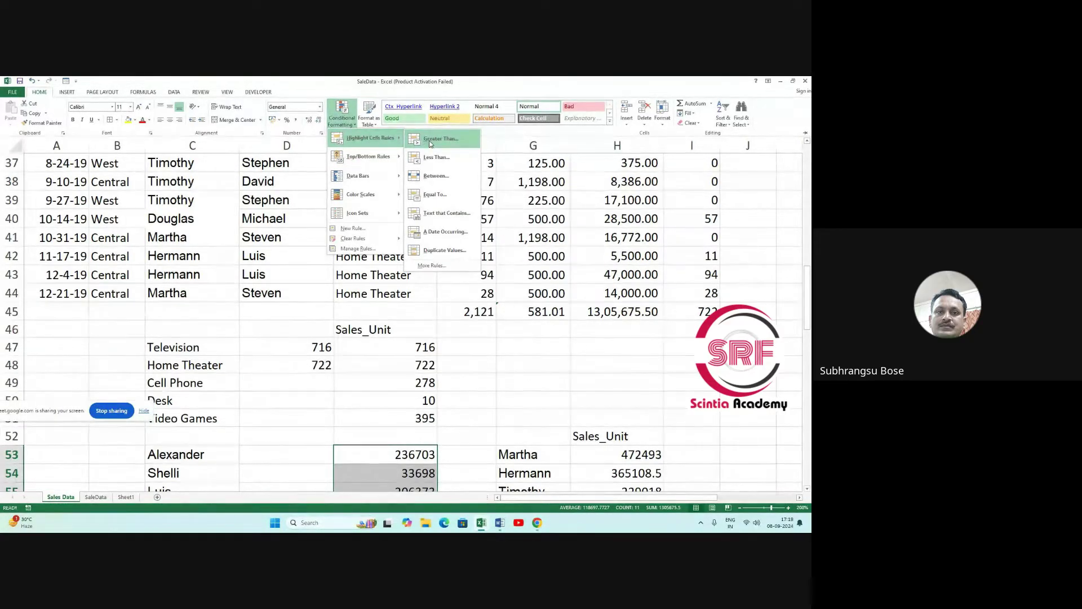
pyautogui.moveTo(387, 155)
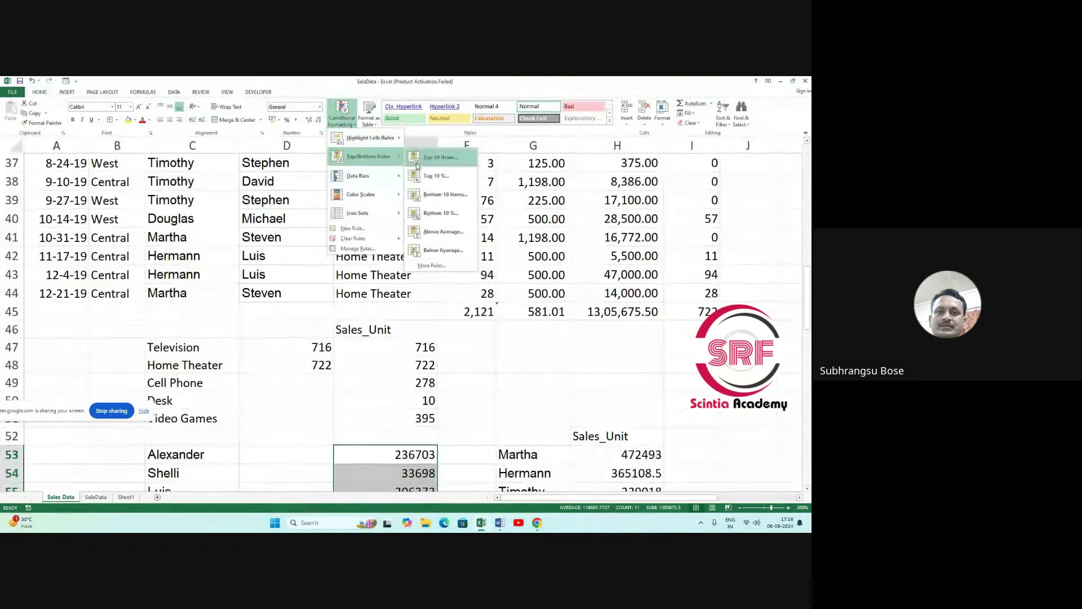
pyautogui.moveTo(371, 183)
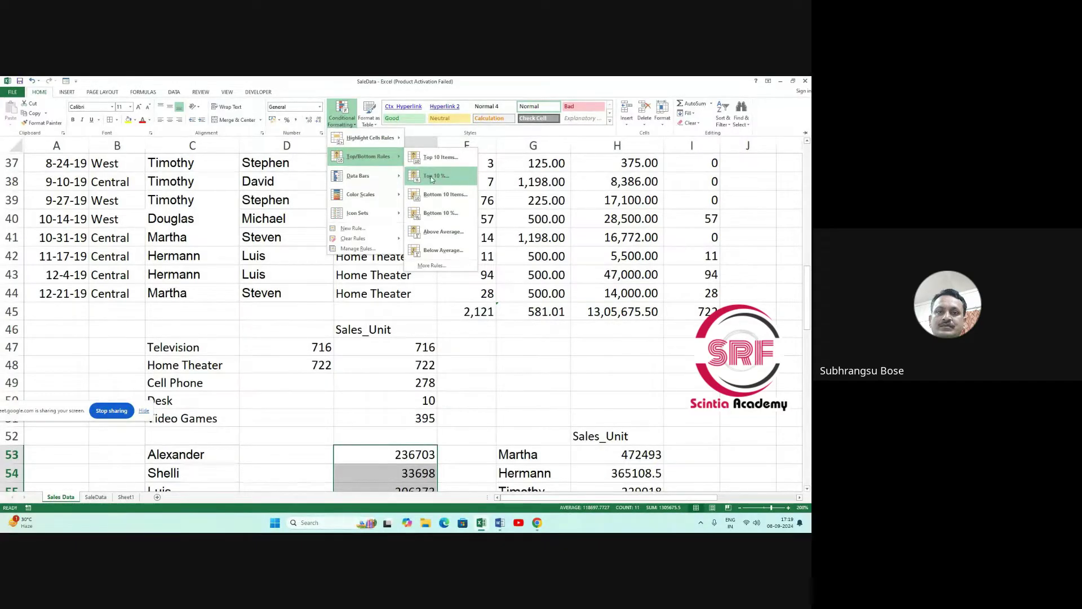
pyautogui.click(427, 175)
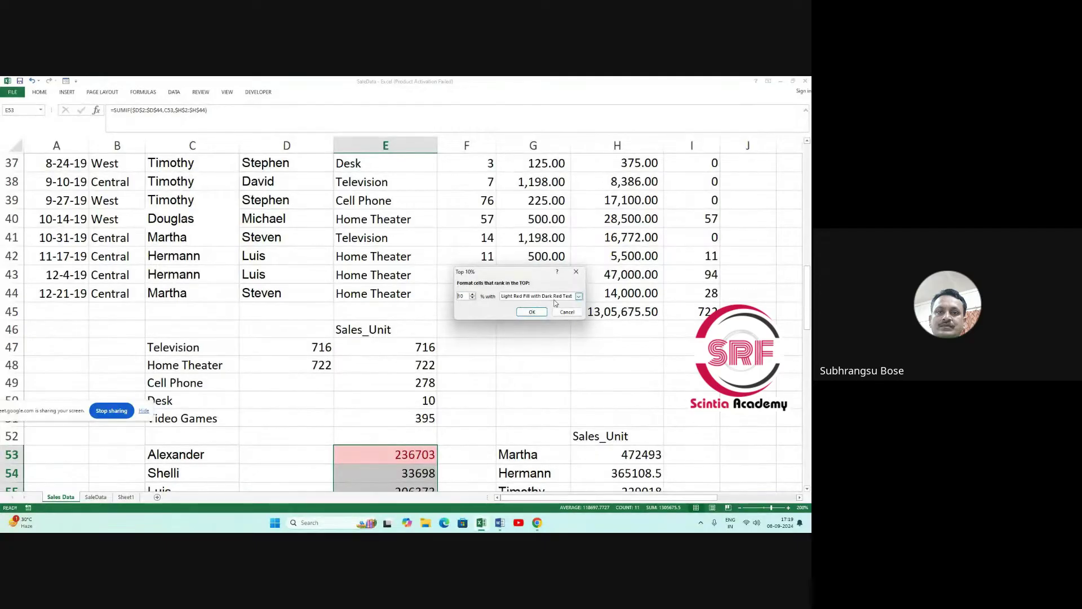
pyautogui.click(531, 312)
pyautogui.scroll(-5, 312, 406)
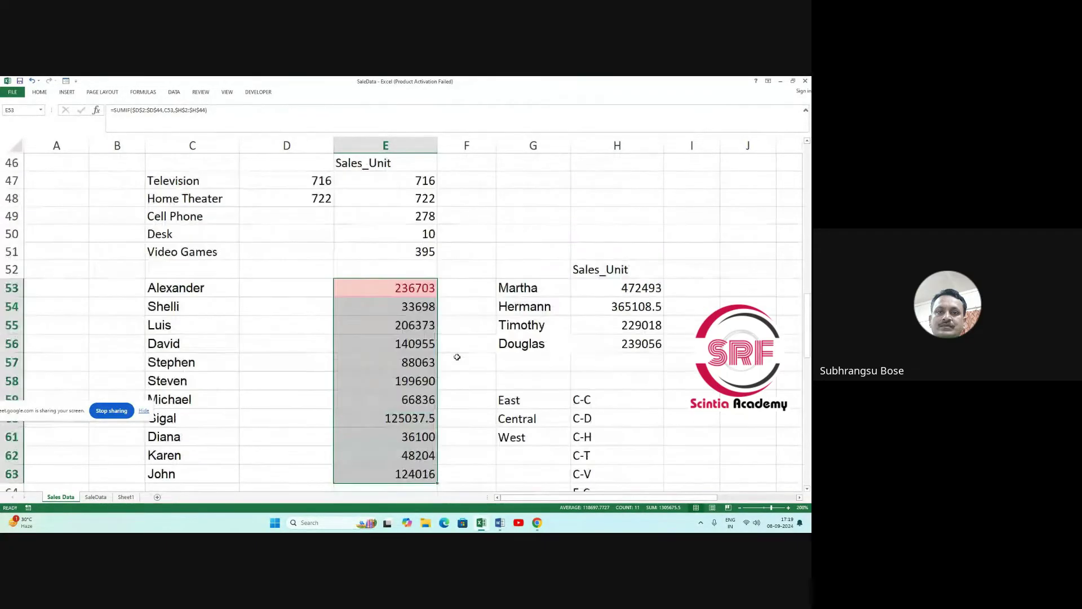
pyautogui.click(312, 406)
pyautogui.click(406, 181)
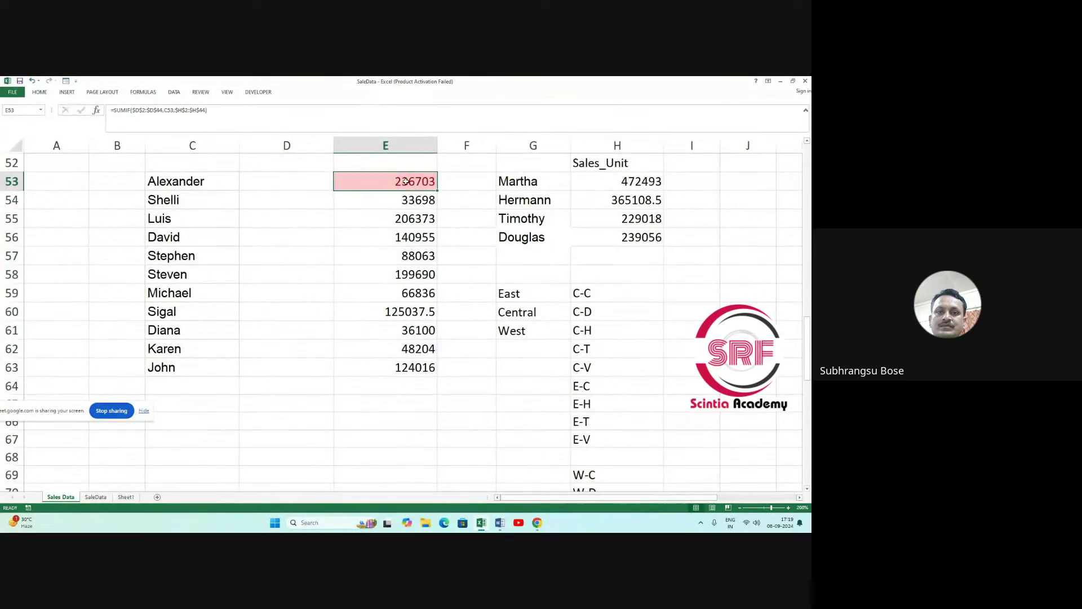
# Reselect the salesman totals in E53:E63 and clear the conditional formatting rules from the entire sheet.
pyautogui.scroll(3, 403, 237)
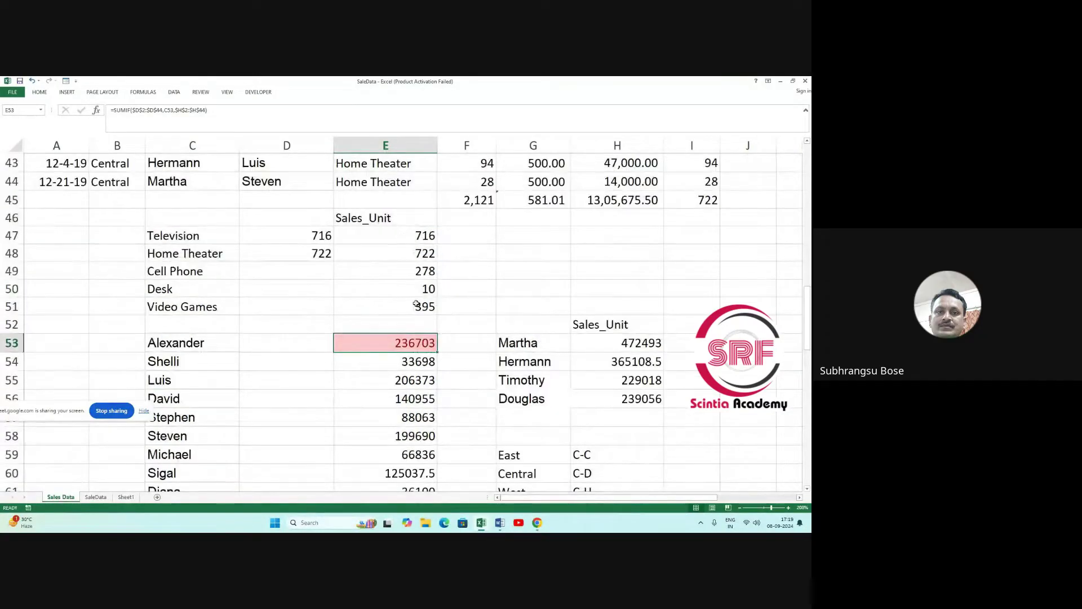
pyautogui.scroll(-1, 415, 303)
pyautogui.scroll(1, 415, 303)
pyautogui.scroll(5, 416, 302)
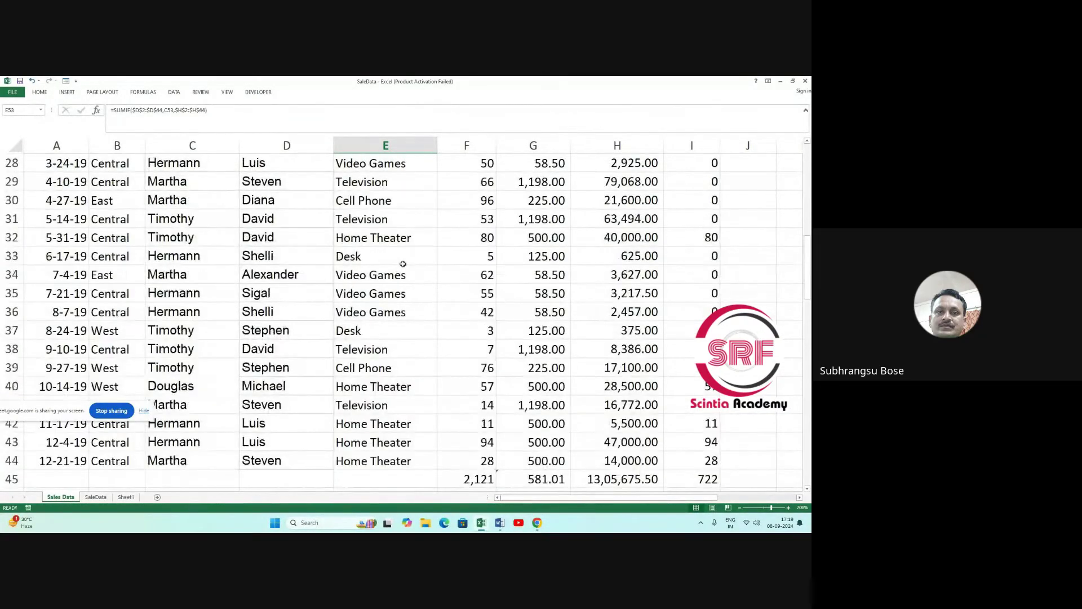
pyautogui.scroll(-7, 400, 310)
pyautogui.moveTo(364, 232); pyautogui.dragTo(380, 428)
pyautogui.scroll(16, 375, 231)
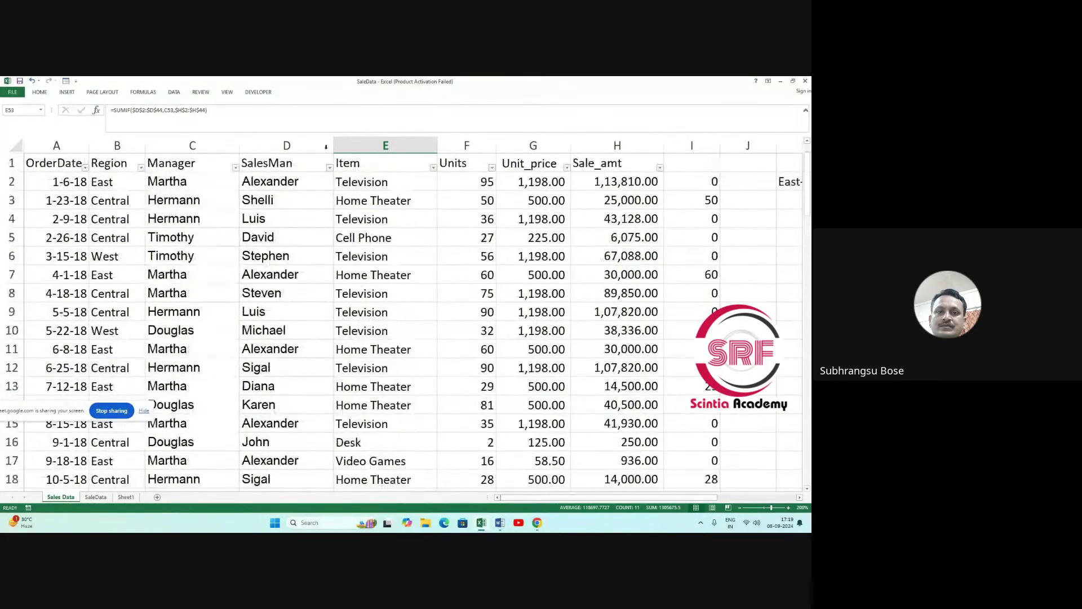
pyautogui.click(40, 93)
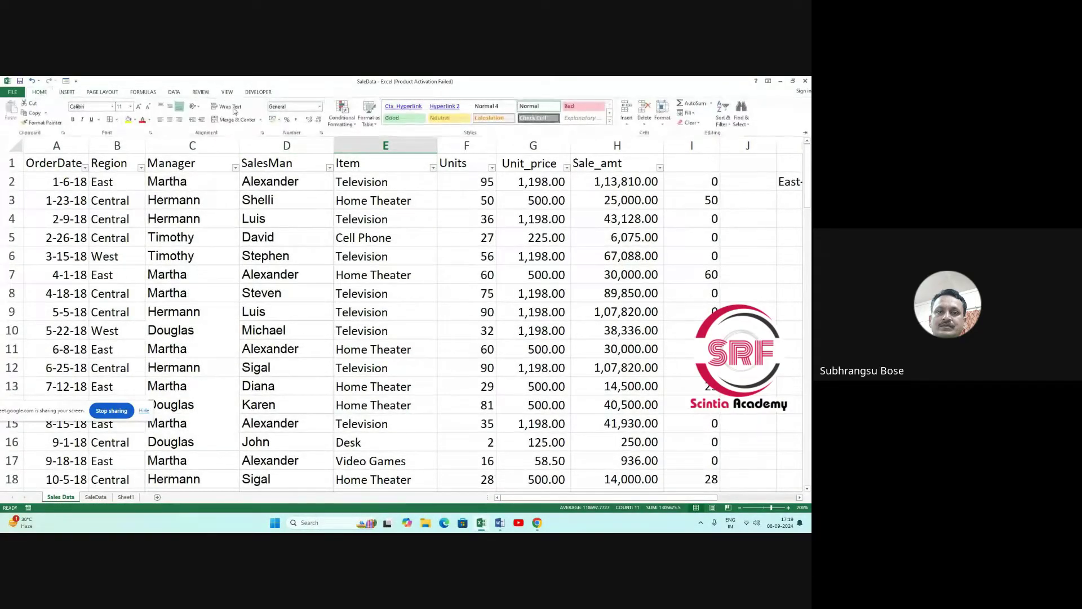
pyautogui.click(354, 124)
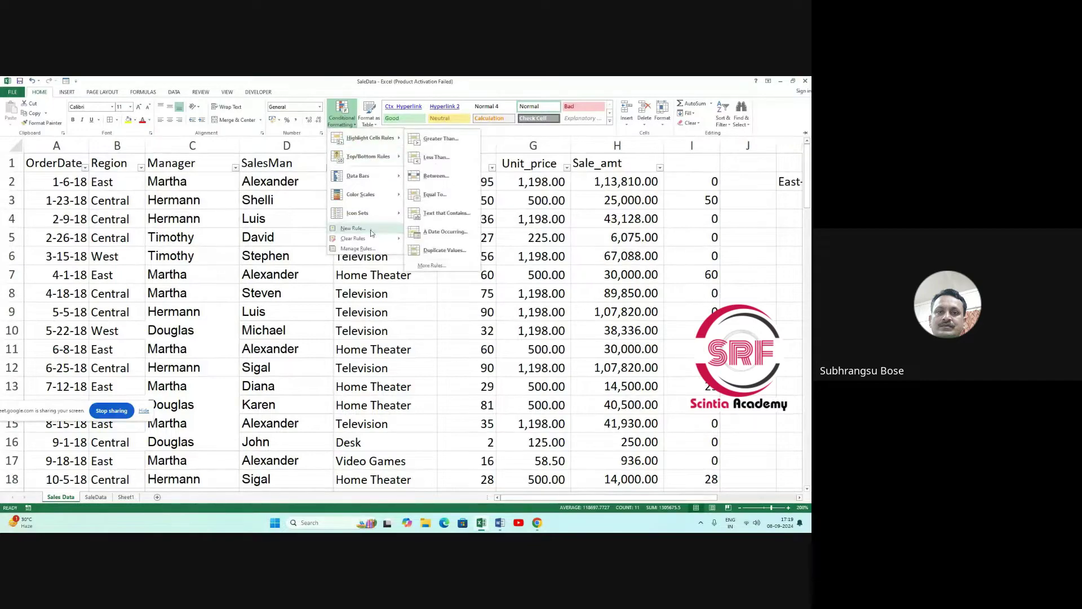
pyautogui.moveTo(370, 239)
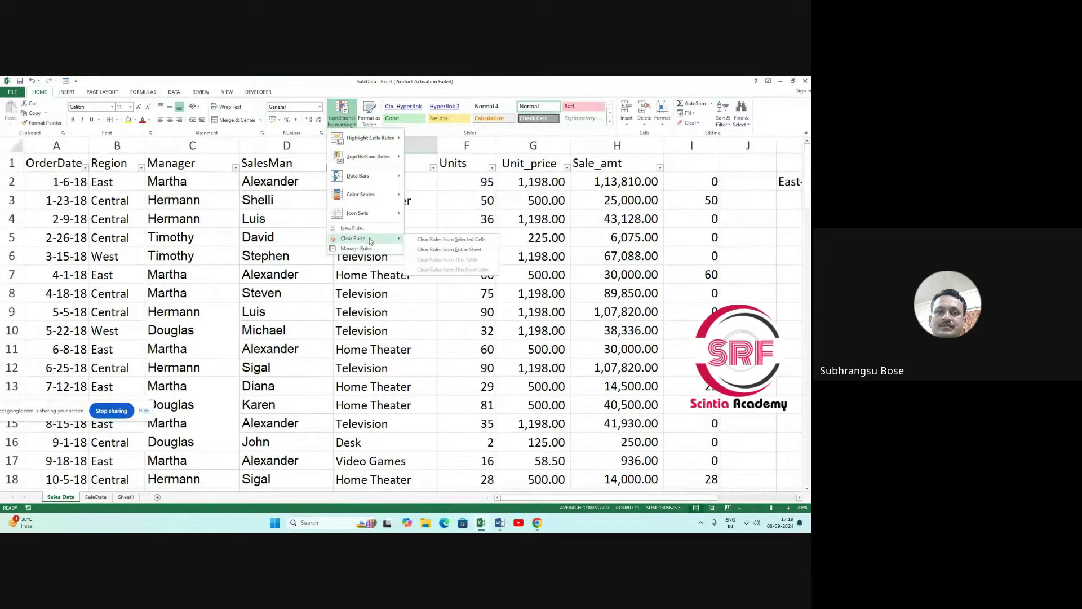
pyautogui.click(451, 250)
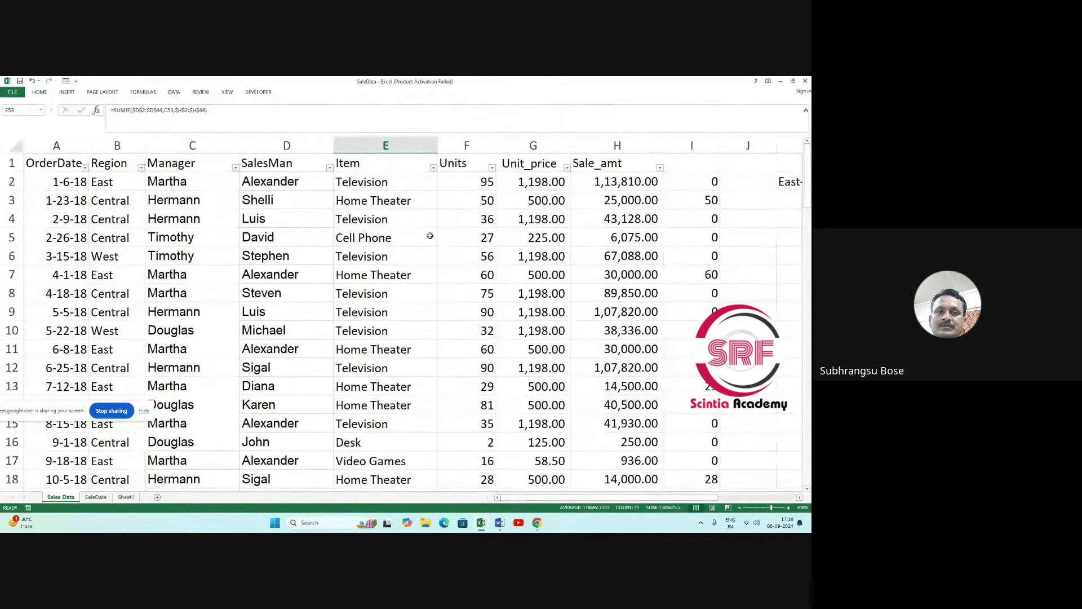
# Apply the Green-Yellow-Red color scale to the salesman totals in E53:E63.
pyautogui.click(40, 91)
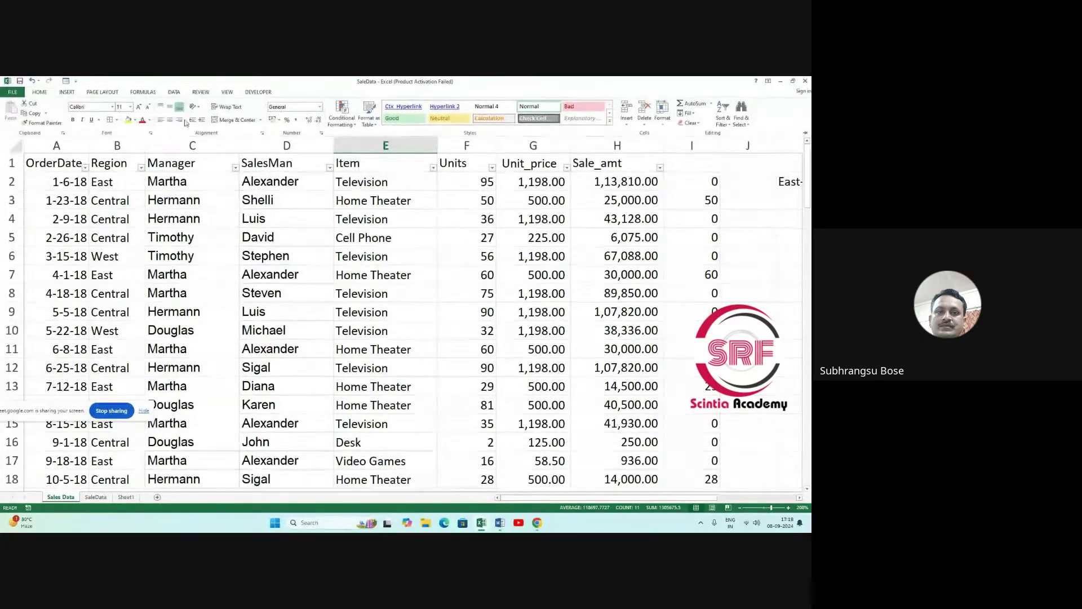
pyautogui.click(345, 122)
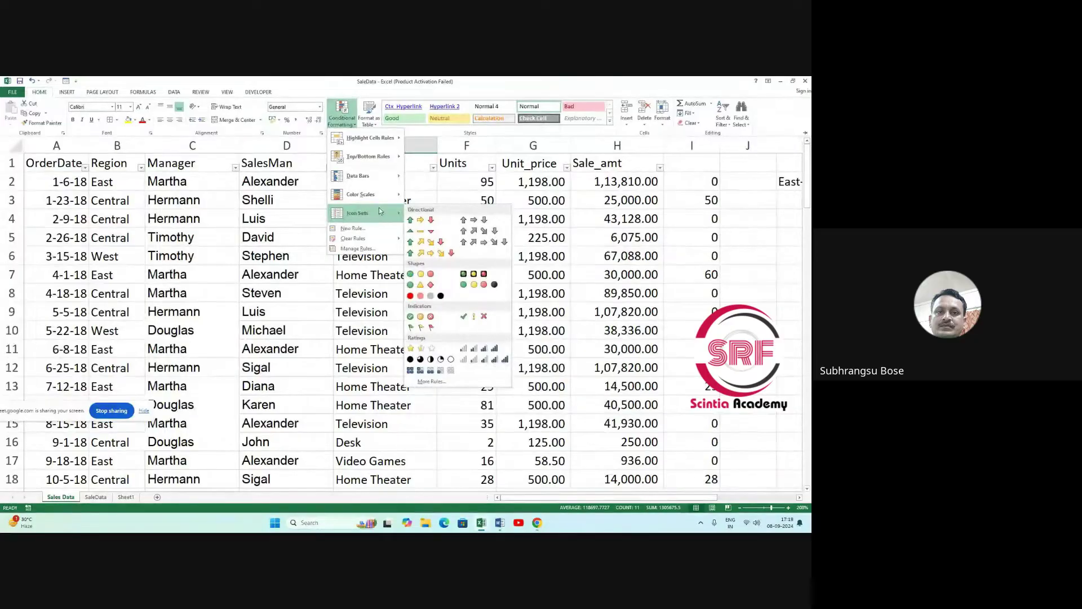
pyautogui.moveTo(395, 198)
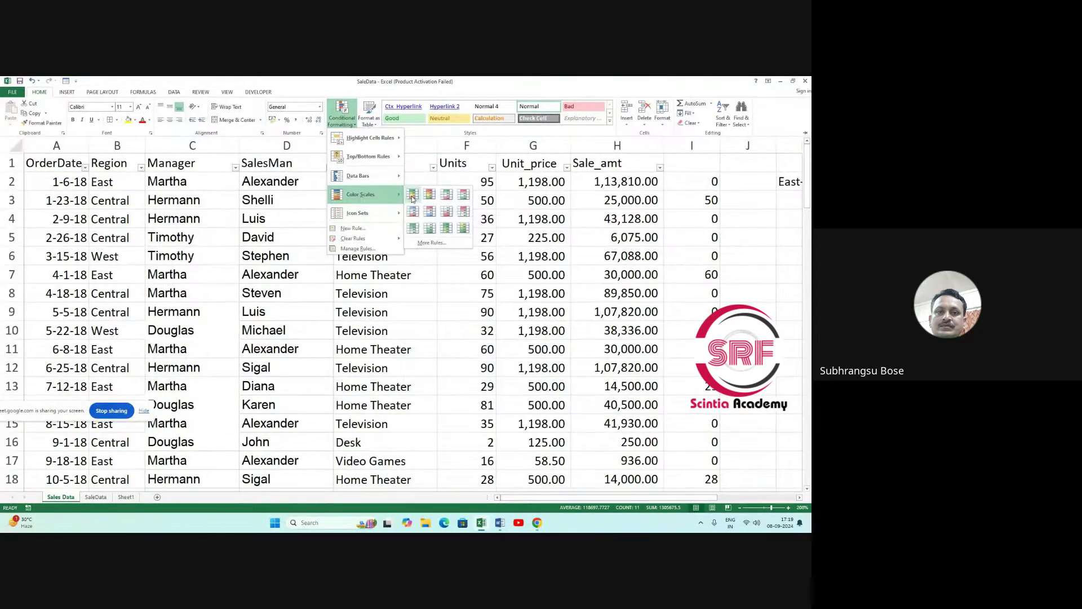
pyautogui.click(410, 197)
pyautogui.scroll(-5, 427, 270)
pyautogui.scroll(-12, 427, 271)
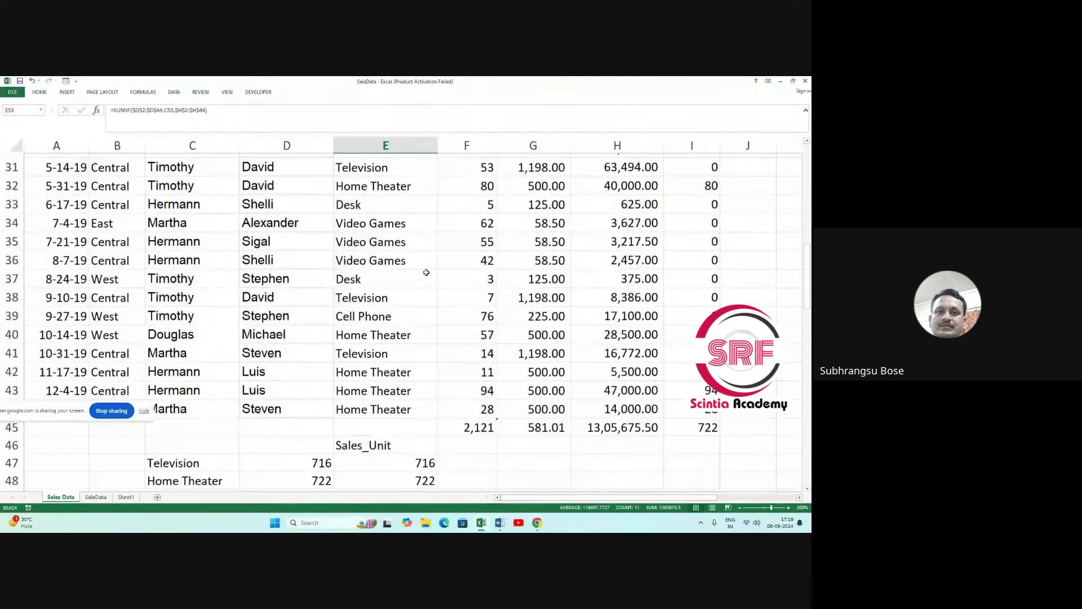
pyautogui.click(400, 183)
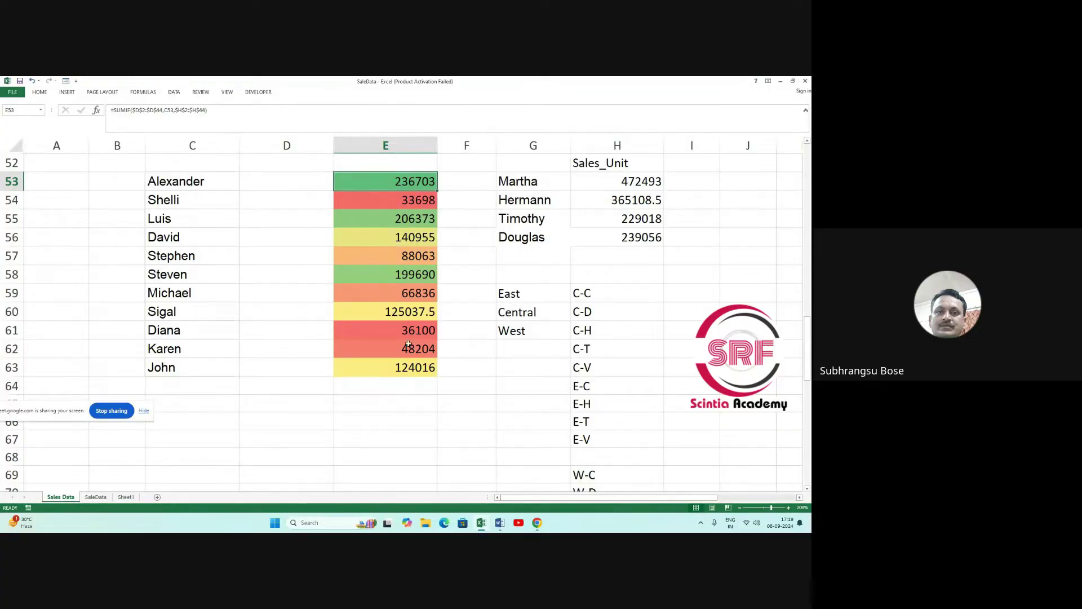
pyautogui.click(397, 367)
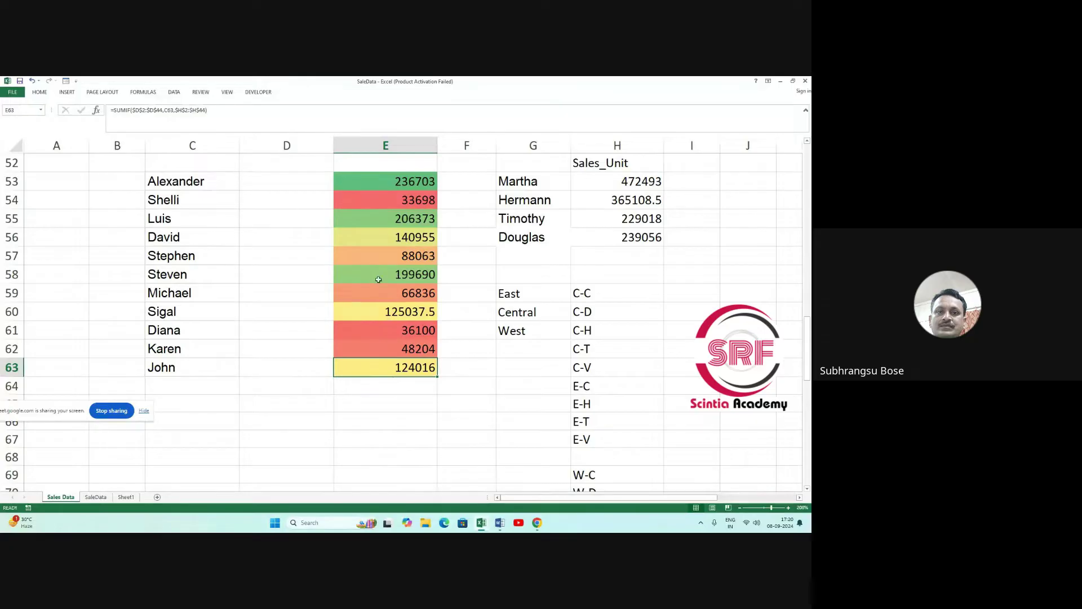
# Try to sort the salesman totals in E53:E63 from smallest to largest.
pyautogui.scroll(2, 289, 273)
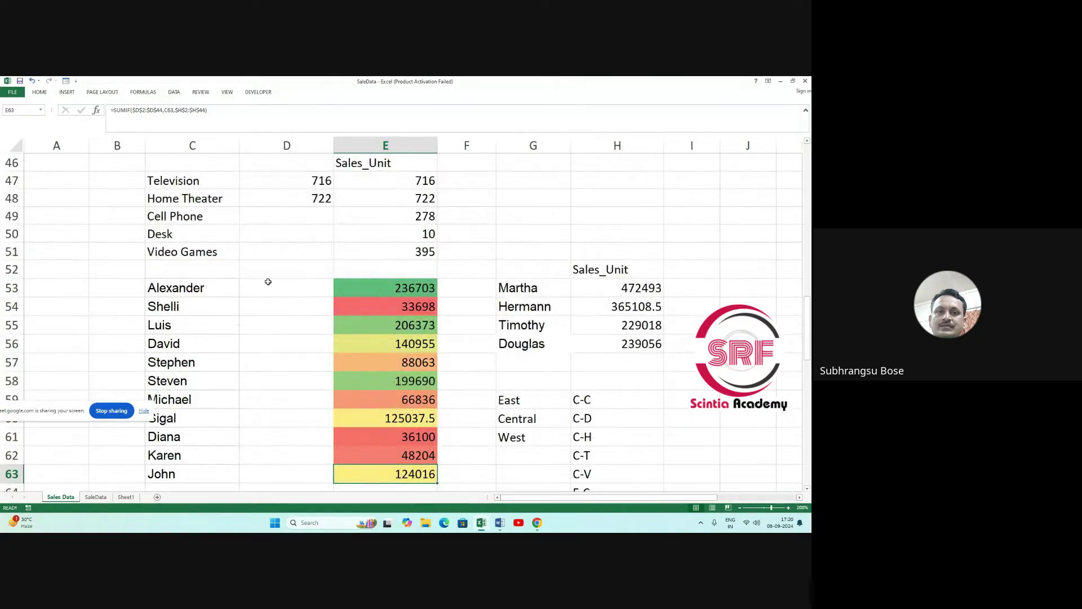
pyautogui.moveTo(212, 285); pyautogui.dragTo(307, 429)
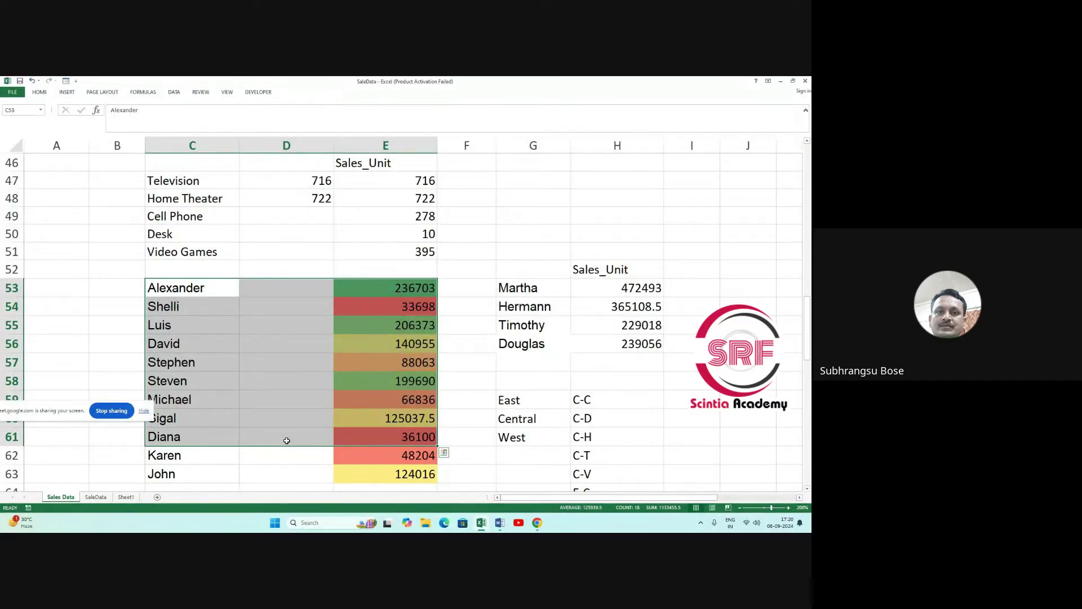
pyautogui.click(307, 405)
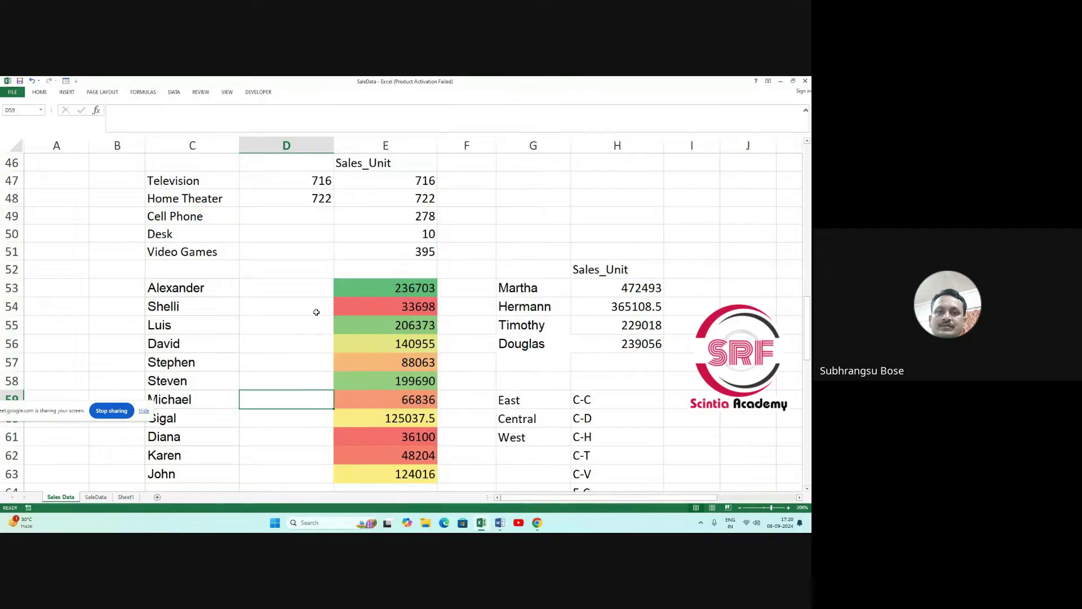
pyautogui.moveTo(352, 290); pyautogui.dragTo(367, 420)
pyautogui.rightClick(355, 335)
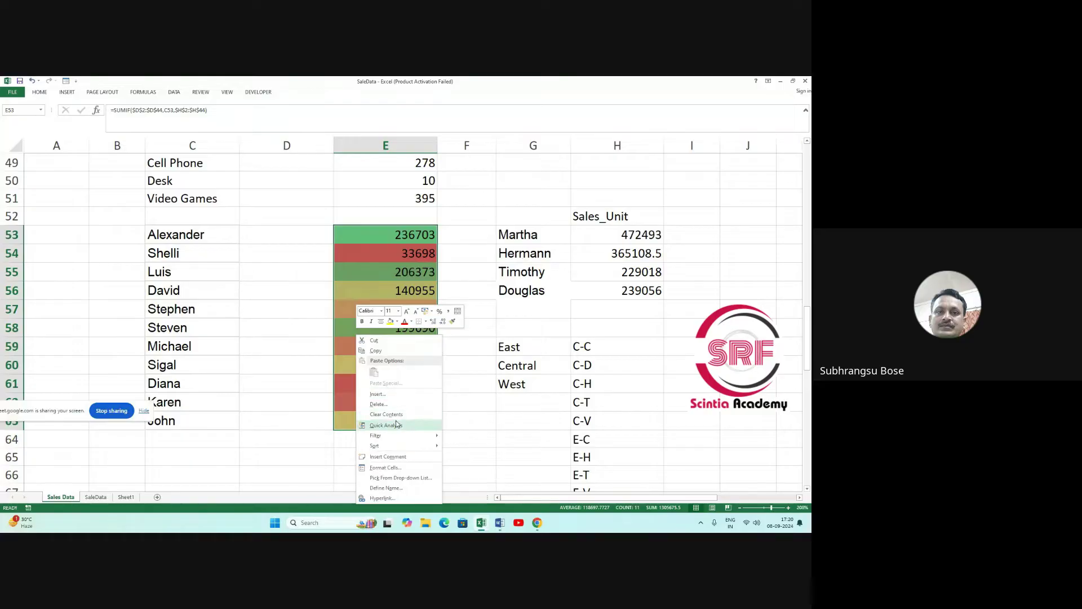
pyautogui.moveTo(440, 437)
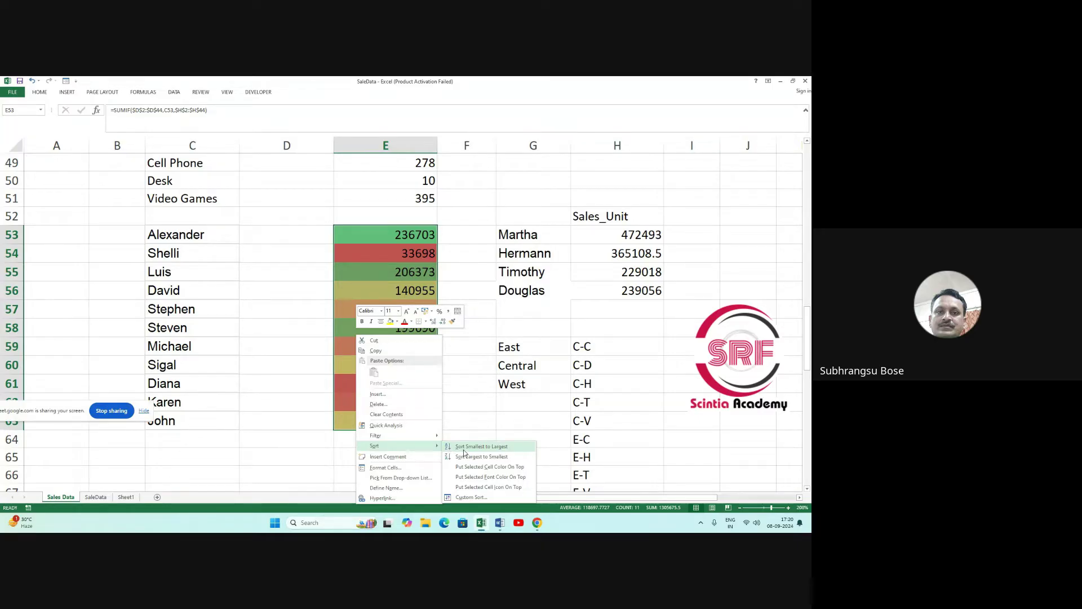
pyautogui.click(464, 450)
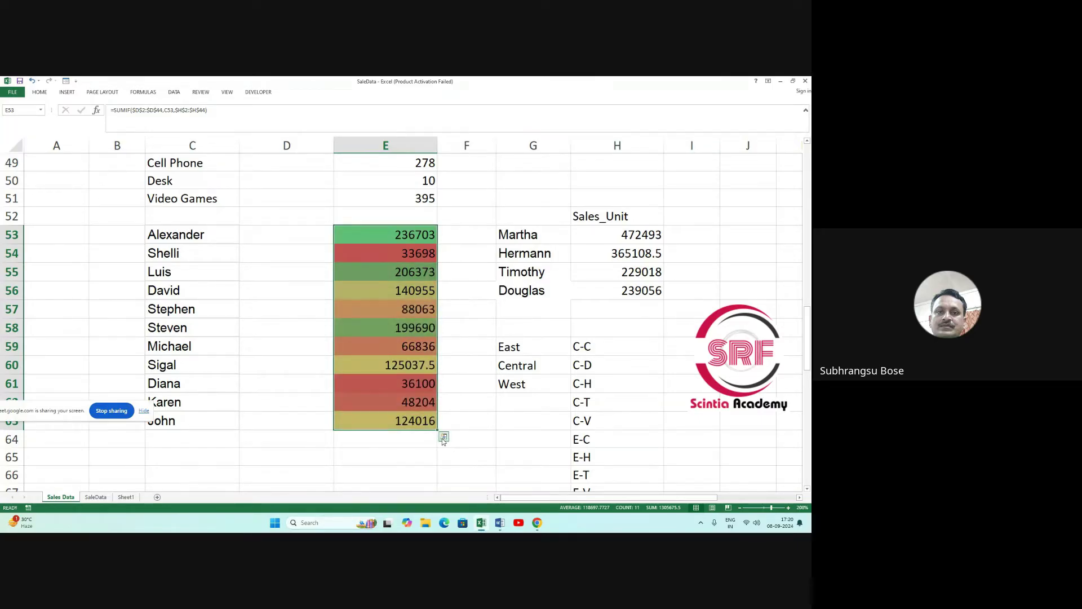
pyautogui.rightClick(424, 406)
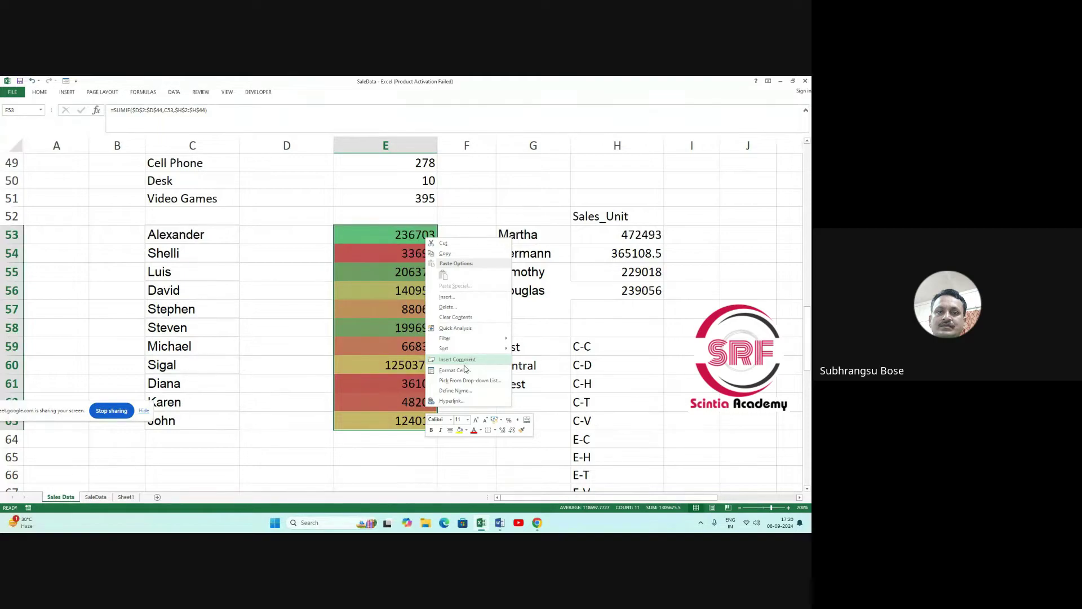
pyautogui.press('Escape')
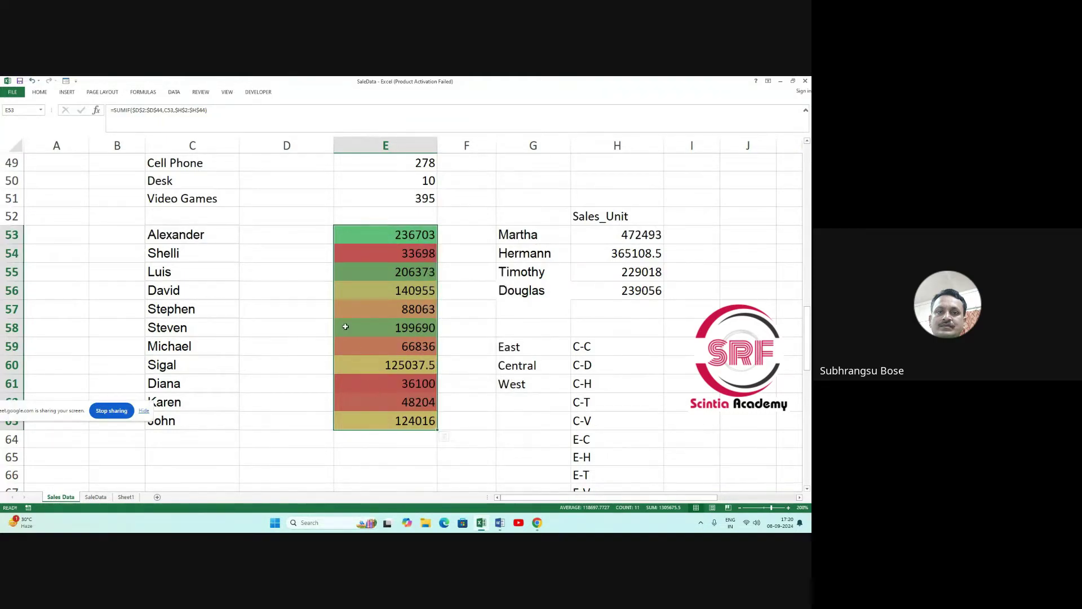
pyautogui.scroll(2, 346, 327)
pyautogui.click(312, 354)
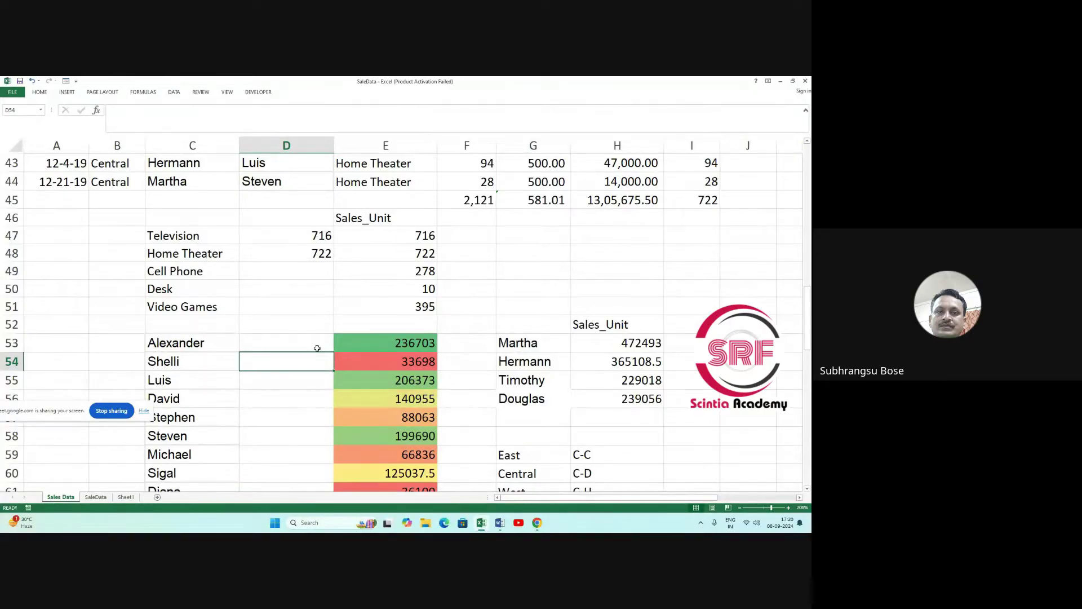
pyautogui.scroll(-2, 299, 361)
pyautogui.scroll(1, 313, 363)
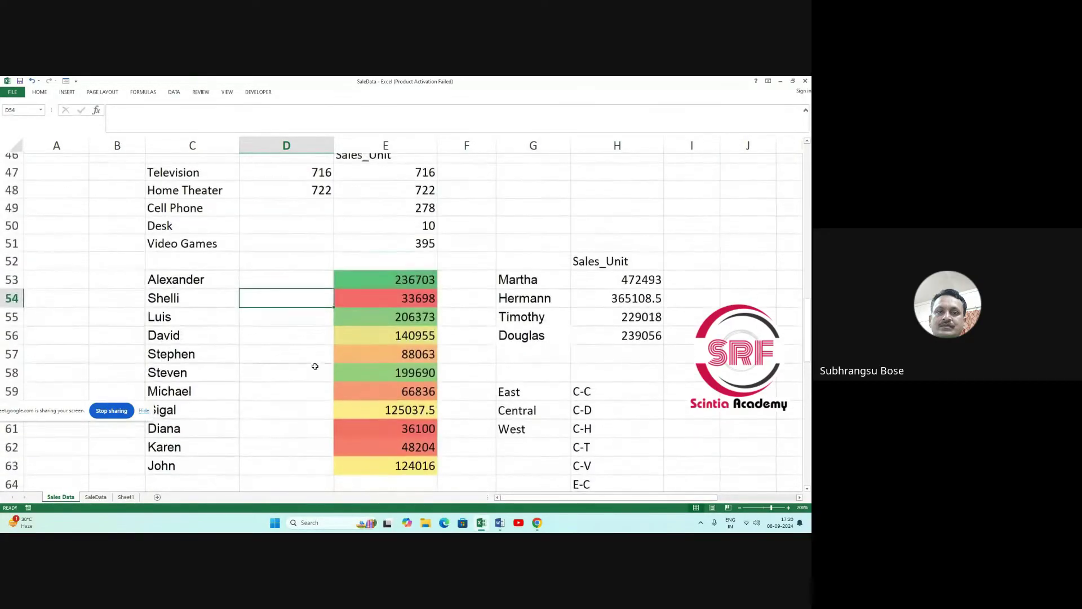
# Select the salesman totals in E53:E63.
pyautogui.moveTo(383, 296); pyautogui.dragTo(366, 475)
pyautogui.scroll(14, 299, 246)
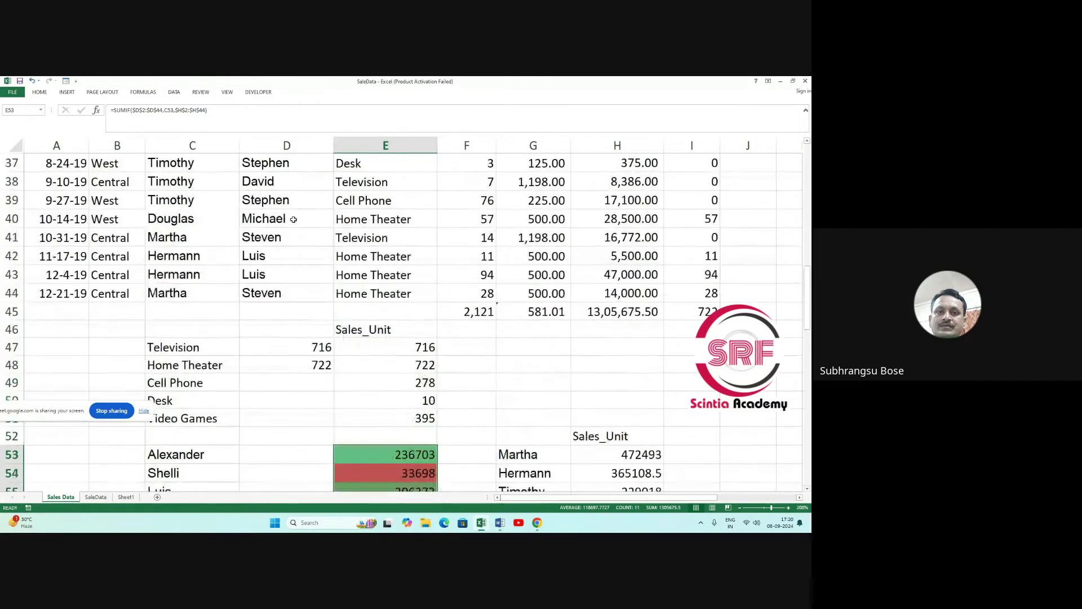
pyautogui.scroll(1, 285, 199)
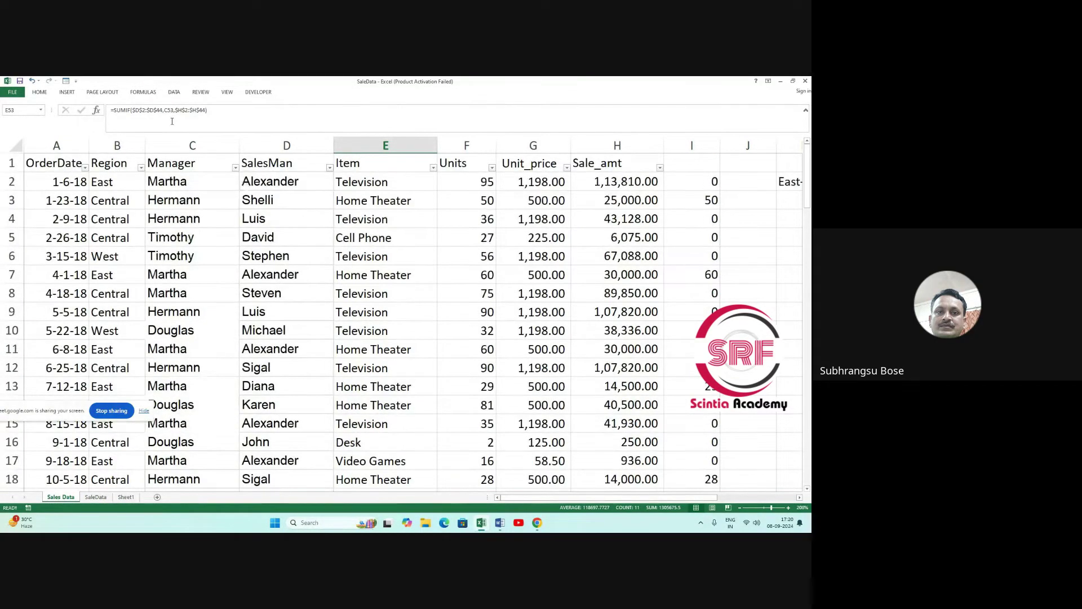
pyautogui.click(51, 91)
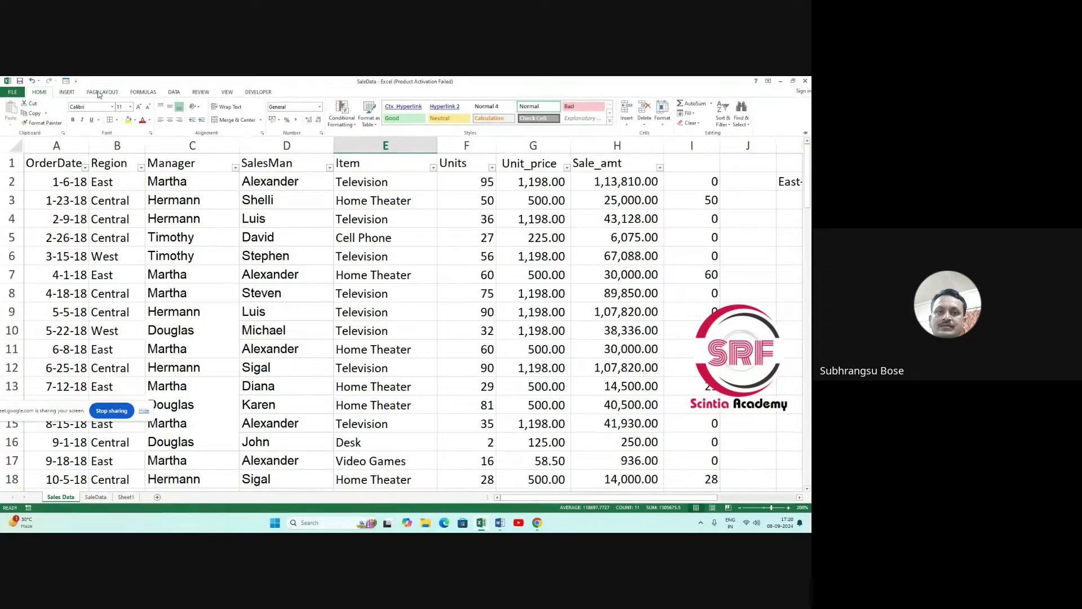
pyautogui.click(342, 113)
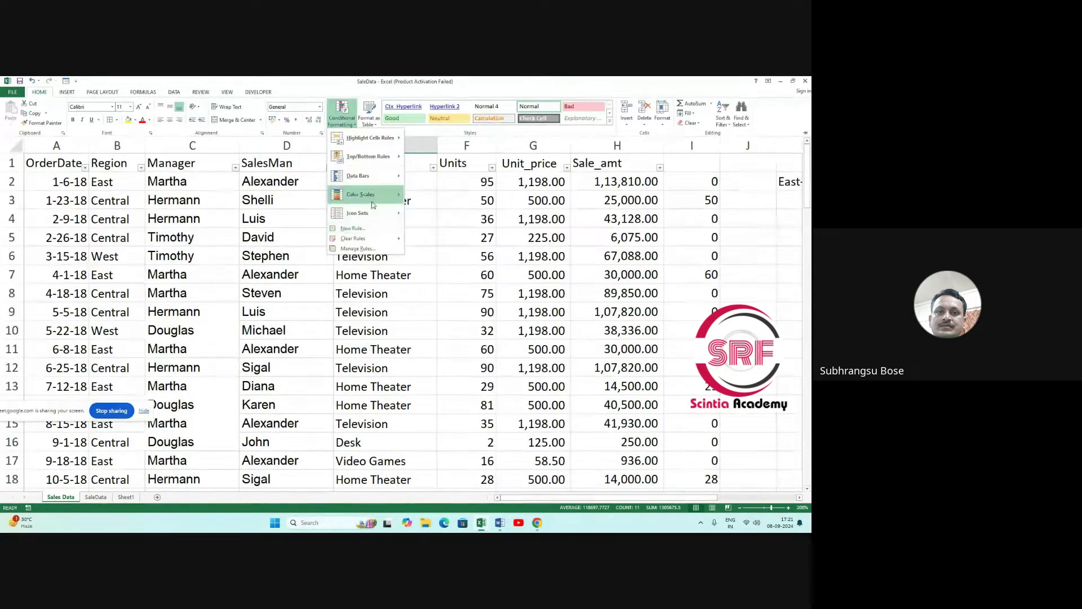
pyautogui.moveTo(381, 182)
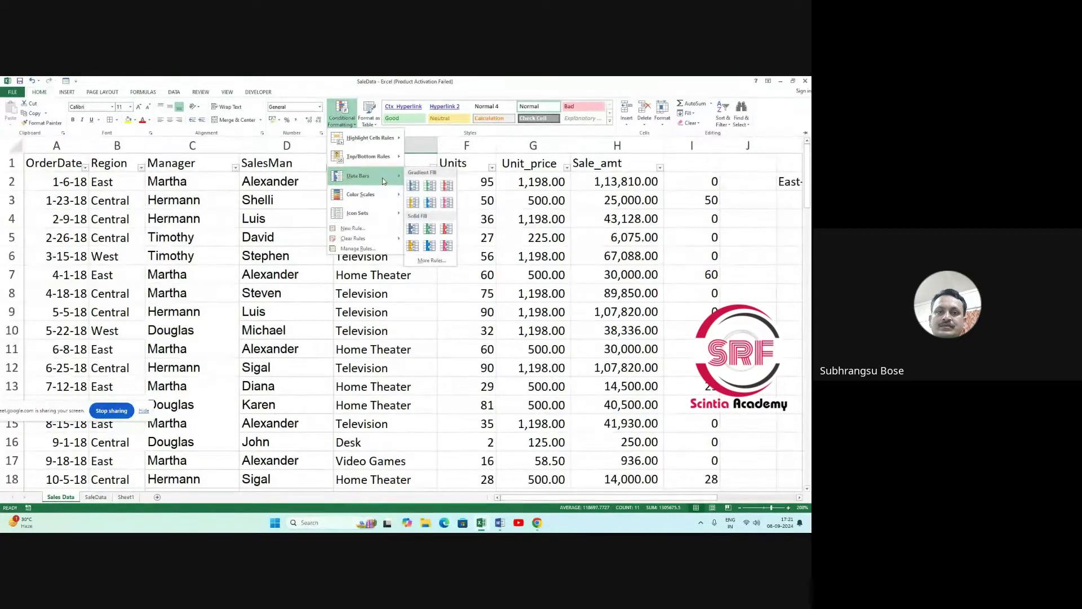
pyautogui.click(431, 260)
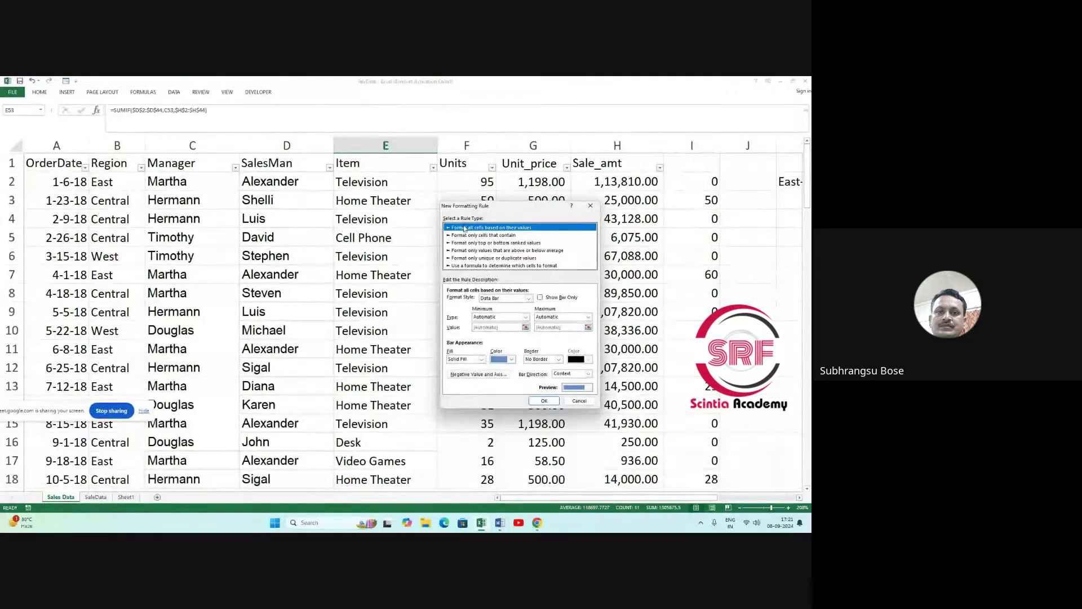
pyautogui.click(580, 401)
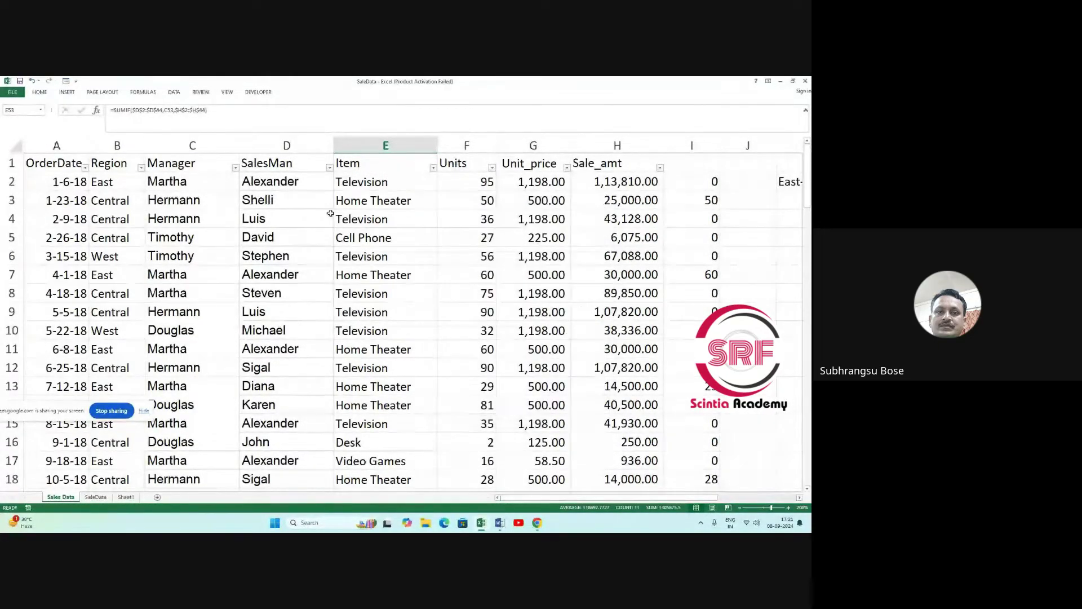
# Define a new conditional formatting rule for E53:E63 that formats only cells with a value between 30000 and 70000.
pyautogui.click(39, 92)
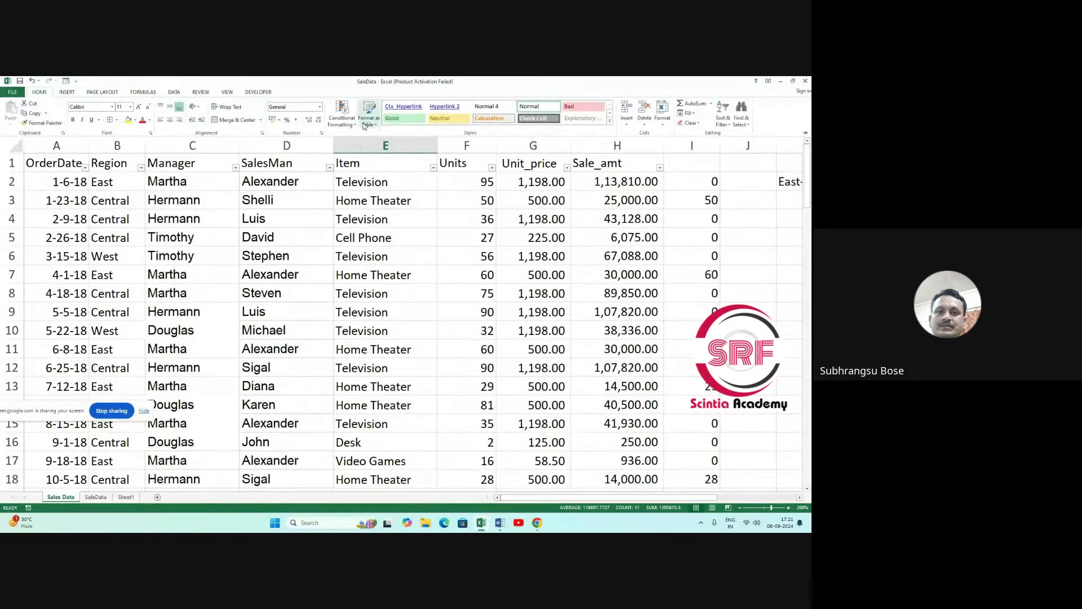
pyautogui.click(342, 116)
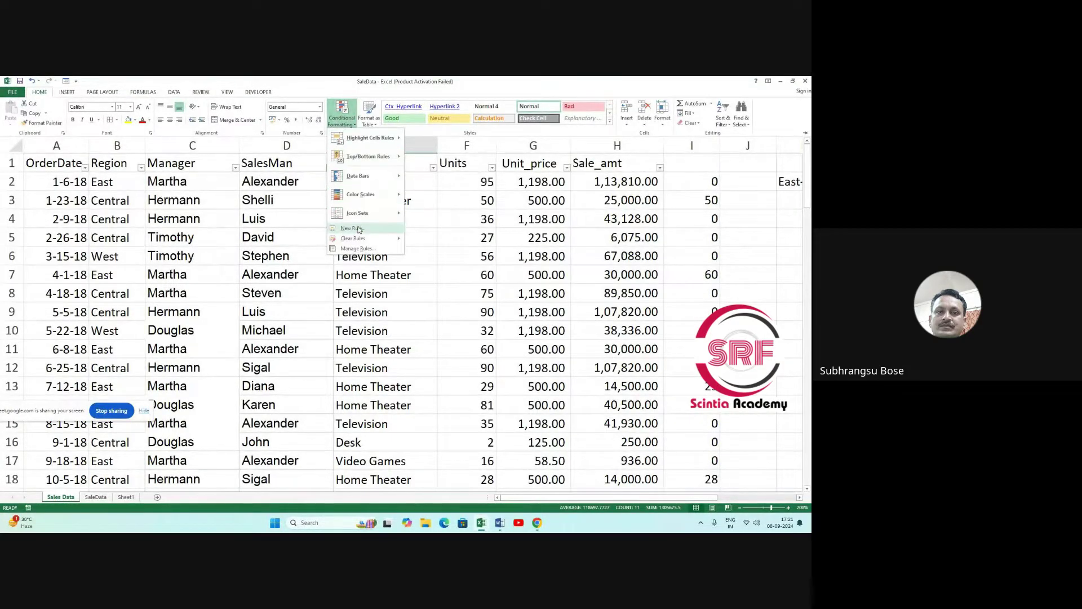
pyautogui.moveTo(371, 198)
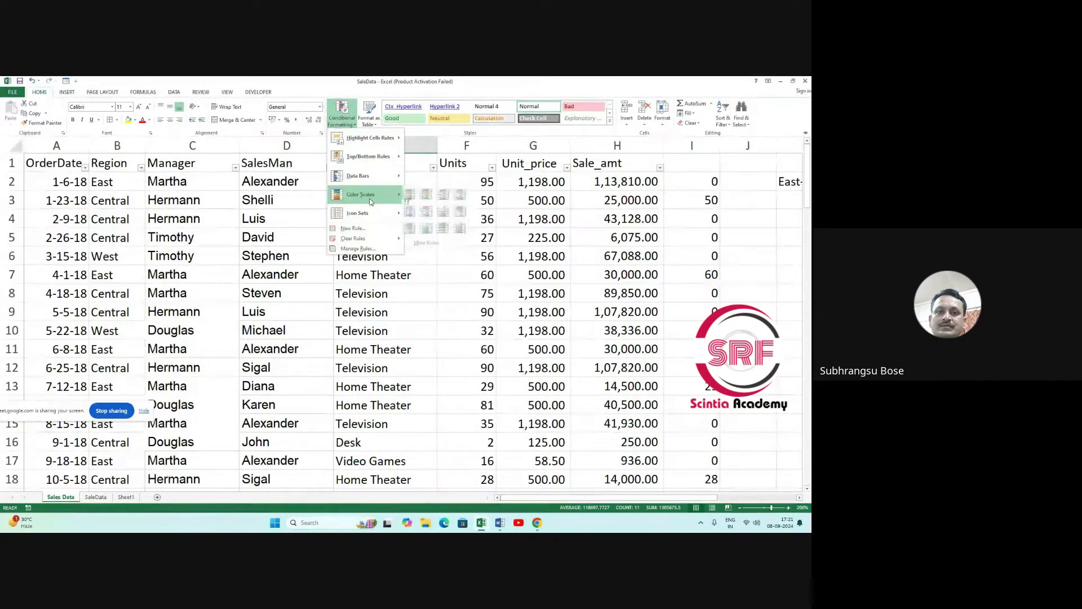
pyautogui.click(438, 241)
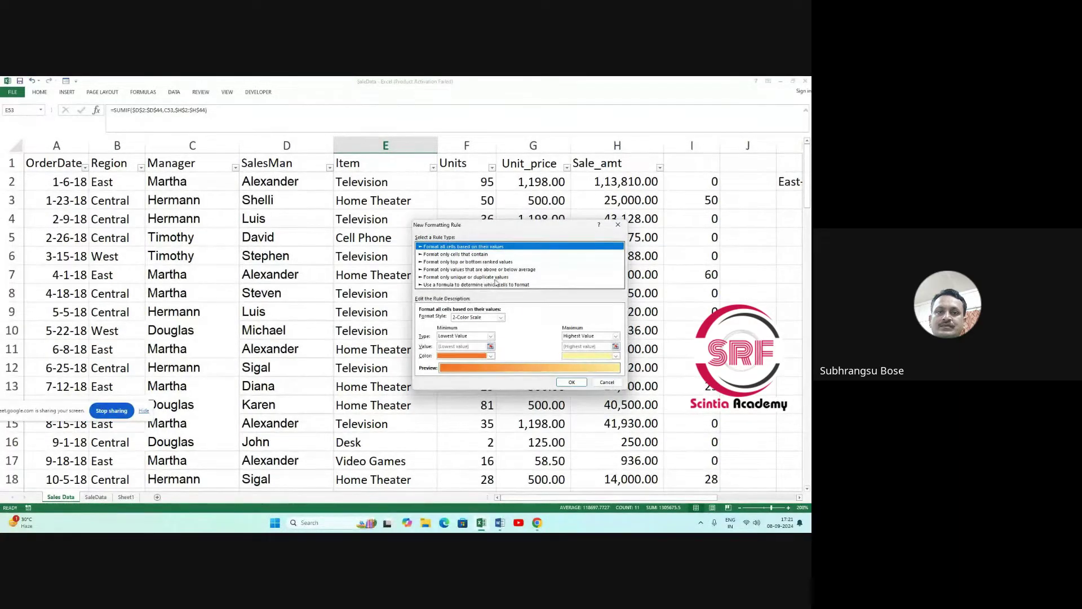
pyautogui.click(468, 254)
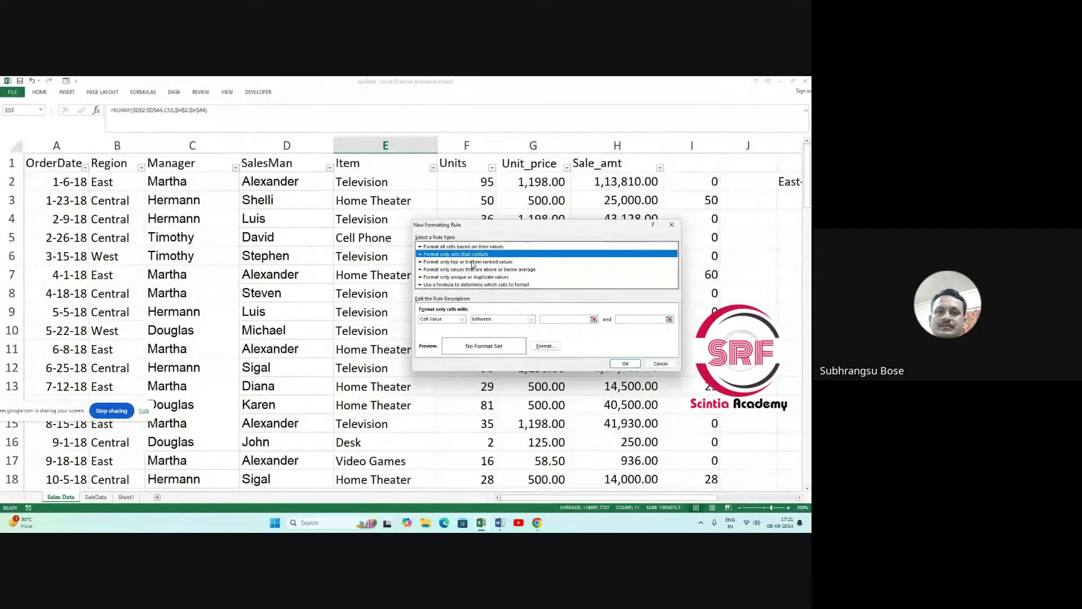
pyautogui.click(461, 320)
pyautogui.click(451, 327)
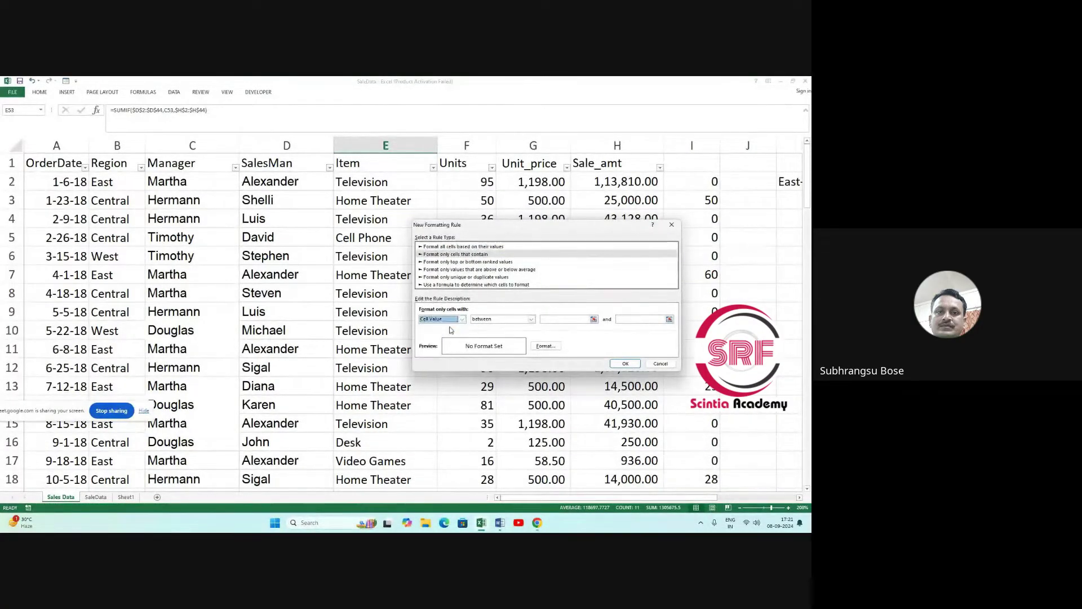
pyautogui.click(492, 320)
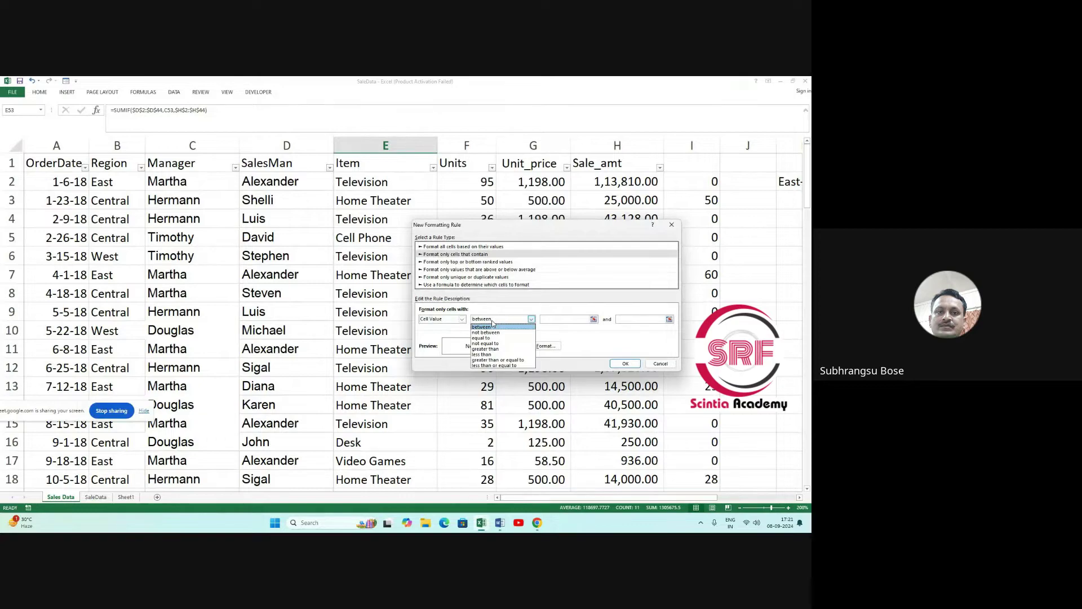
pyautogui.click(492, 326)
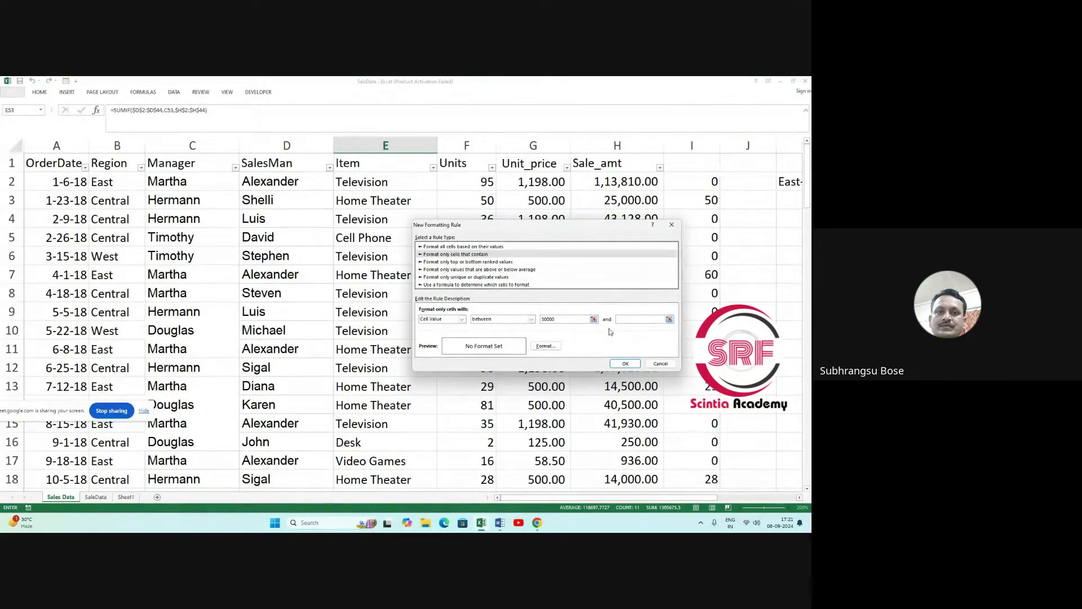
pyautogui.write('70000')
# Set the rule's font style to Bold and apply the rule to the salesman totals.
pyautogui.click(545, 346)
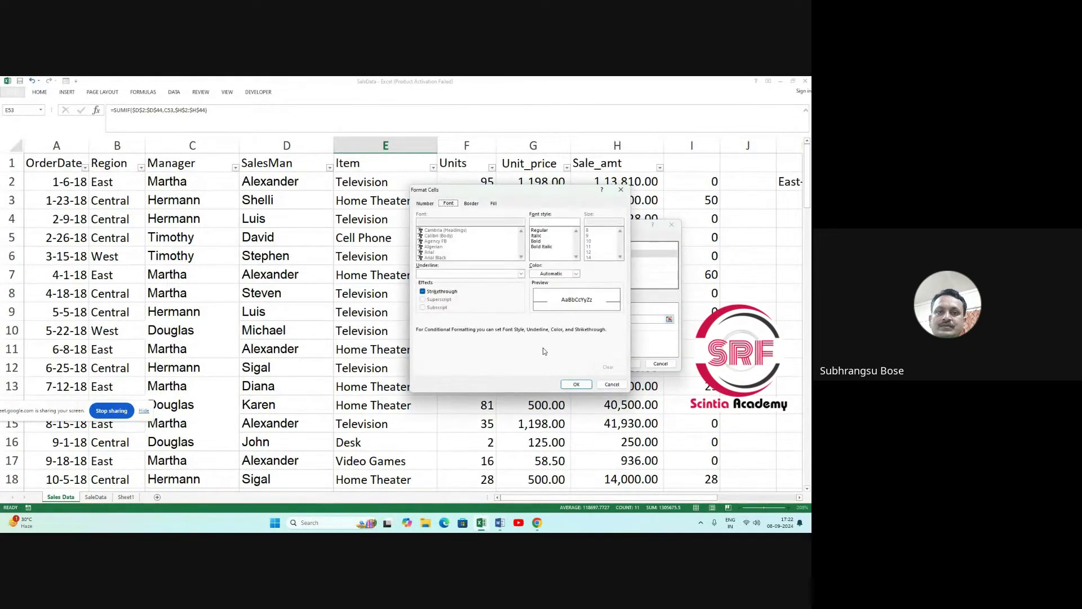
pyautogui.click(538, 241)
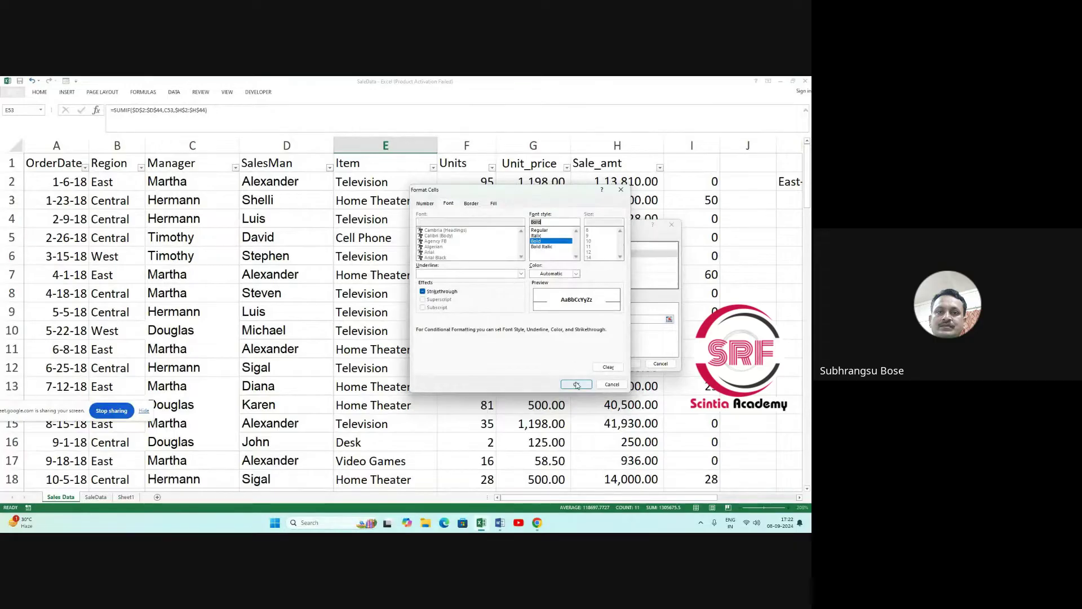
pyautogui.click(576, 385)
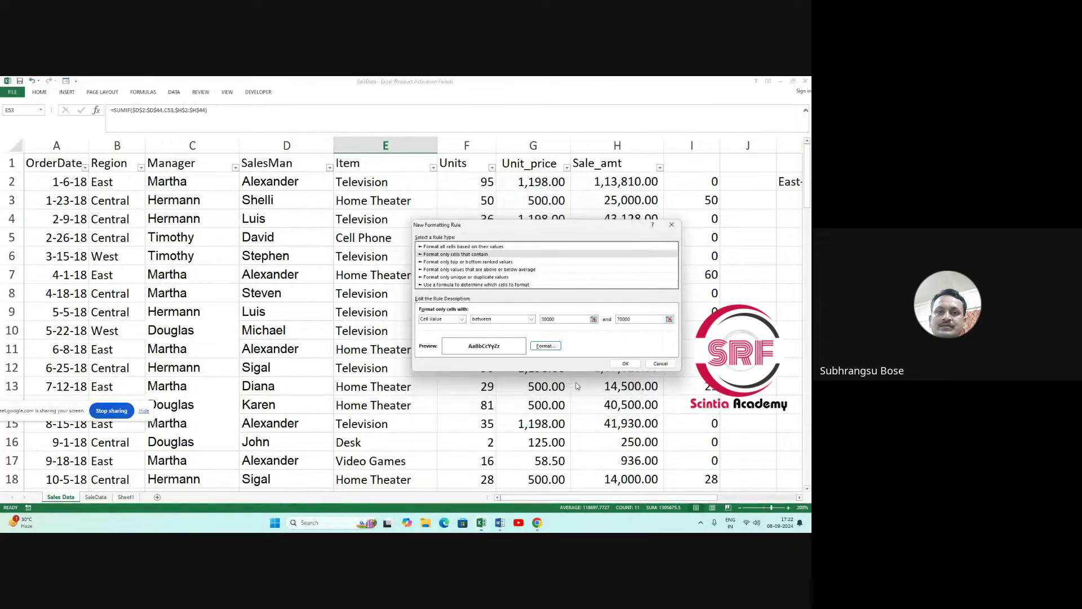
pyautogui.click(626, 364)
# Examine the salesman totals in E53:E63 to check which ones the between rule has formatted.
pyautogui.scroll(-13, 446, 358)
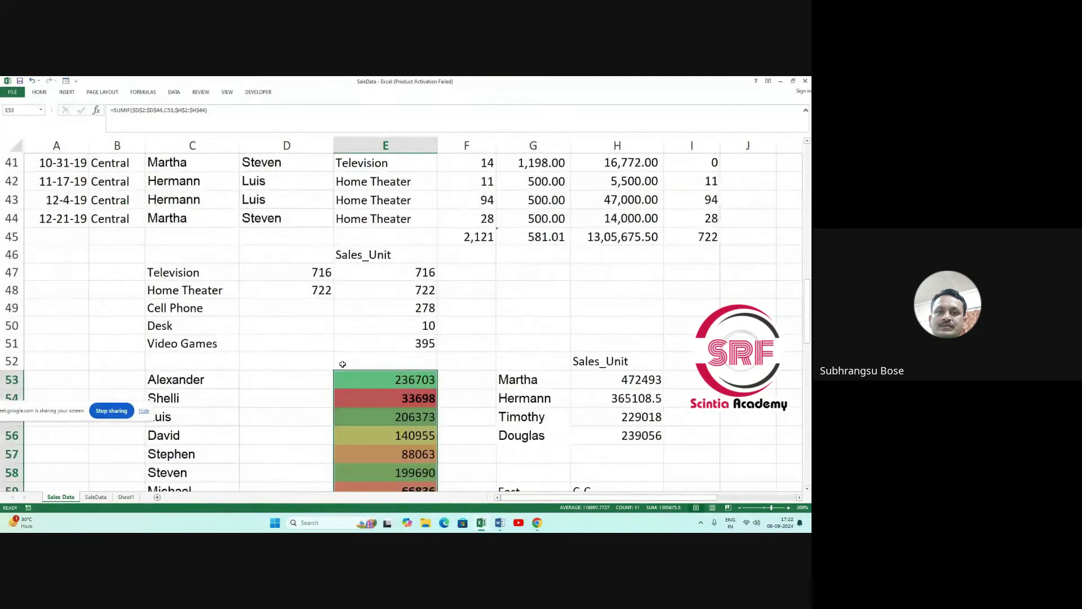
pyautogui.scroll(-4, 342, 364)
pyautogui.scroll(1, 446, 282)
pyautogui.click(451, 276)
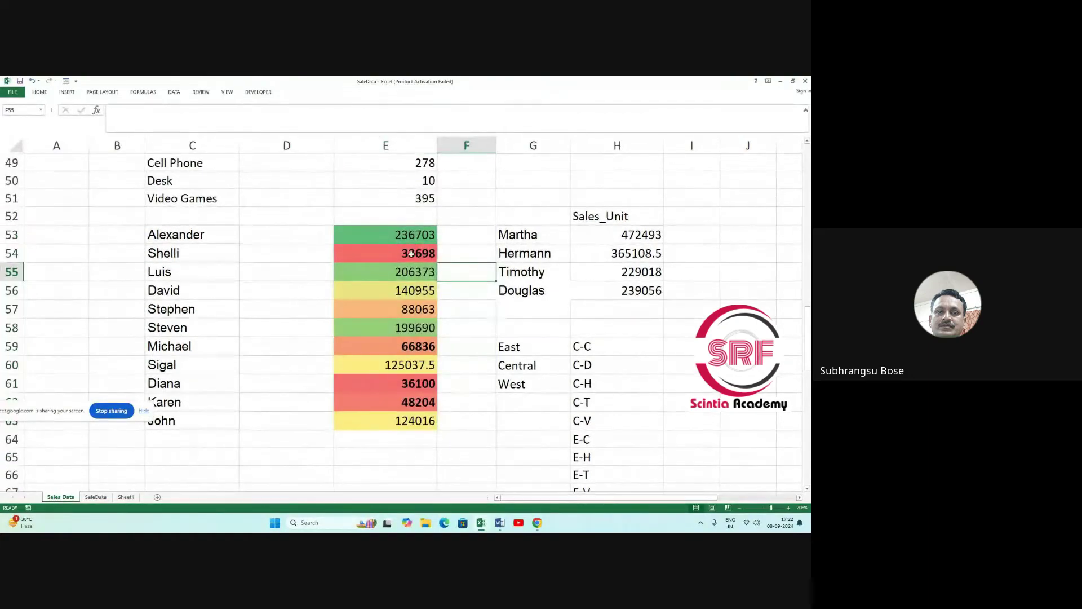
pyautogui.click(411, 253)
pyautogui.click(413, 382)
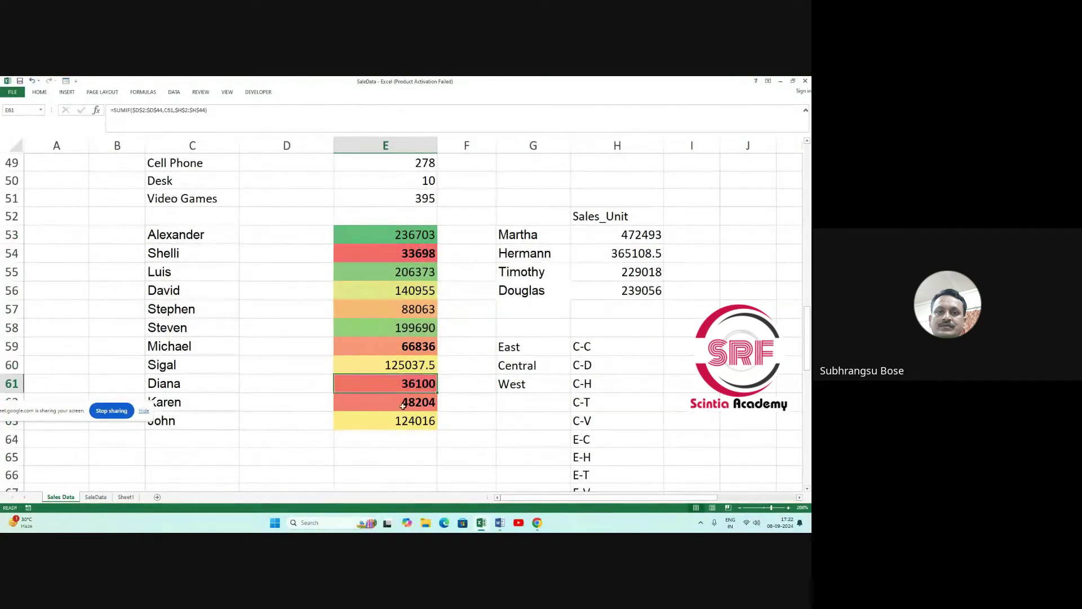
pyautogui.click(413, 393)
pyautogui.click(398, 345)
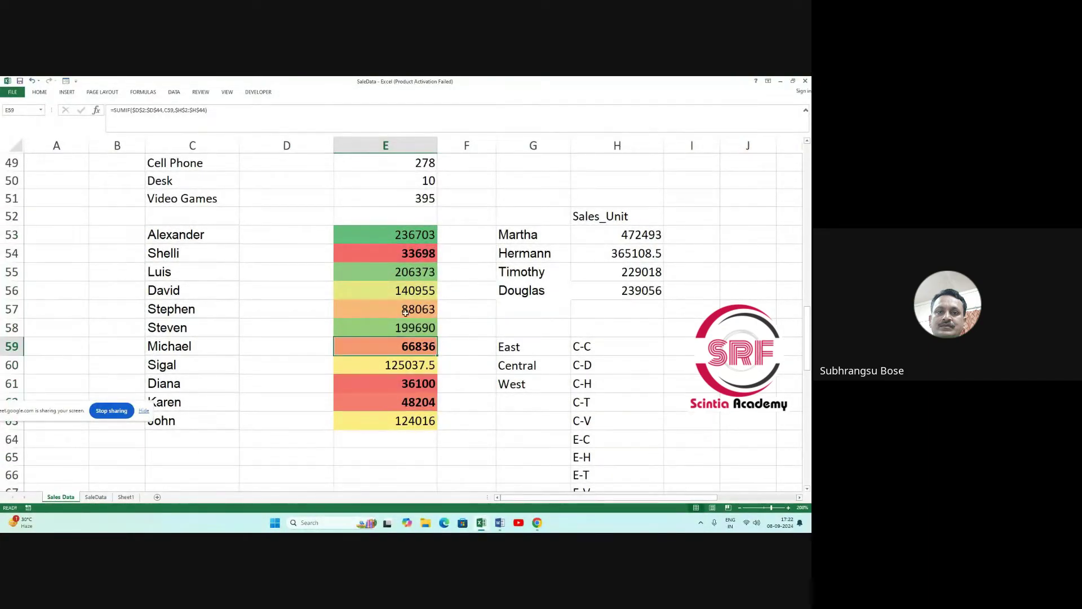
pyautogui.click(410, 260)
pyautogui.click(396, 349)
pyautogui.scroll(6, 397, 350)
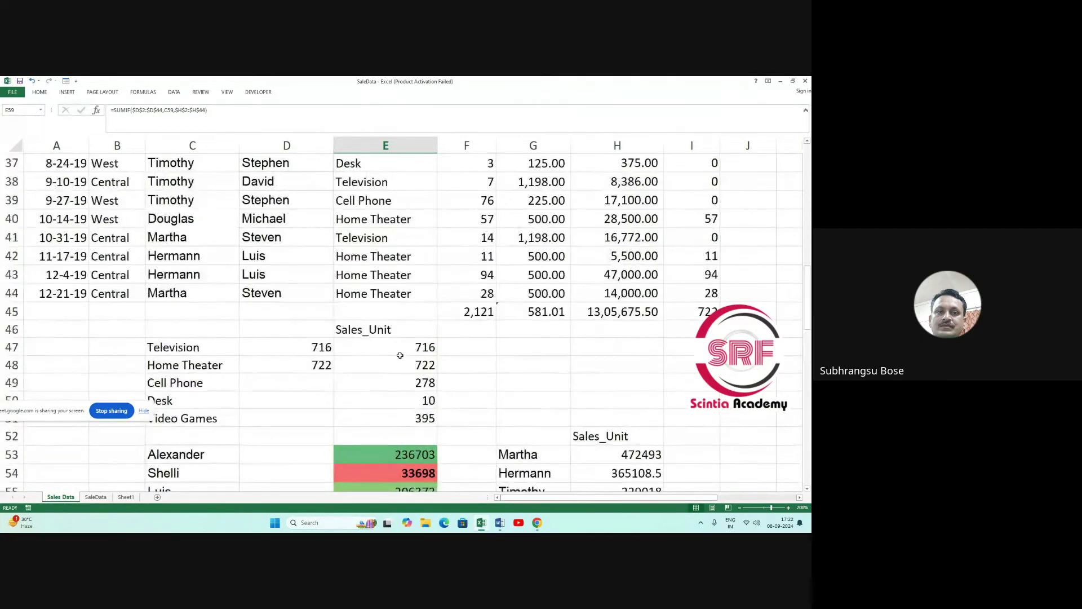
pyautogui.scroll(-2, 400, 356)
pyautogui.scroll(-4, 400, 355)
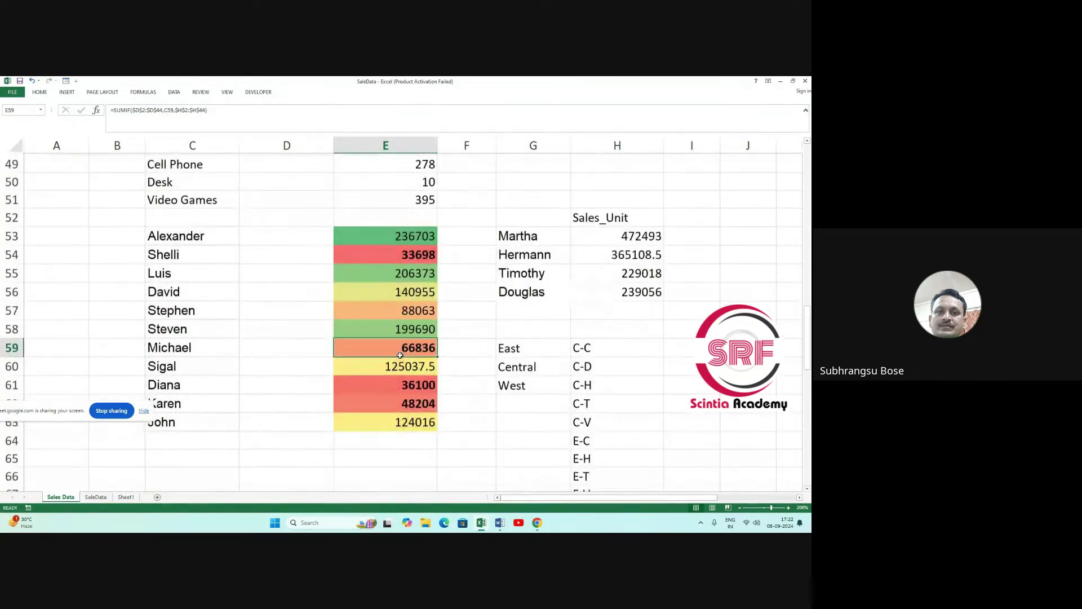
pyautogui.scroll(1, 330, 402)
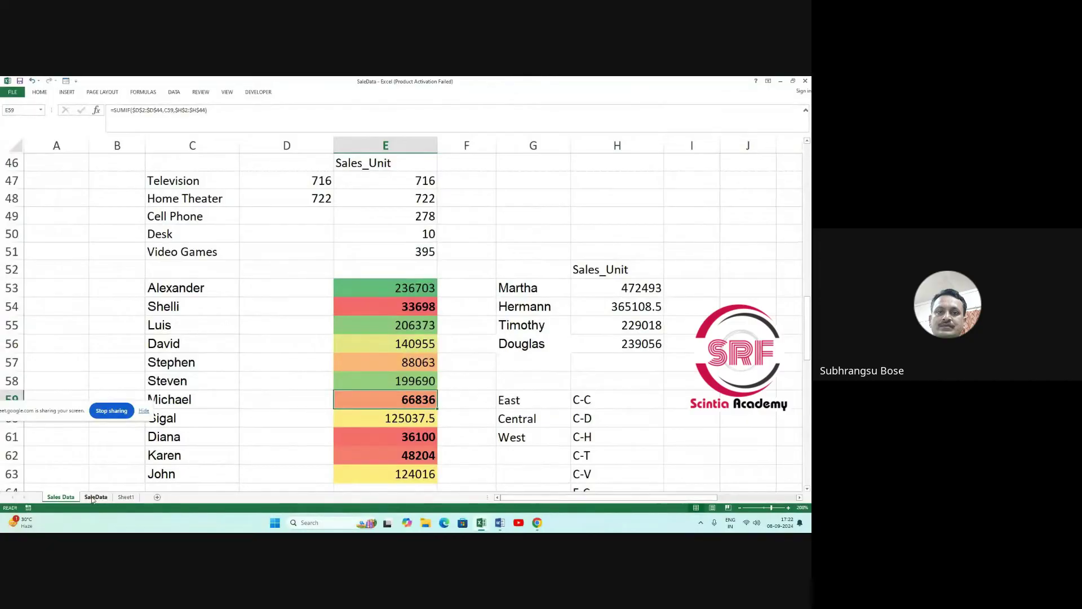
# Switch to the SaleData sheet and go to the start of its sales records.
pyautogui.click(95, 496)
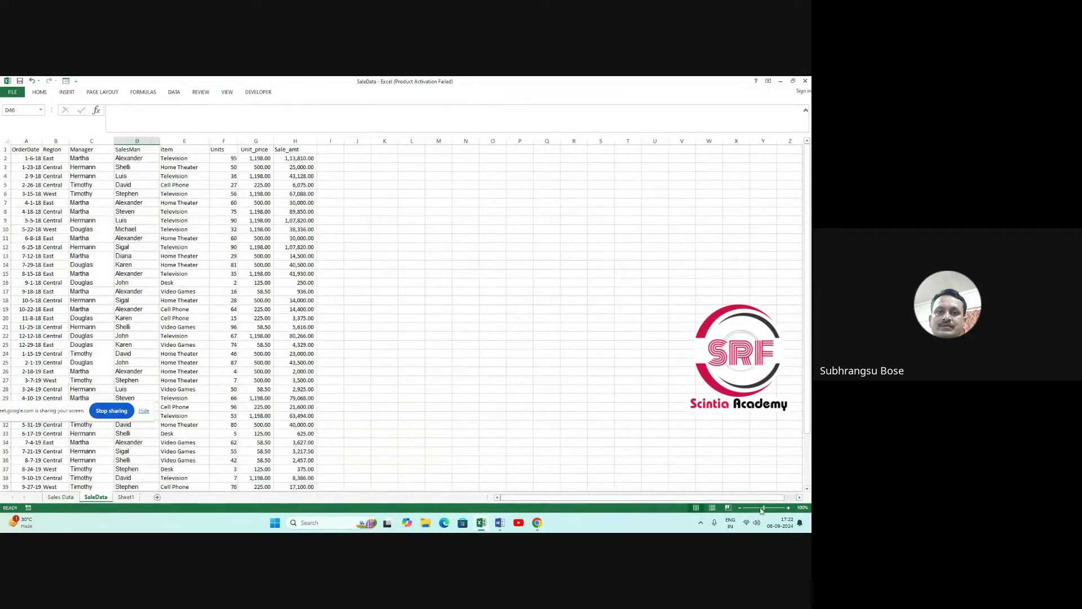
pyautogui.moveTo(764, 511); pyautogui.dragTo(768, 511)
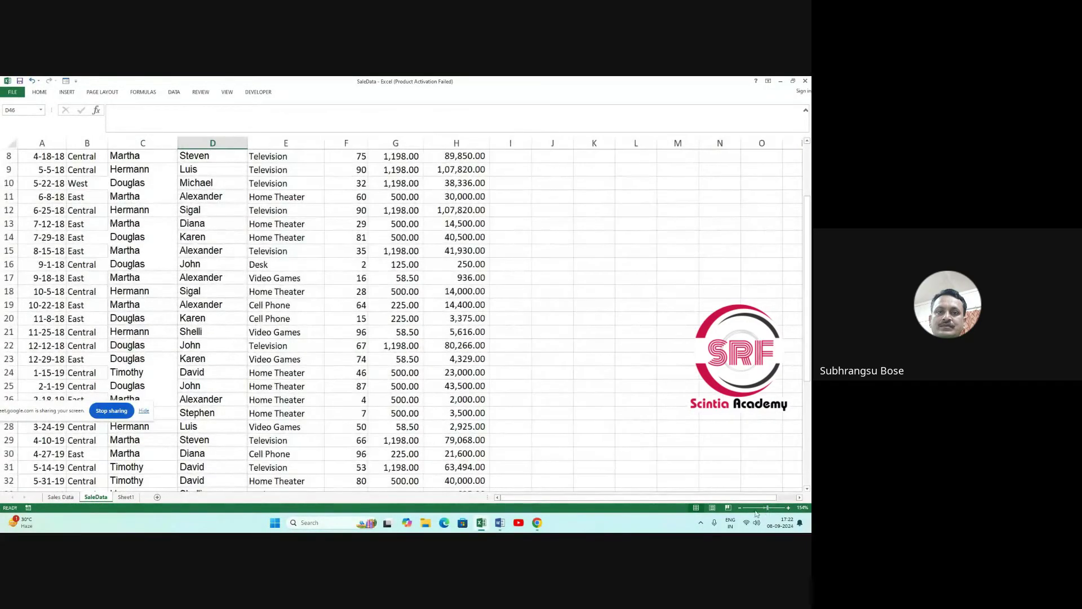
pyautogui.scroll(1, 389, 355)
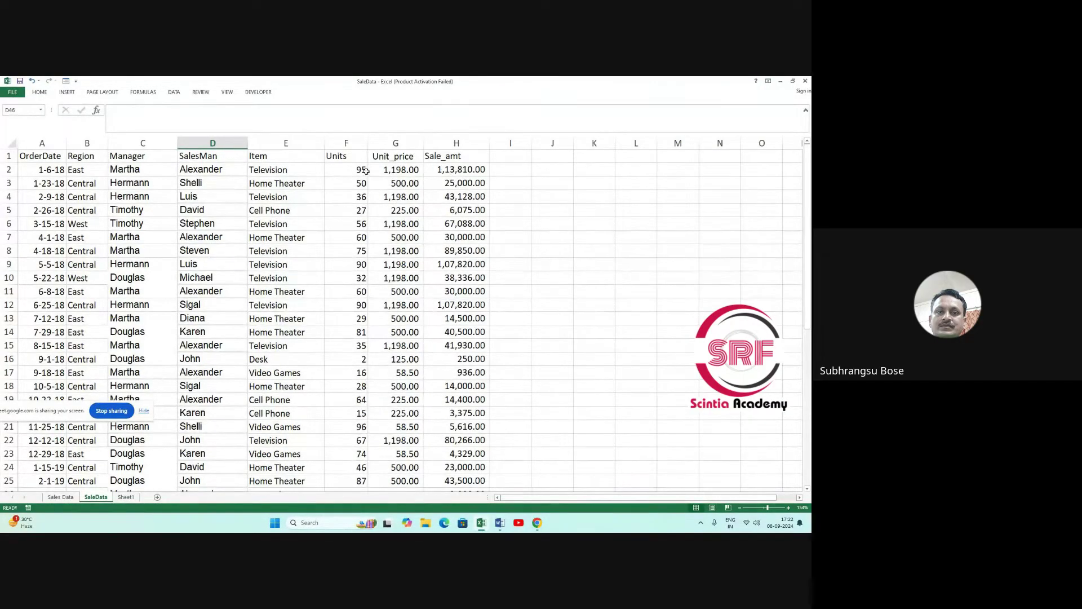
pyautogui.moveTo(352, 172); pyautogui.dragTo(346, 493)
pyautogui.scroll(4, 540, 285)
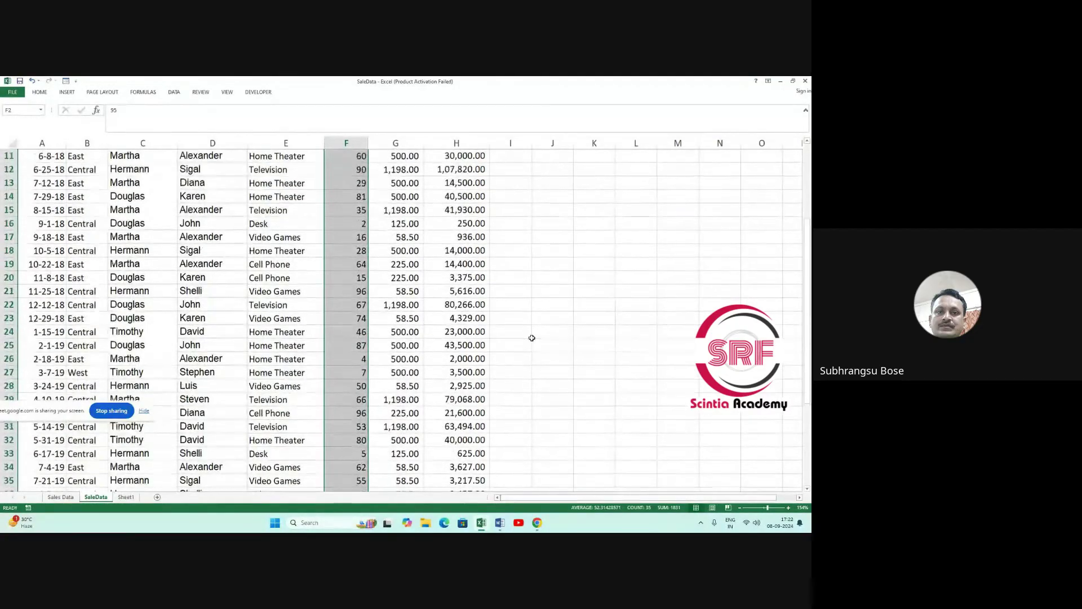
pyautogui.click(541, 275)
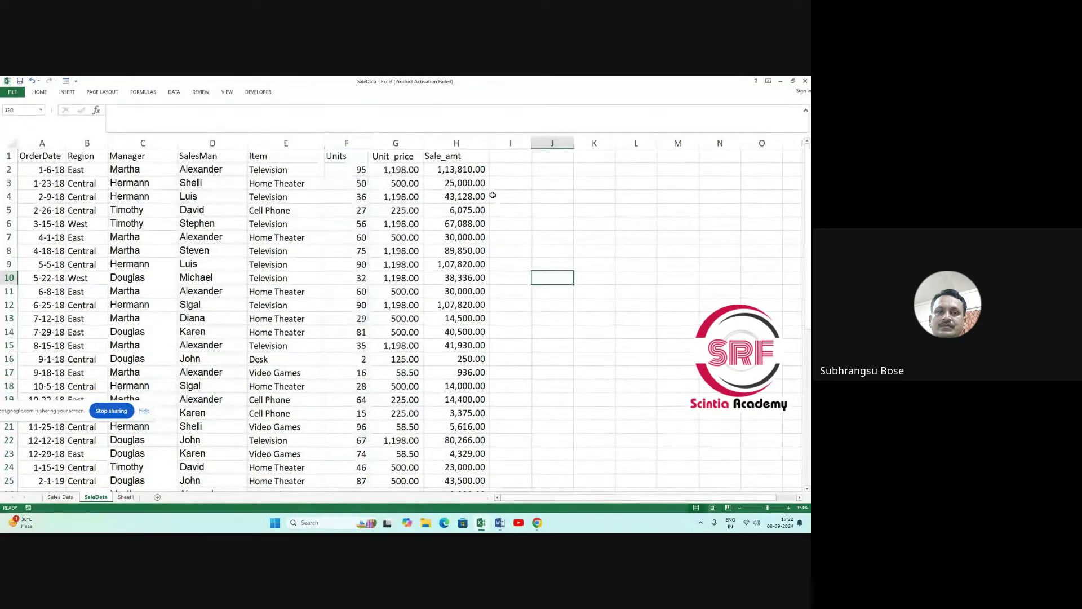
# Highlight the top 10 sale amounts in H2:H44 with a Top 10 Items rule using Red Text.
pyautogui.click(477, 172)
pyautogui.moveTo(476, 171); pyautogui.dragTo(468, 466)
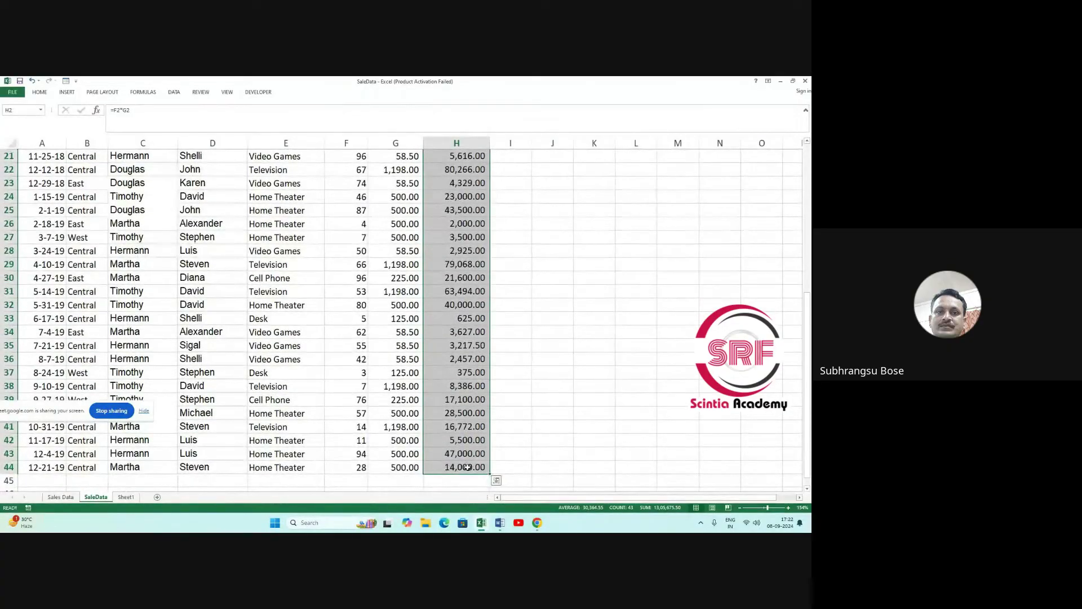
pyautogui.click(788, 508)
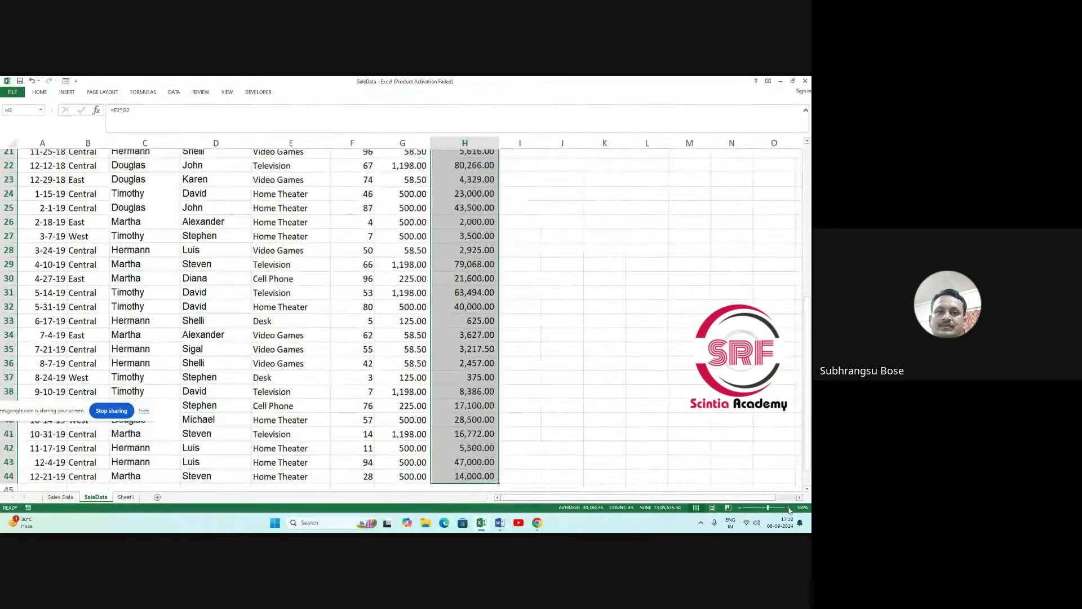
pyautogui.click(38, 92)
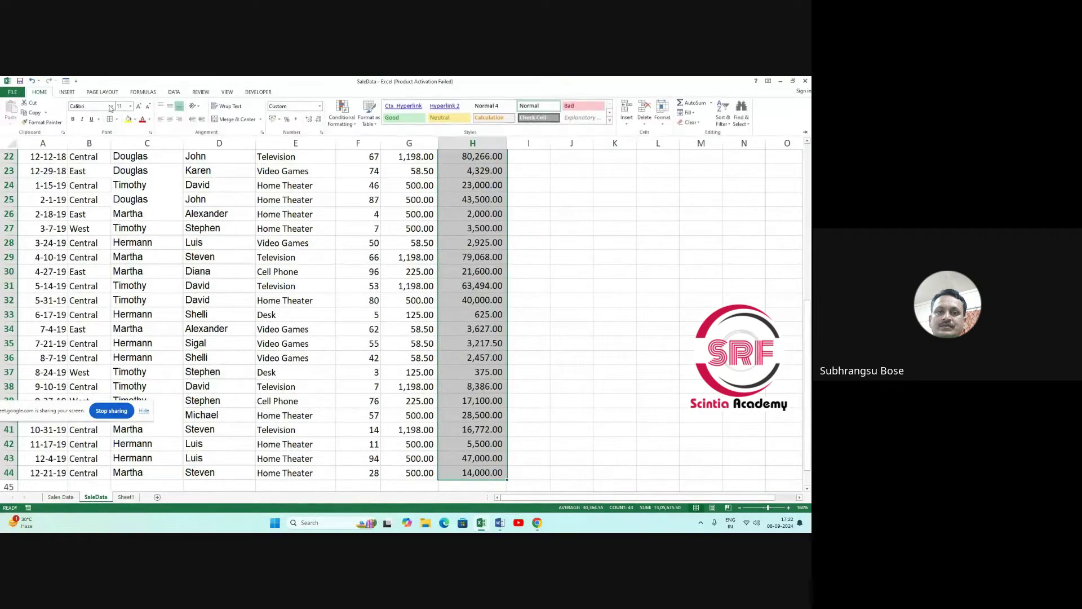
pyautogui.click(352, 123)
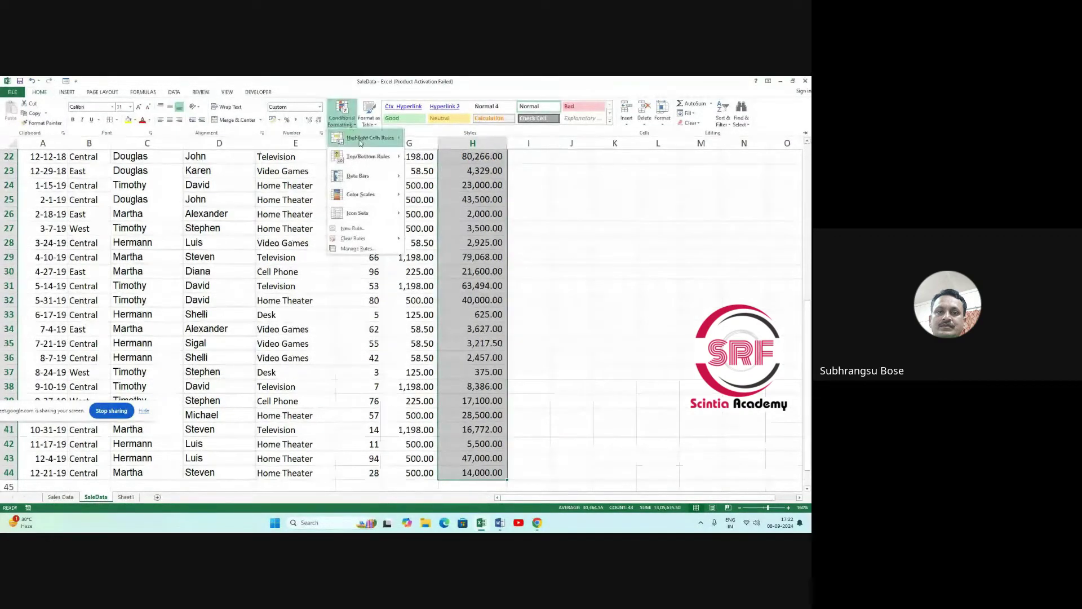
pyautogui.moveTo(361, 143)
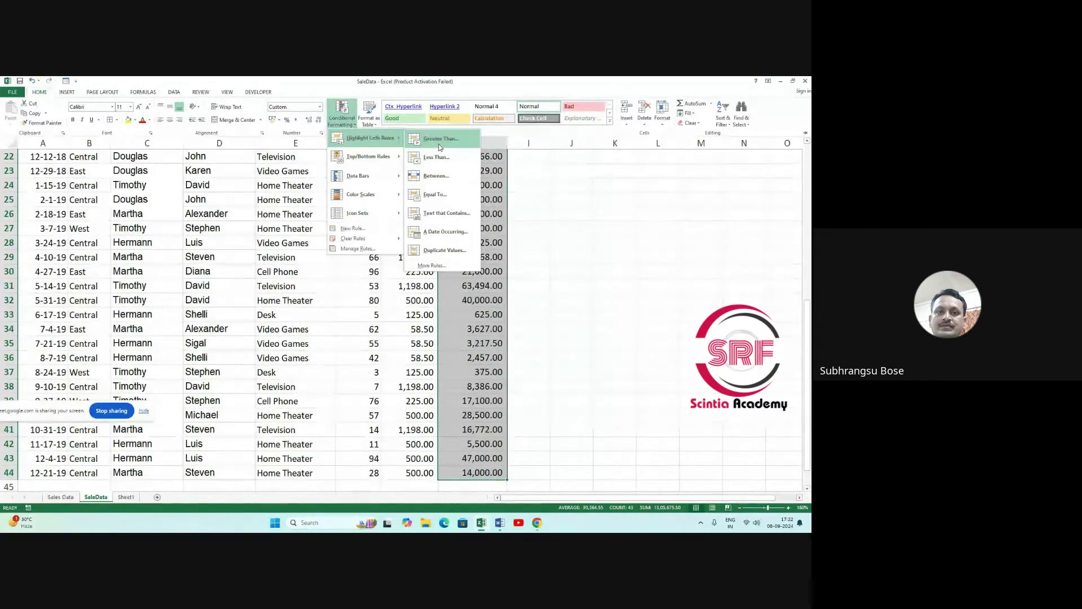
pyautogui.moveTo(387, 163)
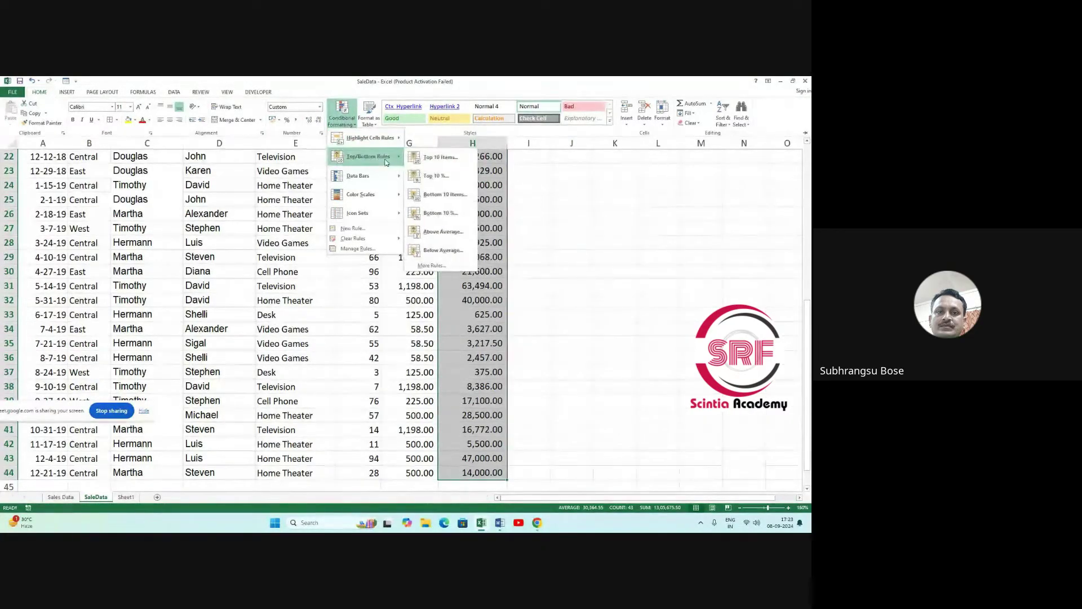
pyautogui.click(442, 159)
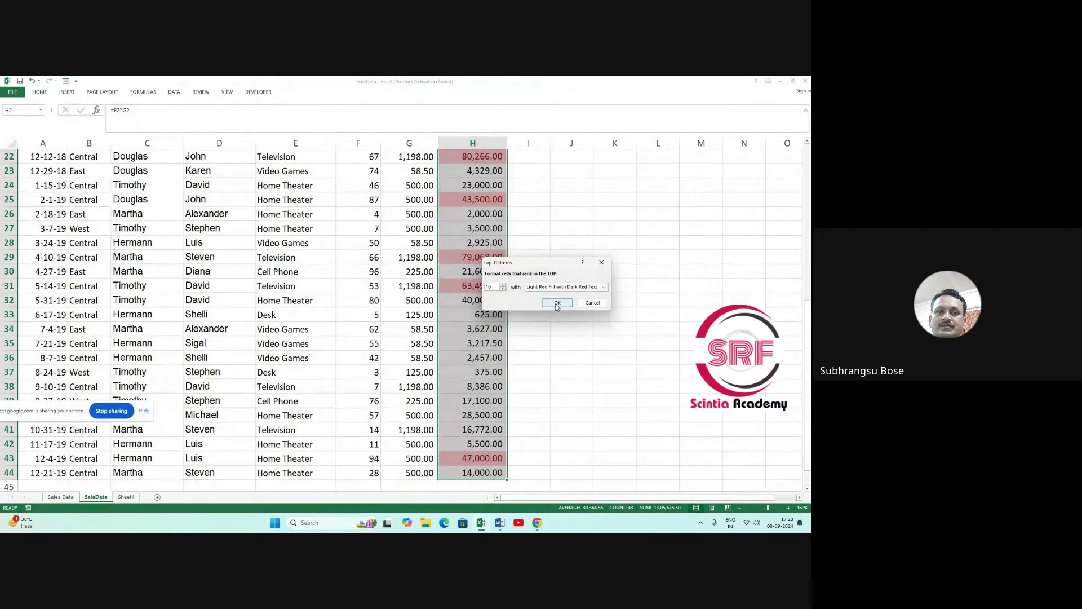
pyautogui.click(584, 288)
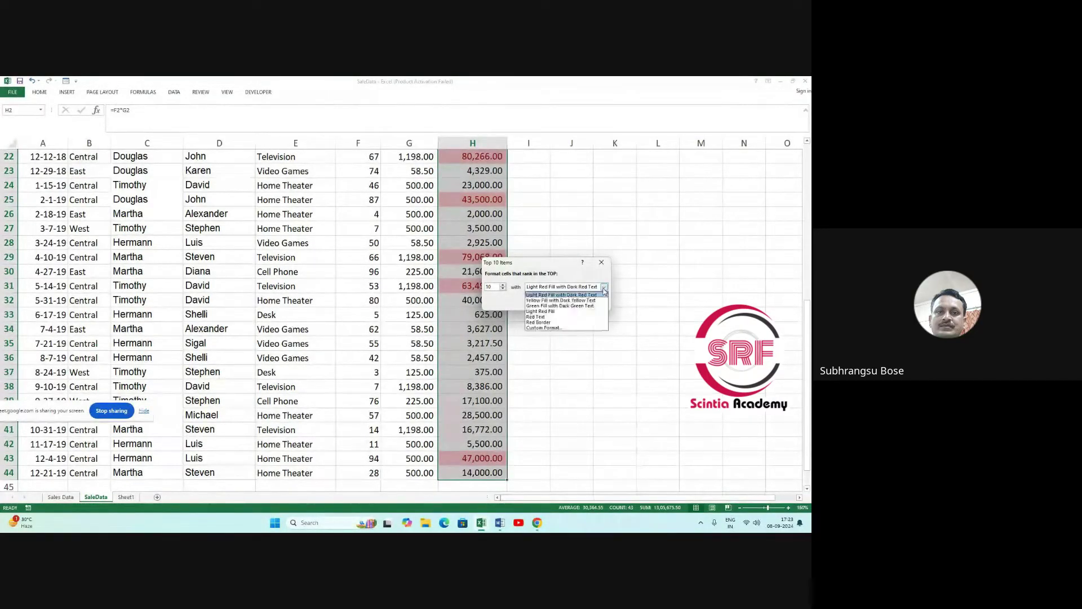
pyautogui.click(542, 317)
pyautogui.click(557, 303)
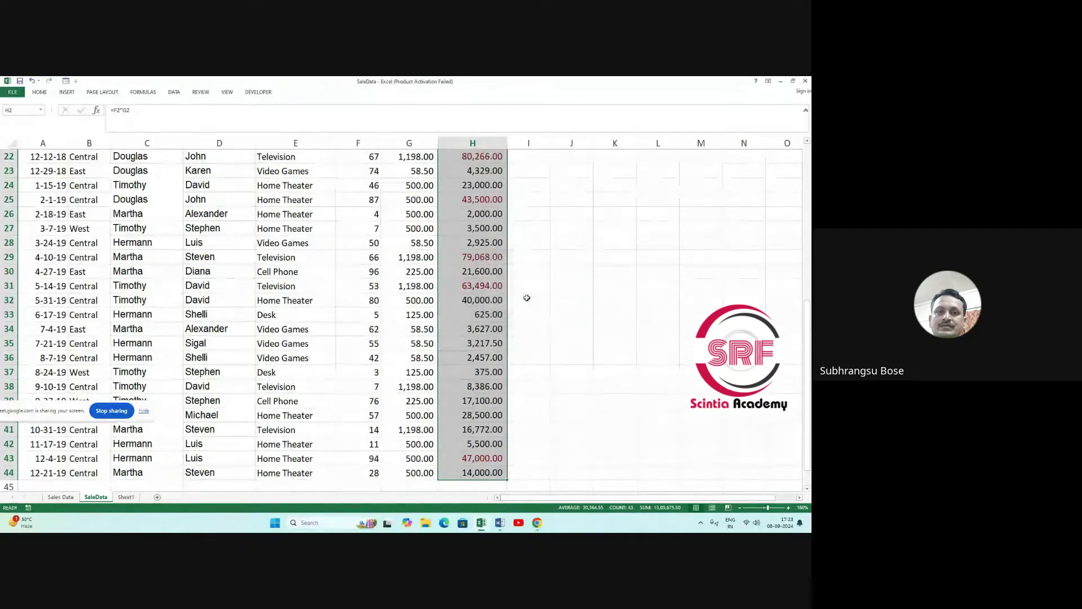
pyautogui.scroll(1, 487, 192)
pyautogui.scroll(6, 487, 191)
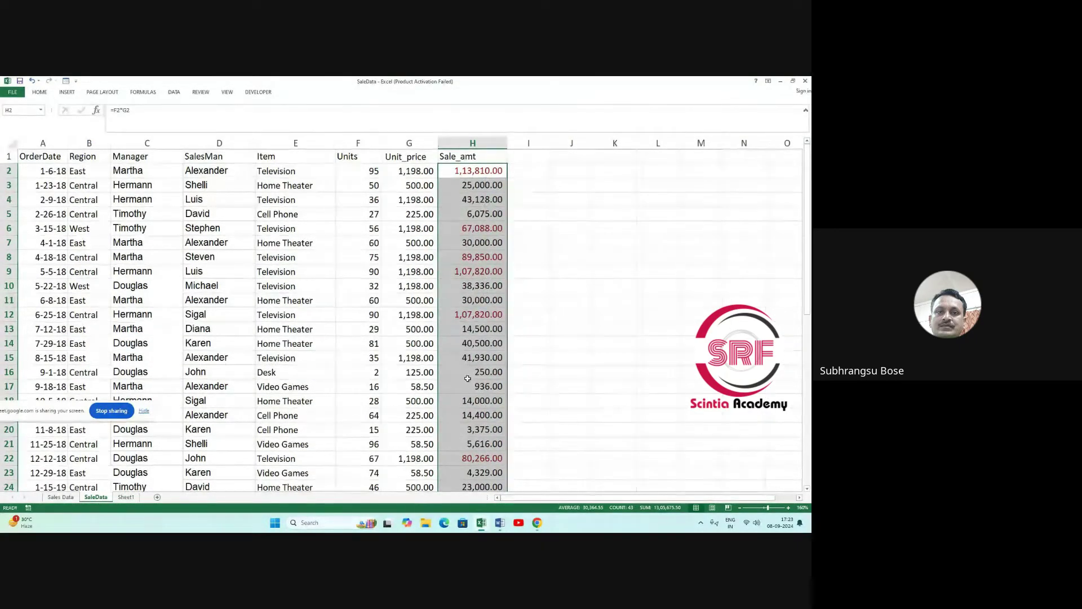
pyautogui.scroll(-3, 468, 394)
pyautogui.scroll(-6, 468, 394)
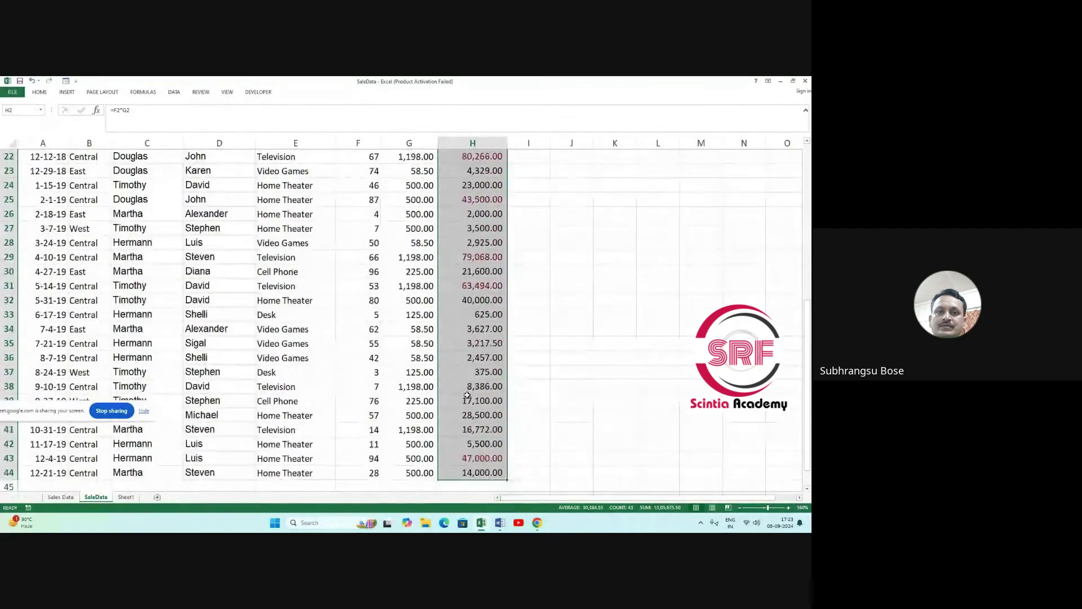
pyautogui.scroll(9, 486, 336)
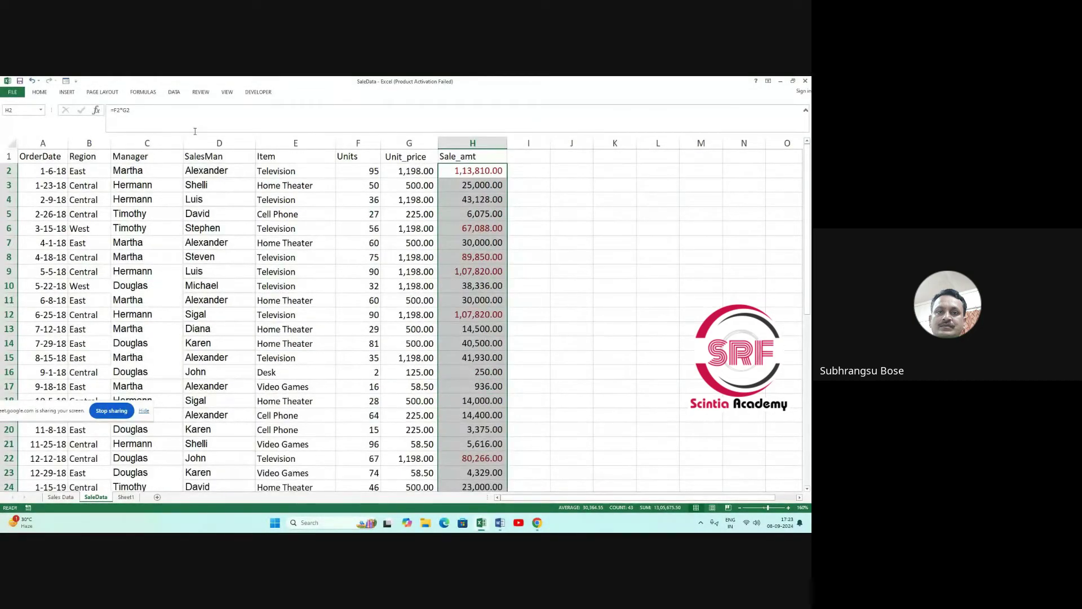
# Clear the top 10 rule from the selected sale amounts in H2:H44.
pyautogui.click(39, 93)
pyautogui.click(337, 124)
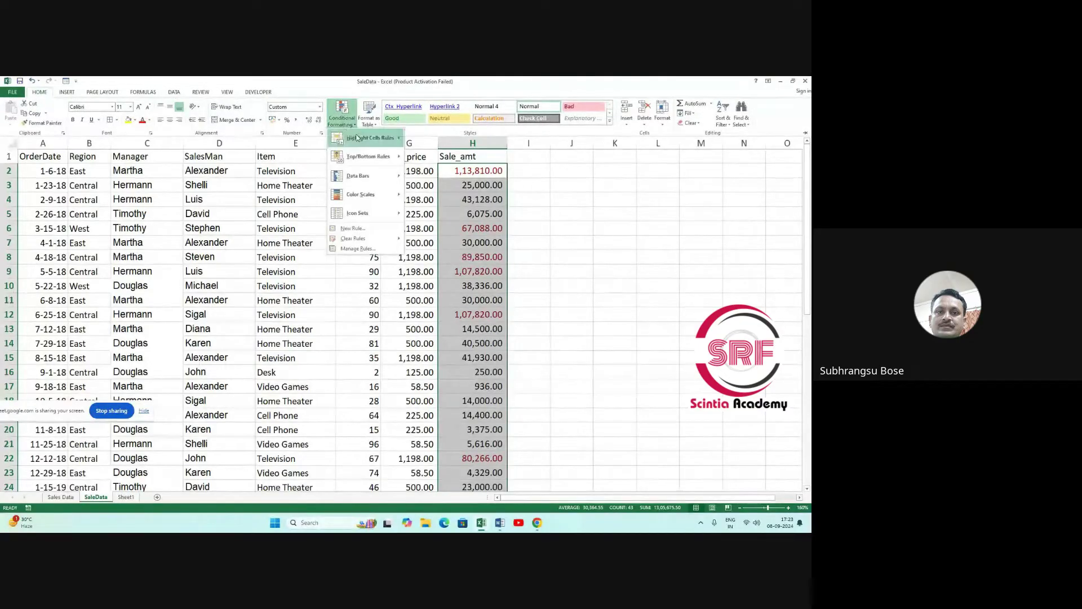
pyautogui.moveTo(357, 242)
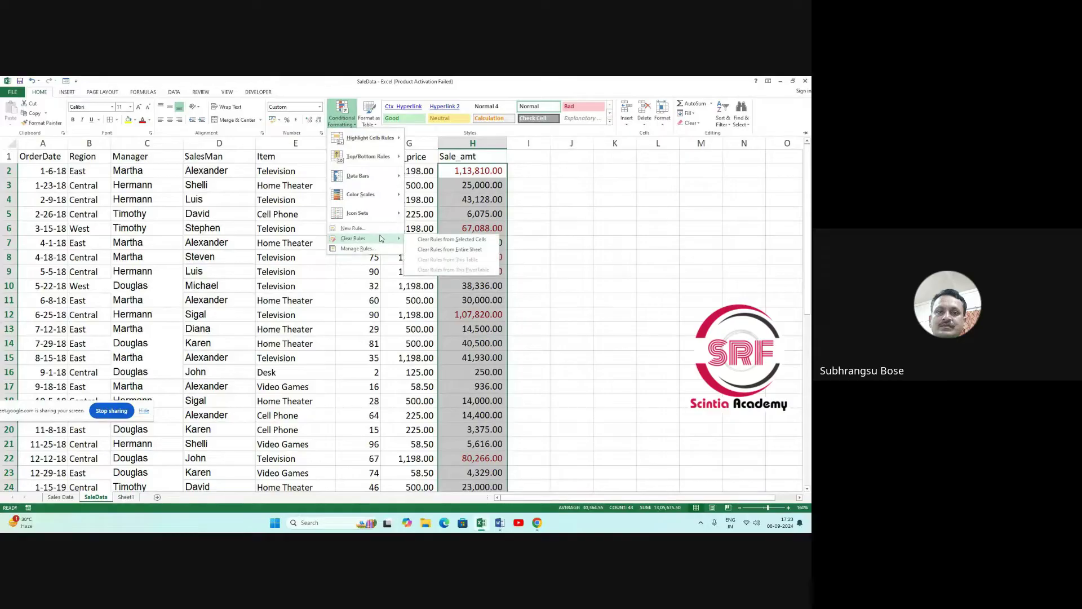
pyautogui.click(426, 241)
# Apply light blue gradient-fill data bars to the sale amounts in H2:H44.
pyautogui.click(40, 92)
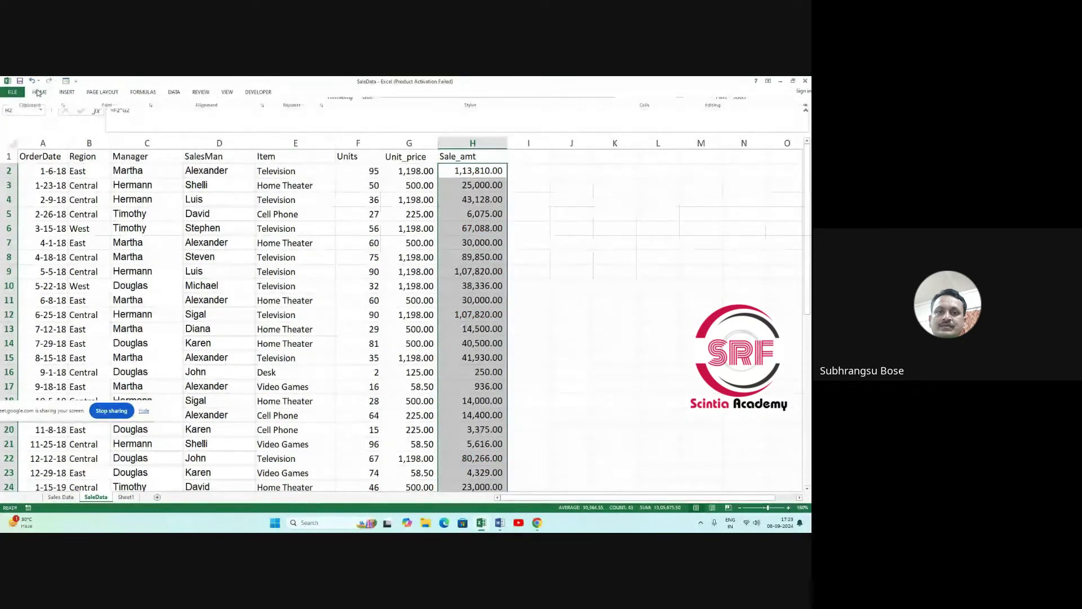
pyautogui.click(341, 117)
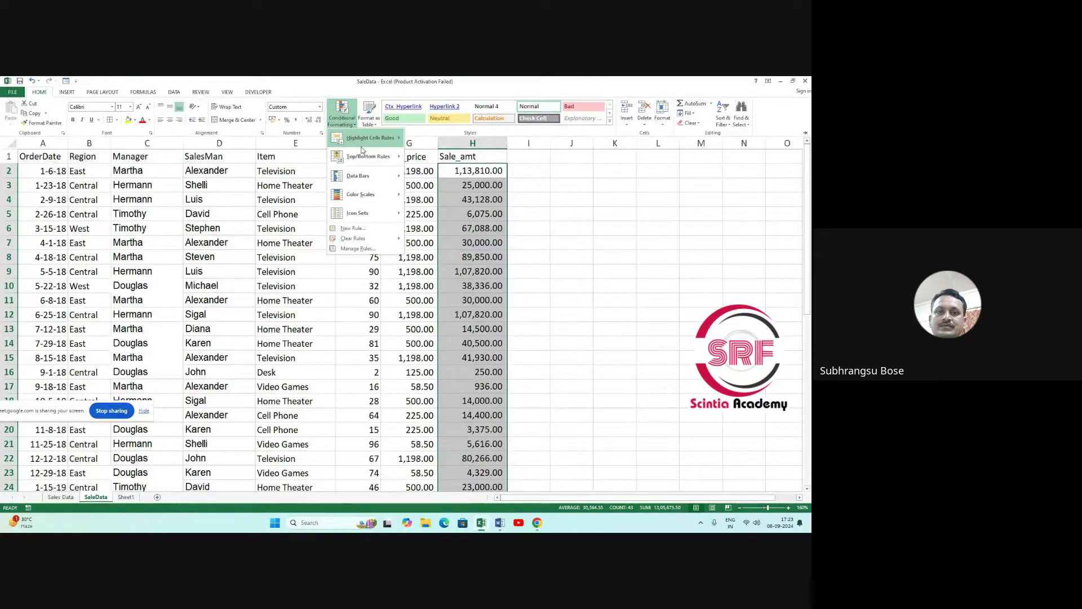
pyautogui.moveTo(367, 173)
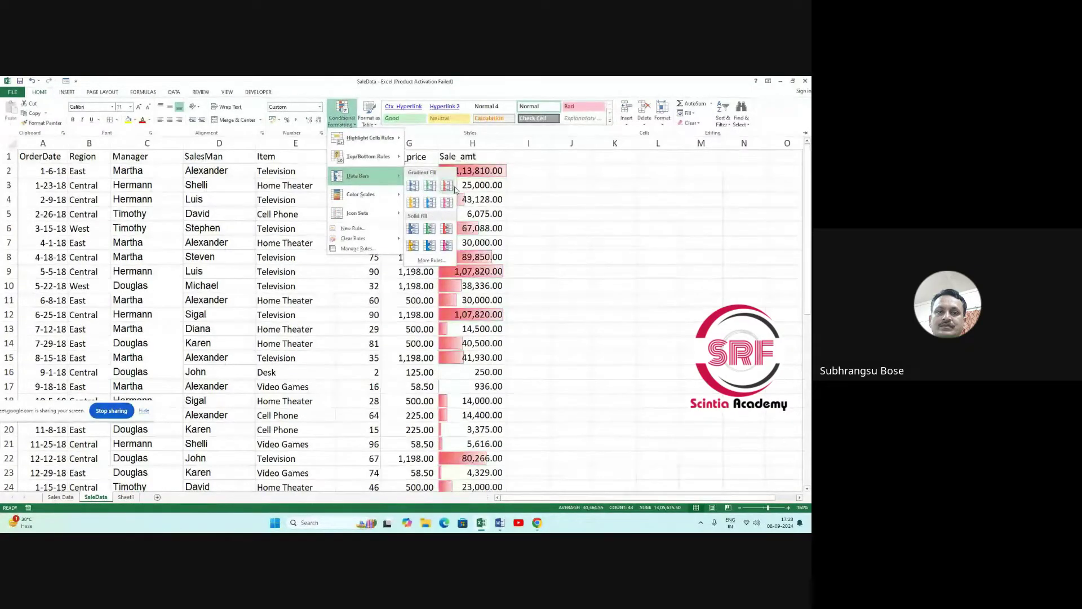
pyautogui.click(429, 202)
pyautogui.hotkey('ctrl', 'F1')
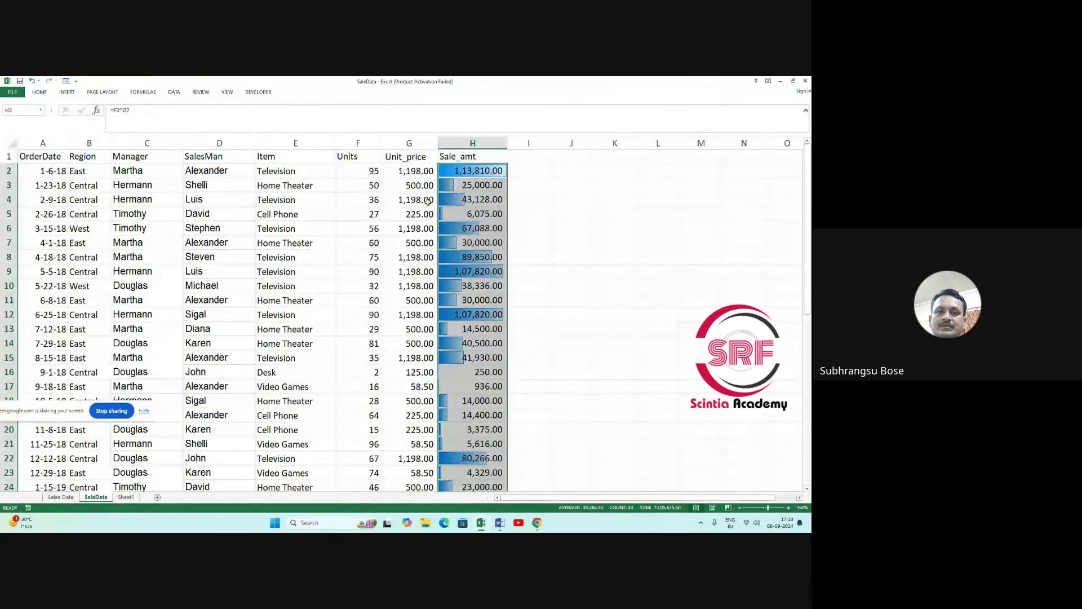
# Widen the Sale_amt column to roughly twice its width so the data bars have more room.
pyautogui.scroll(-1, 488, 254)
pyautogui.scroll(1, 489, 254)
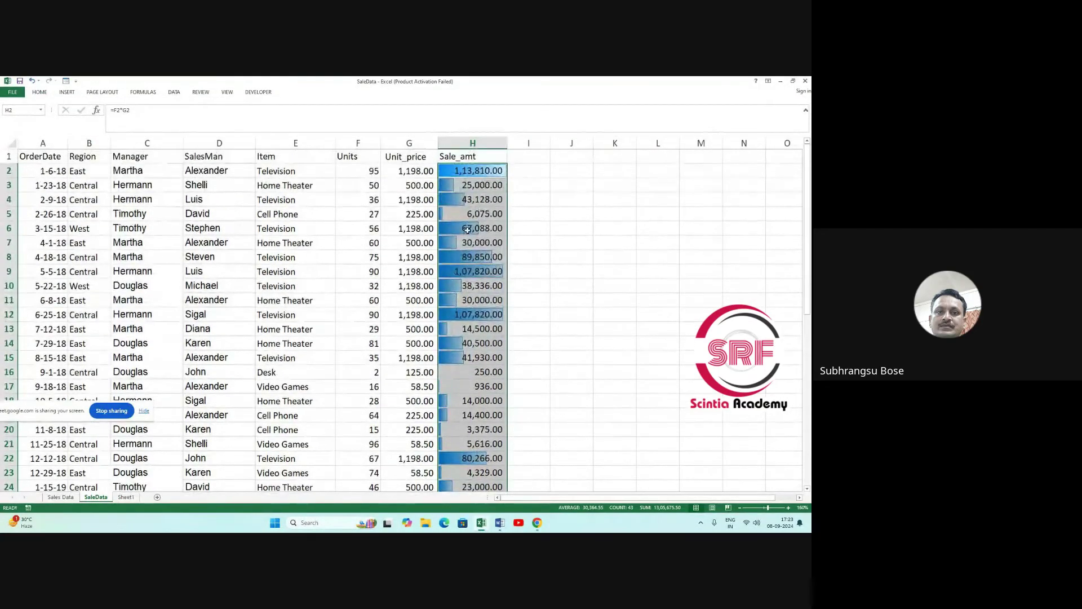
pyautogui.moveTo(506, 144); pyautogui.dragTo(563, 216)
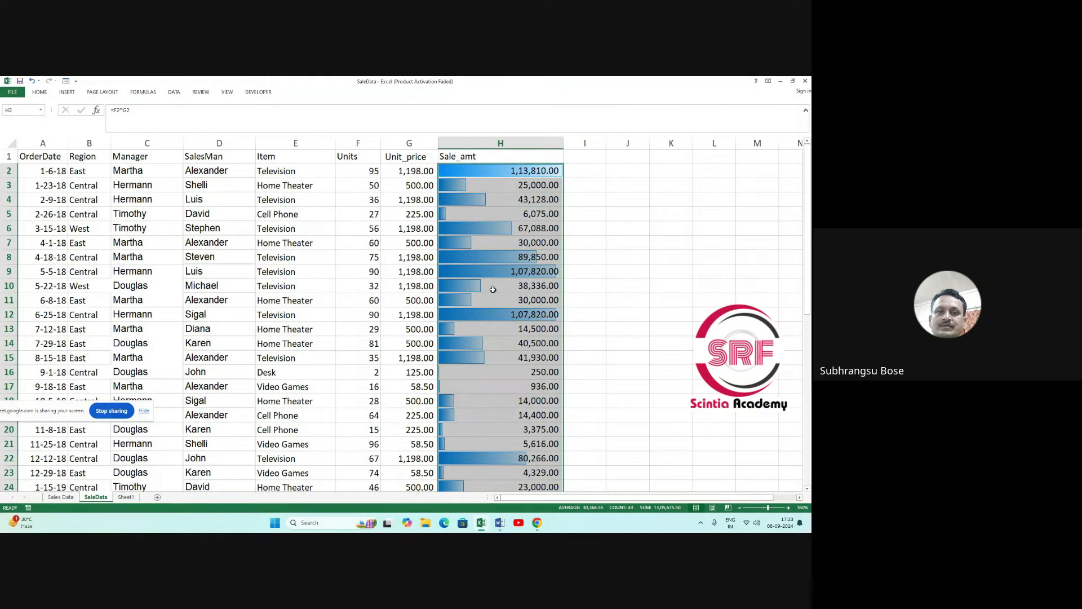
# Examine the data bars down the Sale_amt column, comparing bar lengths with the amounts from H2 onward.
pyautogui.scroll(-1, 465, 425)
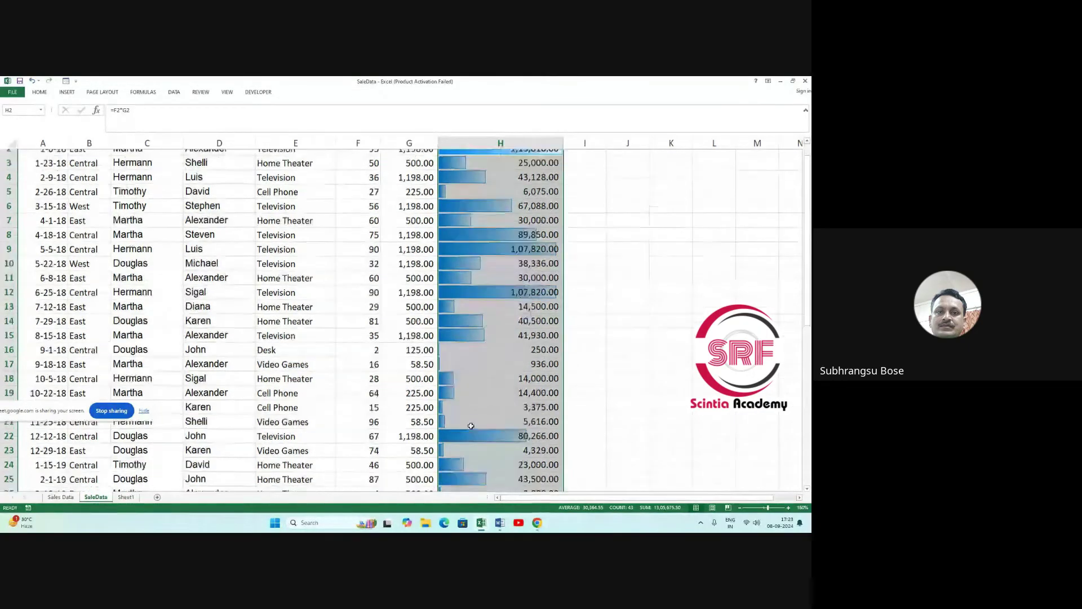
pyautogui.click(457, 402)
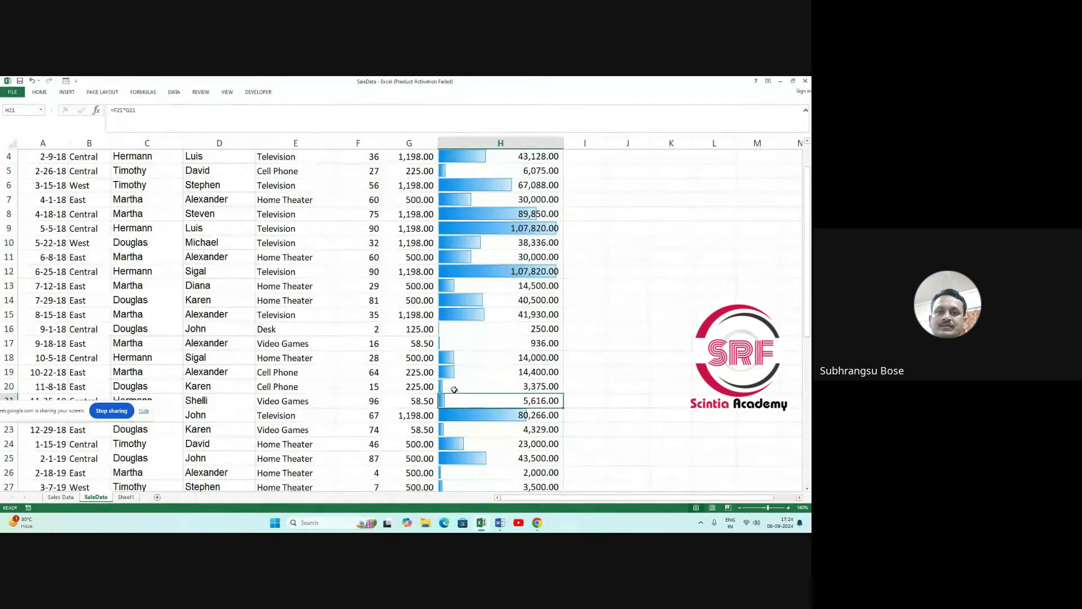
pyautogui.scroll(1, 464, 405)
pyautogui.click(519, 171)
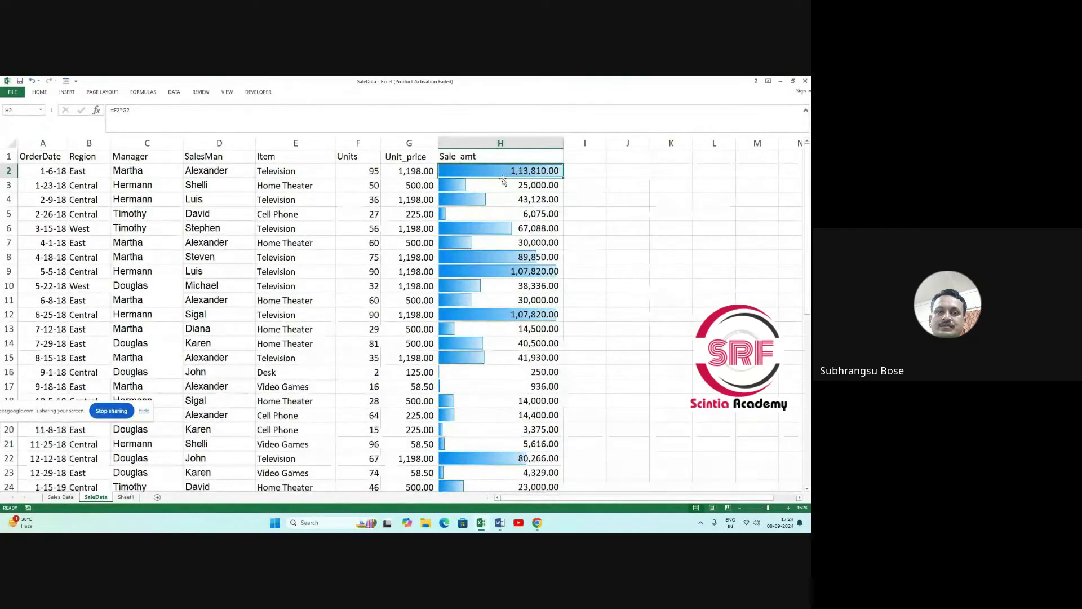
pyautogui.press('Down')
pyautogui.press('Down')
pyautogui.press('Down')
pyautogui.press('Down')
pyautogui.press('Down')
pyautogui.press('Down')
pyautogui.press('Down')
pyautogui.press('Down')
pyautogui.press('Down')
pyautogui.press('Down')
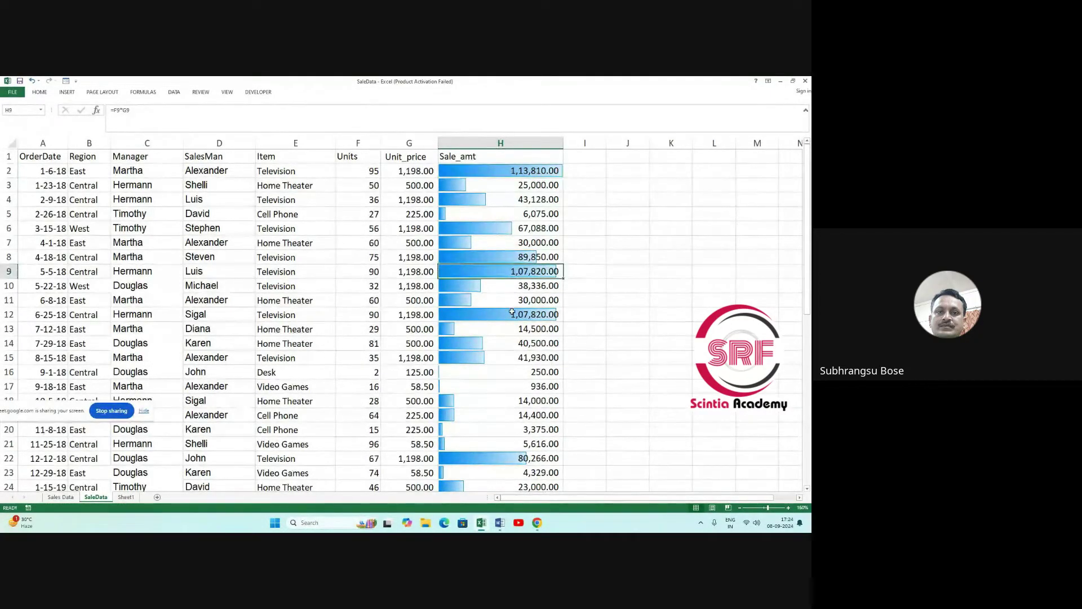
pyautogui.scroll(-3, 490, 370)
pyautogui.scroll(3, 490, 370)
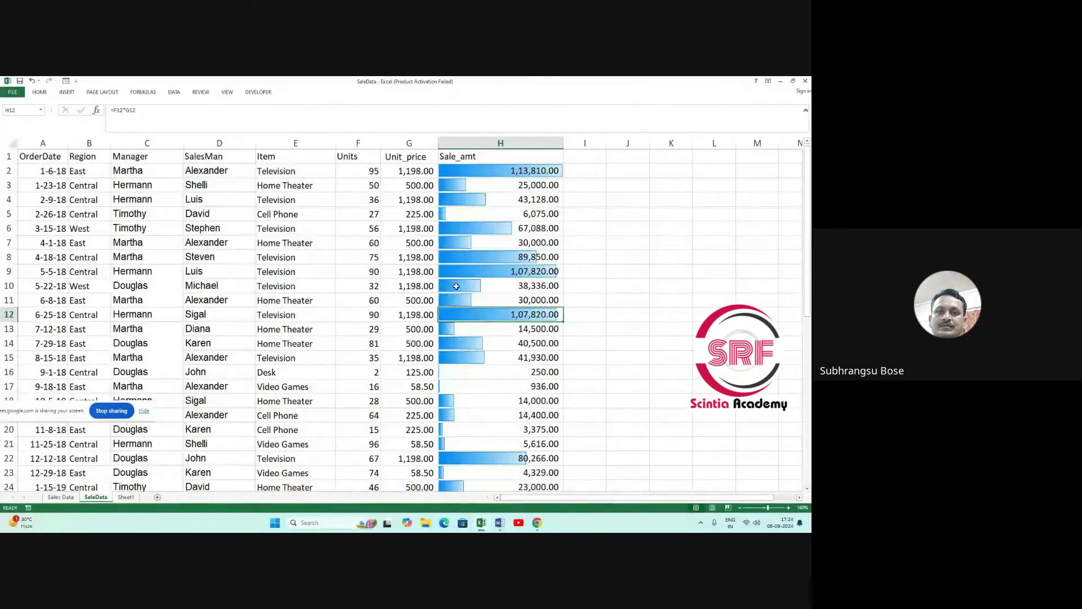
# Clear the conditional formatting rules from cell H12 only.
pyautogui.click(39, 92)
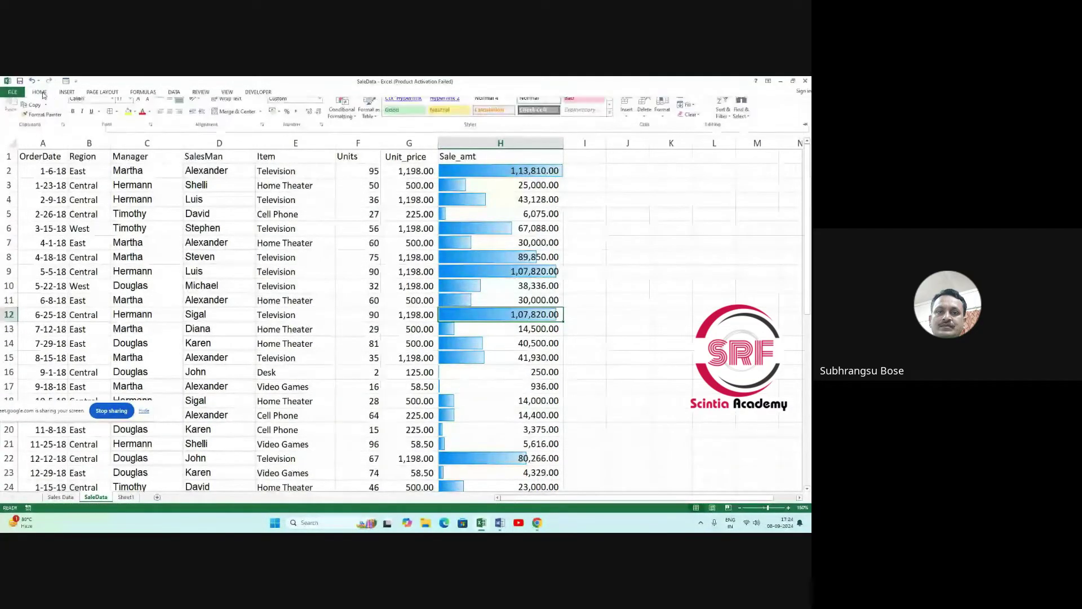
pyautogui.click(340, 117)
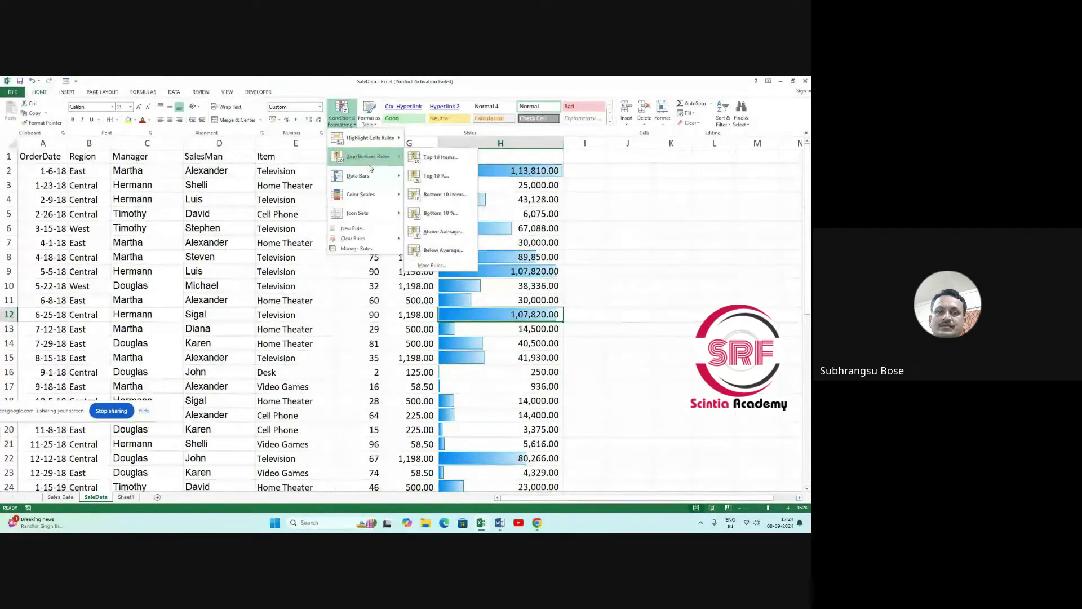
pyautogui.click(439, 242)
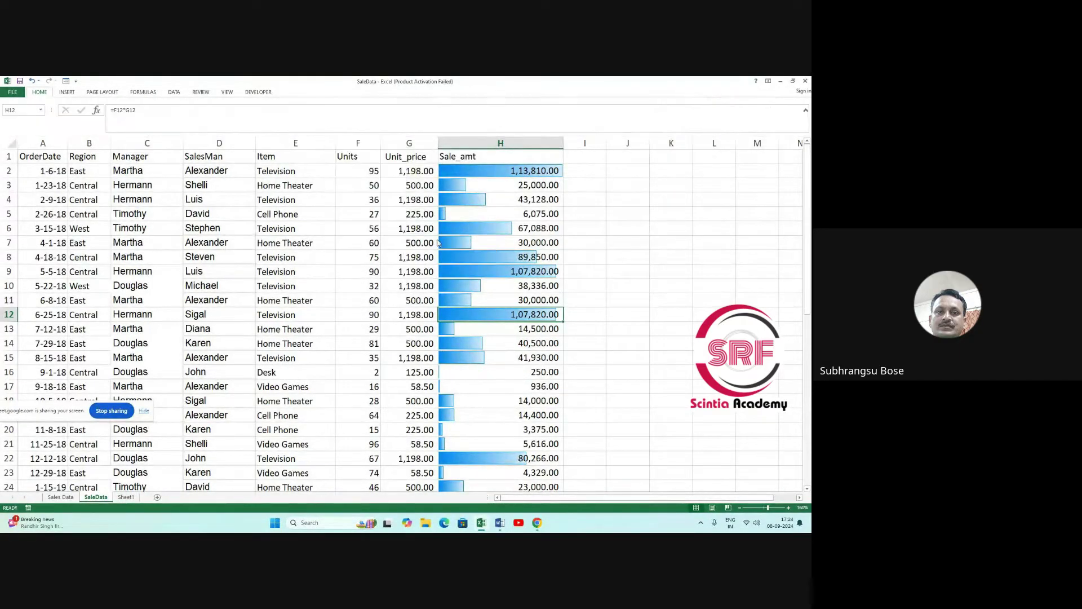
pyautogui.click(613, 246)
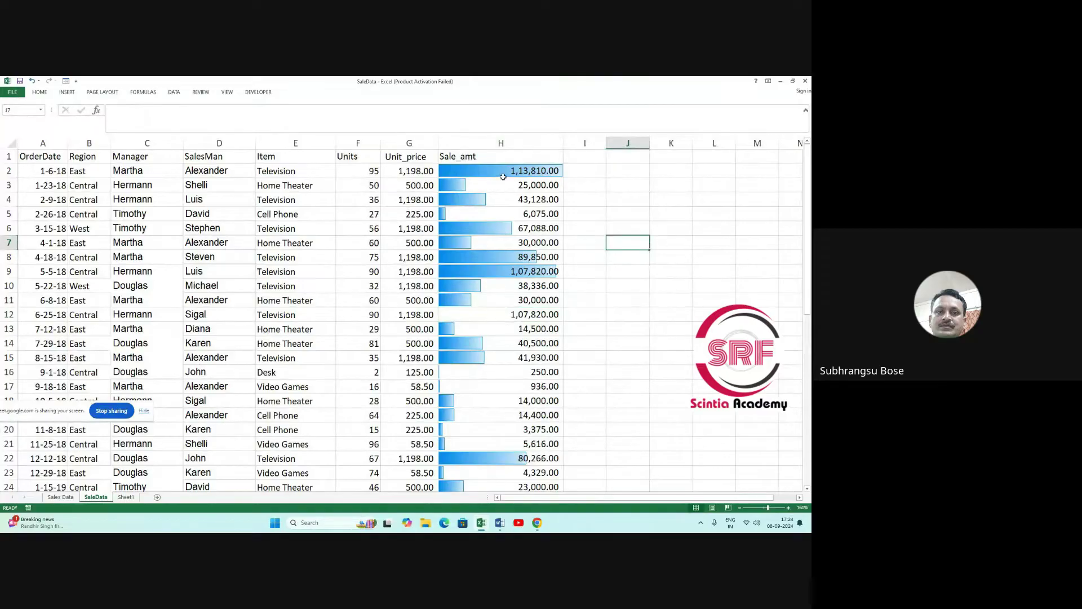
# Select H2:H44 and clear the data bar rules from all the sale amounts.
pyautogui.moveTo(502, 177); pyautogui.dragTo(487, 507)
pyautogui.scroll(7, 428, 328)
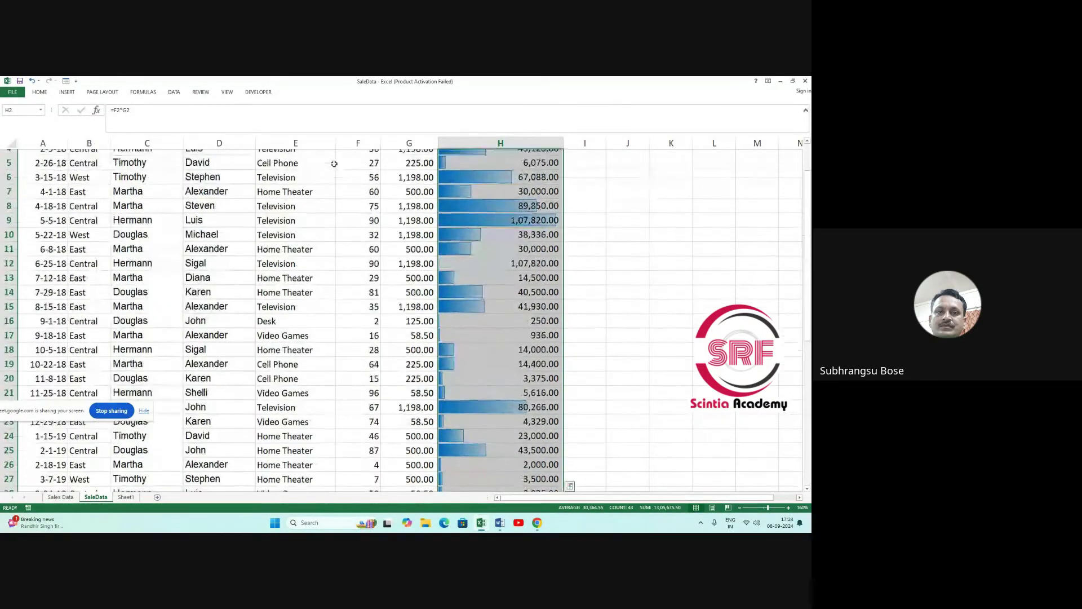
pyautogui.click(67, 93)
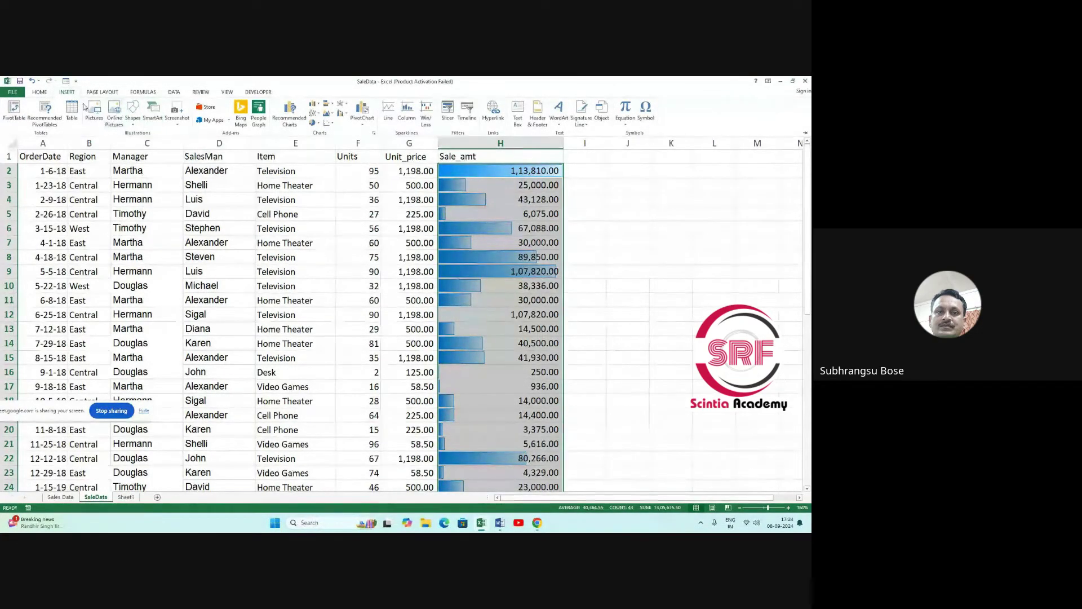
pyautogui.click(39, 92)
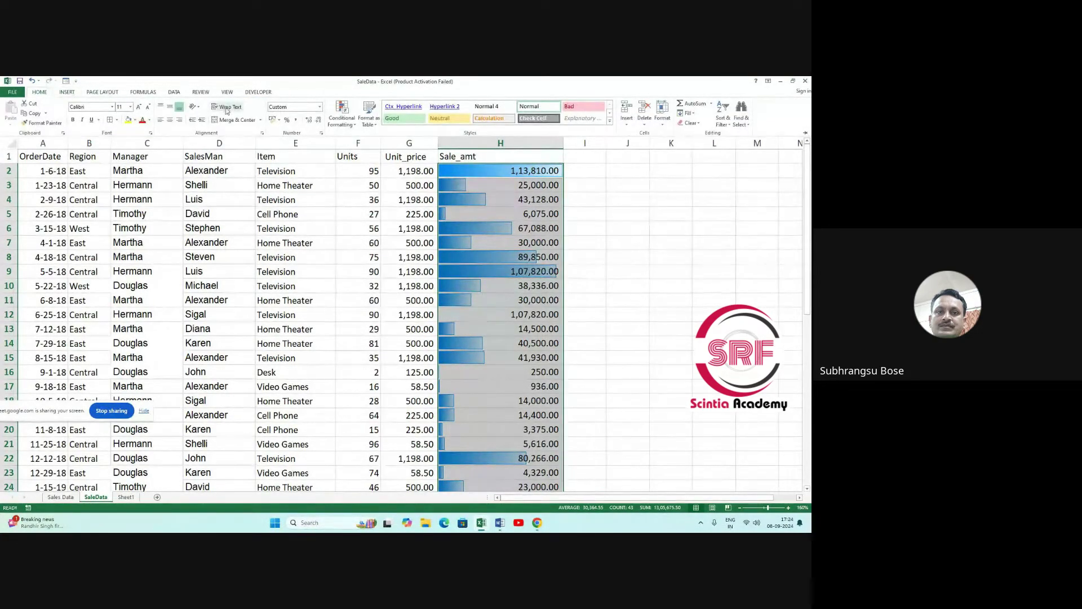
pyautogui.click(330, 125)
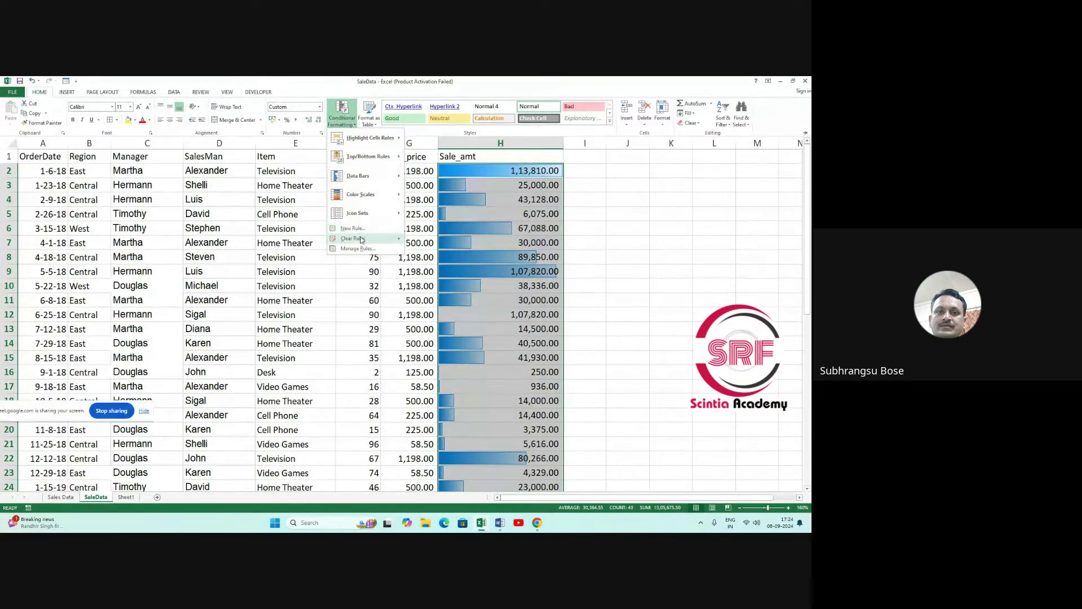
pyautogui.moveTo(361, 238)
pyautogui.click(446, 240)
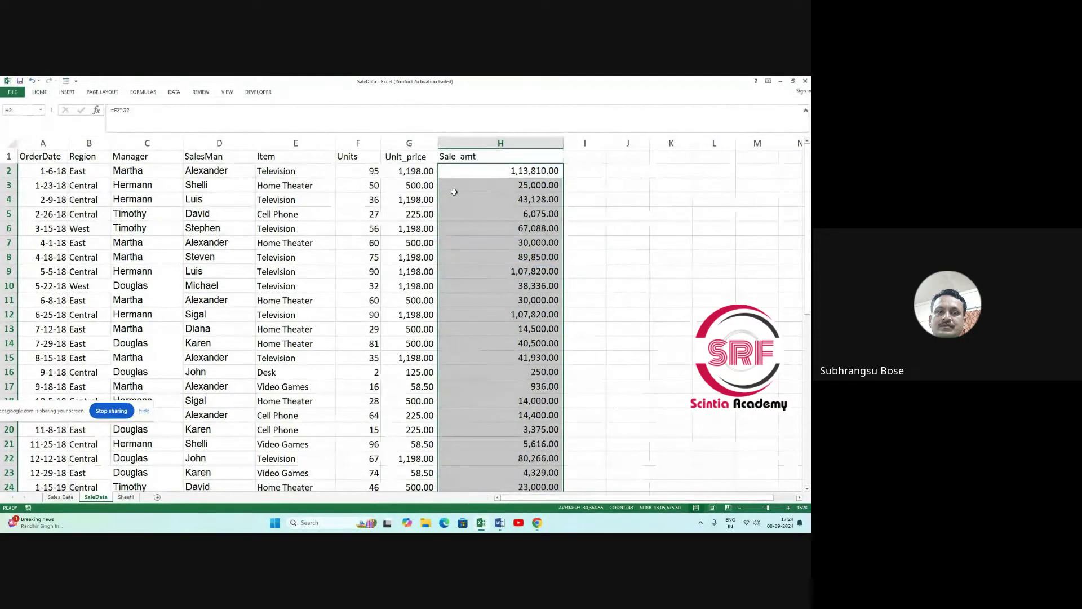
pyautogui.click(39, 92)
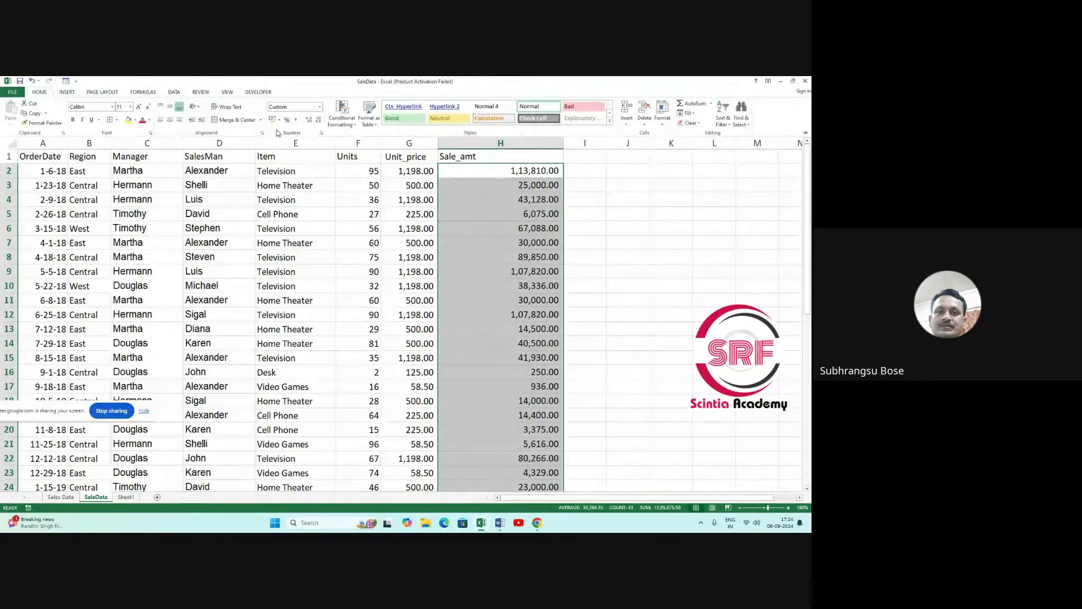
# Preview the color scales on the sale amounts and examine the custom rule types, from cell value to formula rules, closing without creating one.
pyautogui.click(334, 125)
pyautogui.moveTo(370, 168)
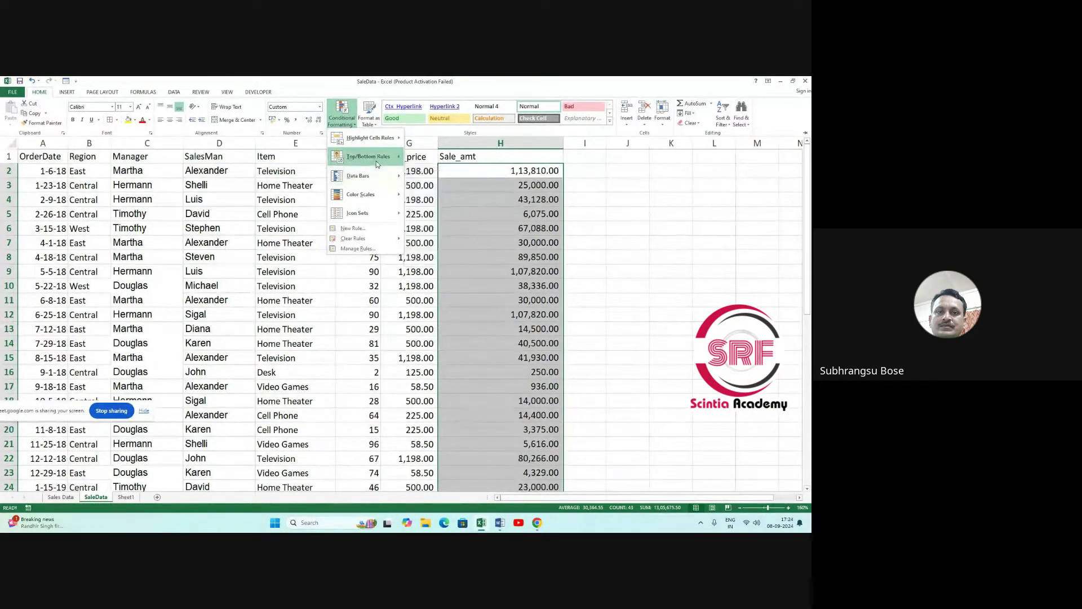
pyautogui.moveTo(380, 194)
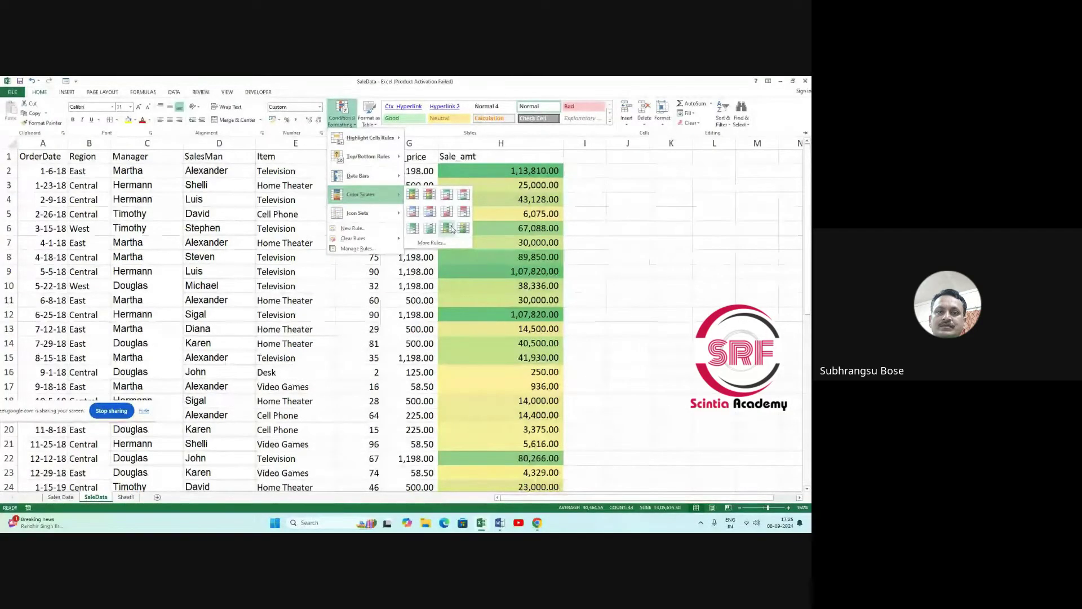
pyautogui.click(440, 242)
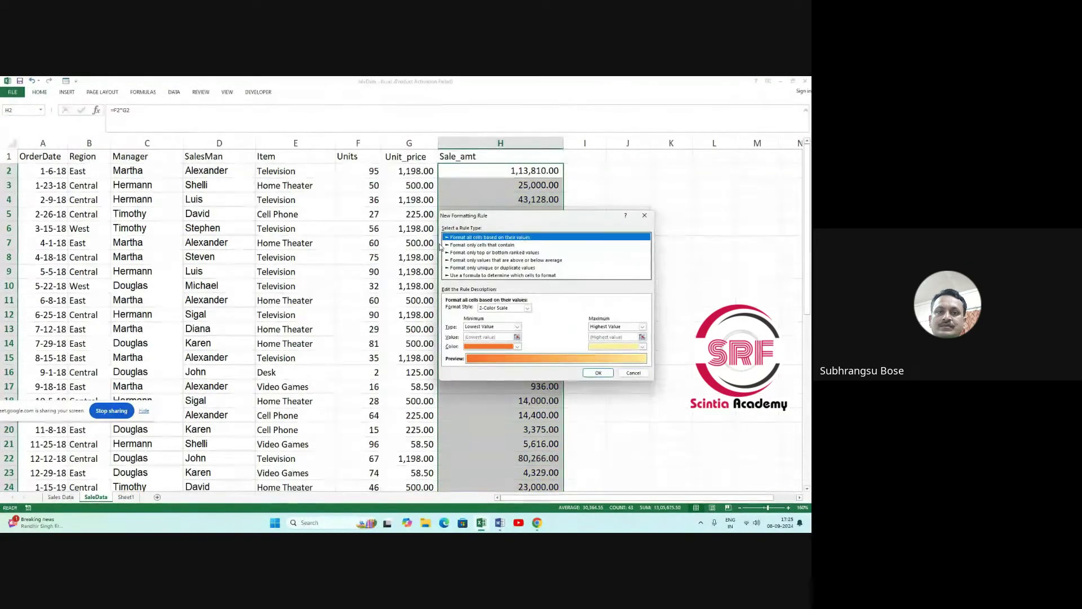
pyautogui.click(514, 245)
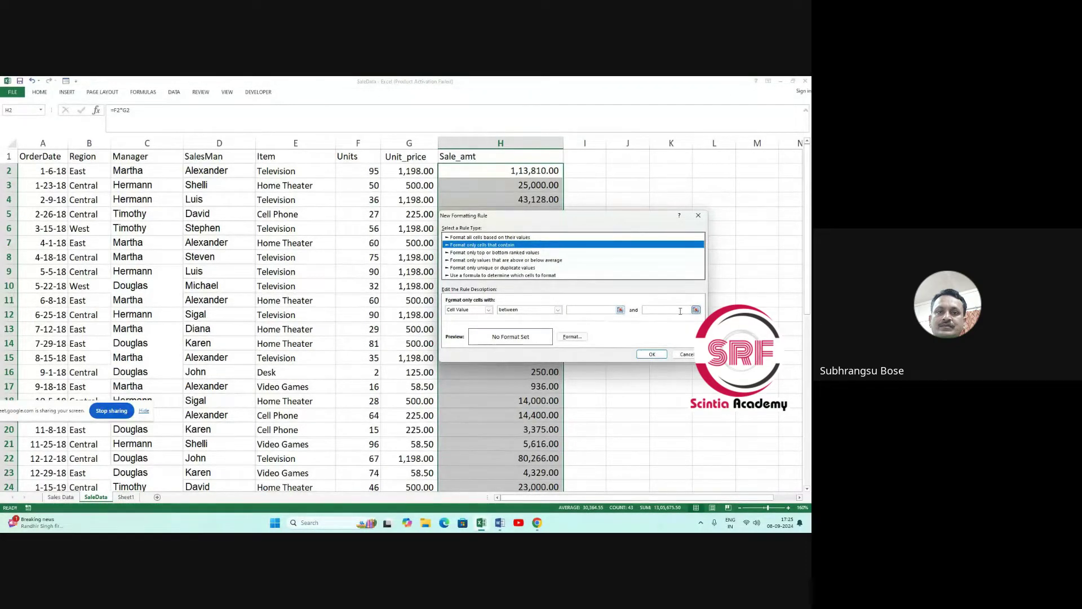
pyautogui.click(497, 252)
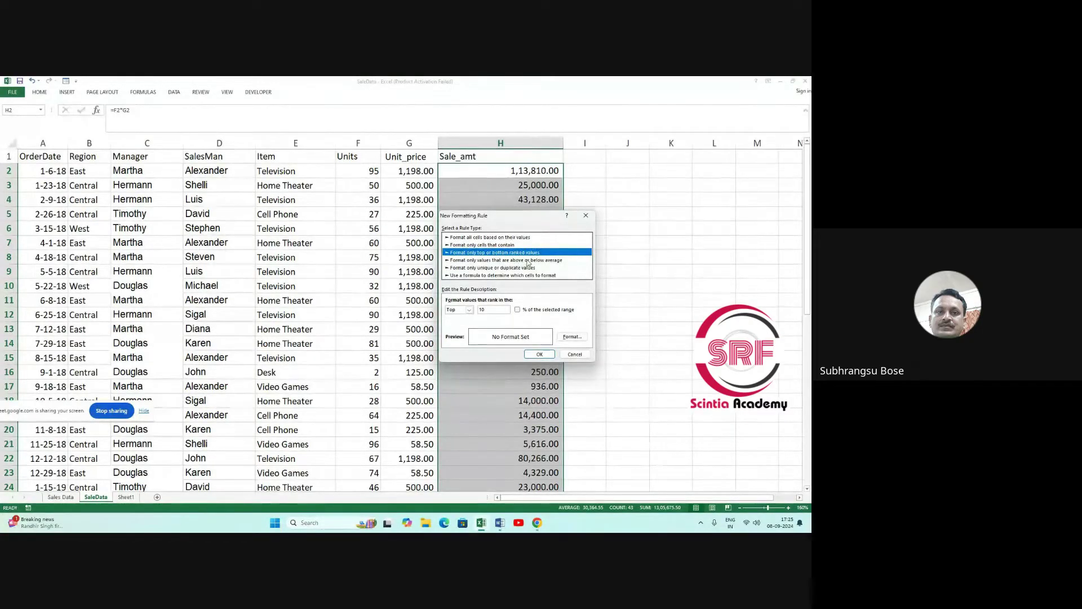
pyautogui.click(521, 261)
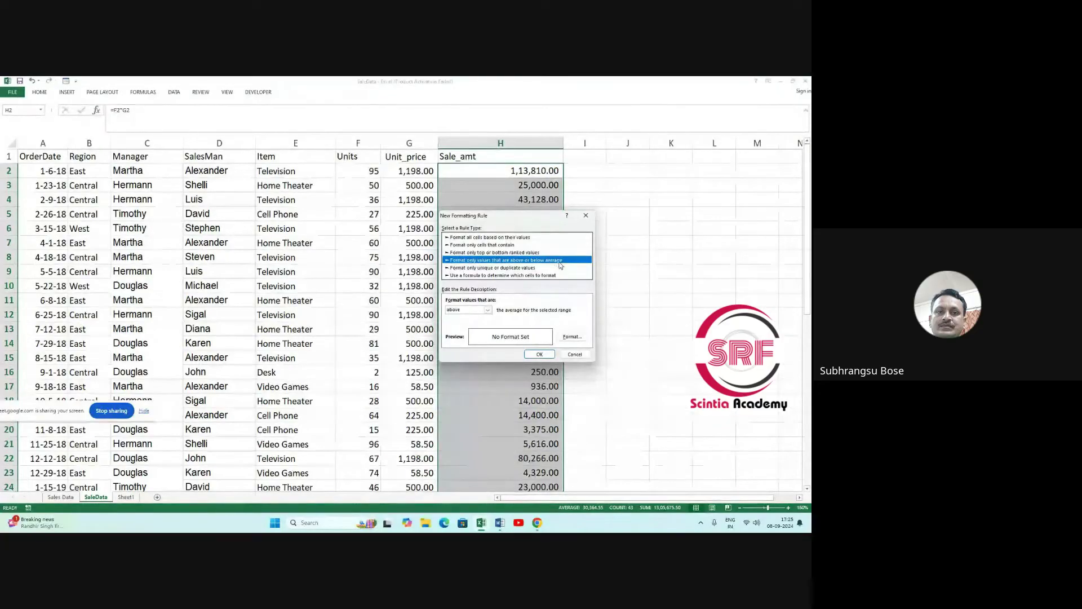
pyautogui.click(503, 268)
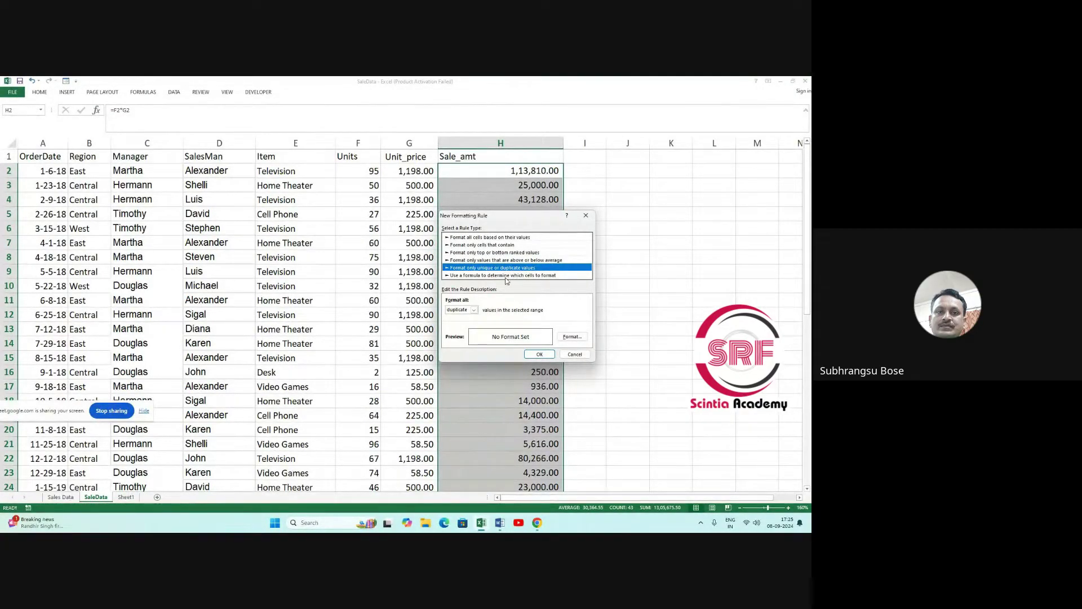
pyautogui.click(505, 275)
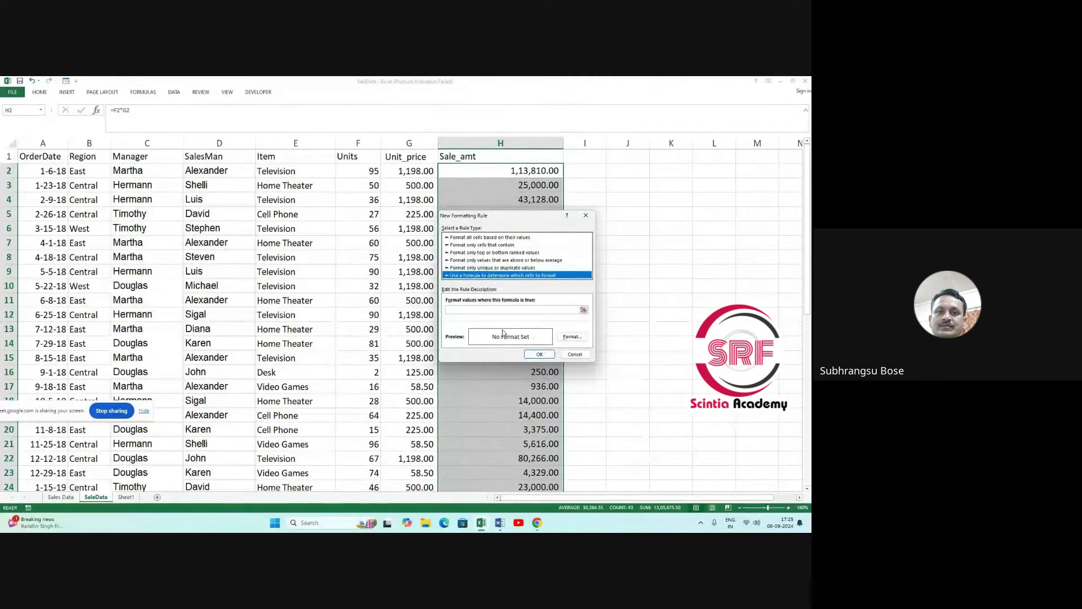
pyautogui.click(506, 268)
pyautogui.click(503, 246)
pyautogui.click(687, 356)
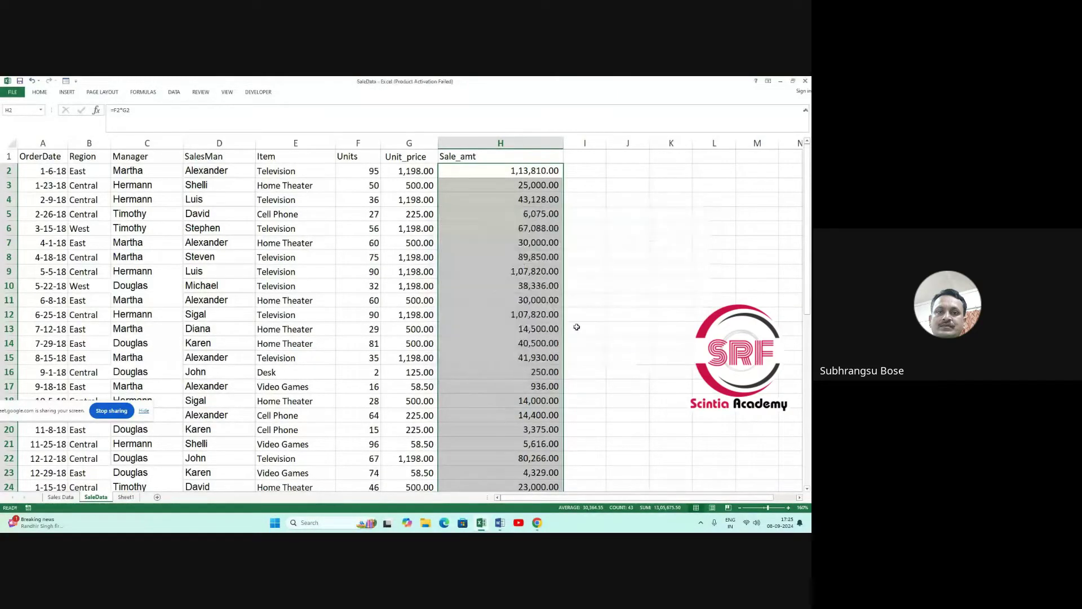
# Undo the recent changes to the Sale_amt column, back through its data bars and widened column width.
pyautogui.click(671, 271)
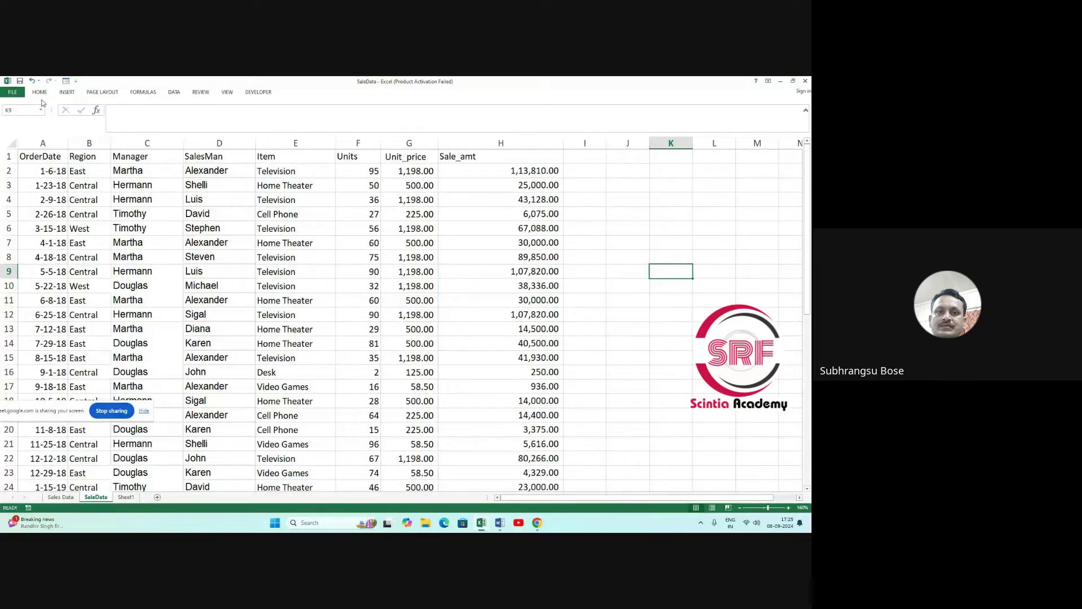
pyautogui.click(31, 81)
pyautogui.click(39, 92)
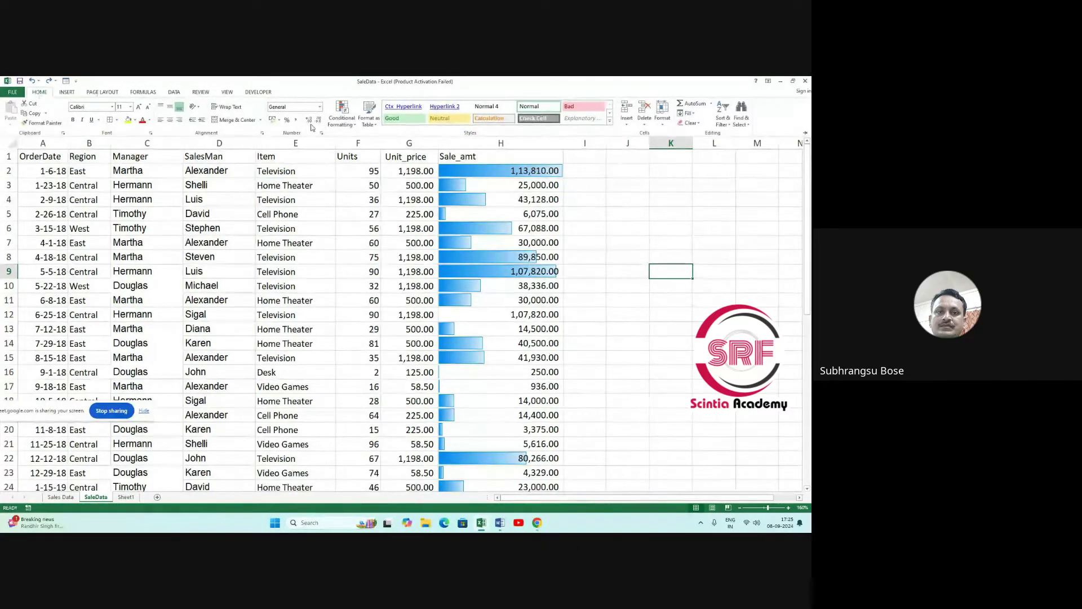
pyautogui.click(590, 259)
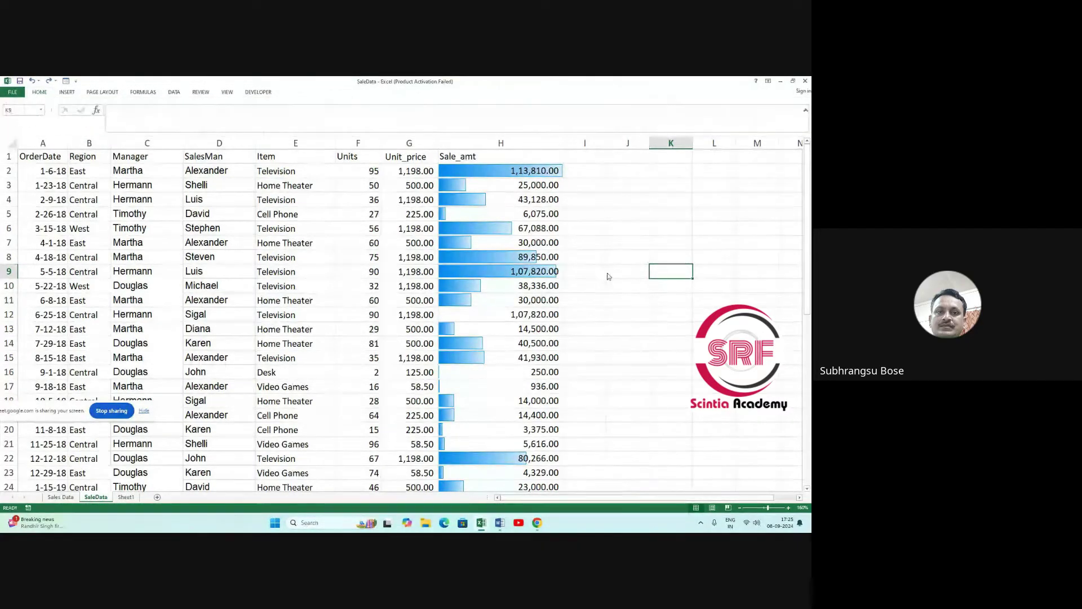
pyautogui.click(33, 80)
pyautogui.click(33, 80)
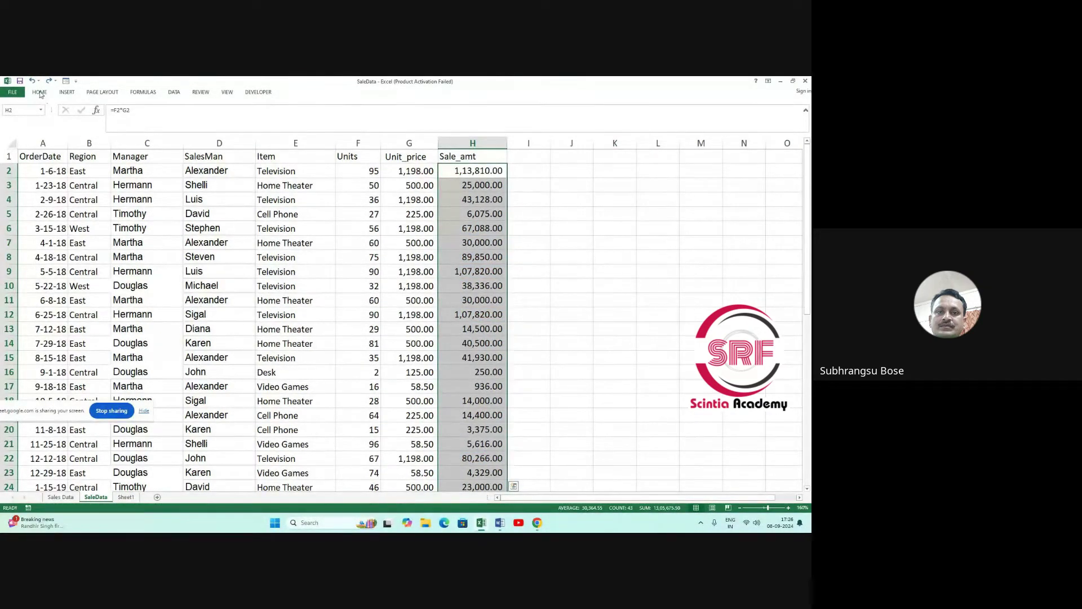
pyautogui.click(40, 93)
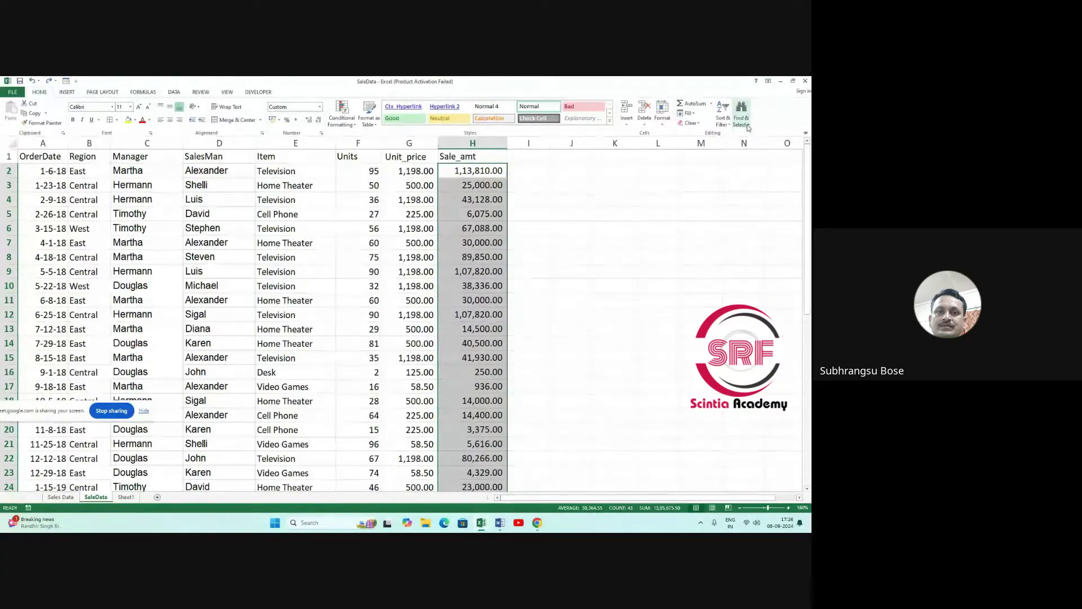
pyautogui.click(723, 123)
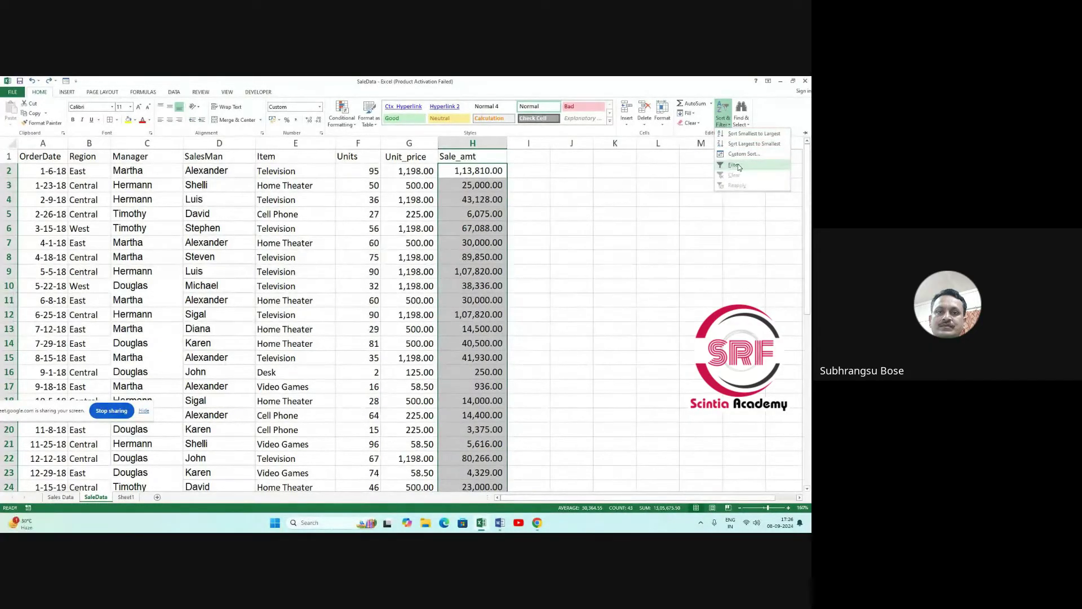
pyautogui.press('Escape')
pyautogui.hotkey('ctrl', 'F1')
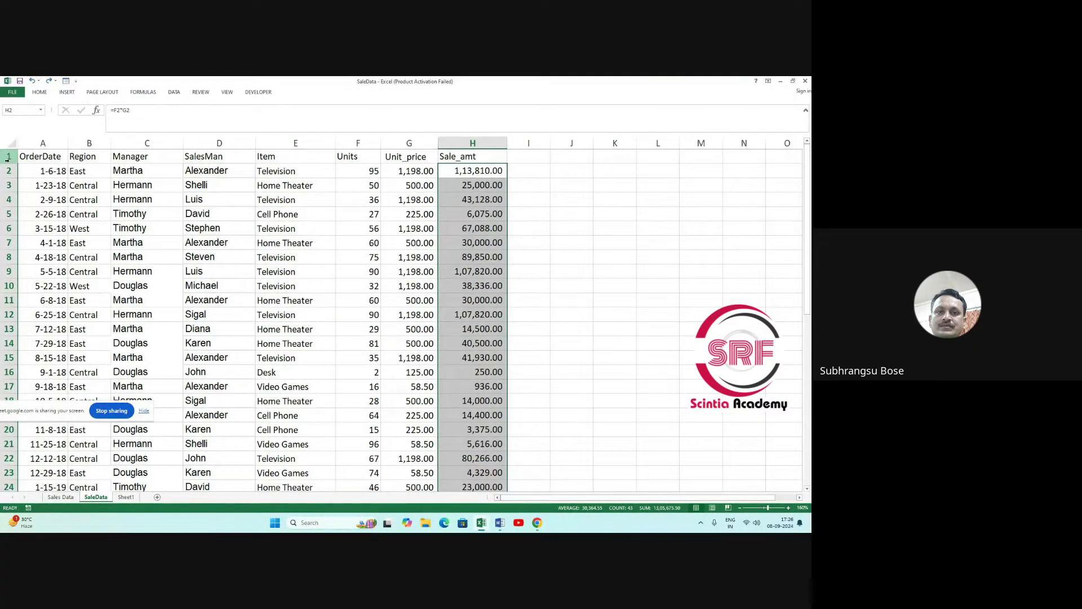
# Turn on filtering for the header row, from OrderDate to Sale_amt.
pyautogui.moveTo(451, 157); pyautogui.dragTo(2, 154)
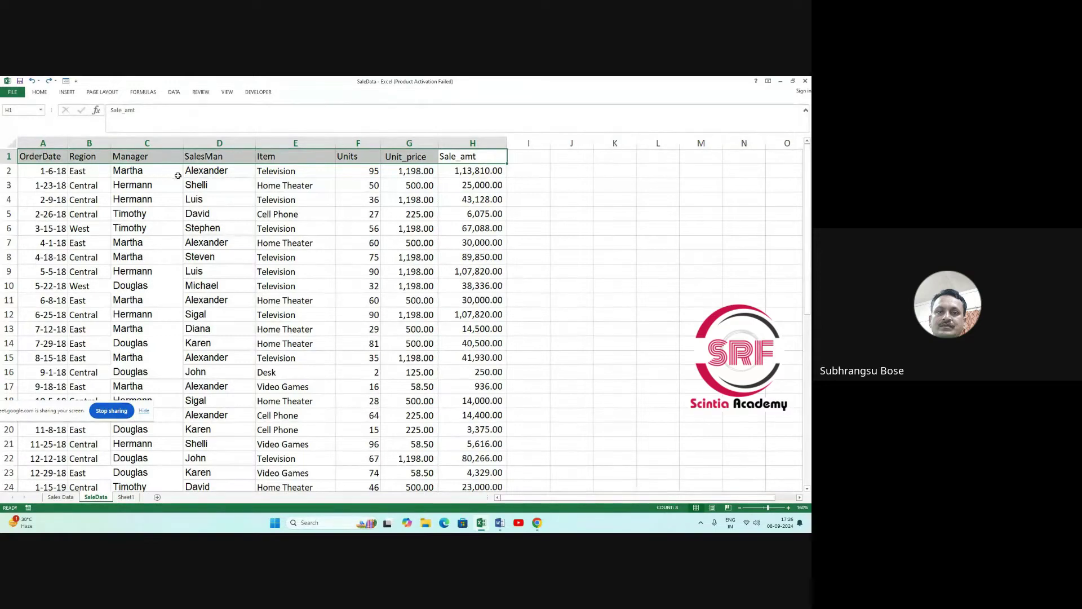
pyautogui.click(38, 93)
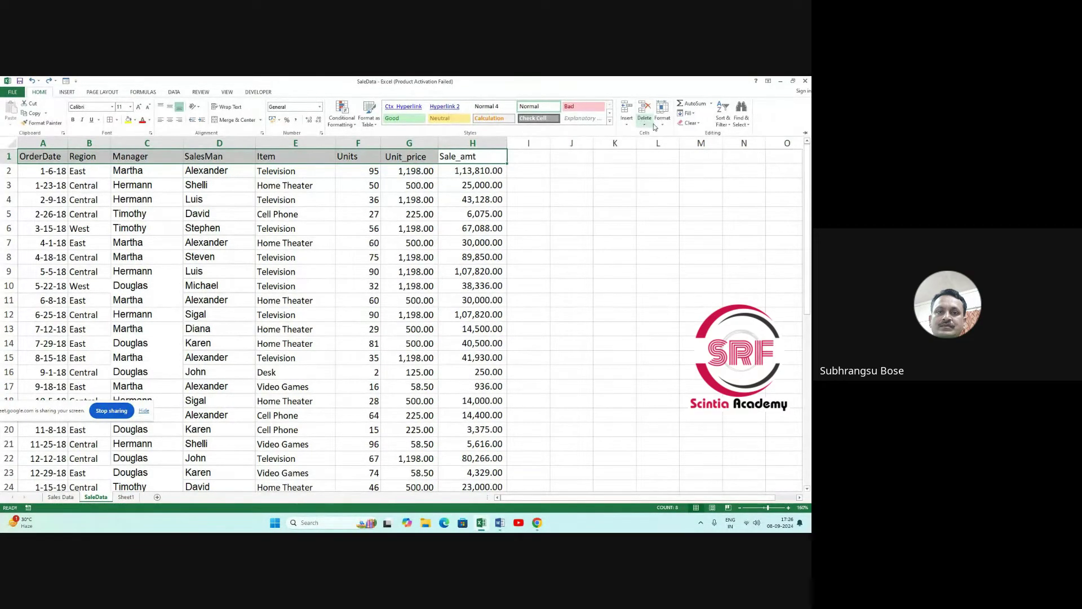
pyautogui.click(727, 119)
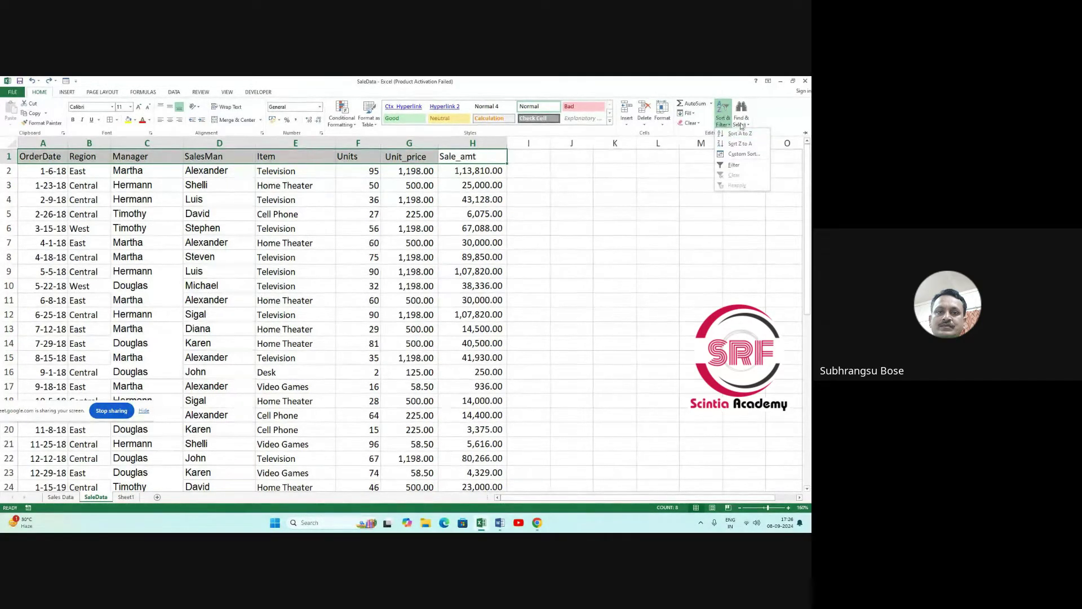
pyautogui.click(736, 164)
pyautogui.click(530, 228)
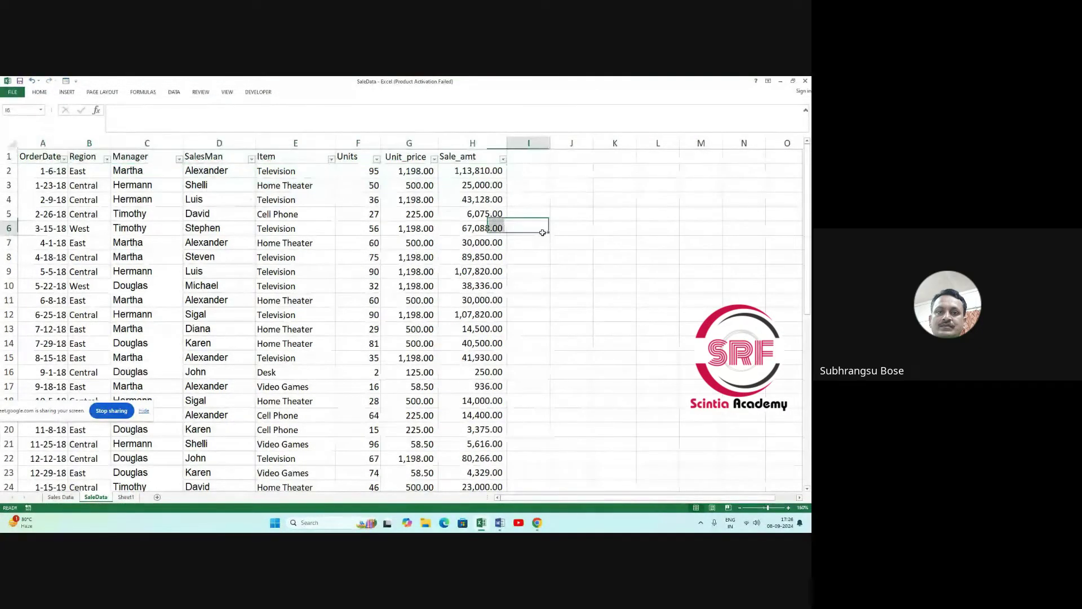
# Filter the Manager column to show only the third manager in the list.
pyautogui.click(179, 159)
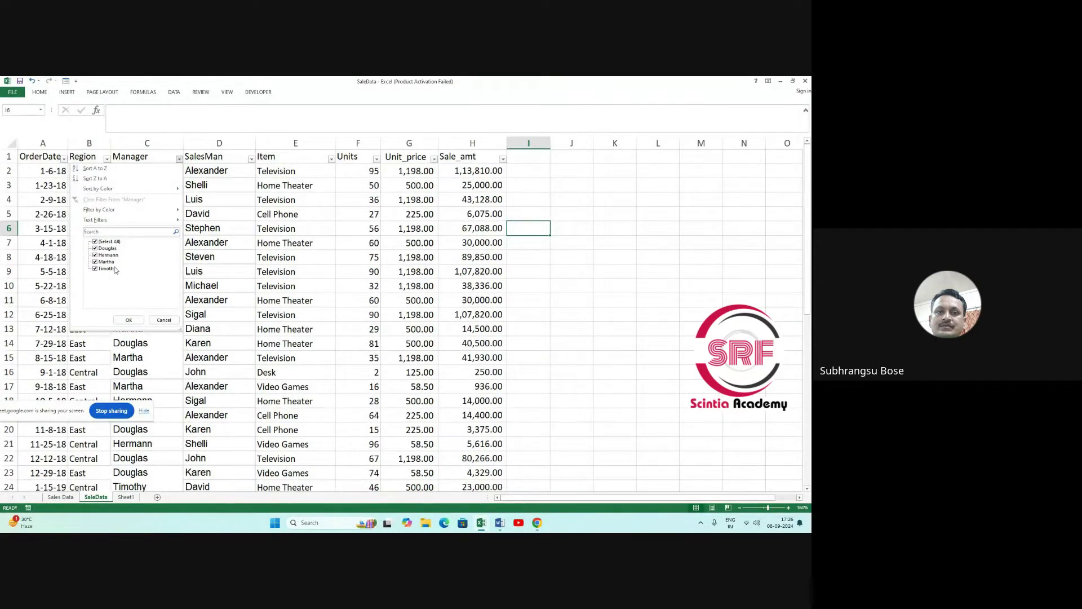
pyautogui.click(95, 241)
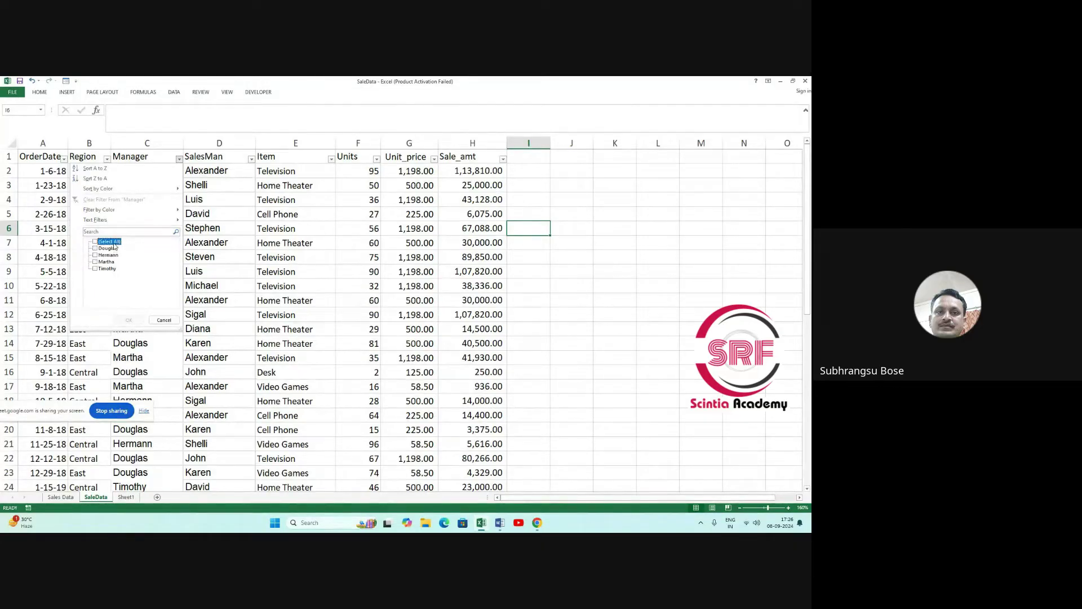
pyautogui.click(105, 262)
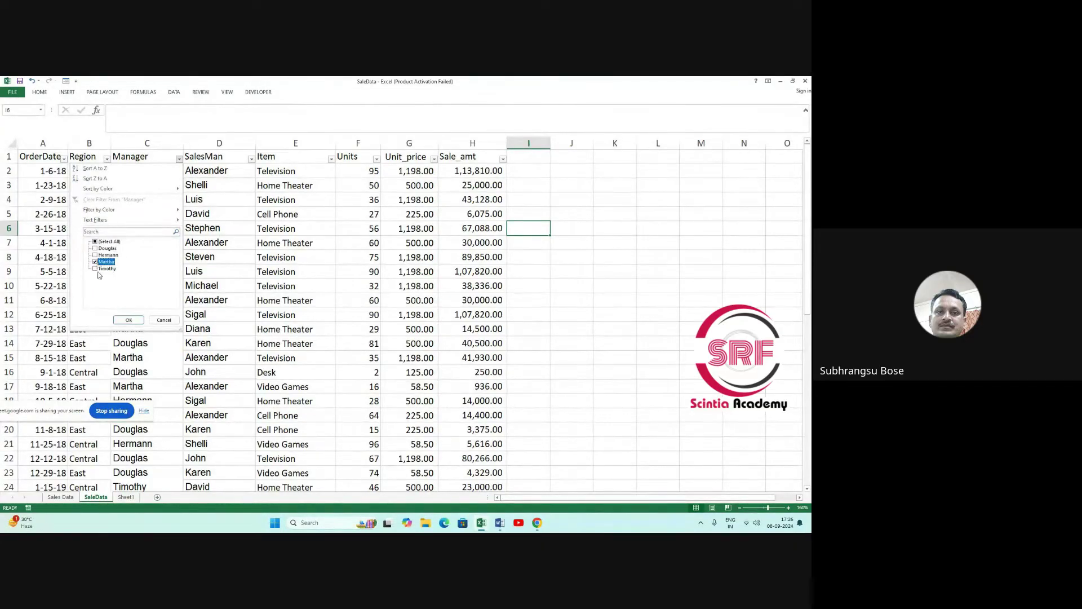
pyautogui.click(128, 320)
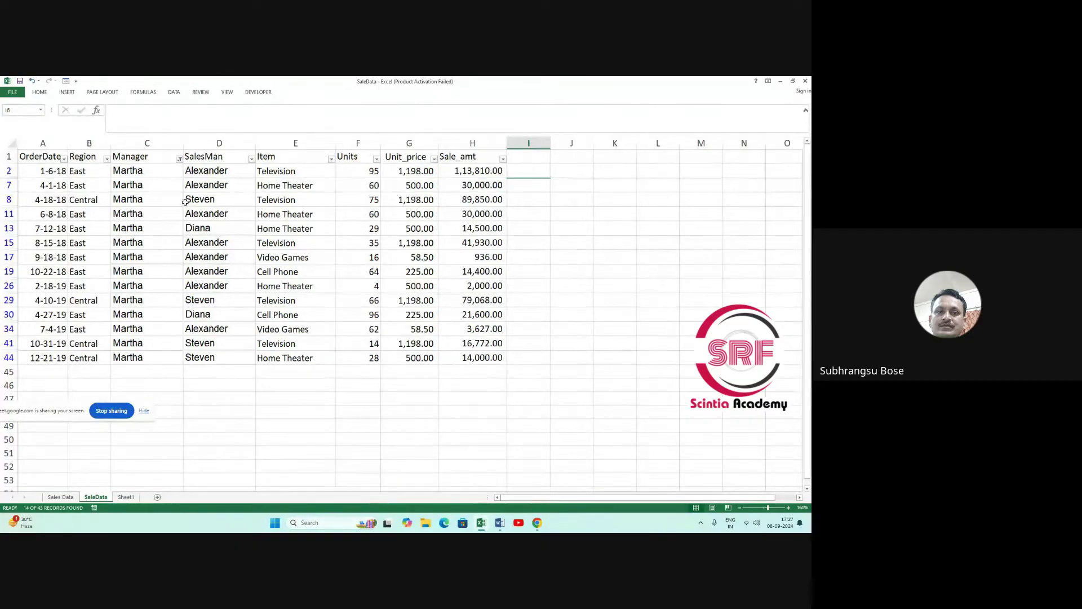
# Filter the Item column to Television only and select the visible Units values to total them.
pyautogui.click(330, 159)
pyautogui.click(263, 242)
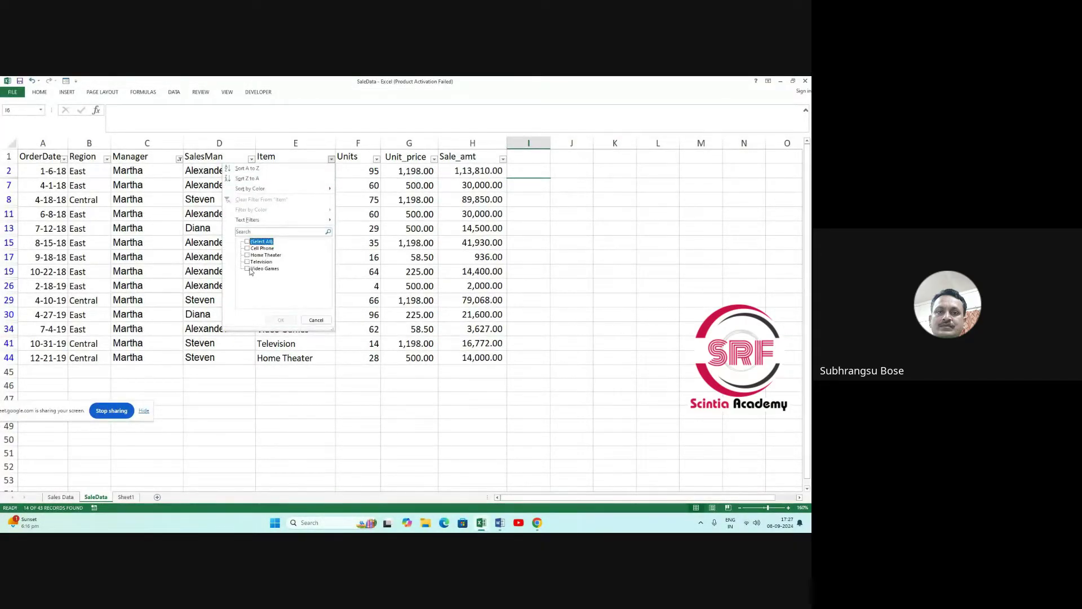
pyautogui.click(250, 262)
pyautogui.click(280, 320)
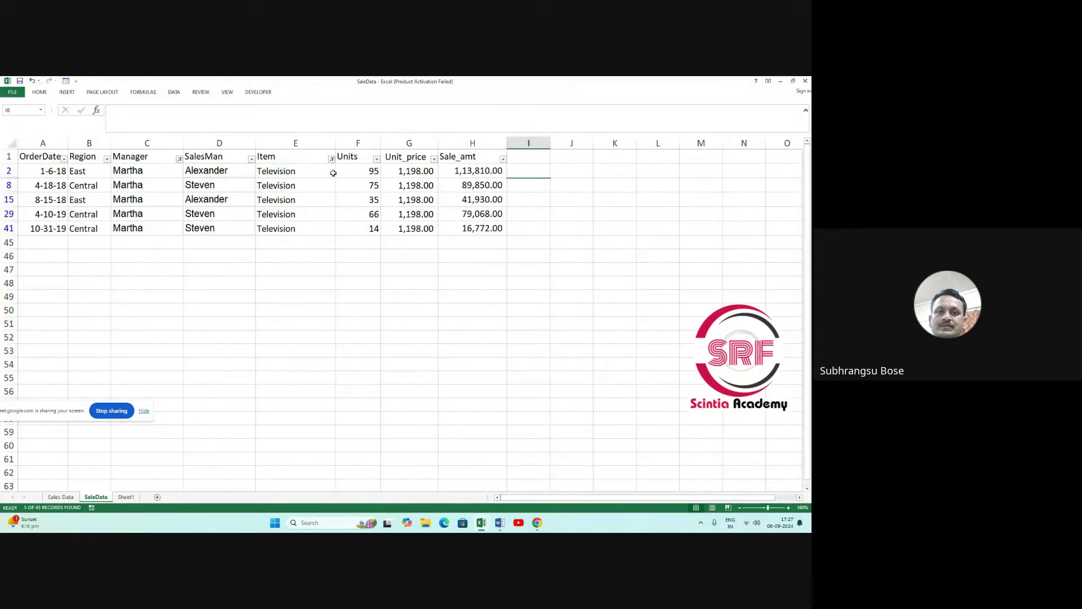
pyautogui.moveTo(354, 170); pyautogui.dragTo(361, 225)
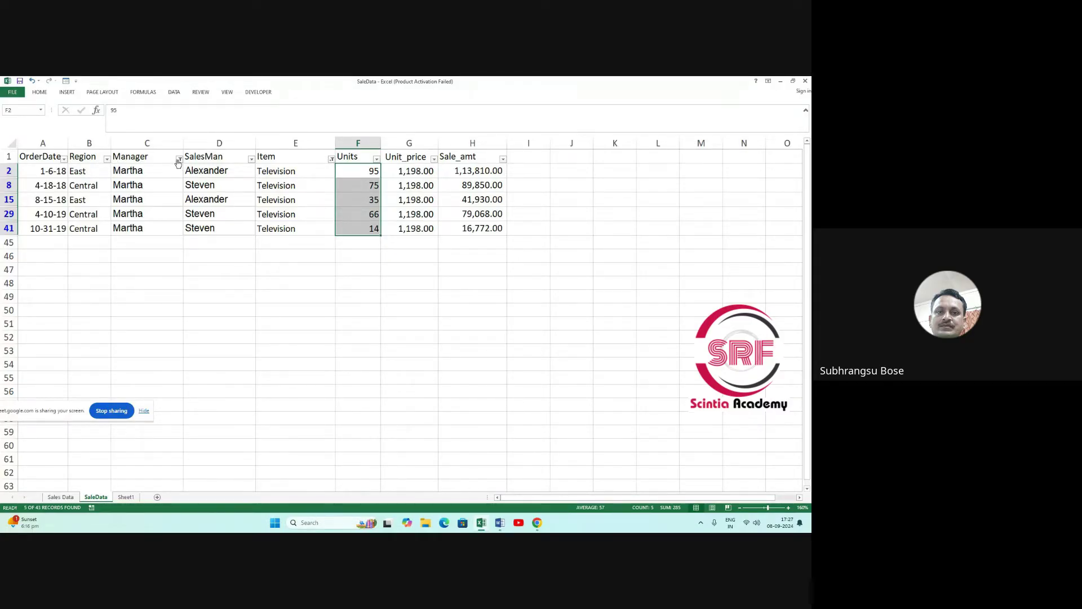
# Switch the Item filter to Cell Phone only and select the visible Sale_amt values to total them.
pyautogui.click(331, 161)
pyautogui.click(247, 262)
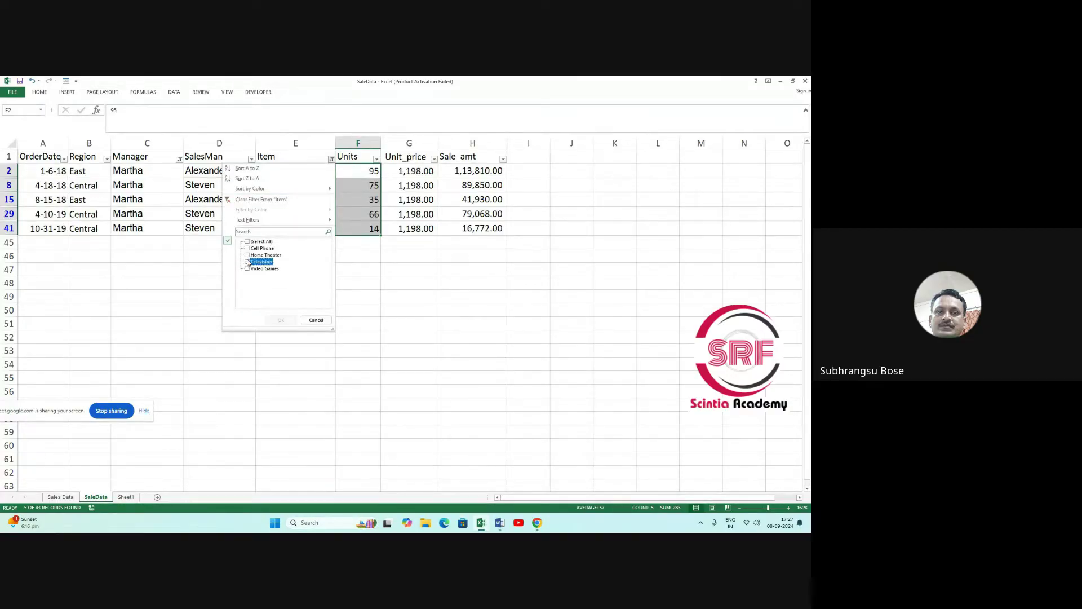
pyautogui.click(247, 249)
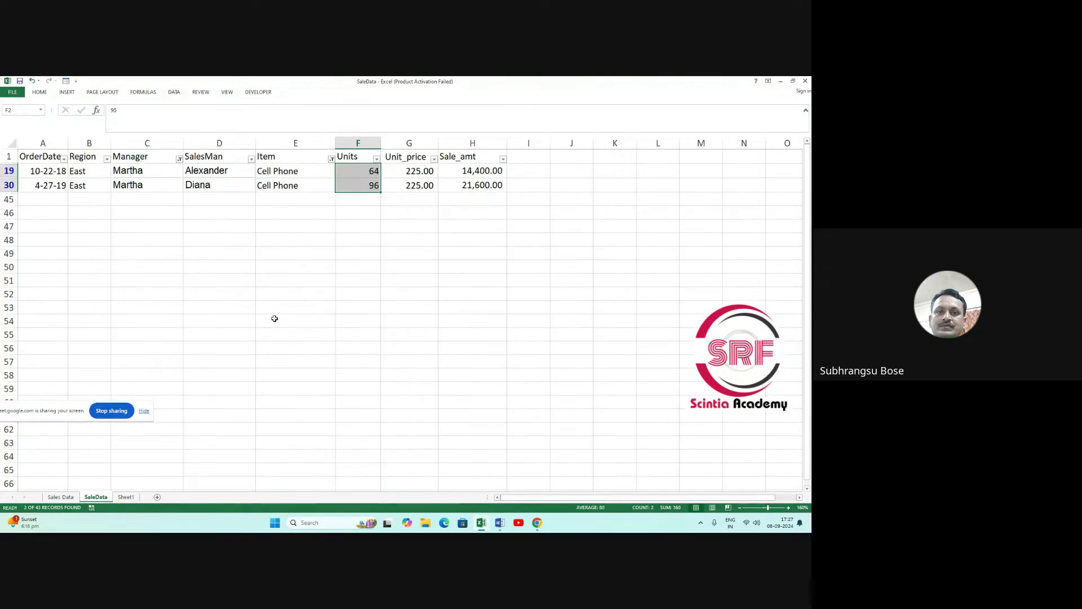
pyautogui.click(281, 320)
pyautogui.moveTo(464, 166); pyautogui.dragTo(465, 186)
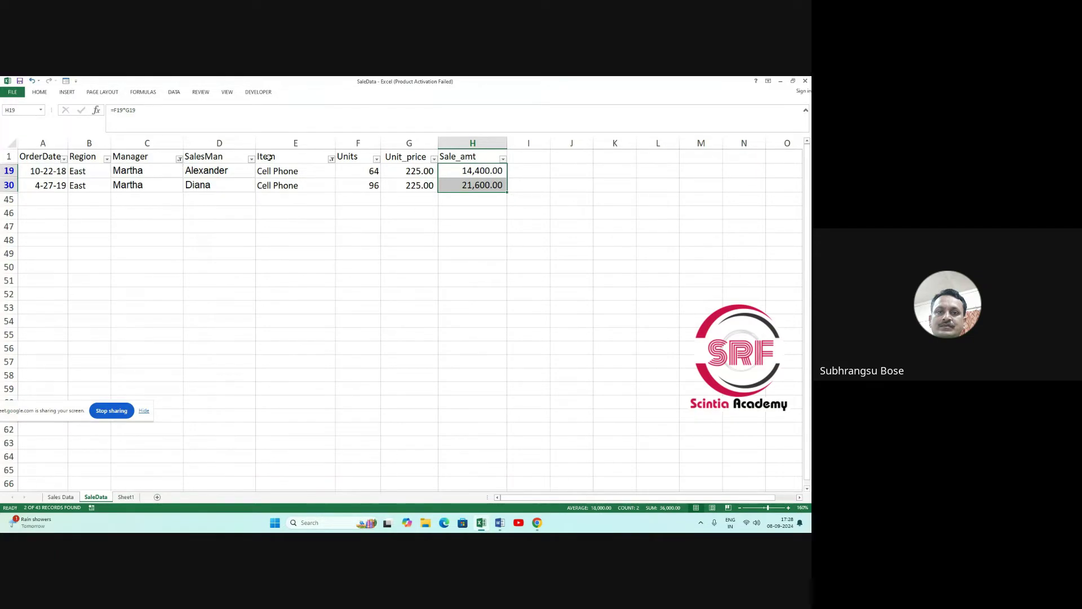
# Reset the Item and Manager filters to include all values.
pyautogui.click(331, 160)
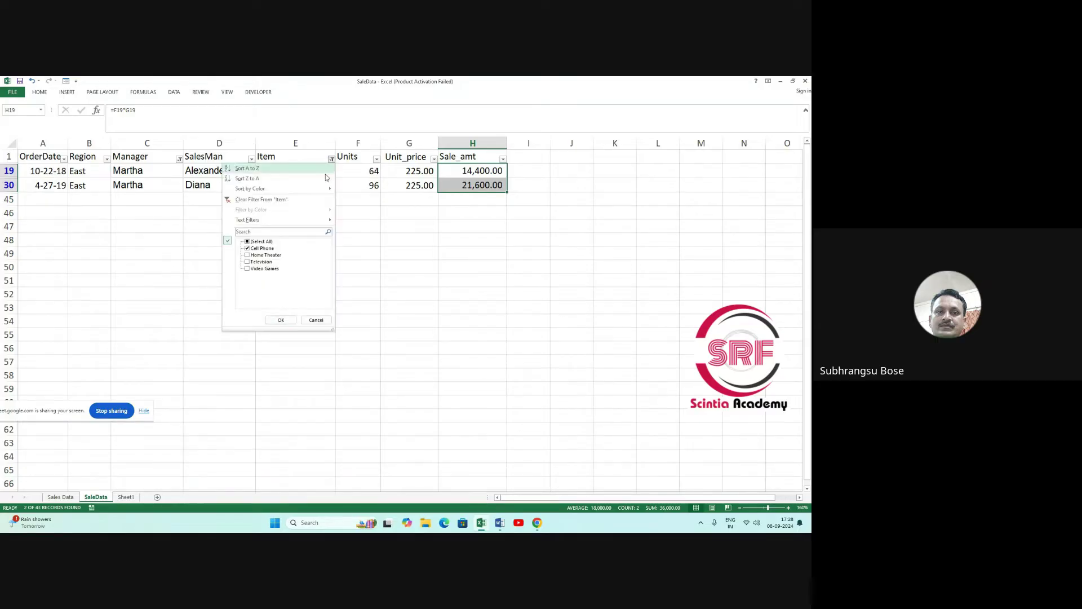
pyautogui.click(278, 320)
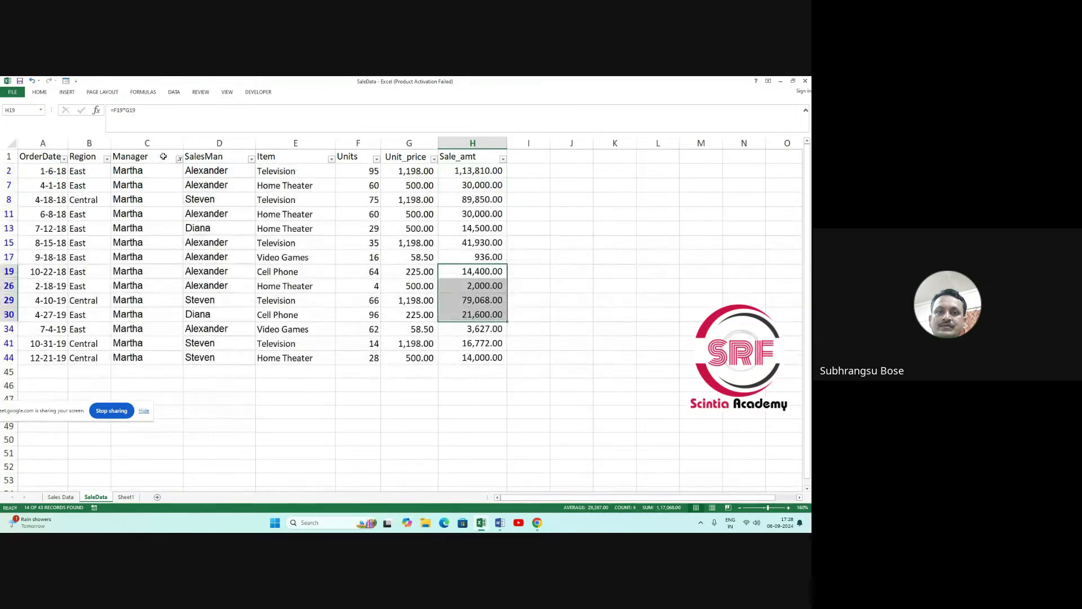
pyautogui.click(179, 161)
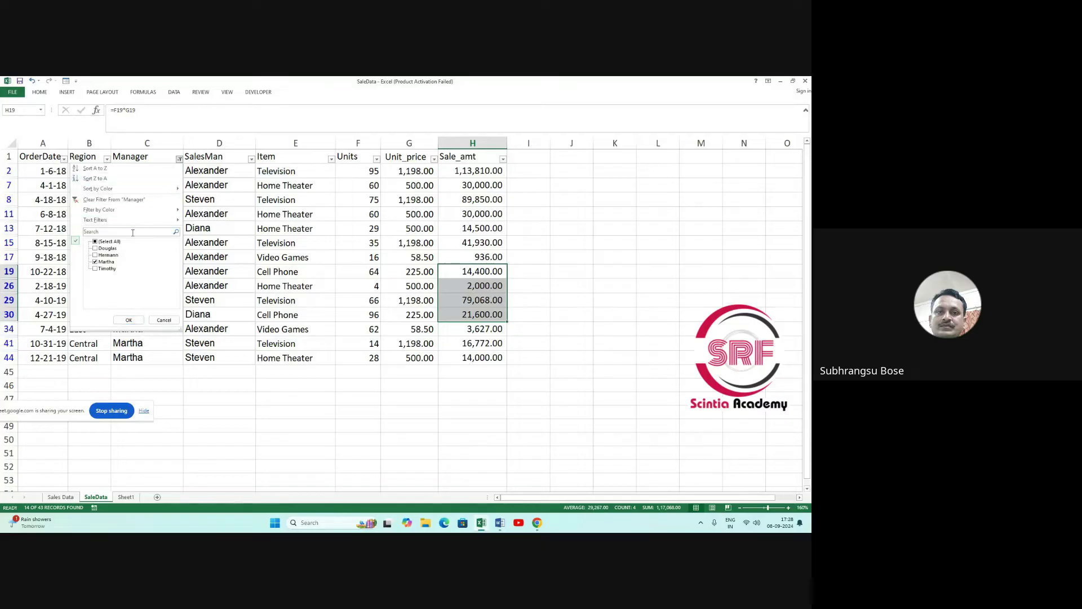
pyautogui.click(115, 244)
pyautogui.click(128, 320)
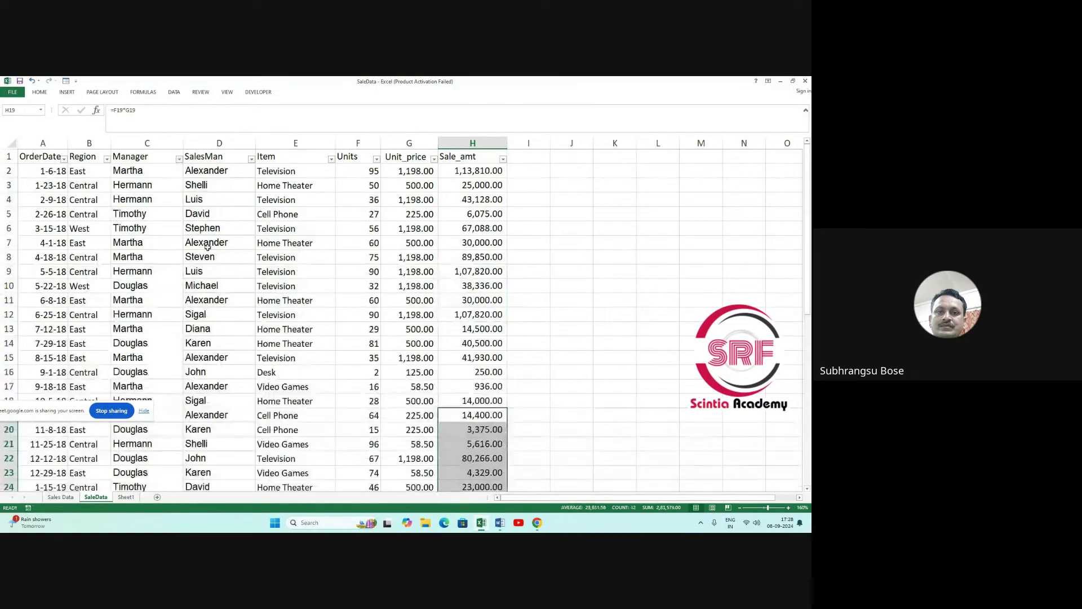
# Filter the Region column to East only and select the visible Sale_amt values to total them.
pyautogui.scroll(-1, 183, 244)
pyautogui.scroll(1, 183, 244)
pyautogui.scroll(-4, 266, 271)
pyautogui.scroll(4, 104, 271)
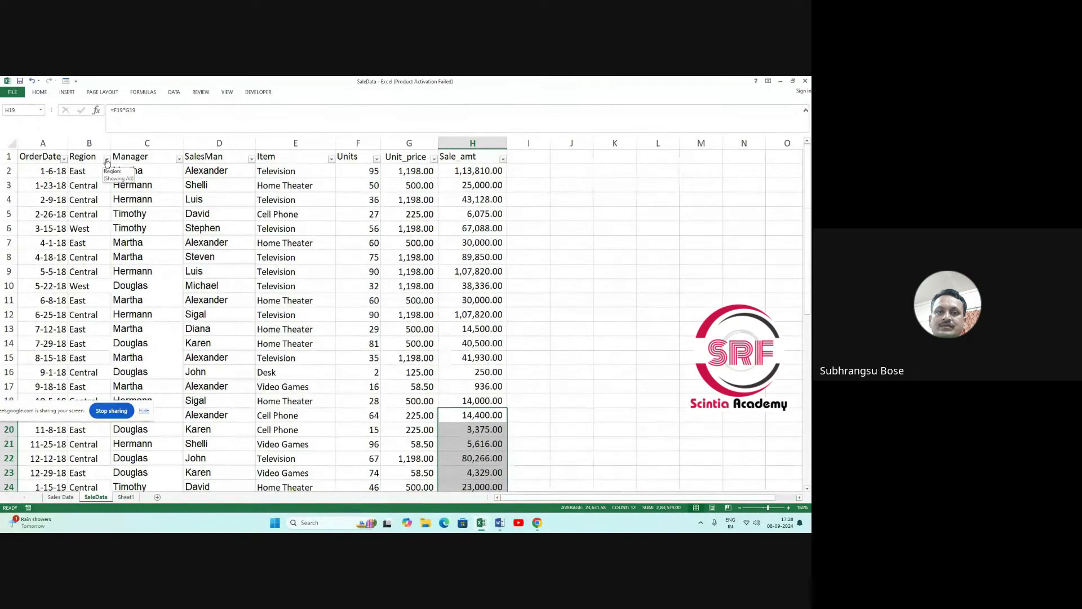
pyautogui.click(107, 160)
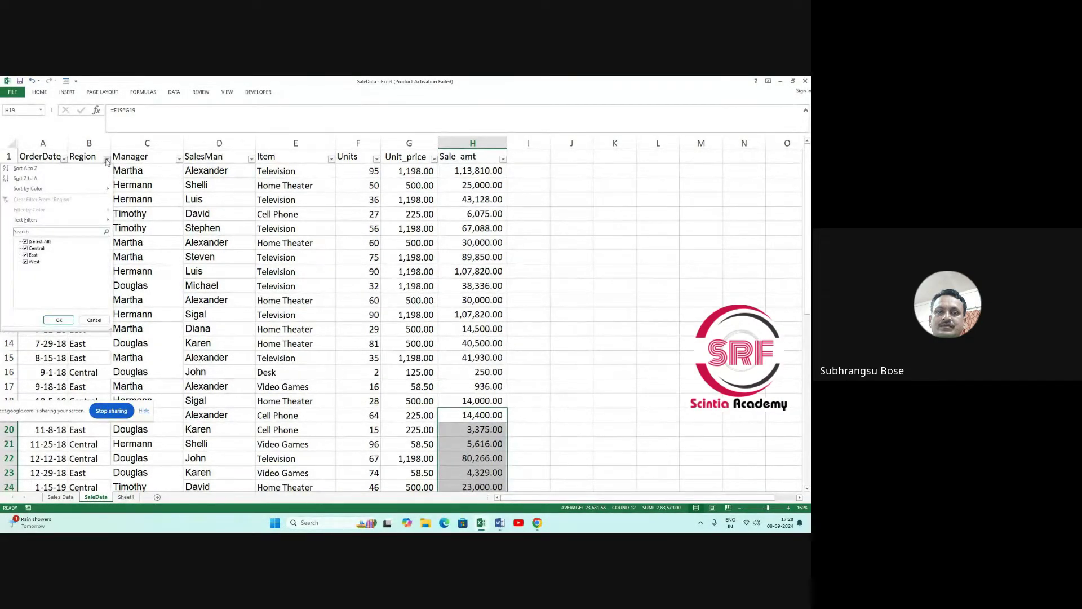
pyautogui.click(25, 263)
pyautogui.click(25, 248)
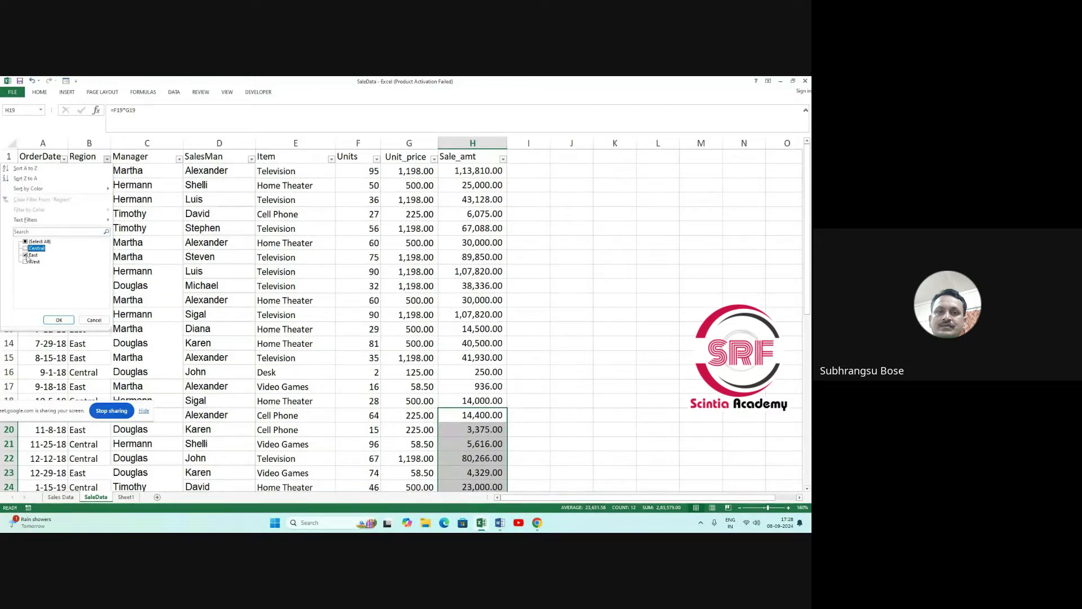
pyautogui.click(57, 320)
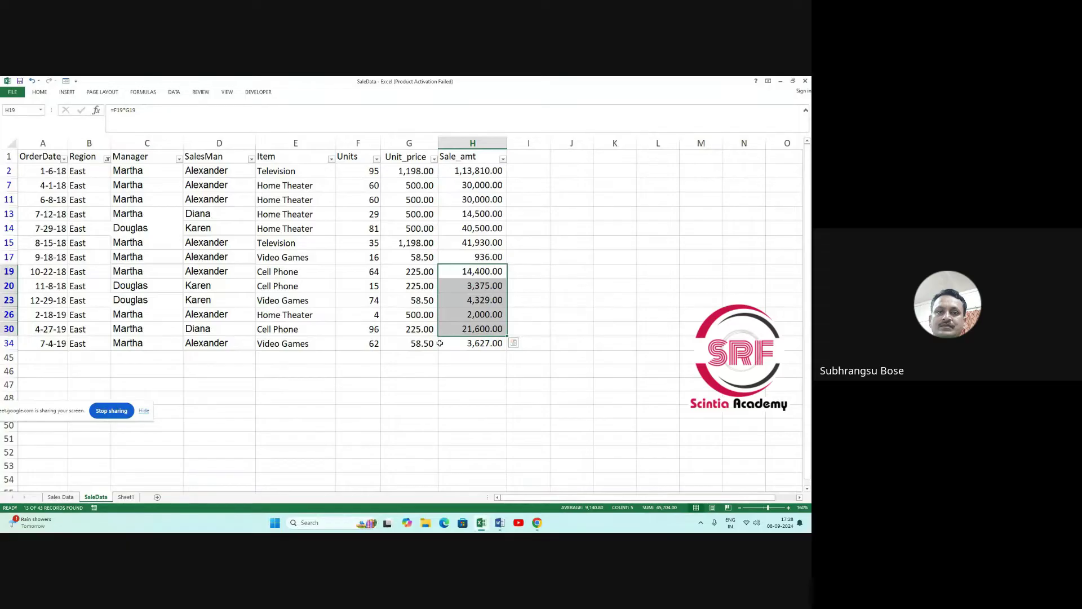
pyautogui.moveTo(462, 174); pyautogui.dragTo(459, 343)
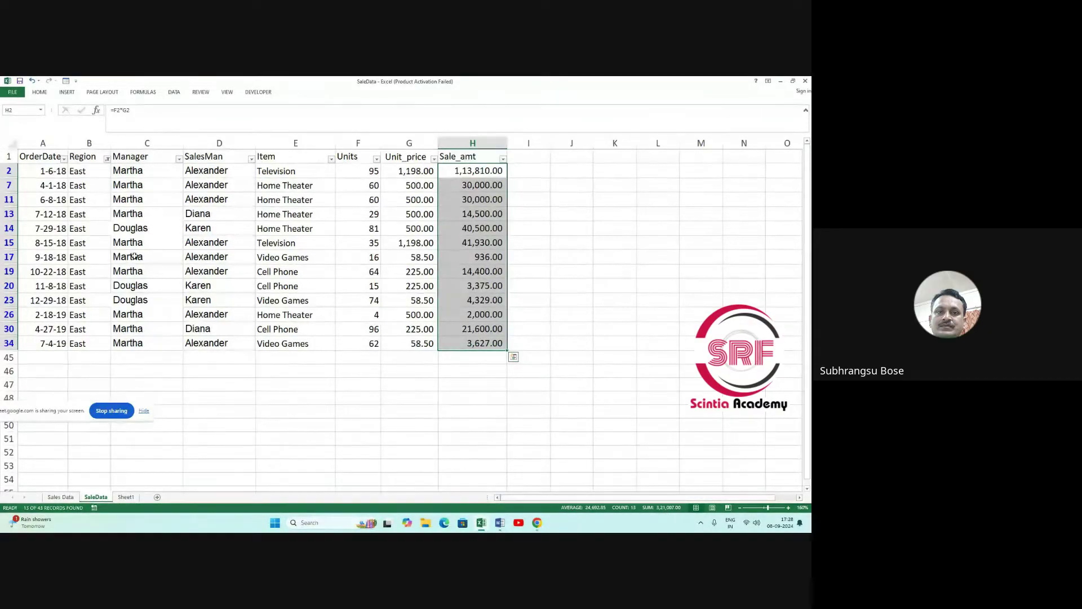
# Filter the Item column to Home Theater only within the East region rows.
pyautogui.click(332, 159)
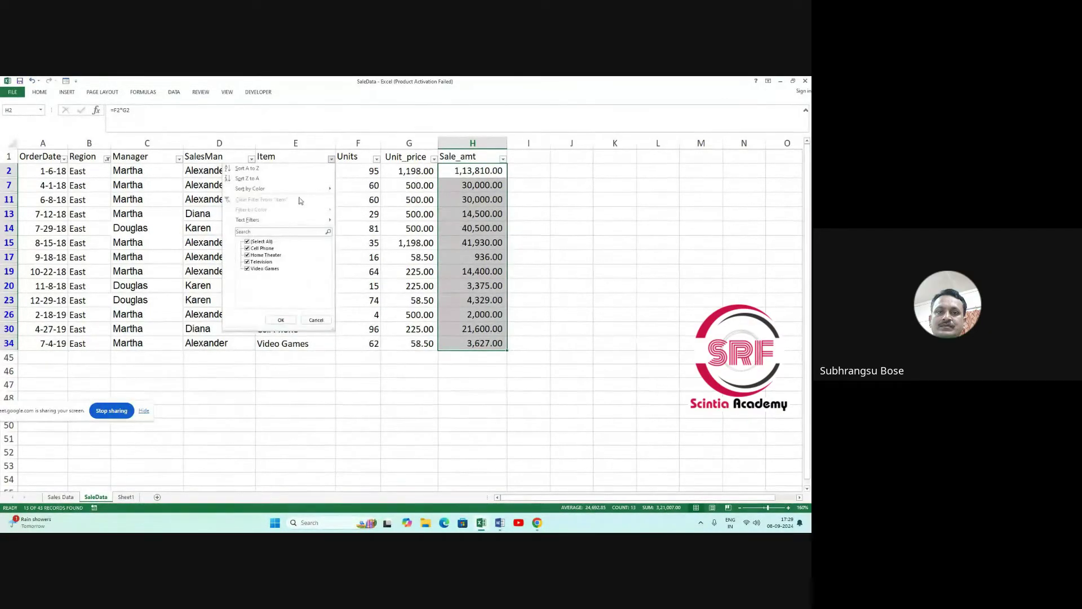
pyautogui.click(248, 256)
pyautogui.click(280, 320)
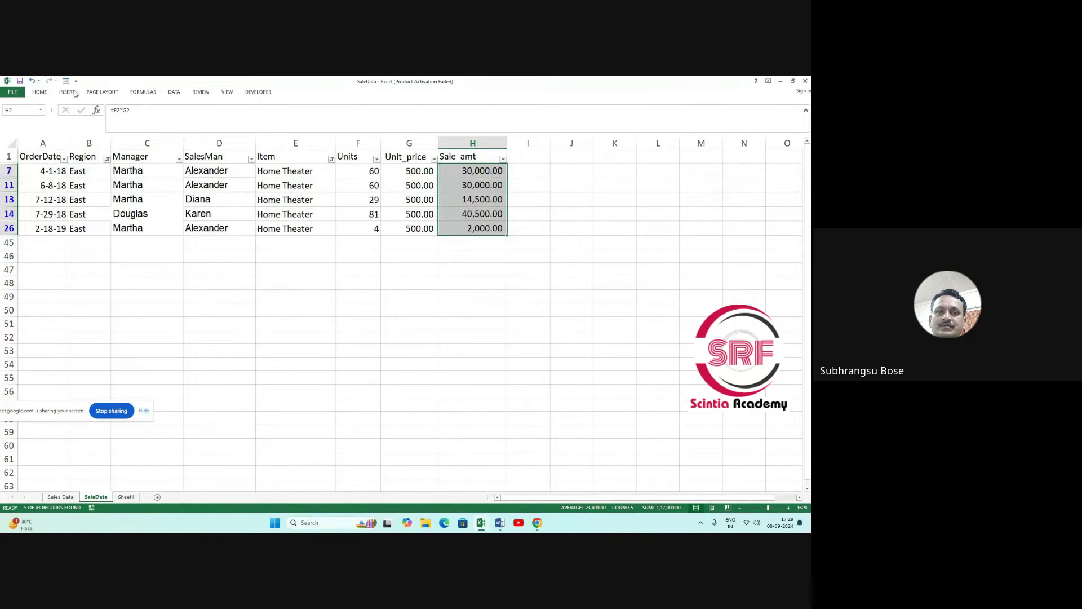
# Reset the Region and Item filters to include all values.
pyautogui.click(38, 93)
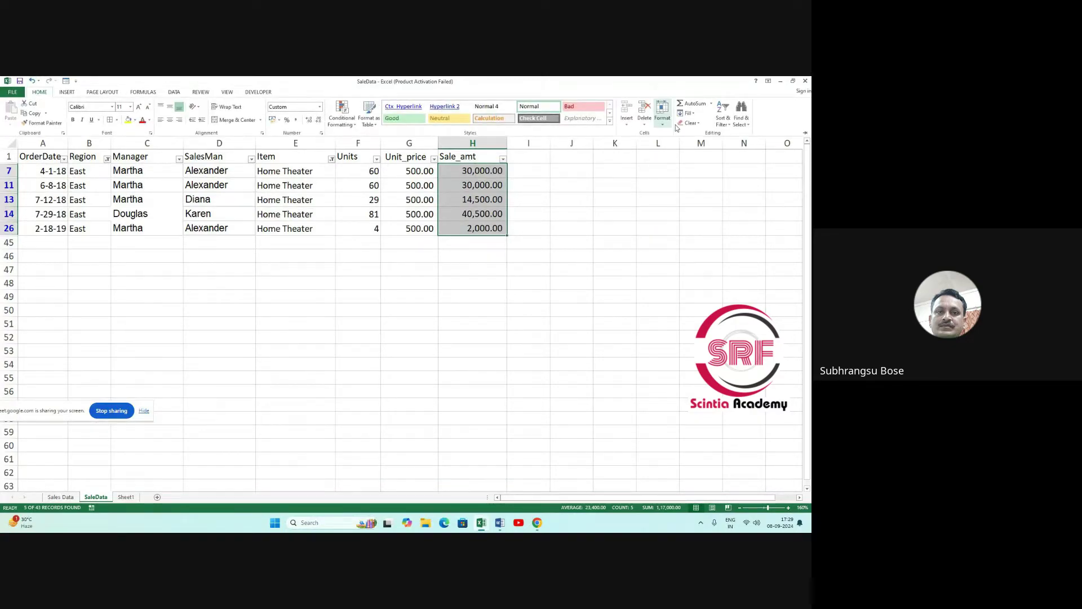
pyautogui.click(281, 255)
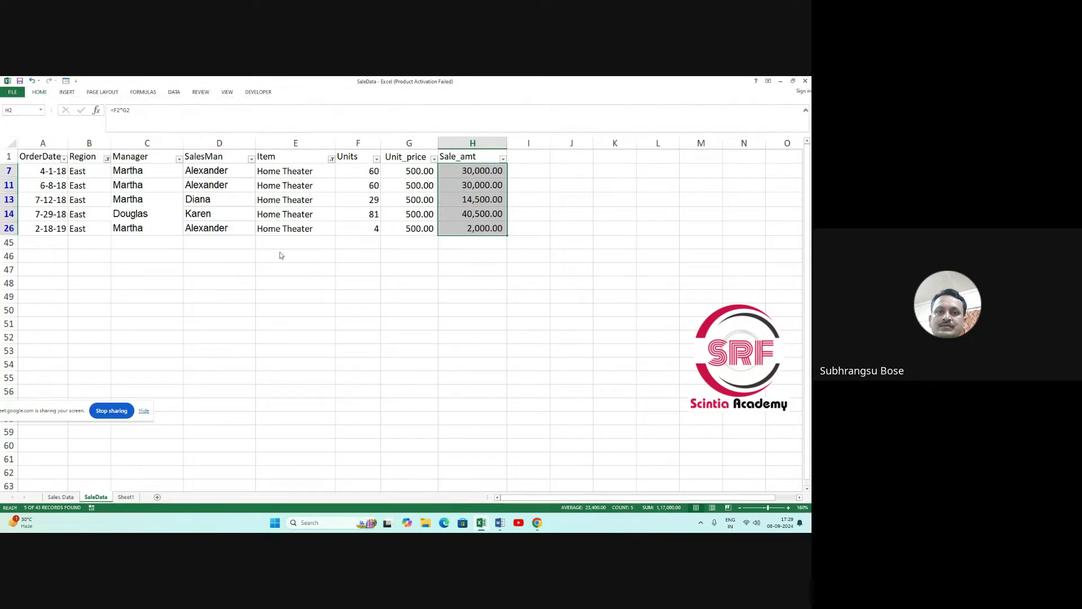
pyautogui.click(107, 159)
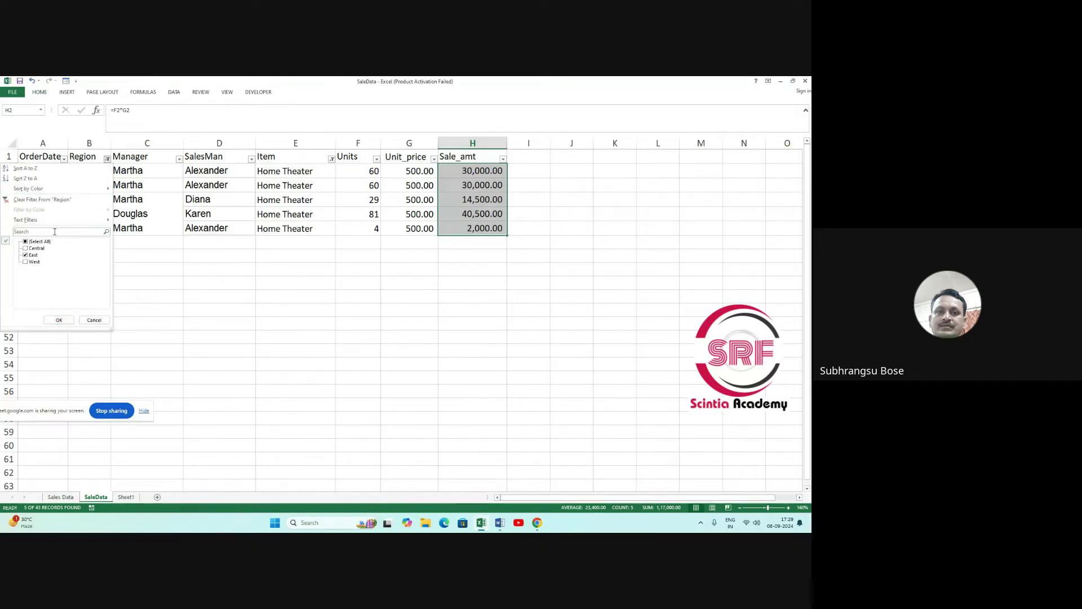
pyautogui.click(52, 322)
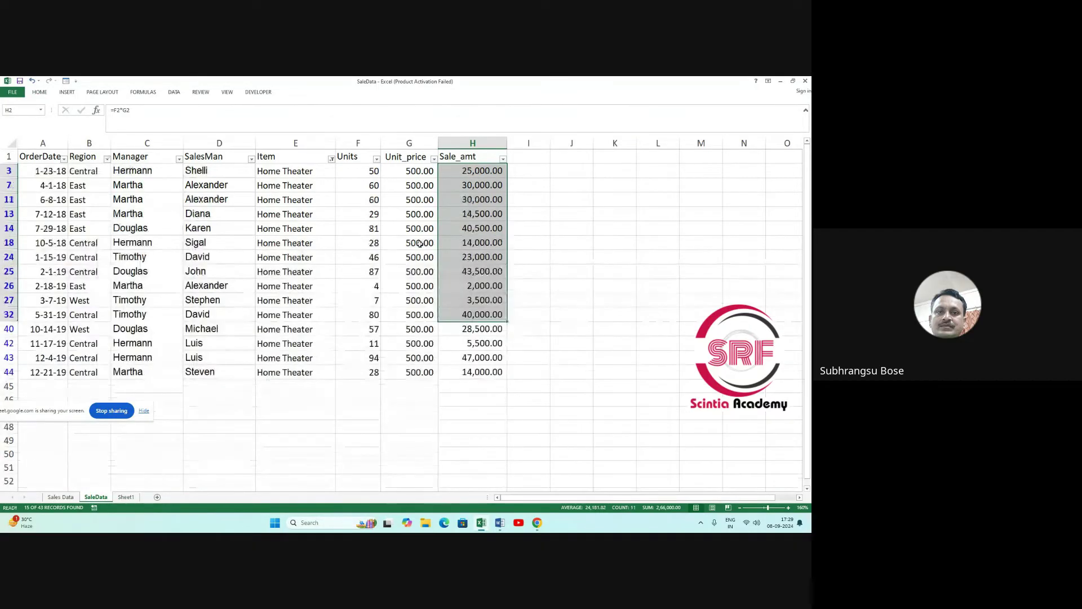
pyautogui.click(331, 159)
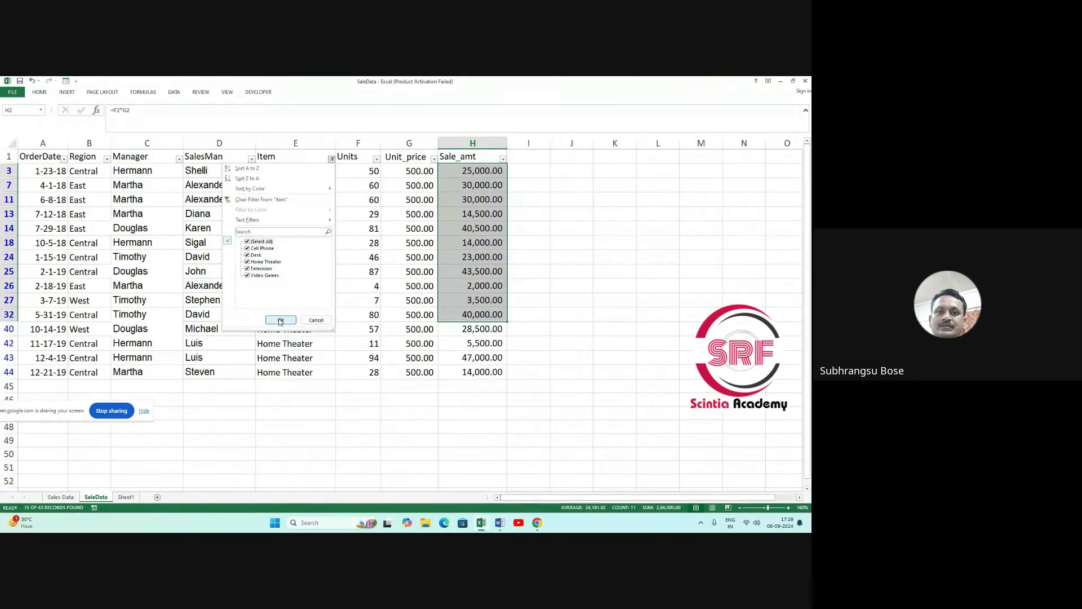
pyautogui.click(280, 320)
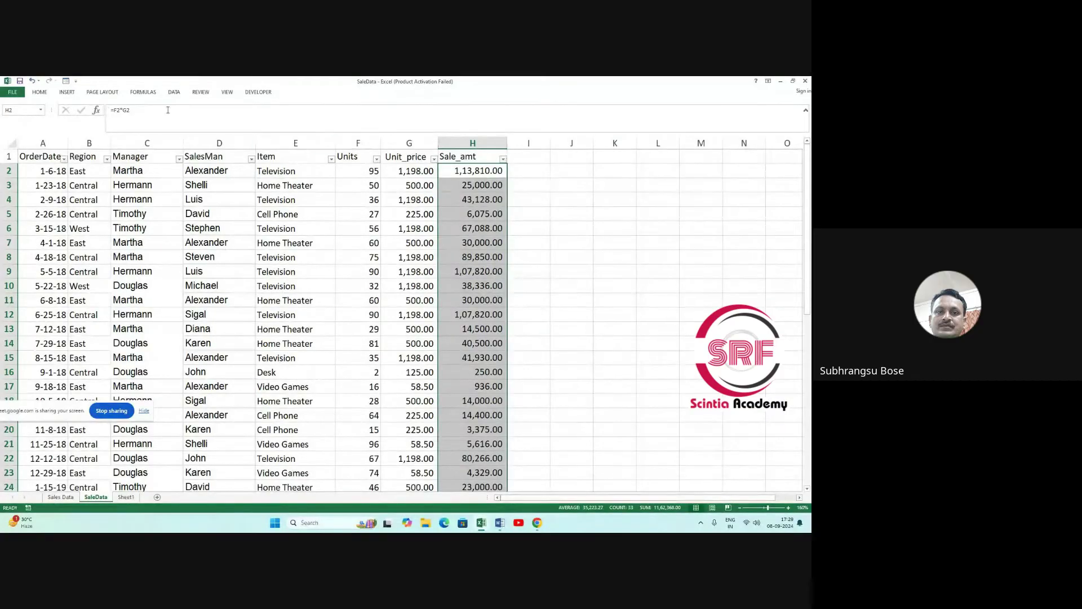
# Try a custom sort of only the selected Sale_amt cells, continuing with the current selection and sorting by Sale_amt.
pyautogui.click(48, 96)
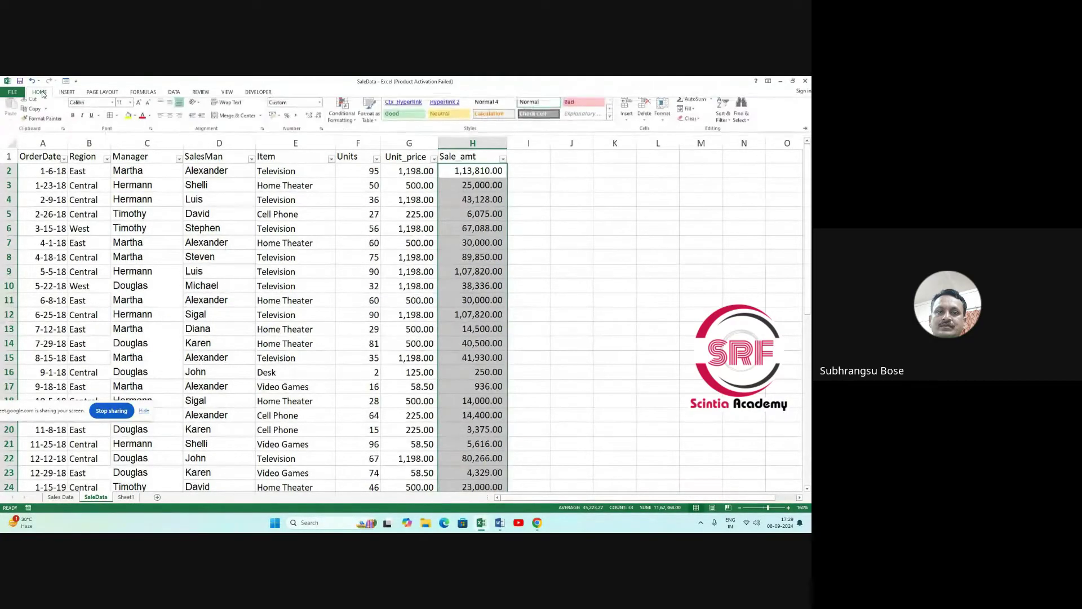
pyautogui.click(727, 127)
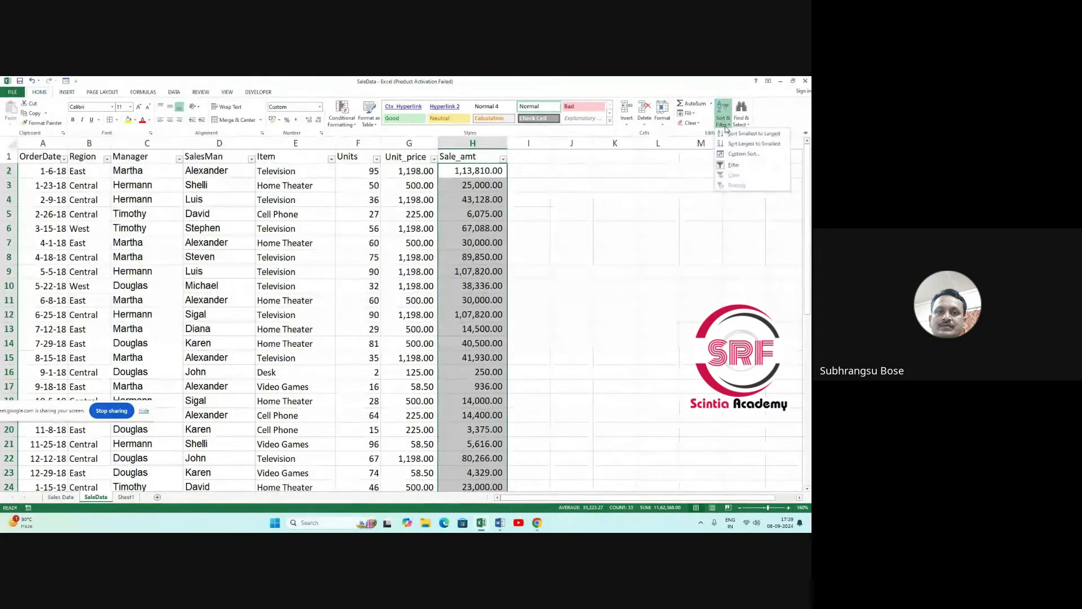
pyautogui.click(744, 153)
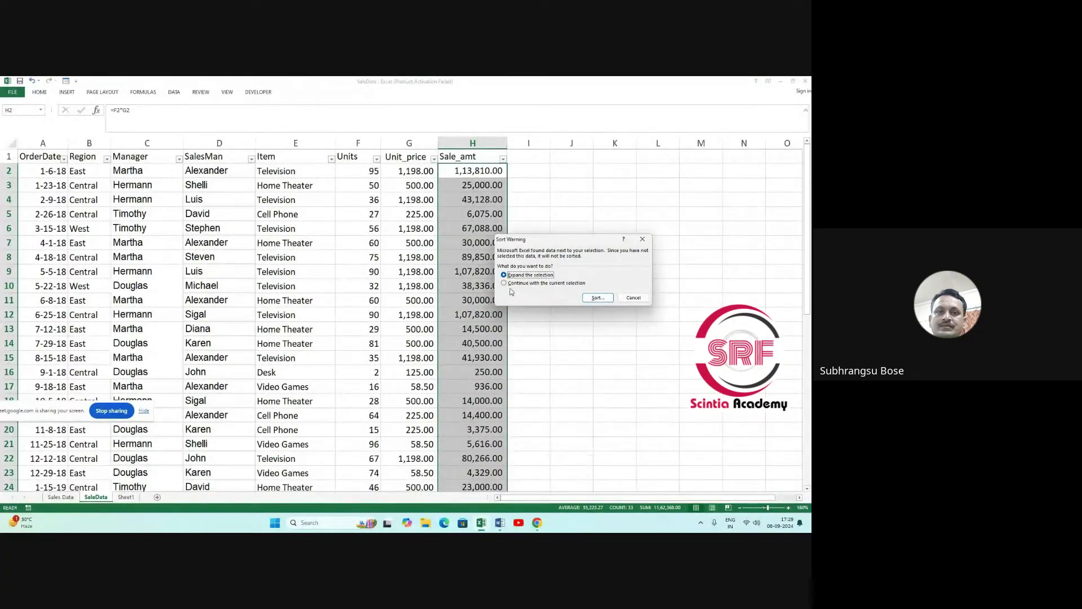
pyautogui.click(504, 284)
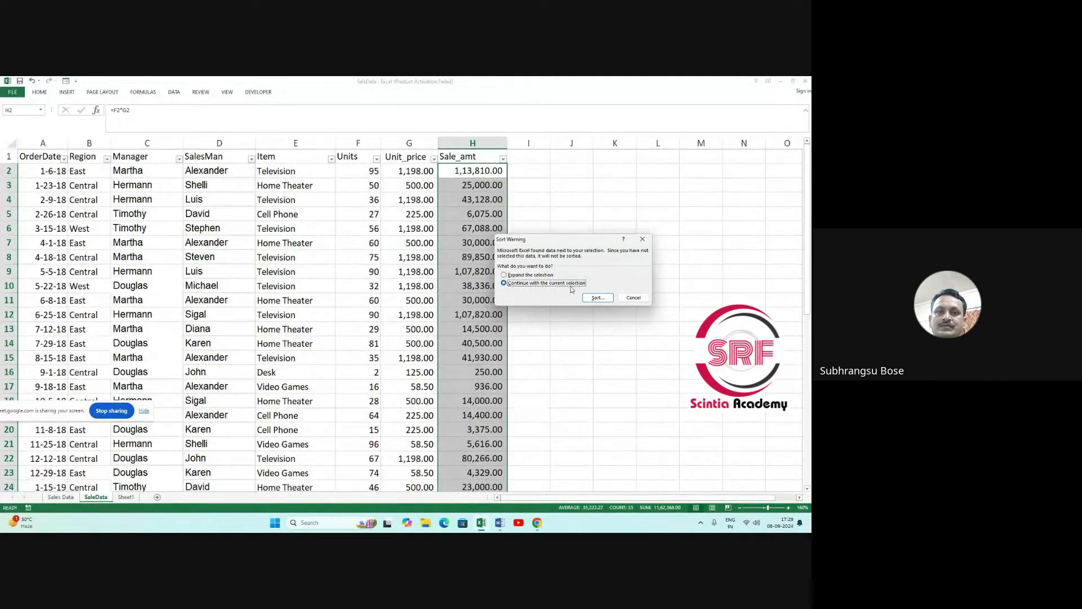
pyautogui.click(597, 297)
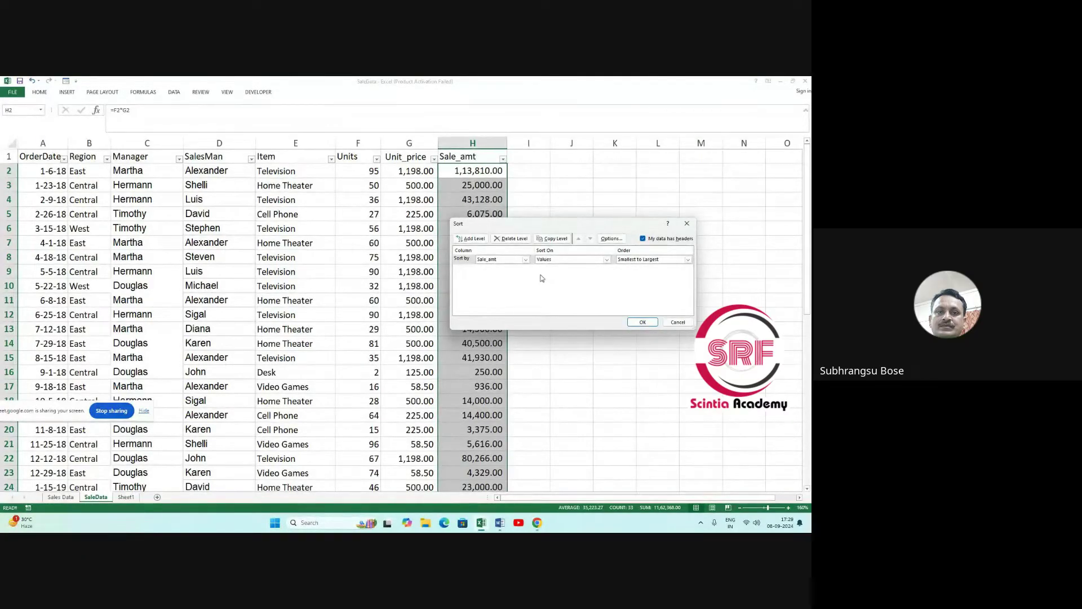
pyautogui.click(525, 260)
pyautogui.click(486, 267)
# Add a second sort level, delete it, and apply the Sale_amt sort from smallest to largest.
pyautogui.click(470, 238)
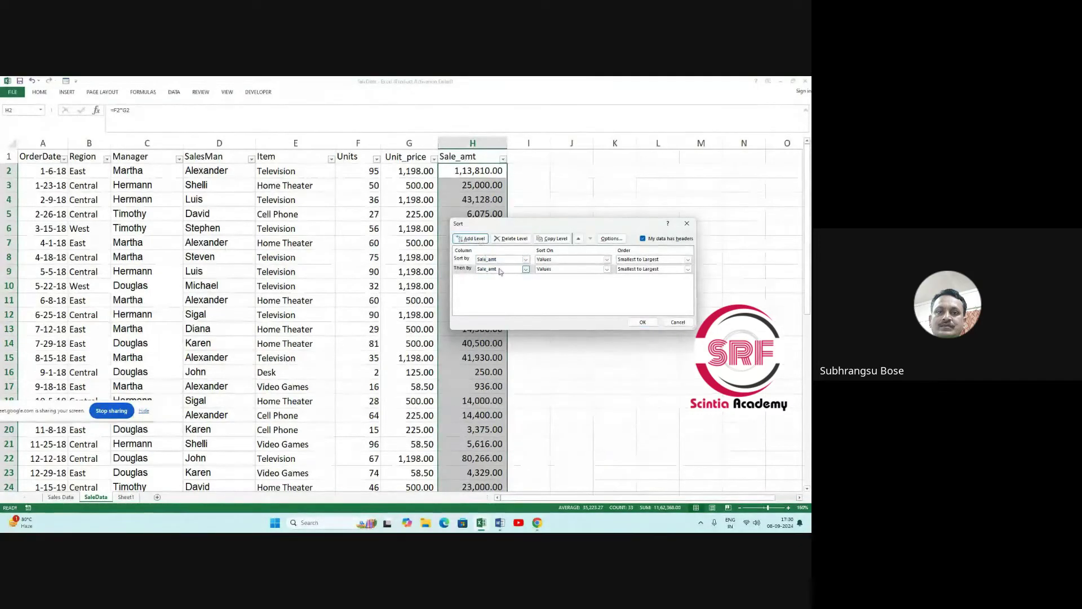
pyautogui.click(525, 269)
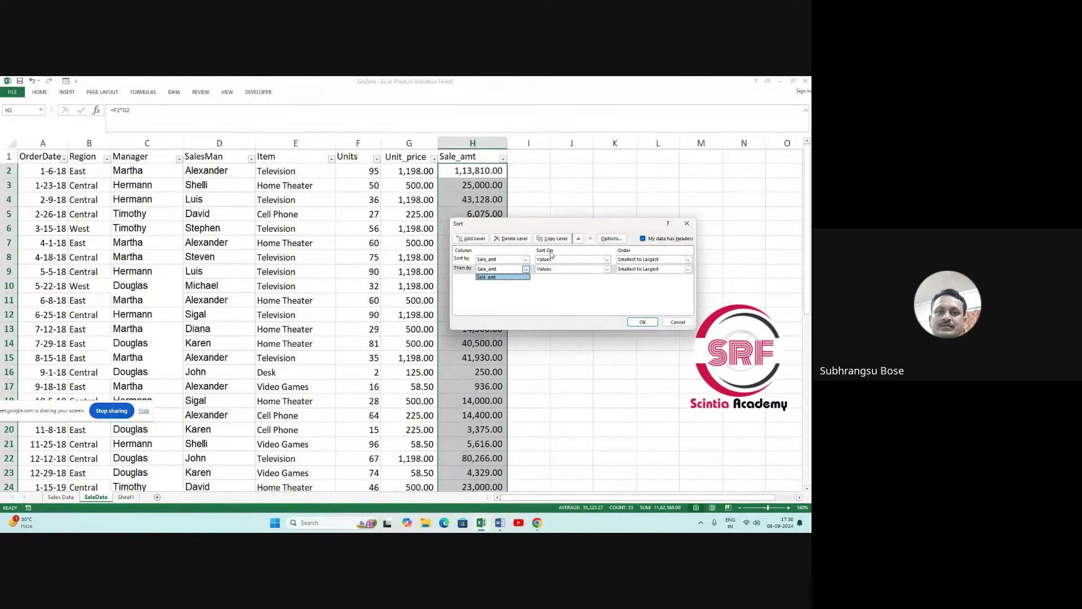
pyautogui.click(510, 240)
pyautogui.click(510, 240)
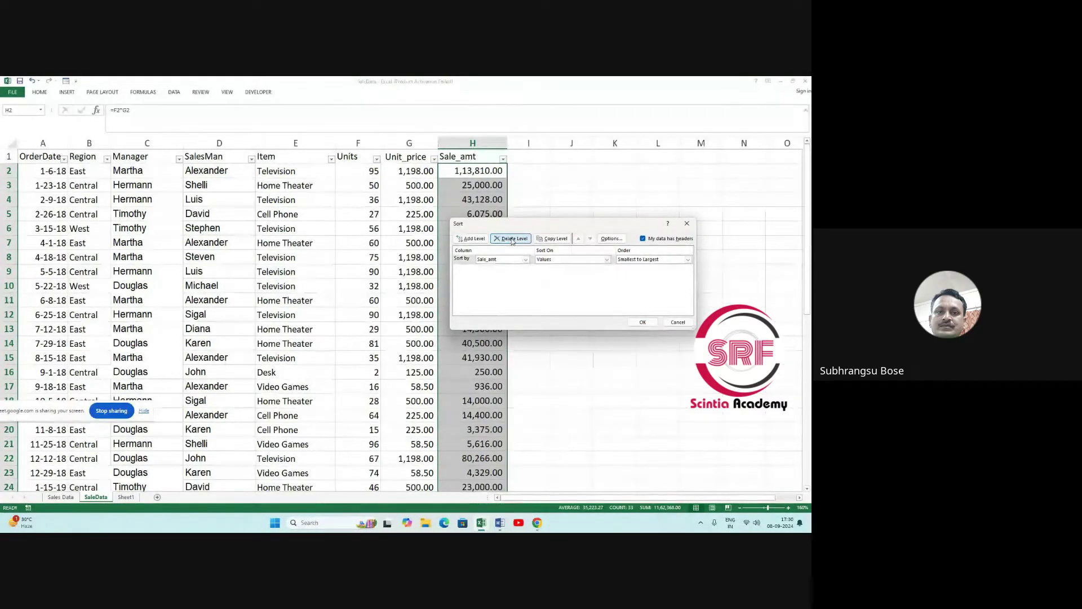
pyautogui.click(643, 322)
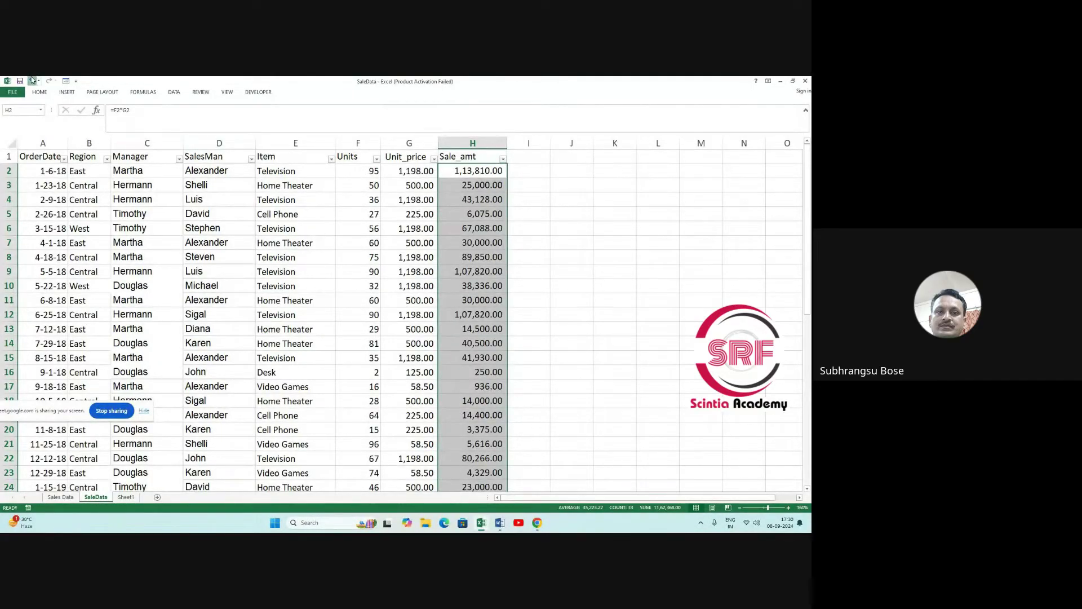
pyautogui.click(557, 258)
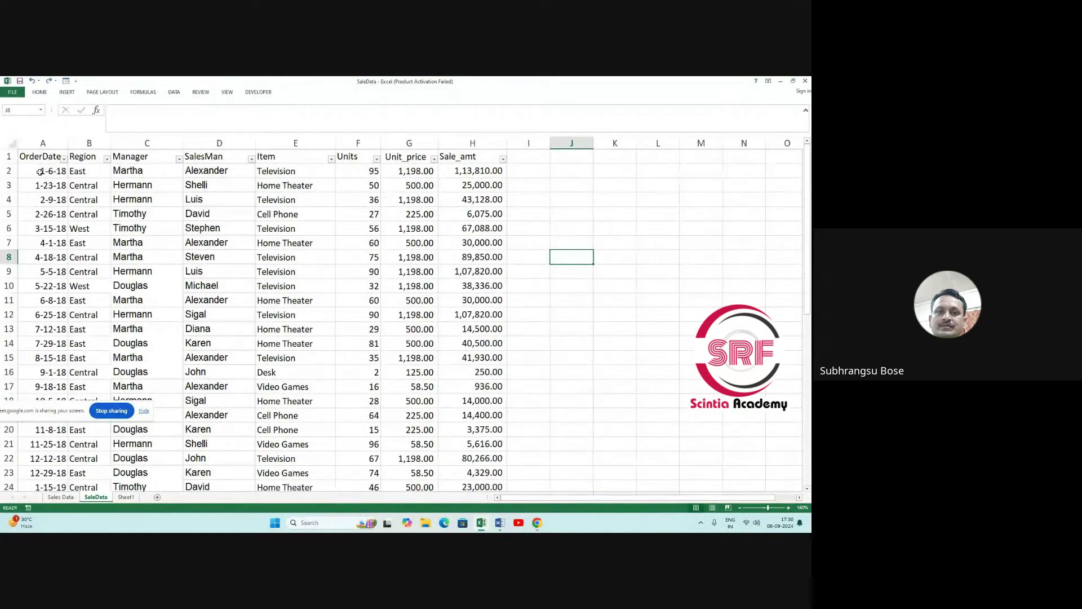
pyautogui.moveTo(52, 175); pyautogui.dragTo(393, 281)
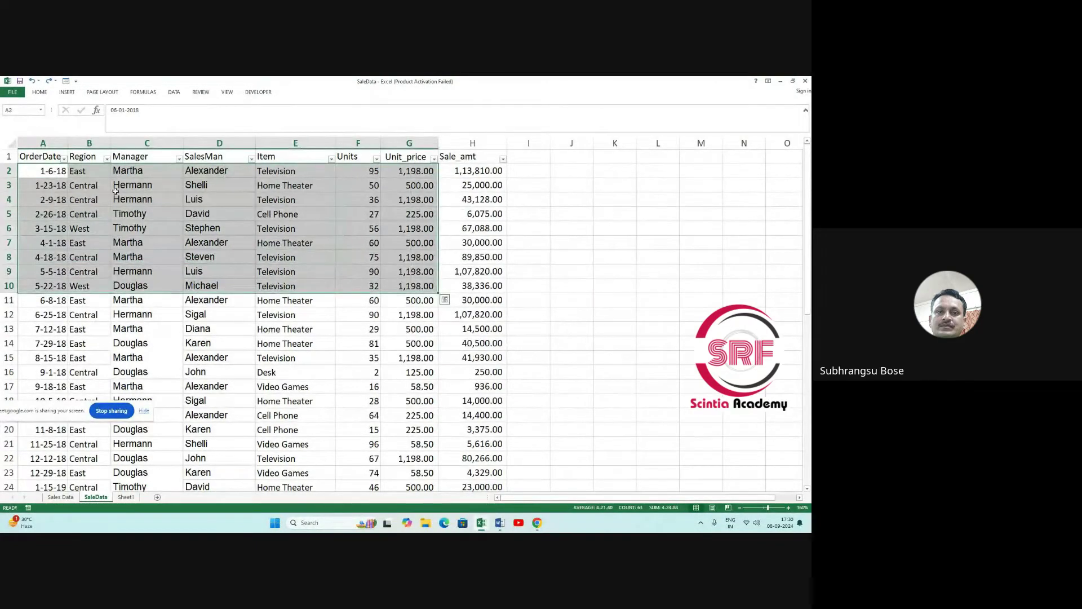
pyautogui.click(84, 173)
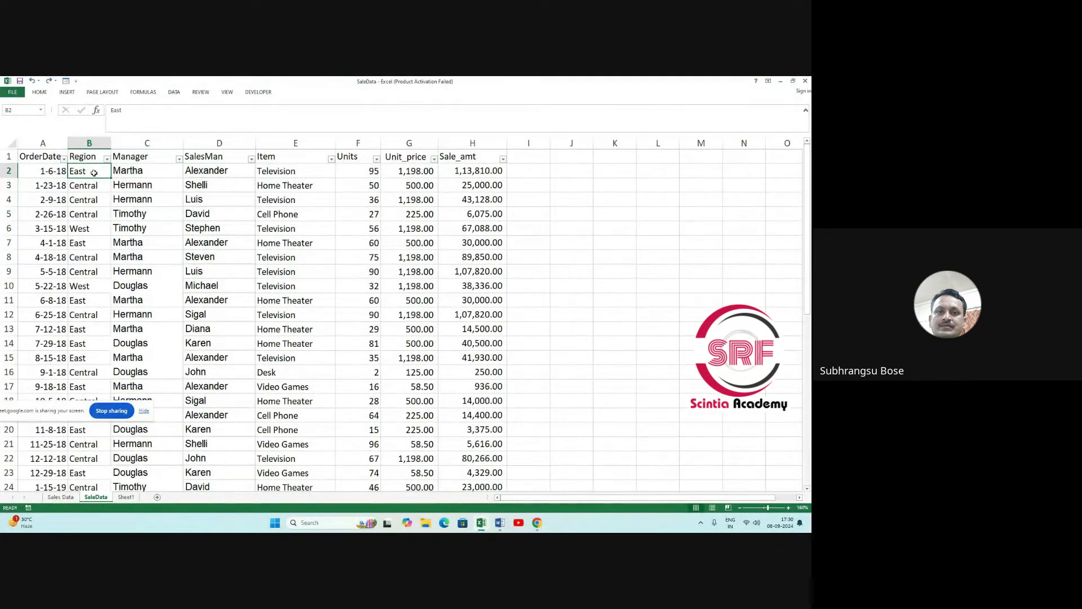
pyautogui.moveTo(94, 174); pyautogui.dragTo(496, 489)
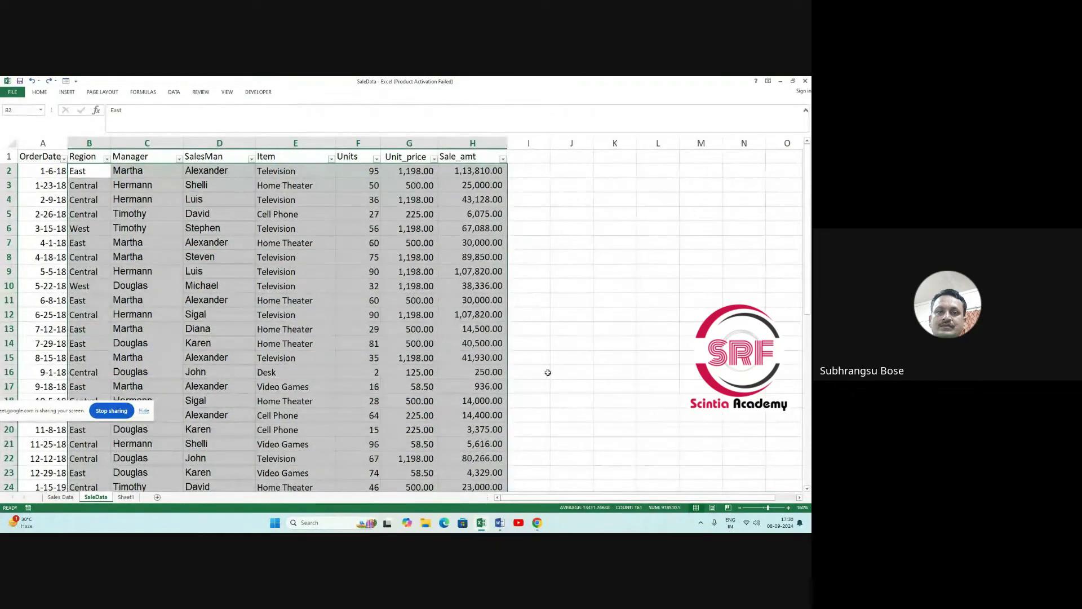
pyautogui.click(571, 357)
# Turn off filtering for the SaleData table's header row.
pyautogui.click(42, 93)
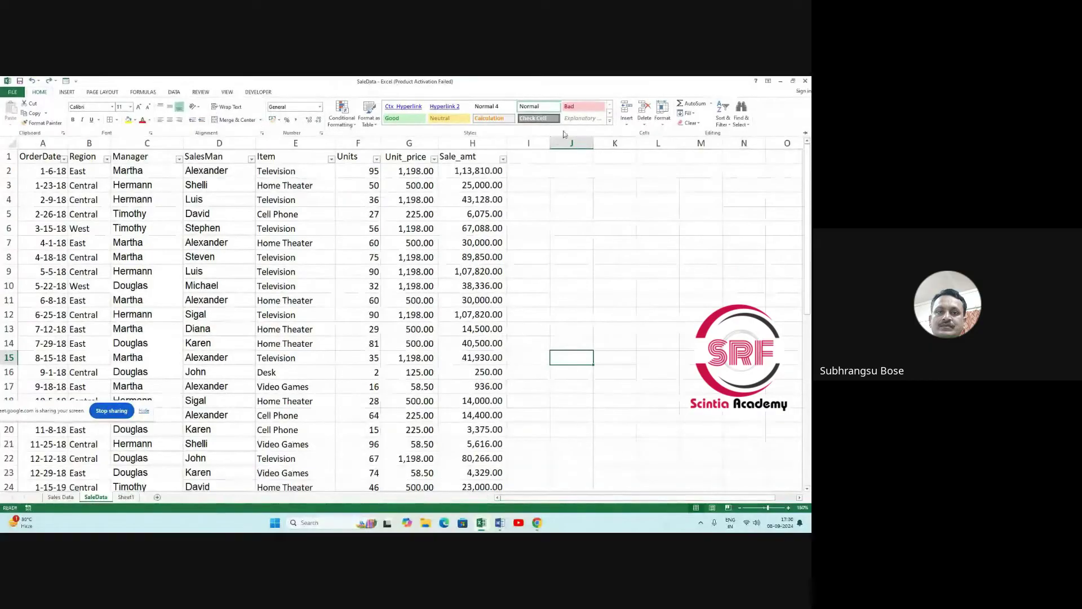
pyautogui.click(172, 92)
pyautogui.click(222, 112)
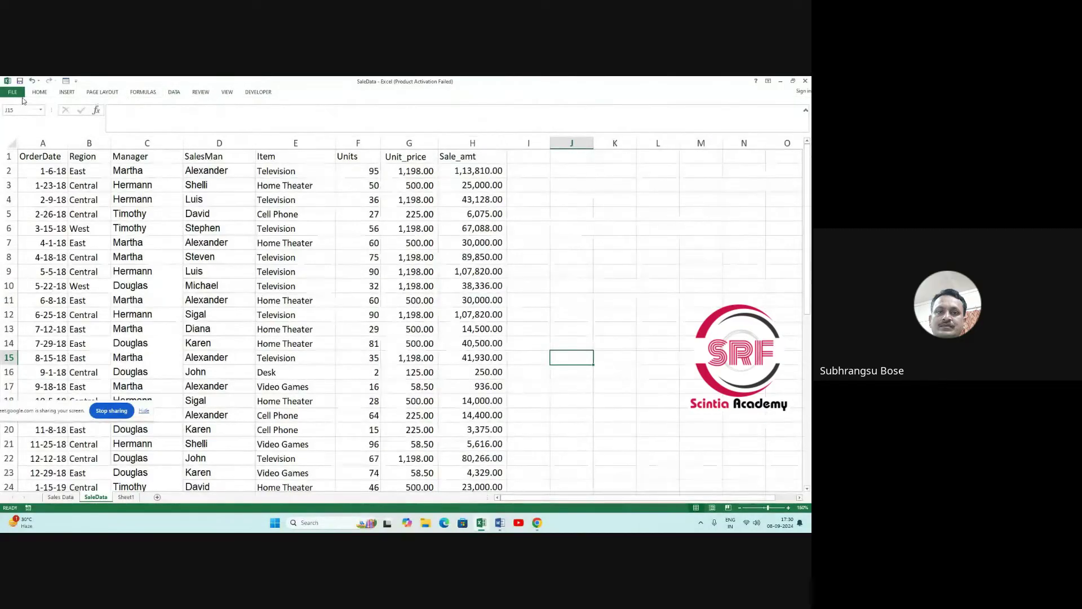
# Try to start a custom sort while a blank cell outside the data is selected.
pyautogui.click(40, 92)
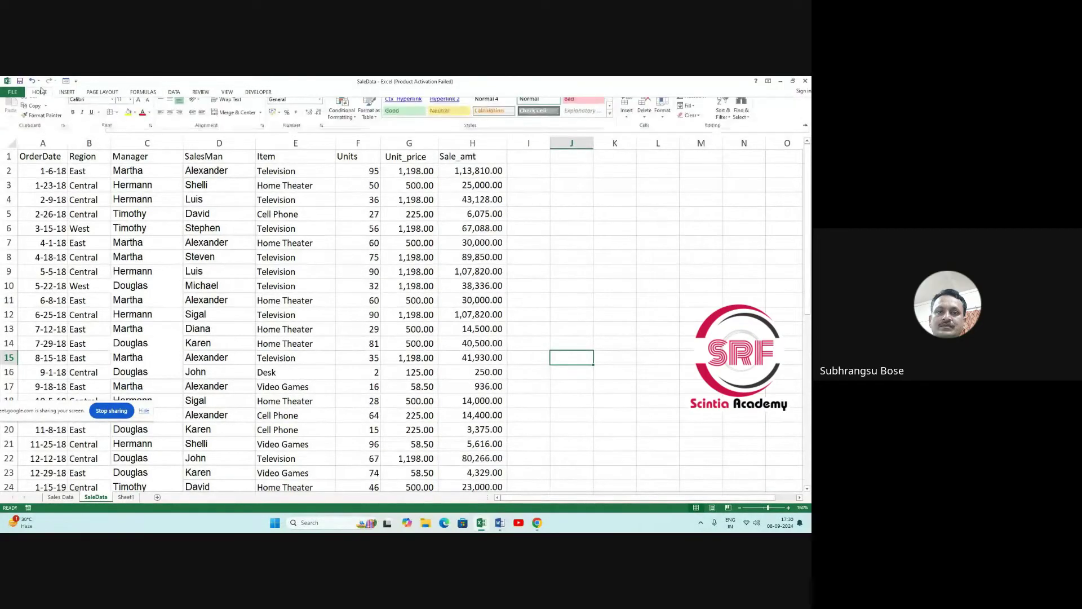
pyautogui.click(723, 115)
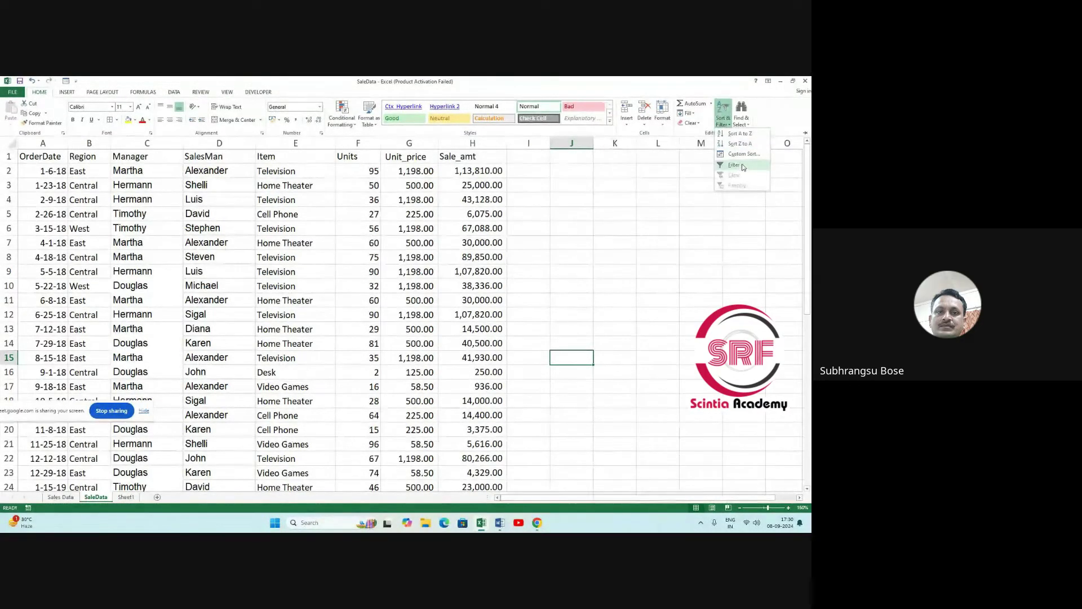
pyautogui.click(745, 156)
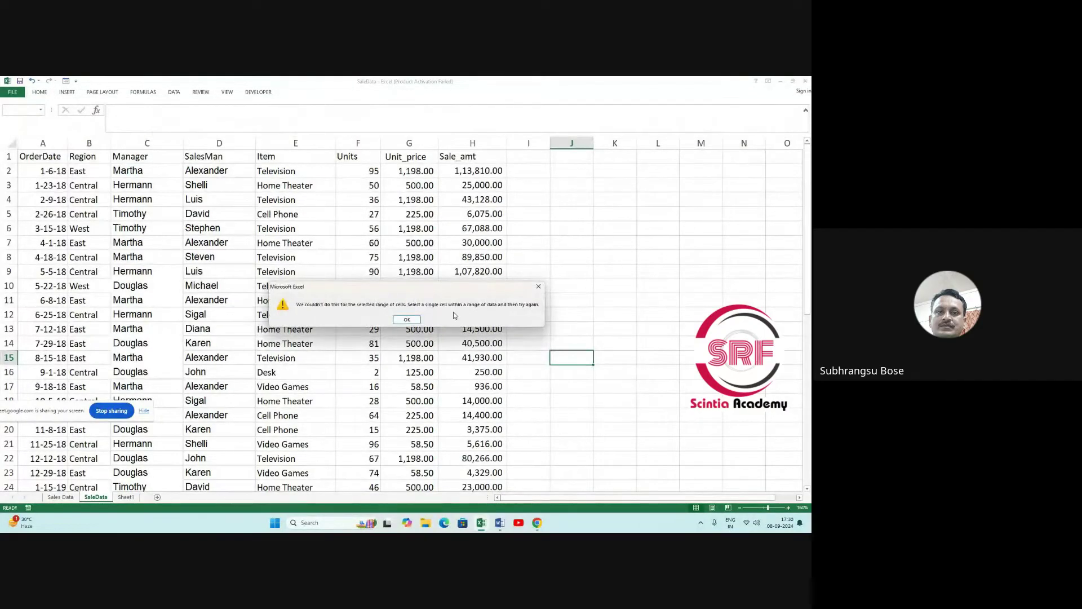
pyautogui.click(397, 321)
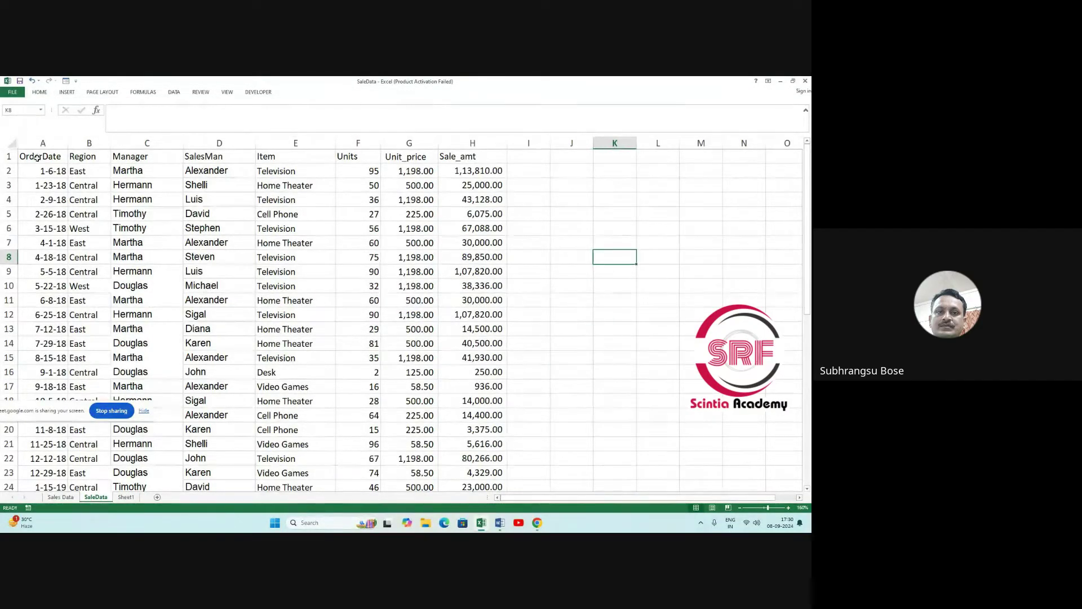
# Select the whole sales table including its headers and set up a custom sort by Manager values, A to Z.
pyautogui.moveTo(37, 157); pyautogui.dragTo(477, 458)
pyautogui.scroll(7, 225, 282)
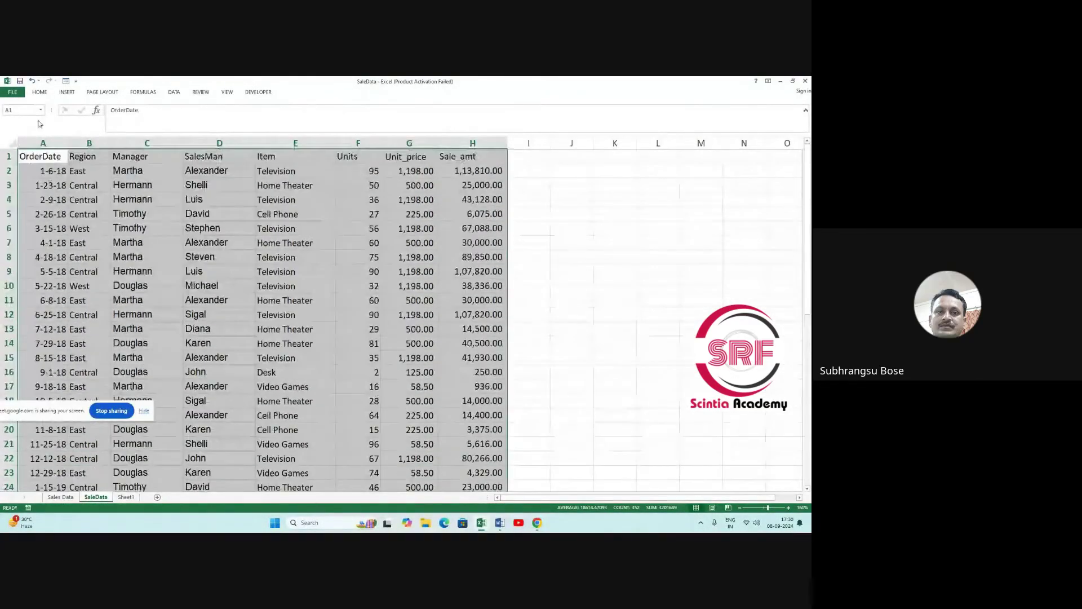
pyautogui.click(40, 92)
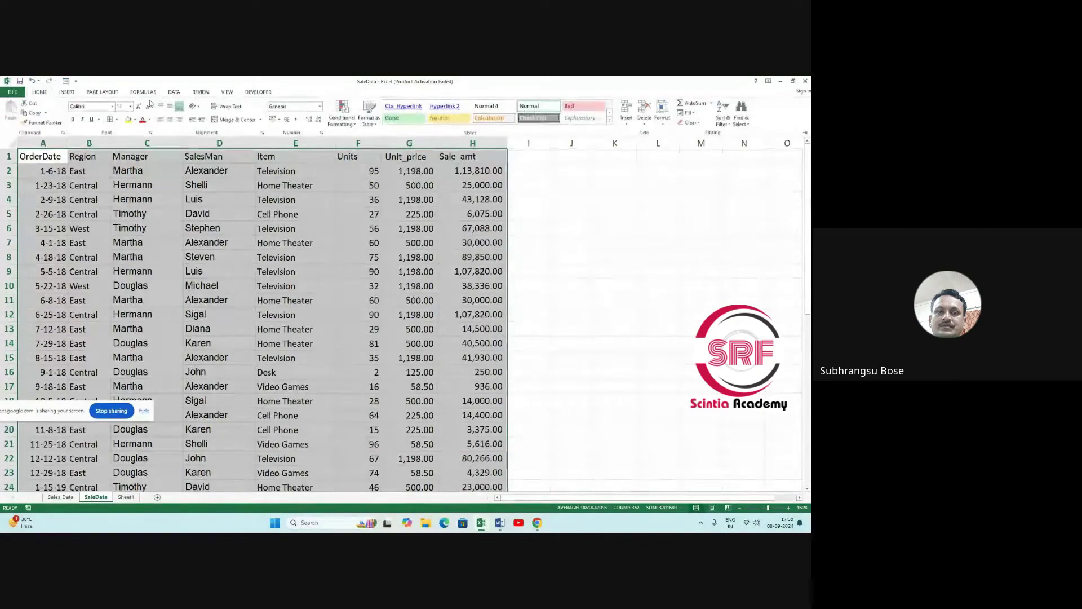
pyautogui.click(723, 116)
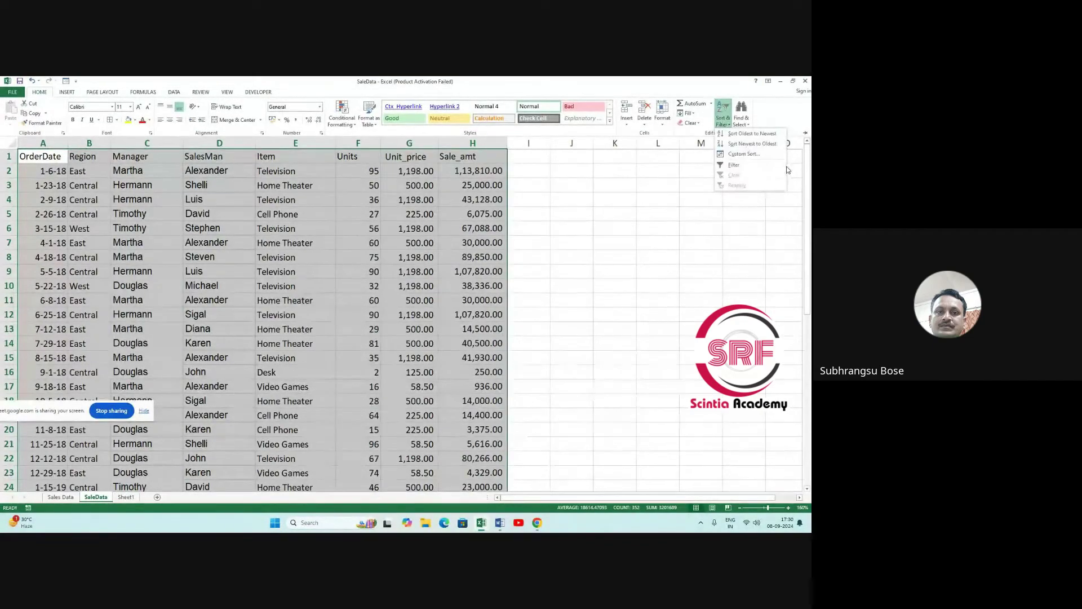
pyautogui.click(752, 155)
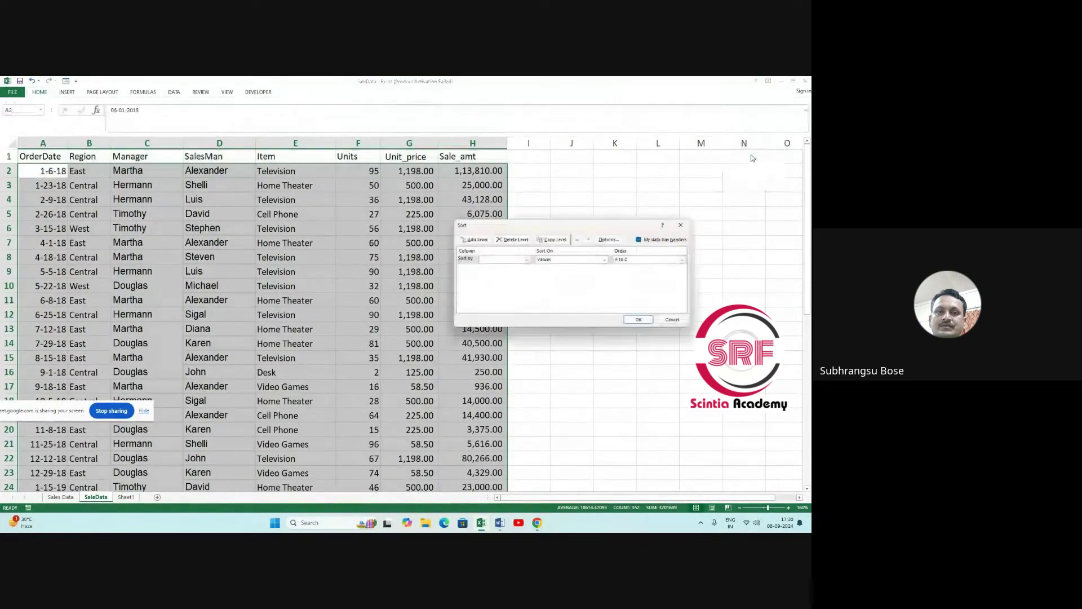
pyautogui.click(527, 260)
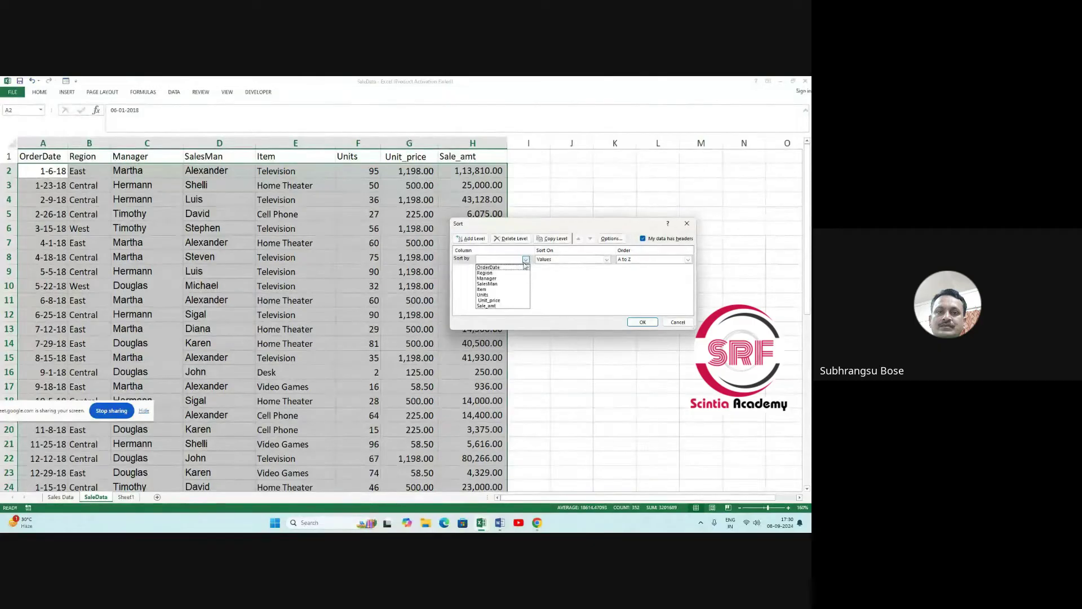
pyautogui.click(499, 279)
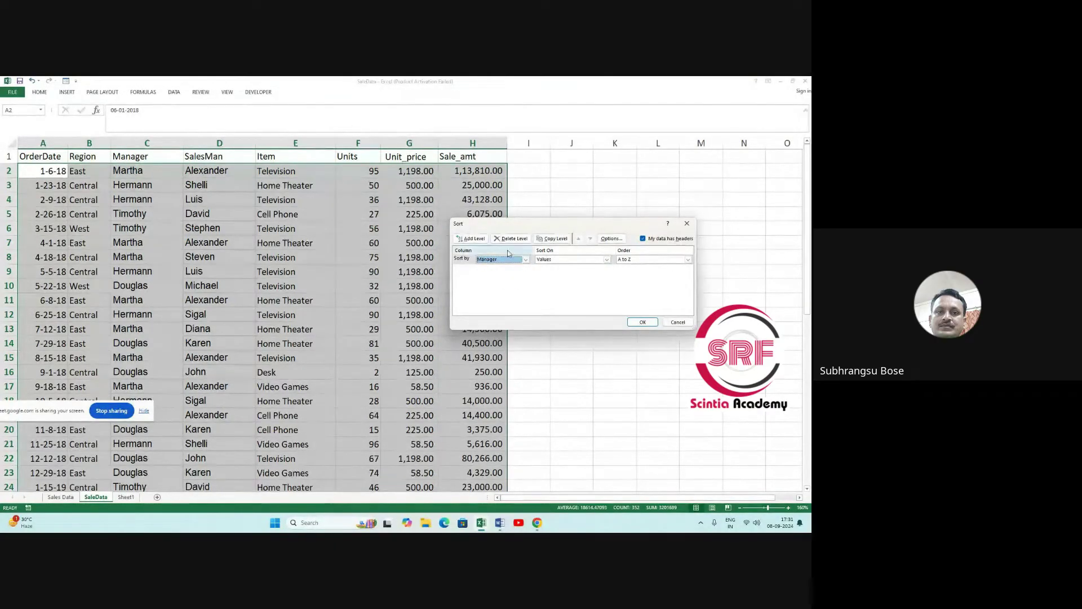
# Add a second sort level by Sale_amt values, smallest to largest, and apply the sort.
pyautogui.click(471, 239)
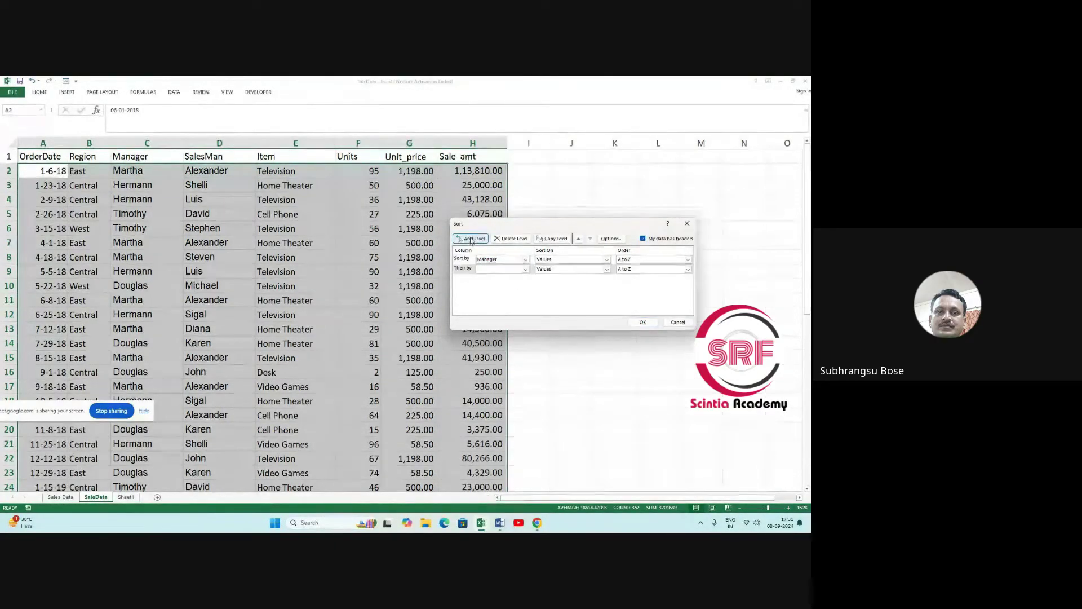
pyautogui.click(523, 270)
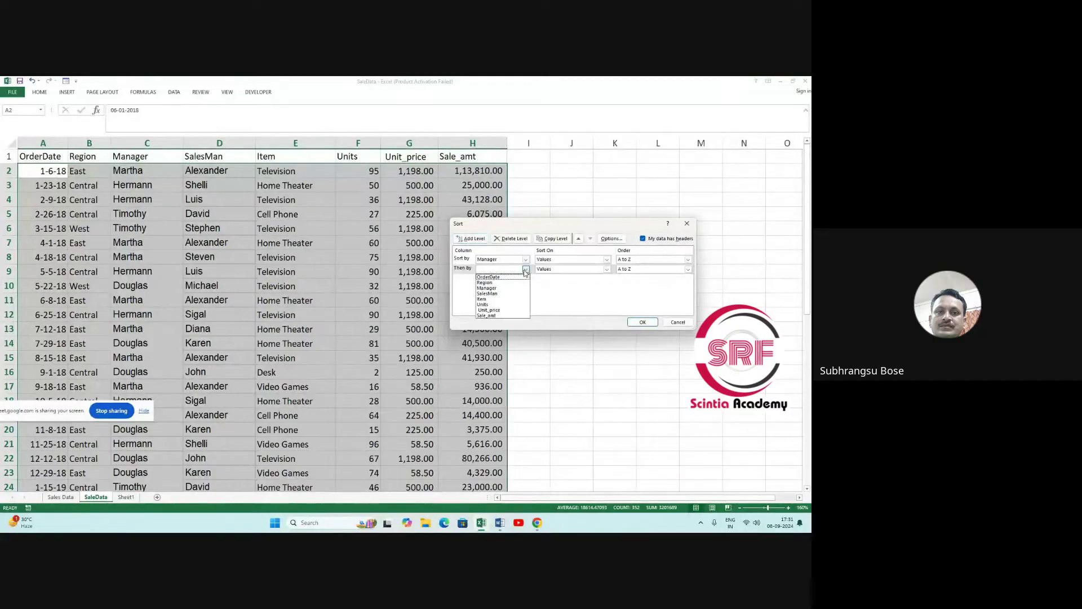
pyautogui.click(502, 316)
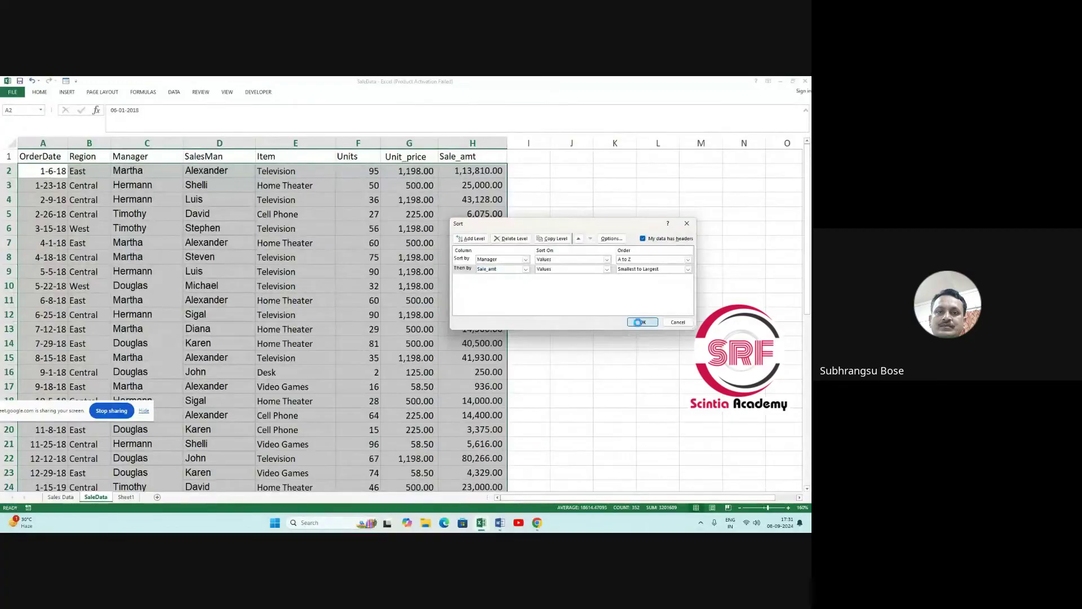
pyautogui.click(638, 324)
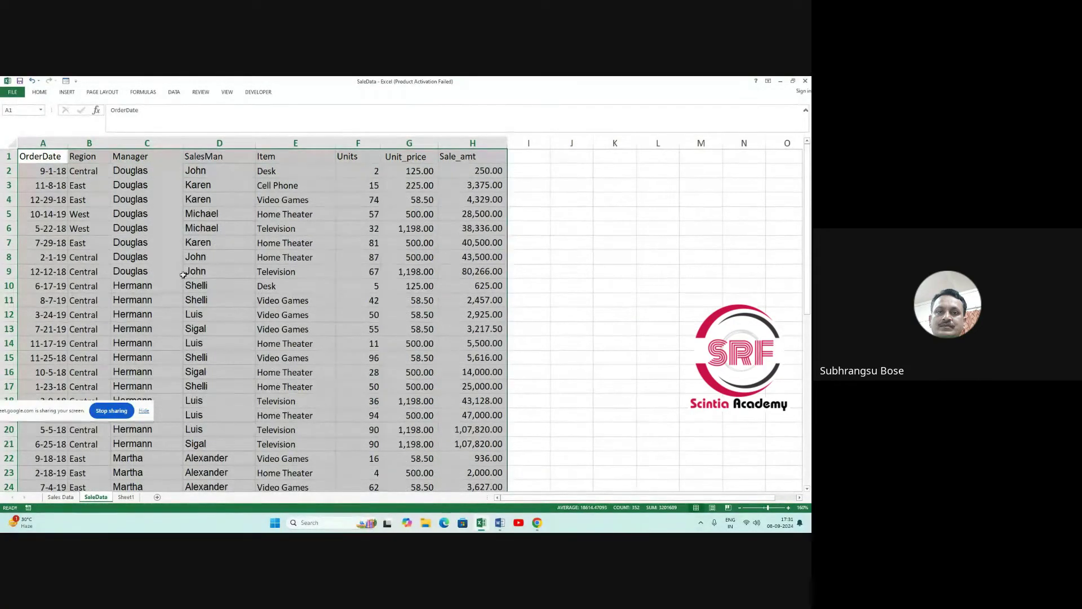
# Review the sorted rows by selecting the first and second managers' blocks from Manager to Sale_amt.
pyautogui.scroll(-2, 174, 240)
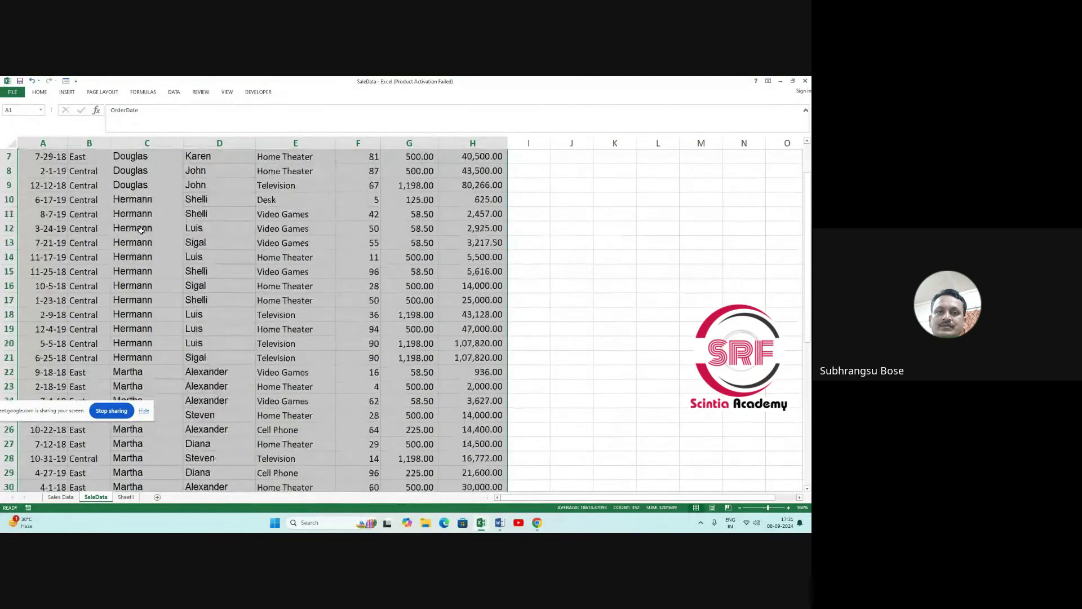
pyautogui.scroll(2, 161, 205)
pyautogui.moveTo(141, 174); pyautogui.dragTo(459, 251)
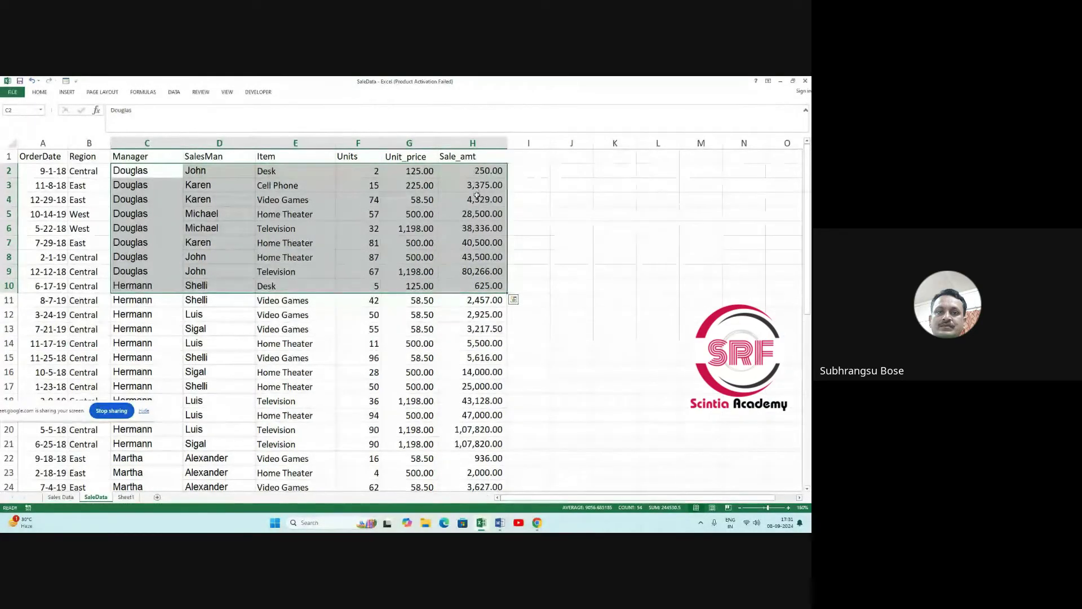
pyautogui.moveTo(145, 300); pyautogui.dragTo(453, 415)
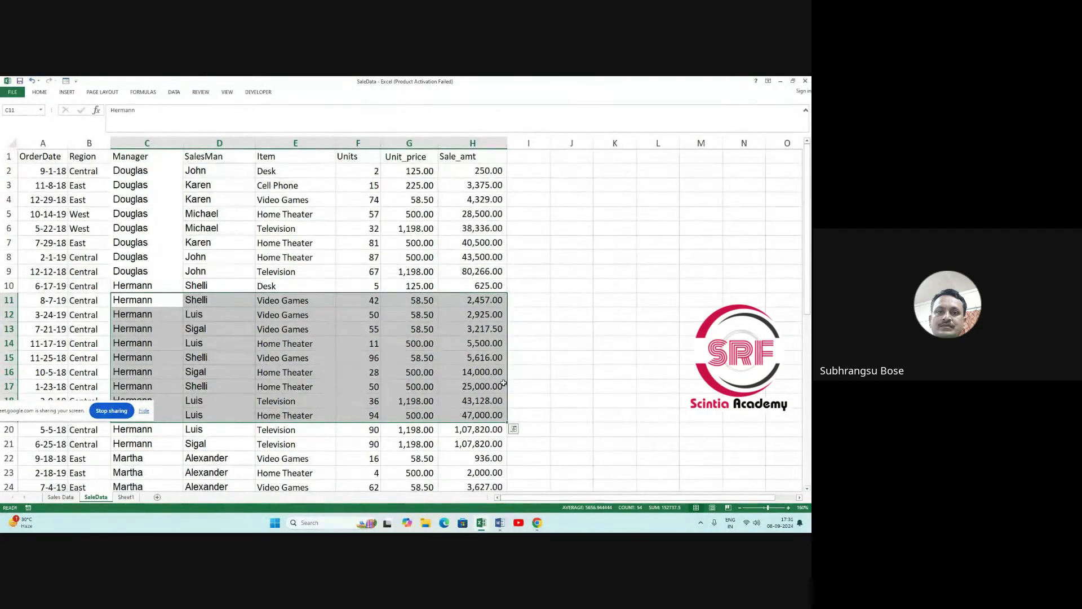
pyautogui.scroll(-1, 504, 383)
pyautogui.moveTo(160, 243); pyautogui.dragTo(467, 411)
pyautogui.scroll(-2, 446, 400)
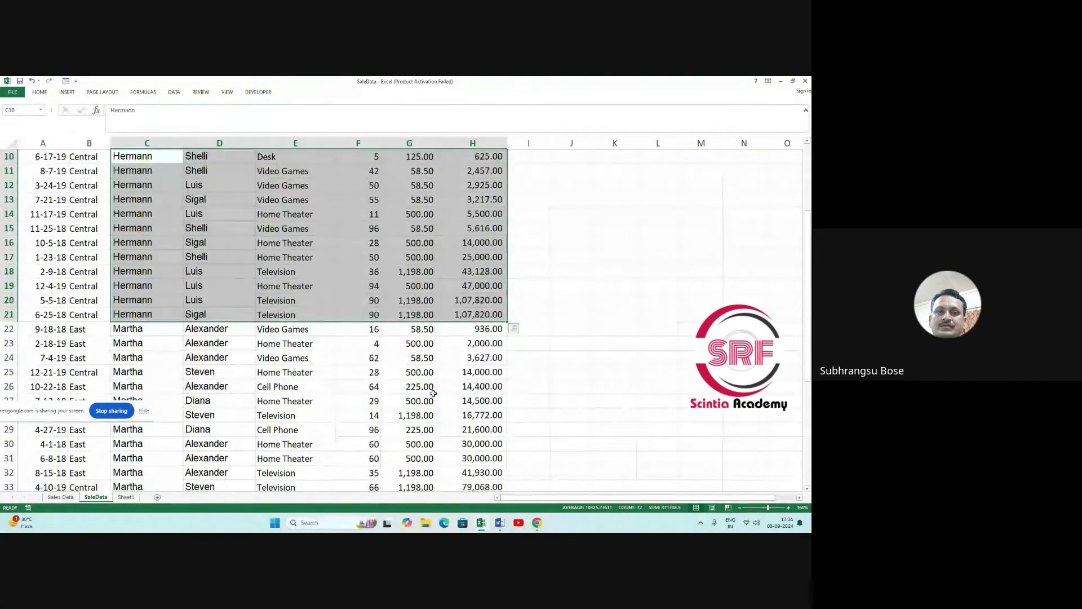
pyautogui.scroll(3, 483, 327)
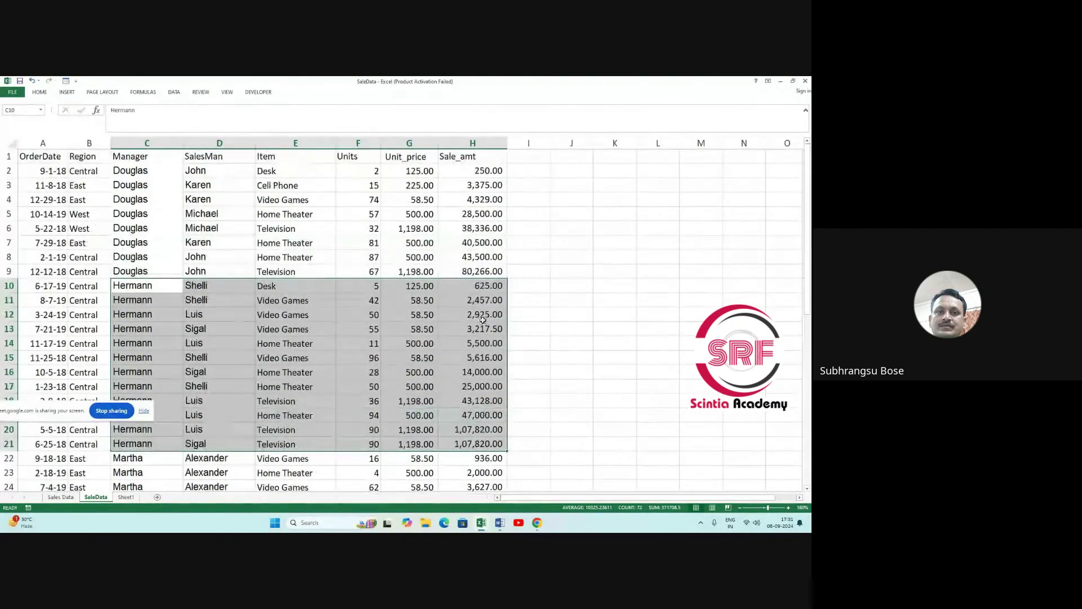
pyautogui.scroll(-1, 491, 290)
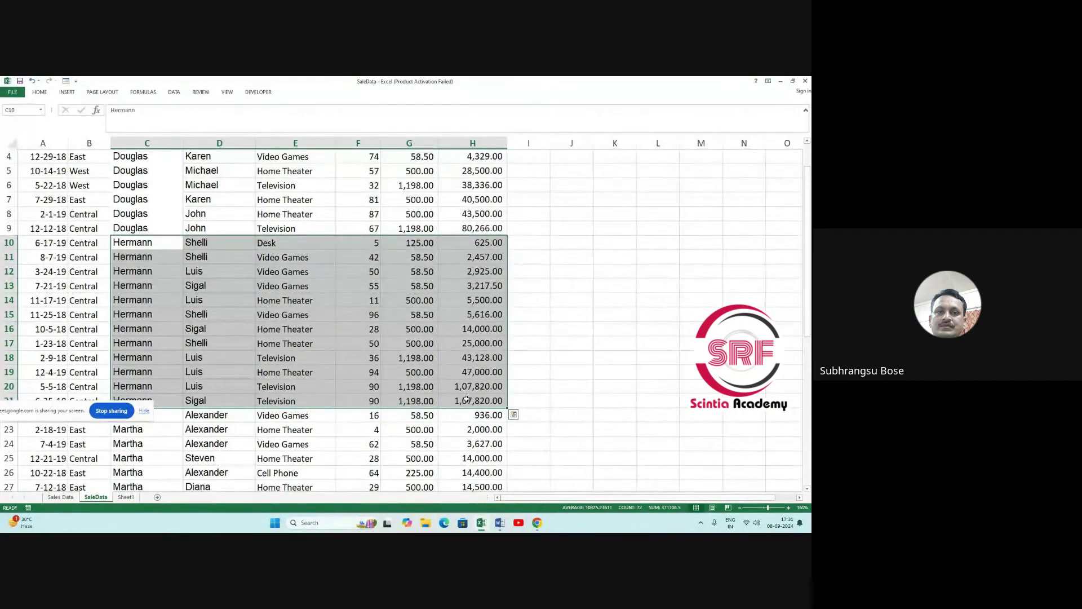
pyautogui.scroll(1, 451, 316)
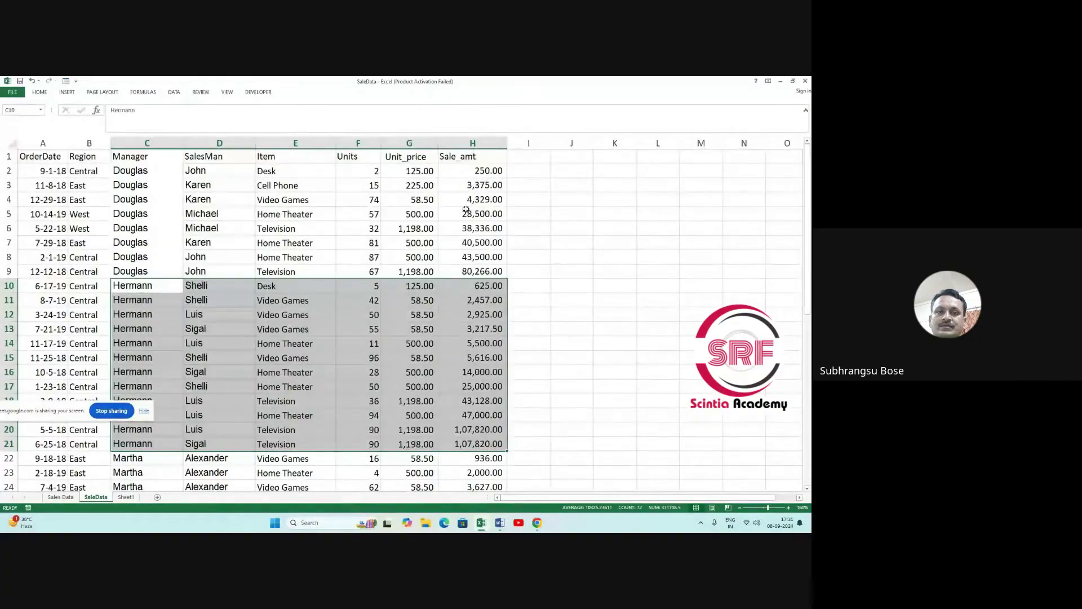
# Check the Sale_amt order within the first manager's rows C2:H9 and the third manager's rows C22:H29.
pyautogui.moveTo(145, 172); pyautogui.dragTo(469, 274)
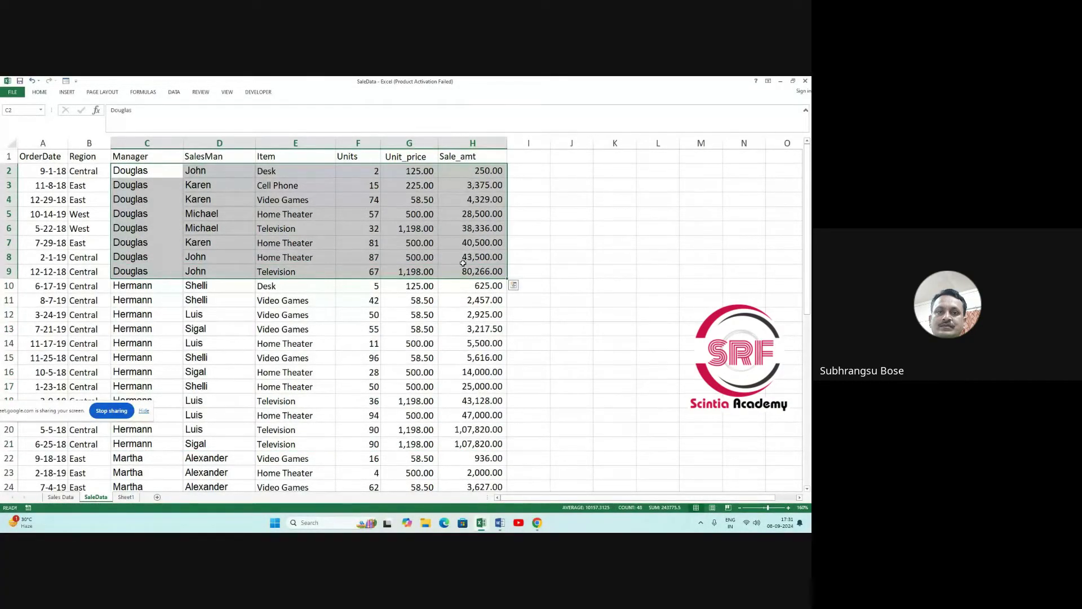
pyautogui.scroll(-3, 402, 273)
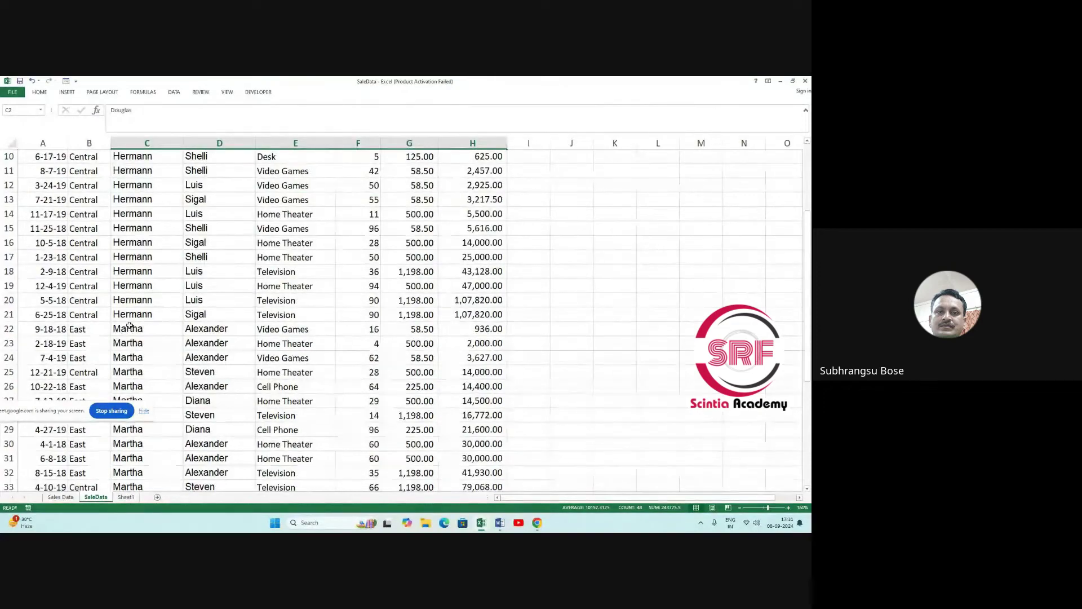
pyautogui.scroll(-1, 130, 329)
pyautogui.moveTo(130, 286); pyautogui.dragTo(475, 388)
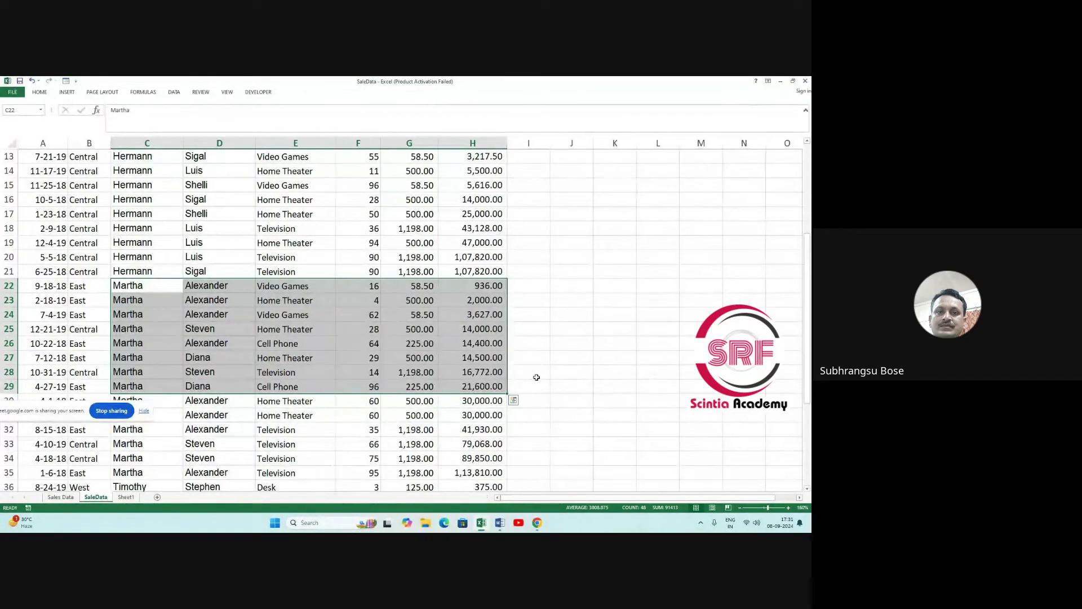
pyautogui.scroll(4, 505, 346)
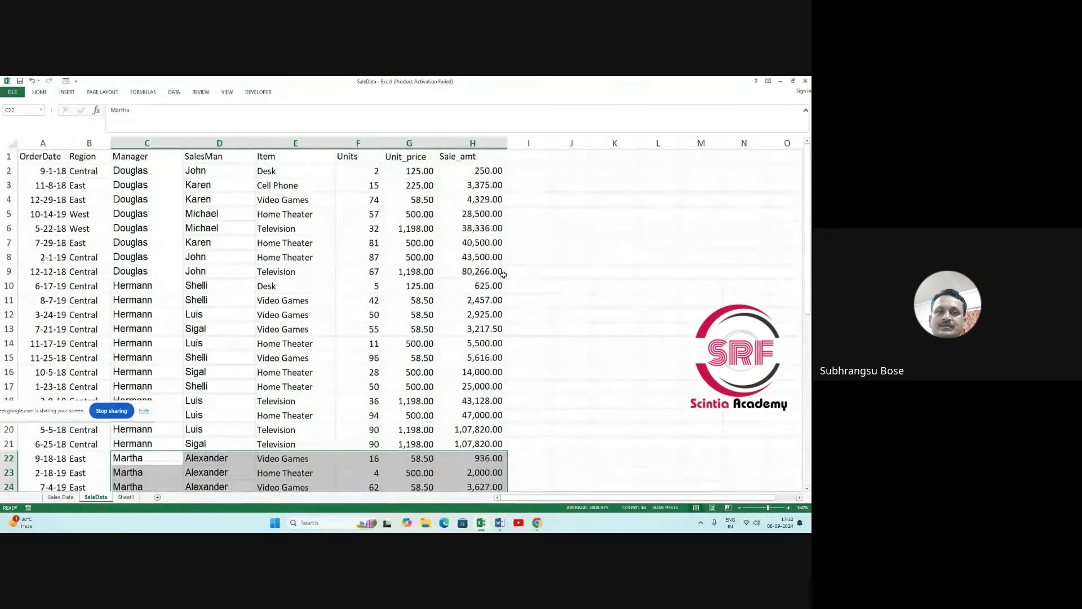
# Reopen the custom sort for the selected block C22:H29, delete both sort levels and confirm.
pyautogui.click(39, 93)
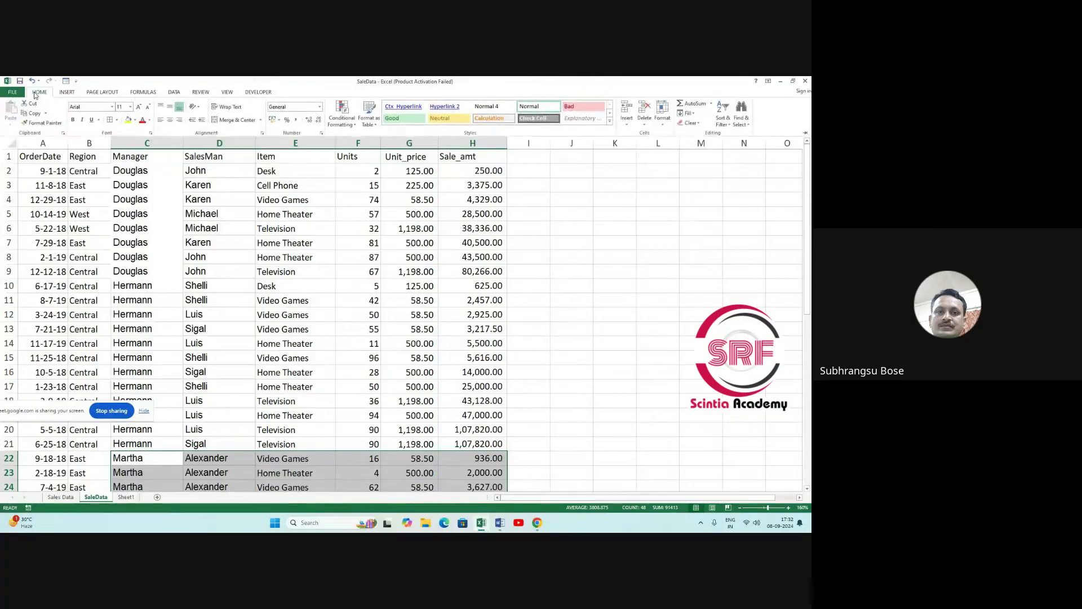
pyautogui.click(174, 92)
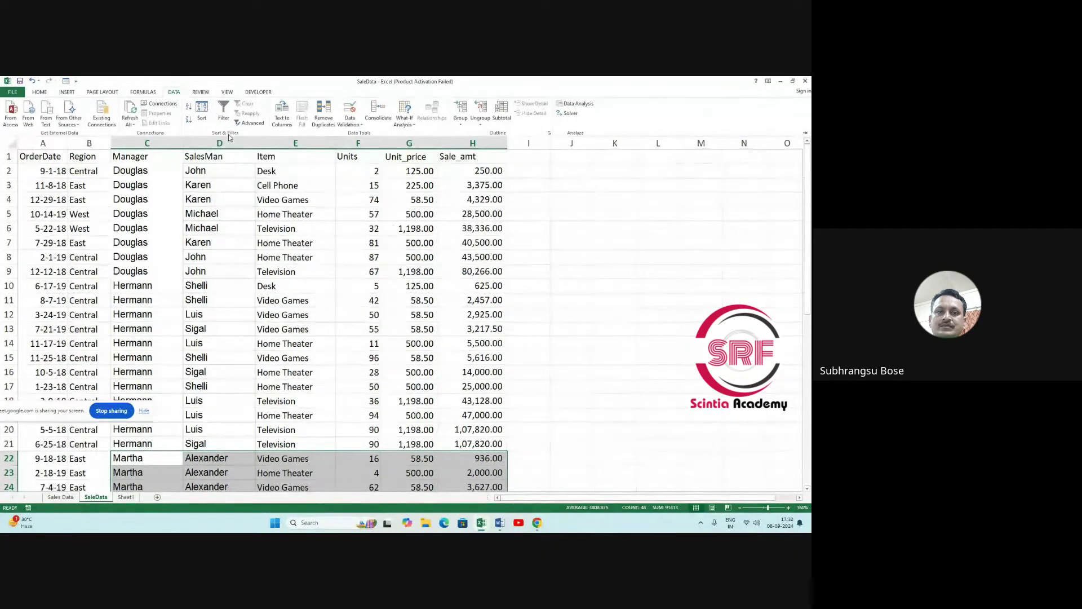
pyautogui.click(42, 93)
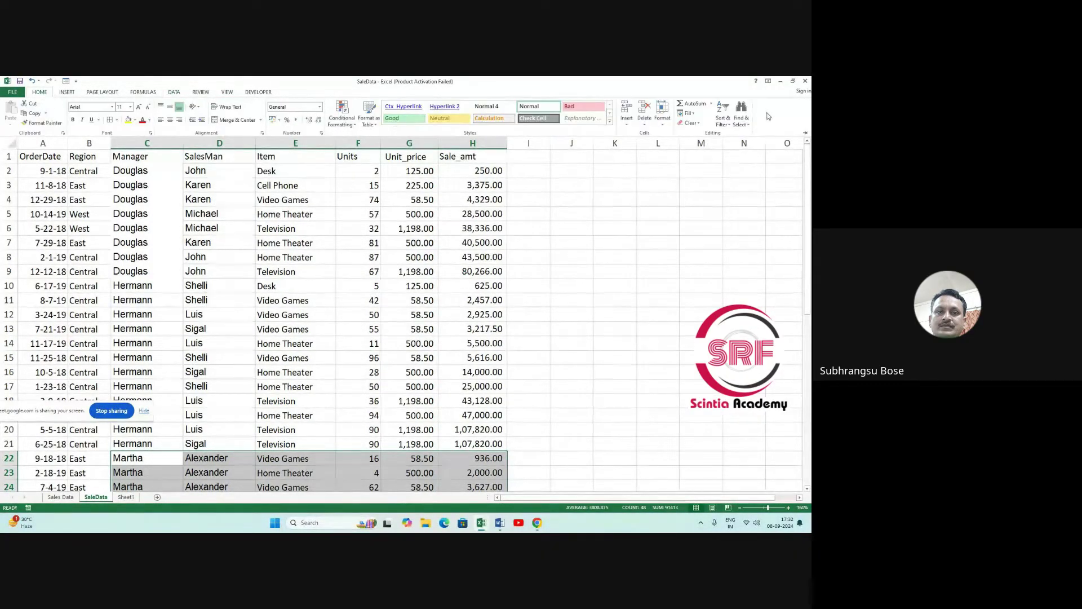
pyautogui.click(727, 121)
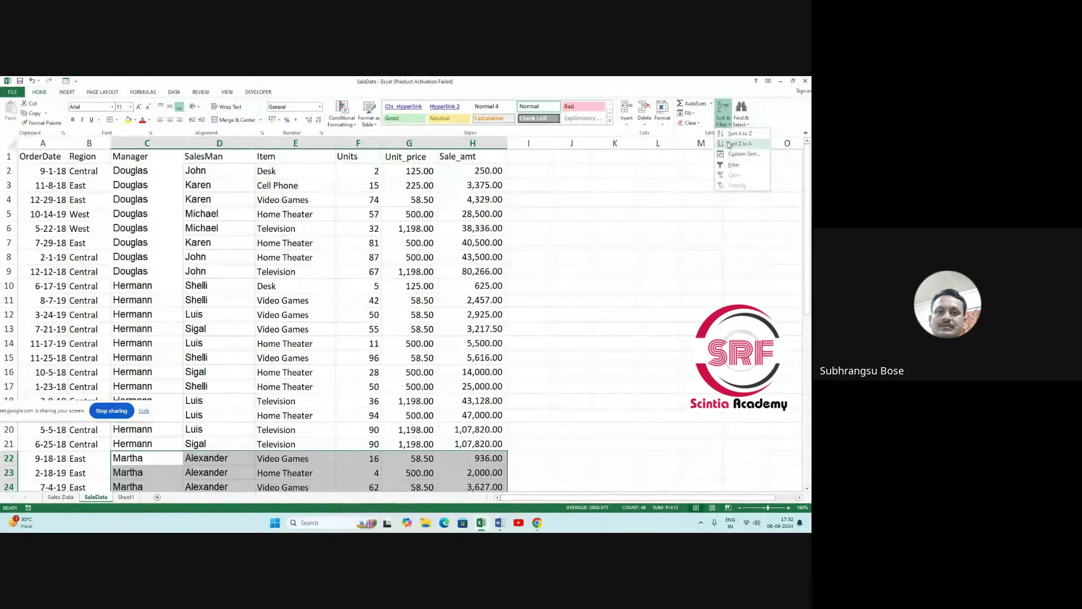
pyautogui.click(736, 155)
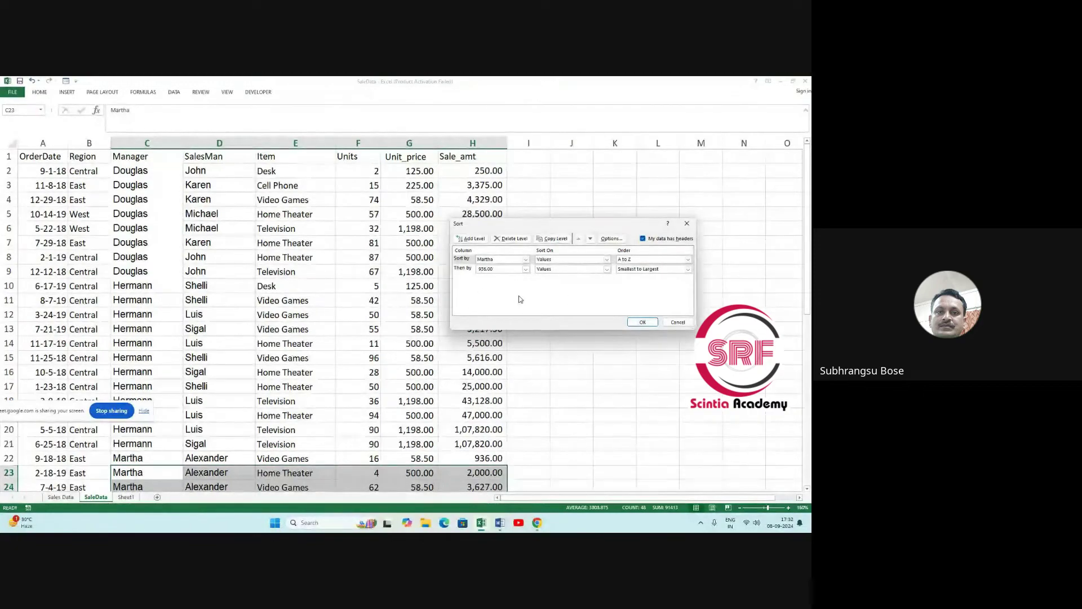
pyautogui.click(511, 238)
pyautogui.click(511, 238)
pyautogui.click(646, 322)
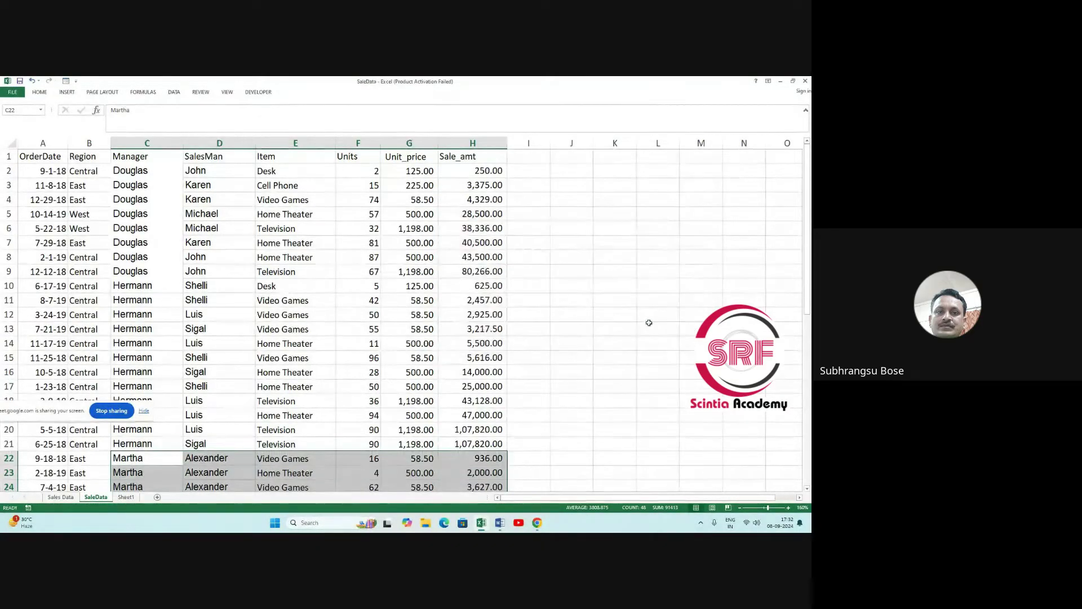
# Undo the custom sort, the filters and the earlier table changes, back to the unfiltered rows in OrderDate order.
pyautogui.scroll(-1, 450, 260)
pyautogui.scroll(1, 449, 260)
pyautogui.click(32, 81)
pyautogui.click(33, 81)
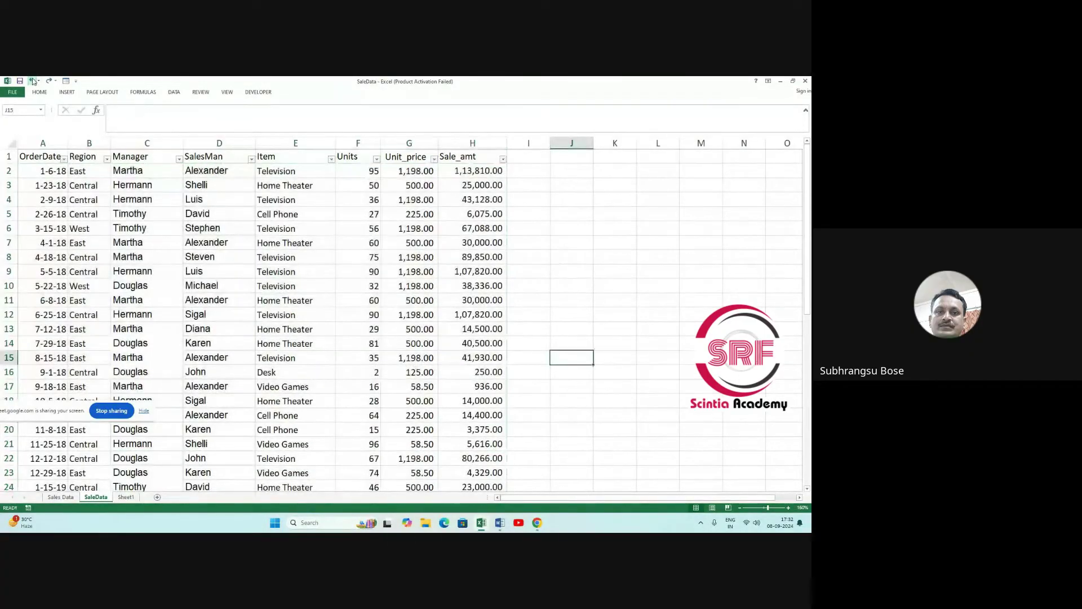
pyautogui.click(32, 81)
pyautogui.click(32, 81)
pyautogui.click(32, 80)
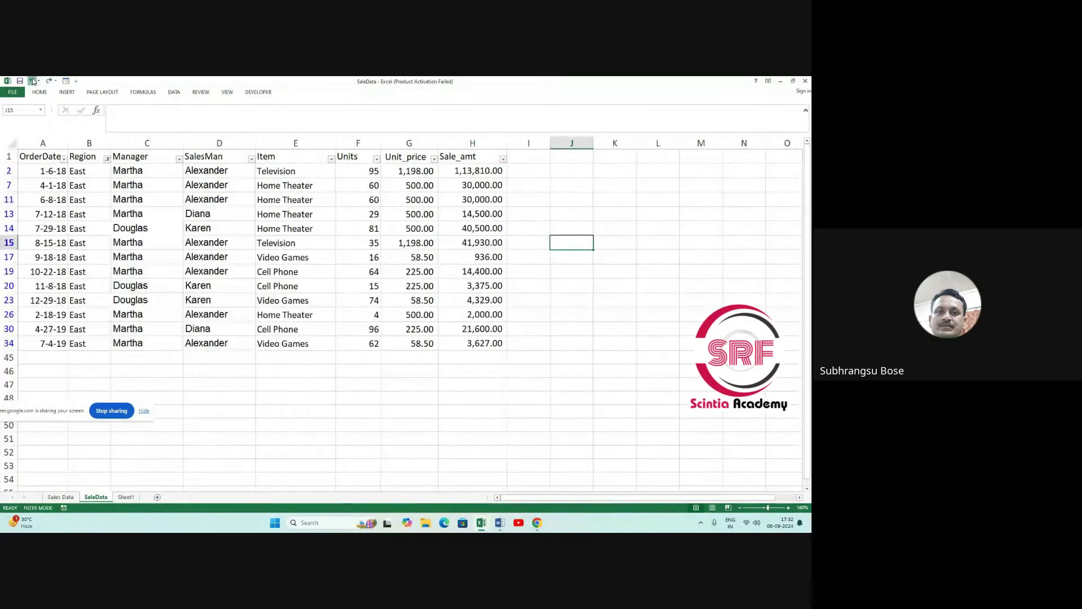
pyautogui.click(32, 80)
pyautogui.click(32, 81)
pyautogui.click(32, 80)
pyautogui.click(33, 81)
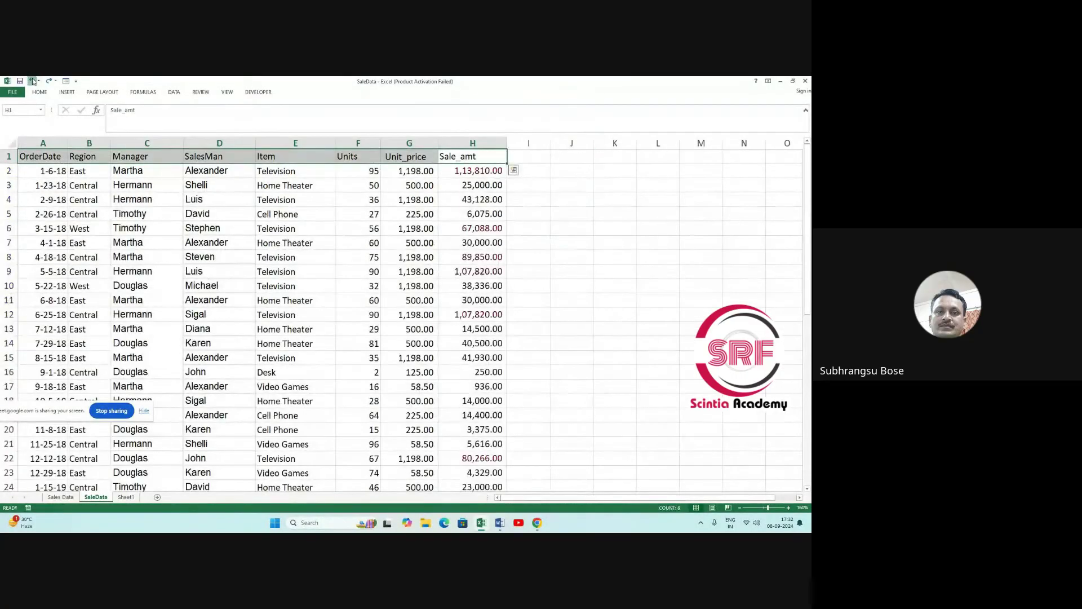
pyautogui.click(32, 81)
pyautogui.click(32, 81)
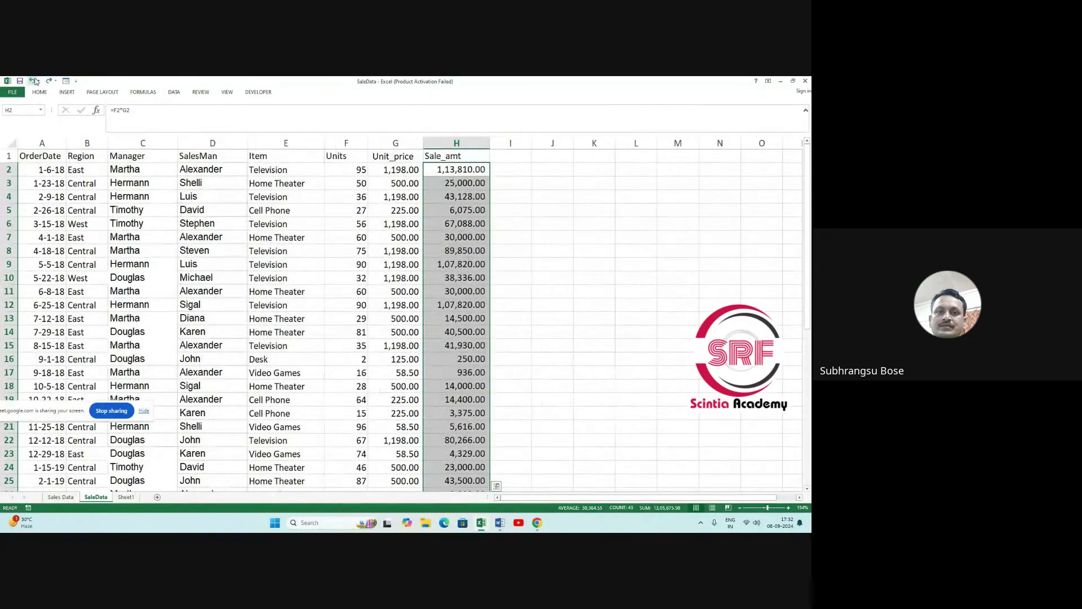
pyautogui.click(32, 80)
pyautogui.click(33, 81)
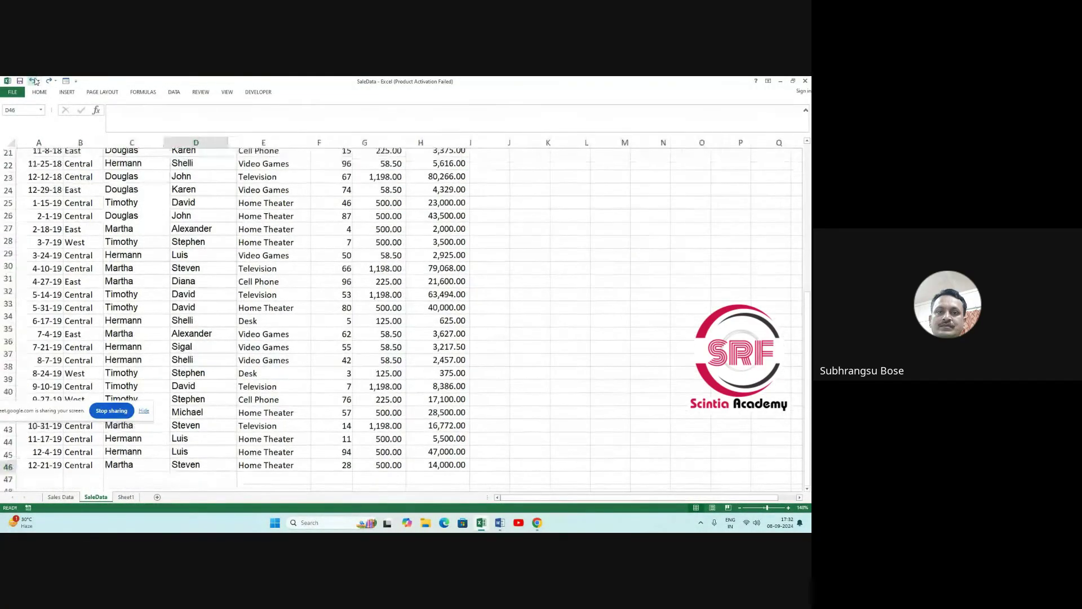
pyautogui.click(32, 81)
# Zoom the sheet to 150% and look through the restored sales table down to its last row.
pyautogui.scroll(7, 153, 223)
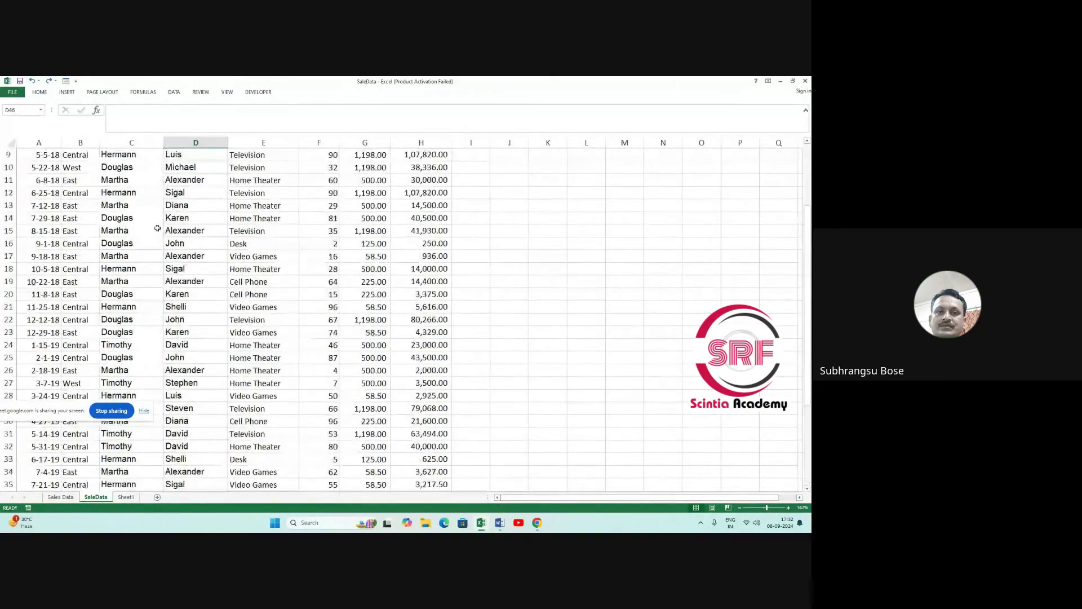
pyautogui.click(789, 508)
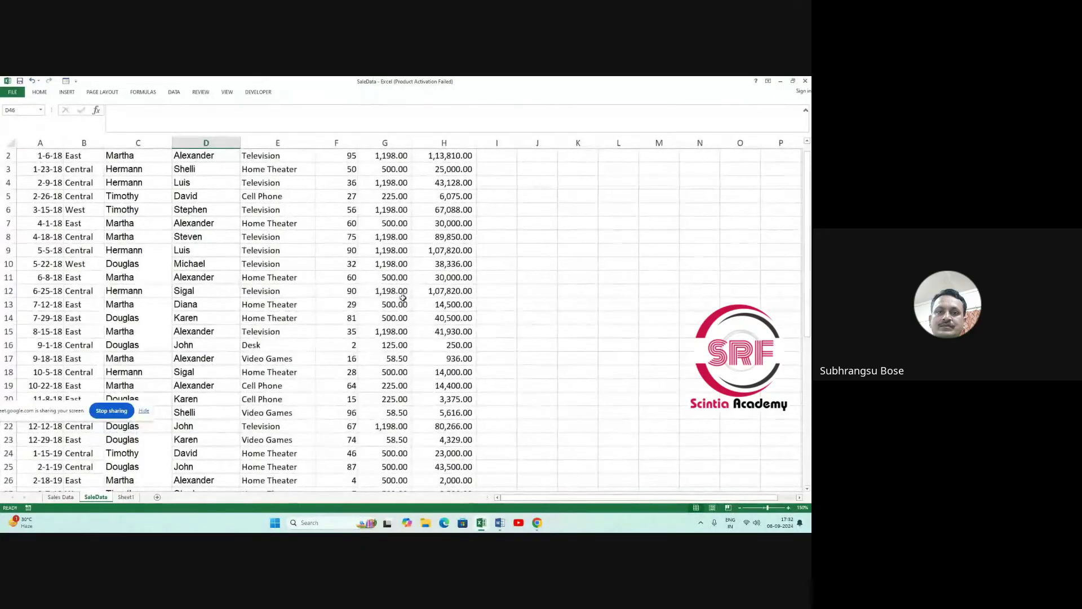
pyautogui.scroll(-3, 421, 320)
pyautogui.scroll(-5, 420, 321)
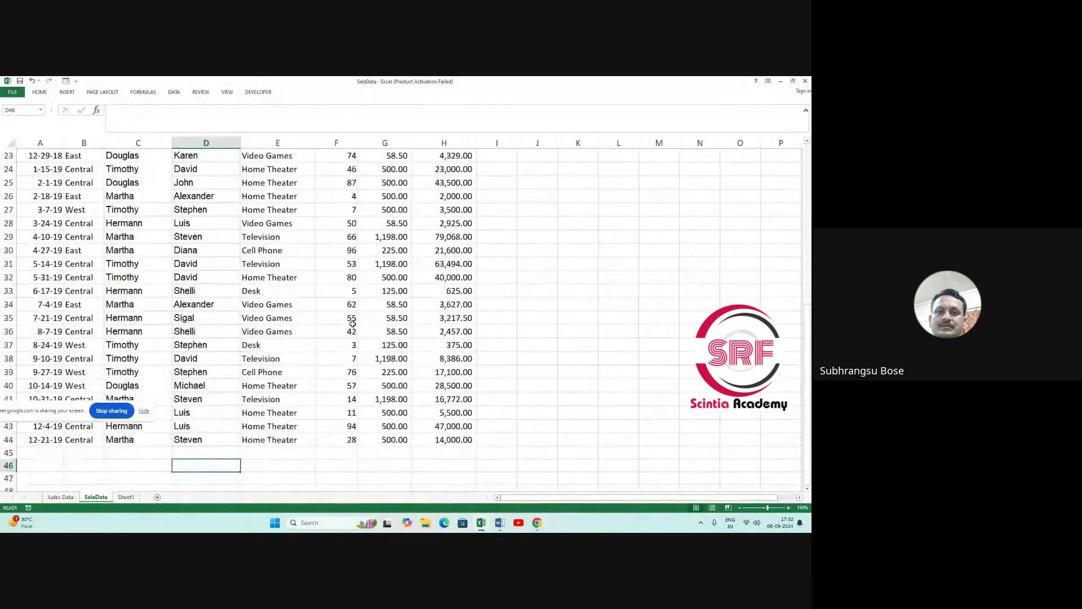
pyautogui.scroll(7, 344, 324)
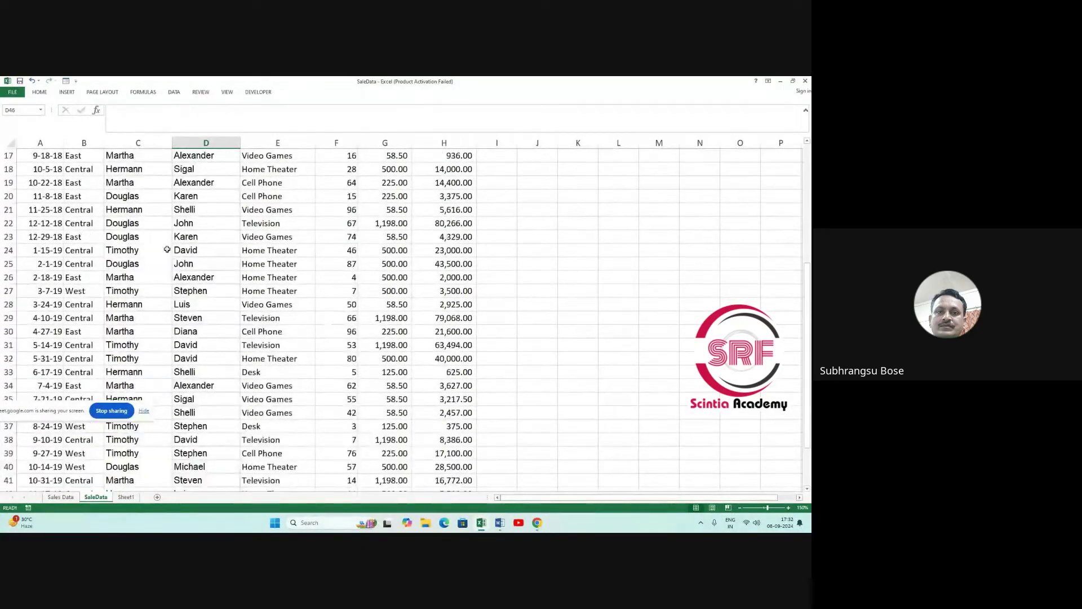
pyautogui.click(42, 93)
pyautogui.click(156, 167)
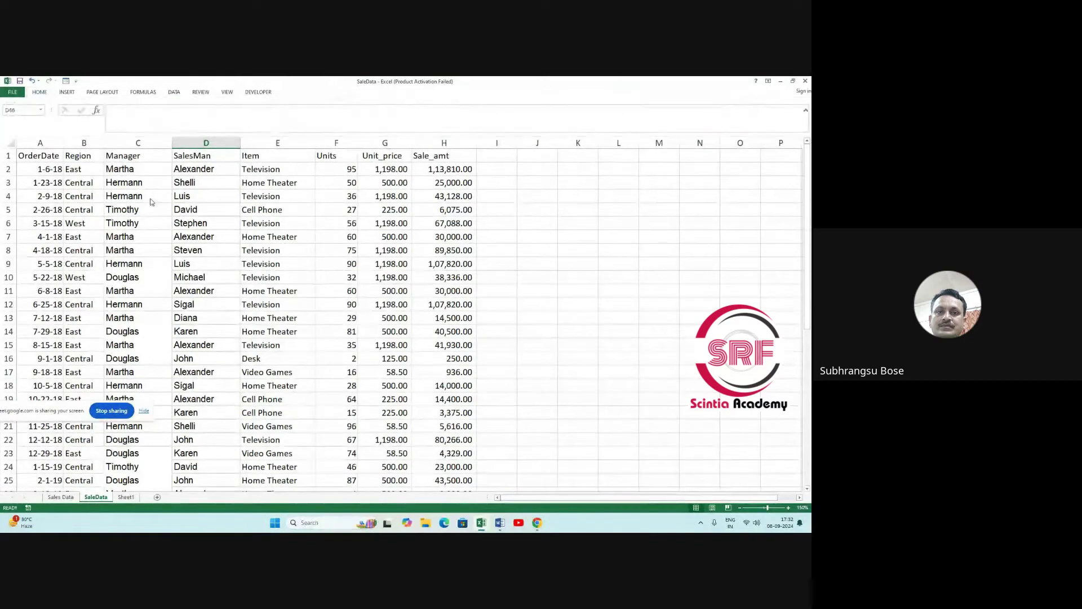
pyautogui.click(43, 94)
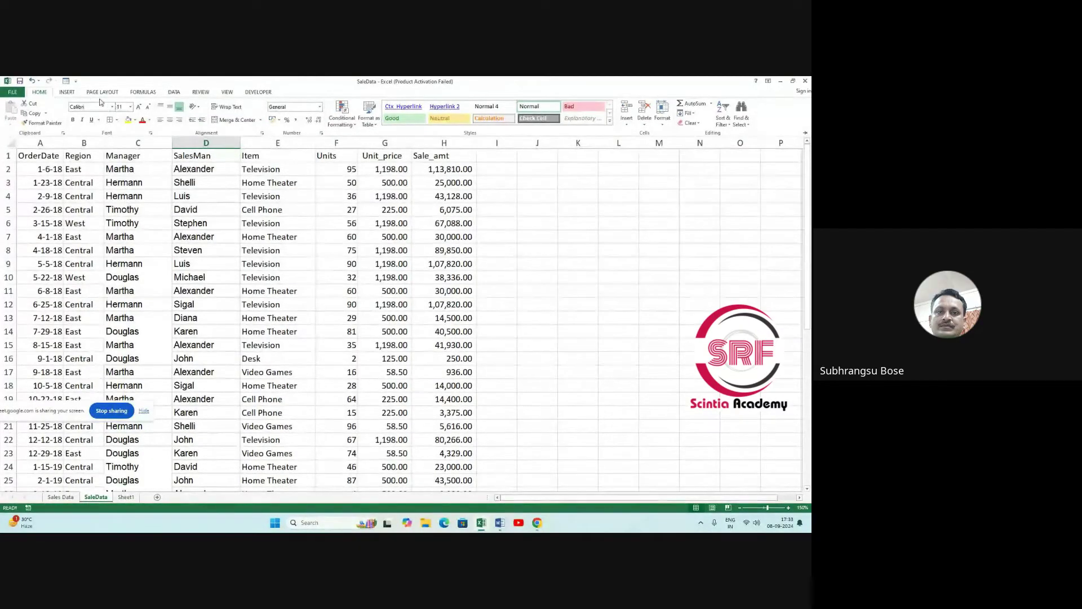
pyautogui.click(71, 92)
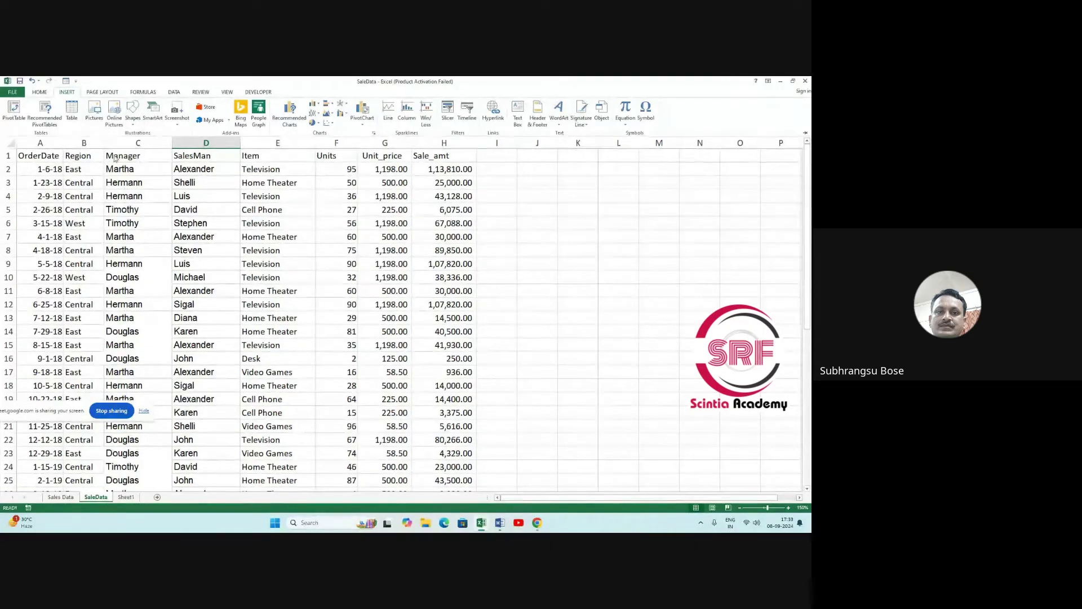
pyautogui.click(116, 193)
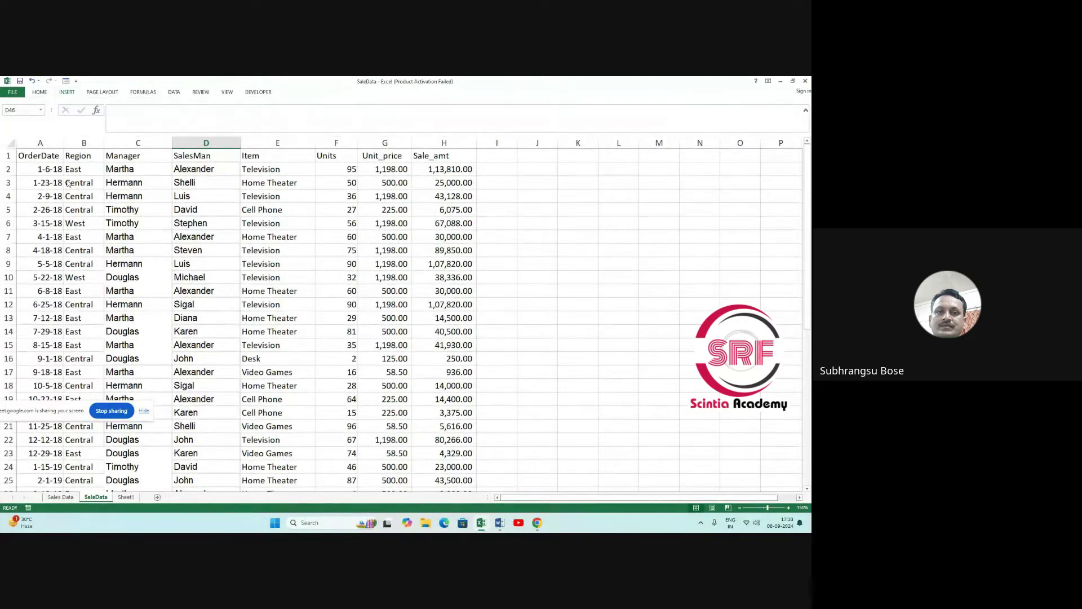
# Select the whole sales table A1:H44 with its headers and create a PivotTable from it on a new worksheet.
pyautogui.moveTo(39, 160); pyautogui.dragTo(460, 451)
pyautogui.scroll(7, 135, 230)
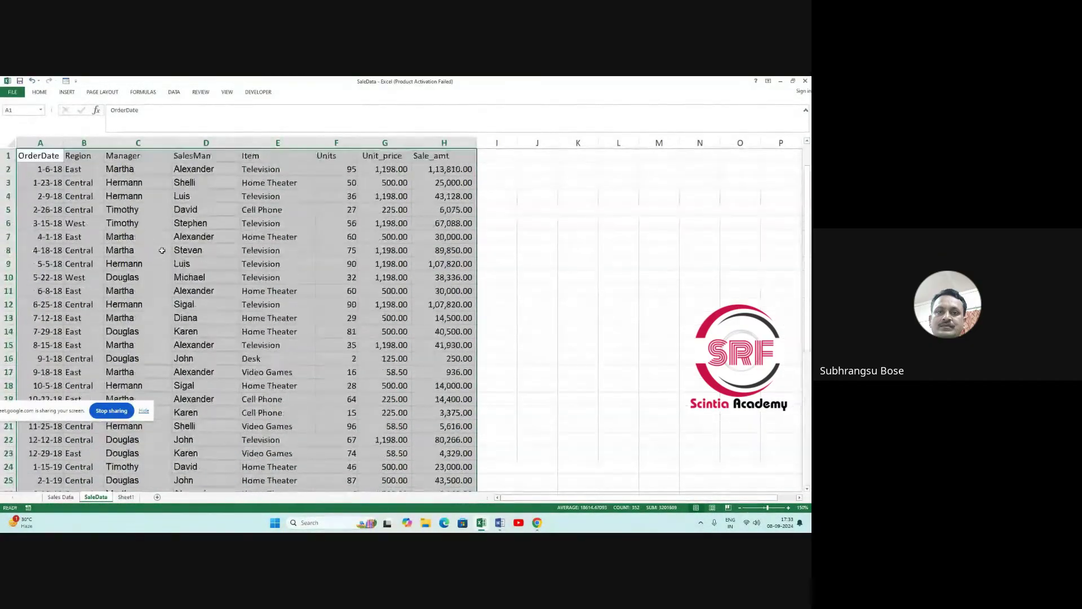
pyautogui.click(41, 93)
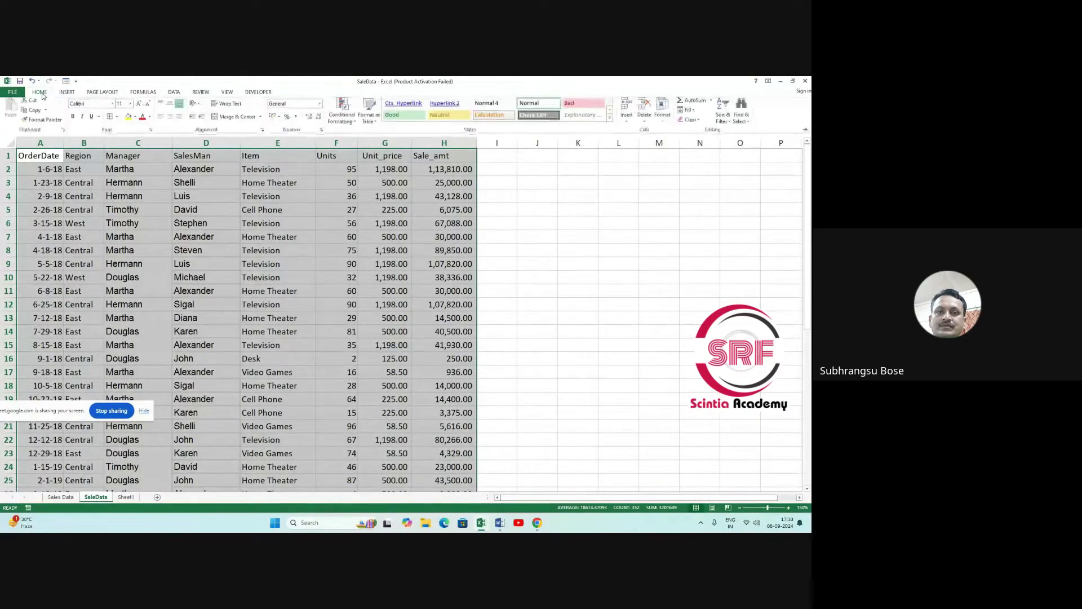
pyautogui.click(66, 93)
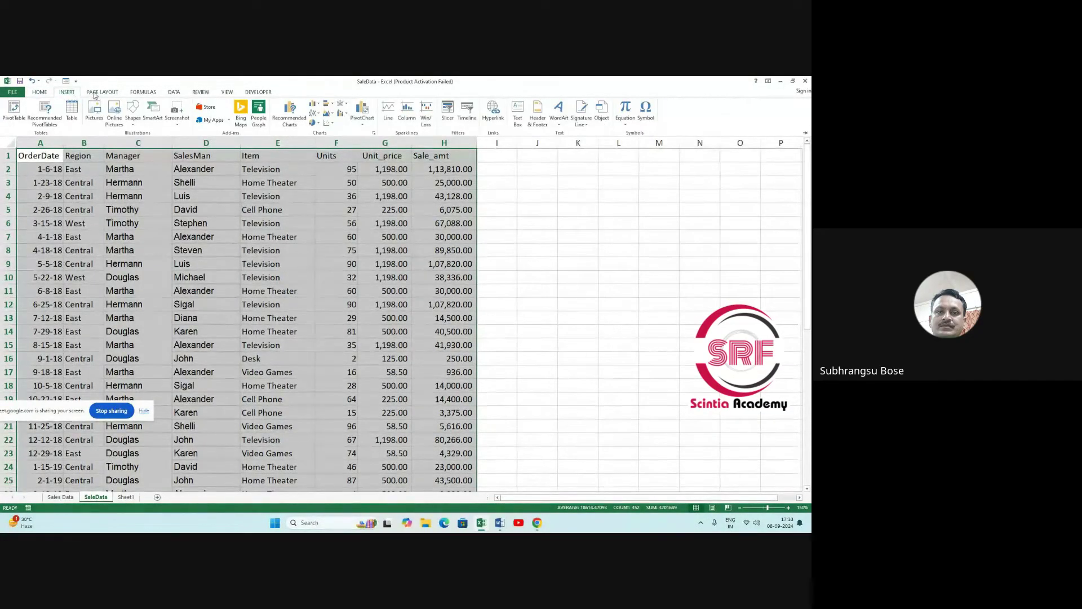
pyautogui.click(14, 111)
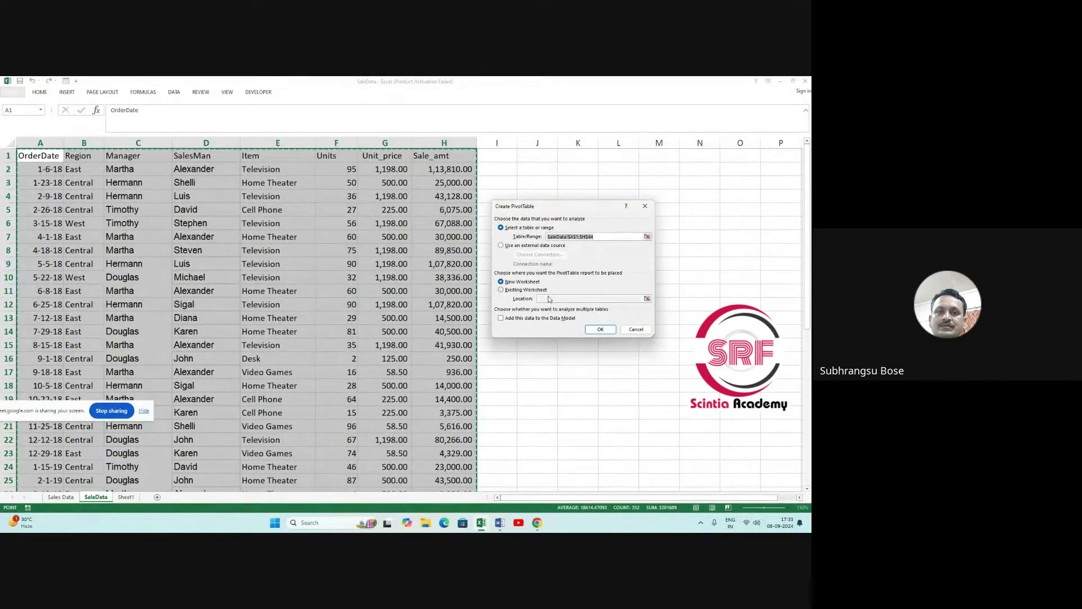
pyautogui.click(601, 330)
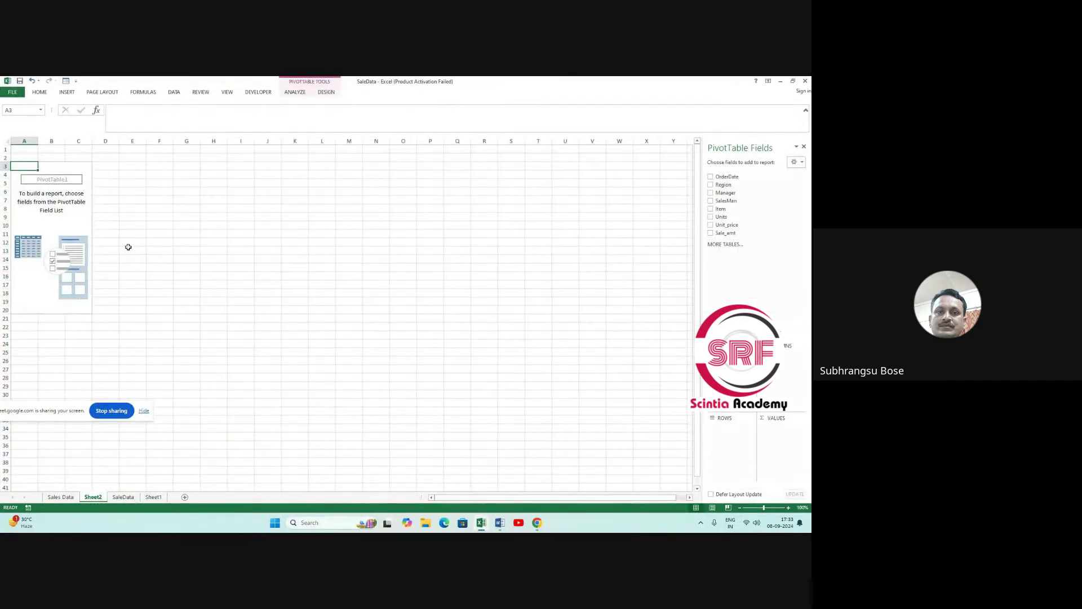
# Add Sale_amt as the summed value and SalesMan as the rows of the PivotTable, and check the first few salesmen's totals.
pyautogui.click(62, 207)
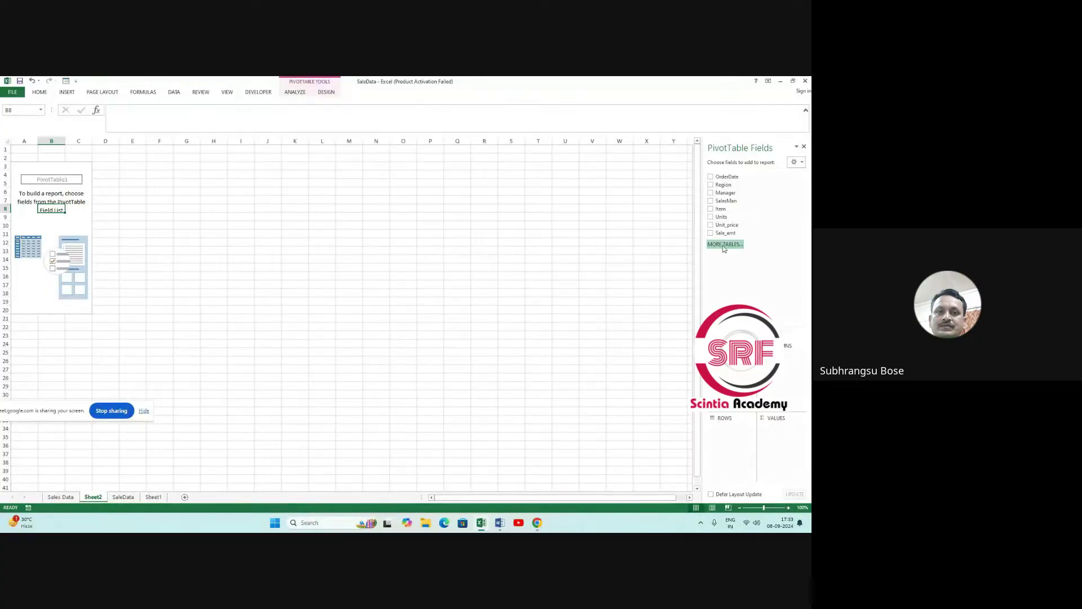
pyautogui.click(711, 233)
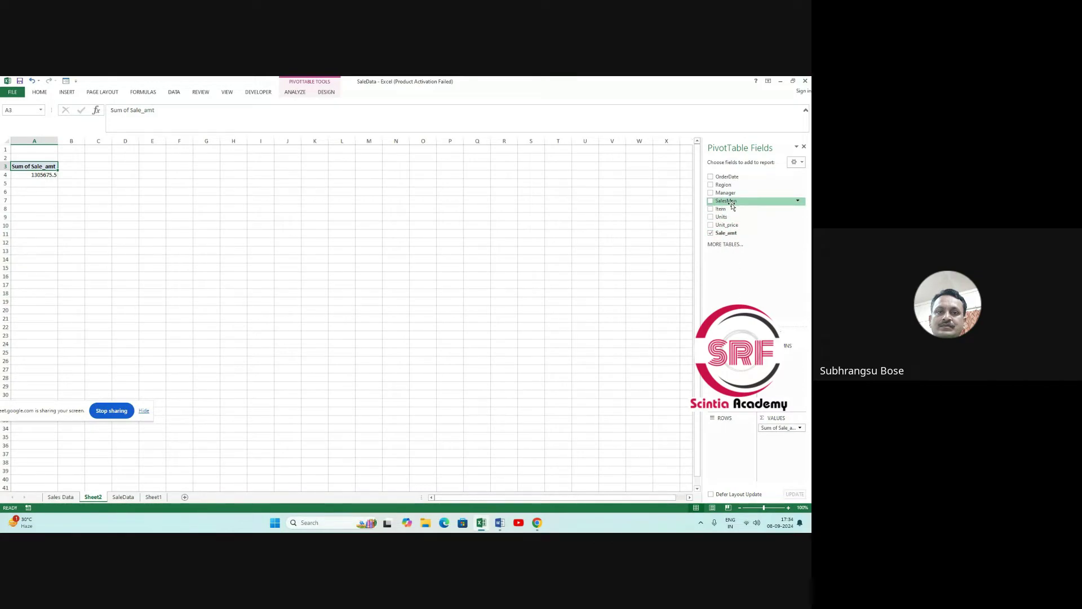
pyautogui.moveTo(729, 203); pyautogui.dragTo(724, 432)
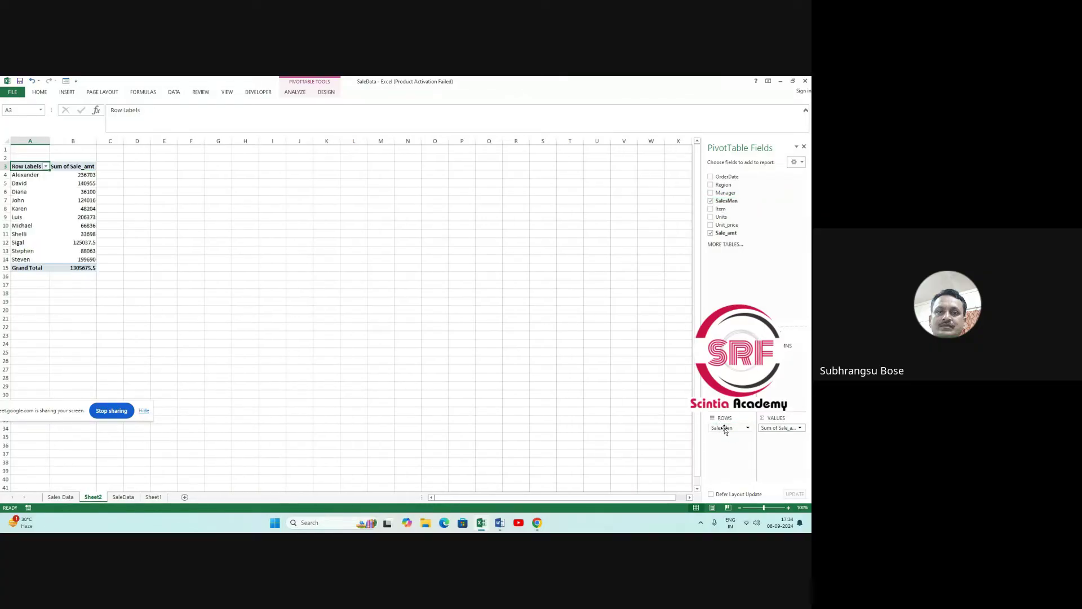
pyautogui.click(77, 177)
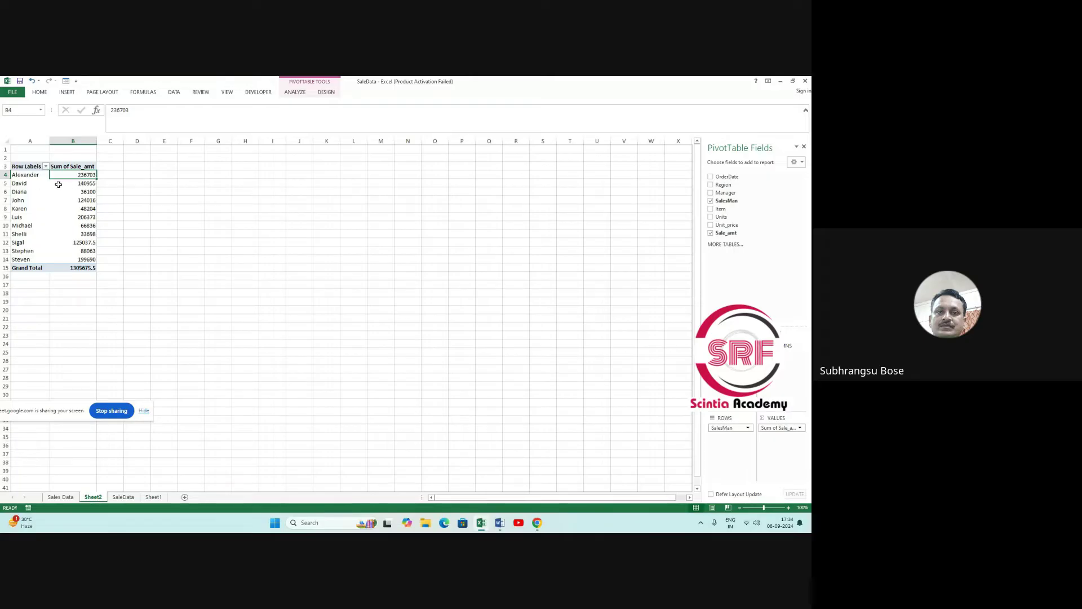
pyautogui.click(77, 185)
pyautogui.click(72, 193)
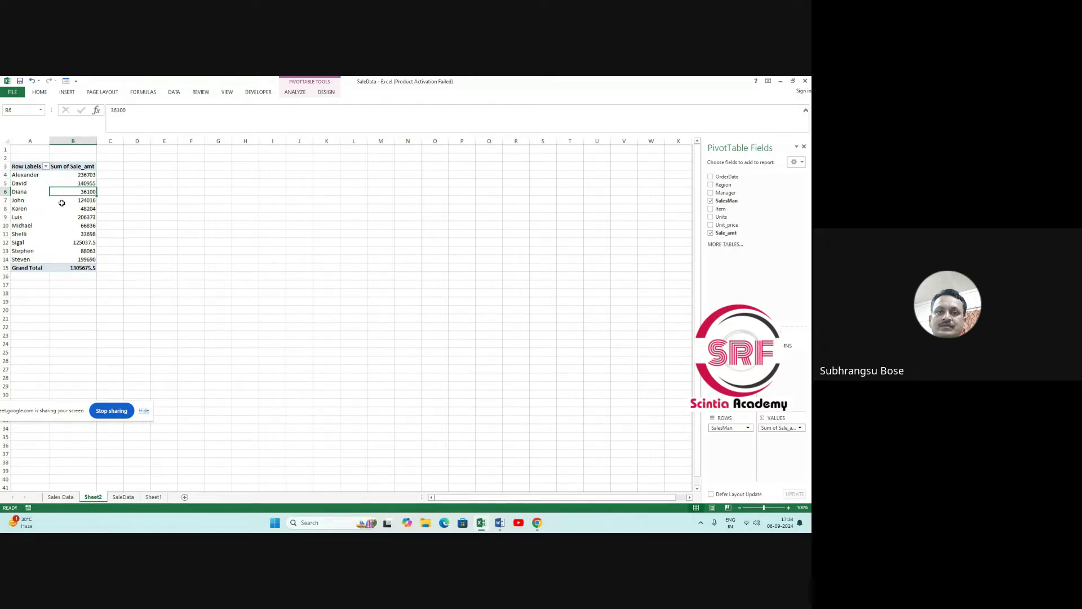
pyautogui.click(66, 202)
pyautogui.click(194, 234)
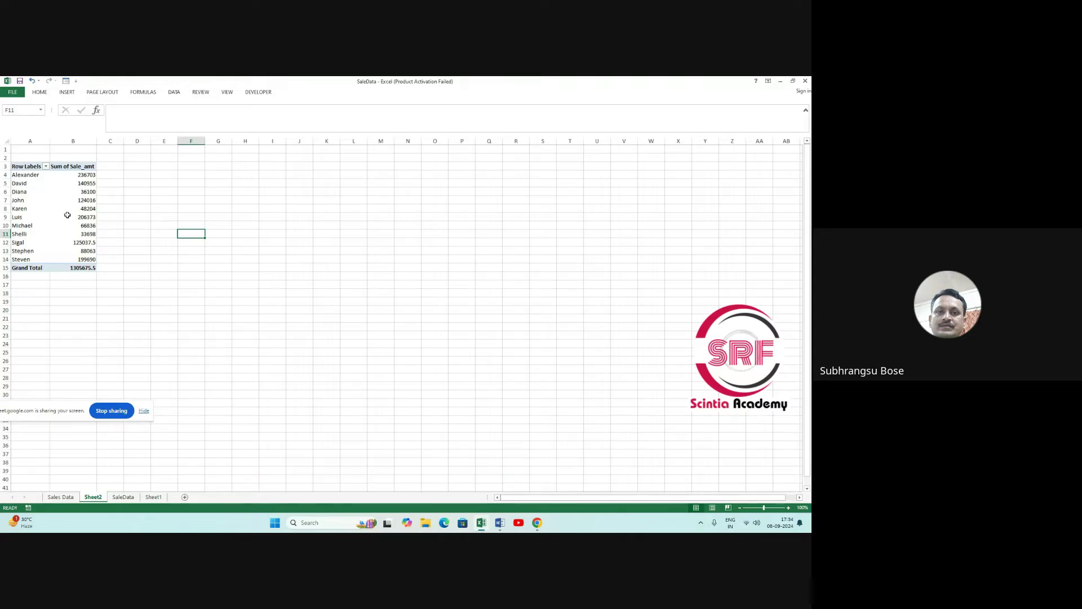
# Undo the SalesMan placement, add SalesMan to the rows again and place the Item field in the columns.
pyautogui.click(32, 80)
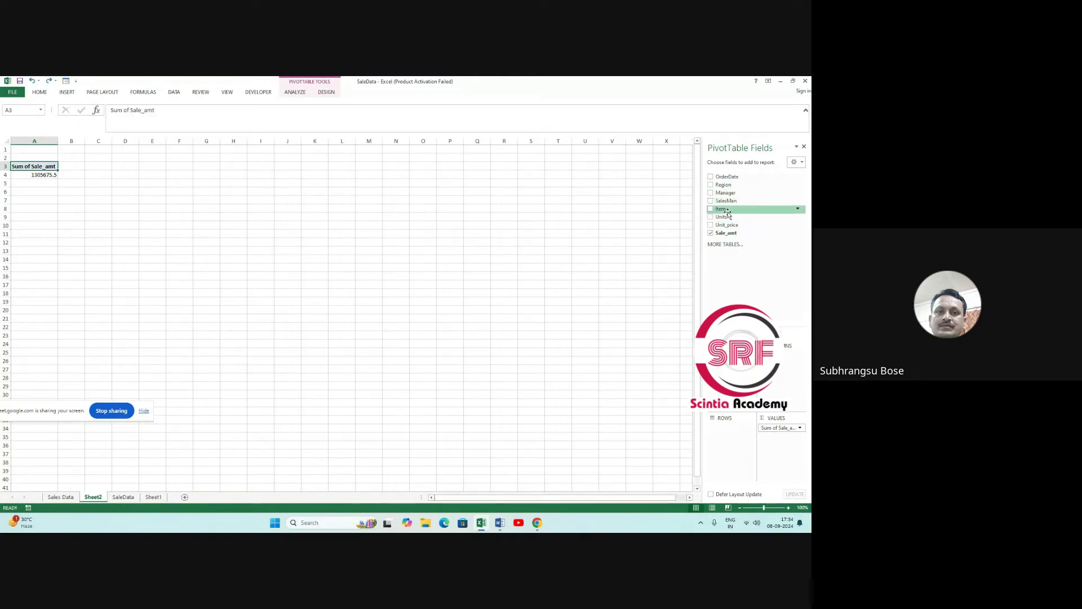
pyautogui.moveTo(727, 205); pyautogui.dragTo(719, 430)
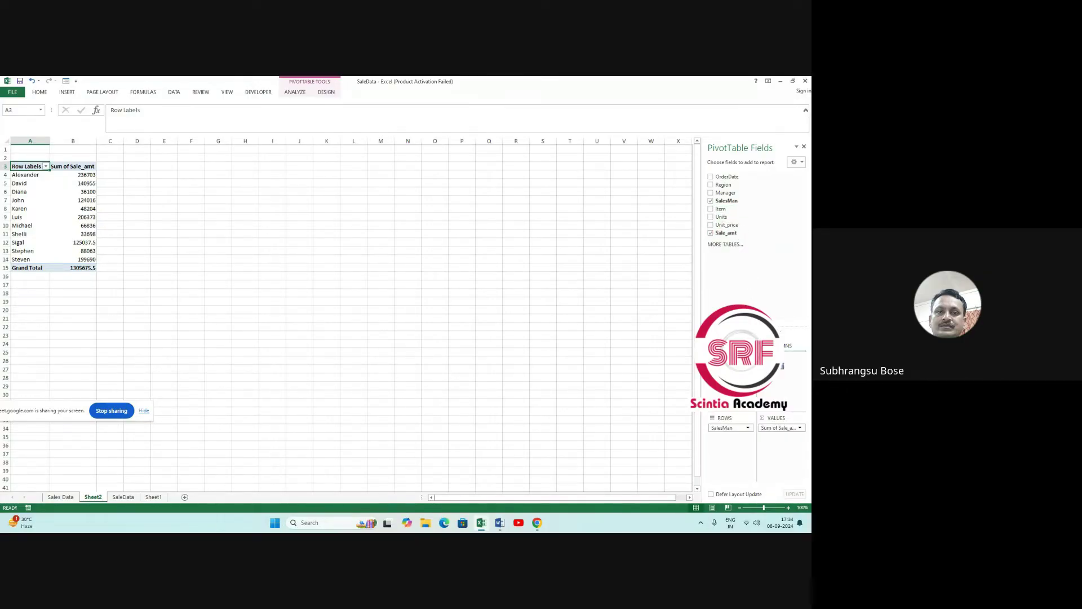
pyautogui.moveTo(721, 208); pyautogui.dragTo(777, 361)
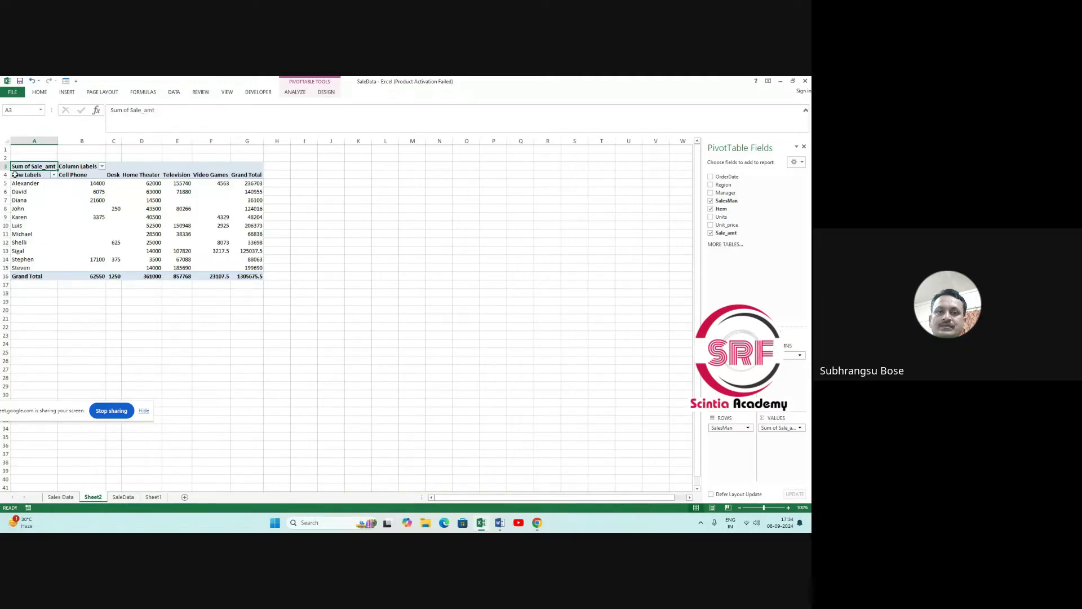
# Examine the first salesman's amounts under the Cell Phone, Home Theater and Television columns and his grand total.
pyautogui.click(30, 184)
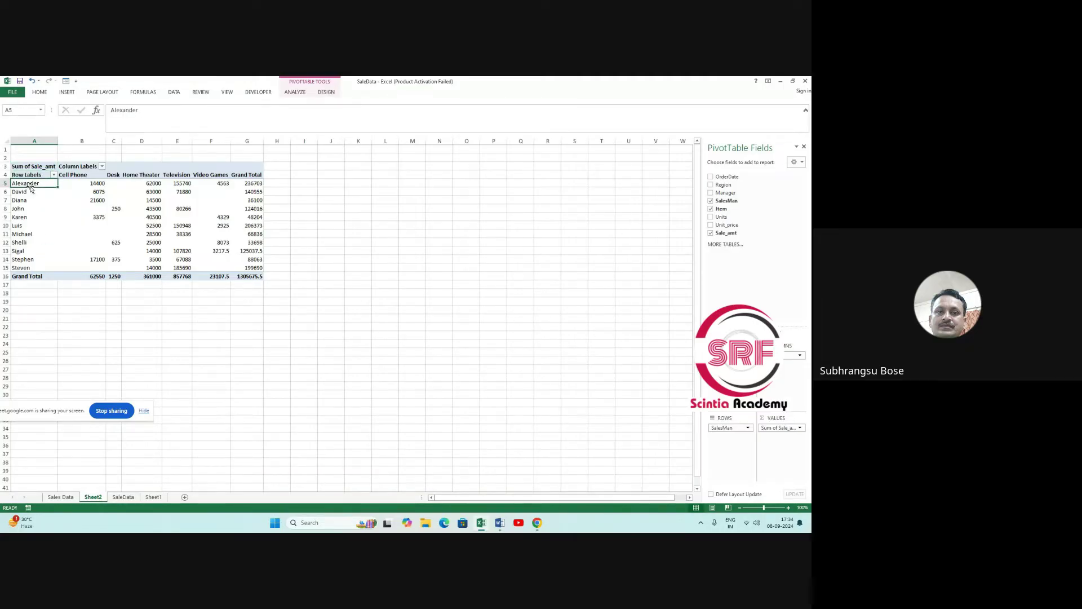
pyautogui.click(145, 176)
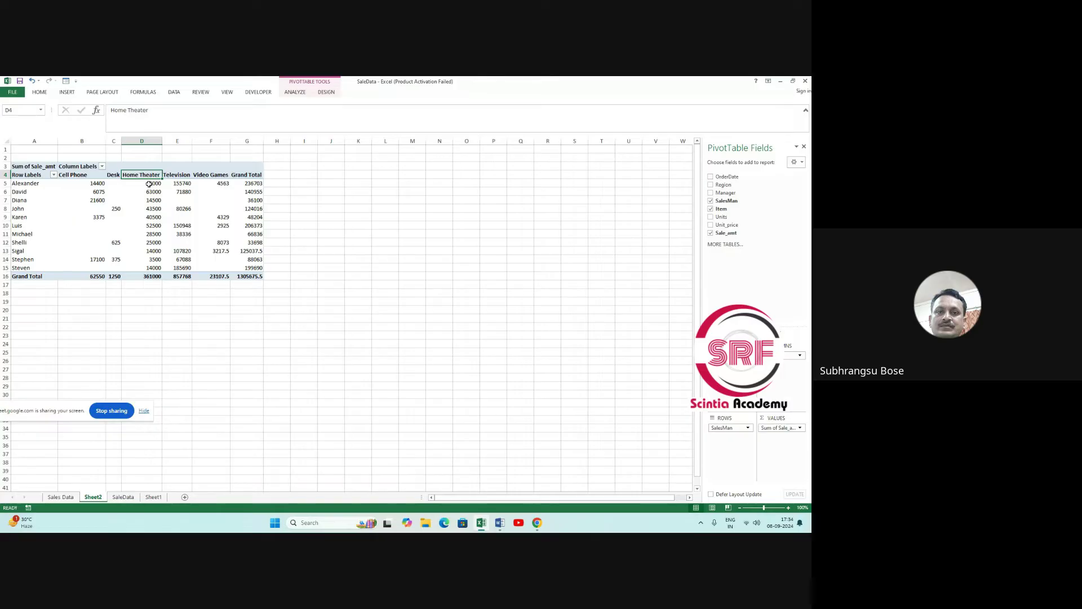
pyautogui.click(148, 184)
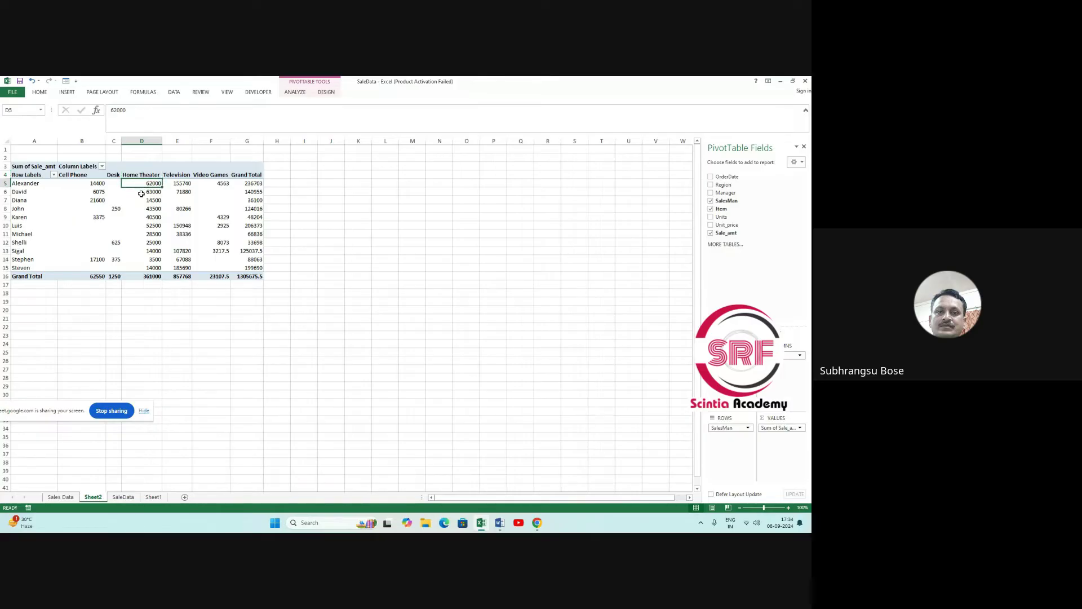
pyautogui.click(82, 172)
pyautogui.click(26, 183)
pyautogui.click(85, 184)
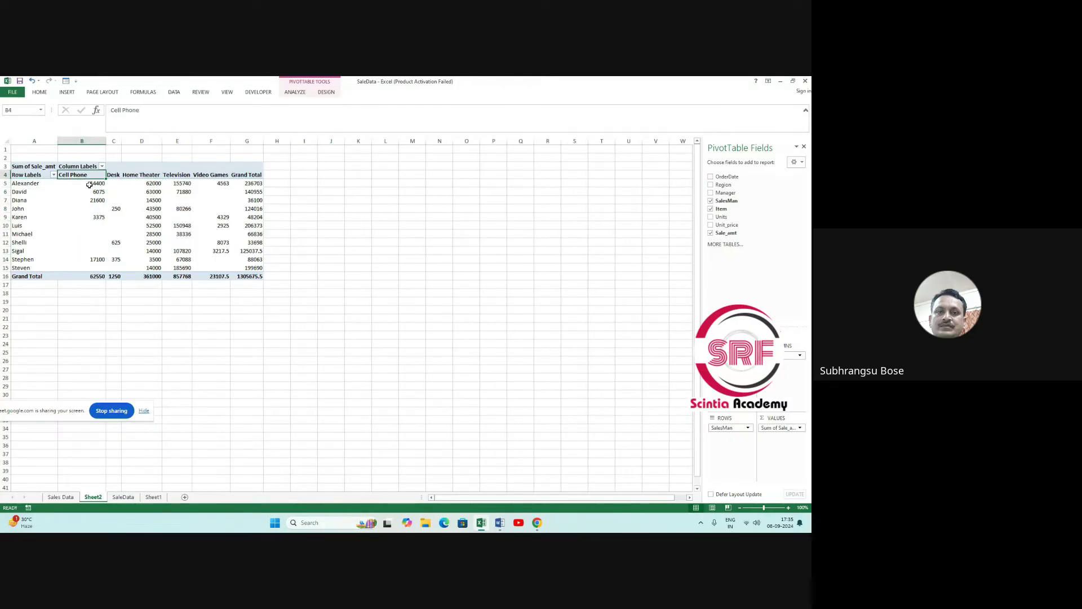
pyautogui.click(175, 185)
pyautogui.click(258, 186)
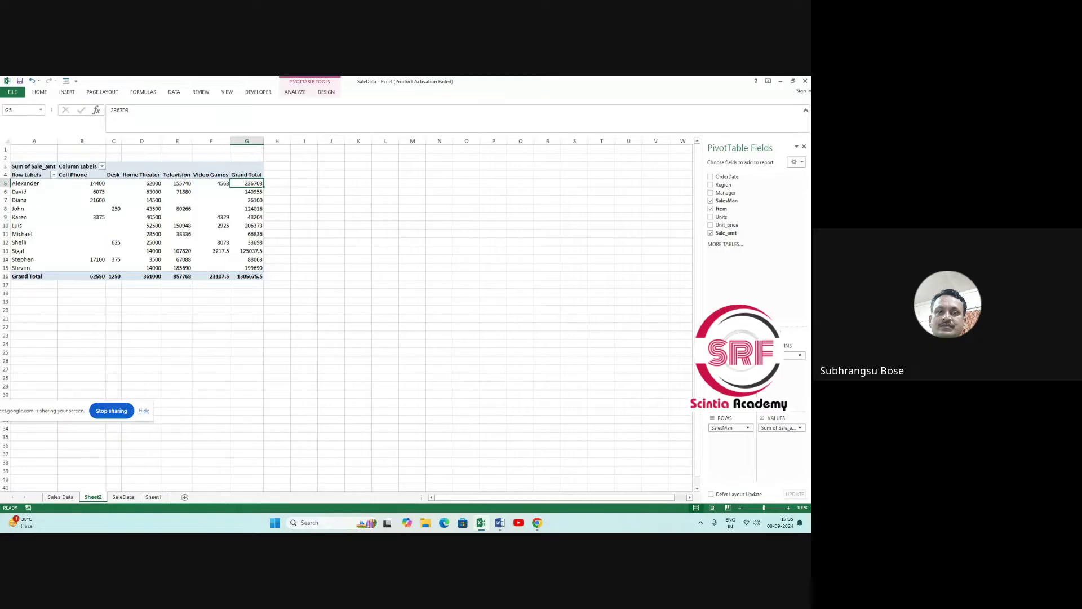
# Try the Item field nested beneath SalesMan in the rows, look through the grouped list and undo the move.
pyautogui.moveTo(777, 383); pyautogui.dragTo(720, 440)
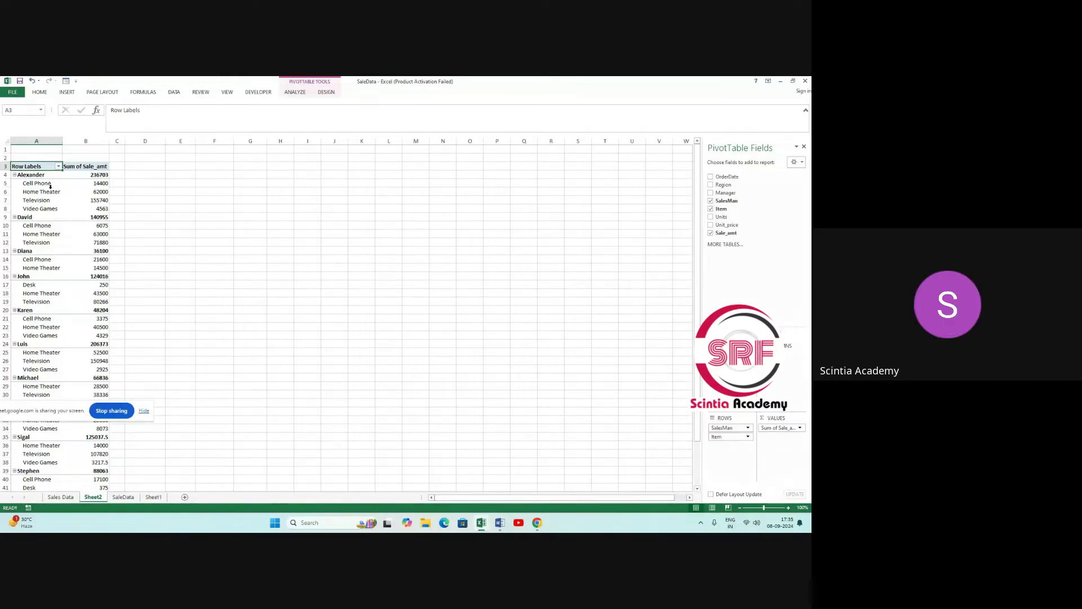
pyautogui.scroll(-8, 60, 193)
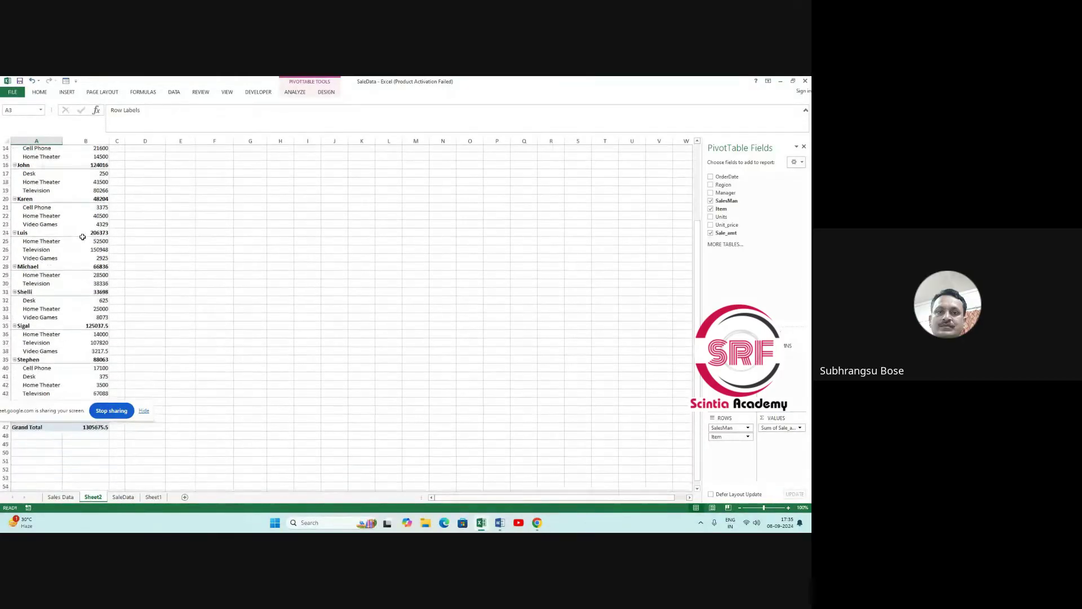
pyautogui.scroll(8, 71, 322)
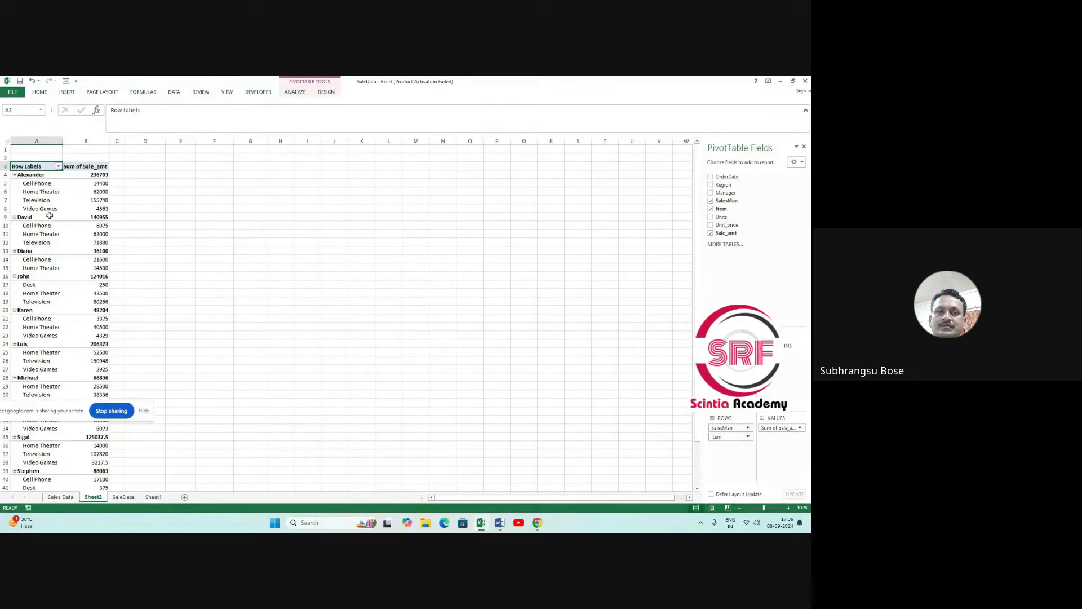
pyautogui.click(31, 82)
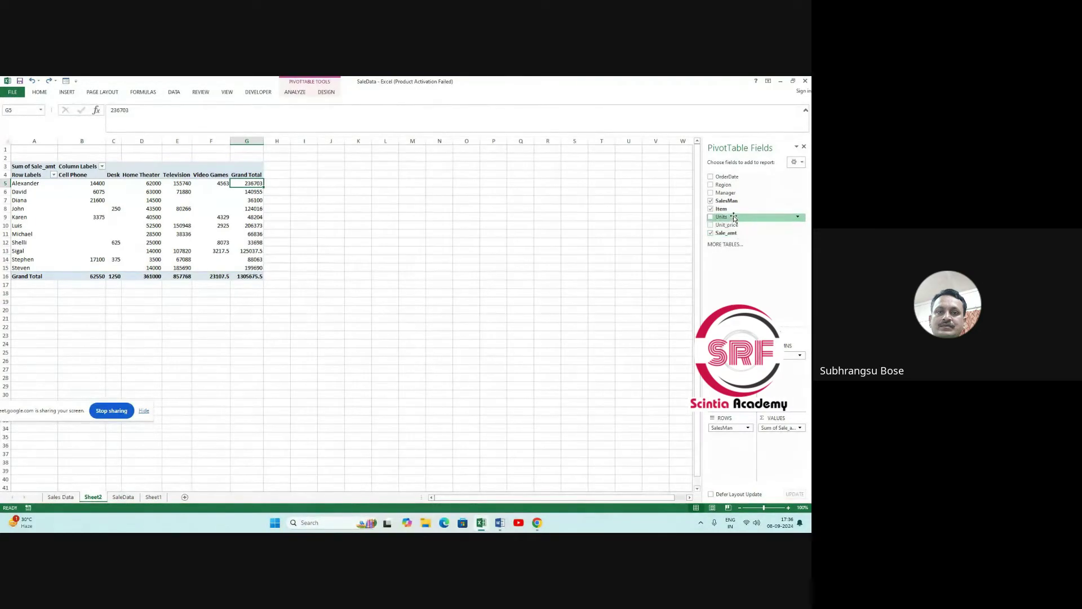
# Add the Region field to the PivotTable's columns beneath Item, splitting each item by region.
pyautogui.click(728, 187)
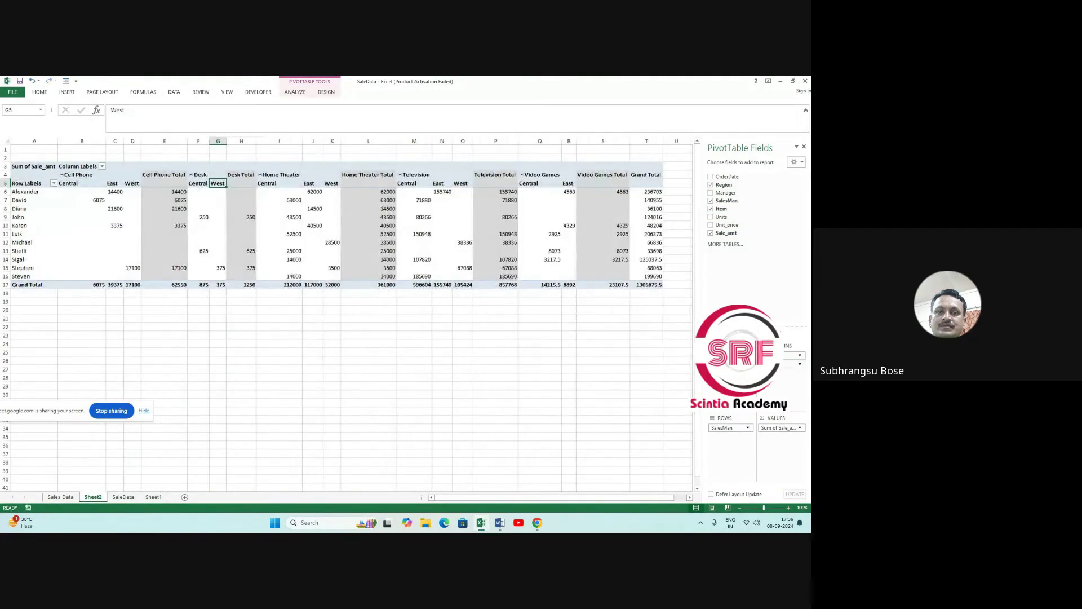
pyautogui.click(195, 355)
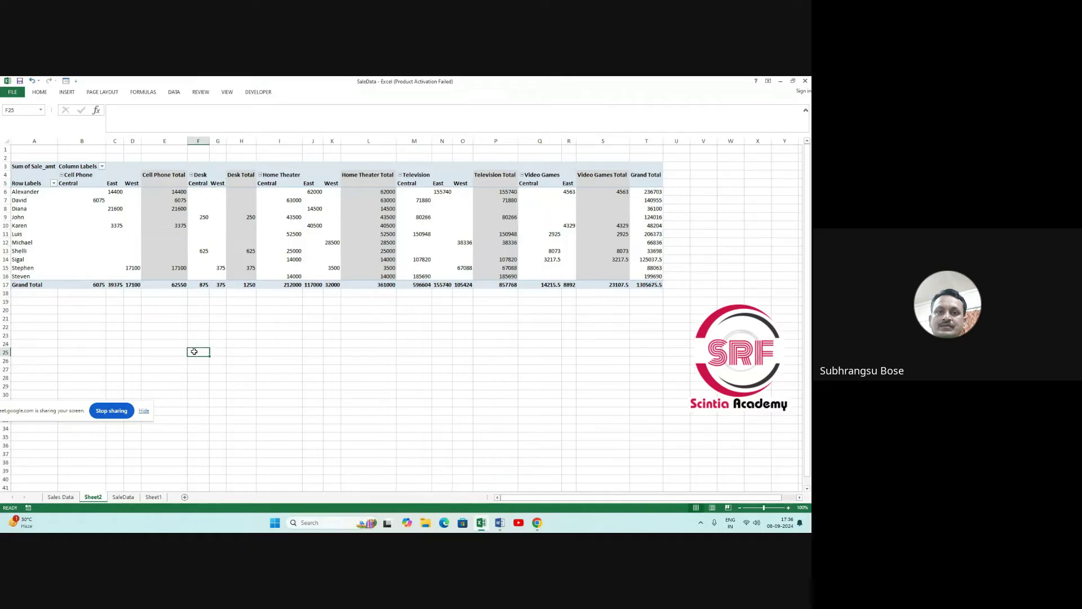
# Examine the first salesman's region-wise amounts under Cell Phone, Desk and Home Theater, including the Cell Phone Total column.
pyautogui.click(160, 182)
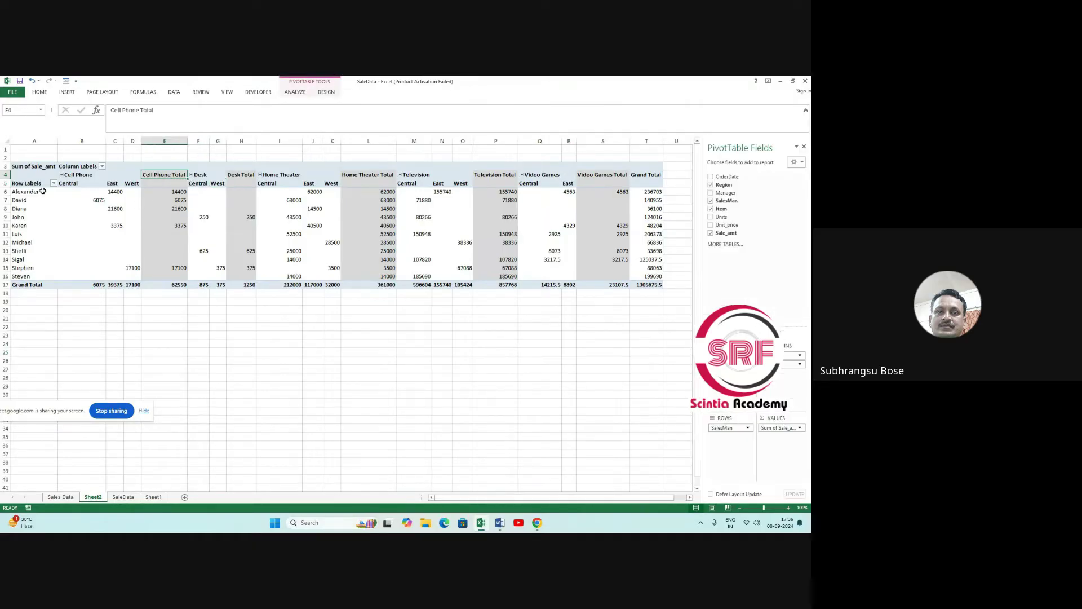
pyautogui.click(32, 193)
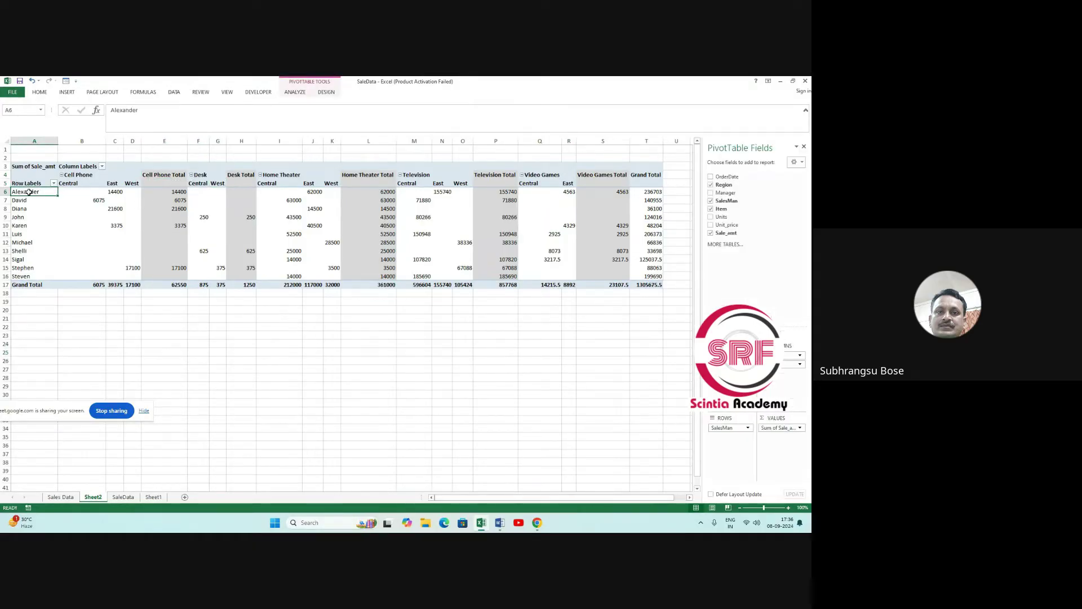
pyautogui.click(120, 192)
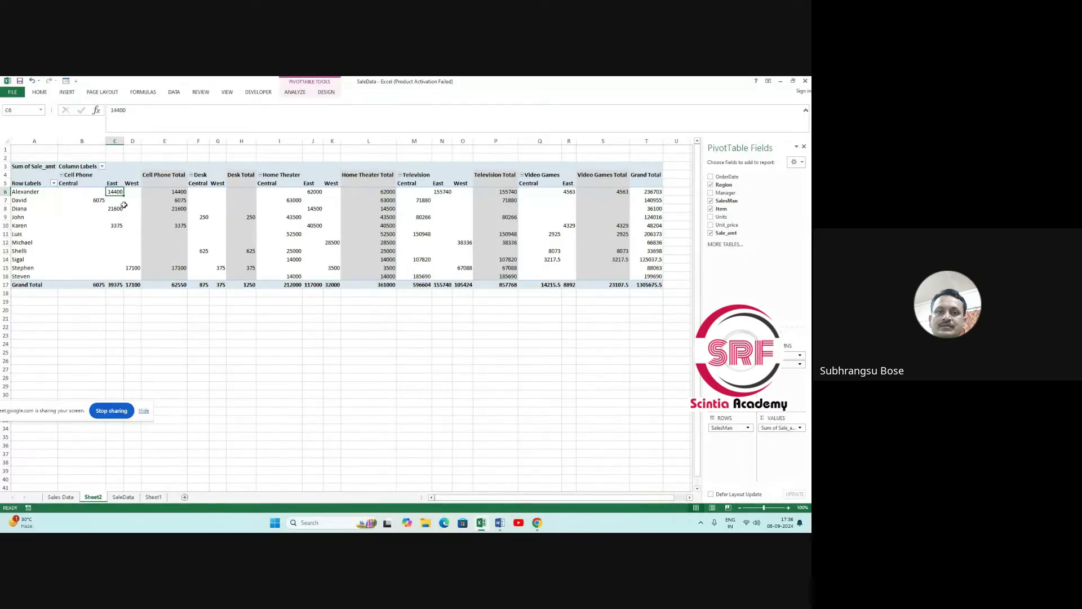
pyautogui.click(134, 193)
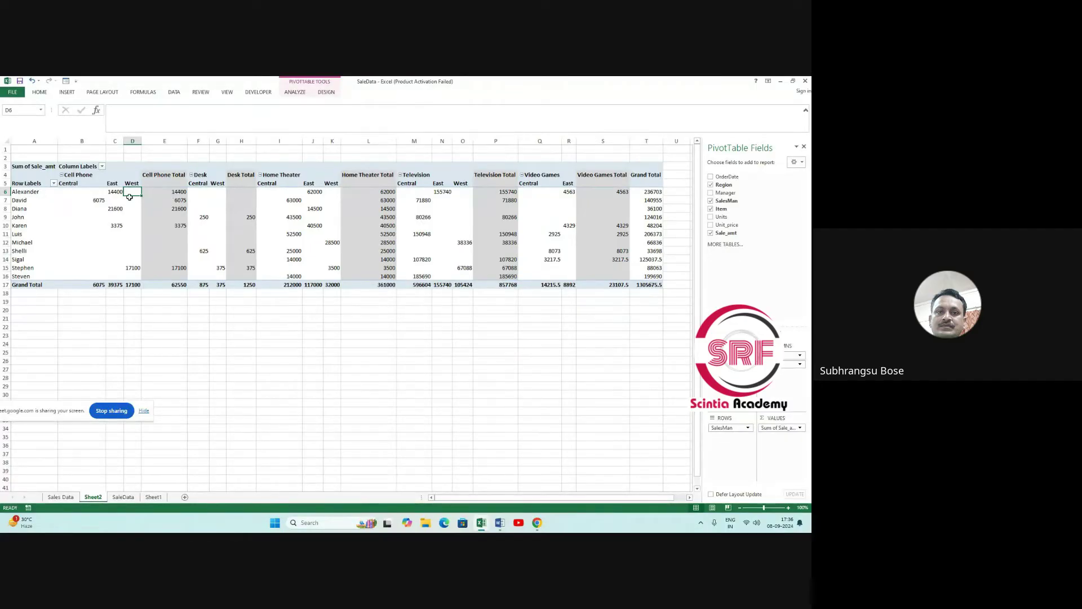
pyautogui.click(164, 175)
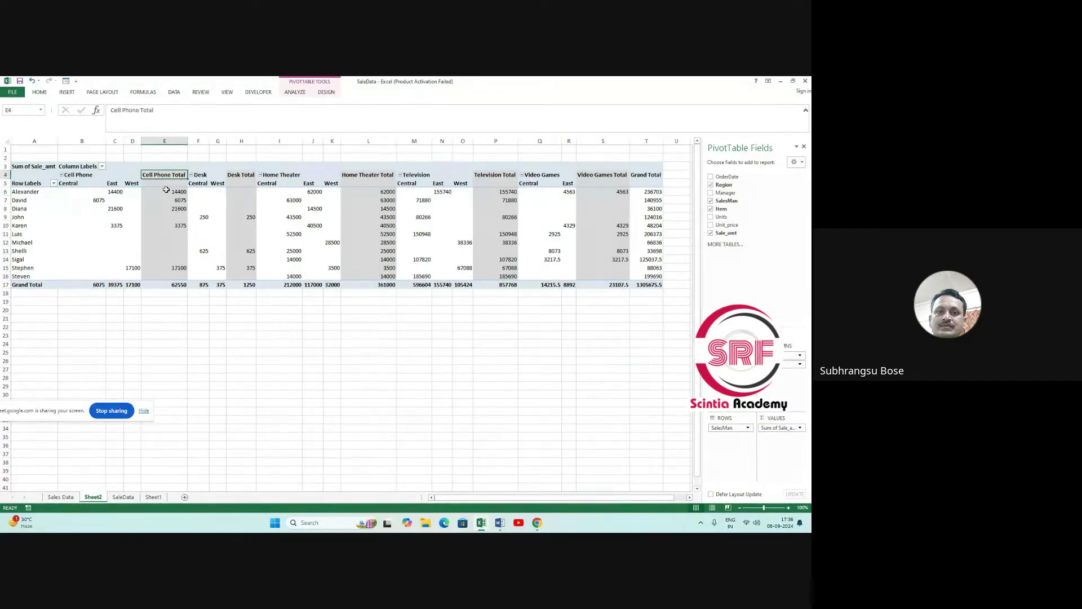
pyautogui.click(215, 184)
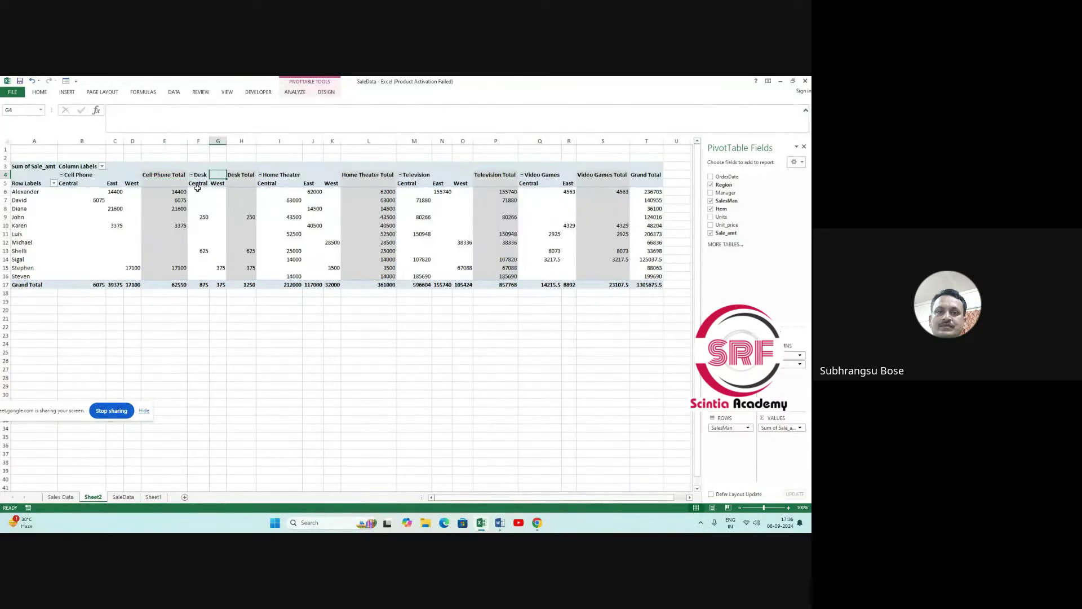
pyautogui.click(218, 192)
pyautogui.click(273, 178)
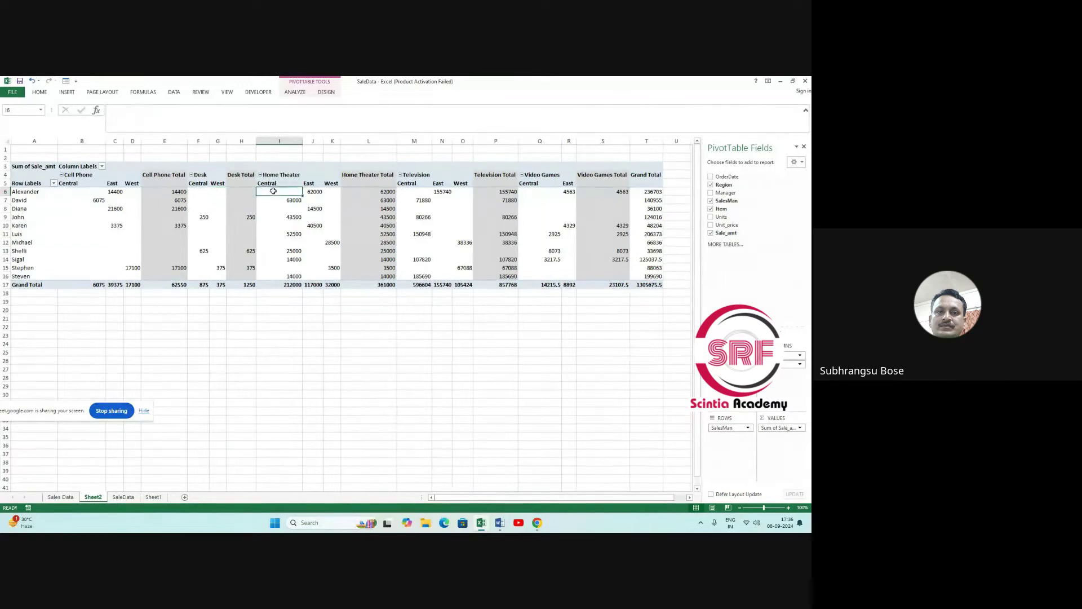
pyautogui.click(271, 191)
pyautogui.click(314, 192)
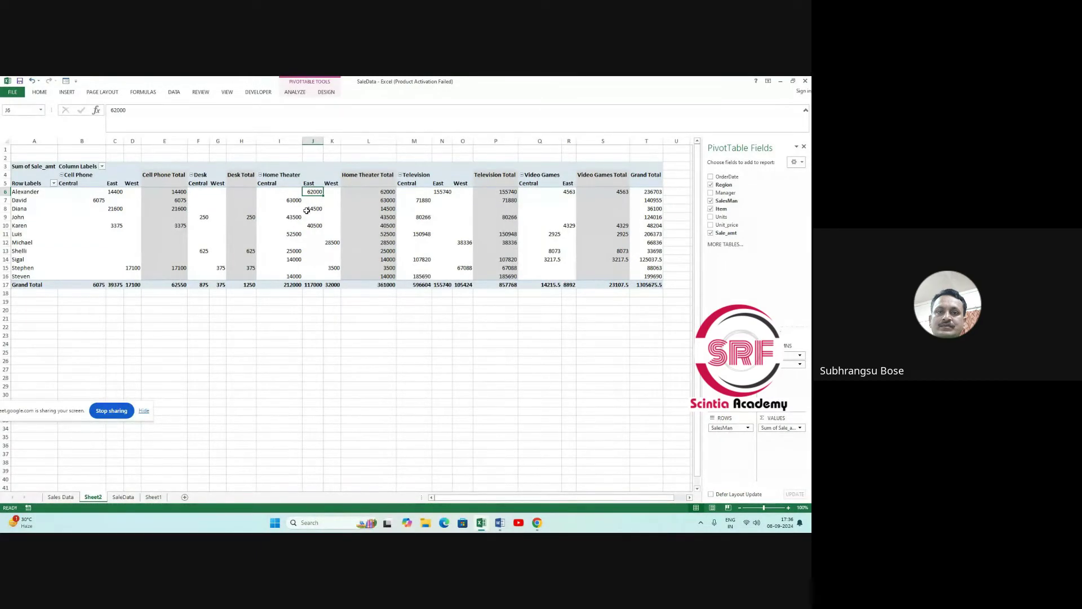
# Look through the source table on the SaleData worksheet down to its last row and return to the PivotTable on Sheet2.
pyautogui.moveTo(307, 210)
pyautogui.click(60, 497)
pyautogui.click(88, 498)
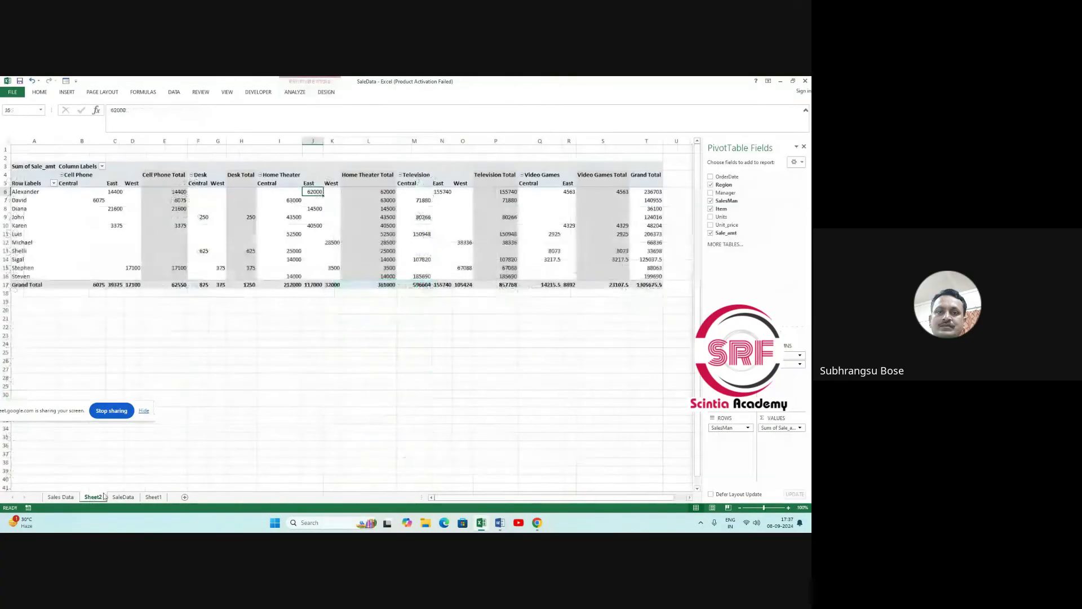
pyautogui.click(123, 498)
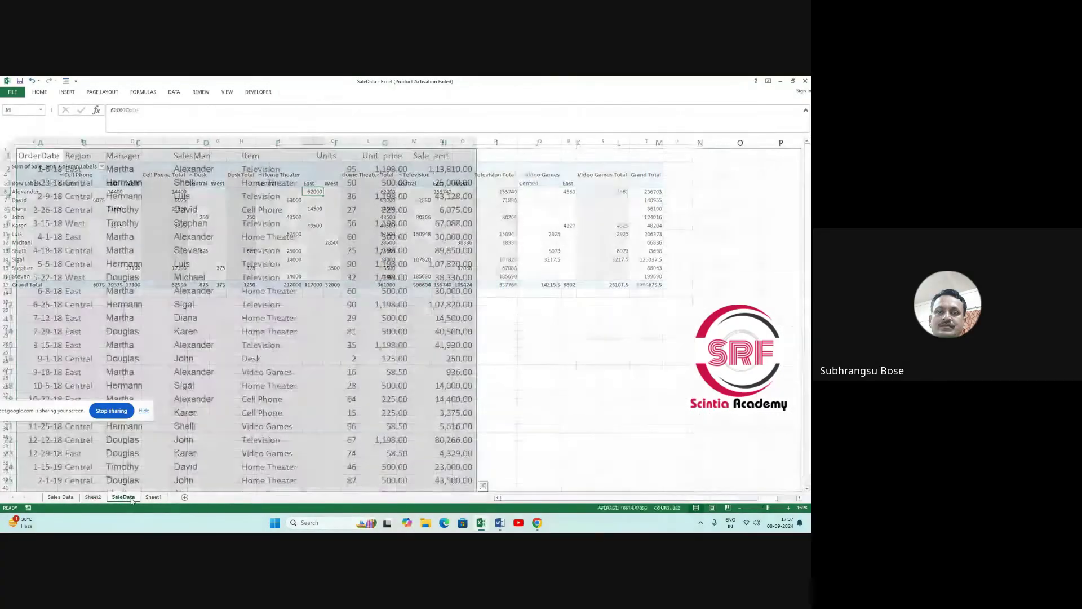
pyautogui.scroll(-9, 284, 285)
pyautogui.scroll(-2, 284, 285)
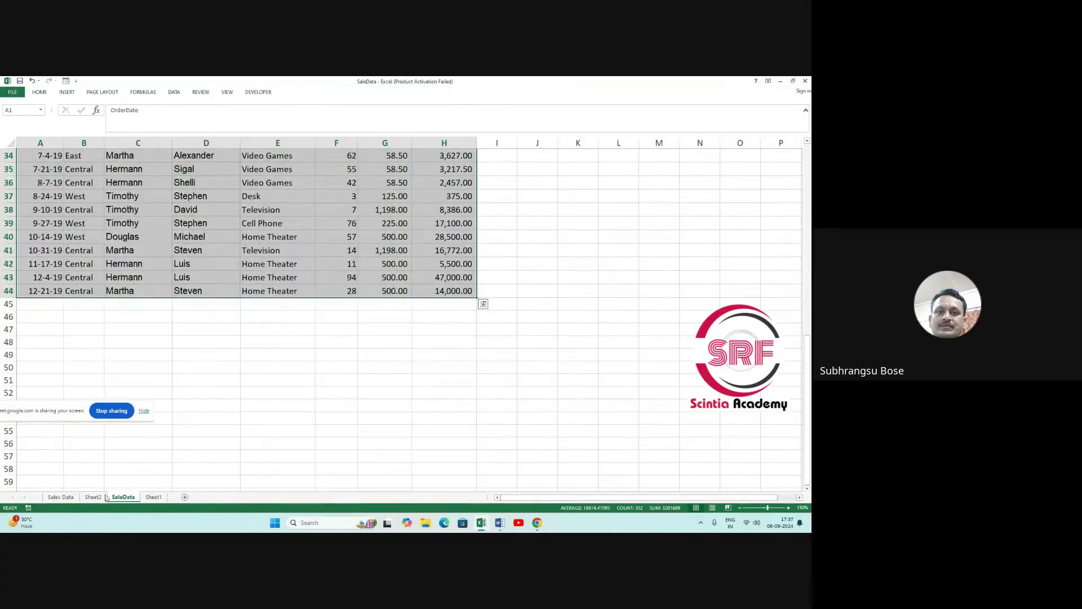
pyautogui.click(93, 497)
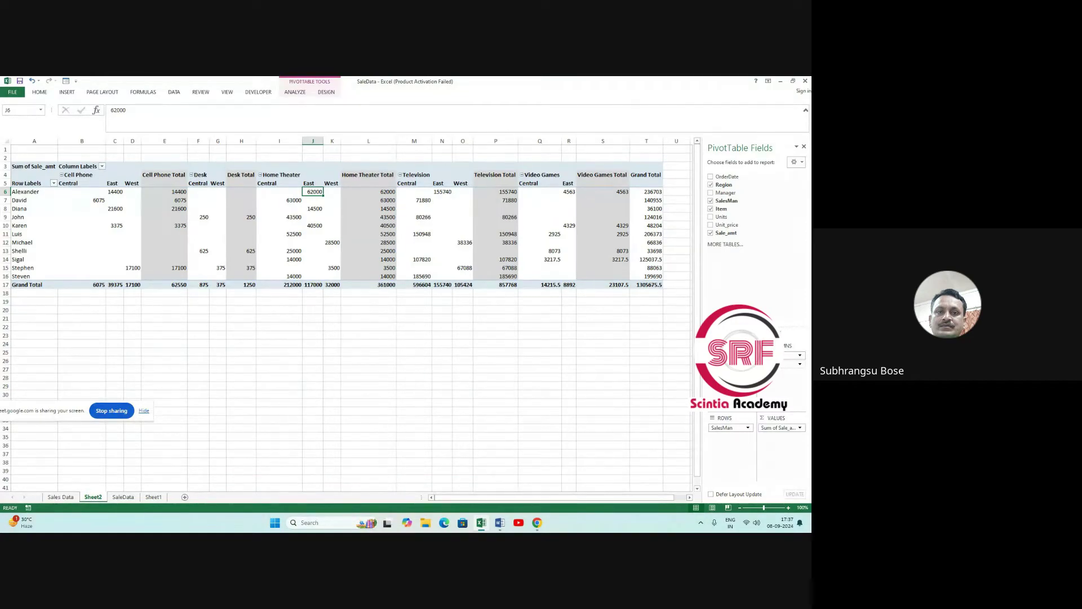
# Remove the Region field from the PivotTable's columns.
pyautogui.click(801, 365)
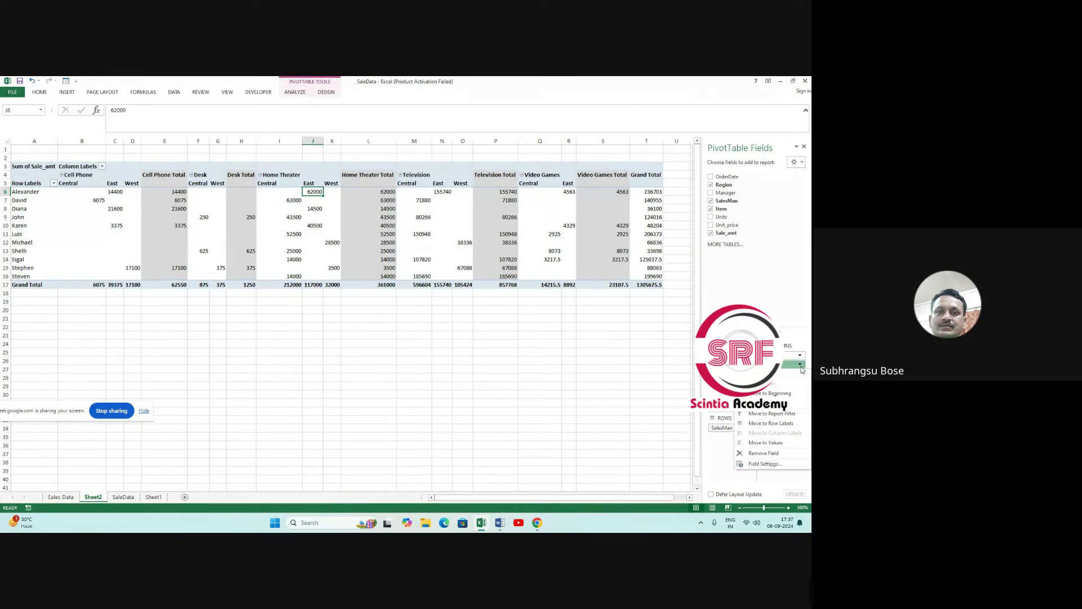
pyautogui.moveTo(792, 366); pyautogui.dragTo(723, 267)
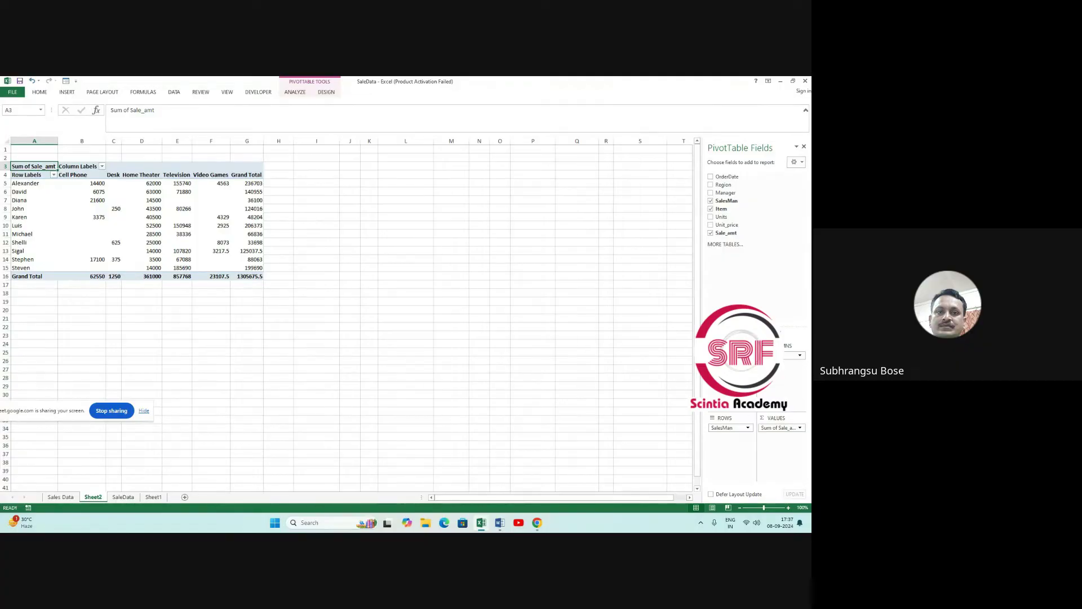
# Undo the removal of the Region field from the PivotTable's columns.
pyautogui.click(800, 356)
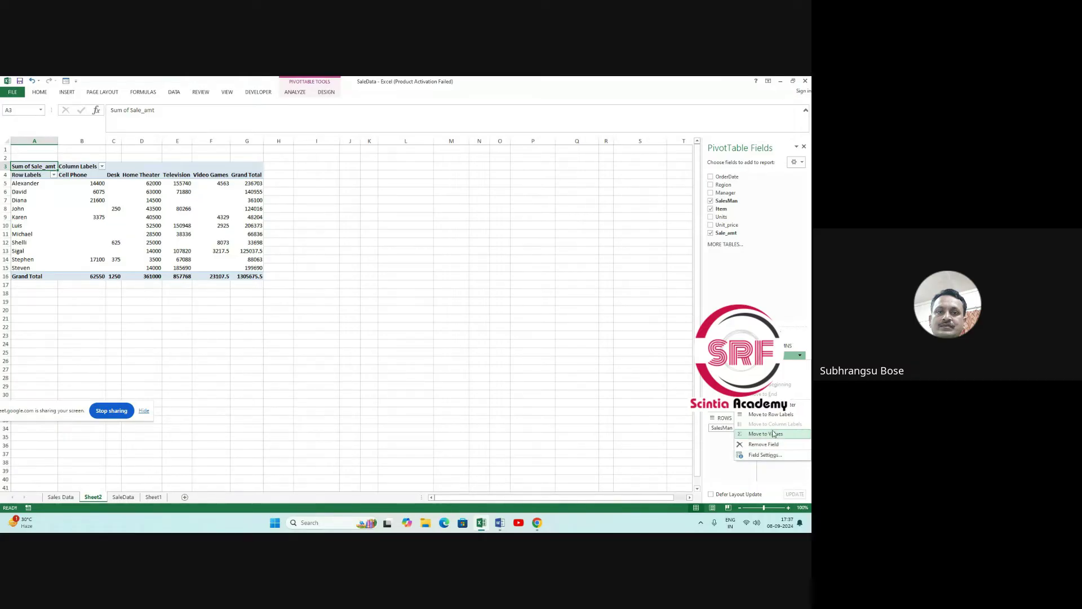
pyautogui.click(665, 377)
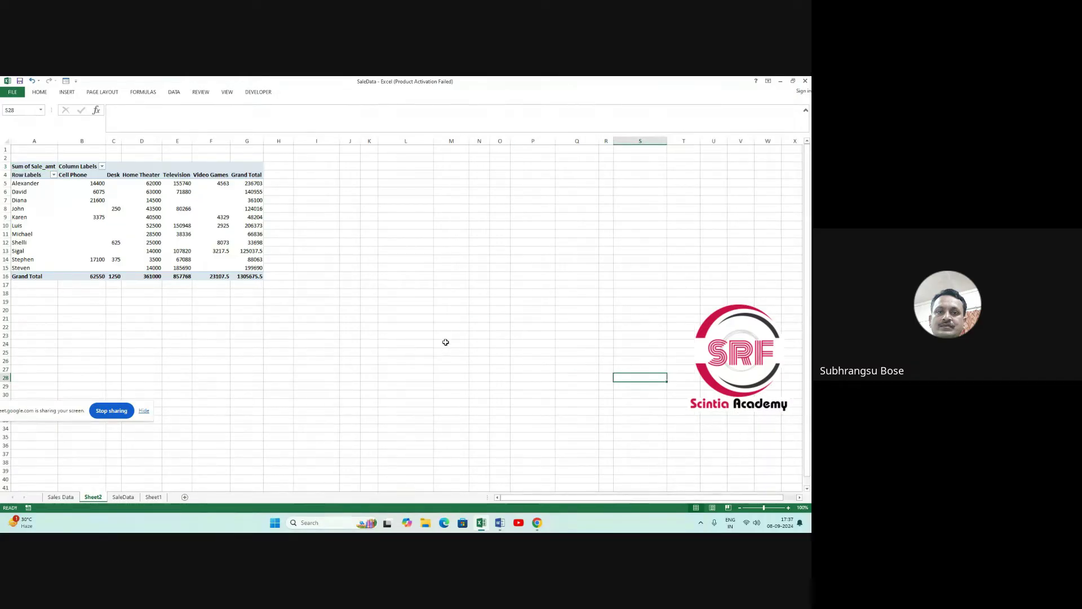
pyautogui.hotkey('ctrl', 'z')
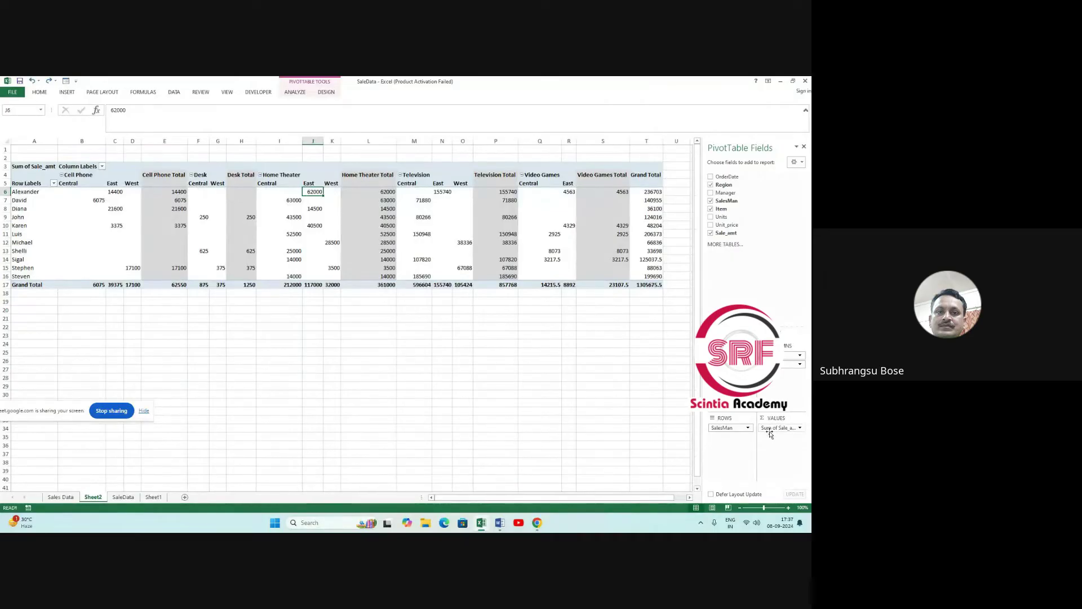
# Summarize the Sale_amt values by Average in the PivotTable, and undo that change.
pyautogui.click(800, 429)
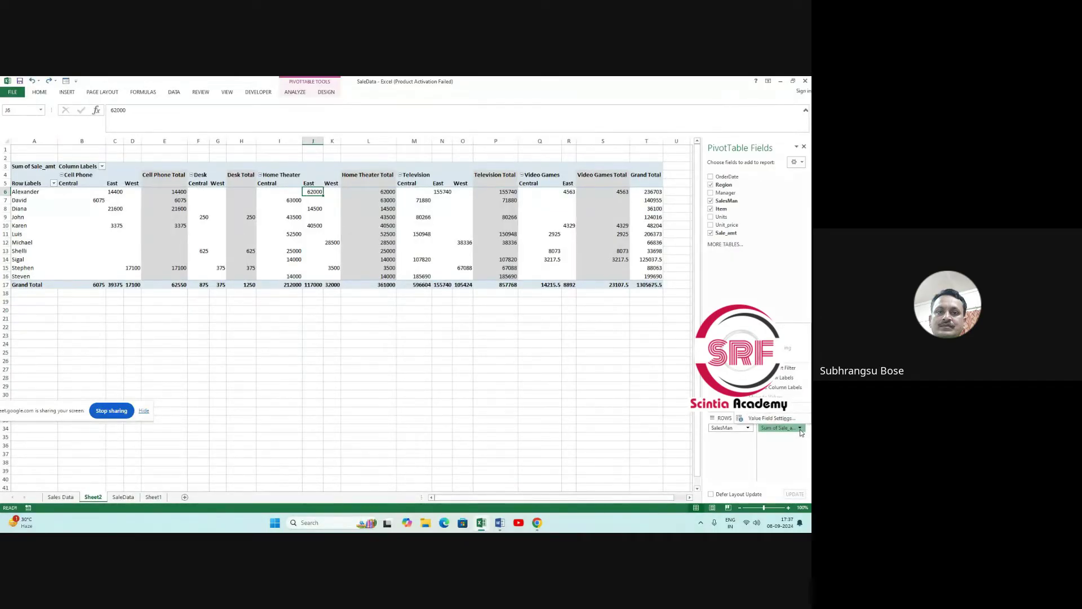
pyautogui.click(779, 420)
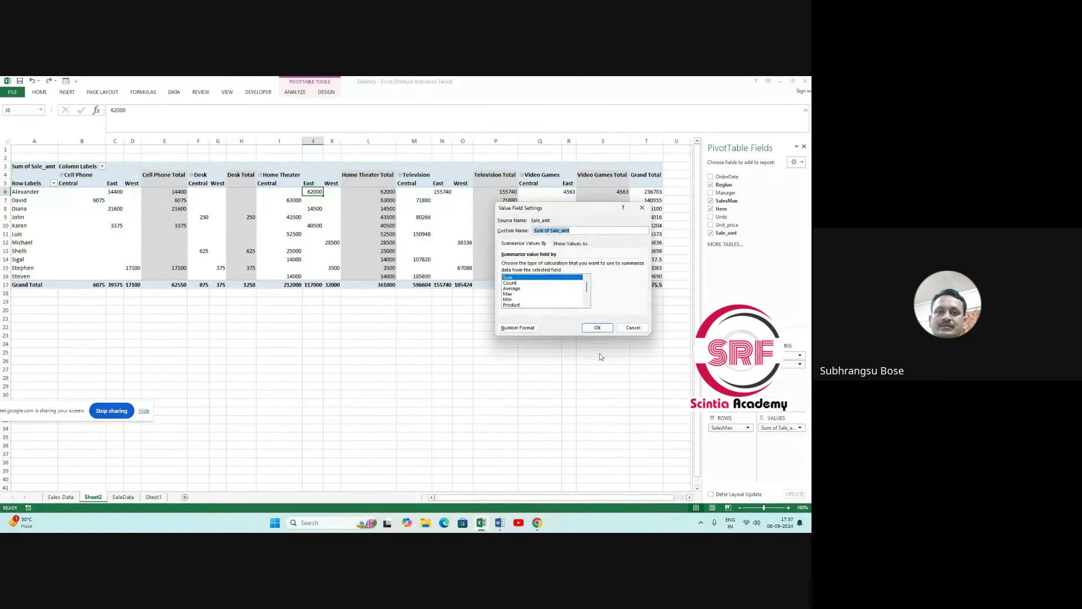
pyautogui.click(517, 283)
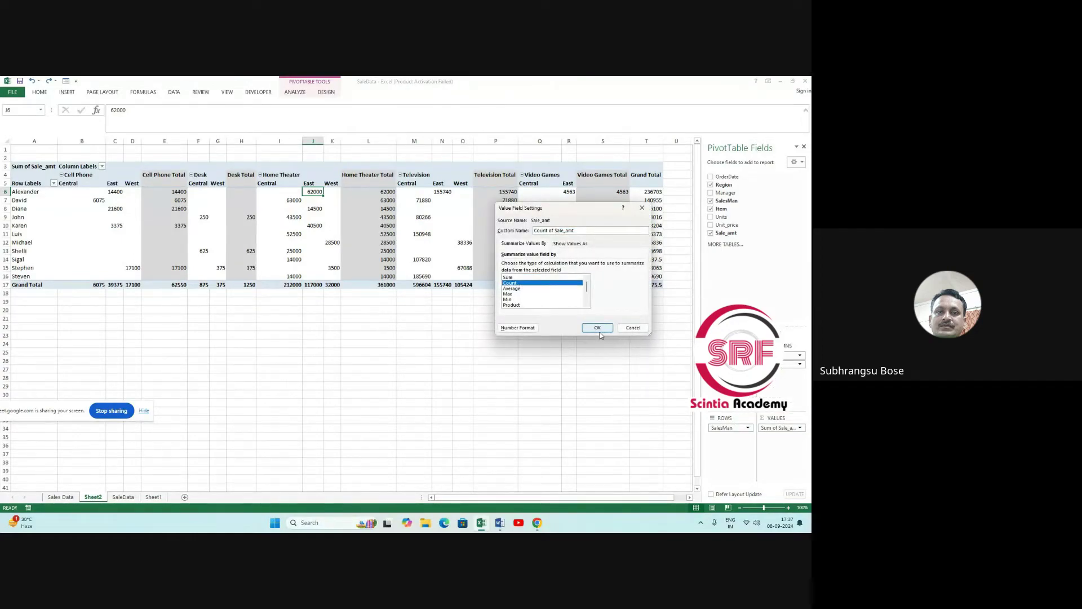
pyautogui.click(516, 288)
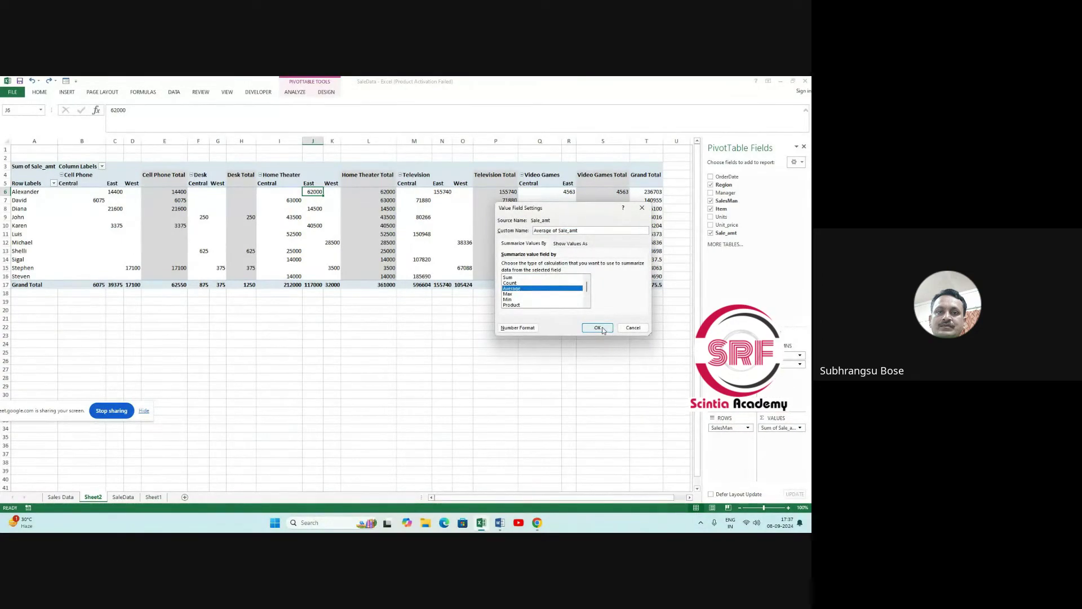
pyautogui.click(600, 329)
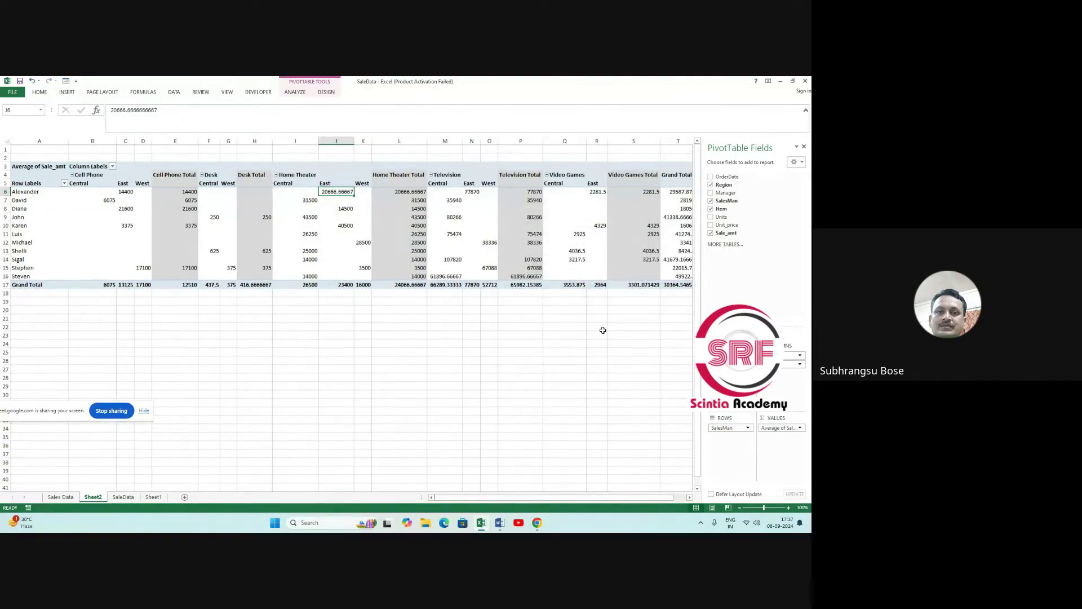
pyautogui.click(32, 80)
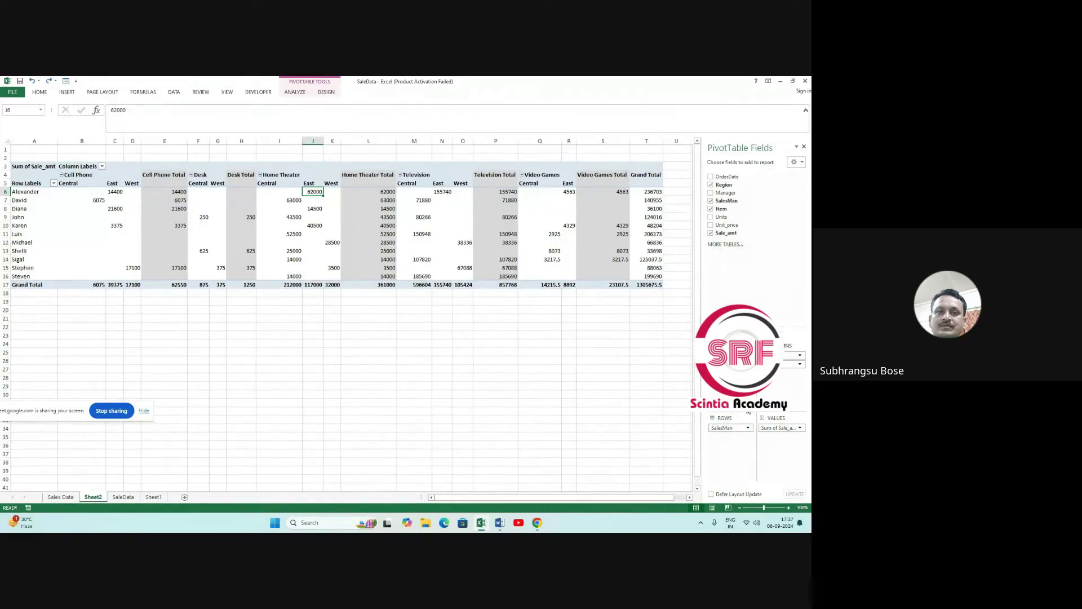
# Remove SalesMan from the PivotTable's rows and both Item and Region from its columns.
pyautogui.moveTo(726, 432); pyautogui.dragTo(725, 261)
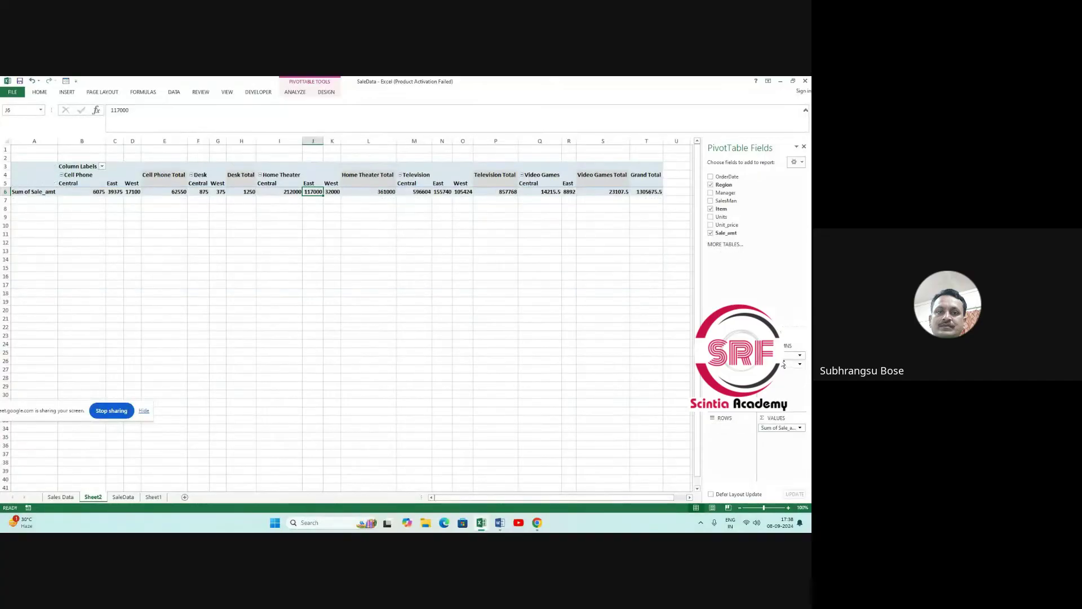
pyautogui.moveTo(792, 364); pyautogui.dragTo(725, 288)
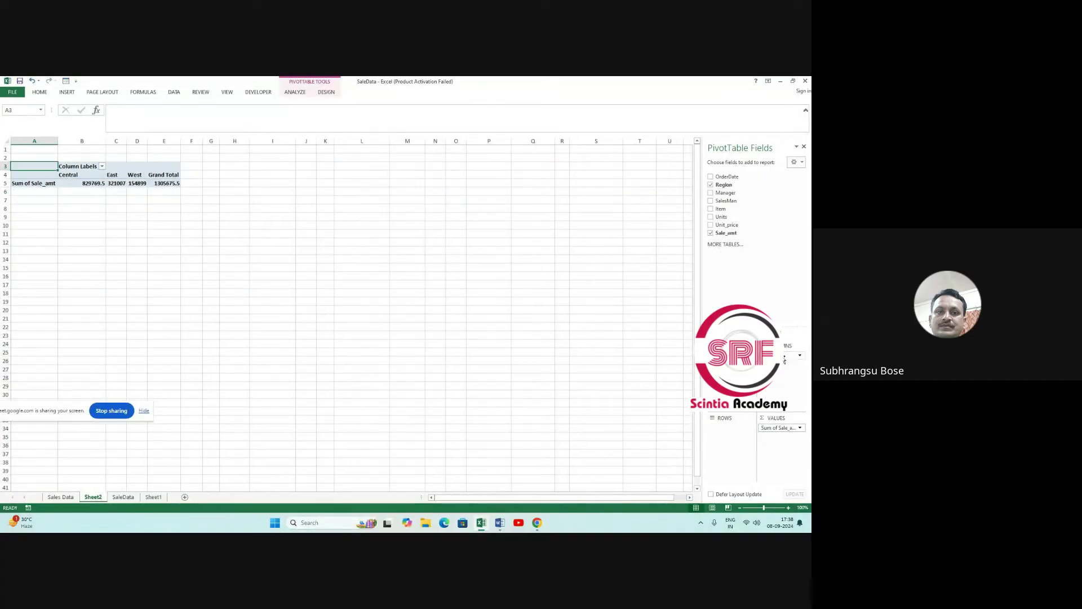
pyautogui.moveTo(792, 355); pyautogui.dragTo(732, 273)
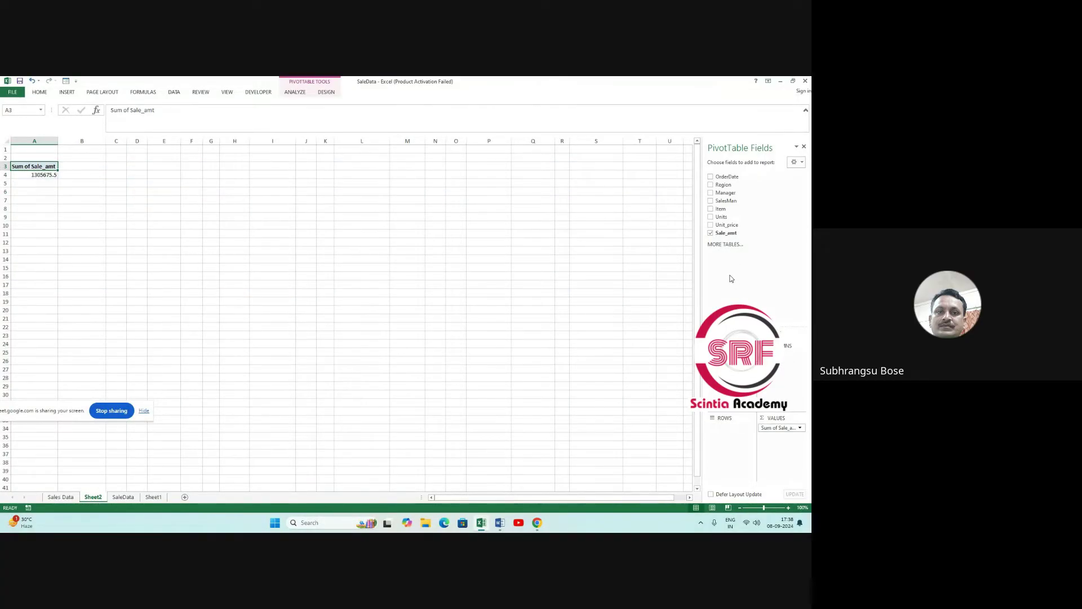
# Undo the last field removal so that Region is back in the PivotTable's columns.
pyautogui.click(800, 427)
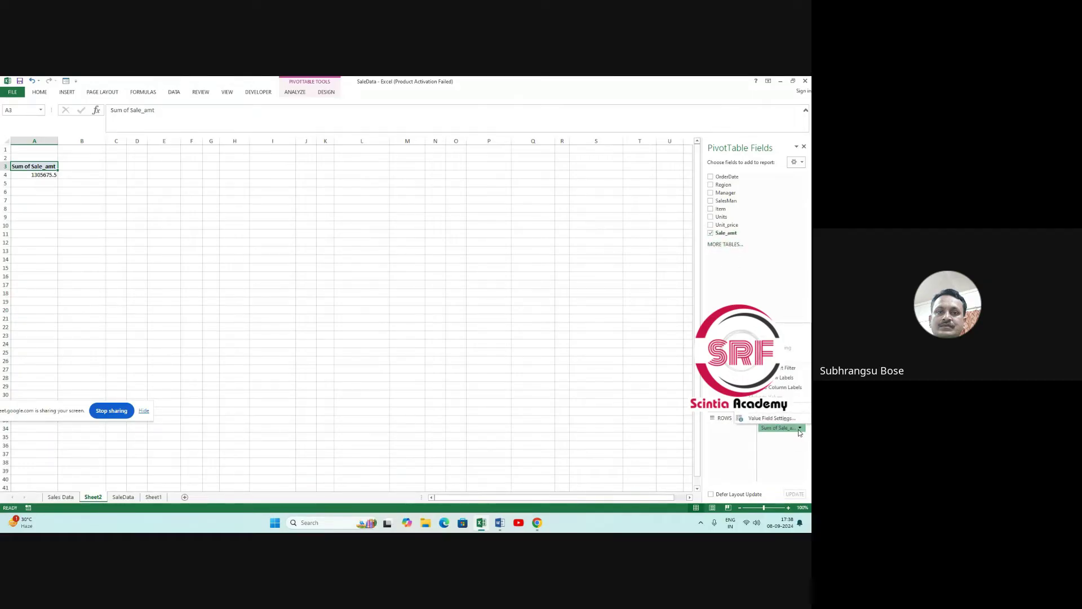
pyautogui.click(629, 311)
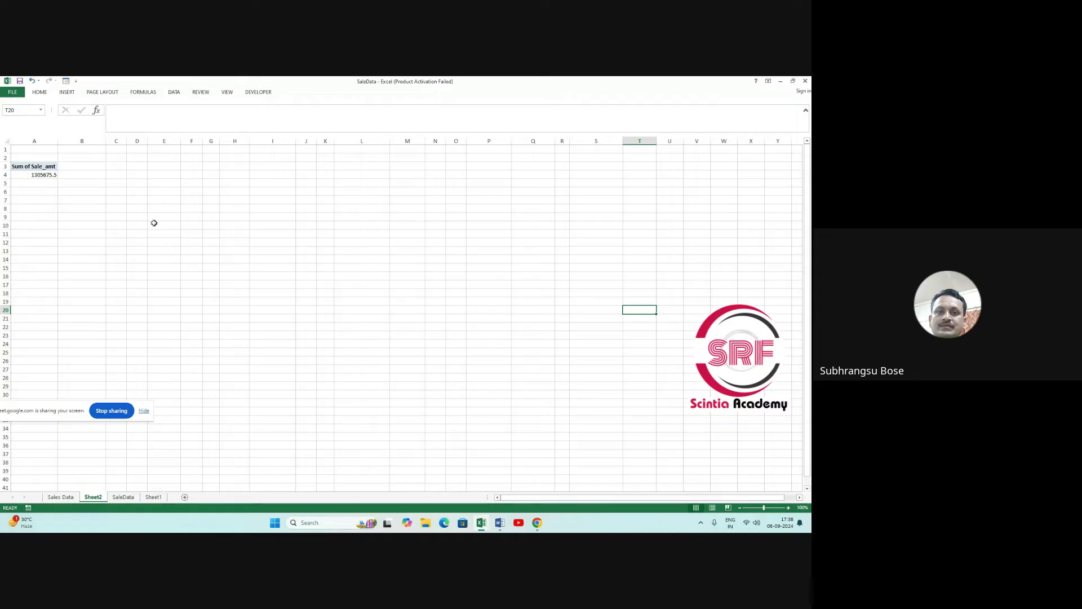
pyautogui.click(32, 80)
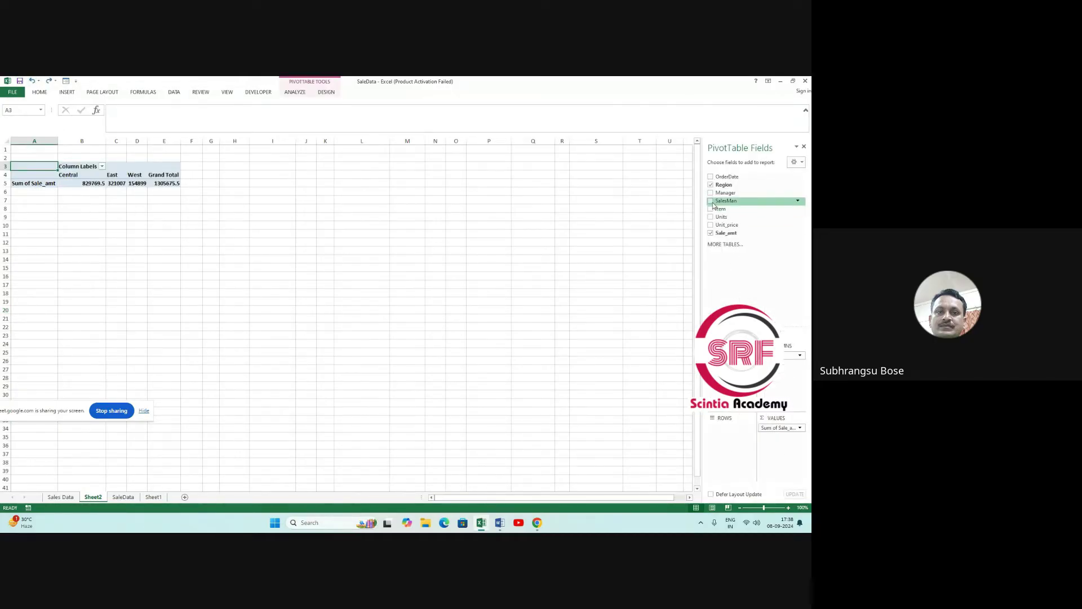
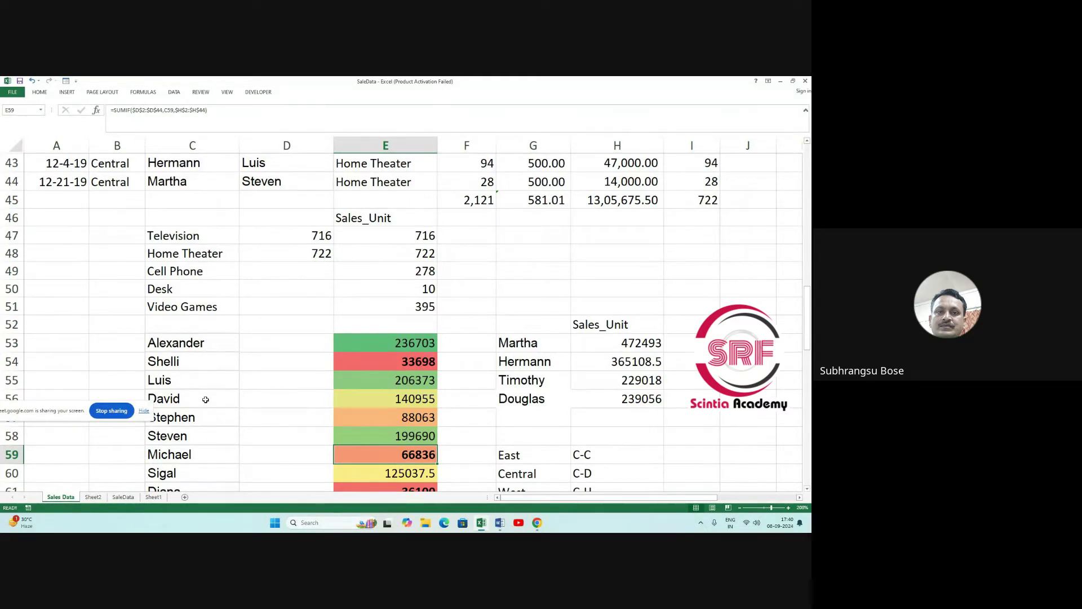
# Look through the Sales Data worksheet's order table and the item, salesman and manager summaries beneath it.
pyautogui.scroll(6, 353, 405)
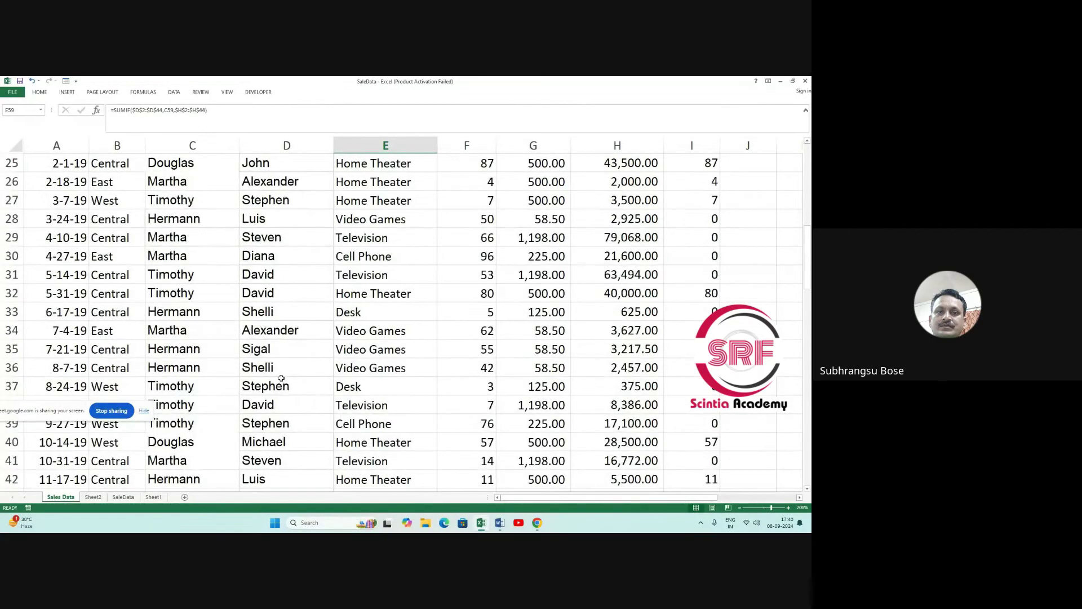
pyautogui.scroll(7, 276, 384)
pyautogui.scroll(1, 283, 376)
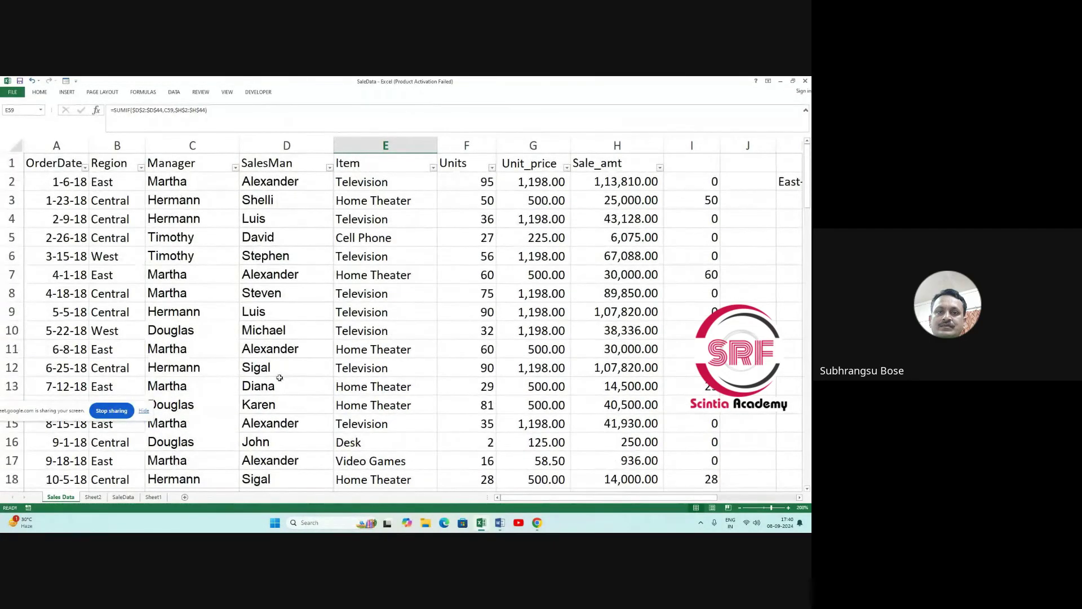
pyautogui.scroll(-4, 255, 292)
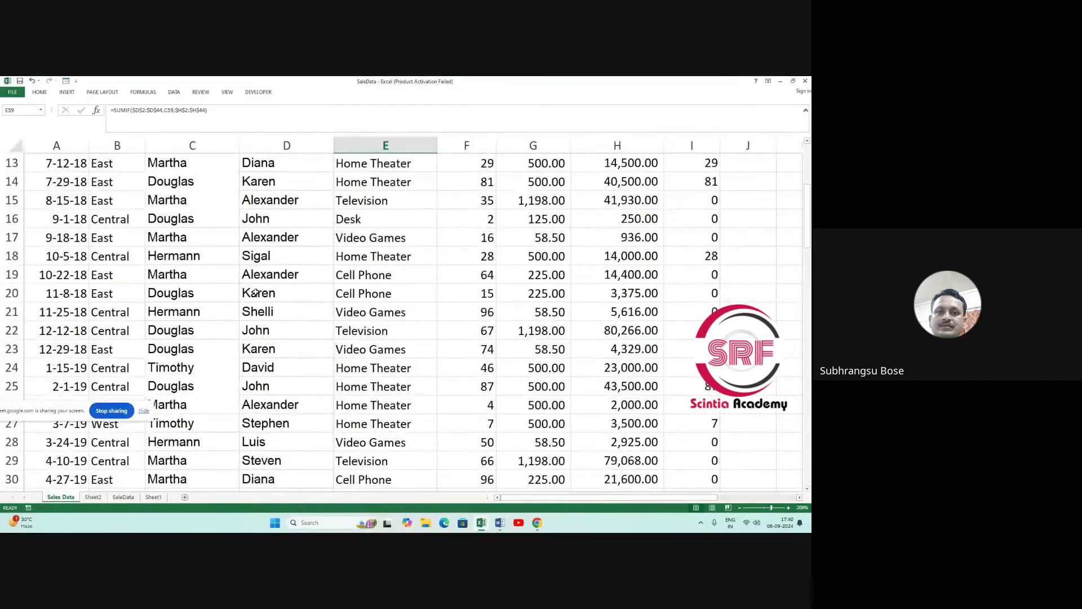
pyautogui.scroll(-12, 255, 292)
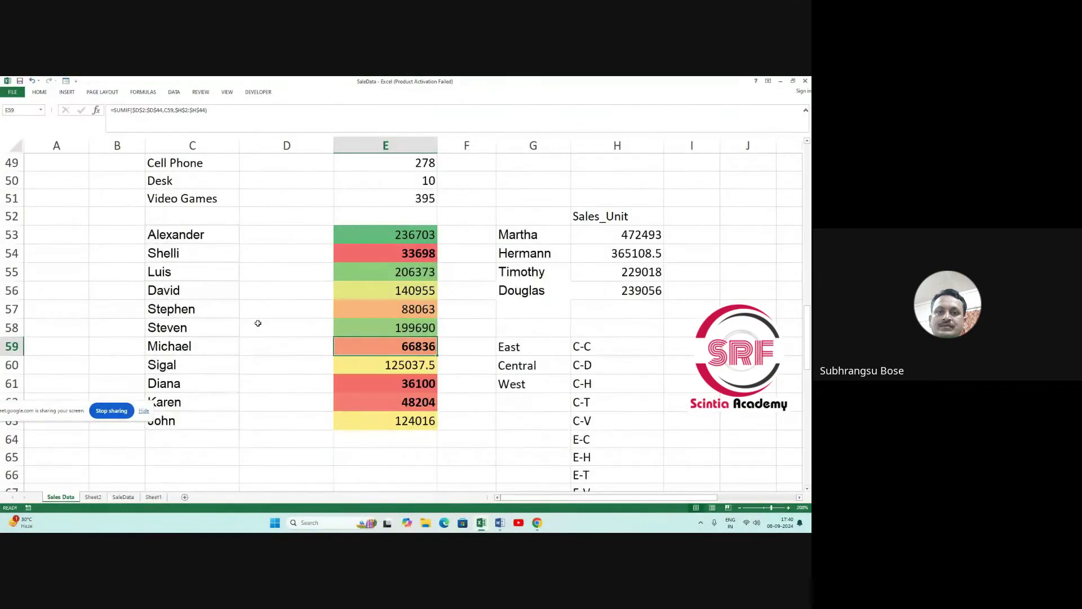
pyautogui.click(38, 94)
pyautogui.click(67, 92)
pyautogui.scroll(1, 199, 431)
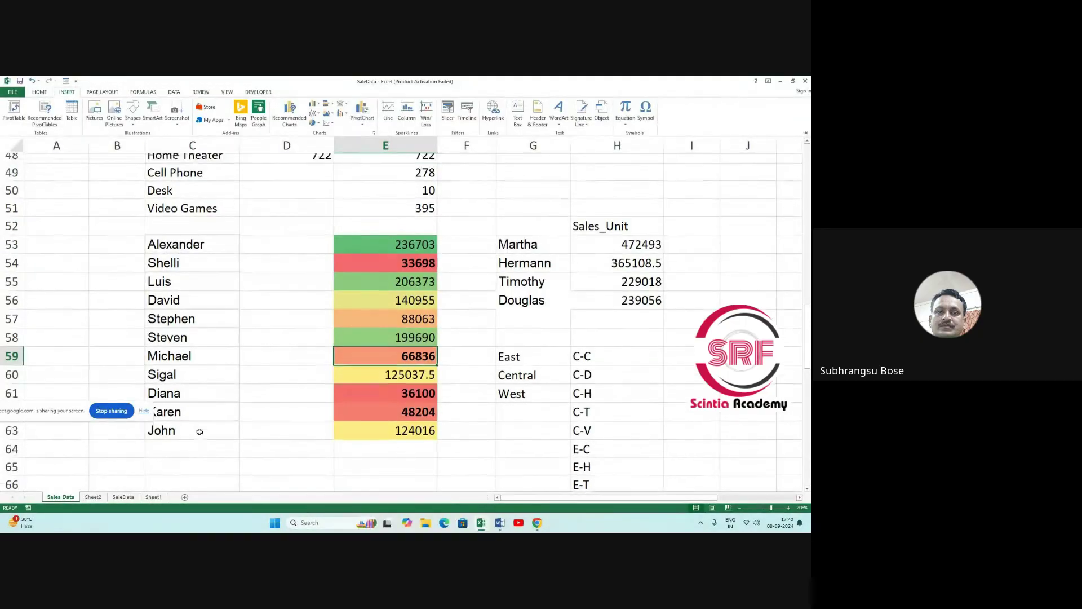
pyautogui.scroll(16, 200, 431)
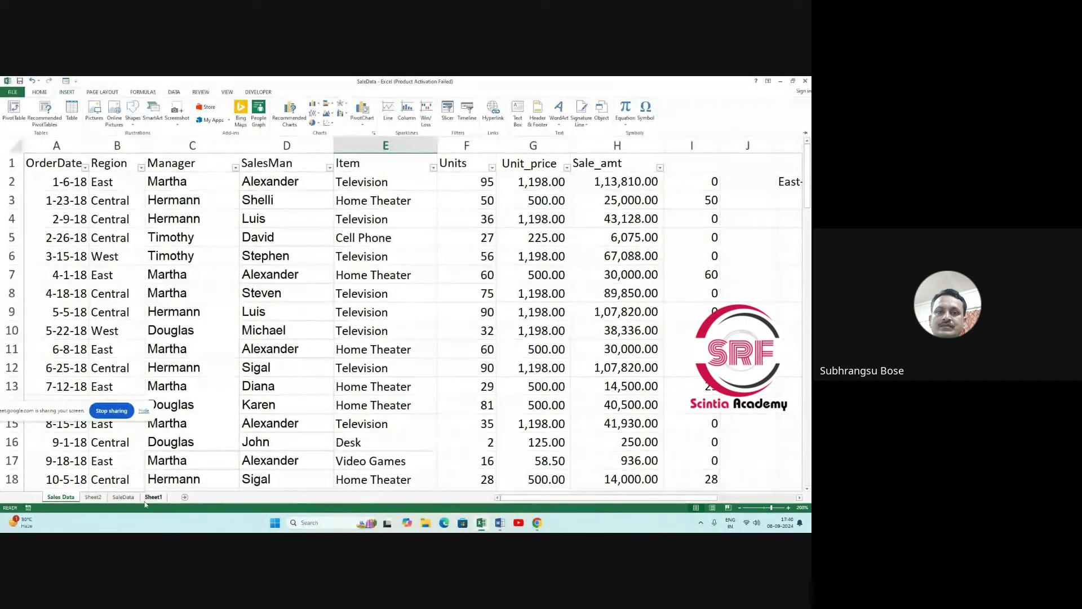
# View the top of the table on the SaleData worksheet with its selection cleared, and go to the PivotTable on Sheet2.
pyautogui.click(123, 496)
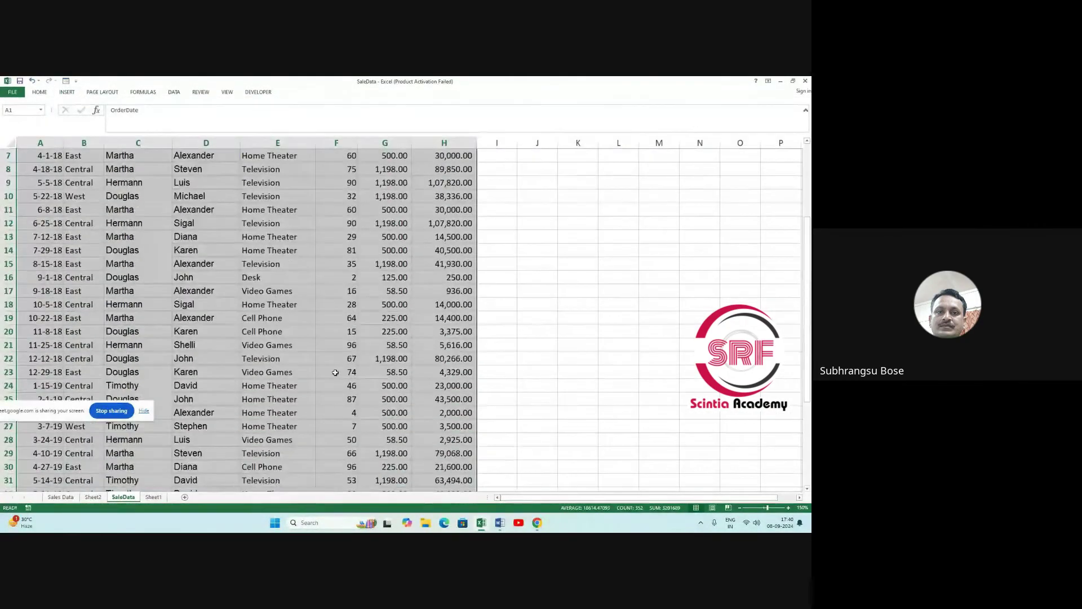
pyautogui.scroll(2, 335, 373)
pyautogui.click(540, 223)
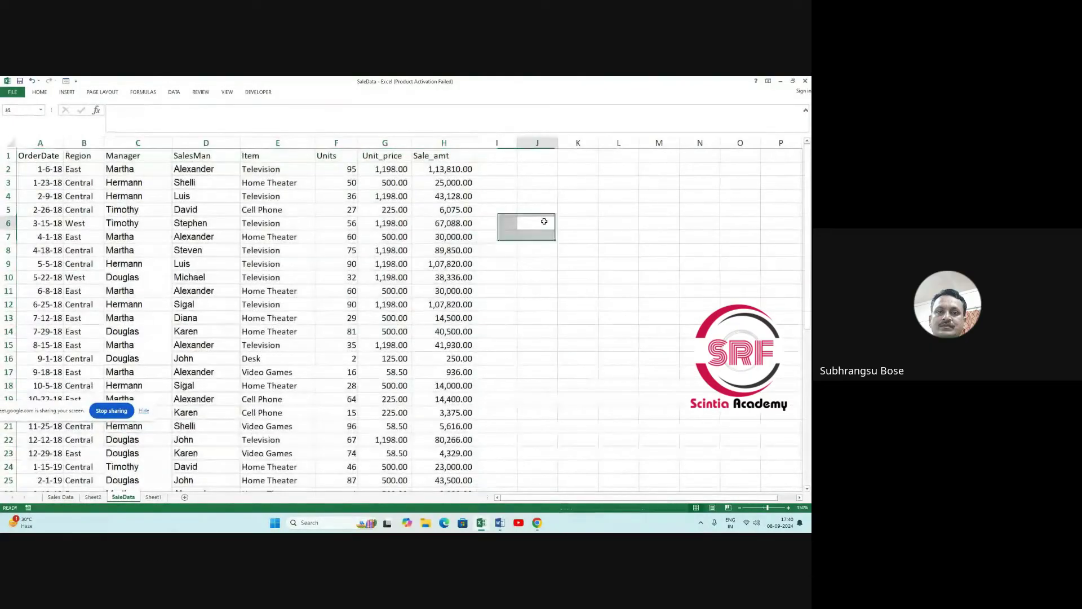
pyautogui.click(548, 193)
pyautogui.click(545, 182)
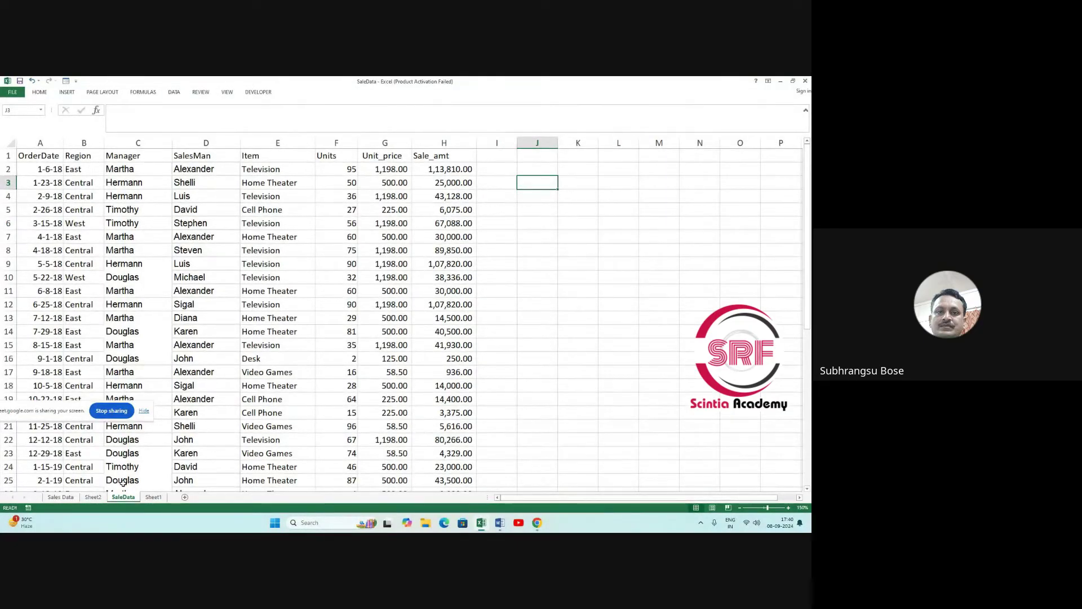
pyautogui.click(95, 496)
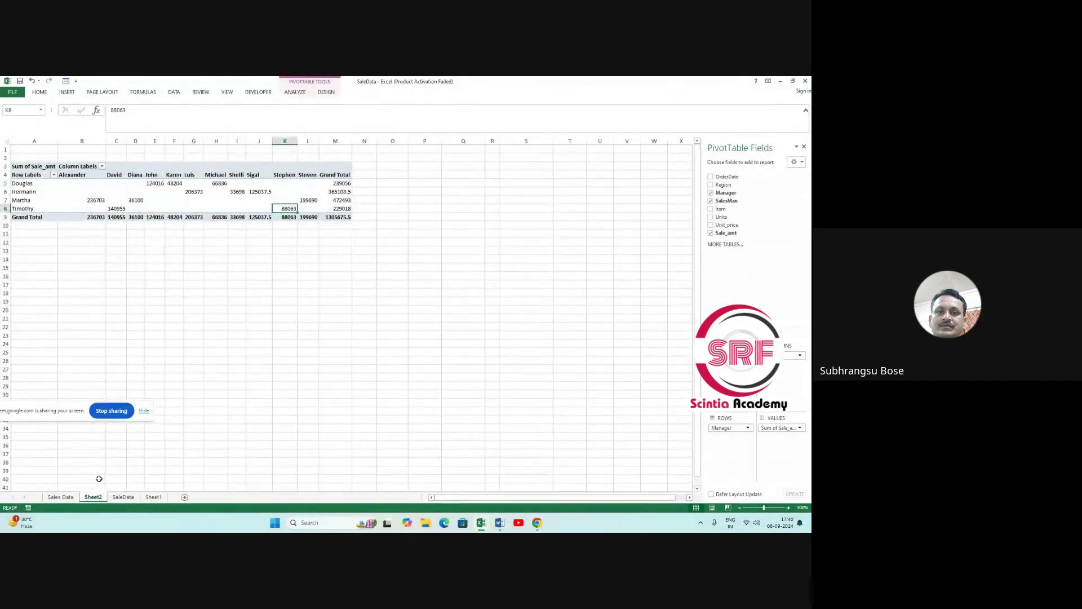
# Return to the Sales Data worksheet and examine the SUMIF formulas of the first two salesmen in the summary, cells E53 and E54.
pyautogui.click(61, 496)
pyautogui.keyDown('ctrl'); pyautogui.scroll(7, 275, 377); pyautogui.keyUp('ctrl')
pyautogui.scroll(-15, 275, 377)
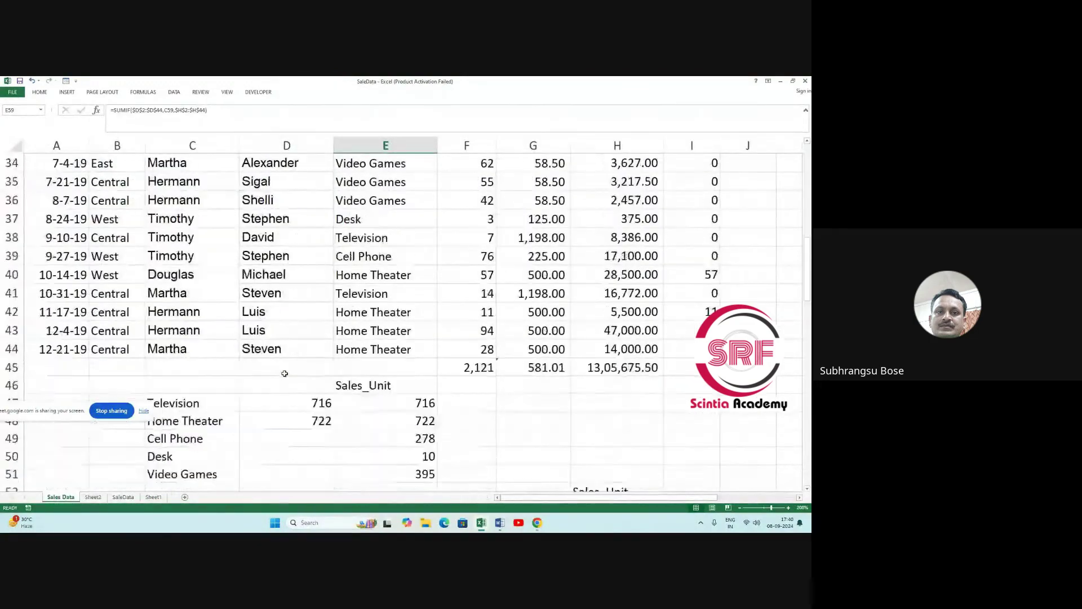
pyautogui.scroll(1, 238, 376)
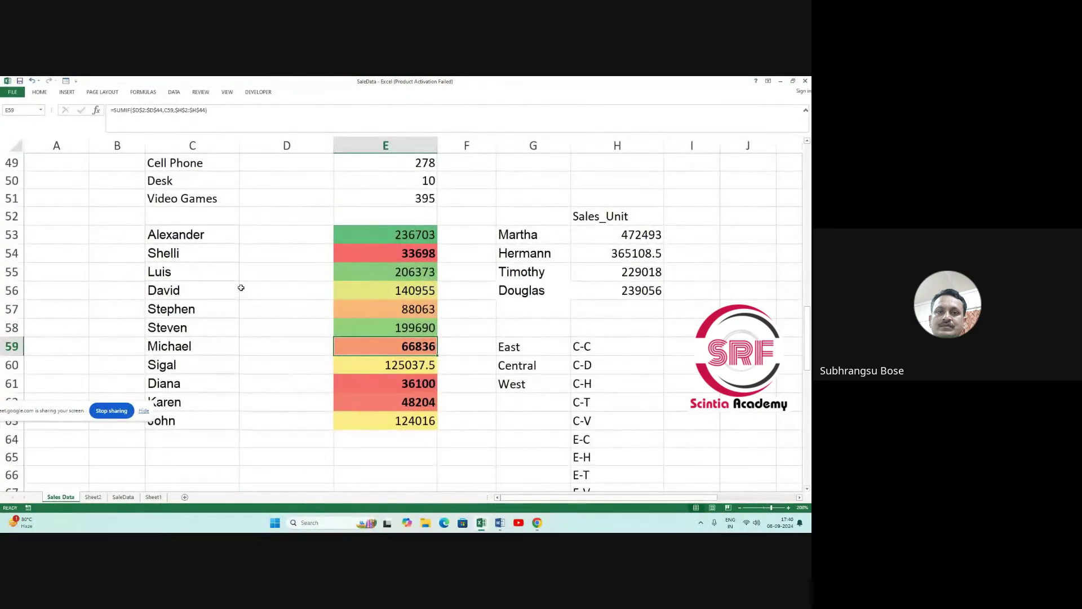
pyautogui.click(171, 237)
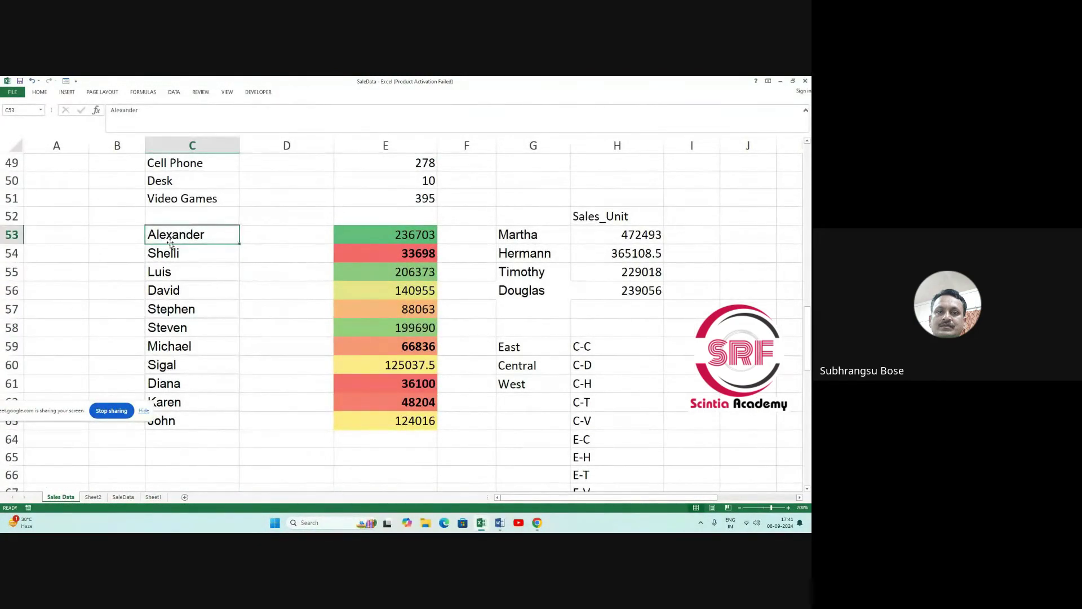
pyautogui.click(385, 235)
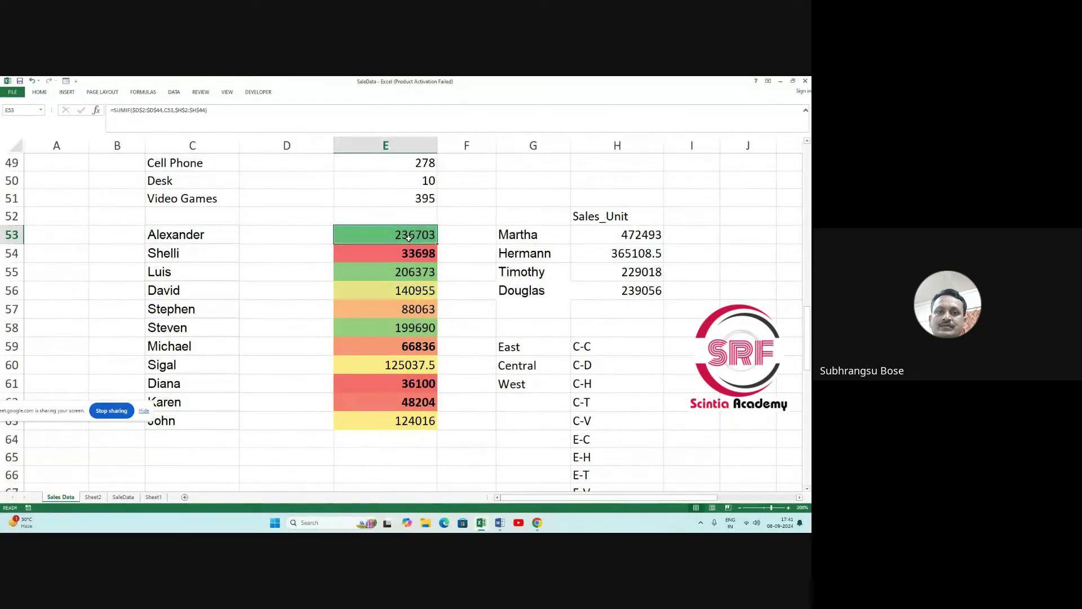
pyautogui.click(192, 253)
pyautogui.click(406, 255)
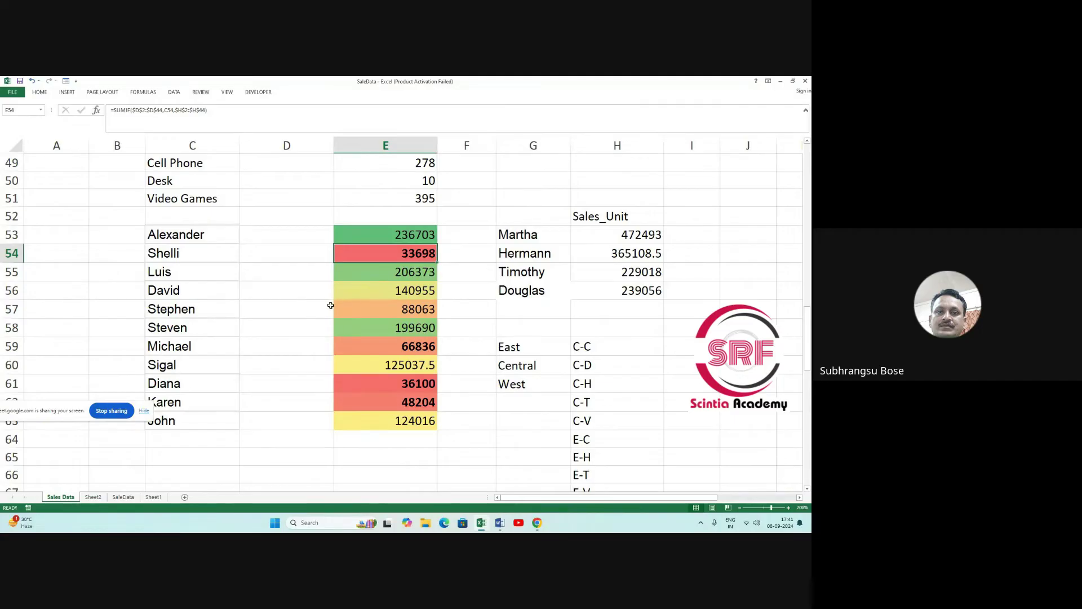
pyautogui.scroll(-1, 330, 305)
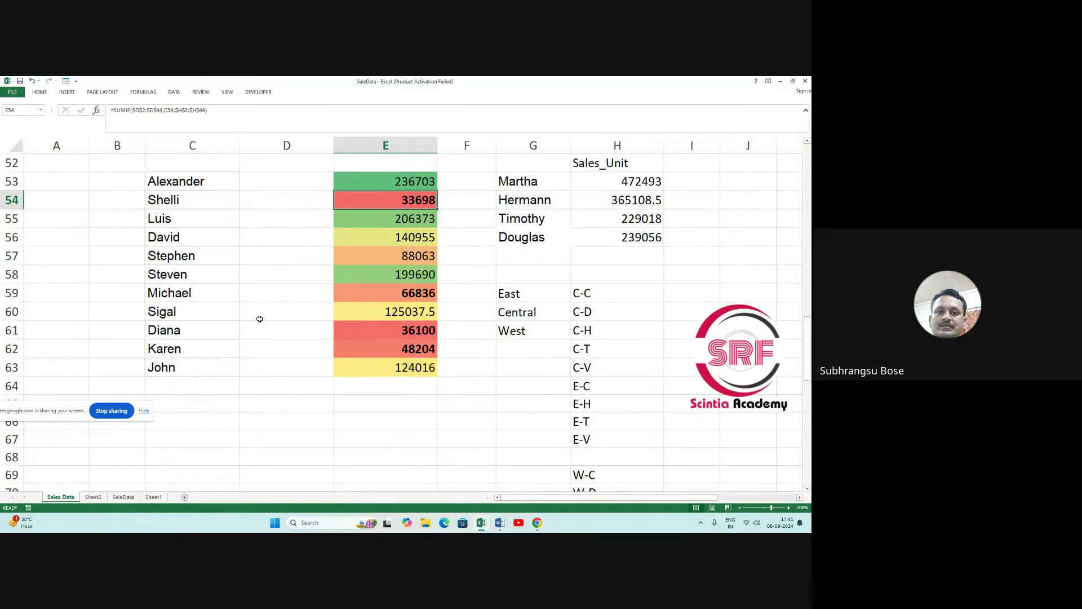
pyautogui.click(180, 424)
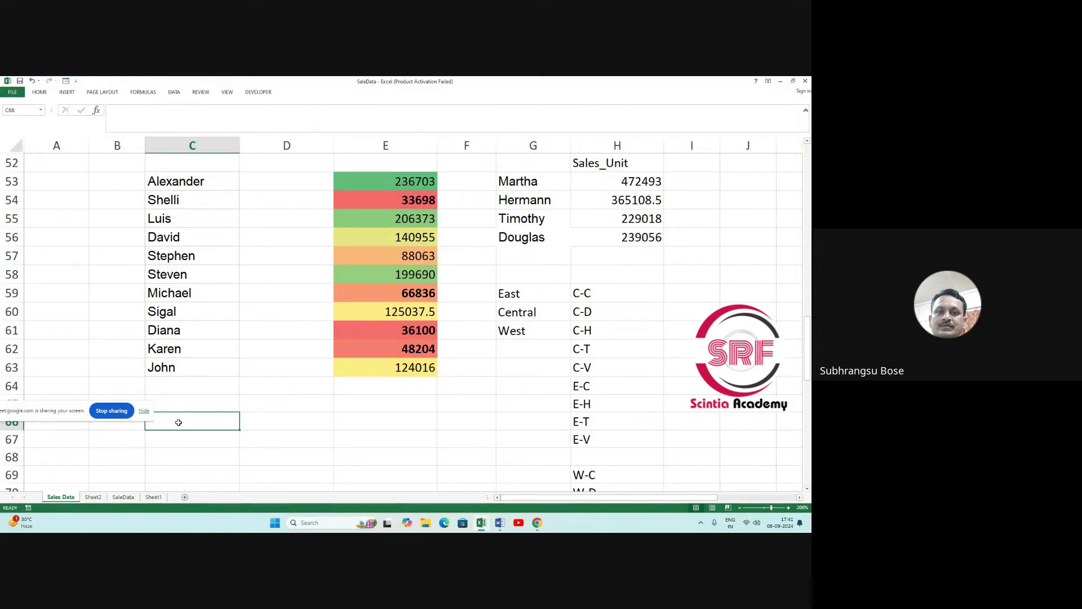
pyautogui.scroll(-2, 183, 424)
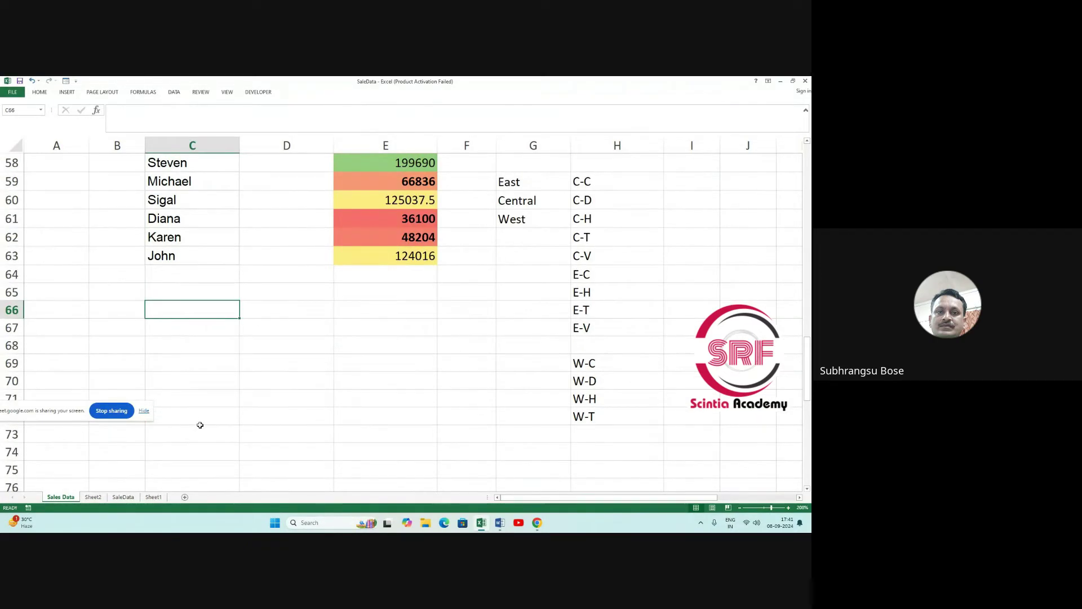
pyautogui.write('=')
pyautogui.press('BackSpace')
pyautogui.scroll(1, 212, 384)
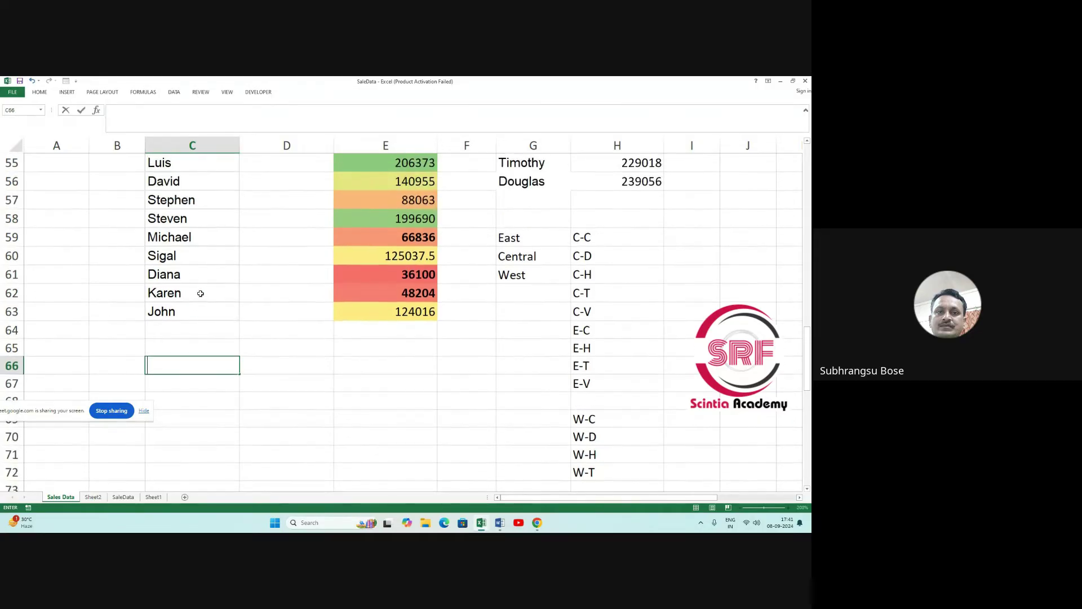
pyautogui.click(180, 240)
pyautogui.click(175, 275)
pyautogui.click(170, 367)
pyautogui.write('mIC')
pyautogui.press('BackSpace')
pyautogui.press('BackSpace')
pyautogui.press('BackSpace')
pyautogui.write('MICHEA')
pyautogui.press('BackSpace')
pyautogui.press('BackSpace')
pyautogui.press('BackSpace')
pyautogui.press('BackSpace')
pyautogui.press('BackSpace')
pyautogui.press('BackSpace')
# Copy the salesman names in C53:C63 and paste the list starting at cell C66.
pyautogui.scroll(3, 162, 371)
pyautogui.moveTo(180, 291); pyautogui.dragTo(193, 484)
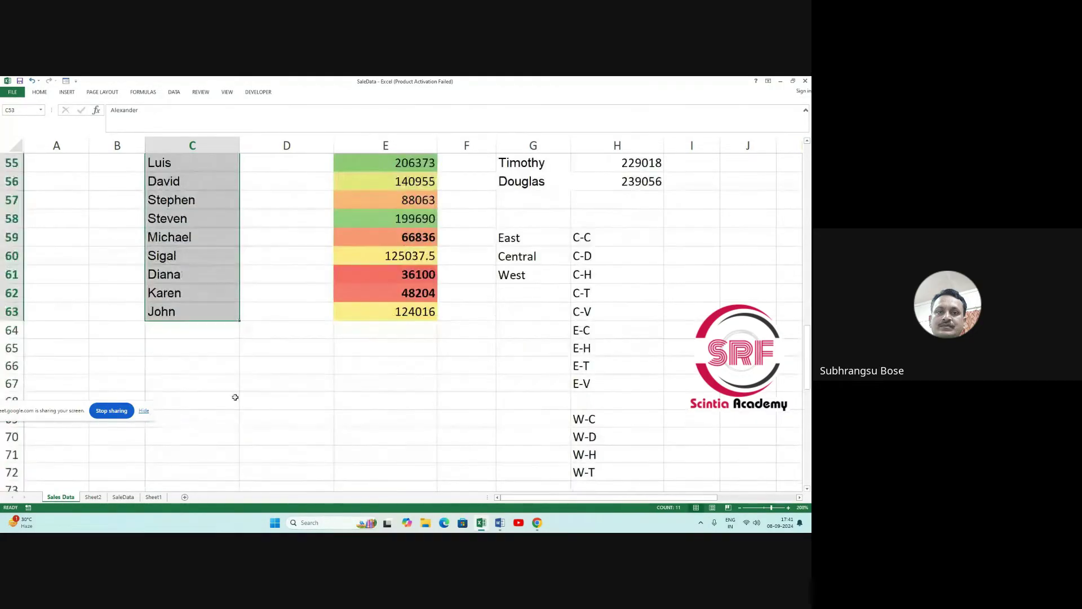
pyautogui.scroll(-3, 198, 253)
pyautogui.rightClick(198, 253)
pyautogui.click(217, 271)
pyautogui.scroll(3, 217, 270)
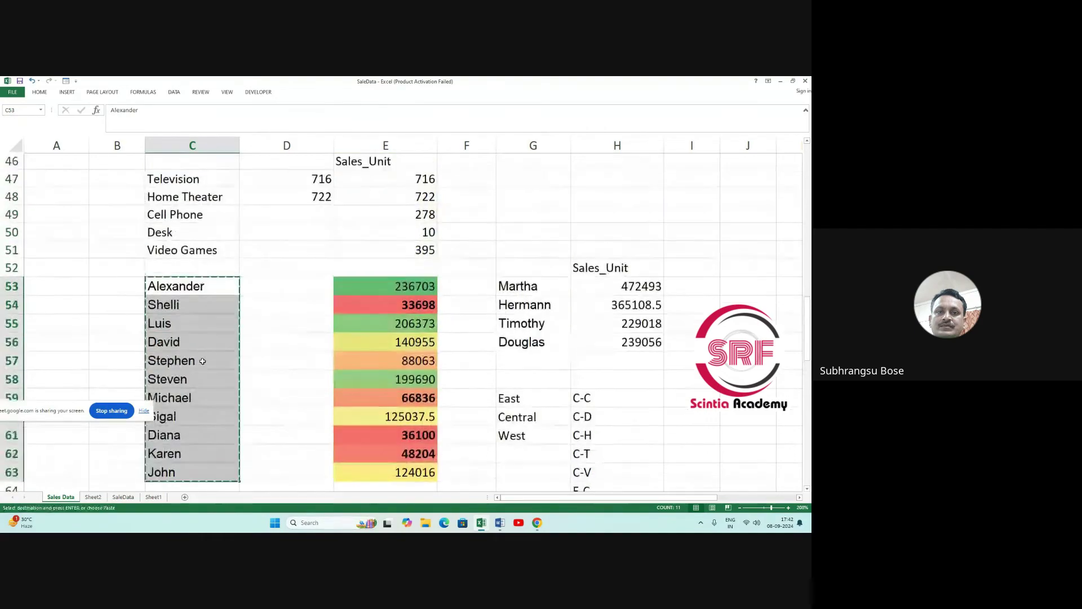
pyautogui.scroll(-3, 156, 466)
pyautogui.click(179, 348)
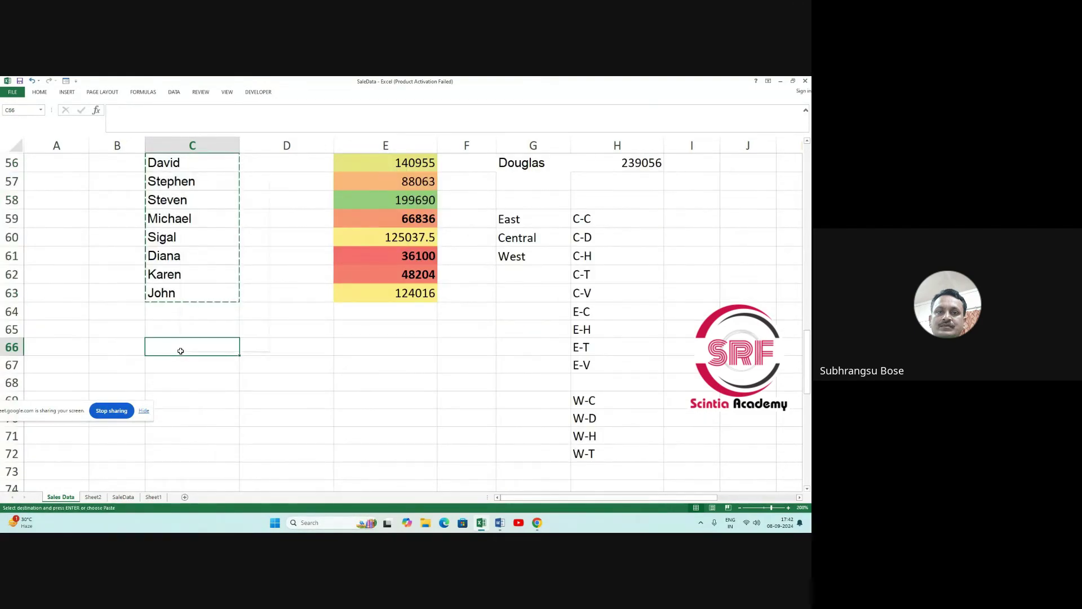
pyautogui.rightClick(179, 348)
pyautogui.click(199, 220)
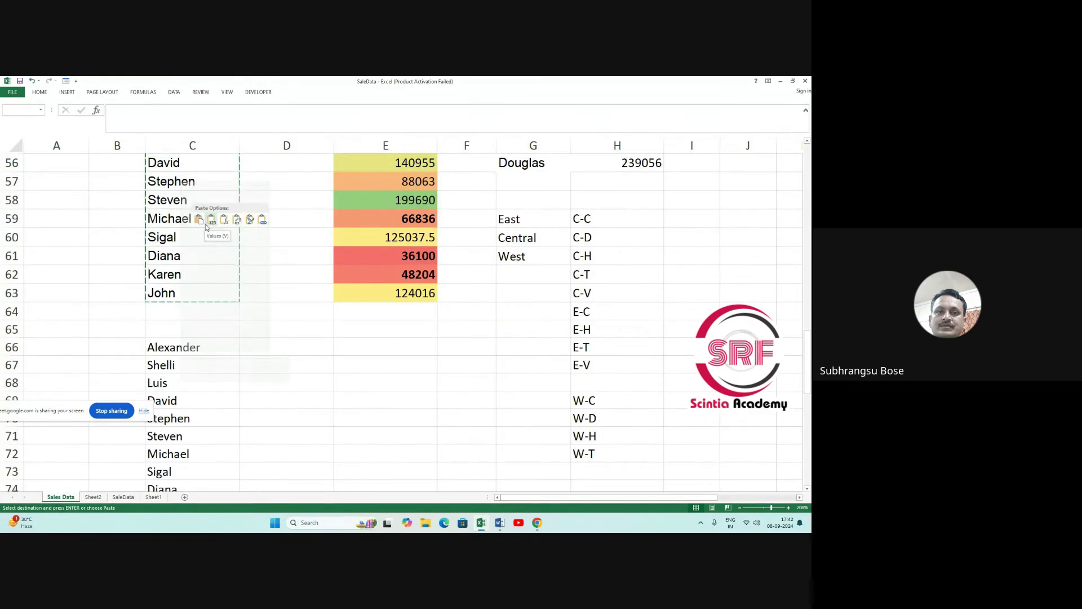
# Add the heading Sal in cell D65, beside the copied list of salesmen.
pyautogui.click(285, 348)
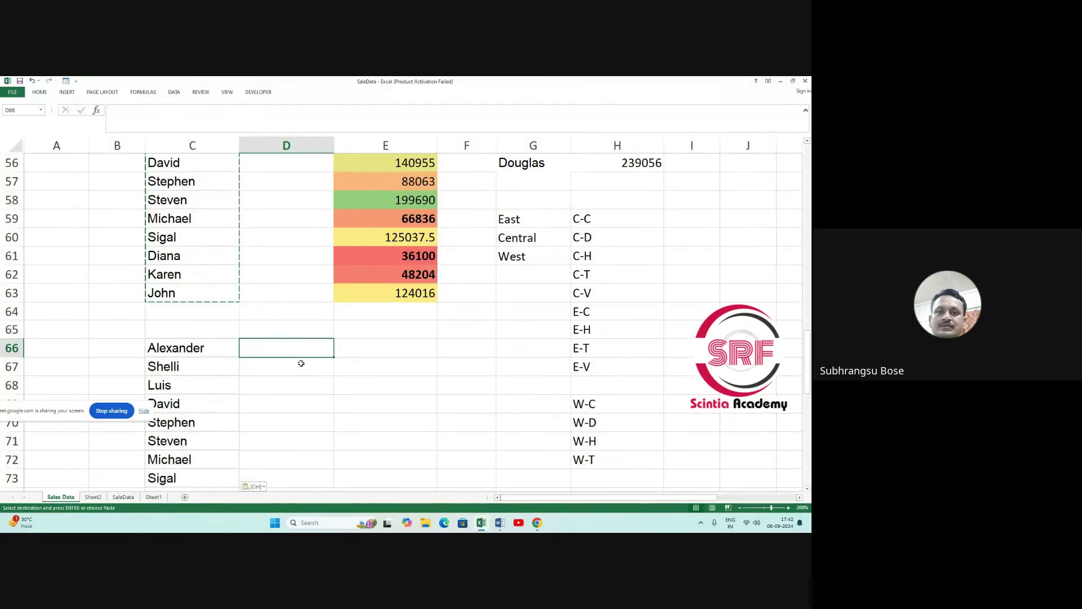
pyautogui.scroll(2, 300, 364)
pyautogui.scroll(-2, 299, 370)
pyautogui.click(285, 328)
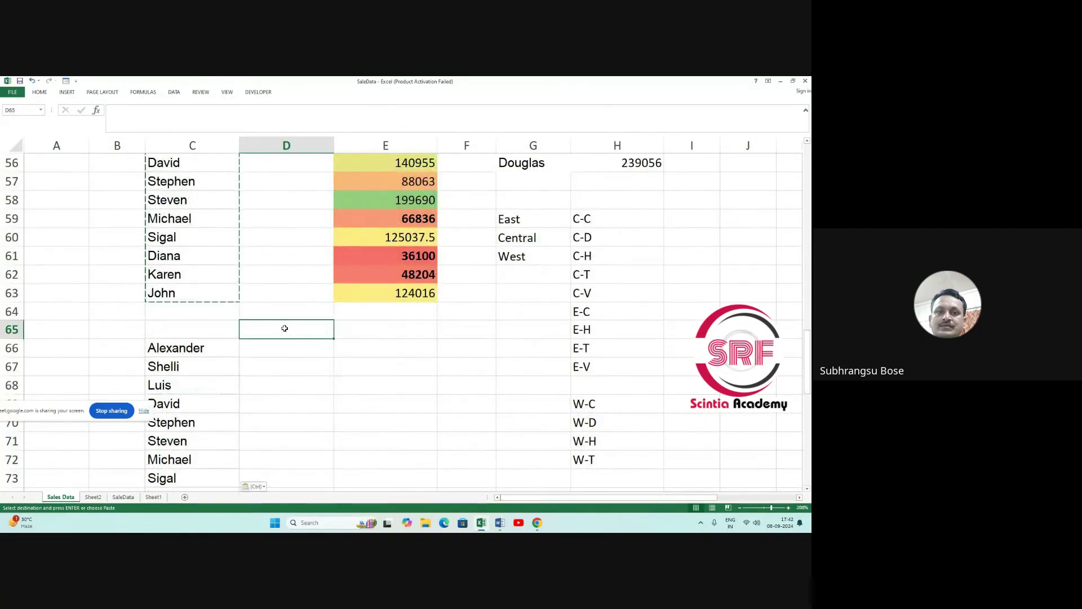
pyautogui.write('sAL')
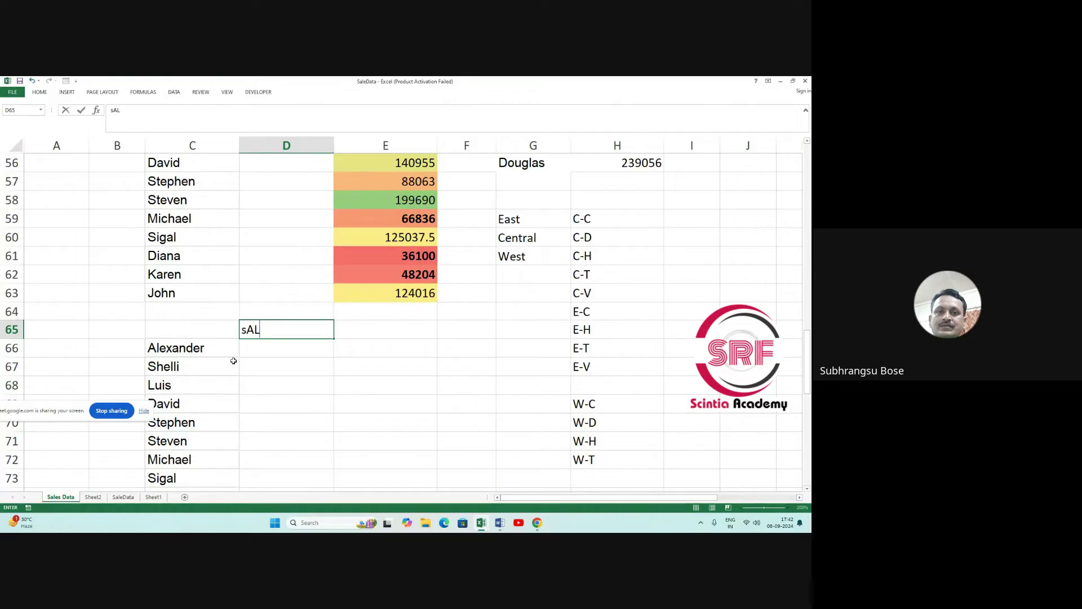
pyautogui.press('Return')
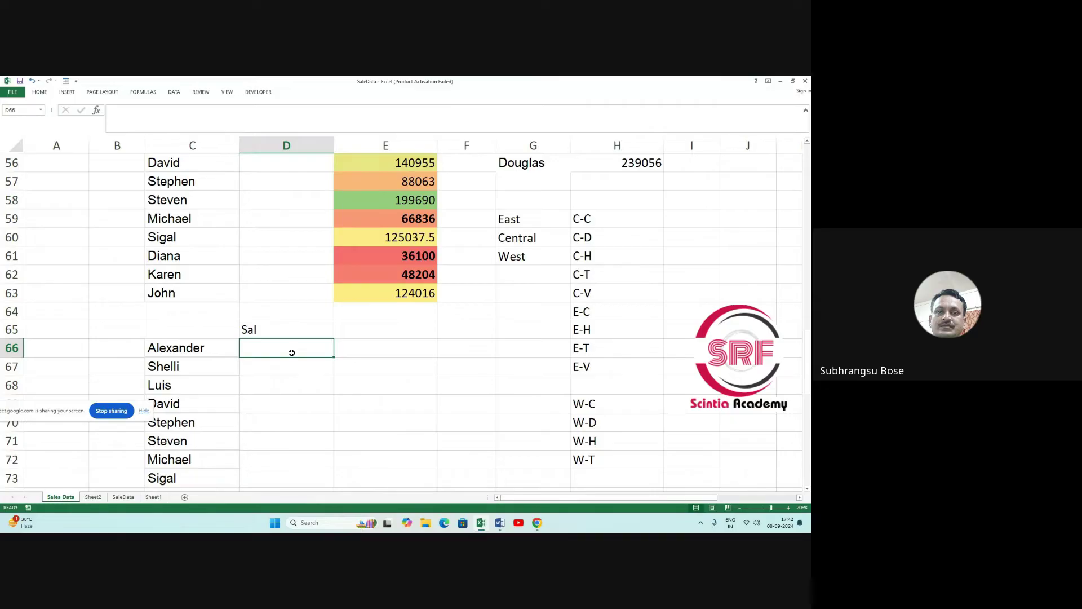
# Enter 100000 as the first salesman's salary in cell D66.
pyautogui.write('100000')
pyautogui.press('Return')
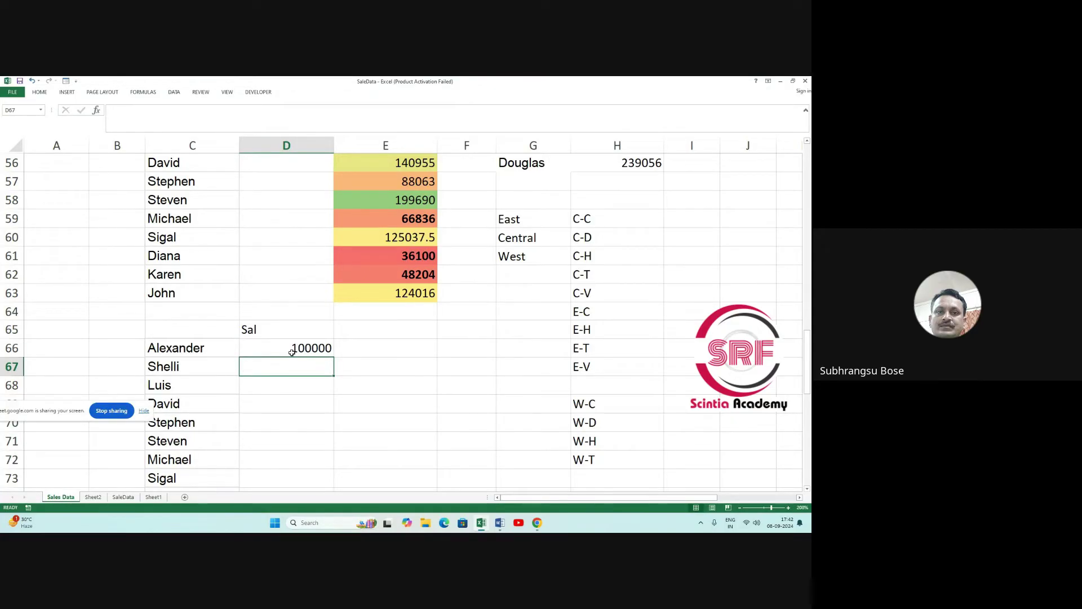
pyautogui.scroll(3, 290, 355)
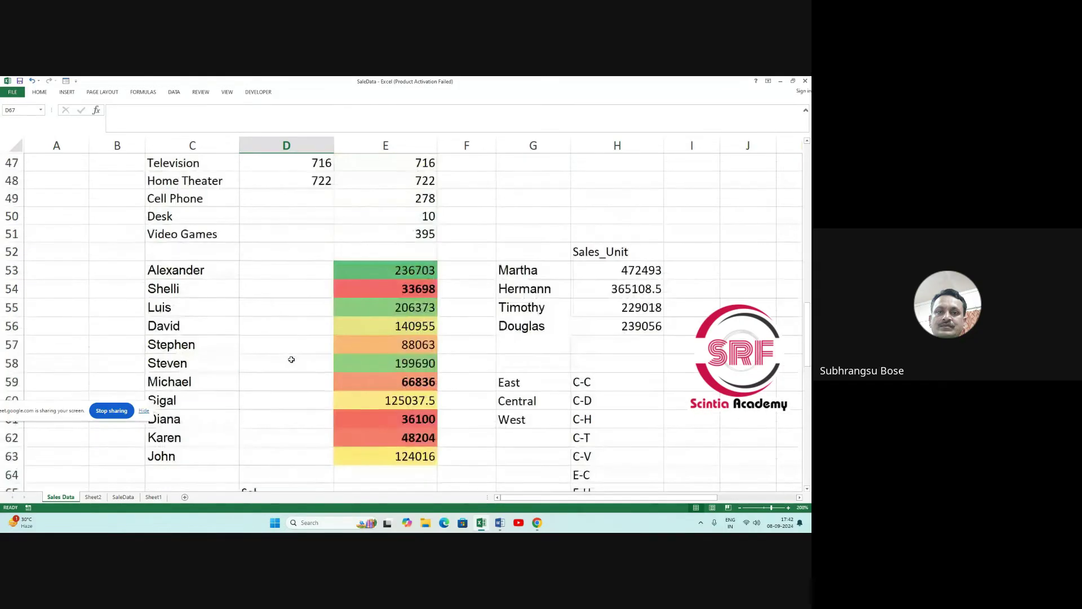
pyautogui.scroll(-1, 299, 366)
pyautogui.scroll(-3, 305, 372)
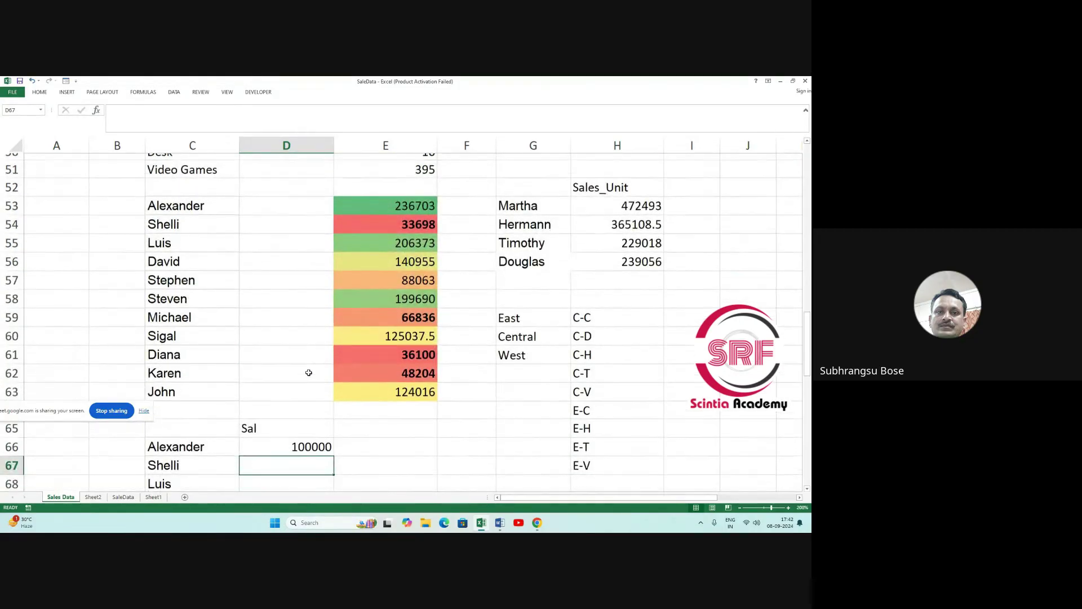
# Replace the first salary in D66 with the formula =E53*0.3, based on that salesman's sales total.
pyautogui.click(305, 404)
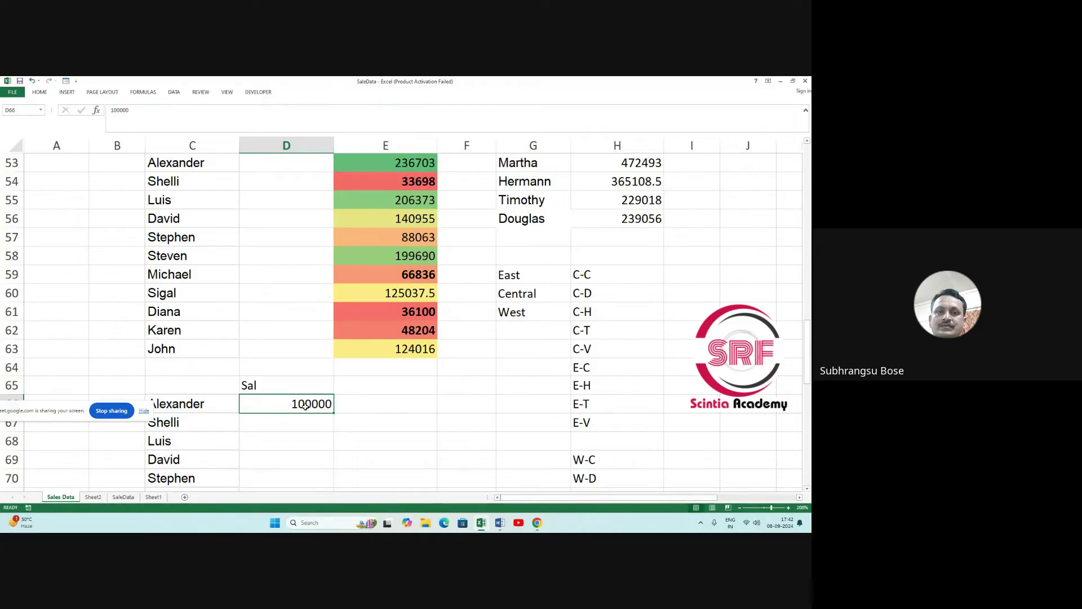
pyautogui.write('=')
pyautogui.click(382, 163)
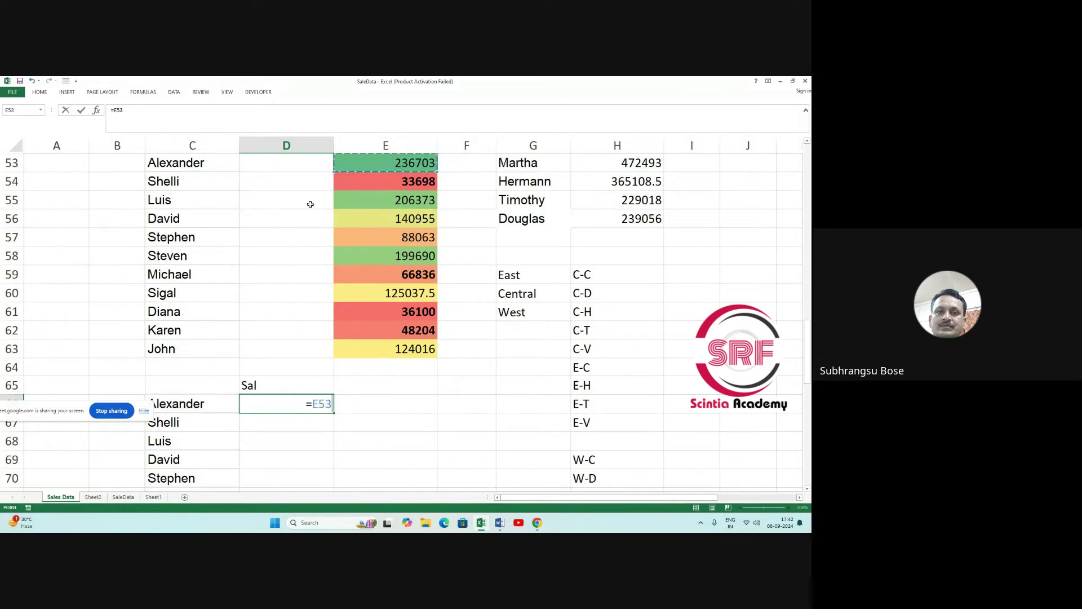
pyautogui.write('*0.3')
pyautogui.press('Return')
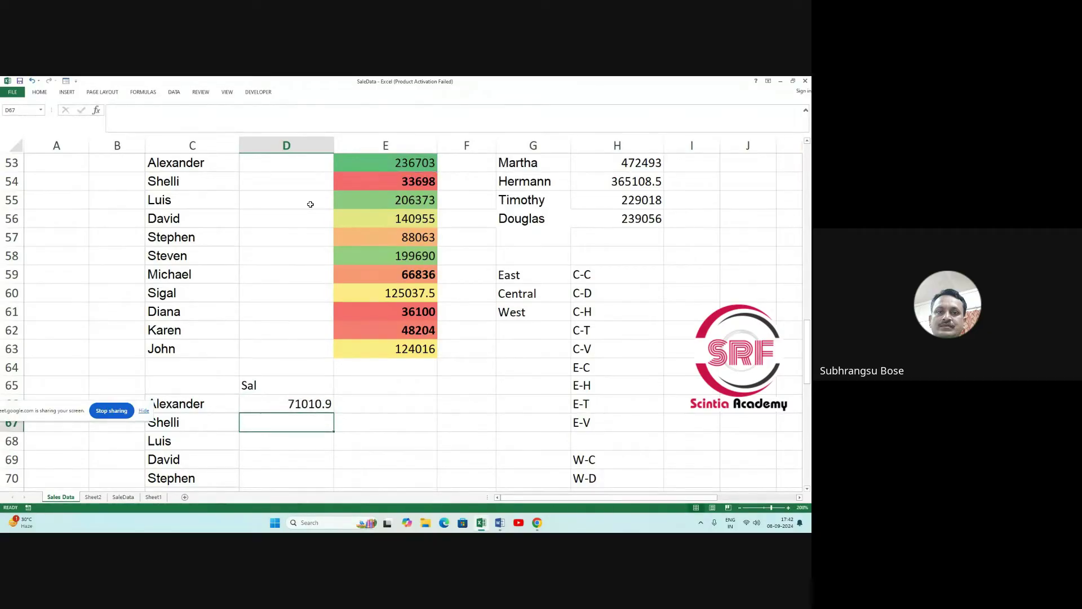
# Fill the salary formula from D66 down to D76 for all the listed salesmen.
pyautogui.click(294, 404)
pyautogui.scroll(-1, 326, 386)
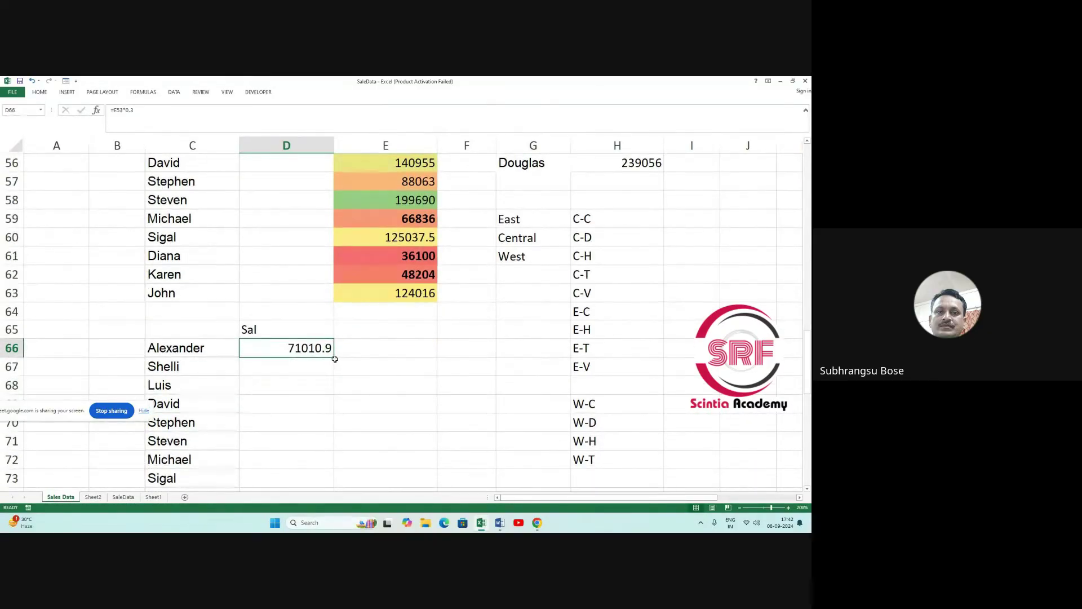
pyautogui.moveTo(335, 359); pyautogui.dragTo(338, 449)
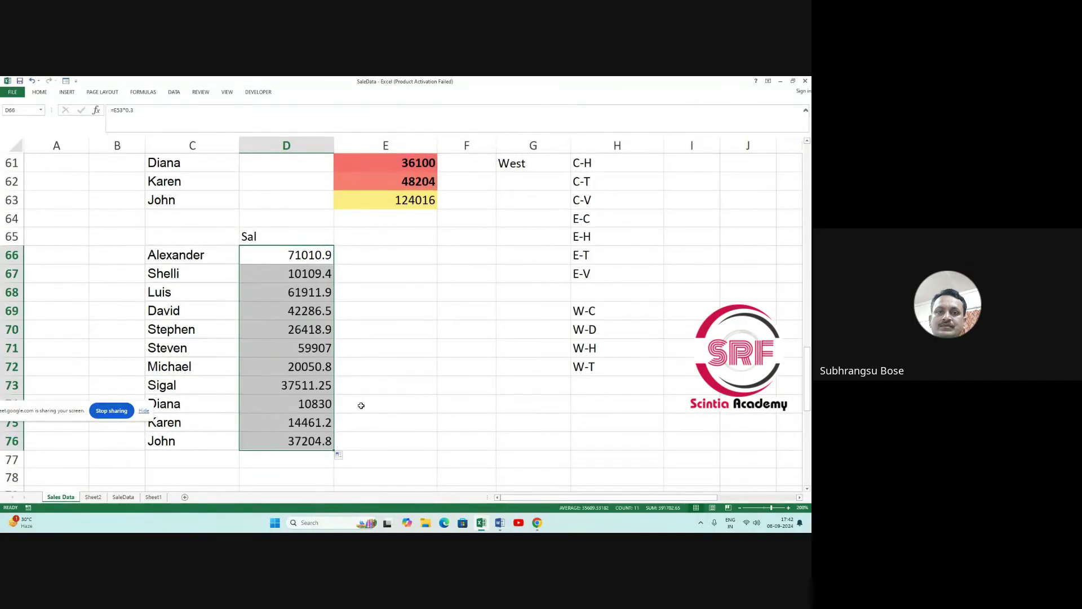
# Turn off the filter on the order table's header row.
pyautogui.scroll(3, 353, 387)
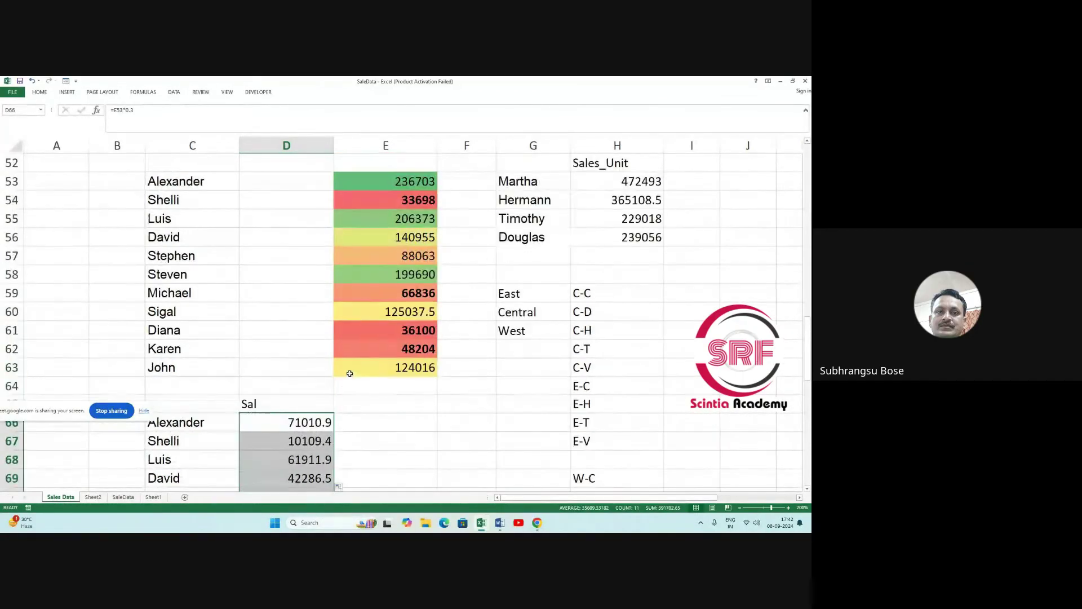
pyautogui.scroll(-2, 349, 373)
pyautogui.scroll(19, 339, 394)
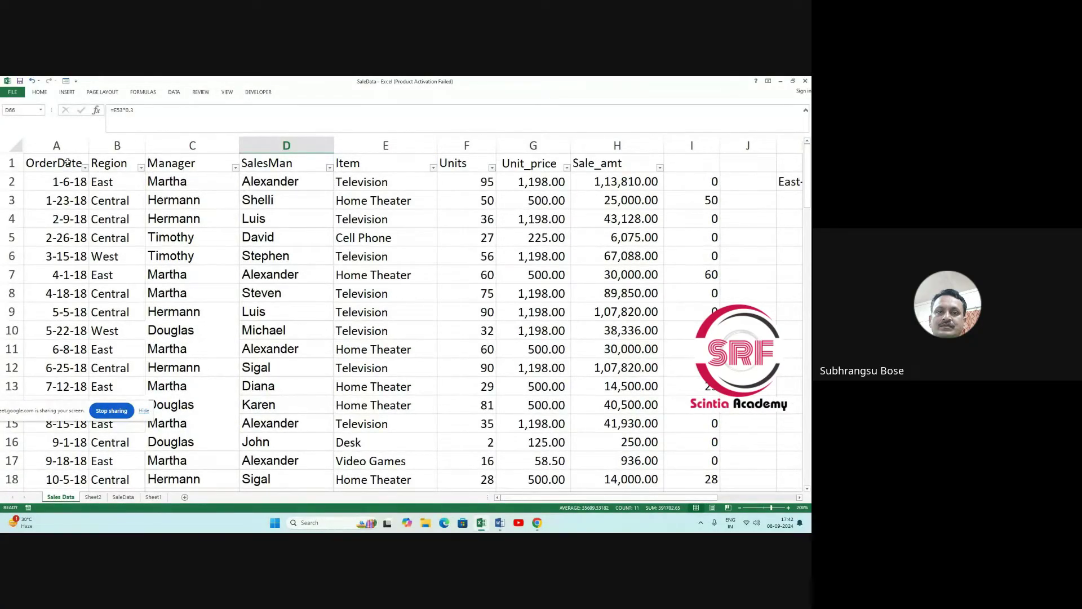
pyautogui.click(39, 92)
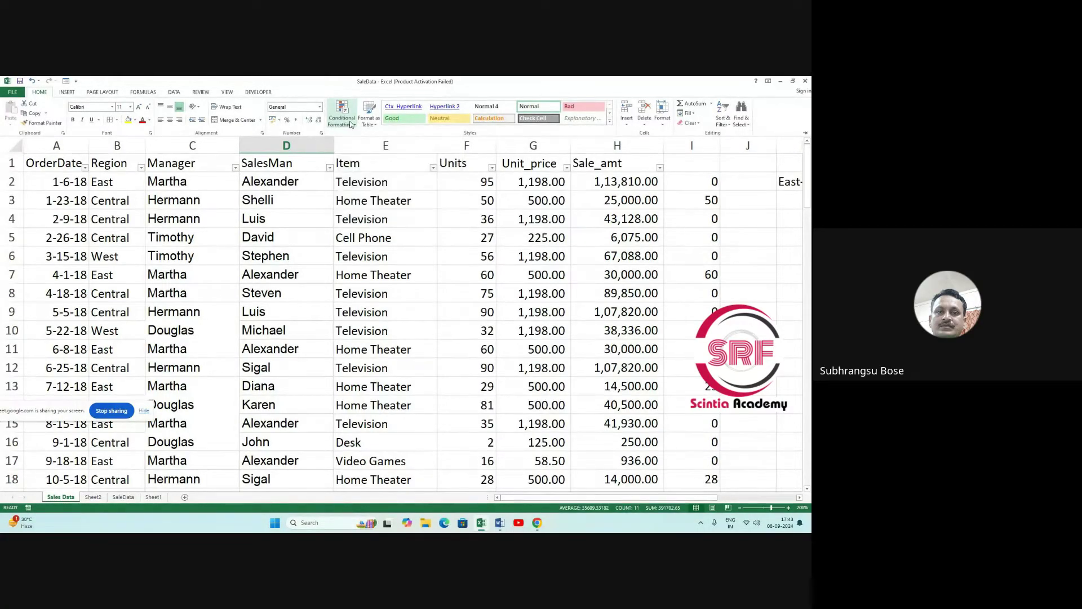
pyautogui.click(178, 92)
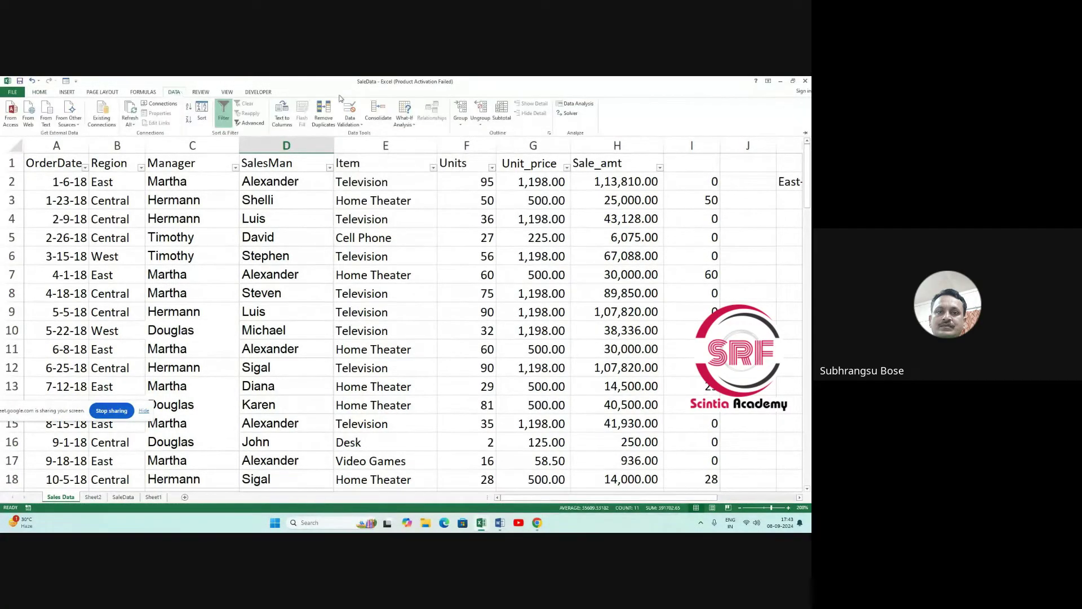
pyautogui.click(226, 117)
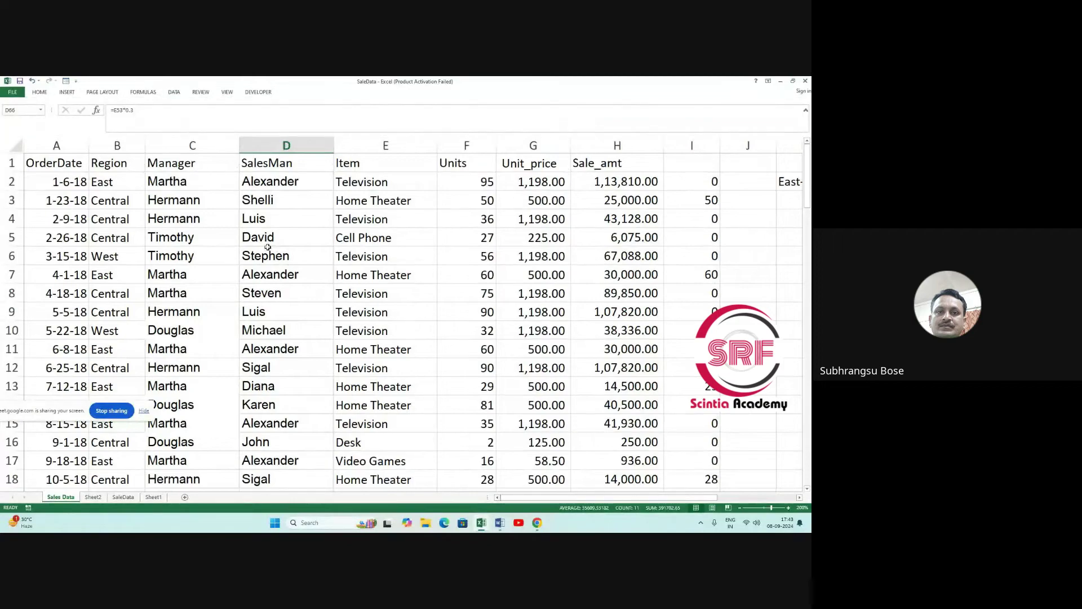
pyautogui.scroll(-1, 222, 234)
pyautogui.scroll(1, 223, 234)
# Insert an entire blank column between SalesMan and Item in the order table.
pyautogui.click(350, 181)
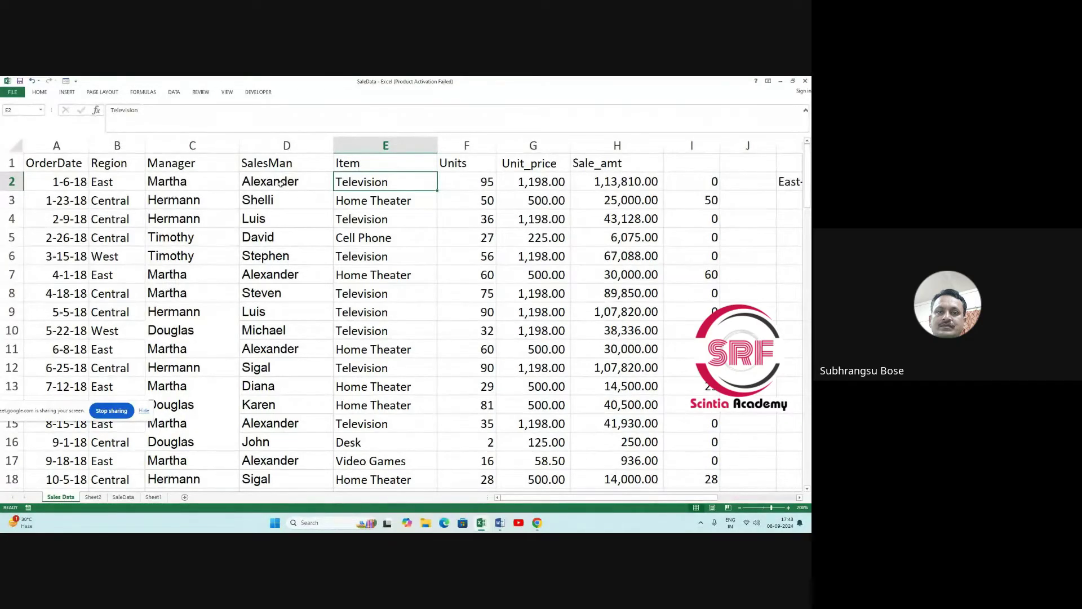
pyautogui.rightClick(349, 181)
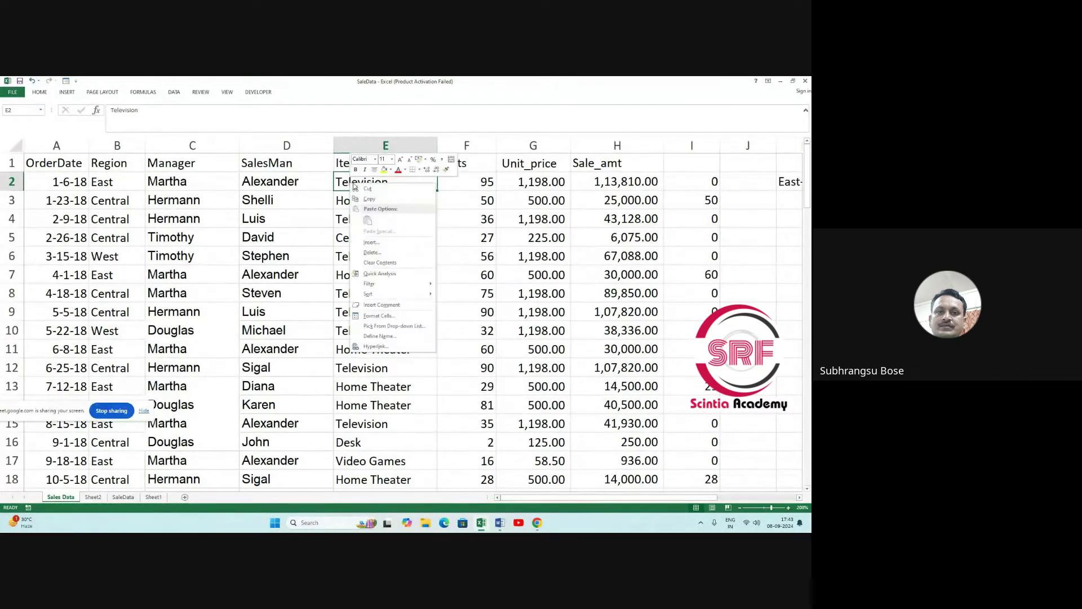
pyautogui.press('Escape')
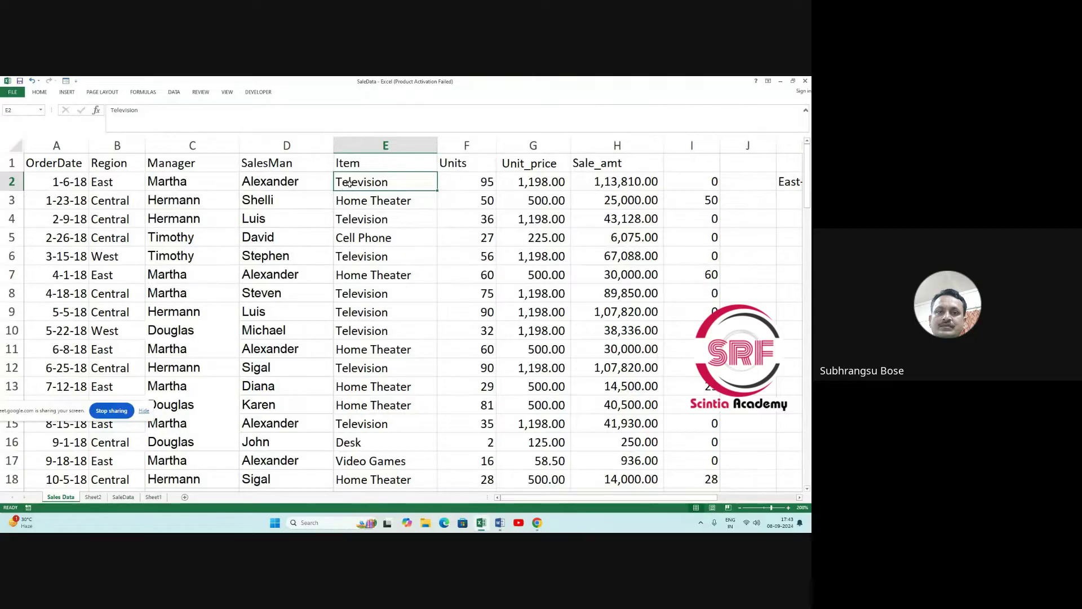
pyautogui.rightClick(349, 184)
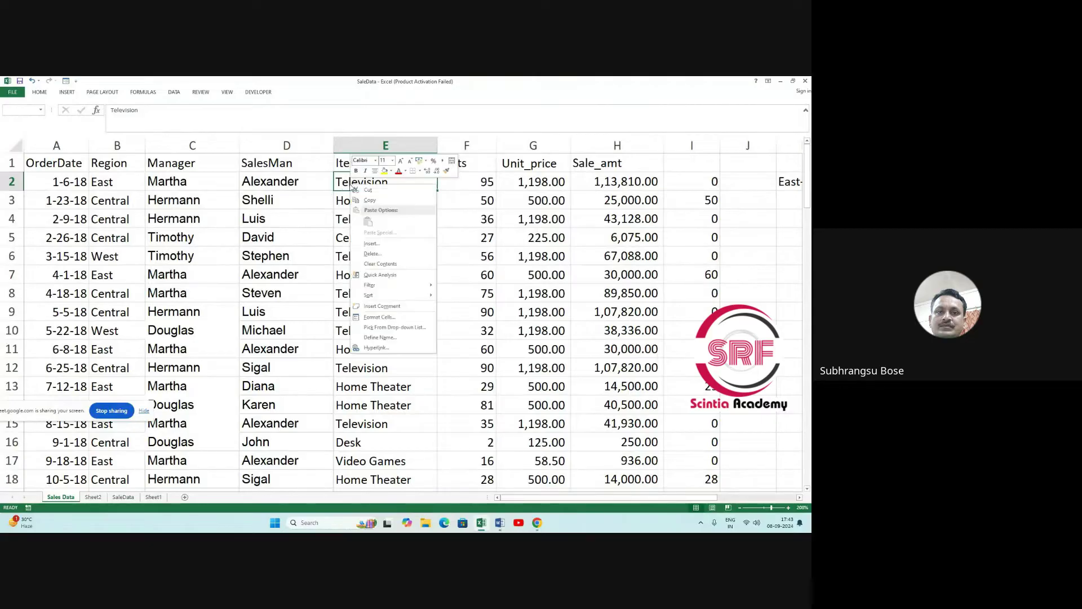
pyautogui.click(384, 241)
pyautogui.click(368, 250)
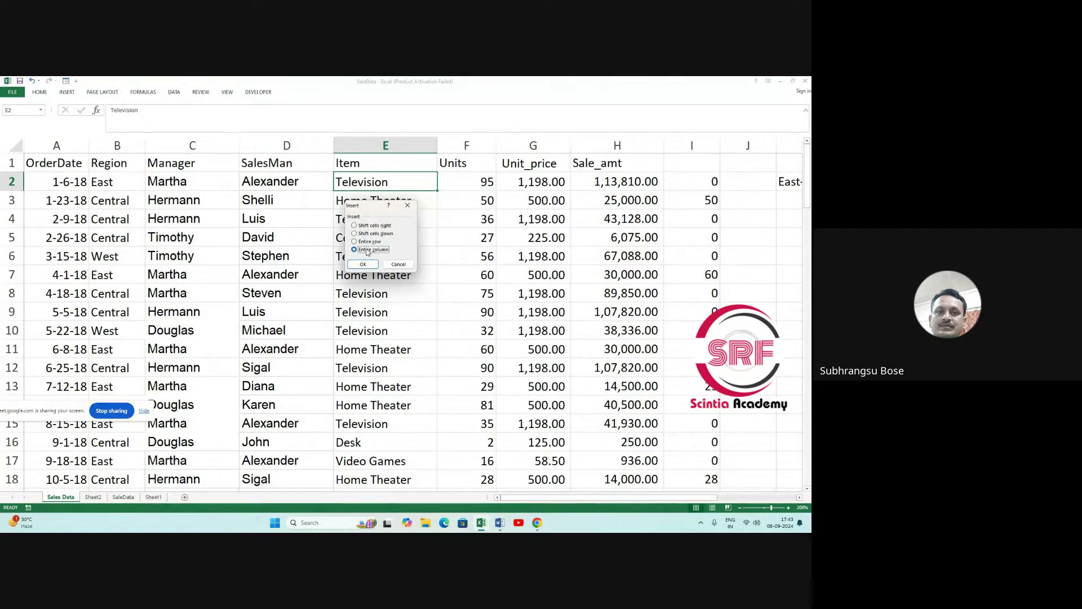
pyautogui.click(365, 268)
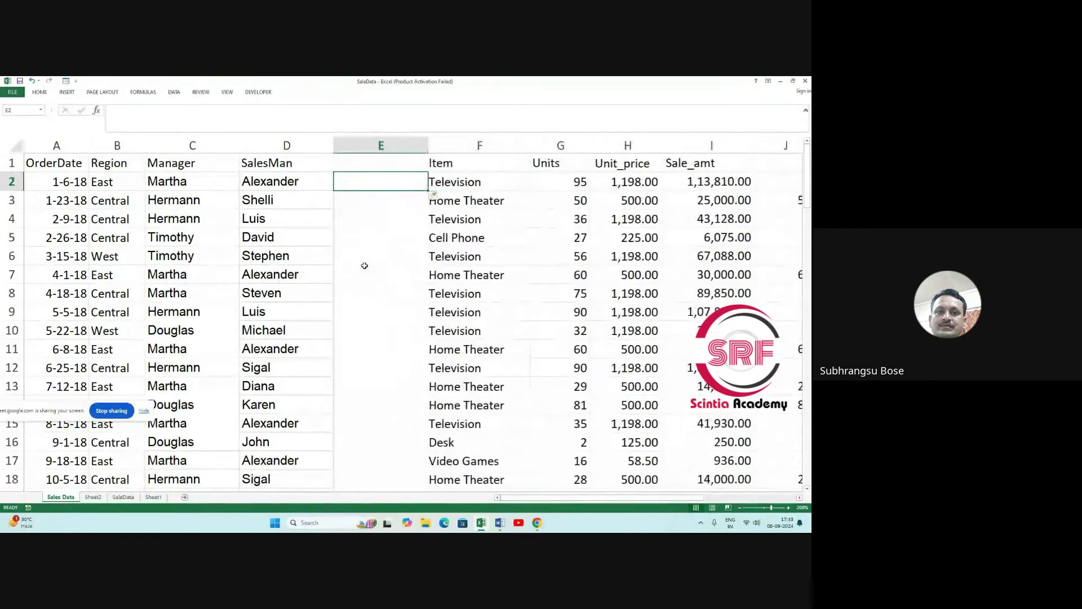
pyautogui.press('Down')
pyautogui.press('Down')
pyautogui.press('Down')
pyautogui.moveTo(370, 179); pyautogui.dragTo(370, 363)
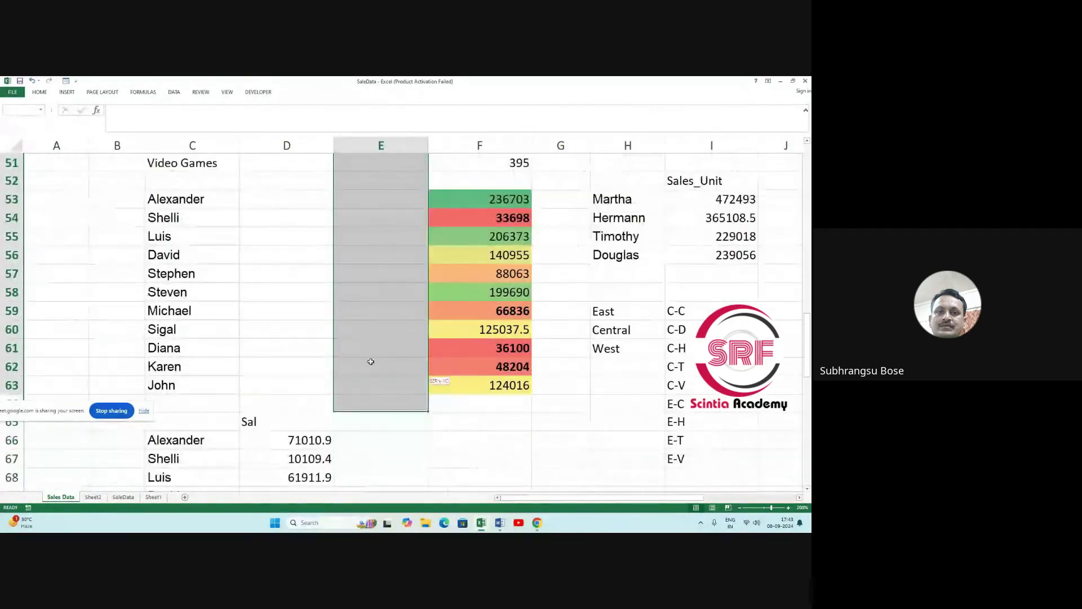
pyautogui.scroll(15, 340, 285)
pyautogui.scroll(2, 347, 266)
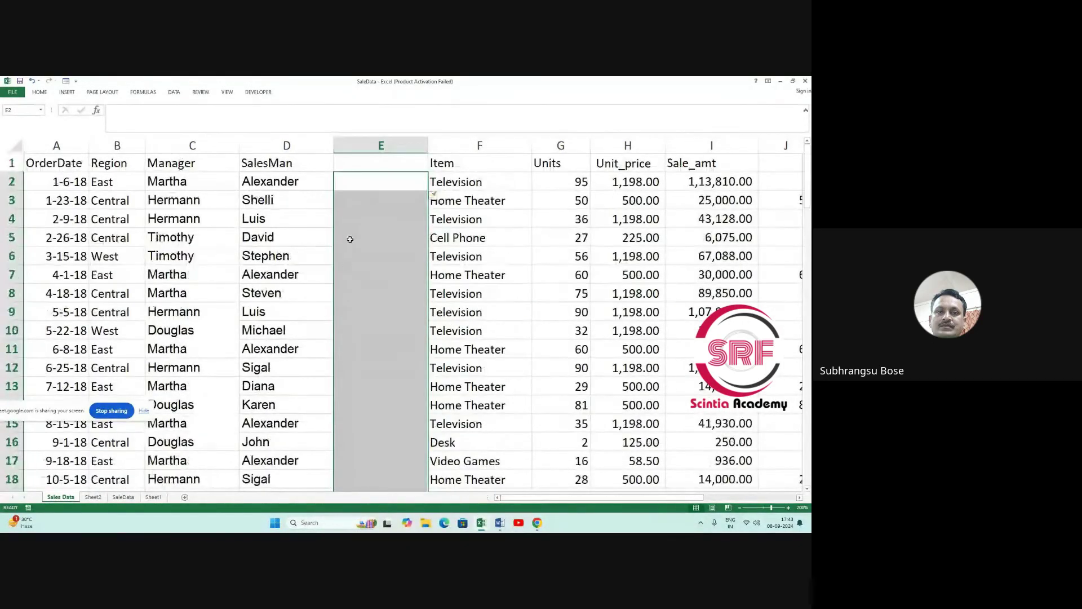
# Start a VLOOKUP formula in E2 with the salesman in D2 as the lookup value.
pyautogui.click(356, 197)
pyautogui.click(350, 177)
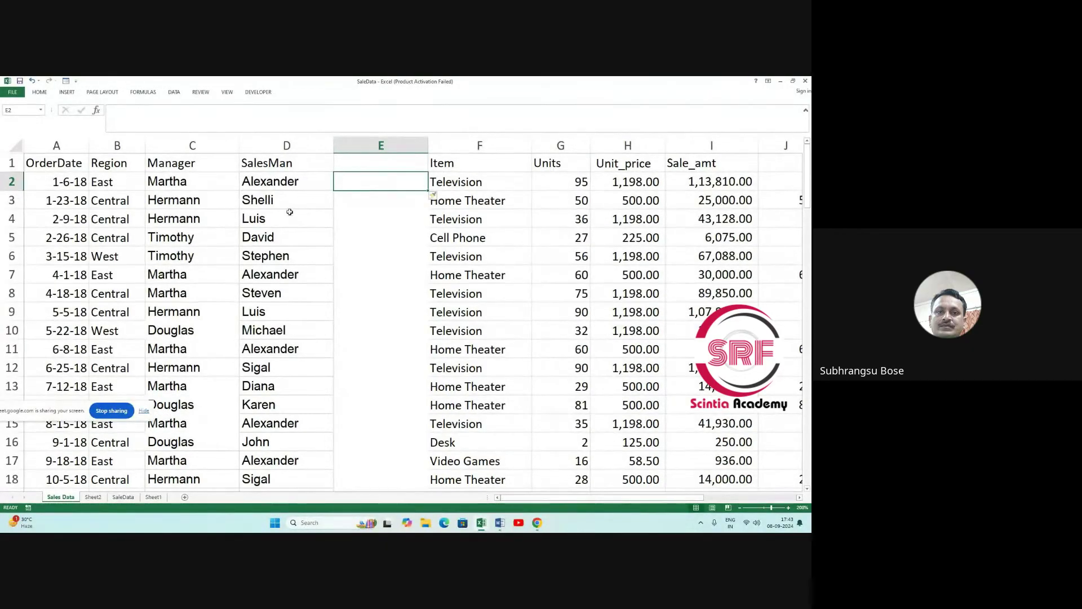
pyautogui.write('=v')
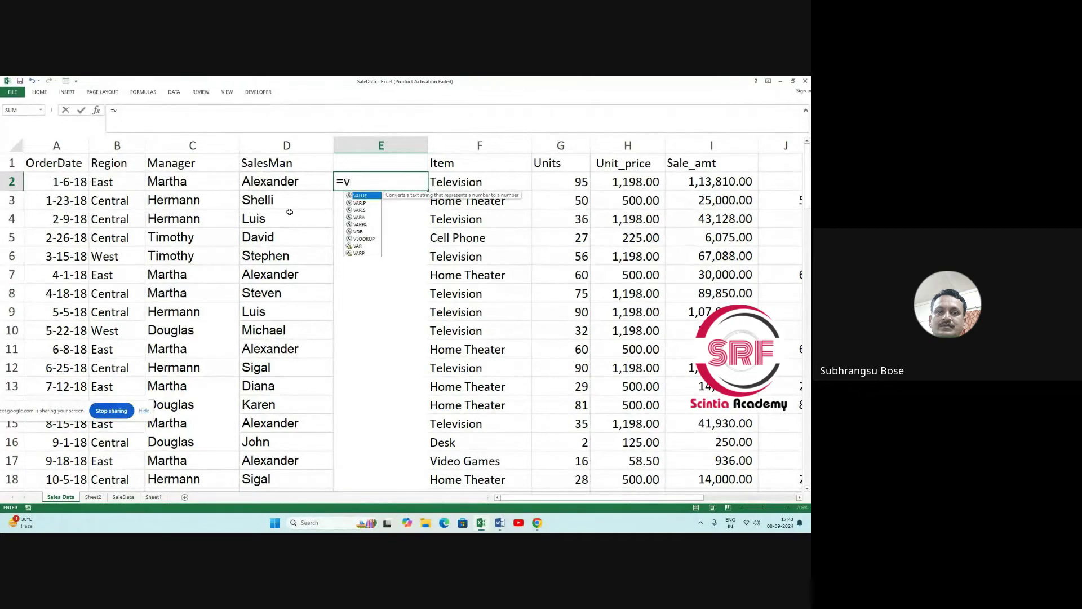
pyautogui.write('oo')
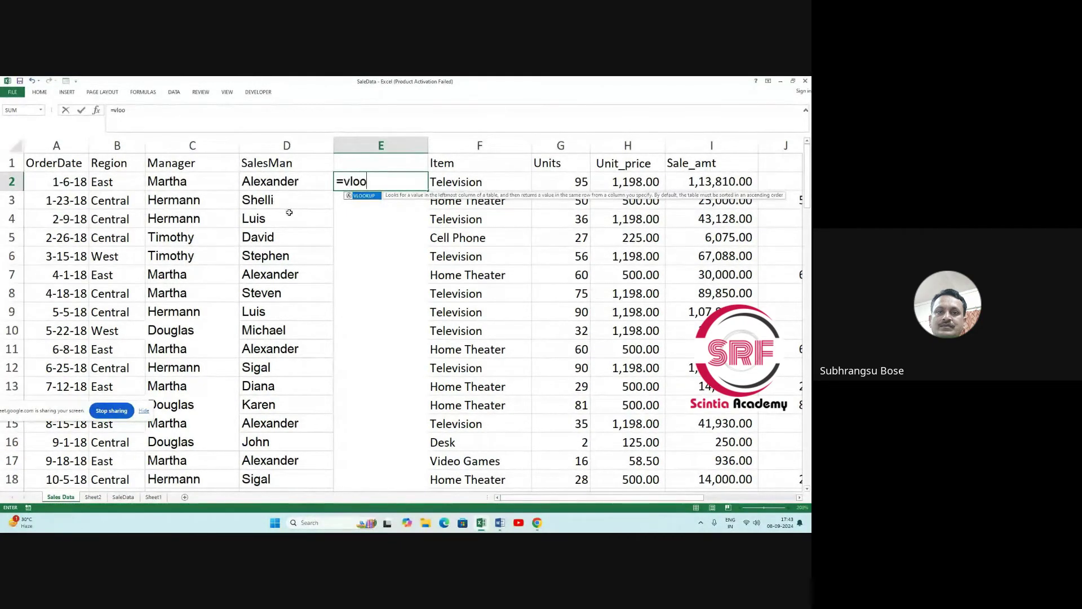
pyautogui.doubleClick(364, 195)
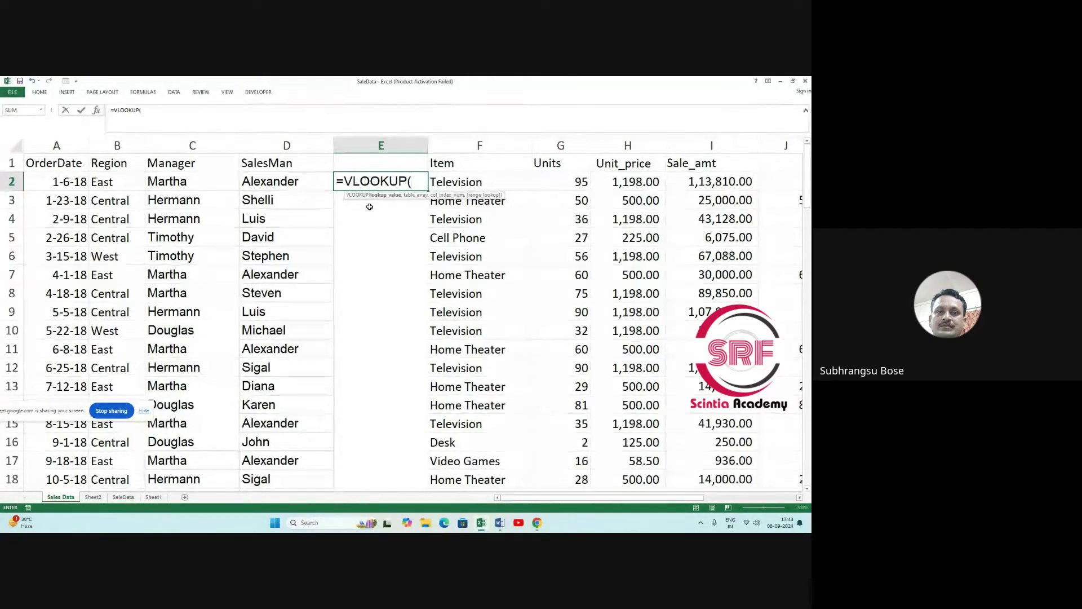
pyautogui.scroll(-2, 287, 241)
pyautogui.scroll(-11, 288, 240)
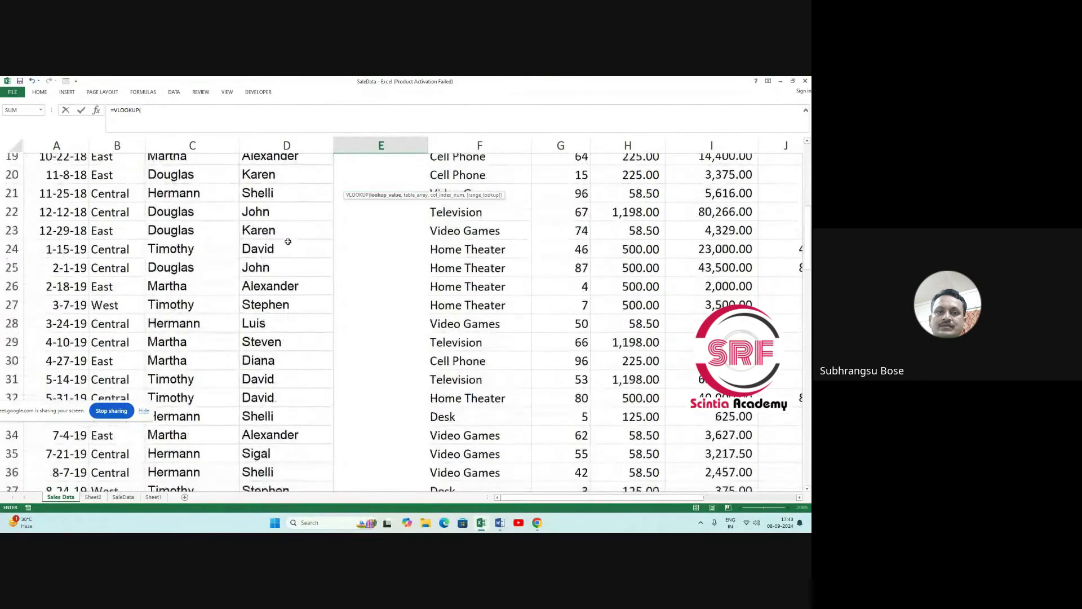
pyautogui.scroll(13, 288, 241)
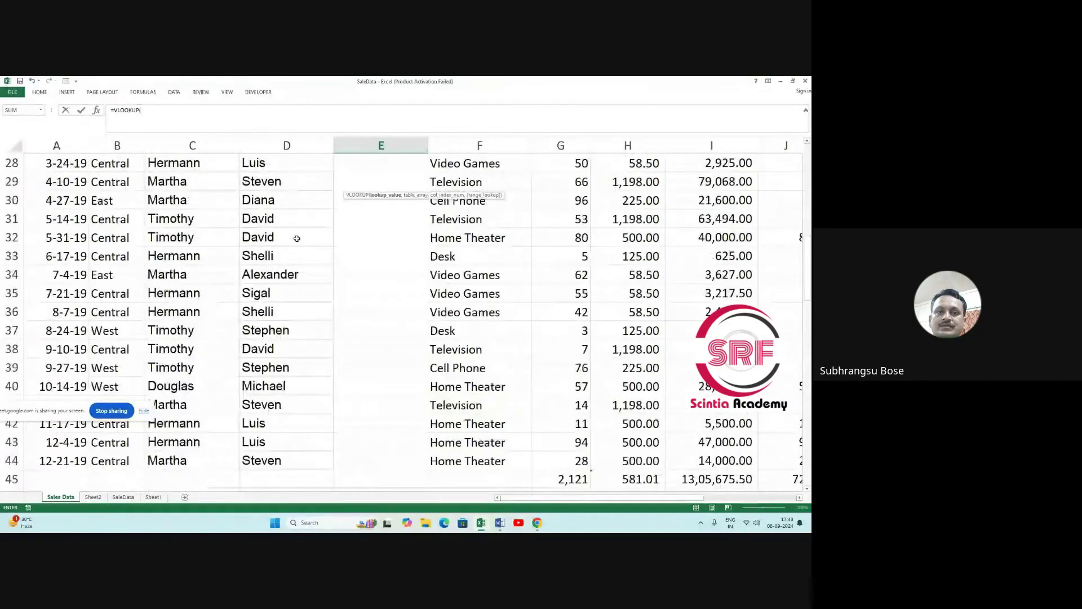
pyautogui.click(276, 183)
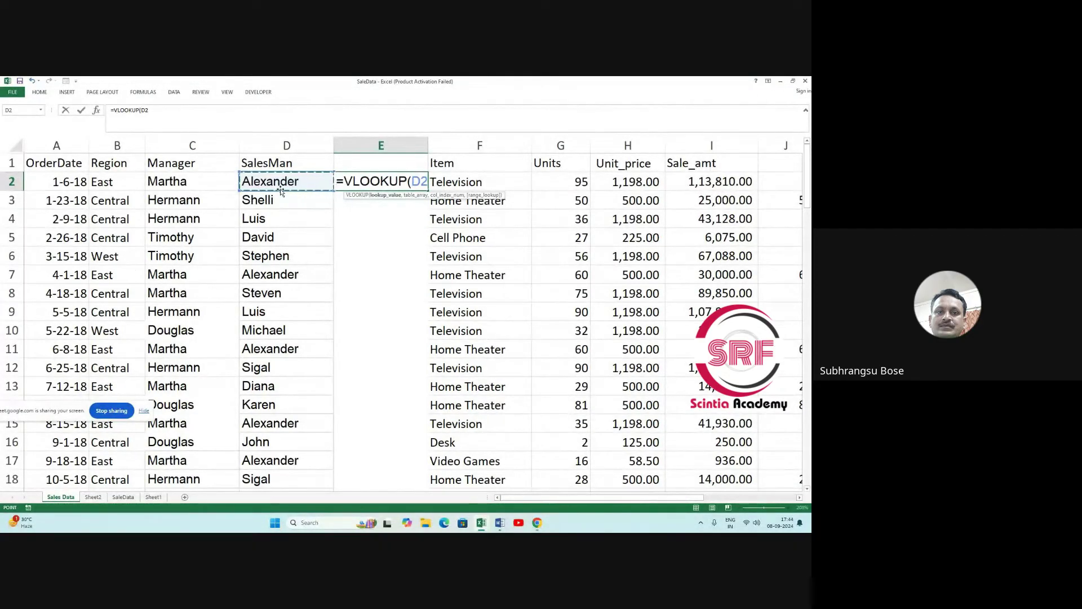
pyautogui.write(',')
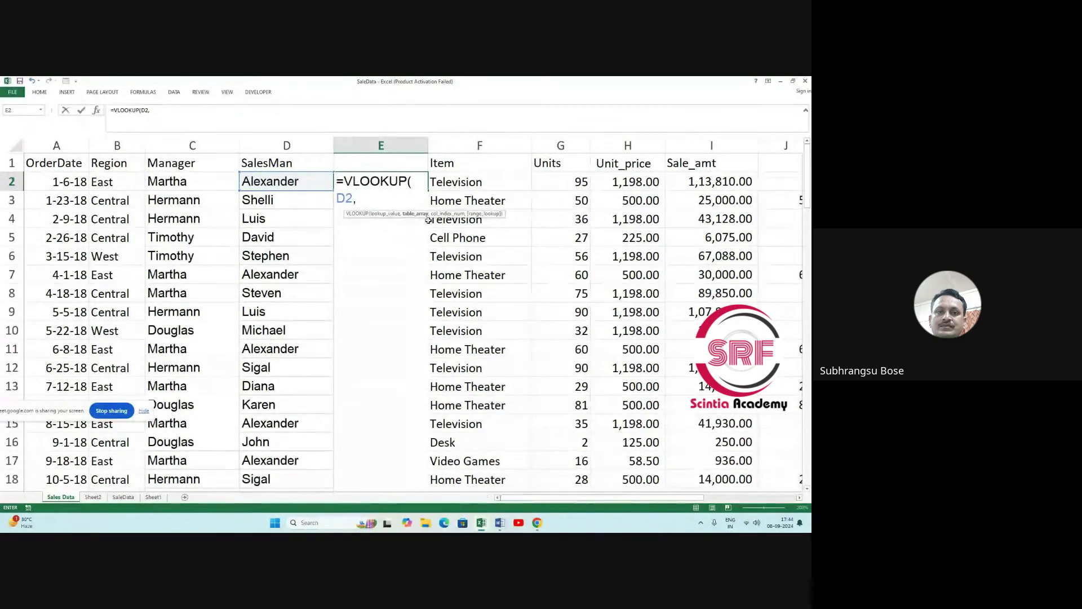
# Use the salesman salary list C66:D76 as the table array of the E2 lookup.
pyautogui.scroll(-9, 357, 256)
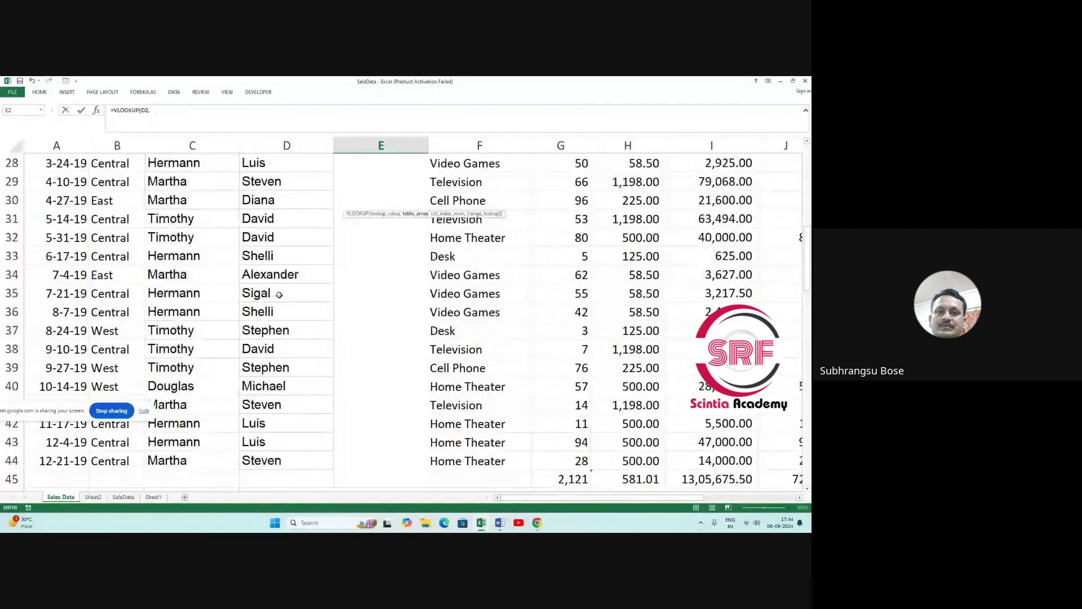
pyautogui.scroll(-11, 279, 294)
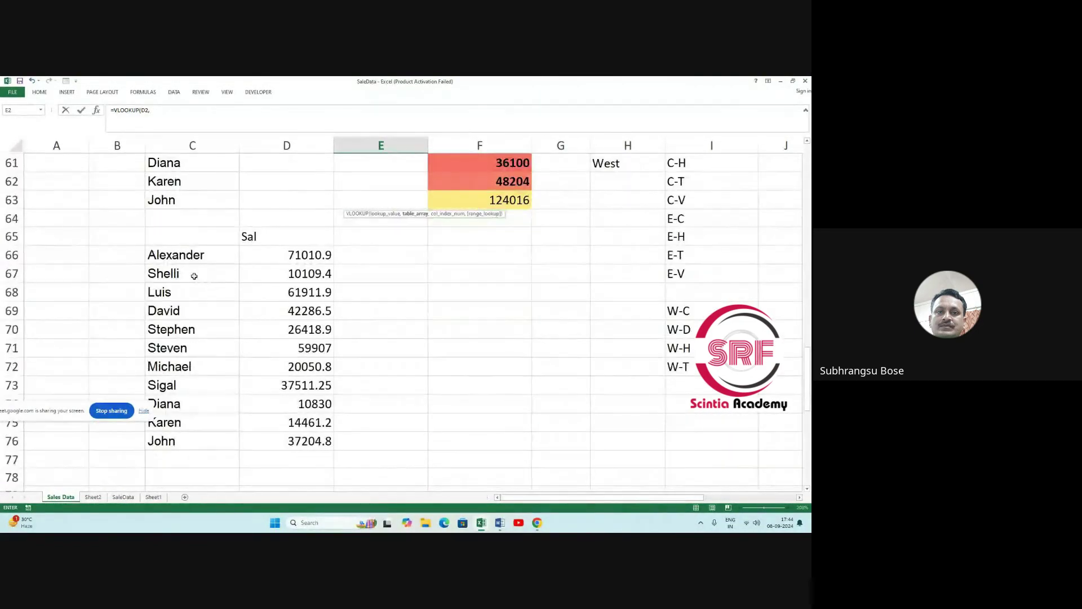
pyautogui.moveTo(153, 255); pyautogui.dragTo(300, 423)
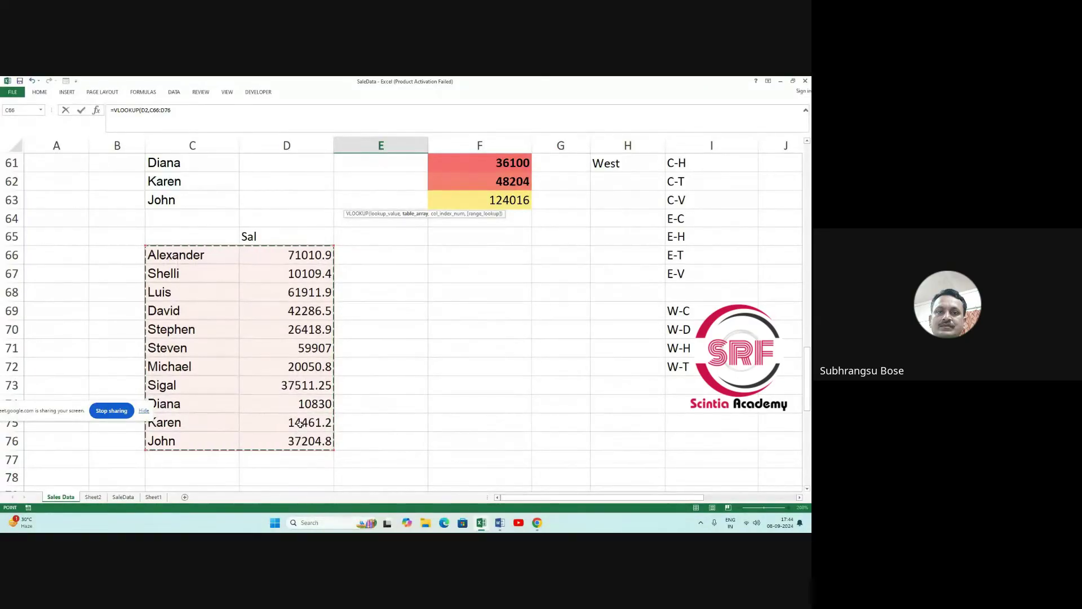
pyautogui.write(',')
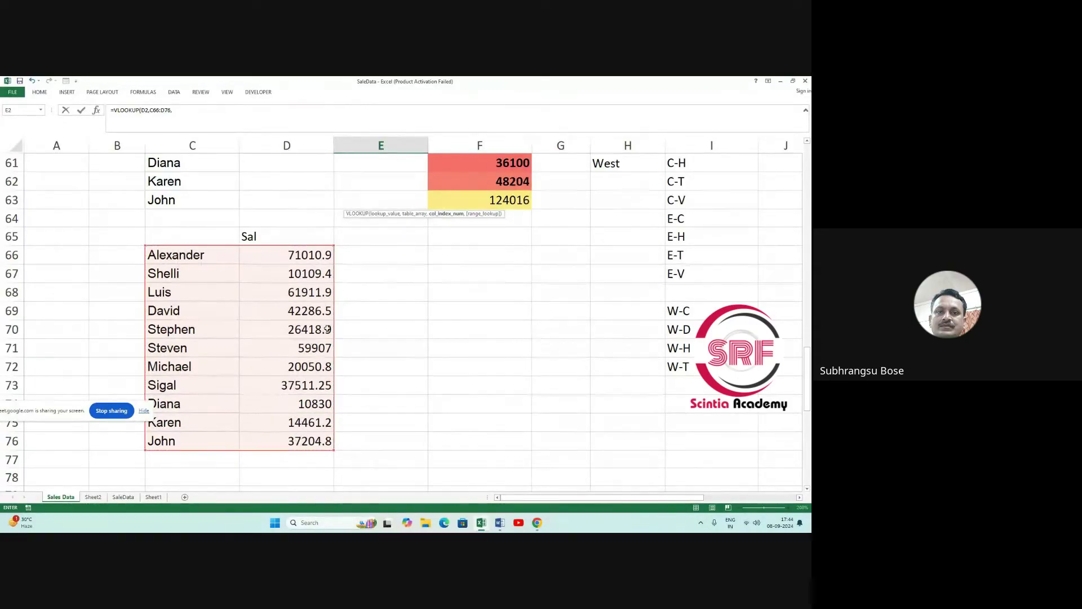
pyautogui.scroll(2, 334, 263)
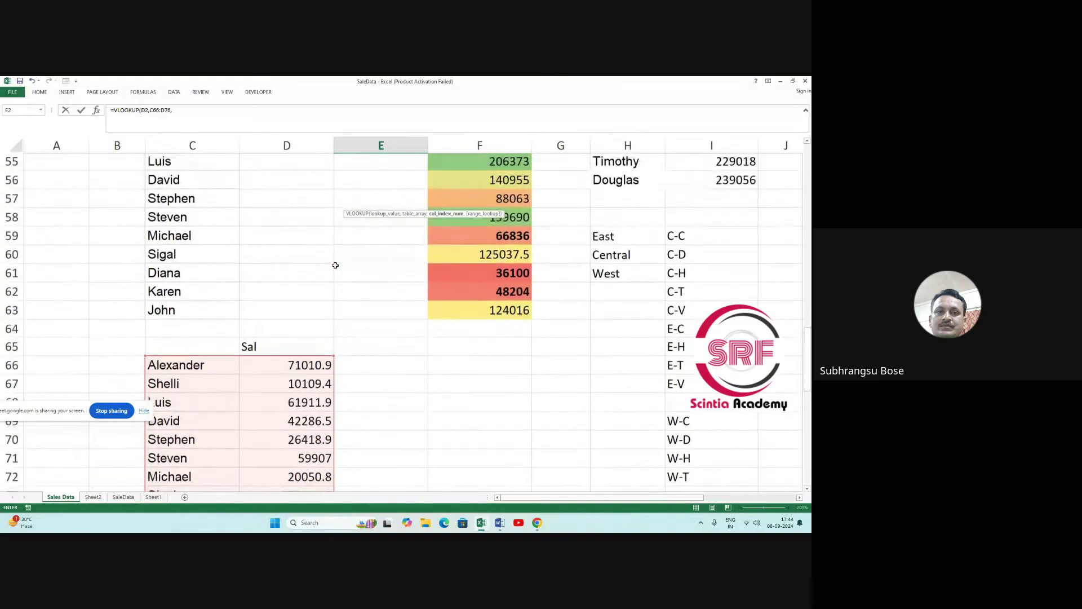
pyautogui.scroll(-2, 329, 267)
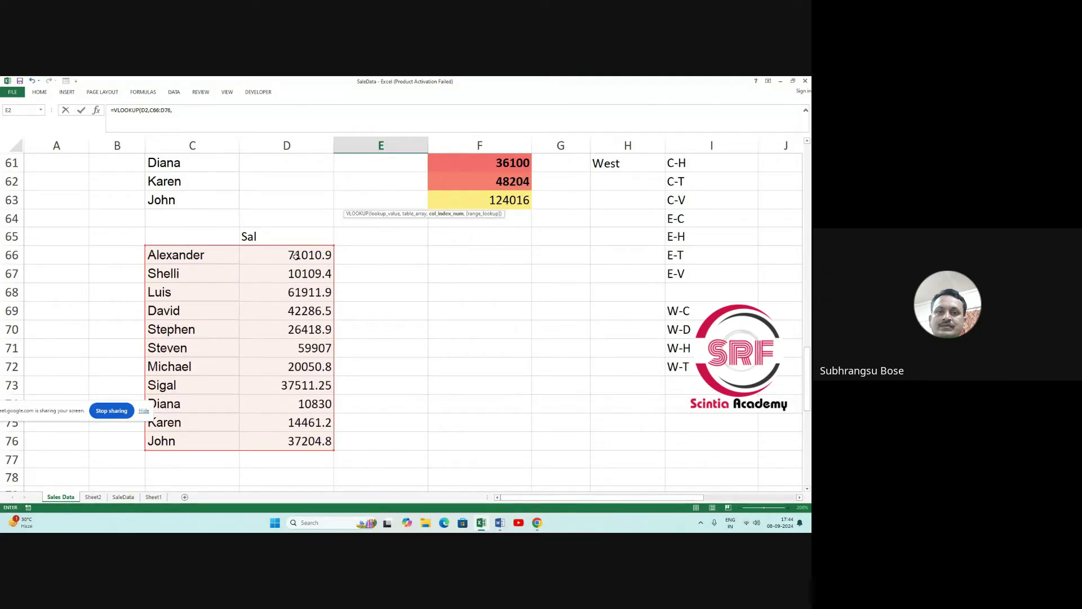
# Complete the E2 lookup with column index 2 and FALSE for an exact match.
pyautogui.click(175, 111)
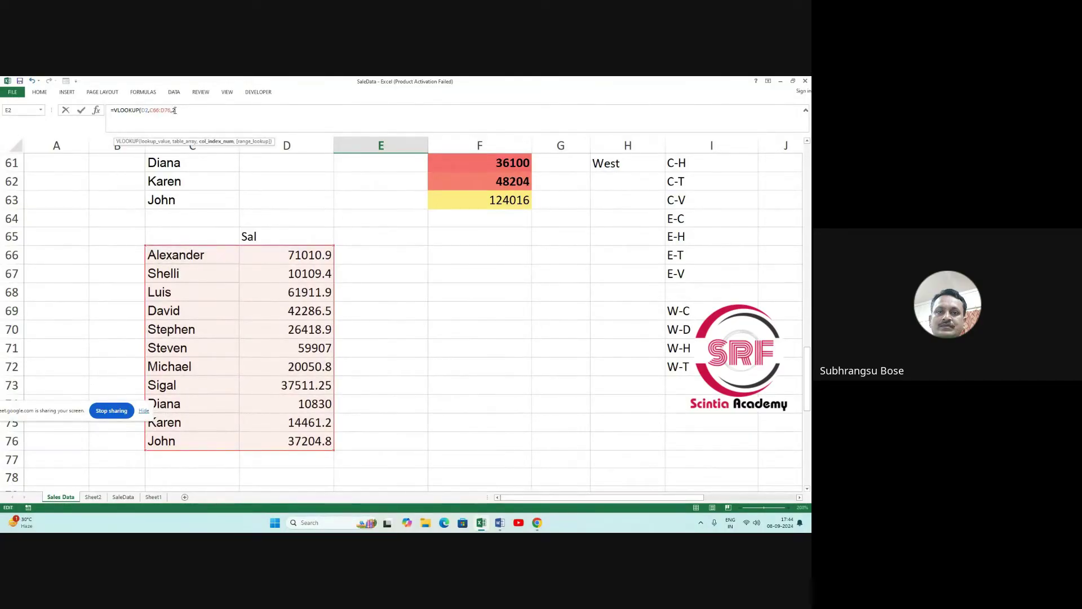
pyautogui.write(',')
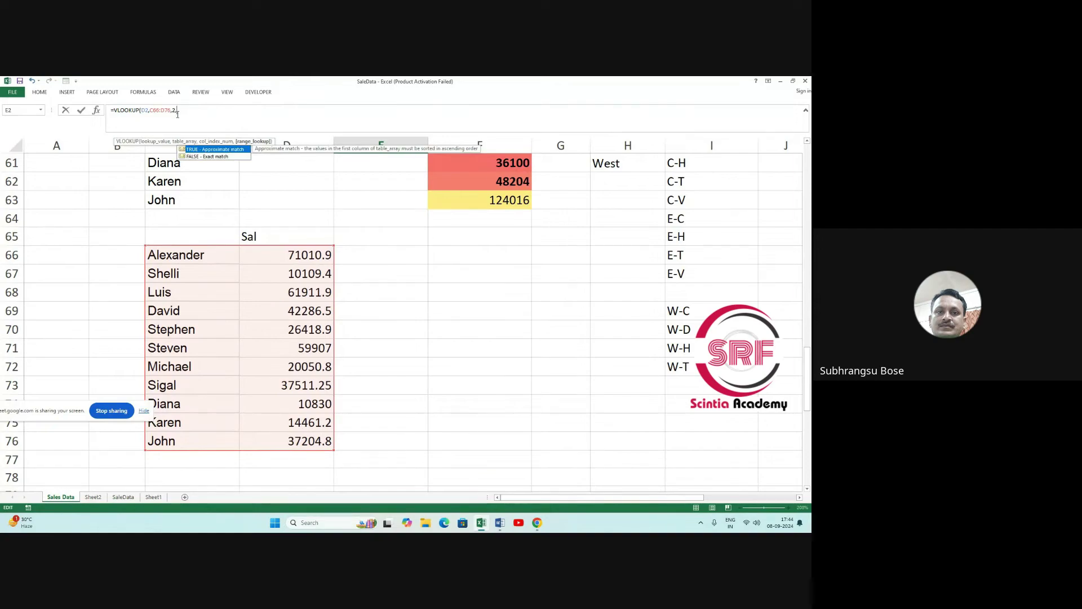
pyautogui.click(207, 156)
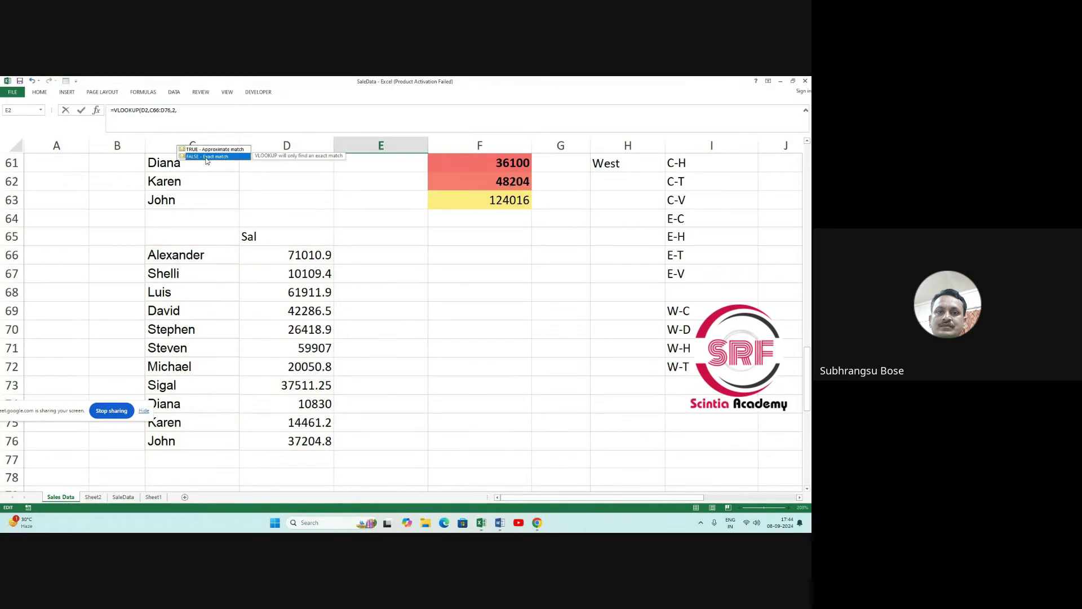
pyautogui.doubleClick(206, 156)
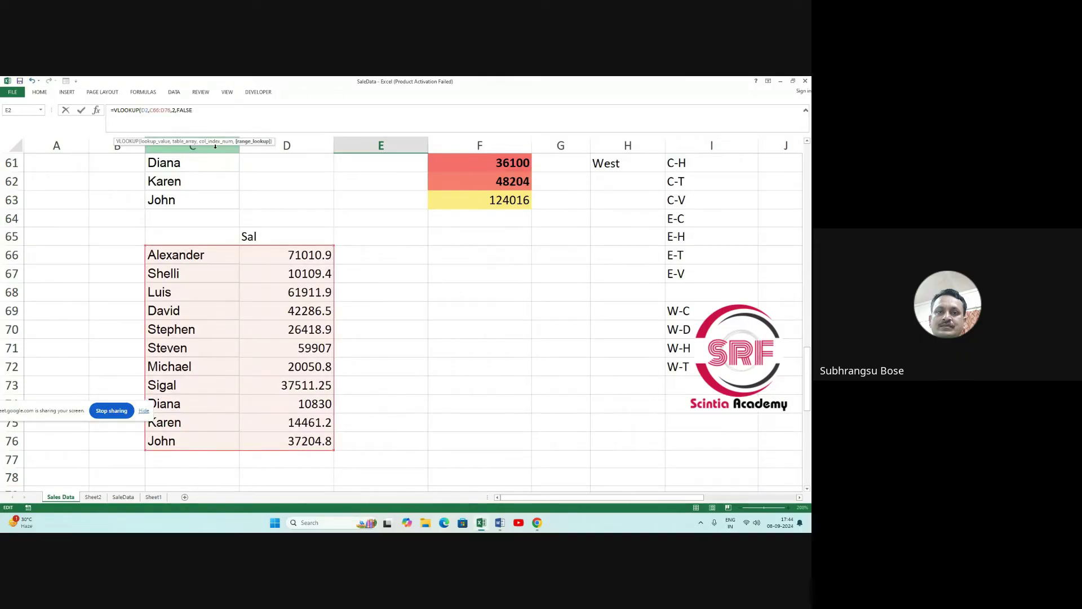
pyautogui.write(')')
pyautogui.press('Return')
# Fill the lookup formula from E2 down to E3 and inspect the copied formula's table range.
pyautogui.scroll(2, 320, 233)
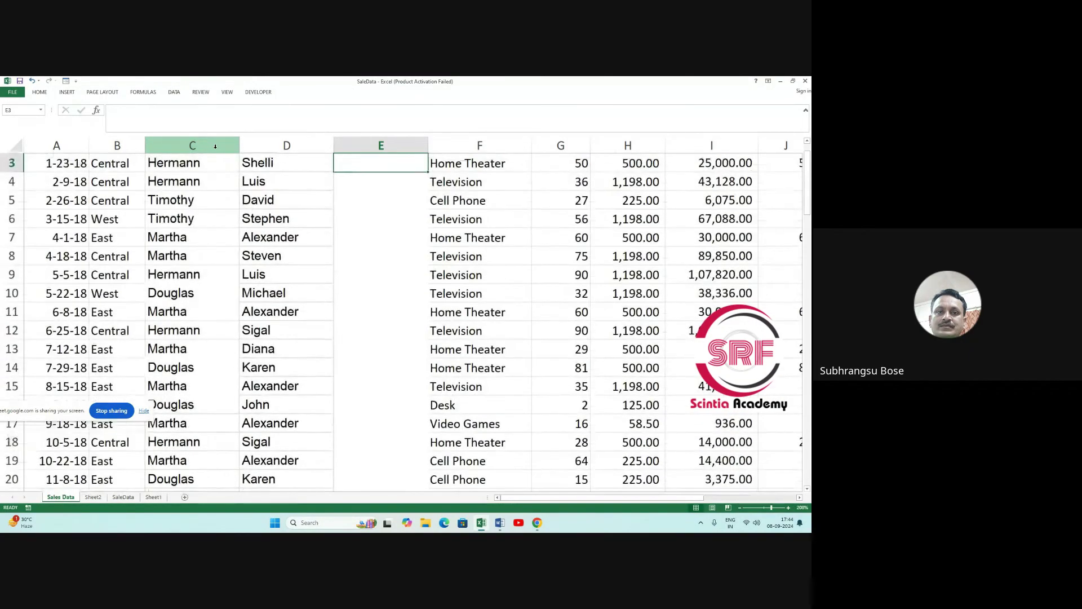
pyautogui.click(383, 181)
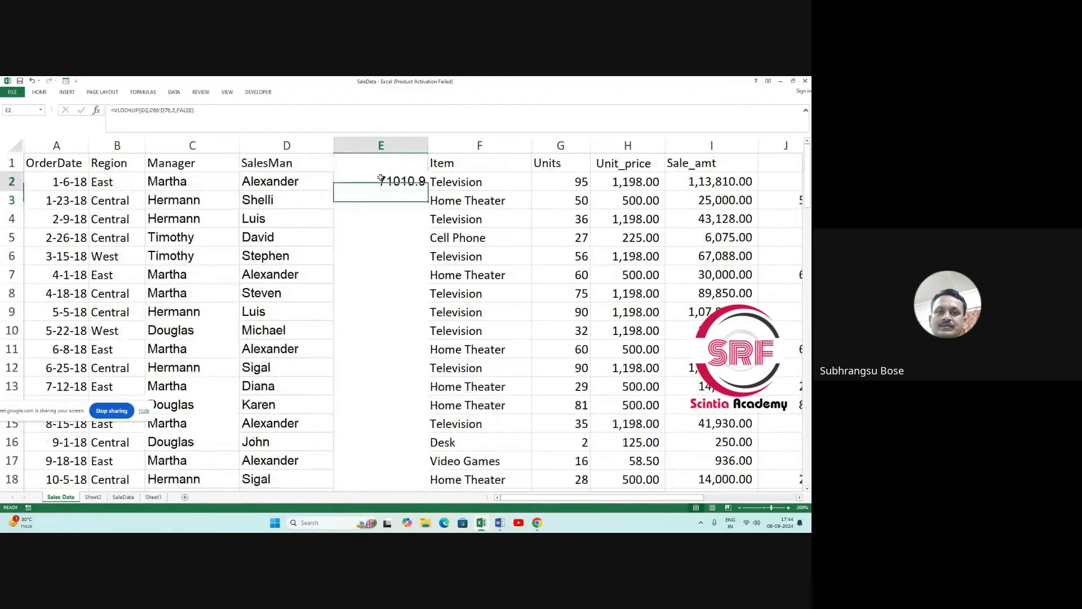
pyautogui.scroll(-16, 324, 254)
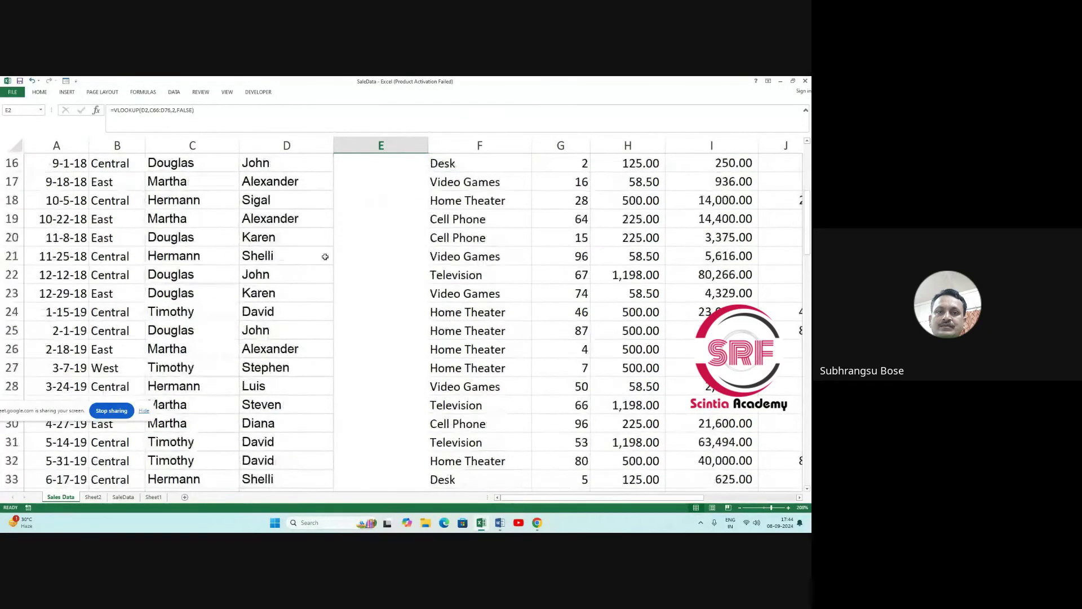
pyautogui.scroll(-4, 281, 355)
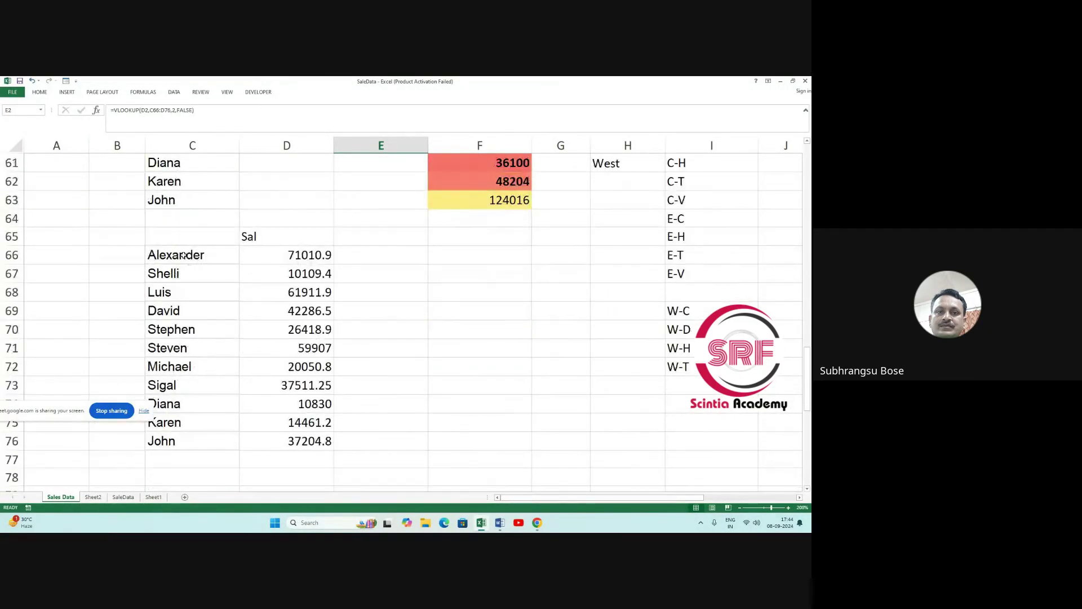
pyautogui.scroll(6, 339, 338)
pyautogui.scroll(14, 340, 311)
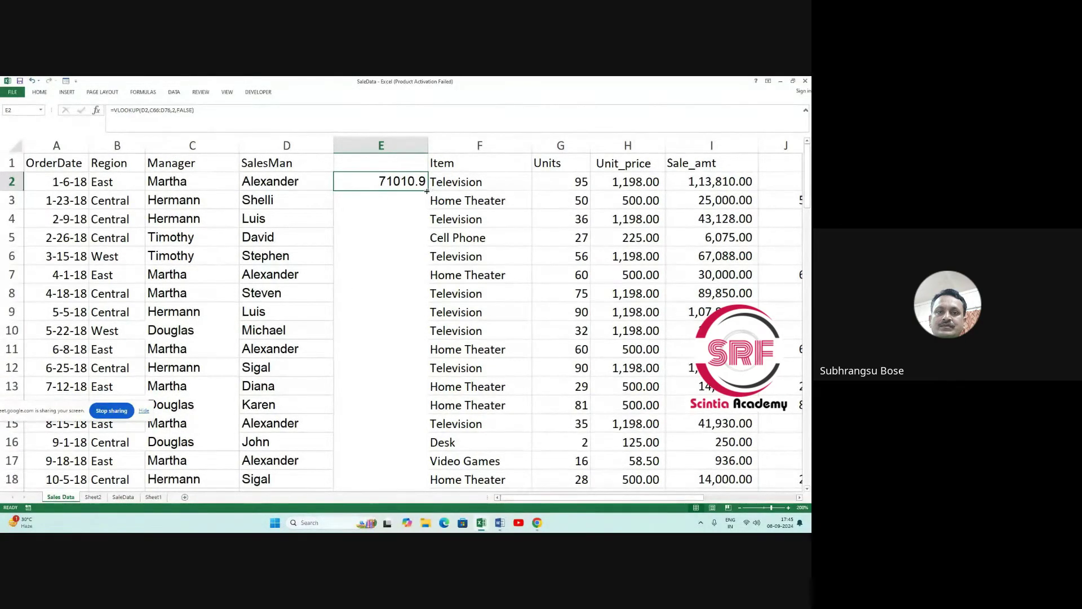
pyautogui.moveTo(427, 191); pyautogui.dragTo(429, 212)
pyautogui.click(394, 261)
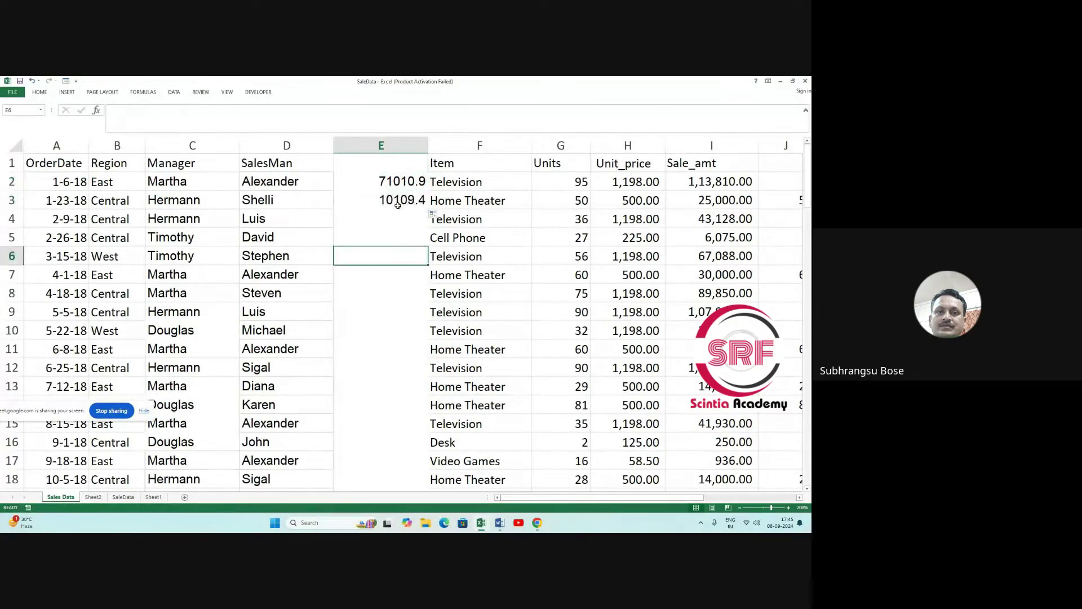
pyautogui.click(397, 204)
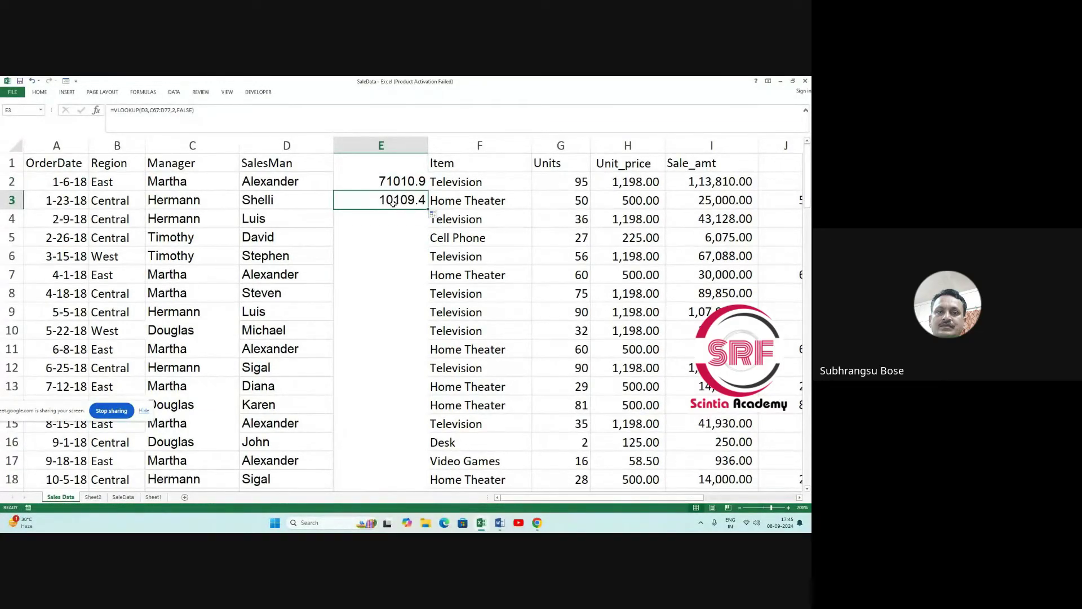
# Make the table range in the E2 lookup absolute, as =VLOOKUP(D2,$C$66:$D$76,2,FALSE).
pyautogui.click(379, 177)
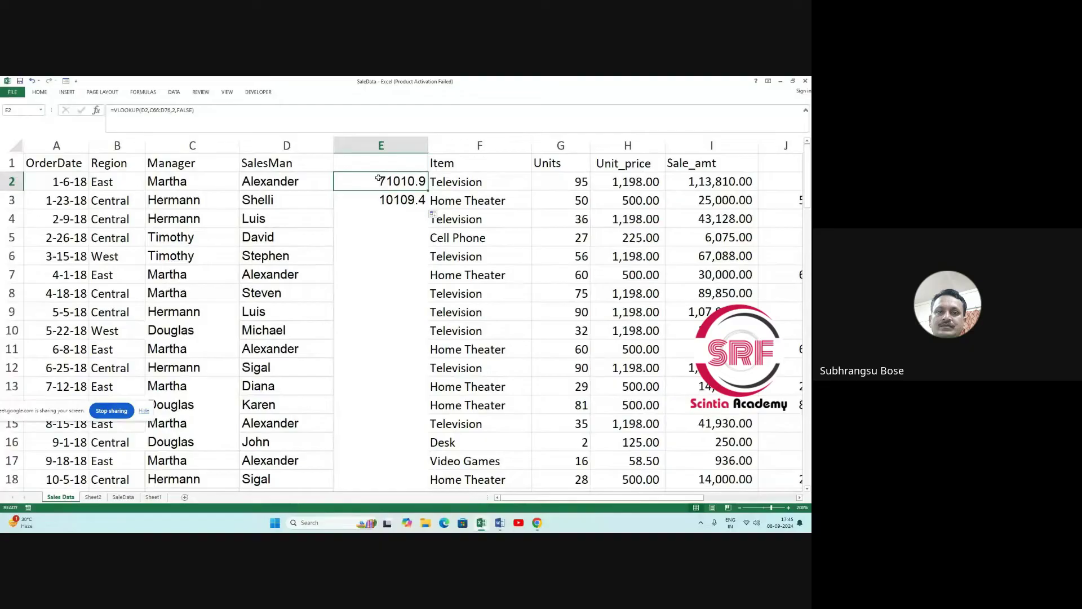
pyautogui.click(206, 111)
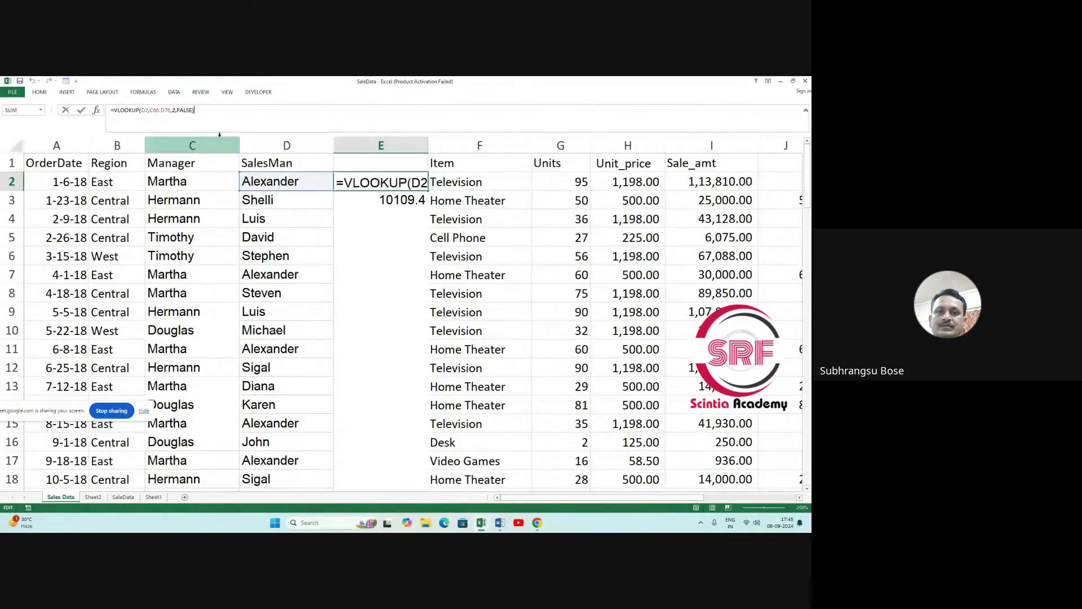
pyautogui.scroll(-6, 224, 244)
pyautogui.scroll(-14, 223, 245)
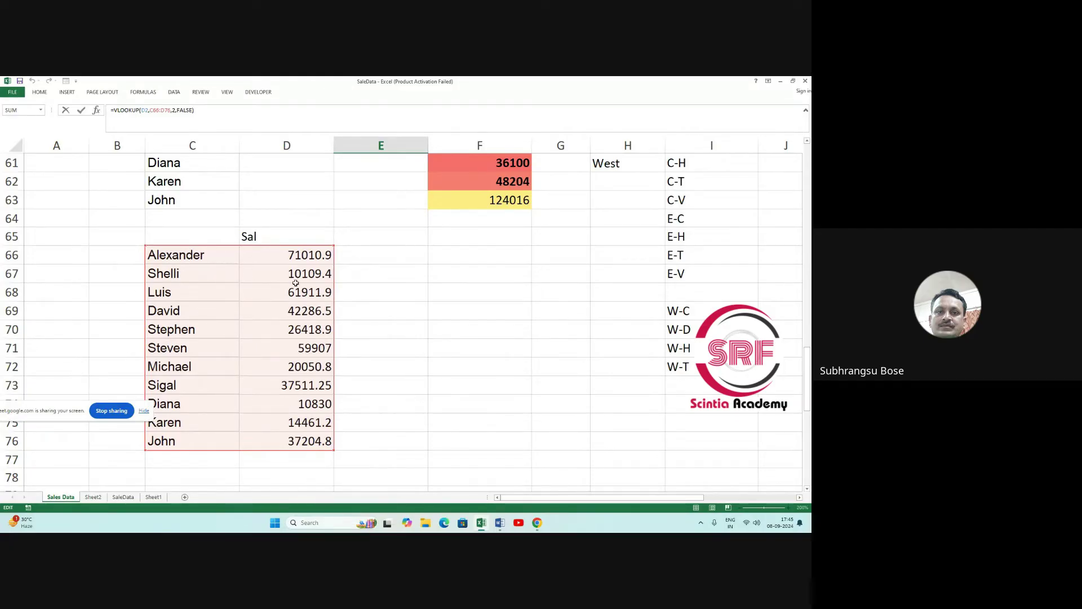
pyautogui.click(150, 110)
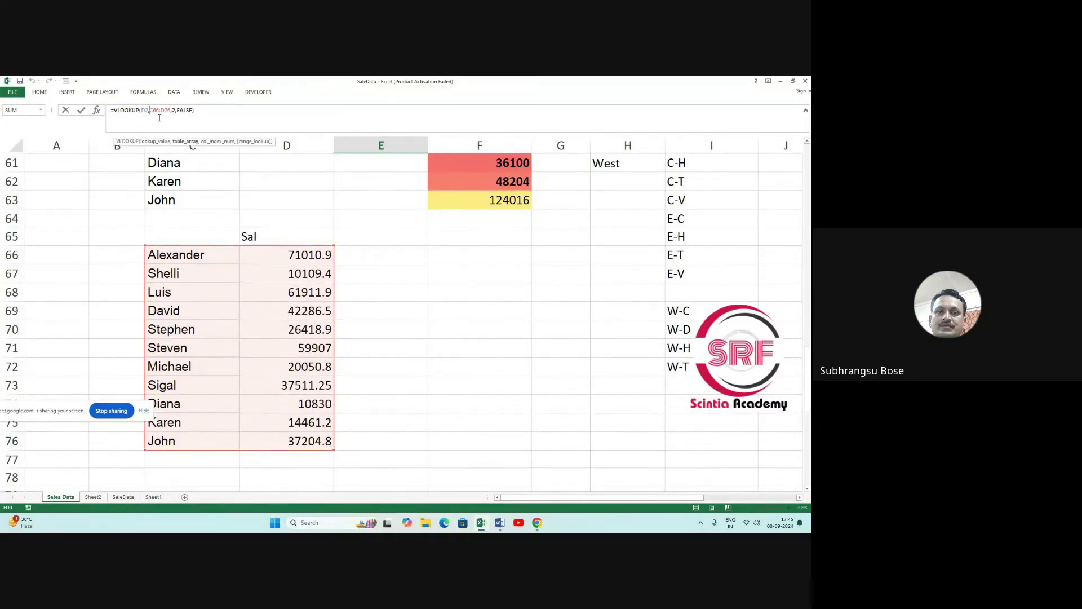
pyautogui.write('$')
pyautogui.write('$')
pyautogui.write('$')
pyautogui.write('$')
pyautogui.press('Return')
# Fill the lookup formula from E2 down to E12 and compare the references in E2 and E3.
pyautogui.scroll(1, 393, 216)
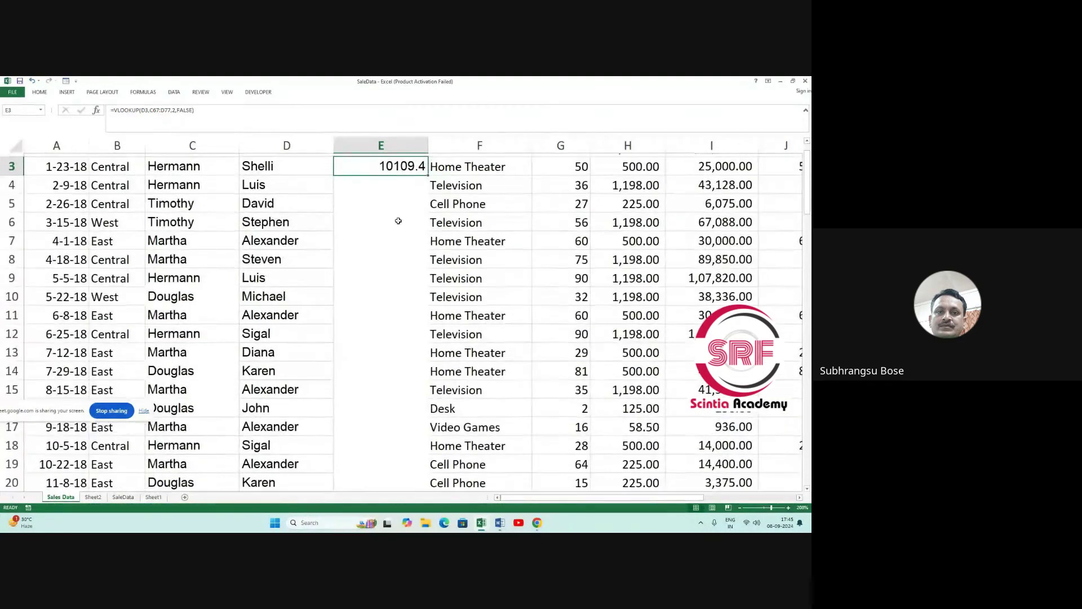
pyautogui.click(423, 183)
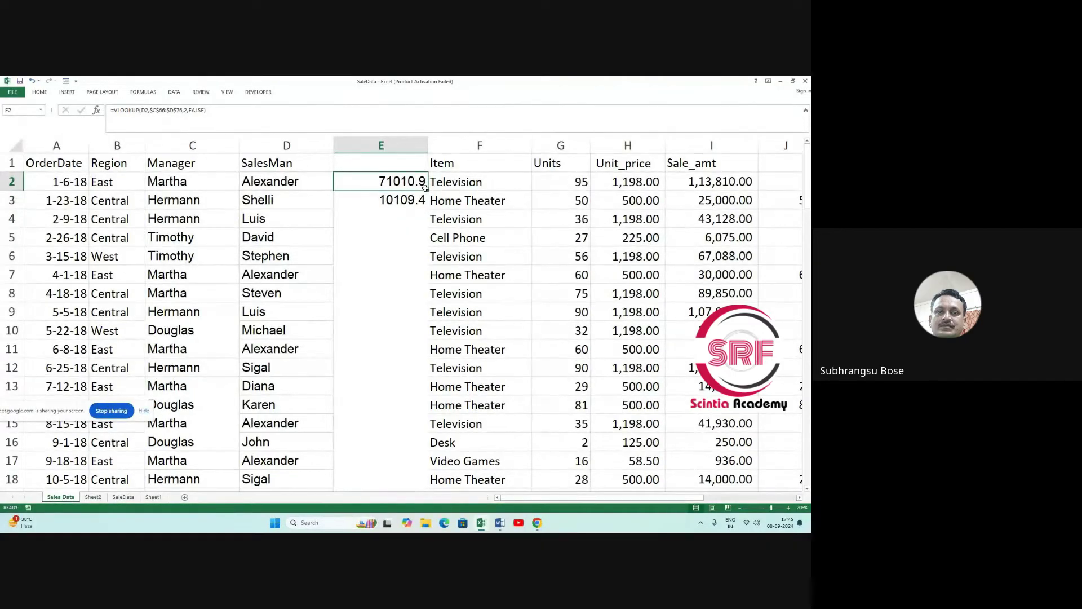
pyautogui.moveTo(428, 191); pyautogui.dragTo(428, 376)
pyautogui.click(355, 202)
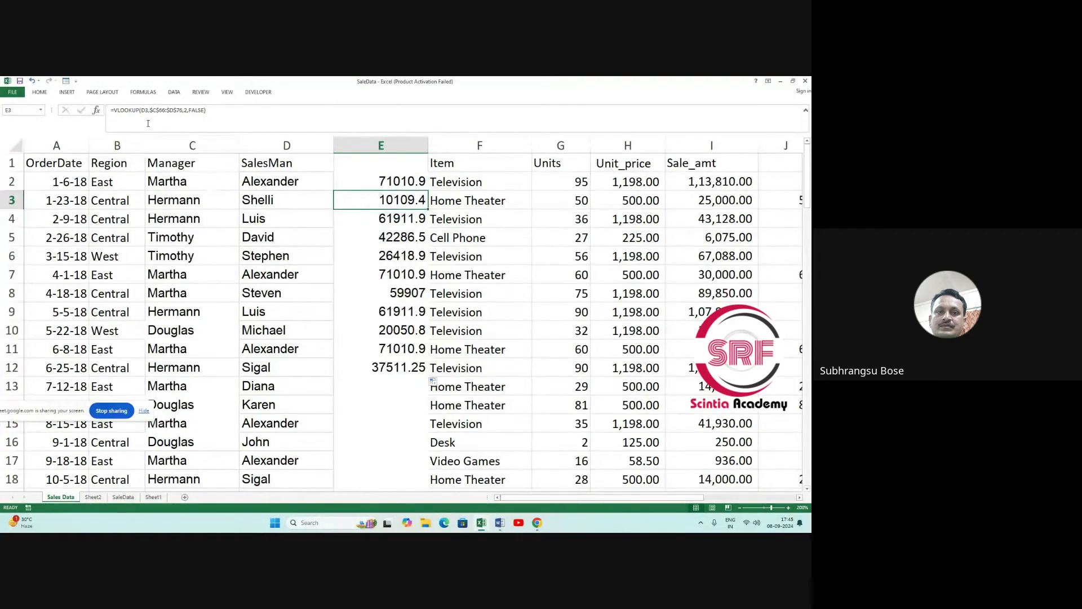
pyautogui.click(358, 183)
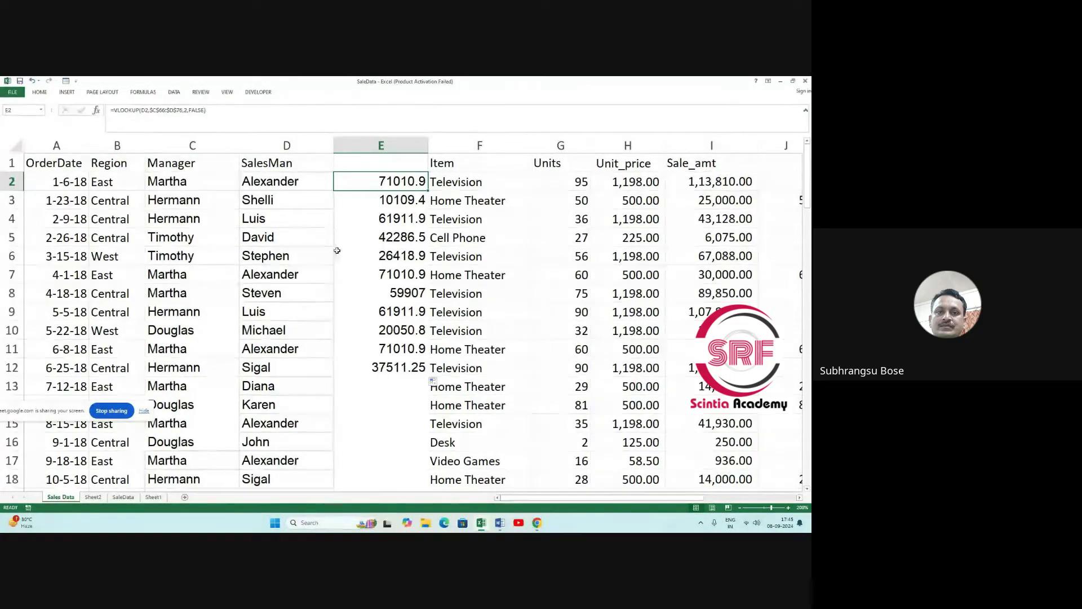
pyautogui.press('Down')
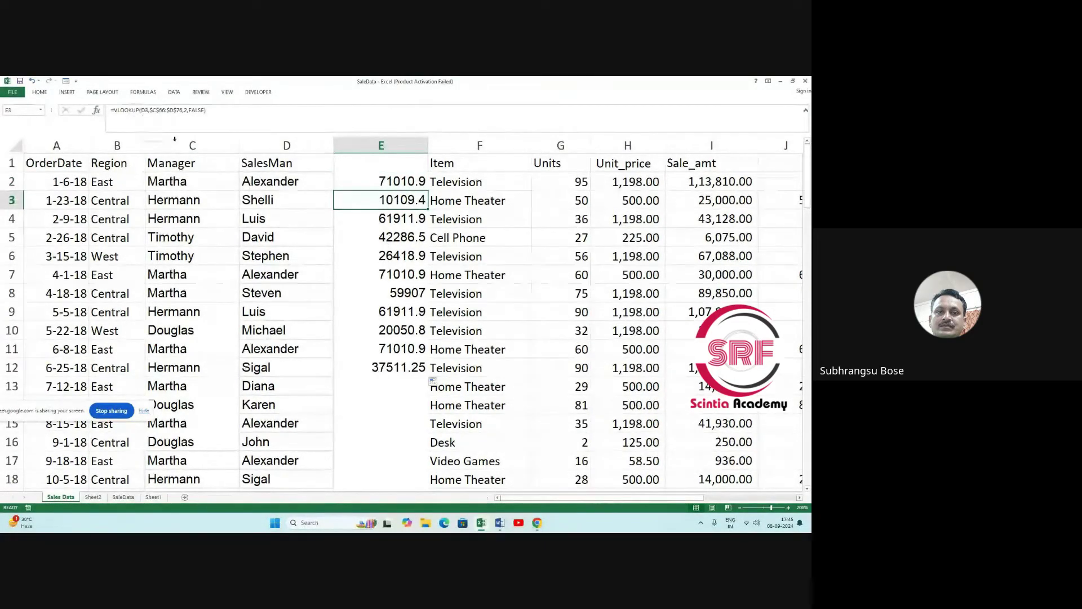
pyautogui.press('Up')
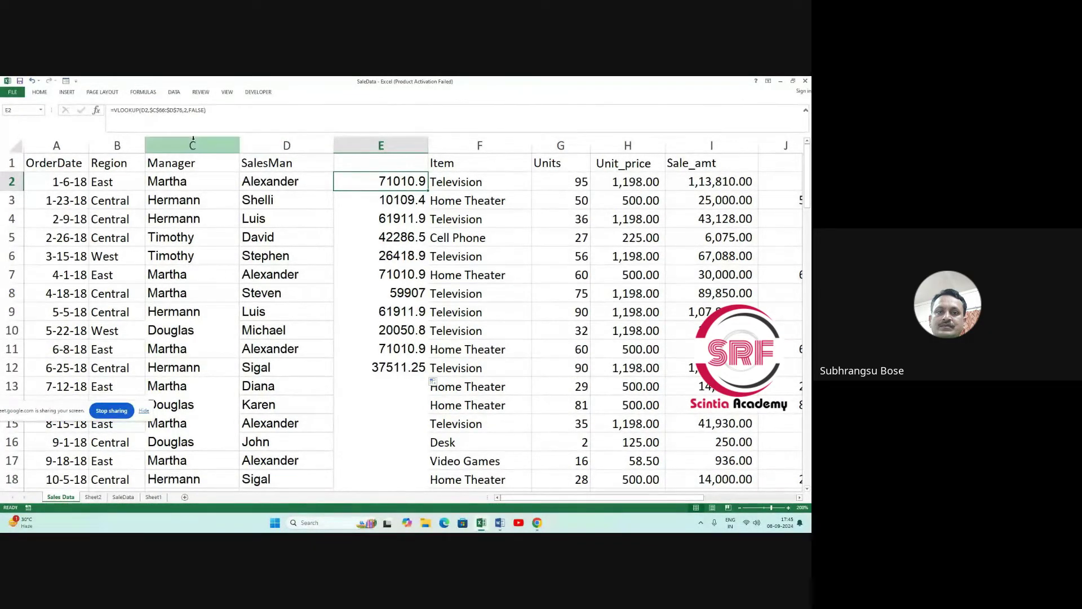
# Fill the salary lookup formula from E12 down through the last order row, E44.
pyautogui.scroll(-2, 241, 236)
pyautogui.scroll(-20, 241, 237)
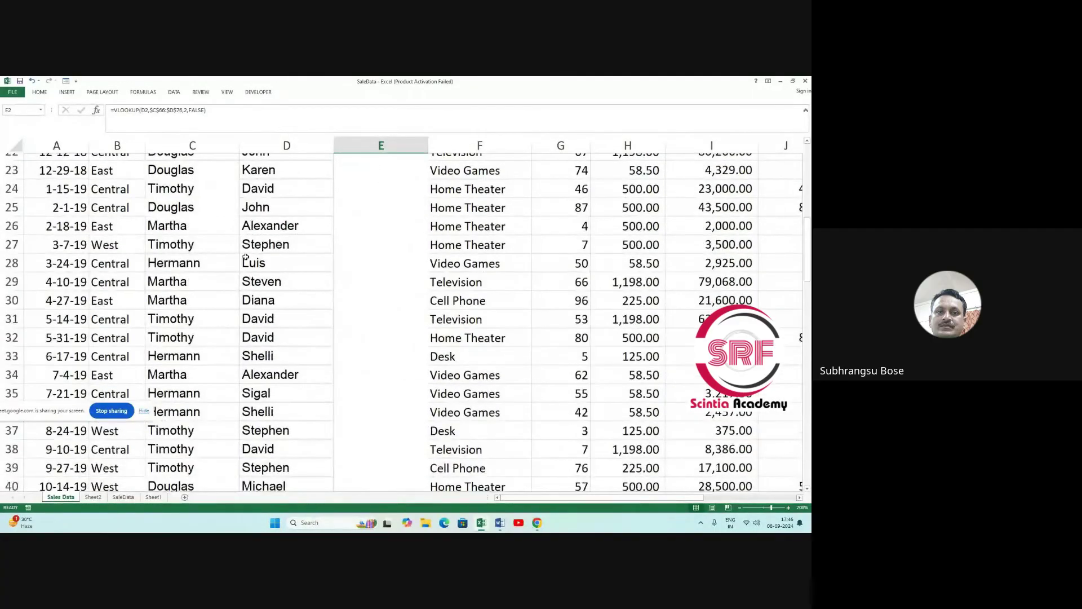
pyautogui.scroll(20, 365, 302)
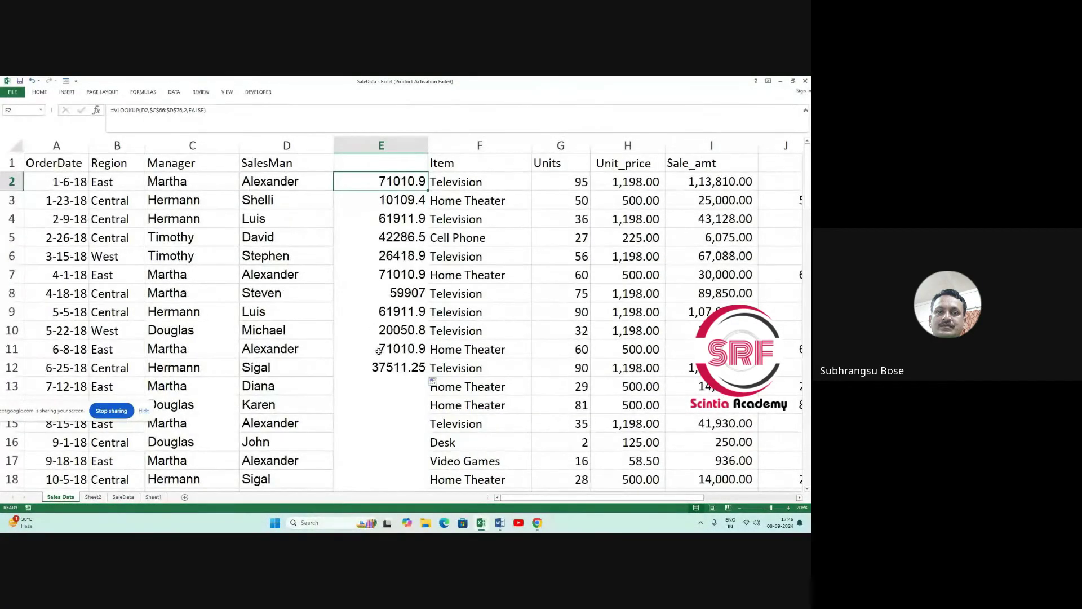
pyautogui.click(379, 351)
pyautogui.click(403, 367)
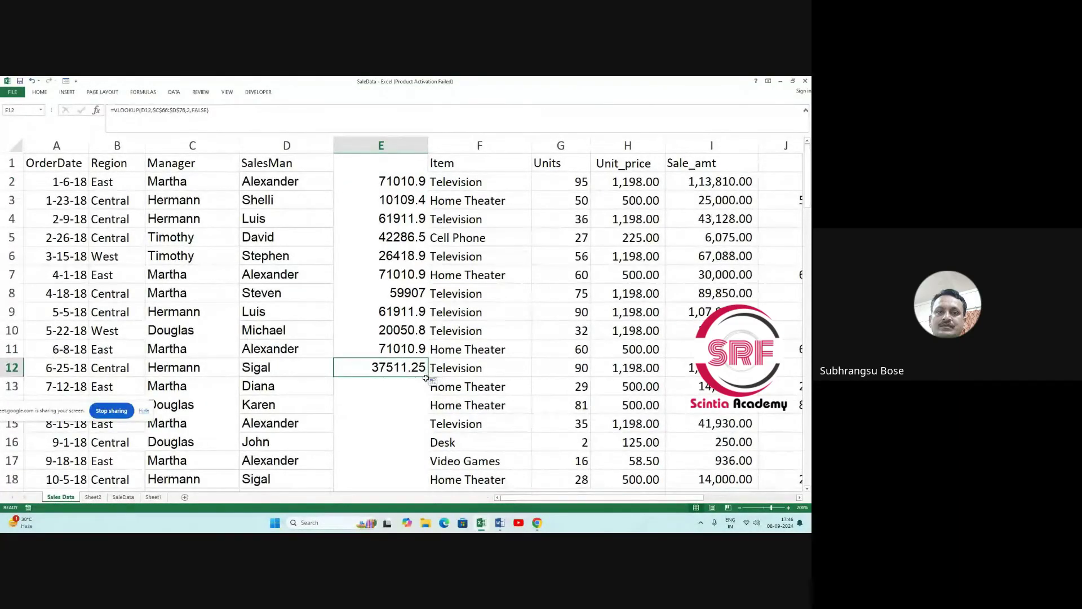
pyautogui.moveTo(425, 377); pyautogui.dragTo(373, 229)
pyautogui.scroll(2, 405, 268)
pyautogui.scroll(11, 405, 268)
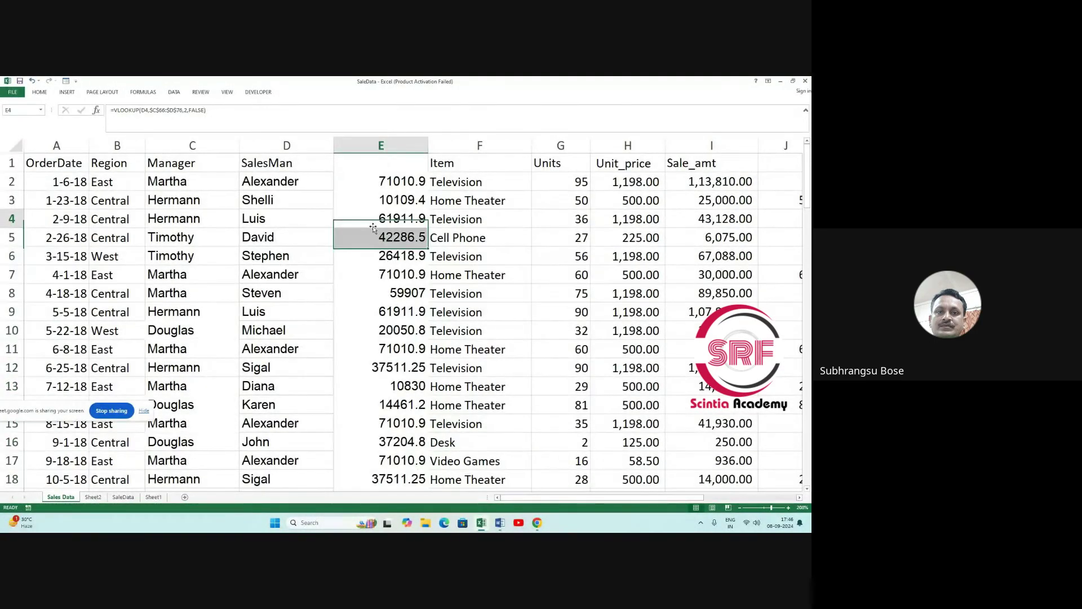
pyautogui.click(373, 221)
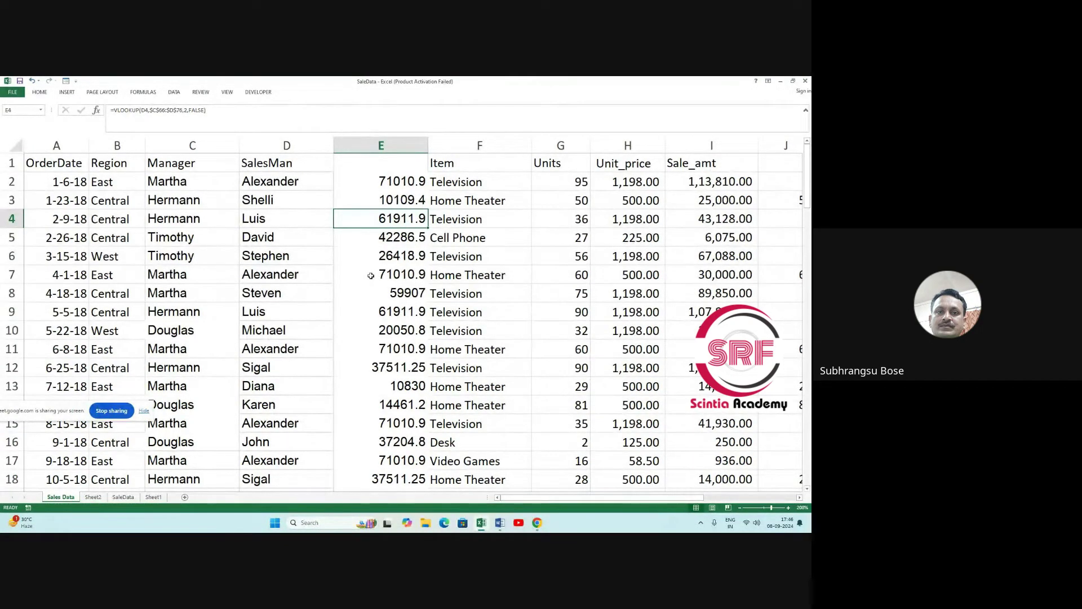
# Enter the header Sal_val in E1 above the looked-up salaries.
pyautogui.click(364, 167)
pyautogui.write('Sa')
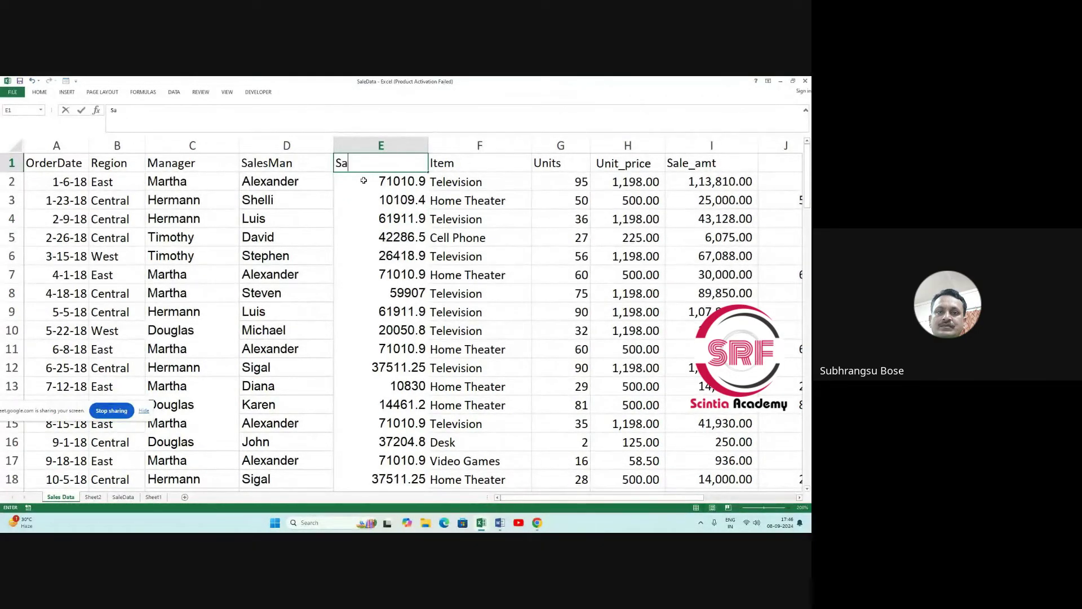
pyautogui.write('l_val')
pyautogui.click(405, 307)
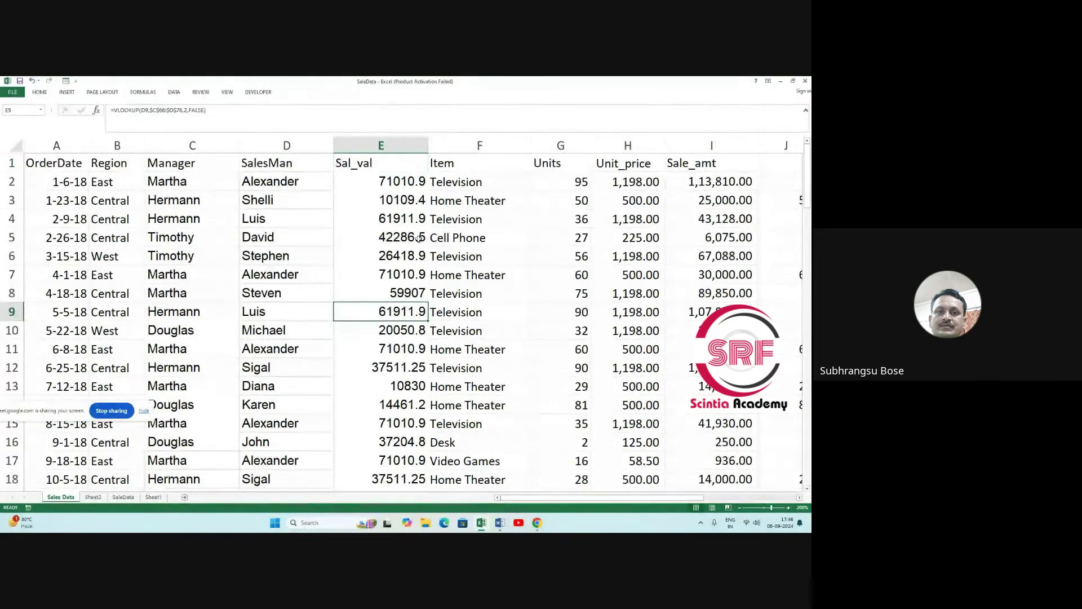
# Compare the looked-up salaries in the Sal_val column with the Sal list in C66:D76, including the formulas in E2 and D66.
pyautogui.click(388, 179)
pyautogui.scroll(-13, 397, 257)
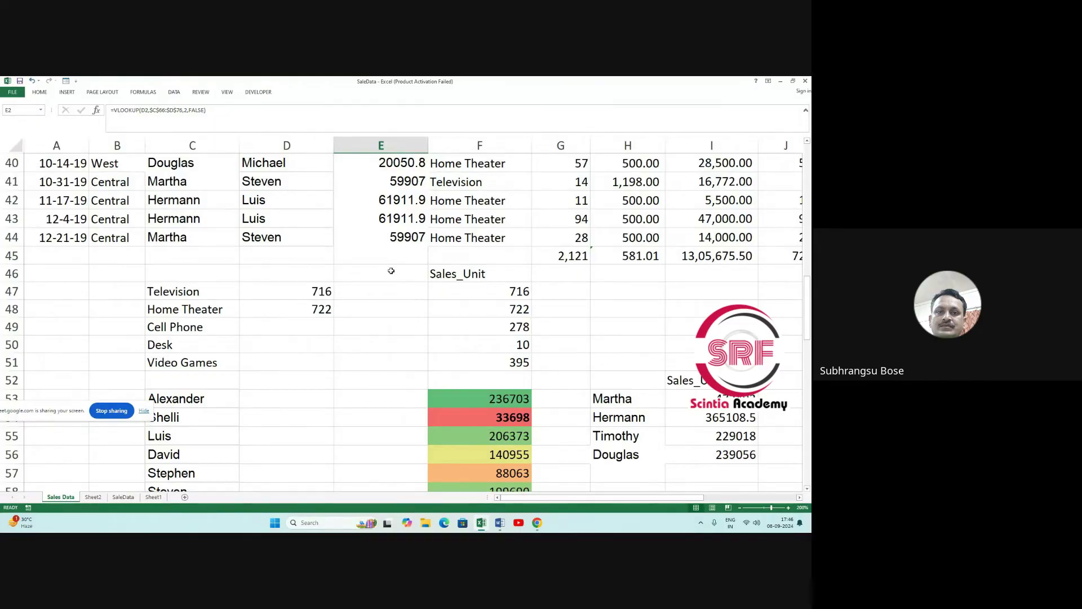
pyautogui.scroll(10, 395, 271)
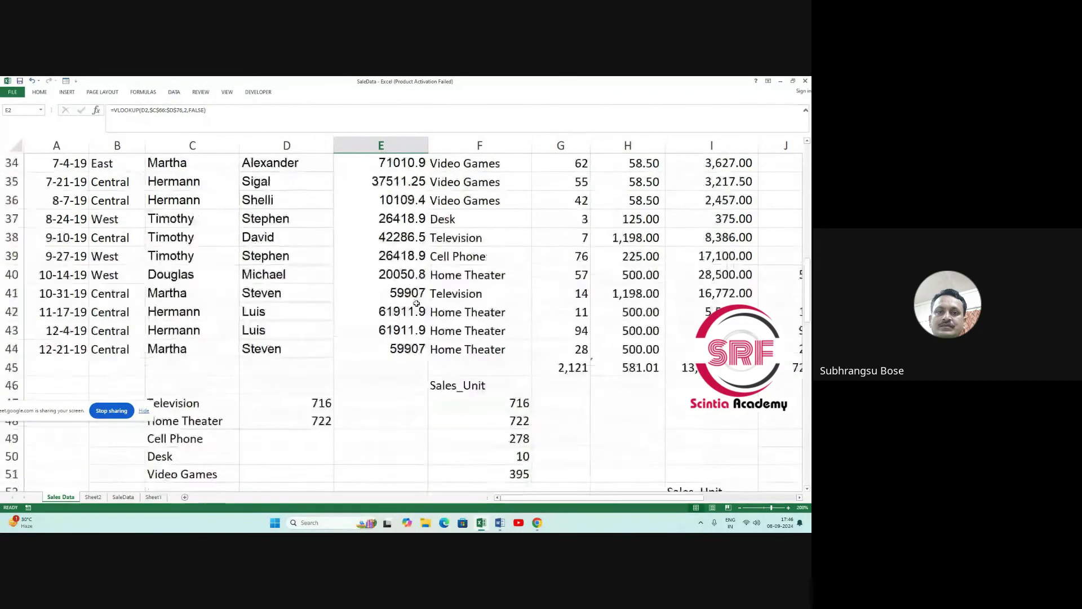
pyautogui.scroll(1, 385, 319)
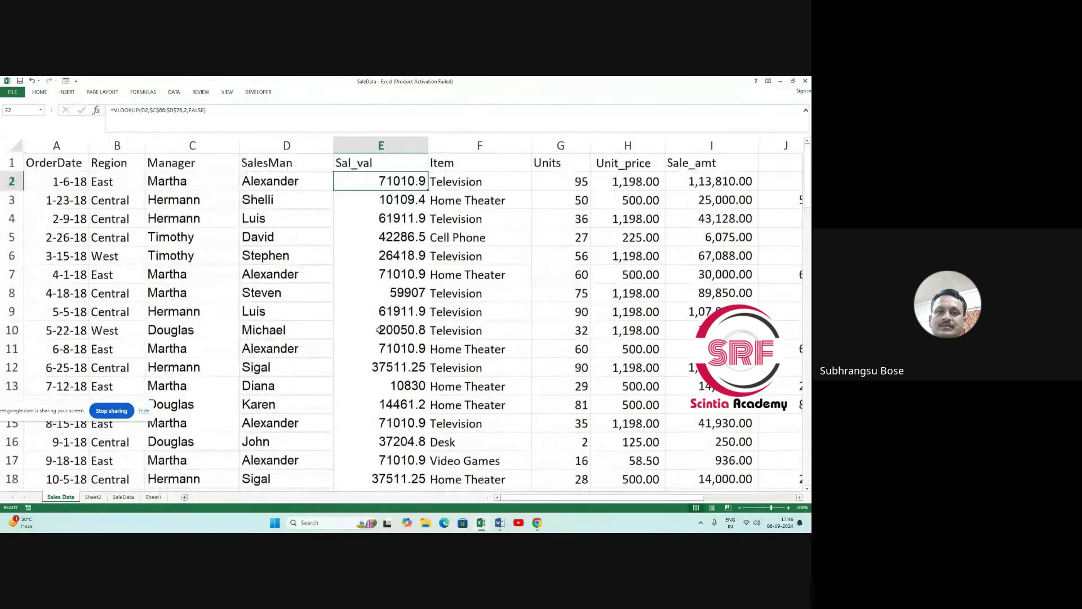
pyautogui.scroll(-15, 374, 218)
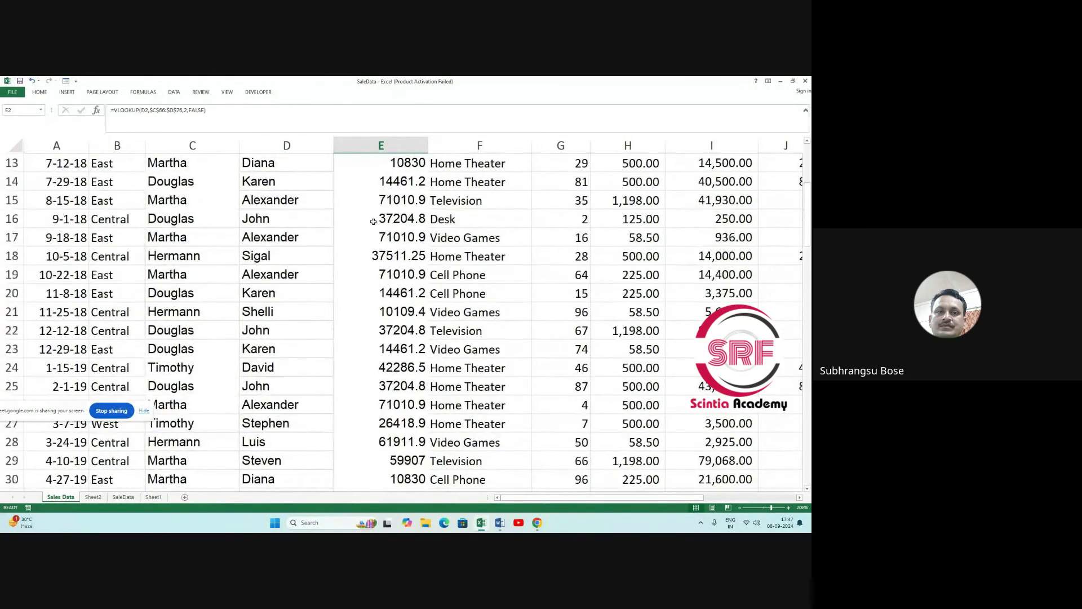
pyautogui.scroll(-6, 401, 300)
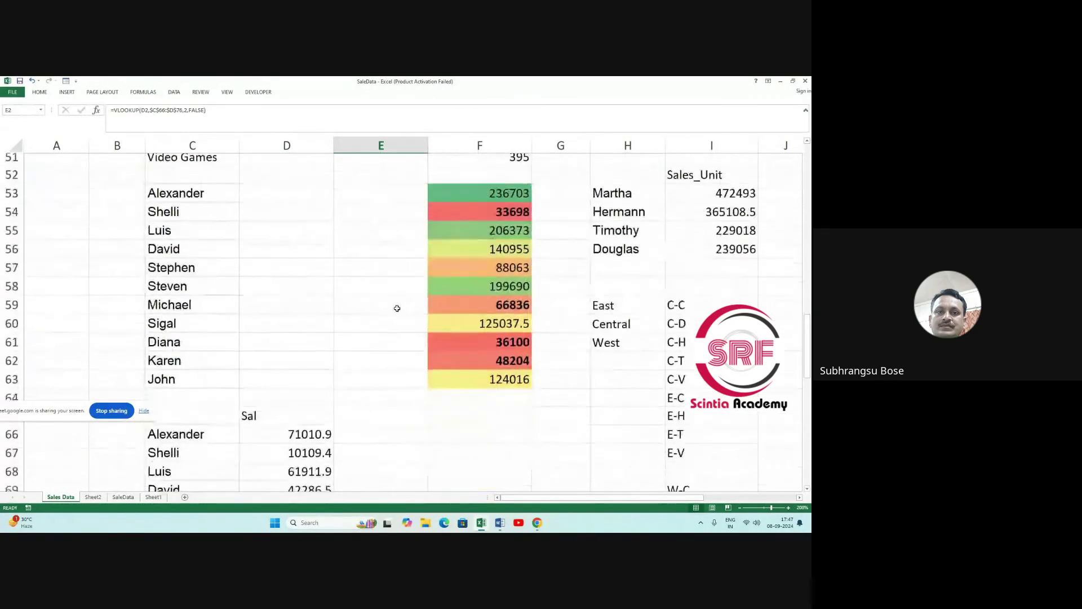
pyautogui.click(274, 208)
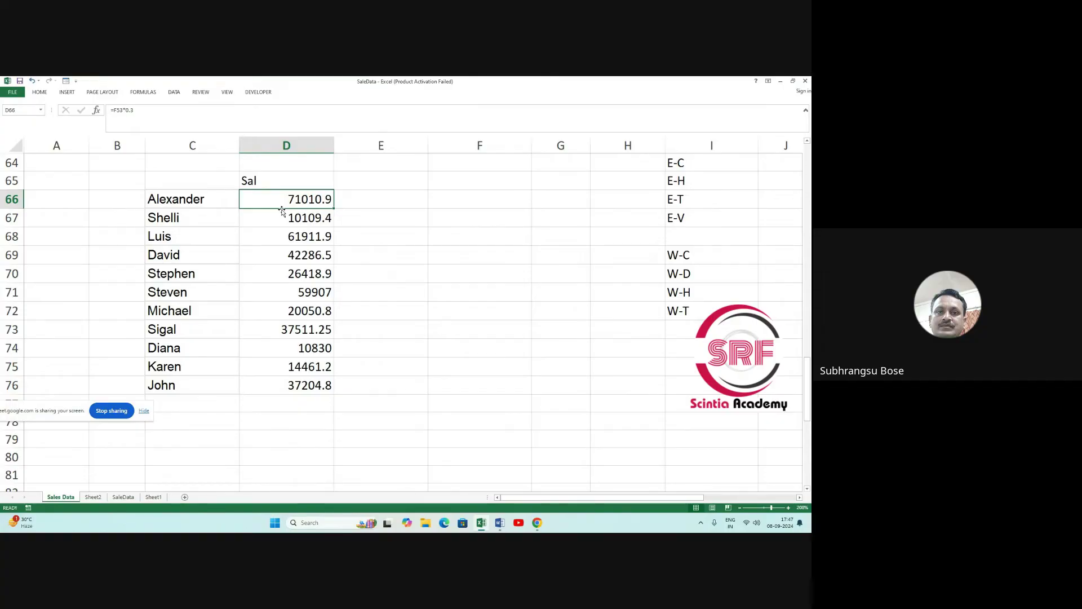
pyautogui.scroll(2, 279, 260)
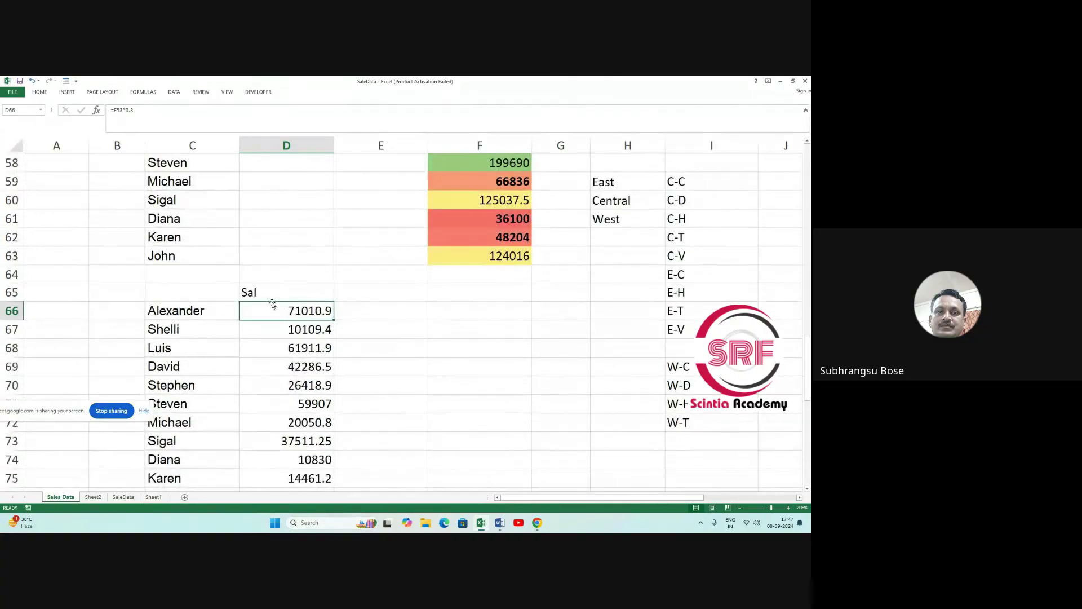
pyautogui.scroll(19, 273, 304)
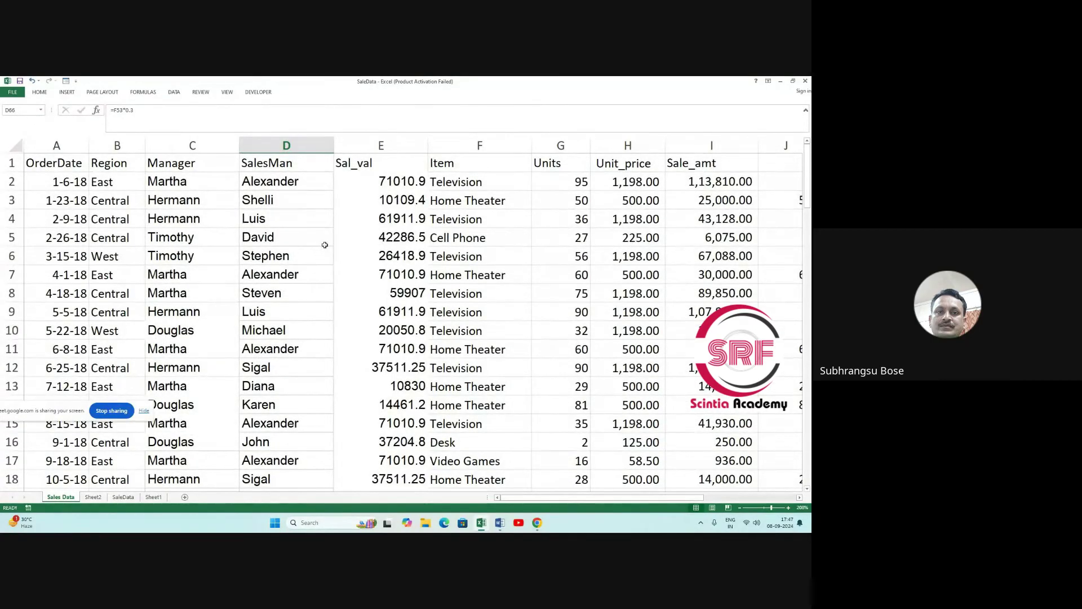
pyautogui.scroll(-5, 324, 245)
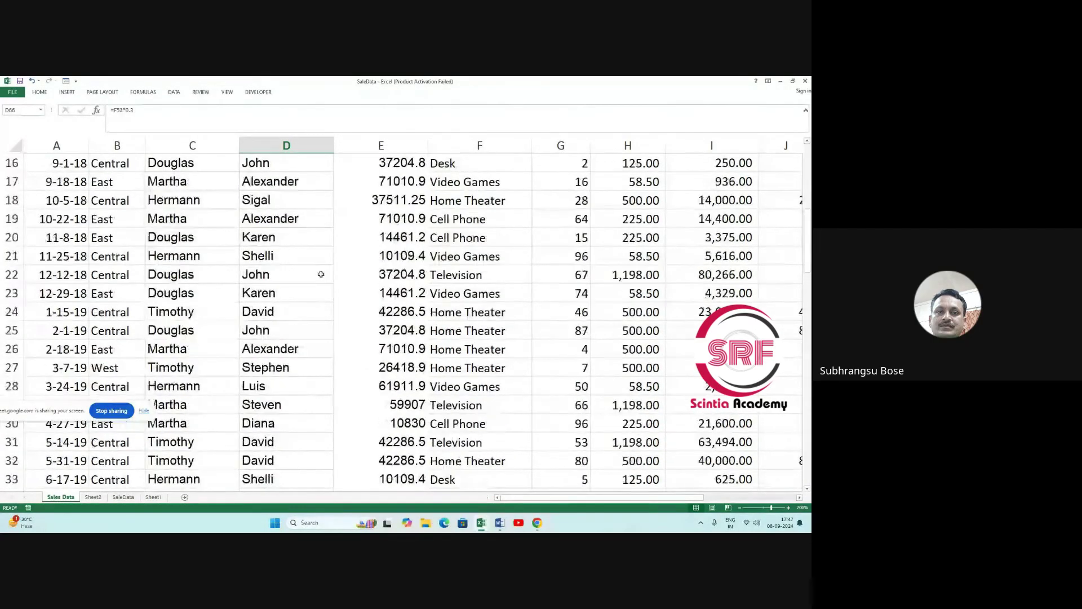
pyautogui.scroll(3, 325, 234)
pyautogui.scroll(2, 326, 234)
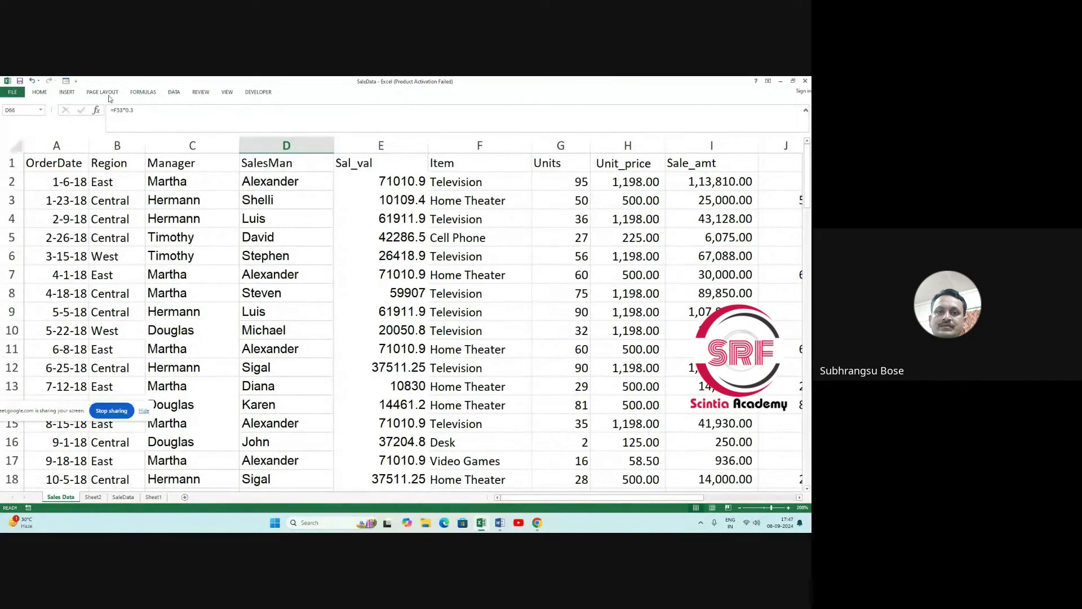
pyautogui.click(41, 93)
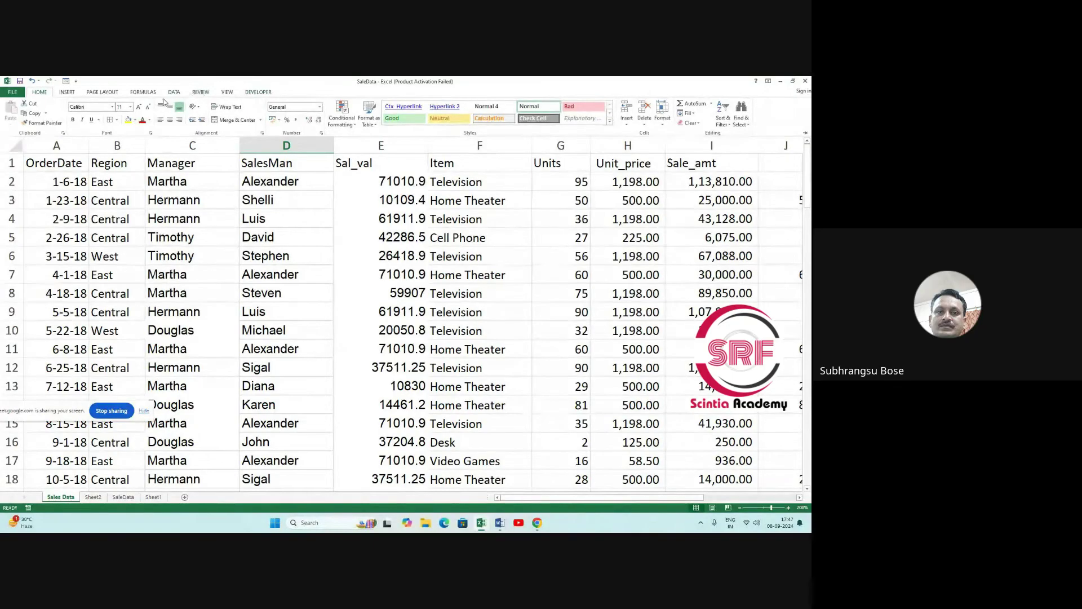
pyautogui.click(13, 93)
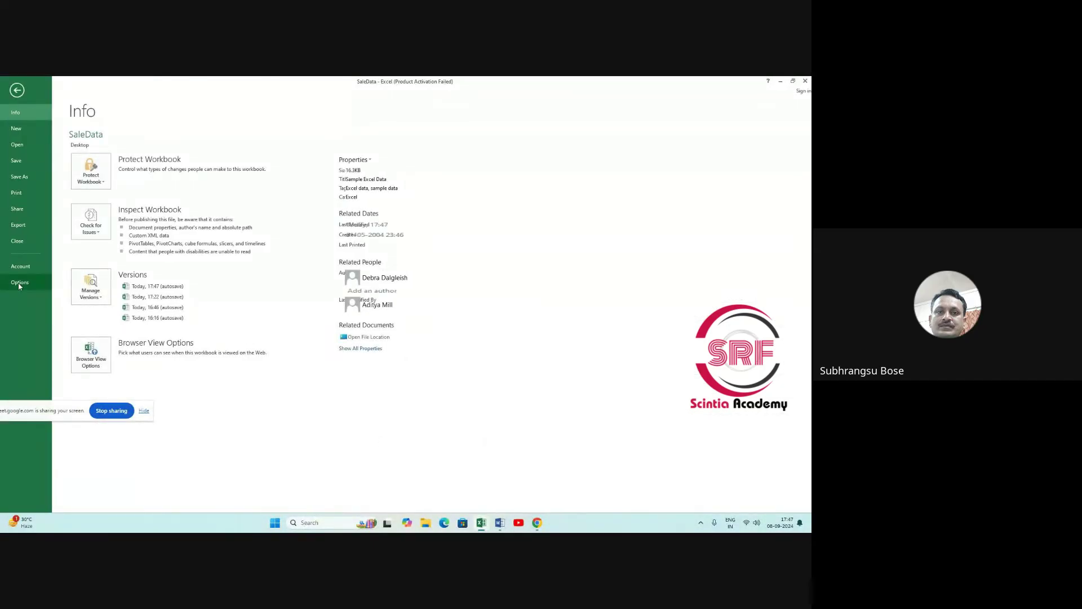
pyautogui.click(19, 283)
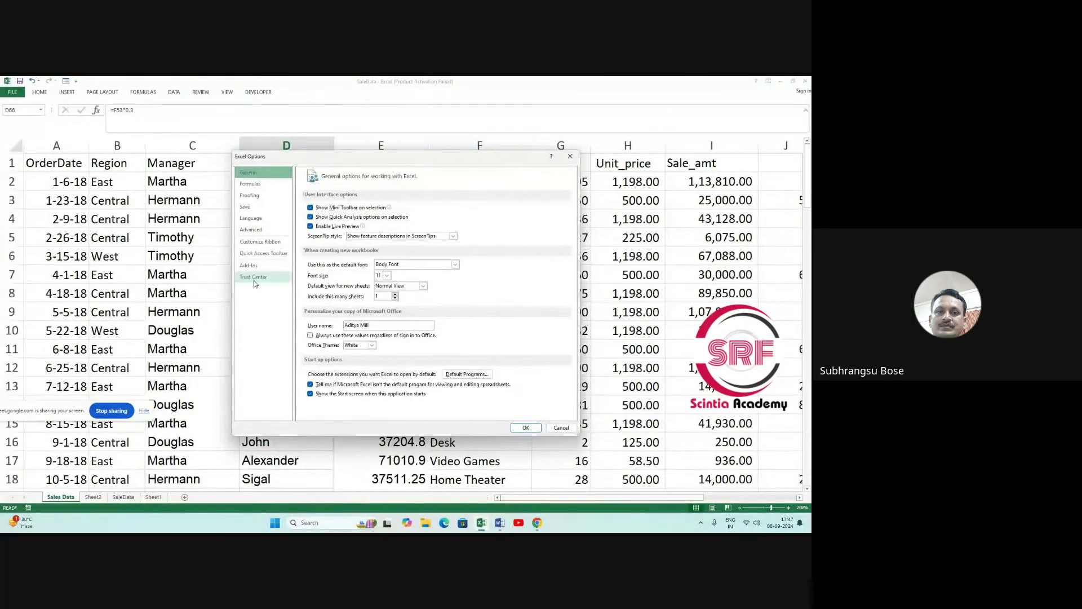
pyautogui.click(570, 156)
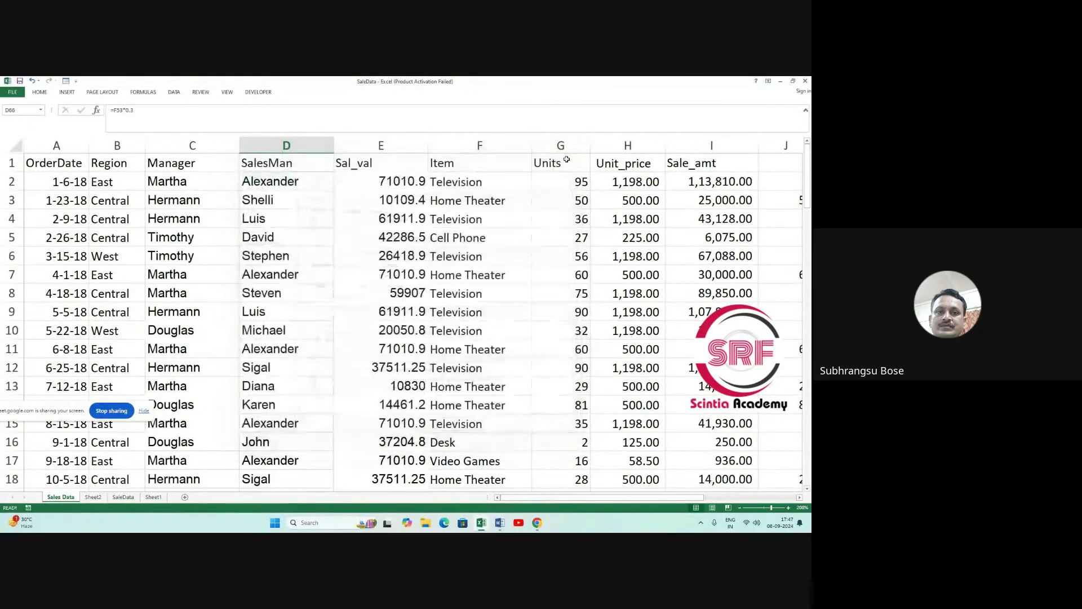
# Review the Solver Add-in and Analysis ToolPak entries among the active add-ins in Excel Options, and close the options.
pyautogui.click(12, 92)
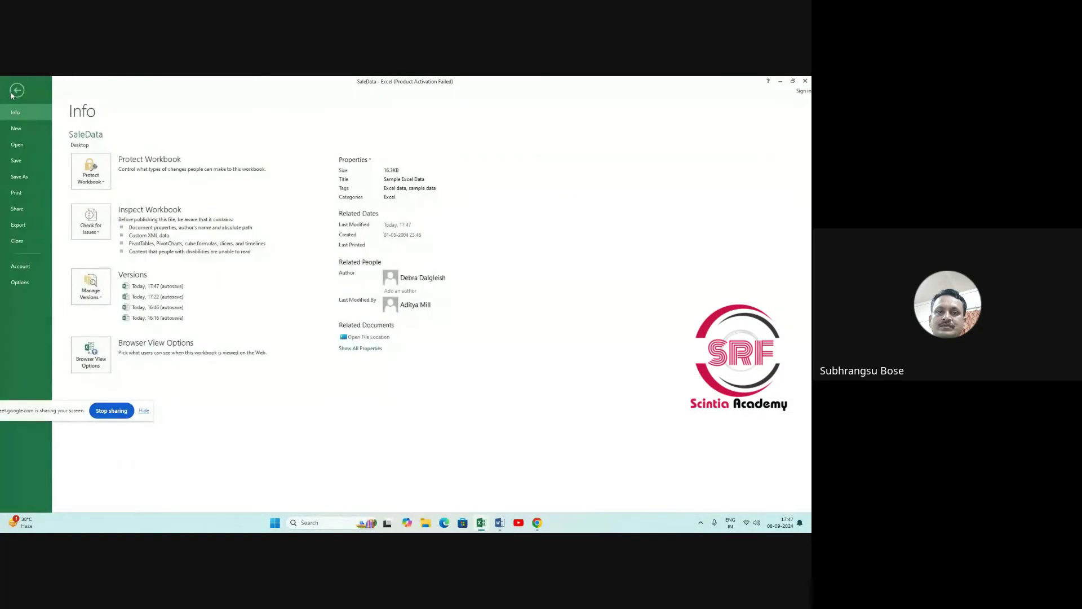
pyautogui.click(18, 284)
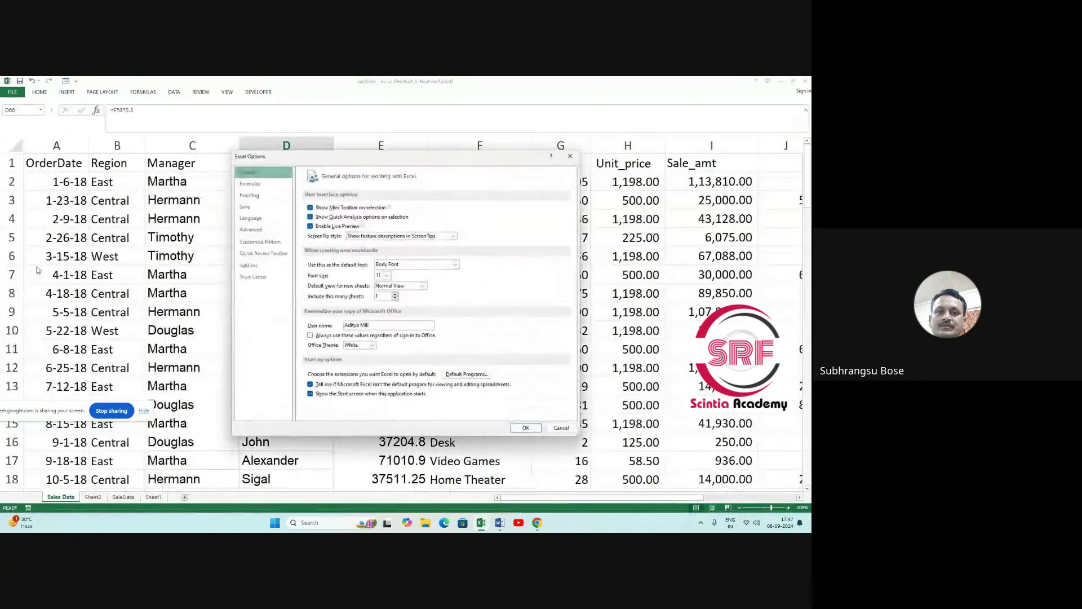
pyautogui.click(249, 265)
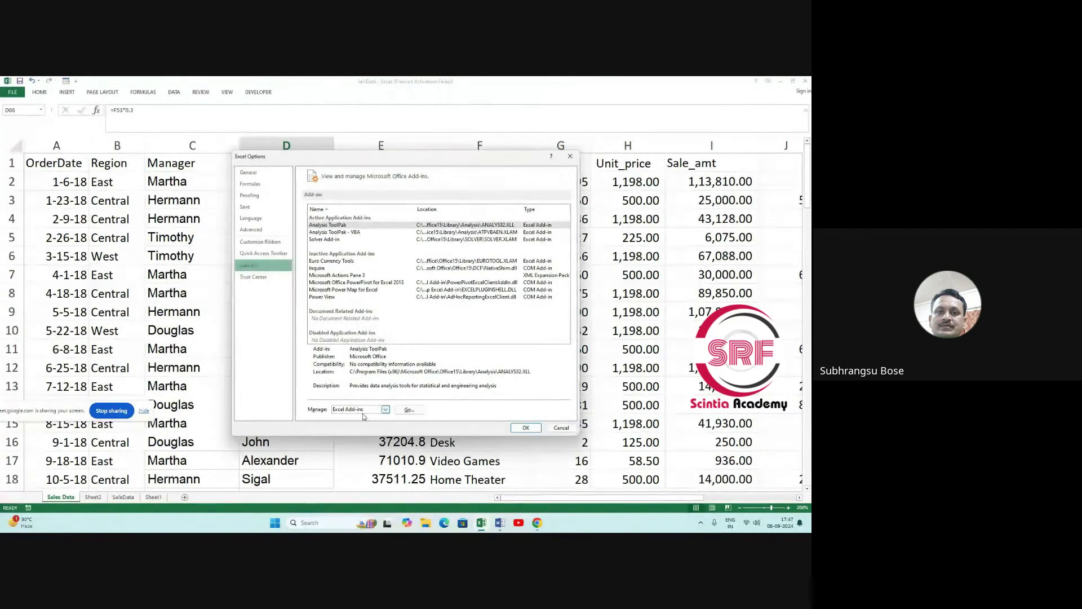
pyautogui.click(356, 233)
pyautogui.click(335, 240)
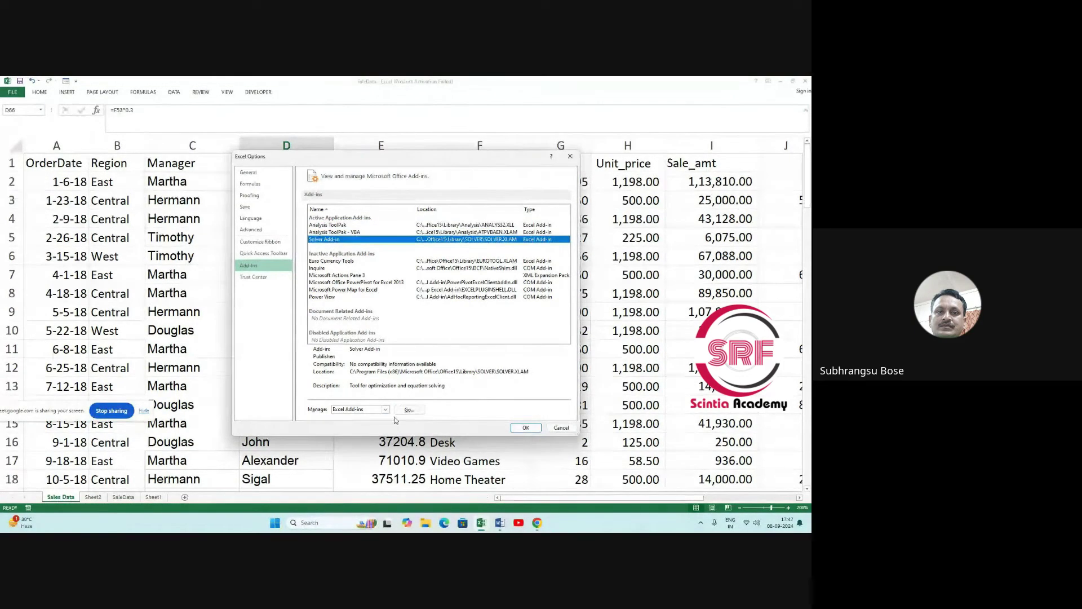
pyautogui.click(346, 226)
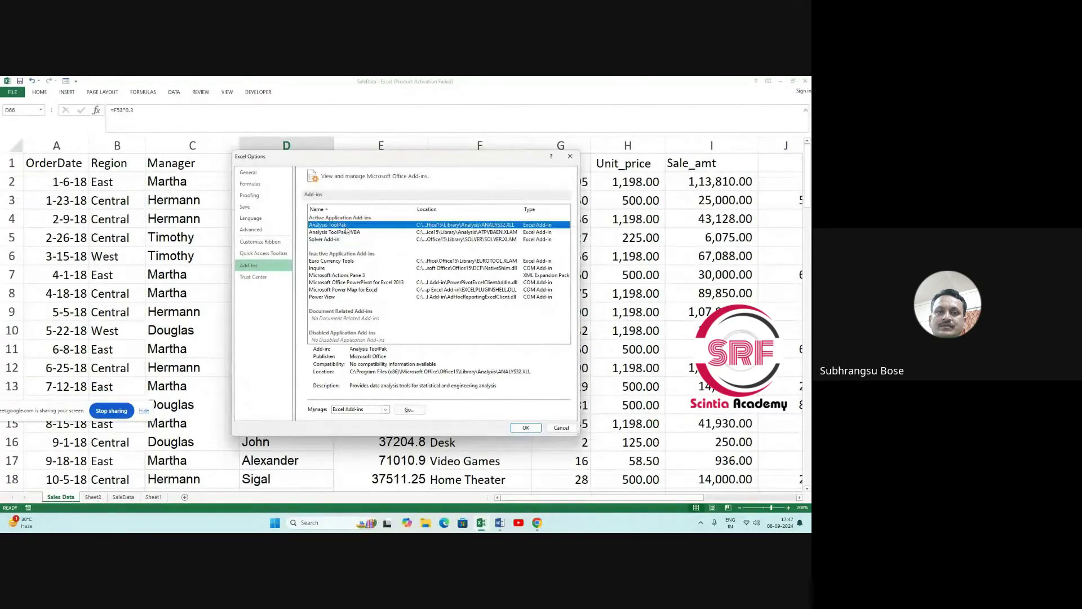
pyautogui.click(525, 428)
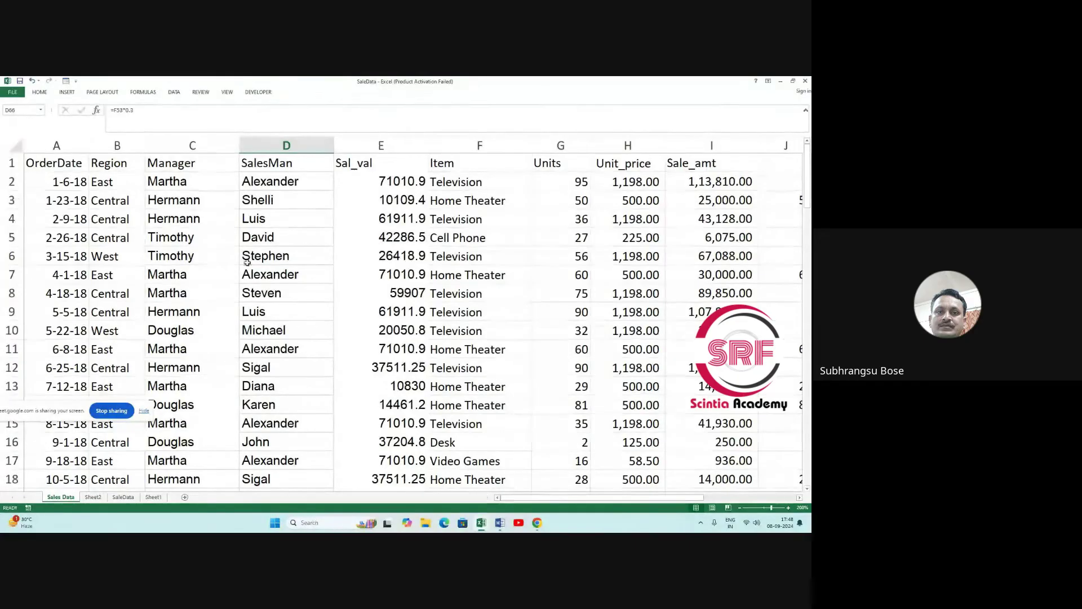
# Browse the analysis tools offered by Data Analysis and close the list without running any tool.
pyautogui.click(37, 90)
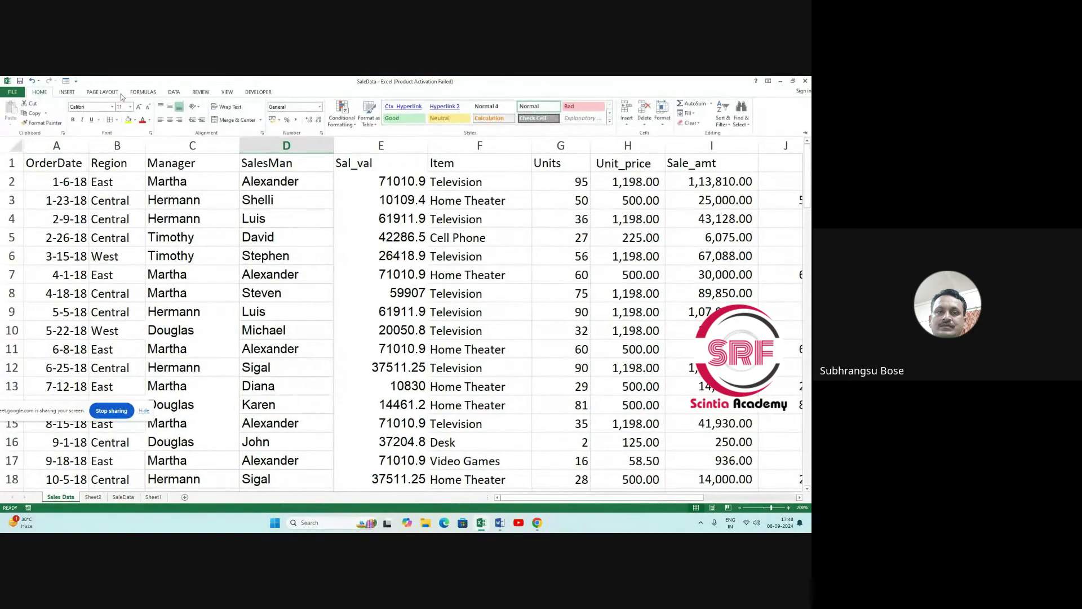
pyautogui.click(173, 92)
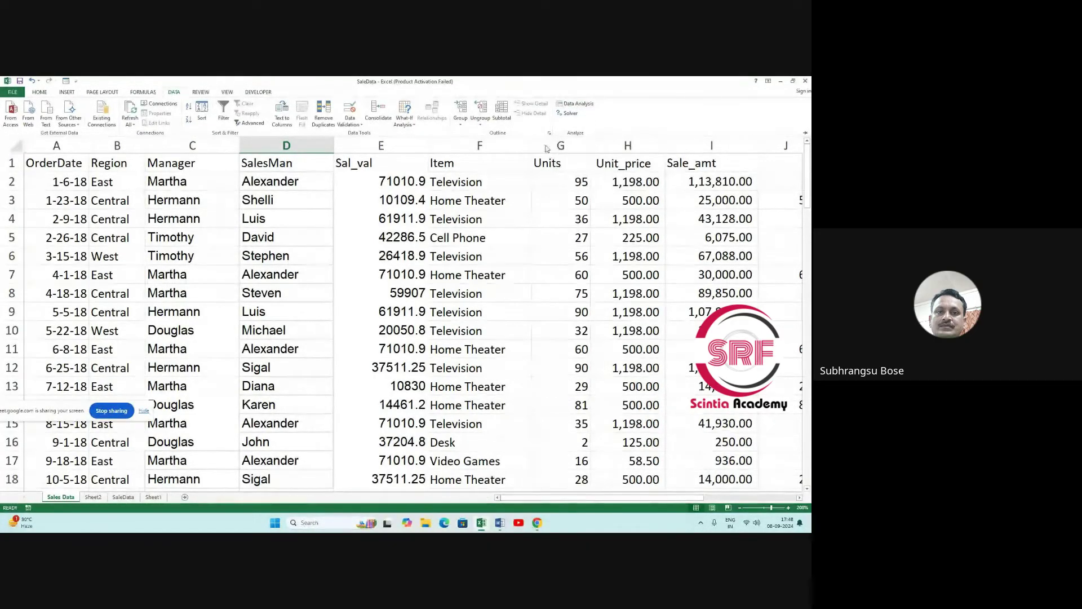
pyautogui.click(574, 103)
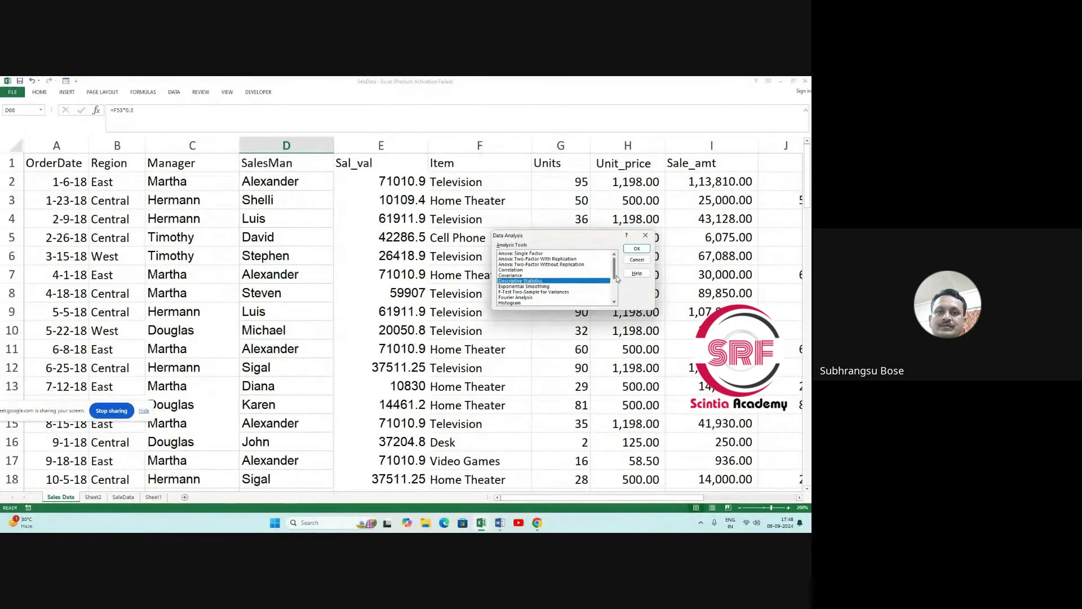
pyautogui.moveTo(616, 277)
pyautogui.mouseDown()
pyautogui.moveTo(615, 302)
pyautogui.moveTo(617, 275)
pyautogui.moveTo(615, 286)
pyautogui.mouseUp()
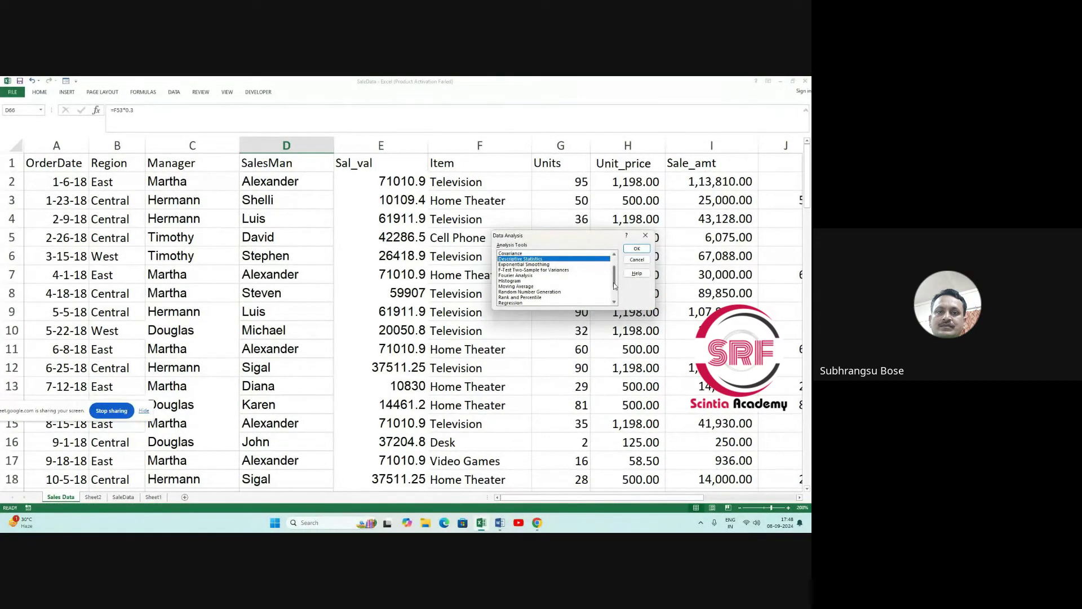
pyautogui.moveTo(615, 286); pyautogui.dragTo(611, 291)
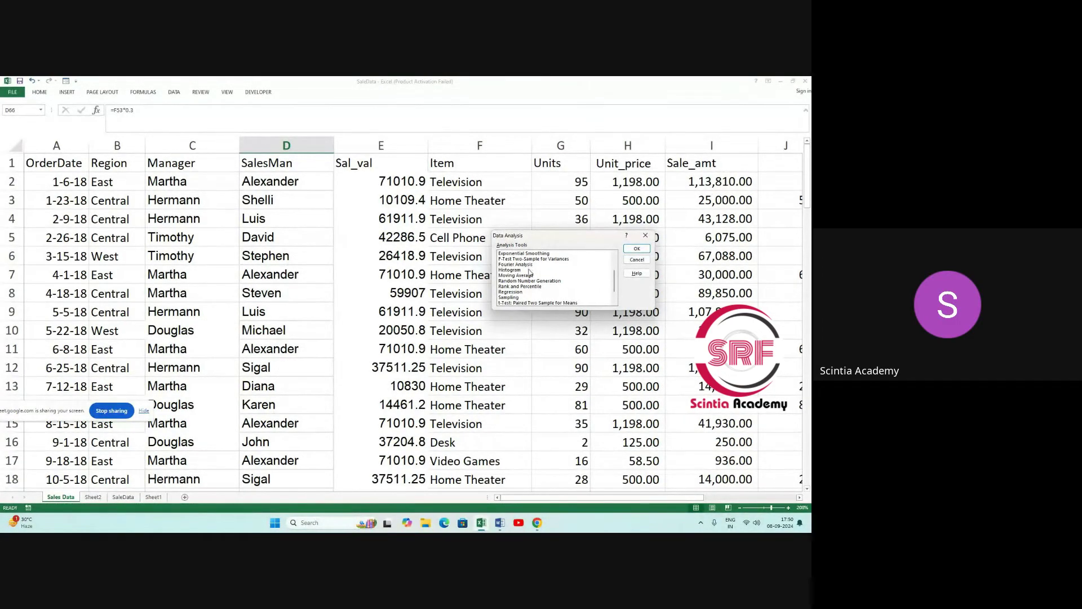
pyautogui.click(637, 259)
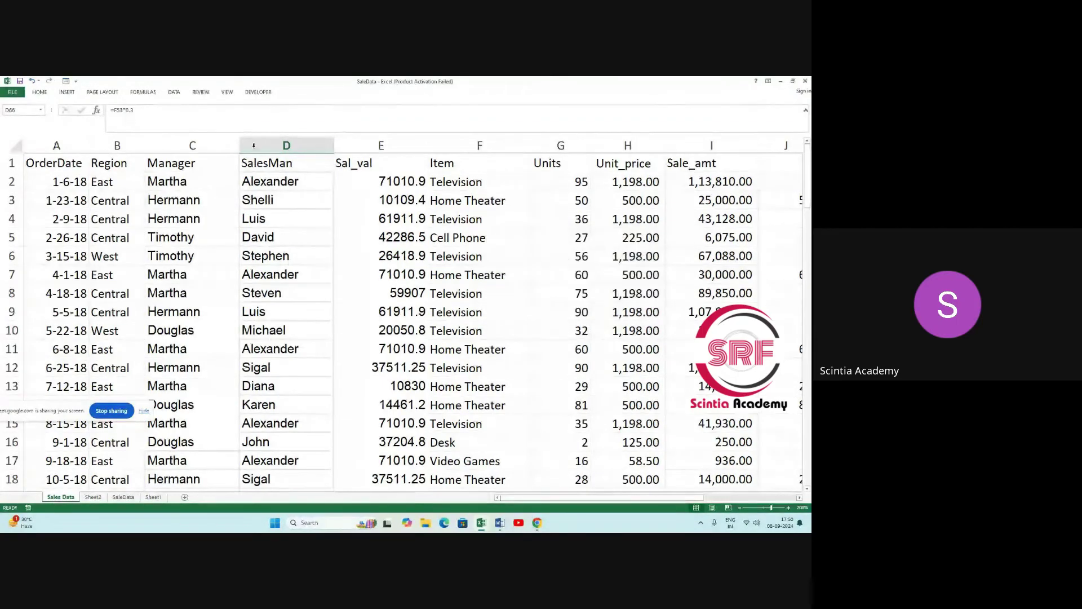
# Switch to the Sheet1 worksheet containing the Sum, IF, Max, MIN and Average examples.
pyautogui.click(42, 94)
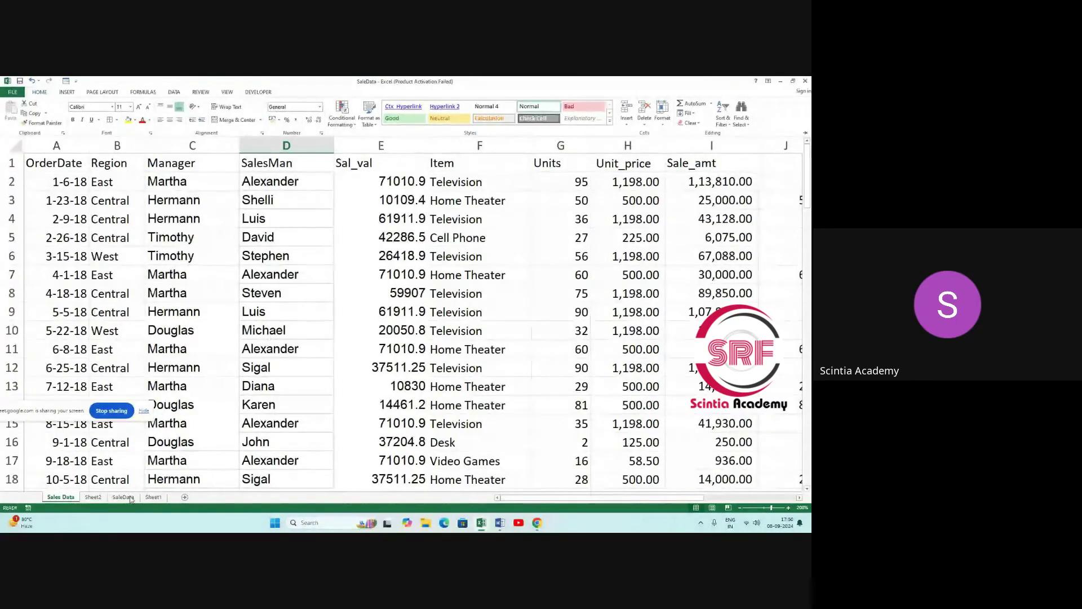
pyautogui.click(149, 499)
pyautogui.click(153, 498)
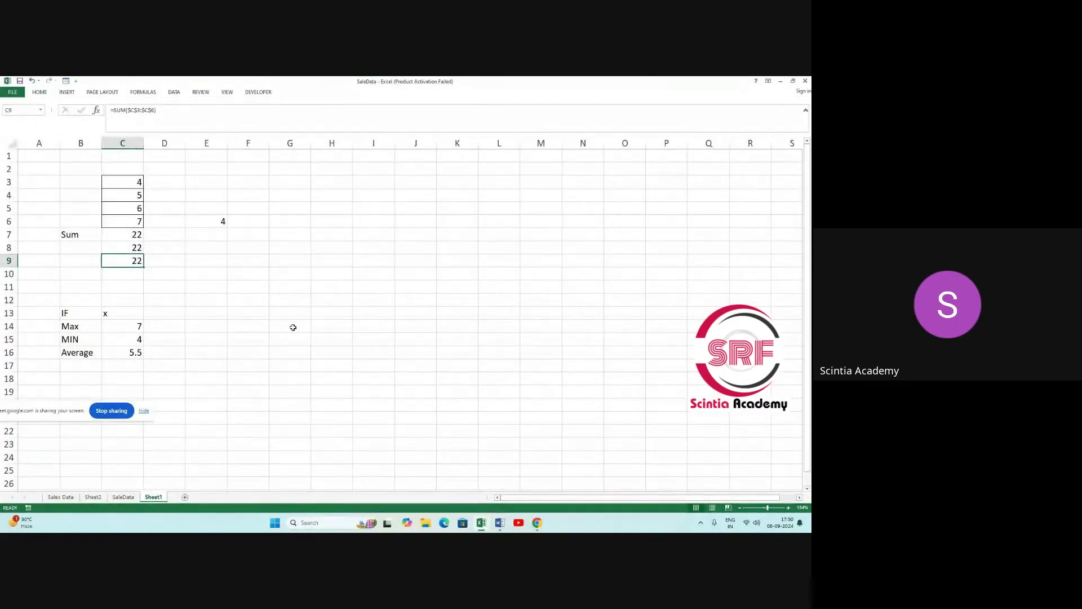
pyautogui.click(324, 196)
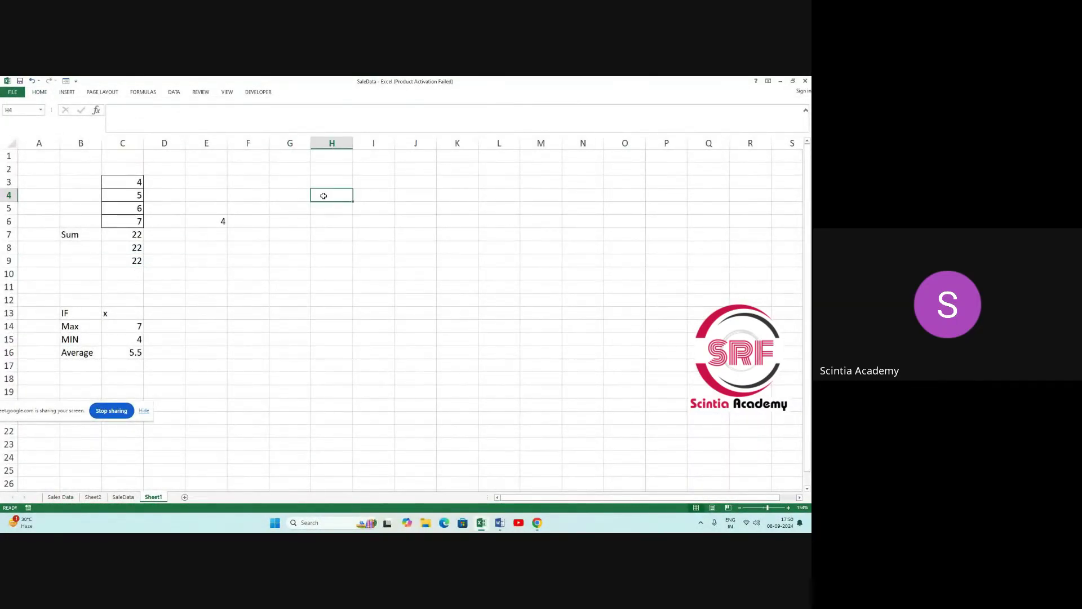
pyautogui.click(301, 191)
pyautogui.click(324, 197)
pyautogui.click(301, 195)
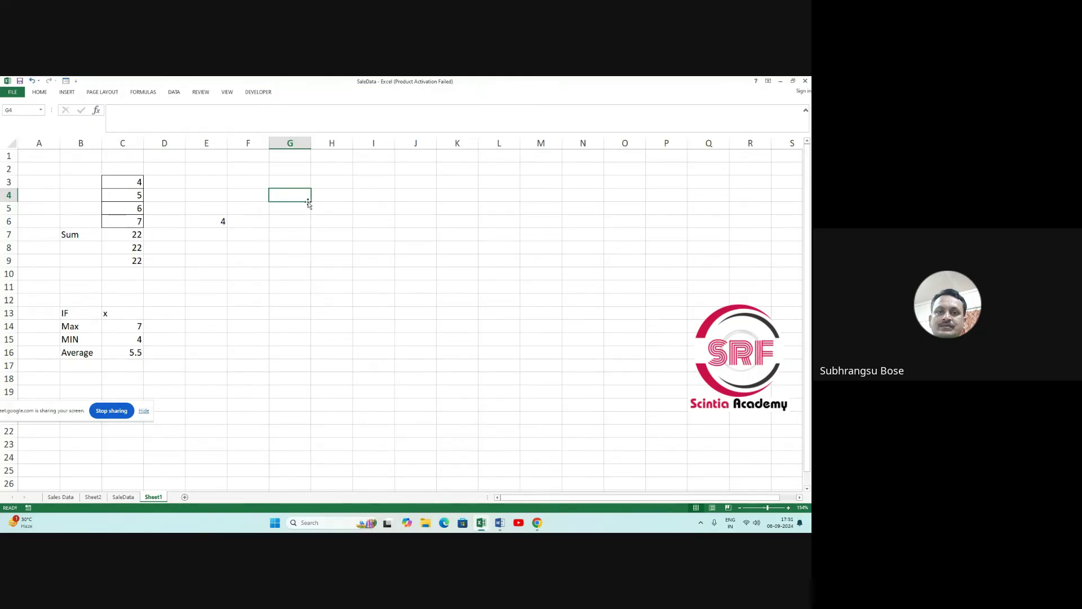
pyautogui.click(294, 219)
pyautogui.click(291, 198)
pyautogui.click(292, 207)
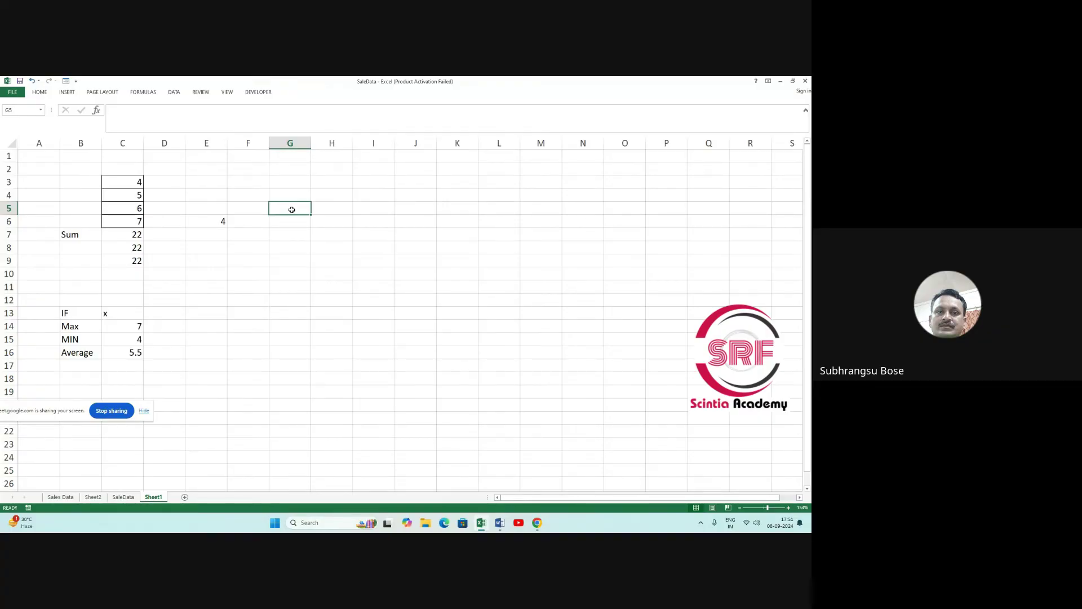
pyautogui.click(39, 92)
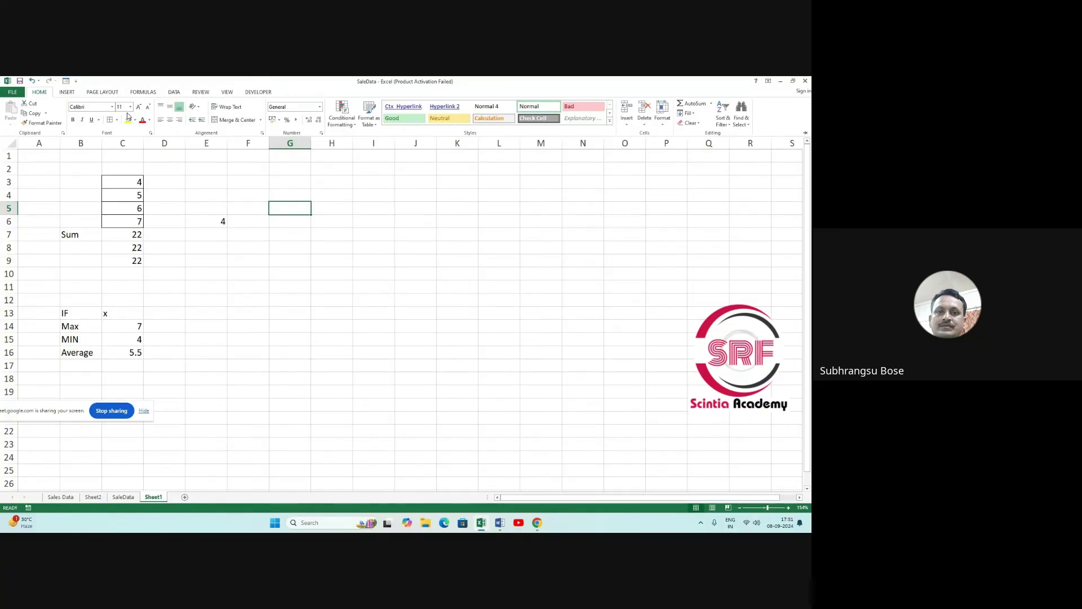
pyautogui.click(297, 236)
pyautogui.click(299, 213)
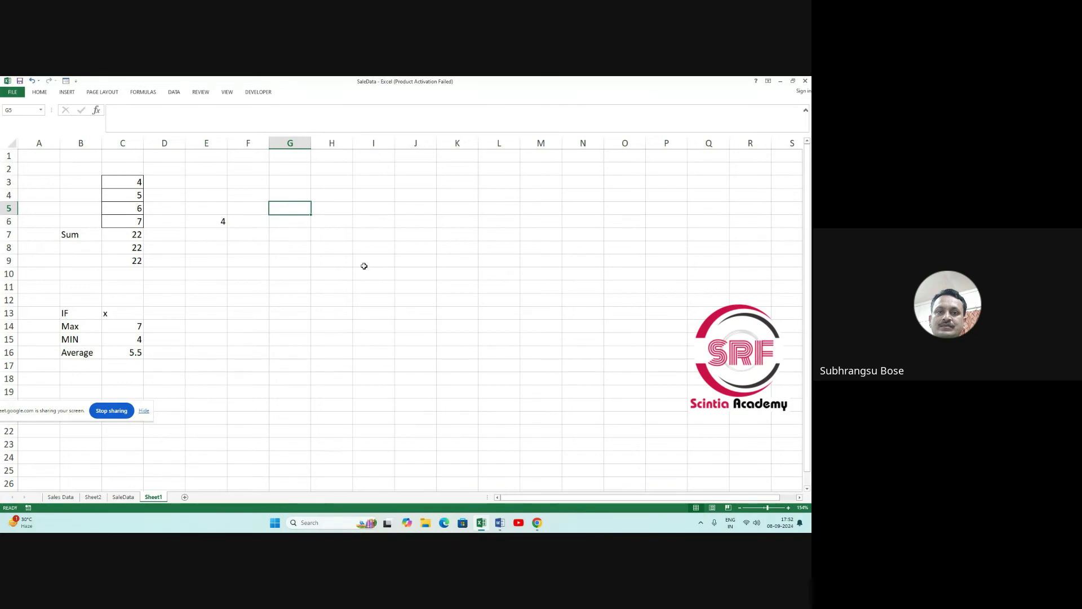
# Enter the values 6, 8, 2, 6, 7, 8, 3, 5 and 4 down cells H5:H13.
pyautogui.click(326, 206)
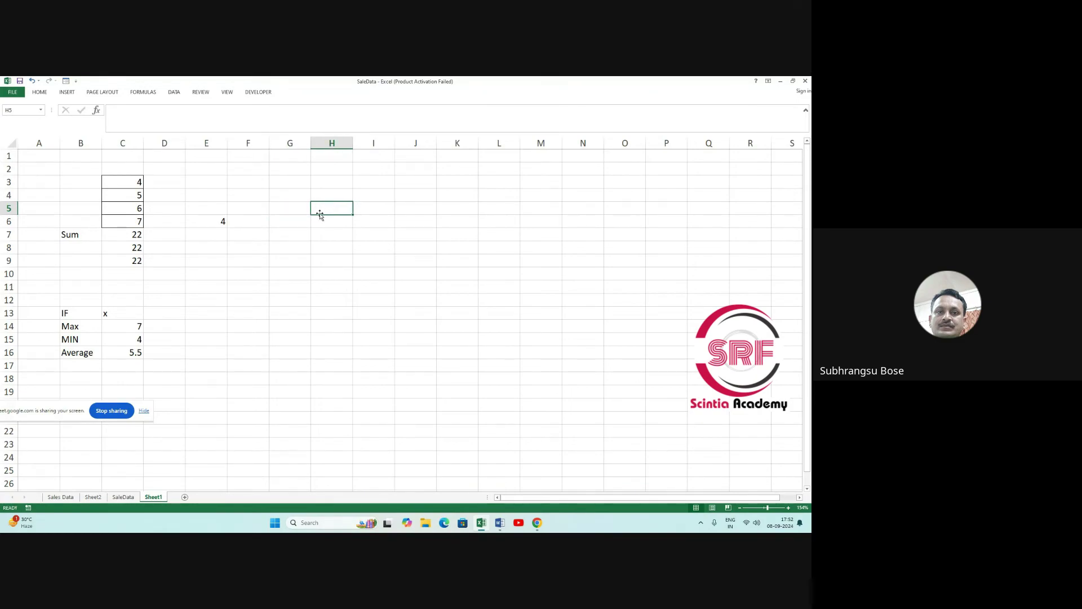
pyautogui.write('6')
pyautogui.press('Return')
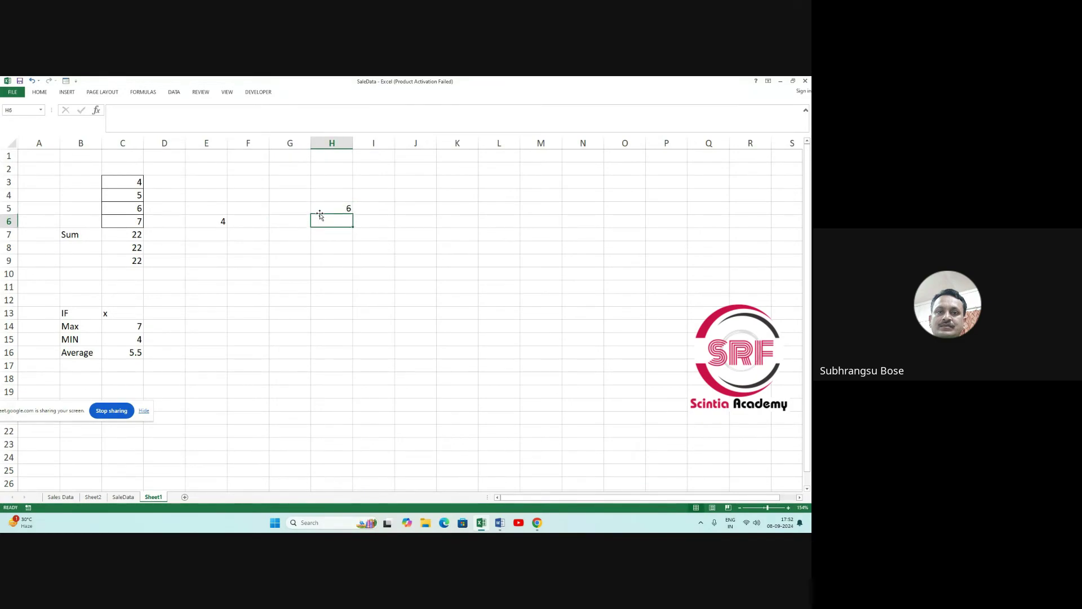
pyautogui.write('8')
pyautogui.press('Return')
pyautogui.write('2')
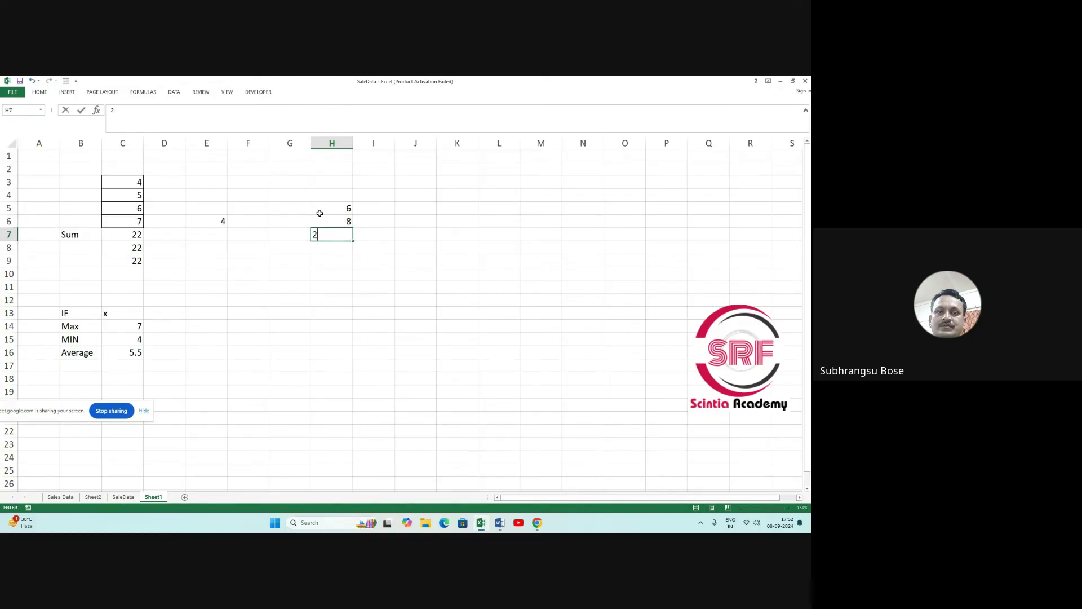
pyautogui.press('Return')
pyautogui.write('6')
pyautogui.press('Return')
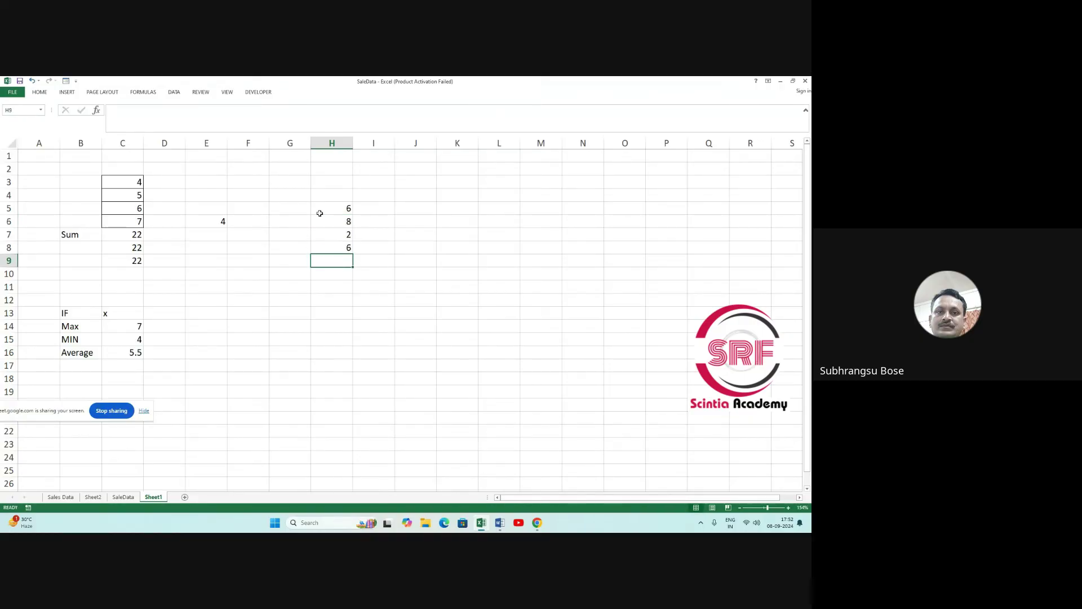
pyautogui.write('7')
pyautogui.press('Return')
pyautogui.write('8')
pyautogui.press('Return')
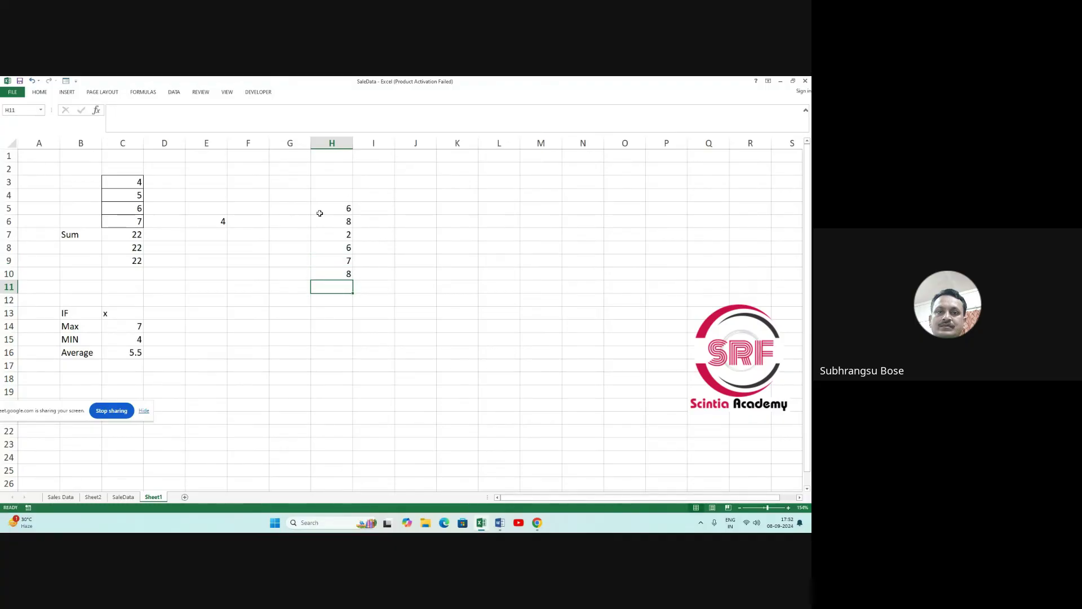
pyautogui.write('3')
pyautogui.press('Return')
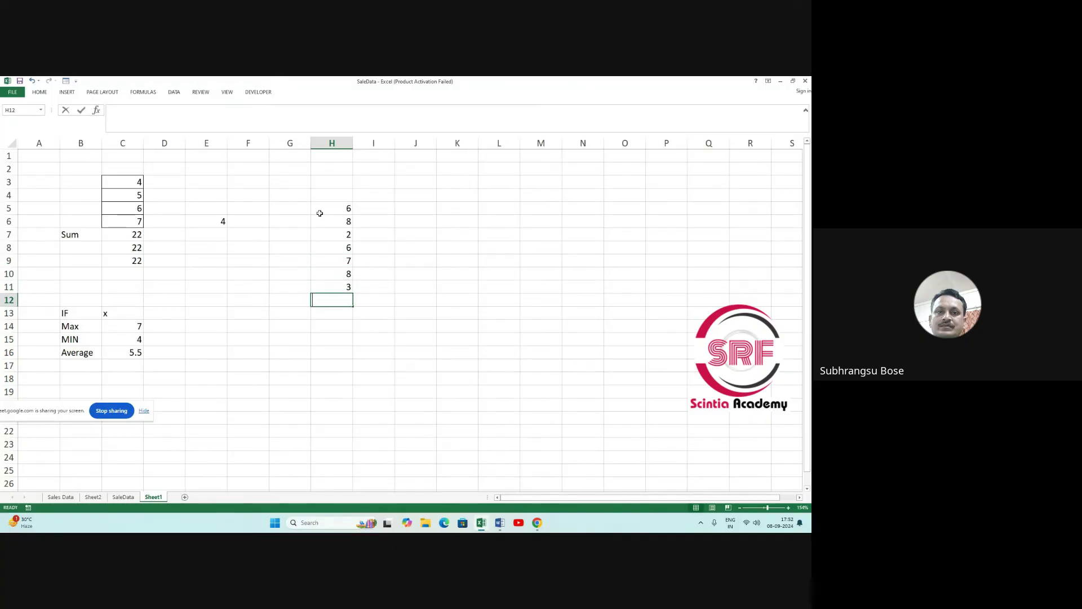
pyautogui.write('5')
pyautogui.press('Return')
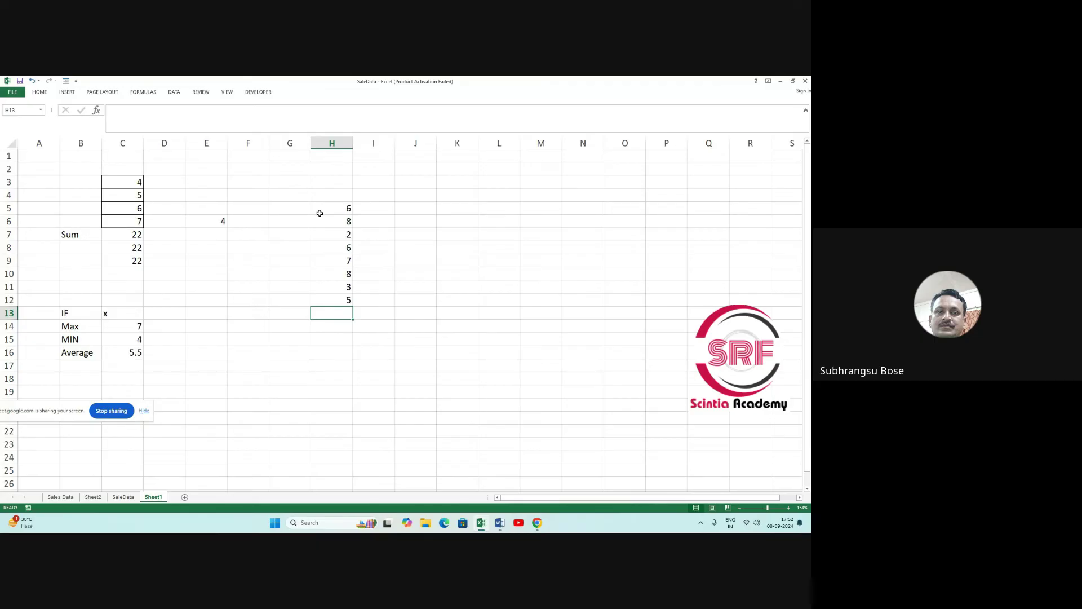
pyautogui.write('4')
pyautogui.press('Return')
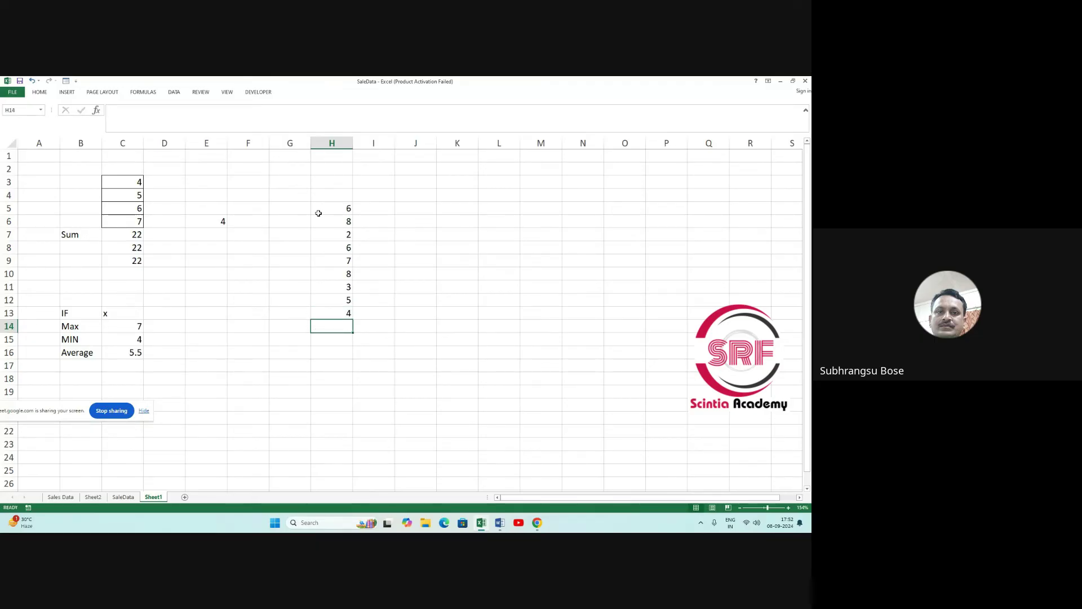
# Label the number list with the heading "wt of a product" in H4 and widen column H slightly.
pyautogui.click(334, 197)
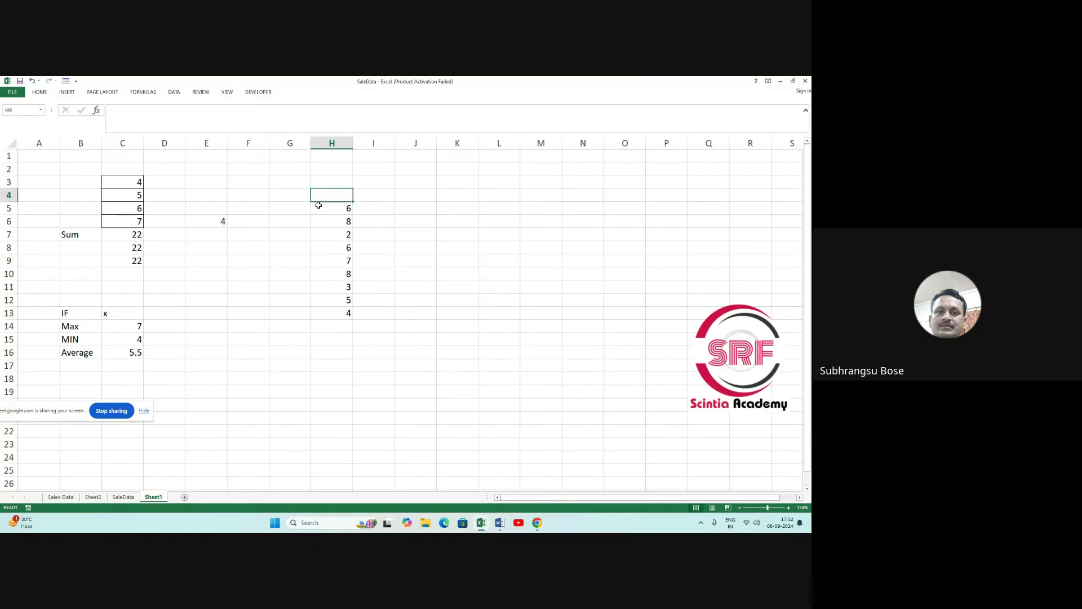
pyautogui.write('wt of as')
pyautogui.press('BackSpace')
pyautogui.write('product')
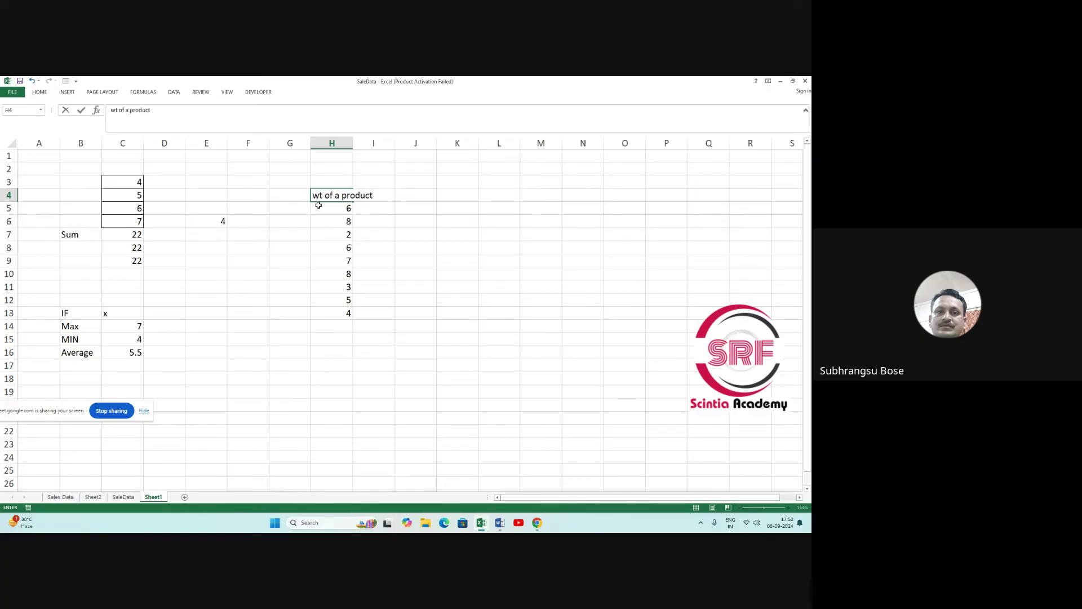
pyautogui.click(363, 247)
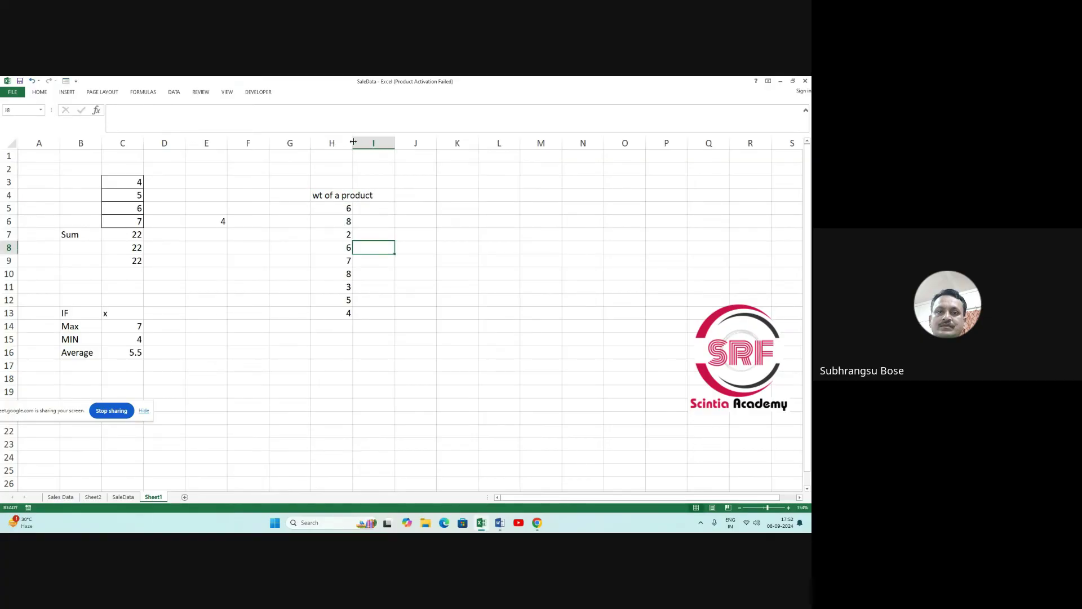
pyautogui.moveTo(354, 142); pyautogui.dragTo(362, 142)
pyautogui.click(352, 208)
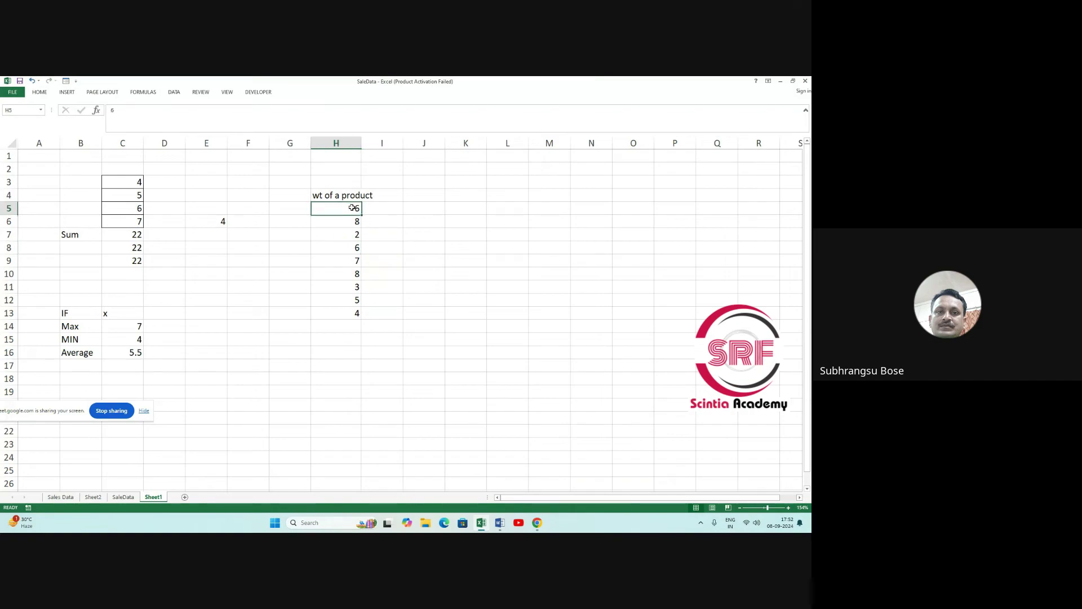
pyautogui.click(510, 209)
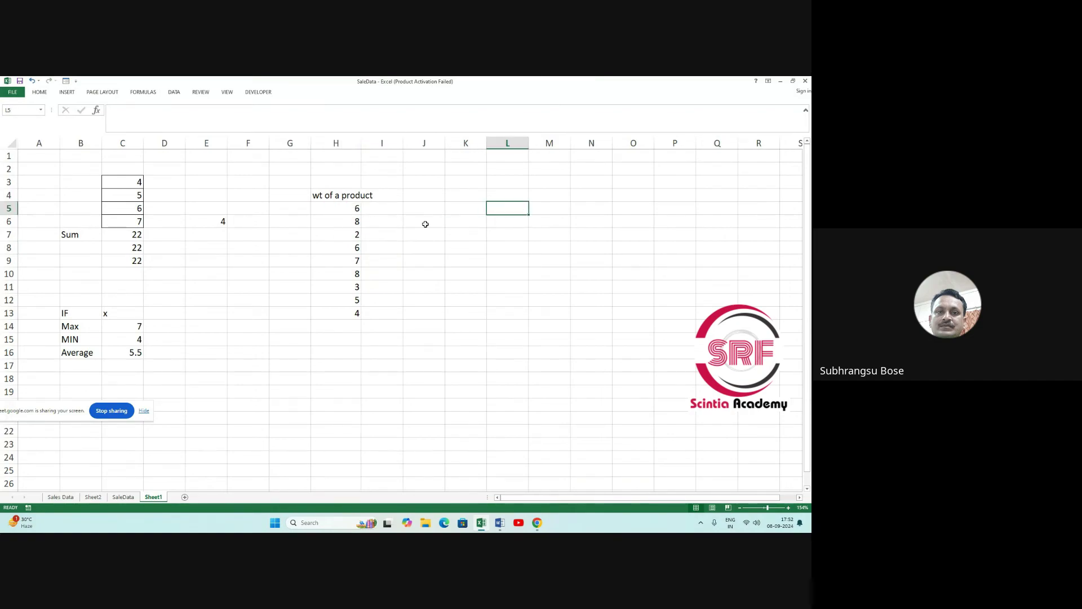
pyautogui.click(40, 93)
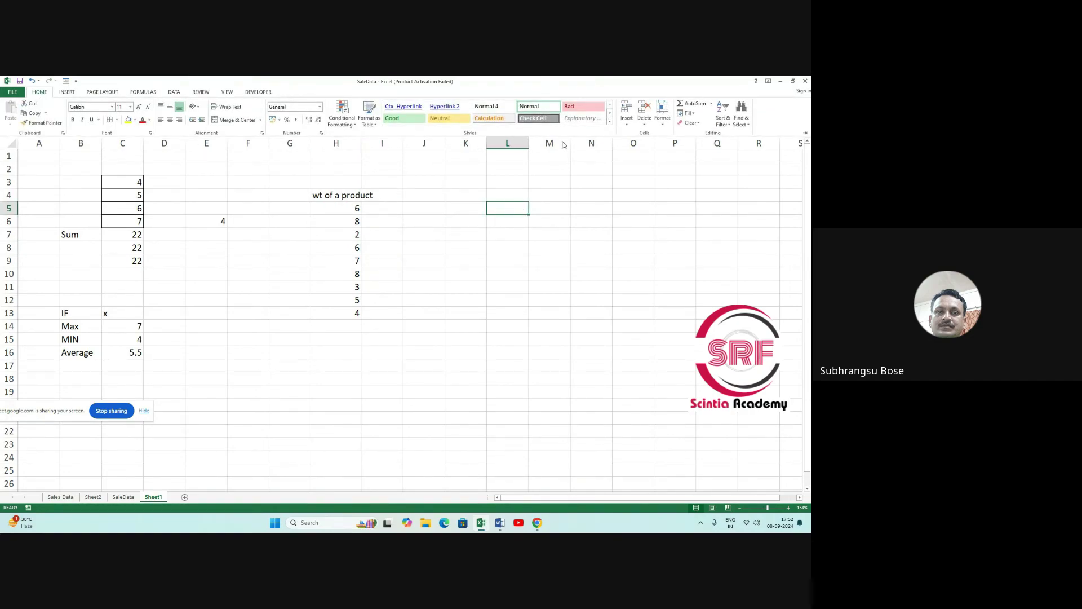
pyautogui.click(745, 127)
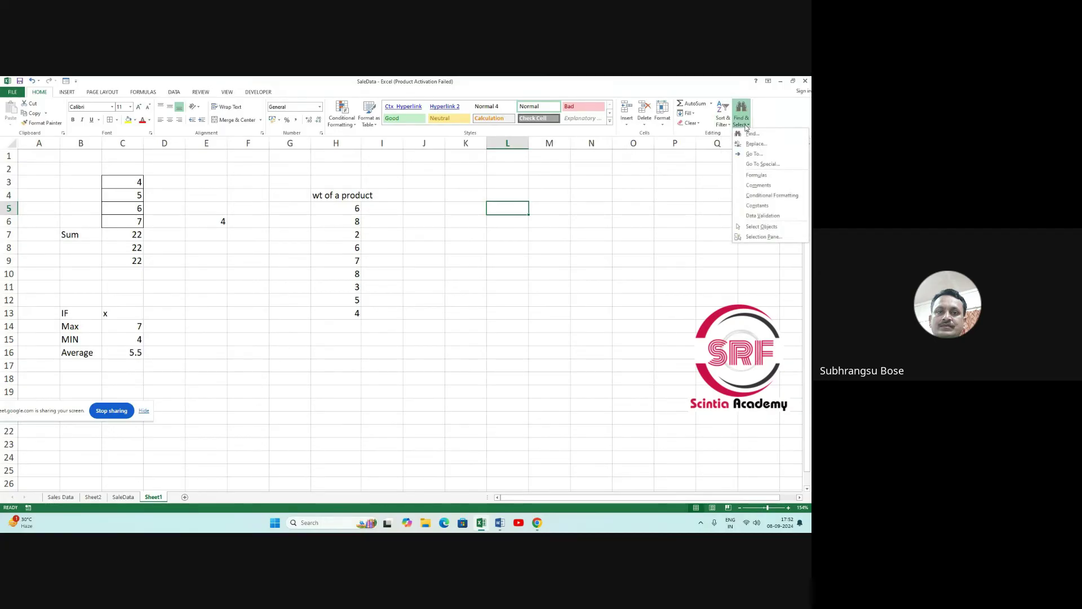
pyautogui.click(577, 263)
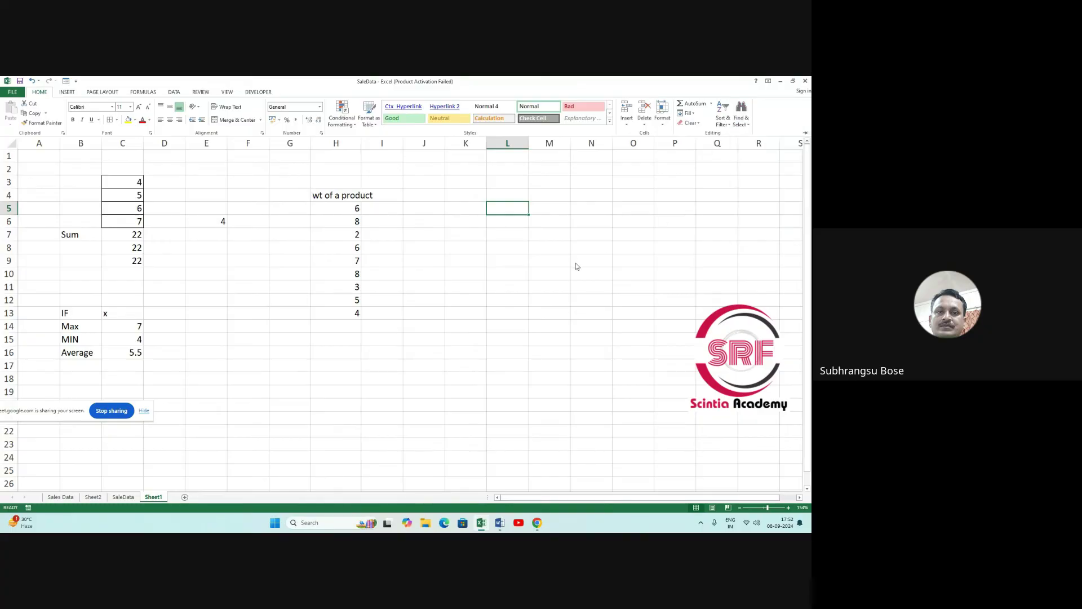
pyautogui.click(520, 241)
pyautogui.click(520, 242)
# Enter the sample entries $5, $^ and $& down cells L5:L7.
pyautogui.click(509, 207)
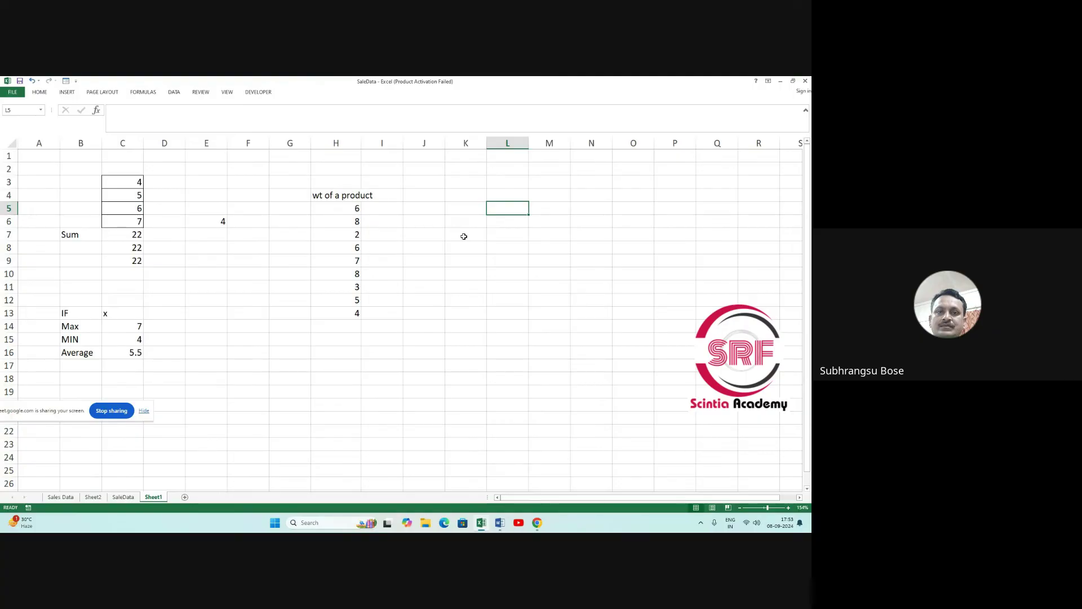
pyautogui.write('$5')
pyautogui.press('Return')
pyautogui.write('$^')
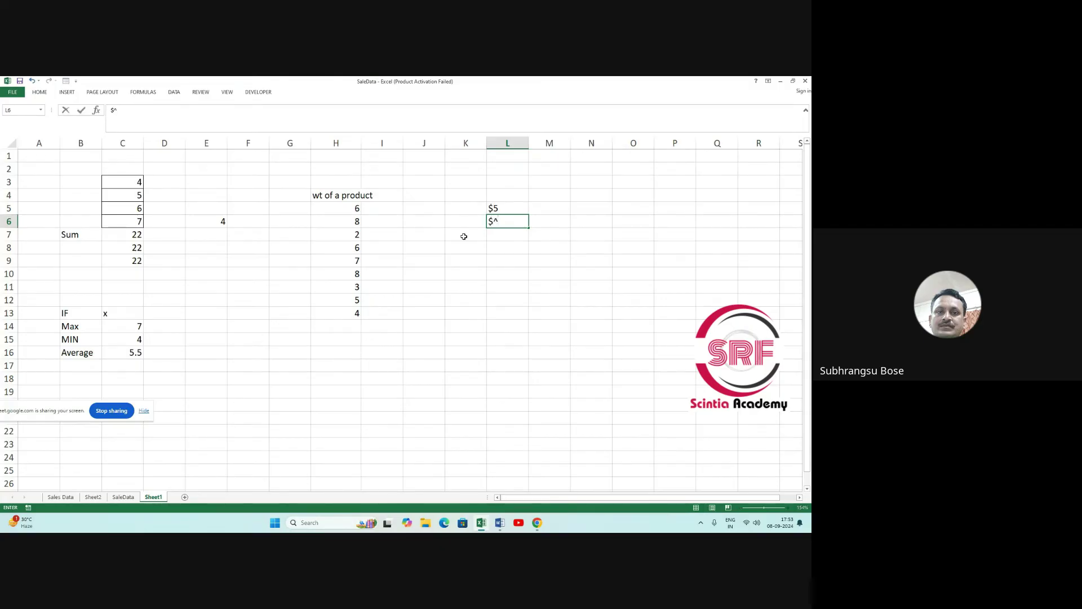
pyautogui.press('Return')
pyautogui.write('$')
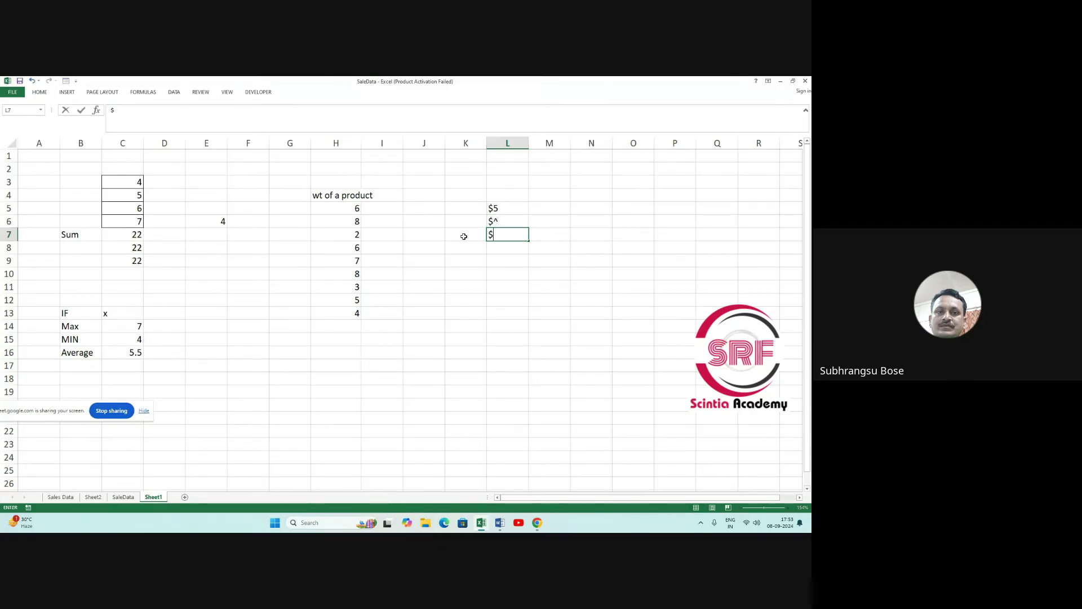
pyautogui.write('&')
pyautogui.press('Return')
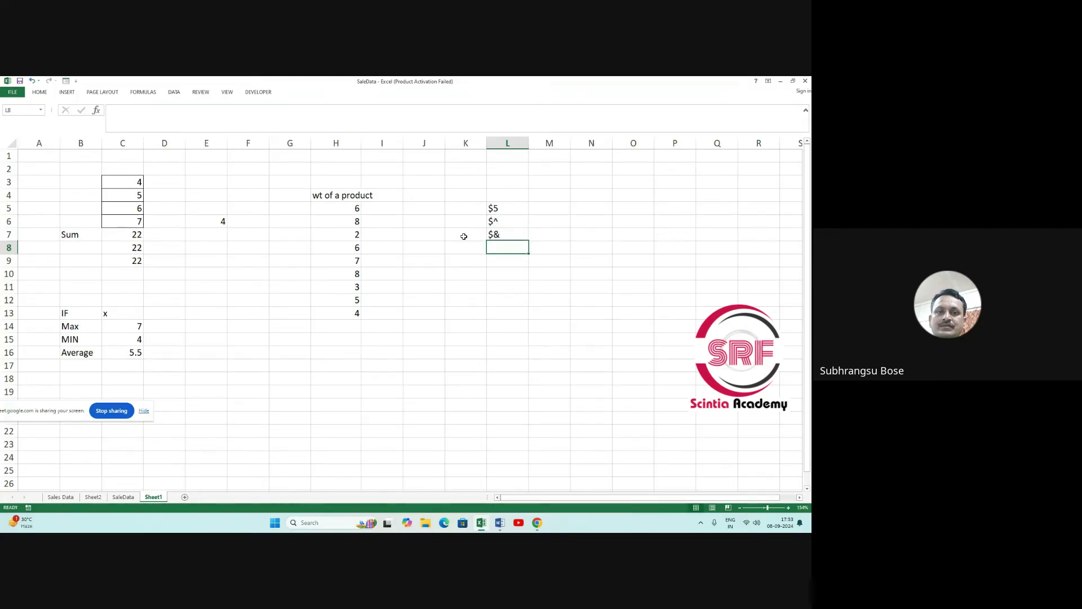
# Correct the entries in column L so that L6 reads $7 and L7 reads $8.
pyautogui.click(500, 219)
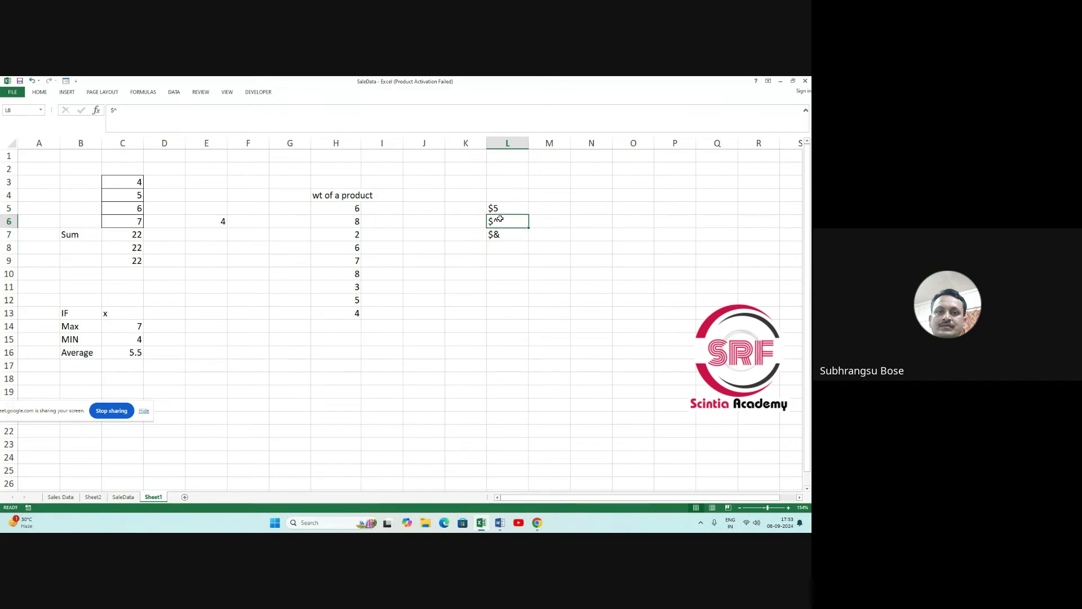
pyautogui.doubleClick(506, 222)
pyautogui.write('7')
pyautogui.press('Return')
pyautogui.doubleClick(506, 236)
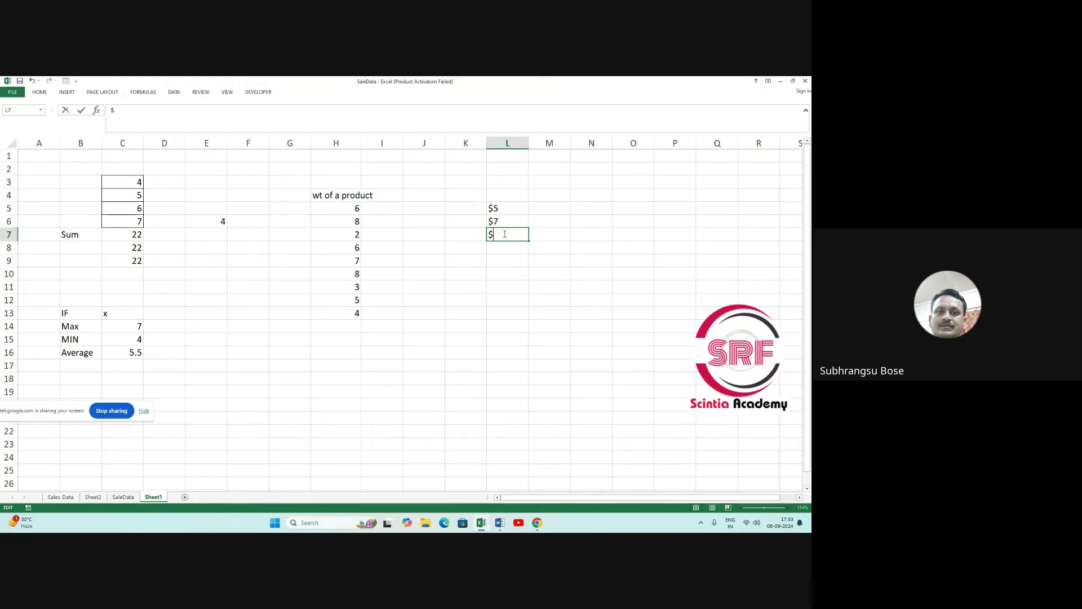
pyautogui.write('7')
pyautogui.press('Return')
pyautogui.click(505, 236)
pyautogui.doubleClick(506, 237)
pyautogui.click(507, 271)
pyautogui.click(505, 248)
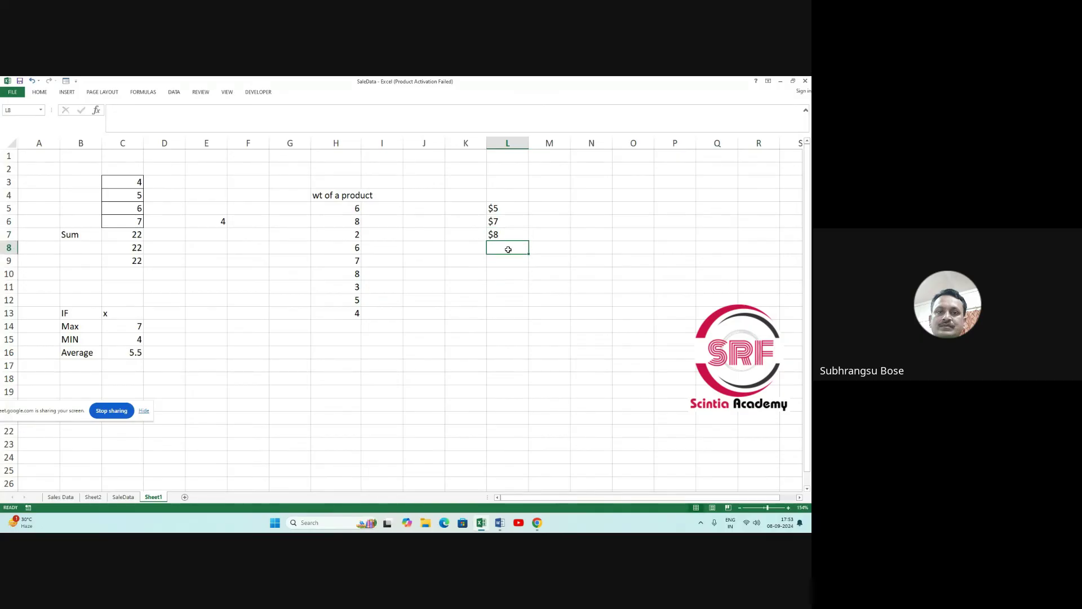
pyautogui.write('=')
pyautogui.press('BackSpace')
# Open Find and Replace for cells L5:L7 and search them for the $ sign.
pyautogui.moveTo(510, 209); pyautogui.dragTo(516, 236)
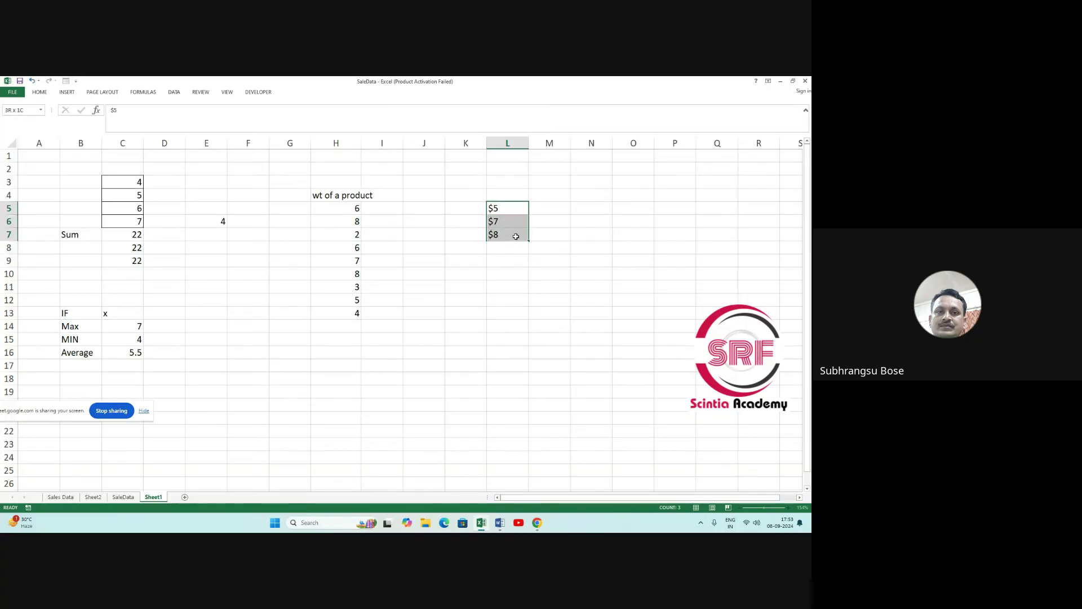
pyautogui.click(47, 93)
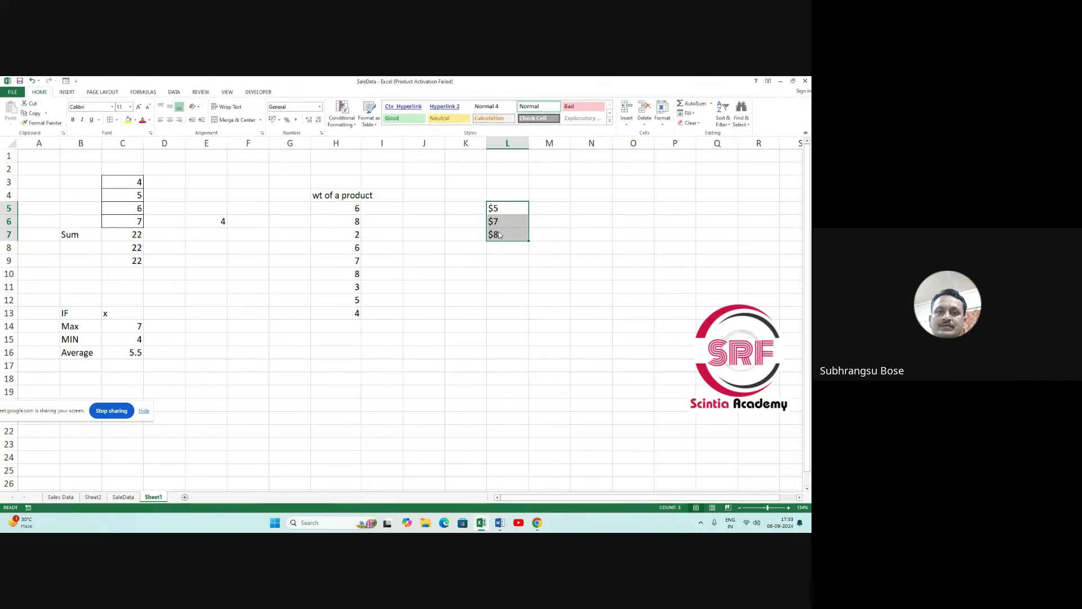
pyautogui.click(741, 116)
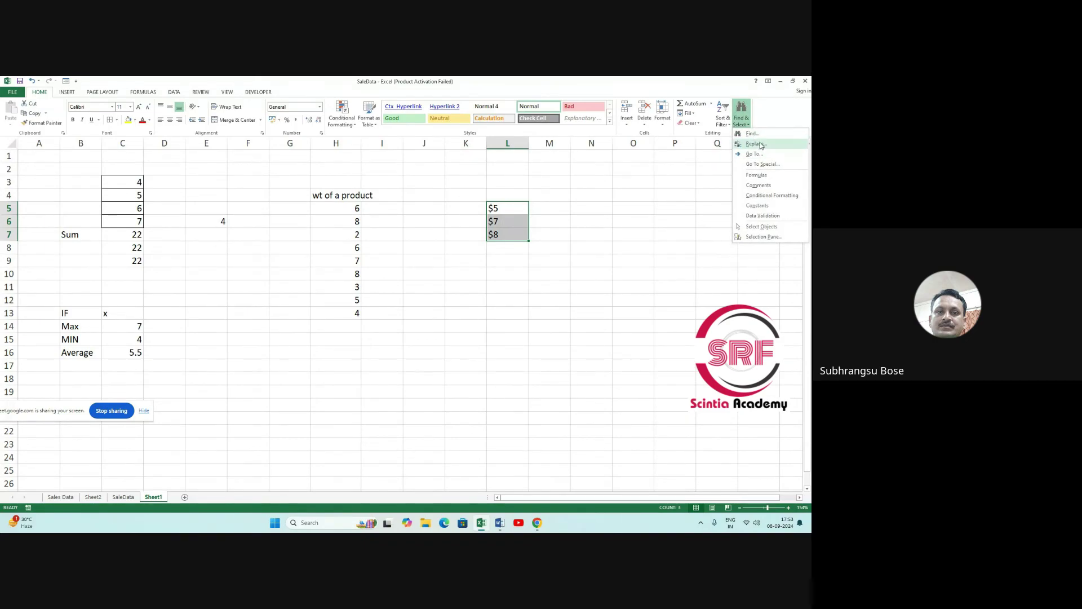
pyautogui.click(753, 144)
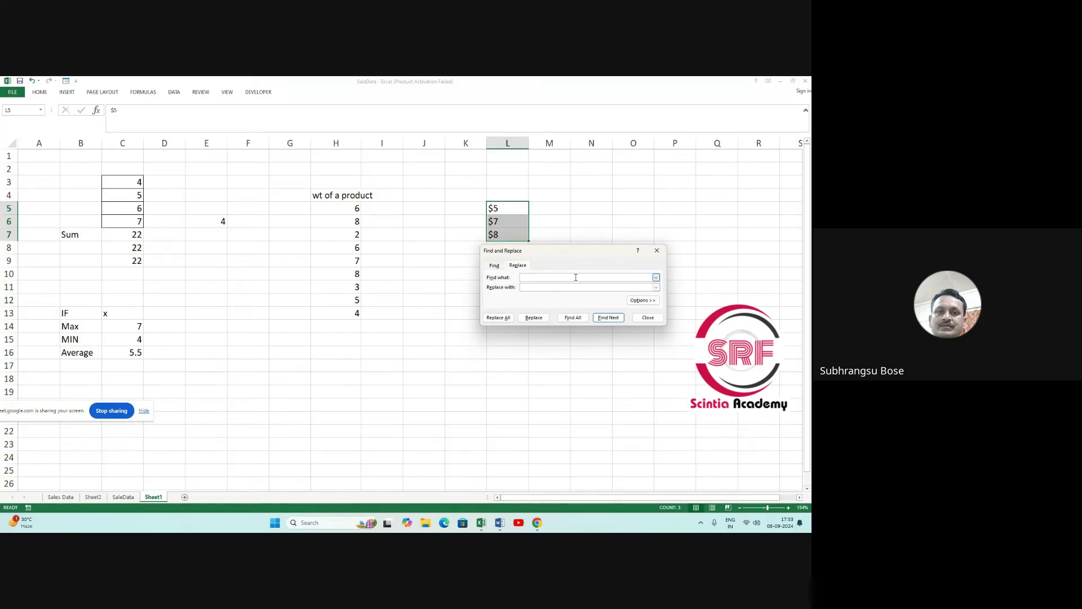
pyautogui.click(513, 267)
pyautogui.click(523, 279)
pyautogui.click(604, 321)
pyautogui.click(603, 321)
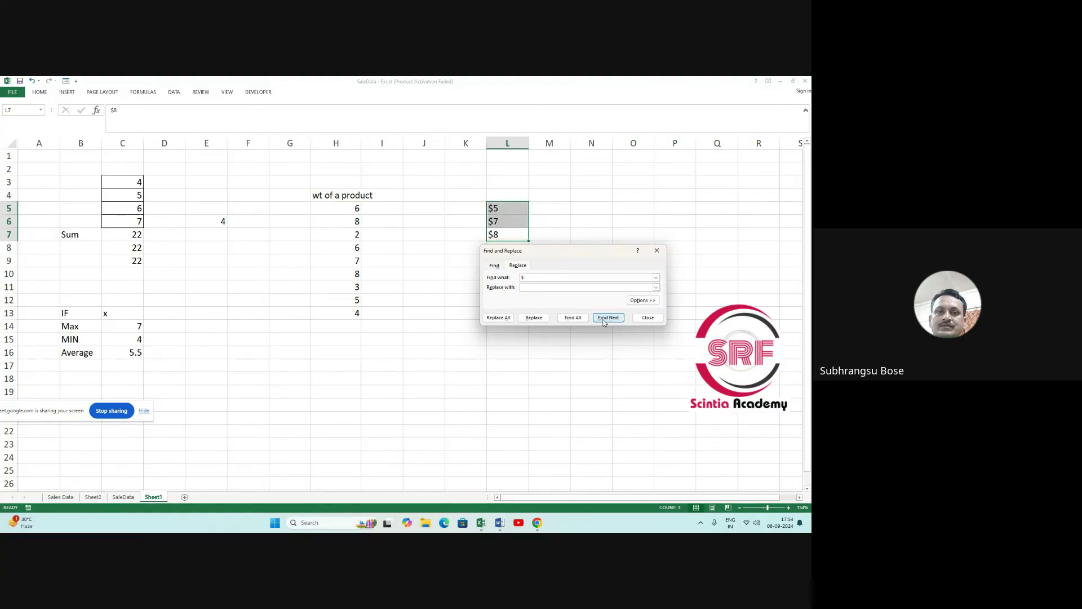
# Replace every $ in L5:L7 with nothing and close the Find and Replace dialog.
pyautogui.click(625, 279)
pyautogui.click(656, 278)
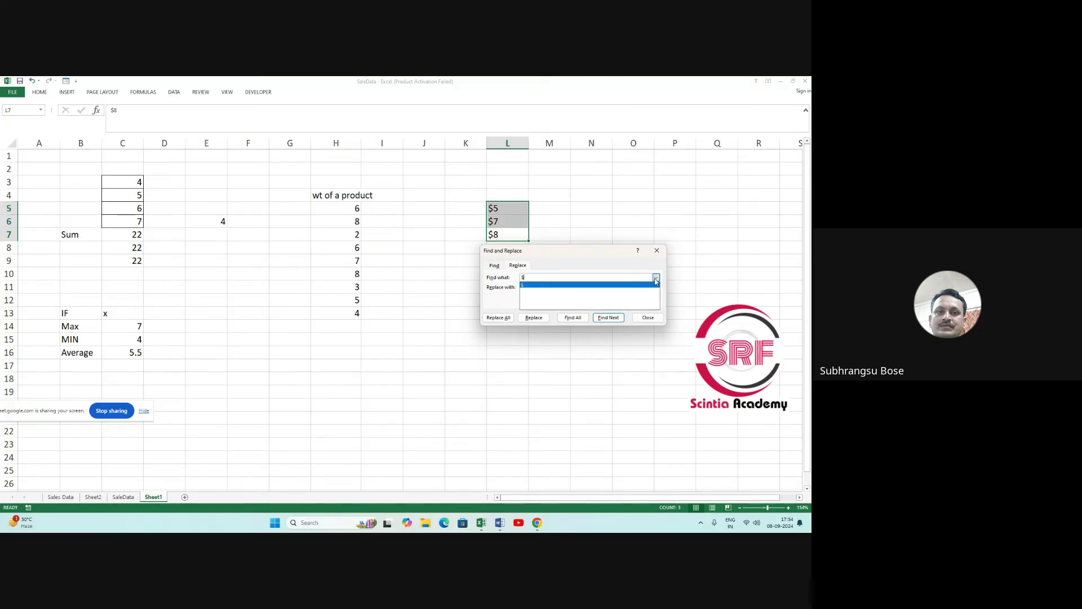
pyautogui.click(528, 298)
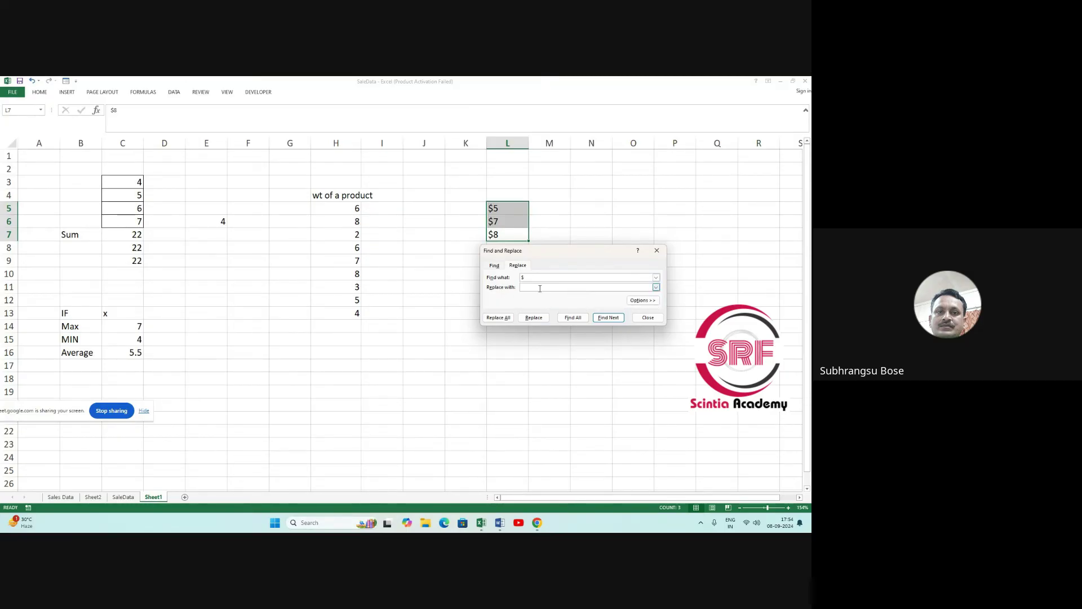
pyautogui.click(504, 320)
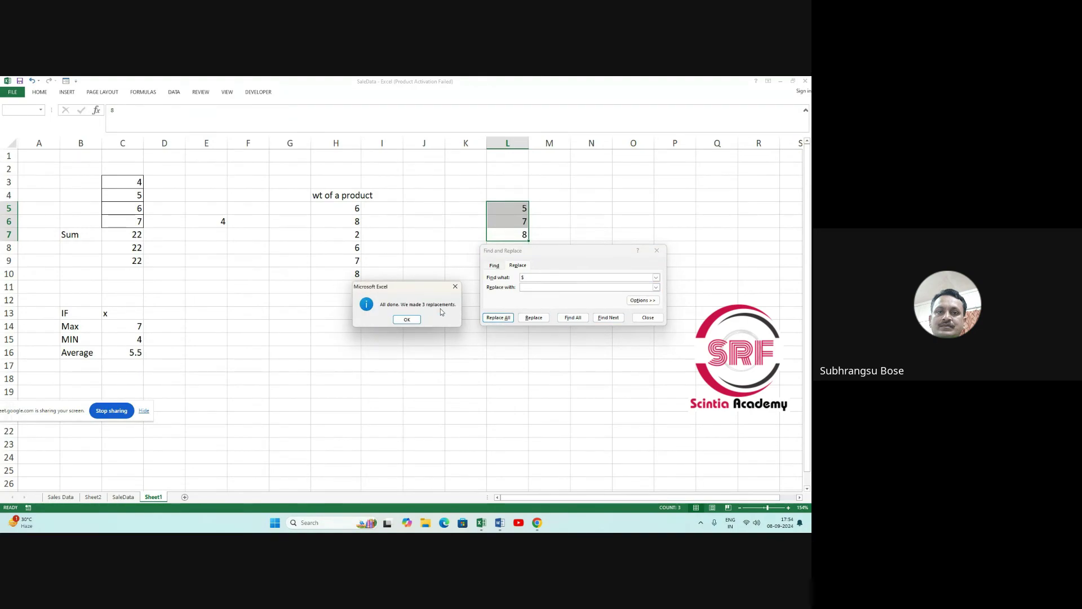
pyautogui.click(405, 322)
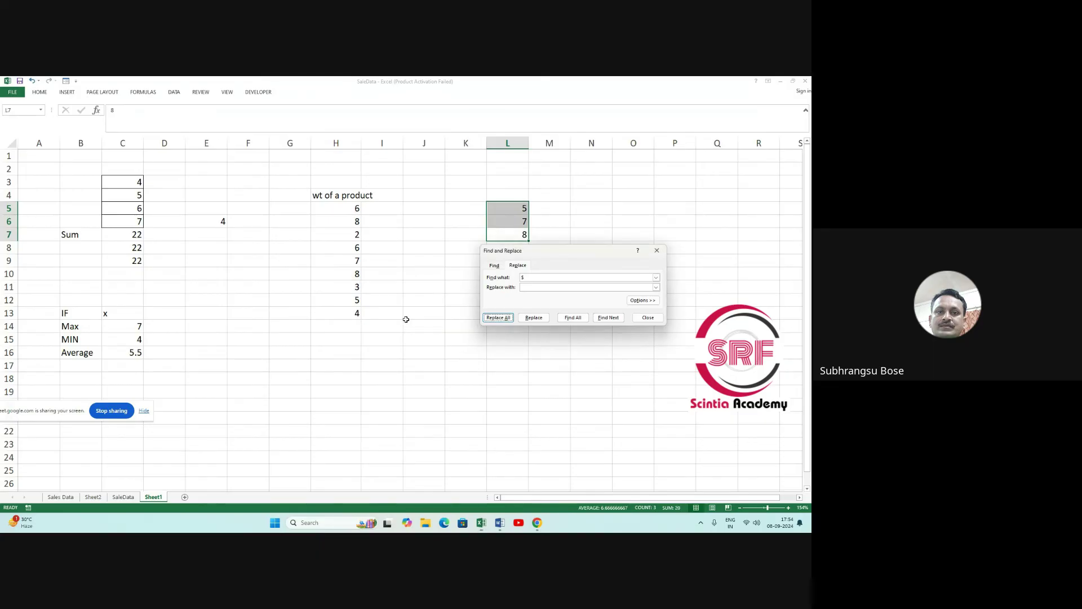
pyautogui.click(648, 318)
pyautogui.click(535, 273)
pyautogui.moveTo(516, 203); pyautogui.dragTo(515, 247)
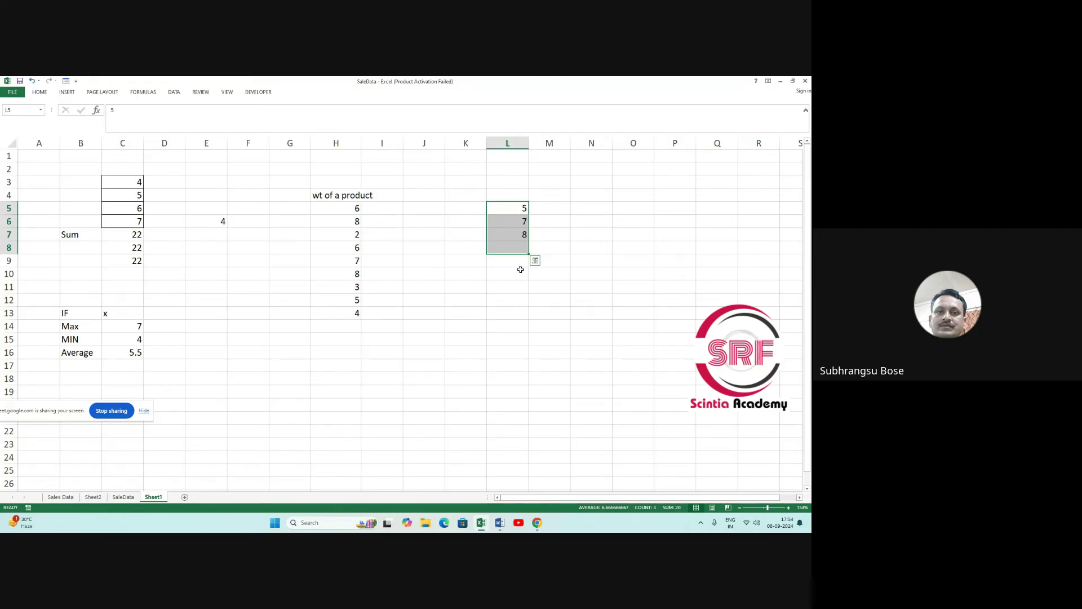
pyautogui.click(38, 93)
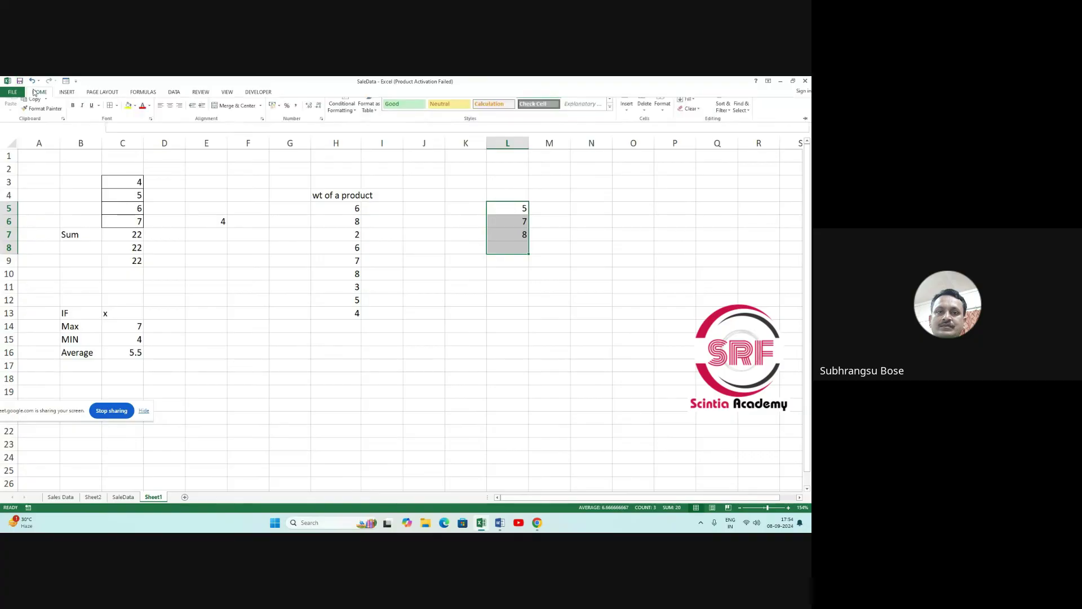
pyautogui.click(741, 116)
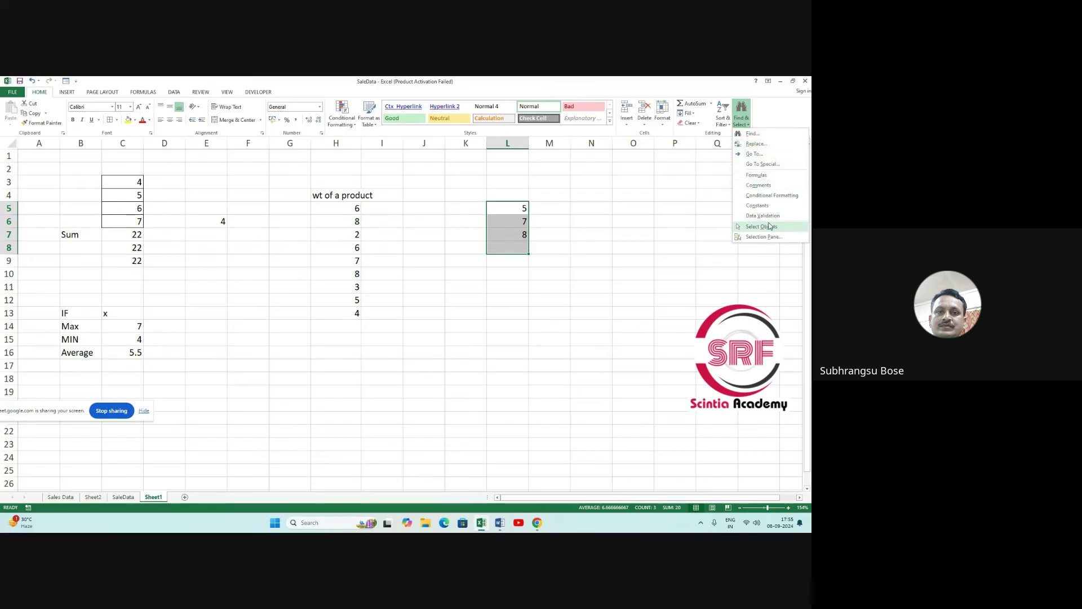
pyautogui.click(648, 231)
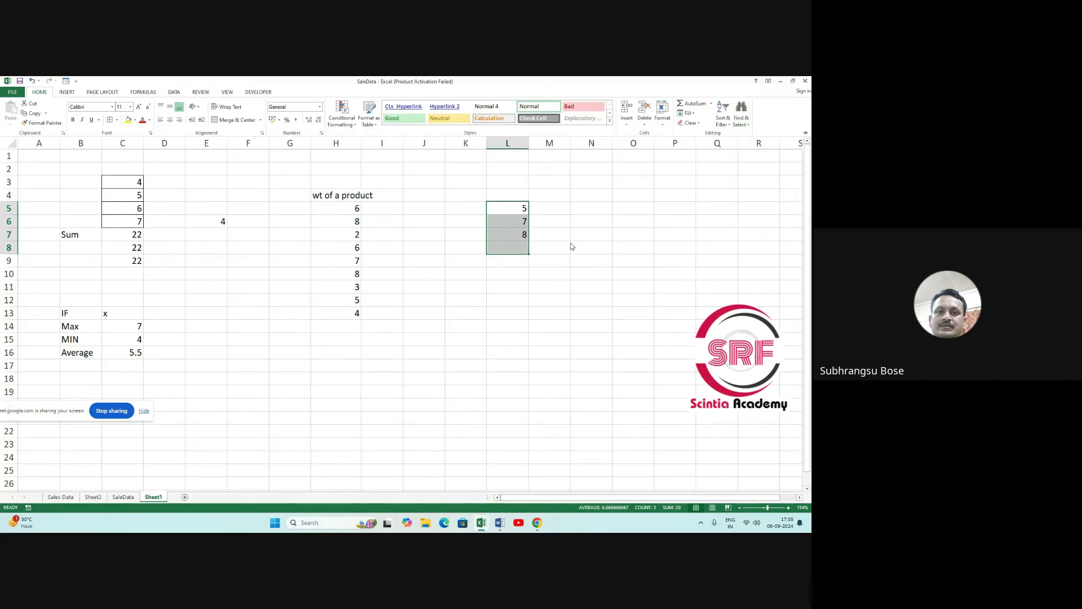
pyautogui.click(505, 247)
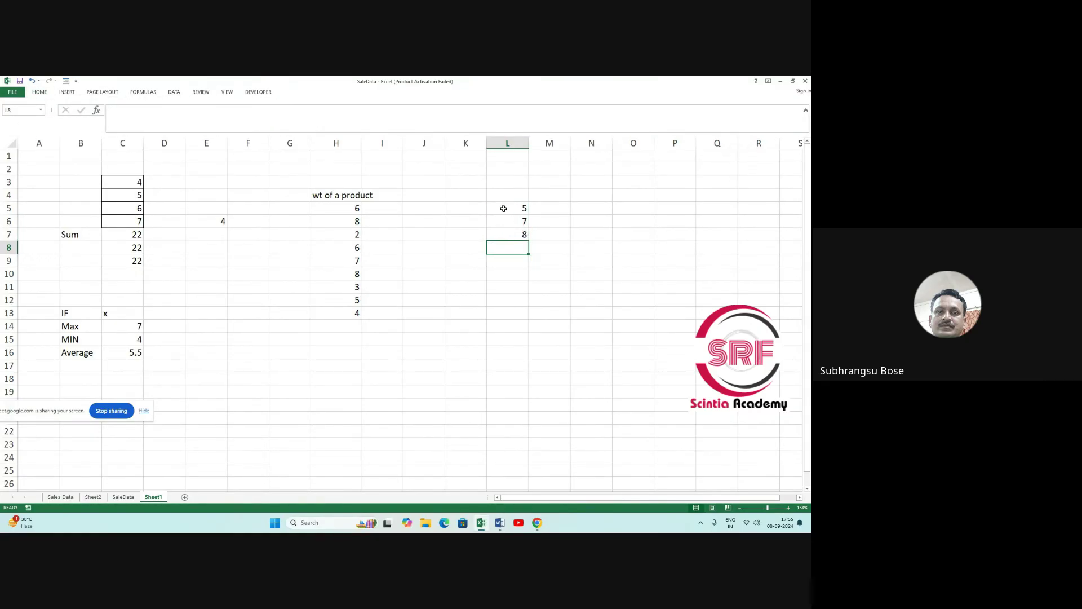
# Clear the sample values from cells L5:L8.
pyautogui.moveTo(502, 208); pyautogui.dragTo(502, 246)
pyautogui.press('Delete')
pyautogui.click(511, 311)
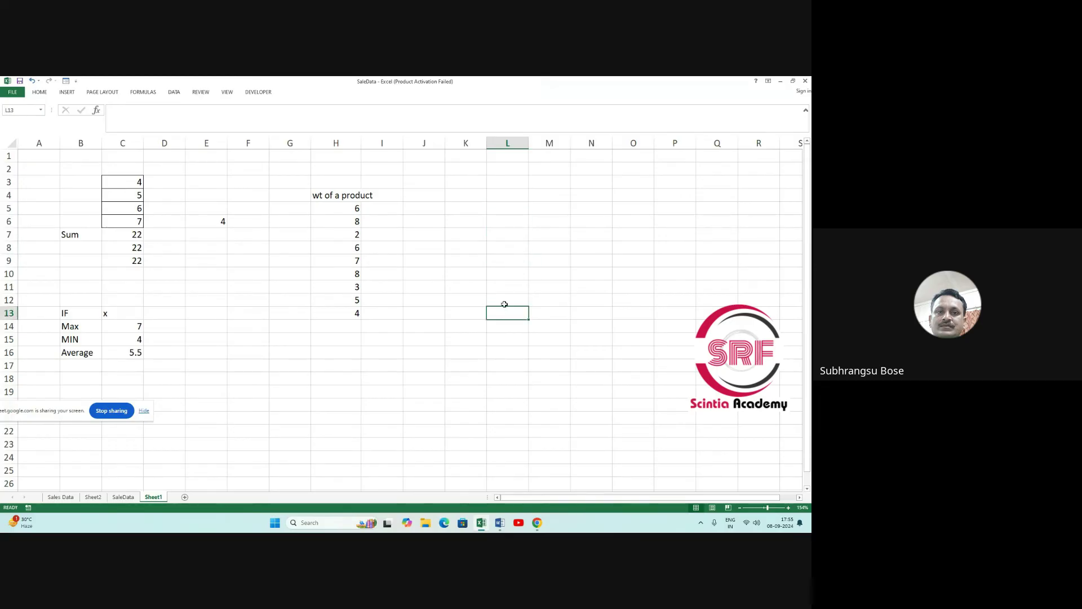
pyautogui.click(337, 207)
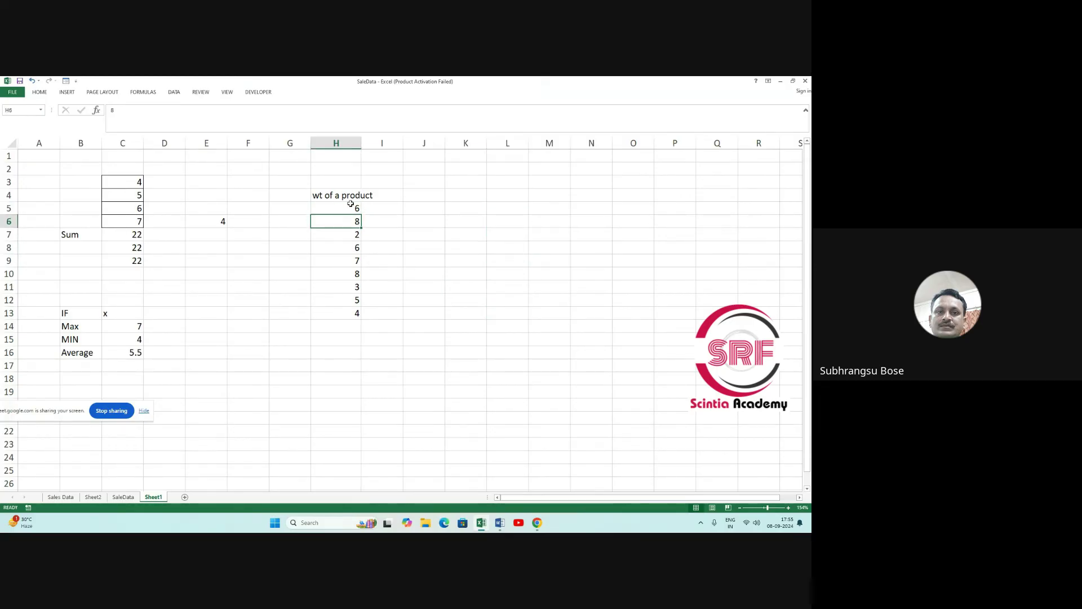
pyautogui.moveTo(347, 218); pyautogui.dragTo(347, 313)
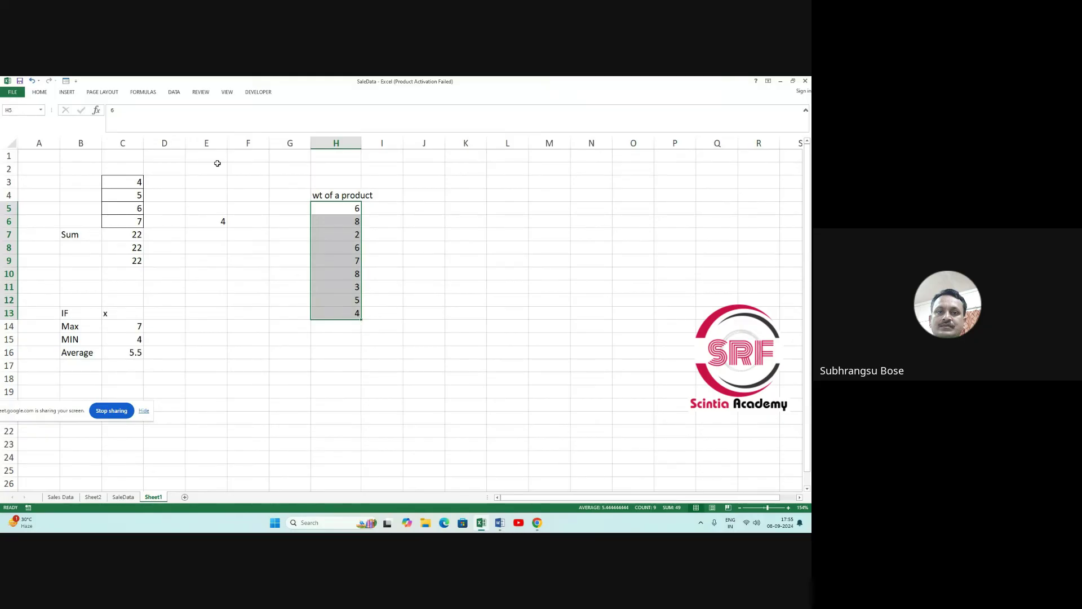
pyautogui.click(40, 92)
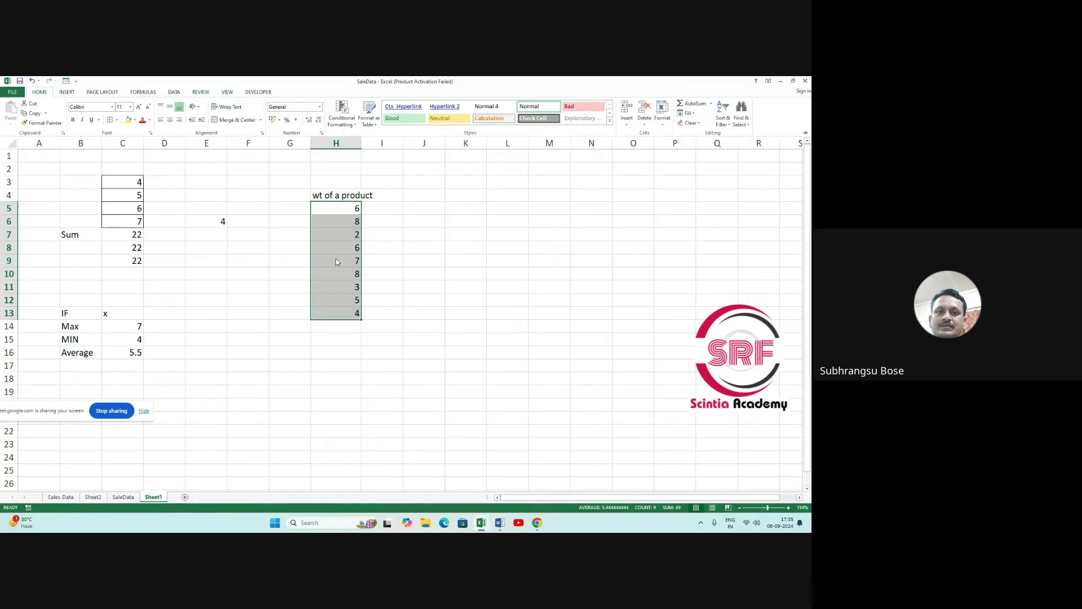
pyautogui.click(369, 212)
pyautogui.click(377, 212)
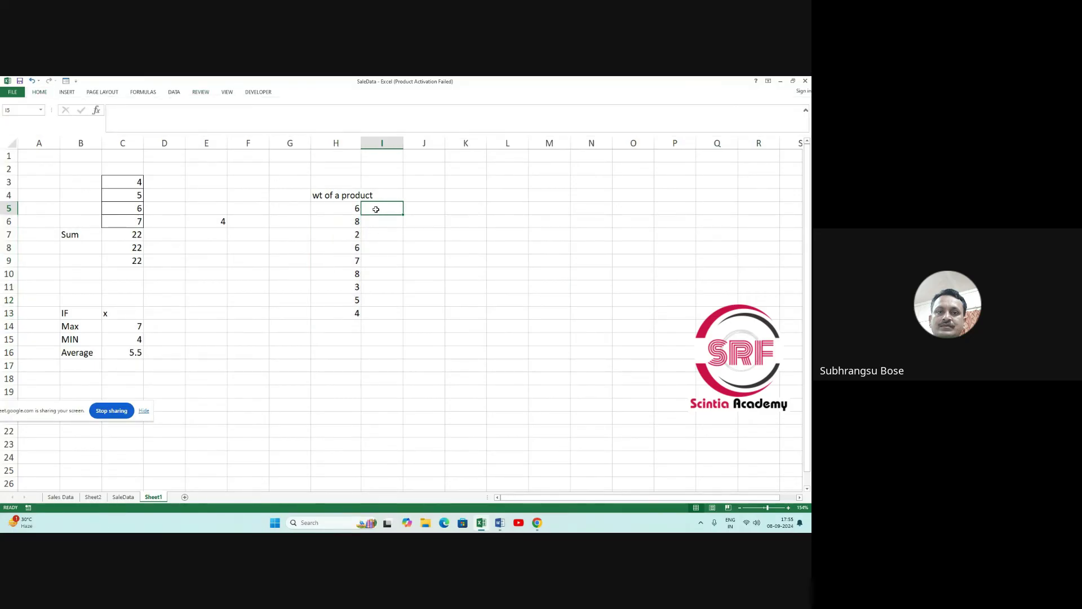
pyautogui.click(367, 221)
pyautogui.click(375, 235)
pyautogui.click(380, 251)
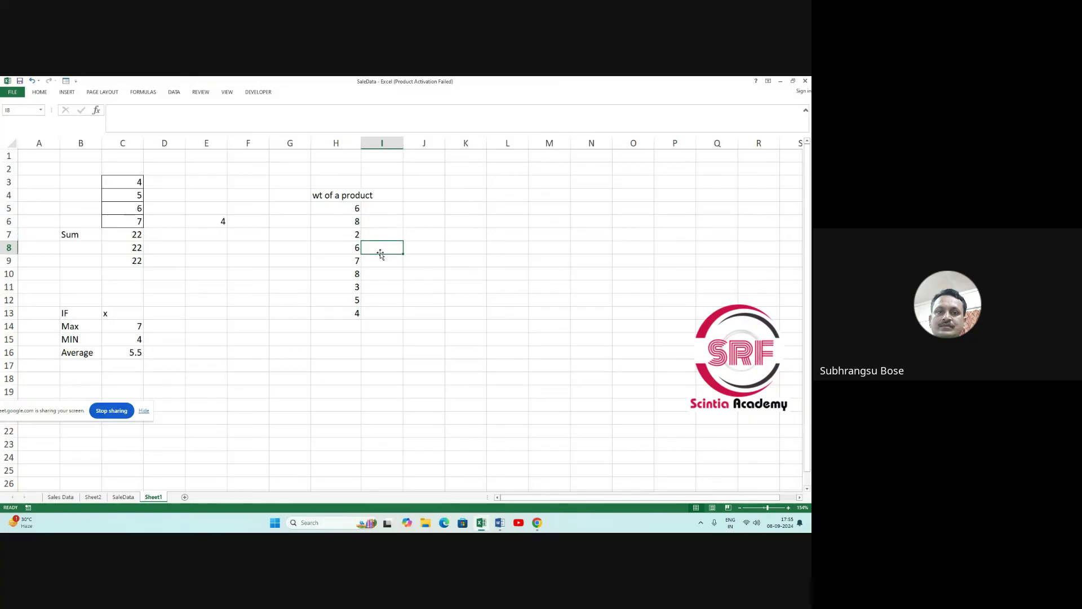
pyautogui.click(376, 263)
pyautogui.click(375, 274)
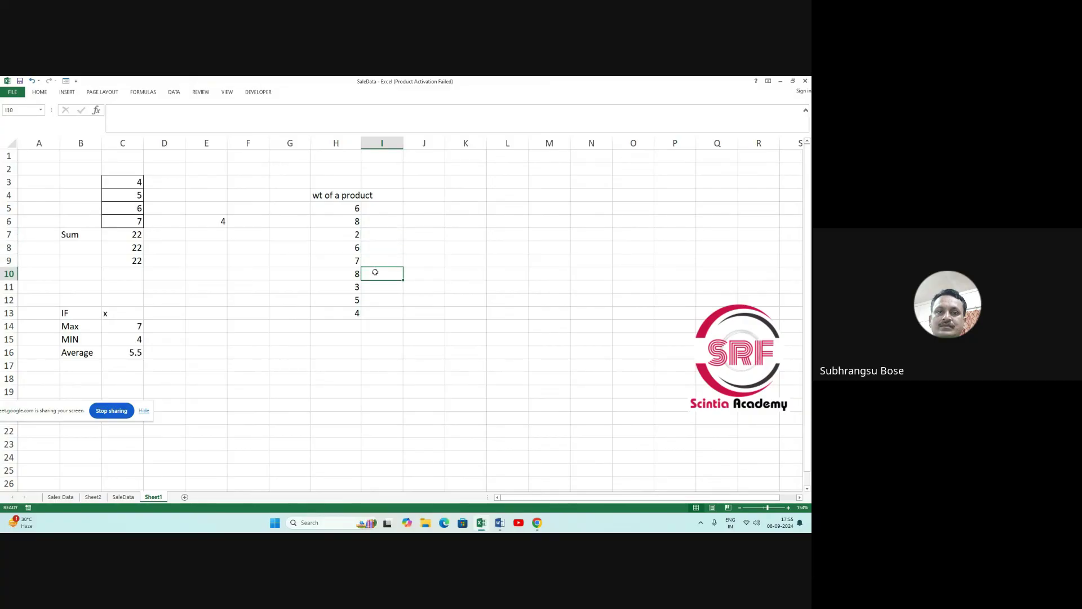
# Start a Descriptive Statistics analysis from the Data Analysis tools and set its input range to H5:H12.
pyautogui.click(43, 94)
pyautogui.click(173, 94)
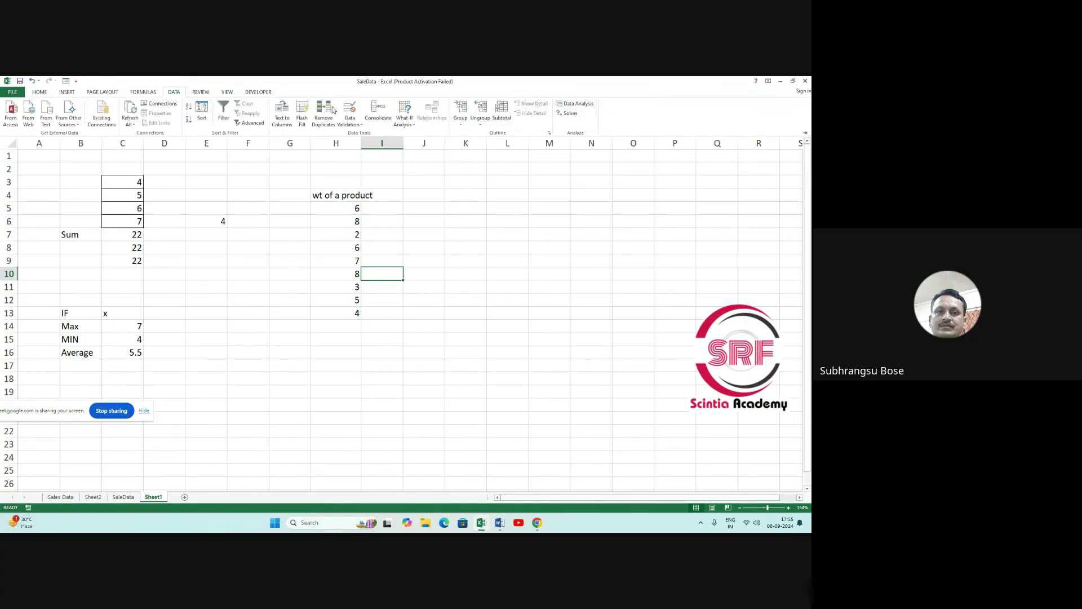
pyautogui.click(575, 104)
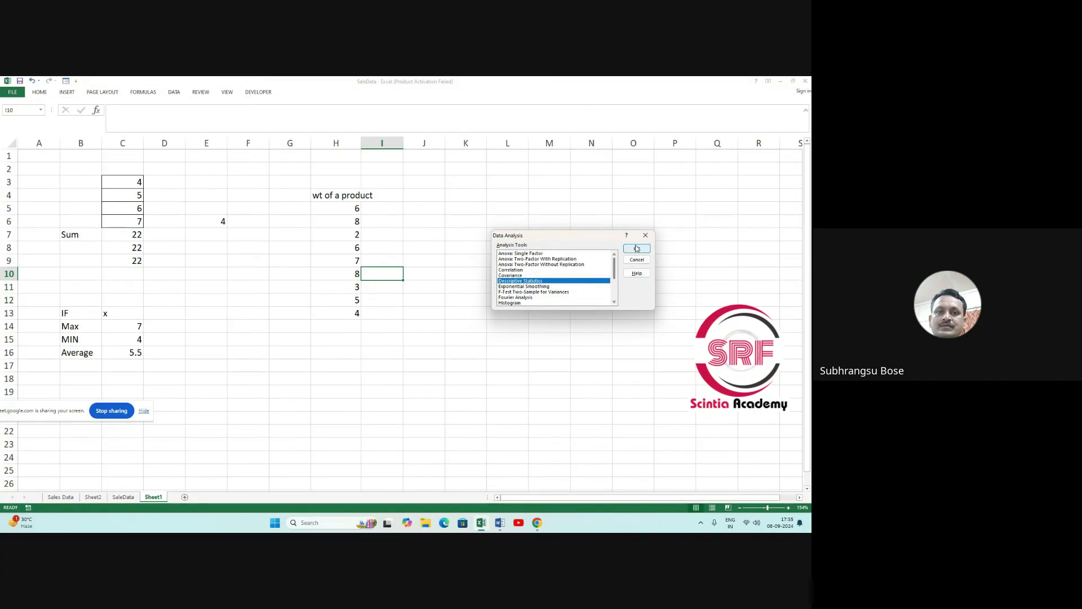
pyautogui.click(513, 291)
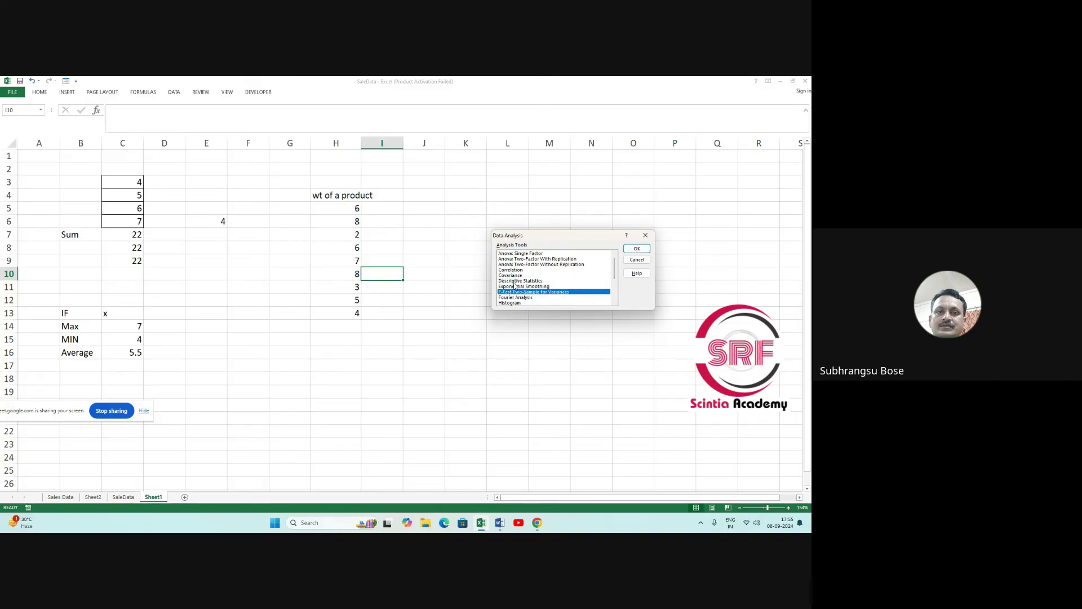
pyautogui.click(514, 282)
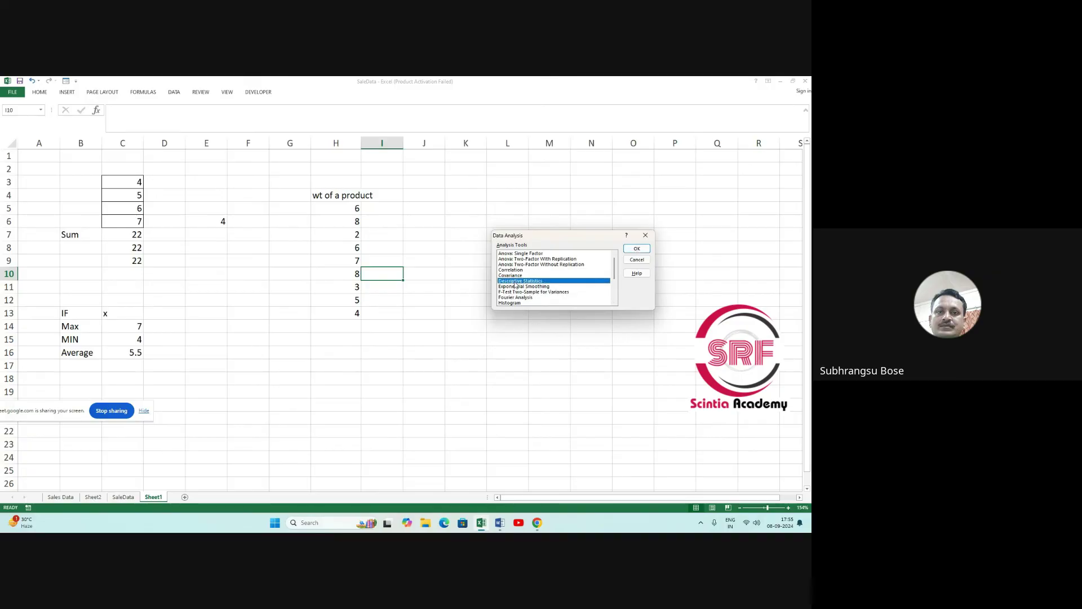
pyautogui.click(636, 249)
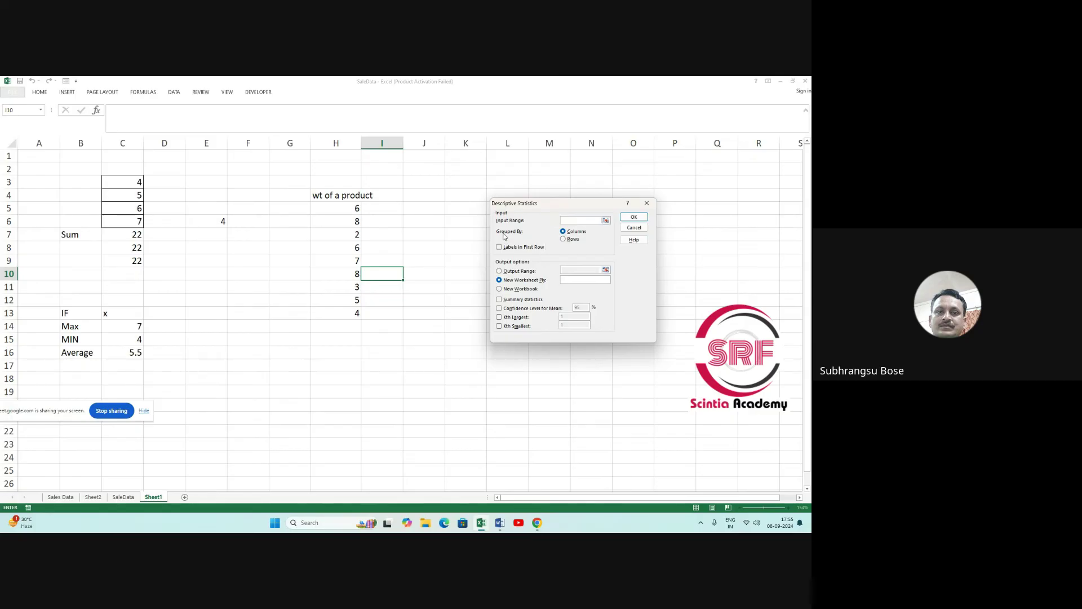
pyautogui.click(574, 221)
pyautogui.moveTo(335, 209); pyautogui.dragTo(338, 302)
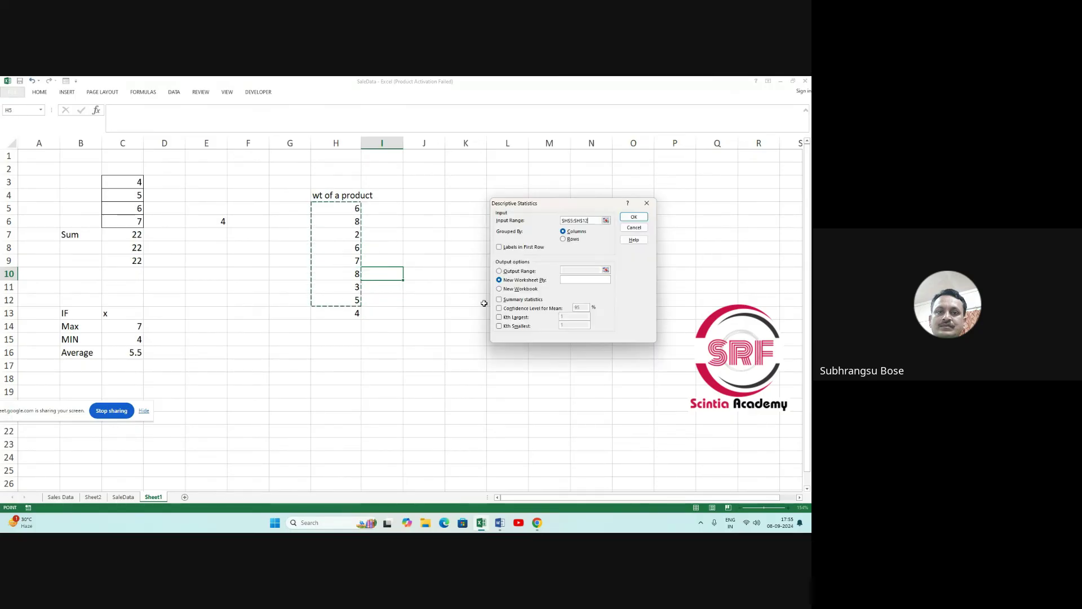
# Try to run the Descriptive Statistics analysis with output to a new workbook, and leave the analysis dialogs.
pyautogui.click(635, 219)
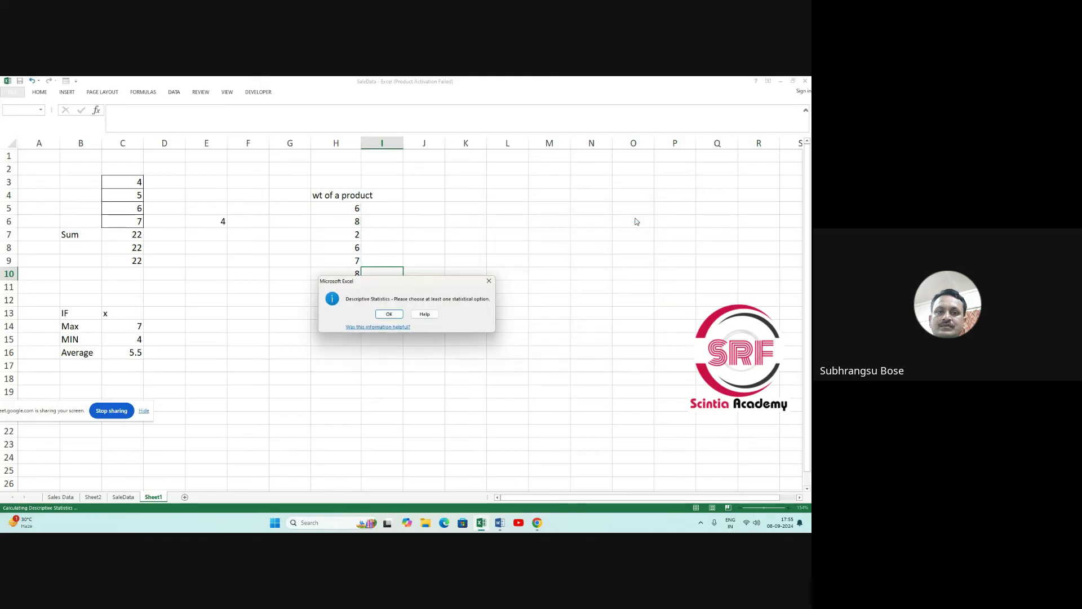
pyautogui.click(389, 316)
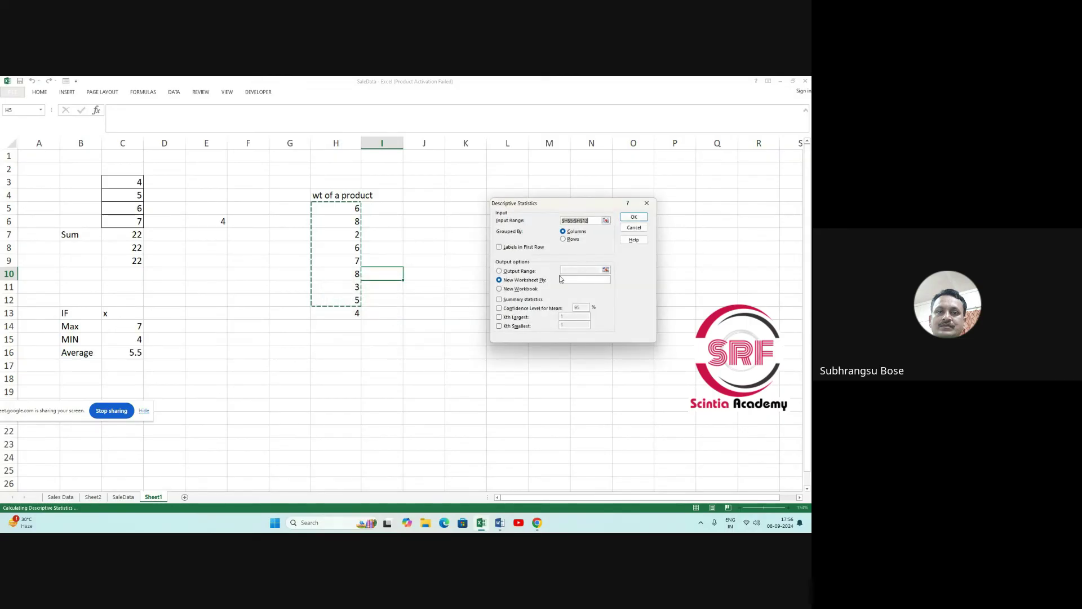
pyautogui.click(502, 289)
pyautogui.click(635, 218)
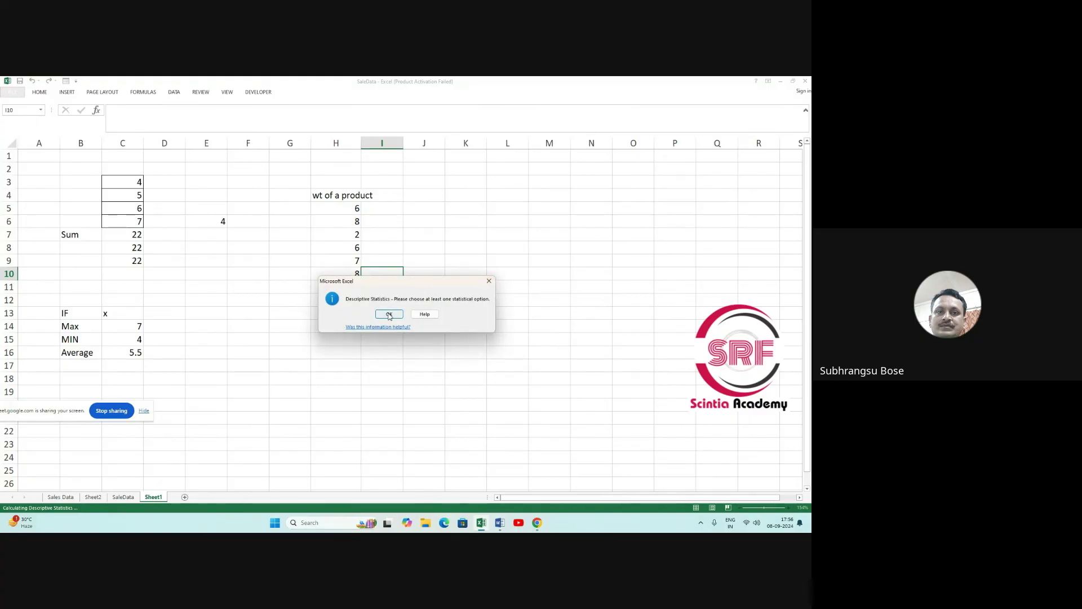
pyautogui.click(389, 314)
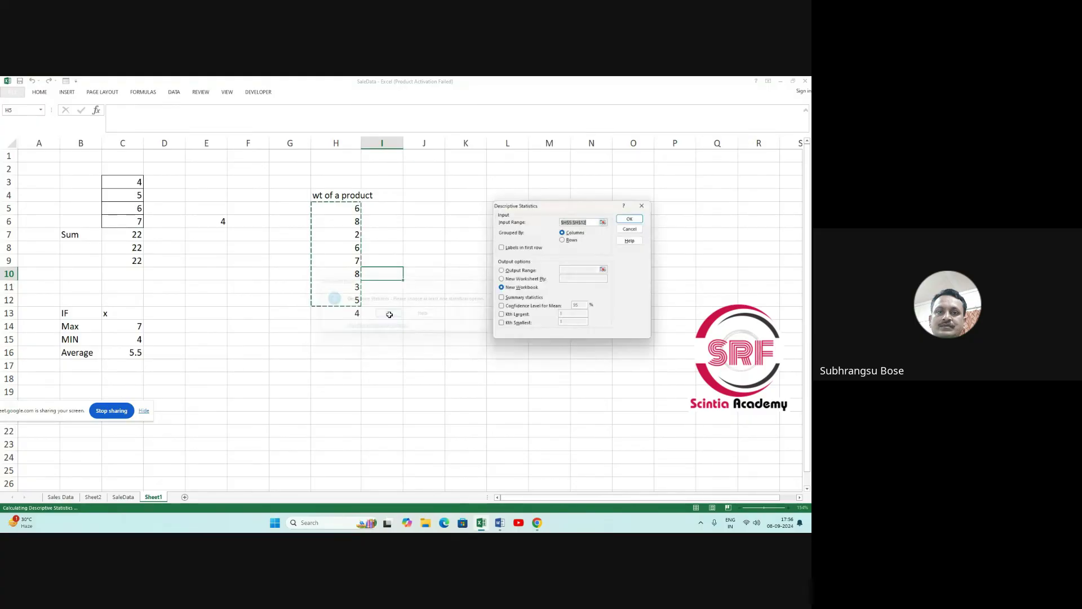
pyautogui.click(635, 226)
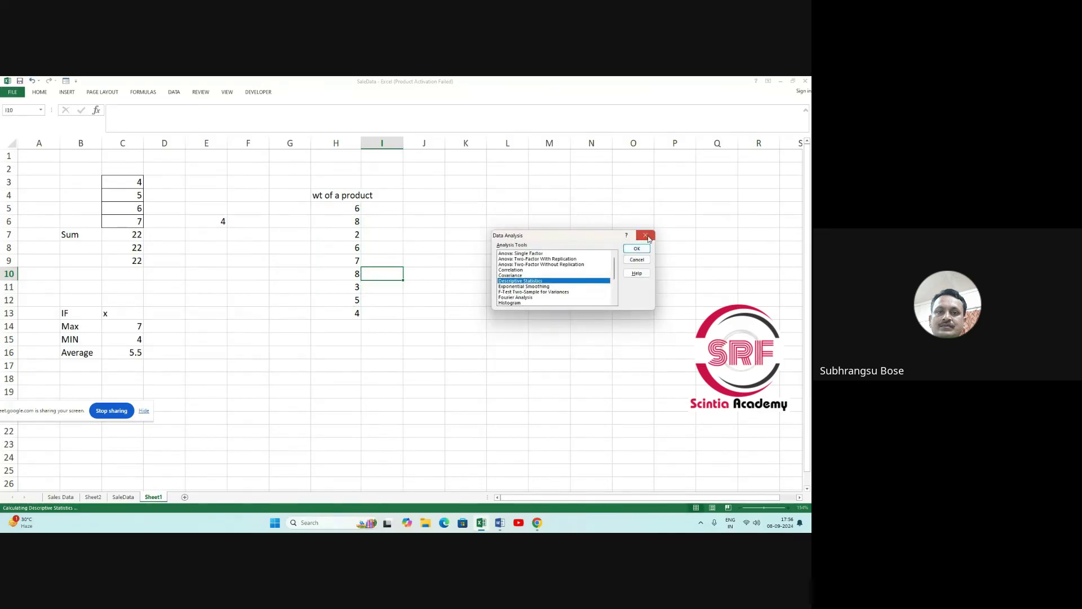
pyautogui.click(645, 235)
# Select the product weights in H5:H12 and start a Descriptive Statistics analysis from the Data Analysis tools.
pyautogui.click(385, 340)
pyautogui.scroll(-4, 430, 345)
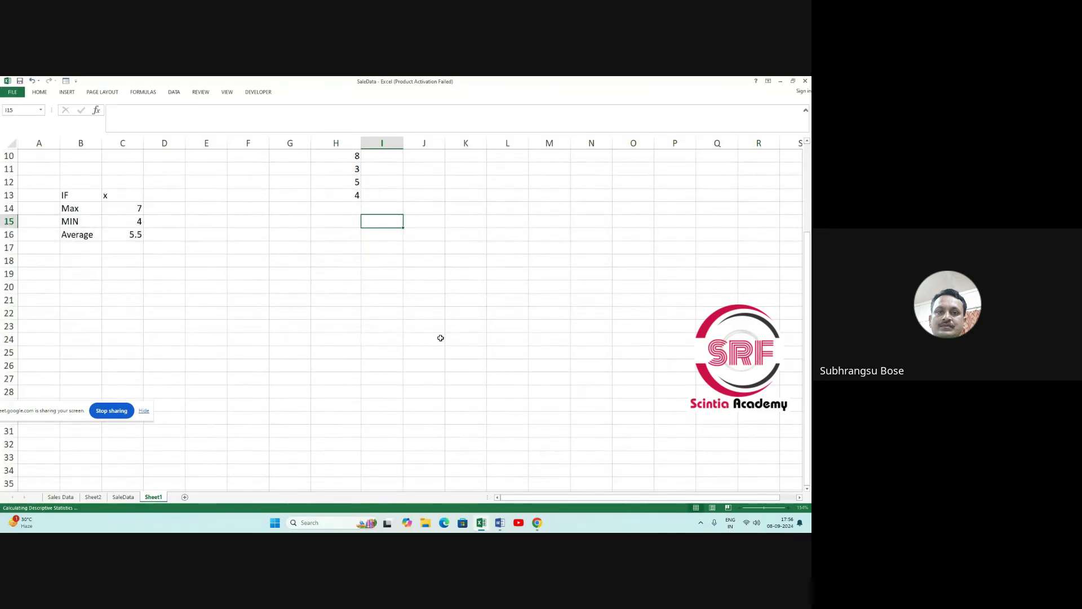
pyautogui.scroll(4, 440, 336)
pyautogui.moveTo(339, 208); pyautogui.dragTo(339, 300)
pyautogui.click(39, 93)
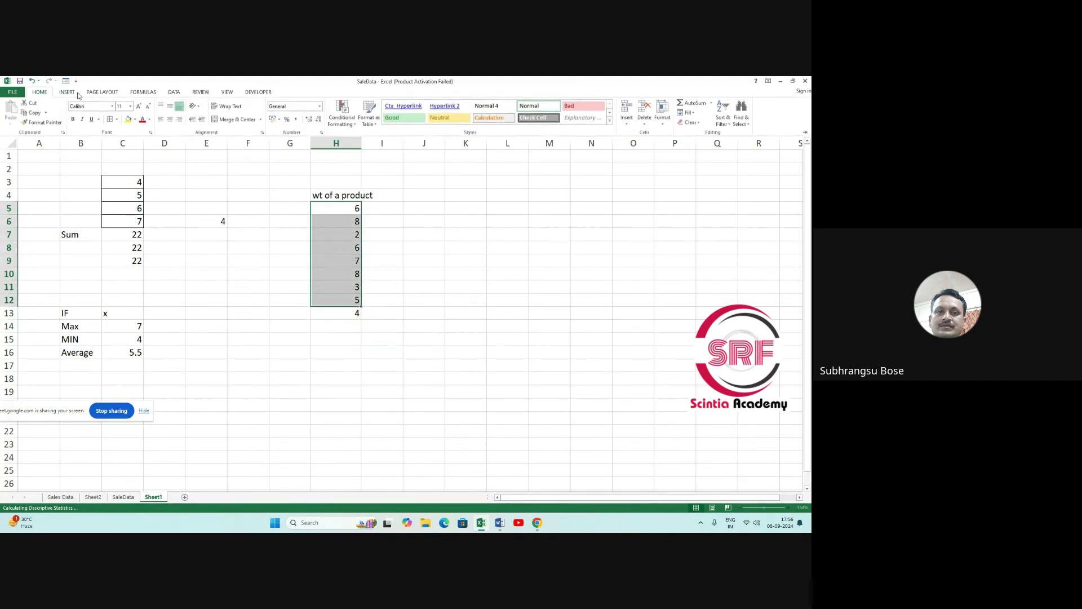
pyautogui.click(174, 92)
pyautogui.click(575, 103)
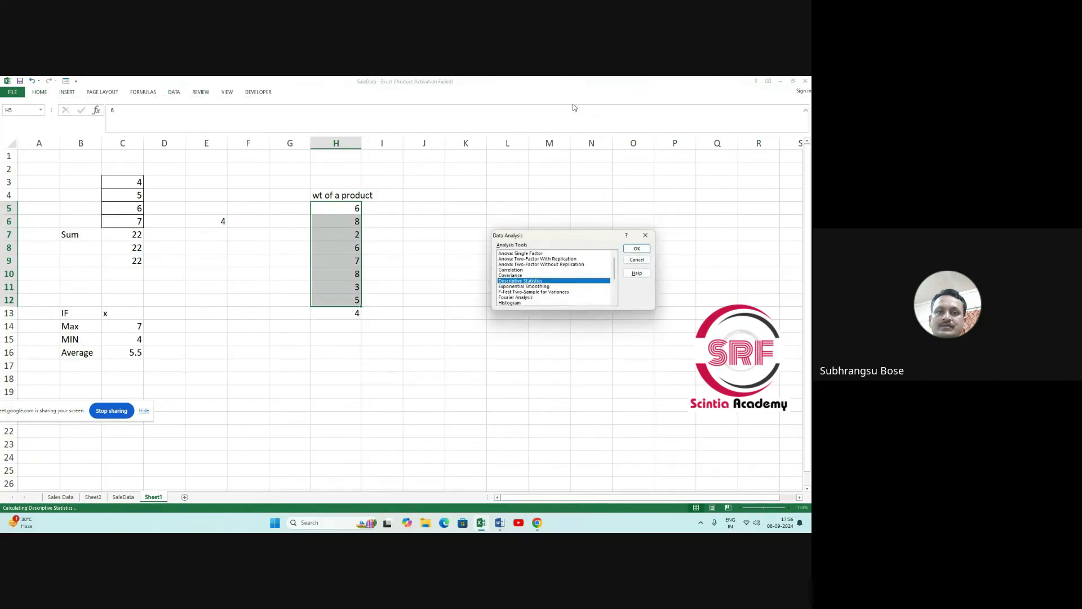
pyautogui.click(532, 298)
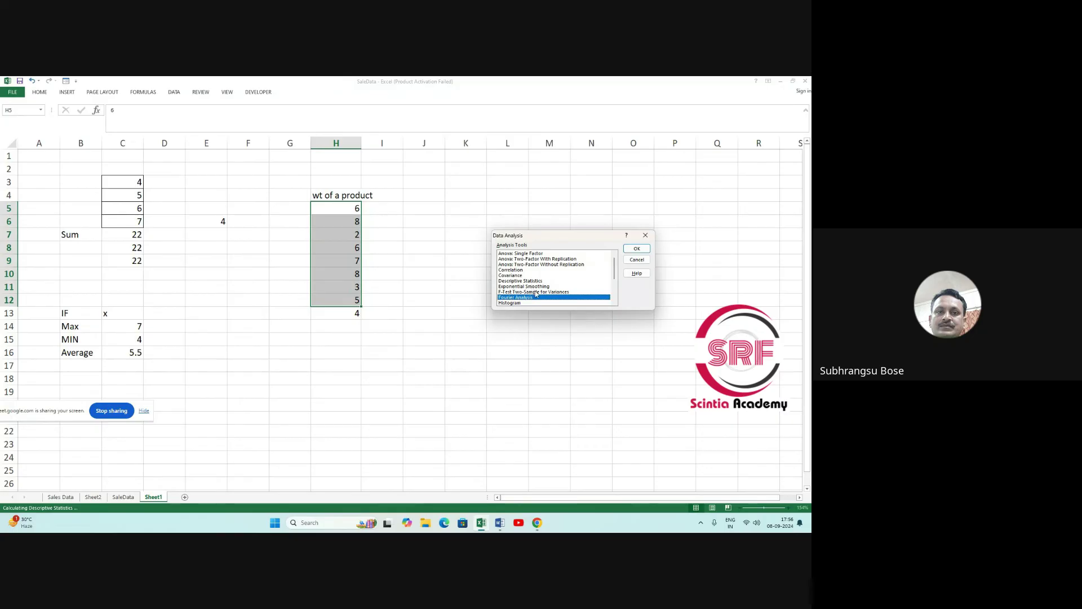
pyautogui.click(532, 282)
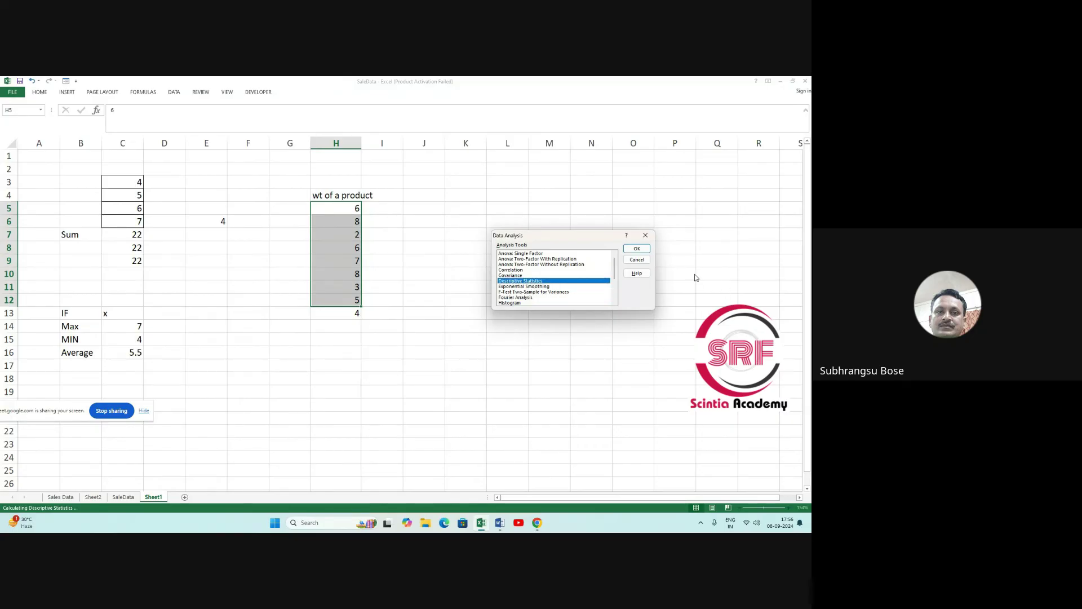
pyautogui.click(638, 249)
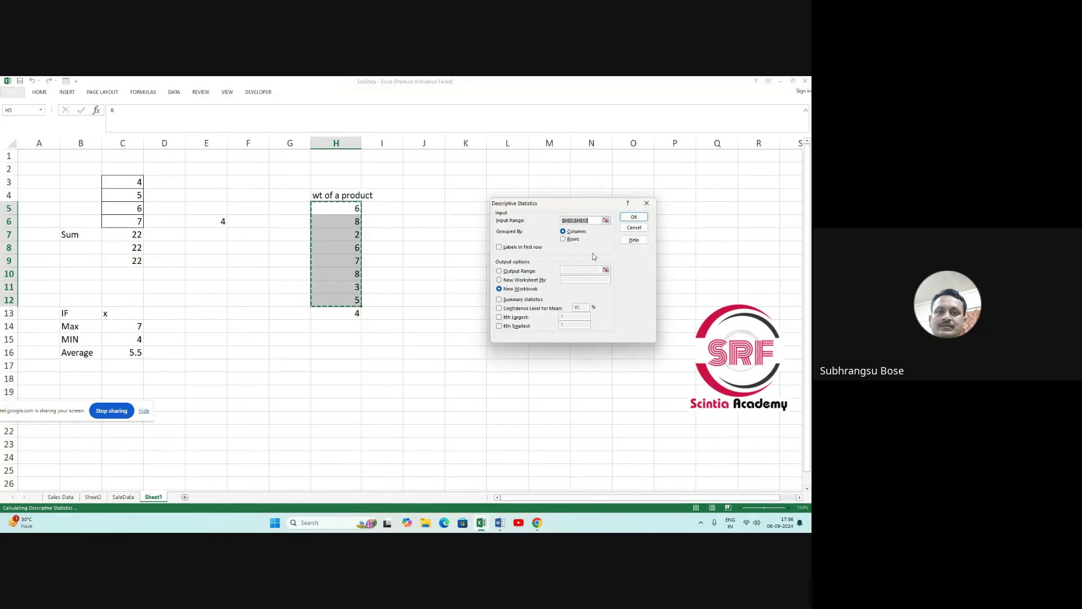
# Set the Descriptive Statistics input range to H5:H13 and try to run it with output to a new workbook.
pyautogui.moveTo(593, 221); pyautogui.dragTo(511, 224)
pyautogui.moveTo(349, 211); pyautogui.dragTo(342, 305)
pyautogui.moveTo(333, 211); pyautogui.dragTo(347, 314)
pyautogui.click(594, 223)
pyautogui.click(636, 218)
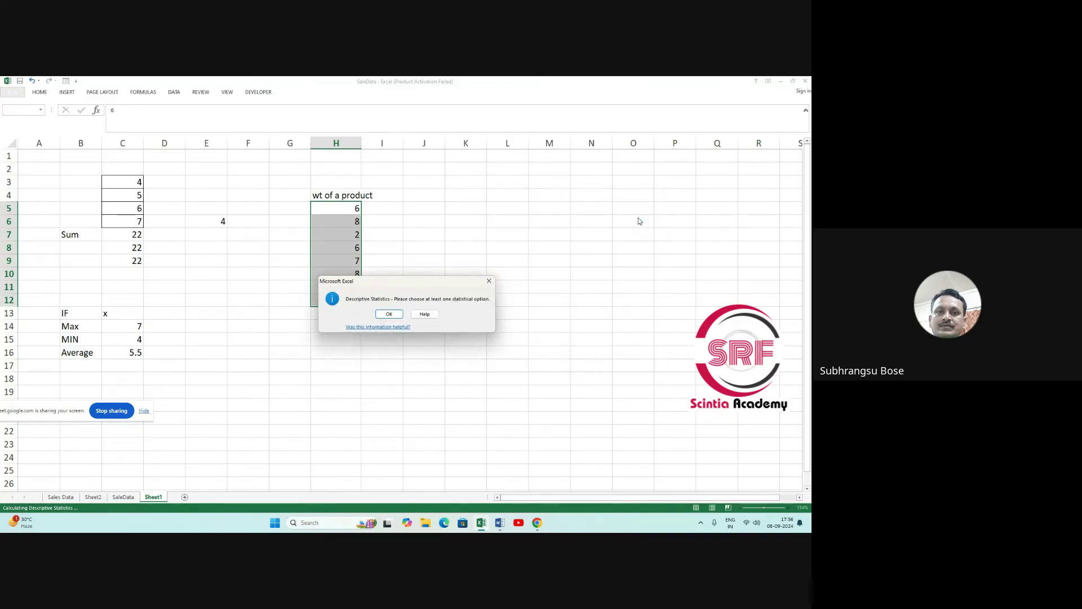
pyautogui.click(391, 314)
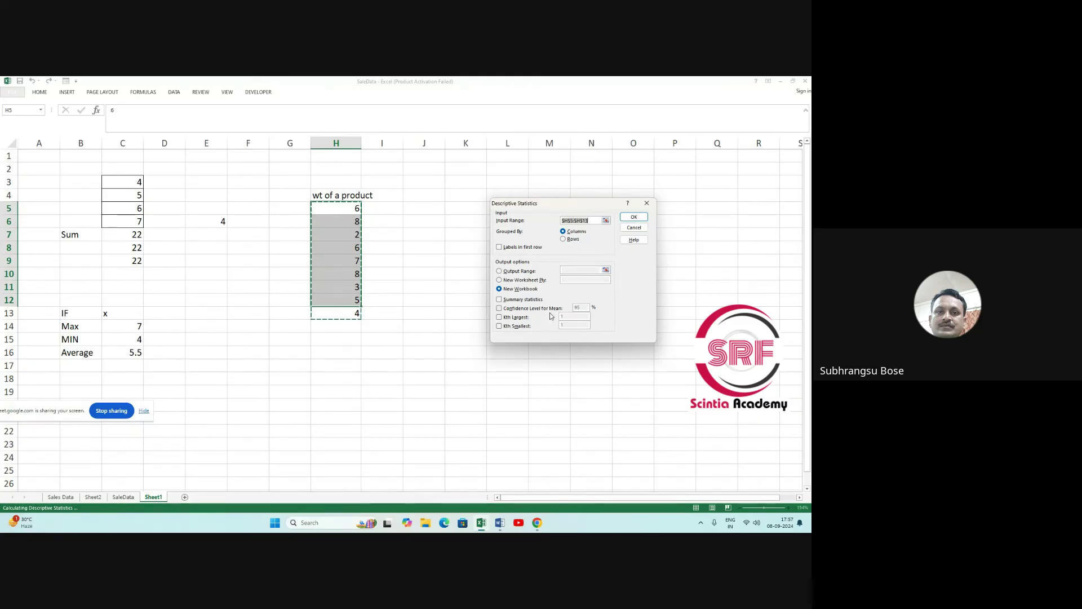
# Try to run the Descriptive Statistics analysis grouped by rows, and cancel its settings.
pyautogui.click(499, 247)
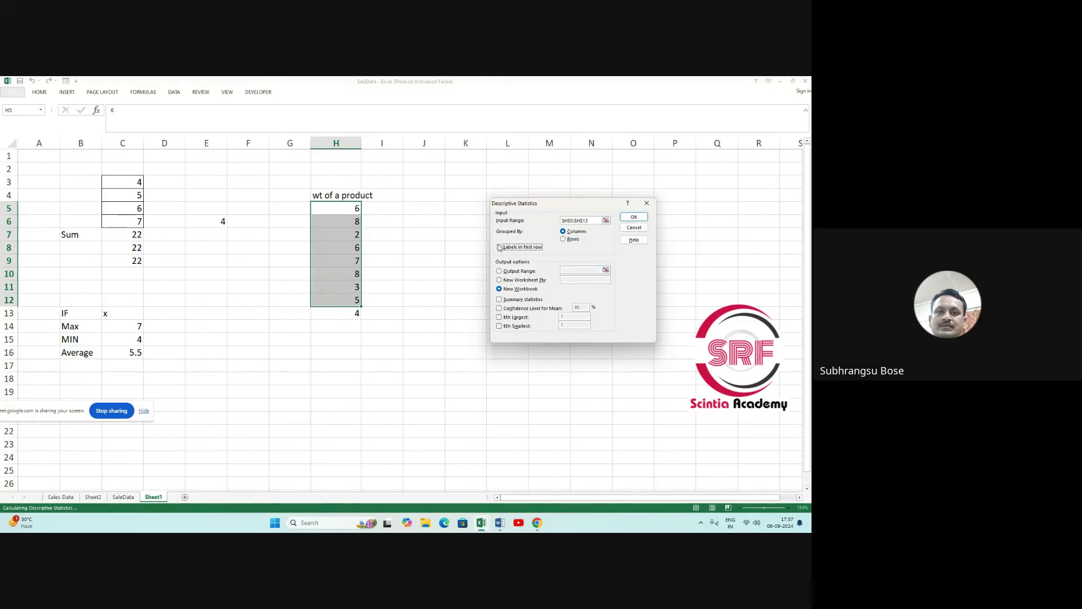
pyautogui.click(499, 247)
pyautogui.click(564, 239)
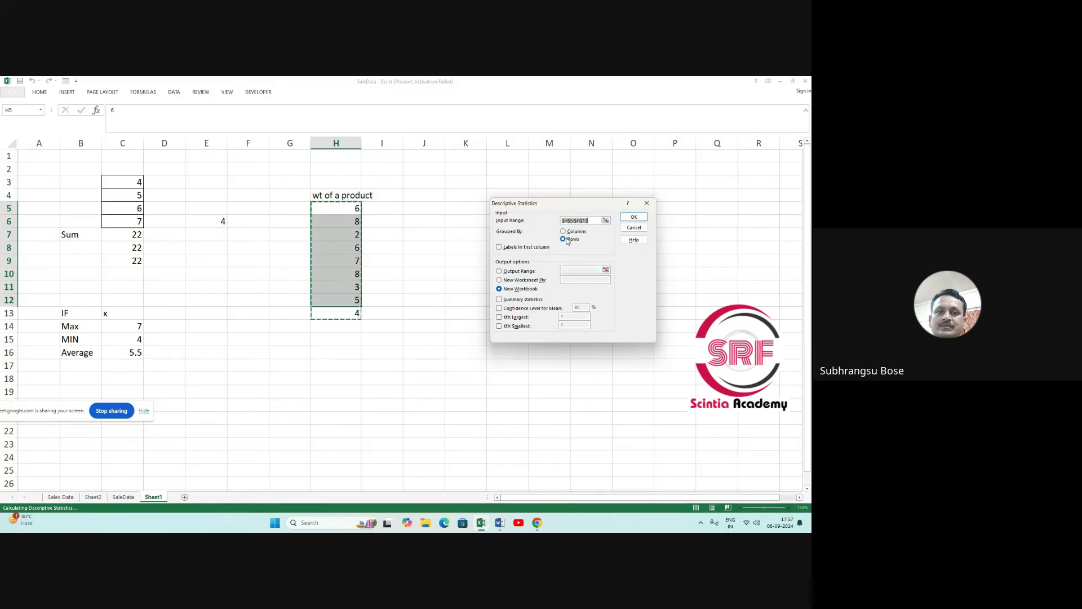
pyautogui.click(634, 217)
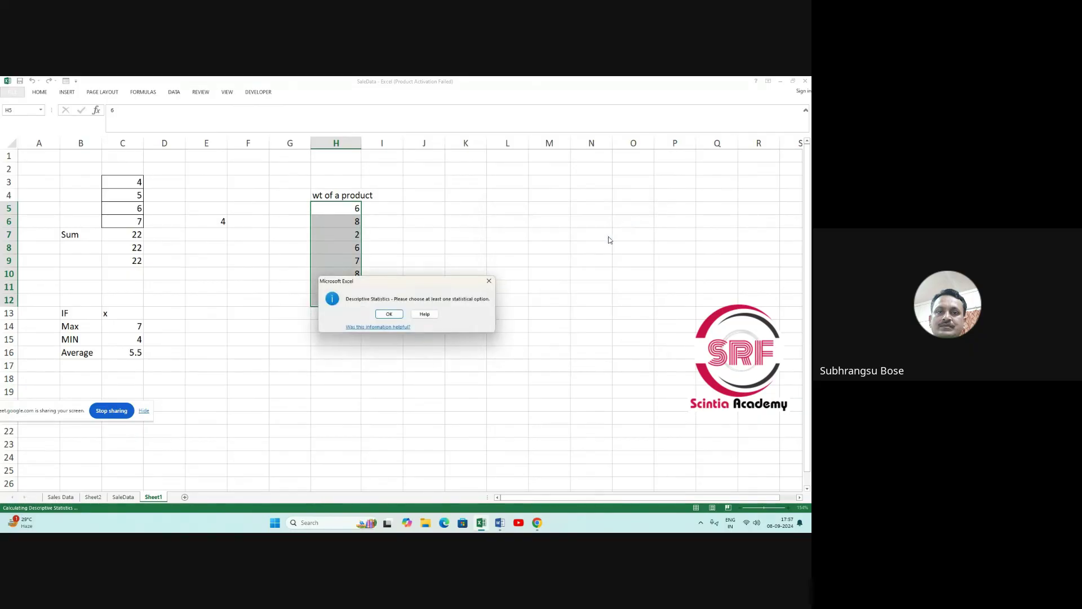
pyautogui.click(389, 314)
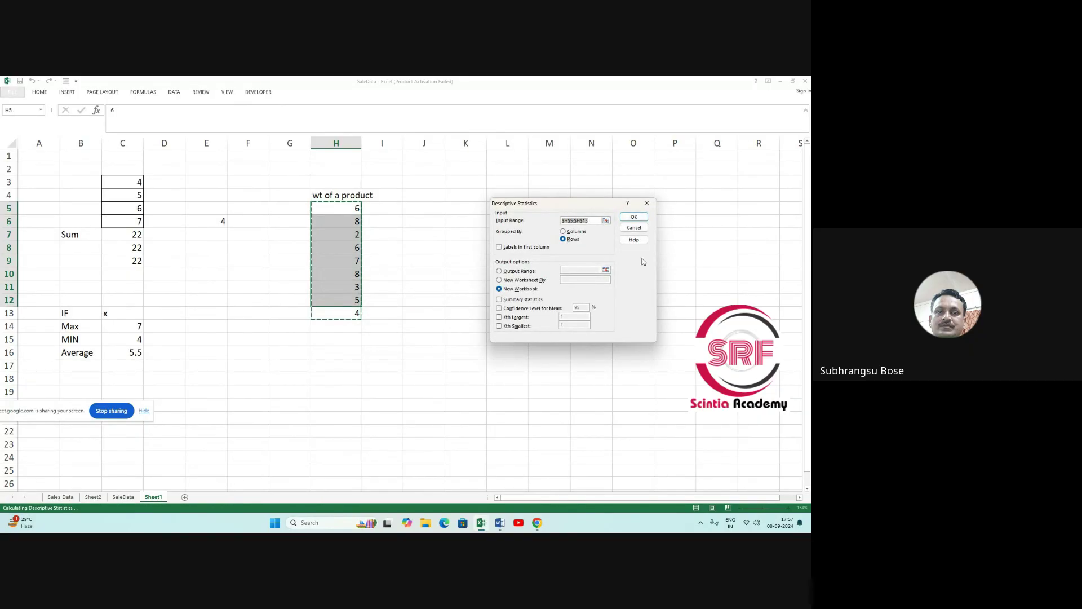
pyautogui.click(636, 228)
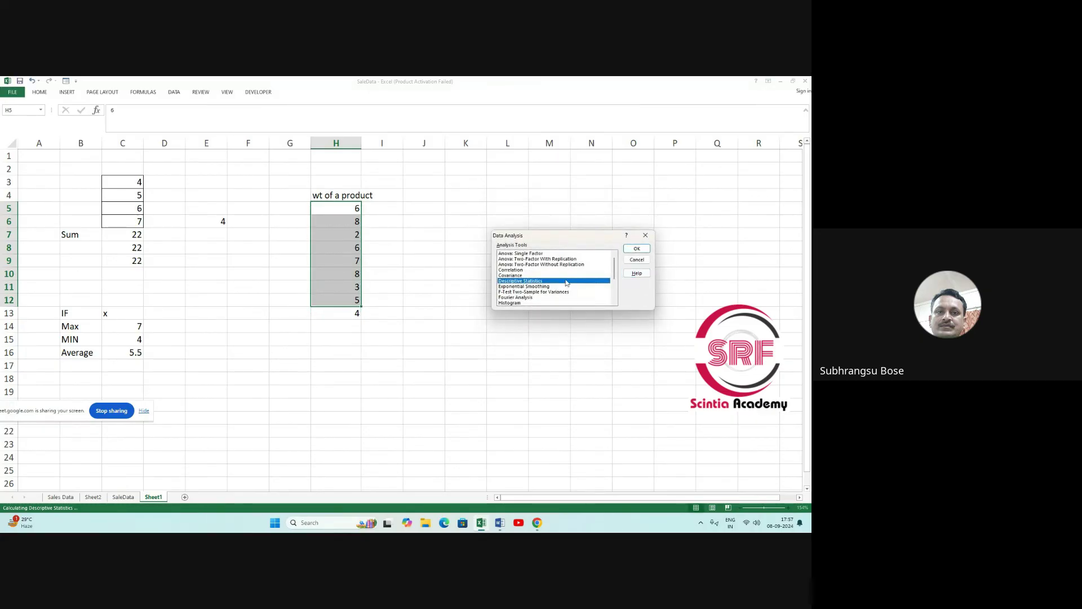
# Run a Correlation analysis on the product weights in column H, grouped by columns, with output to a new worksheet.
pyautogui.click(519, 270)
pyautogui.click(636, 249)
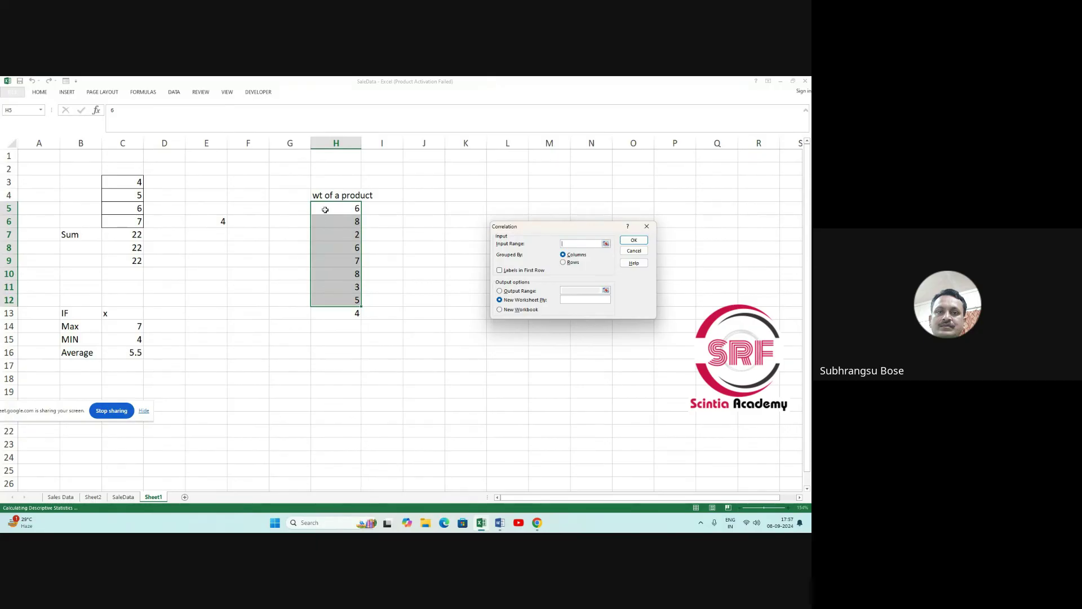
pyautogui.moveTo(324, 209); pyautogui.dragTo(337, 296)
pyautogui.click(633, 240)
# Examine the correlation output on Sheet3, the SaleData sheet and the product weights on Sheet1.
pyautogui.click(84, 241)
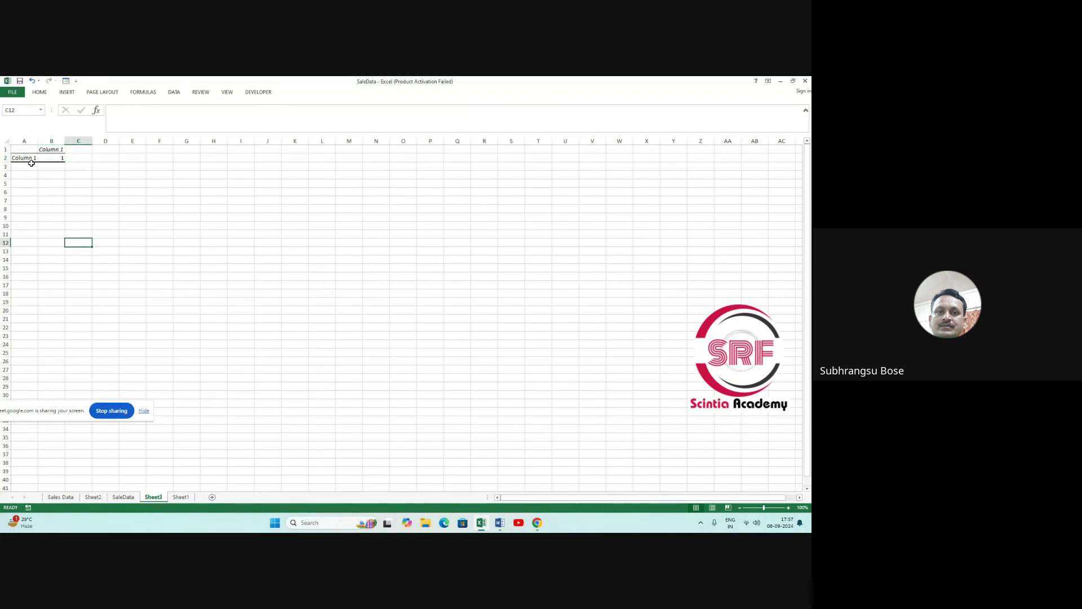
pyautogui.click(45, 159)
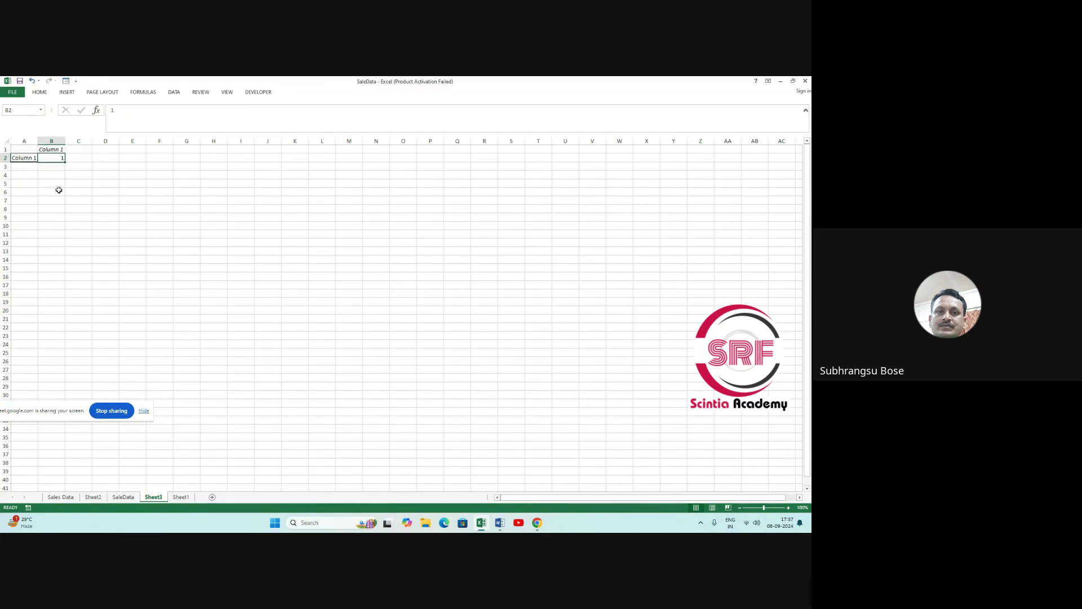
pyautogui.click(180, 497)
pyautogui.click(123, 497)
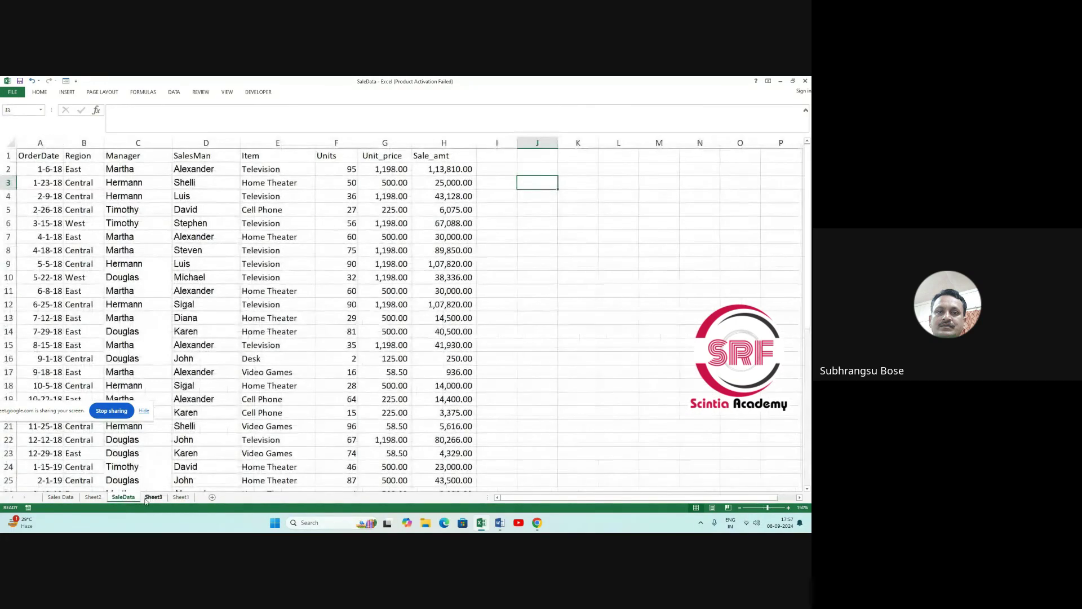
pyautogui.click(154, 497)
pyautogui.click(28, 157)
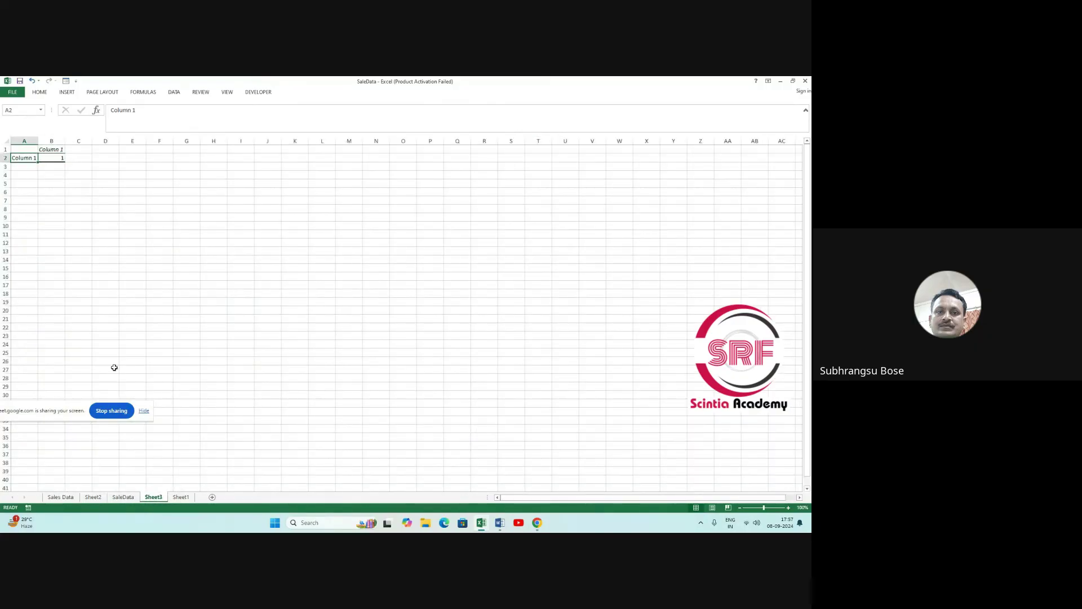
pyautogui.click(128, 498)
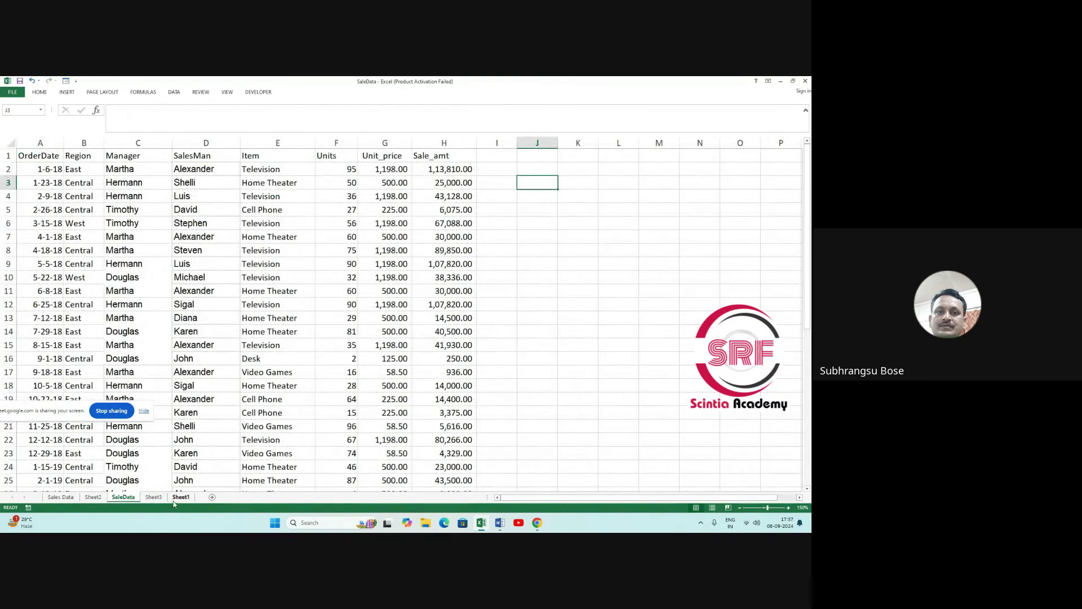
pyautogui.click(176, 497)
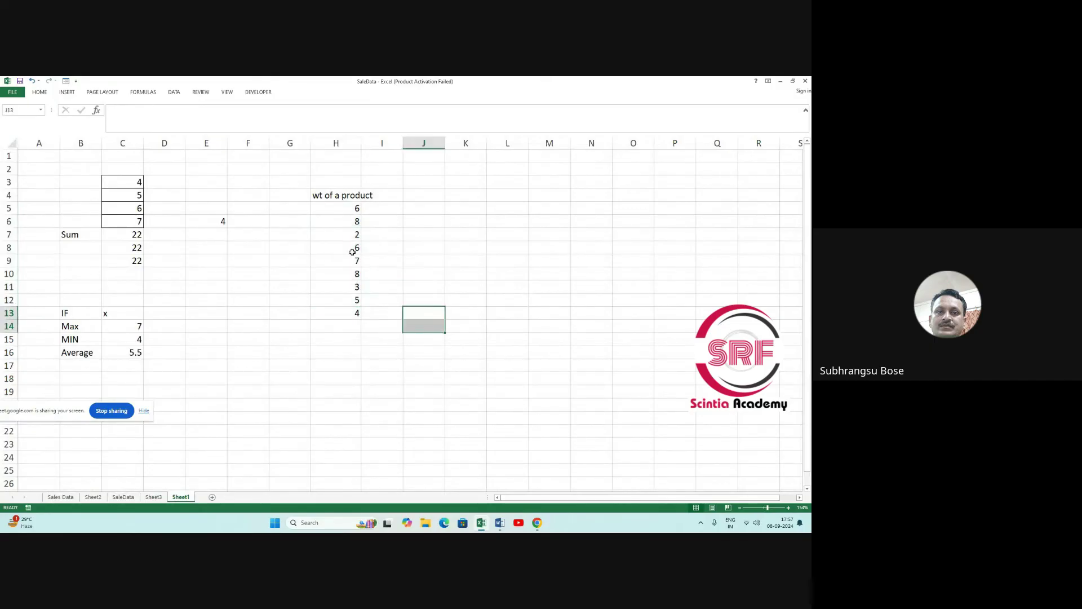
pyautogui.click(341, 212)
pyautogui.moveTo(341, 212); pyautogui.dragTo(343, 315)
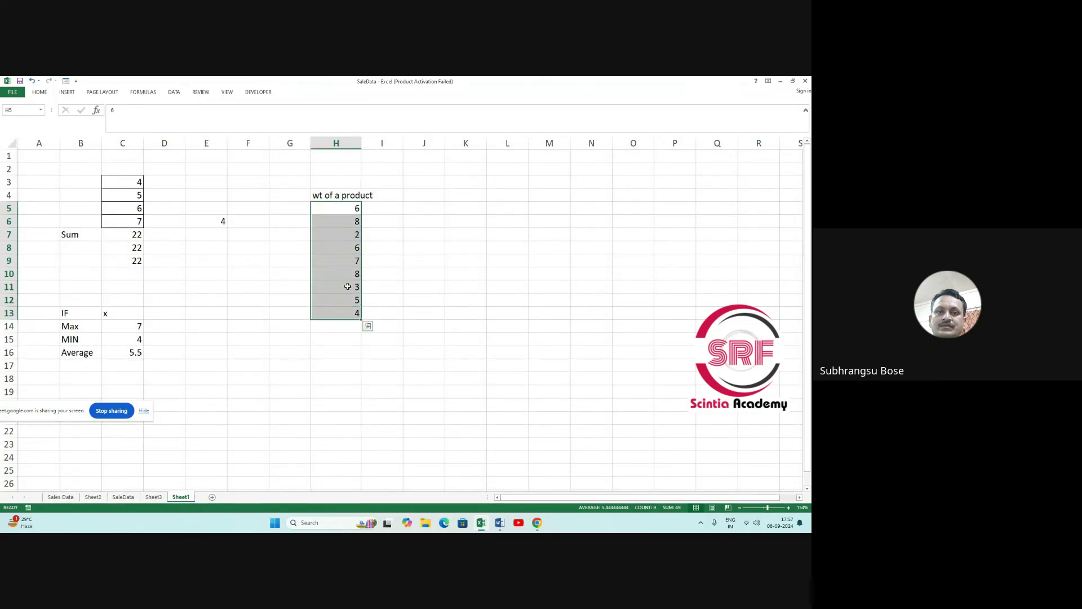
pyautogui.click(351, 326)
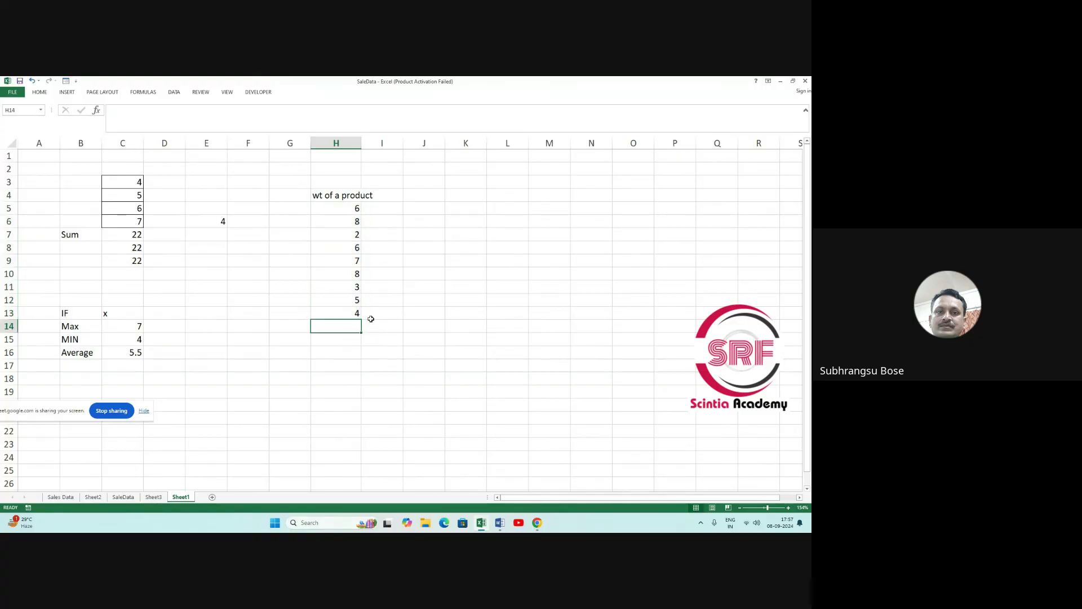
pyautogui.click(391, 315)
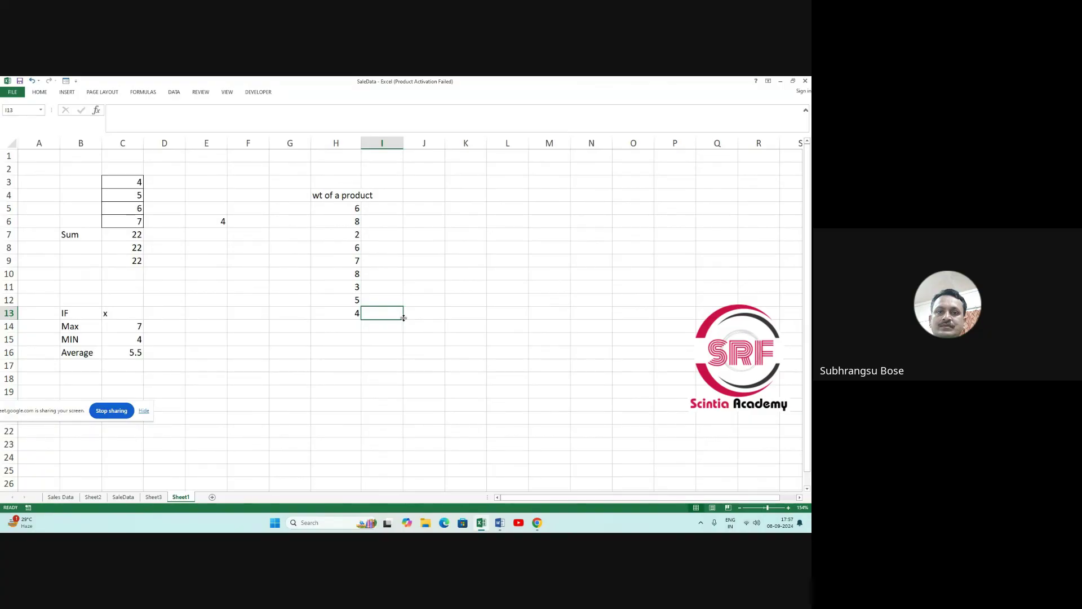
pyautogui.write('A')
pyautogui.press('BackSpace')
pyautogui.write('=Av')
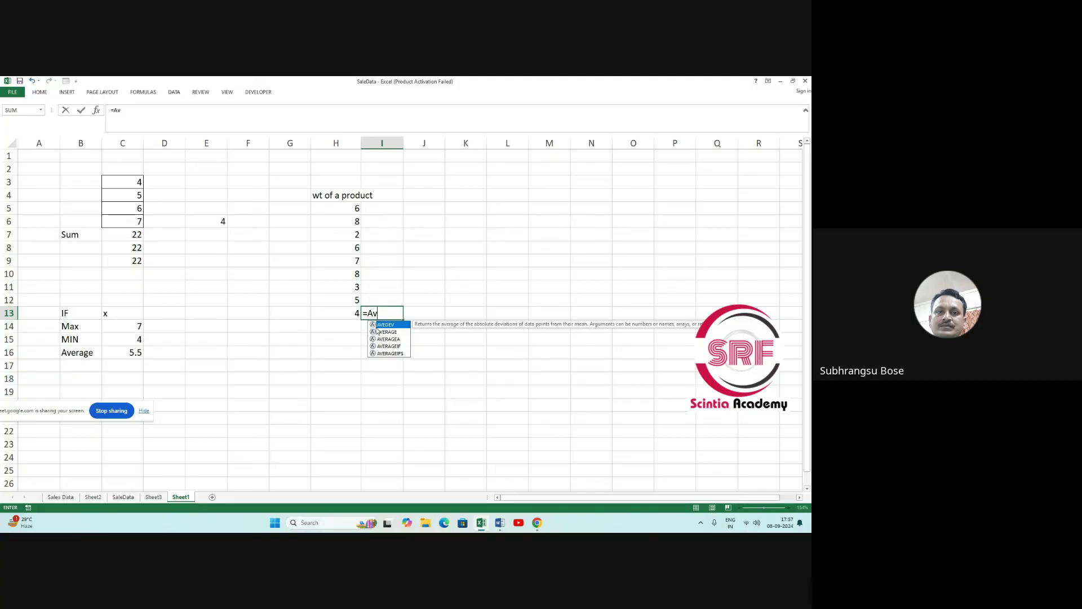
pyautogui.press('BackSpace')
pyautogui.press('BackSpace')
pyautogui.press('BackSpace')
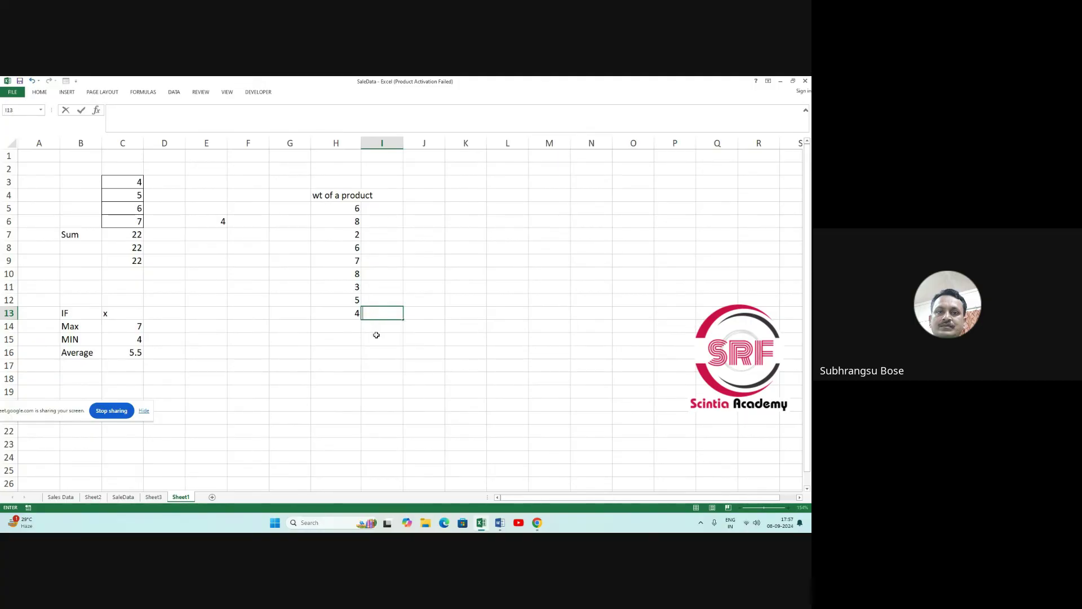
# Enter the labels Average, SD and CV in cells I14 to I16.
pyautogui.click(382, 331)
pyautogui.write('aq')
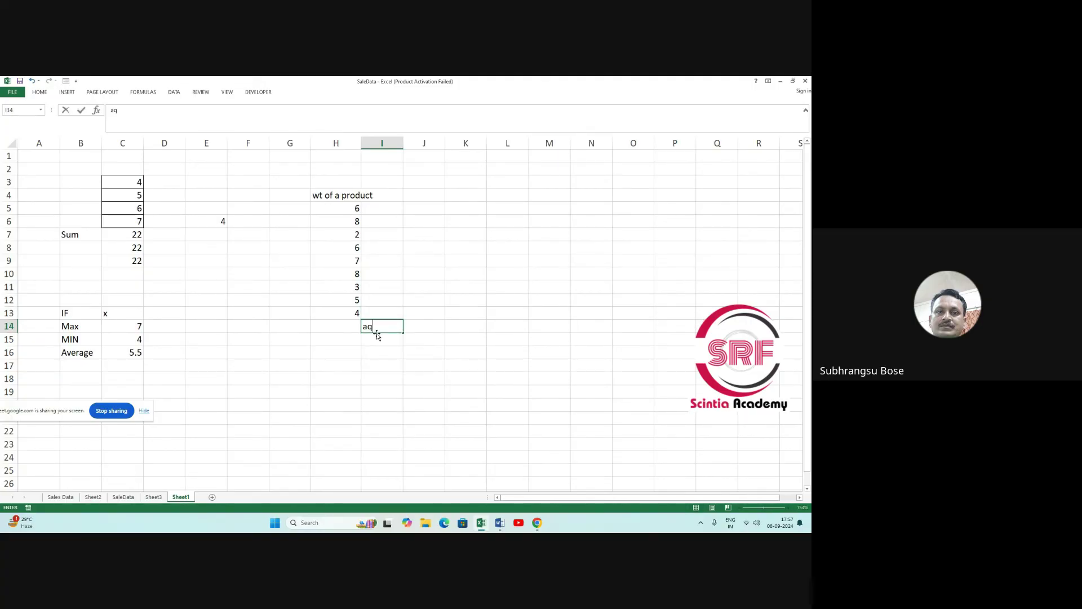
pyautogui.press('BackSpace')
pyautogui.press('BackSpace')
pyautogui.write('Average')
pyautogui.press('Return')
pyautogui.write('s')
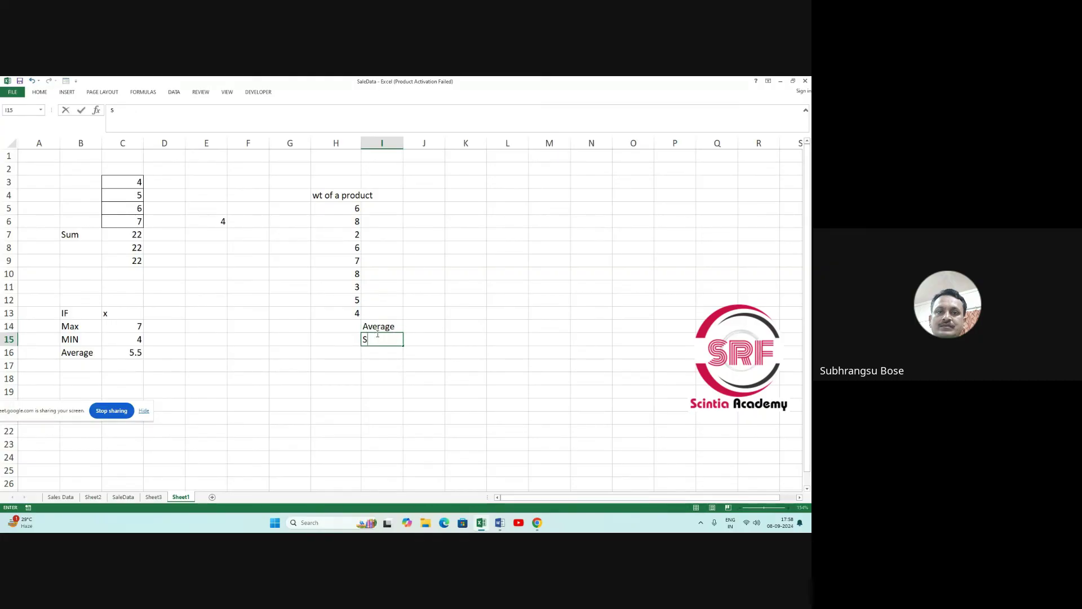
pyautogui.write('D')
pyautogui.press('Return')
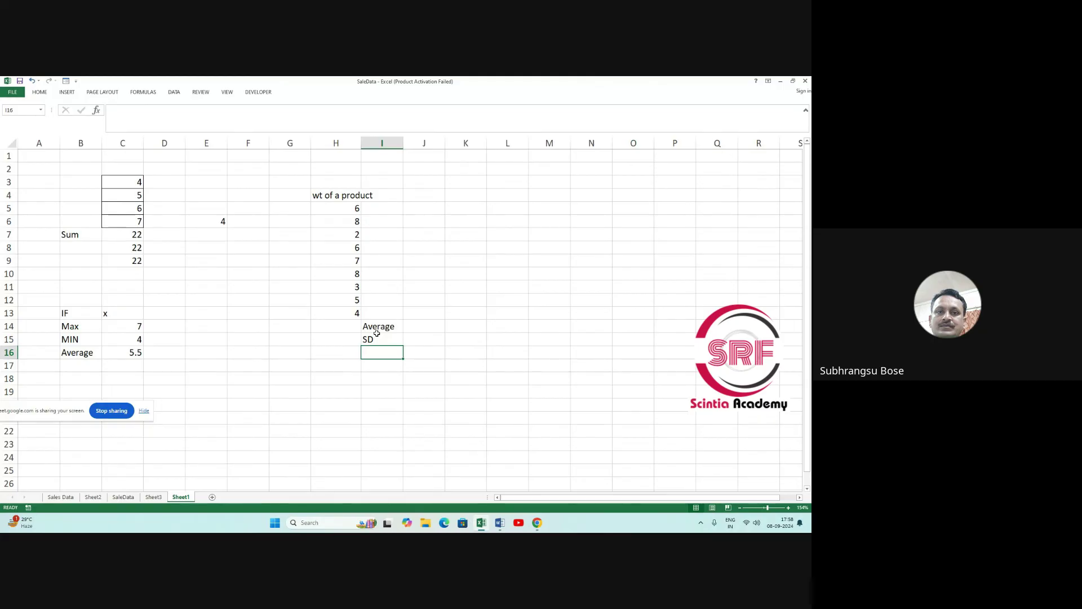
pyautogui.write('CV')
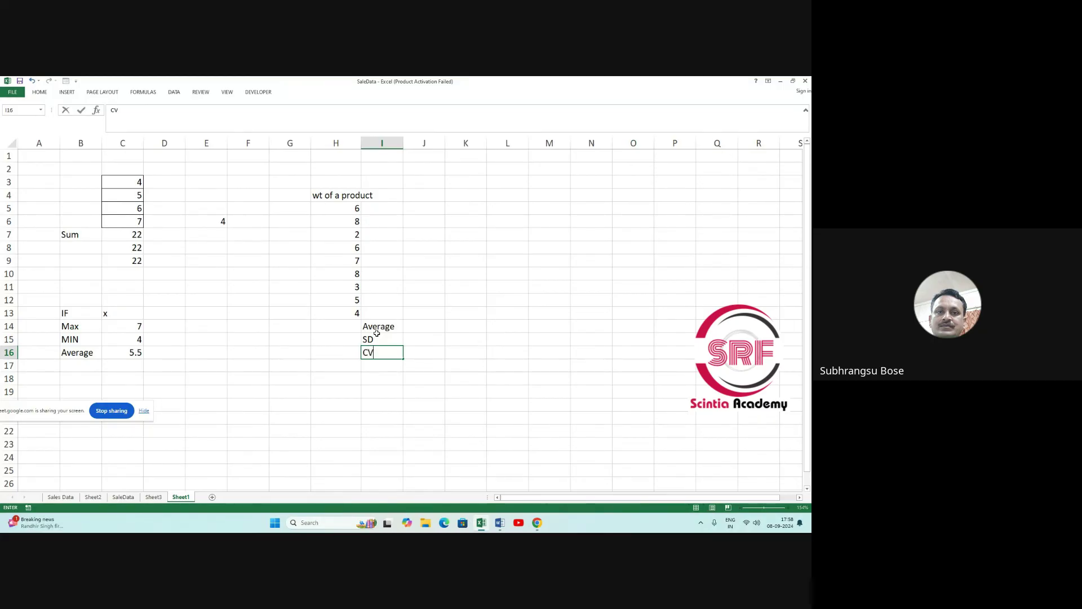
pyautogui.press('Return')
# Add the quartile labels 1st qrt in I17 and 3rd qrt in I18.
pyautogui.write('1')
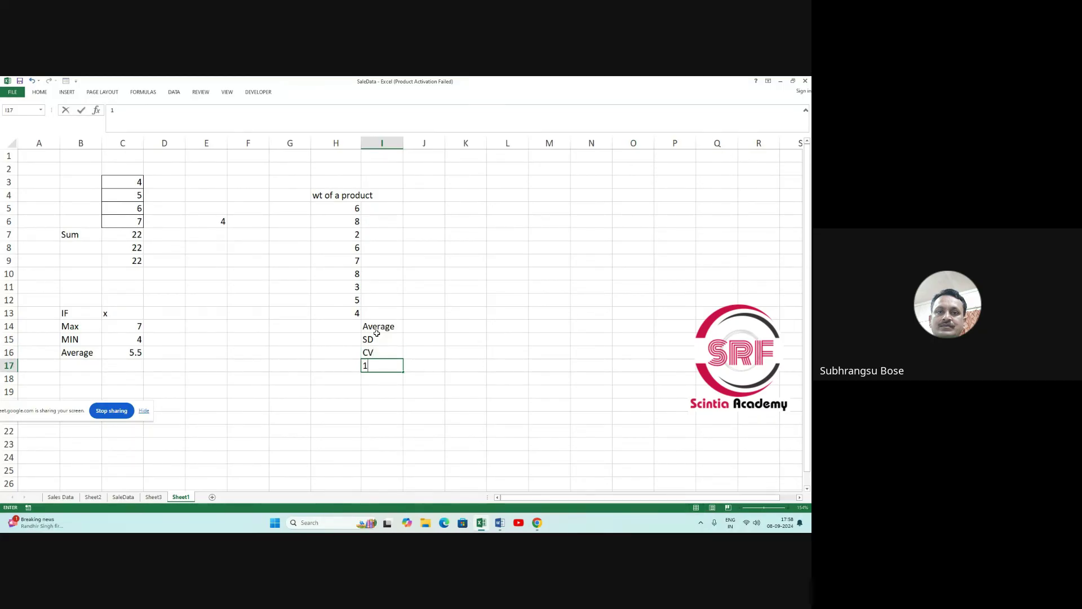
pyautogui.write('st qrt')
pyautogui.press('Return')
pyautogui.write('2')
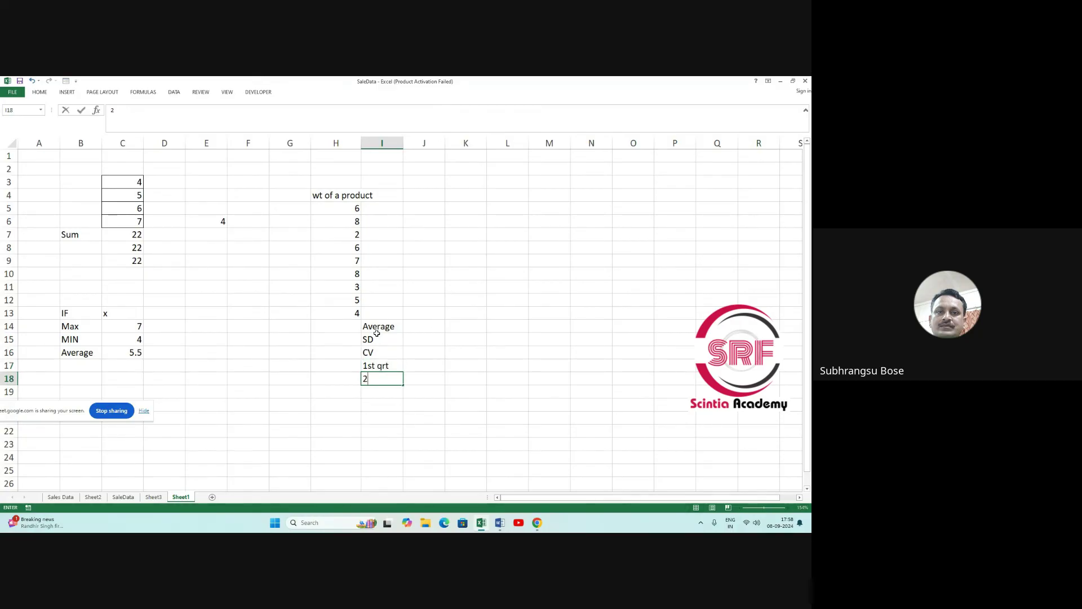
pyautogui.press('BackSpace')
pyautogui.write('3')
pyautogui.write('qrt')
pyautogui.press('BackSpace')
pyautogui.press('BackSpace')
pyautogui.press('BackSpace')
pyautogui.write('rd qrt')
pyautogui.press('Return')
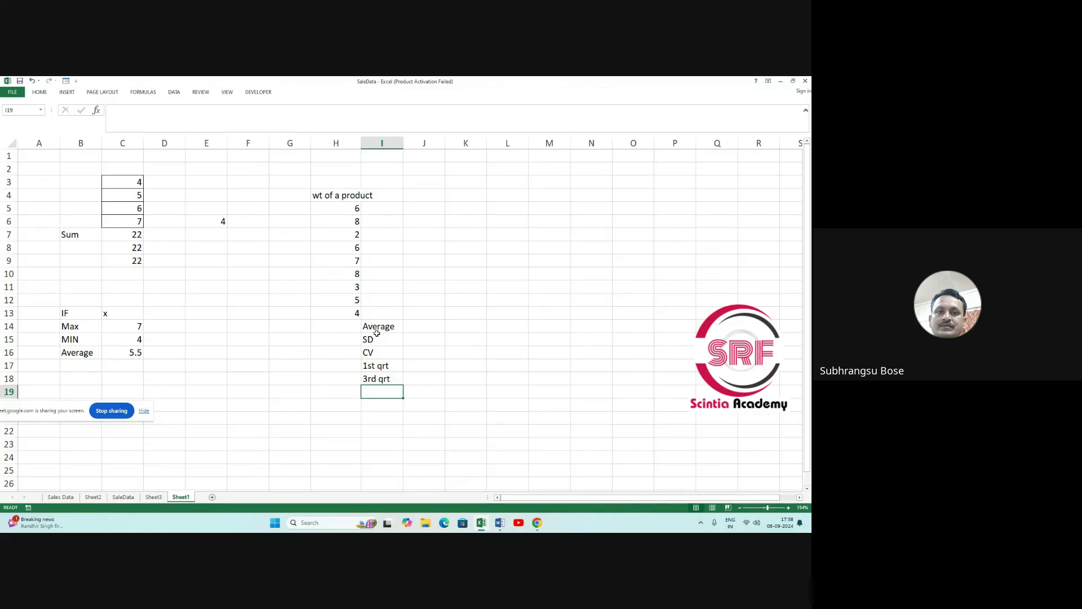
# Open the Data Analysis add-in, examine its list of analysis tools, and close it without running one.
pyautogui.click(38, 93)
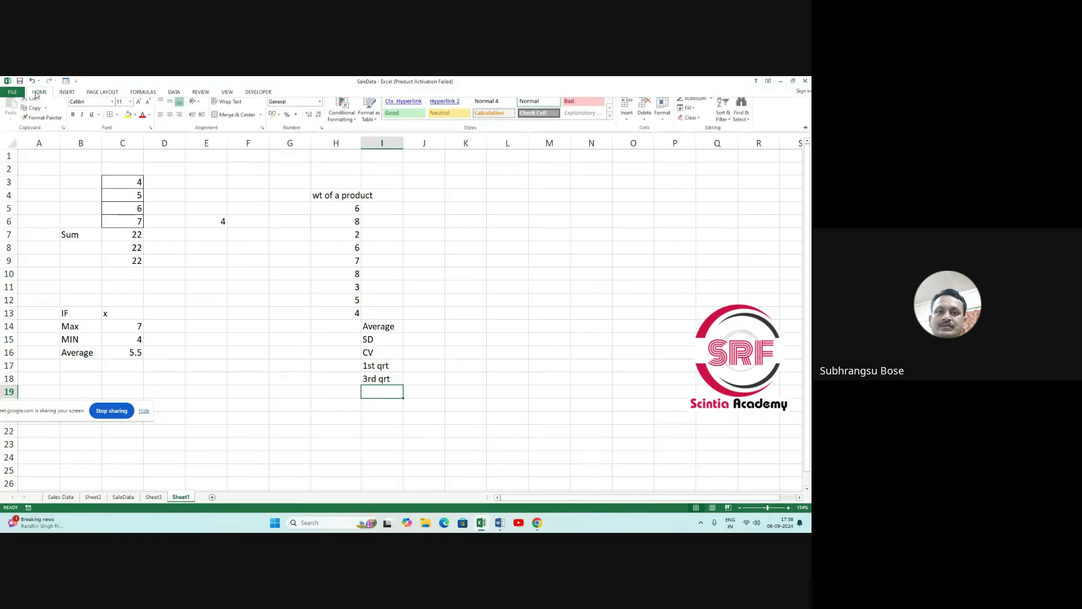
pyautogui.click(178, 93)
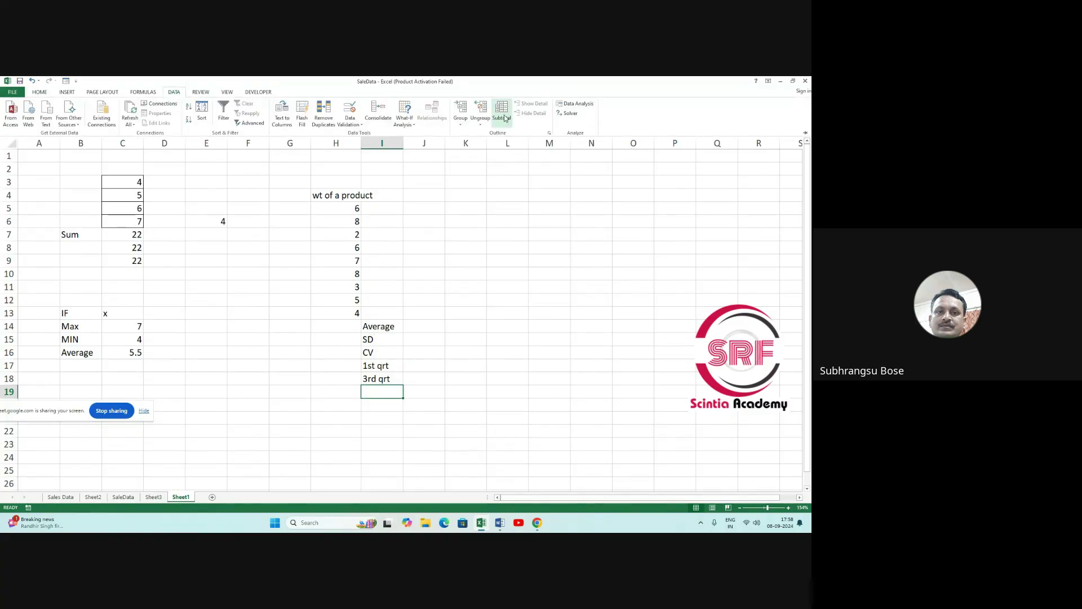
pyautogui.click(579, 104)
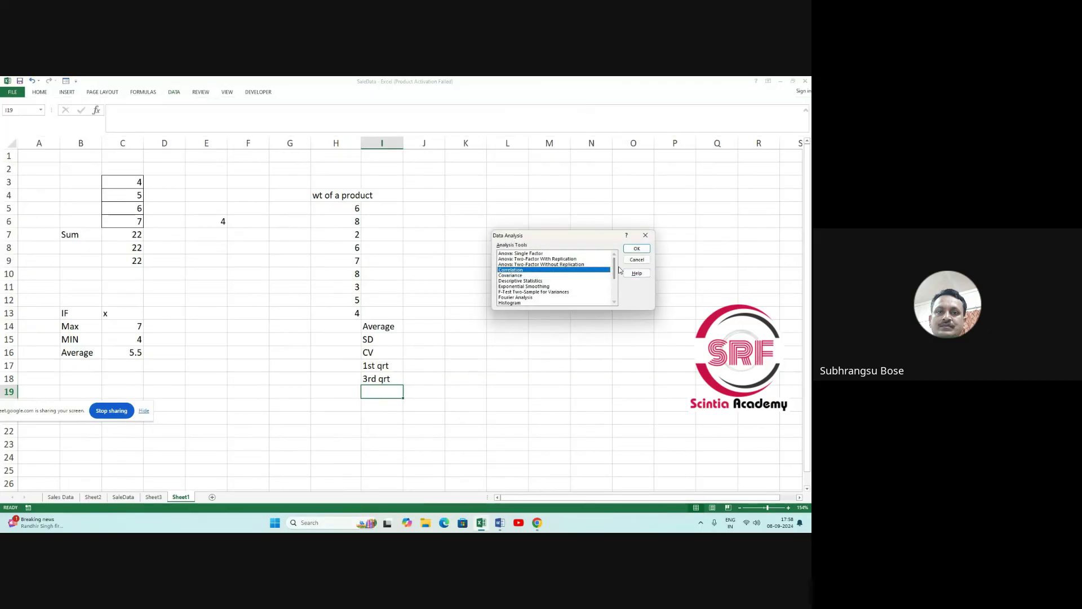
pyautogui.moveTo(615, 269)
pyautogui.mouseDown()
pyautogui.moveTo(615, 296)
pyautogui.moveTo(620, 261)
pyautogui.mouseUp()
pyautogui.click(646, 235)
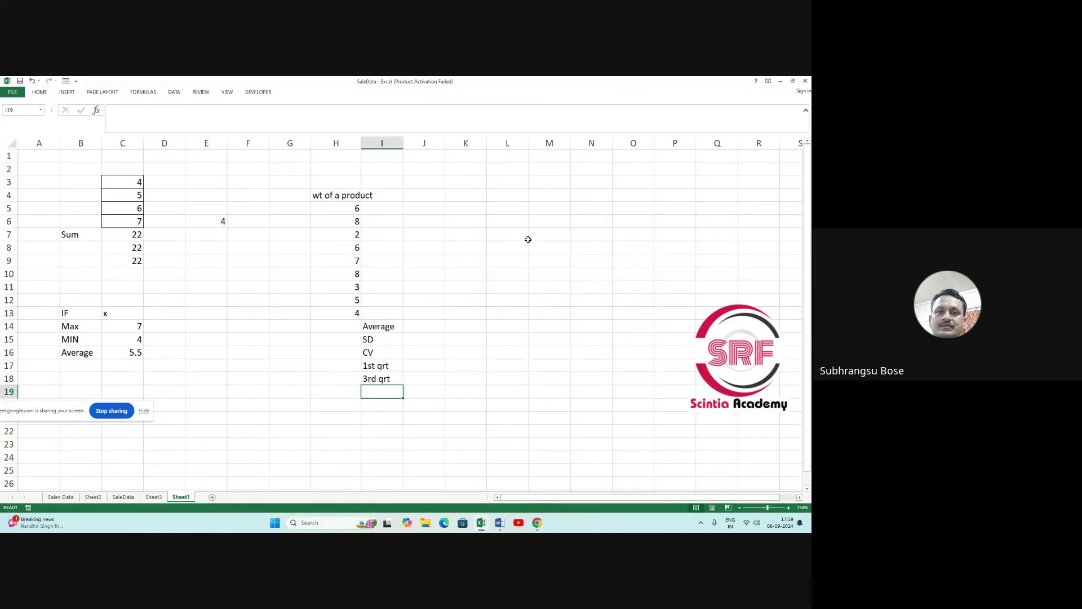
# Open the Solver parameters, examine the objective, variable cell and constraint settings, and close them without solving.
pyautogui.click(40, 94)
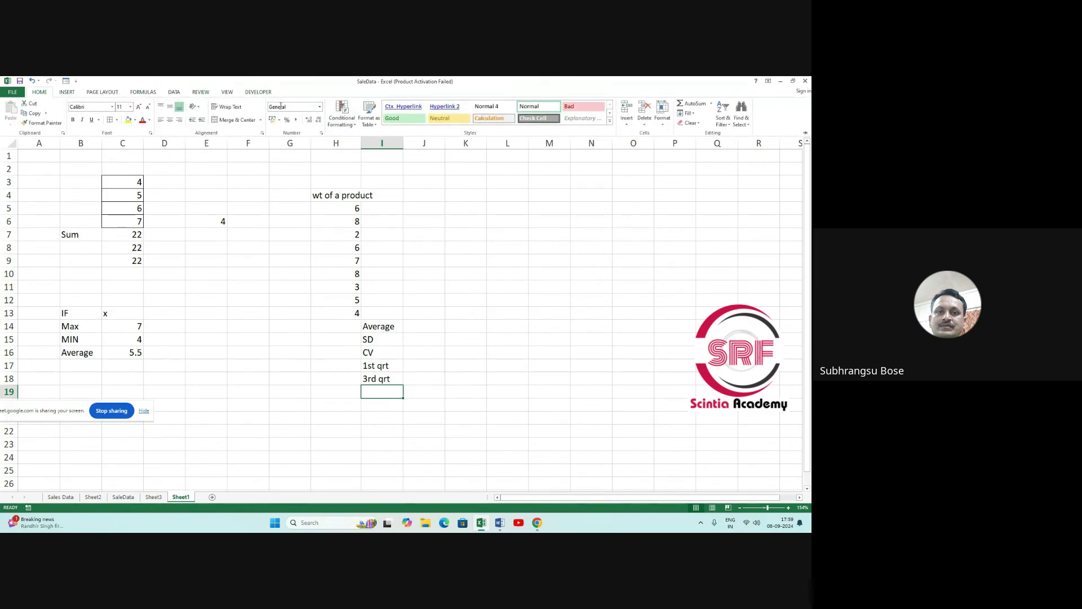
pyautogui.click(174, 93)
pyautogui.click(567, 114)
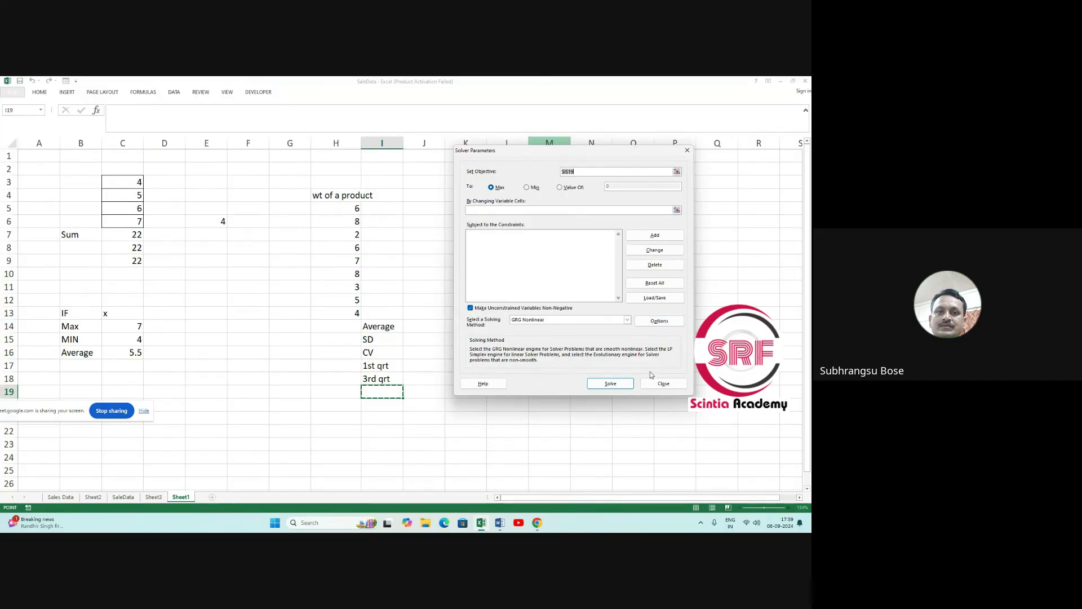
pyautogui.click(663, 382)
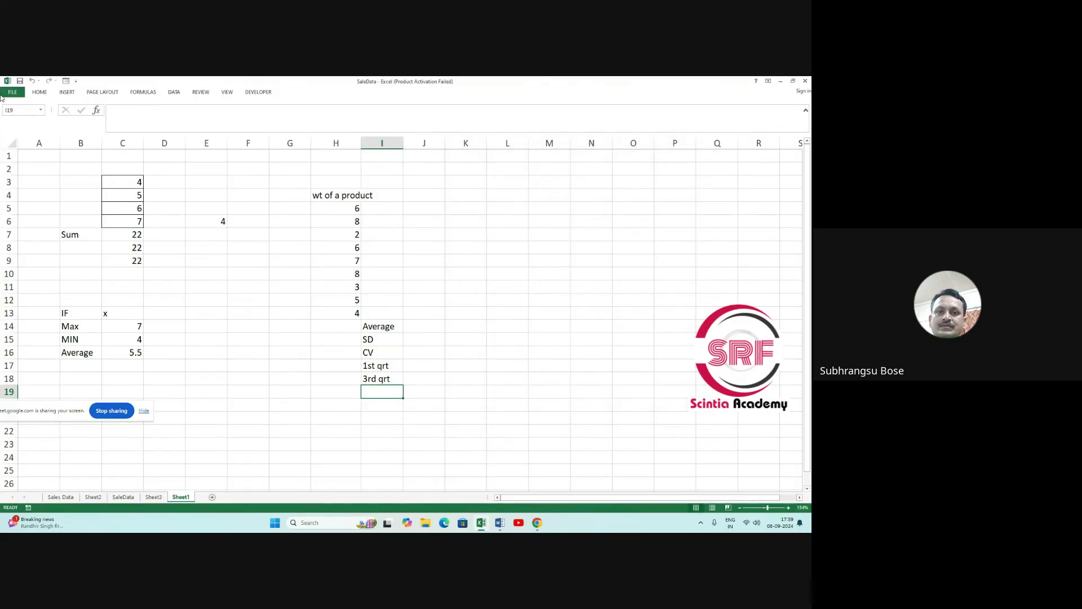
pyautogui.click(34, 94)
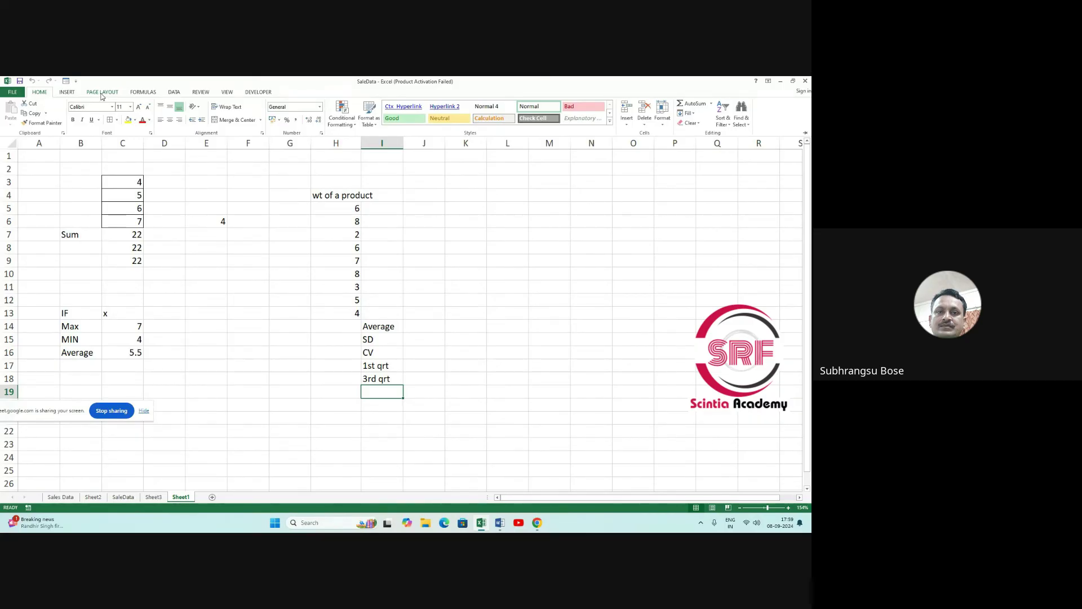
pyautogui.click(314, 358)
pyautogui.click(299, 346)
pyautogui.click(298, 338)
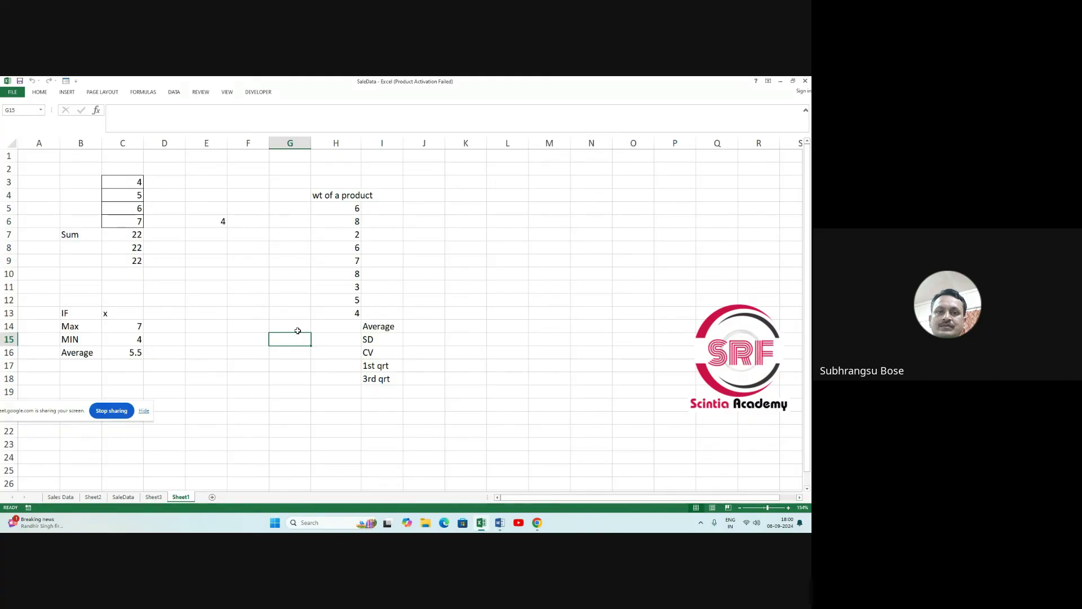
pyautogui.click(300, 329)
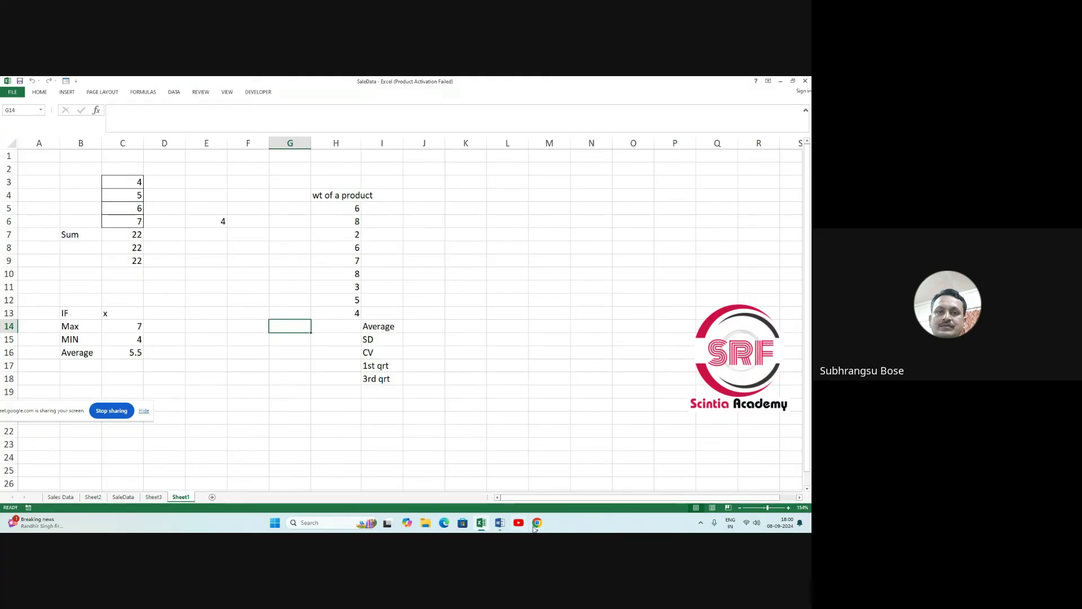
# Switch to the Google Meet call in Chrome.
pyautogui.moveTo(534, 529)
pyautogui.click(522, 496)
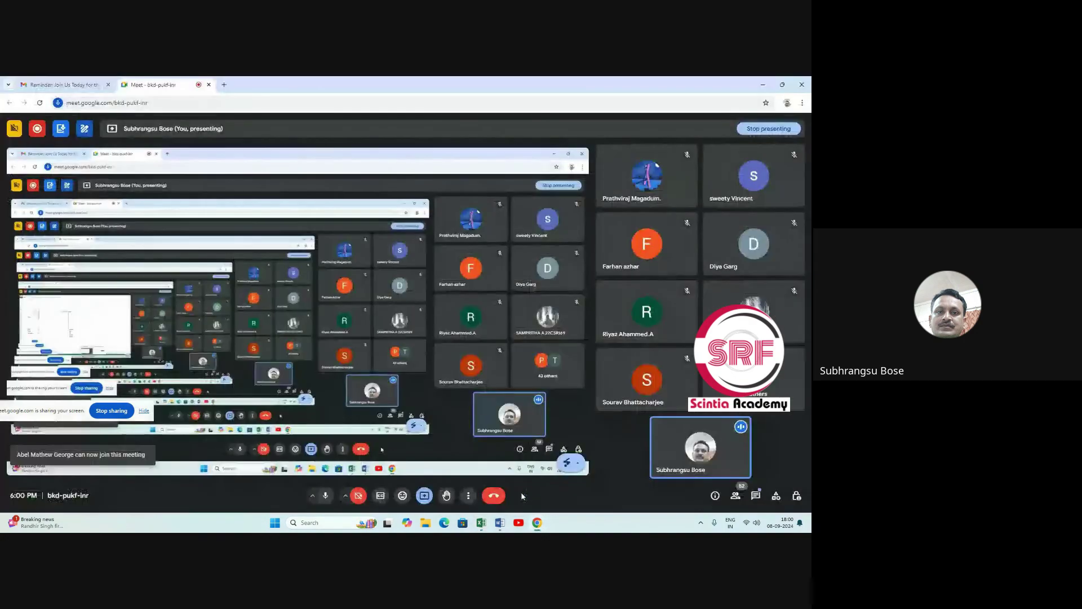